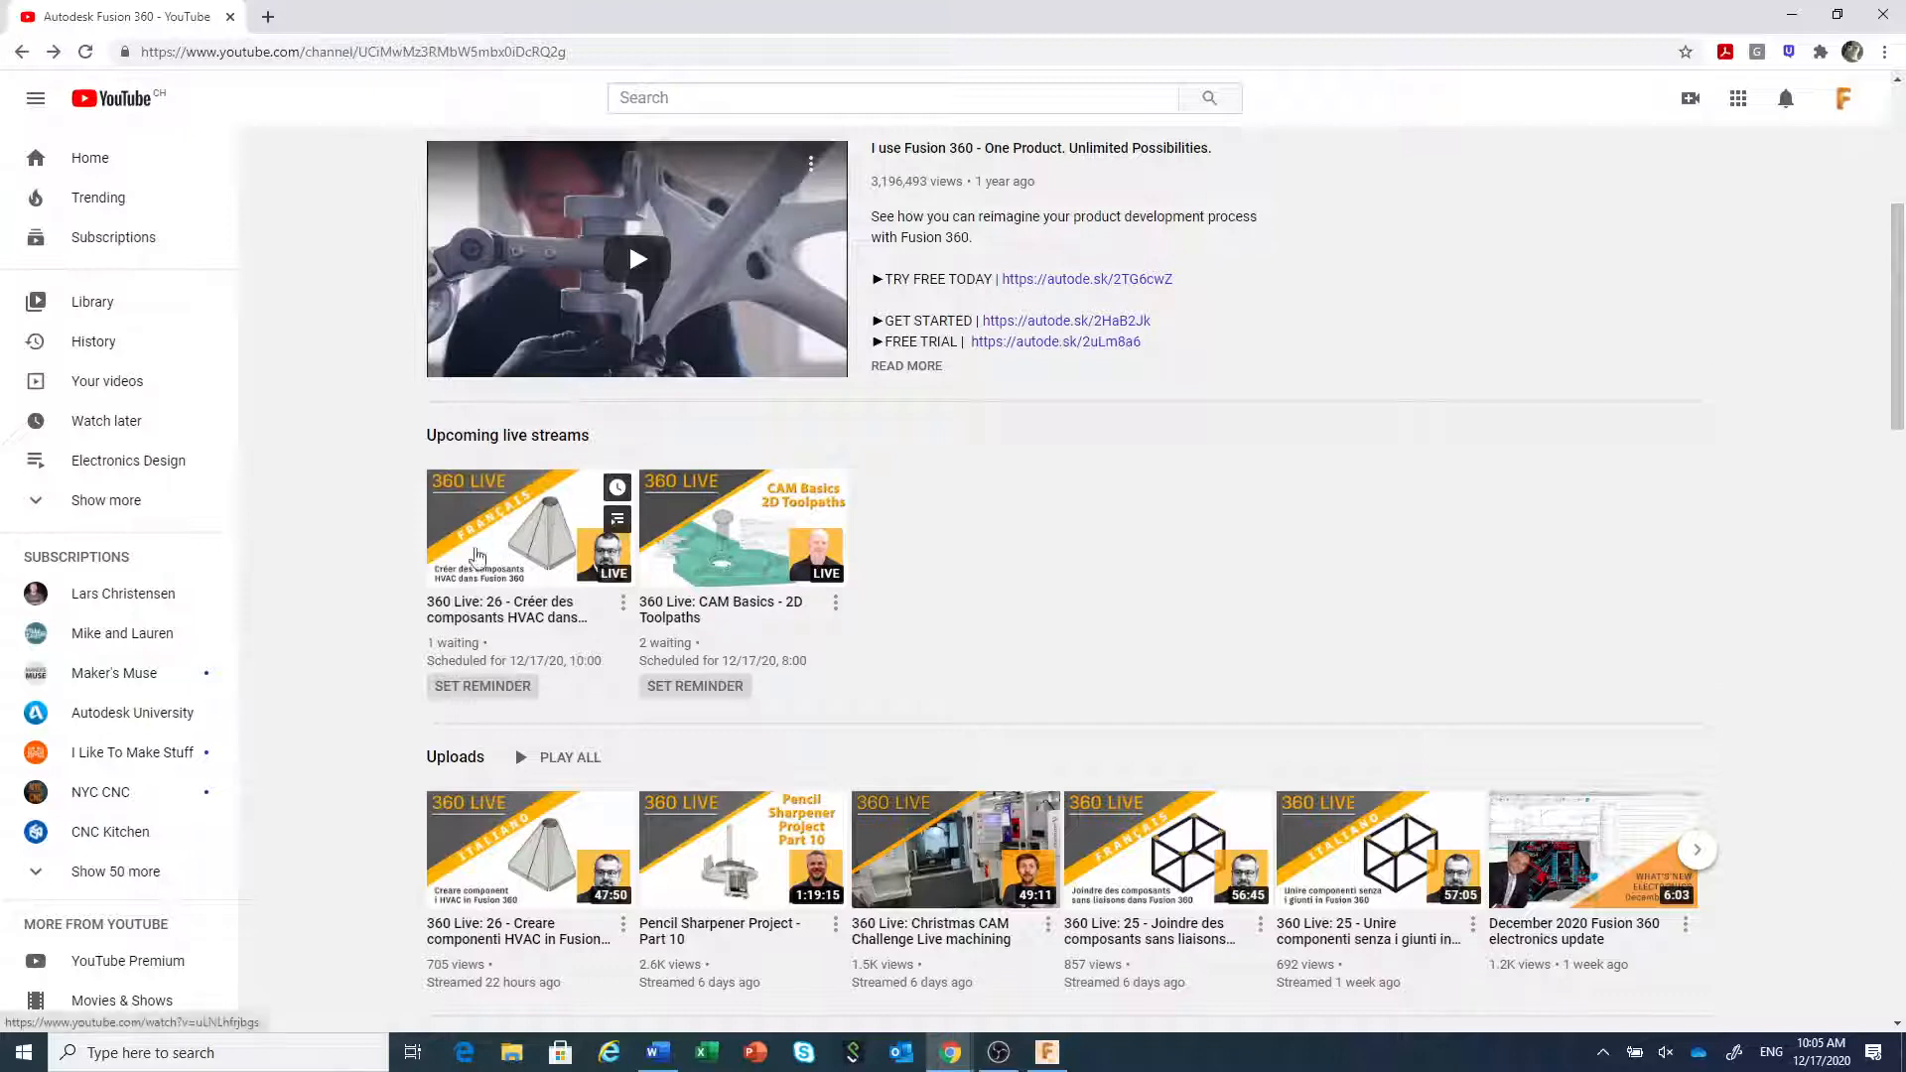
- Expand the channel's saved playlists and open the French-language Fusion 360 playlist, "Contenu Fusion 360 en Français"
click(36, 506)
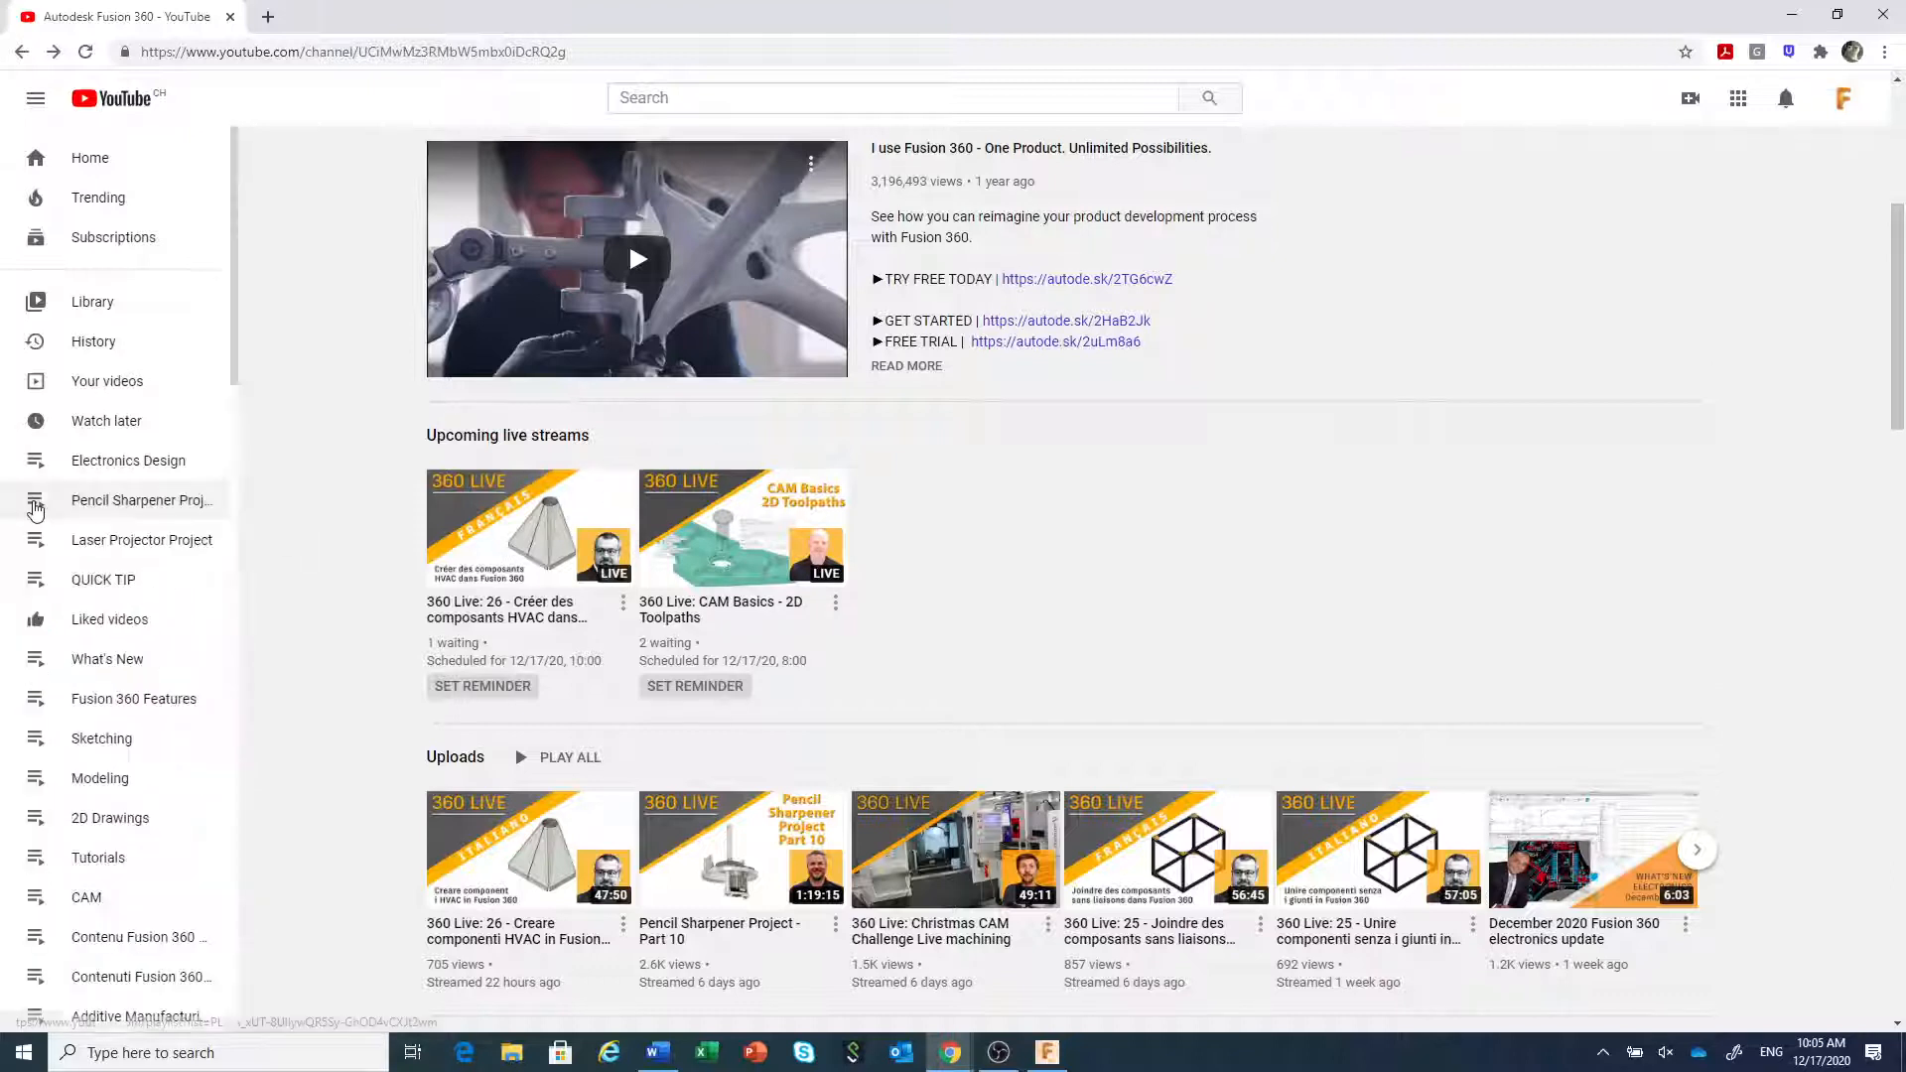
scroll(117, 729, down, 2)
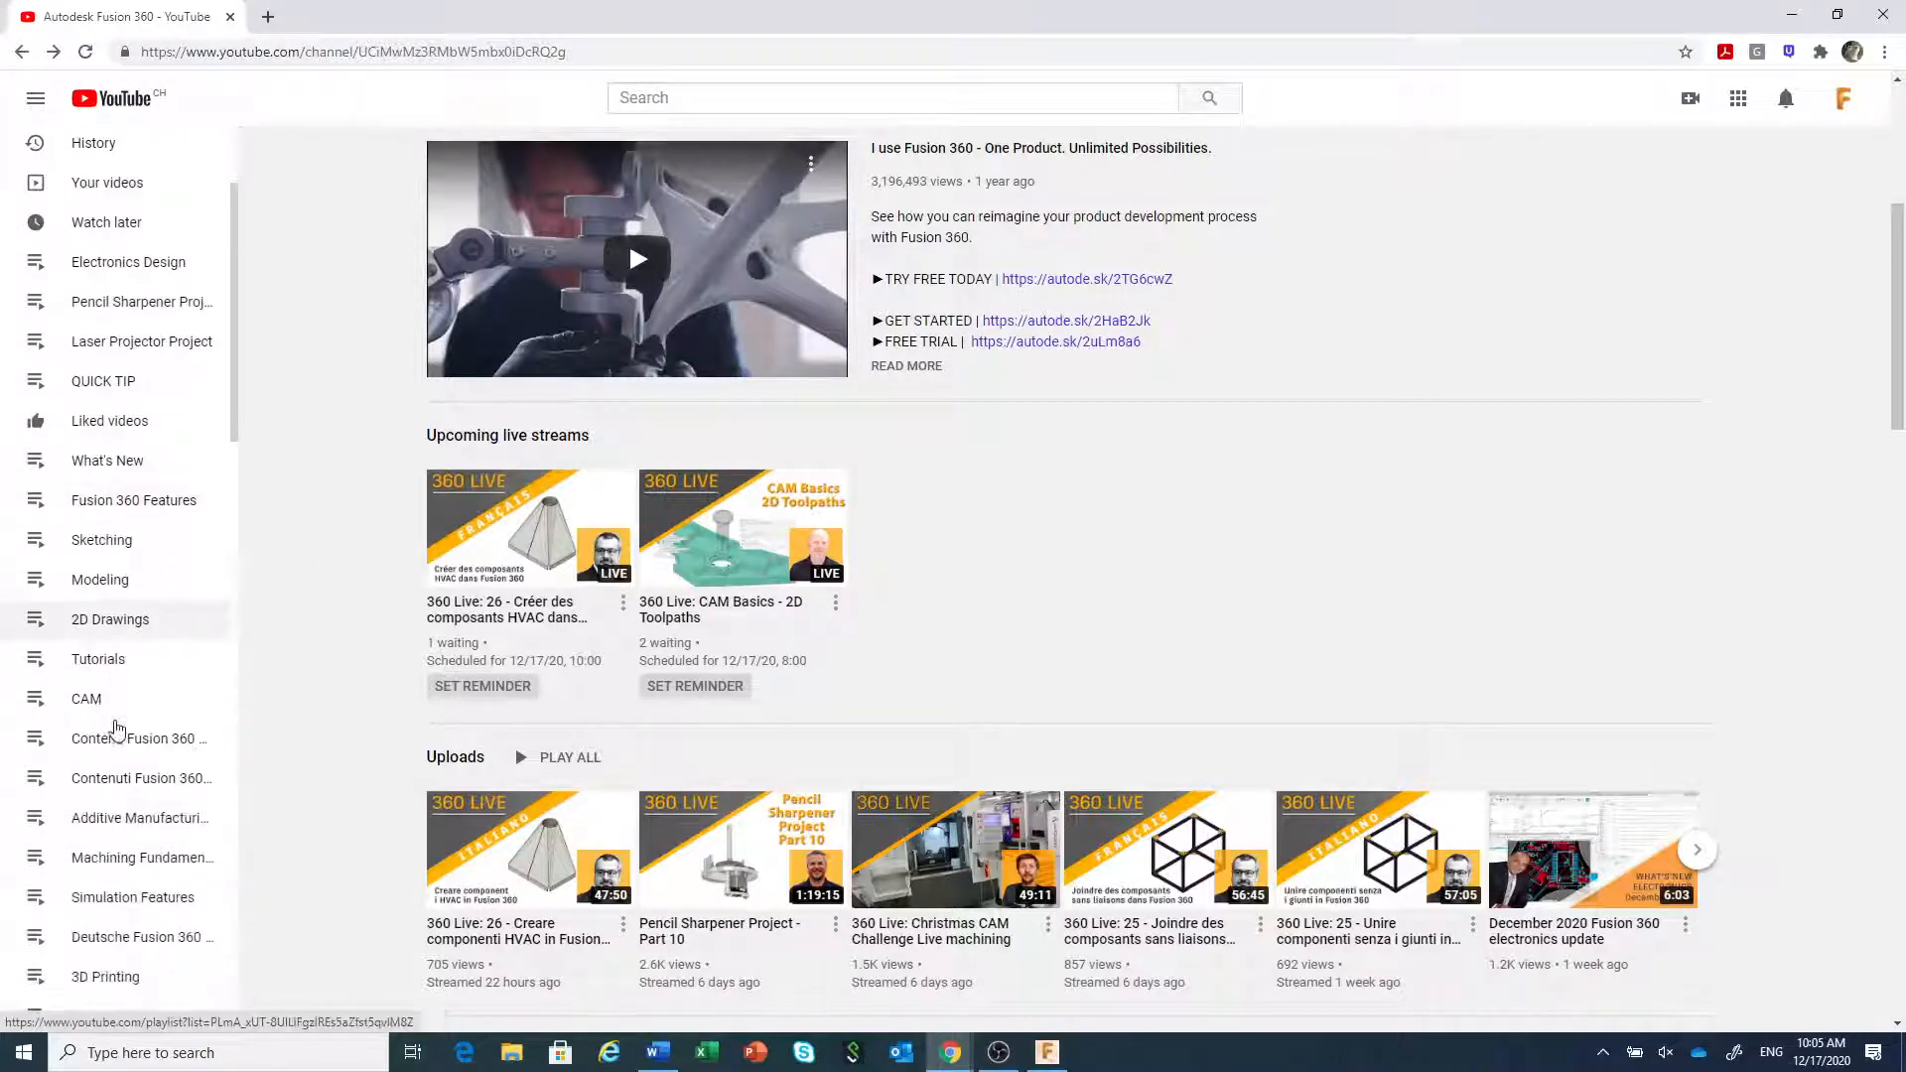
click(130, 739)
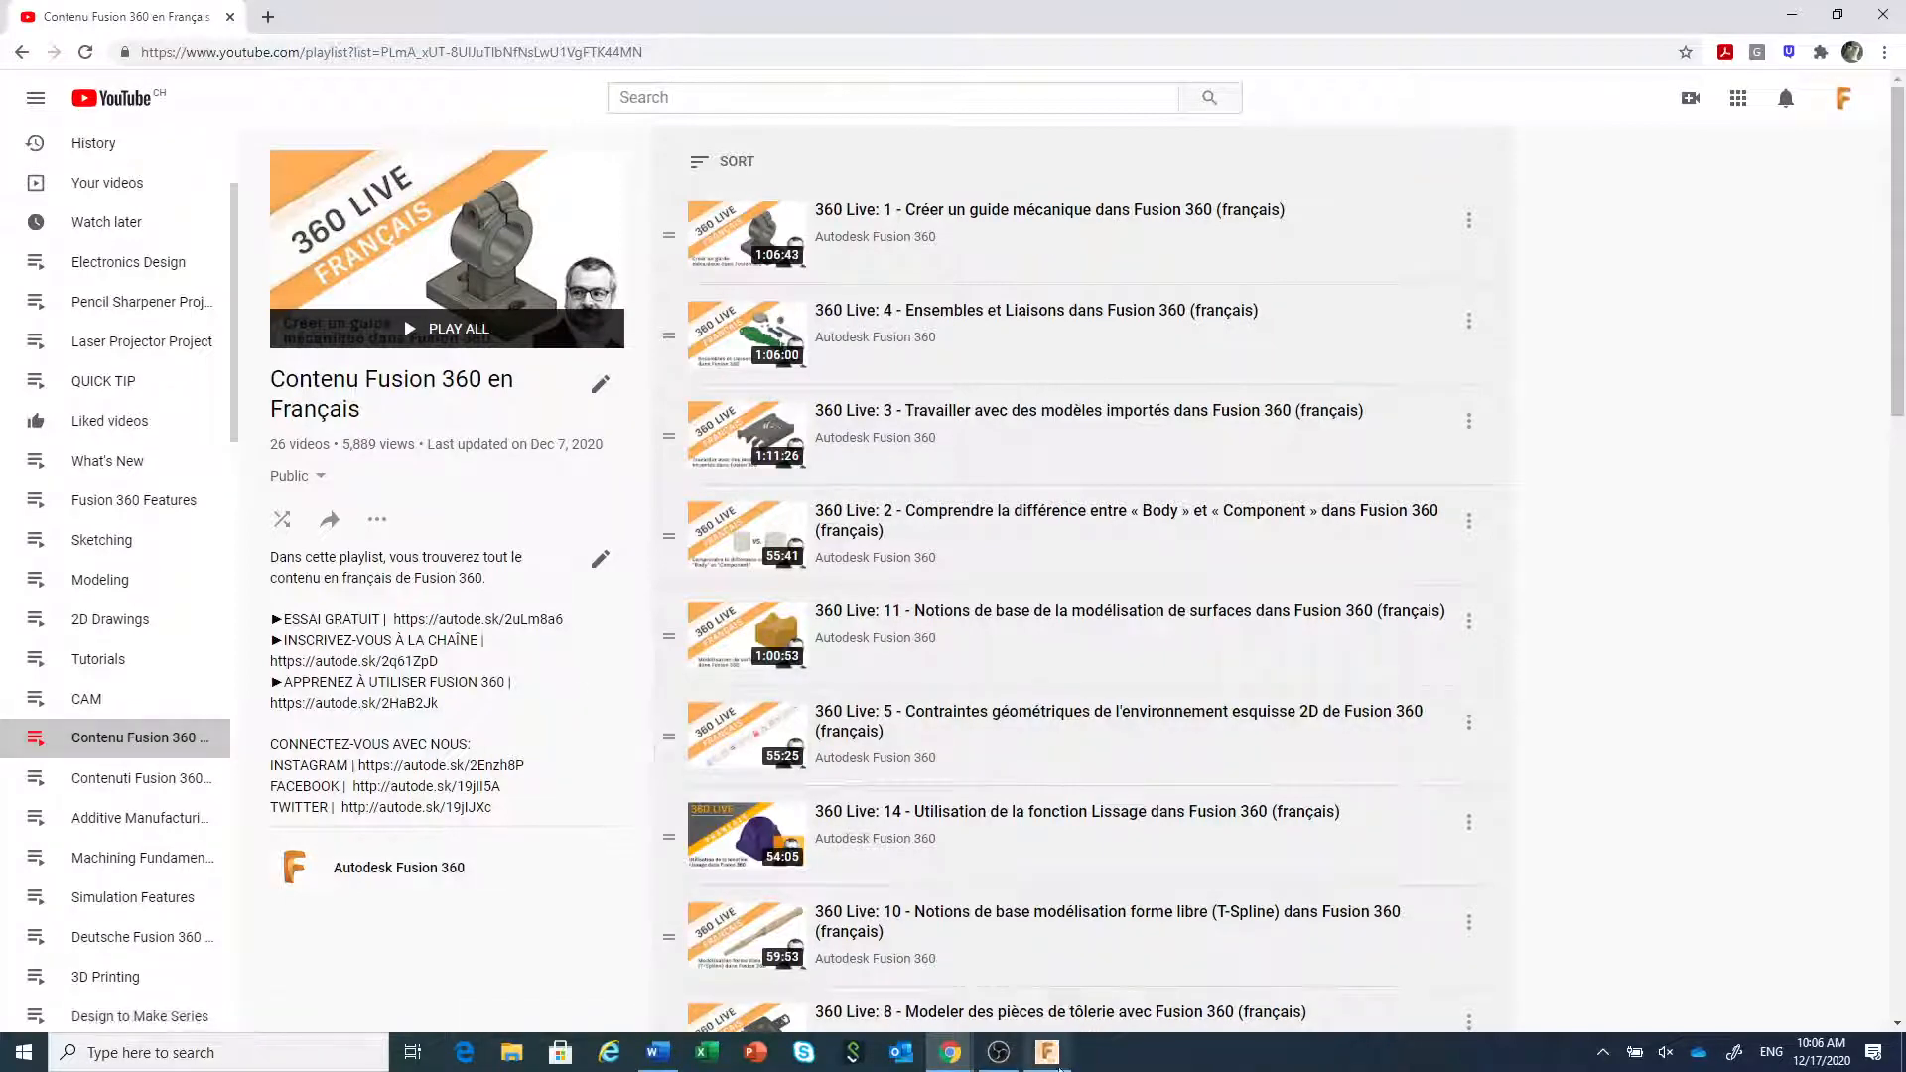
- Switch to Fusion 360 and inspect the flat pattern of the HVAC 3 part, returning to the folded model
click(1045, 1053)
middle_drag(1288, 685, 1255, 599)
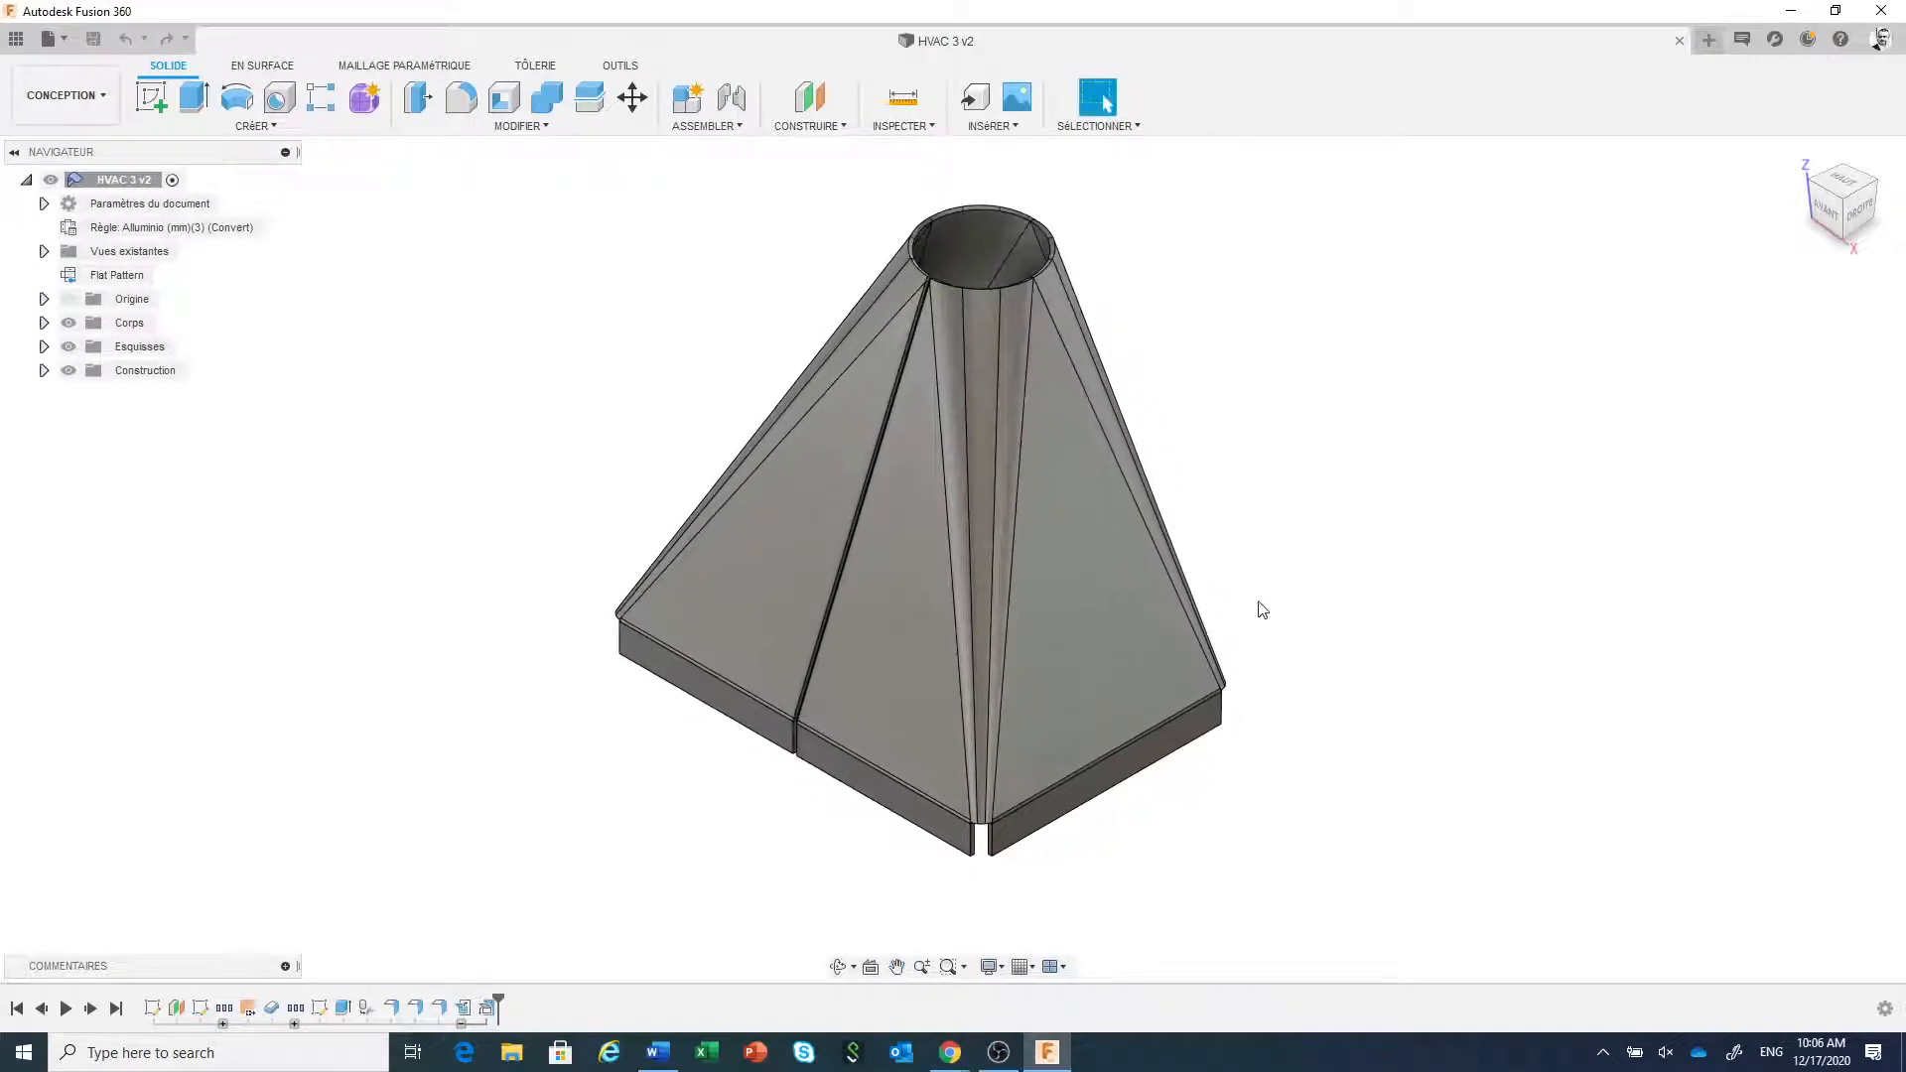
scroll(1261, 610, down, 1)
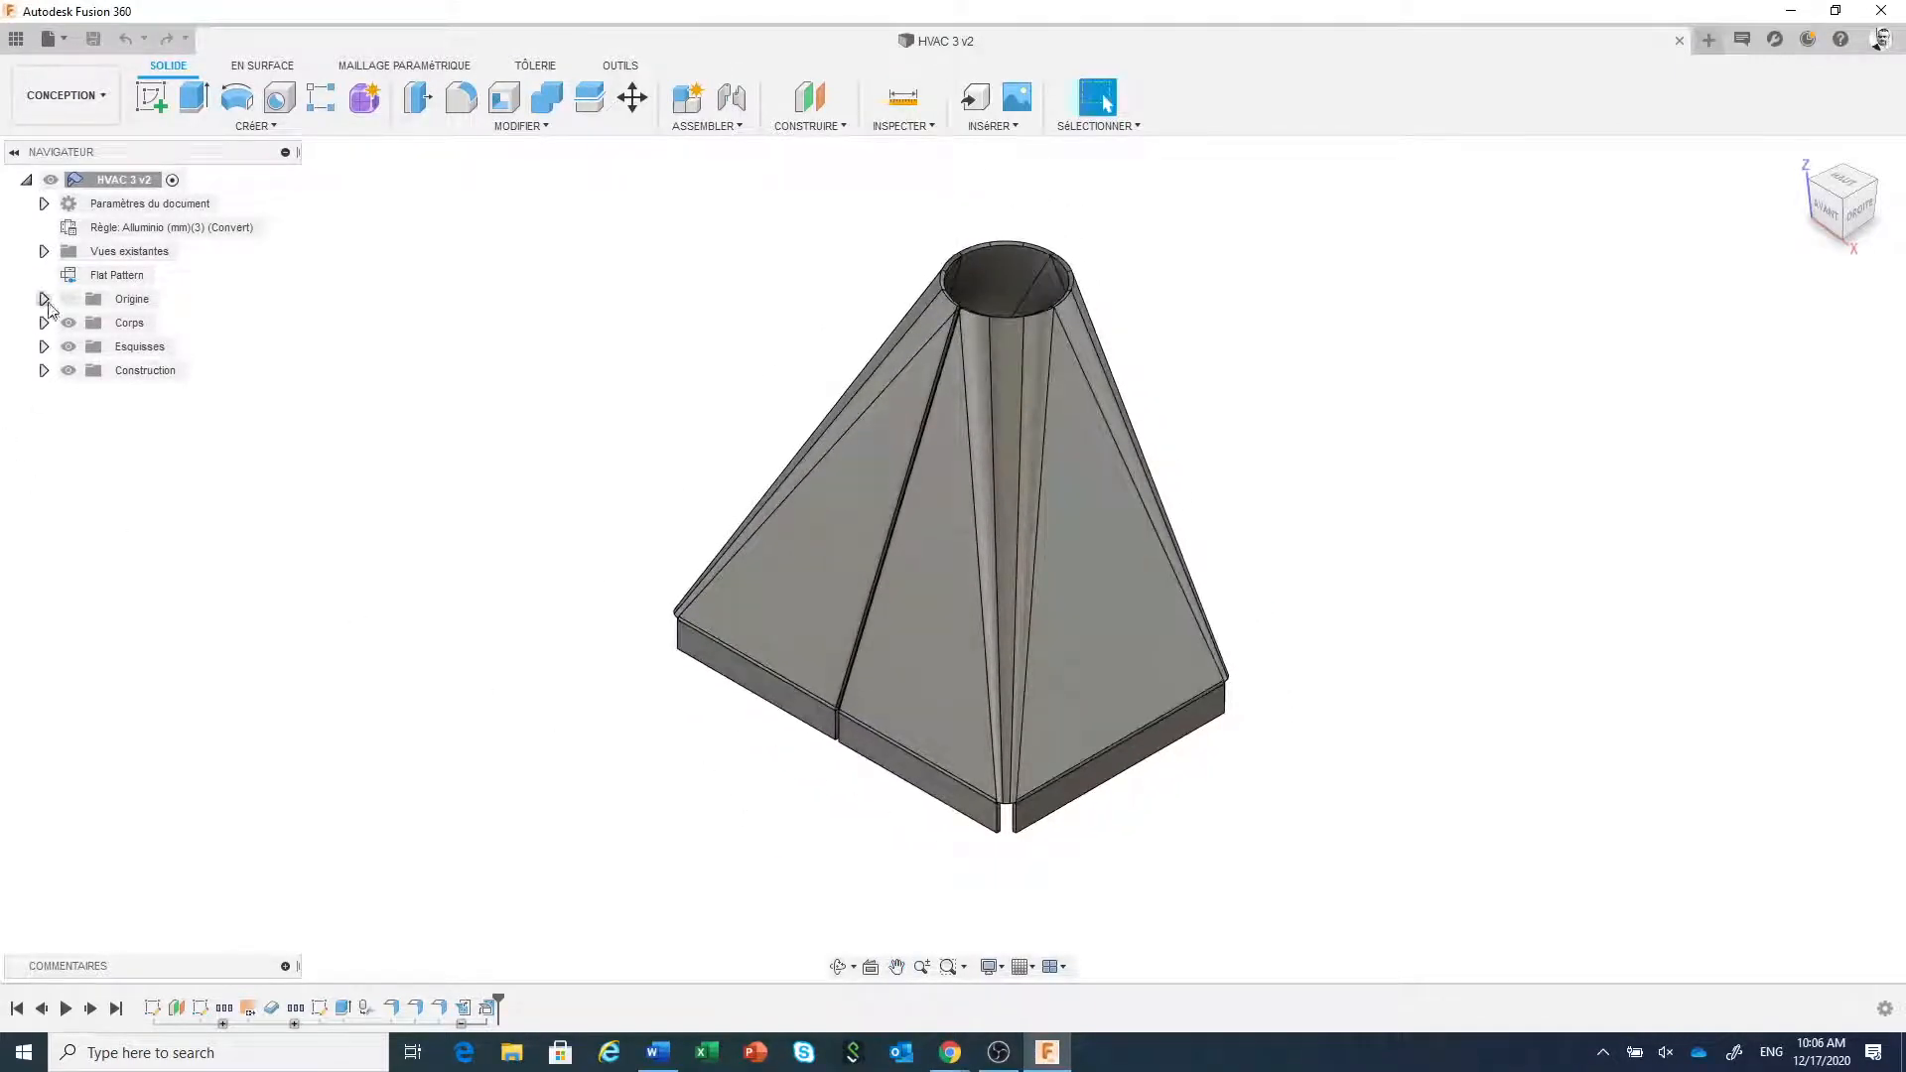
click(149, 275)
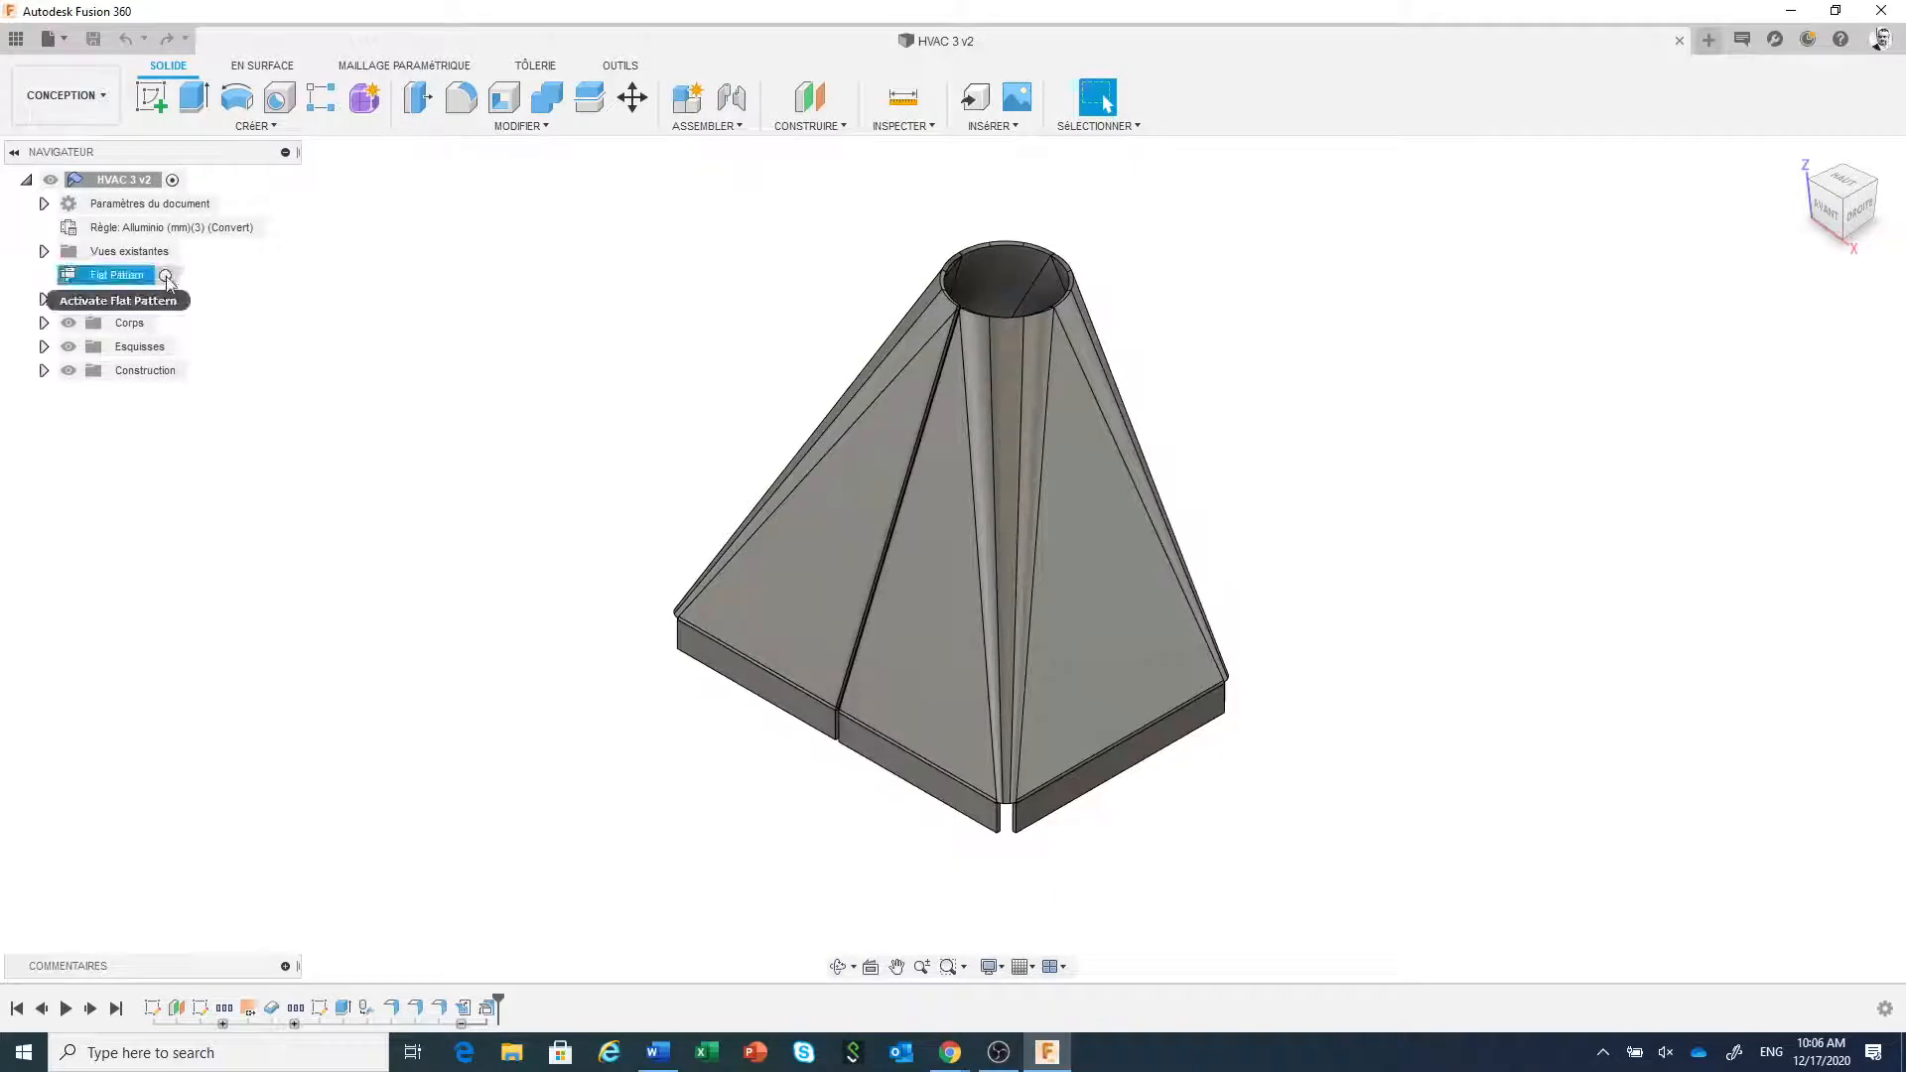
click(166, 276)
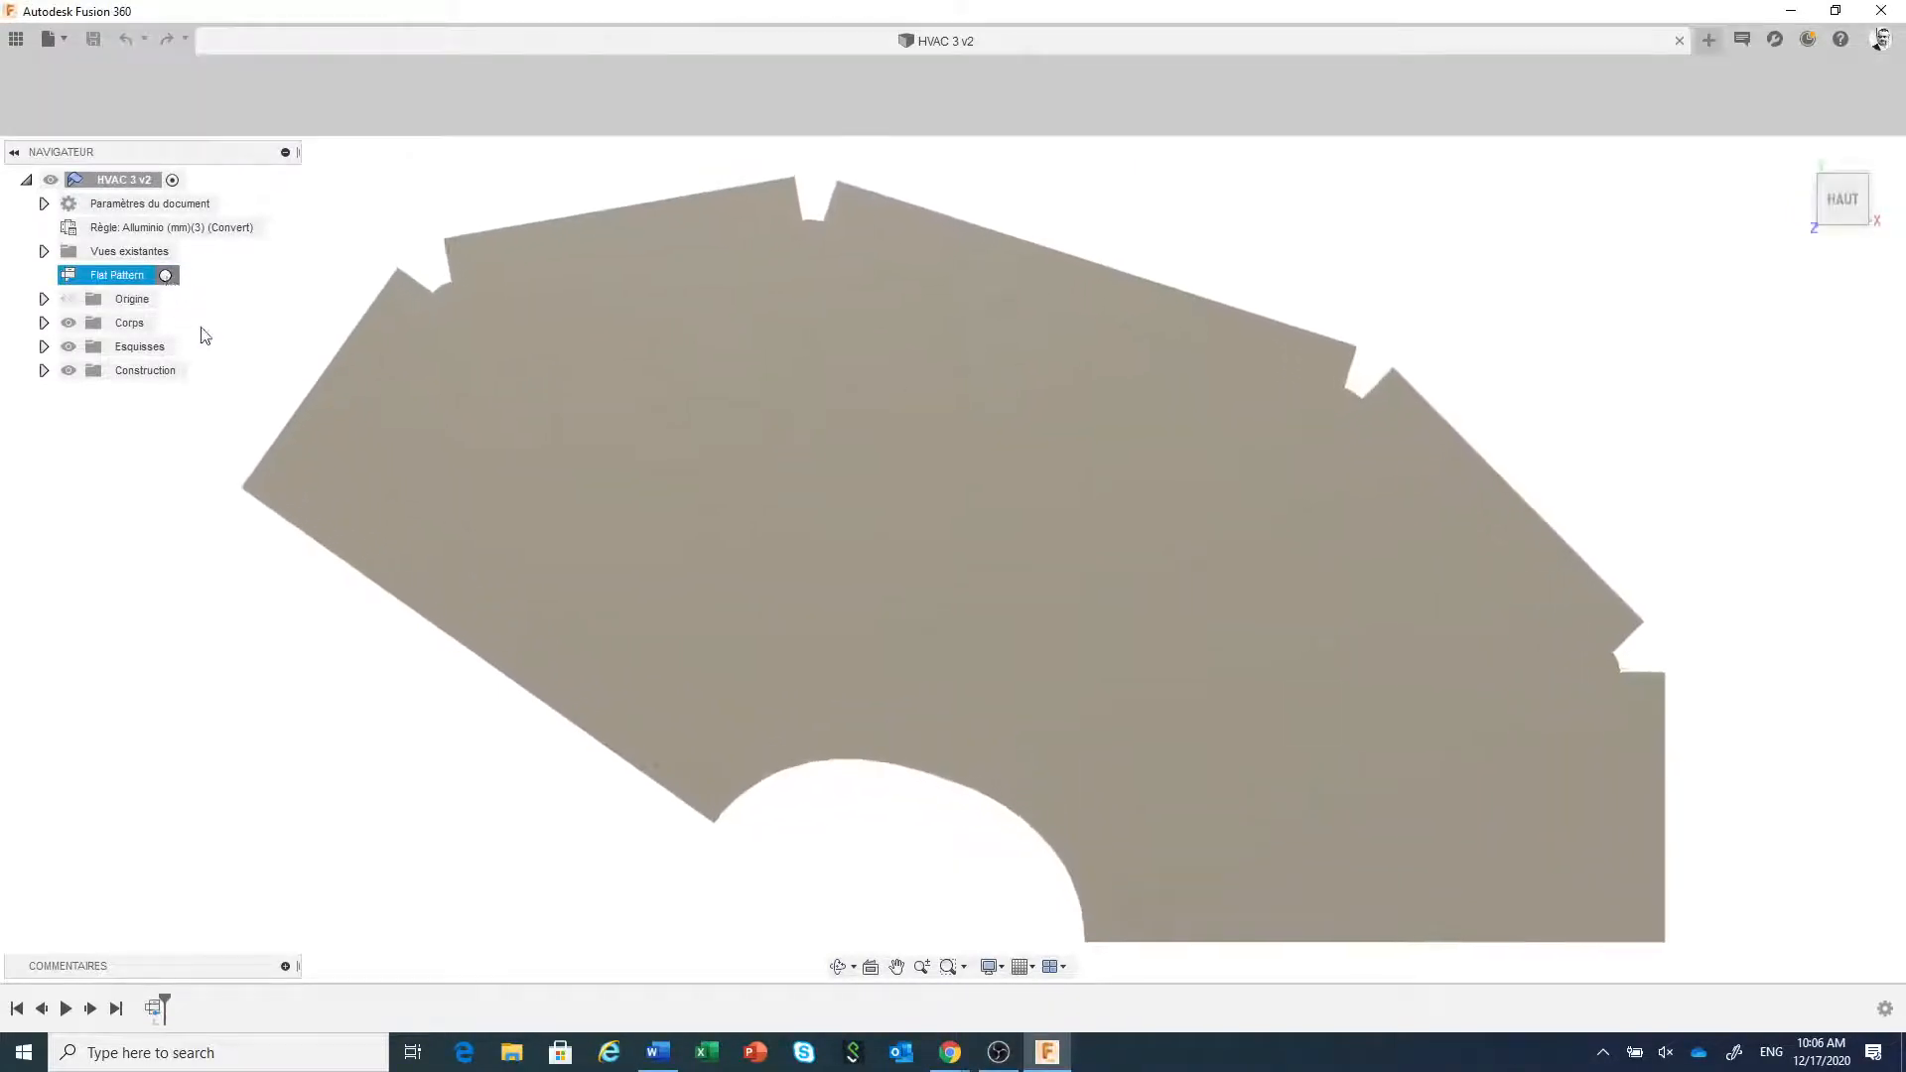
scroll(533, 577, down, 3)
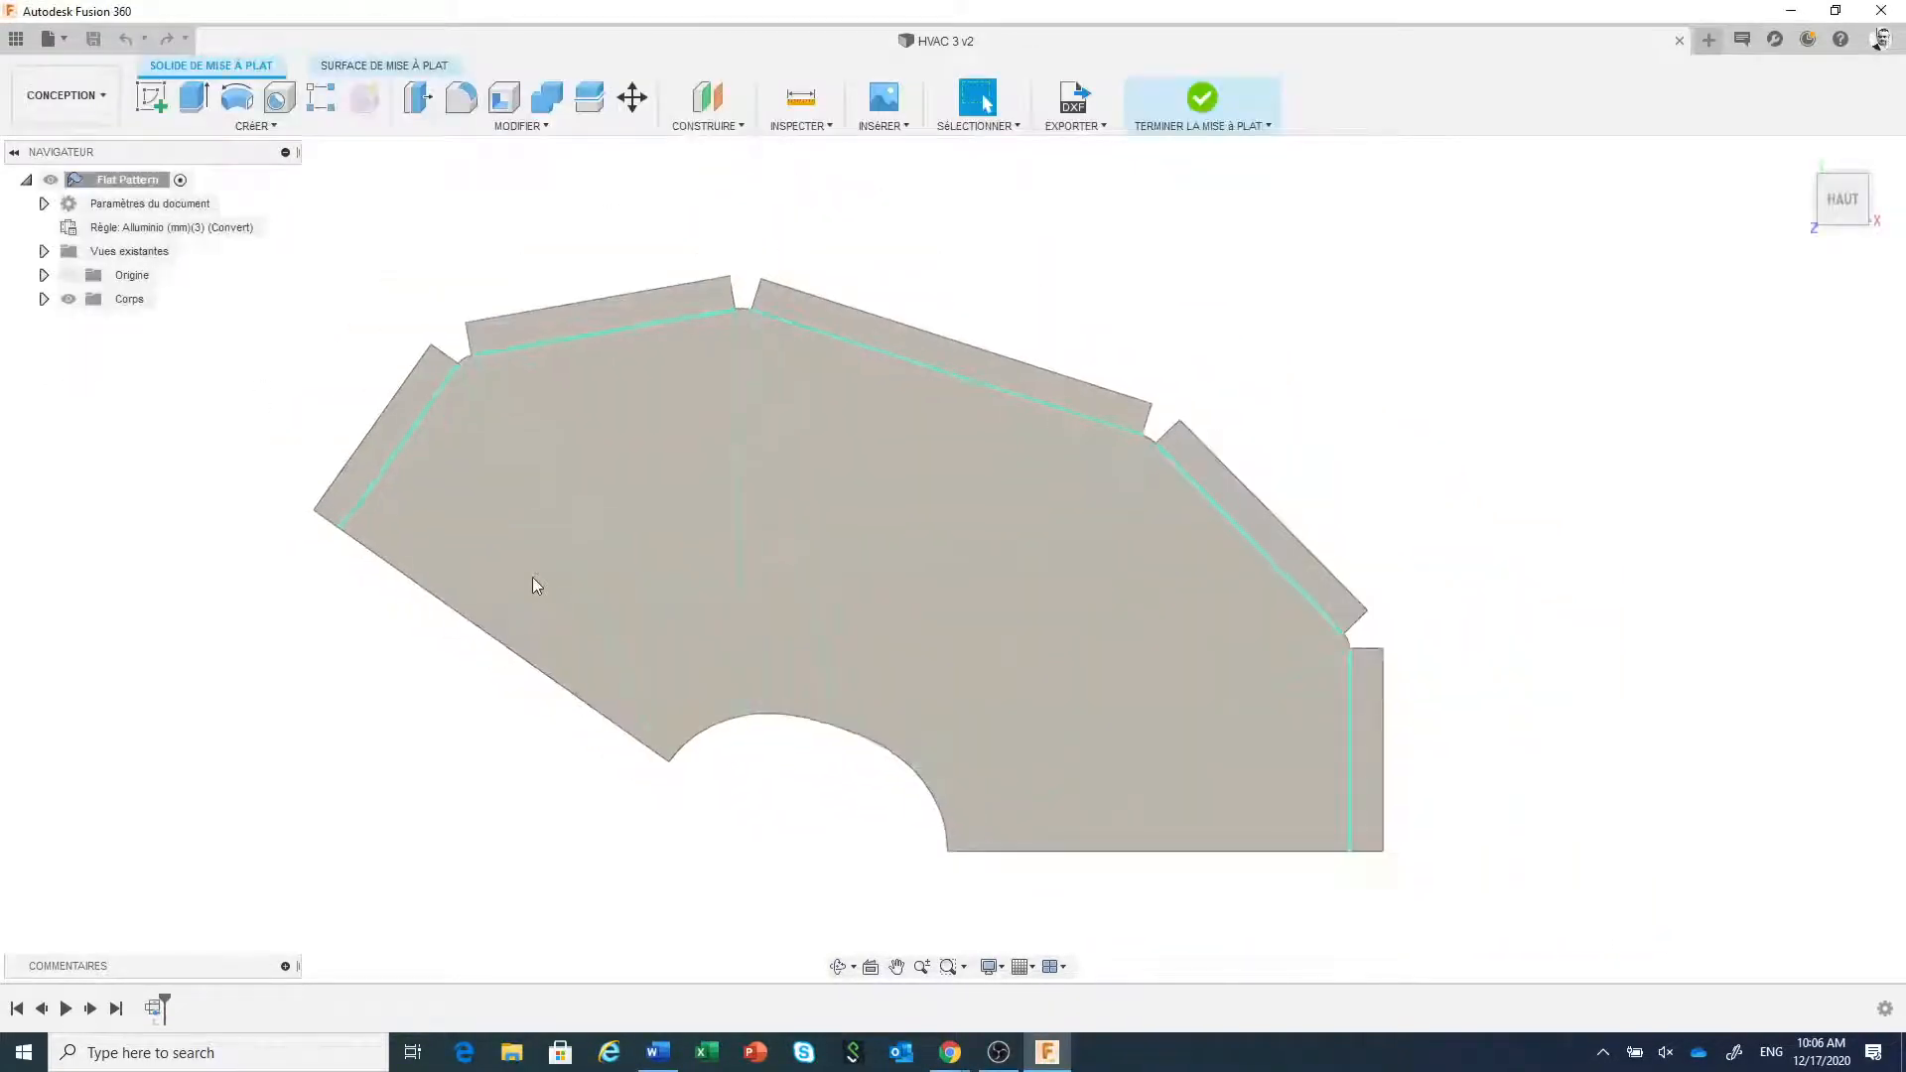
click(1201, 99)
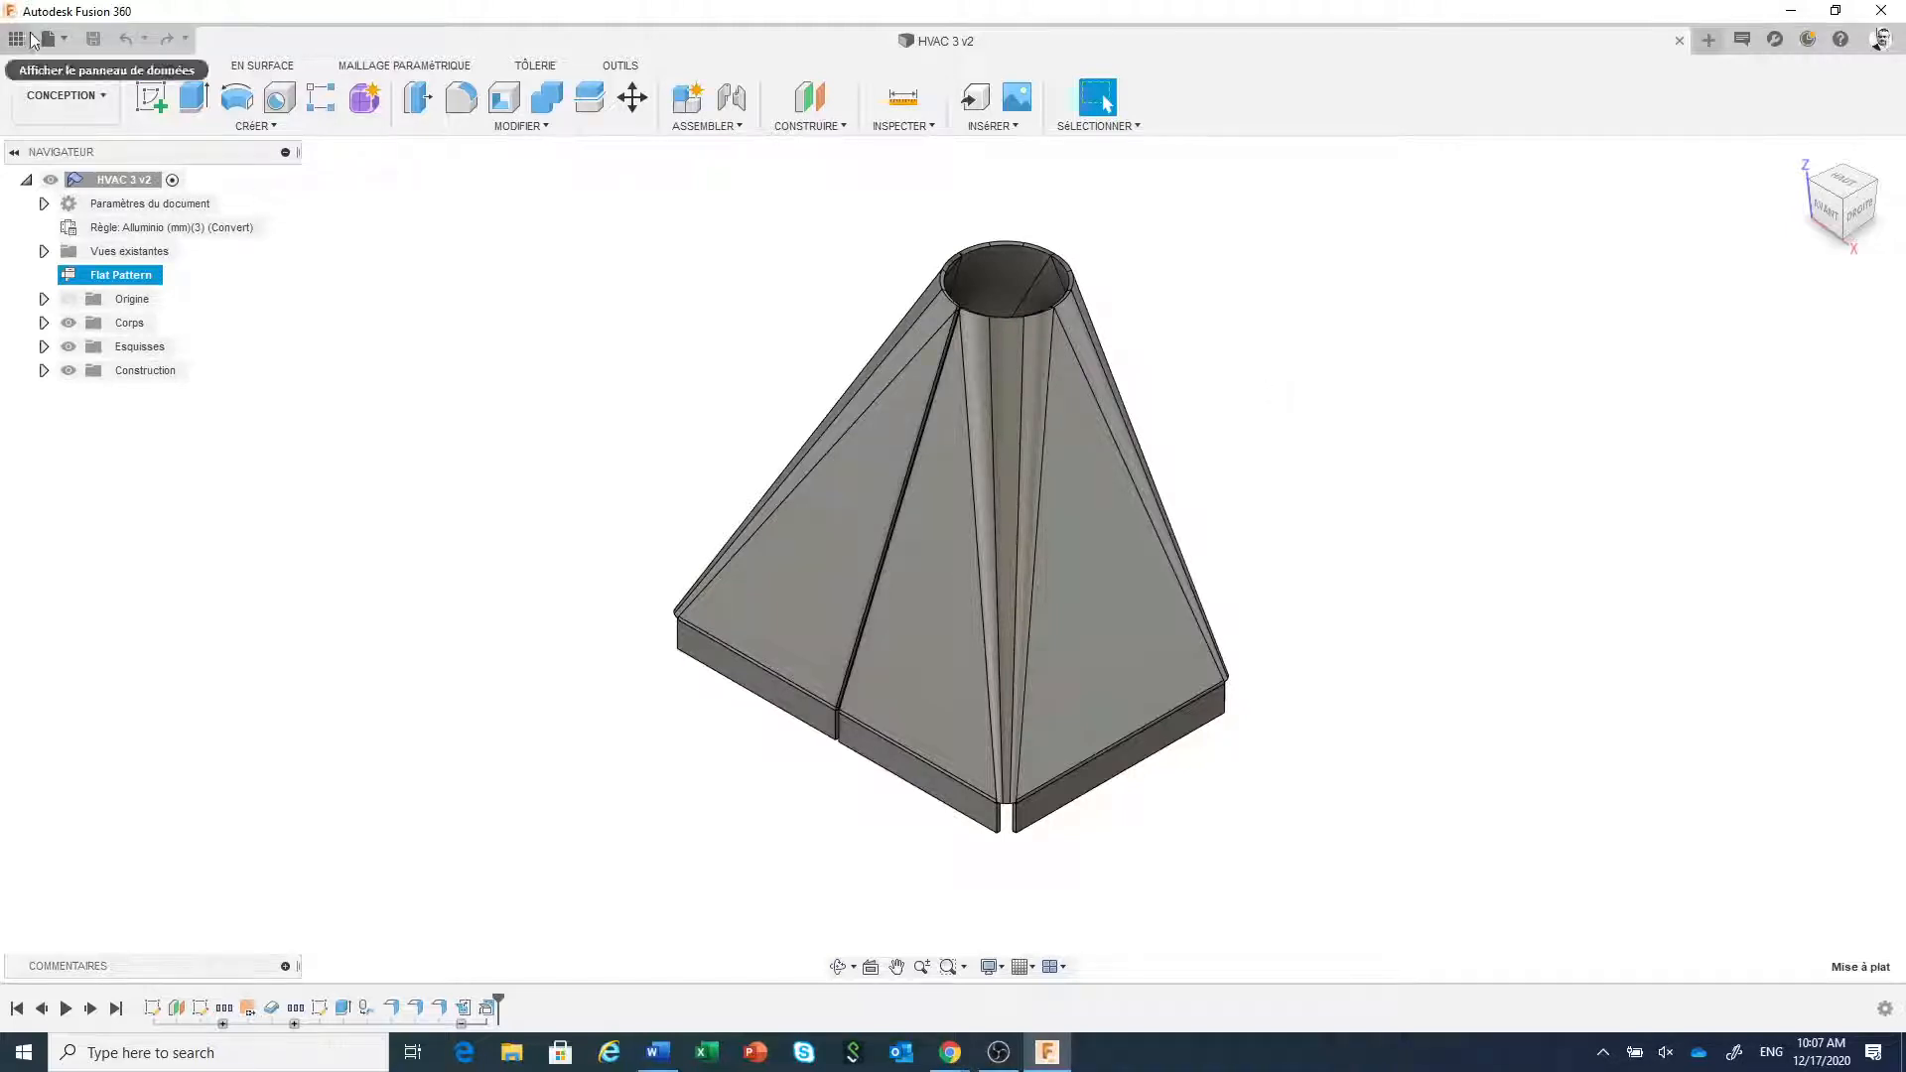
- Create a new empty design and review the general preferences, including the default modeling orientation
click(65, 41)
click(80, 70)
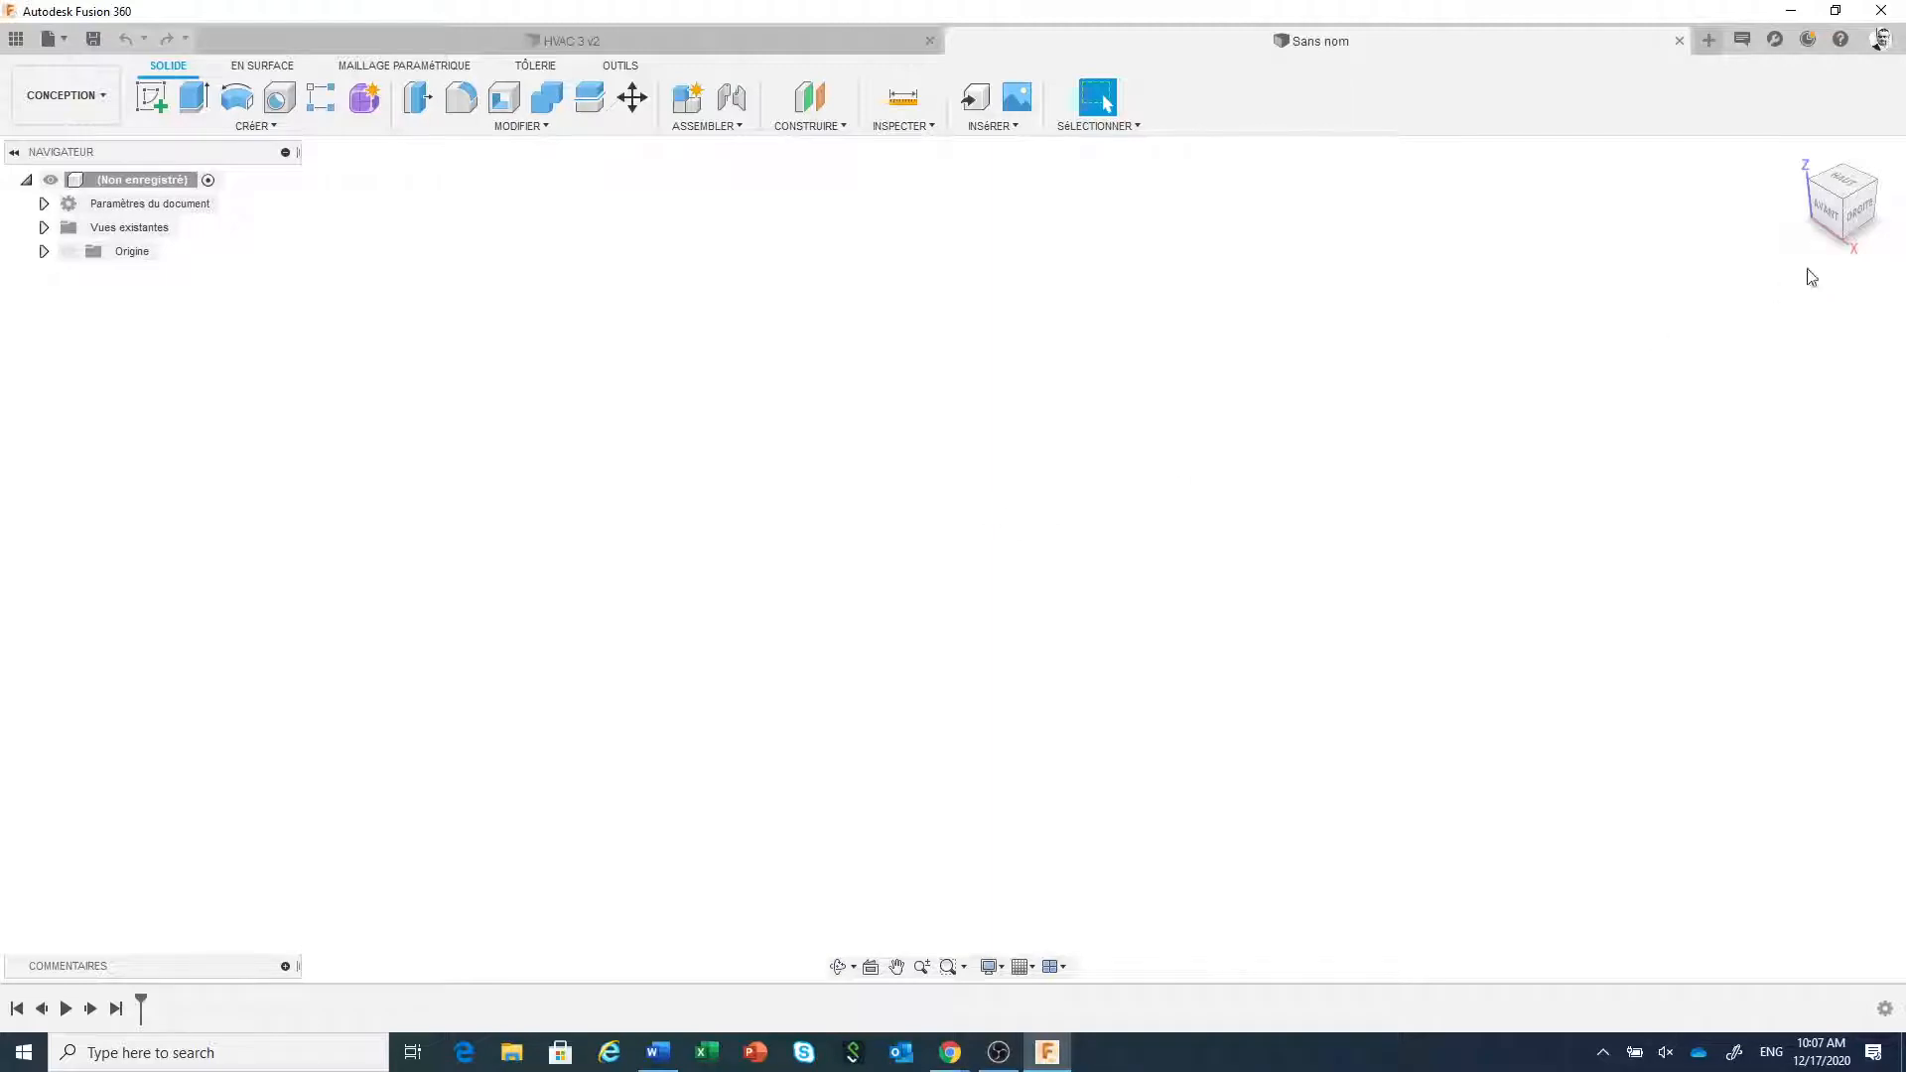
click(1879, 44)
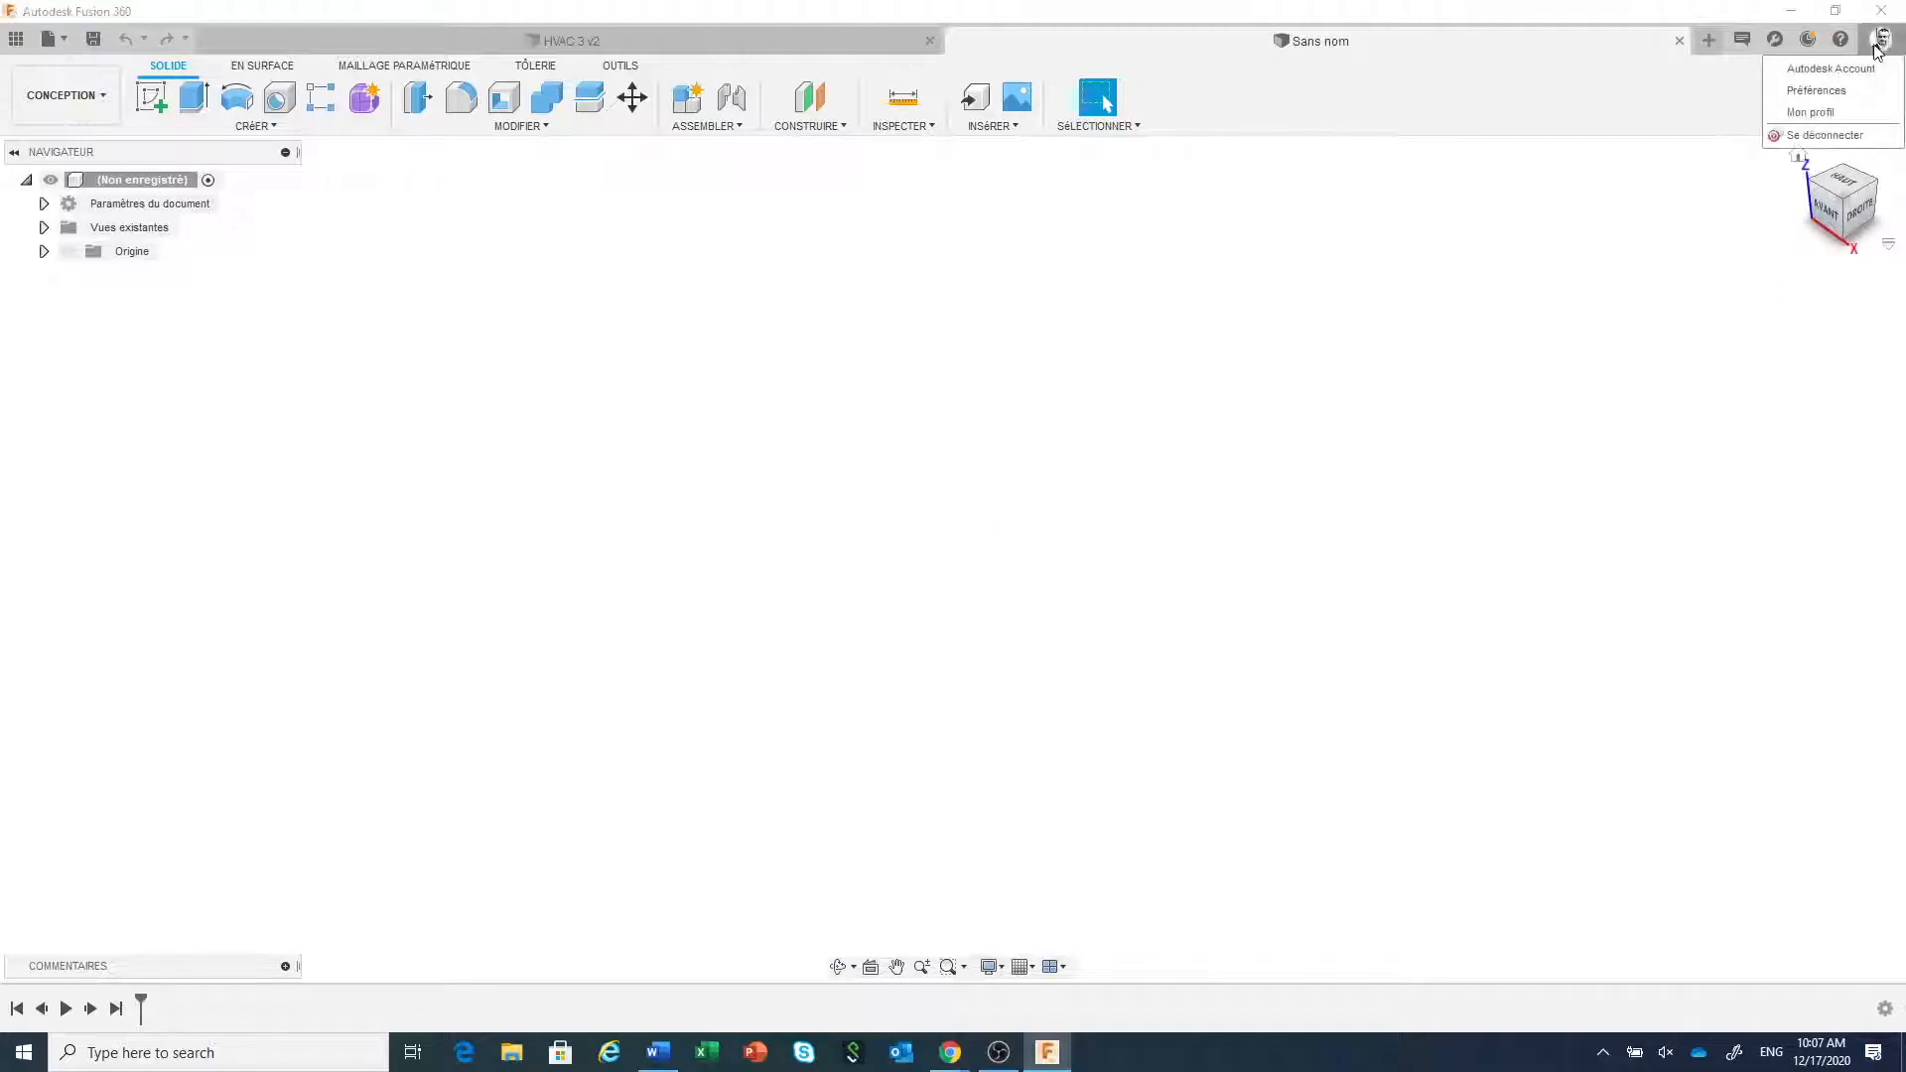
click(1836, 95)
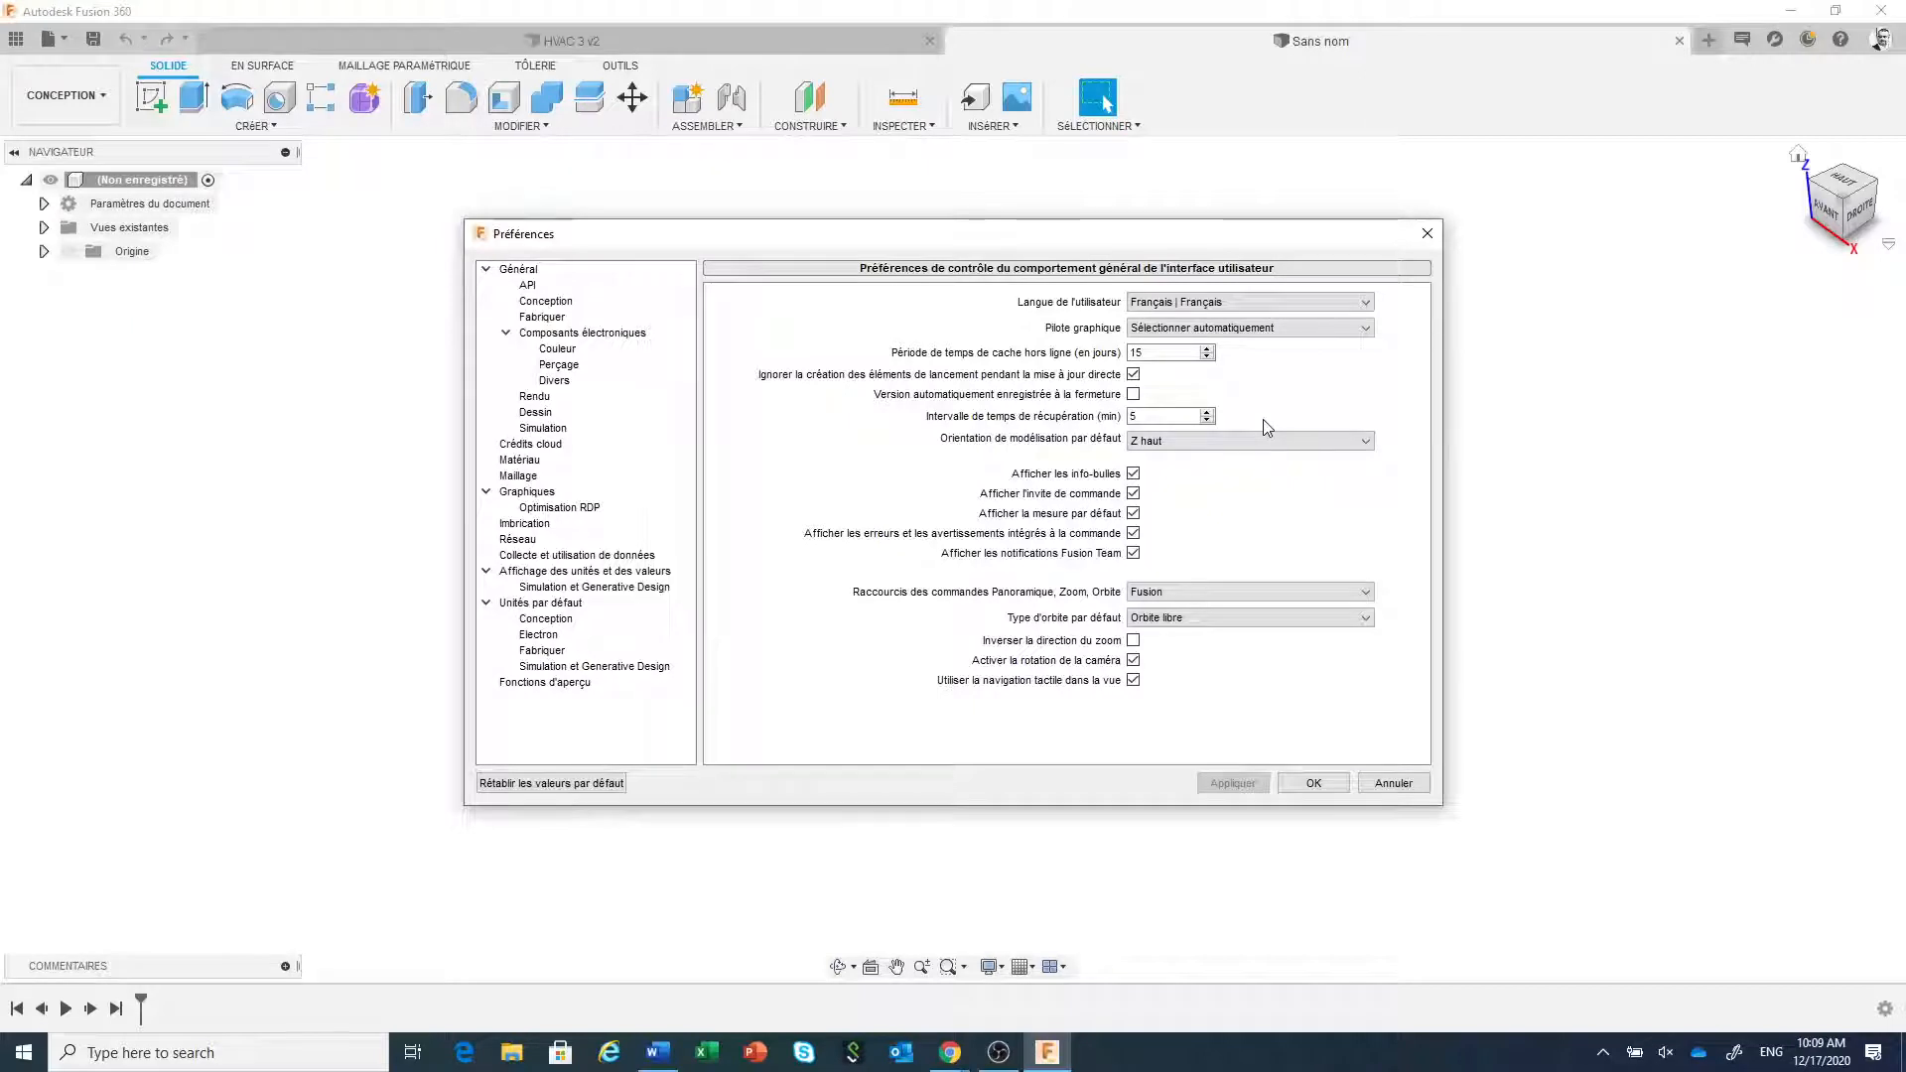
click(1427, 235)
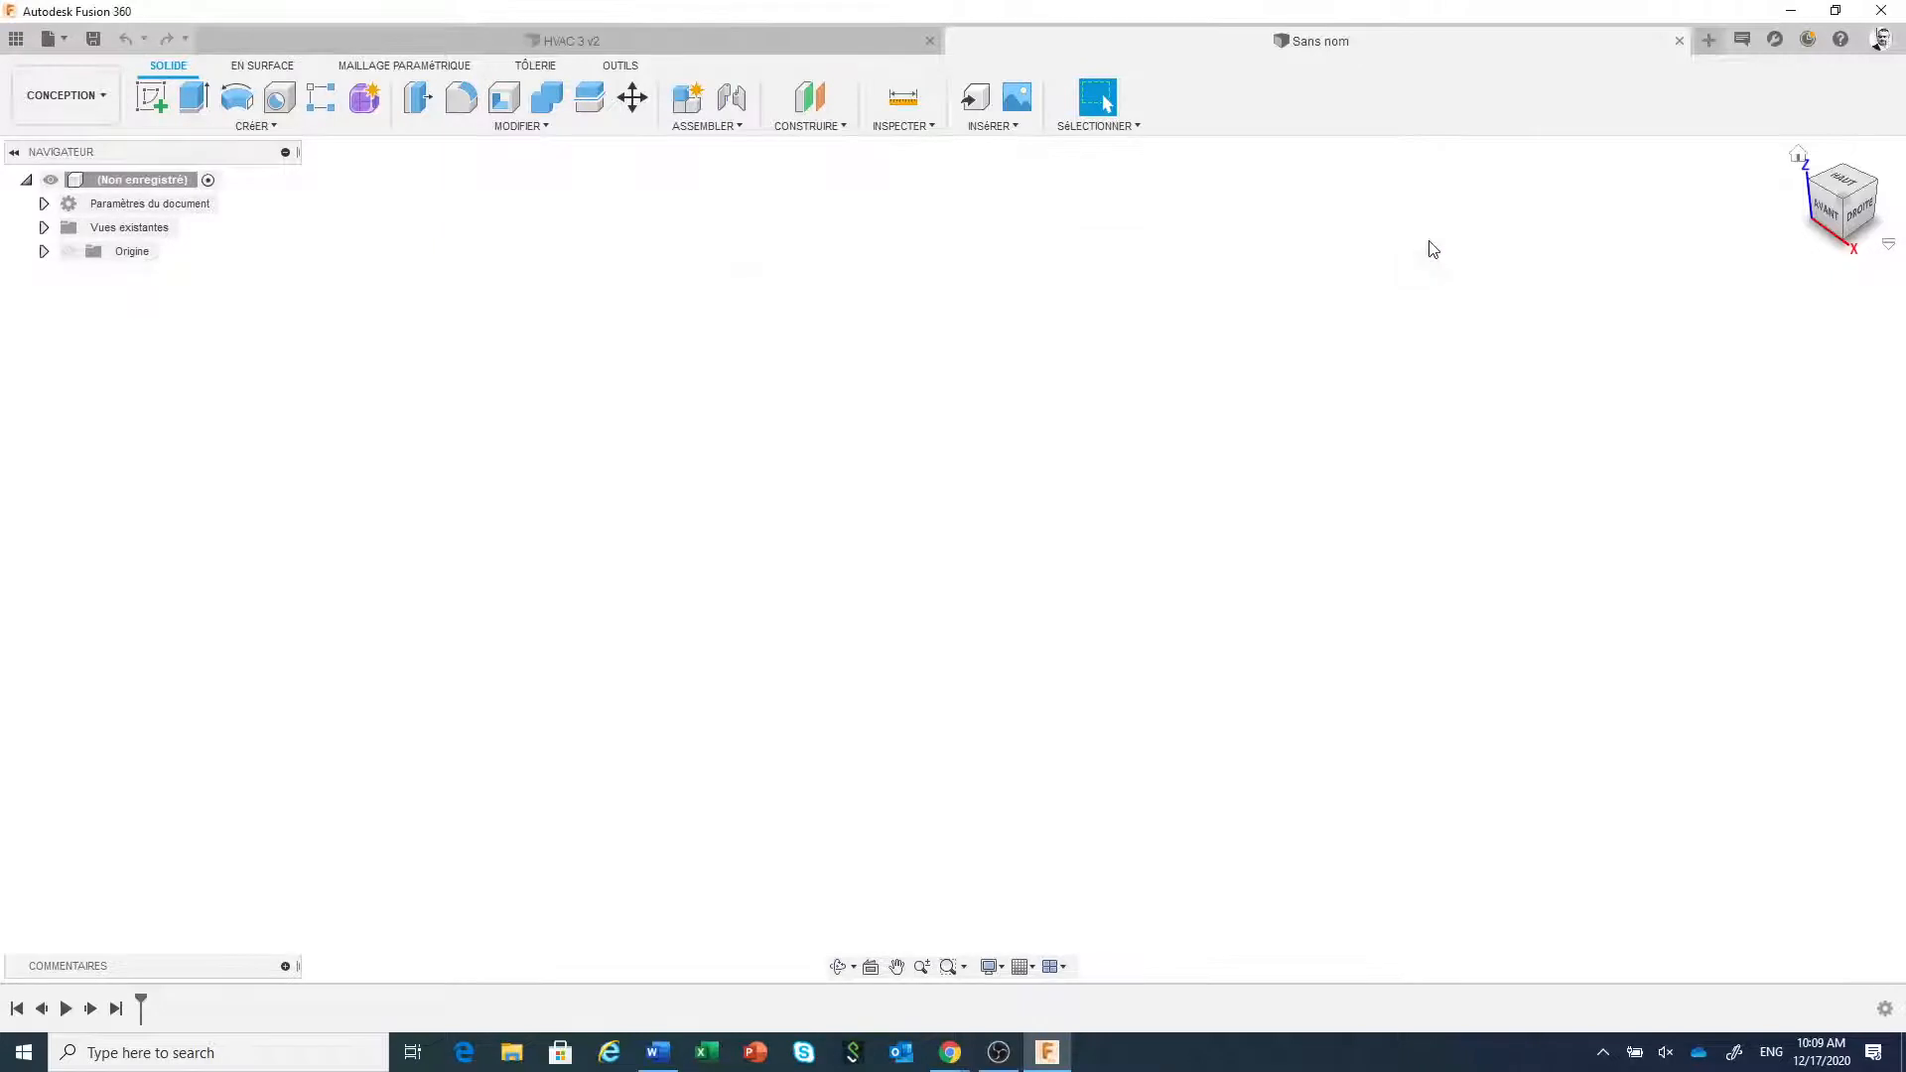
- Save the new design as "HVAC F" in the Livestreams > HVAC folder
click(91, 40)
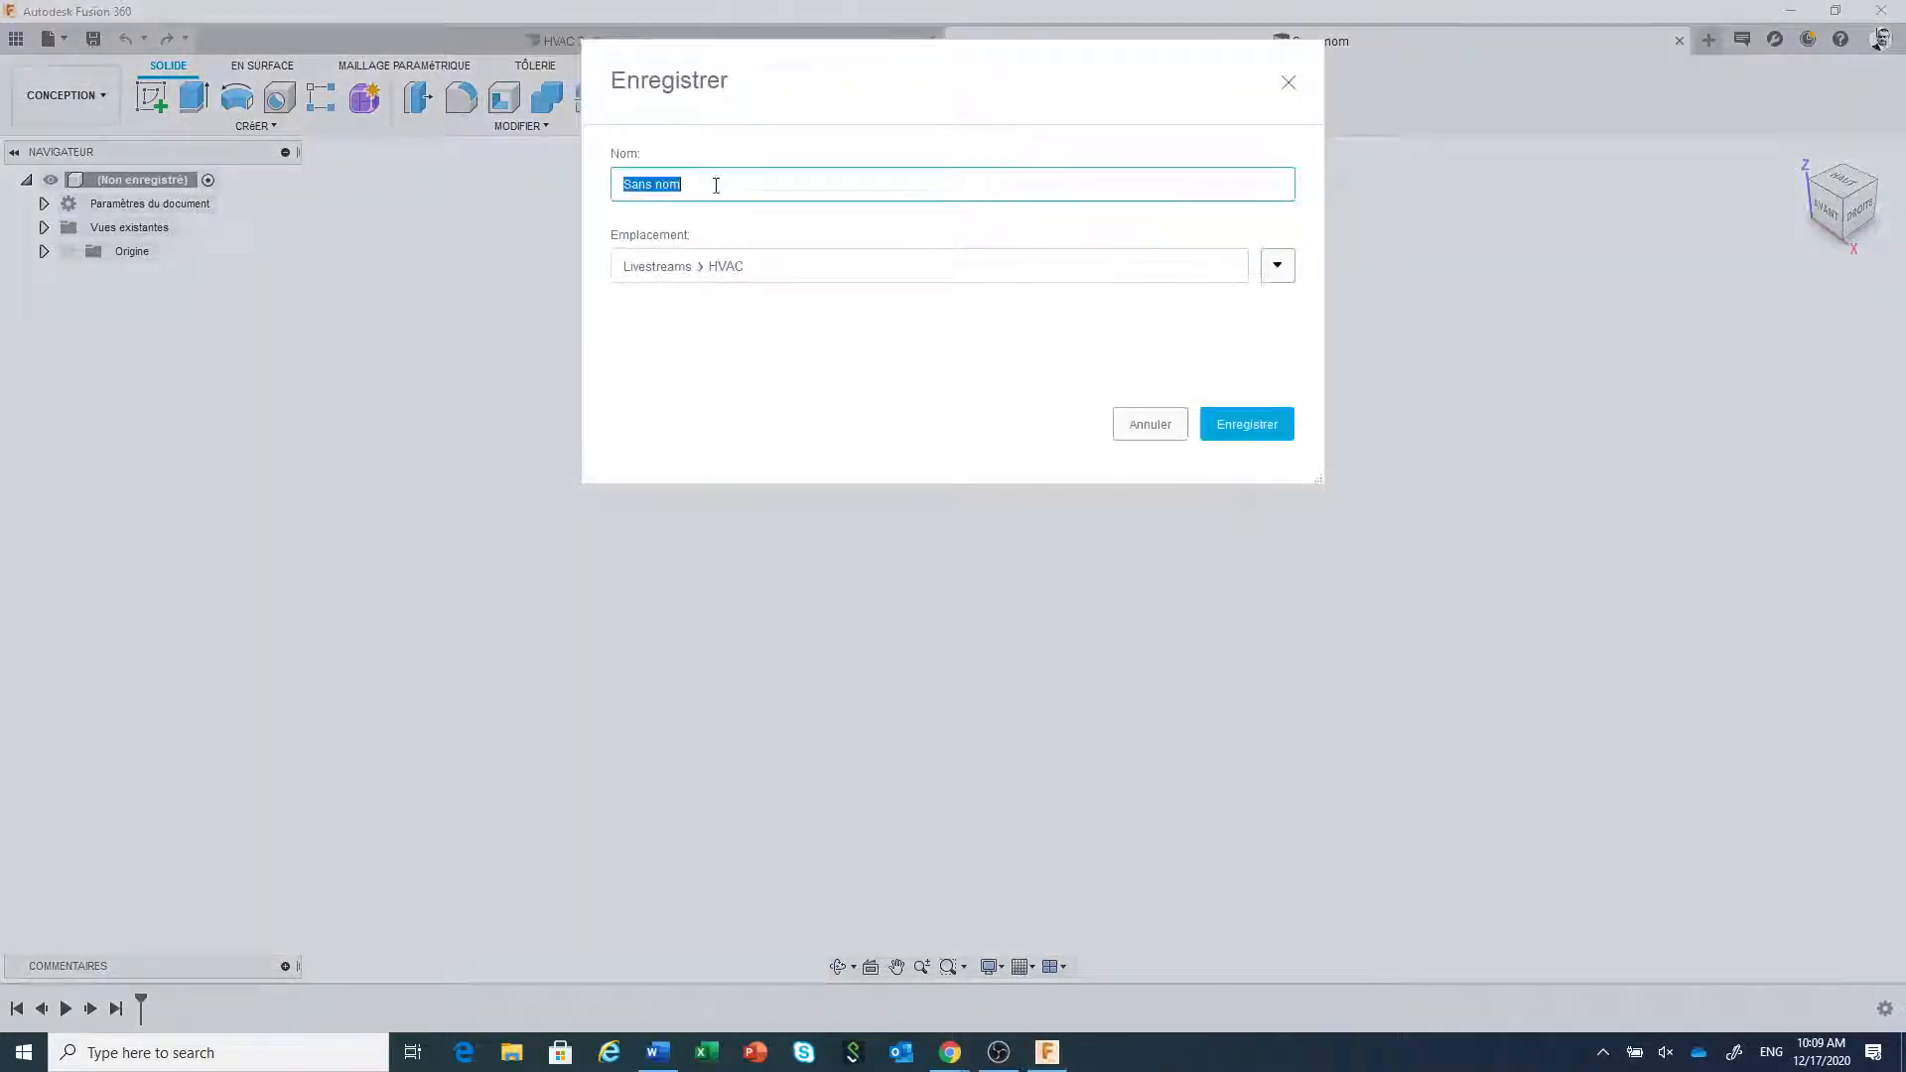
text(HVA)
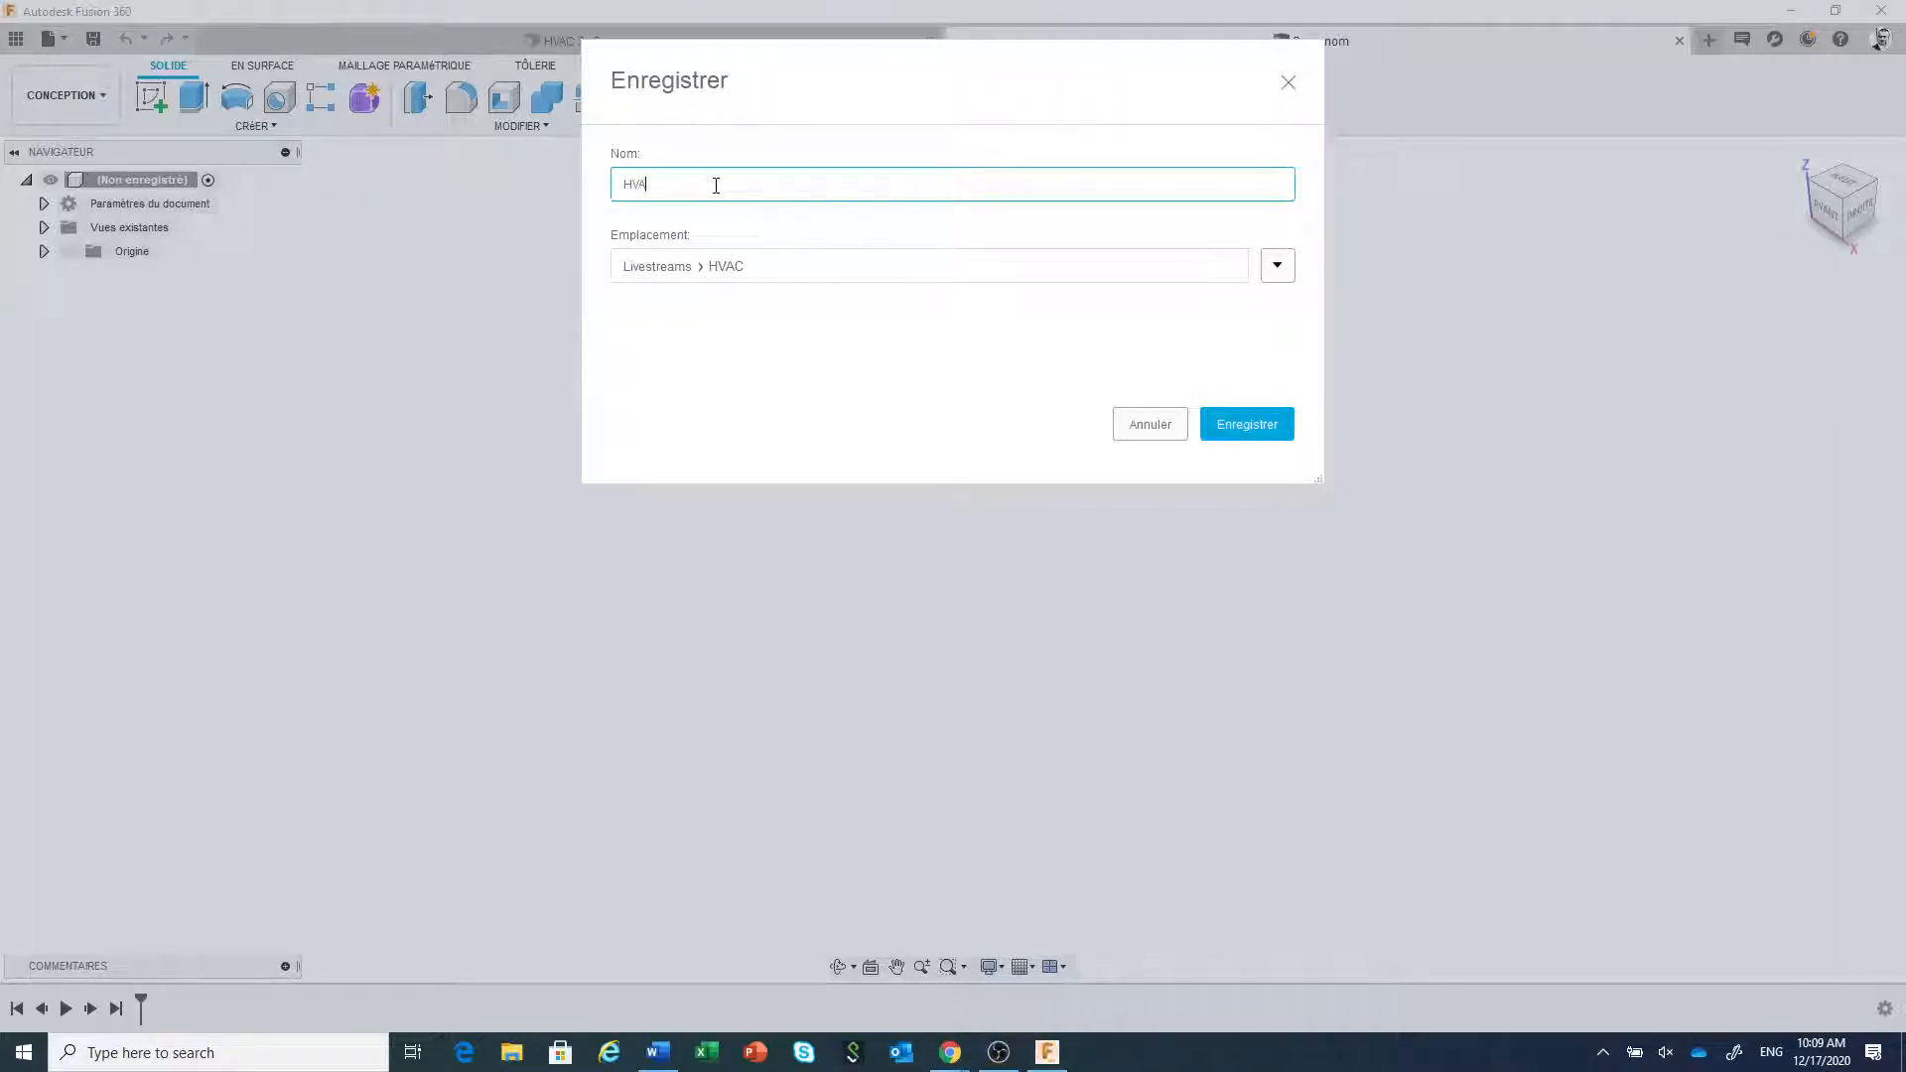
text(C F)
click(1250, 429)
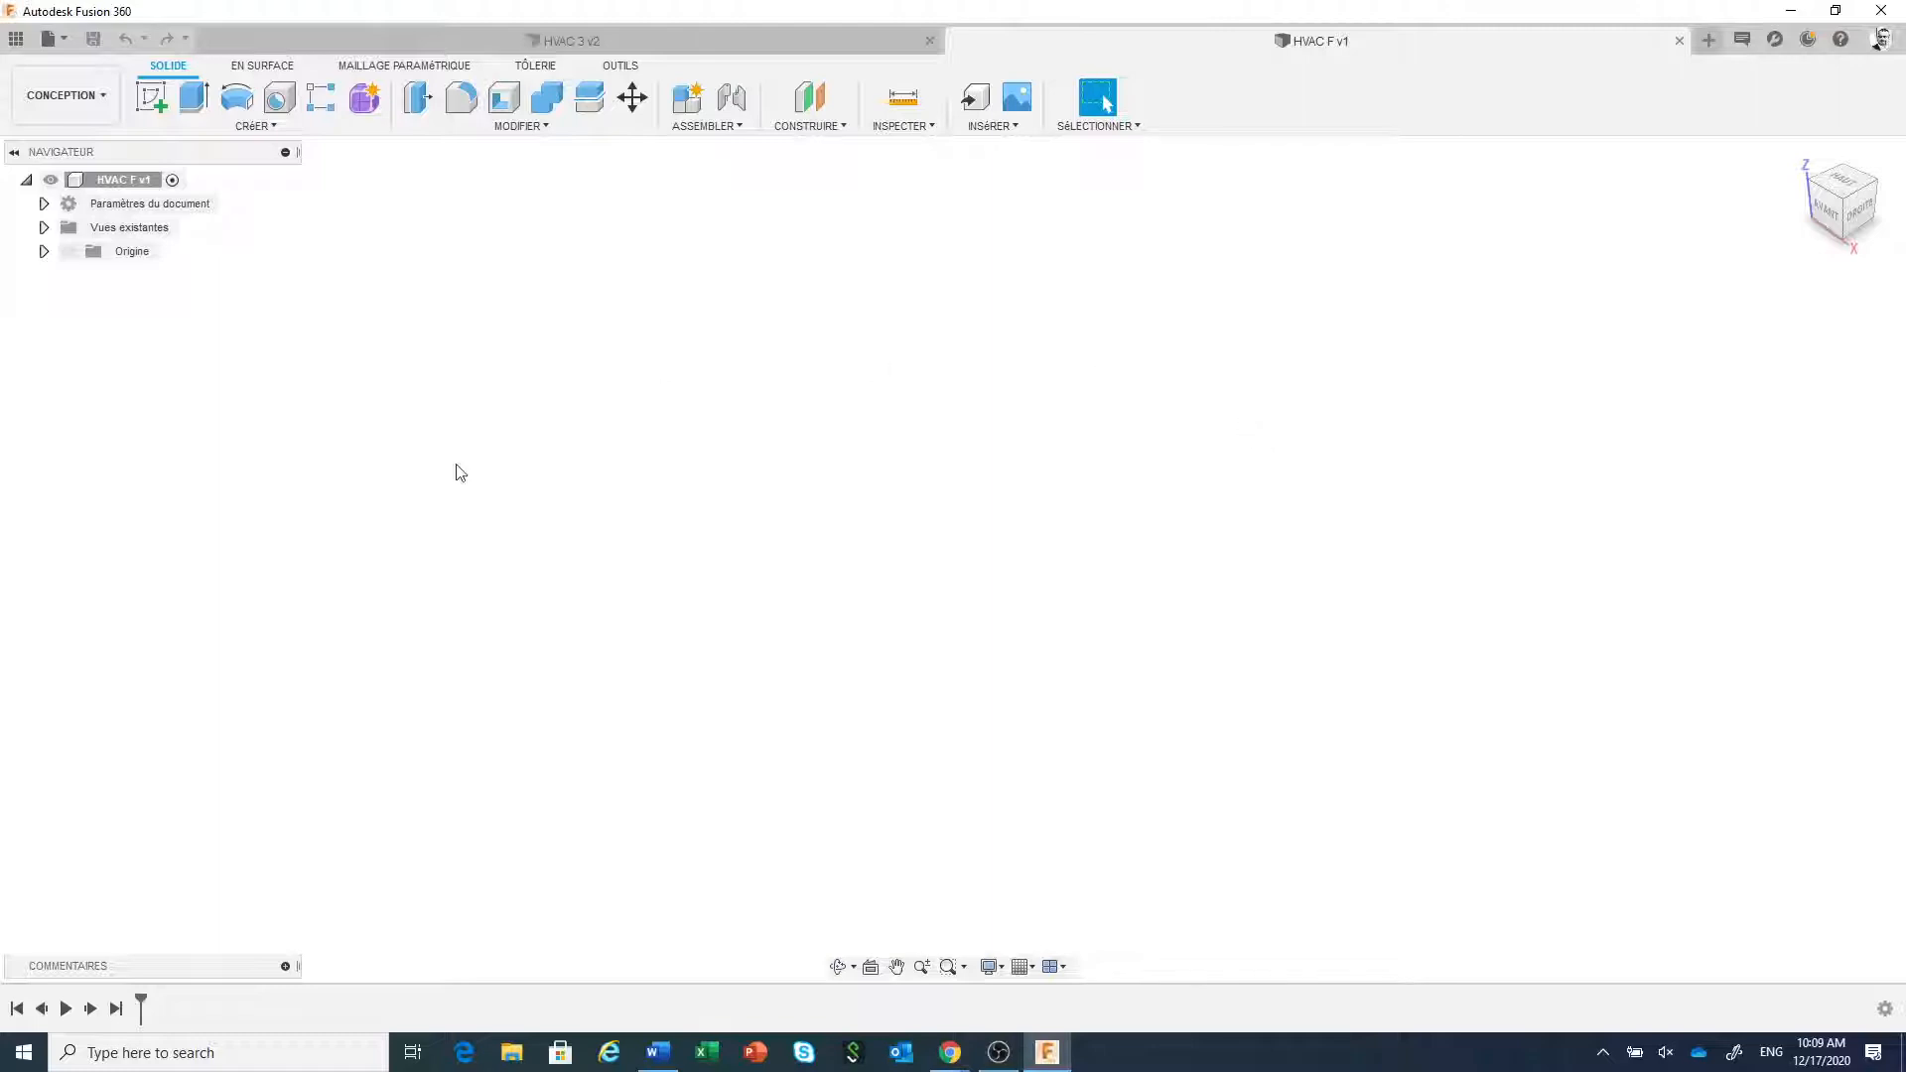
- Sketch a center rectangle on the horizontal origin plane, centred on the origin, 300 mm wide and 200 mm high
click(150, 99)
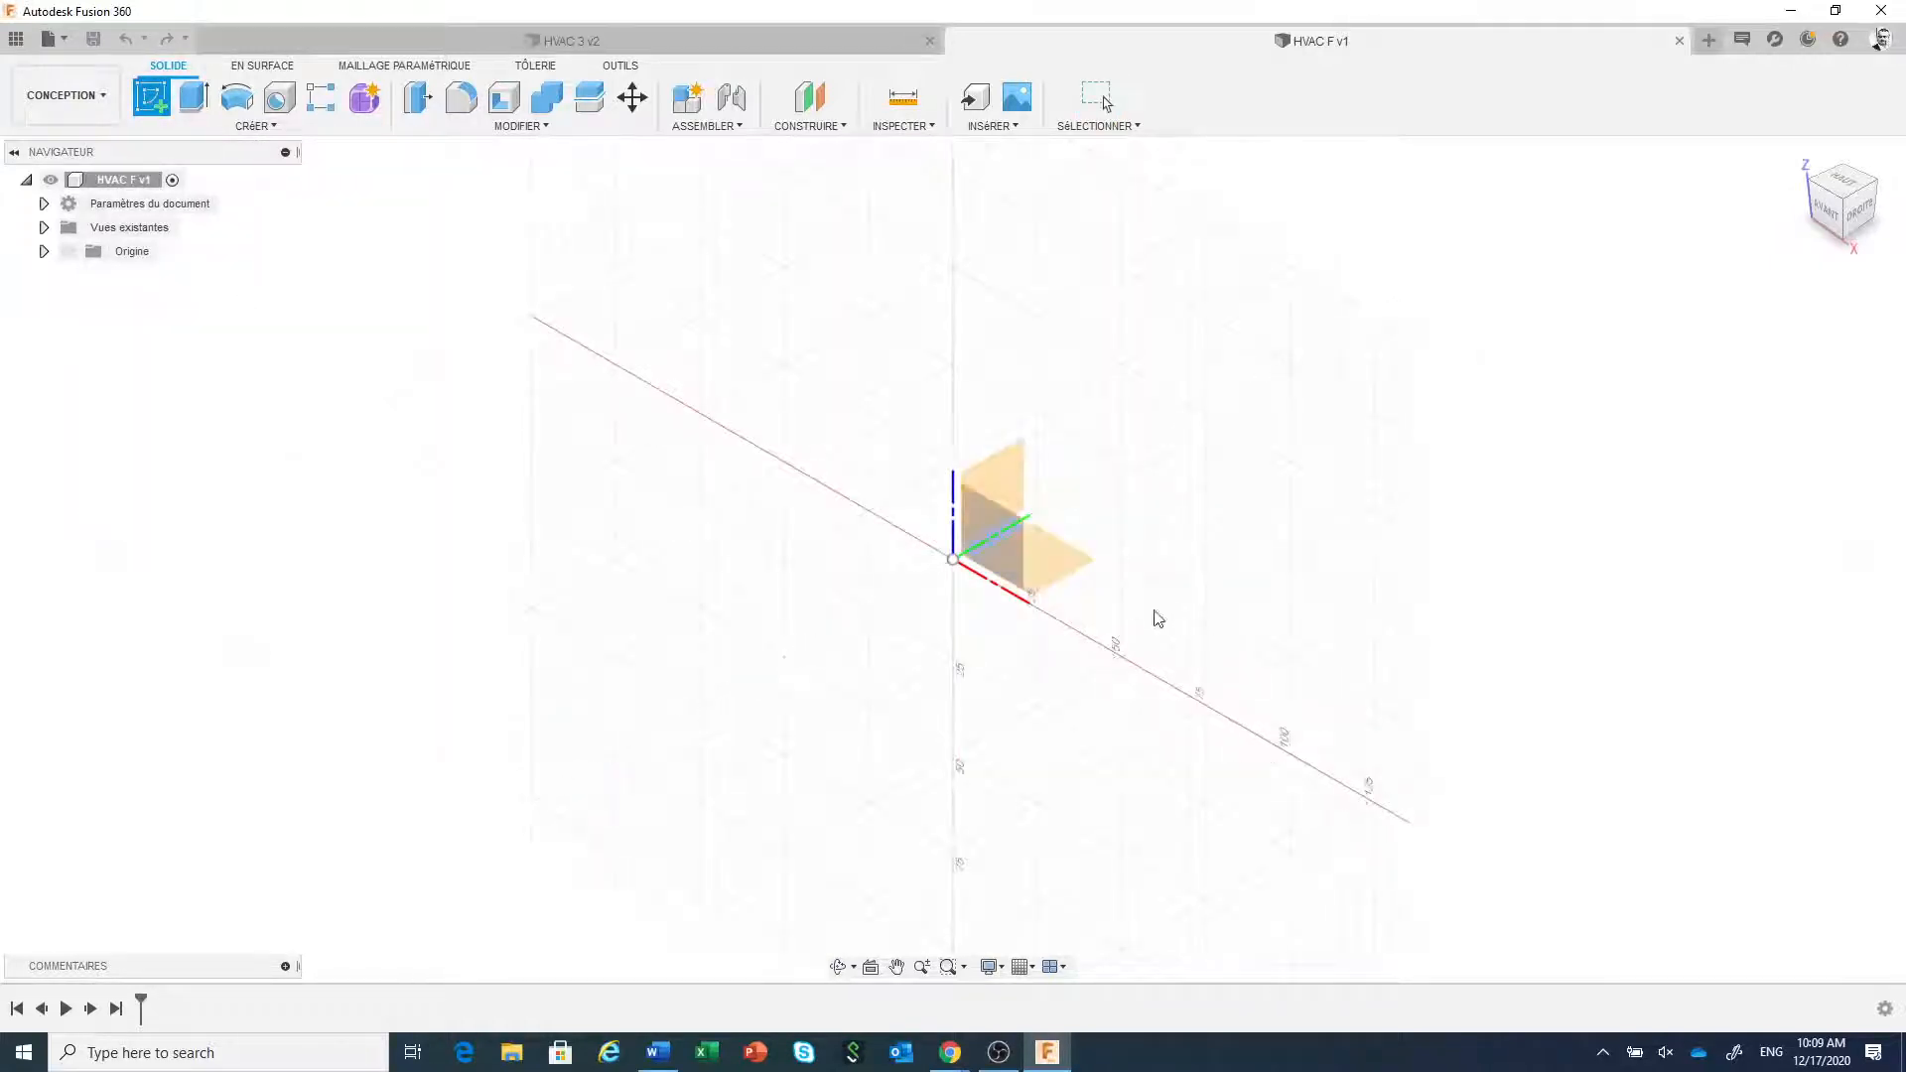
click(1060, 564)
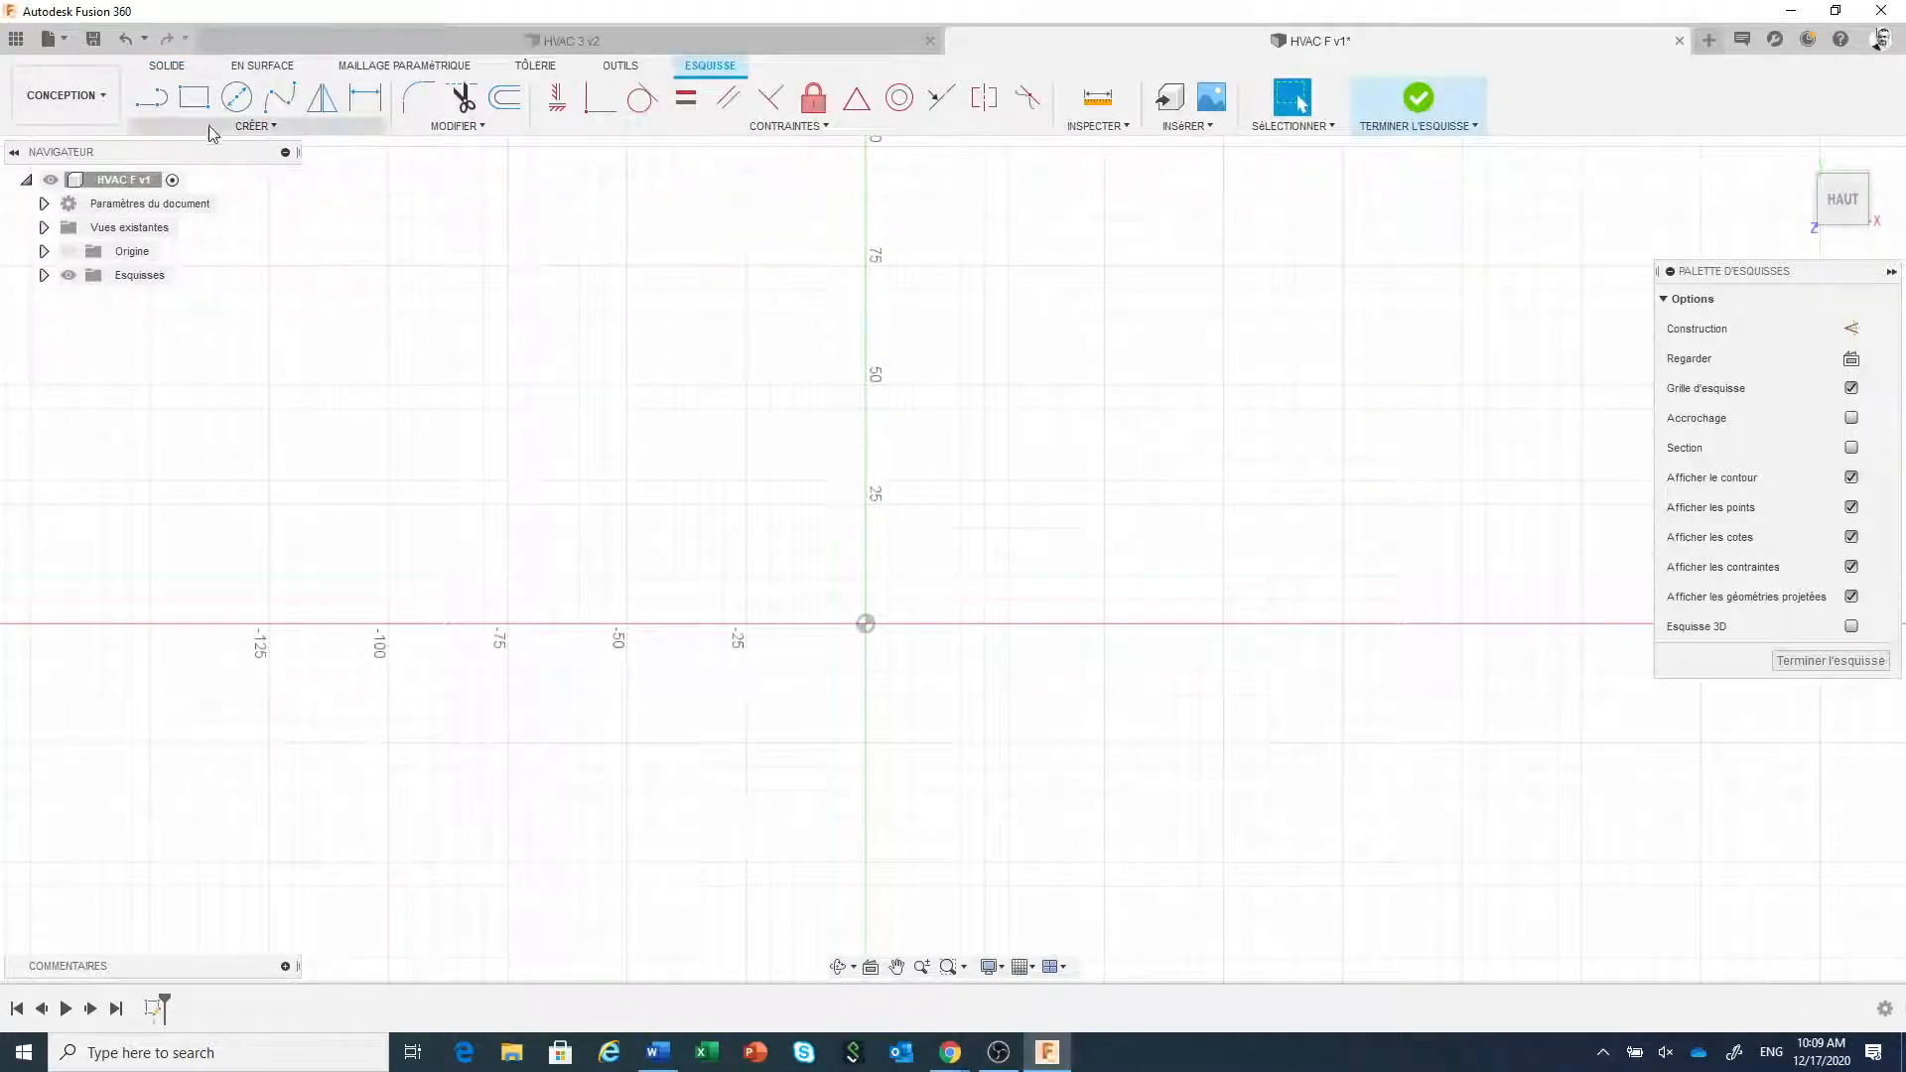
click(194, 103)
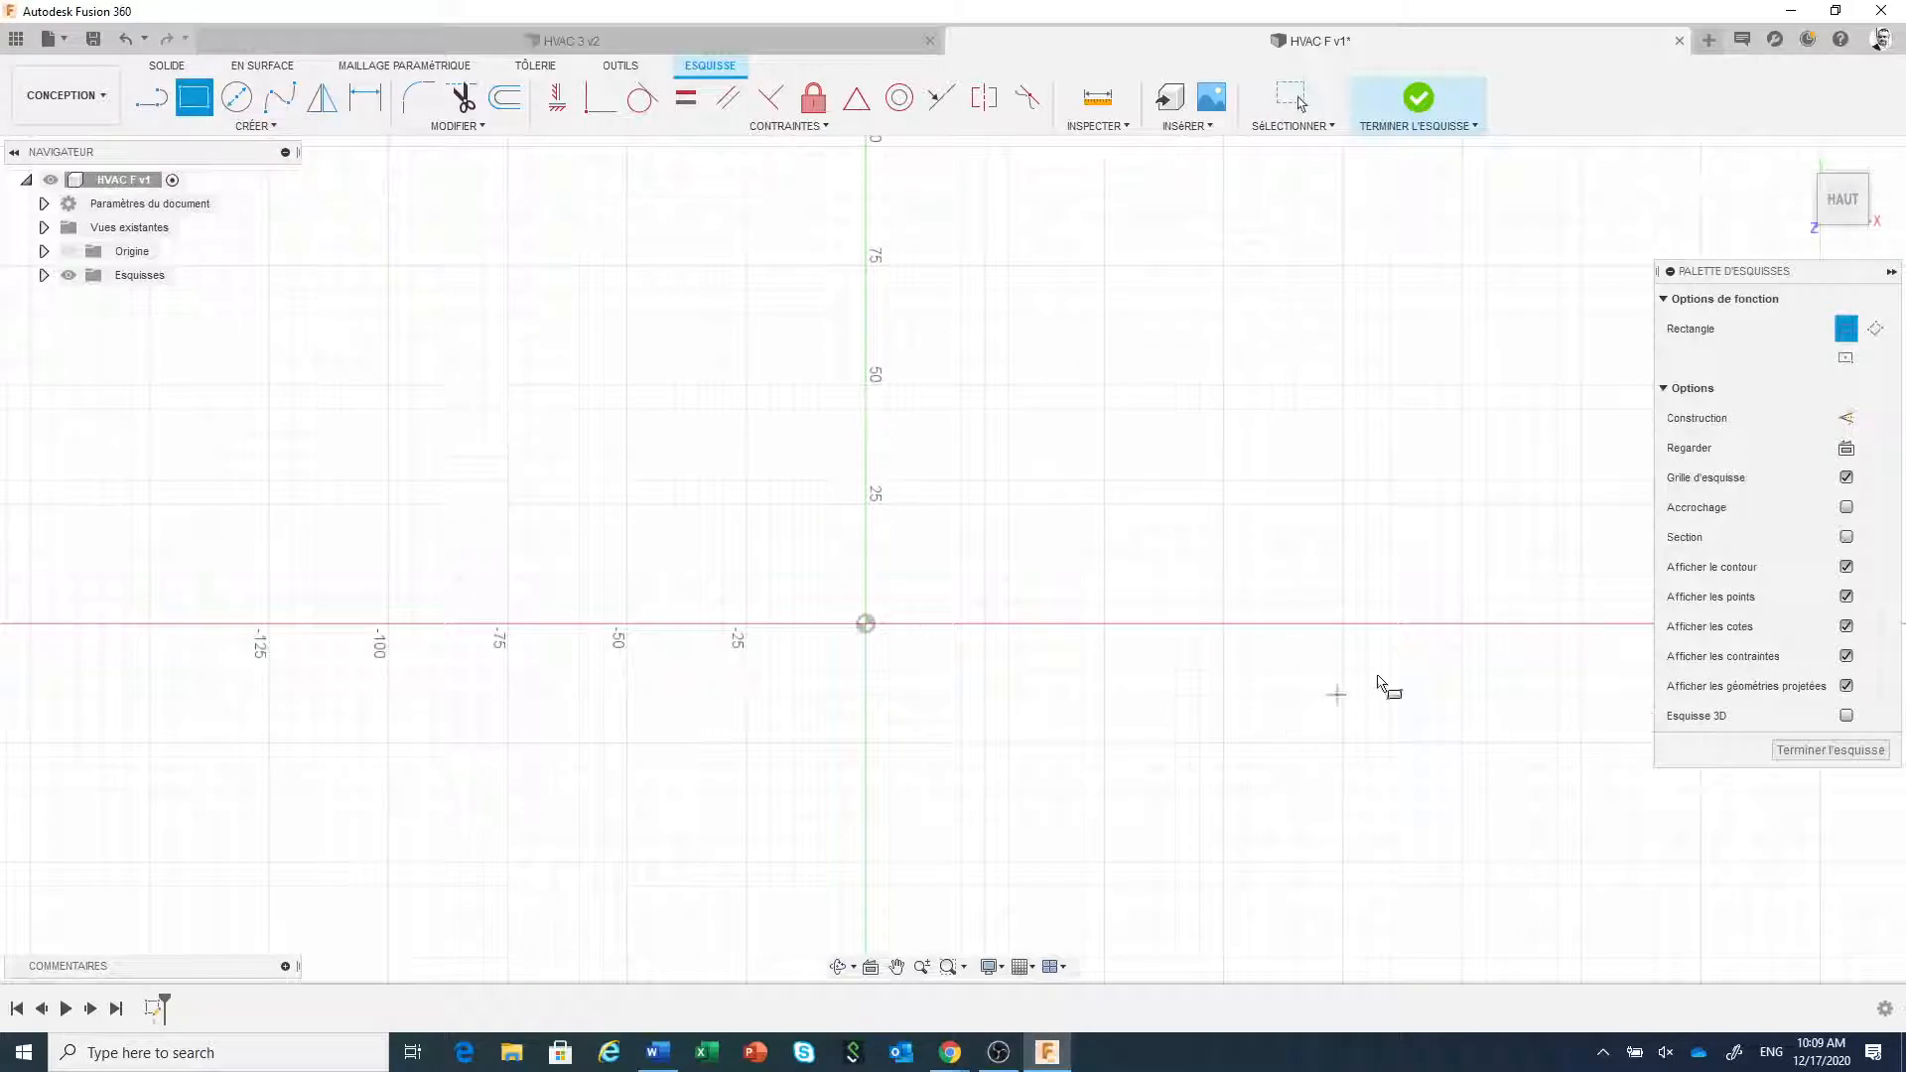
click(1846, 359)
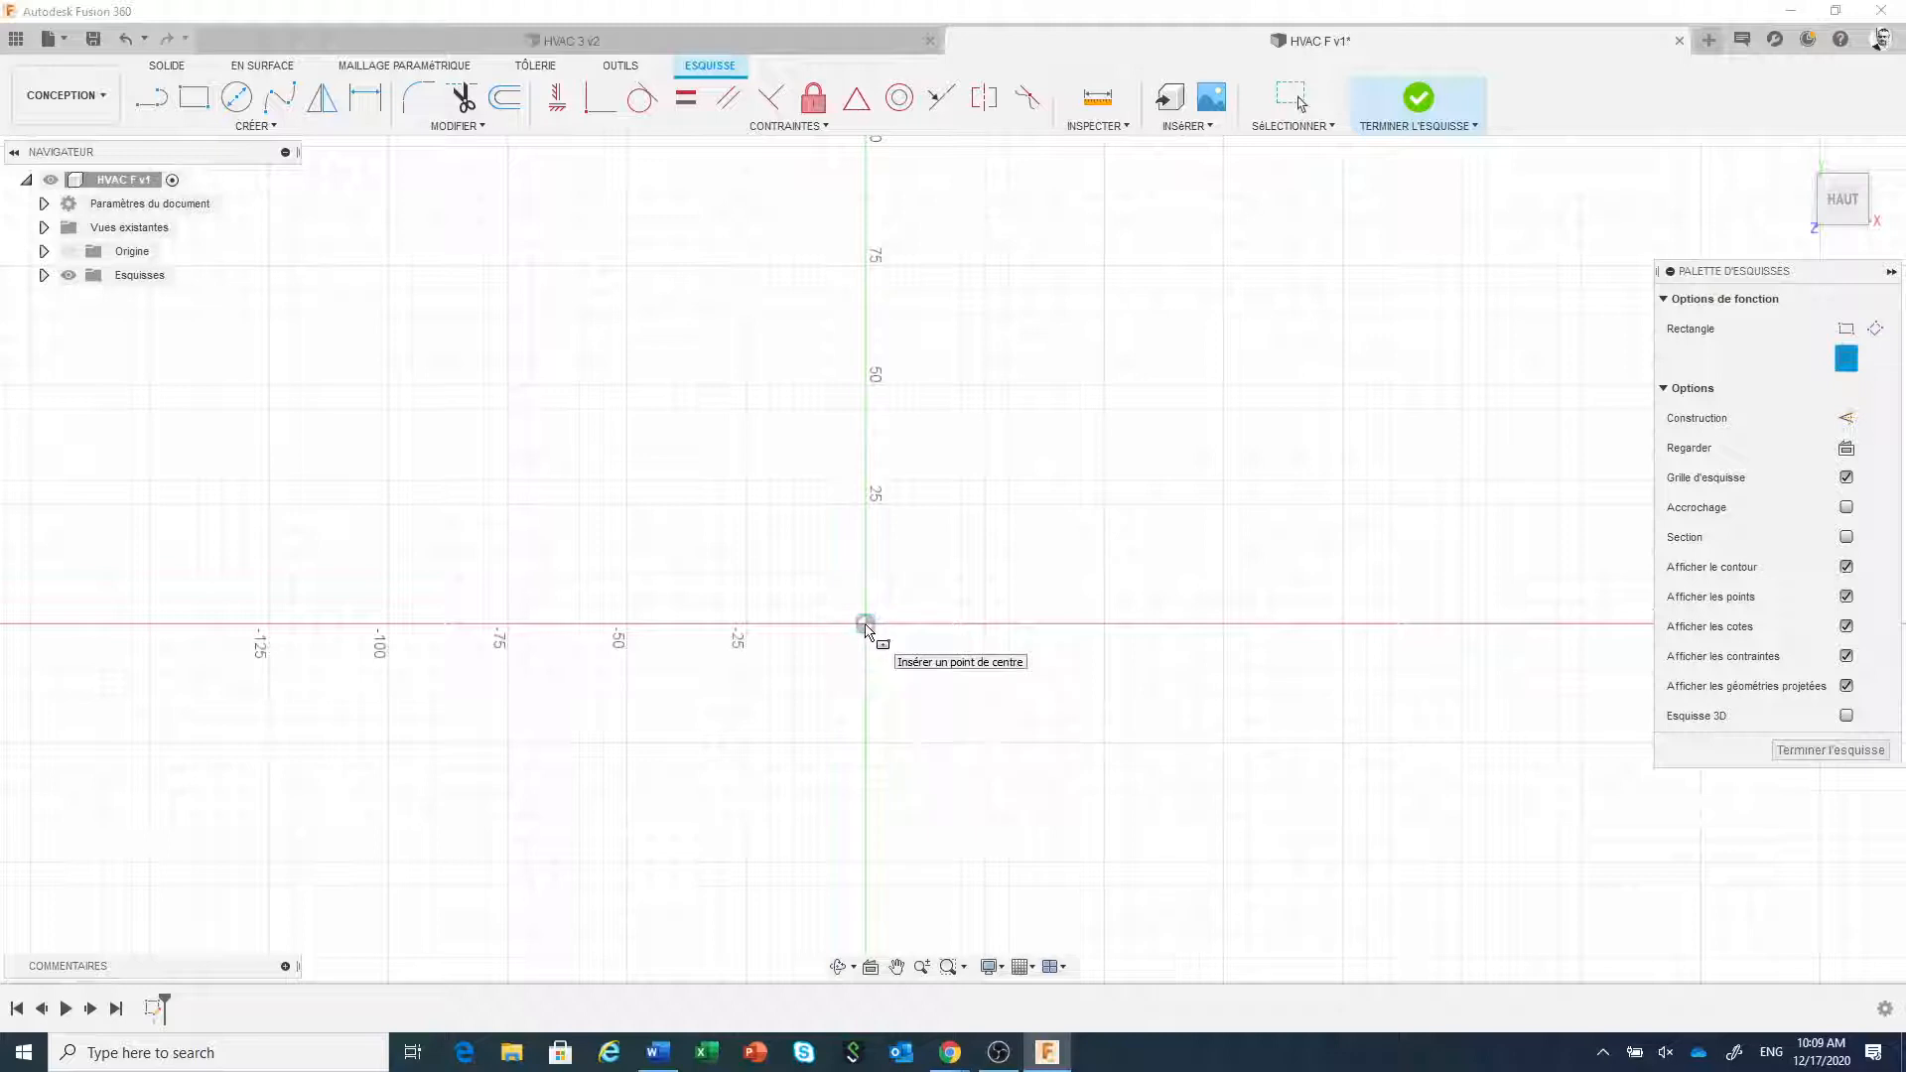
click(865, 624)
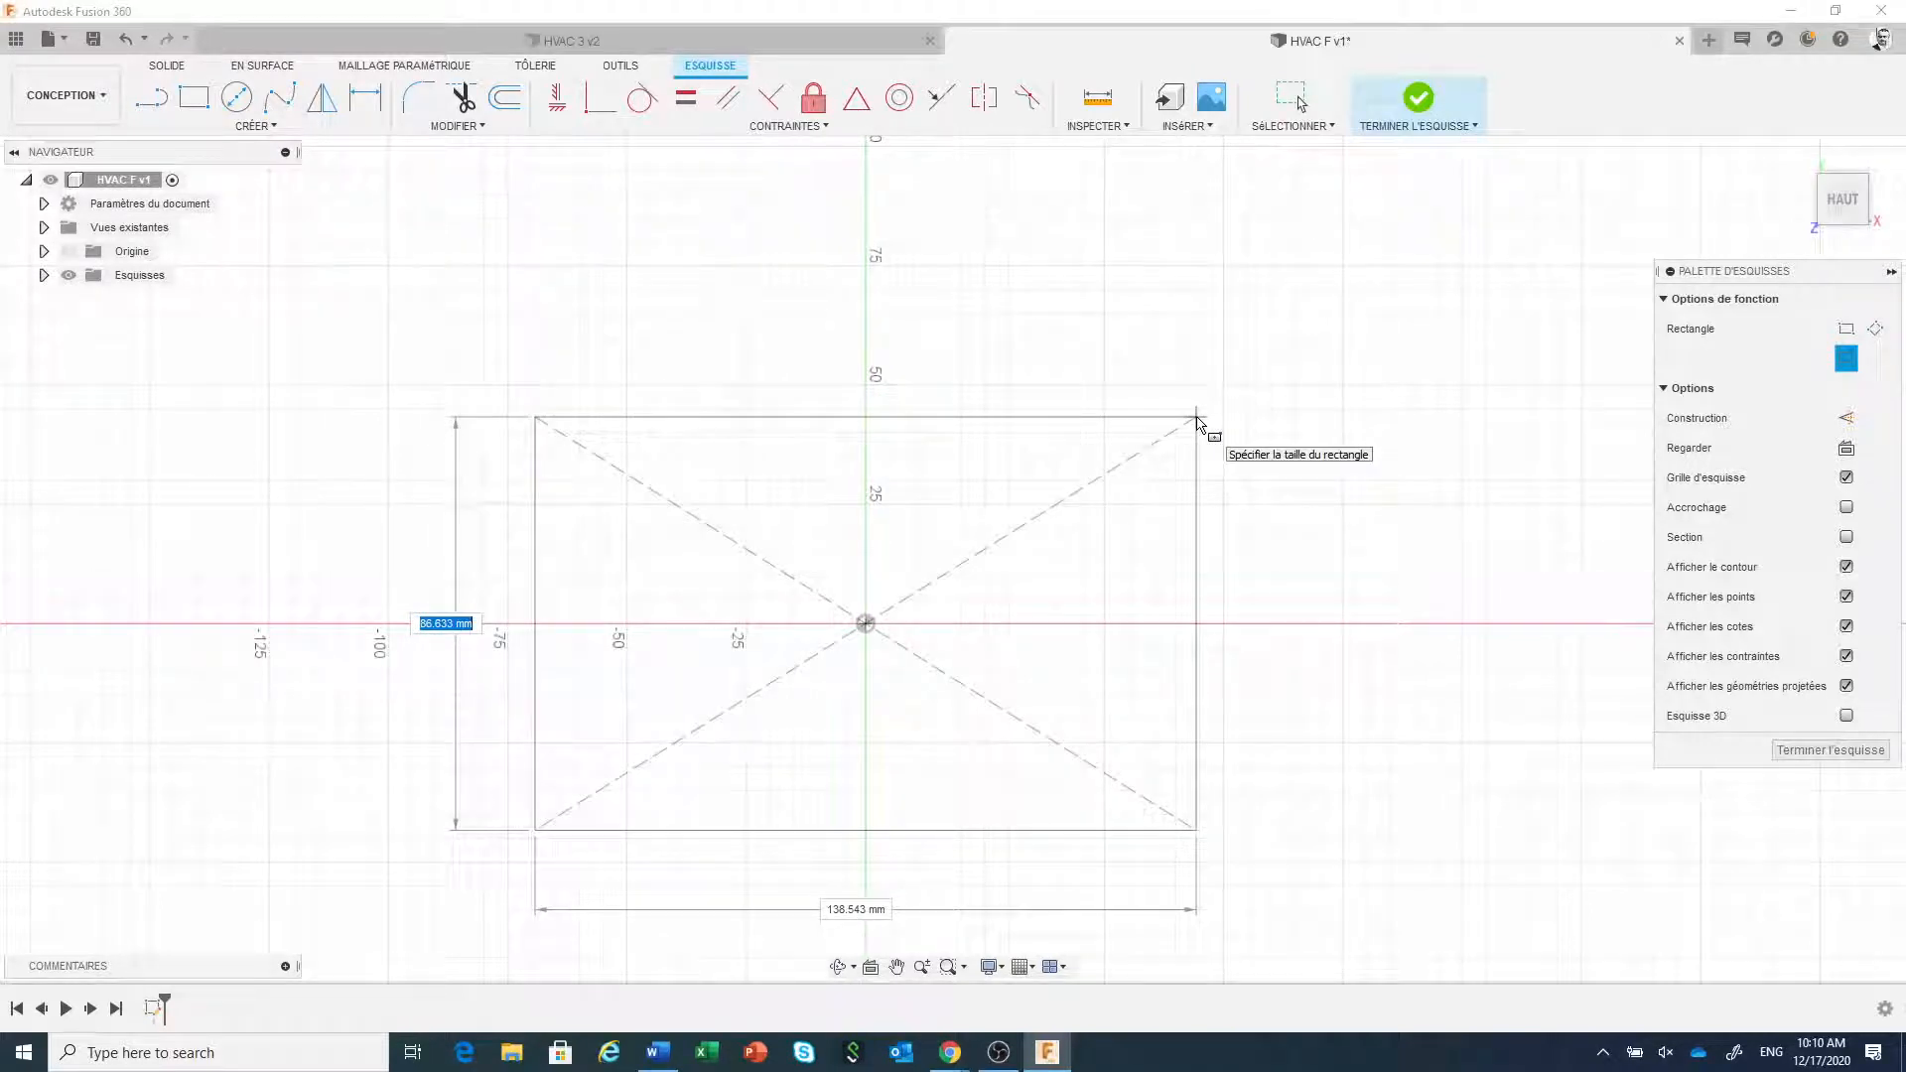
text(200)
key(Tab)
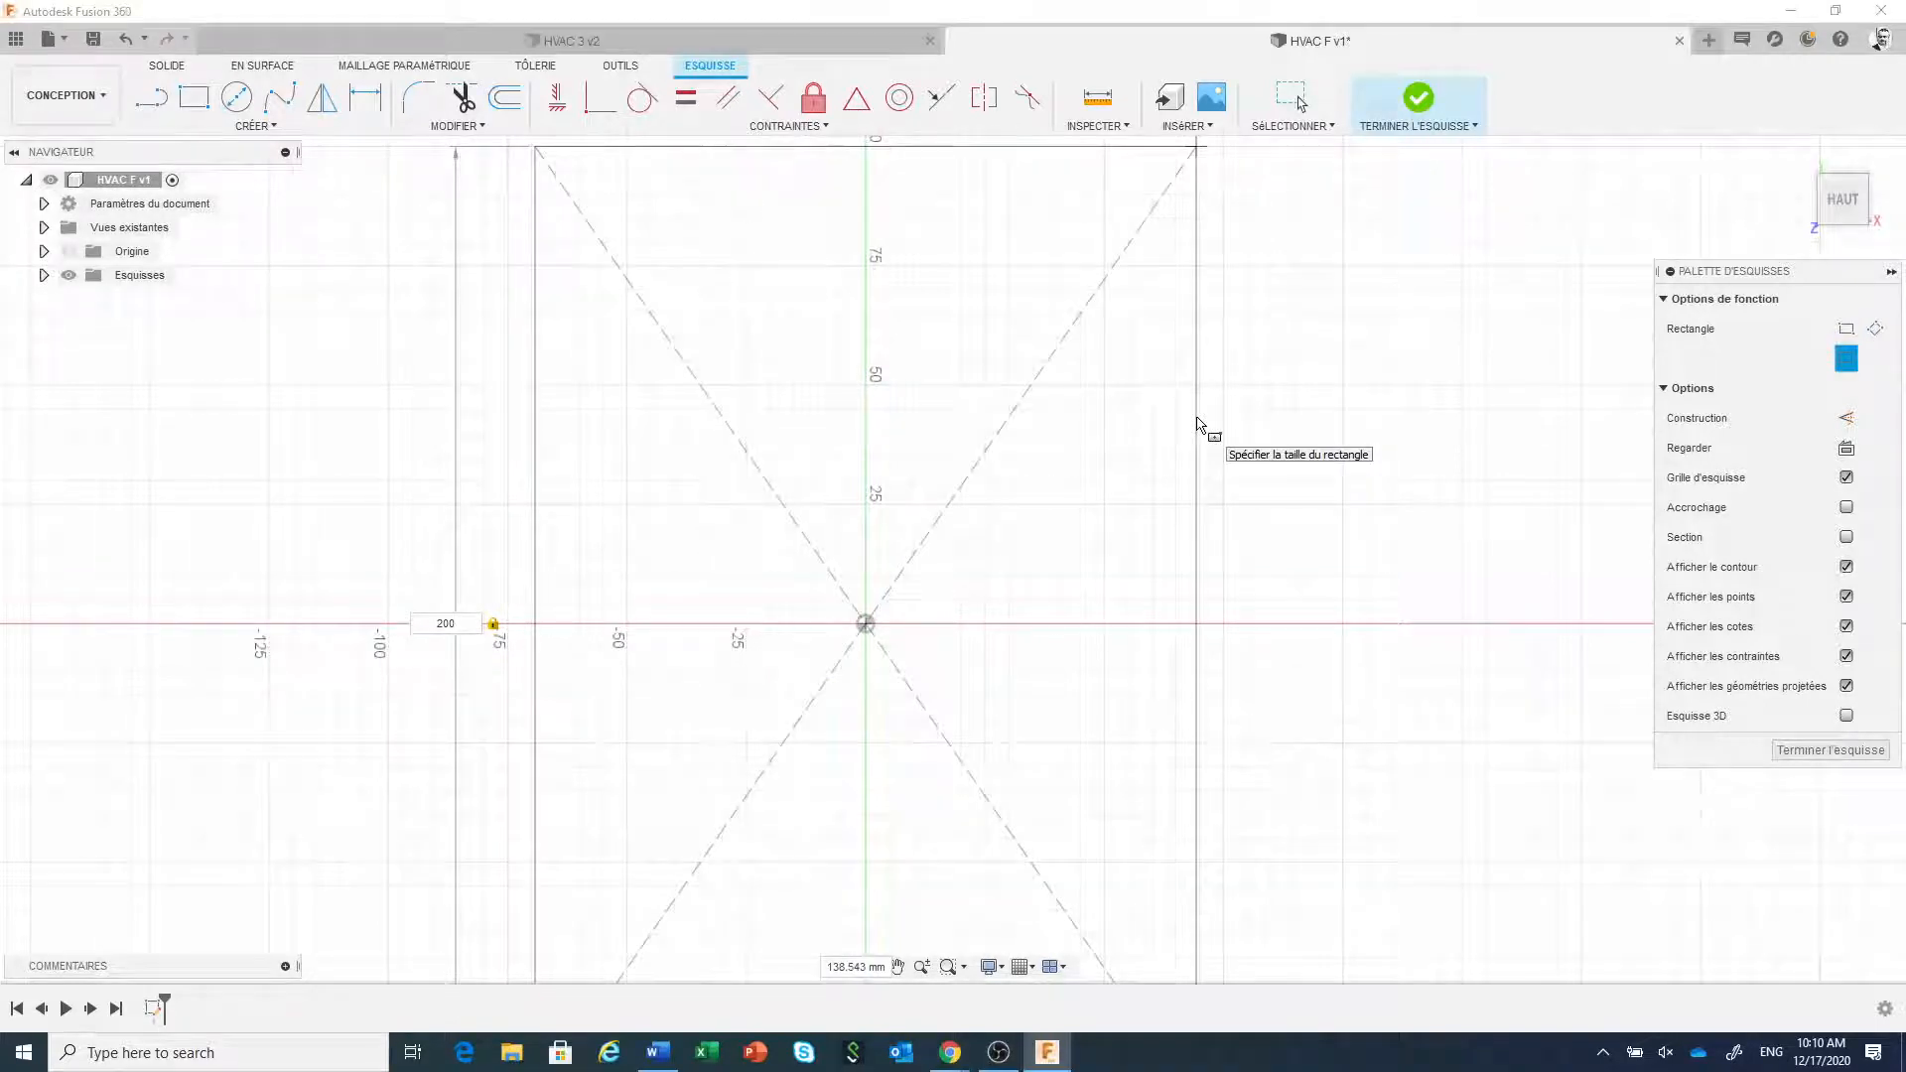
key(Tab)
text(300)
key(Return)
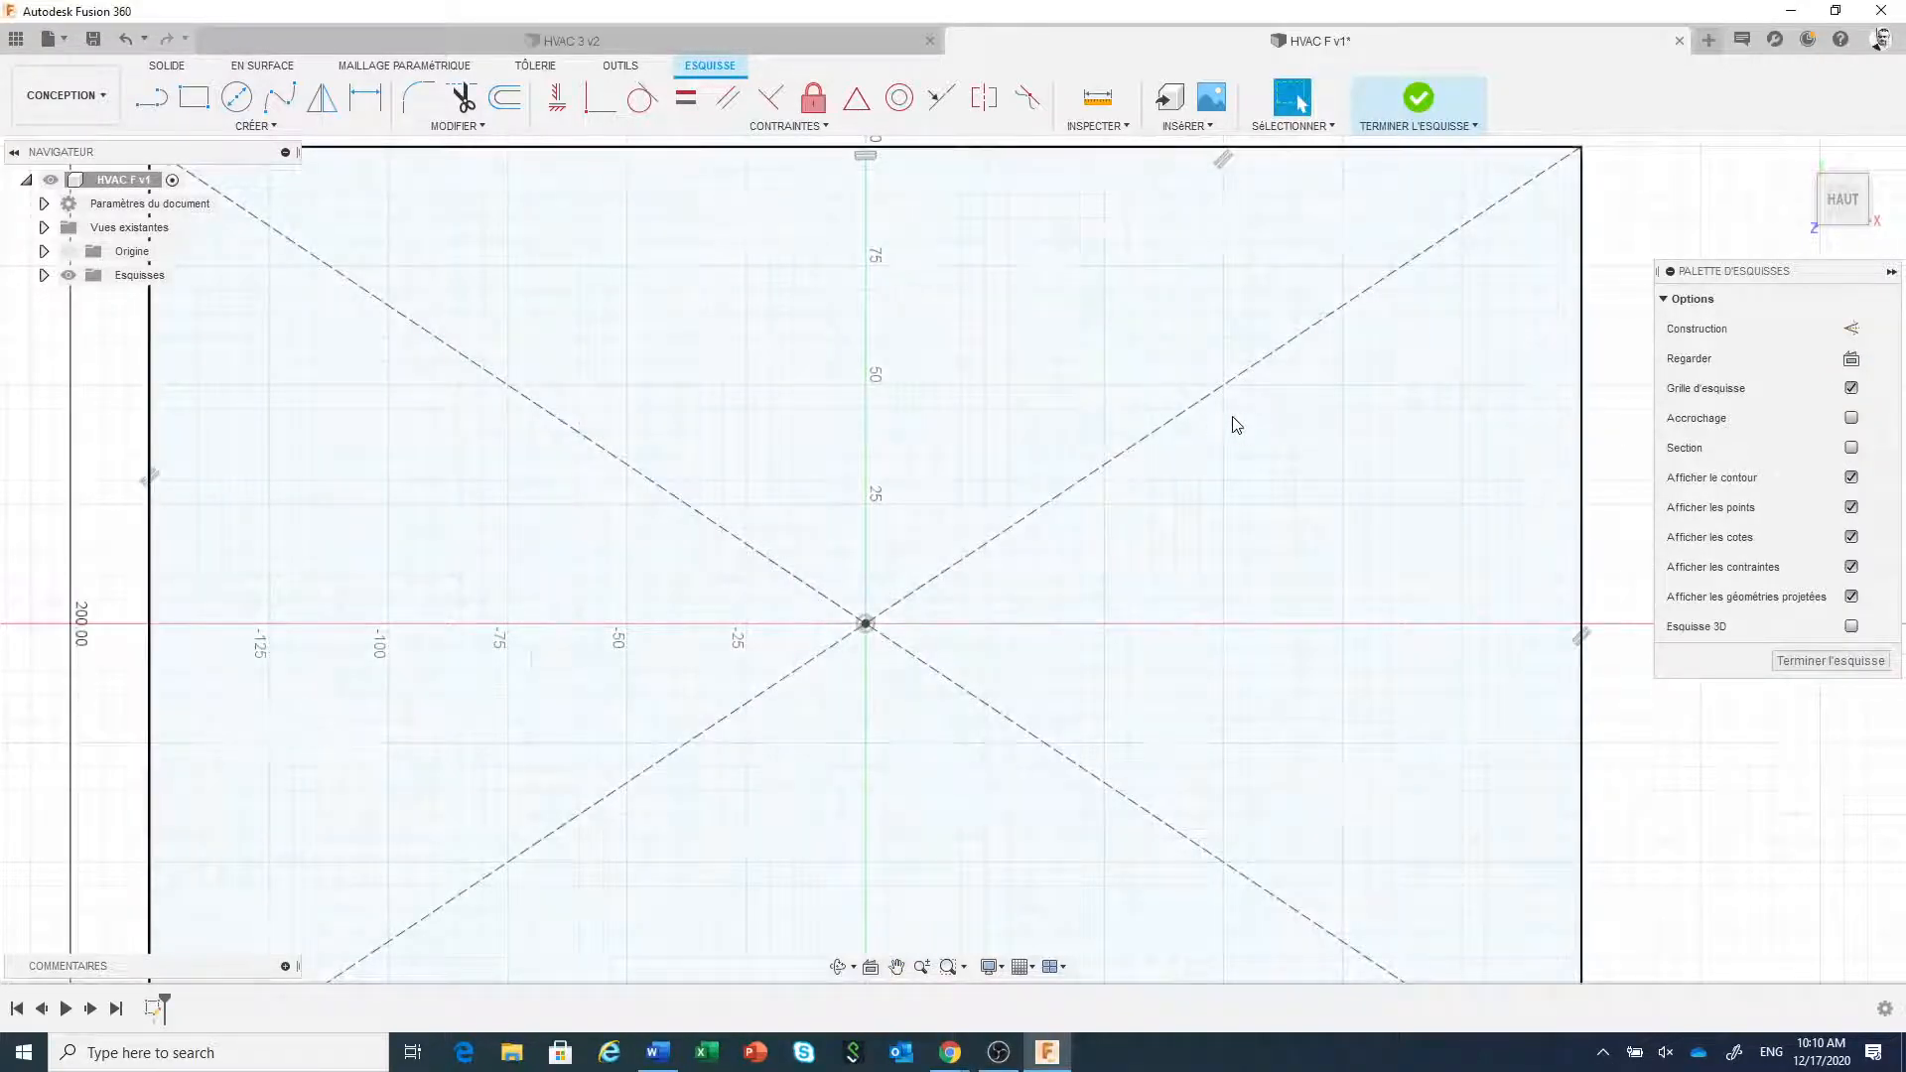
scroll(1236, 425, down, 2)
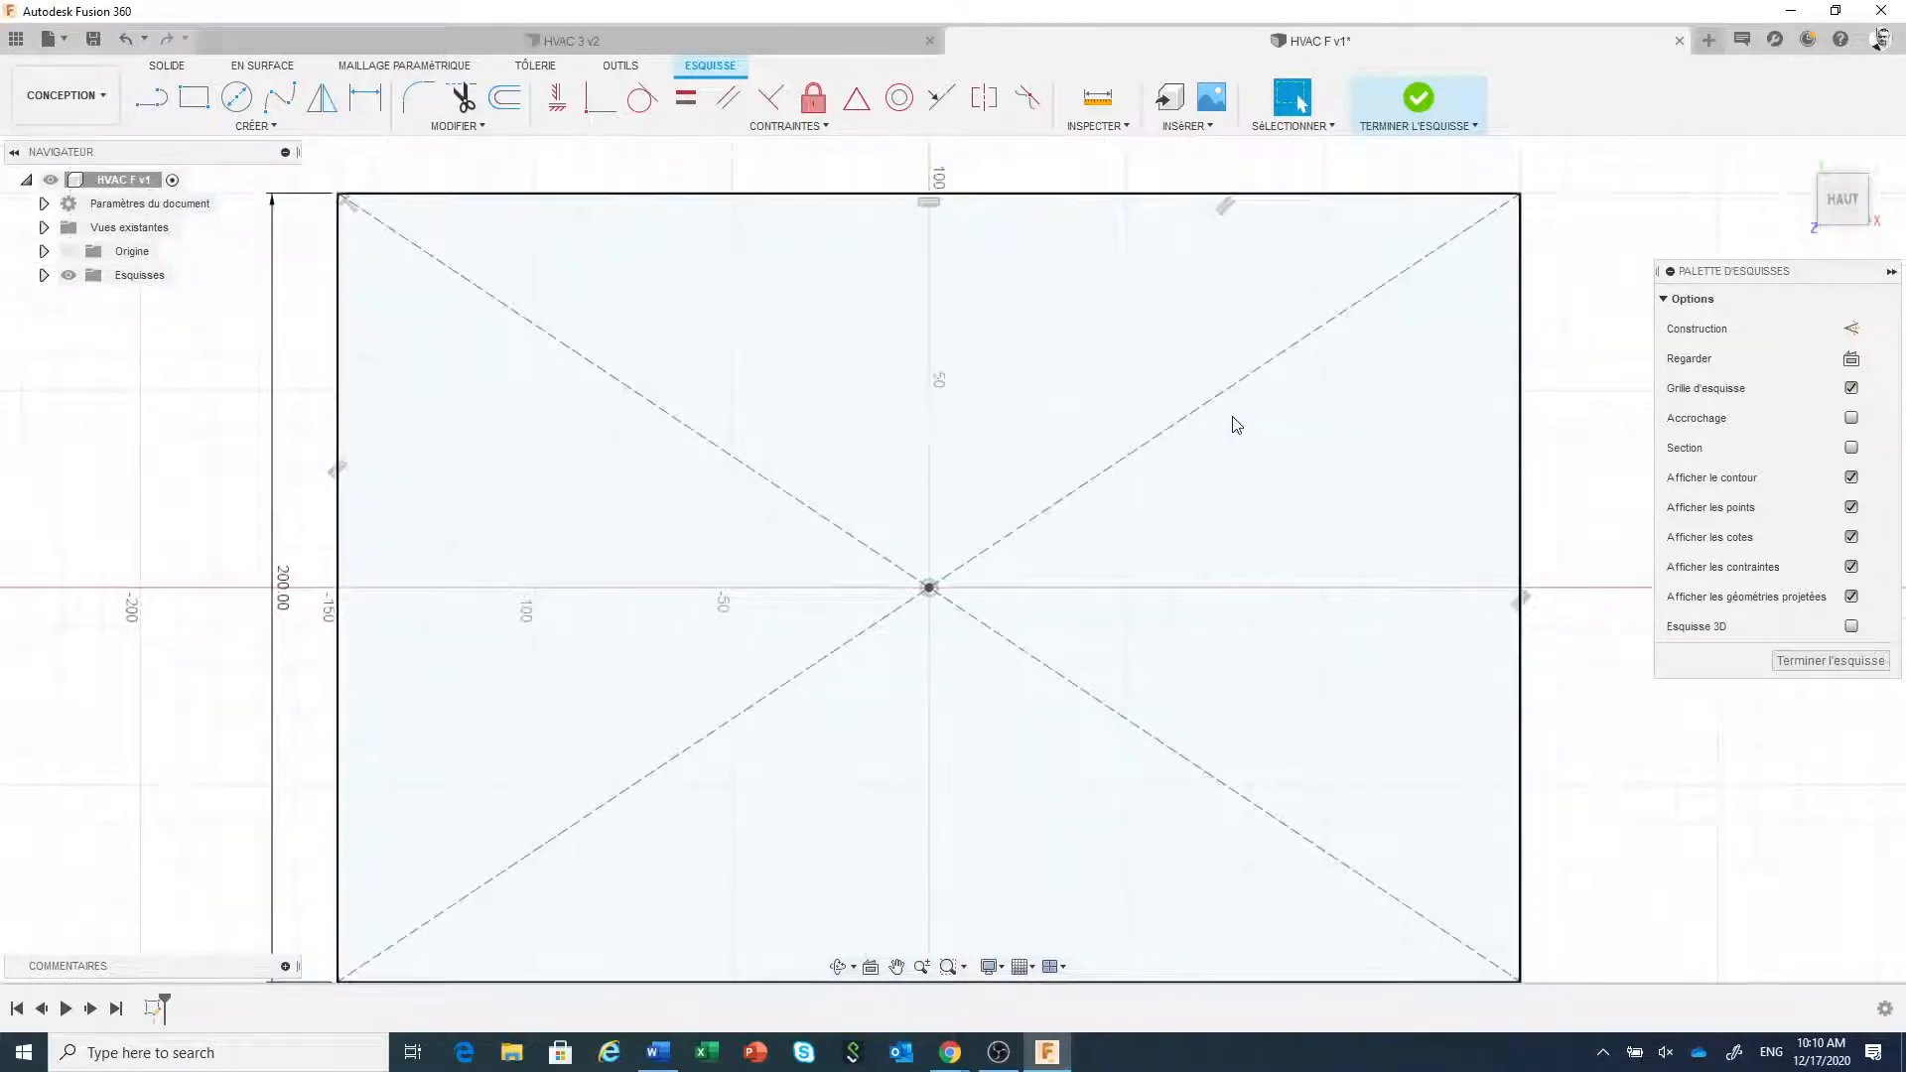
scroll(1235, 425, down, 1)
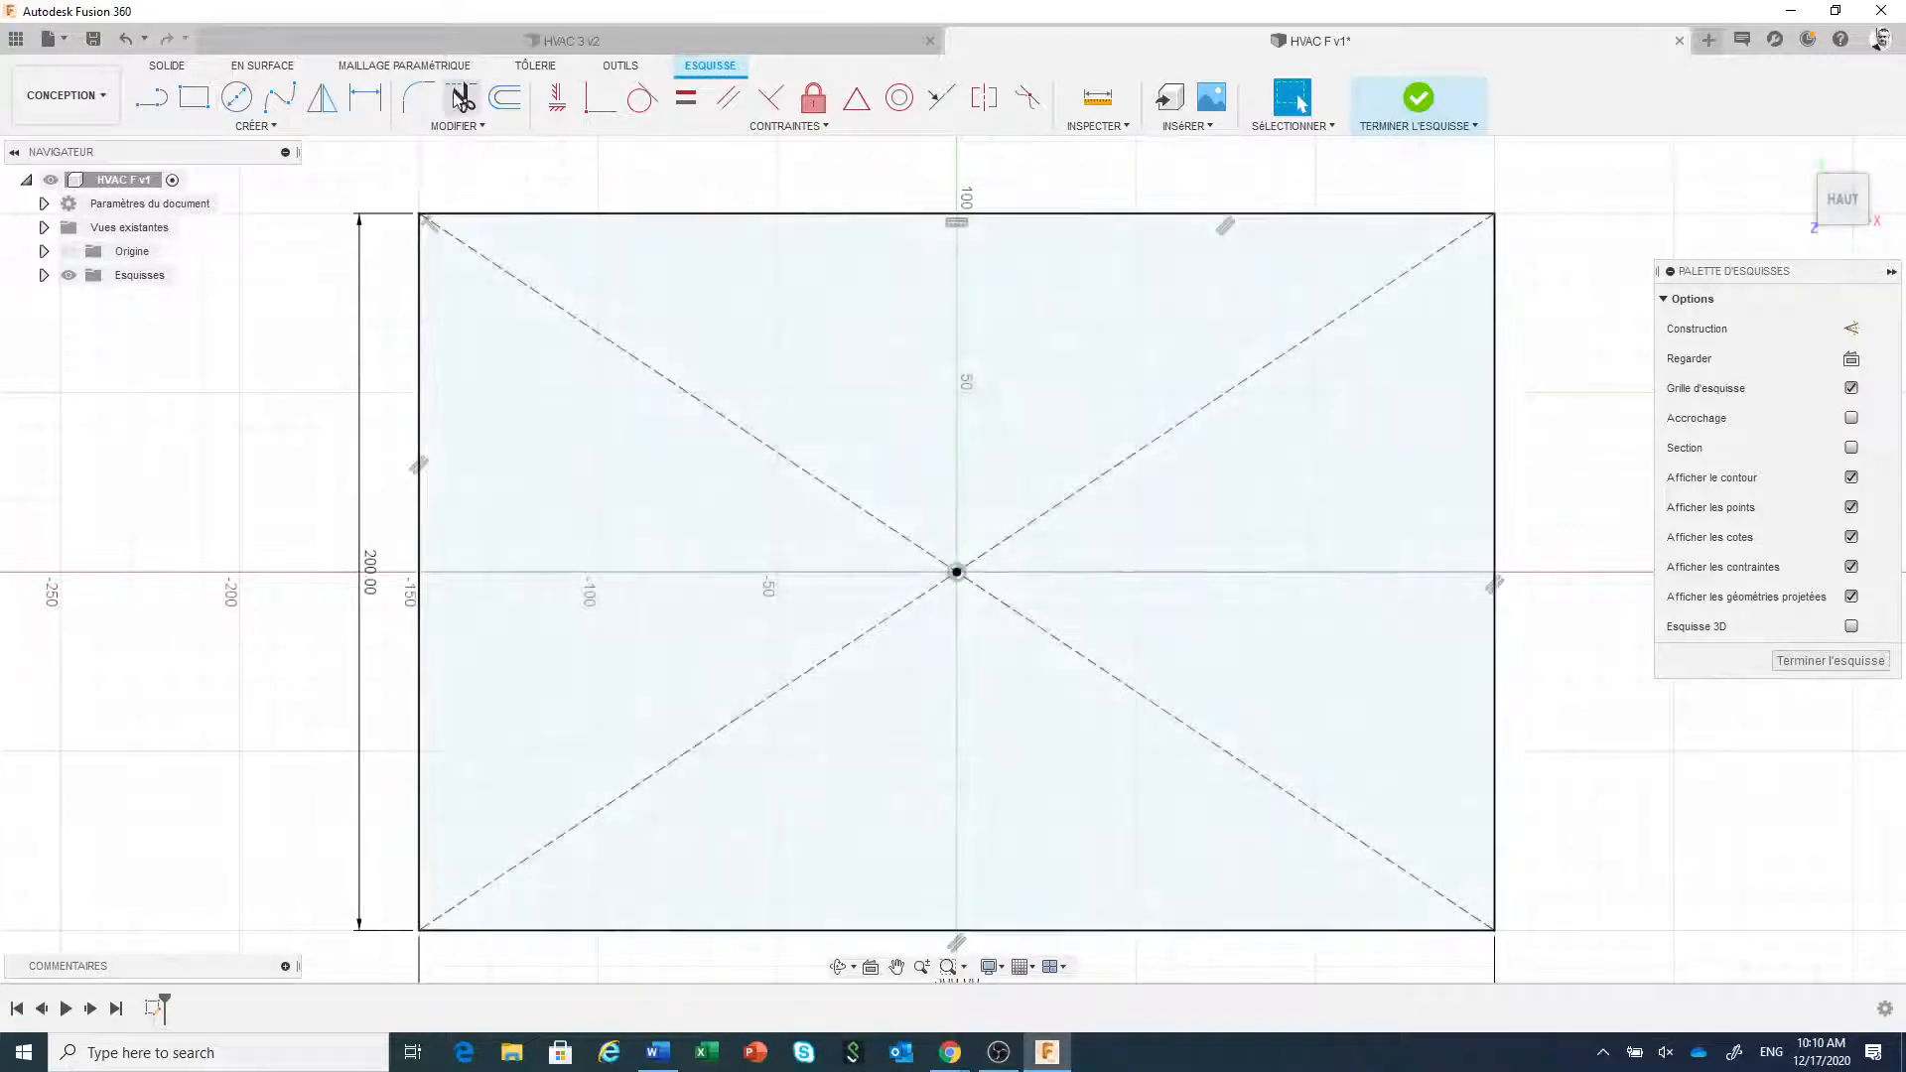
- Fillet all four corners of the sketched rectangle with a 6 mm radius
click(419, 96)
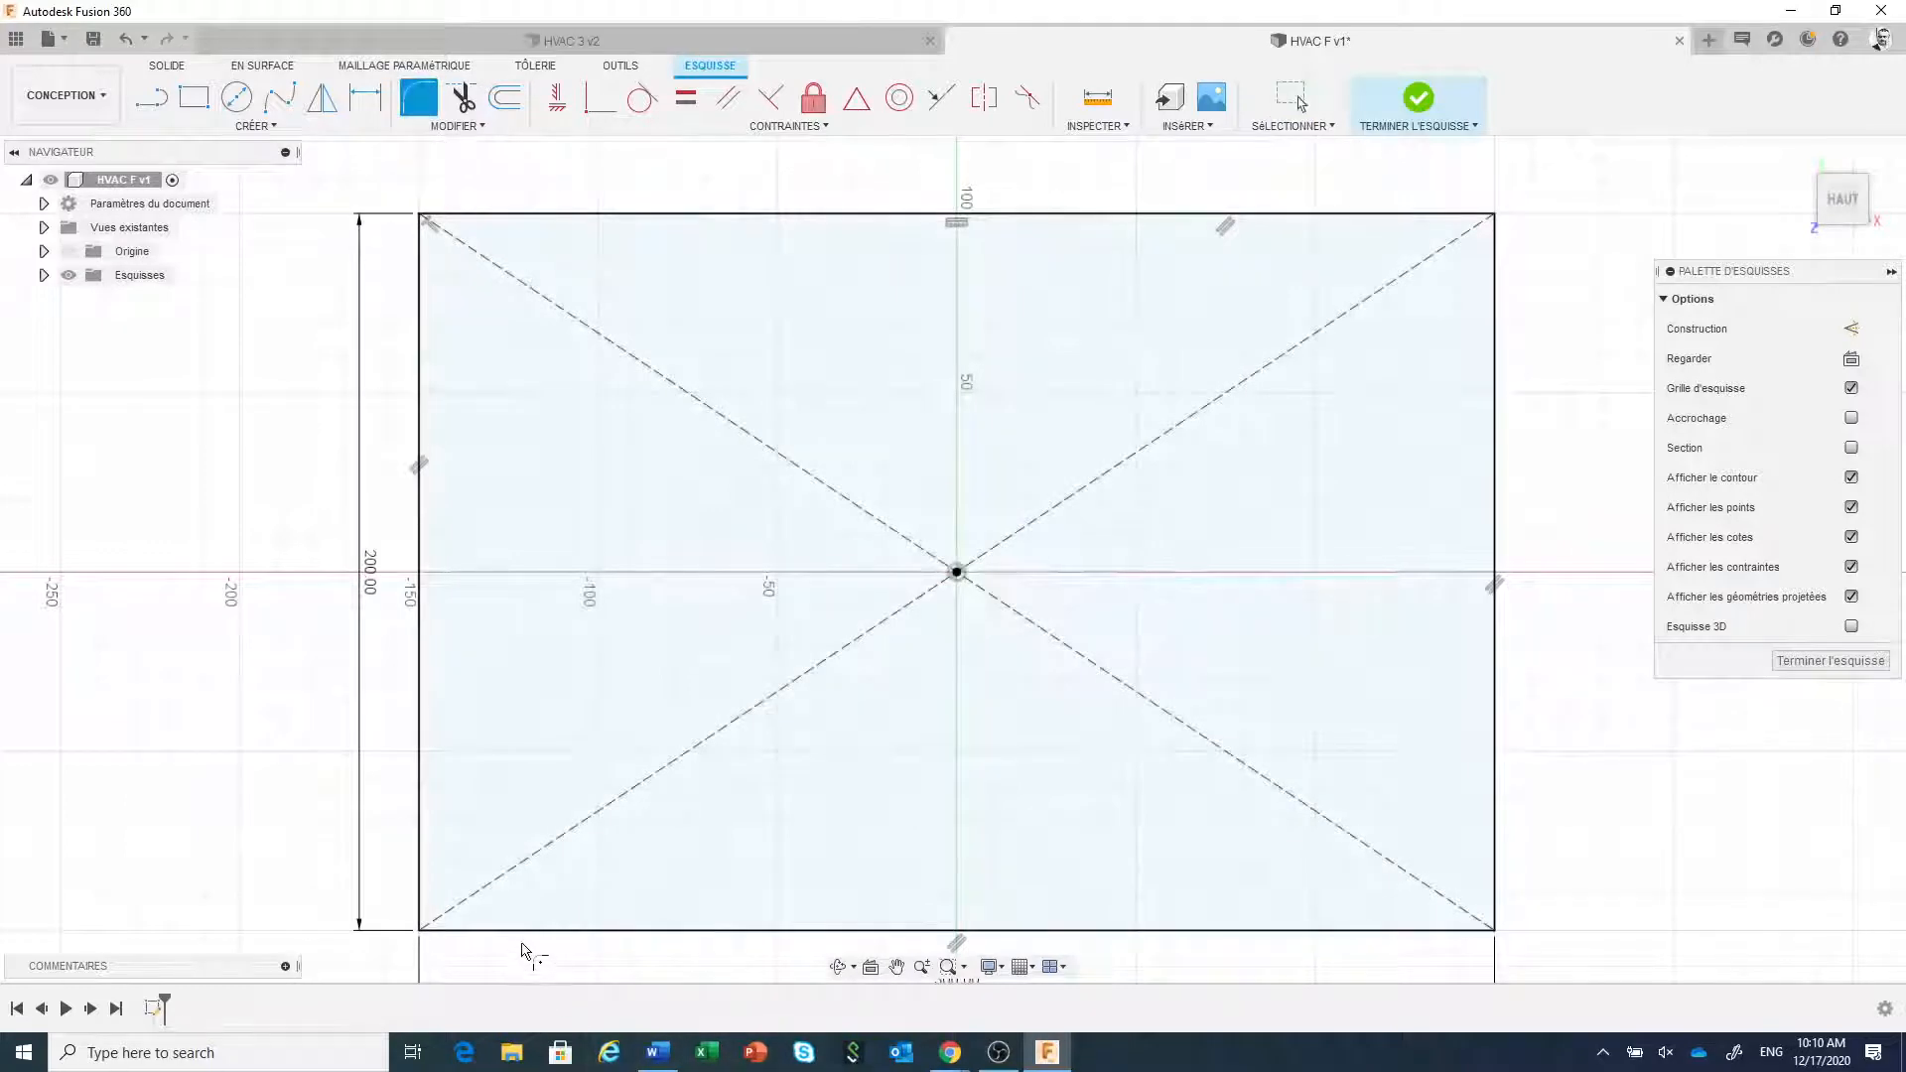
click(494, 928)
click(418, 869)
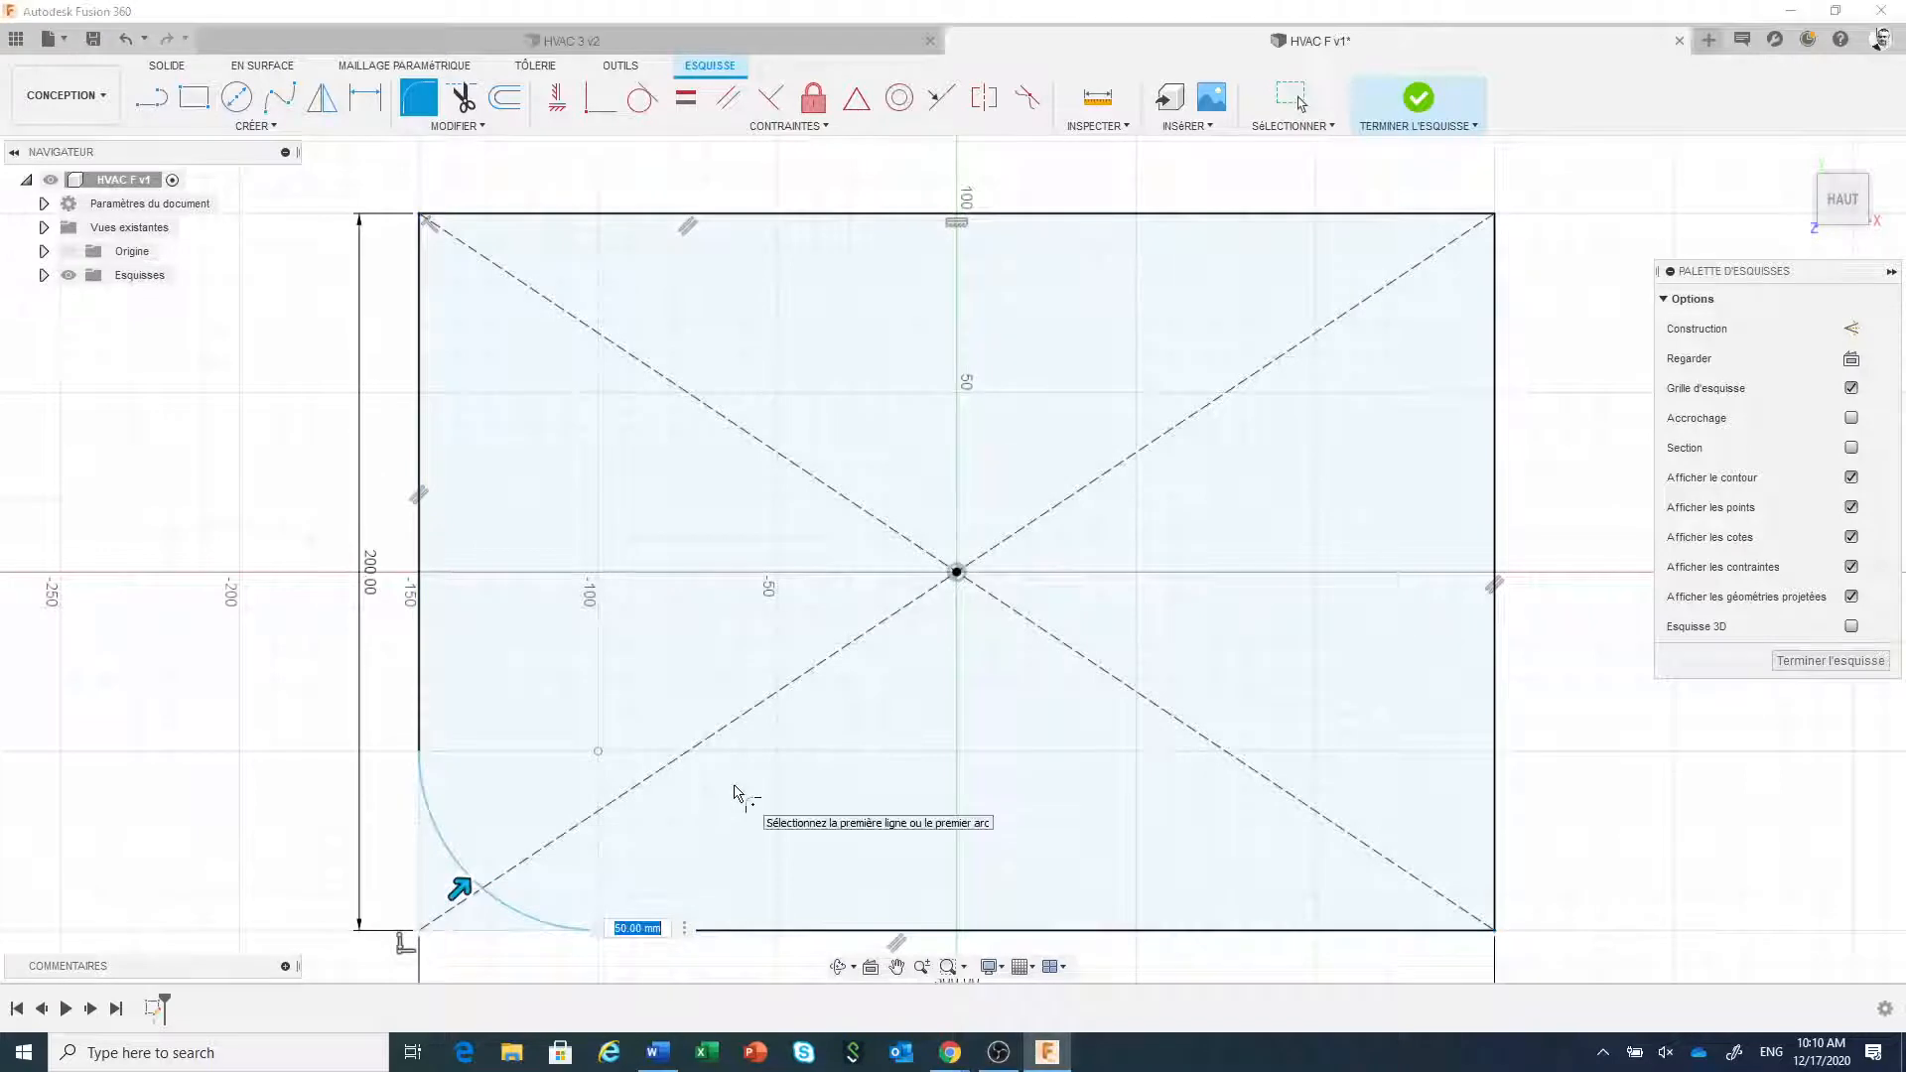
text(6)
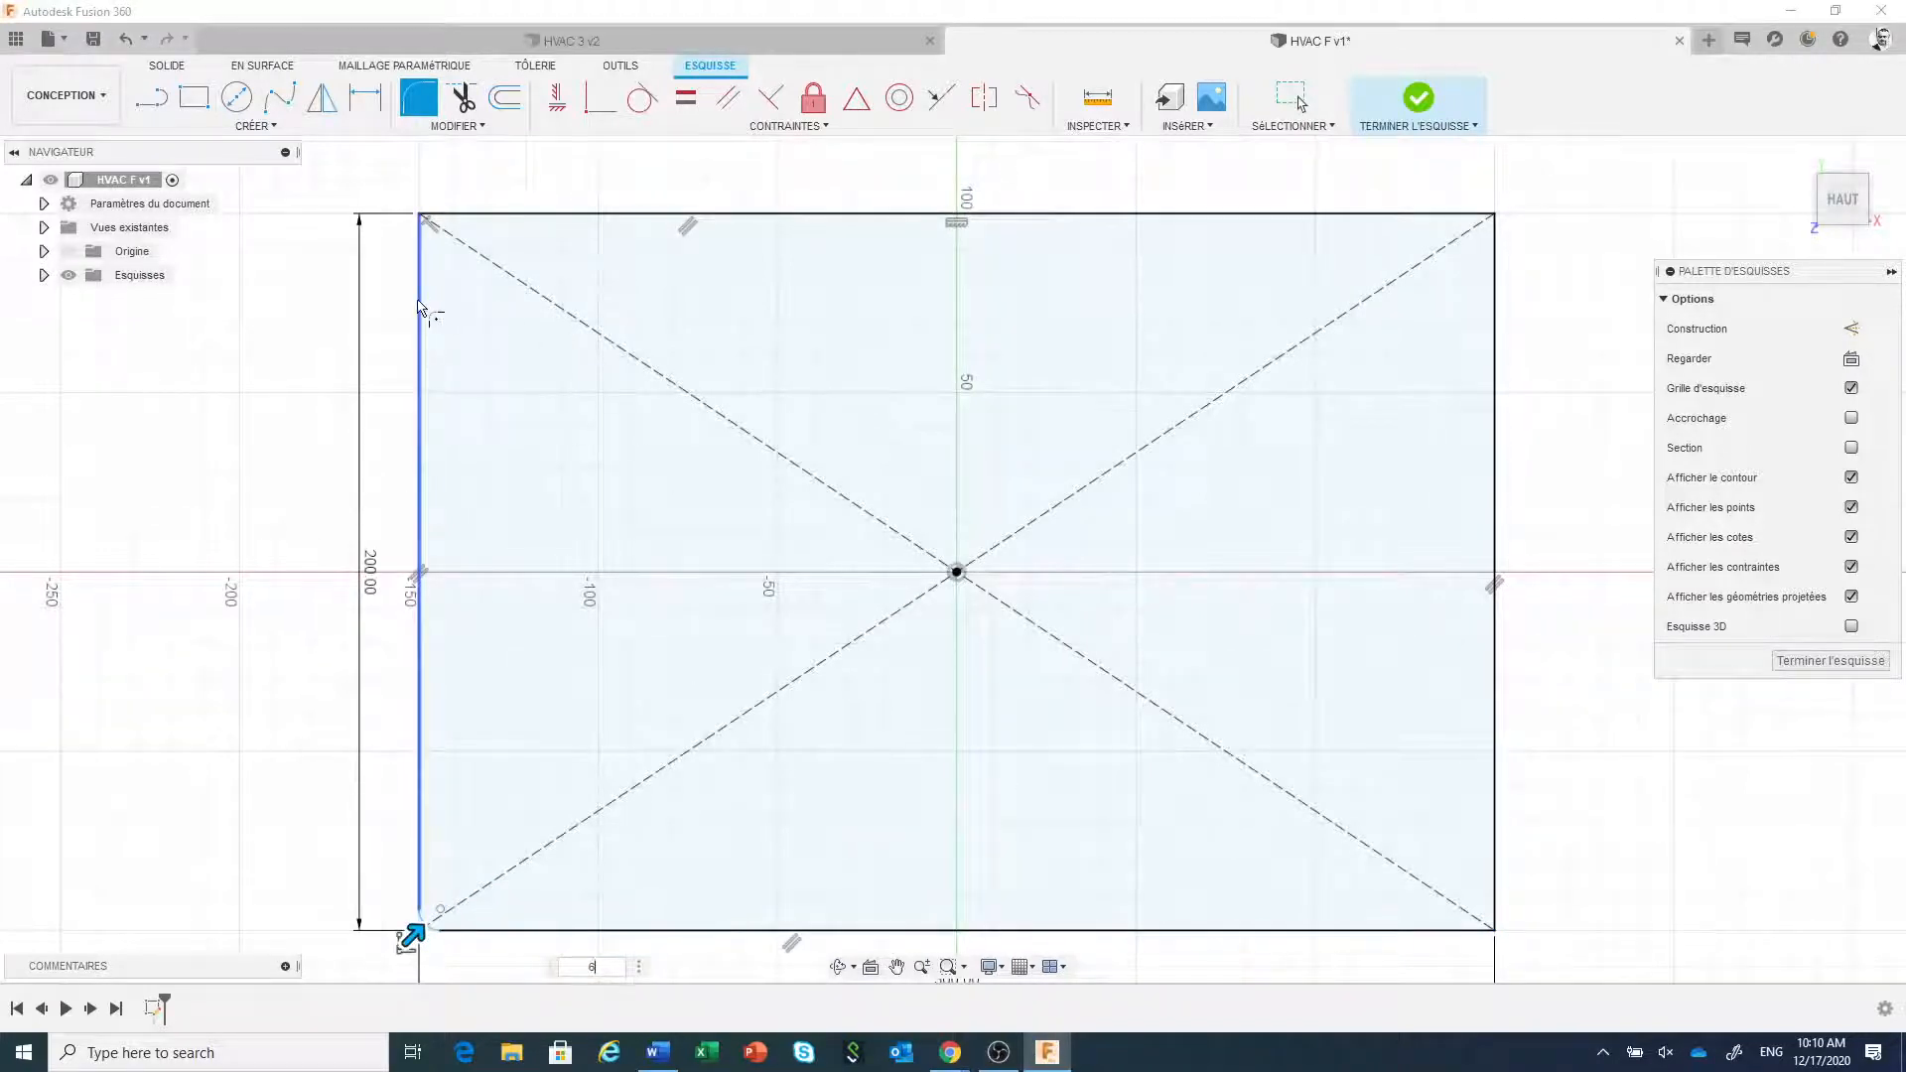
click(418, 308)
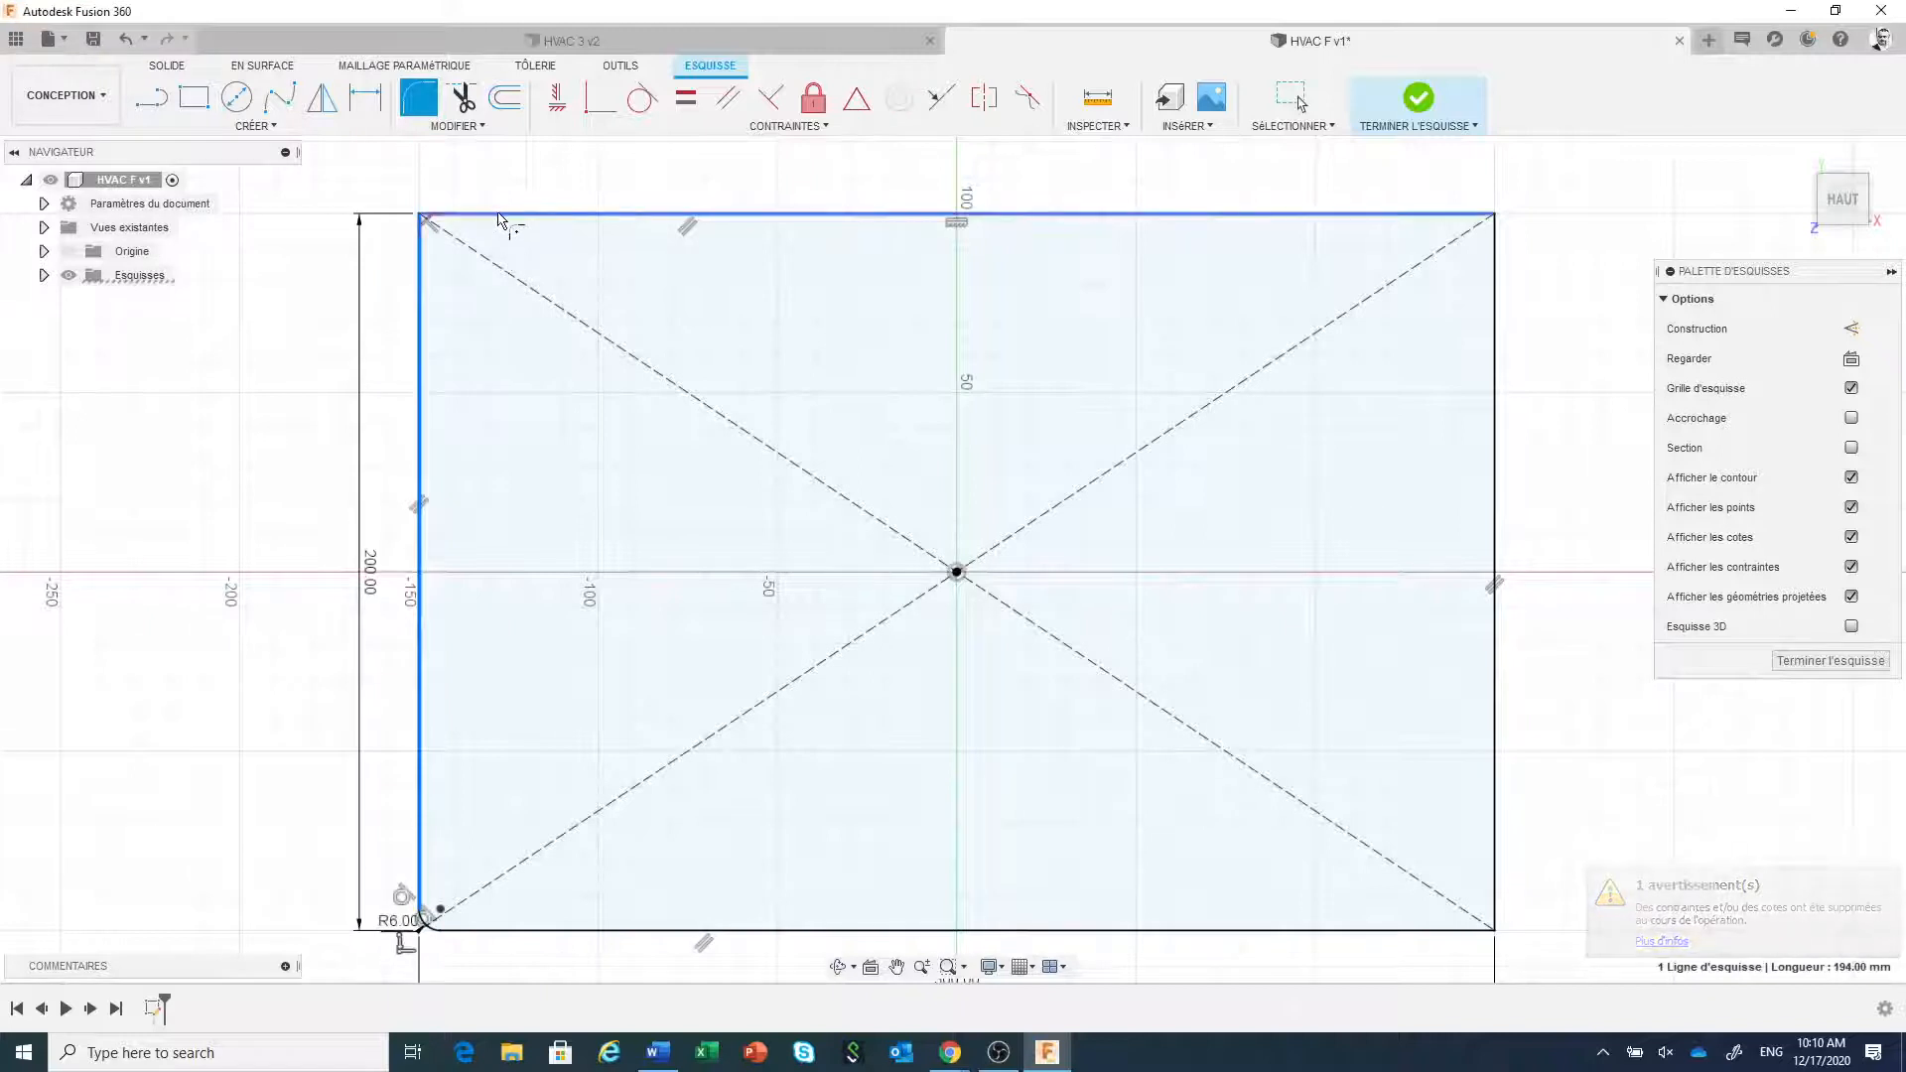
click(499, 219)
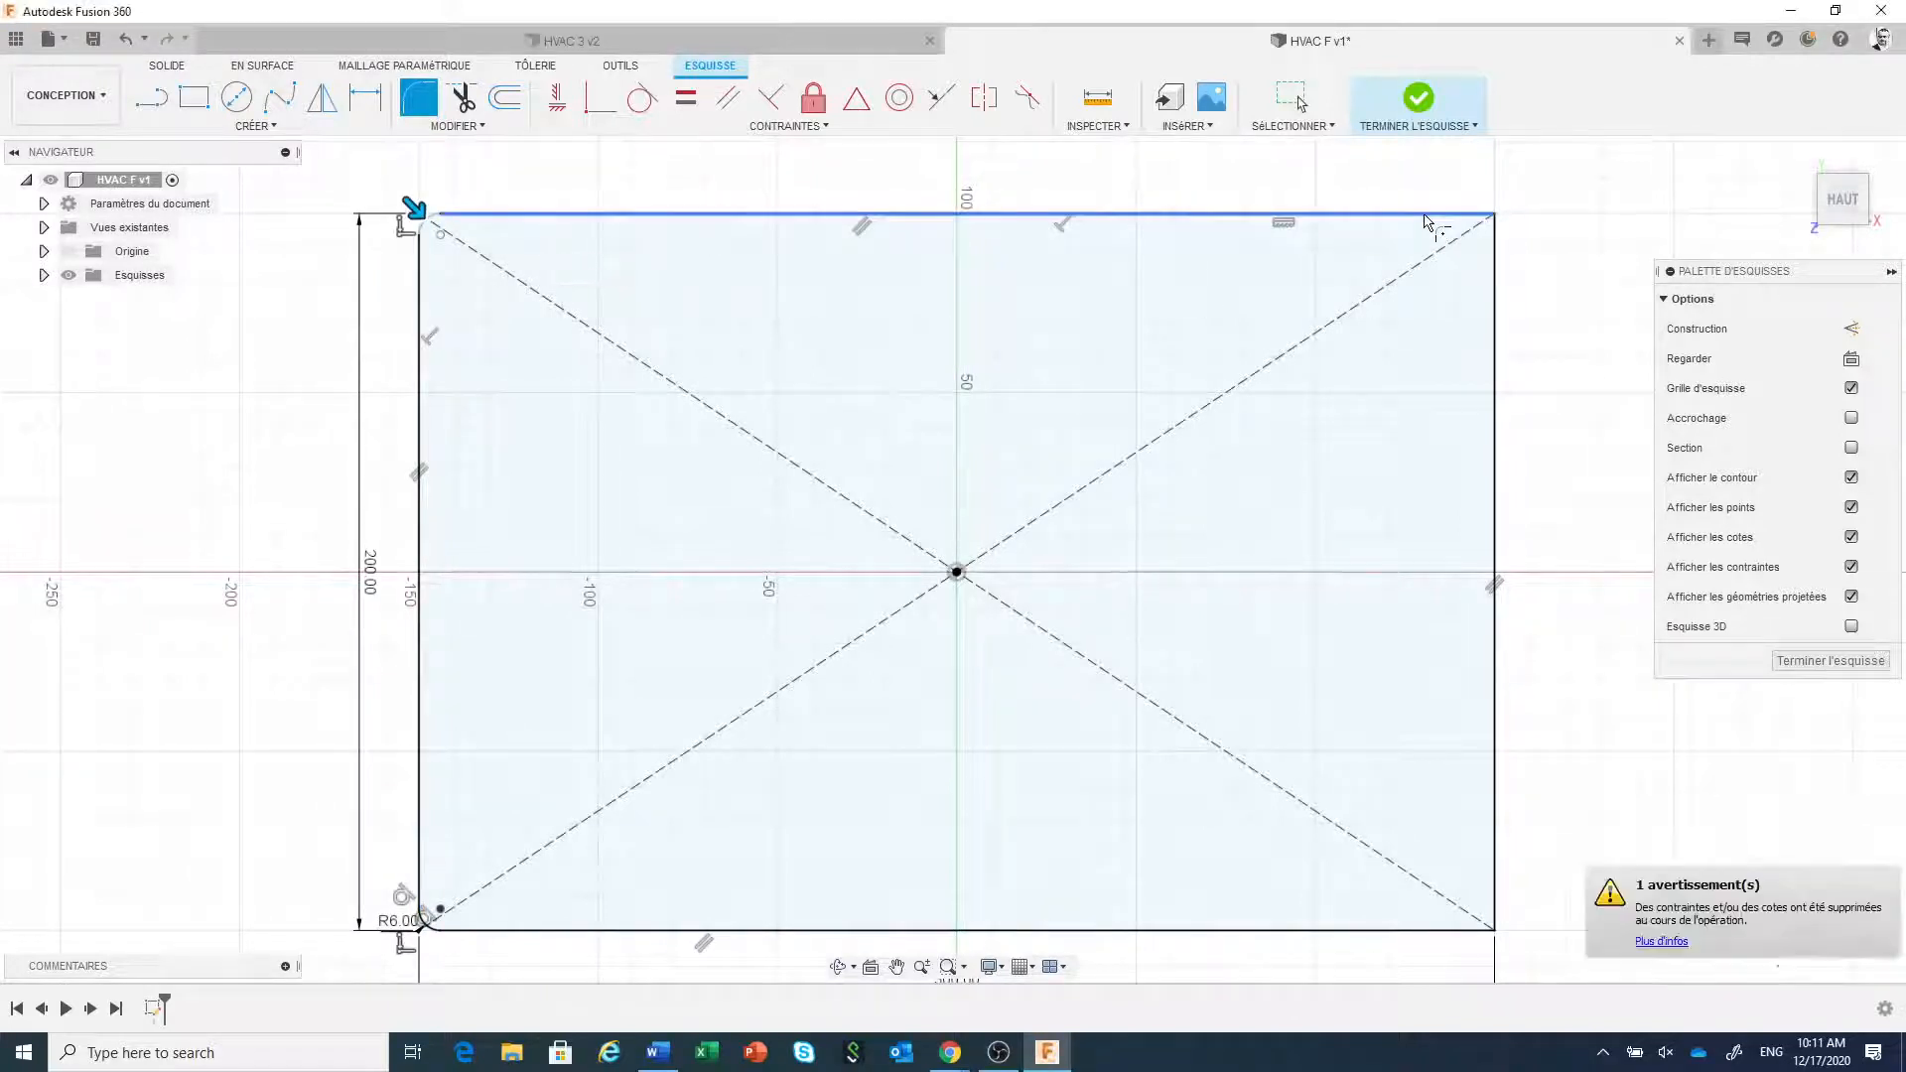
click(1494, 295)
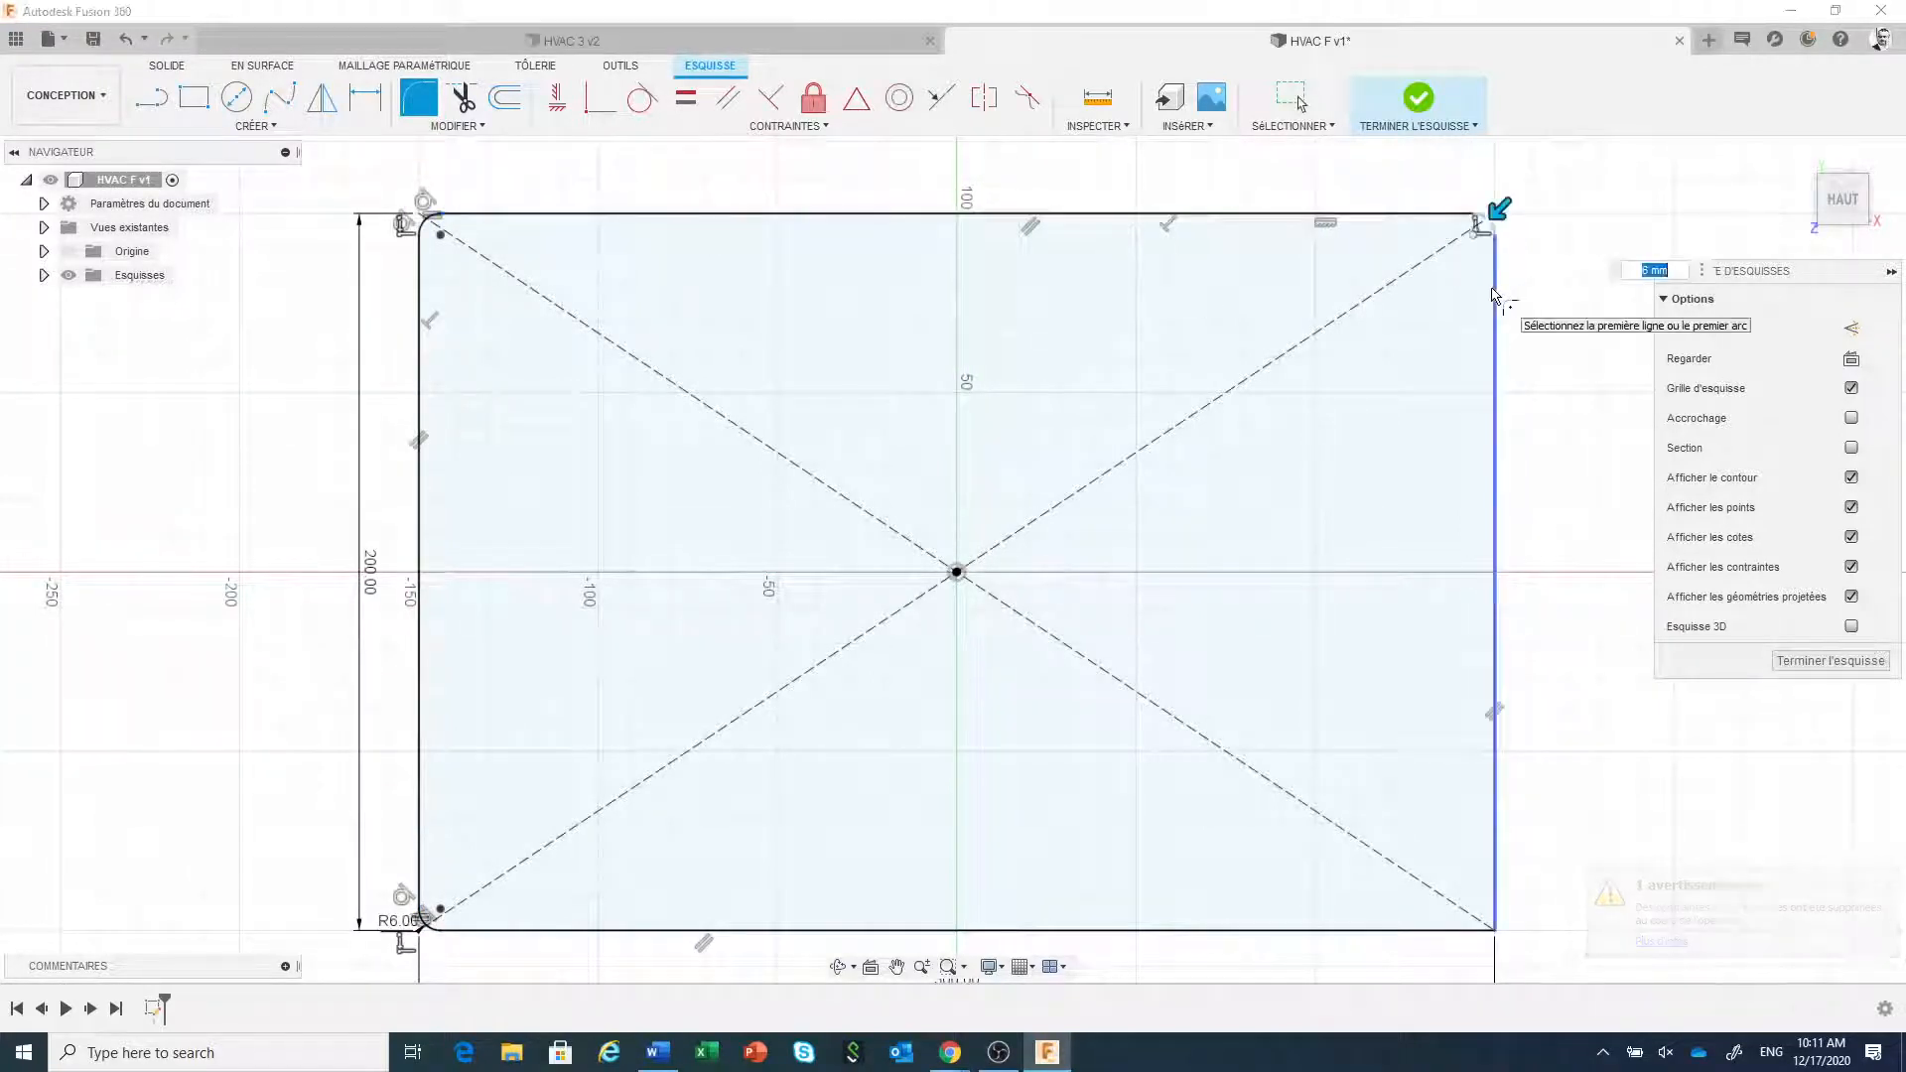
click(1499, 847)
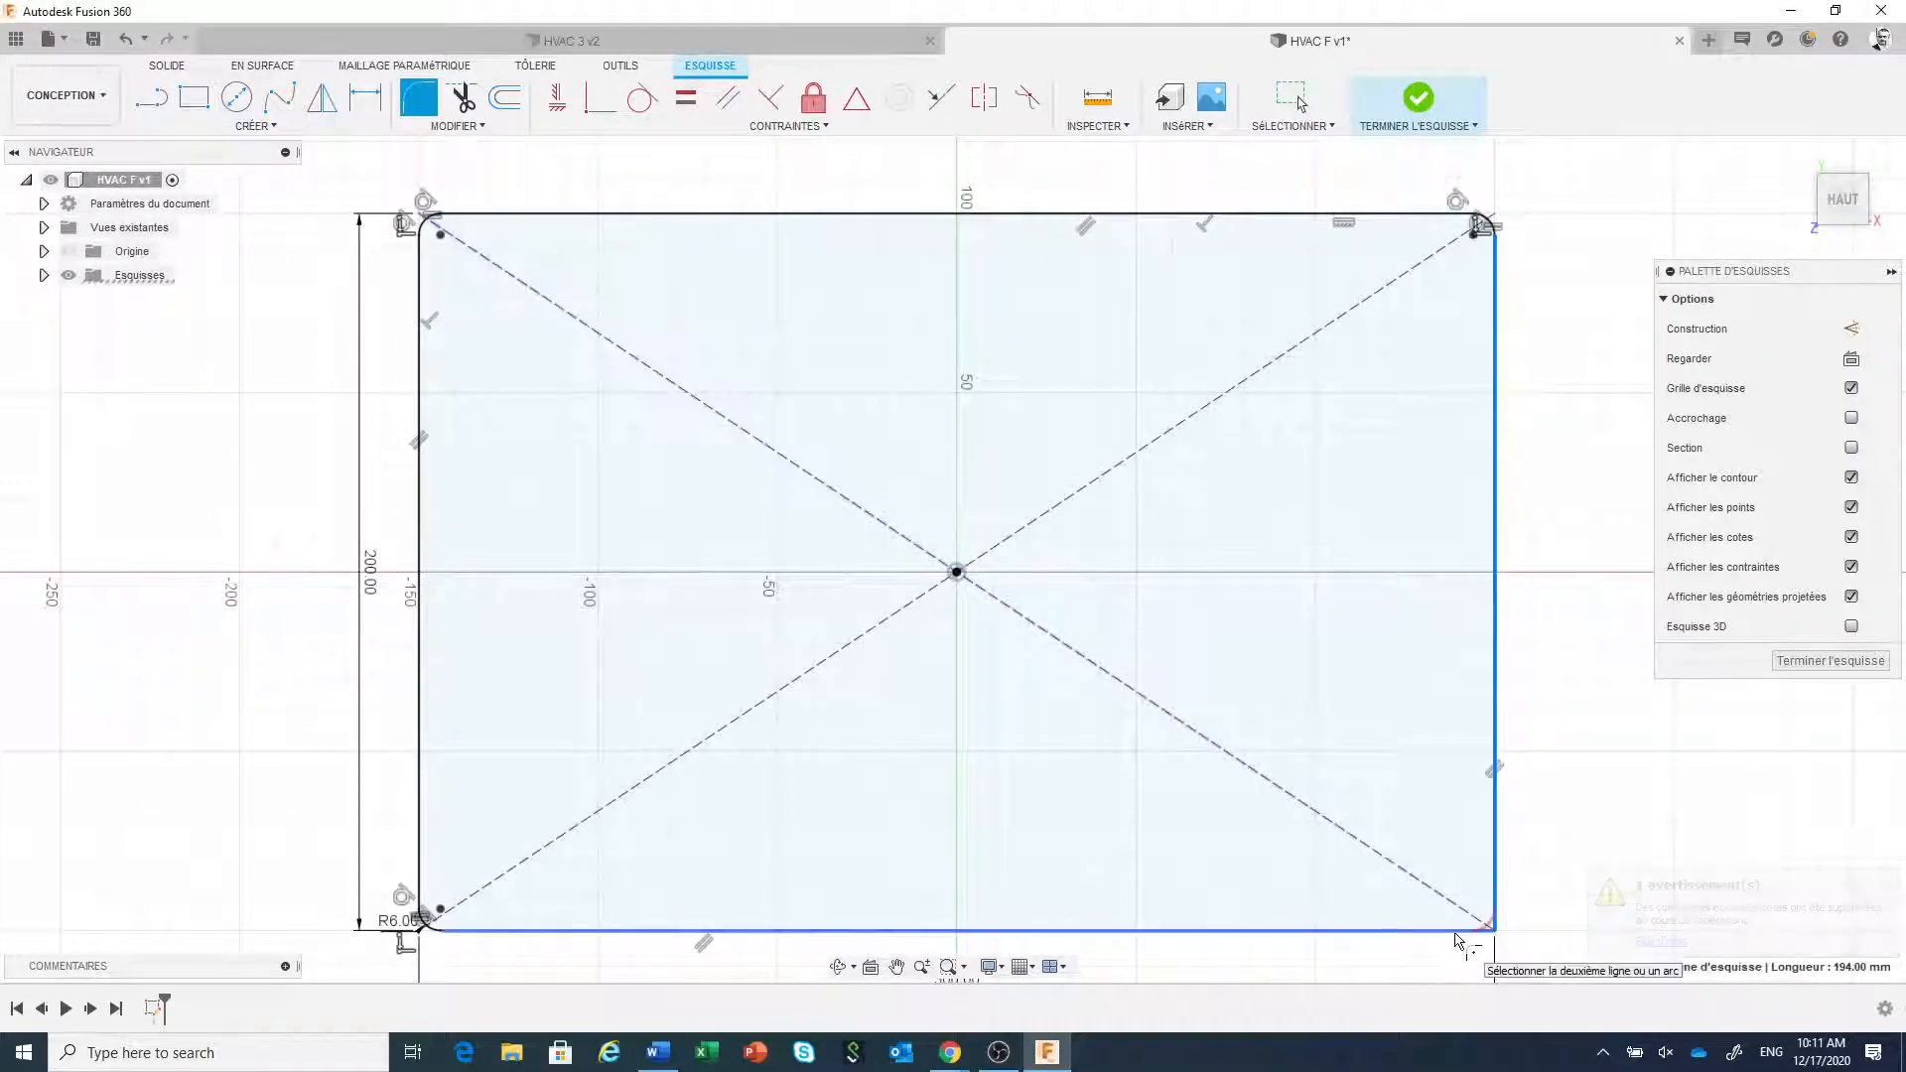
click(1455, 933)
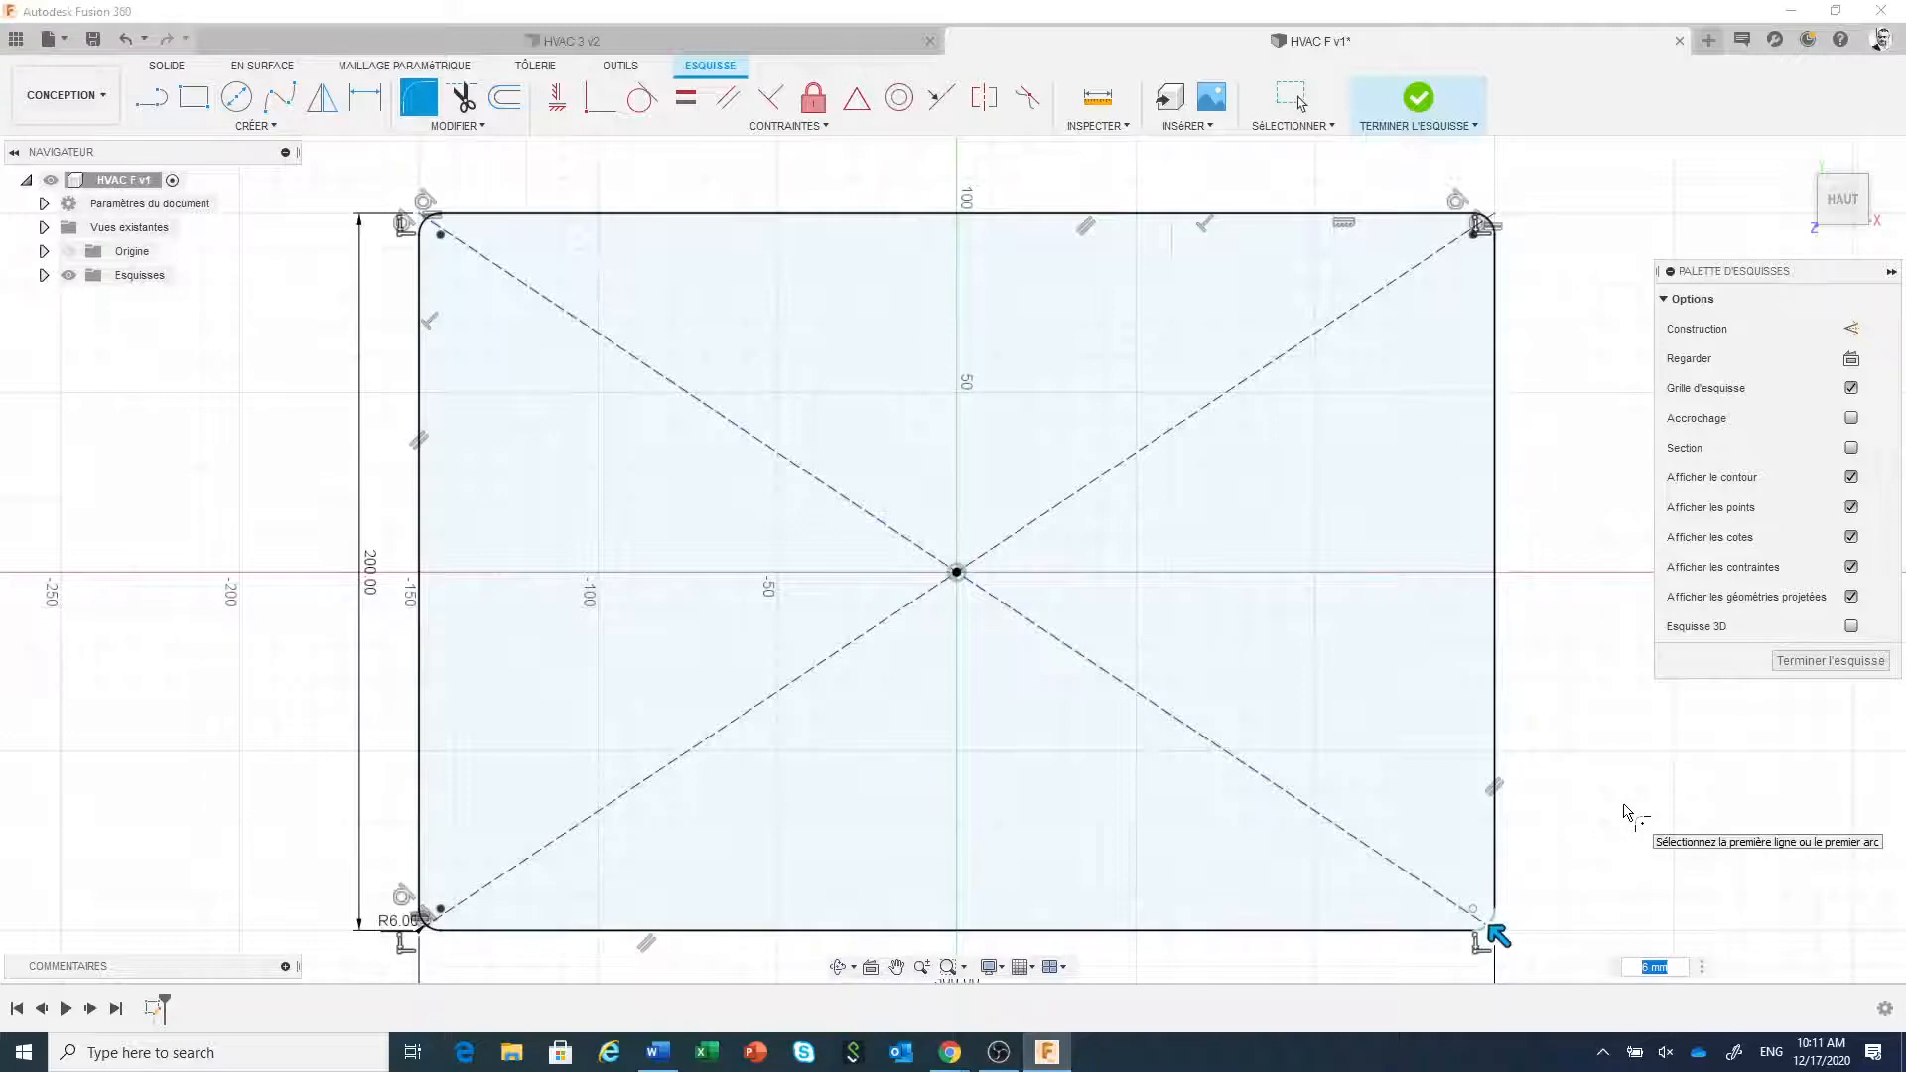
key(Return)
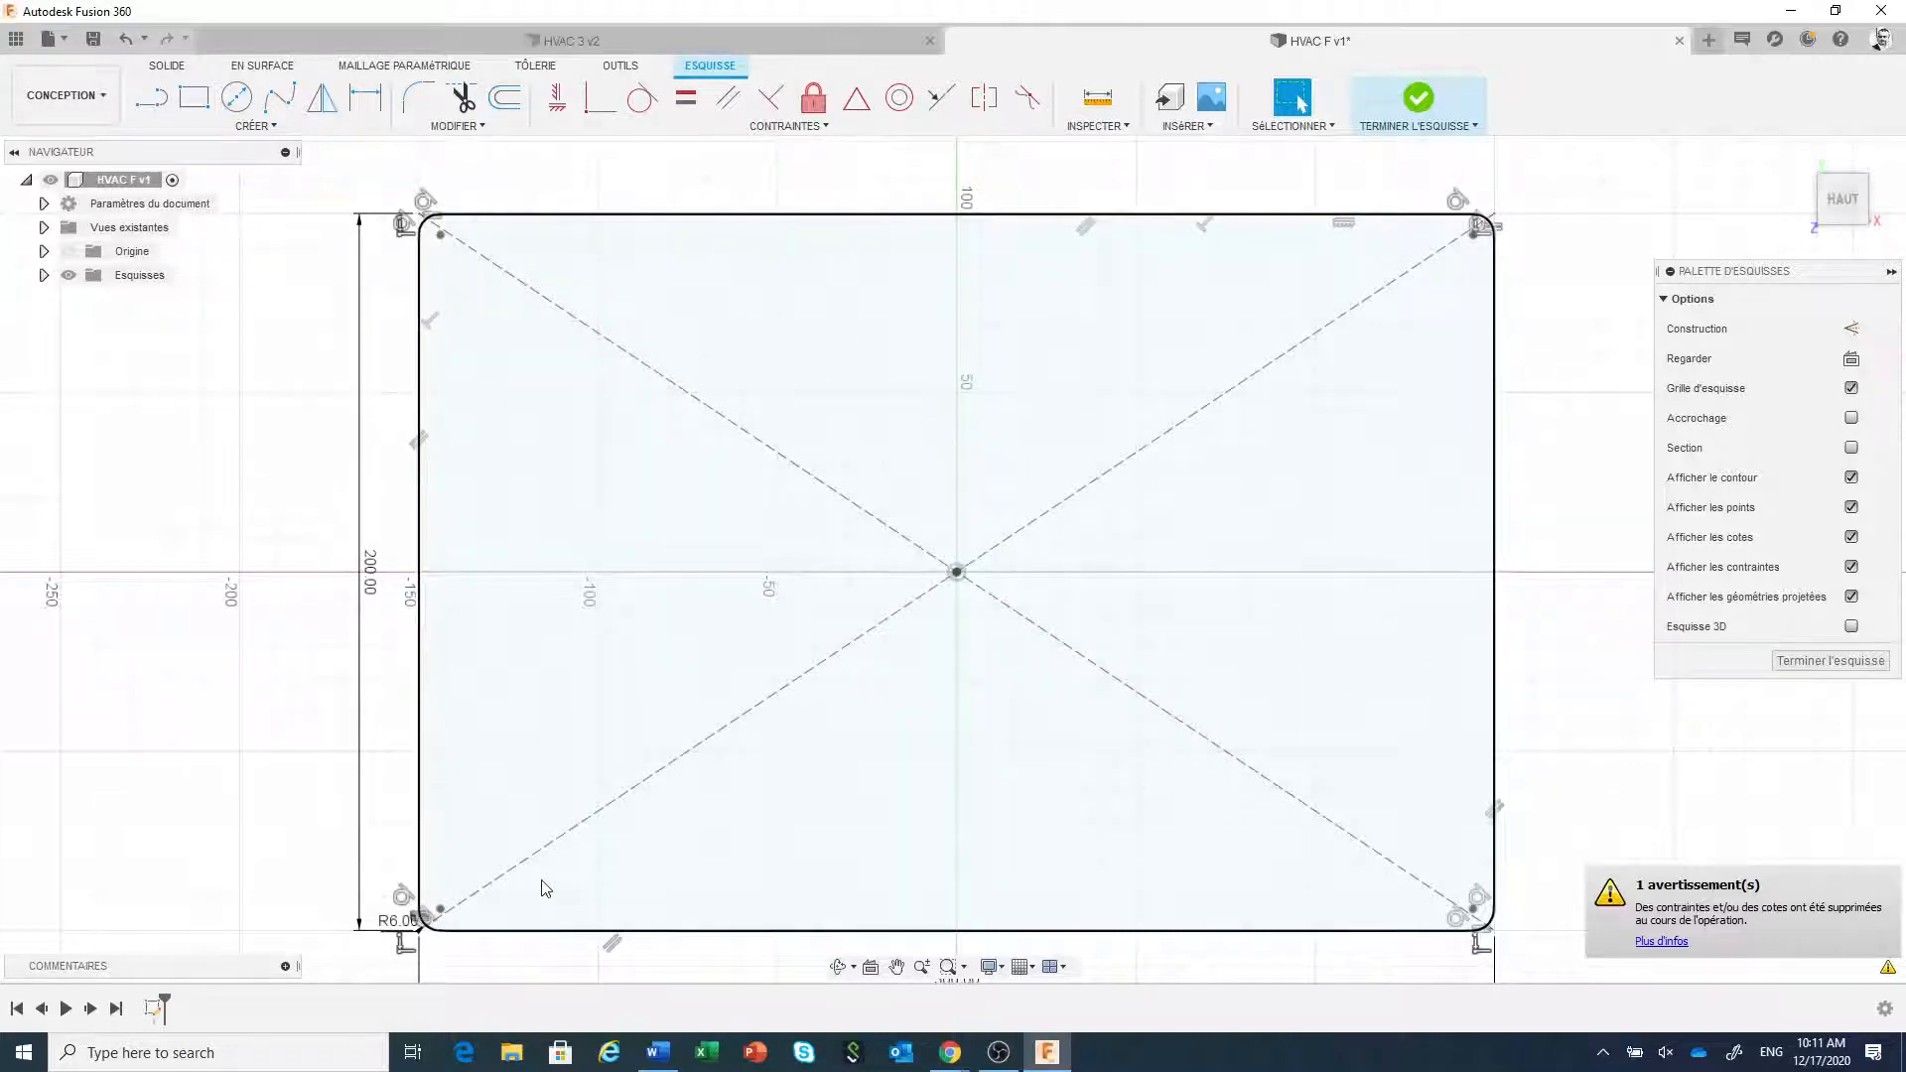
- Sketch a 12-sided circumscribed construction polygon centred on the lower-left fillet's centre and reaching the fillet's end point on the bottom edge
click(285, 131)
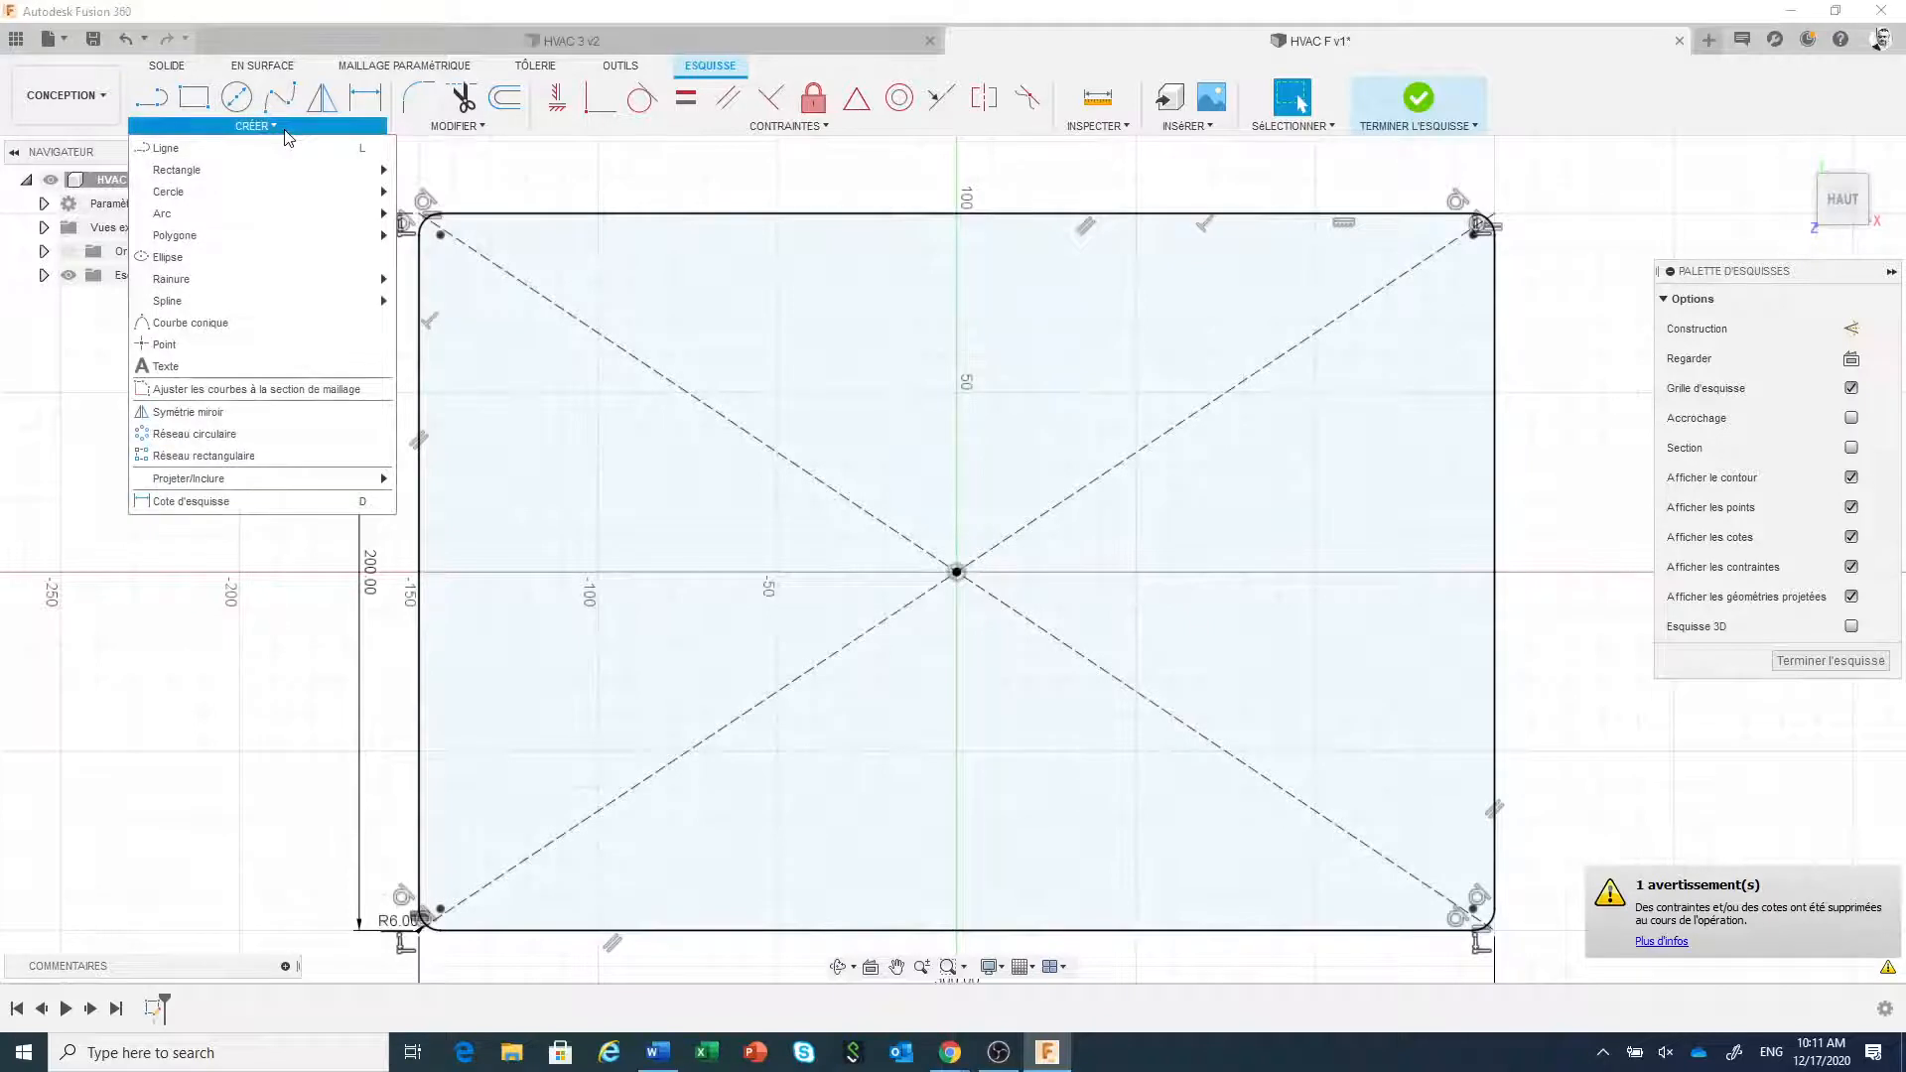
mouse_move(261, 236)
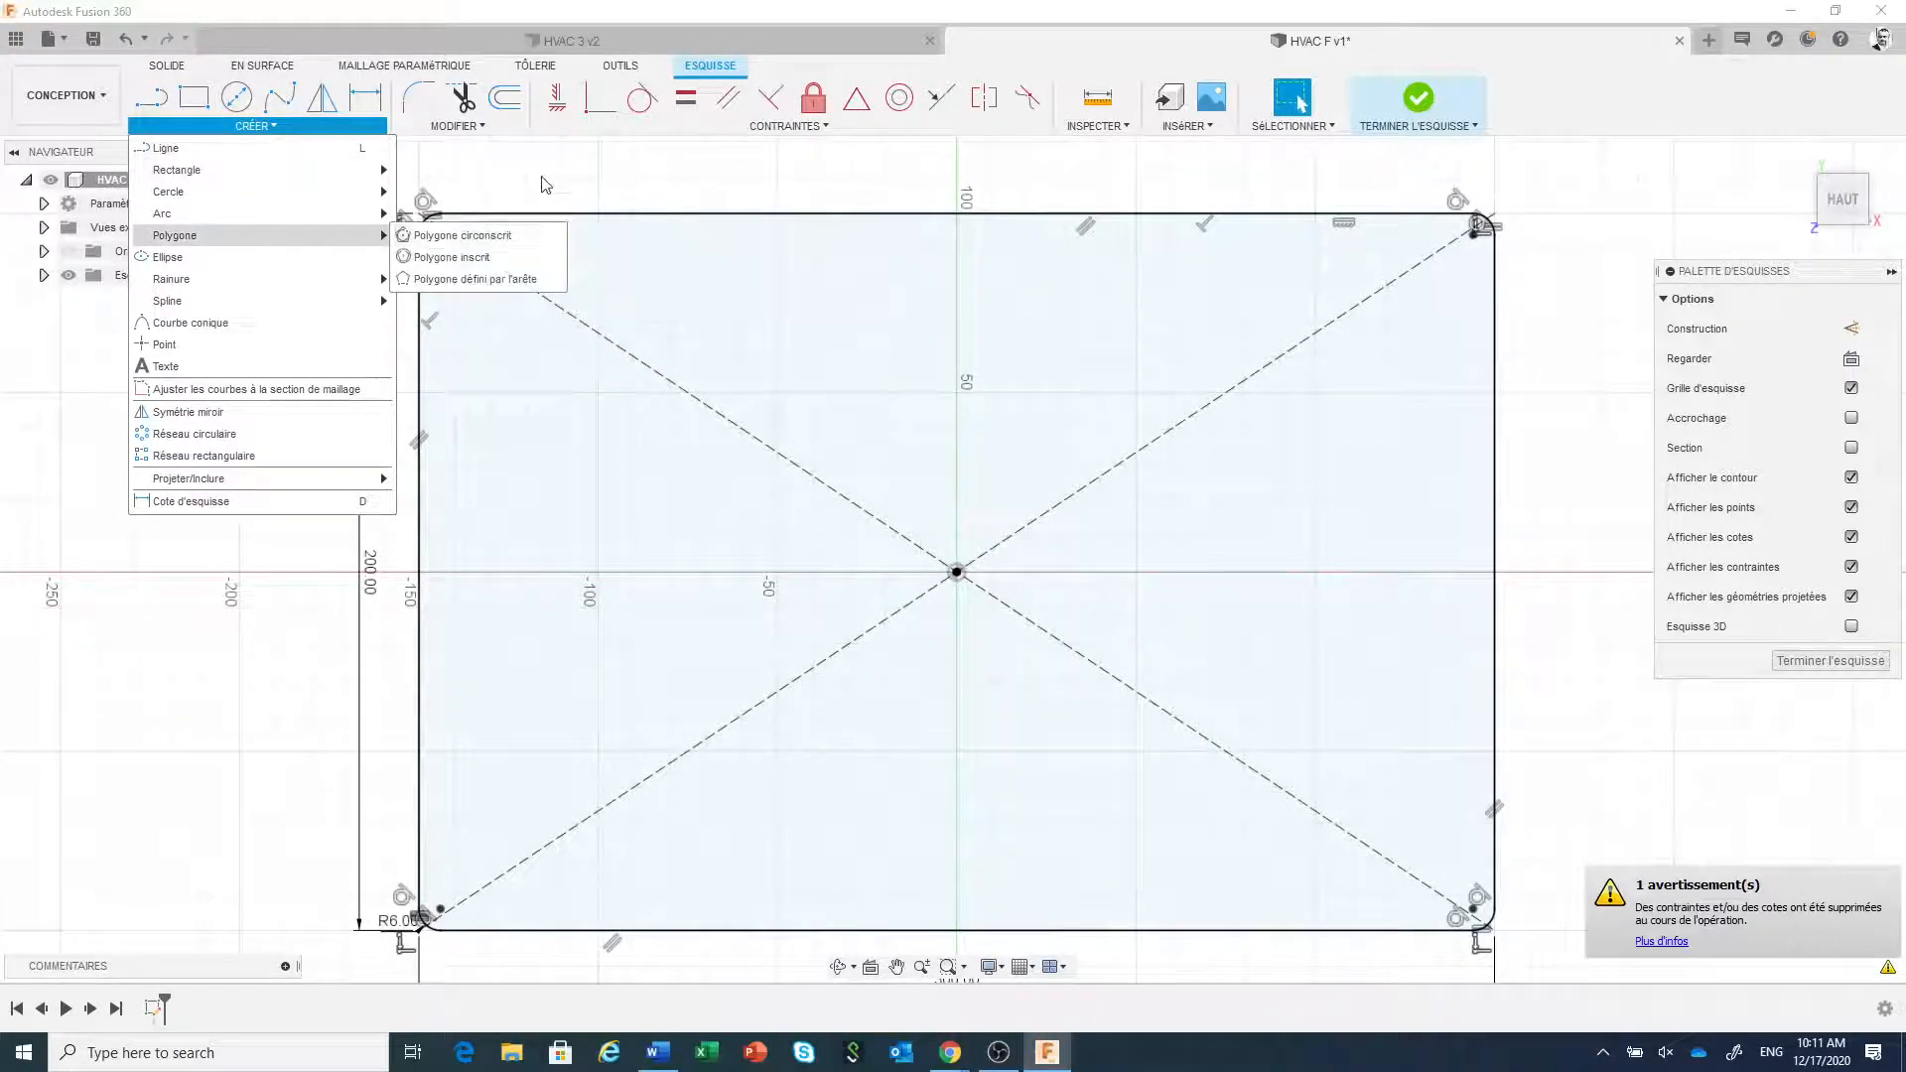
click(1853, 330)
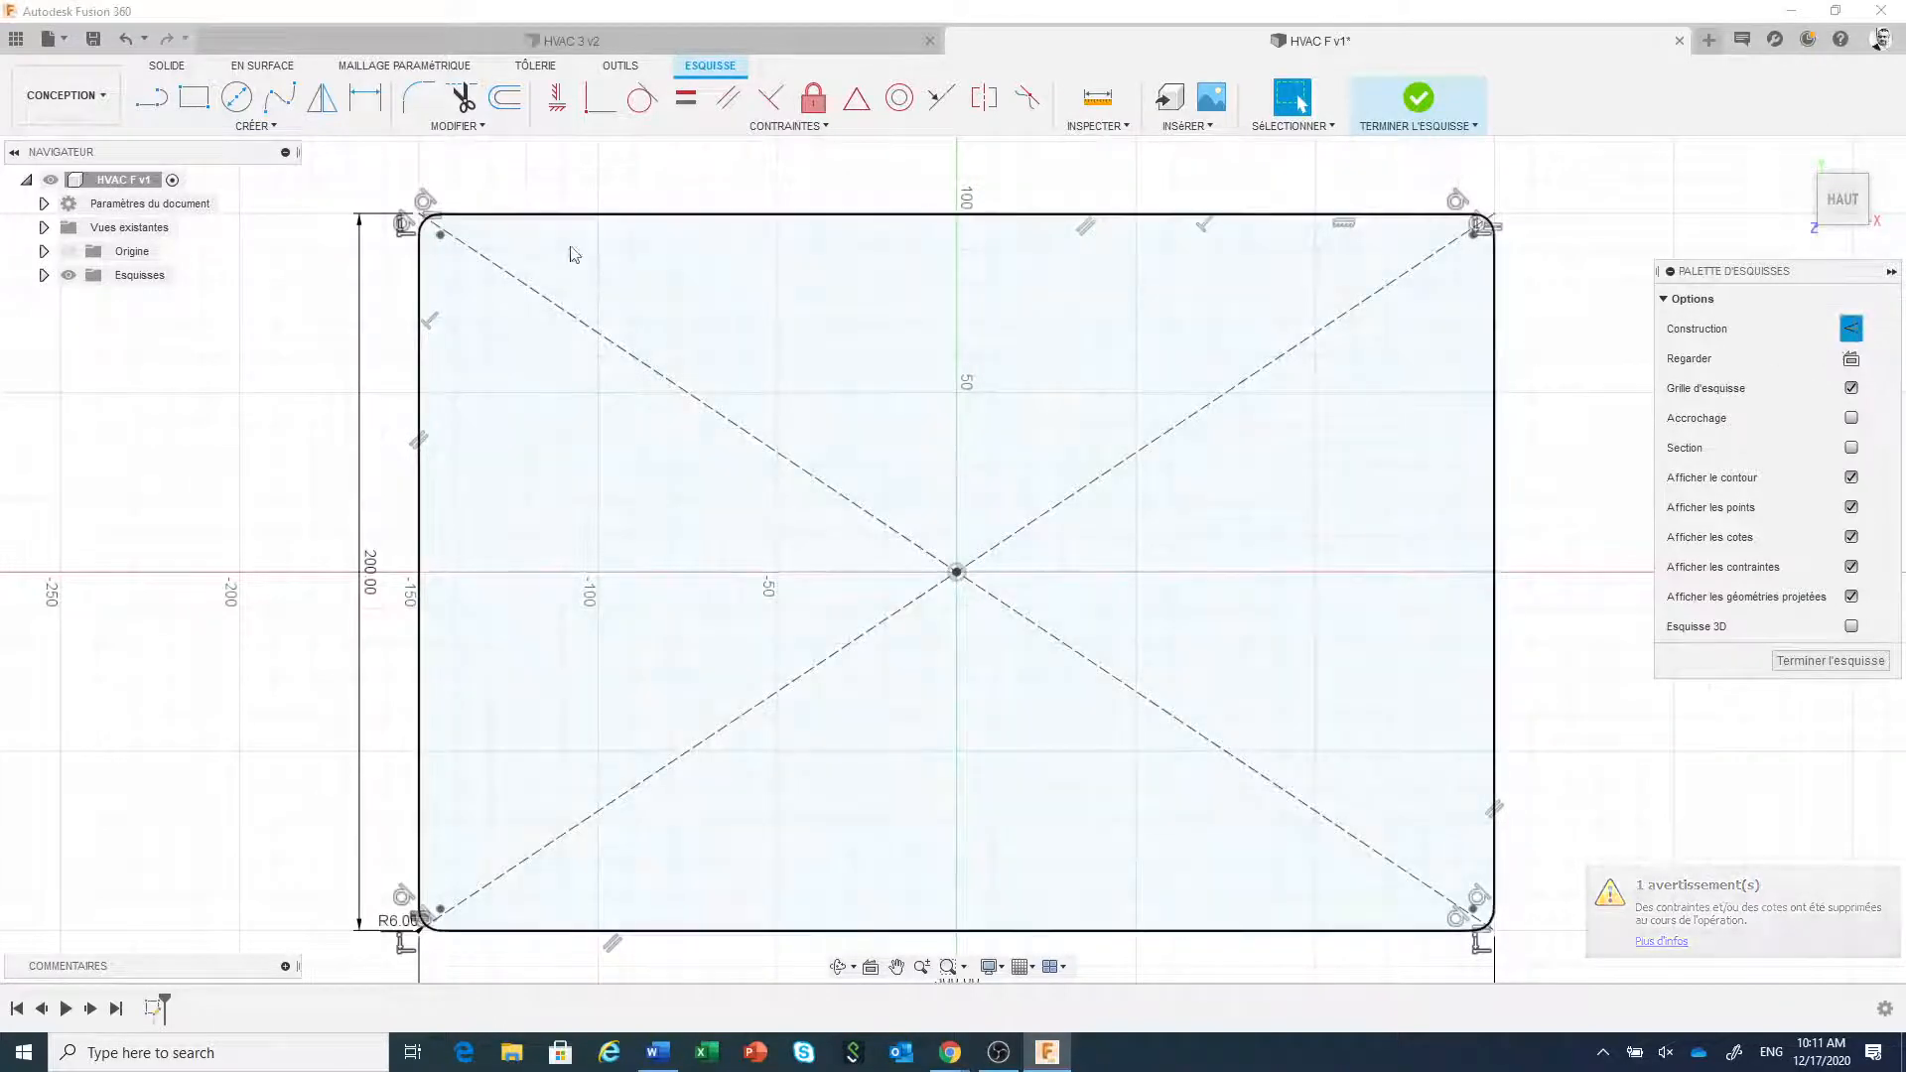
click(266, 126)
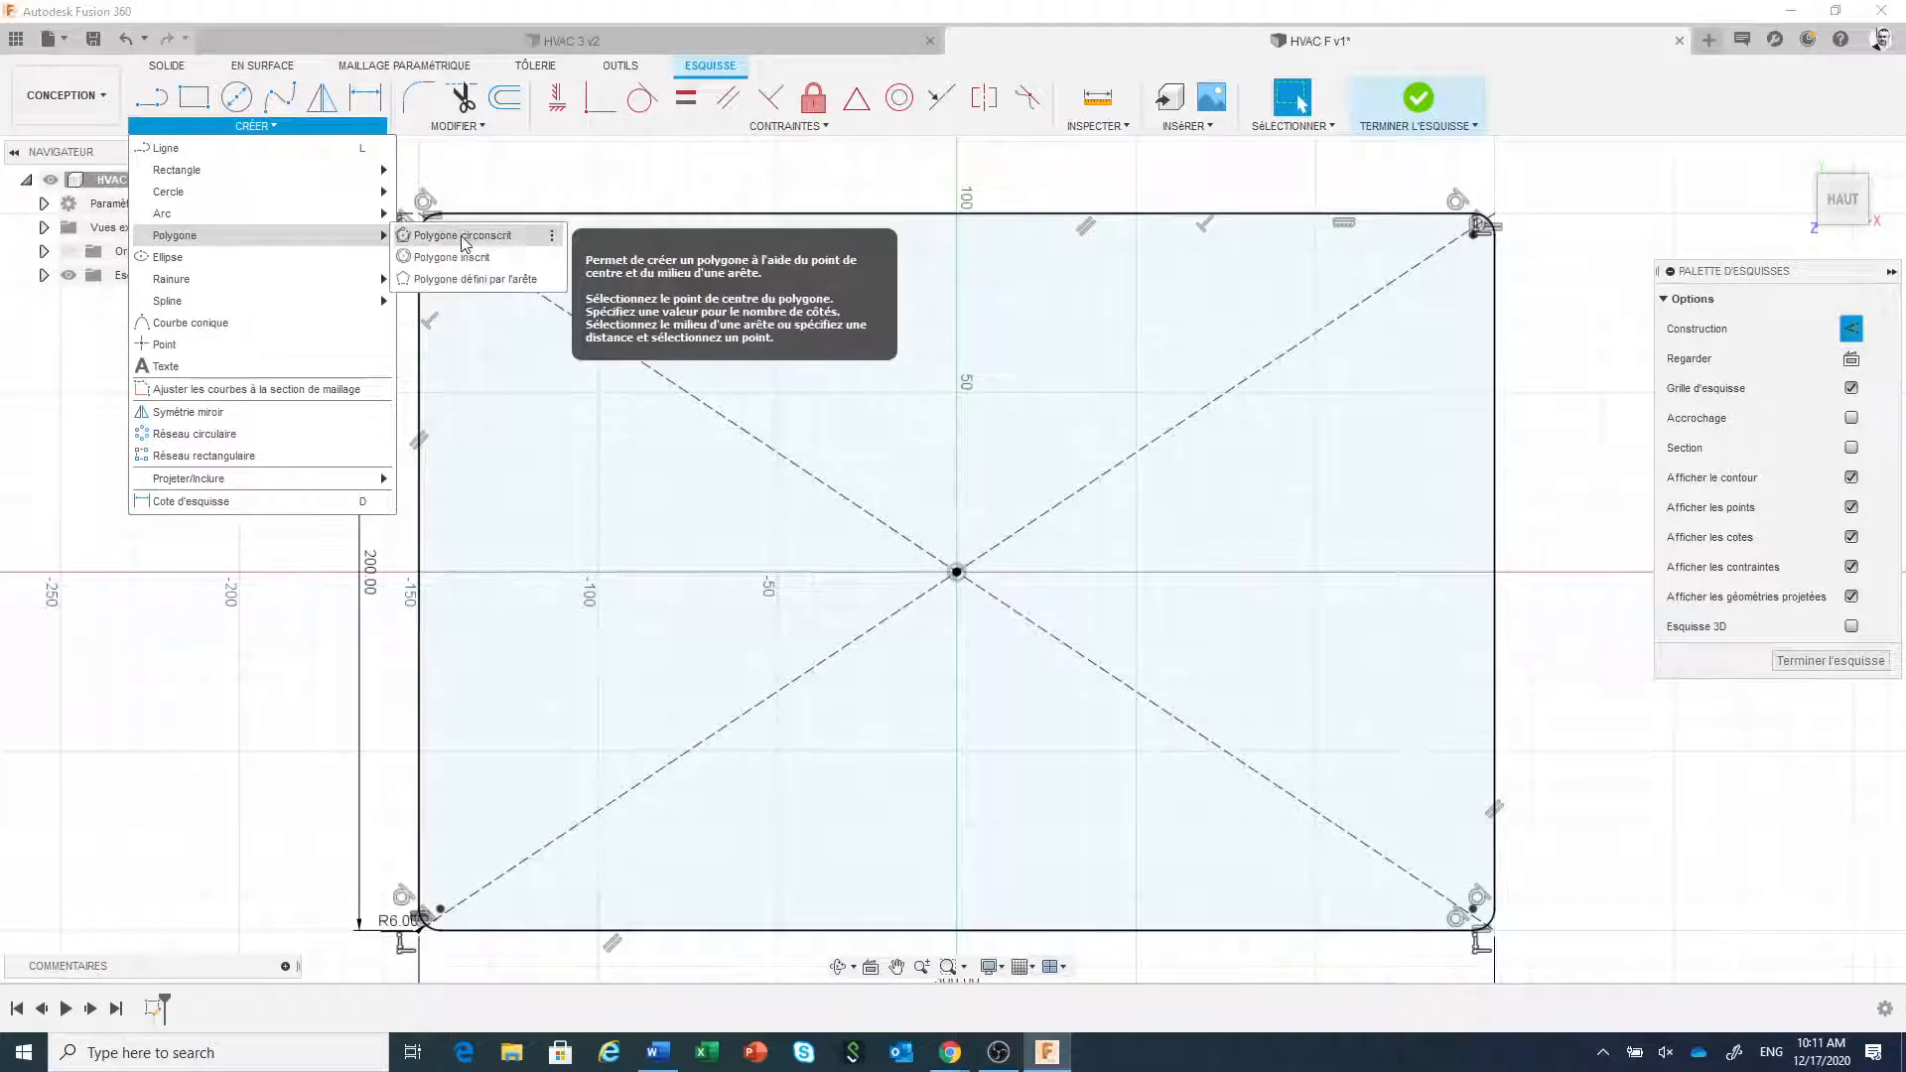
click(462, 236)
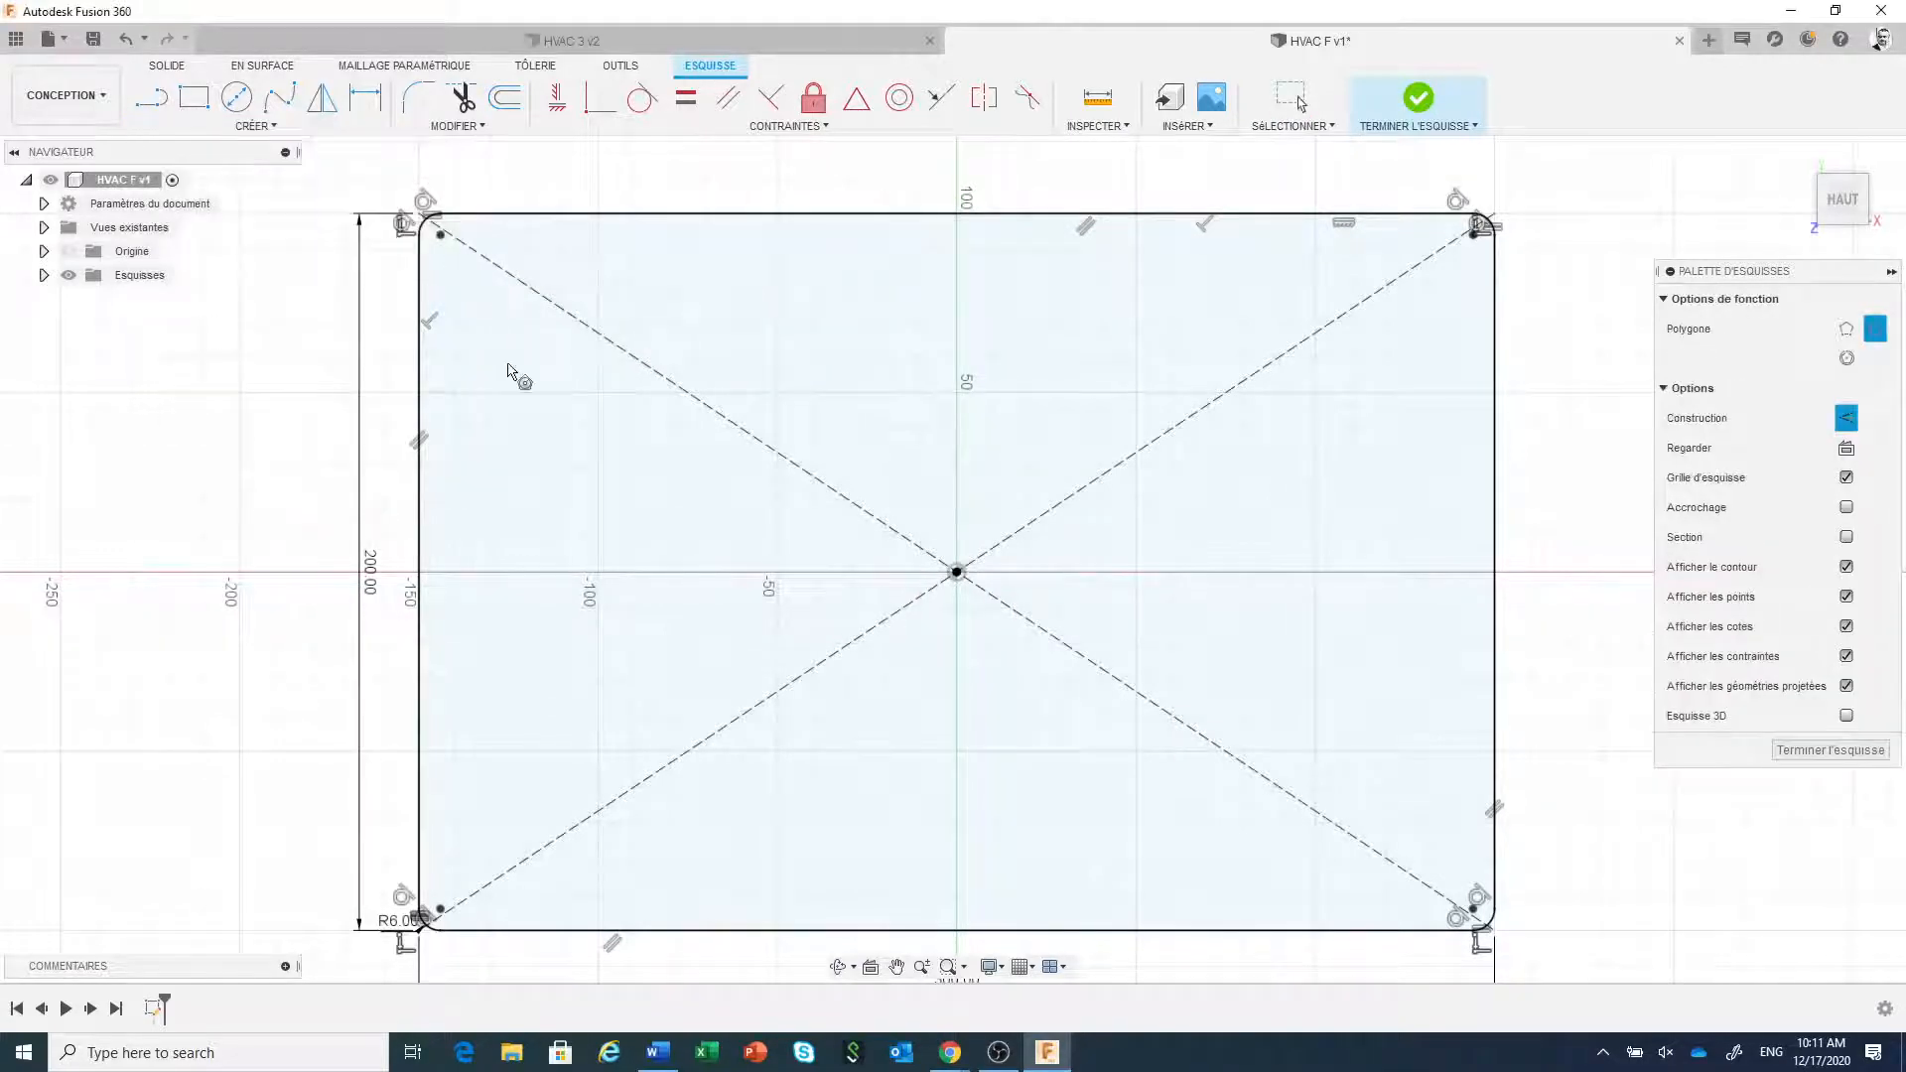
scroll(443, 948, up, 2)
scroll(444, 948, up, 4)
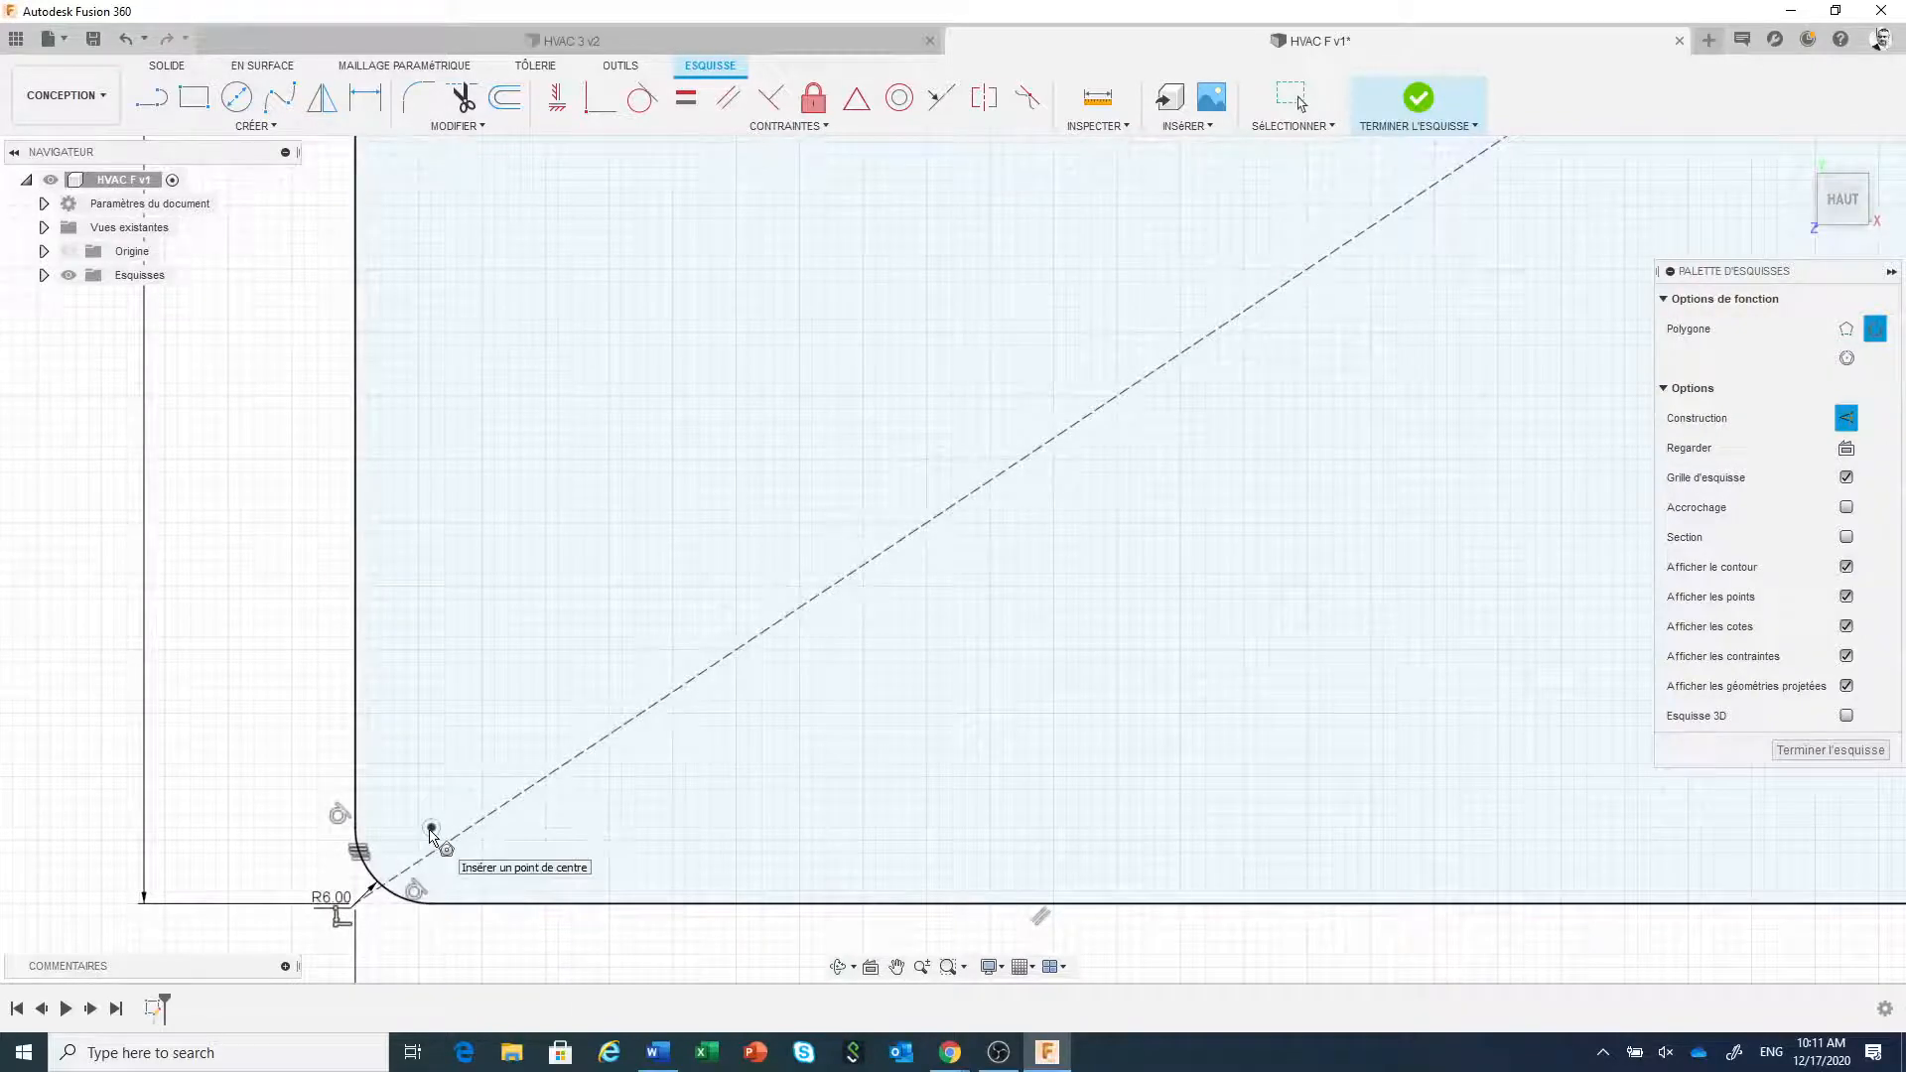
click(431, 830)
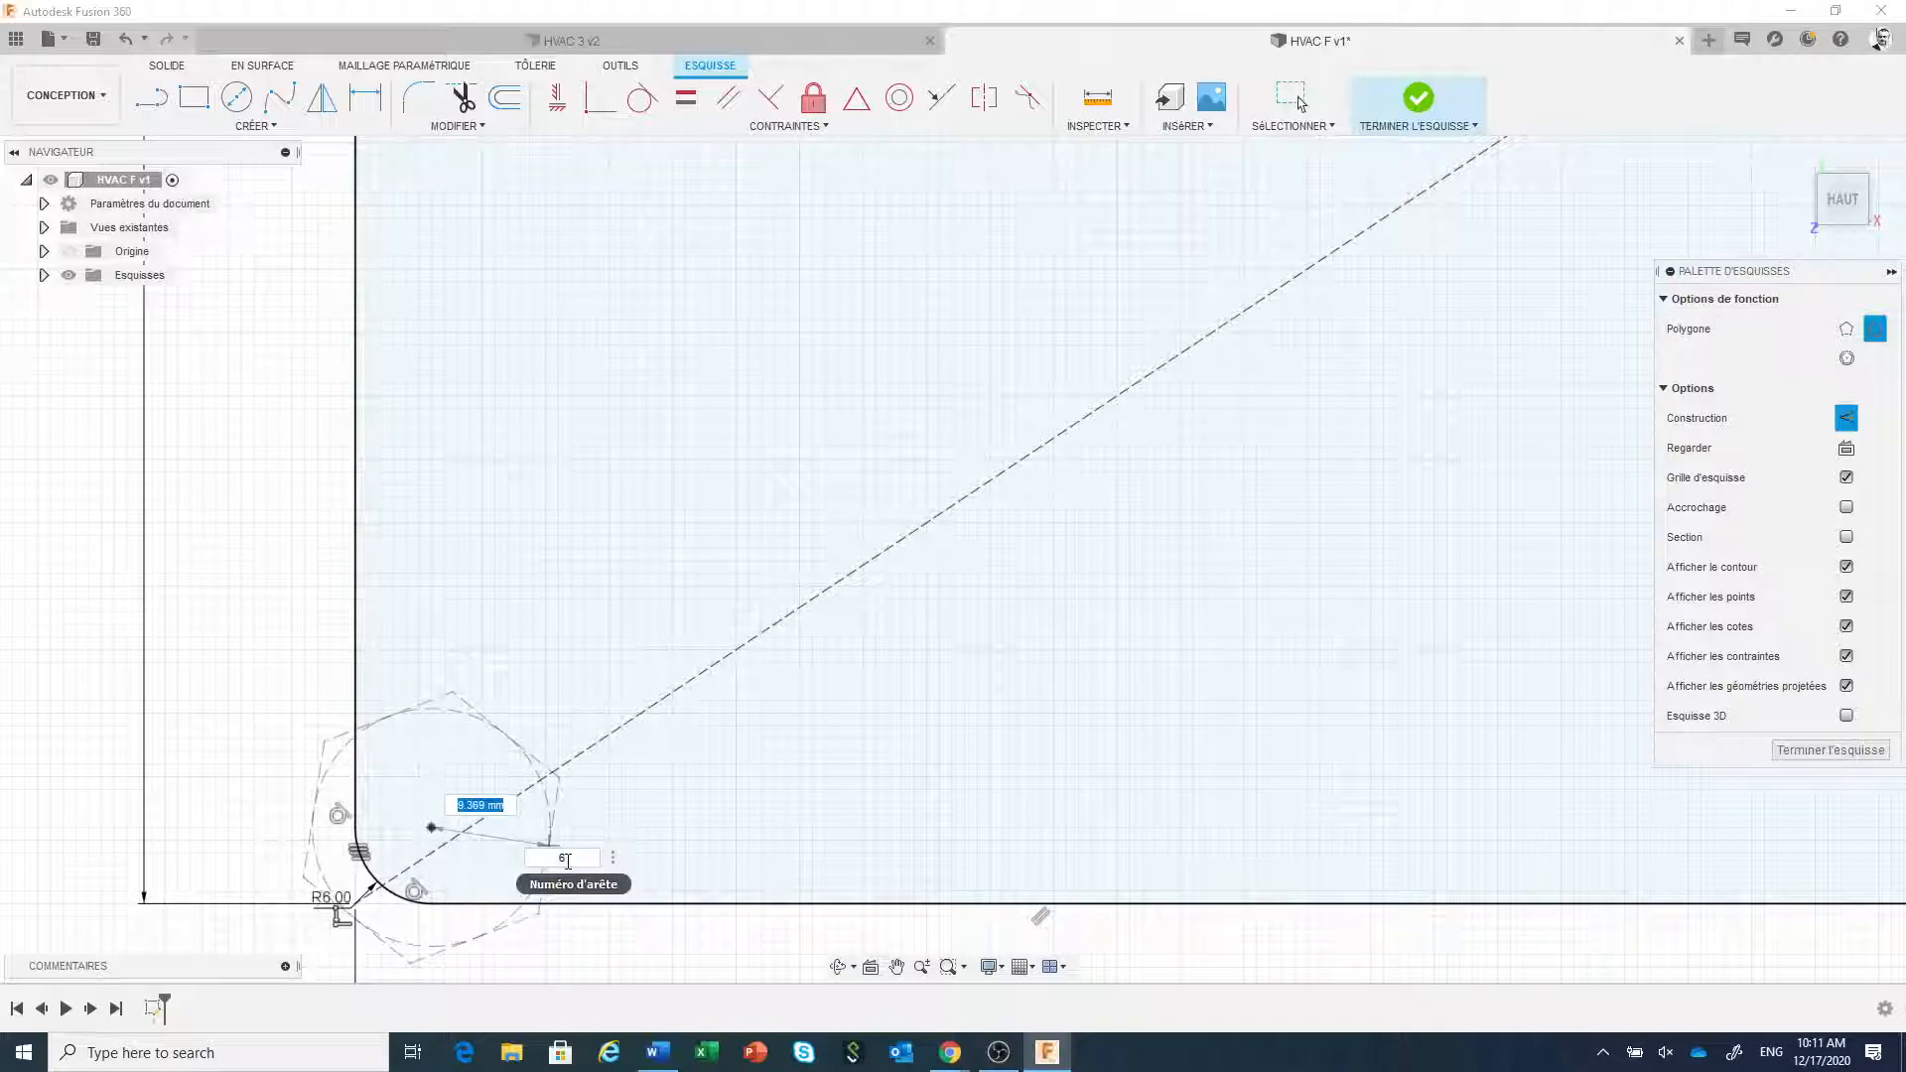
drag(568, 861, 553, 861)
text(12)
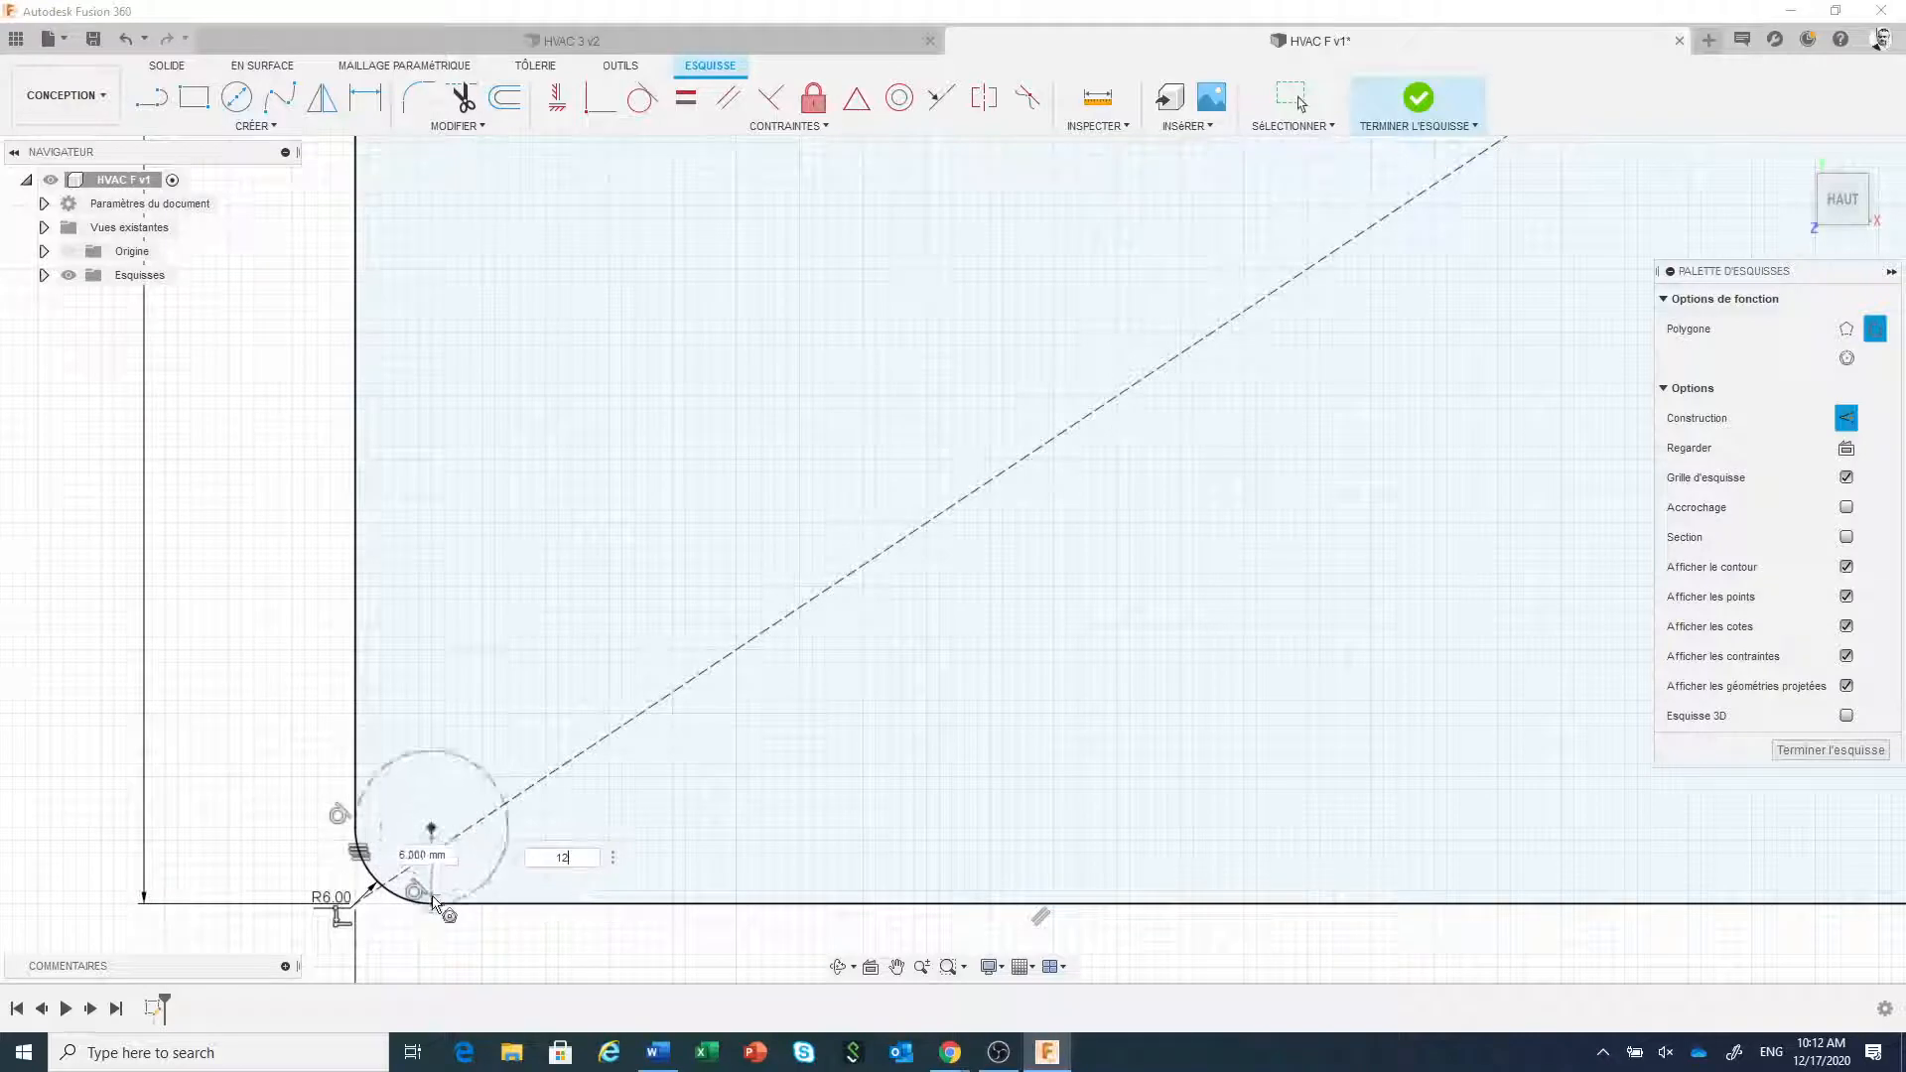
click(434, 901)
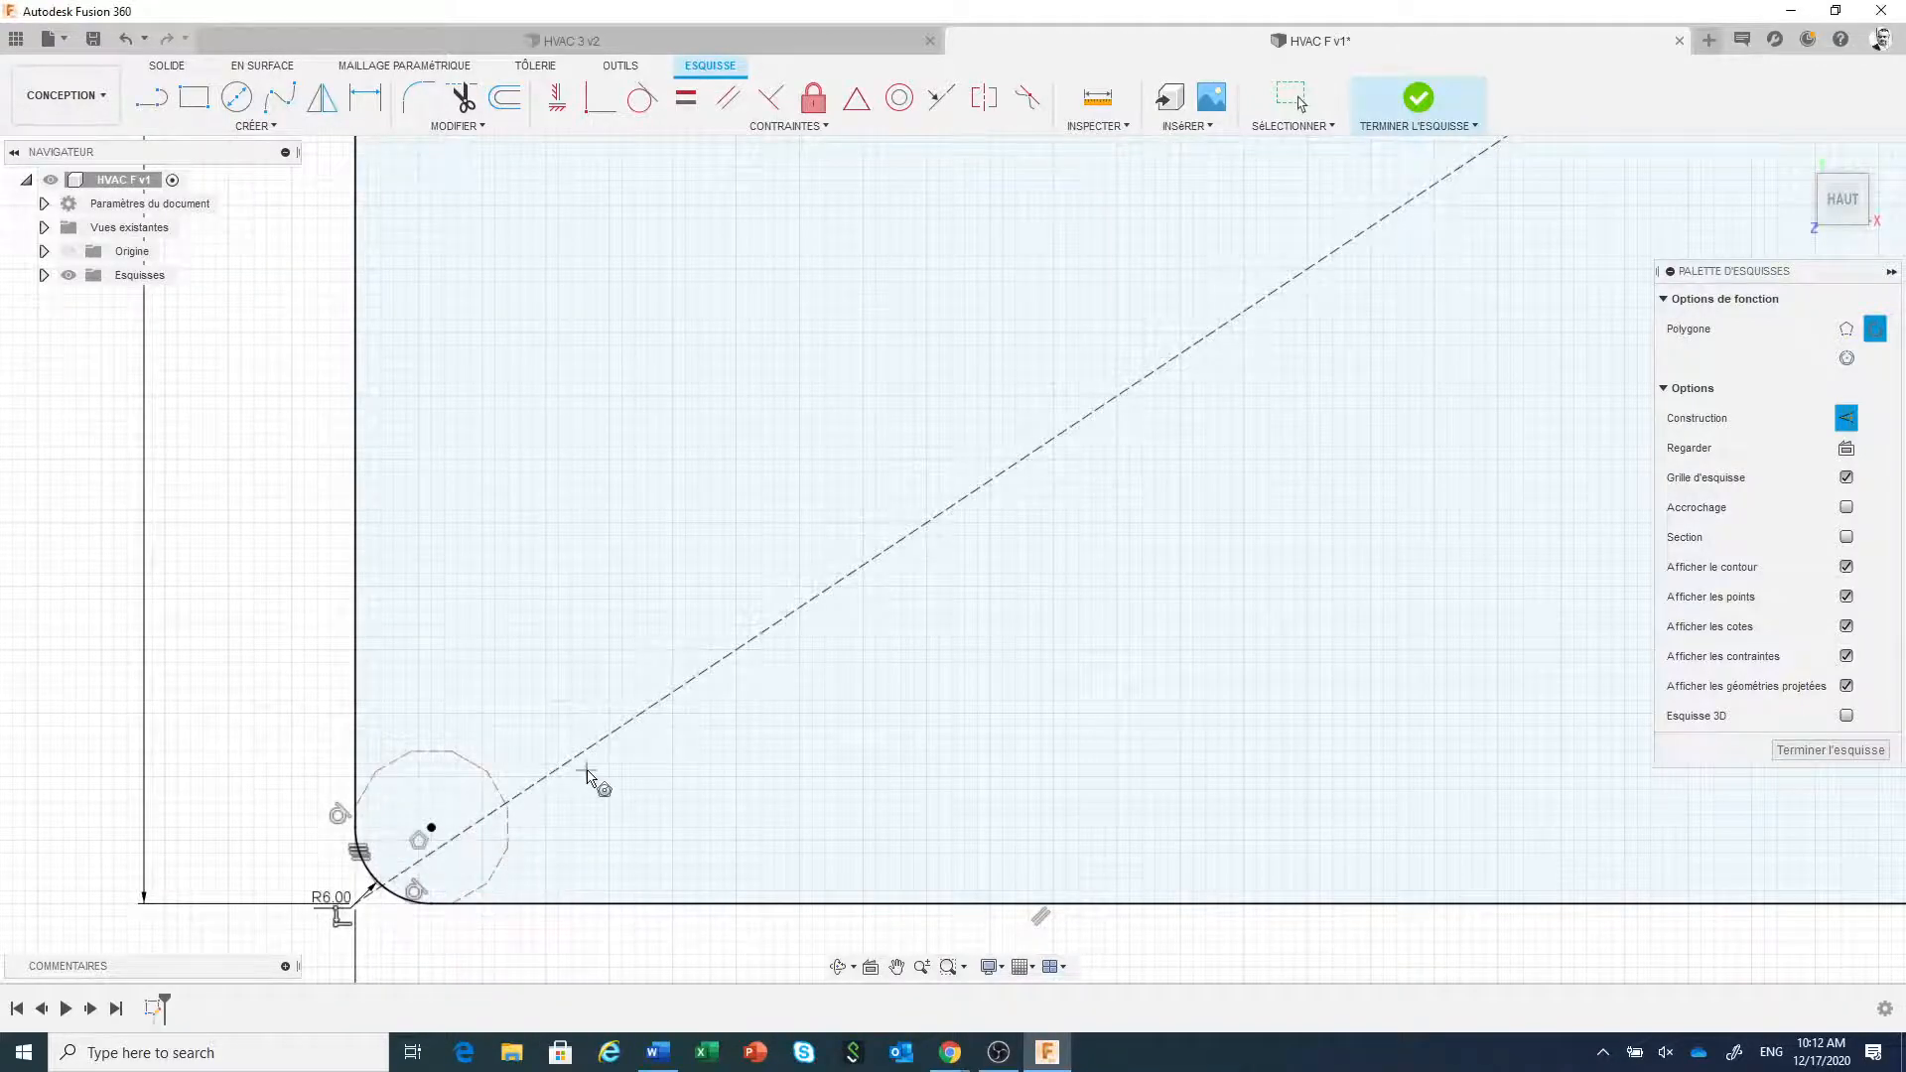
- Add a matching 12-sided construction polygon centred on the upper-left fillet's centre, reaching the fillet's end on the top edge
scroll(596, 780, down, 5)
middle_drag(600, 516, 489, 829)
scroll(481, 774, down, 1)
scroll(469, 288, down, 2)
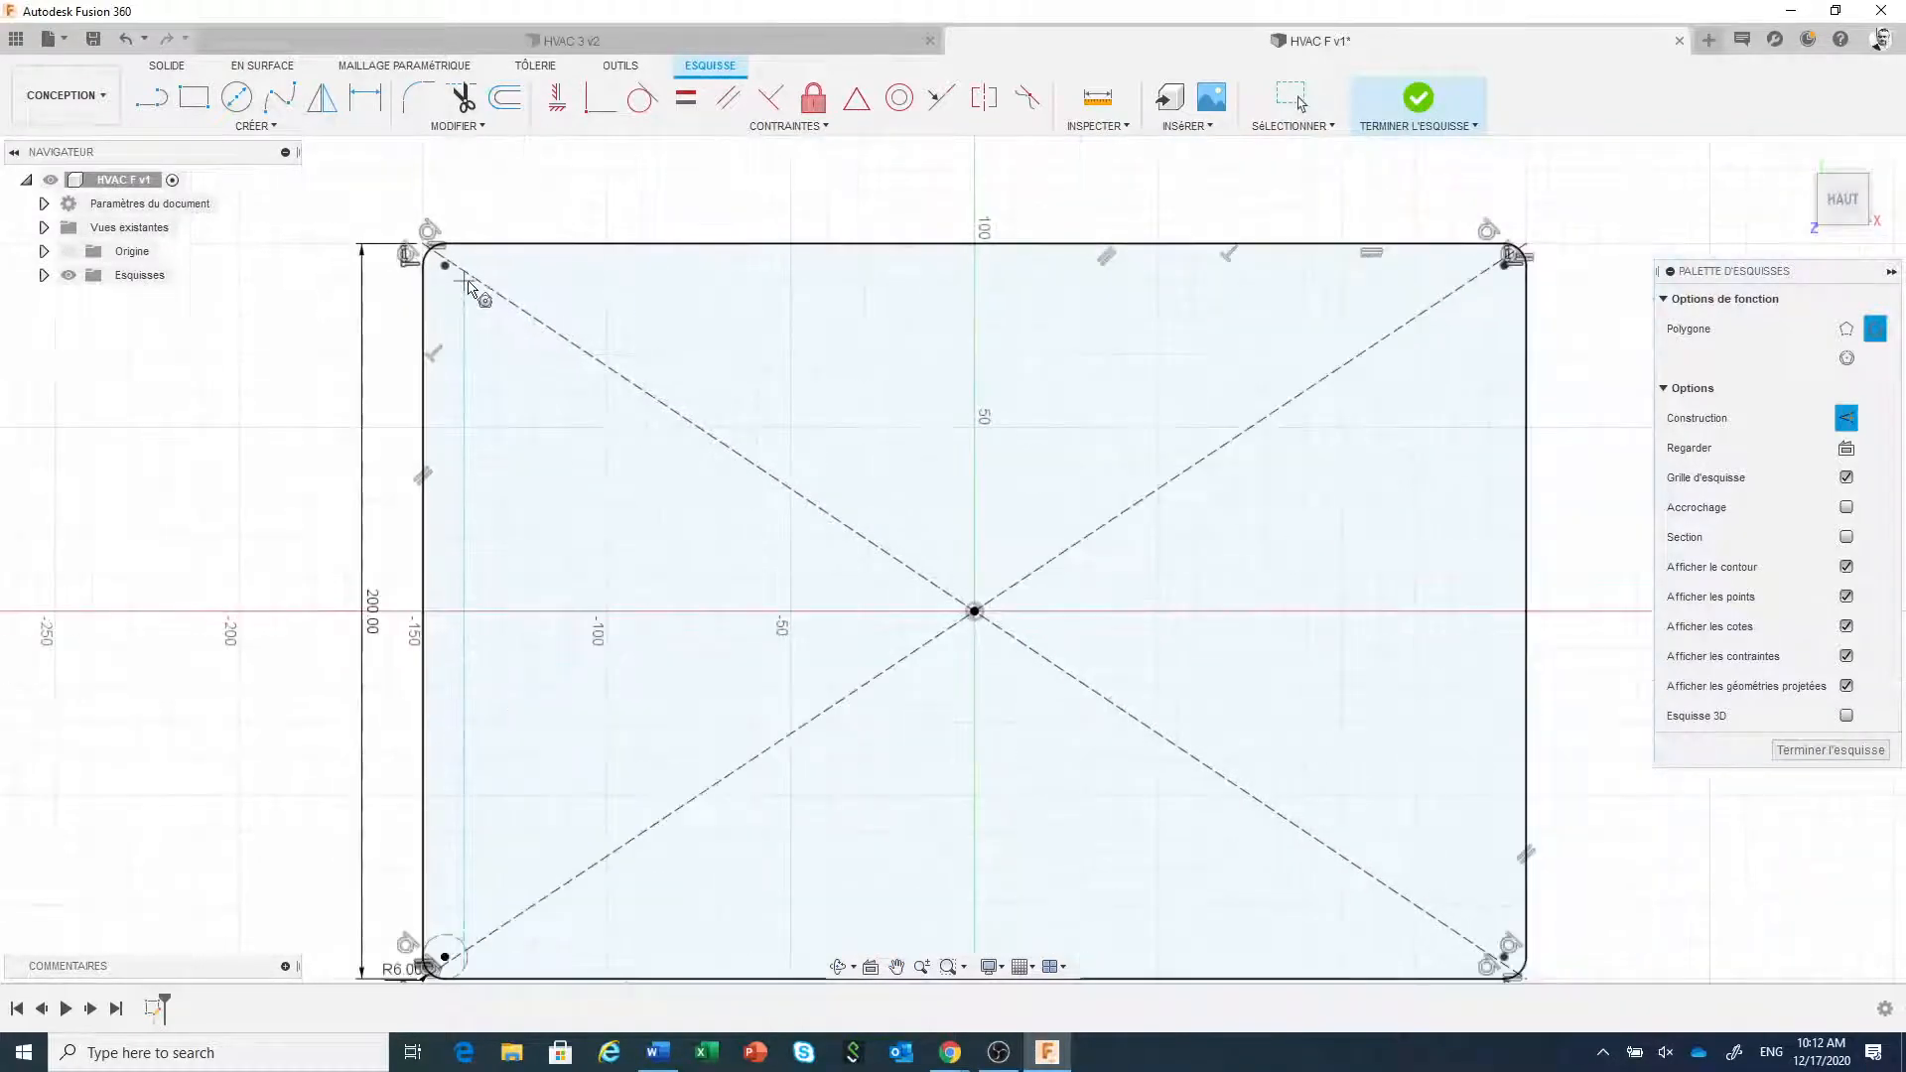
mouse_move(468, 288)
middle_down()
mouse_move(485, 345)
mouse_move(469, 465)
middle_up()
scroll(428, 480, up, 2)
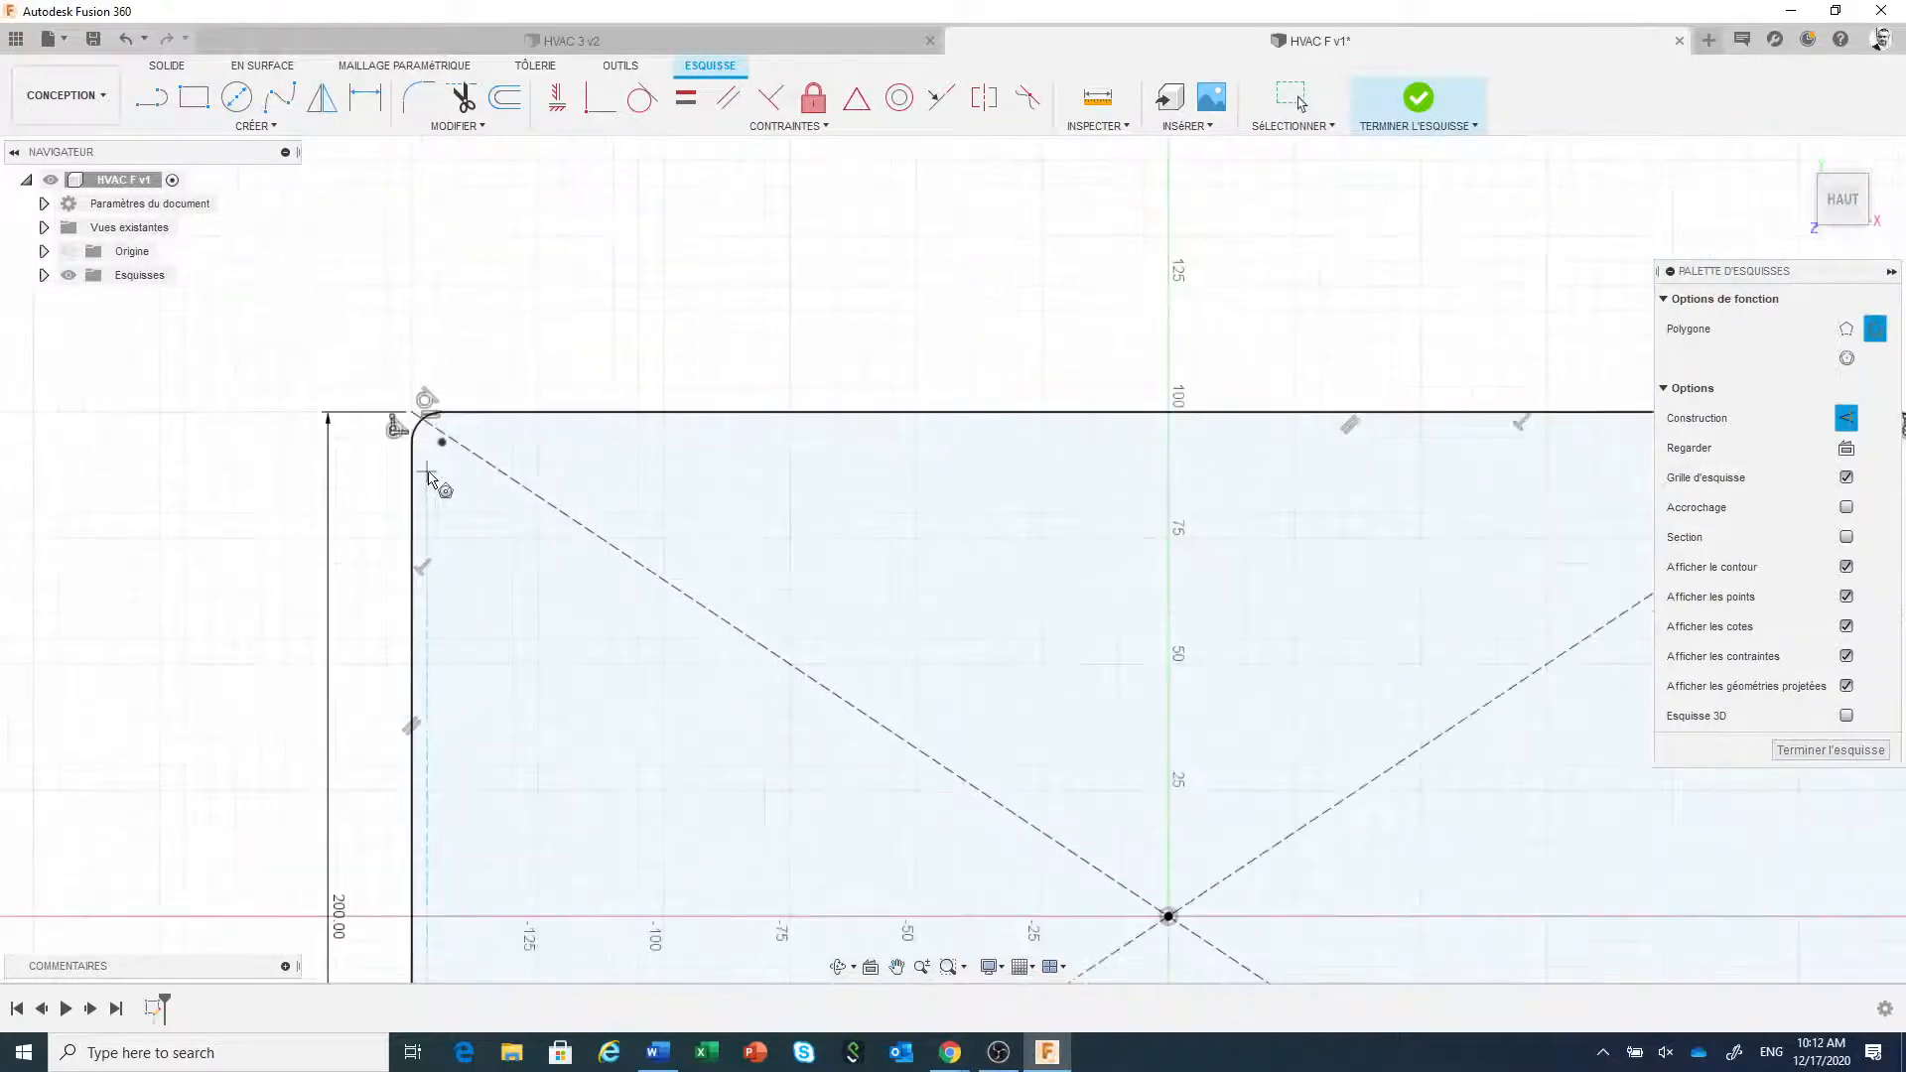
scroll(429, 479, up, 3)
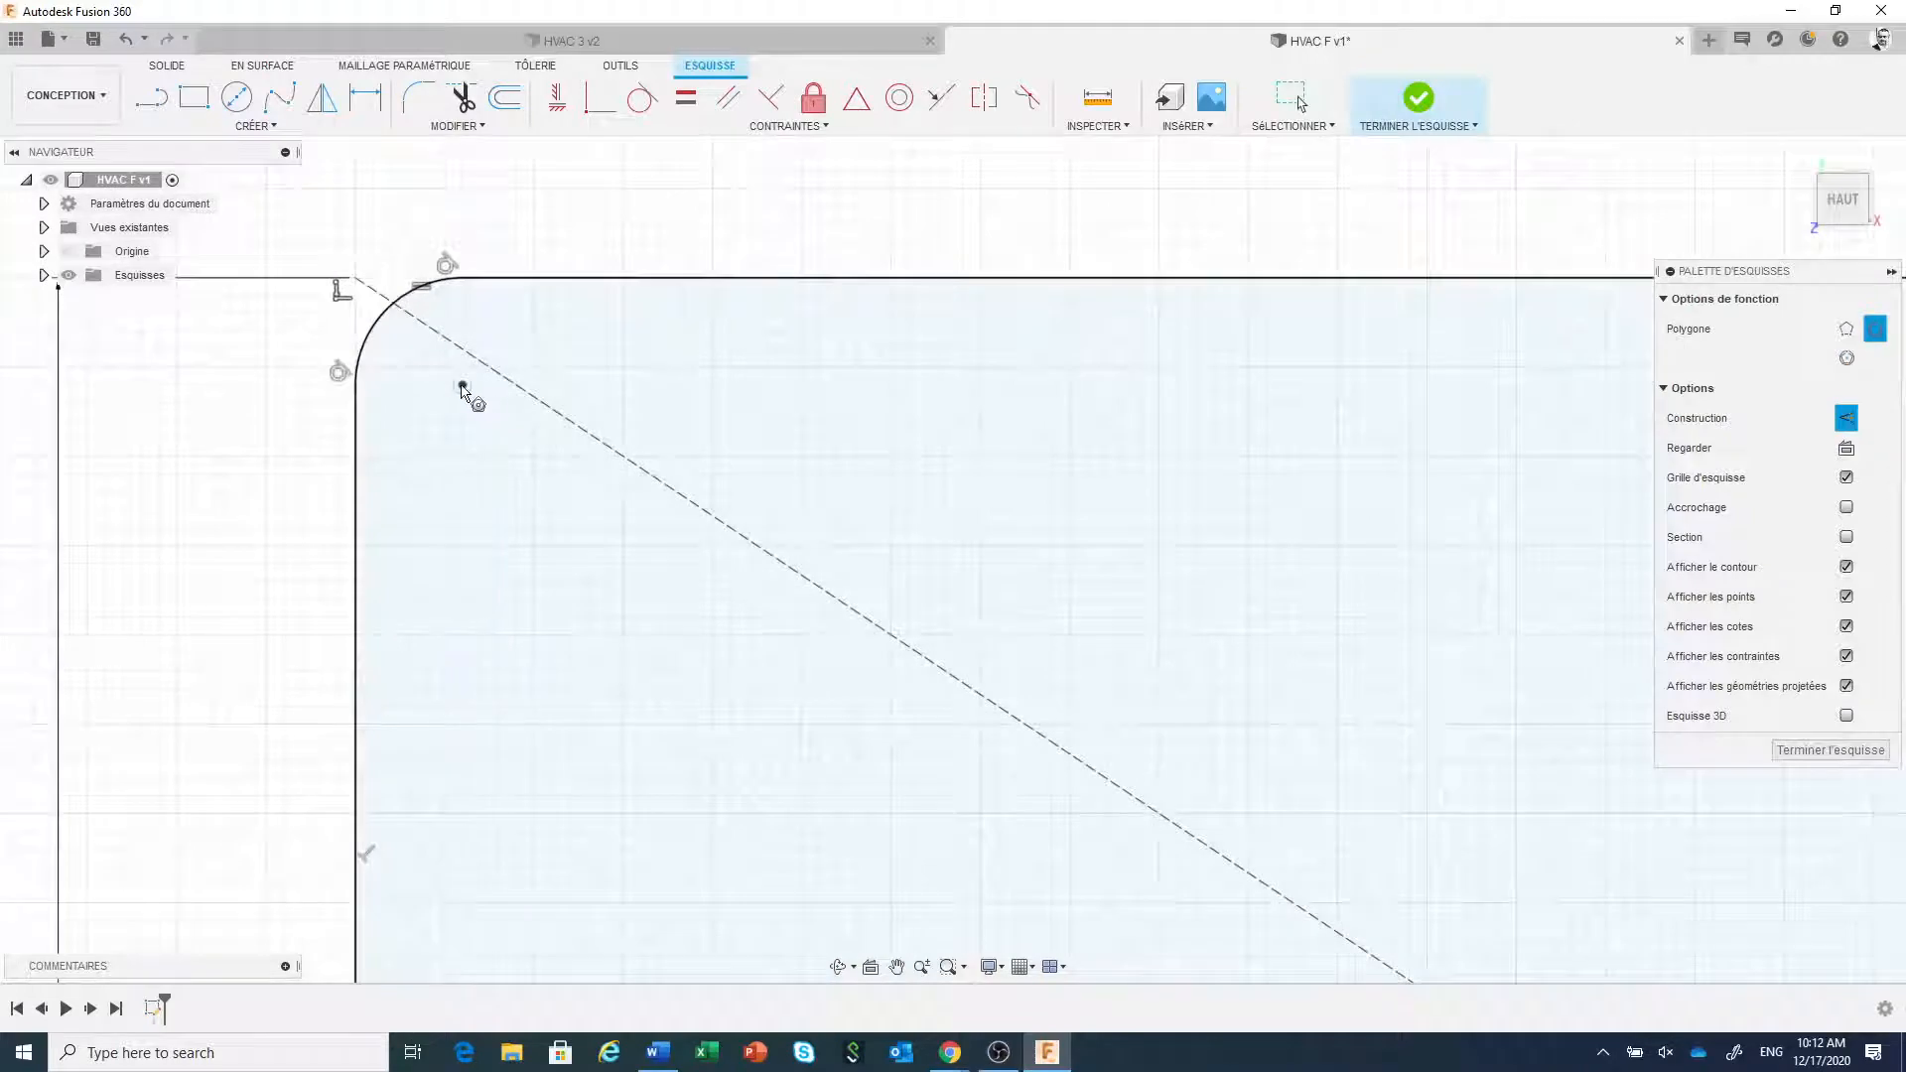
click(464, 386)
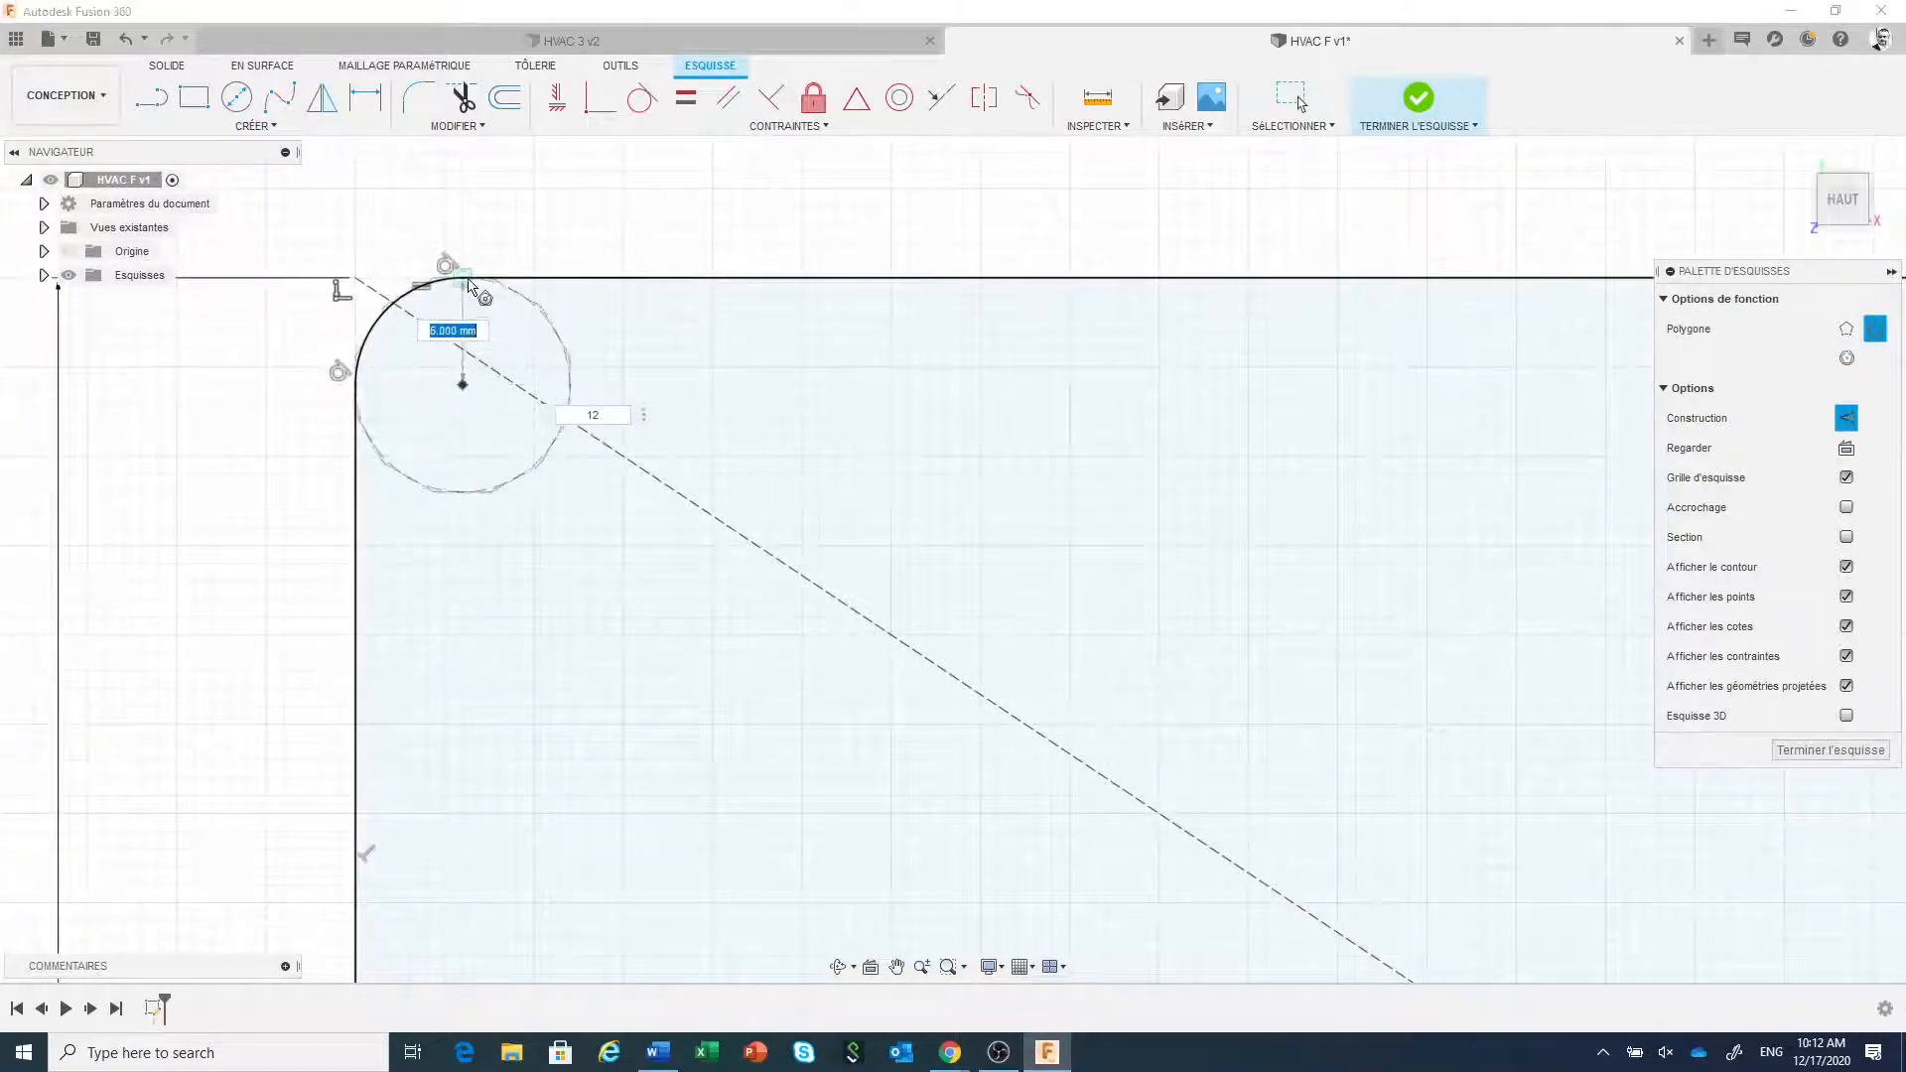
click(478, 298)
- Add a 12-sided construction polygon at the upper-right fillet's centre, sized to the fillet's end on the top edge
scroll(477, 607, down, 2)
scroll(479, 607, down, 6)
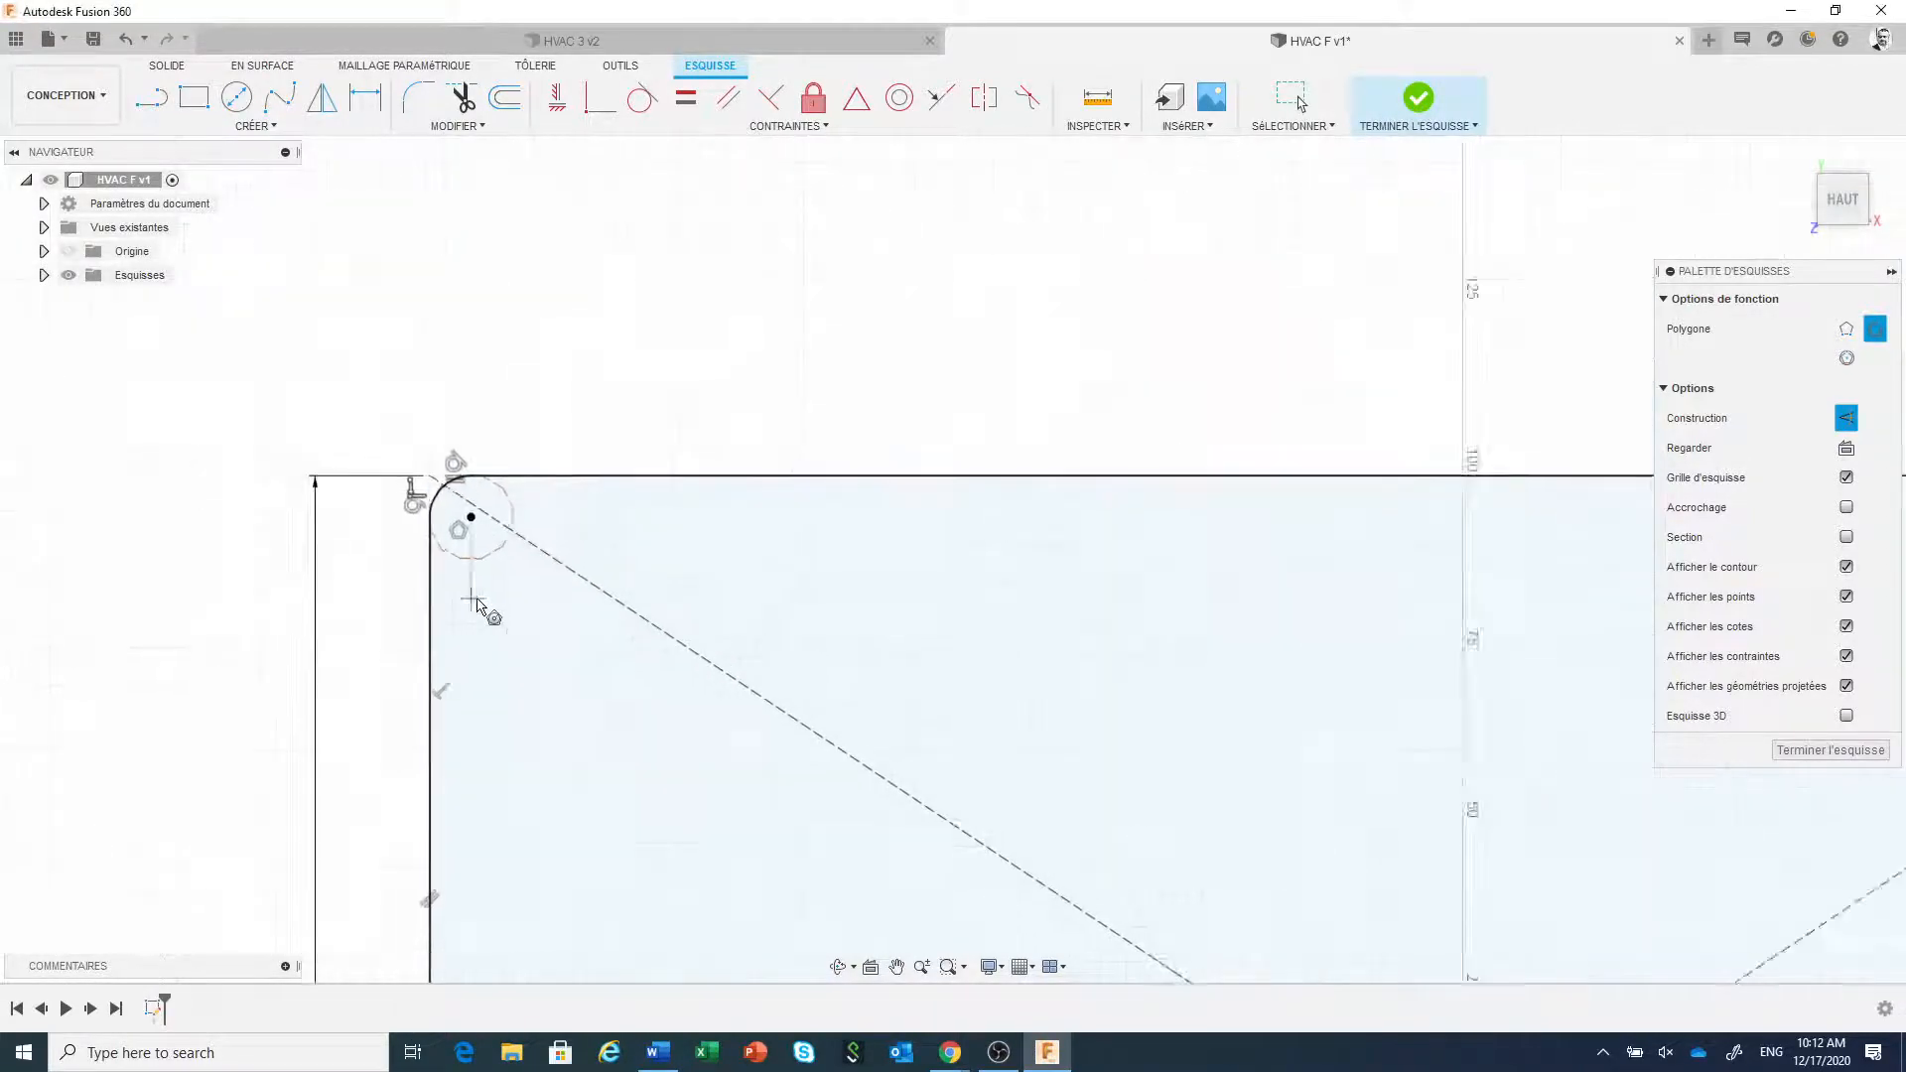
middle_drag(1224, 629, 976, 604)
scroll(1141, 545, up, 7)
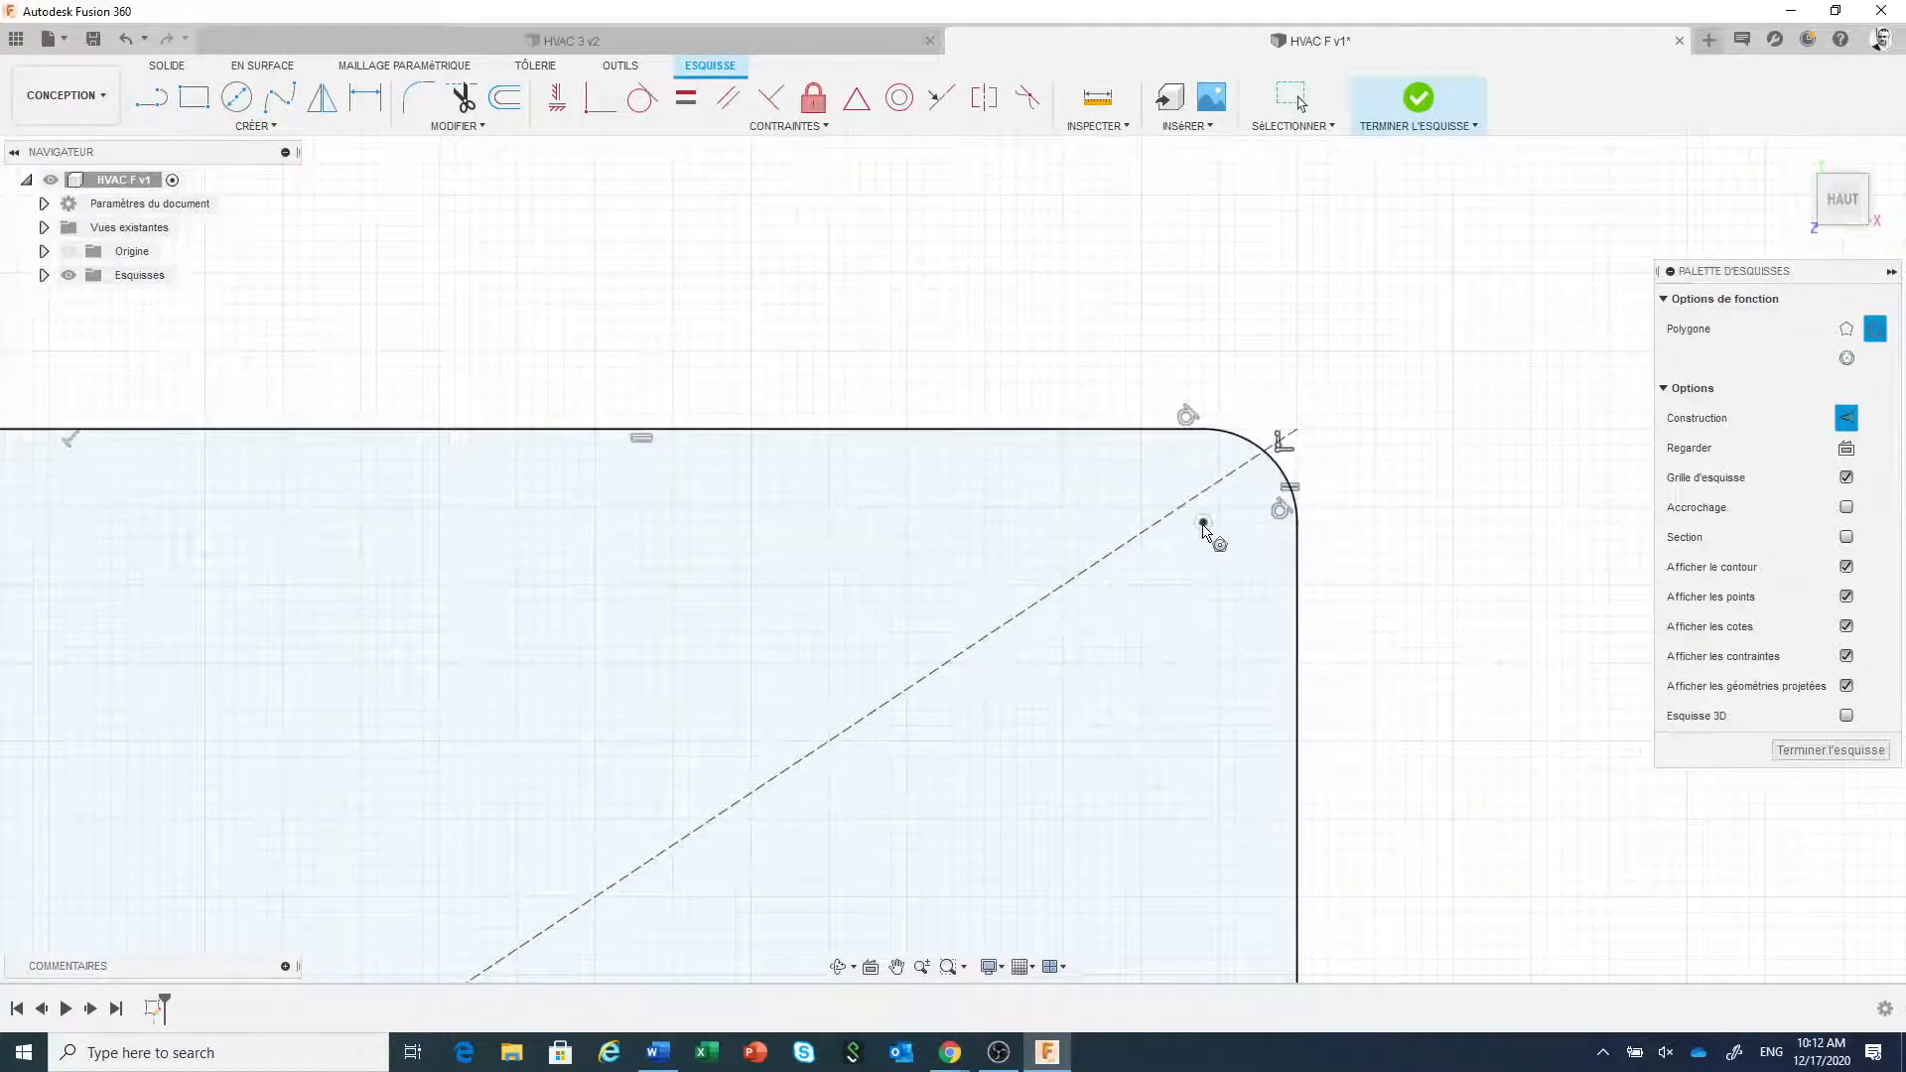
click(1203, 523)
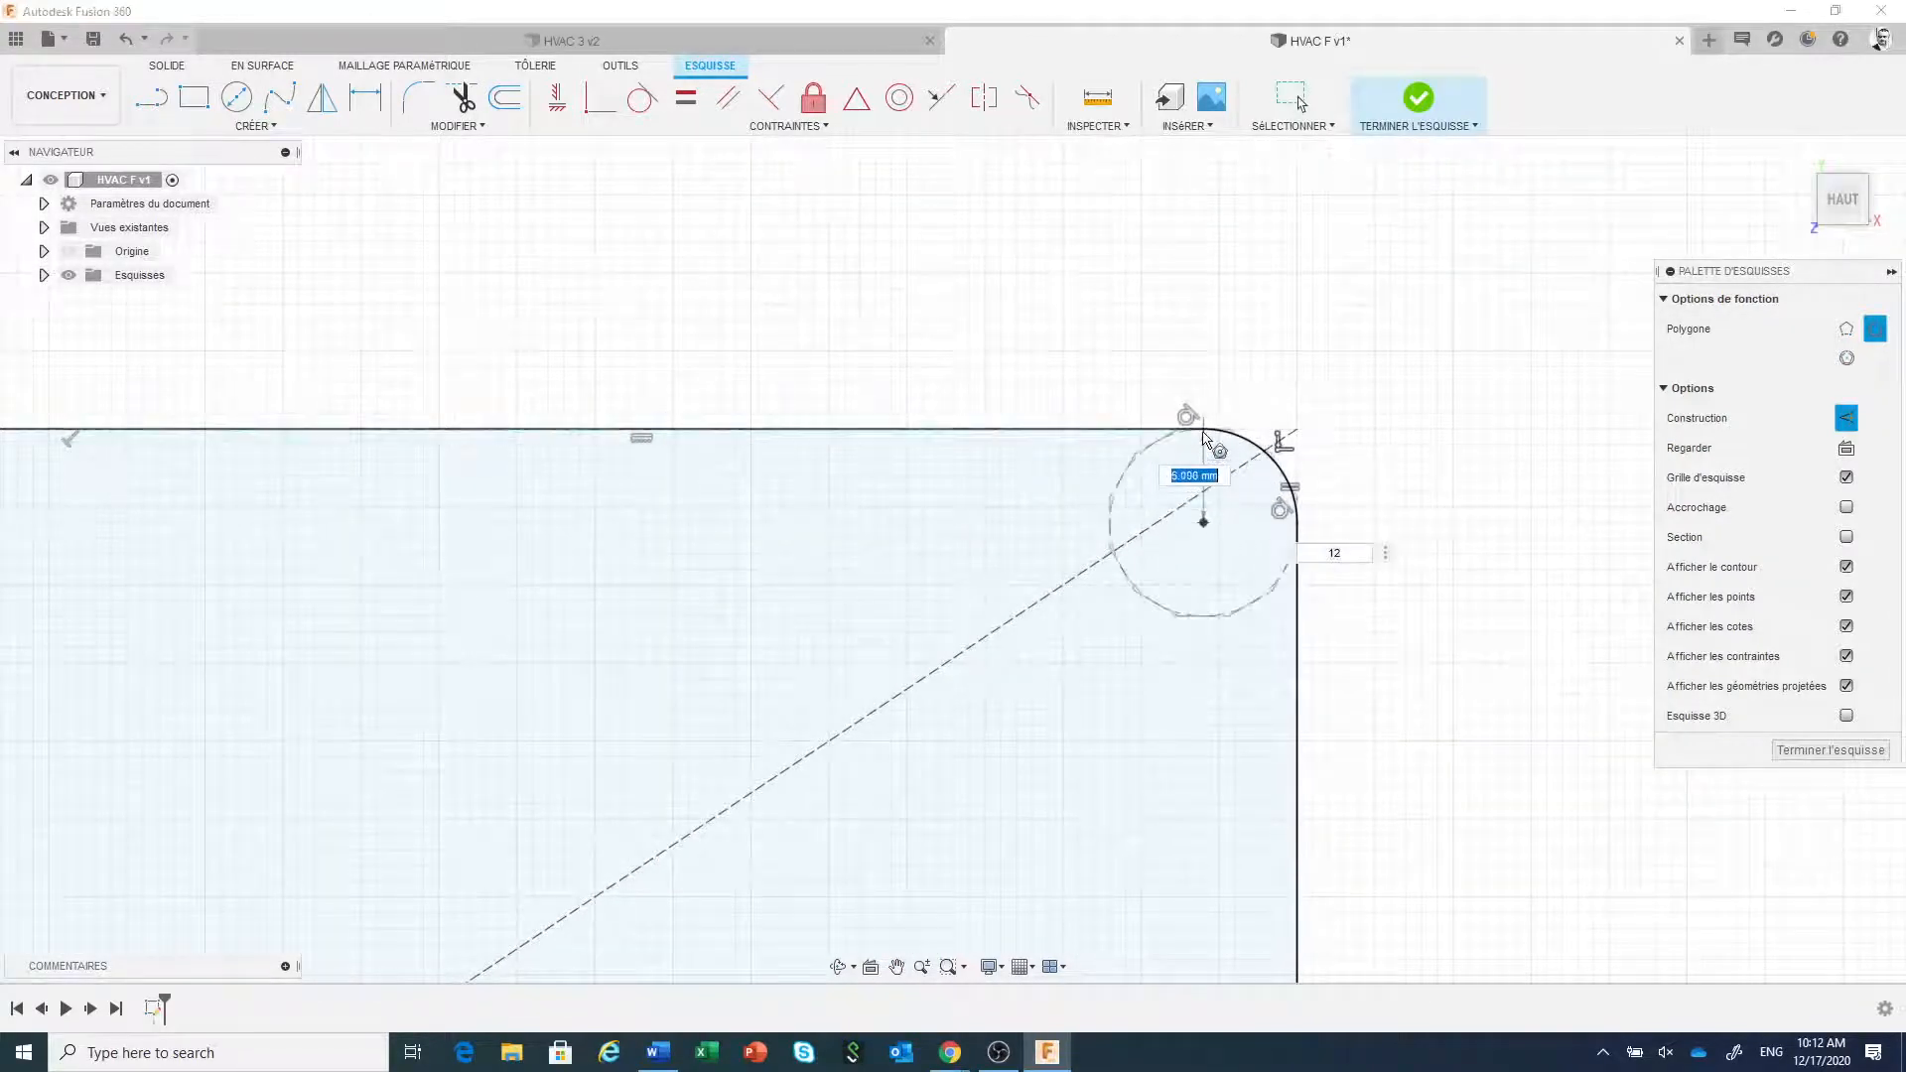
click(1204, 444)
- Add a 12-sided construction polygon at the lower-right fillet's centre, sized to the fillet's end on the bottom edge, and finish the Polygon command
scroll(1156, 641, down, 5)
scroll(1155, 640, down, 2)
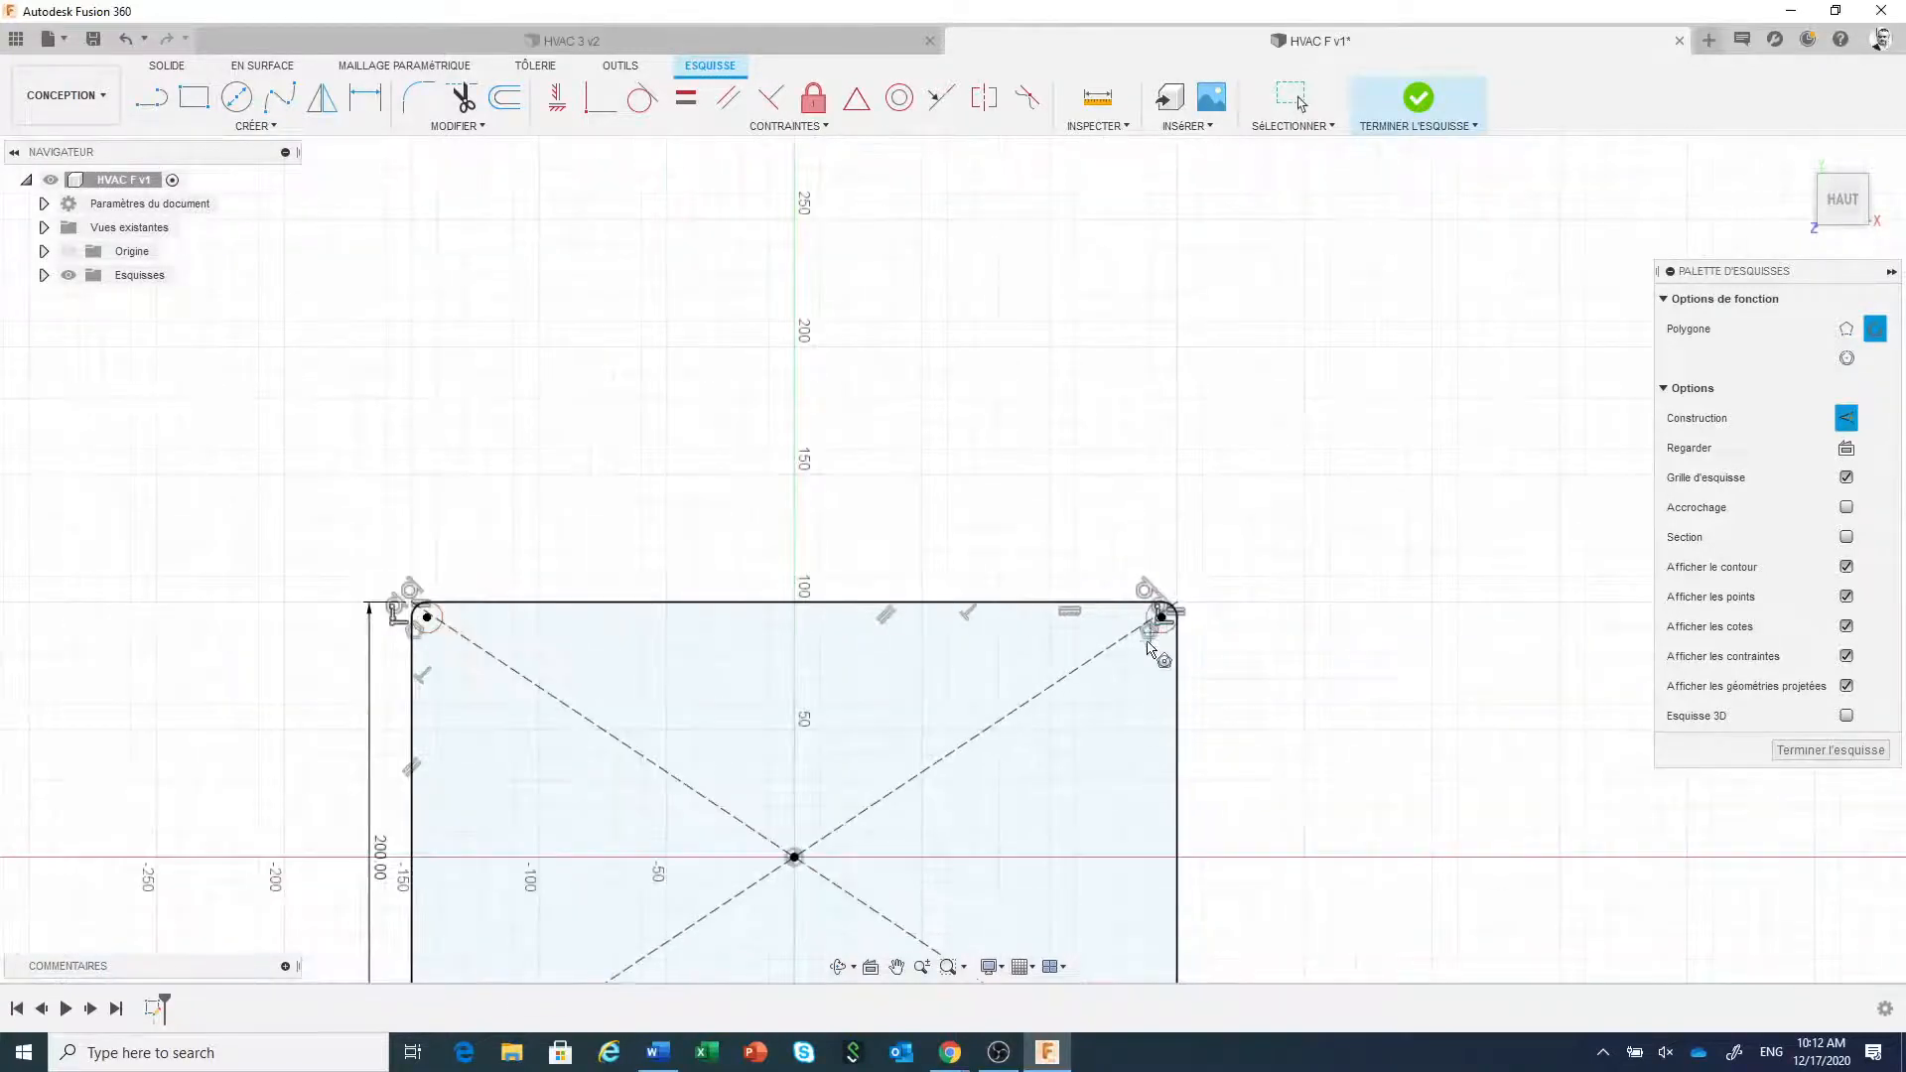
middle_drag(1155, 640, 1227, 249)
scroll(1232, 728, up, 5)
scroll(1232, 728, up, 3)
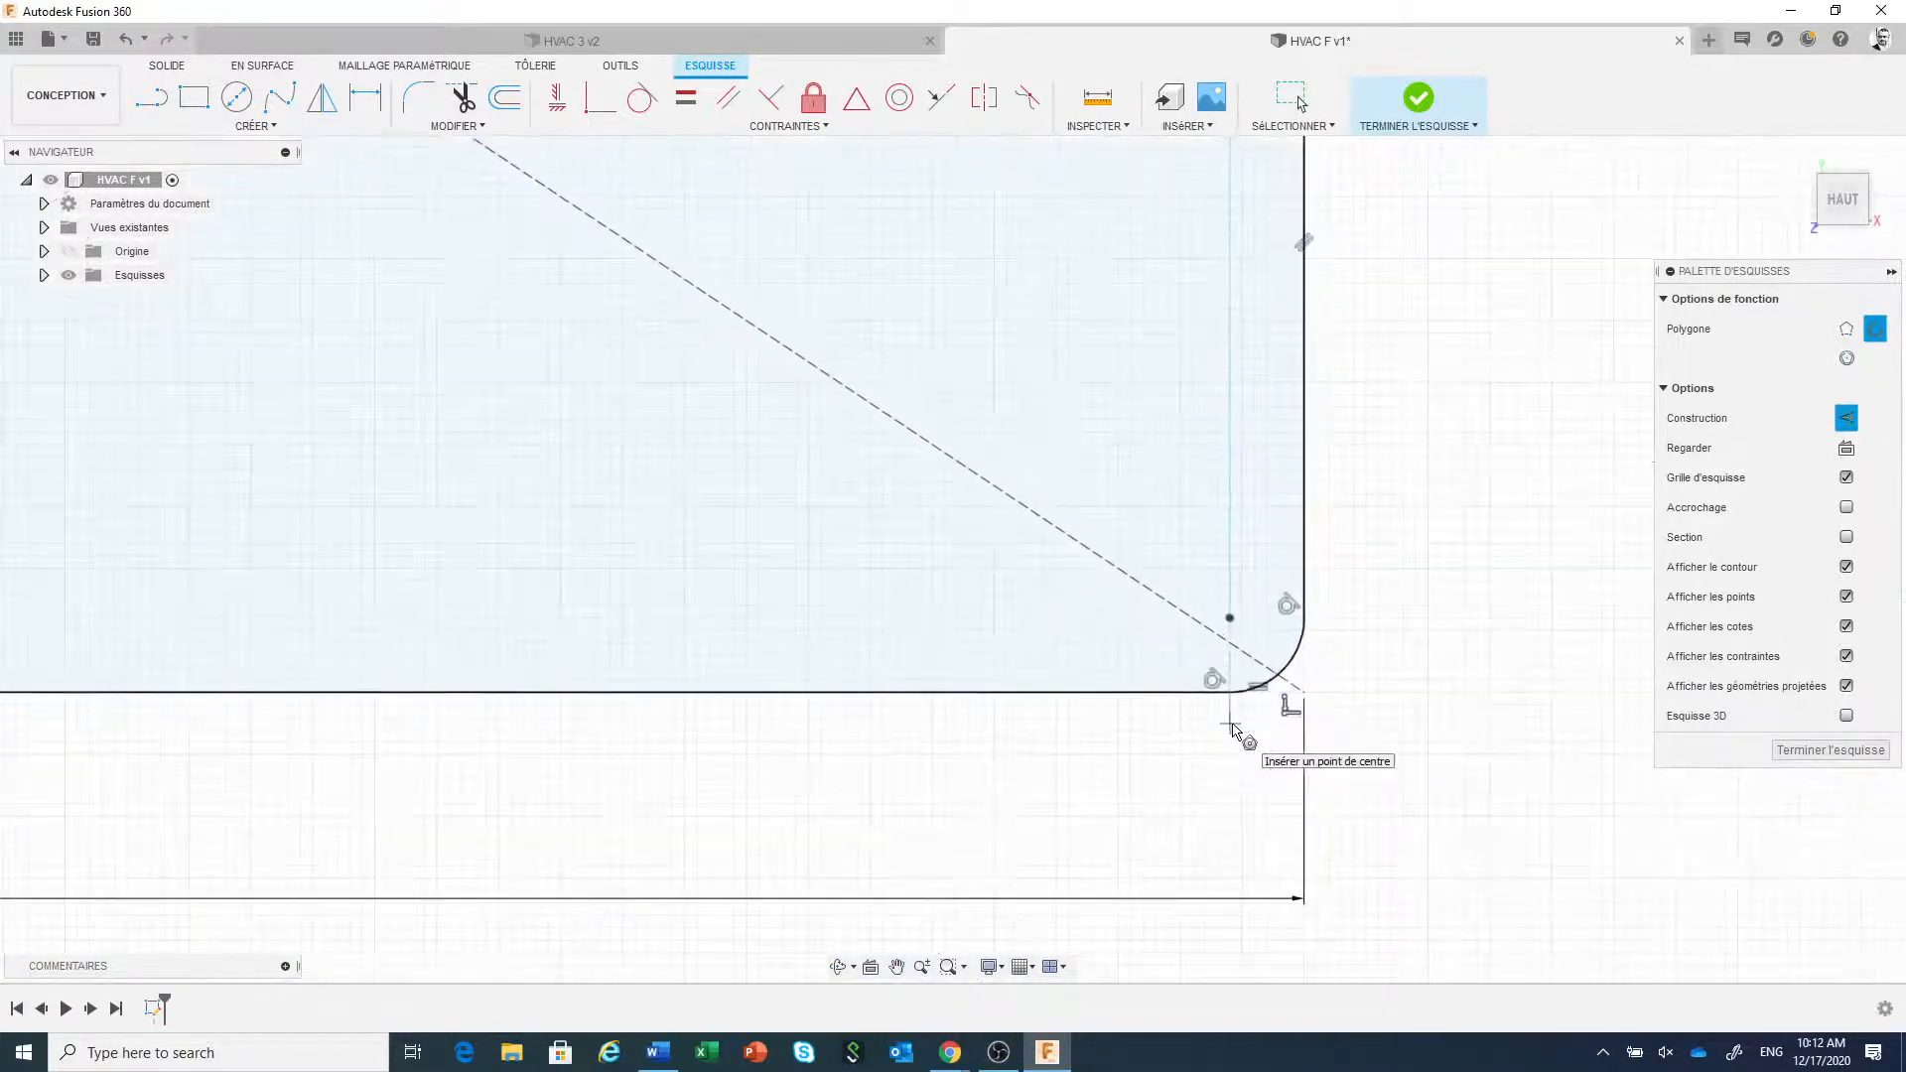
click(1229, 617)
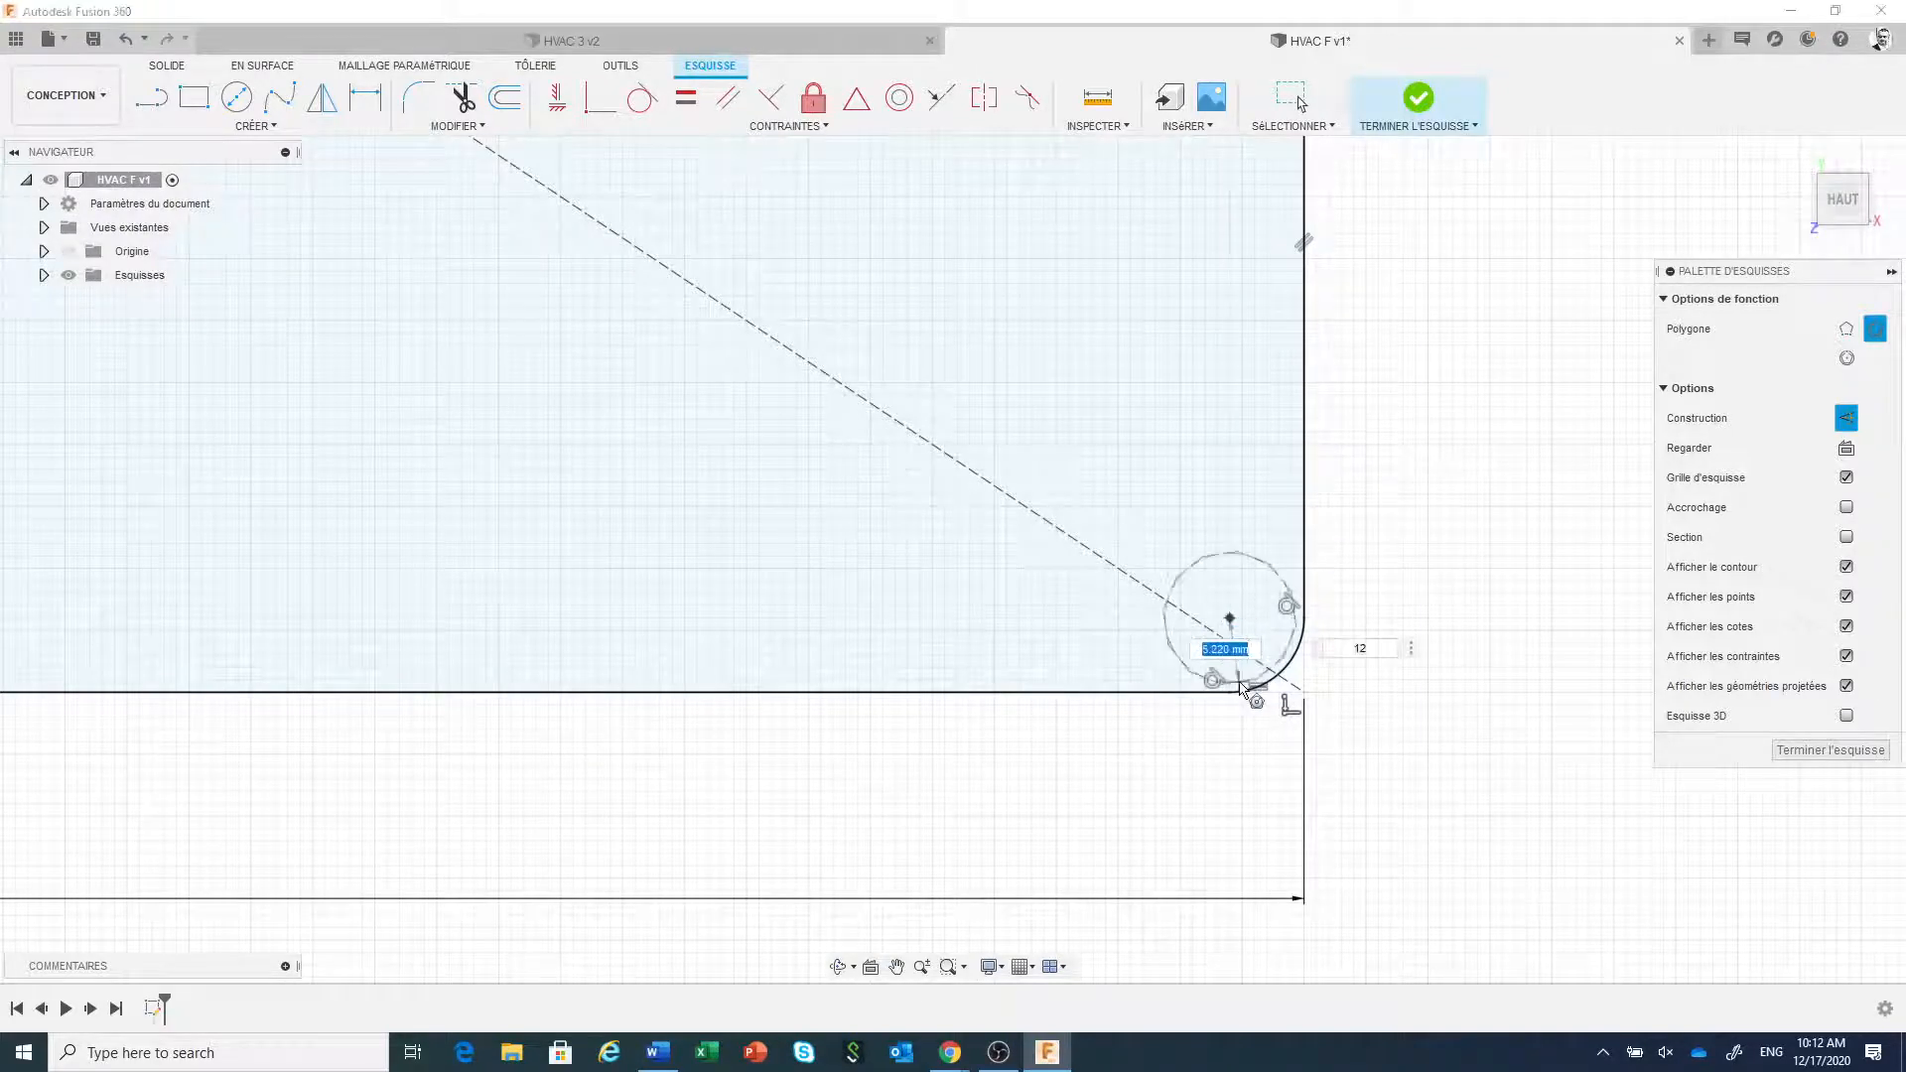
click(1237, 695)
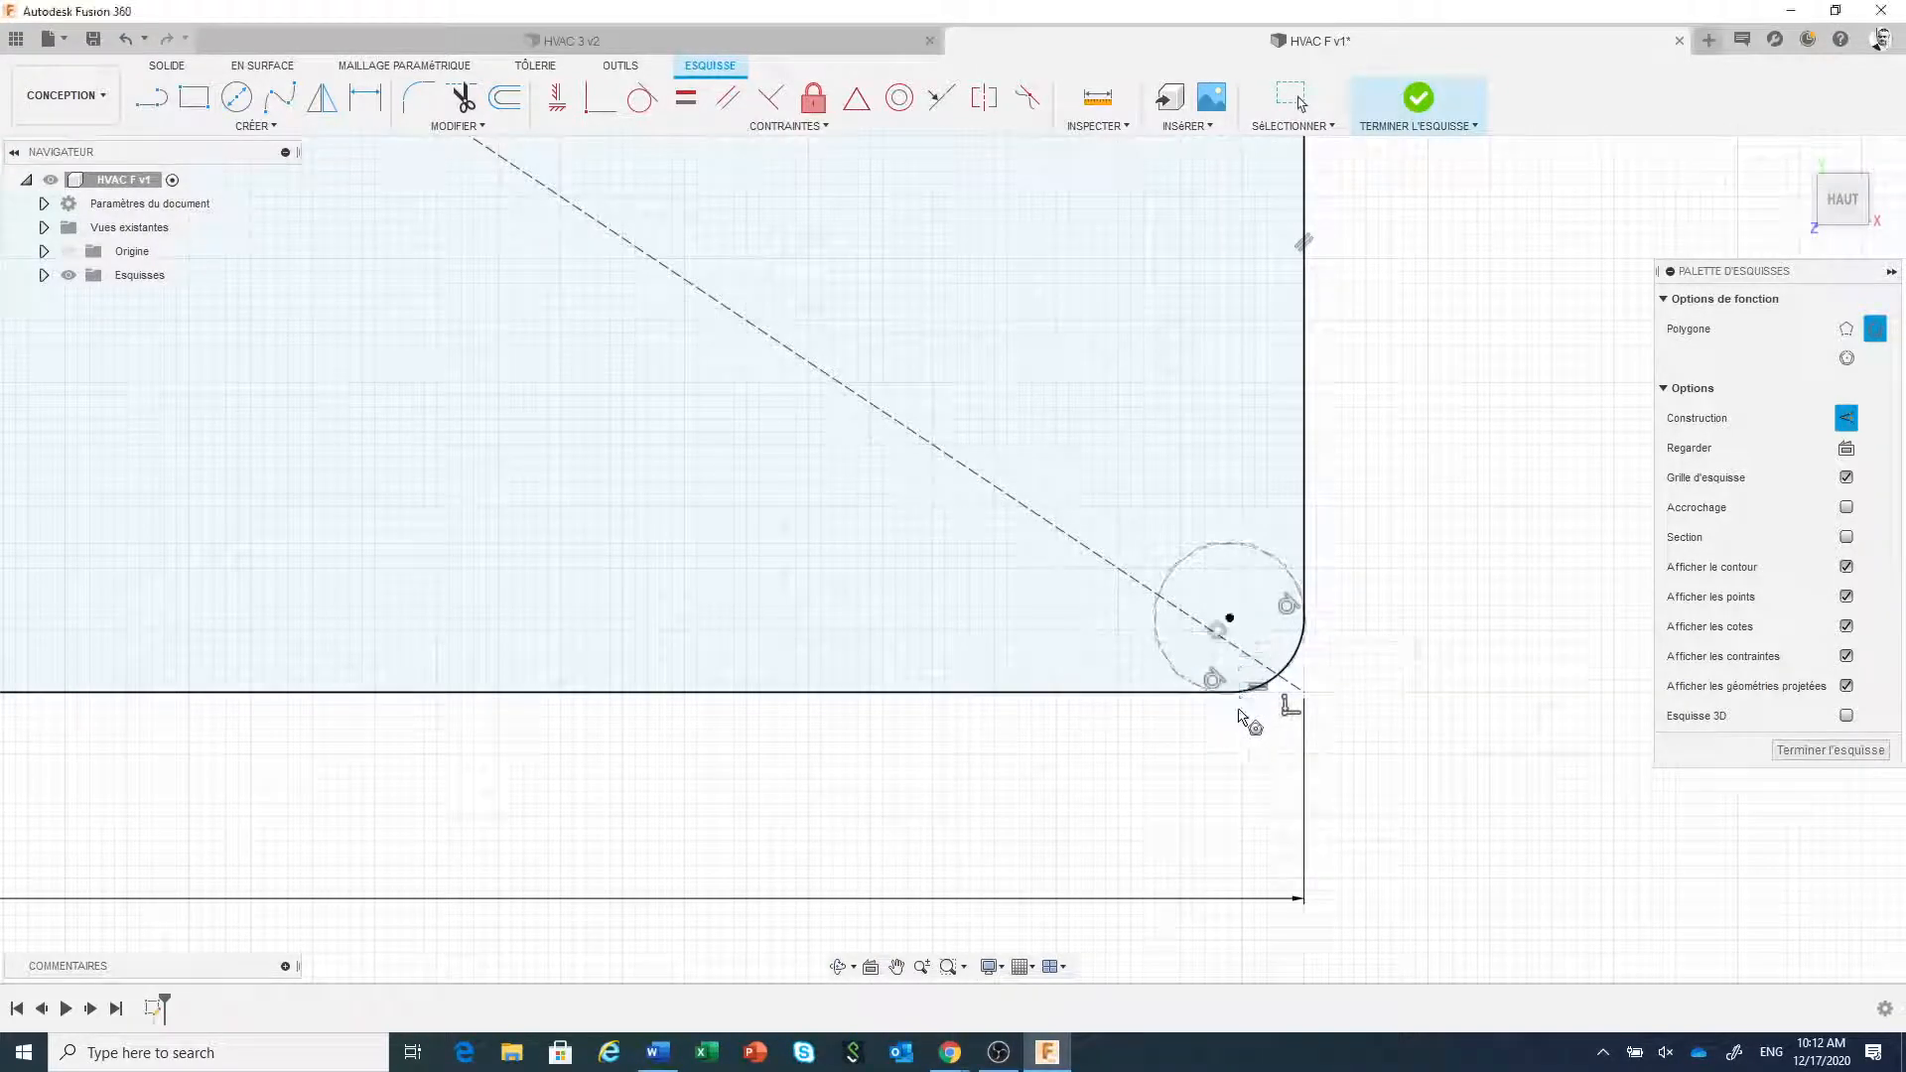
right_click(1363, 737)
click(1411, 738)
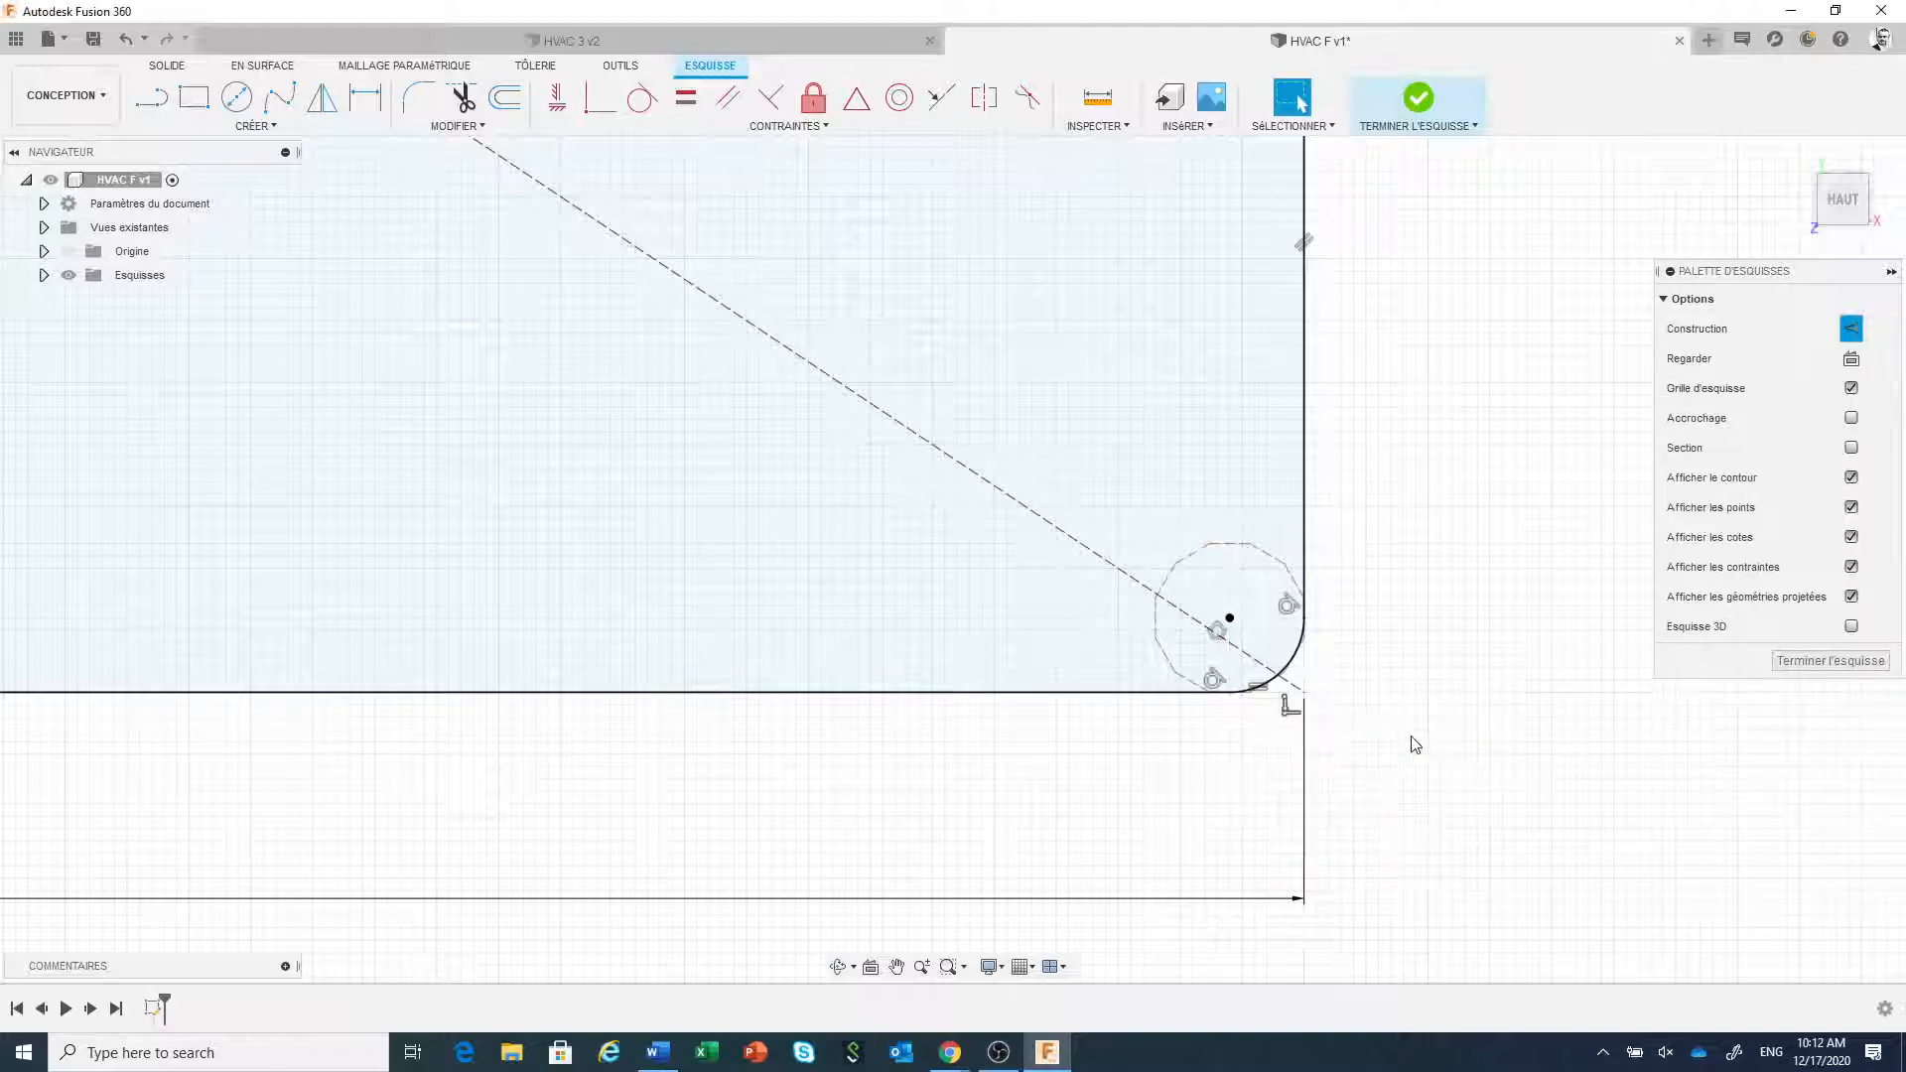
- Break the lower-right fillet arc at the two points where the construction polygon's sides touch it
scroll(1273, 697, up, 10)
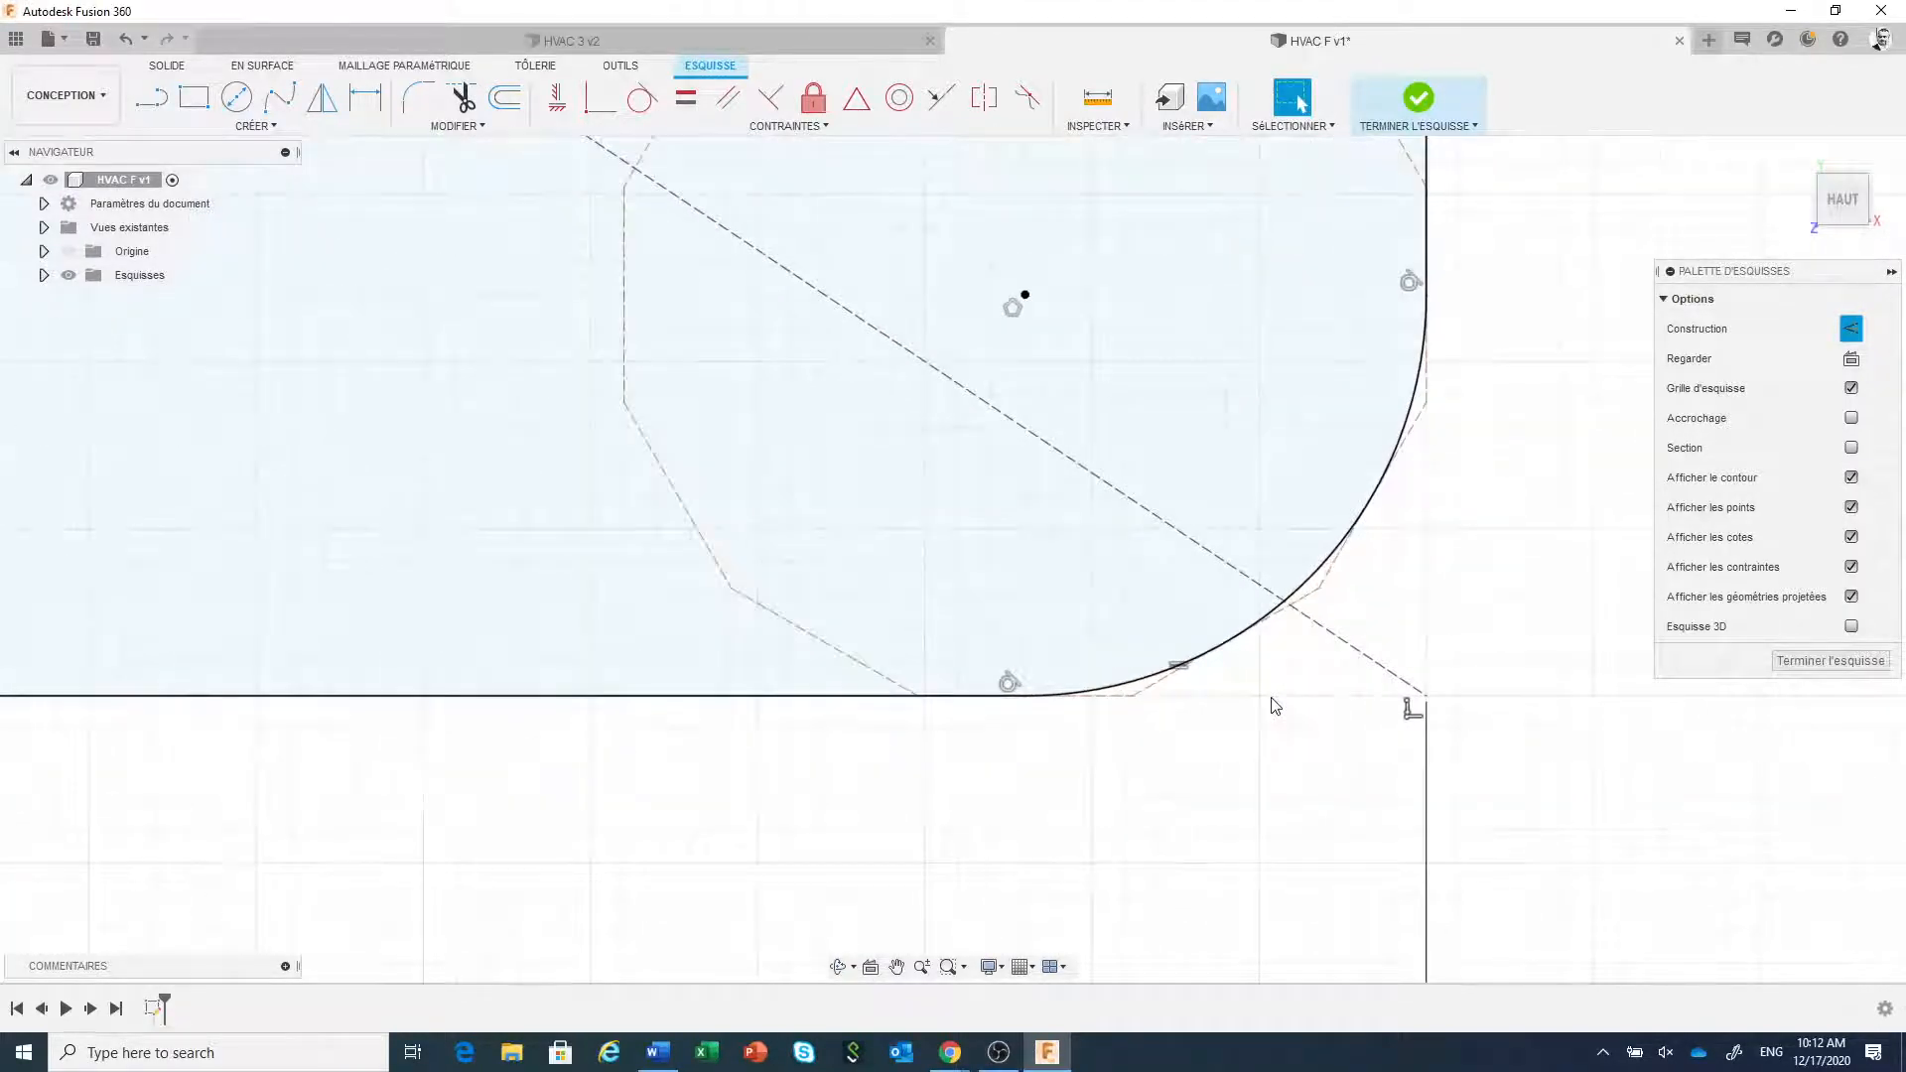
scroll(1275, 705, down, 2)
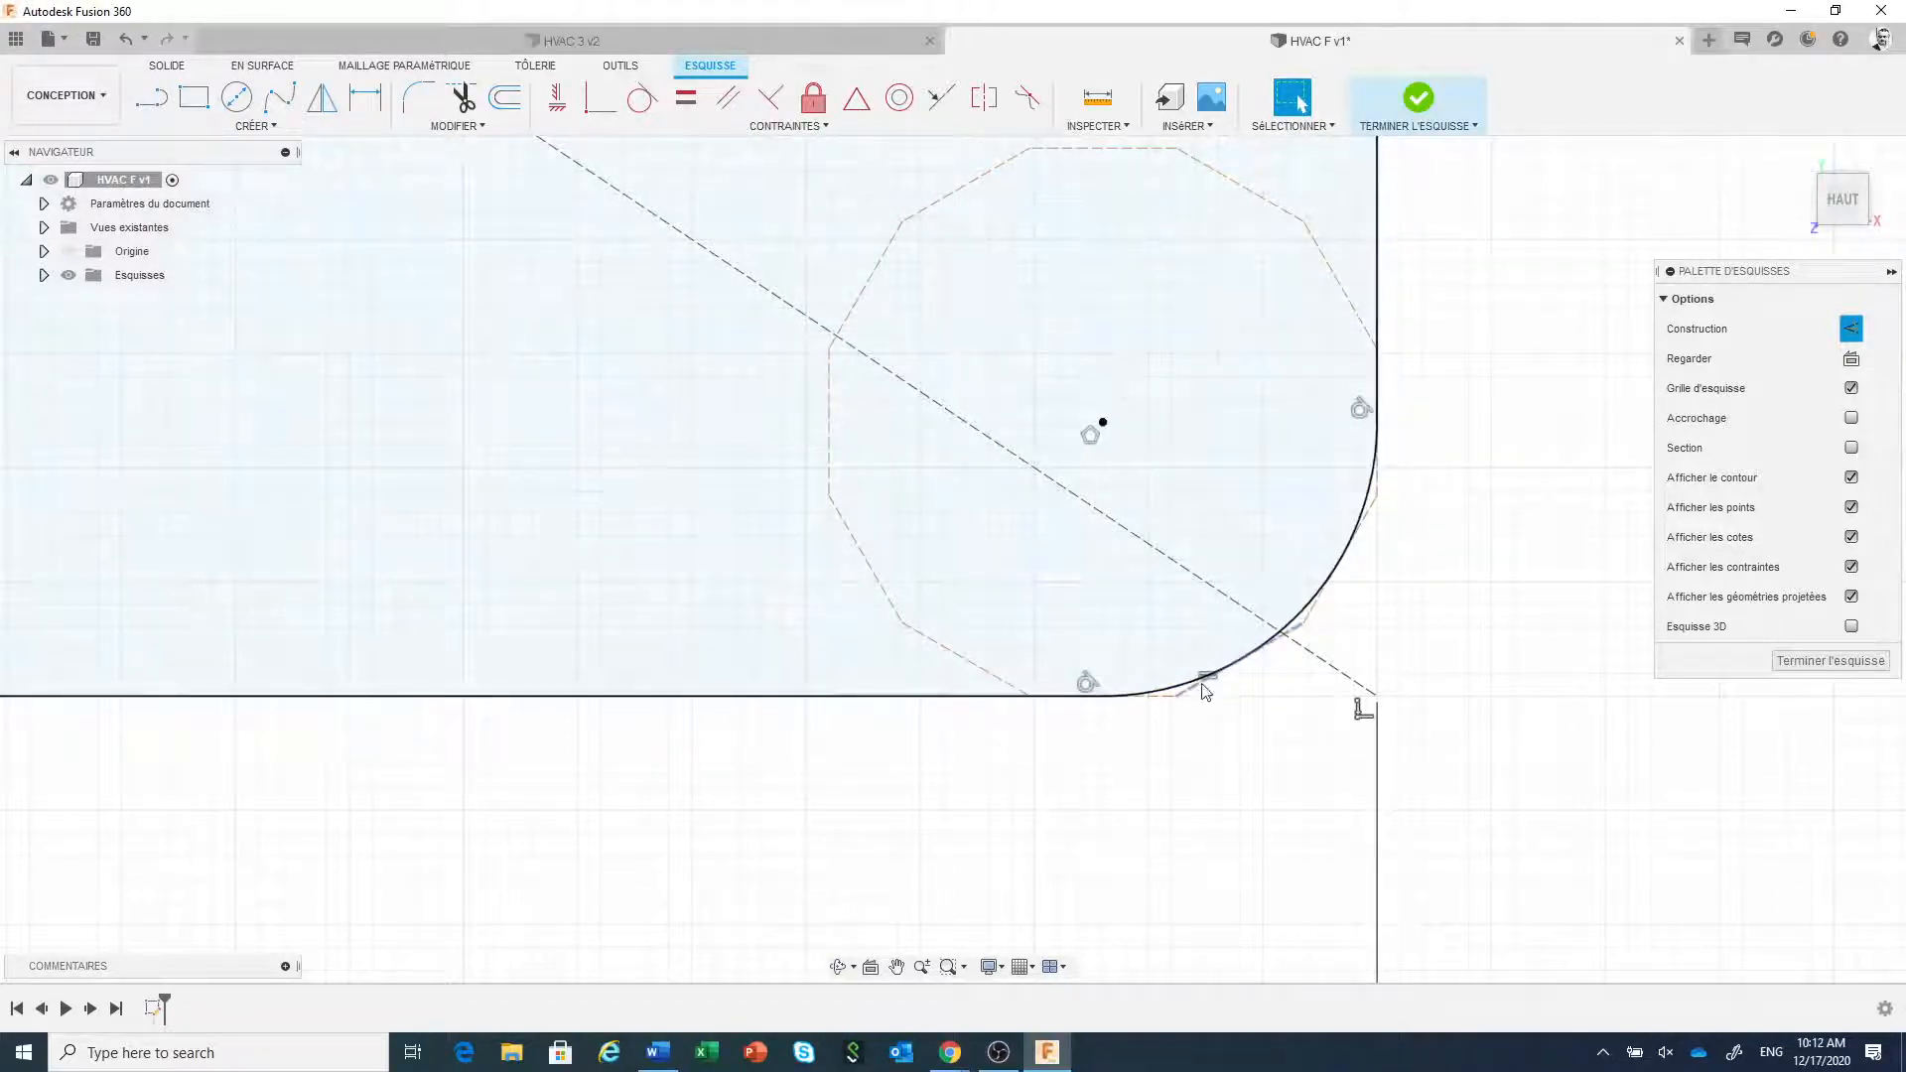
scroll(1344, 587, up, 3)
scroll(1344, 593, down, 2)
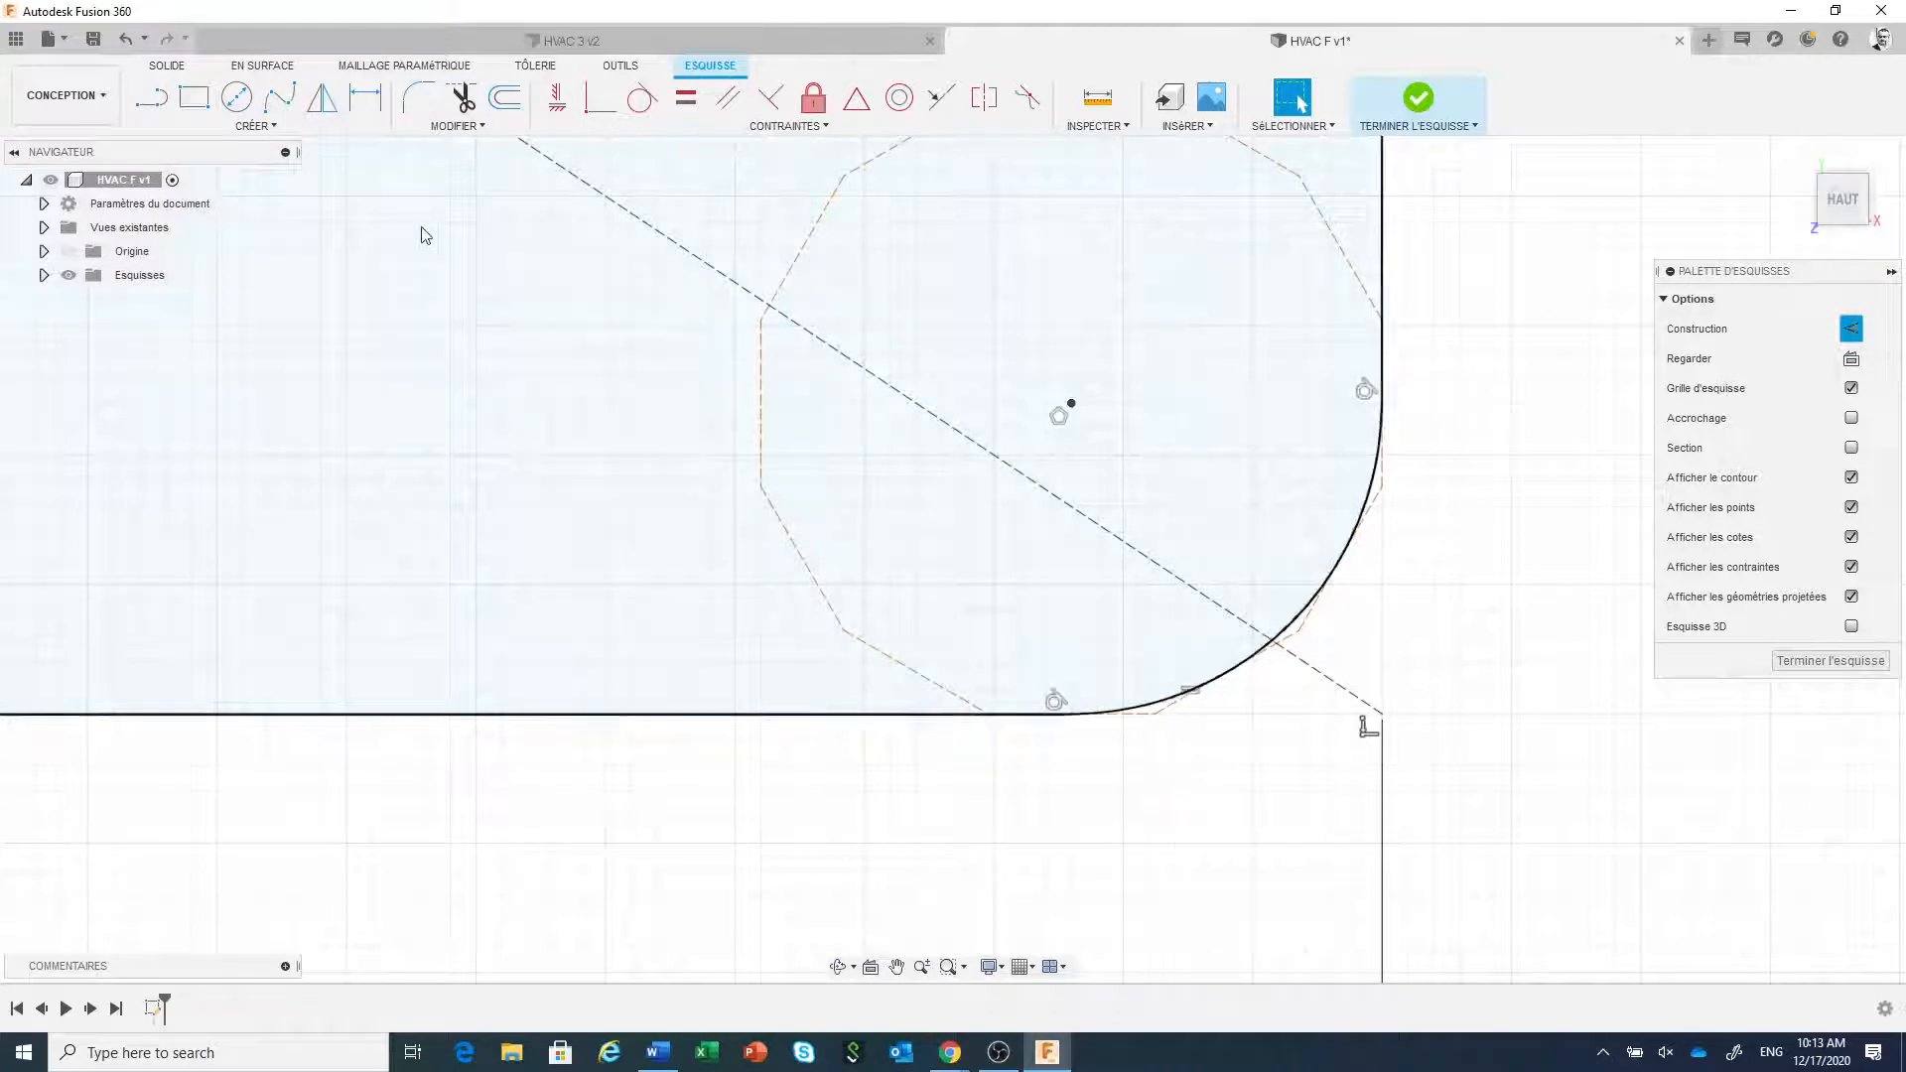
click(446, 126)
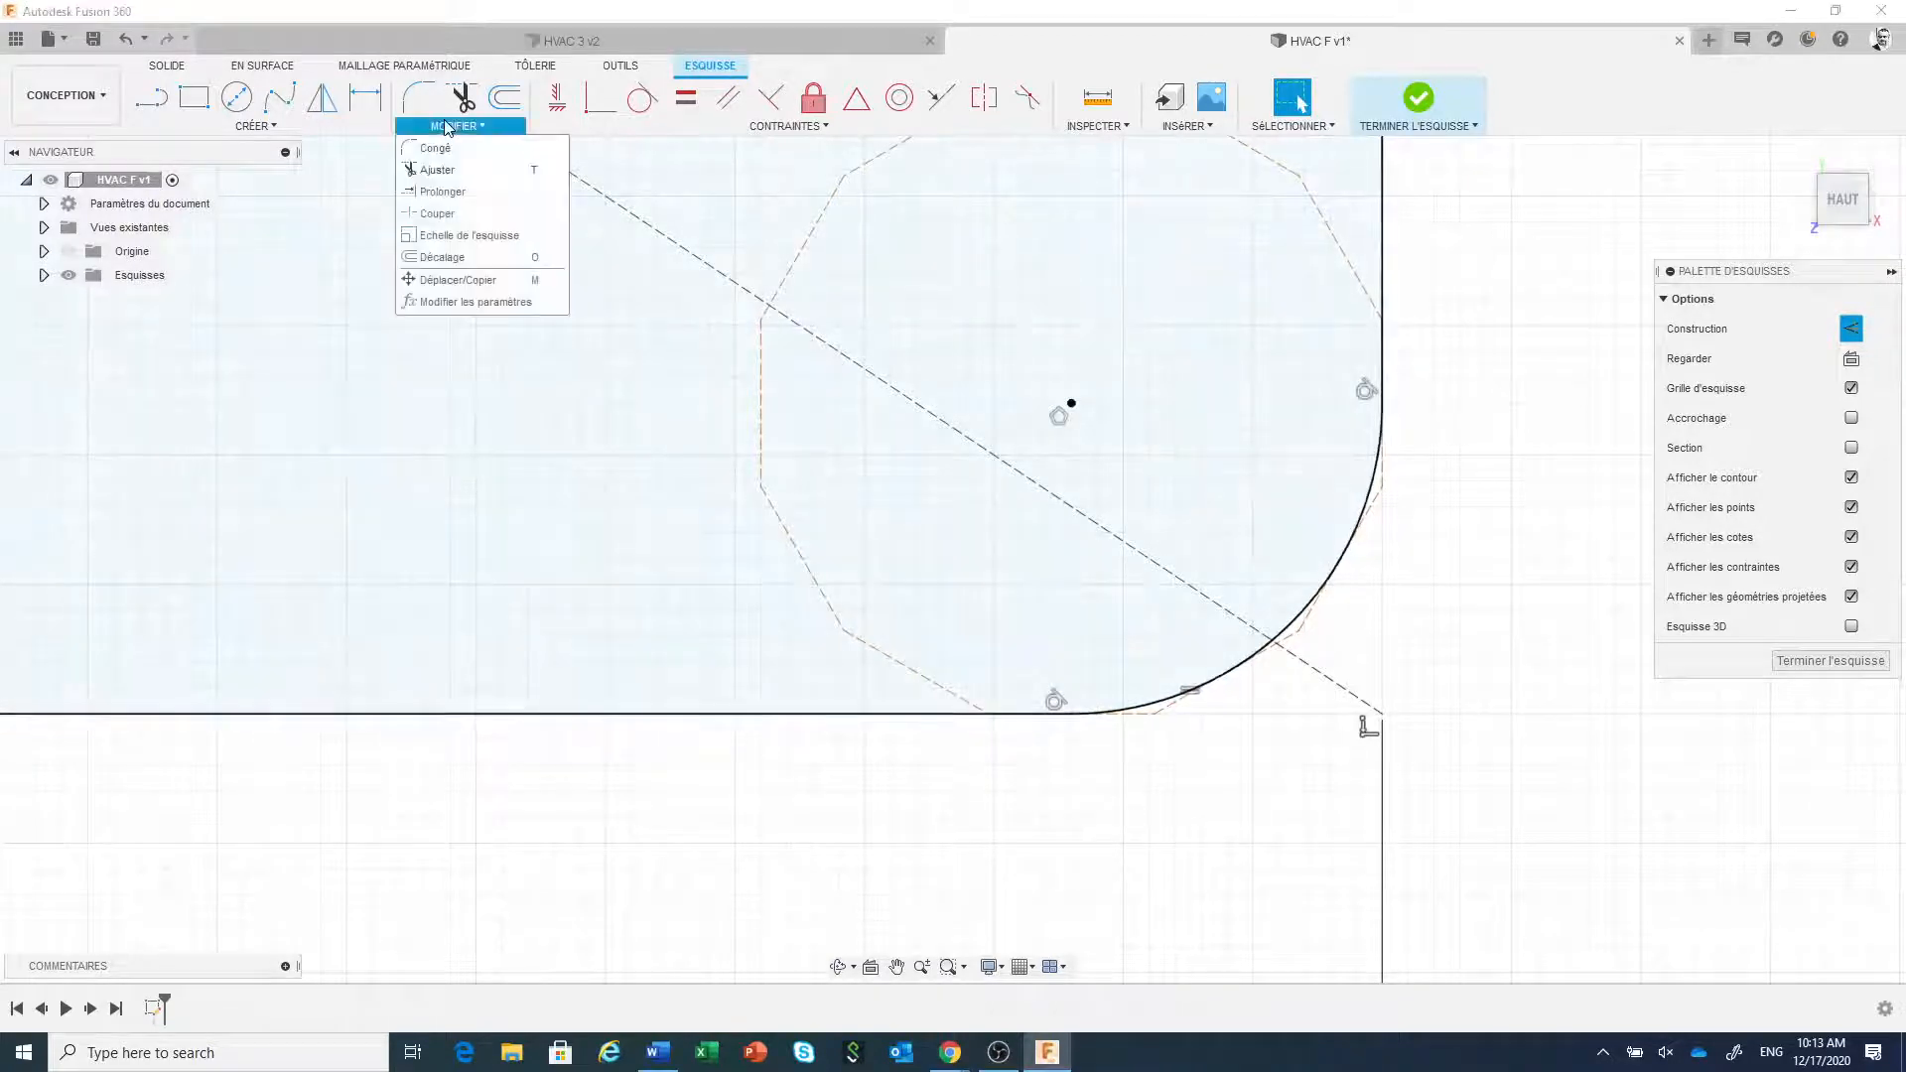
click(436, 214)
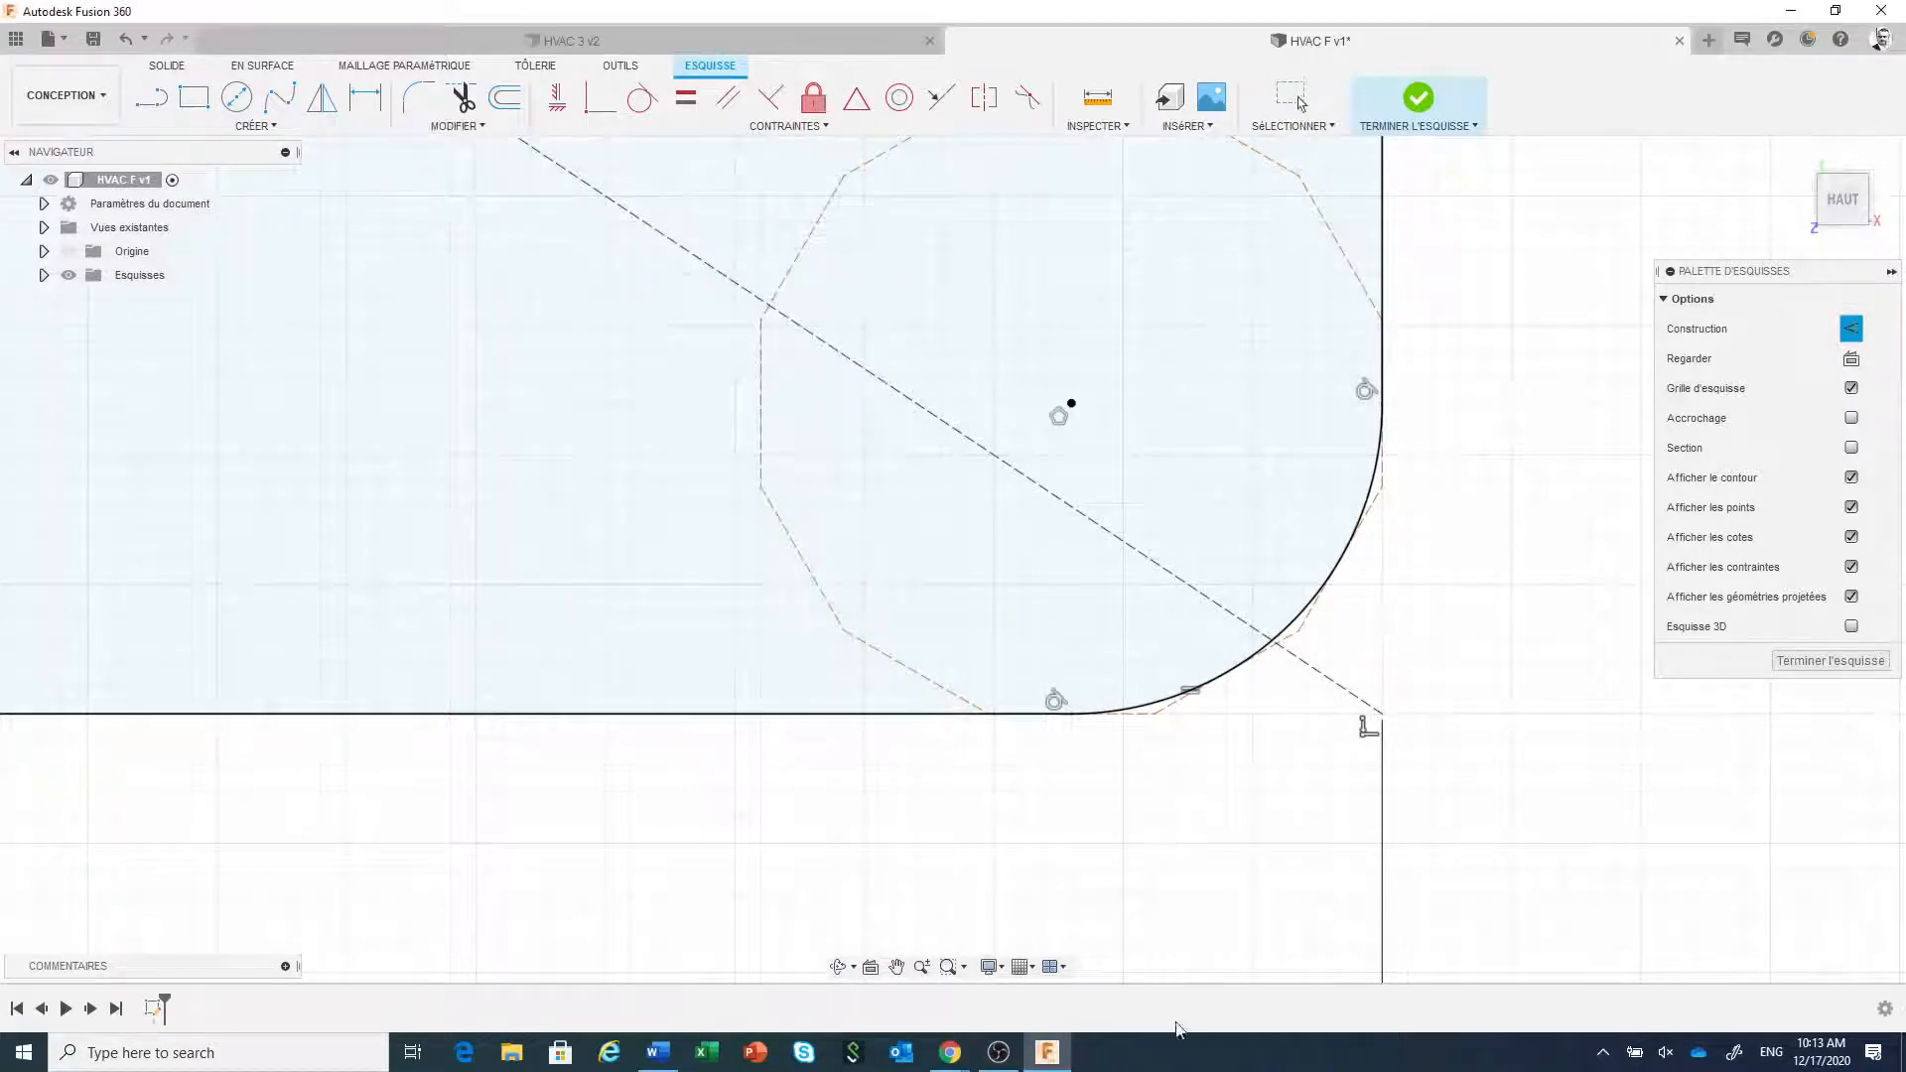
click(1158, 705)
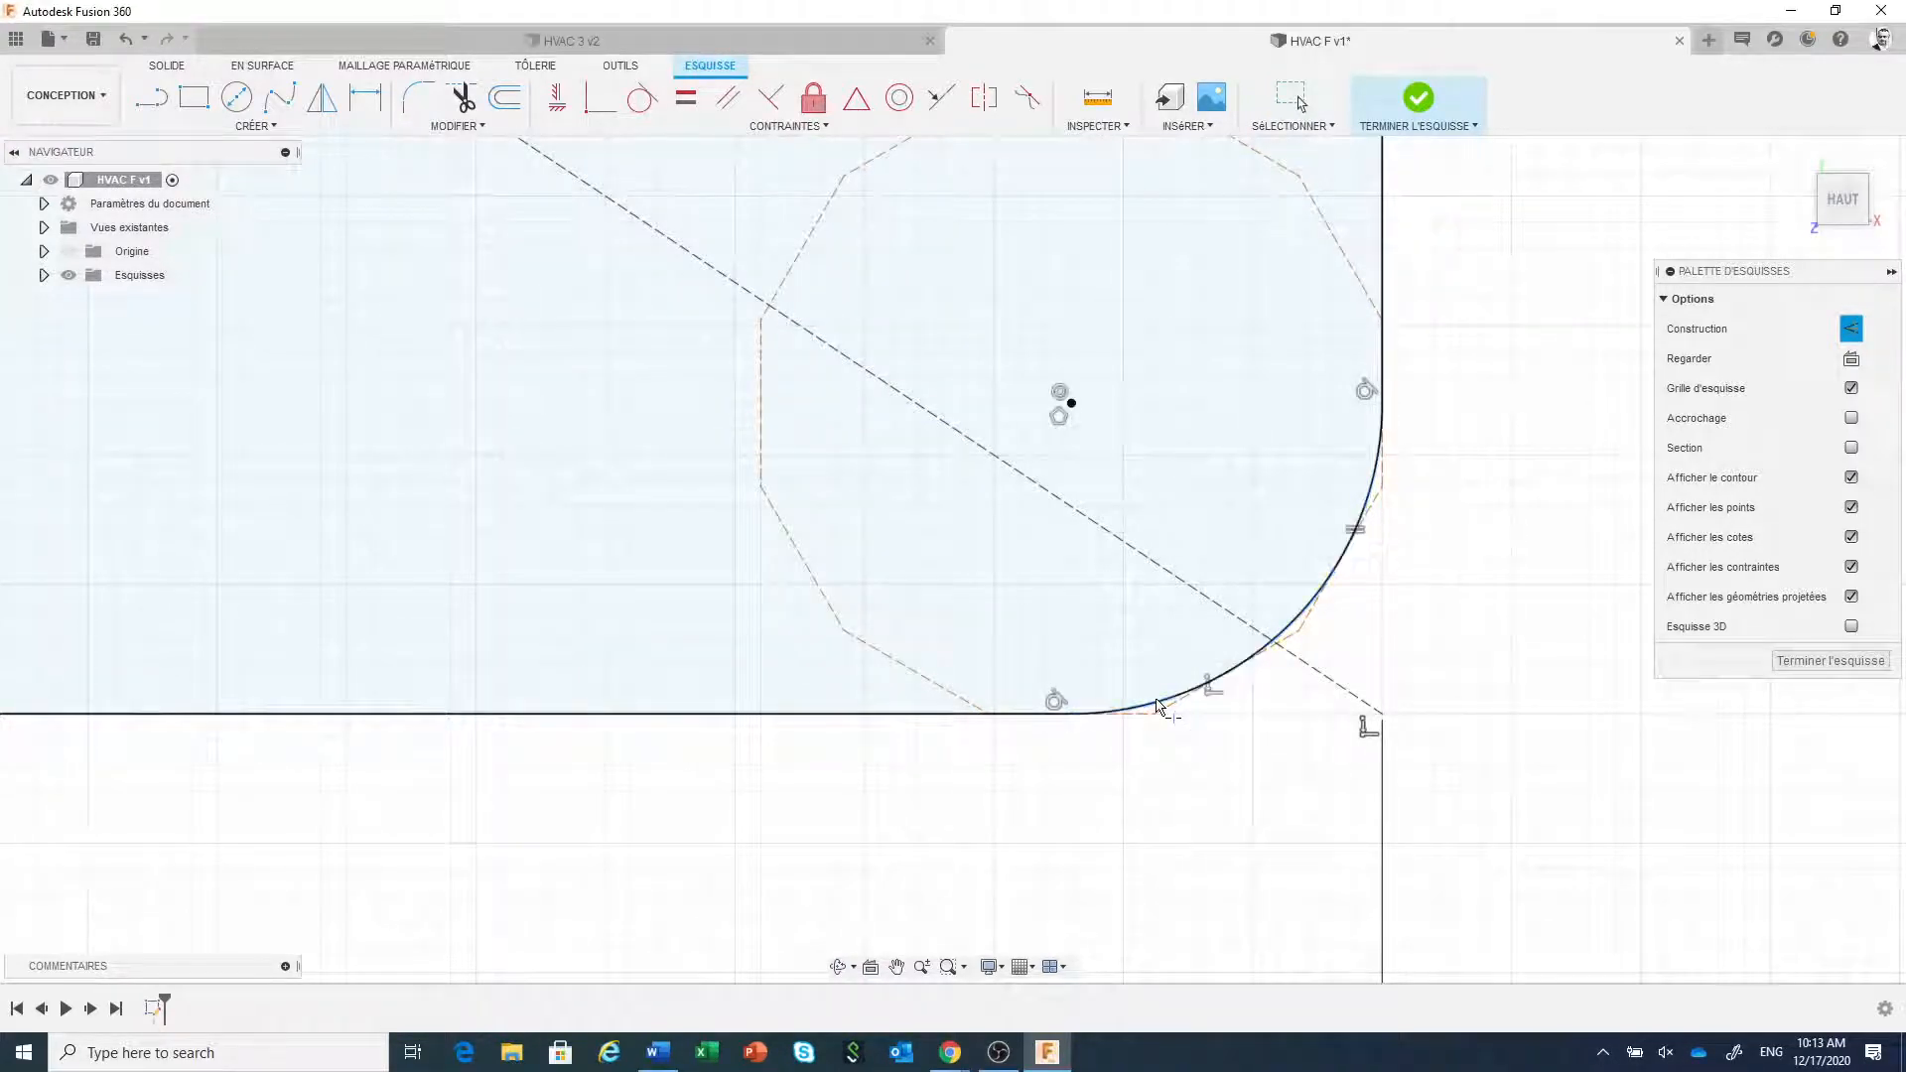
click(1373, 487)
scroll(1281, 848, down, 3)
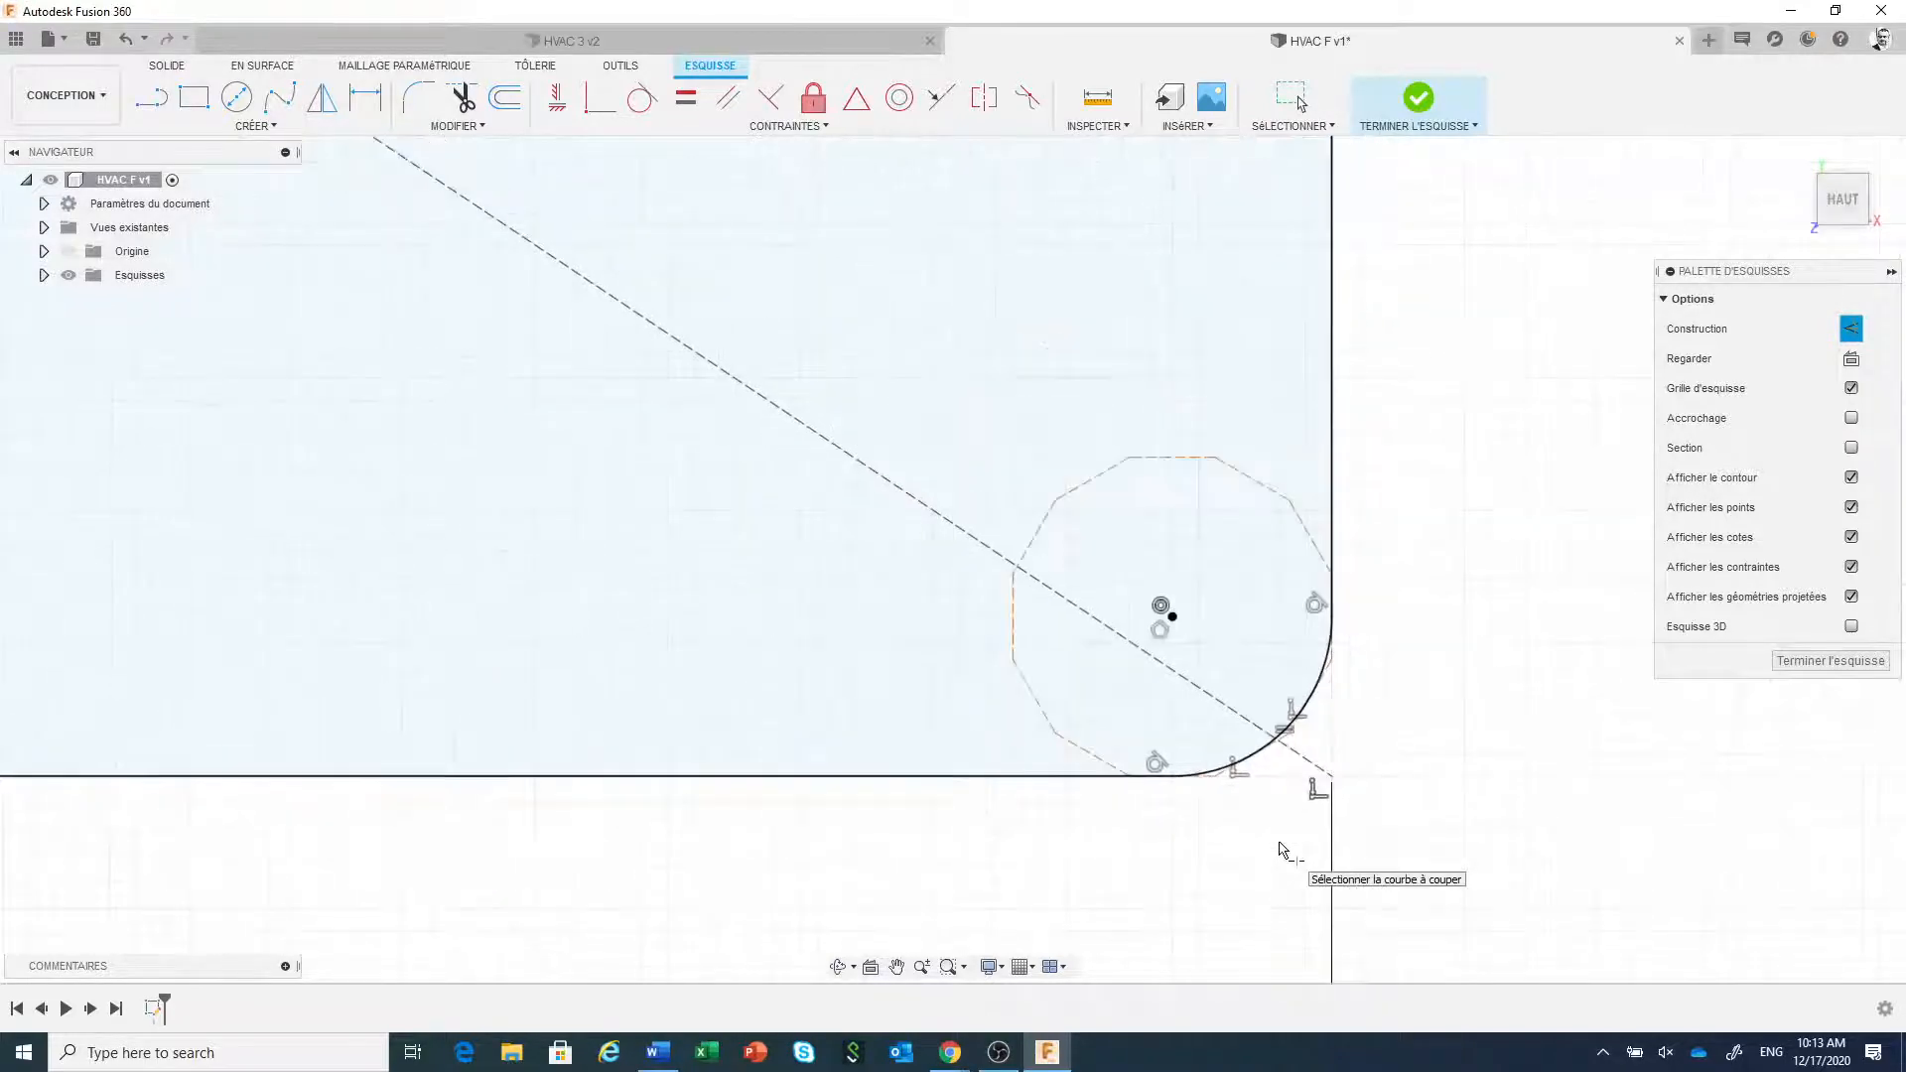
- Break the upper-right fillet arc at its two contact points with the construction polygon
scroll(1280, 849, down, 5)
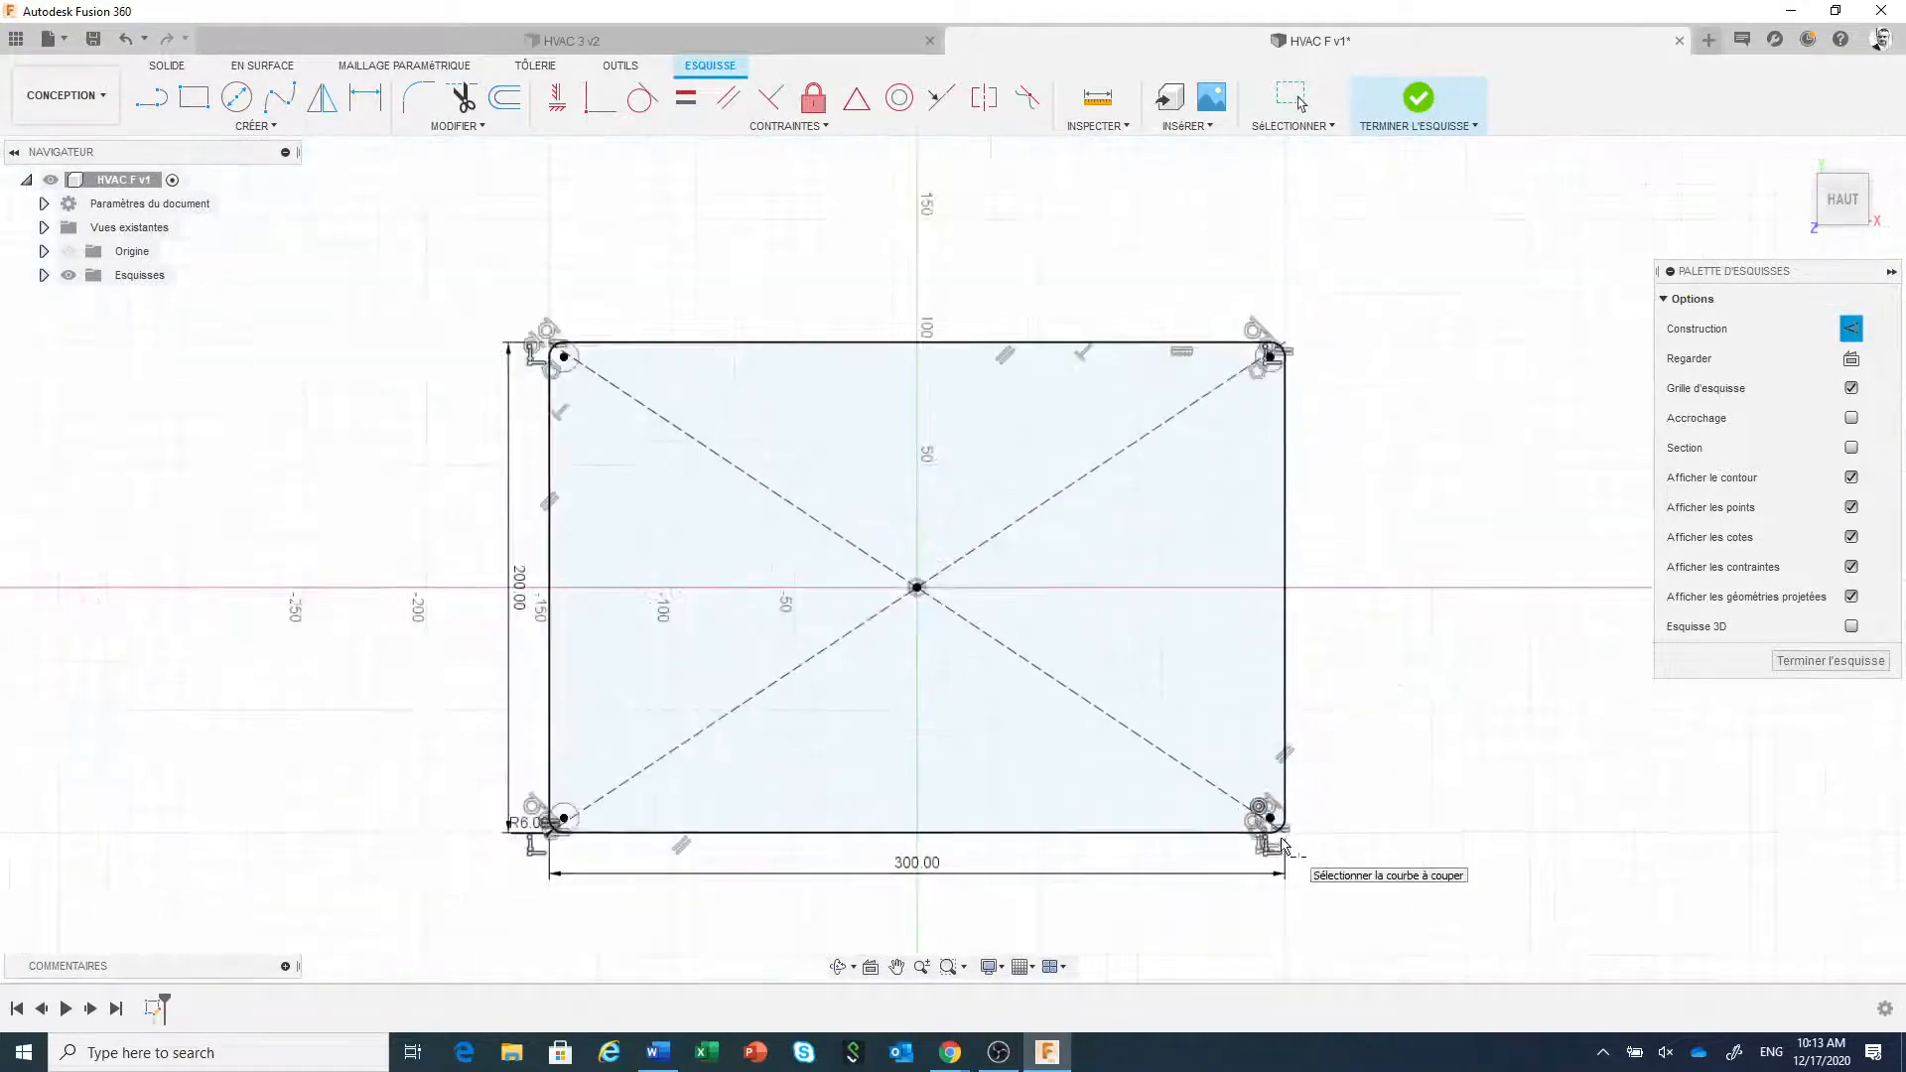
scroll(1325, 302, up, 10)
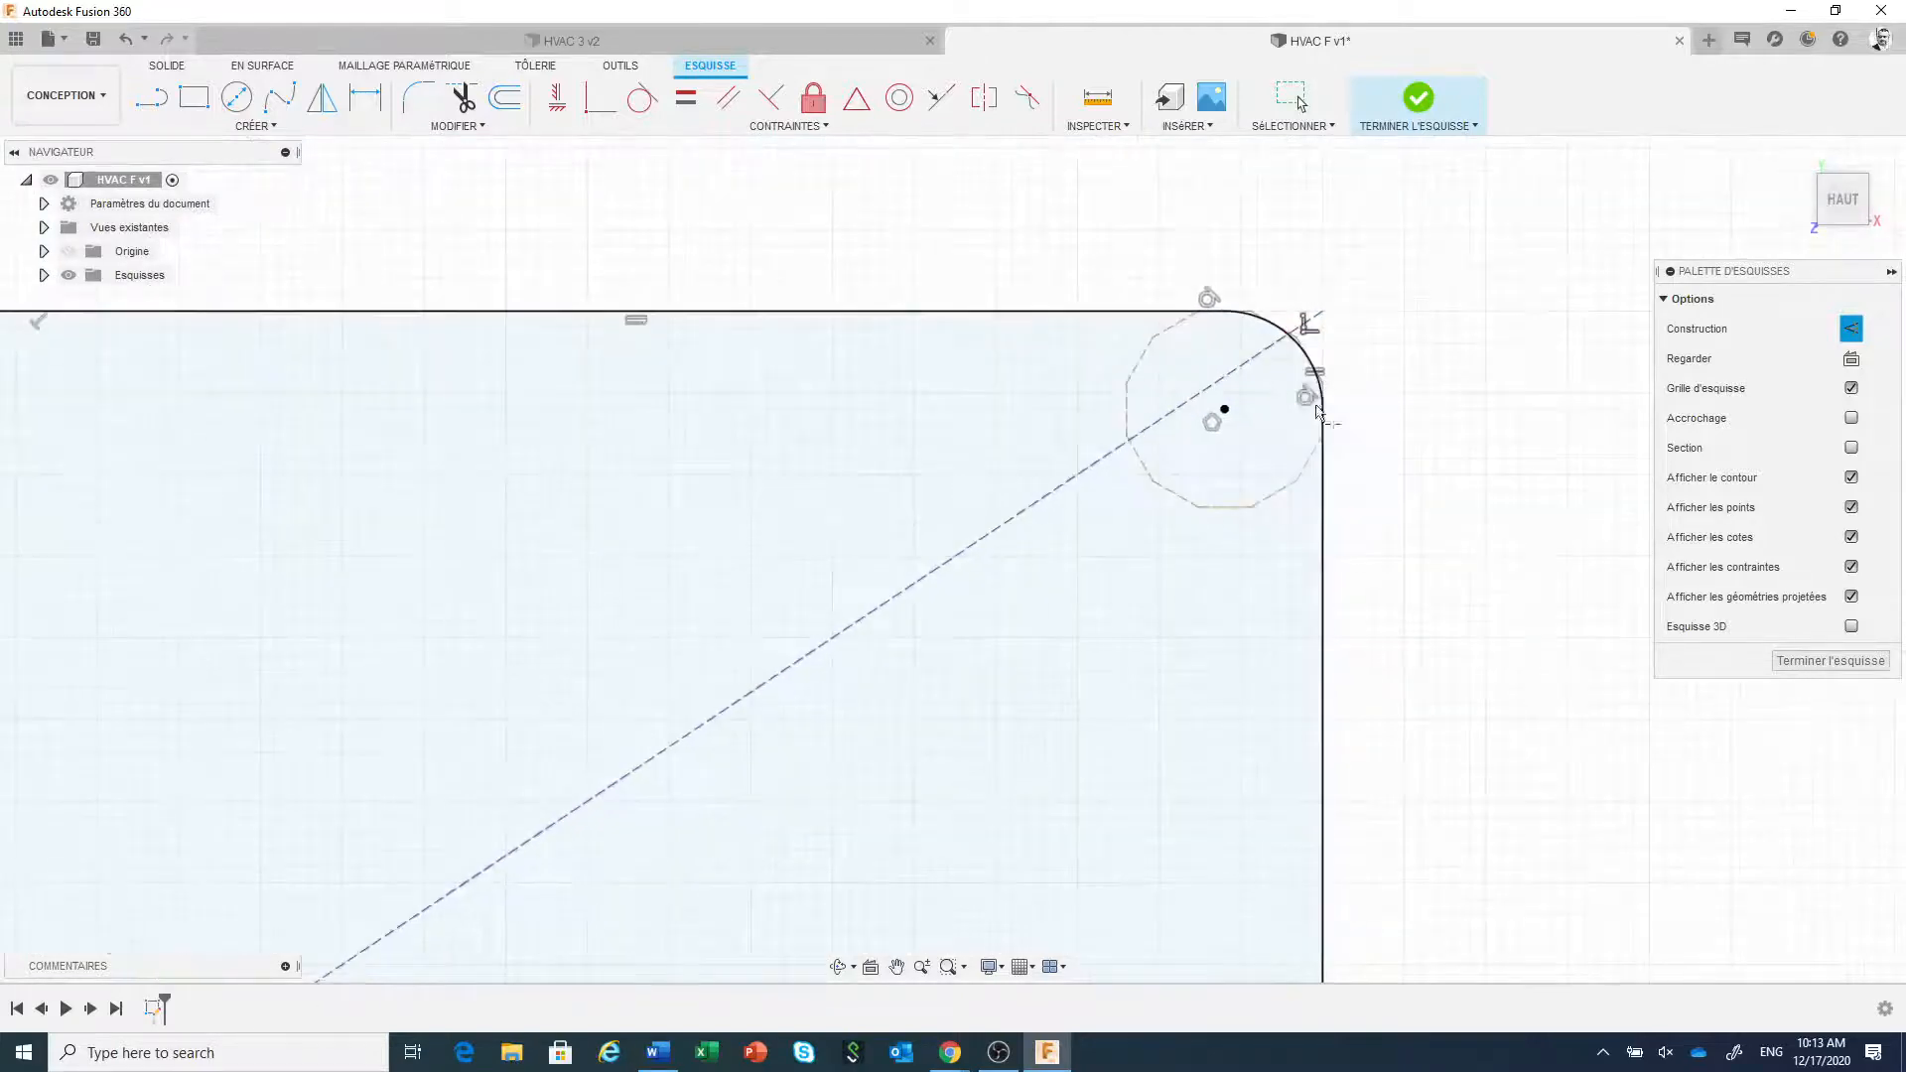
scroll(1340, 440, up, 3)
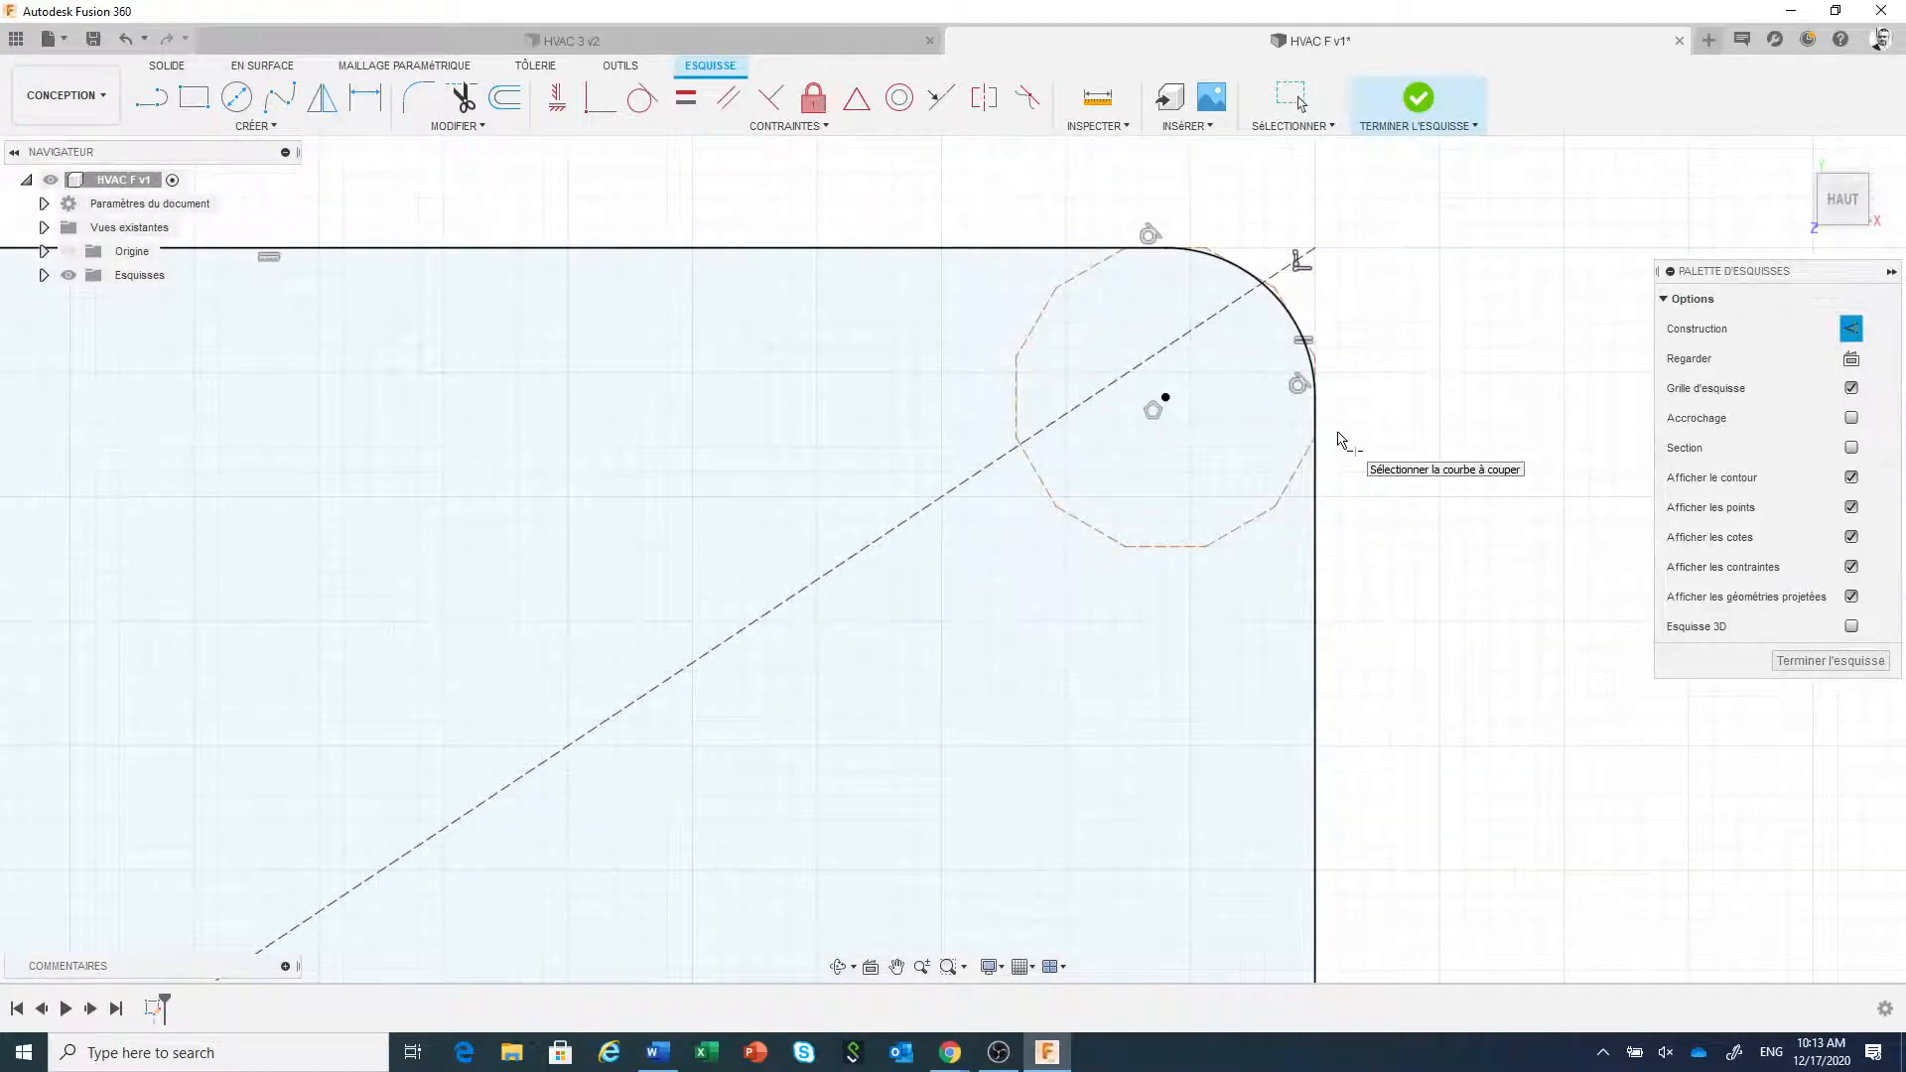
scroll(1315, 382, up, 4)
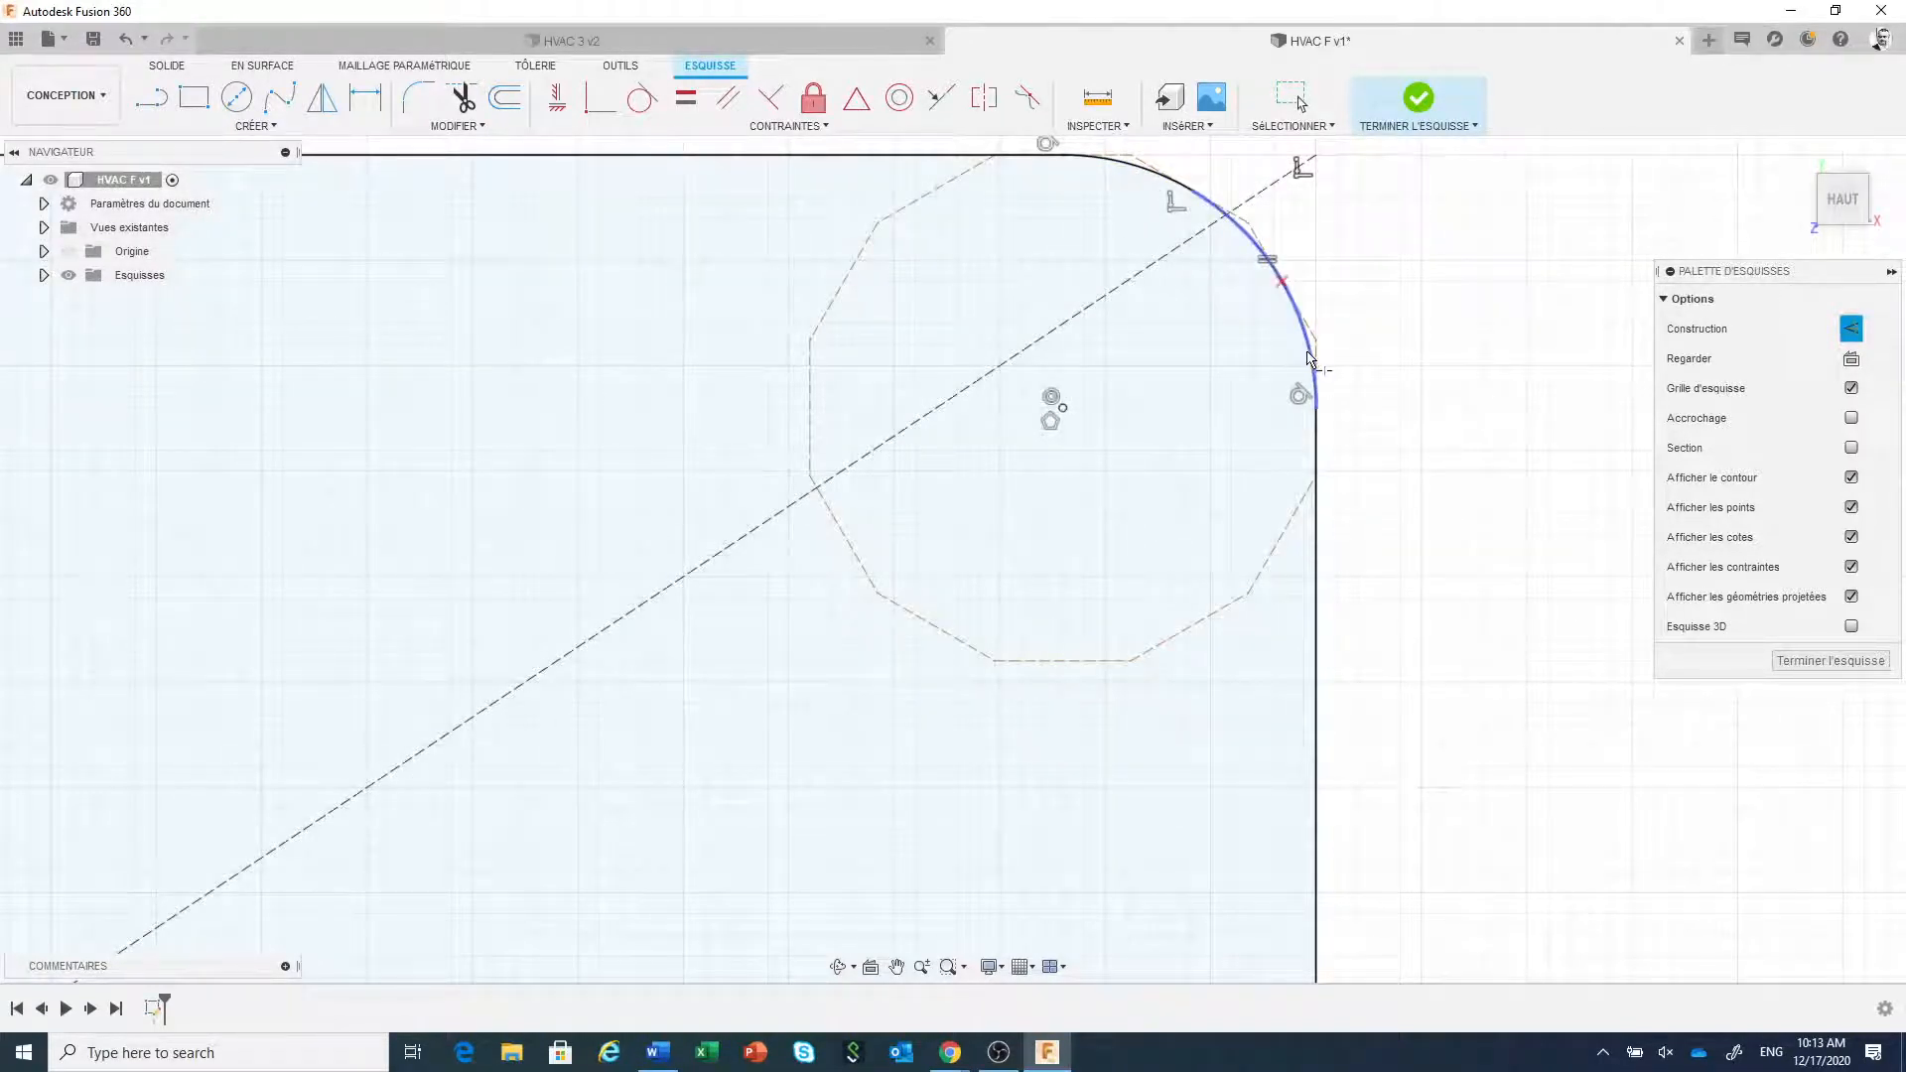
- Break the upper-left fillet arc at its two contact points with the construction polygon
scroll(1420, 462, down, 10)
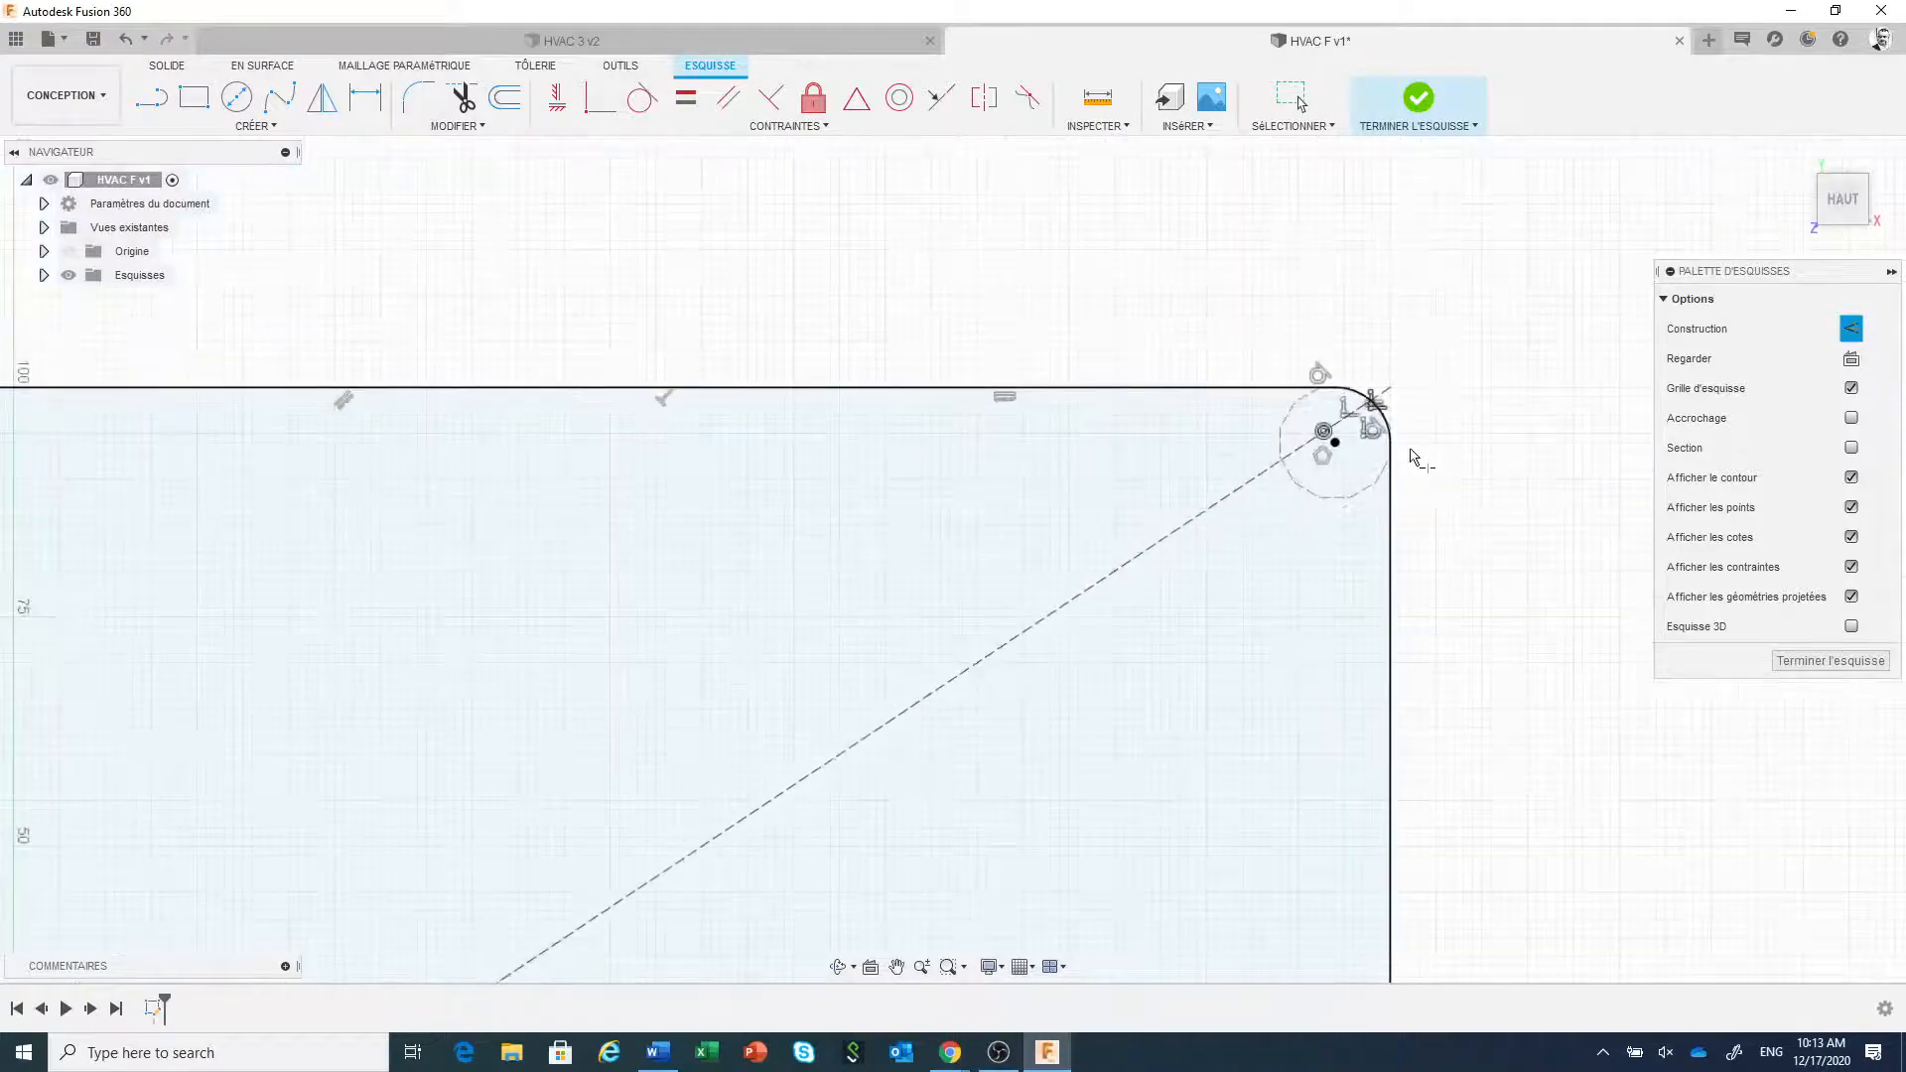
scroll(1399, 447, down, 5)
scroll(546, 437, up, 10)
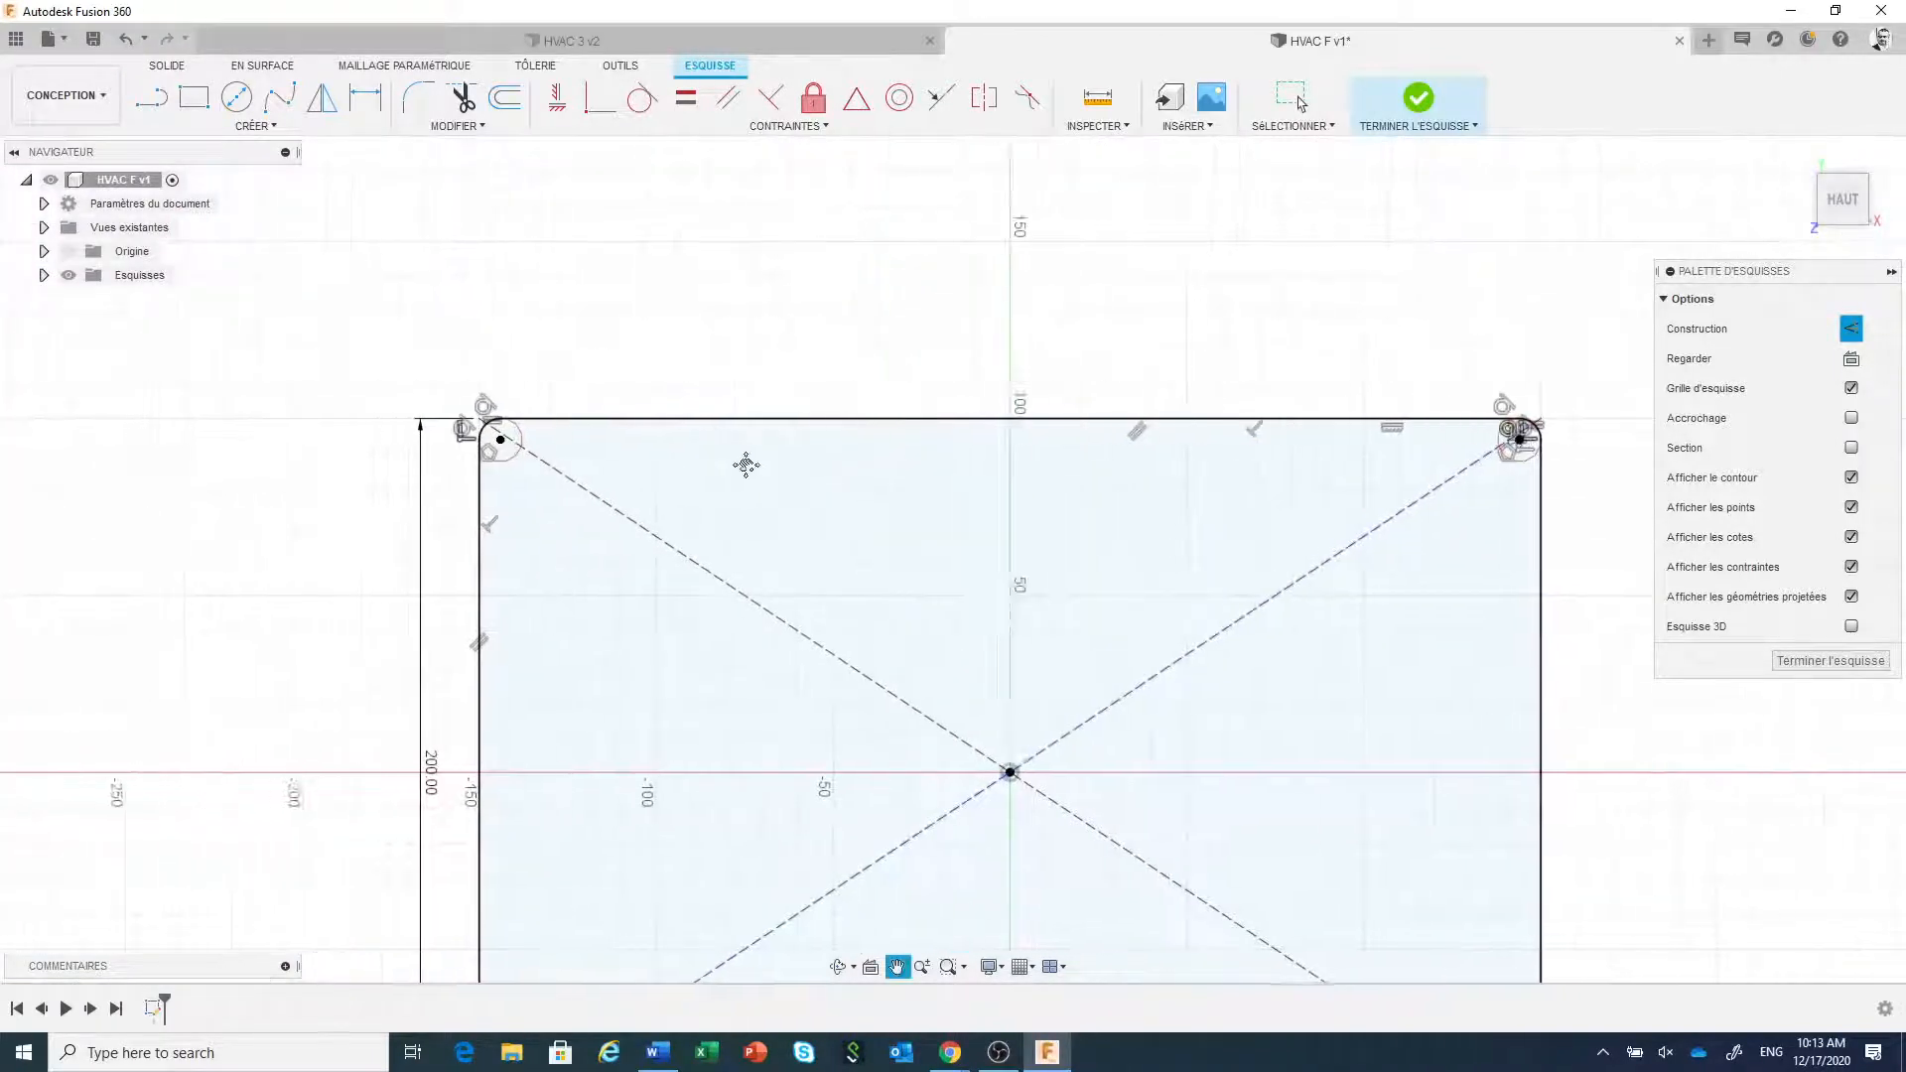
scroll(517, 402, up, 3)
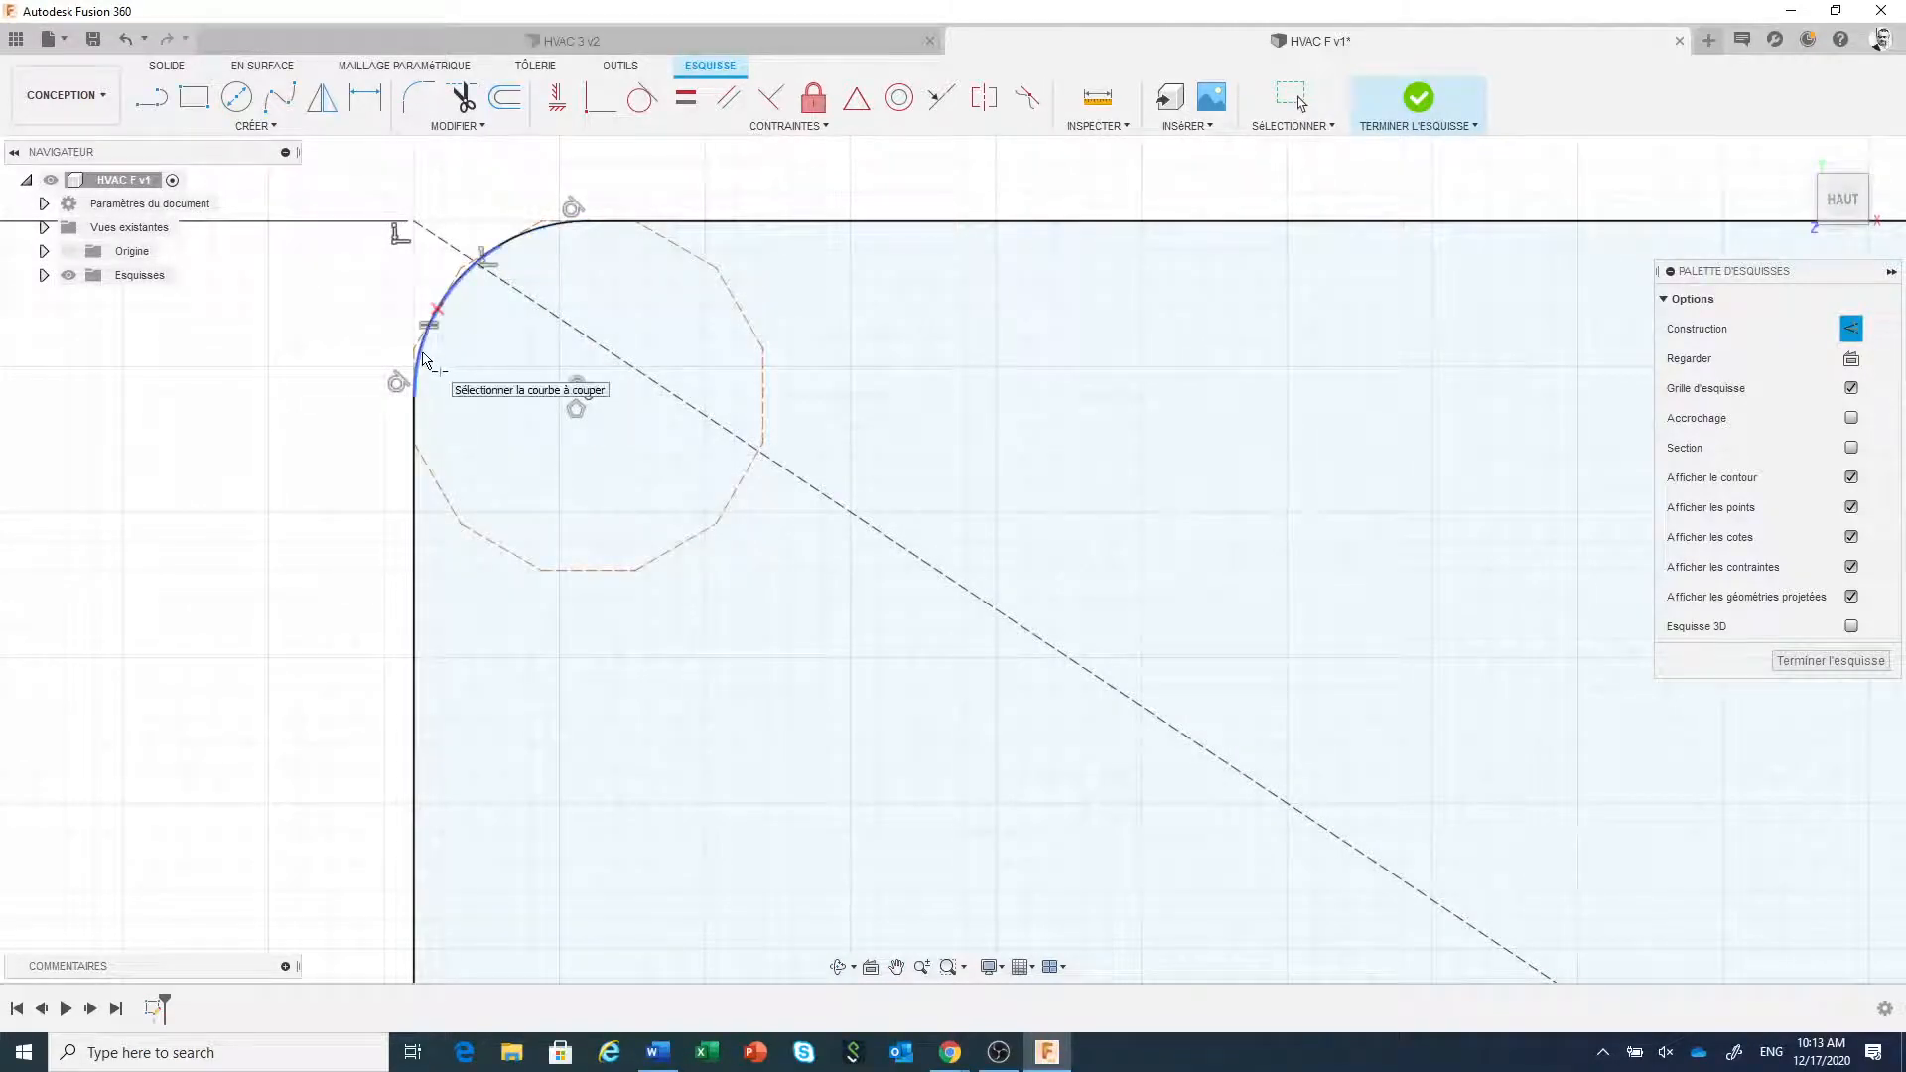
scroll(539, 452, down, 3)
scroll(539, 453, down, 5)
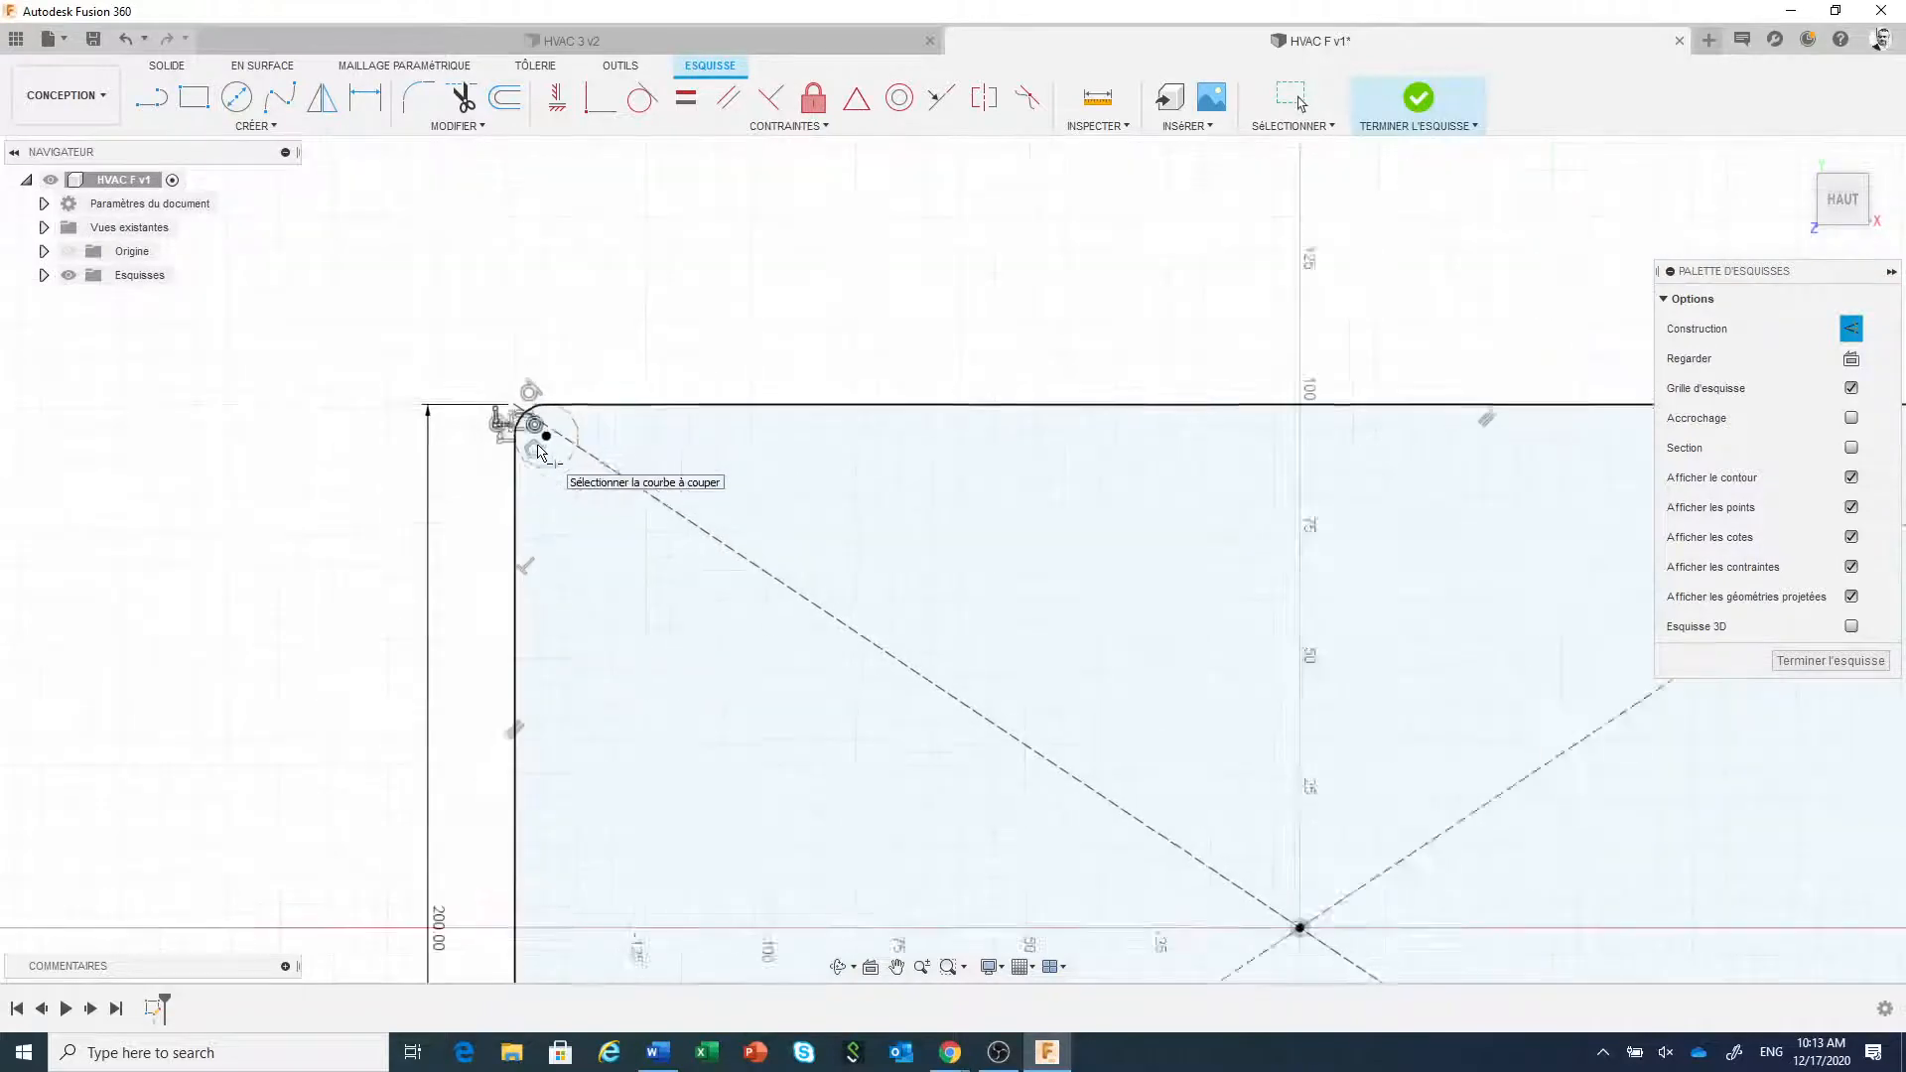
- Break the lower-left fillet arc at its two contact points with the construction polygon and end the Break command
mouse_move(657, 680)
middle_down()
mouse_move(709, 491)
mouse_move(713, 367)
middle_up()
scroll(592, 708, up, 3)
scroll(608, 729, up, 8)
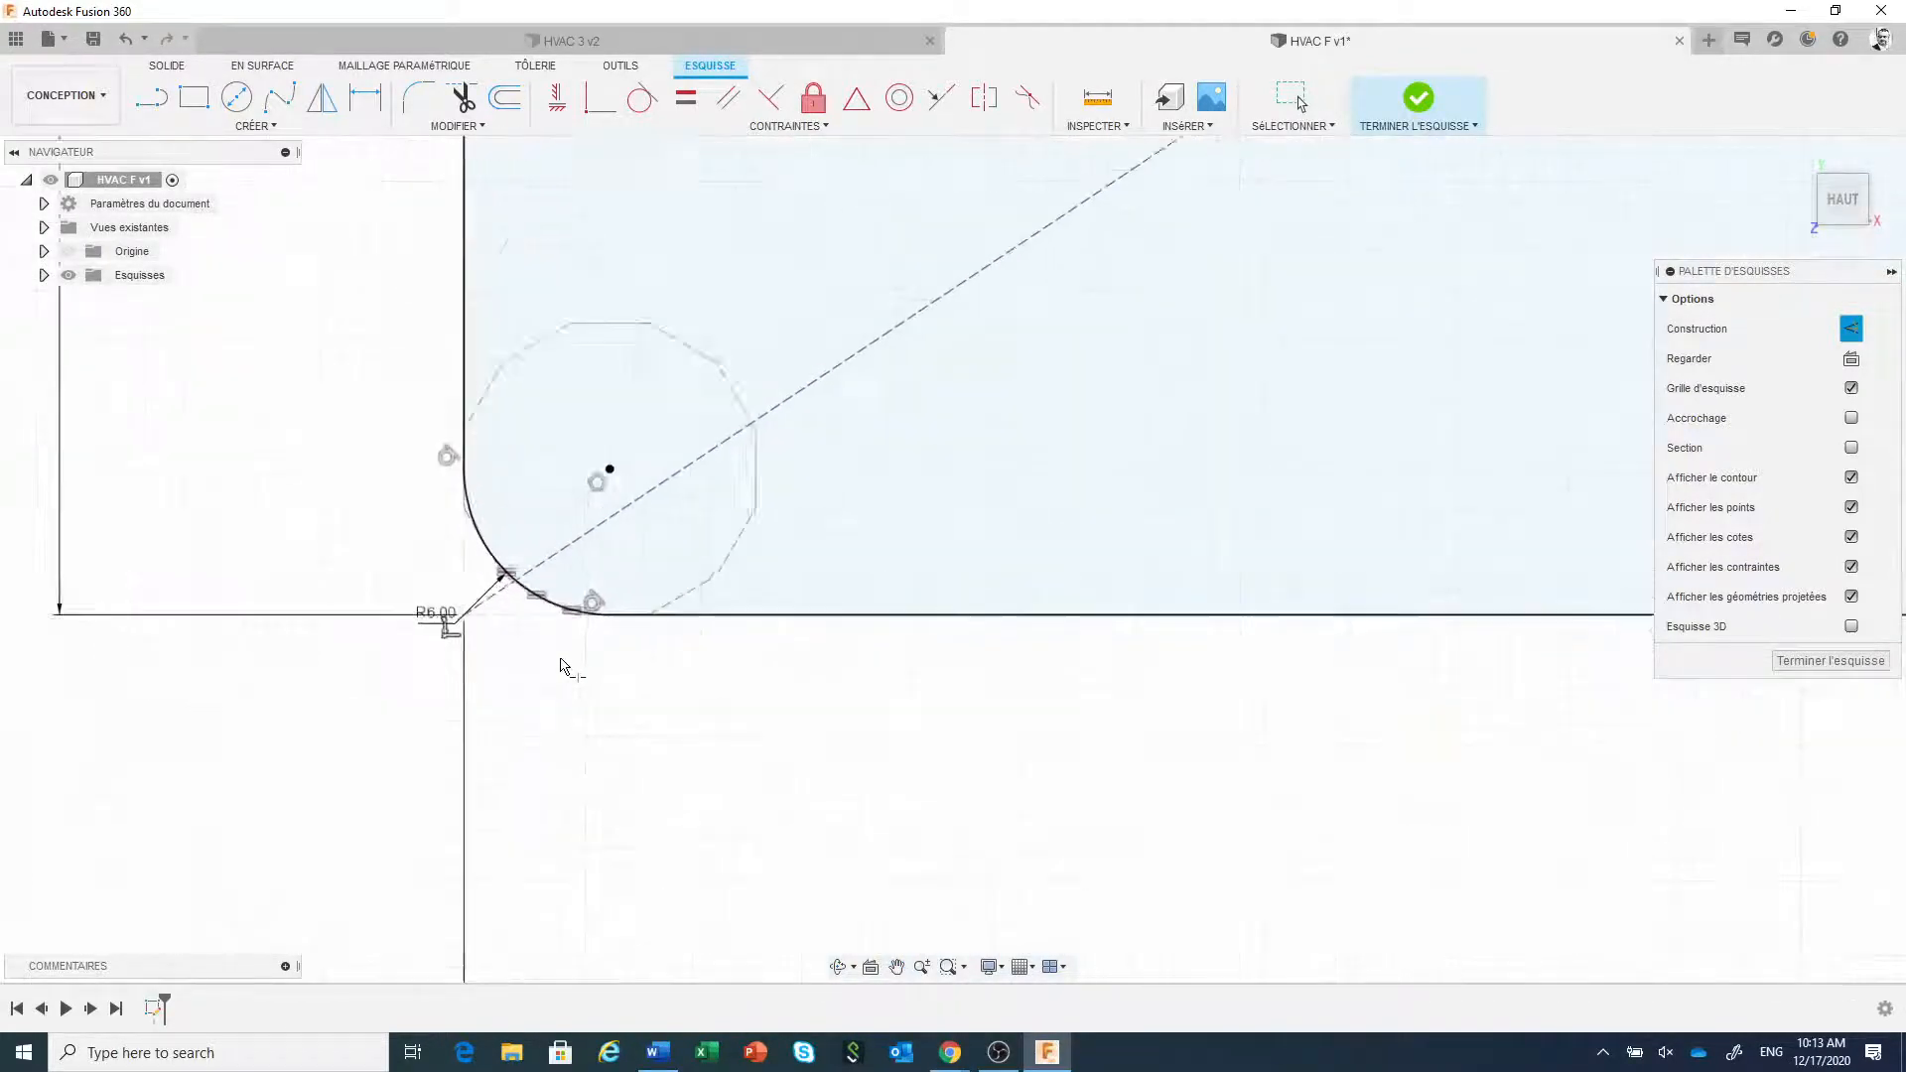
click(635, 537)
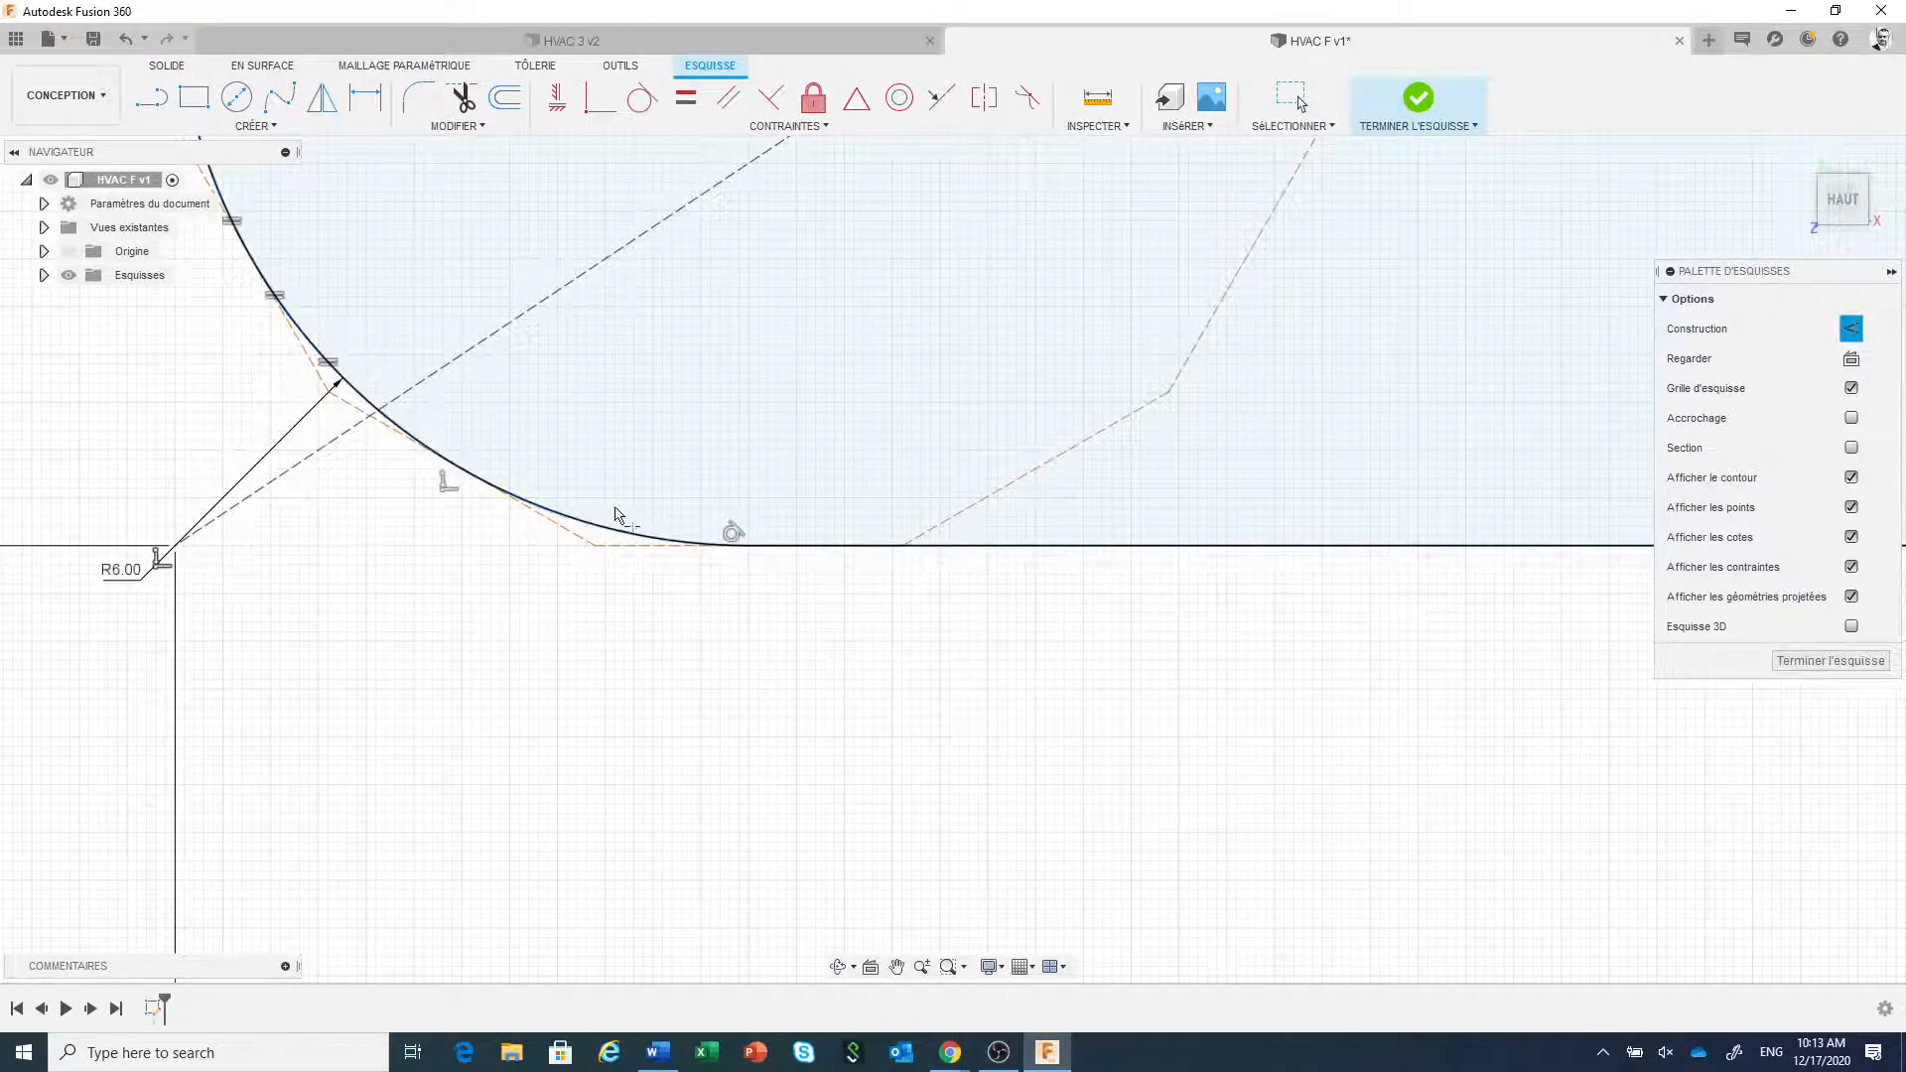
scroll(626, 515, down, 2)
middle_drag(638, 493, 775, 652)
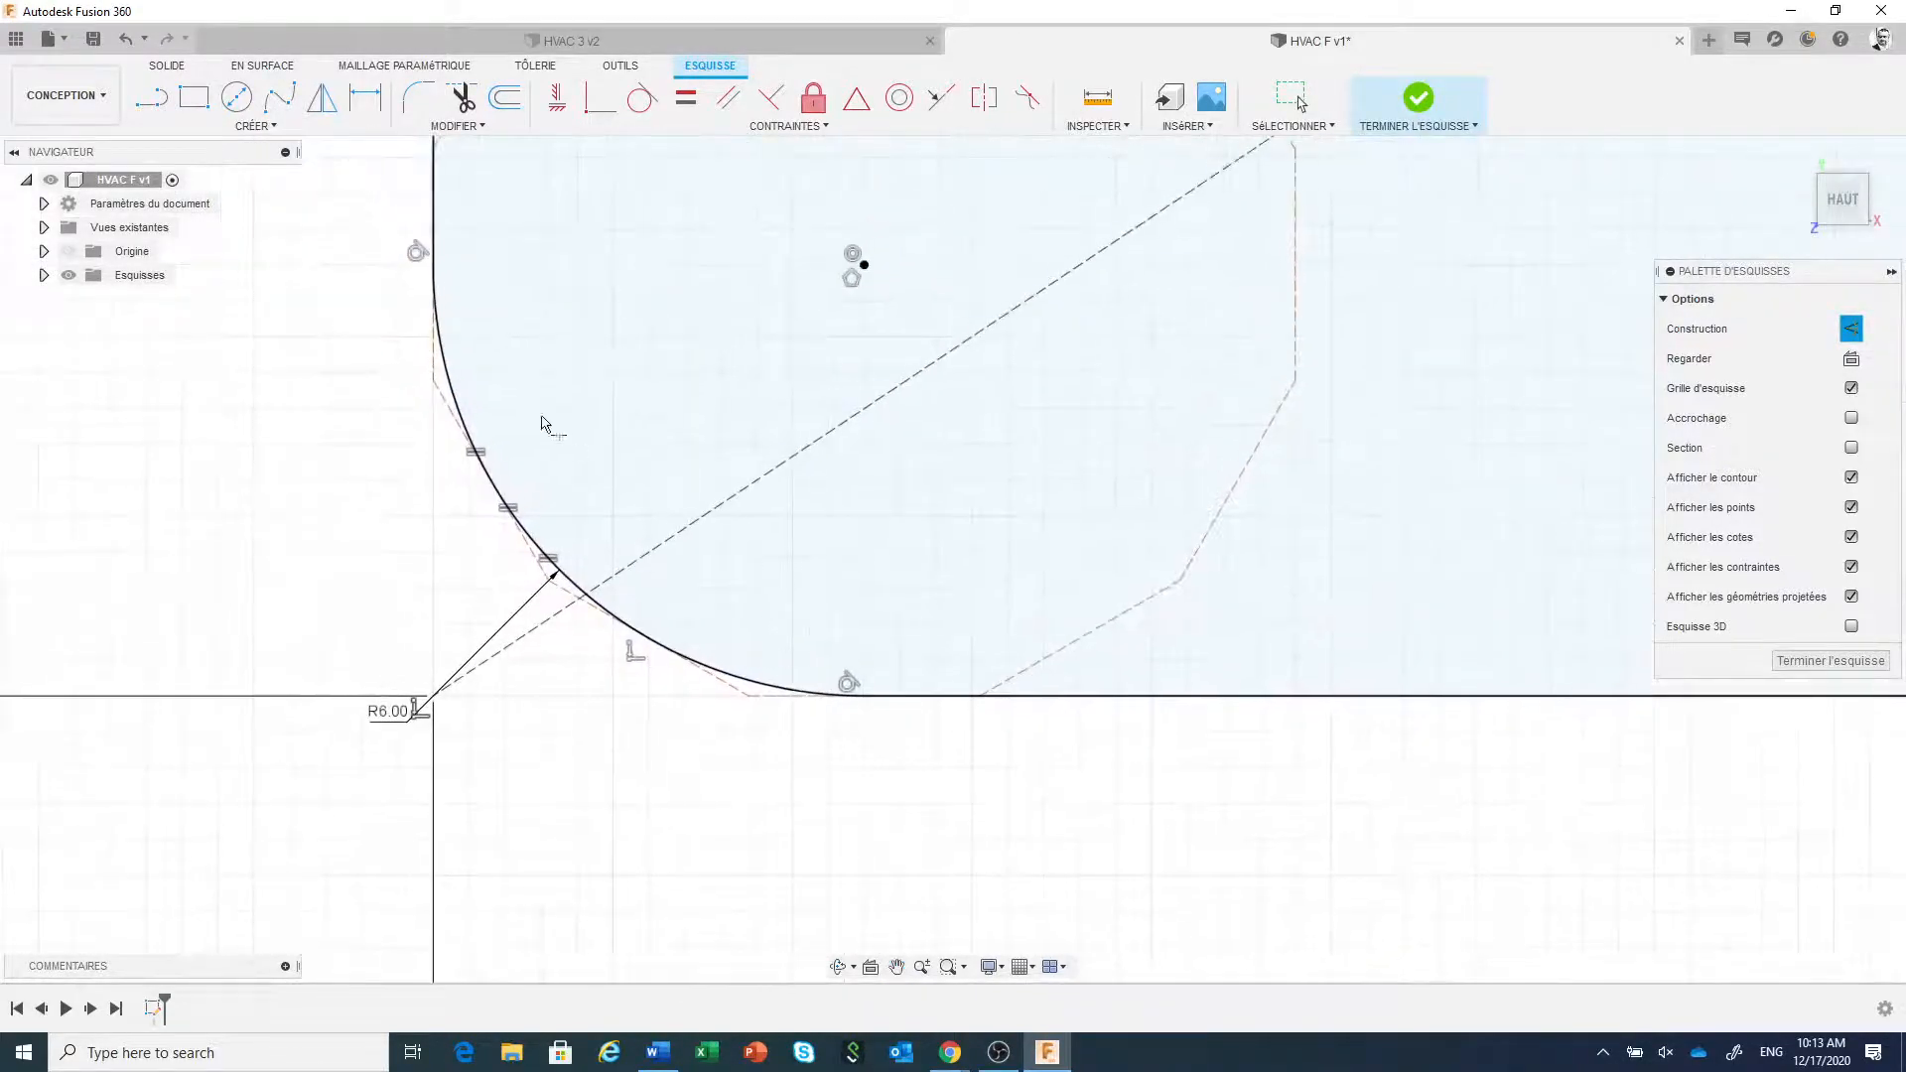
click(456, 395)
key(Escape)
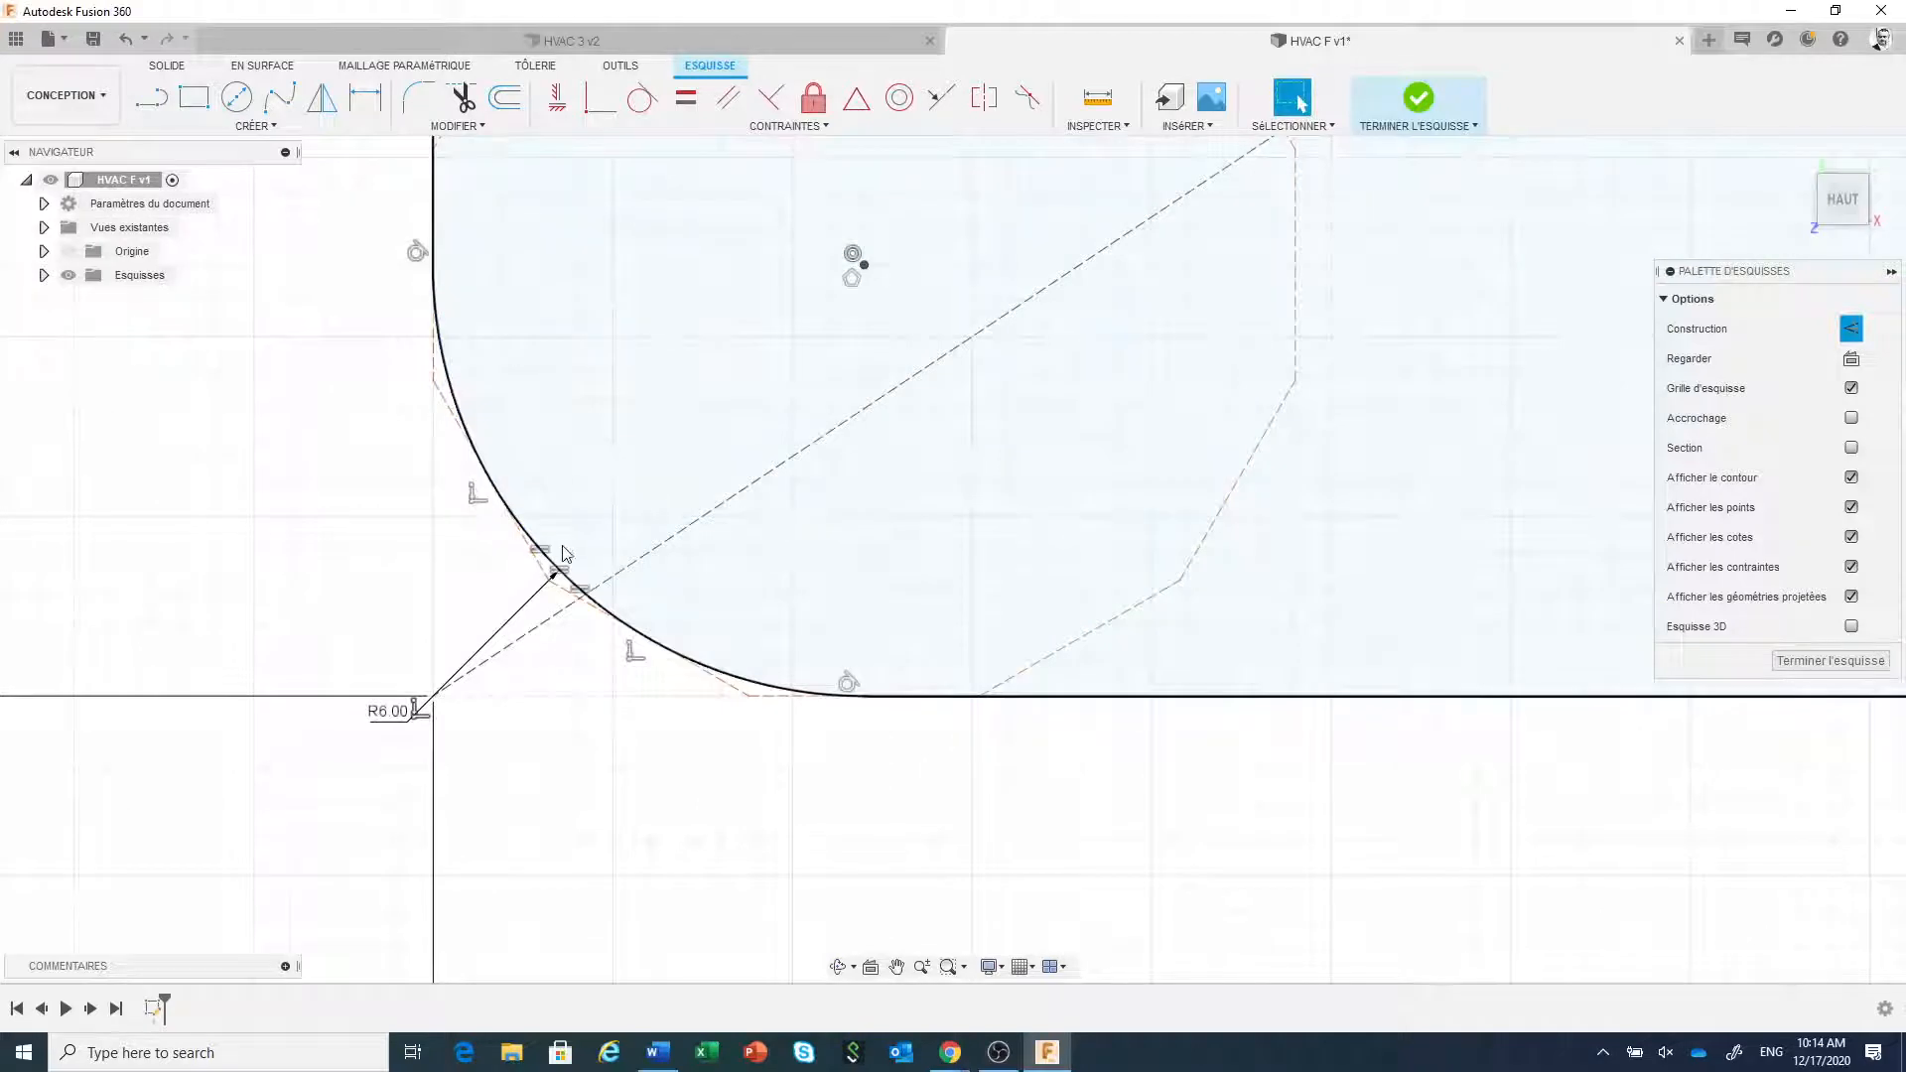
- Check the split segments of the lower-left fillet and finish the base sketch
scroll(574, 617, up, 2)
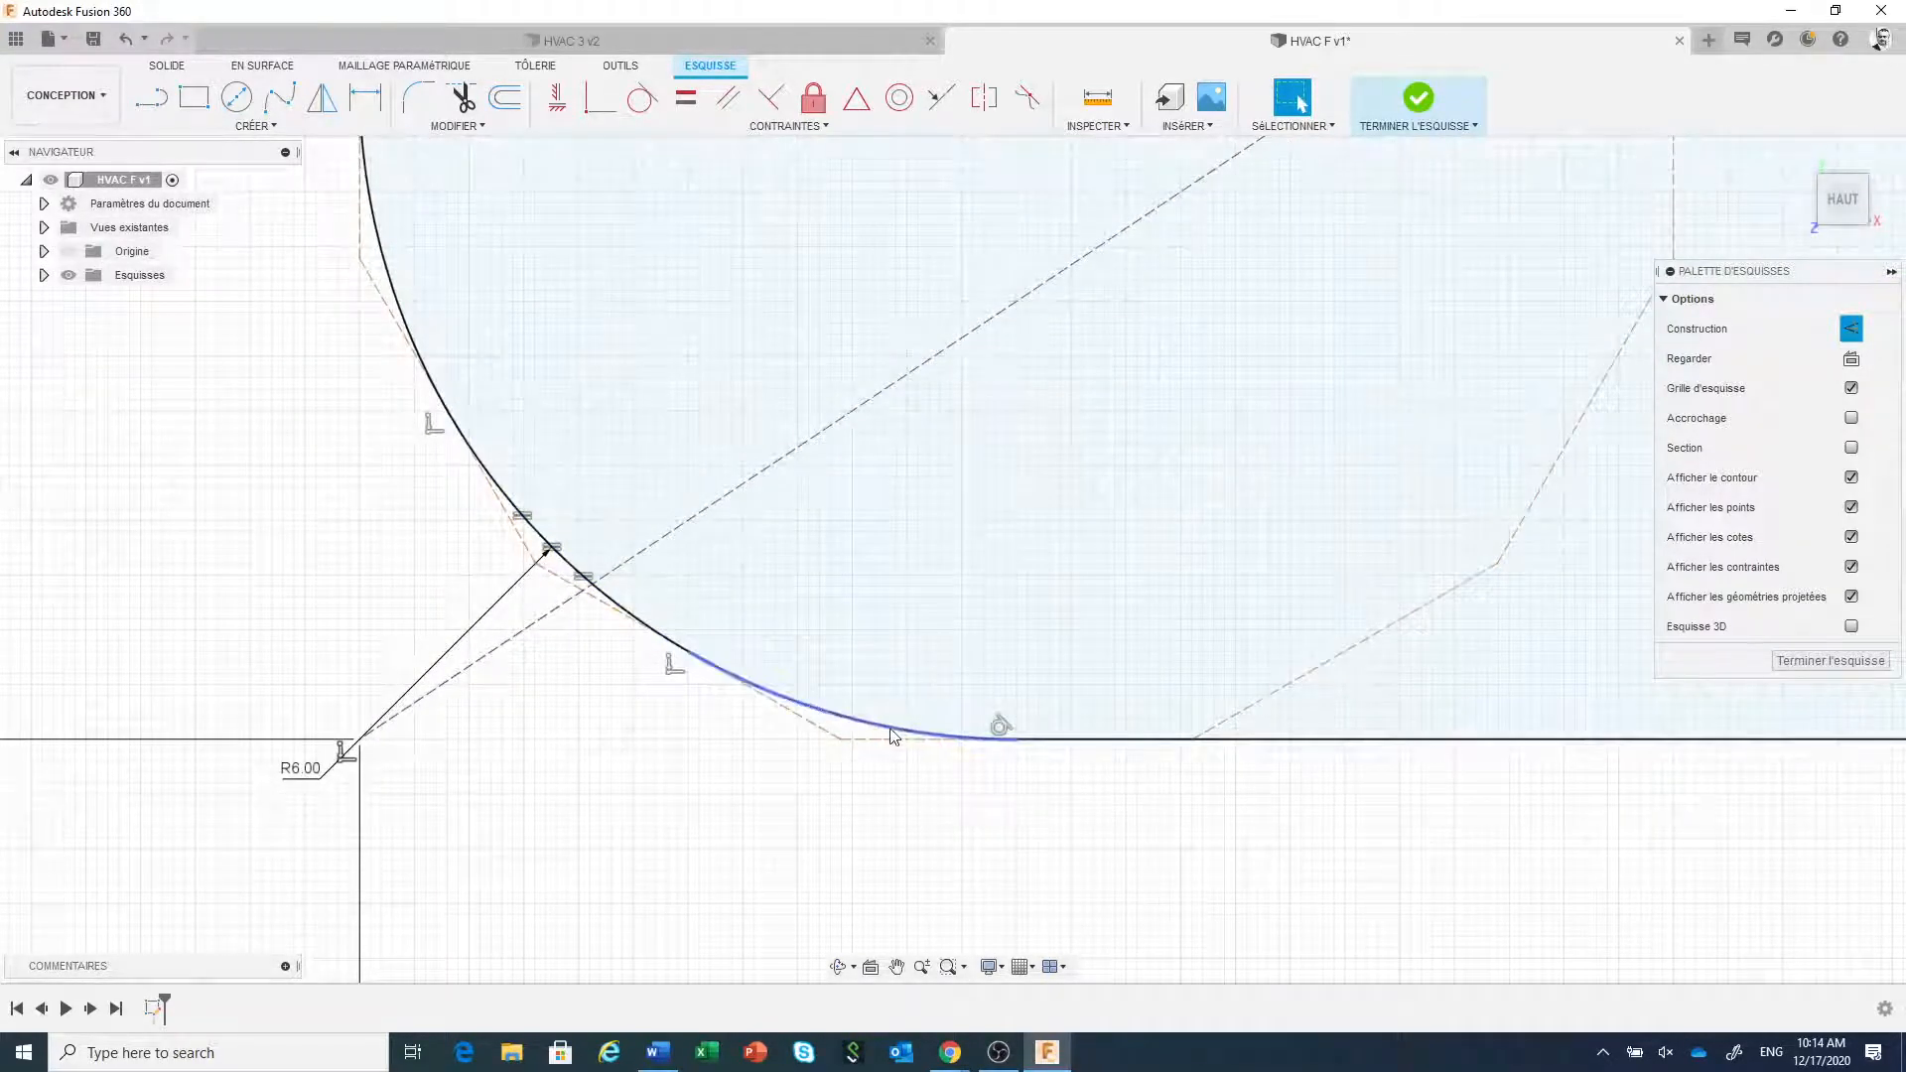
scroll(873, 813, down, 6)
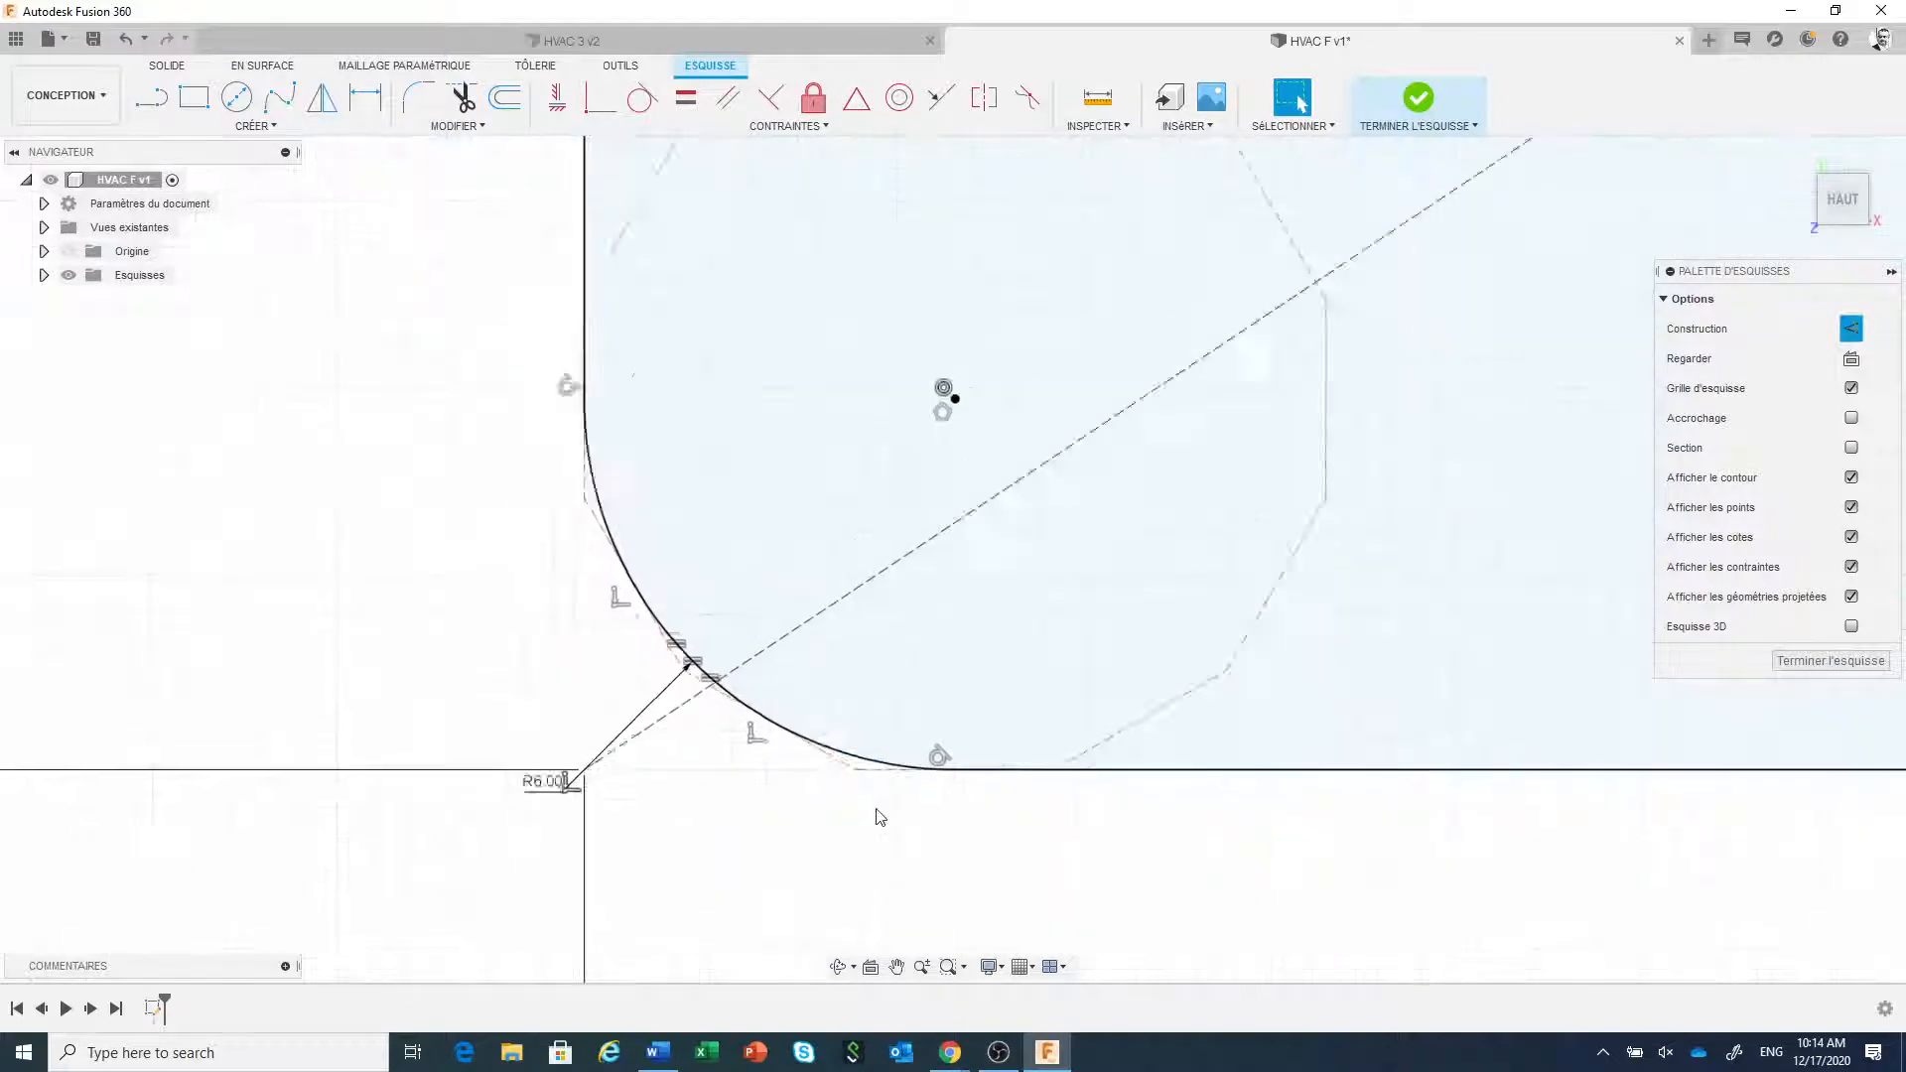
scroll(880, 814, down, 5)
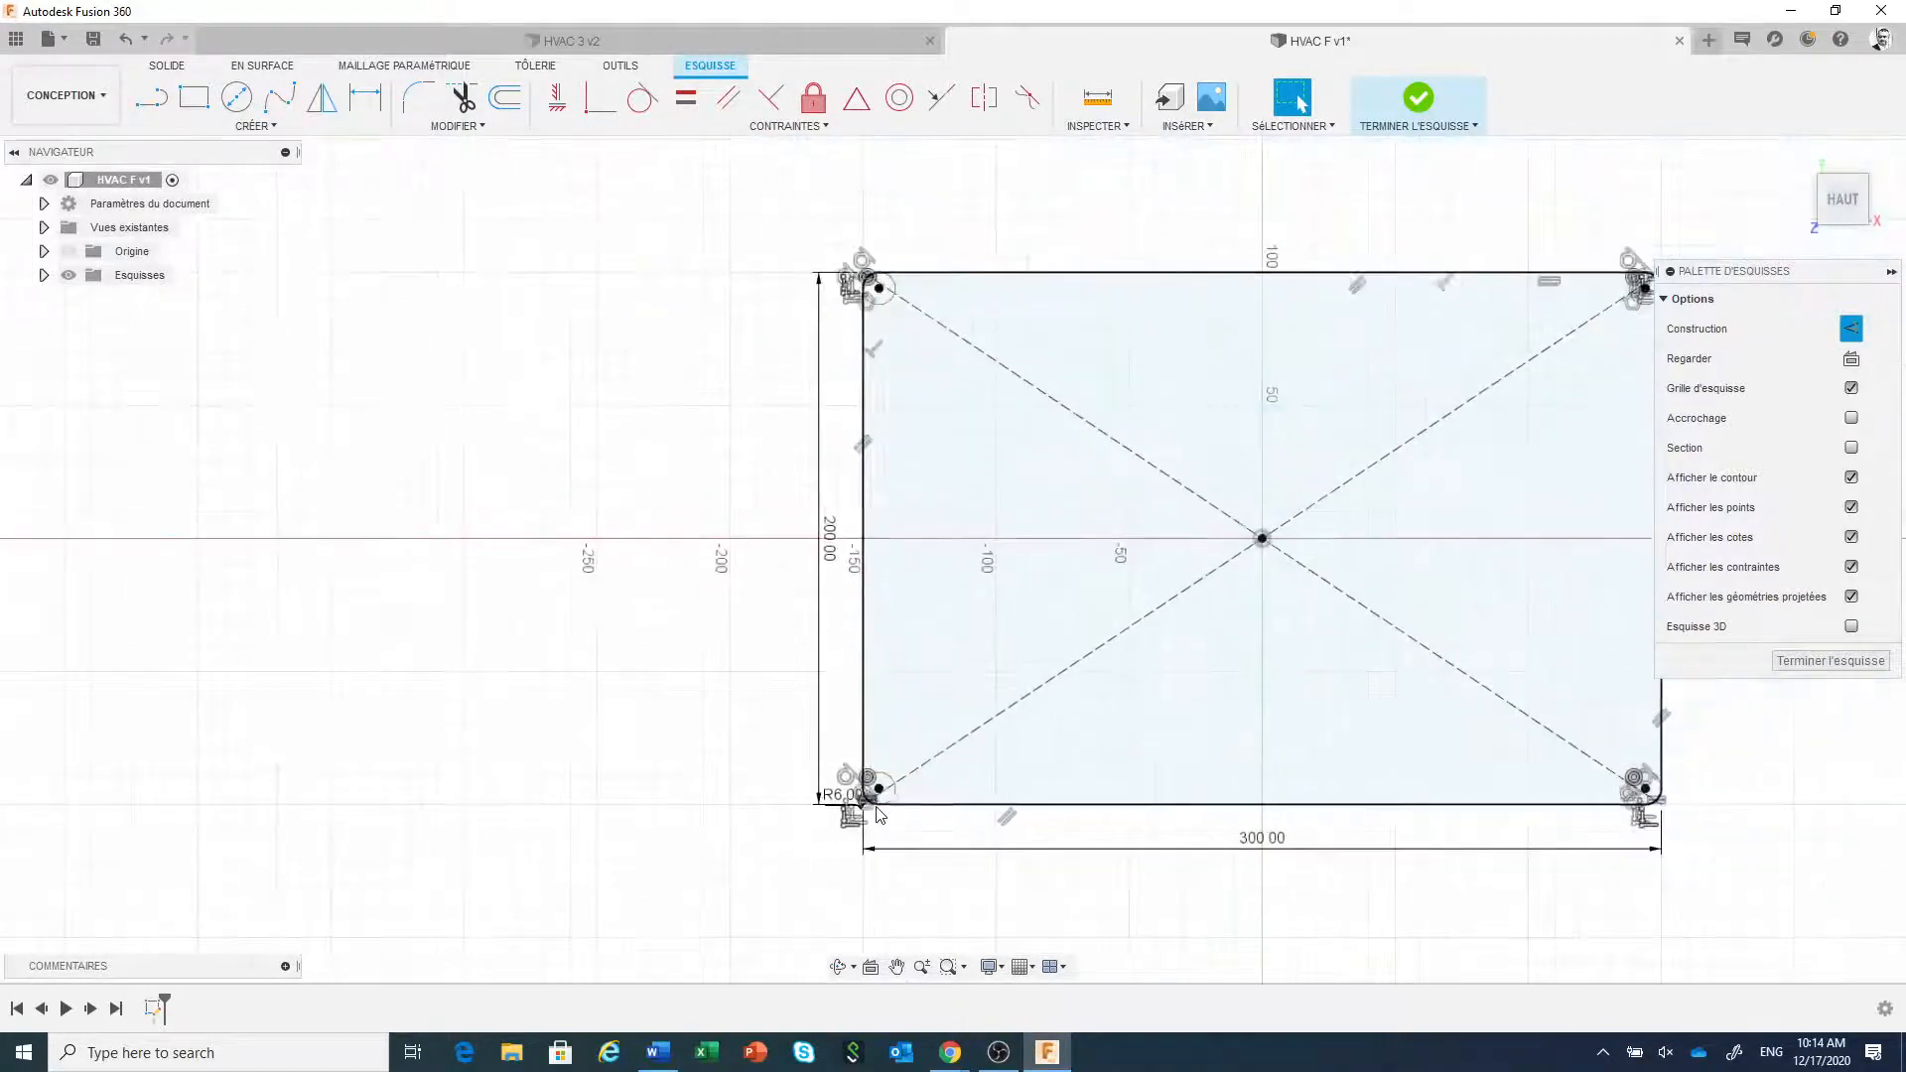
mouse_move(1152, 715)
middle_down()
mouse_move(907, 687)
mouse_move(749, 758)
middle_up()
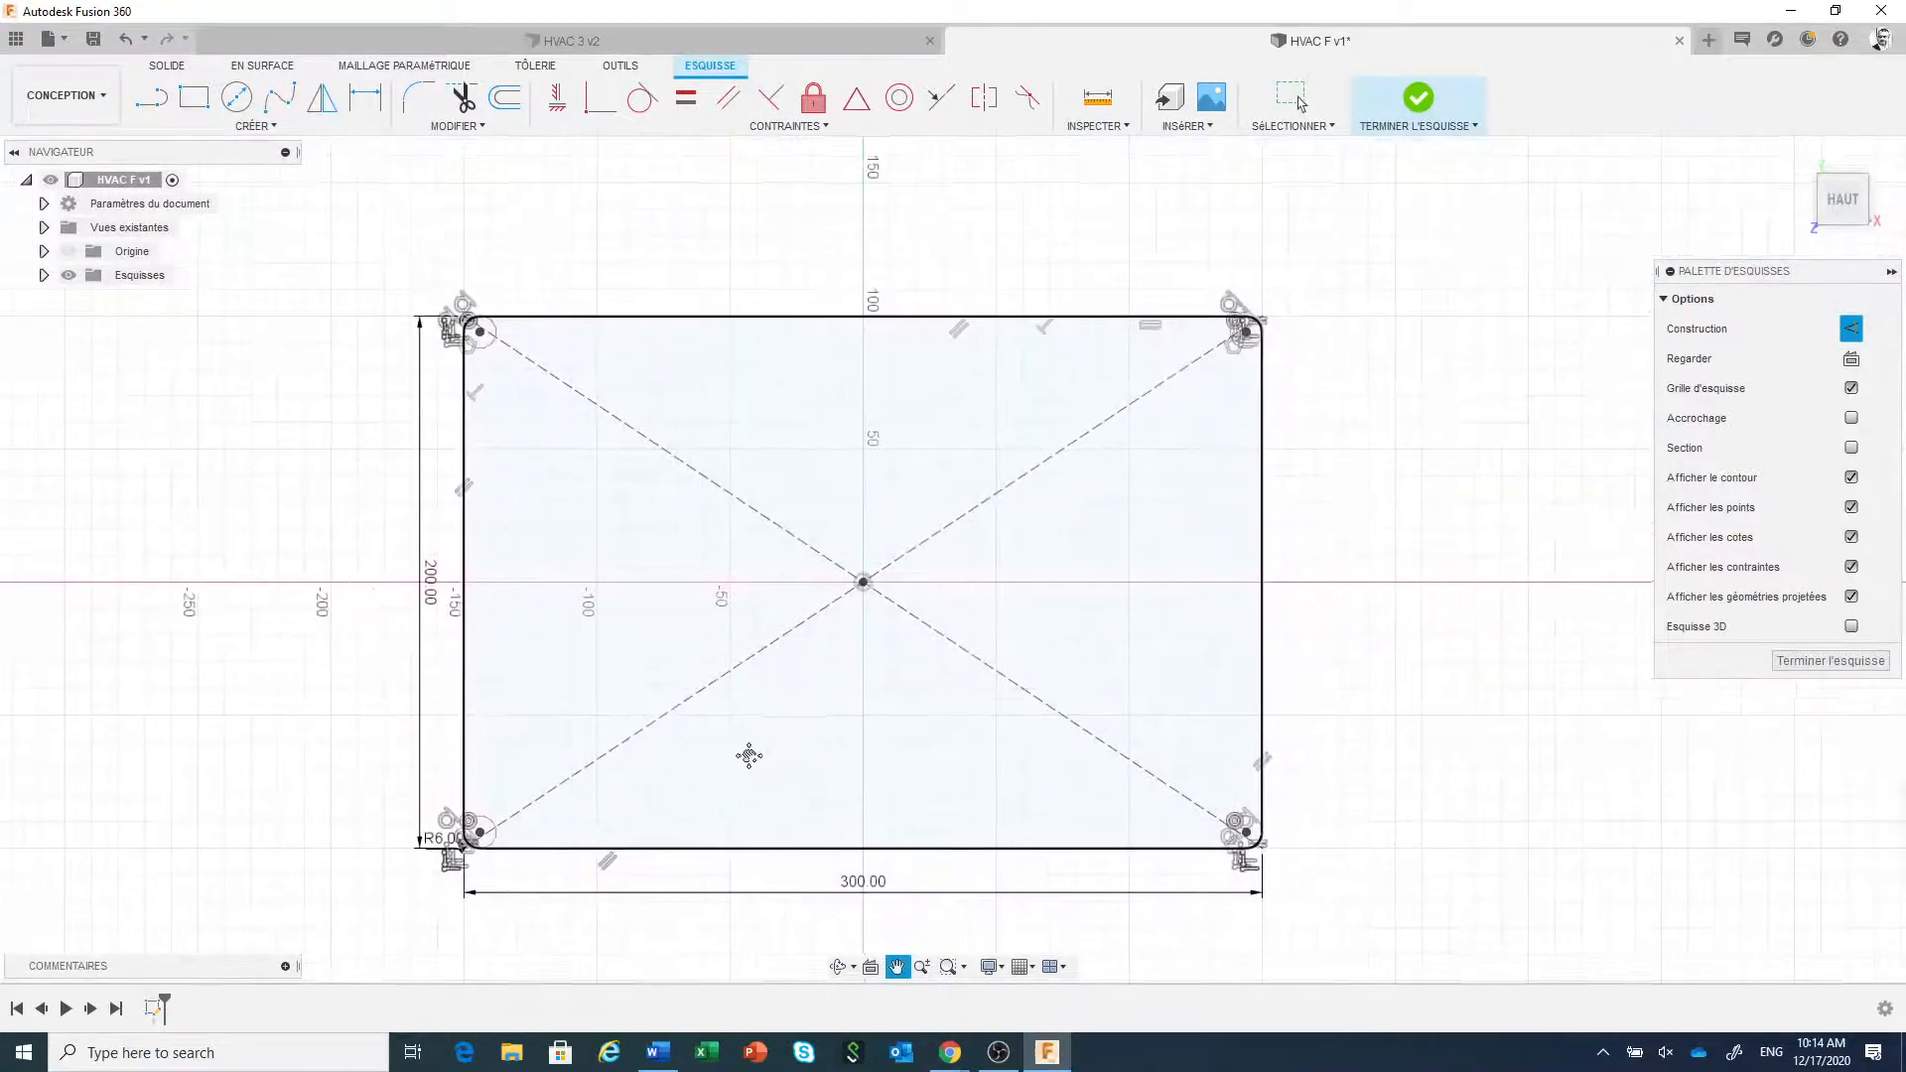
scroll(774, 779, down, 2)
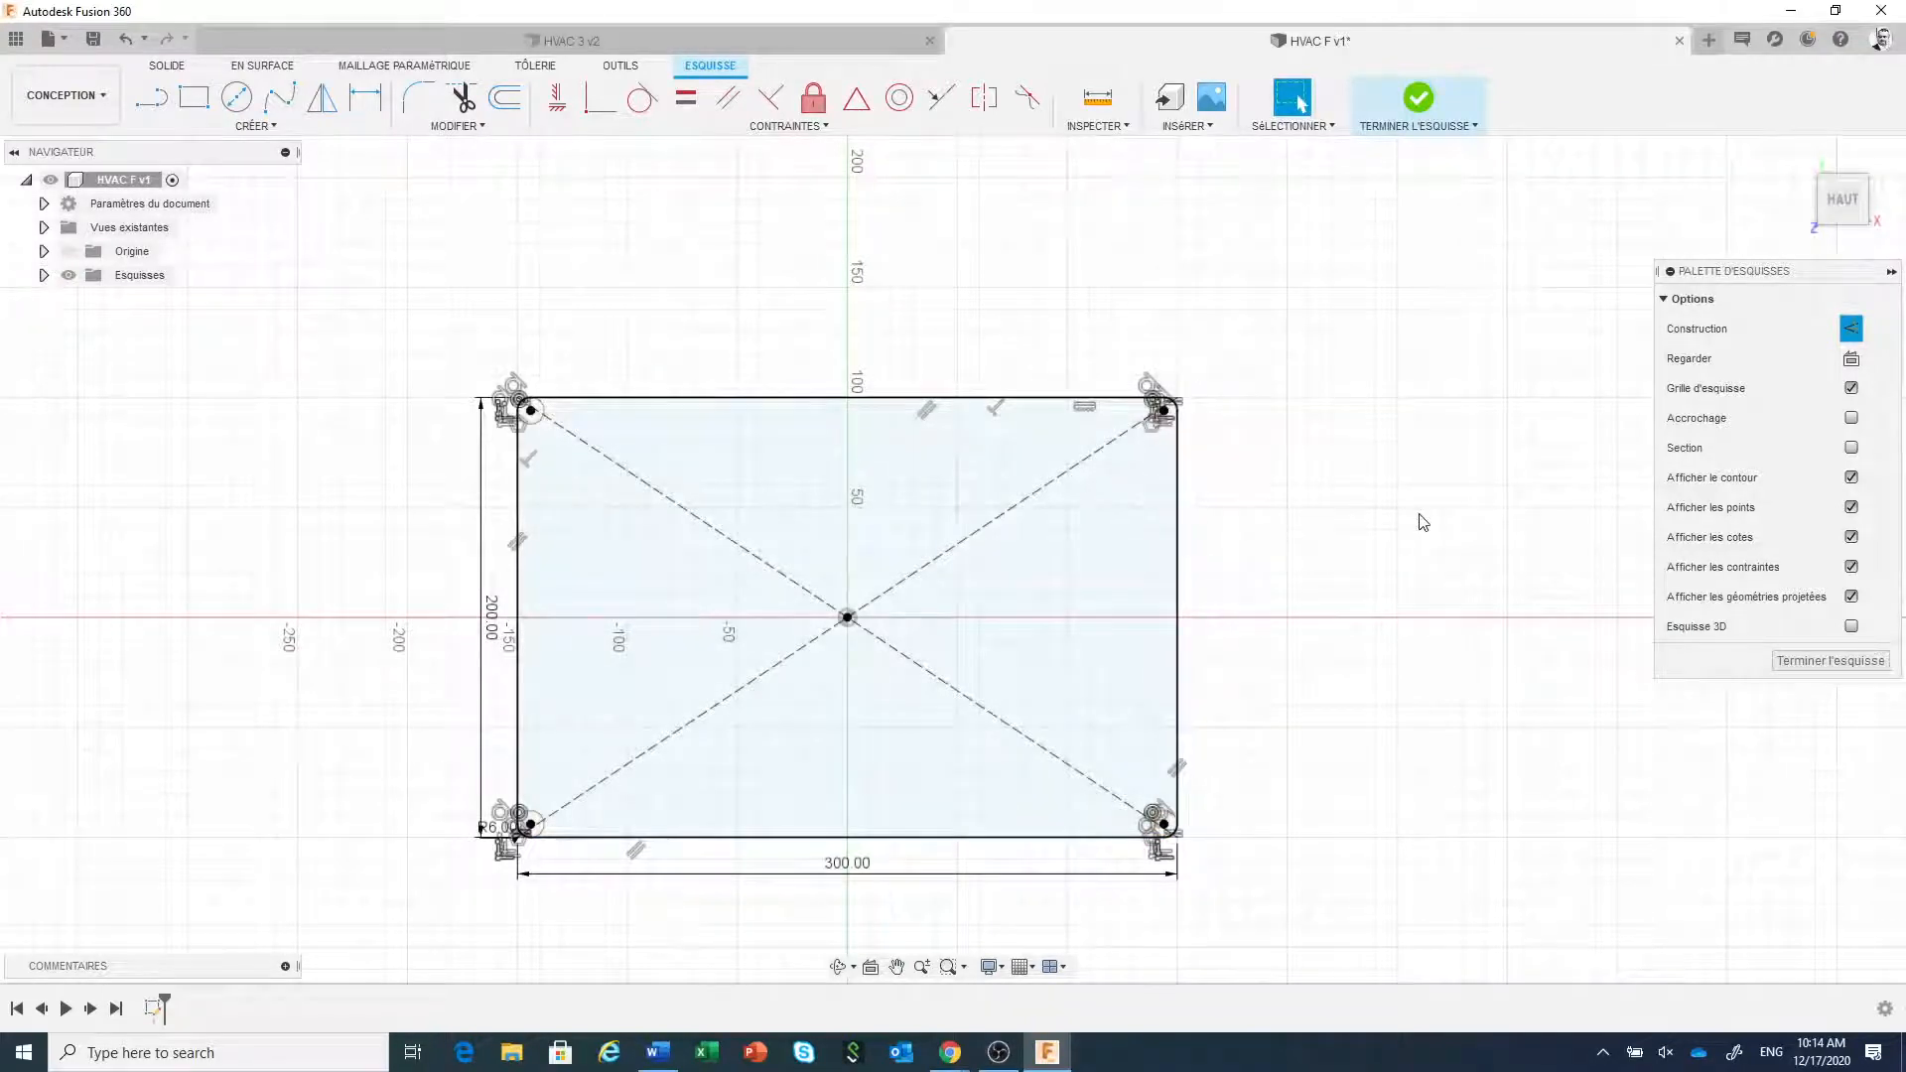
click(1417, 103)
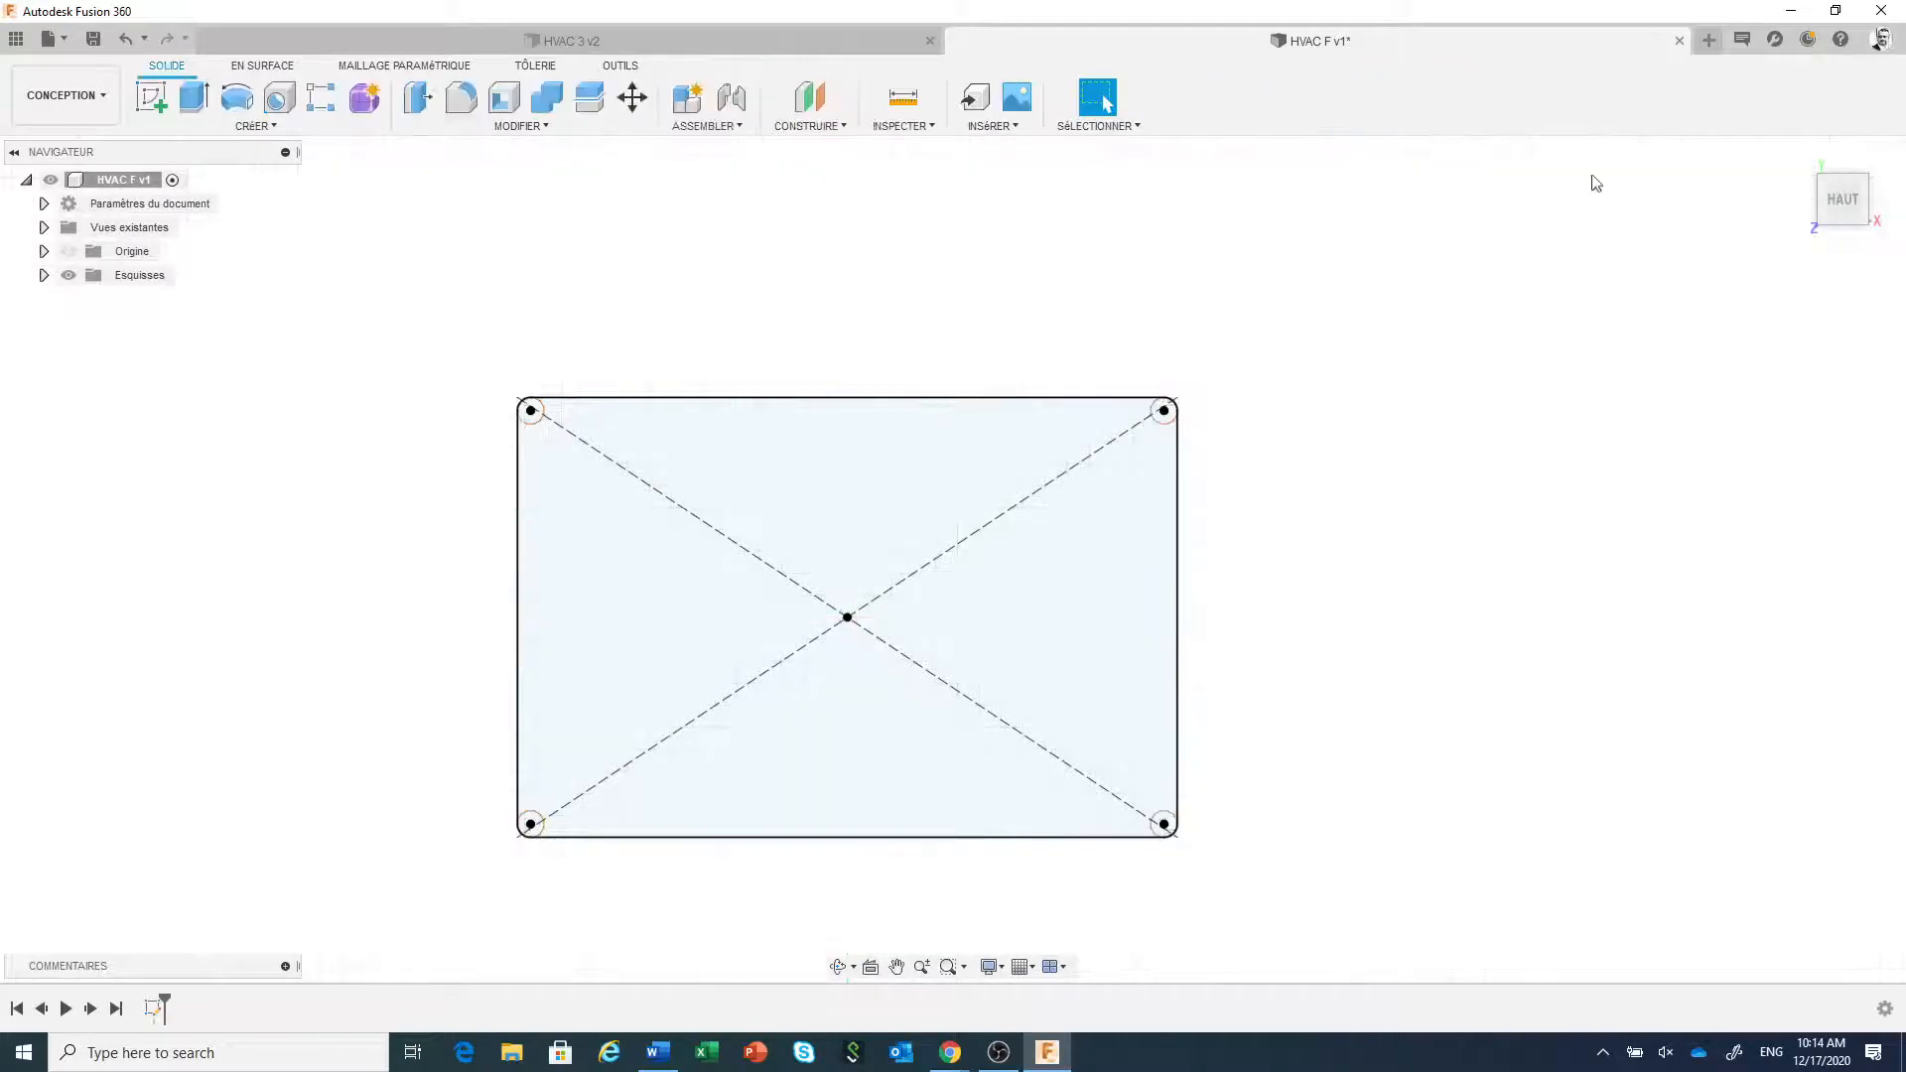
- Create an offset construction plane 260 mm above the XY plane
mouse_move(1694, 409)
shift+middle_down()
mouse_move(1677, 310)
mouse_move(1583, 311)
mouse_move(1651, 298)
shift+middle_up()
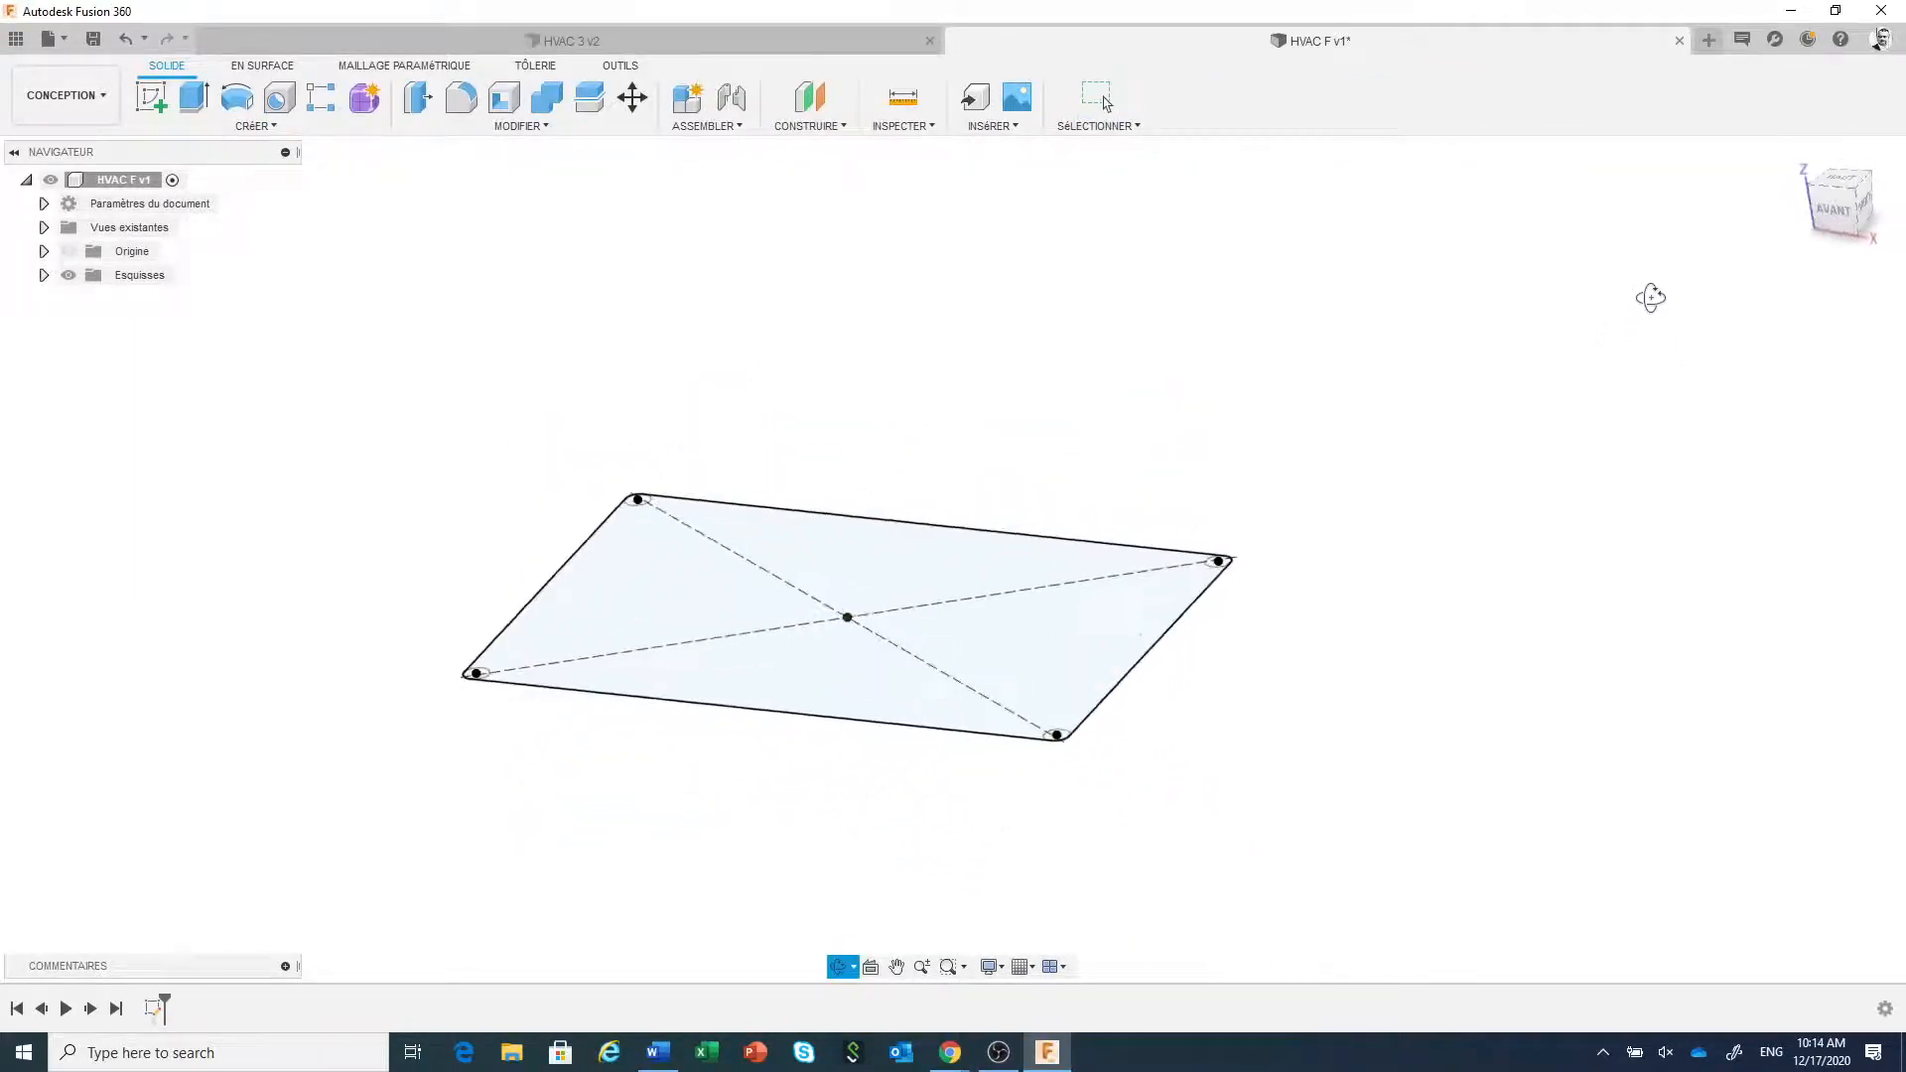
click(812, 96)
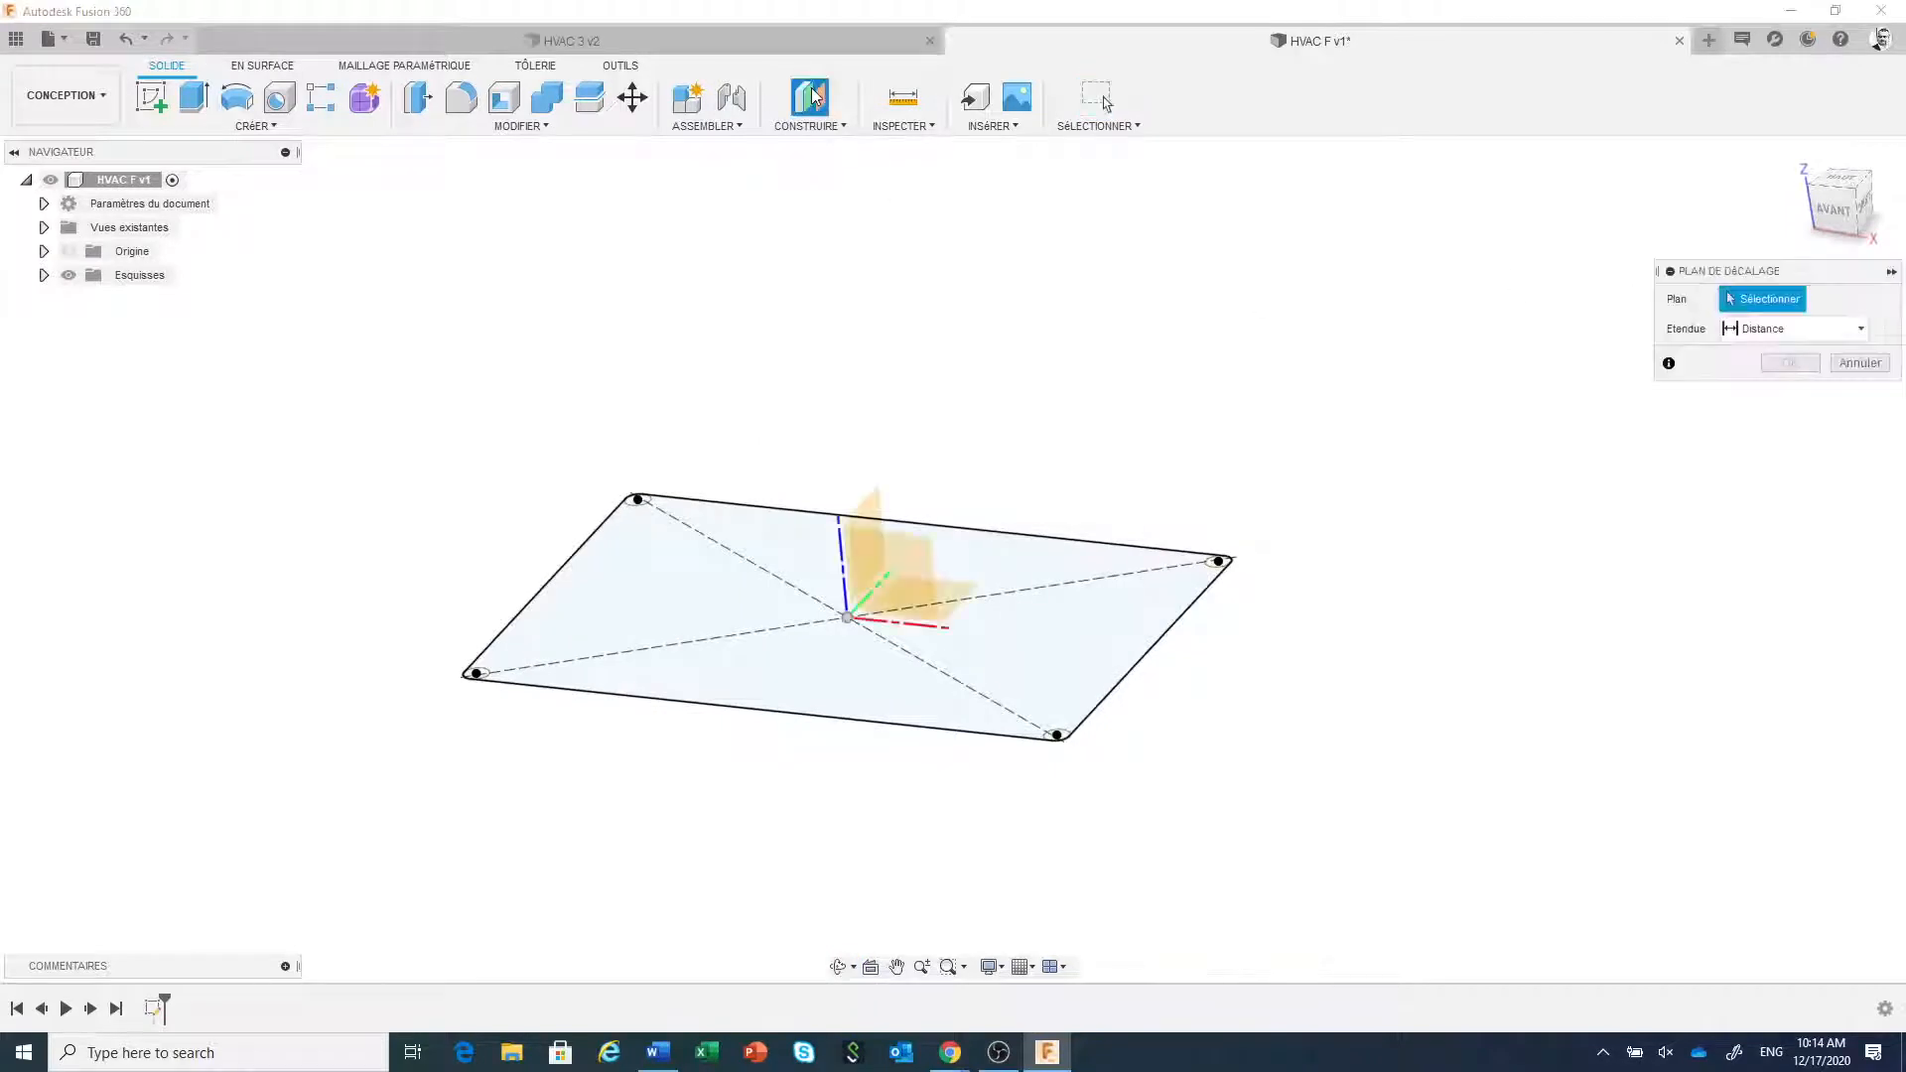
click(965, 596)
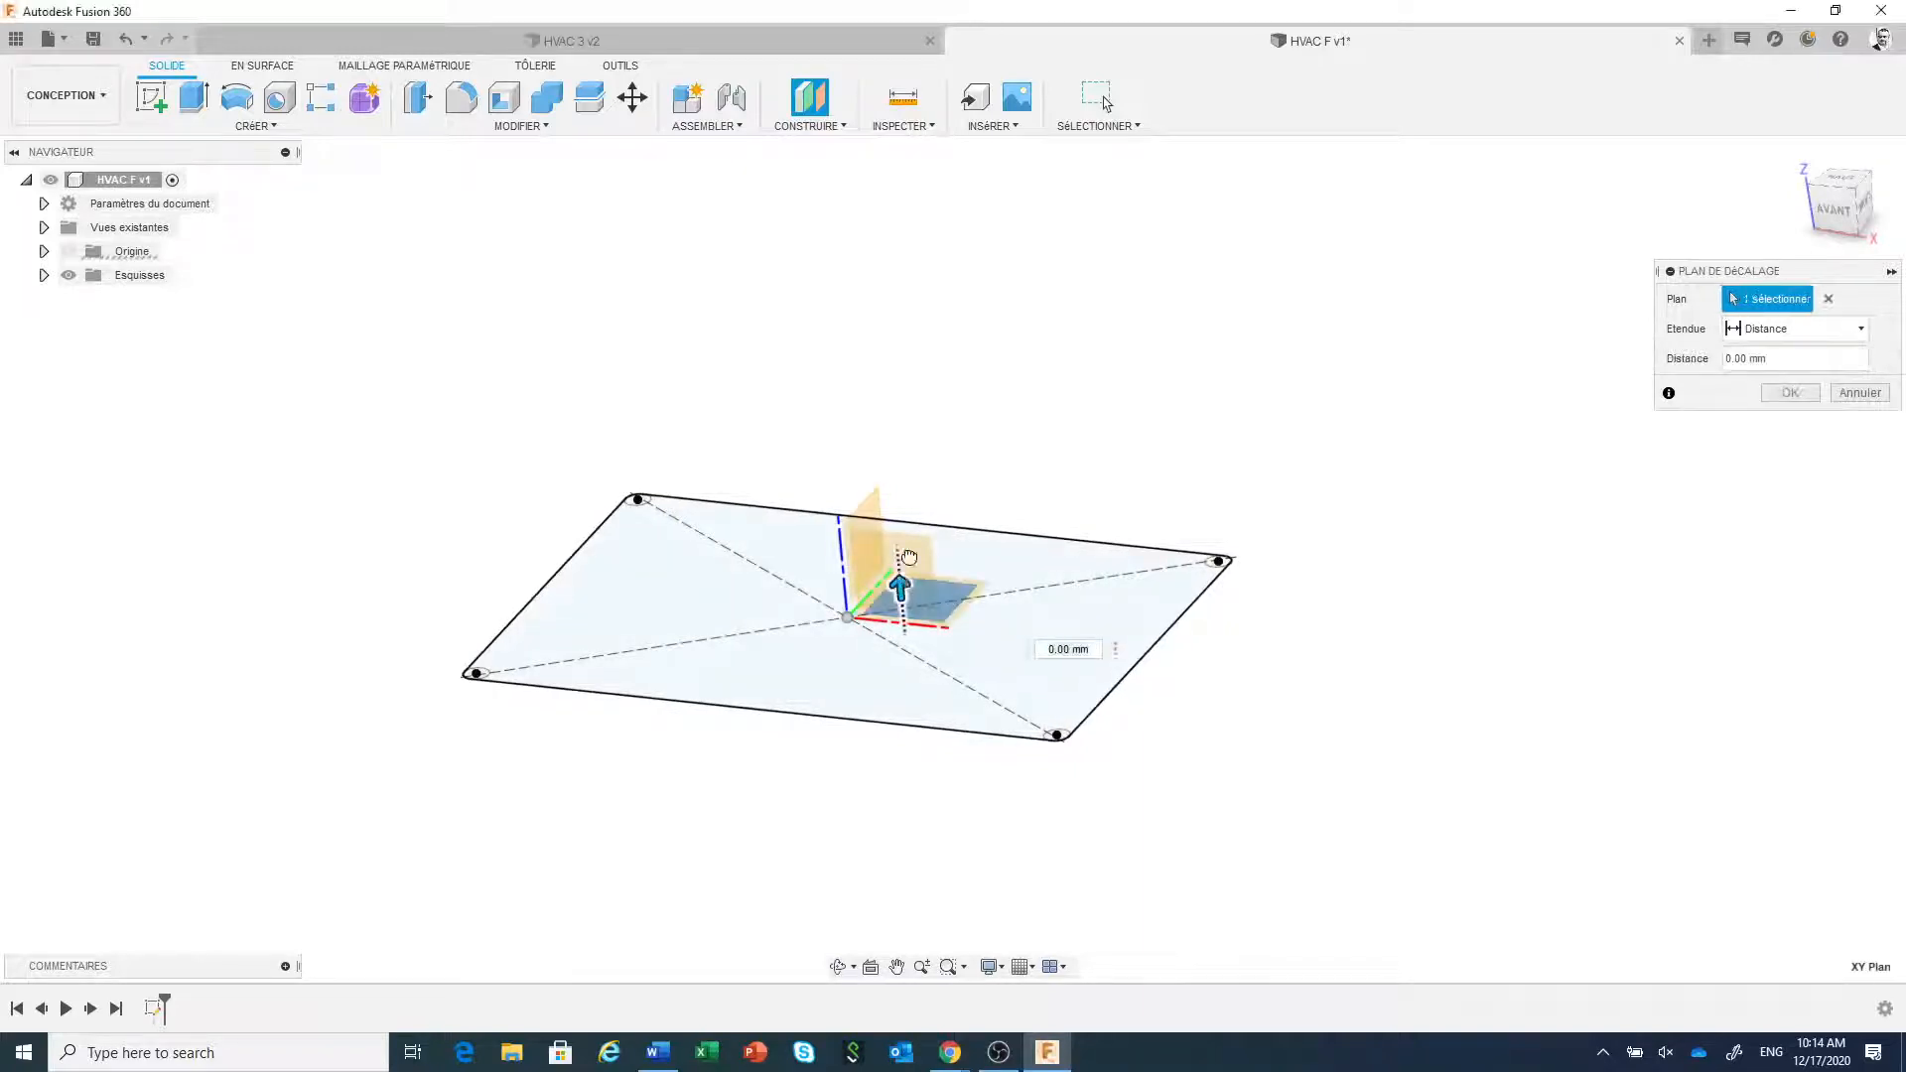
drag(896, 586, 918, 324)
text(28)
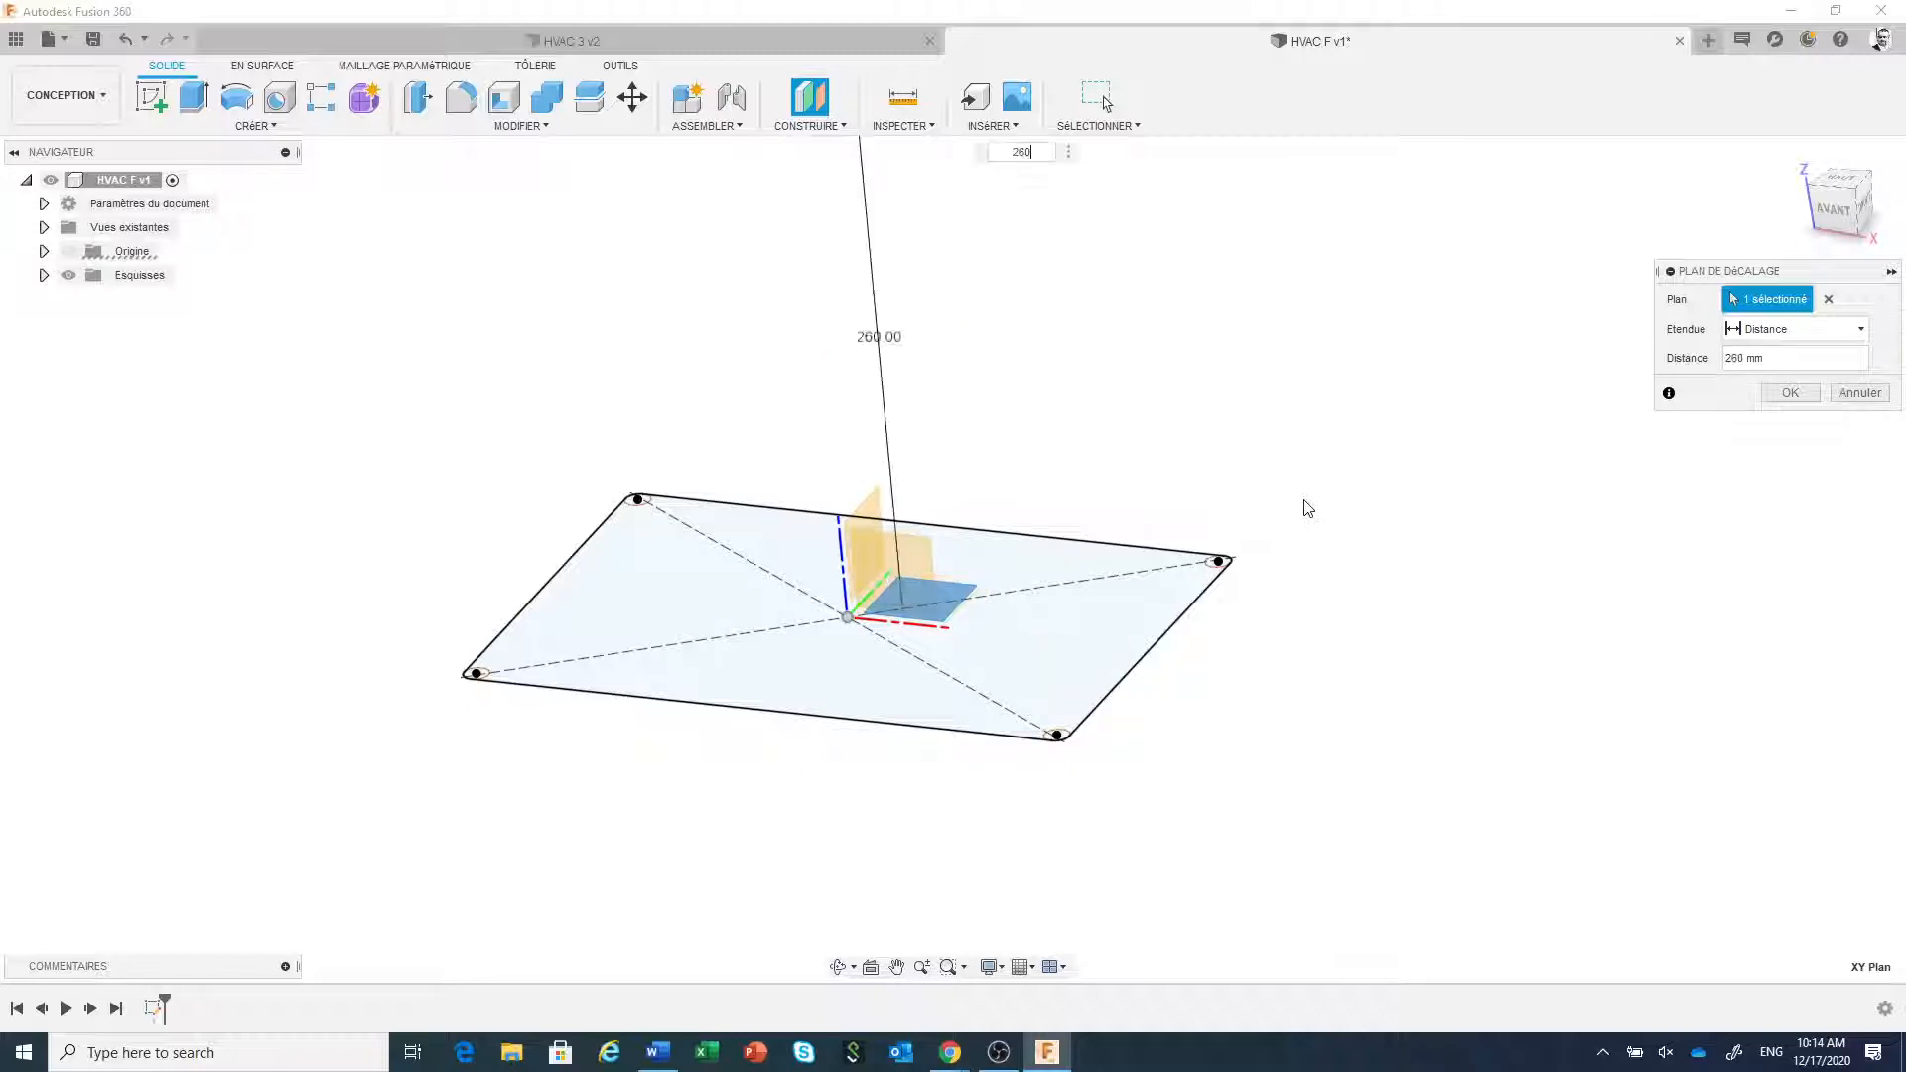
key(Return)
- Start a new sketch on the offset plane above the base rectangle
scroll(1235, 461, down, 5)
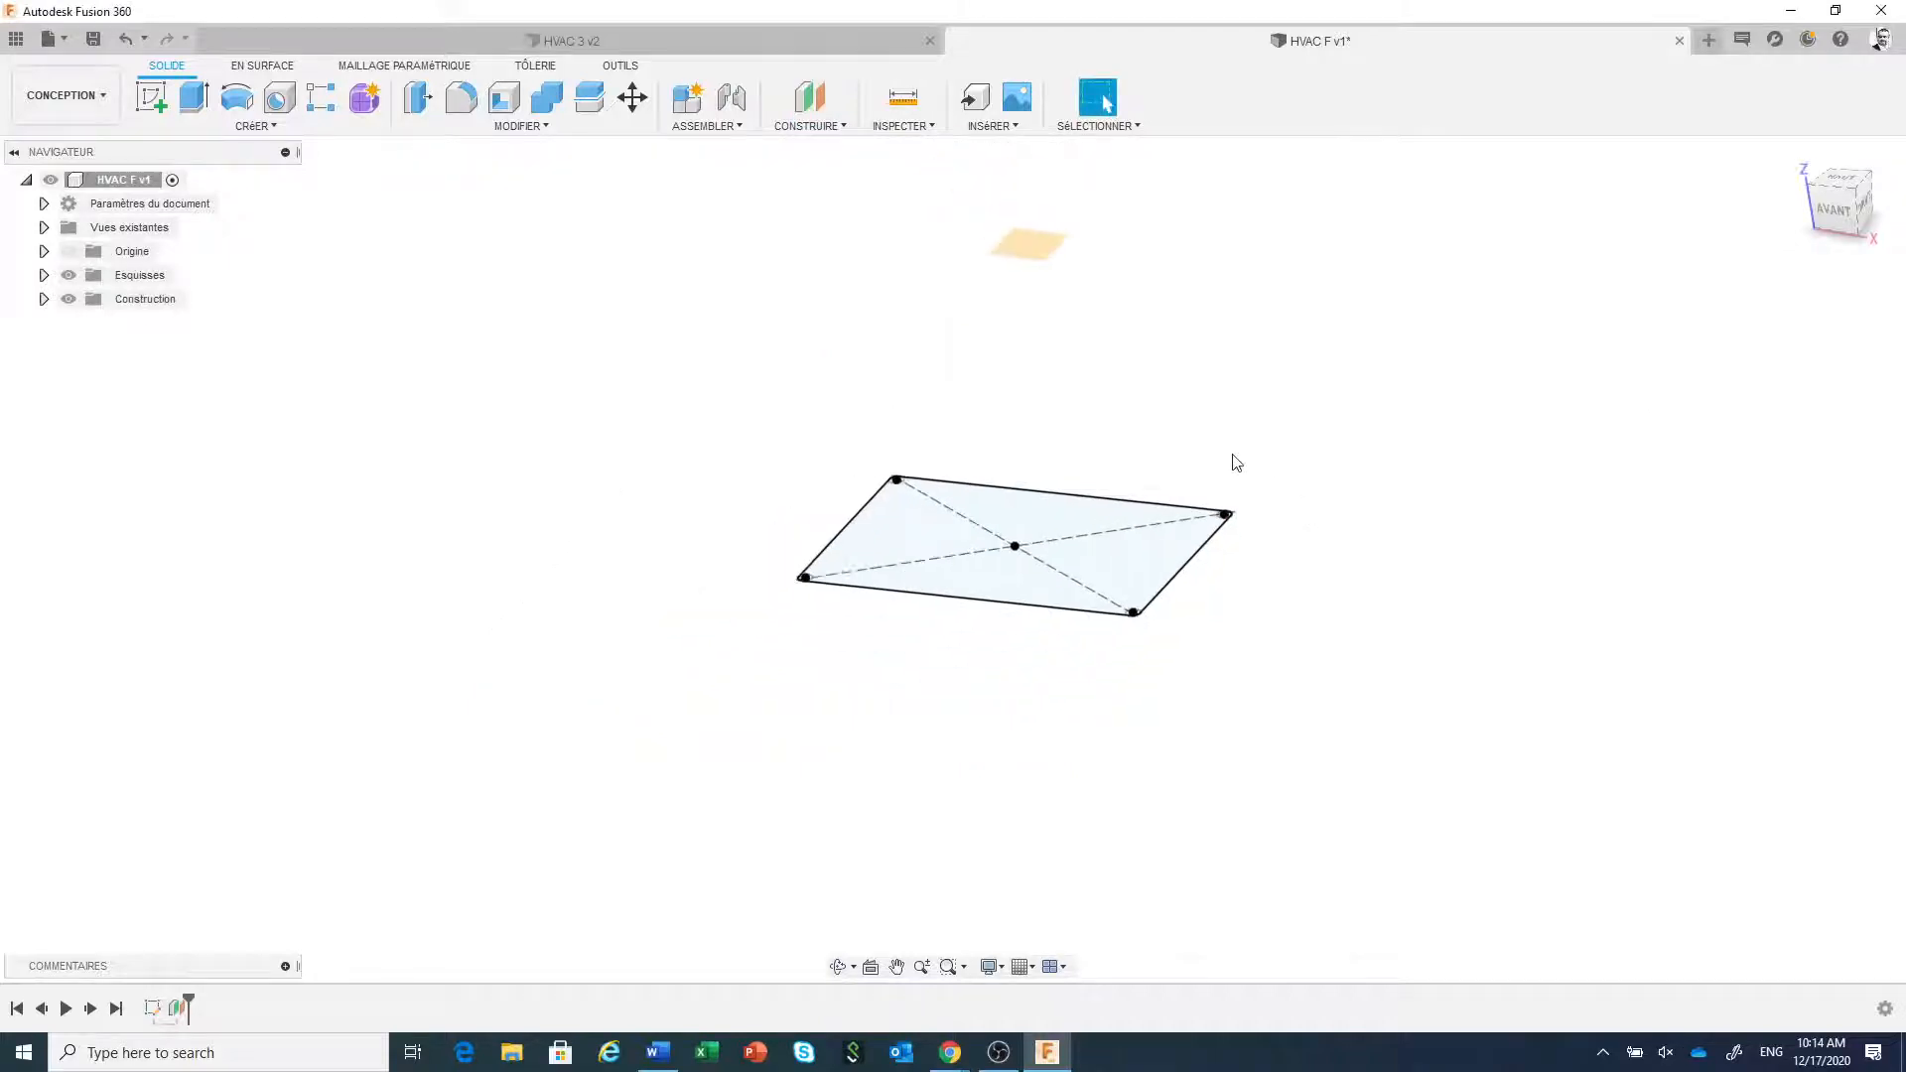
mouse_move(1087, 417)
middle_down()
mouse_move(1120, 460)
mouse_move(1148, 642)
middle_up()
scroll(1149, 642, up, 2)
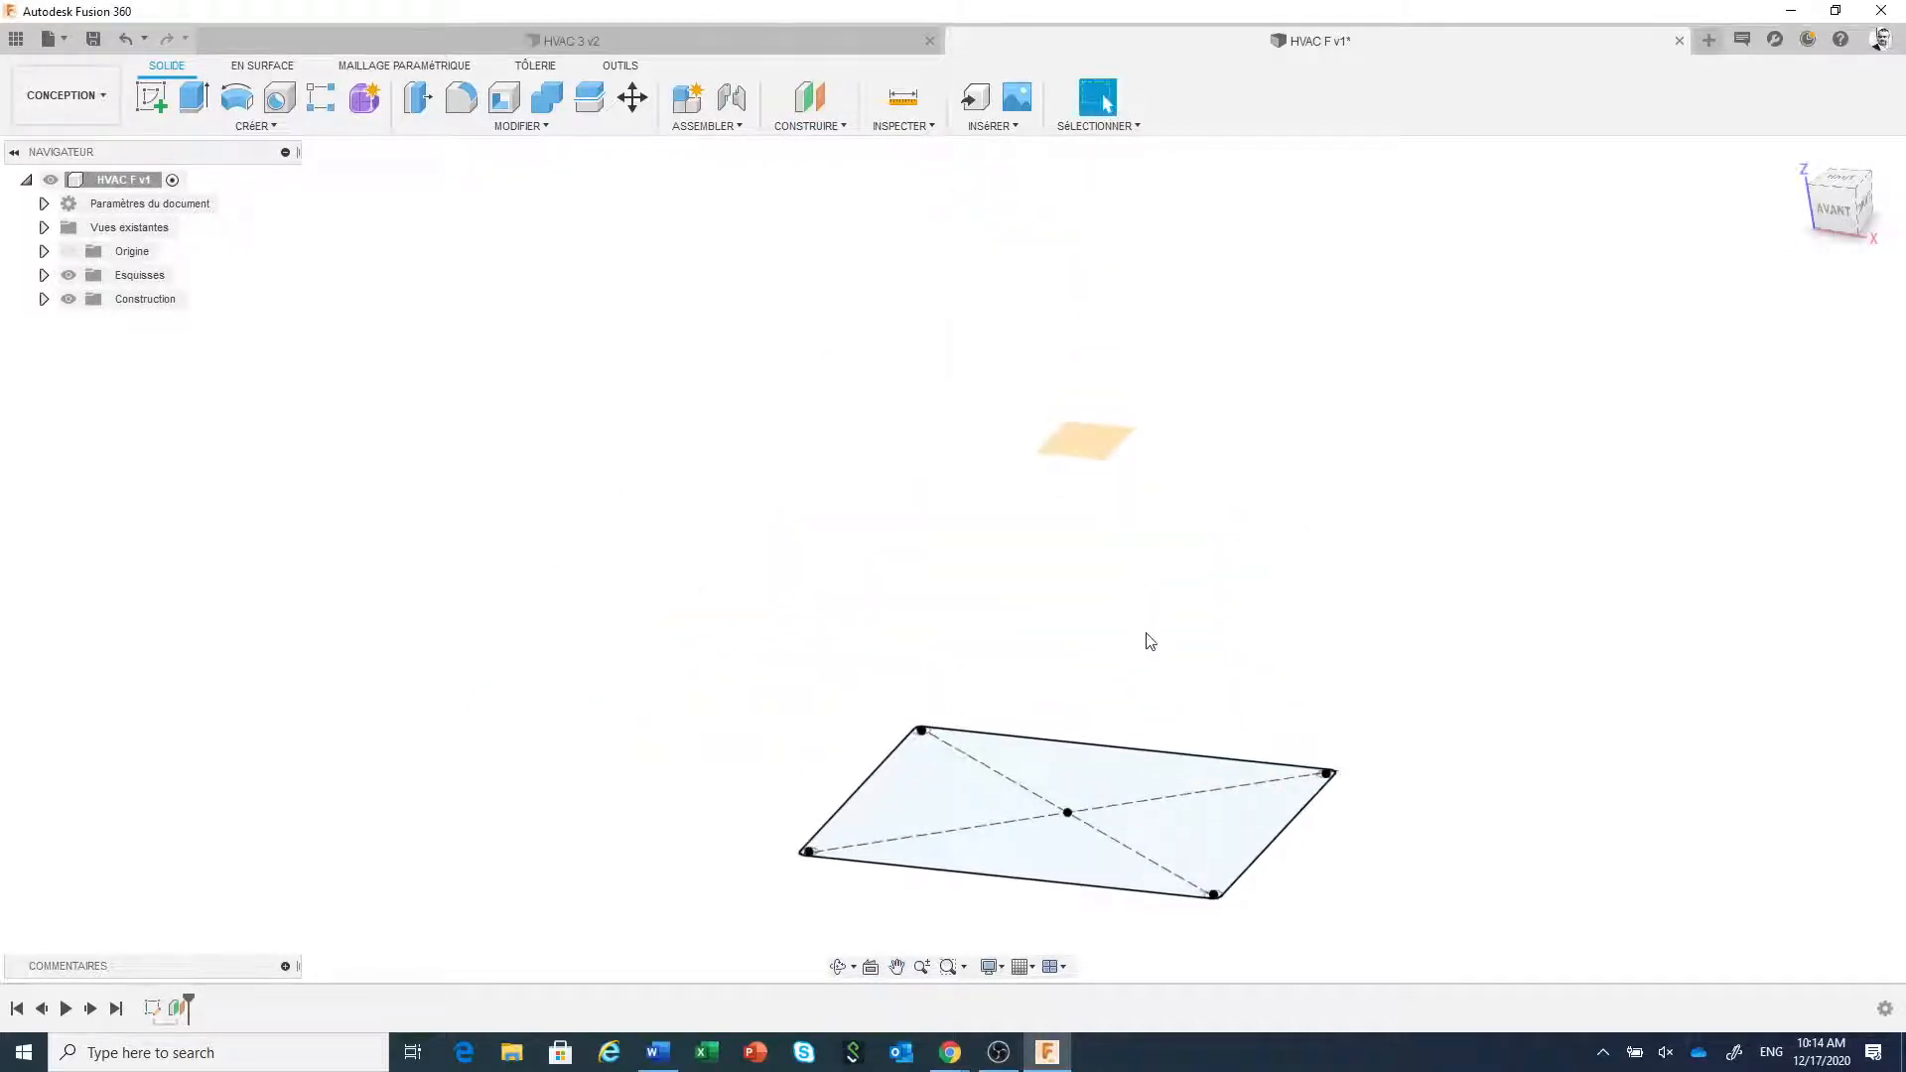
click(1105, 452)
right_click(1100, 443)
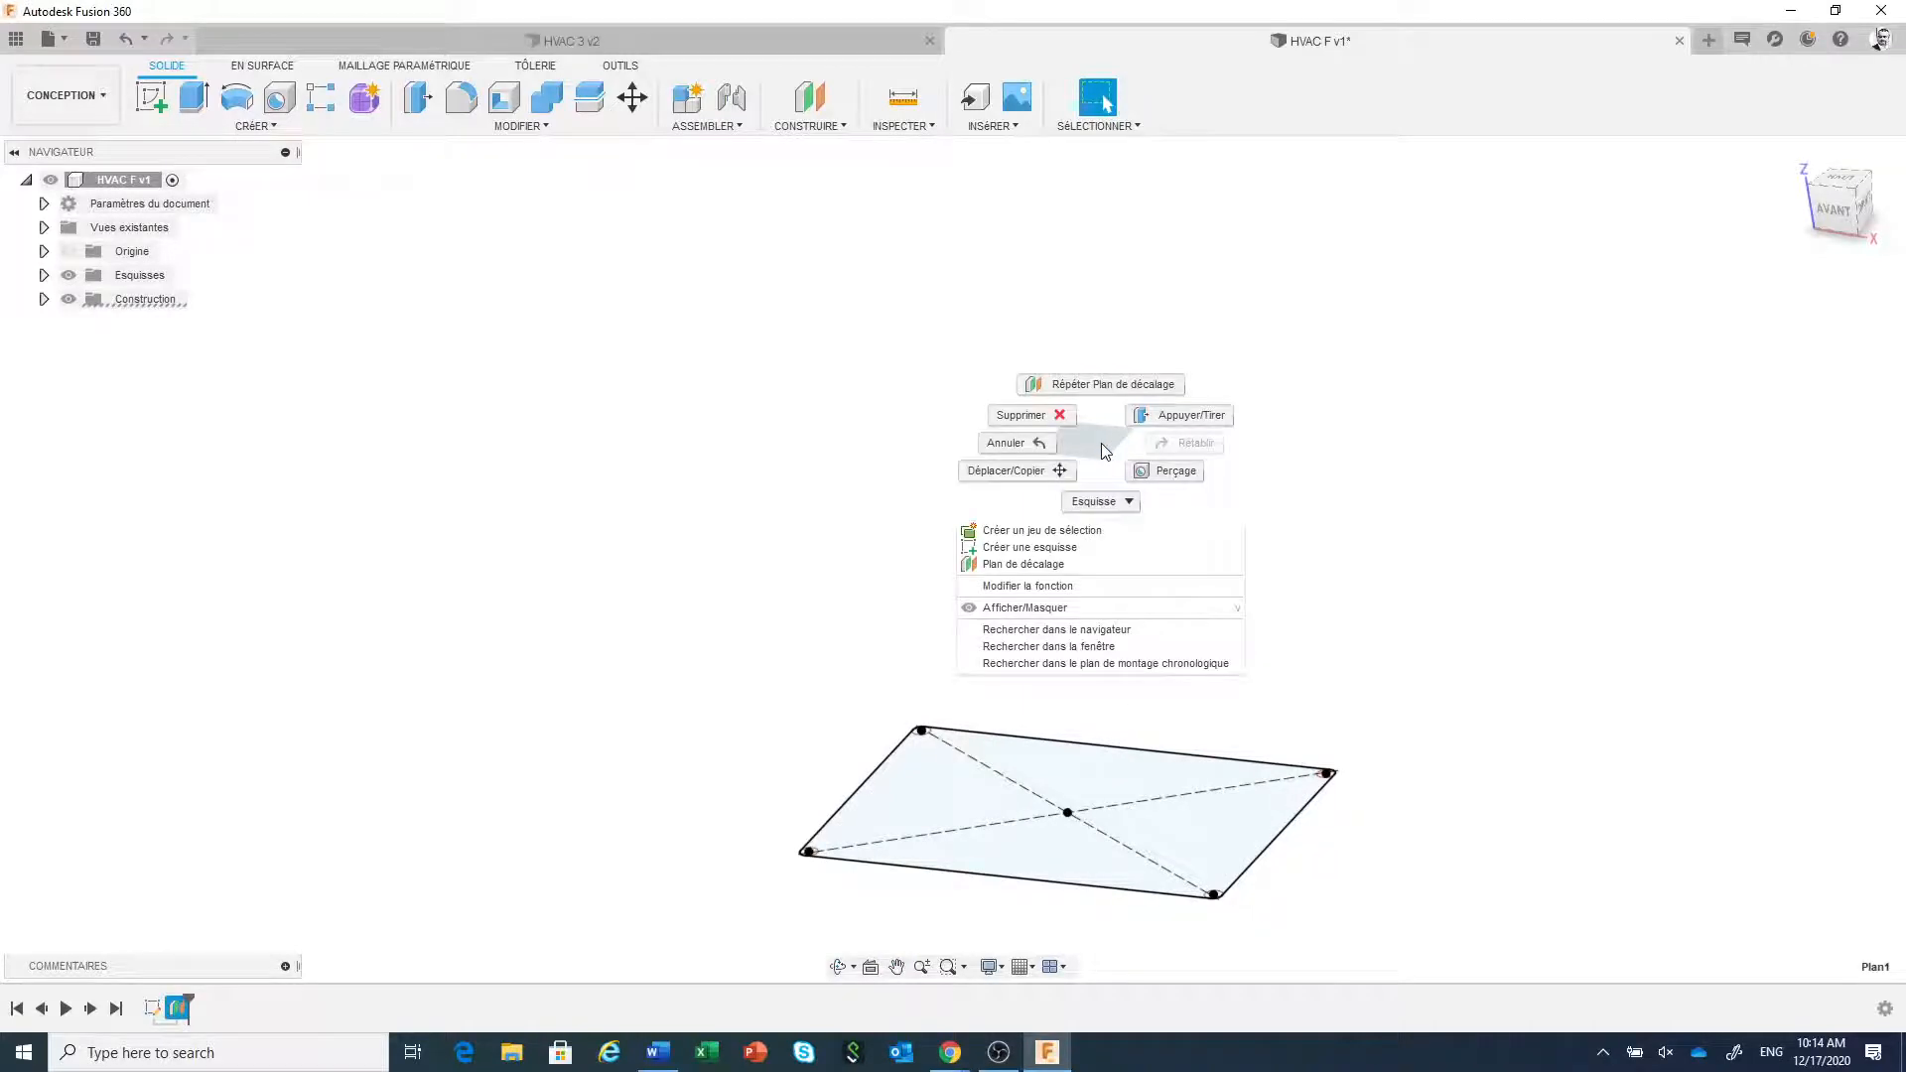
click(1078, 546)
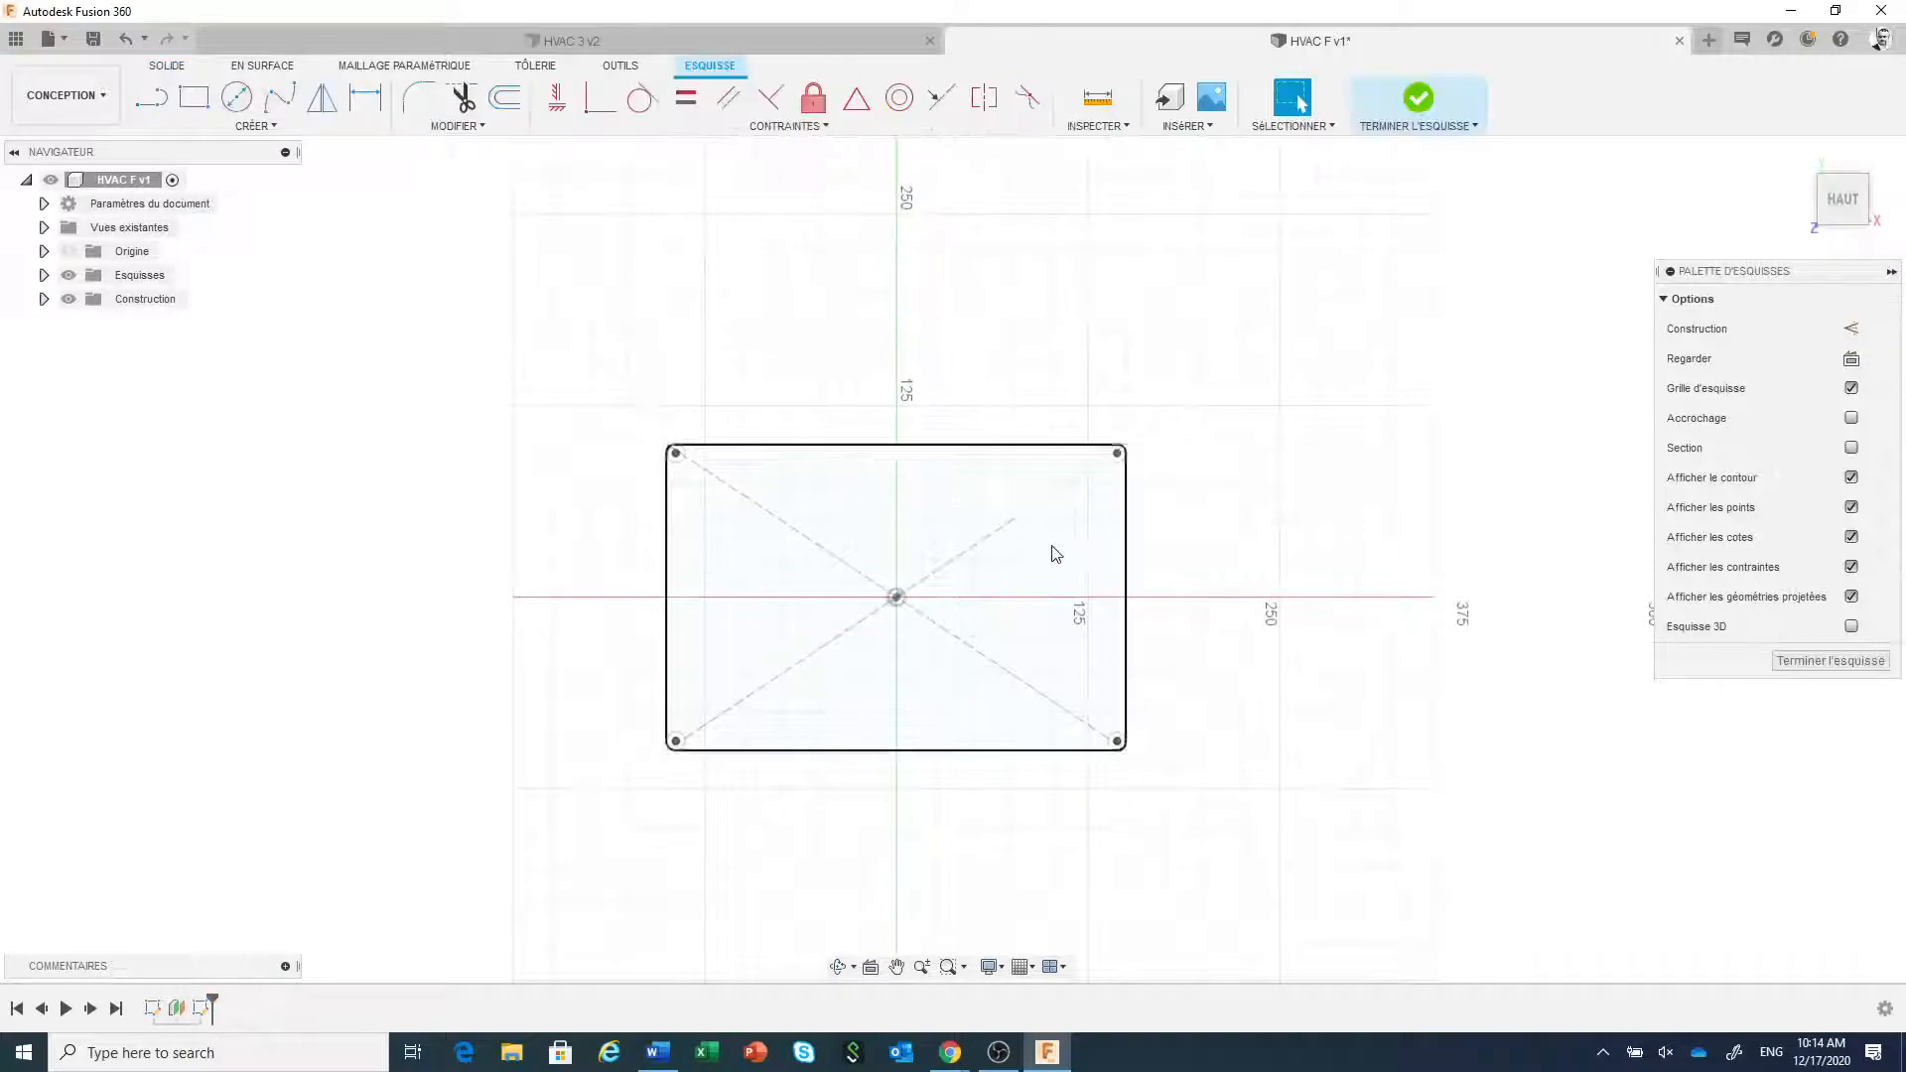
- Draw a centre-diameter circle of 80 mm above and slightly right of the origin, within the rectangle's outline
click(241, 101)
scroll(927, 532, up, 5)
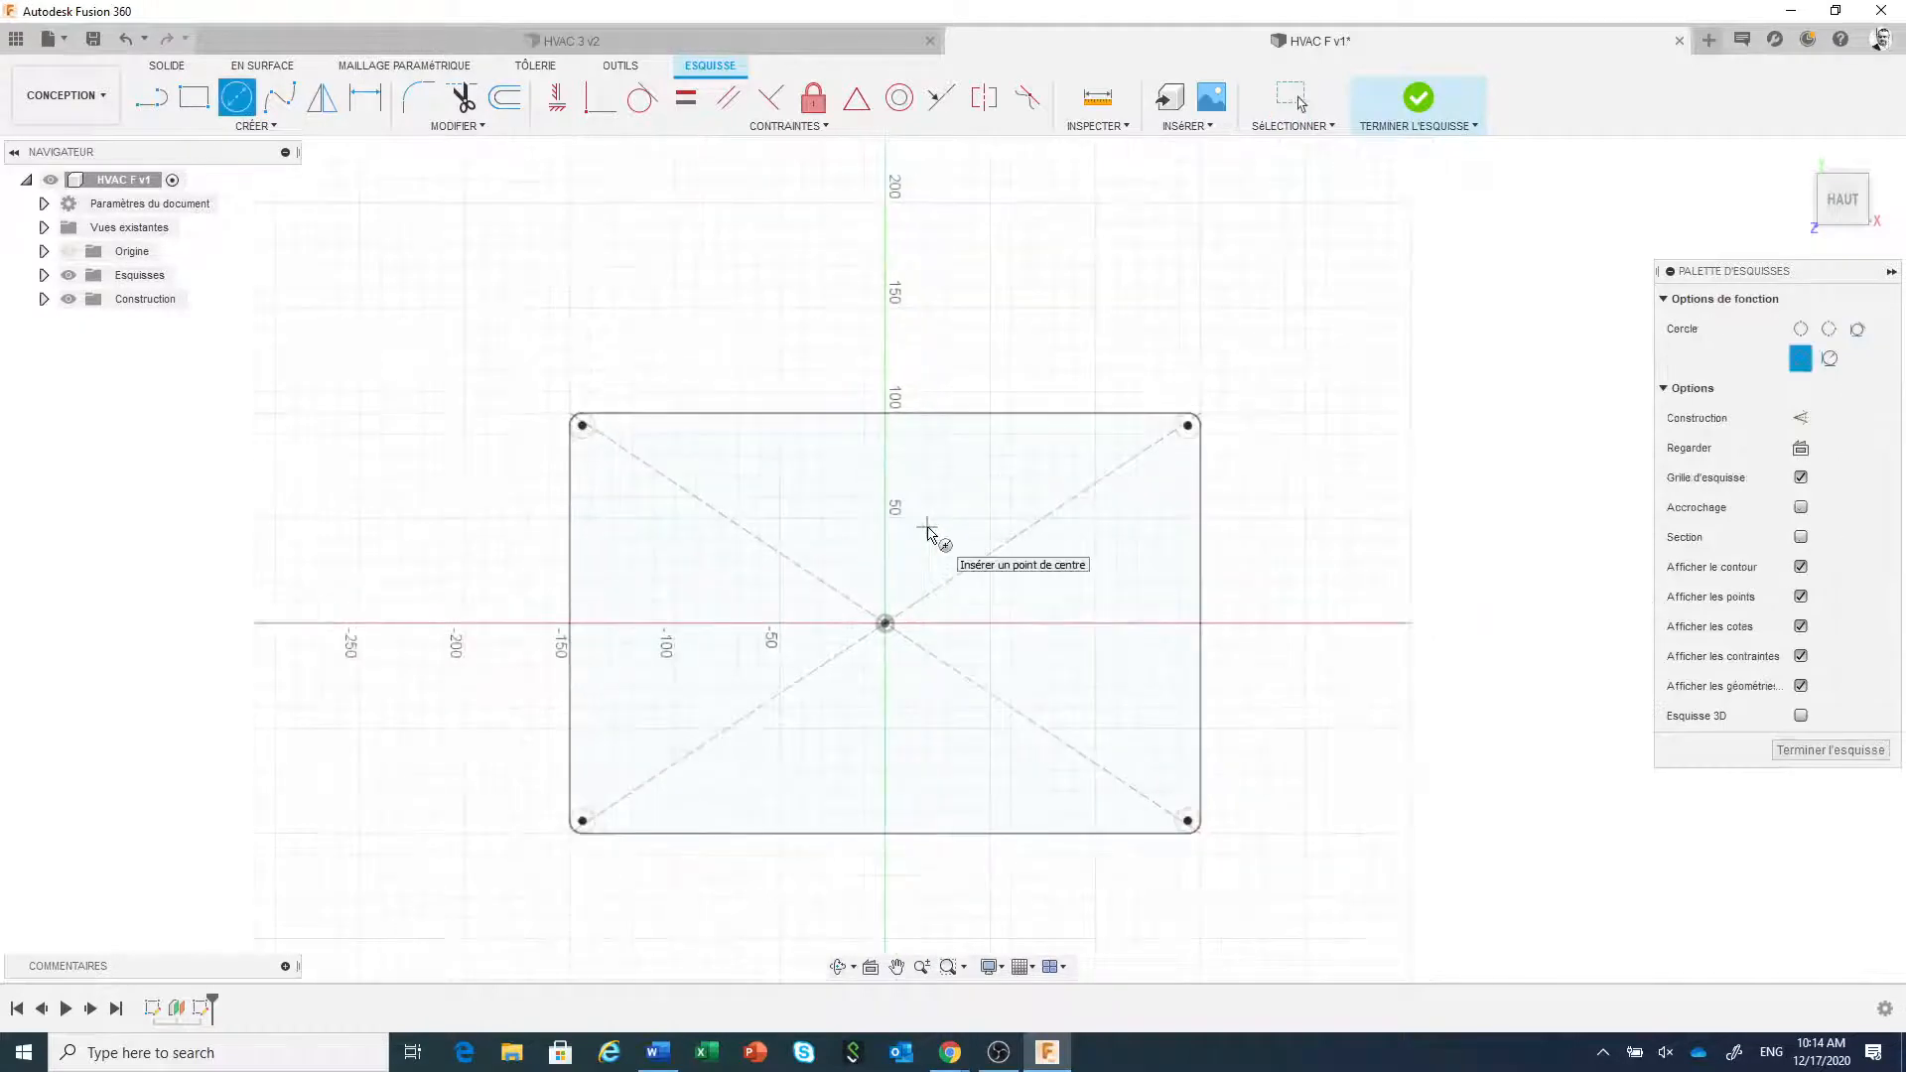
scroll(927, 532, up, 1)
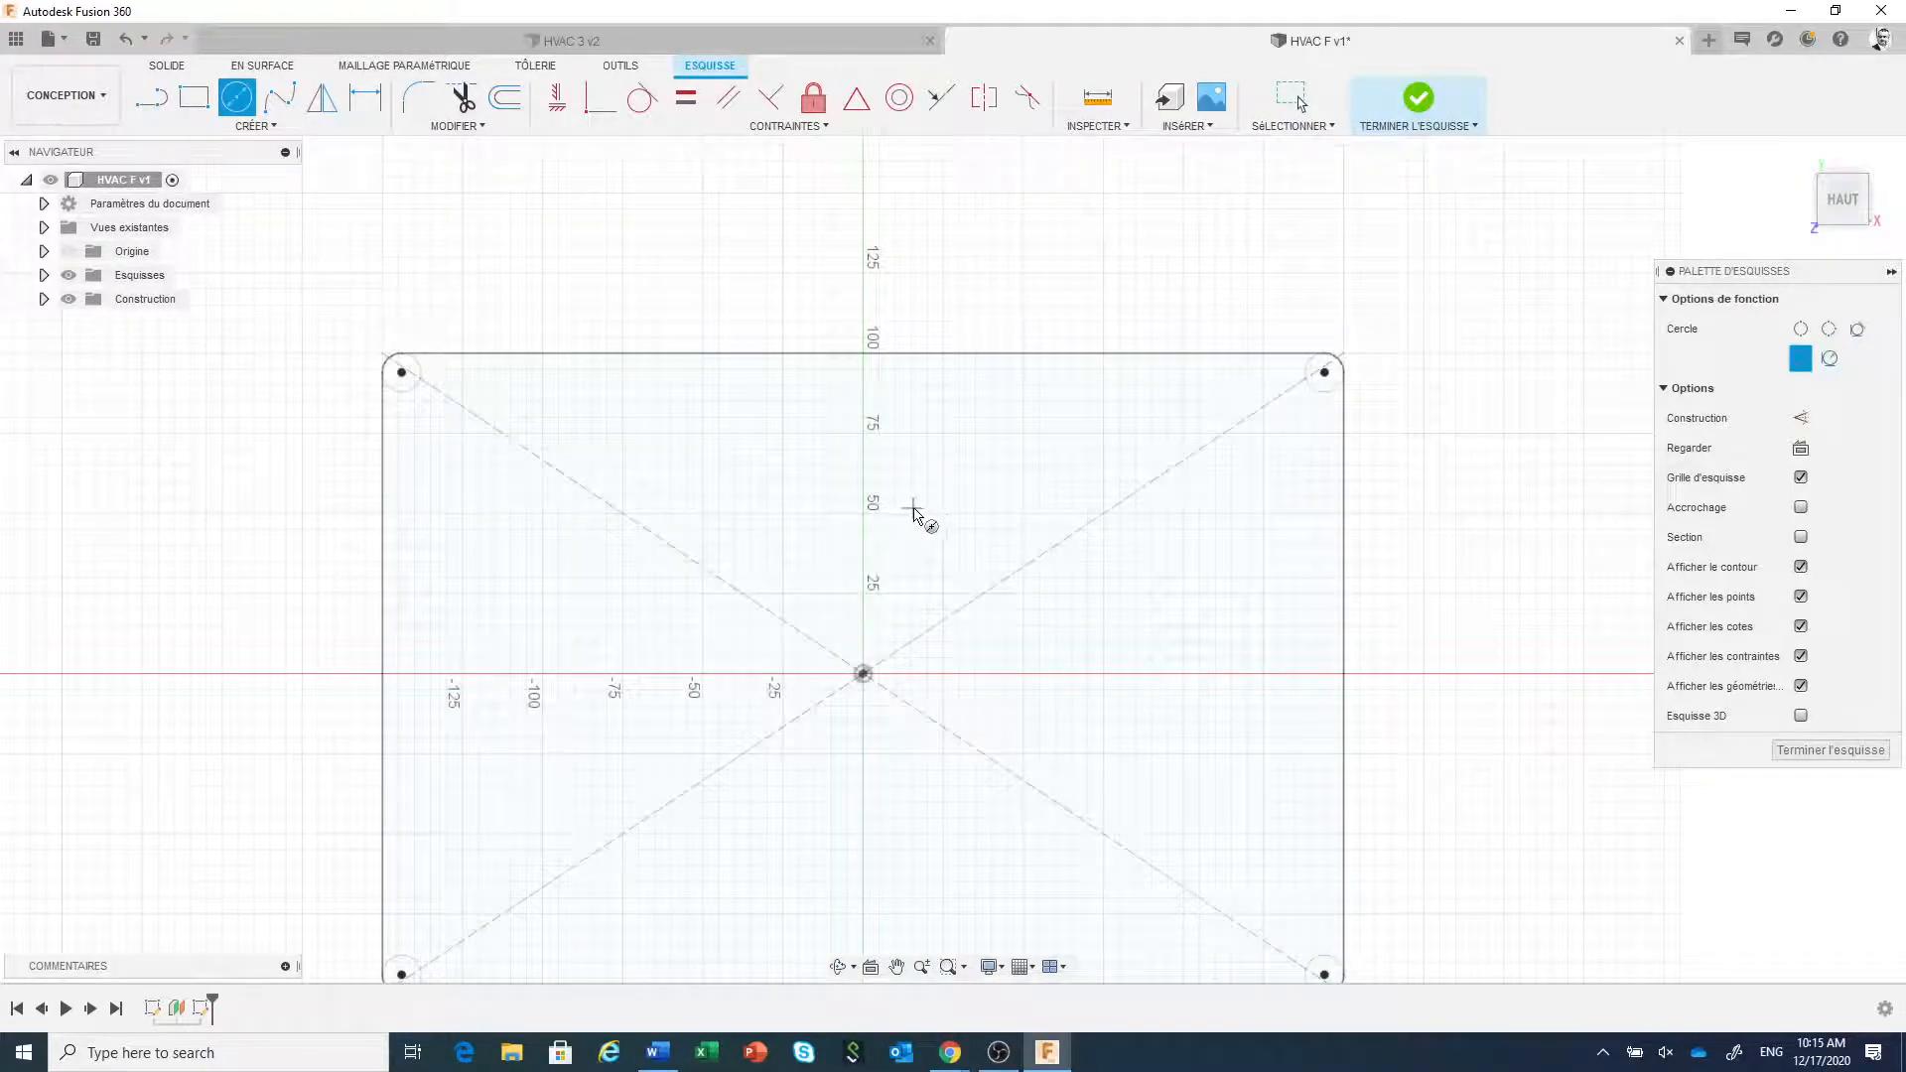
click(913, 509)
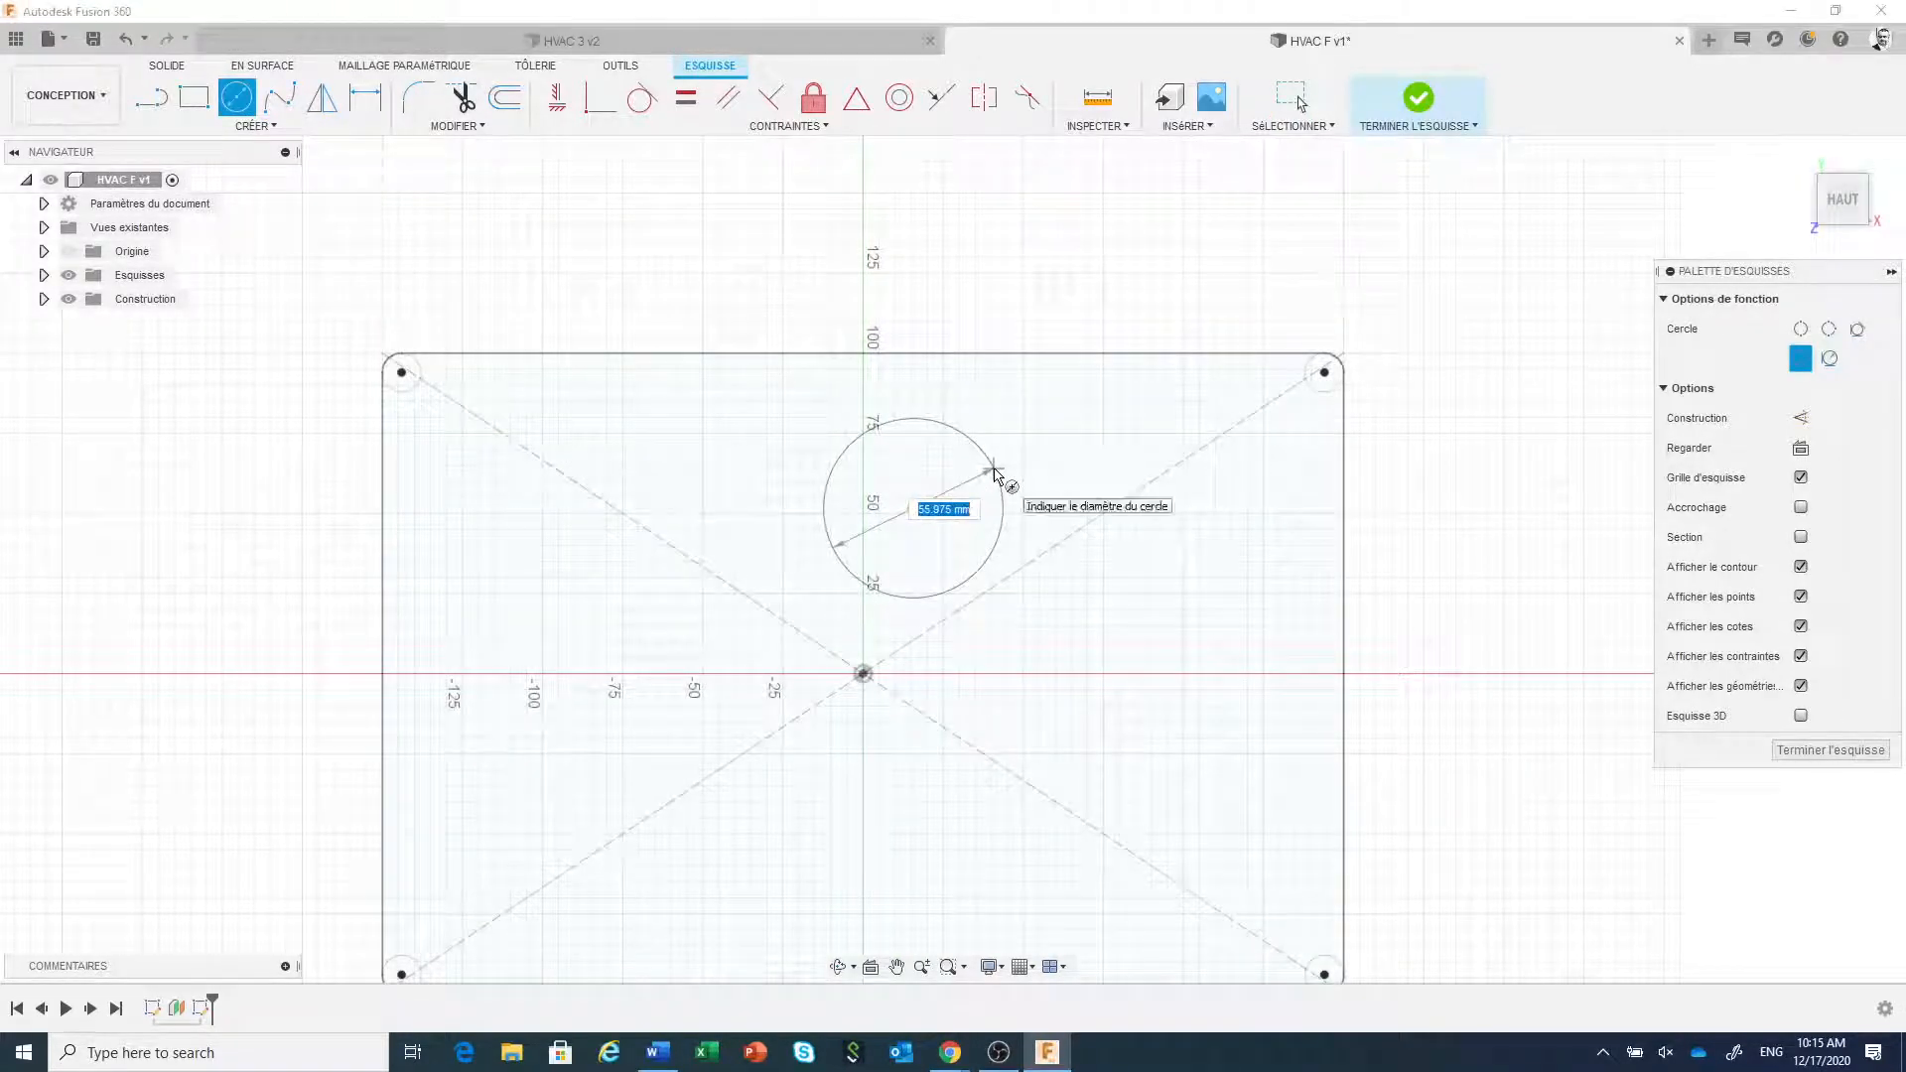
text(80)
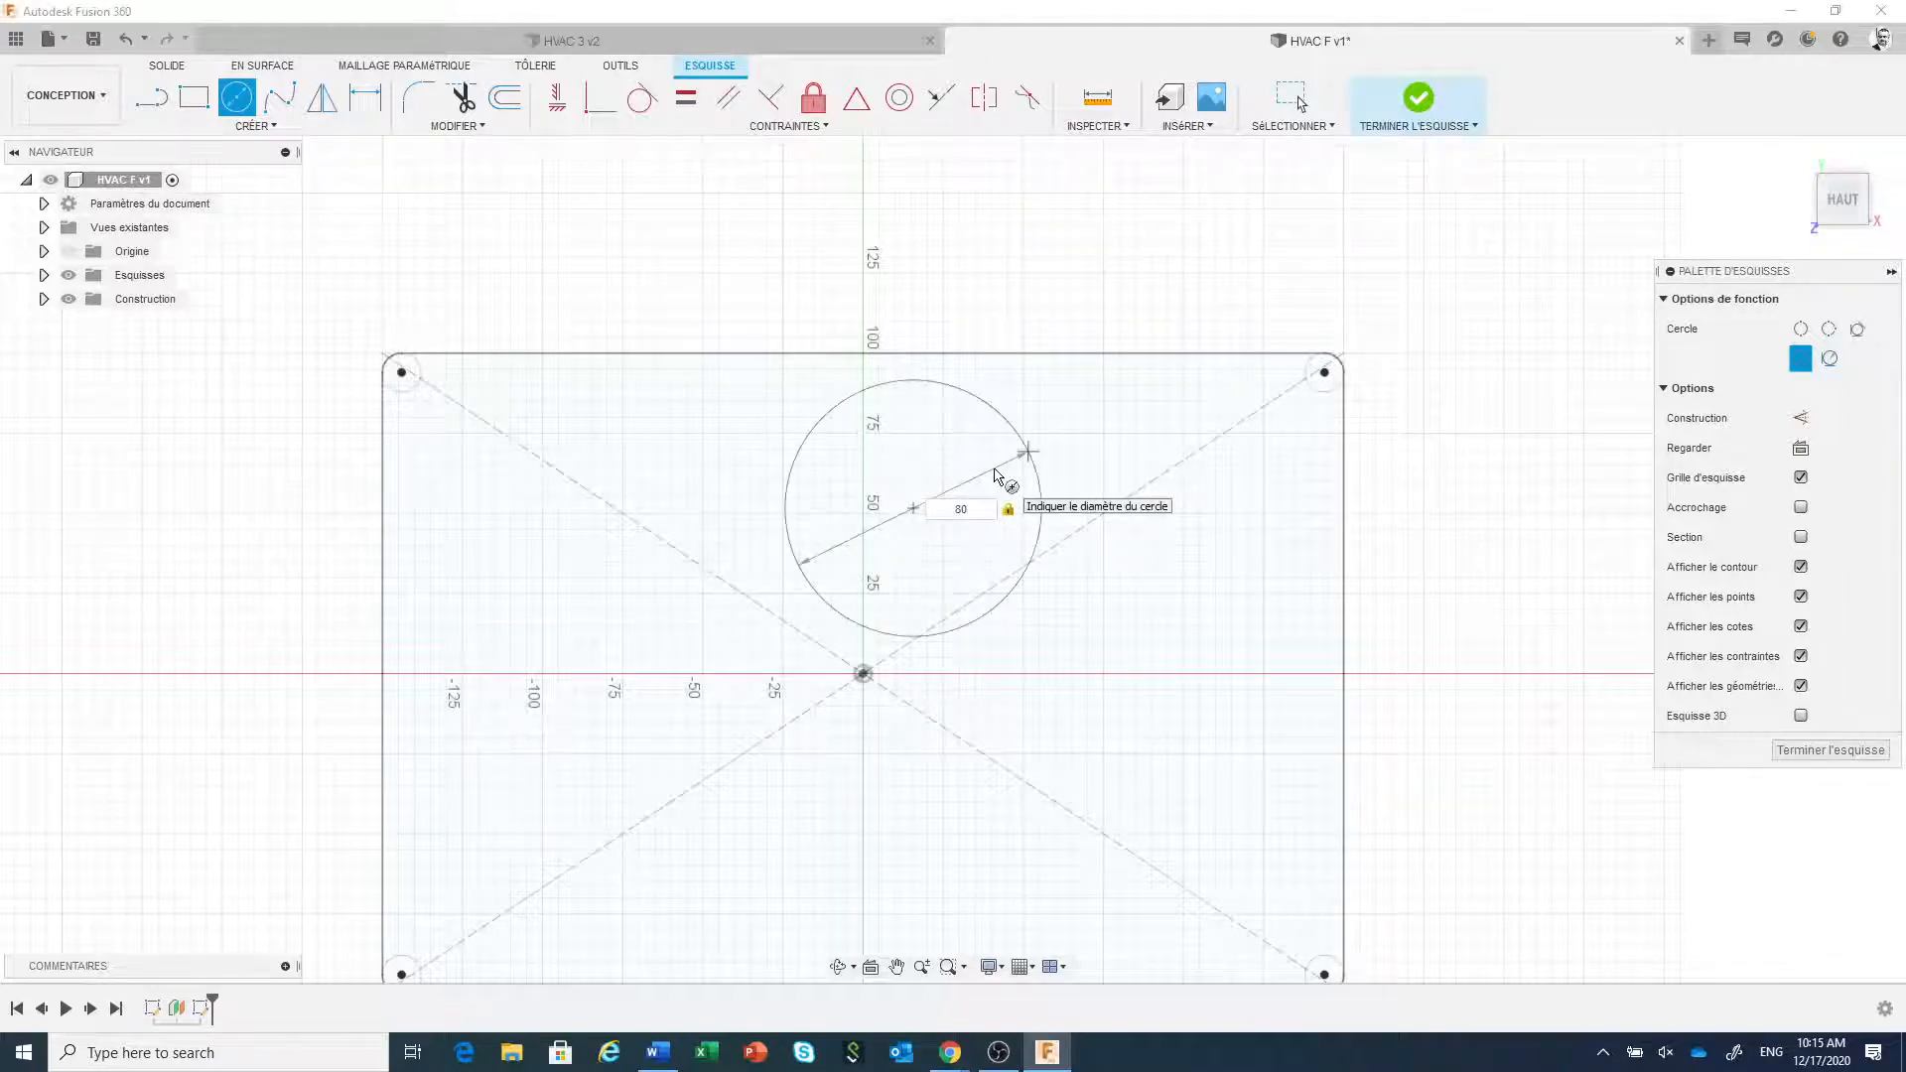
key(Return)
key(Escape)
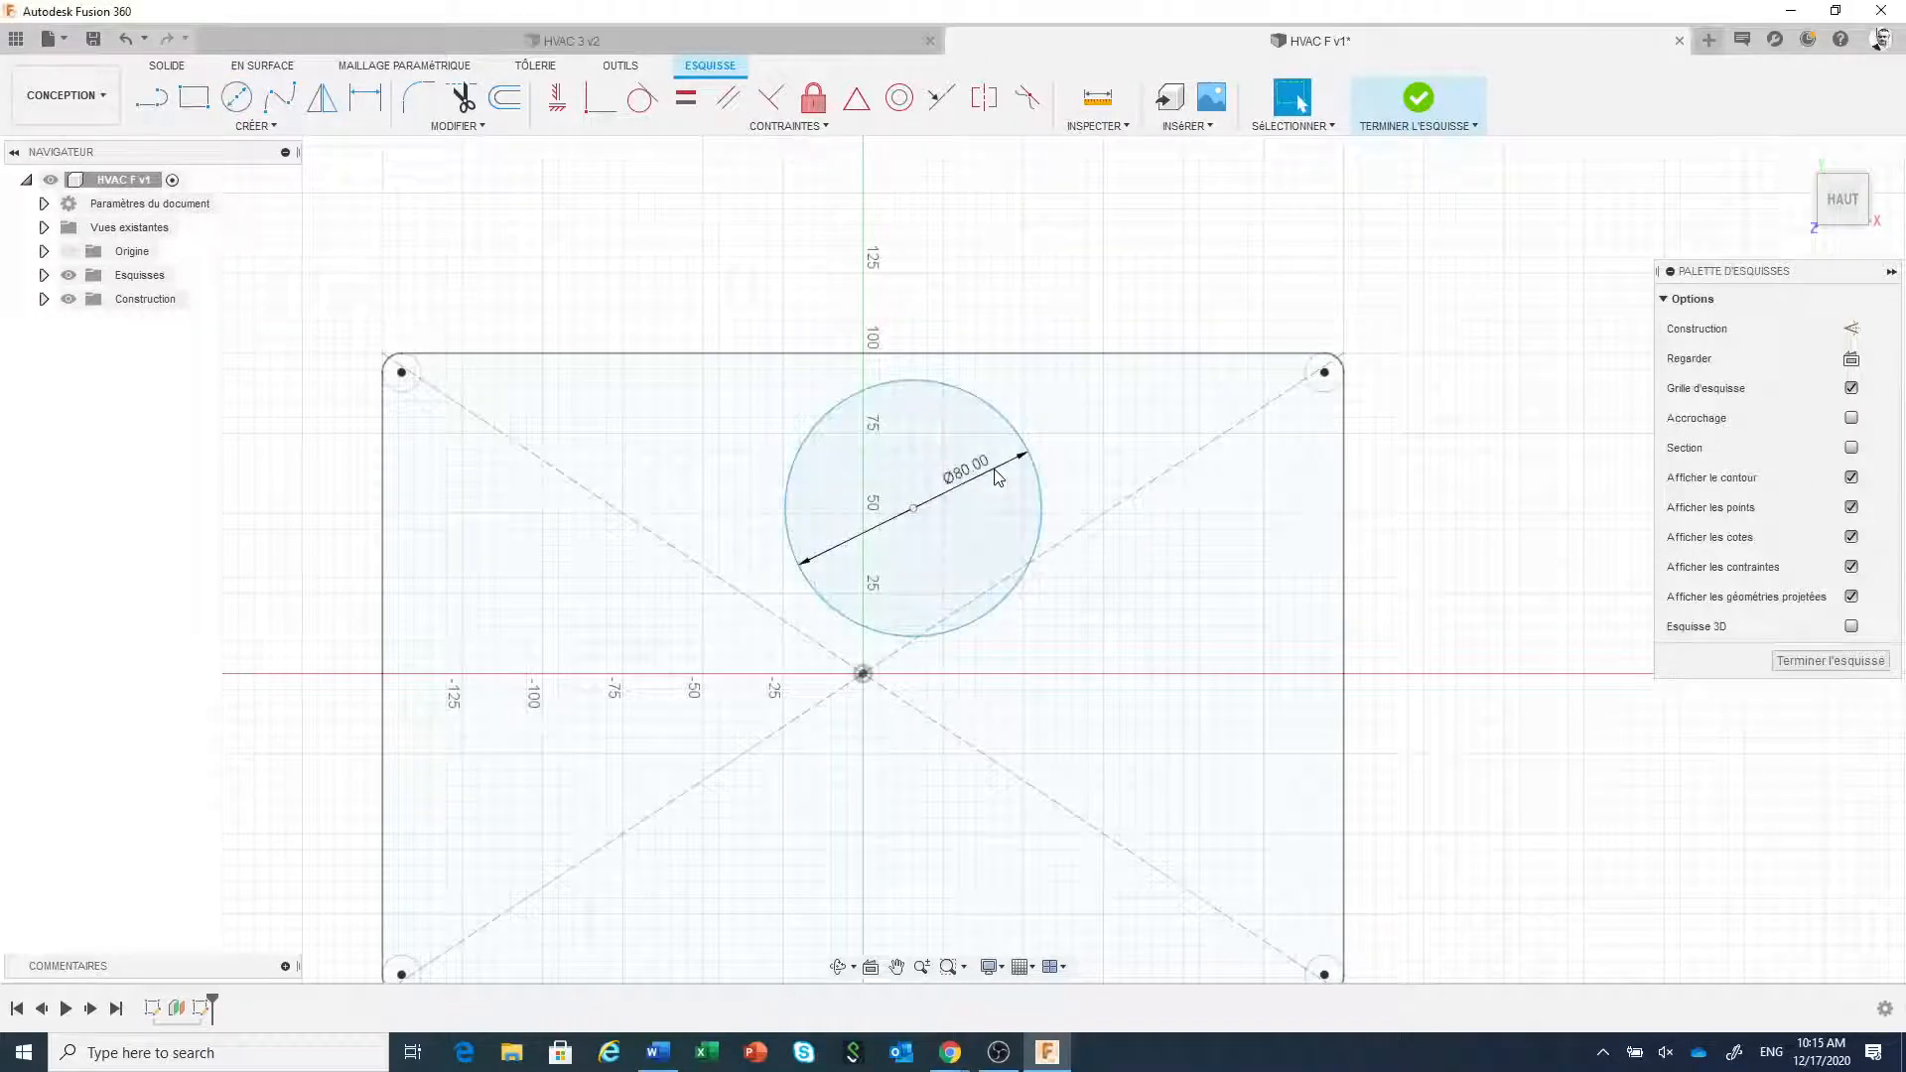
- Align the circle's centre vertically with the origin using a Horizontal/Vertical constraint
click(556, 103)
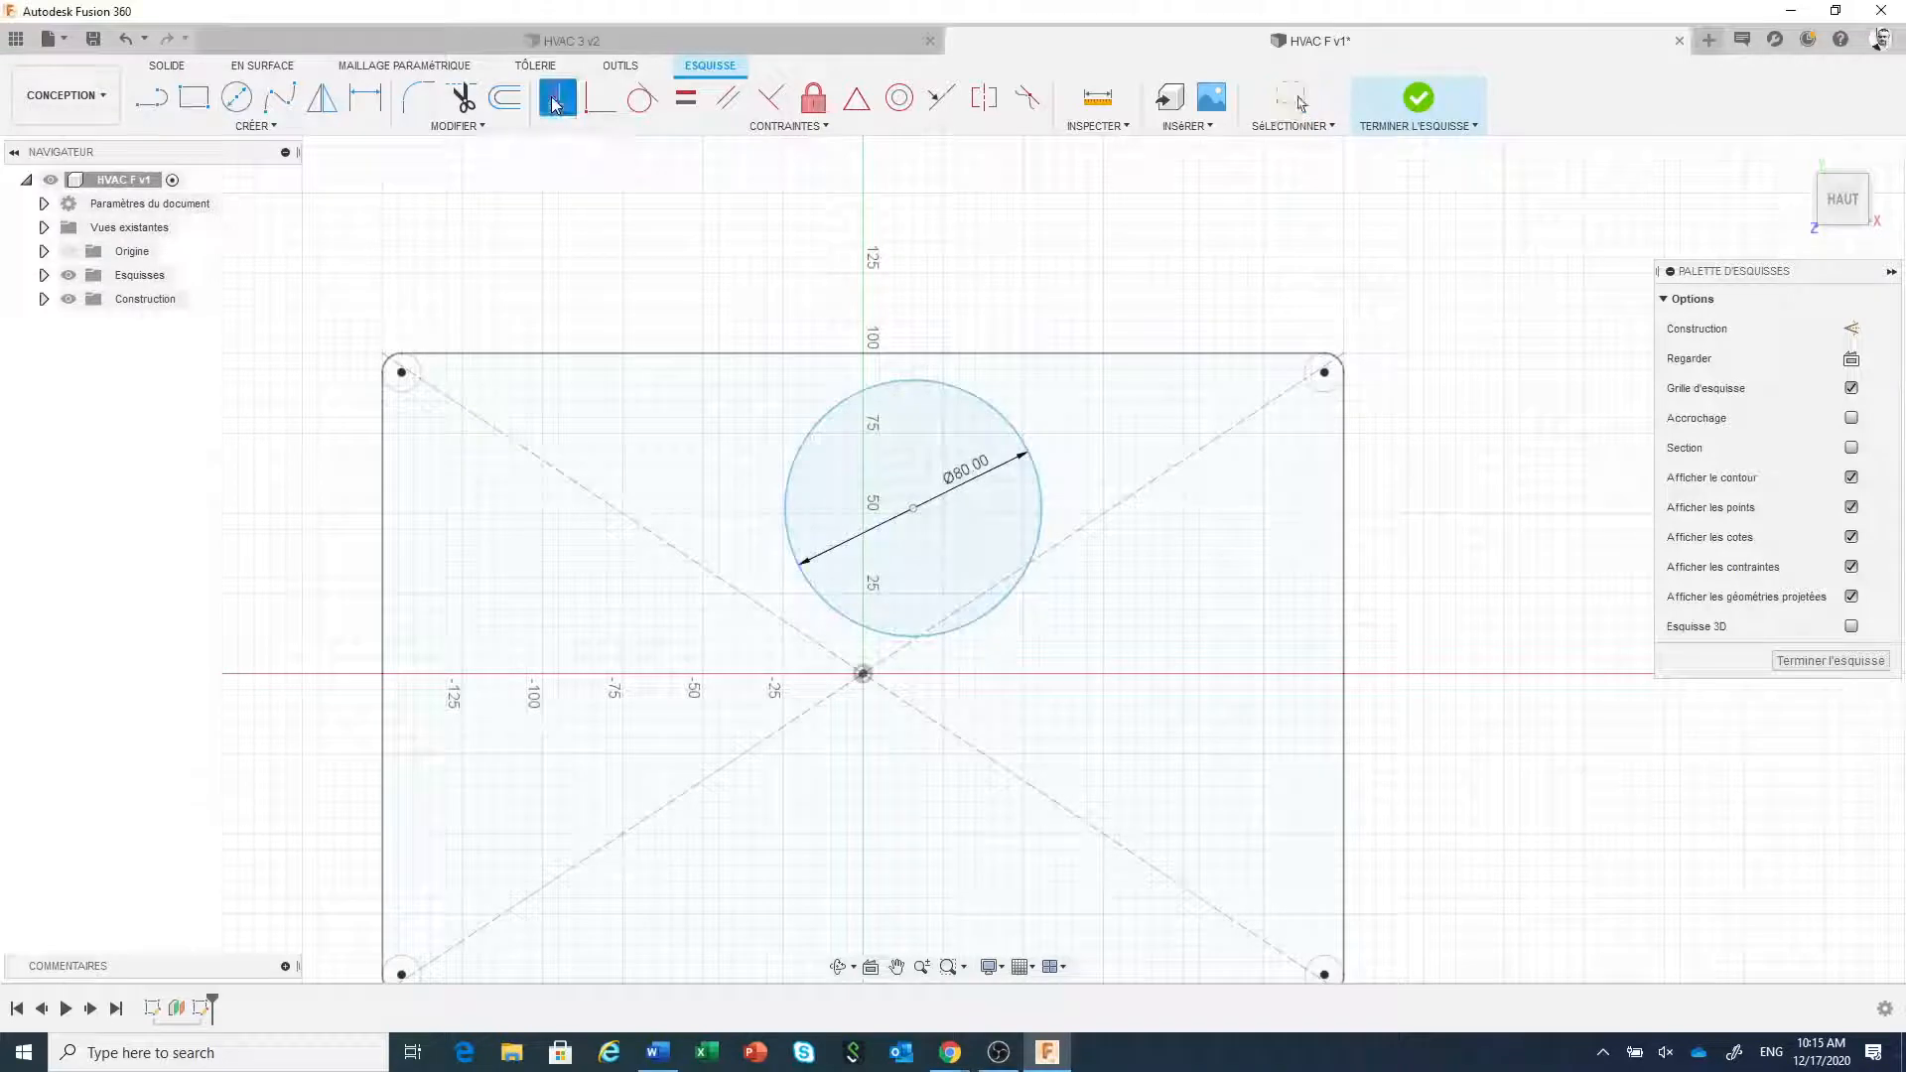
click(913, 510)
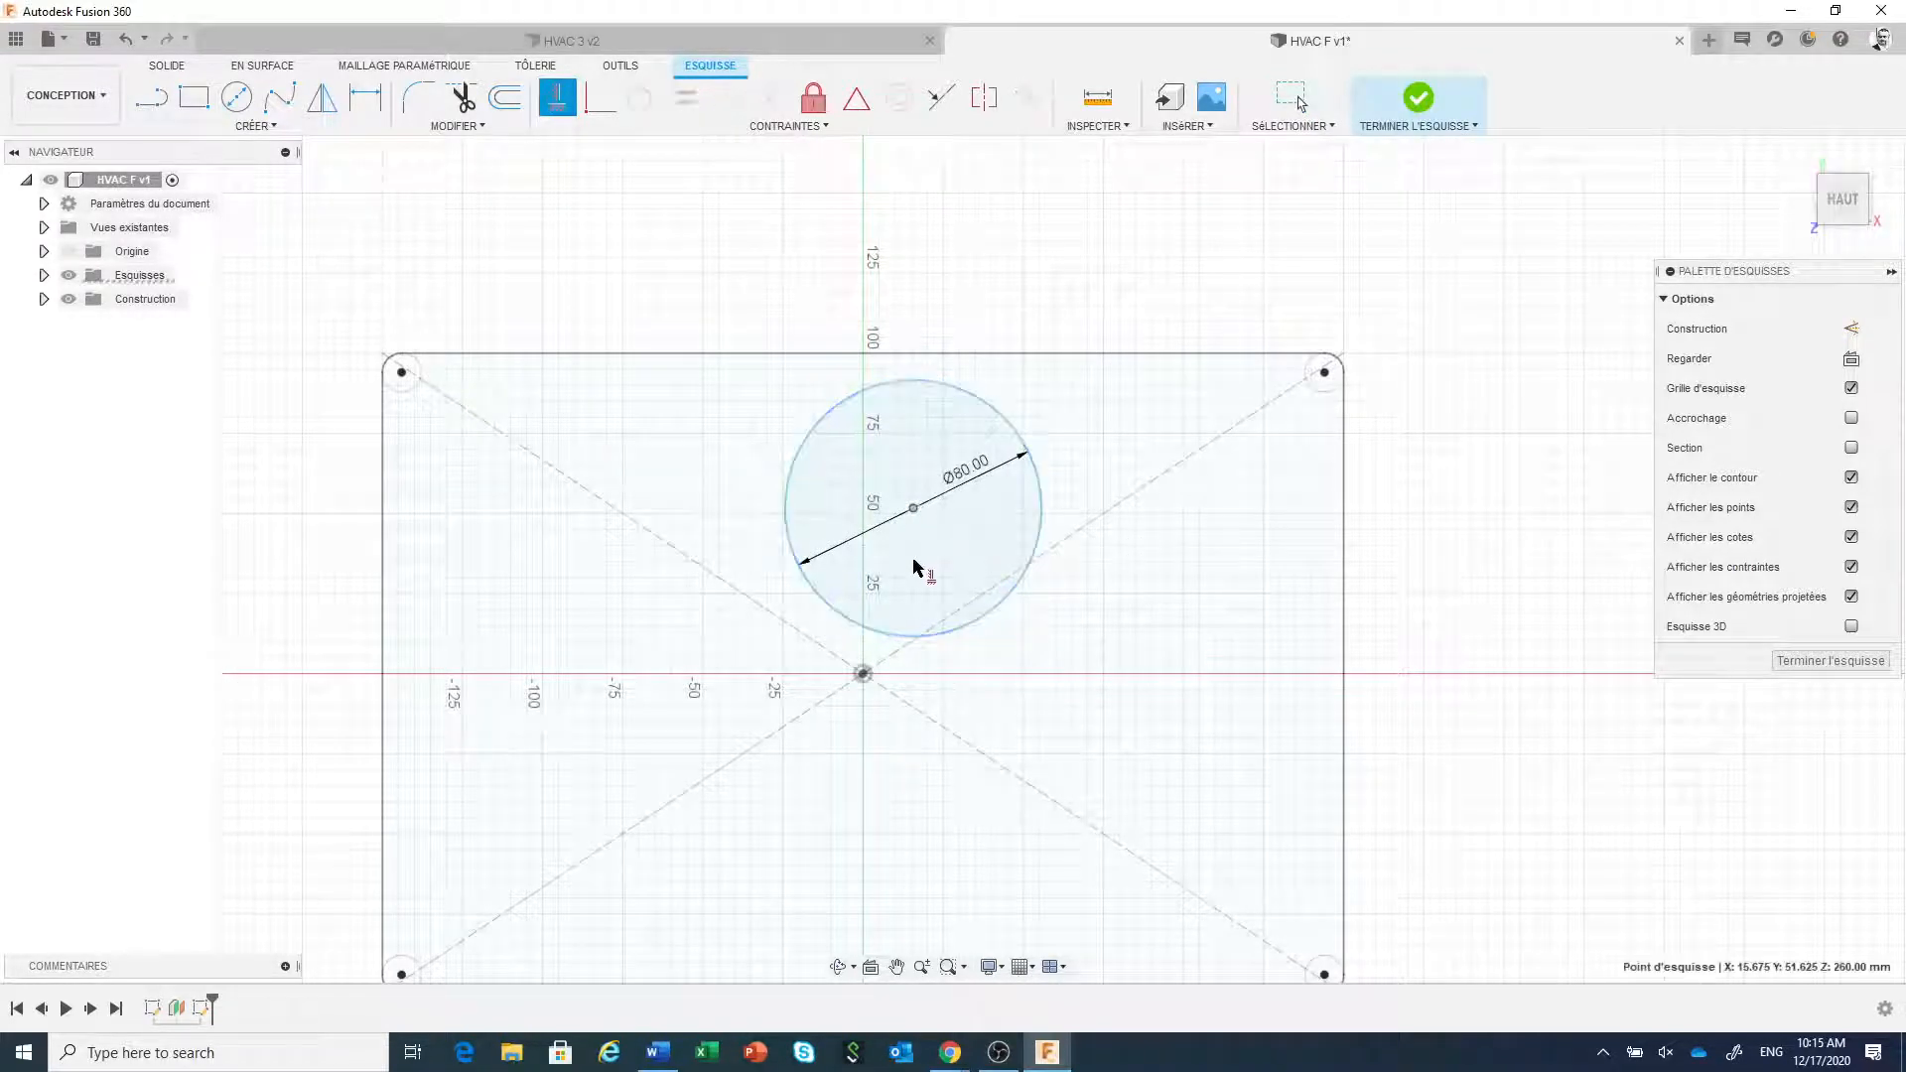
click(864, 675)
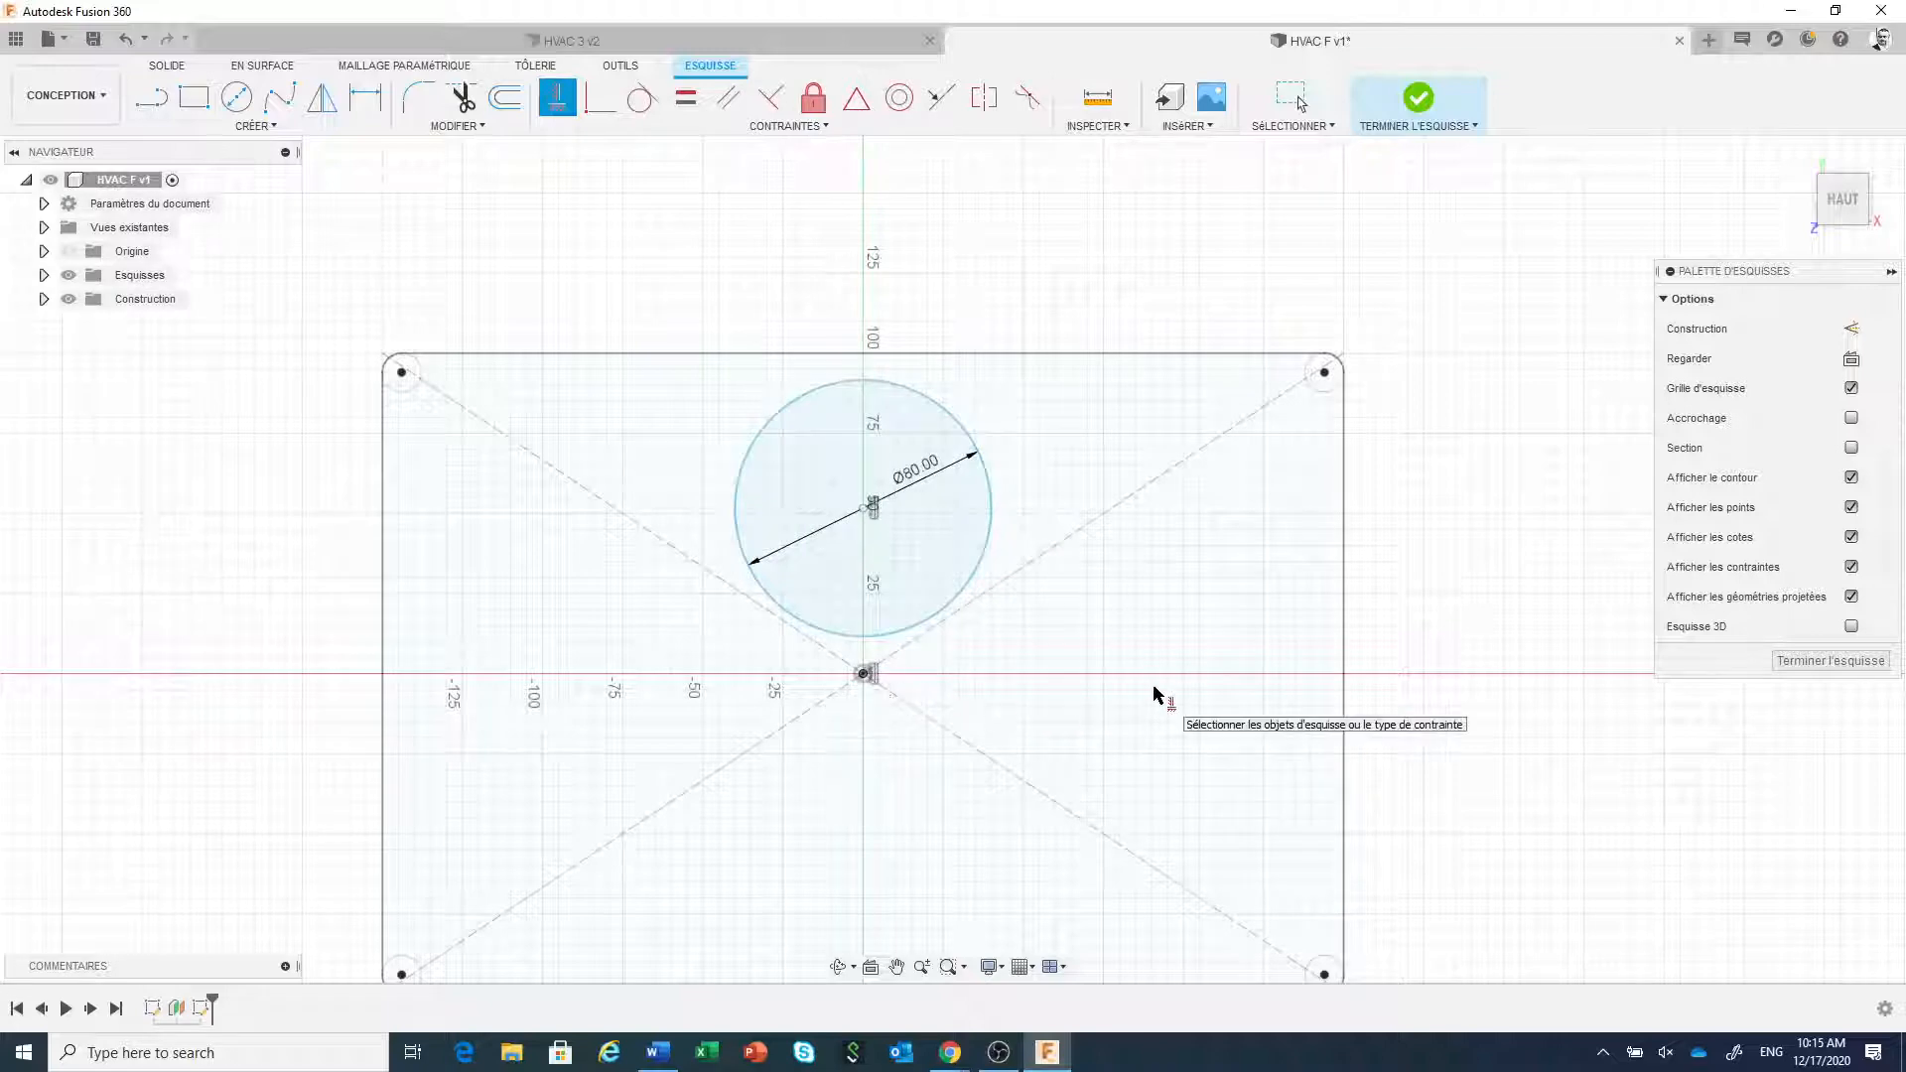
- Dimension the circle's centre 50 mm from the base rectangle's top edge
click(370, 99)
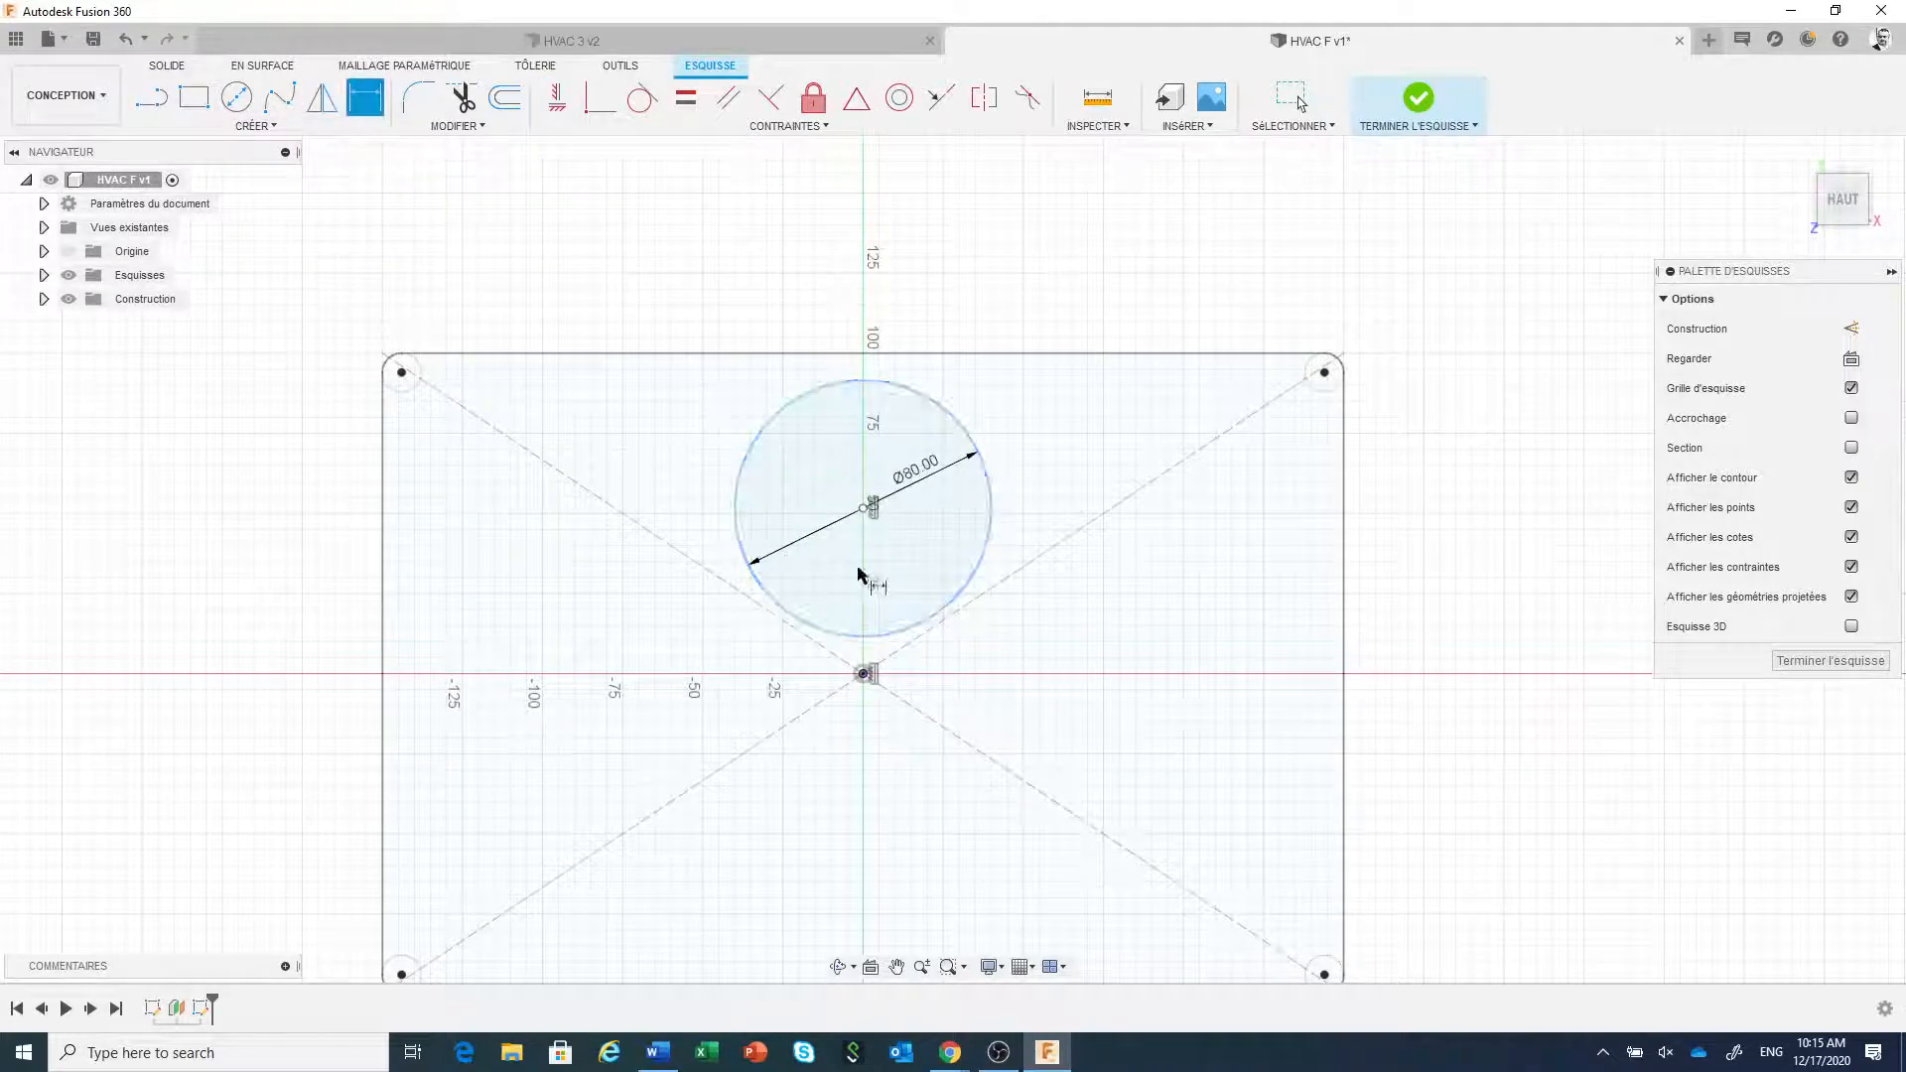
click(988, 551)
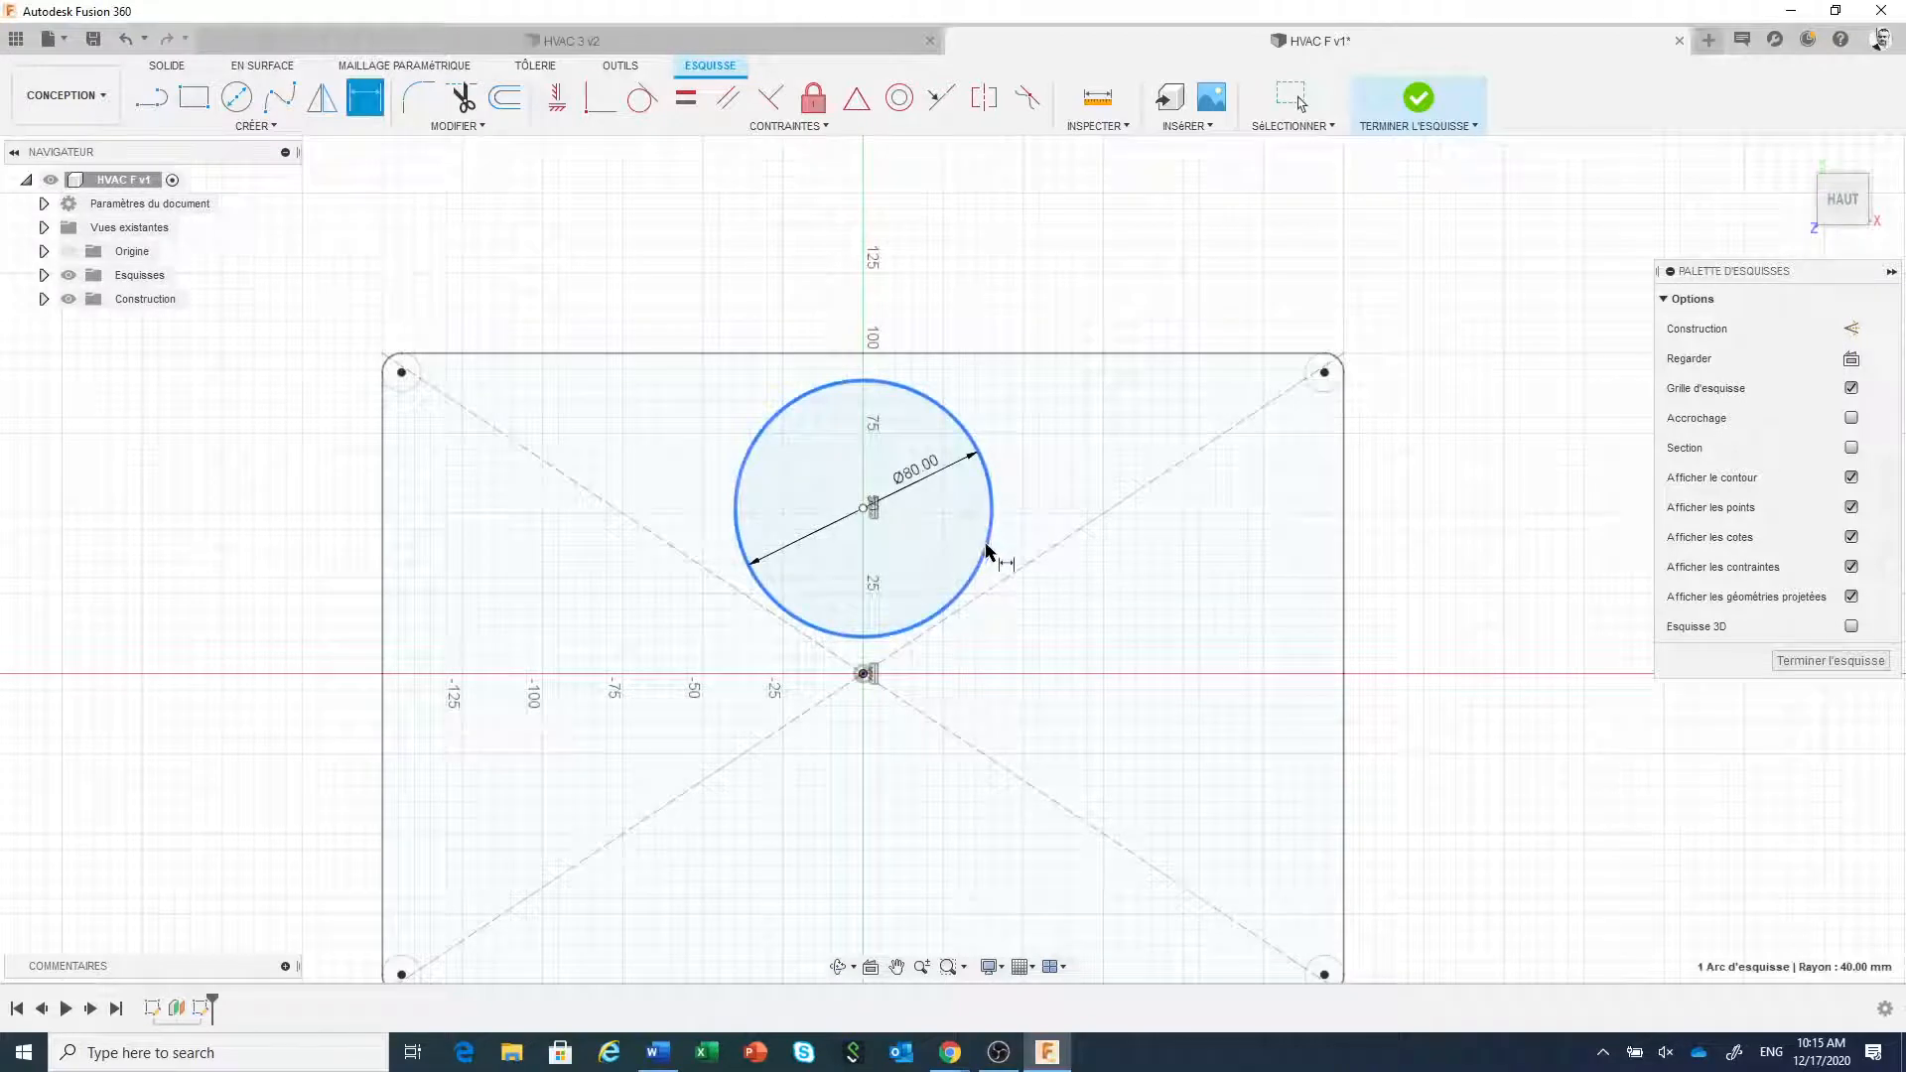
click(1105, 355)
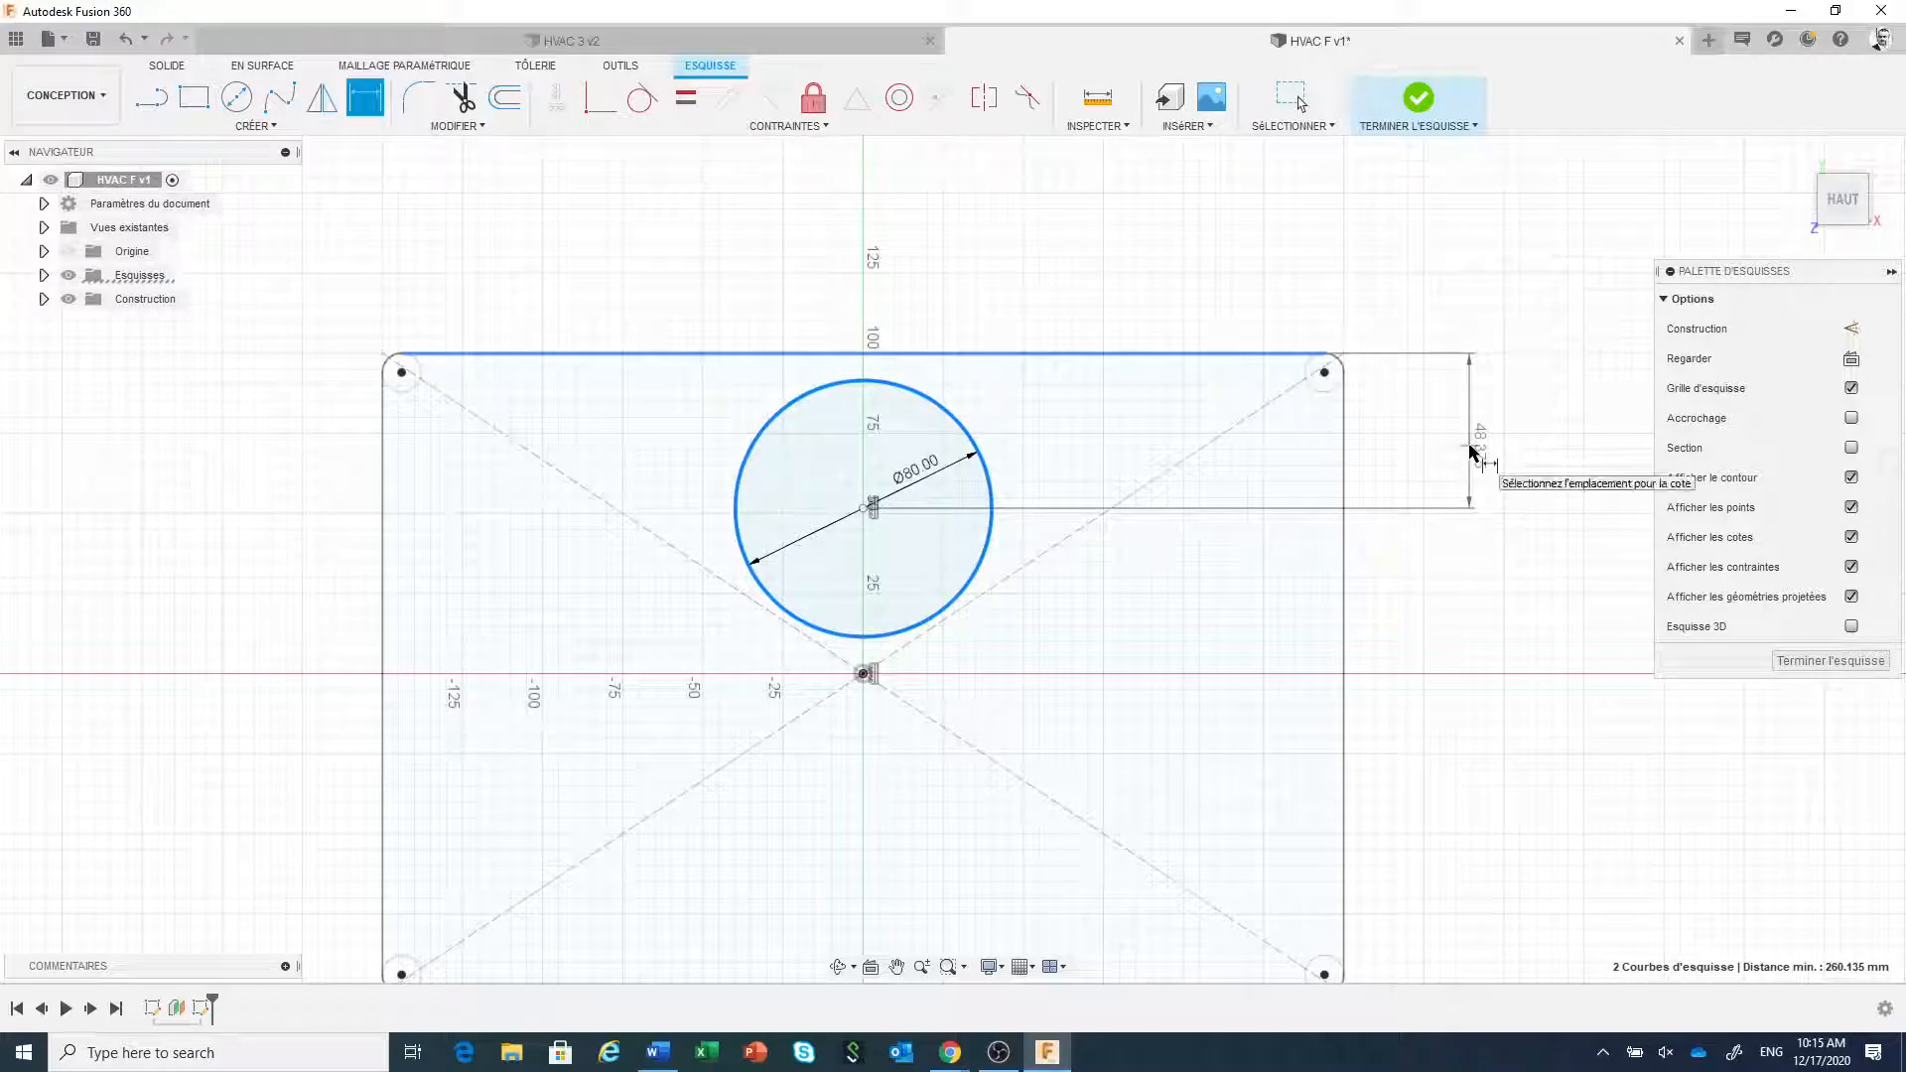
click(1472, 452)
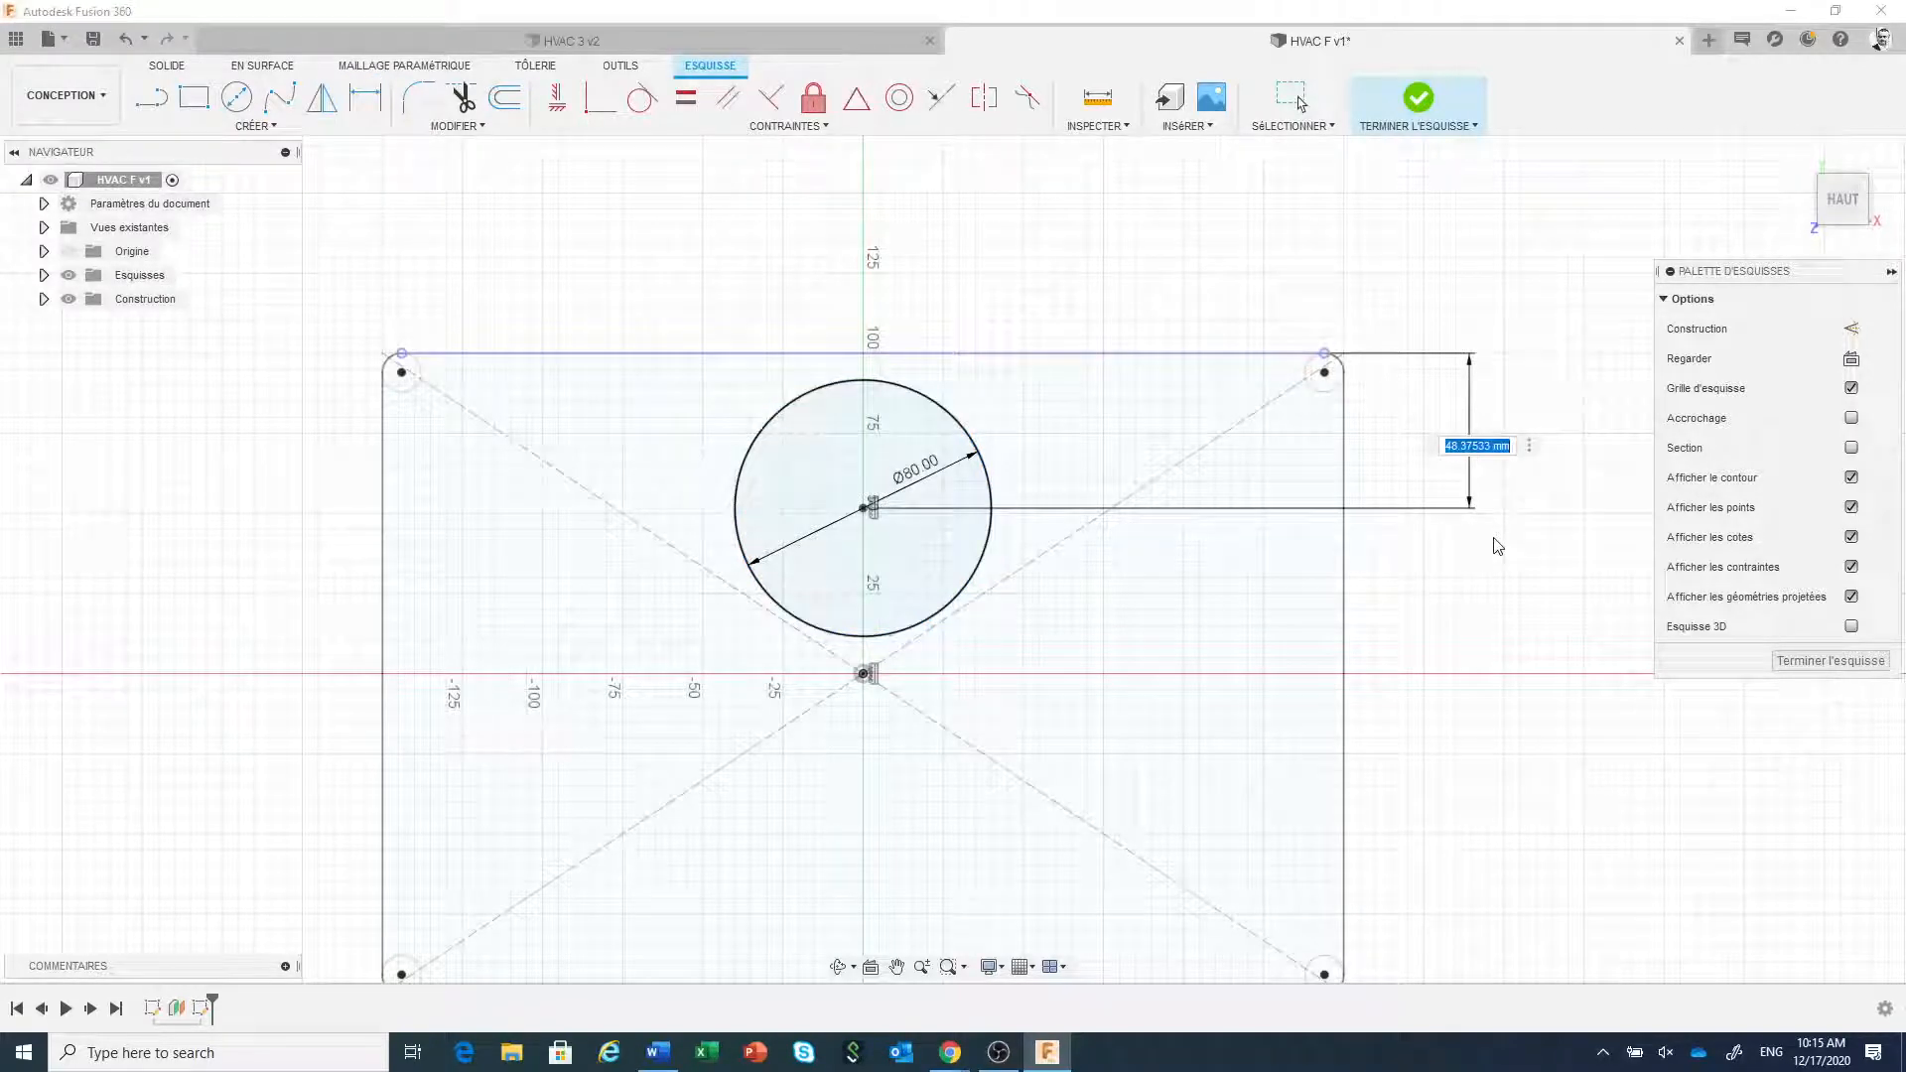
text(50)
key(Return)
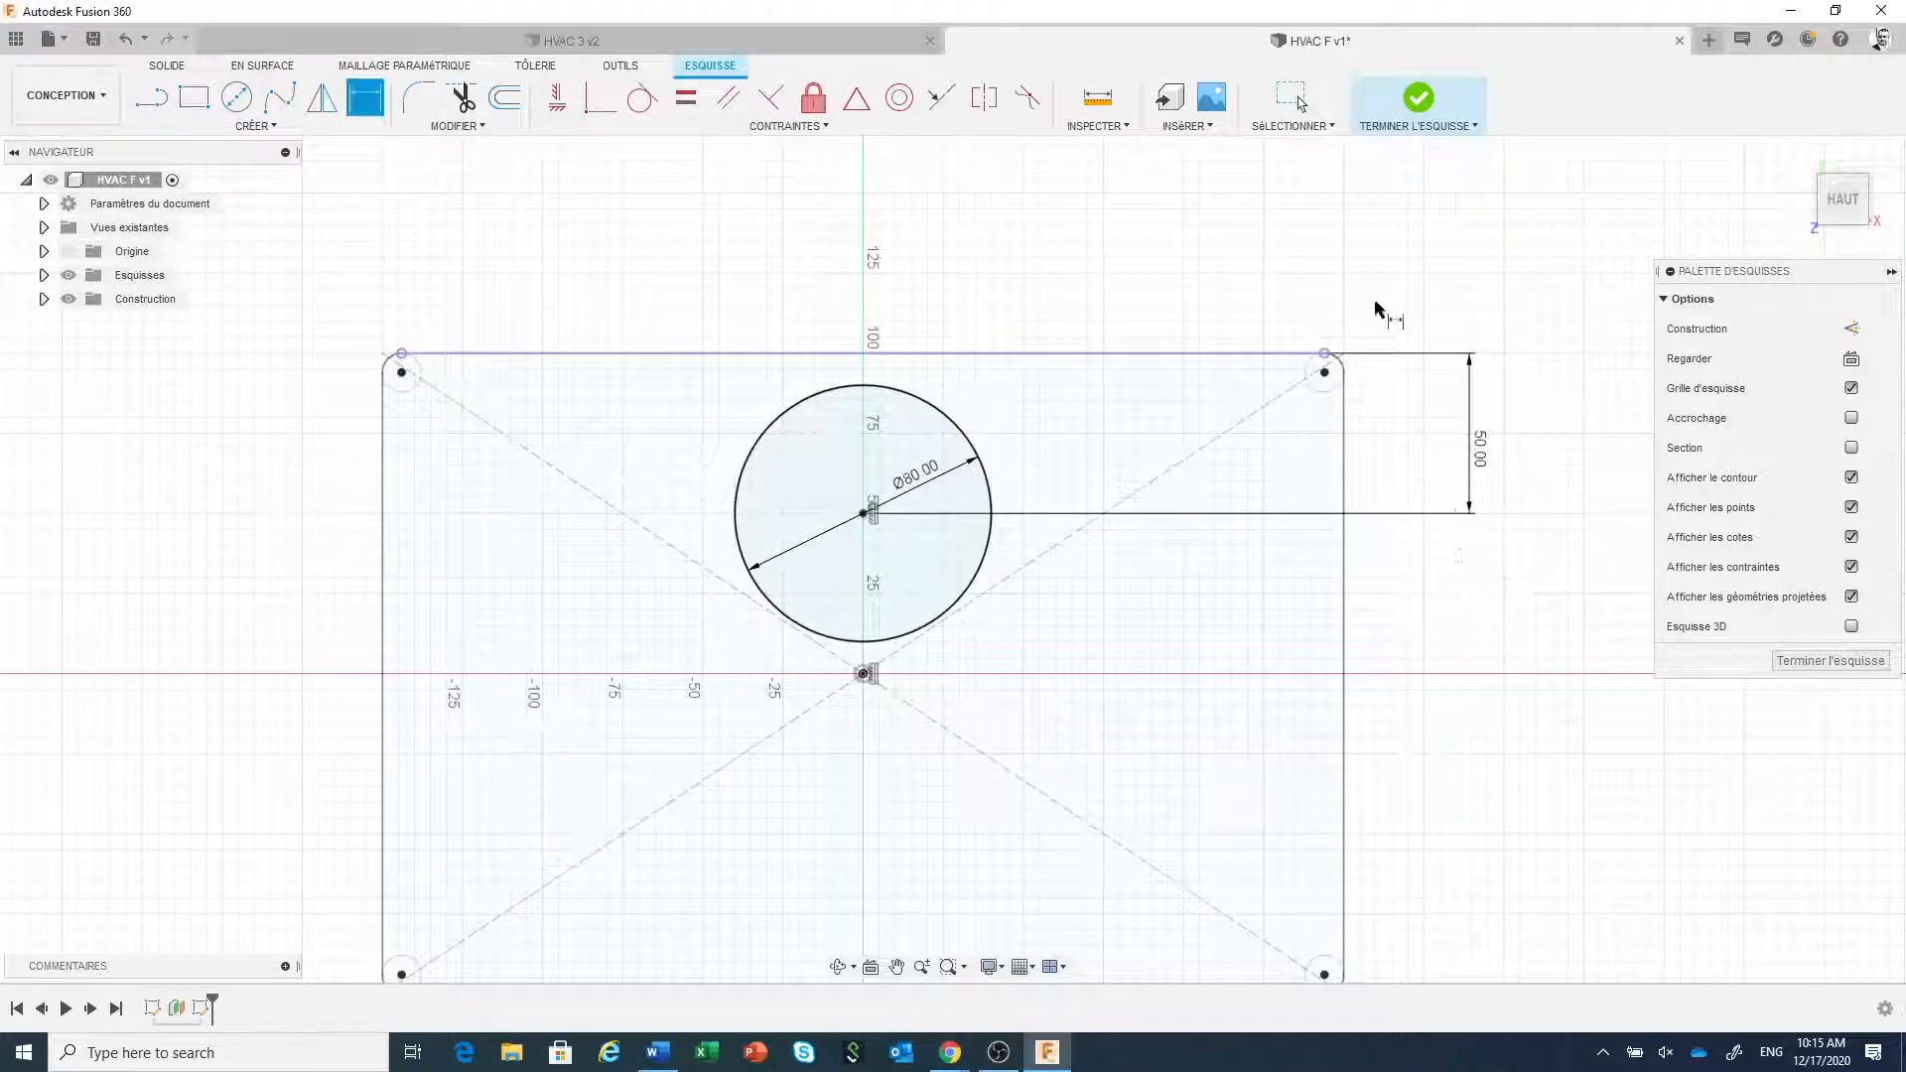
- Draw a 12-sided circumscribed polygon in construction lines around the 80 mm circle, sharing its centre and touching the circle's lowest point
key(Escape)
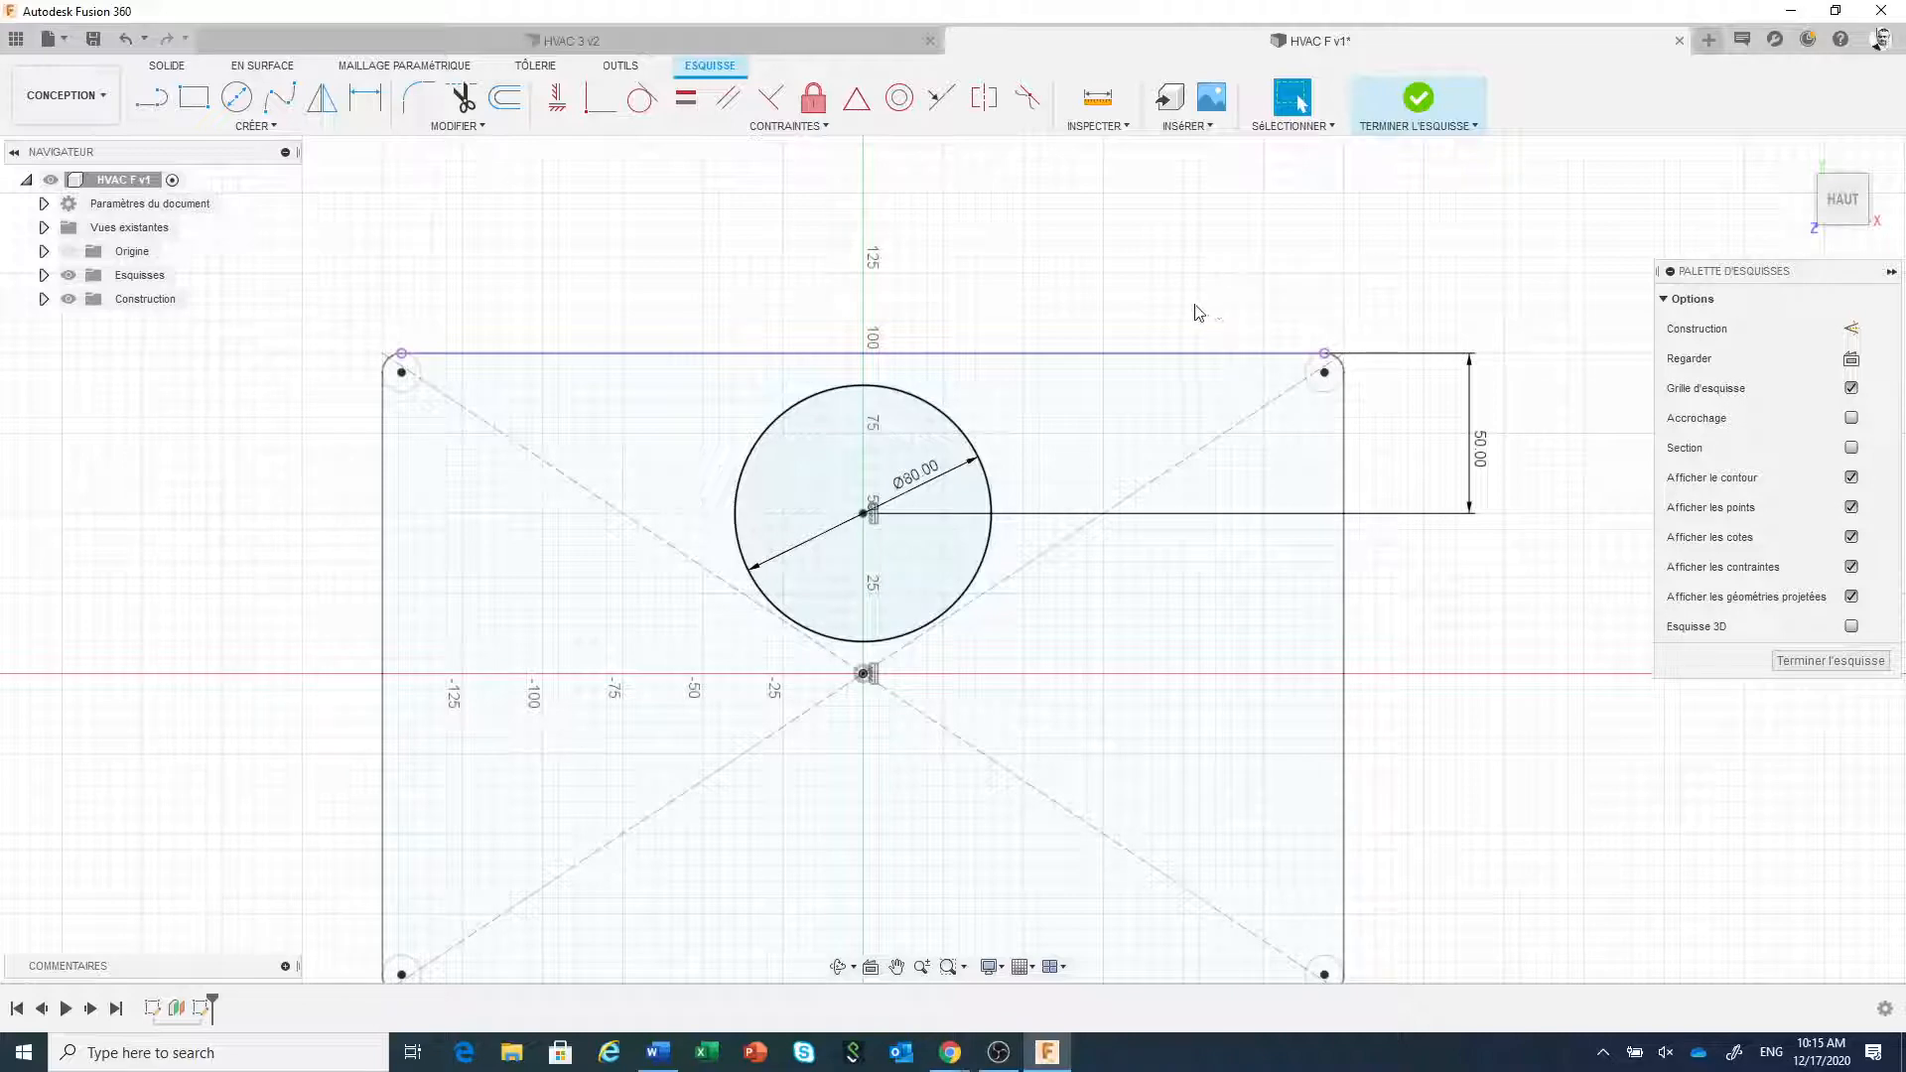
click(1851, 330)
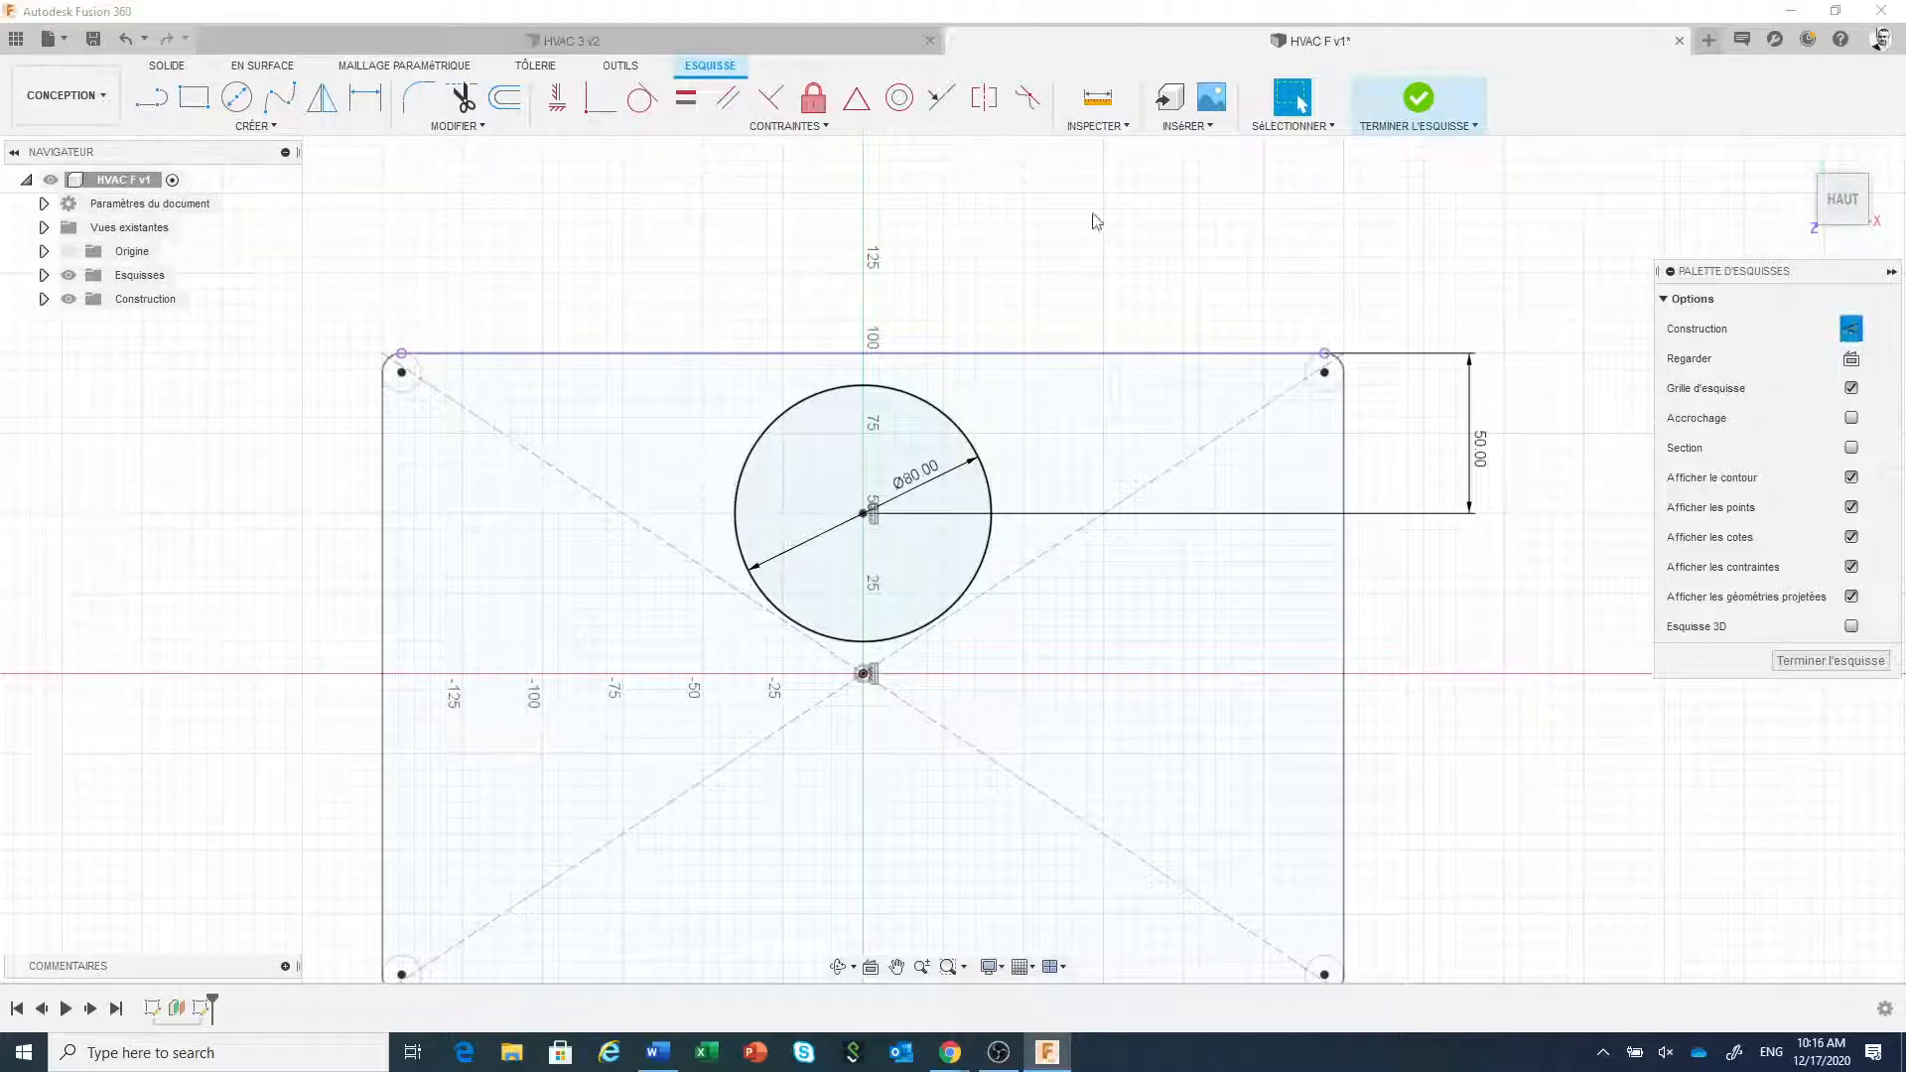
click(255, 126)
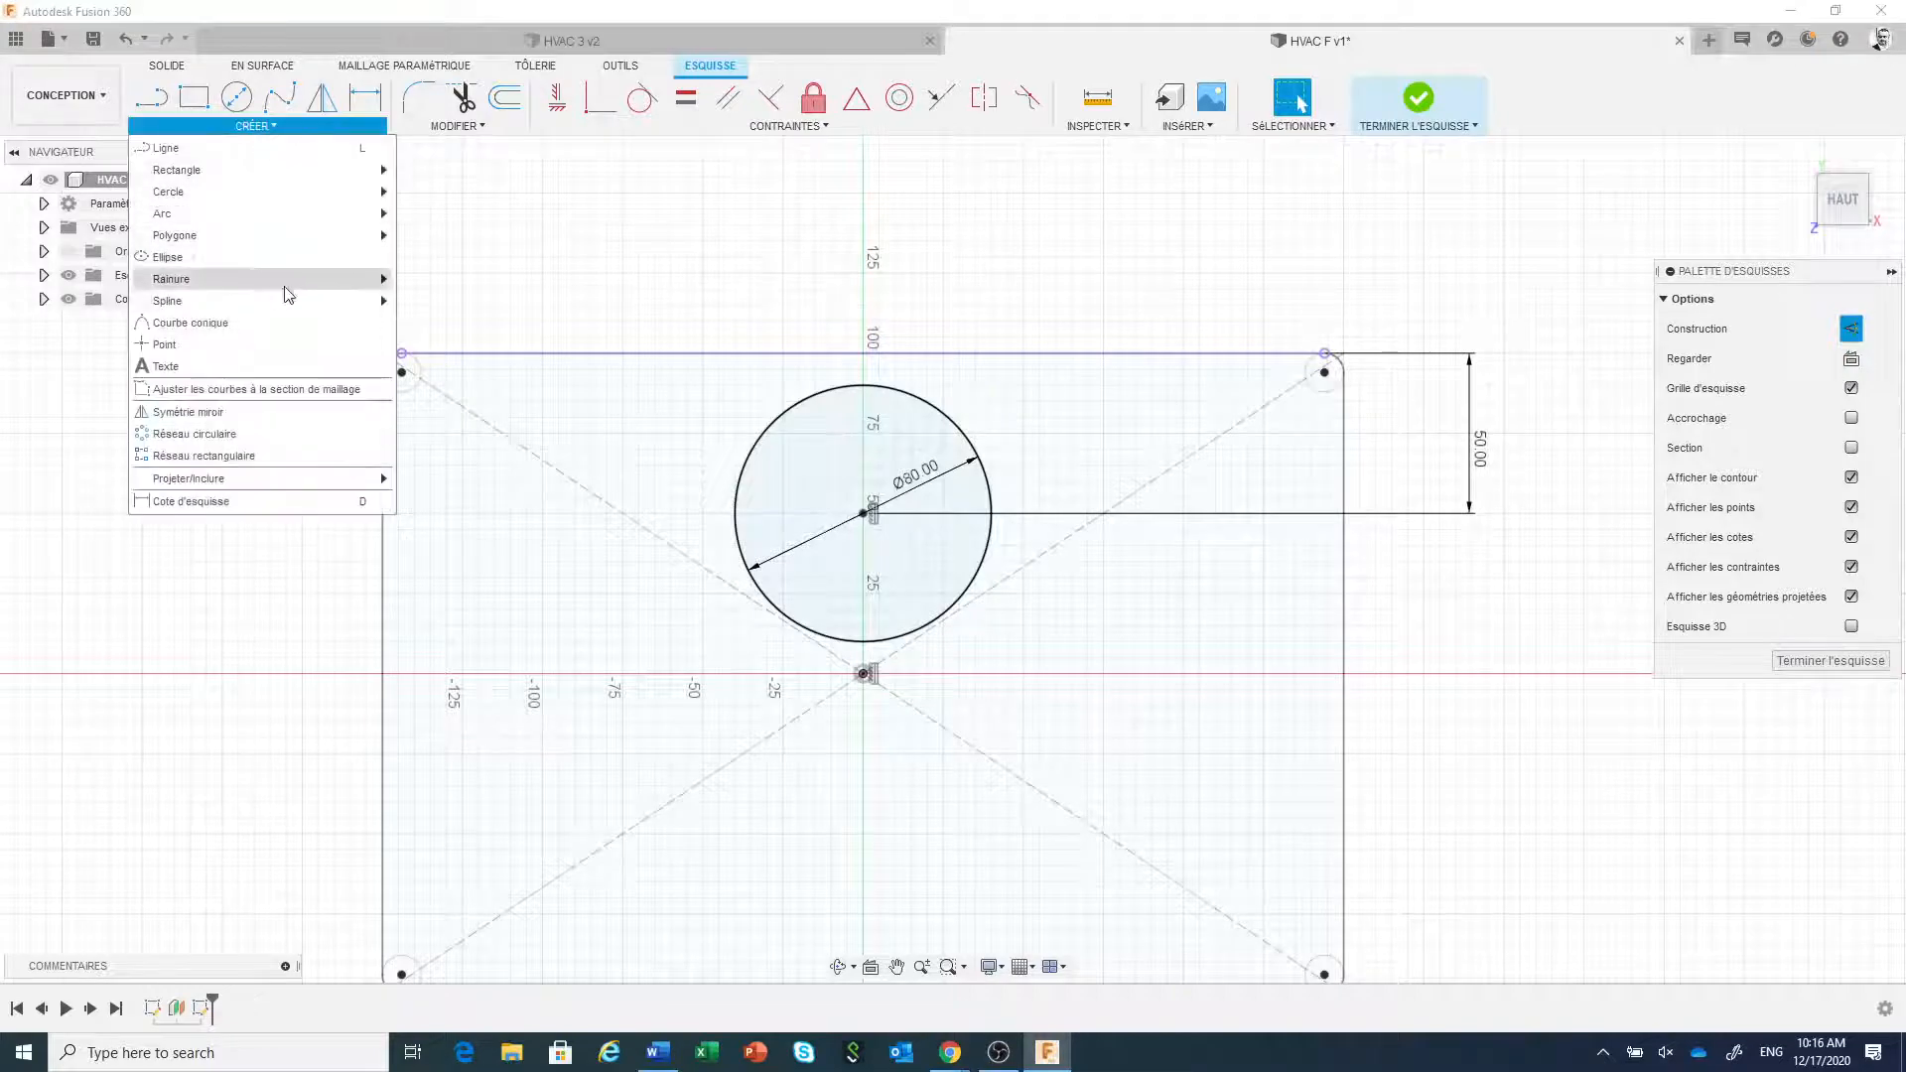
mouse_move(317, 236)
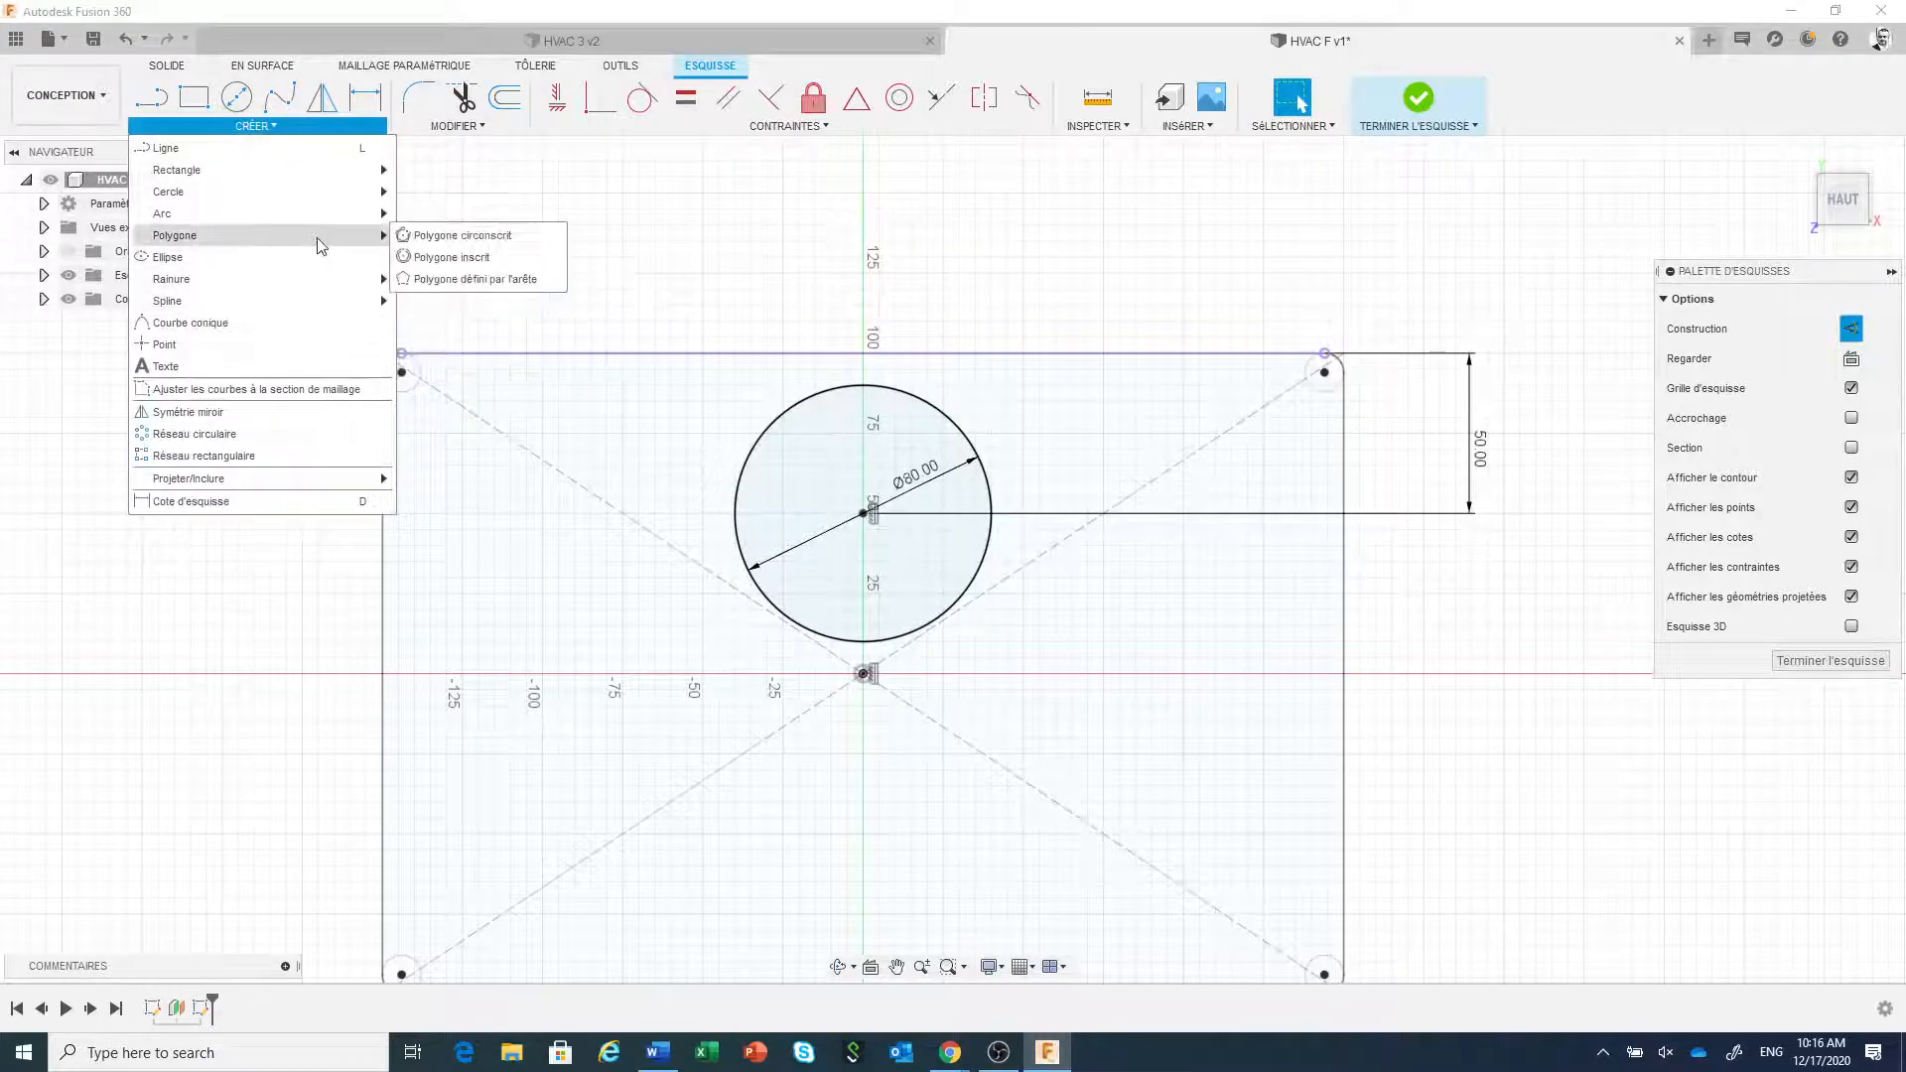
click(451, 236)
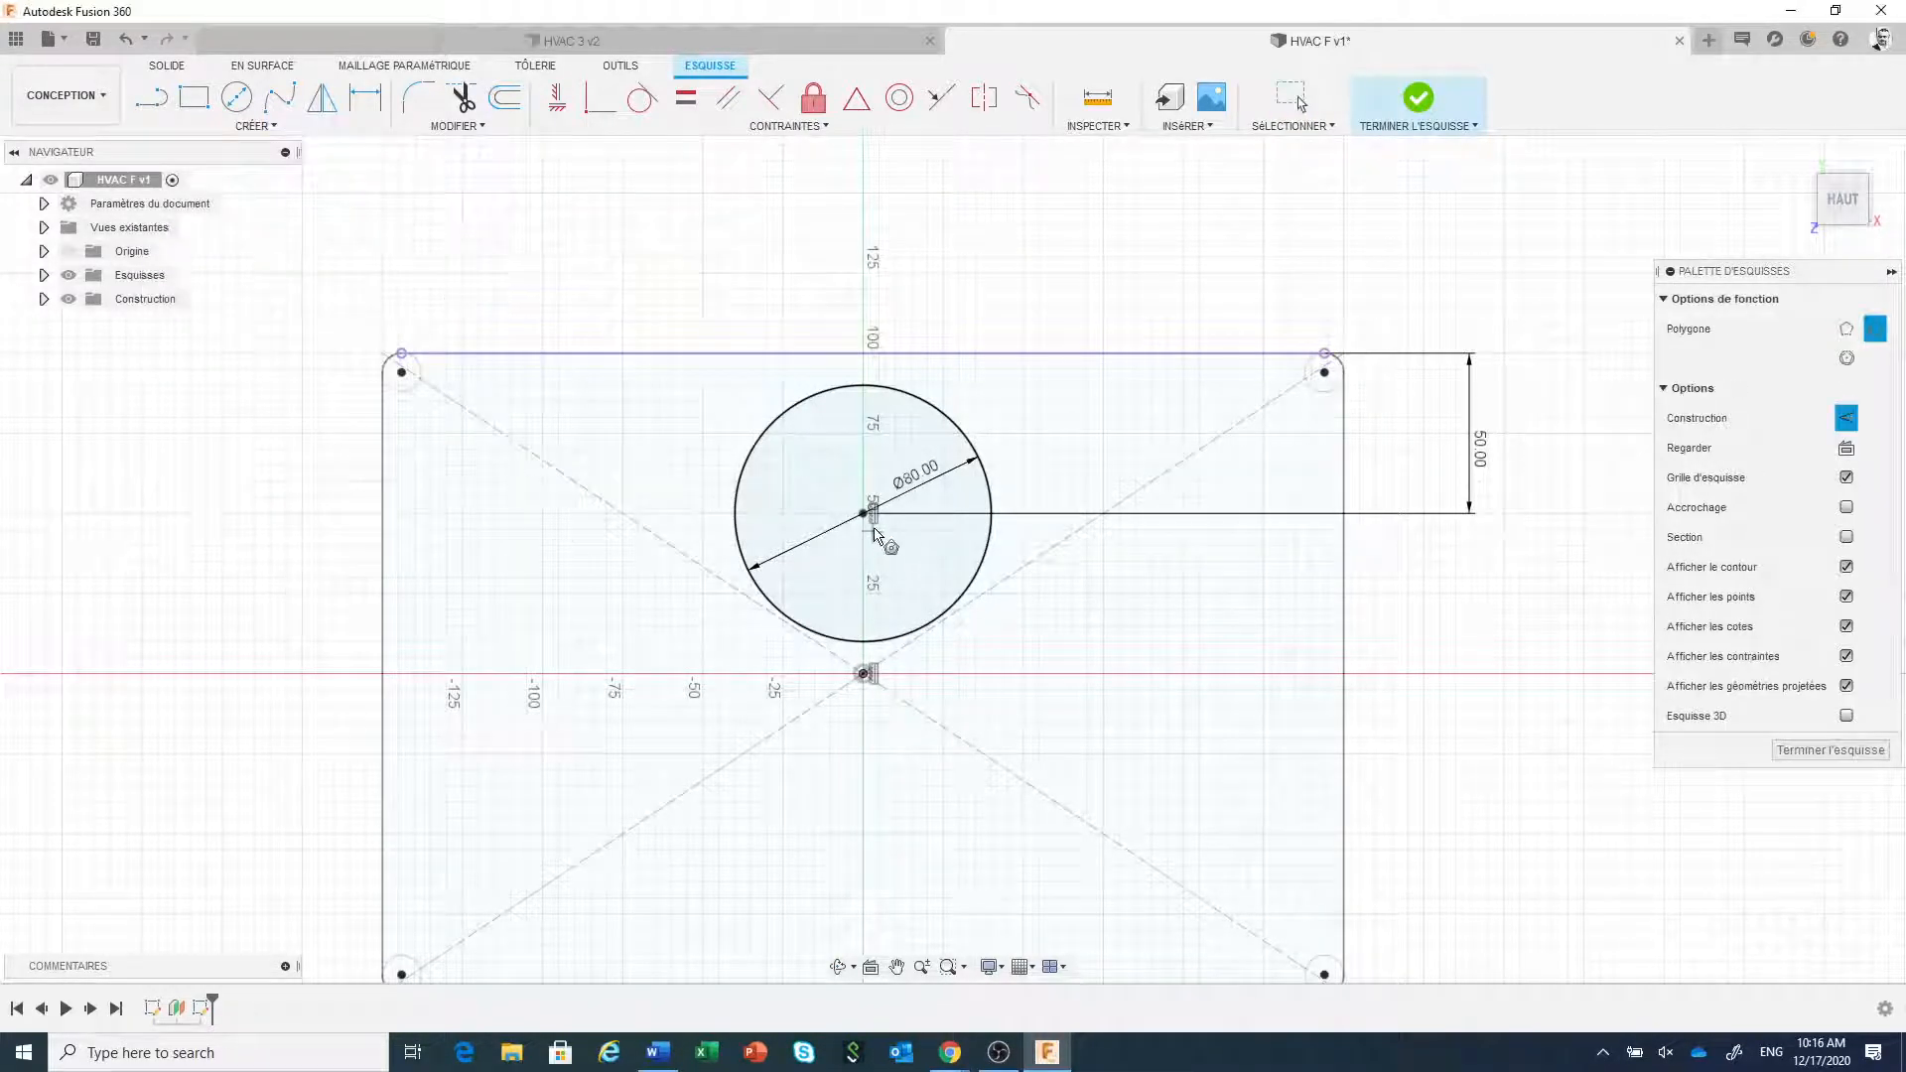
click(864, 514)
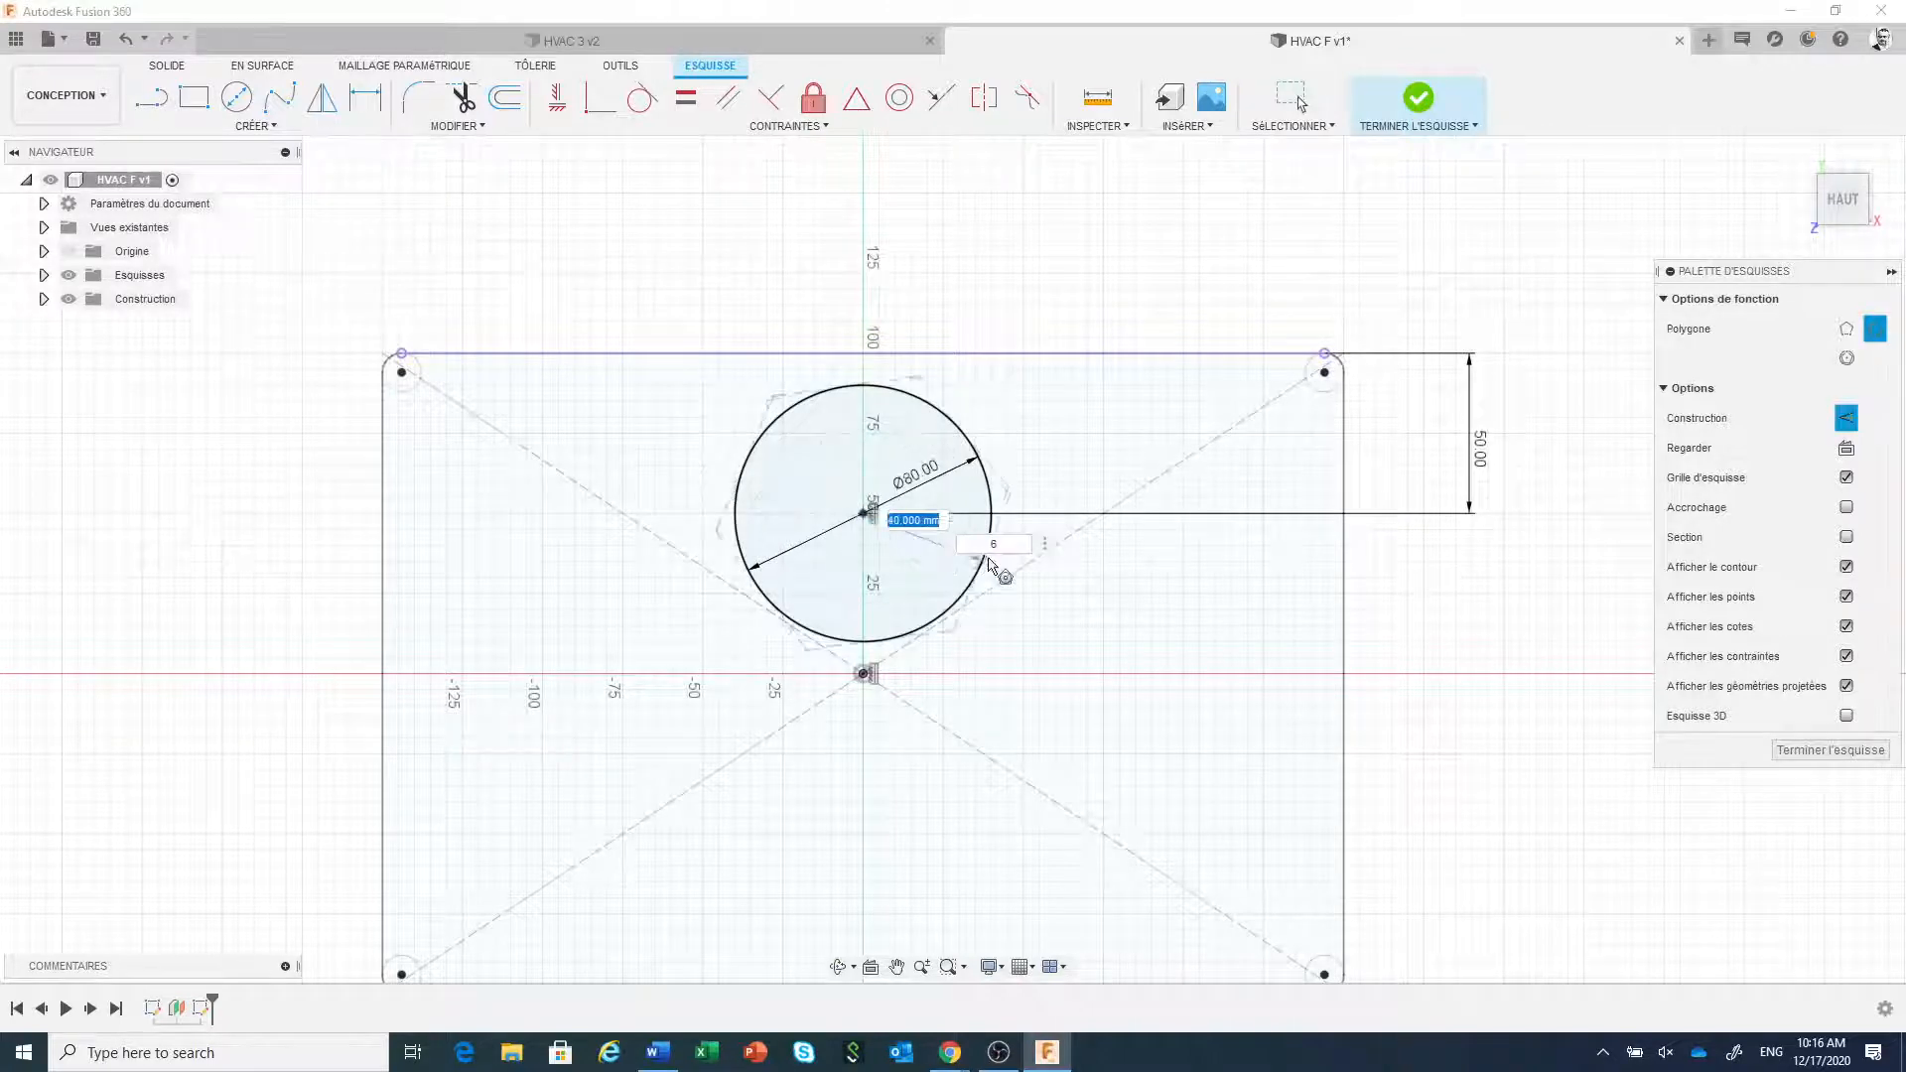
click(982, 545)
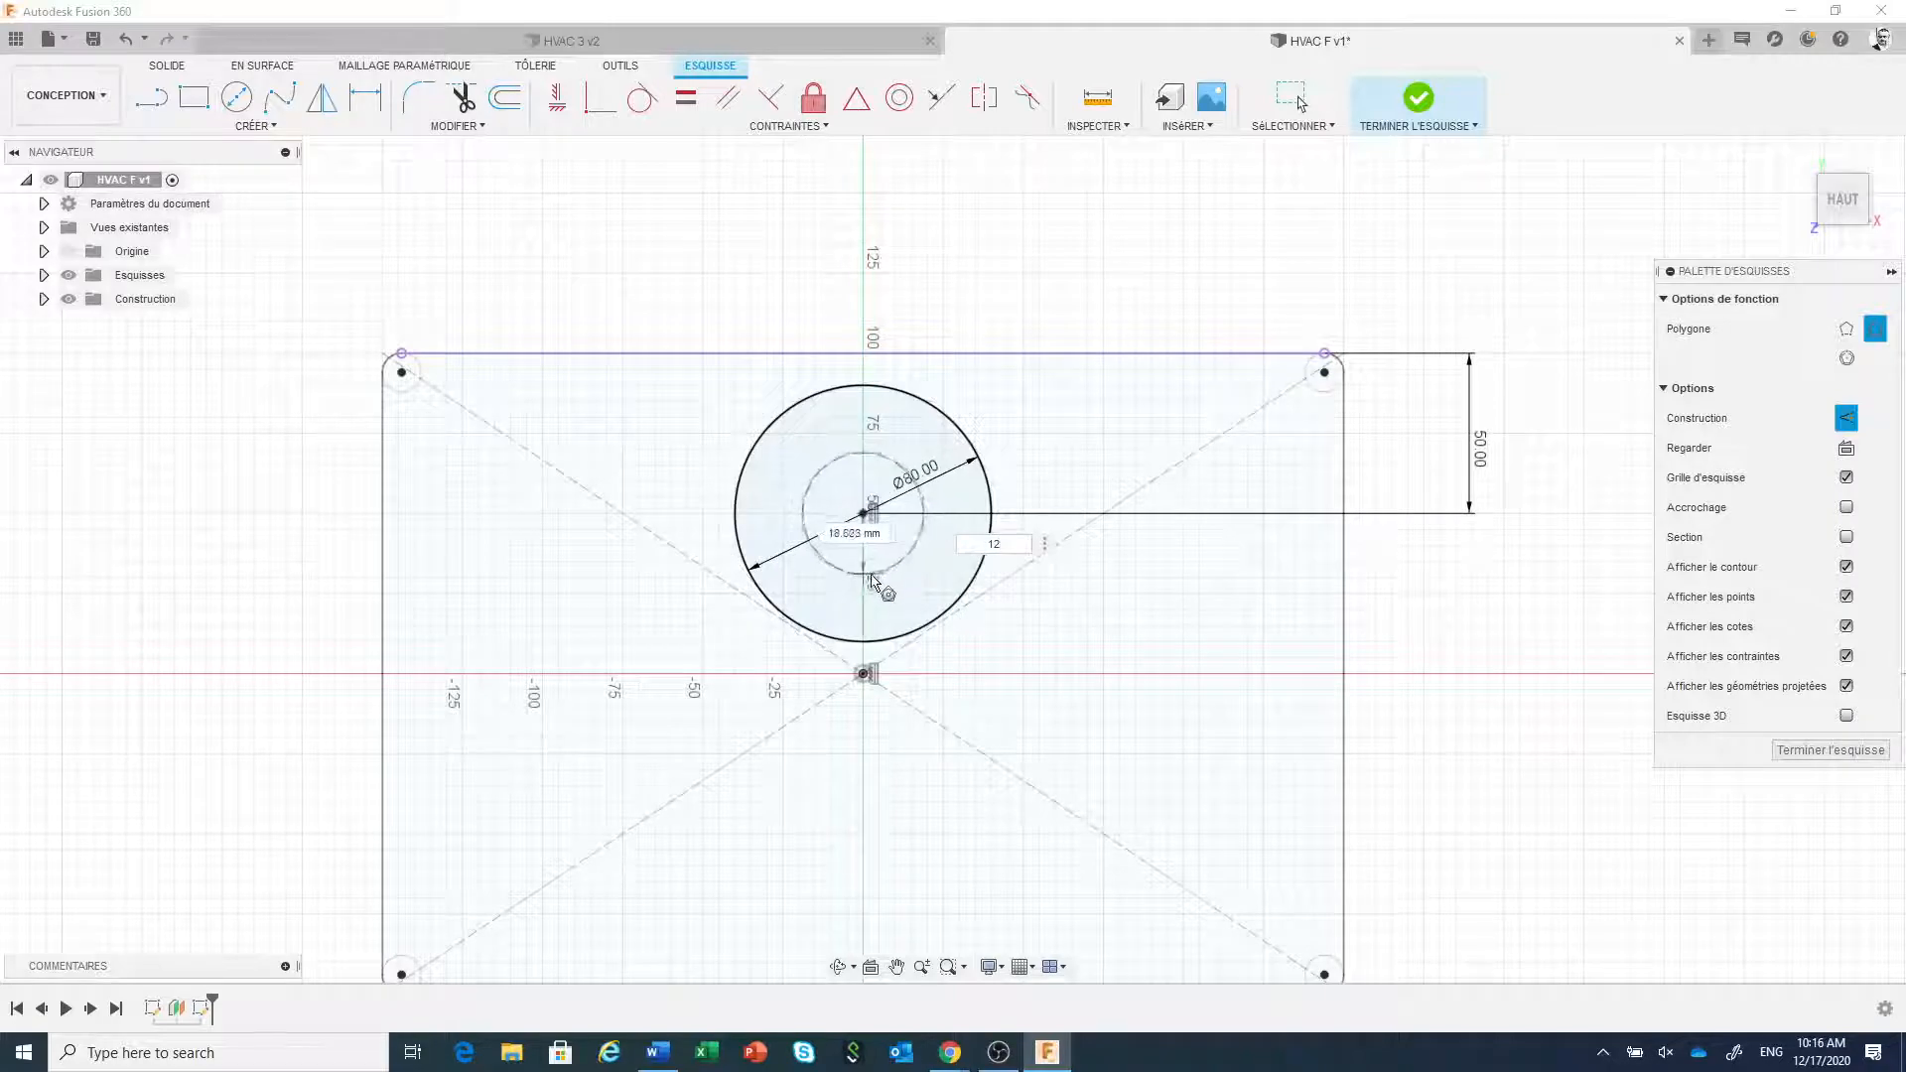
click(866, 640)
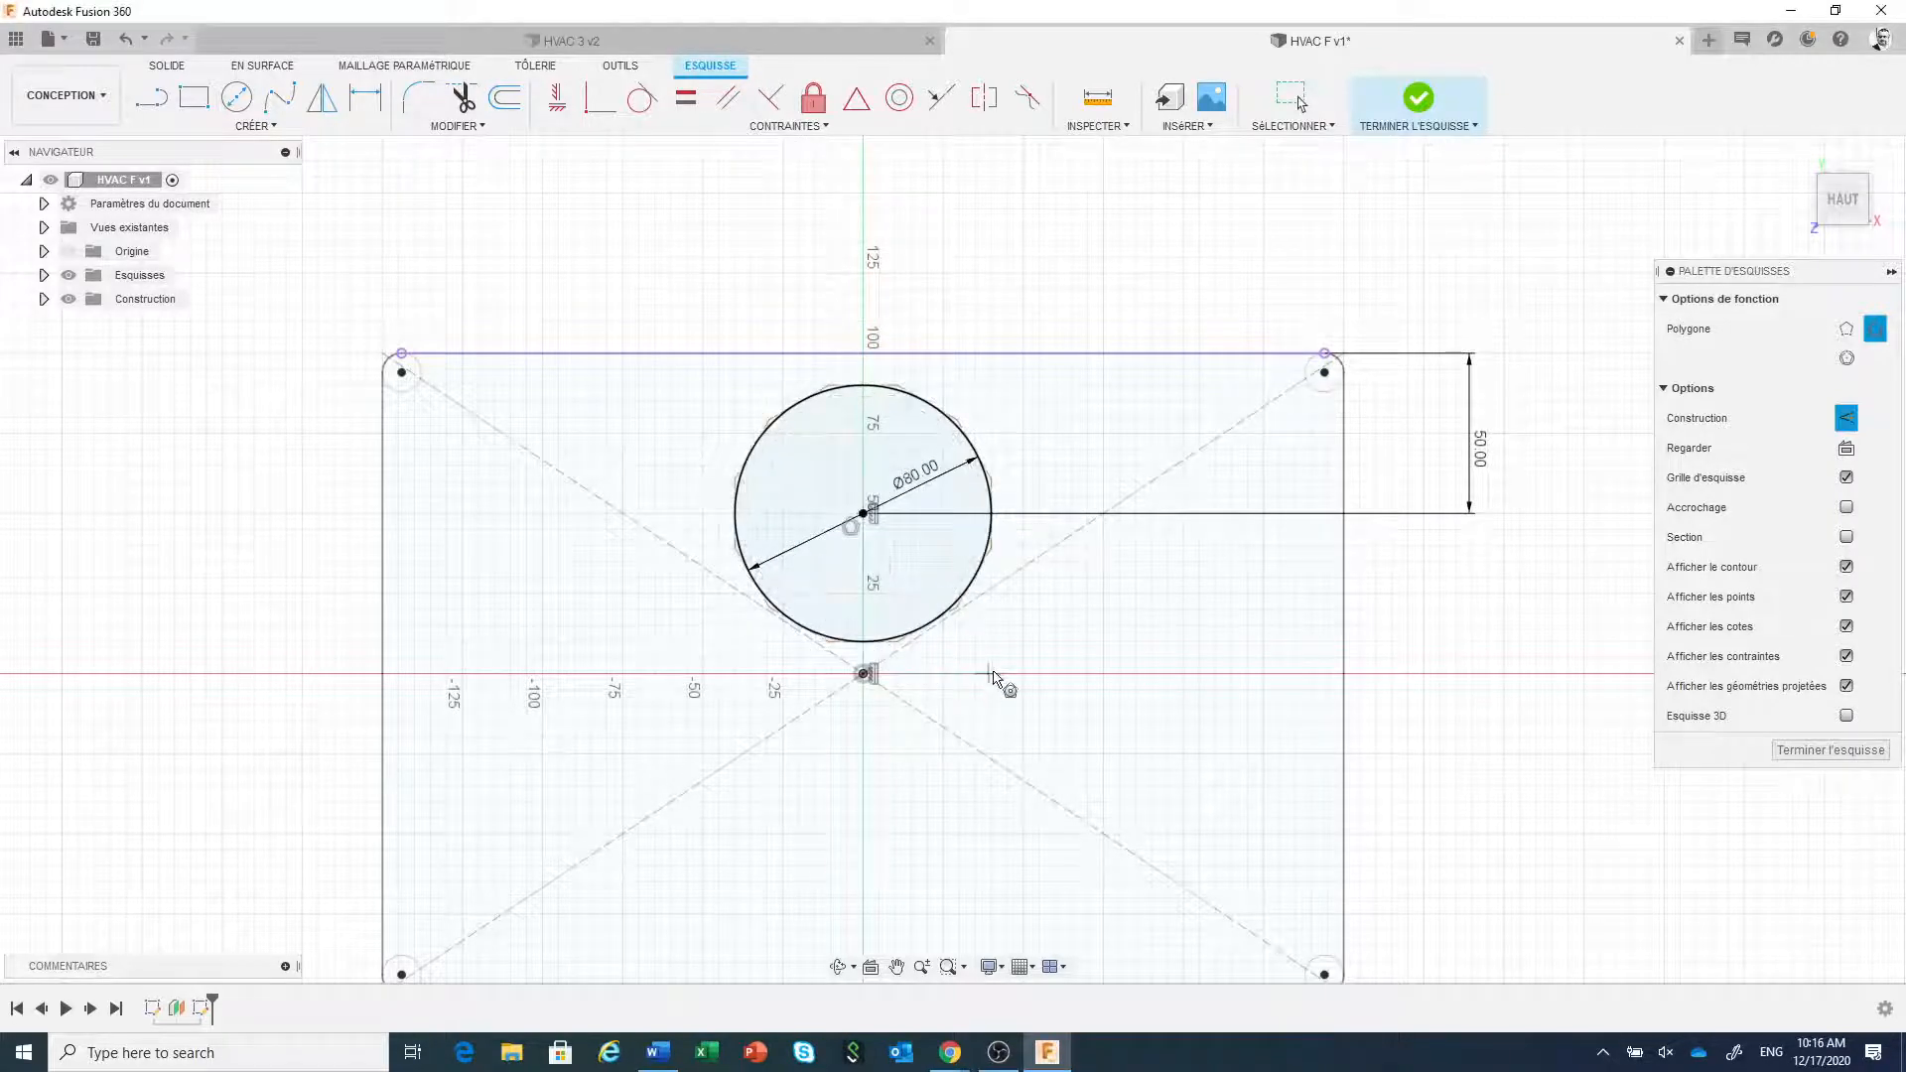
key(Escape)
- Break the 80 mm circle into arcs at its contact points with the sides of the 12-sided polygon, and finish the sketch
scroll(898, 620, up, 3)
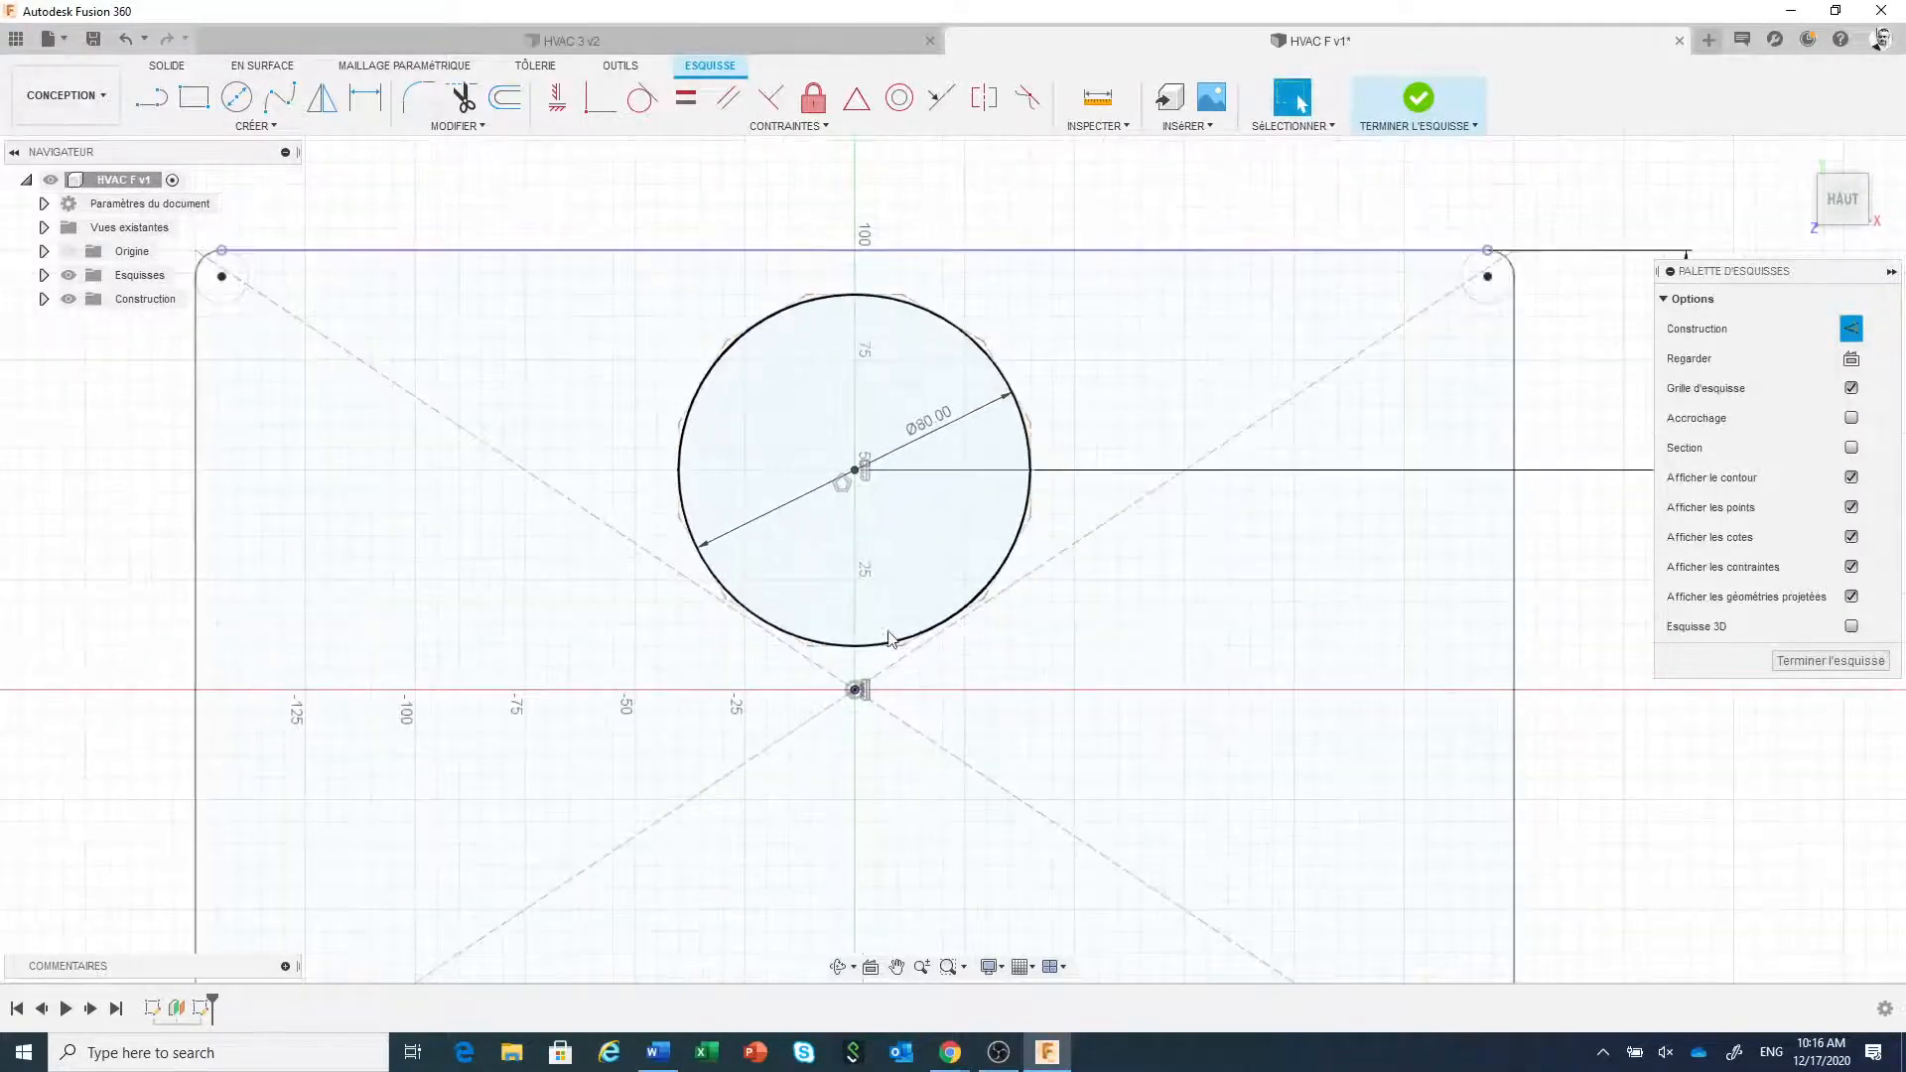
click(454, 126)
click(452, 149)
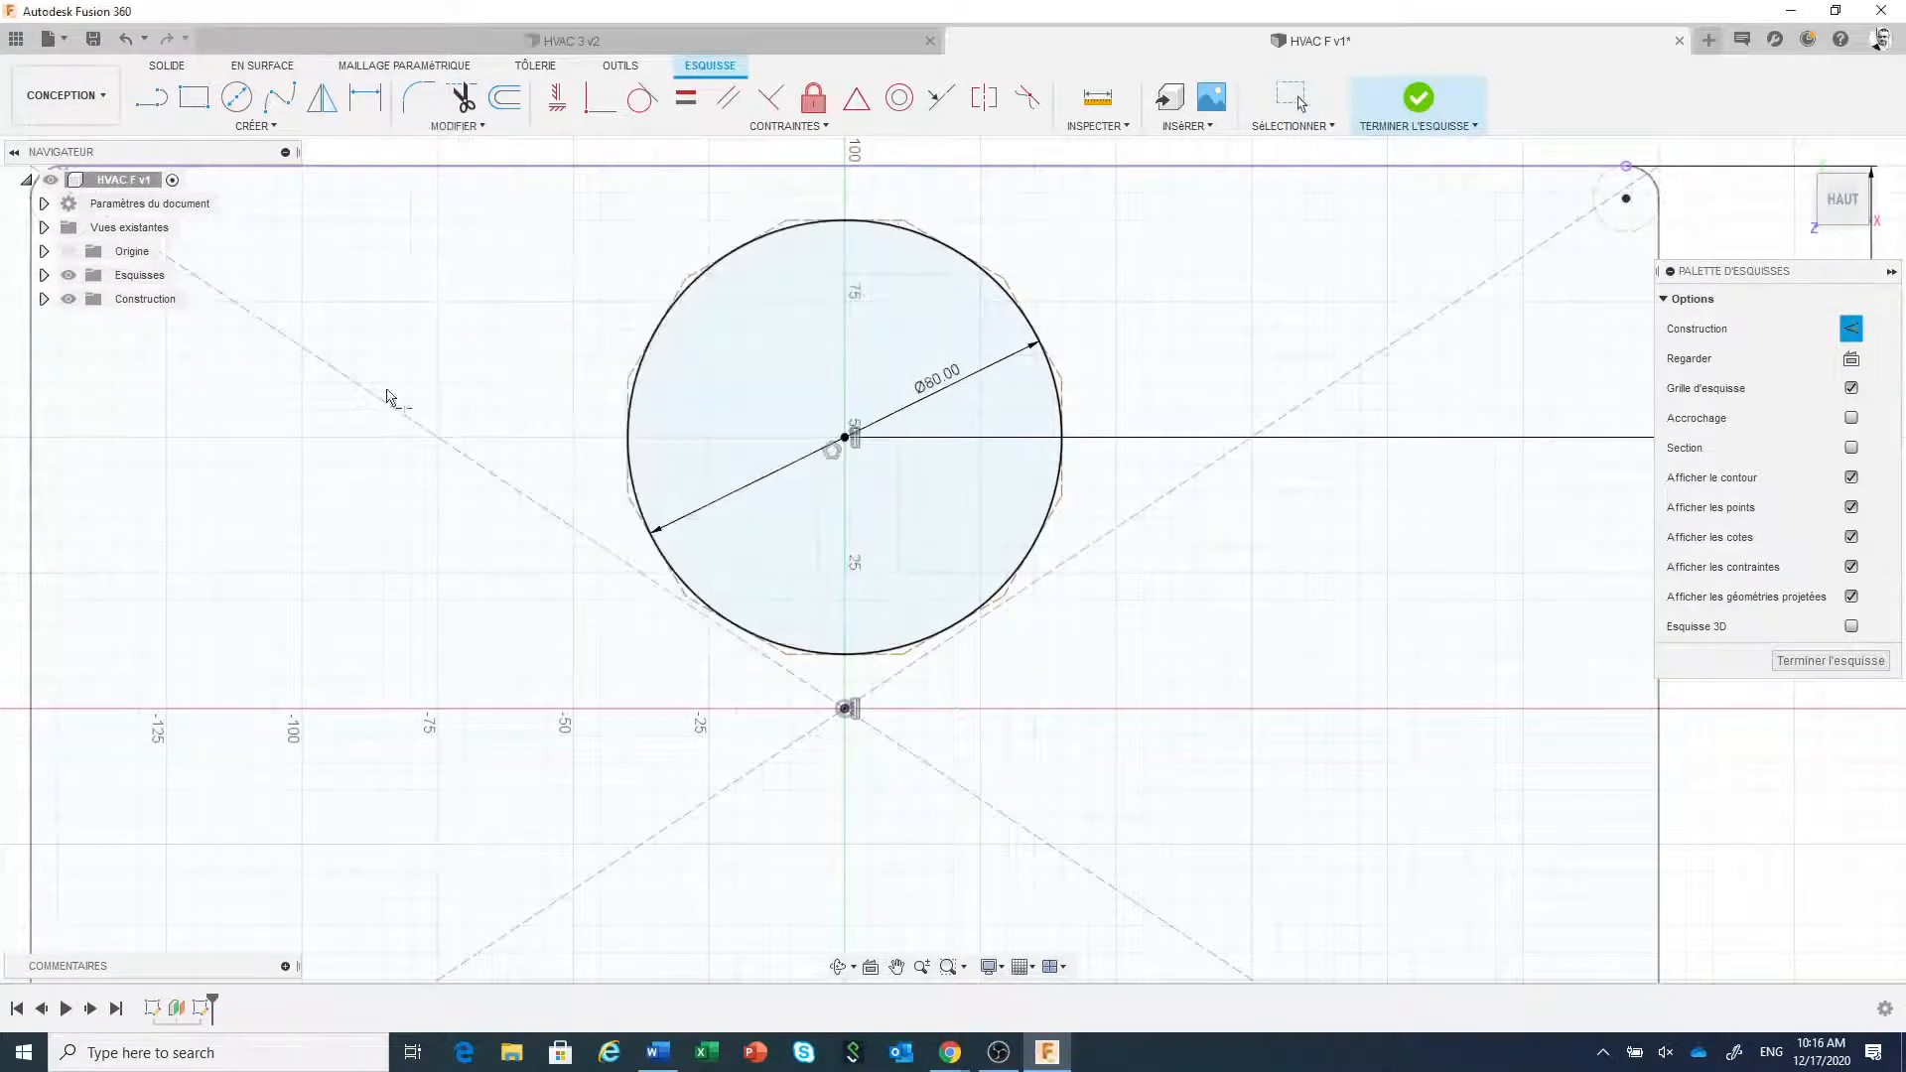
scroll(716, 705, up, 1)
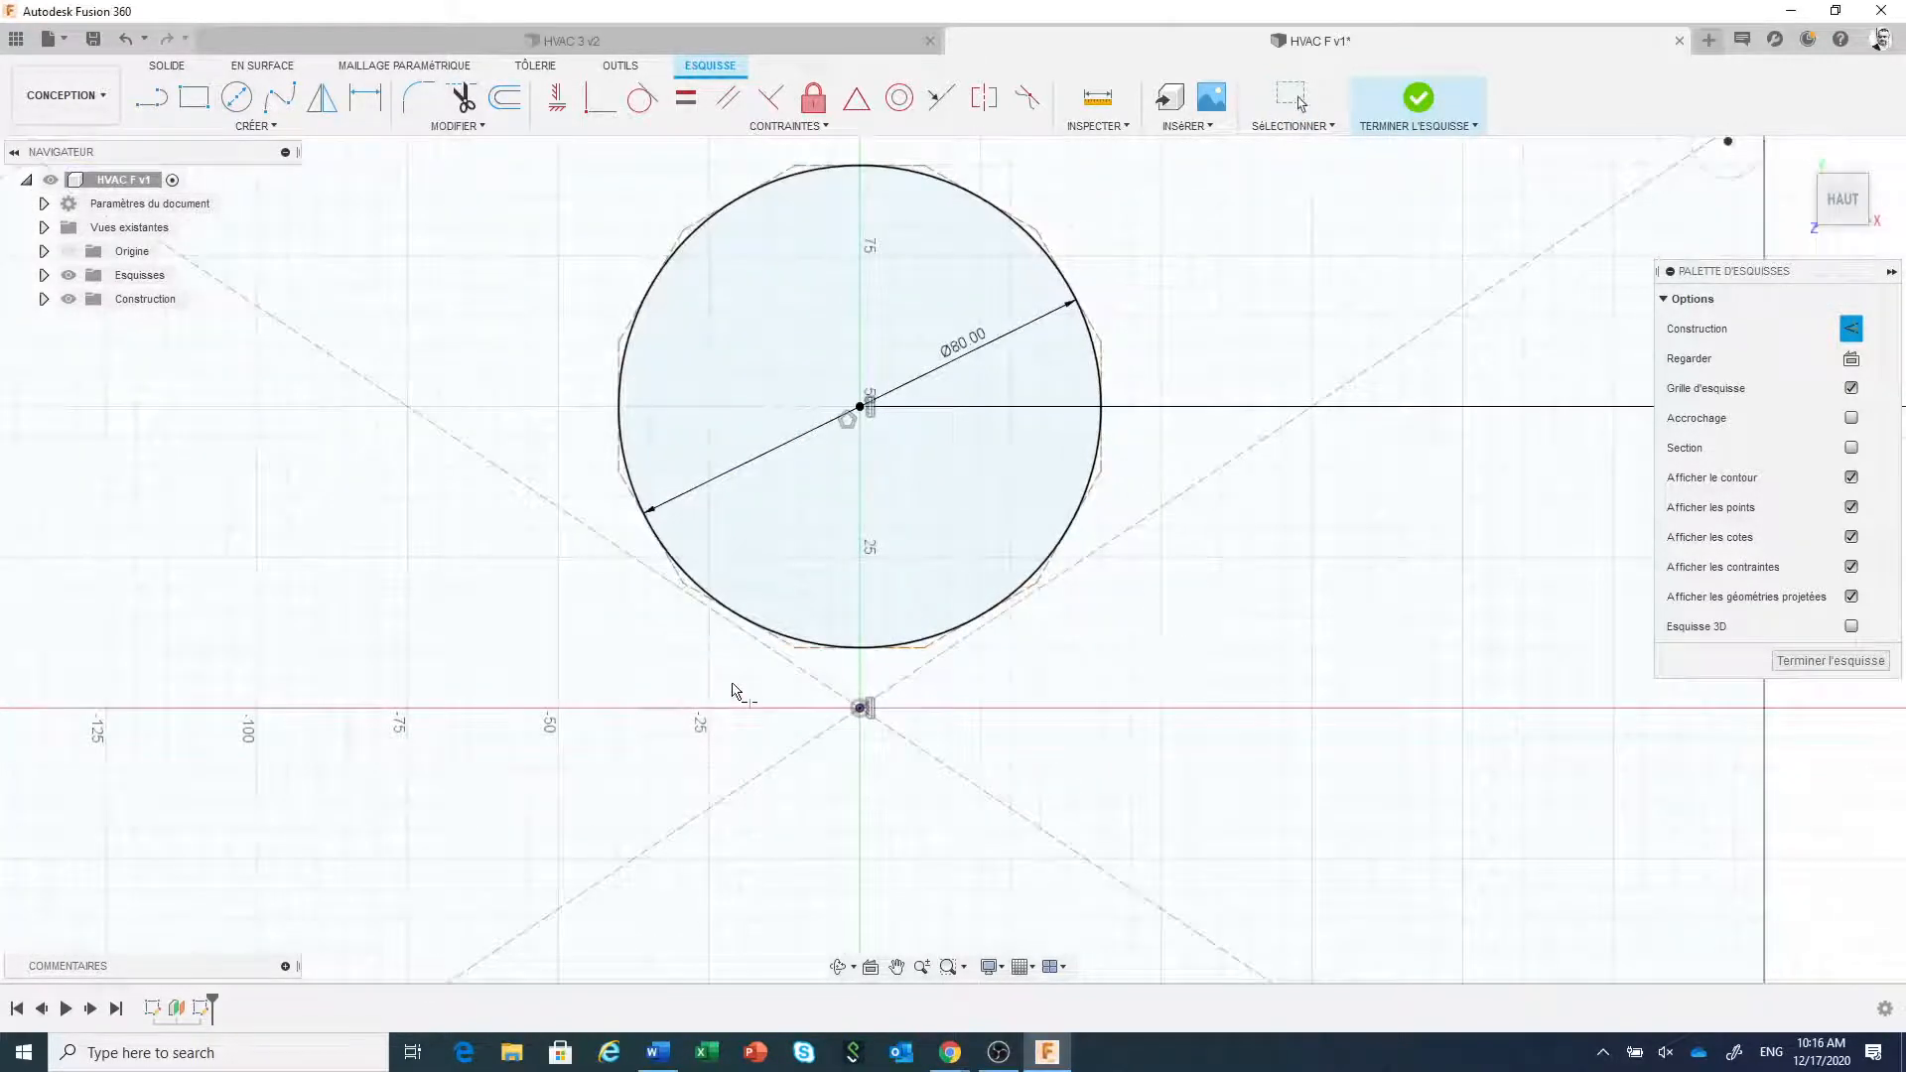
click(803, 648)
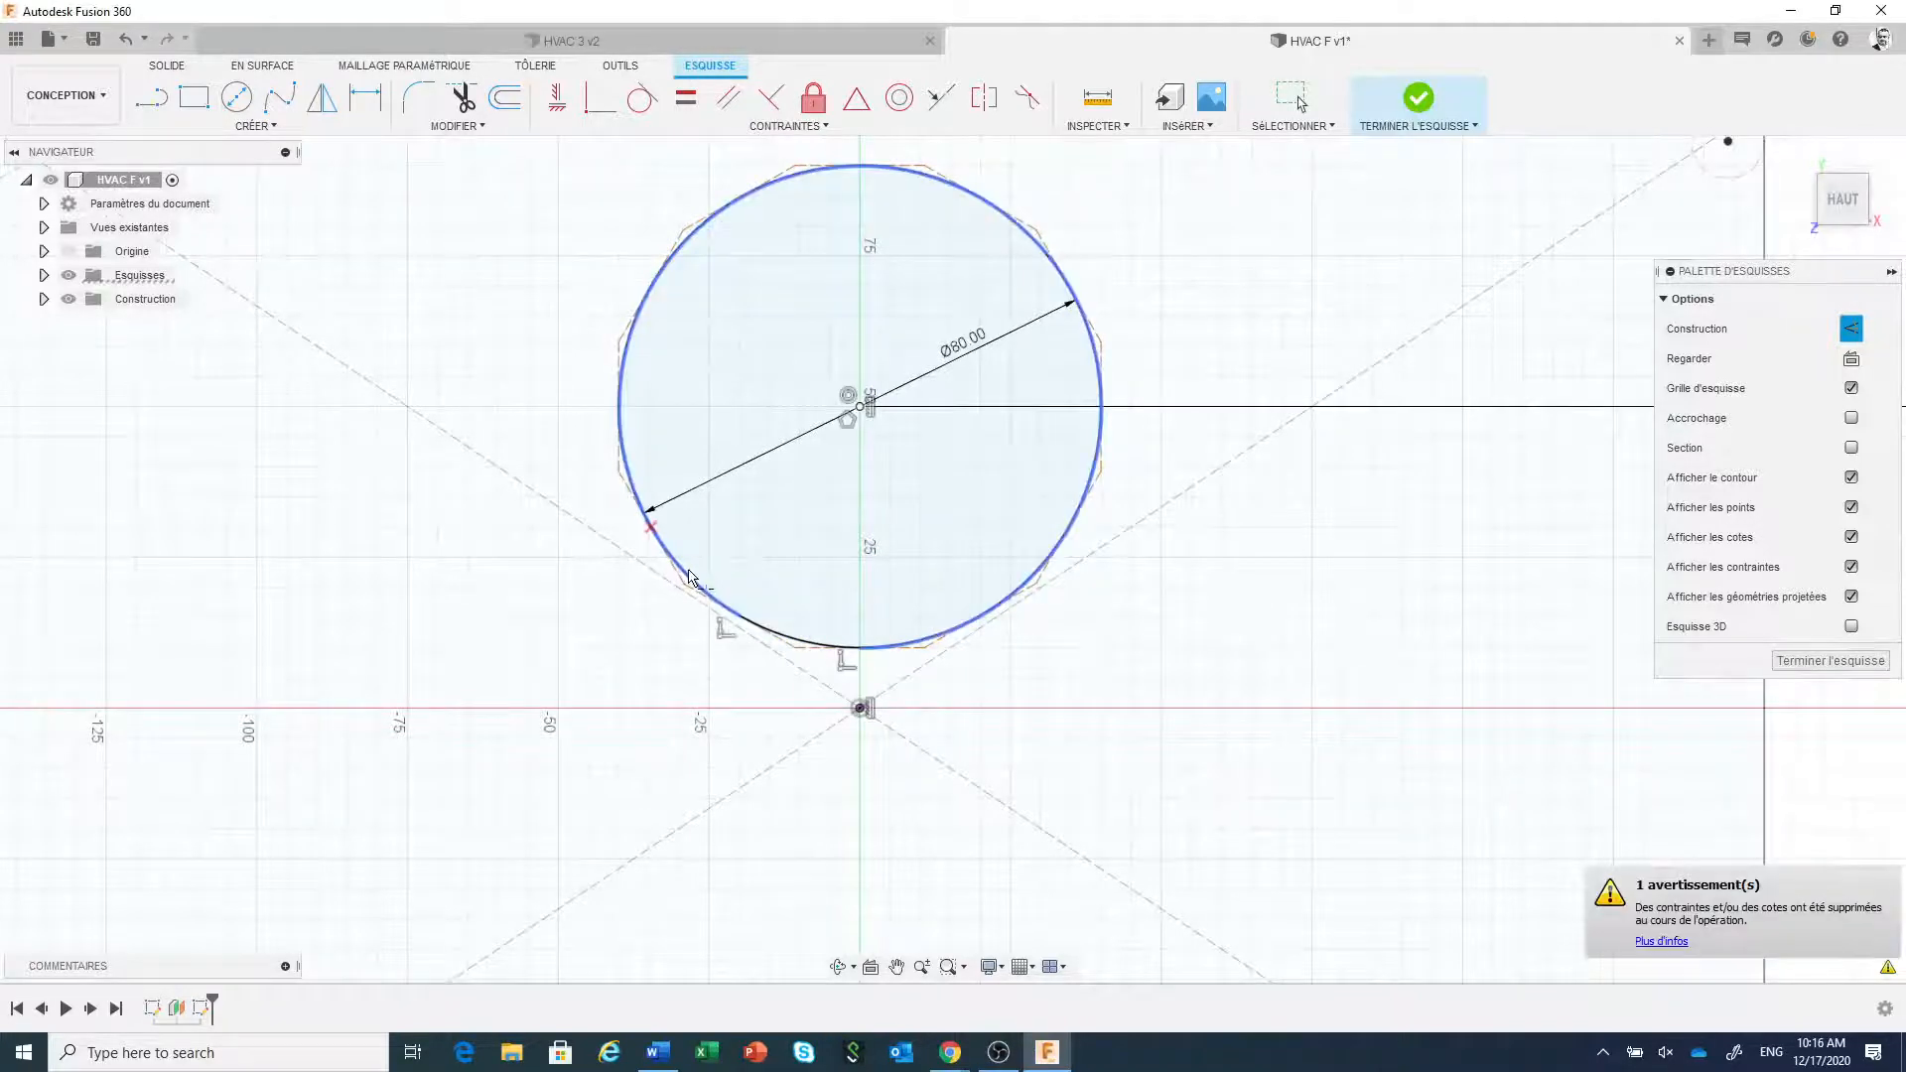
click(628, 474)
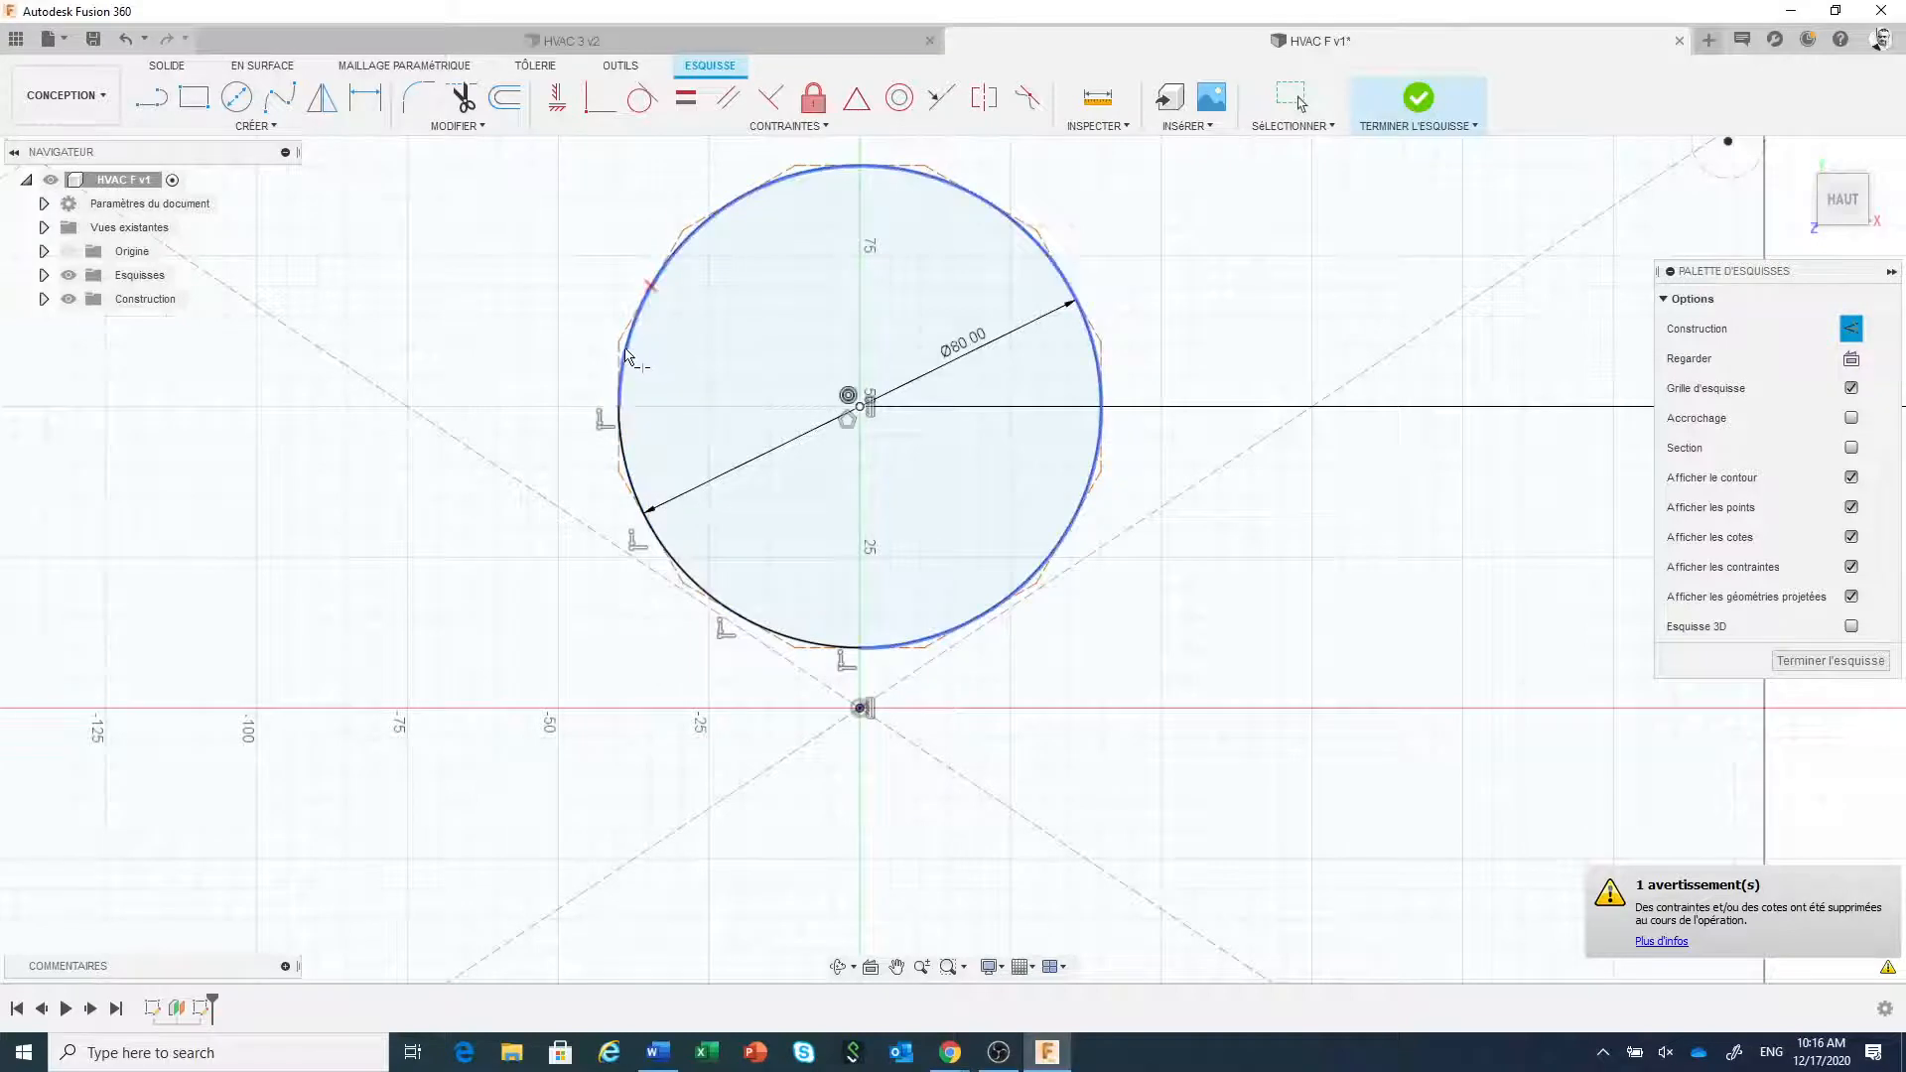
click(631, 357)
click(703, 260)
click(873, 206)
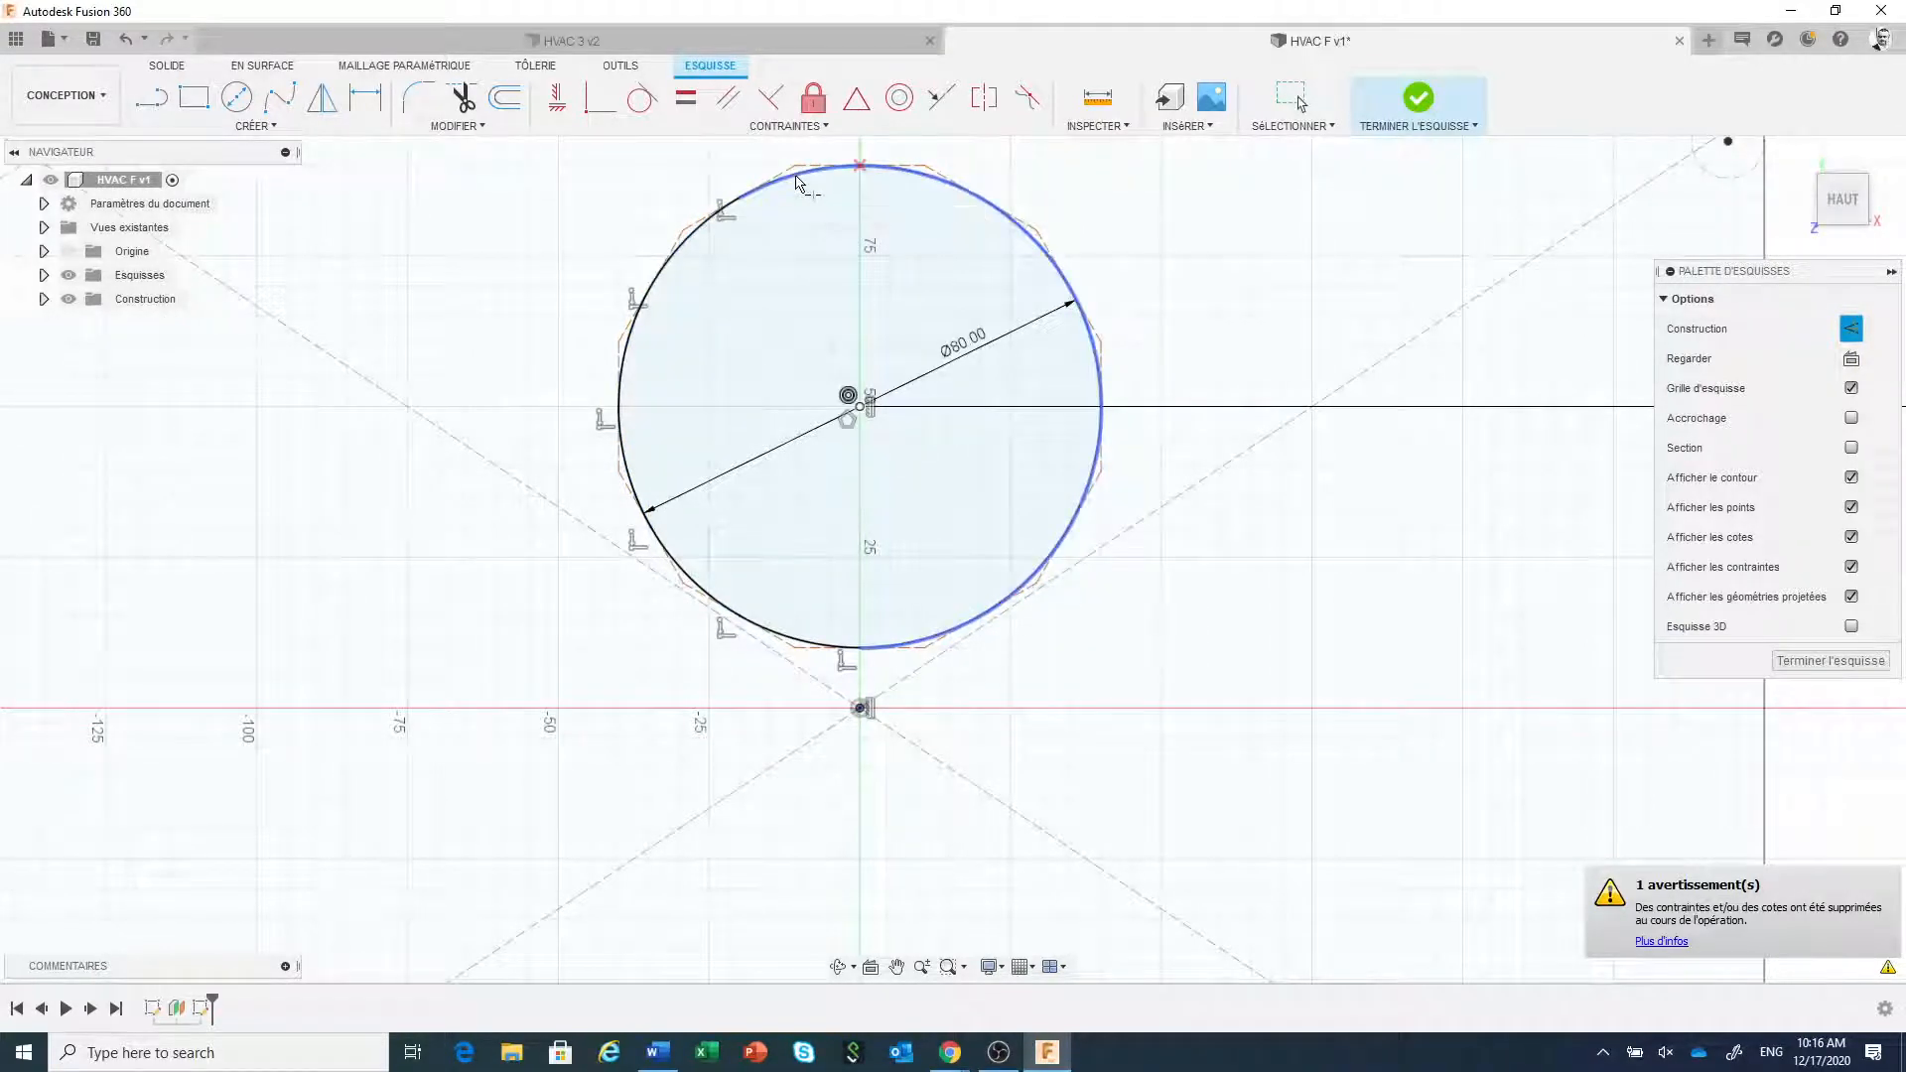
click(993, 241)
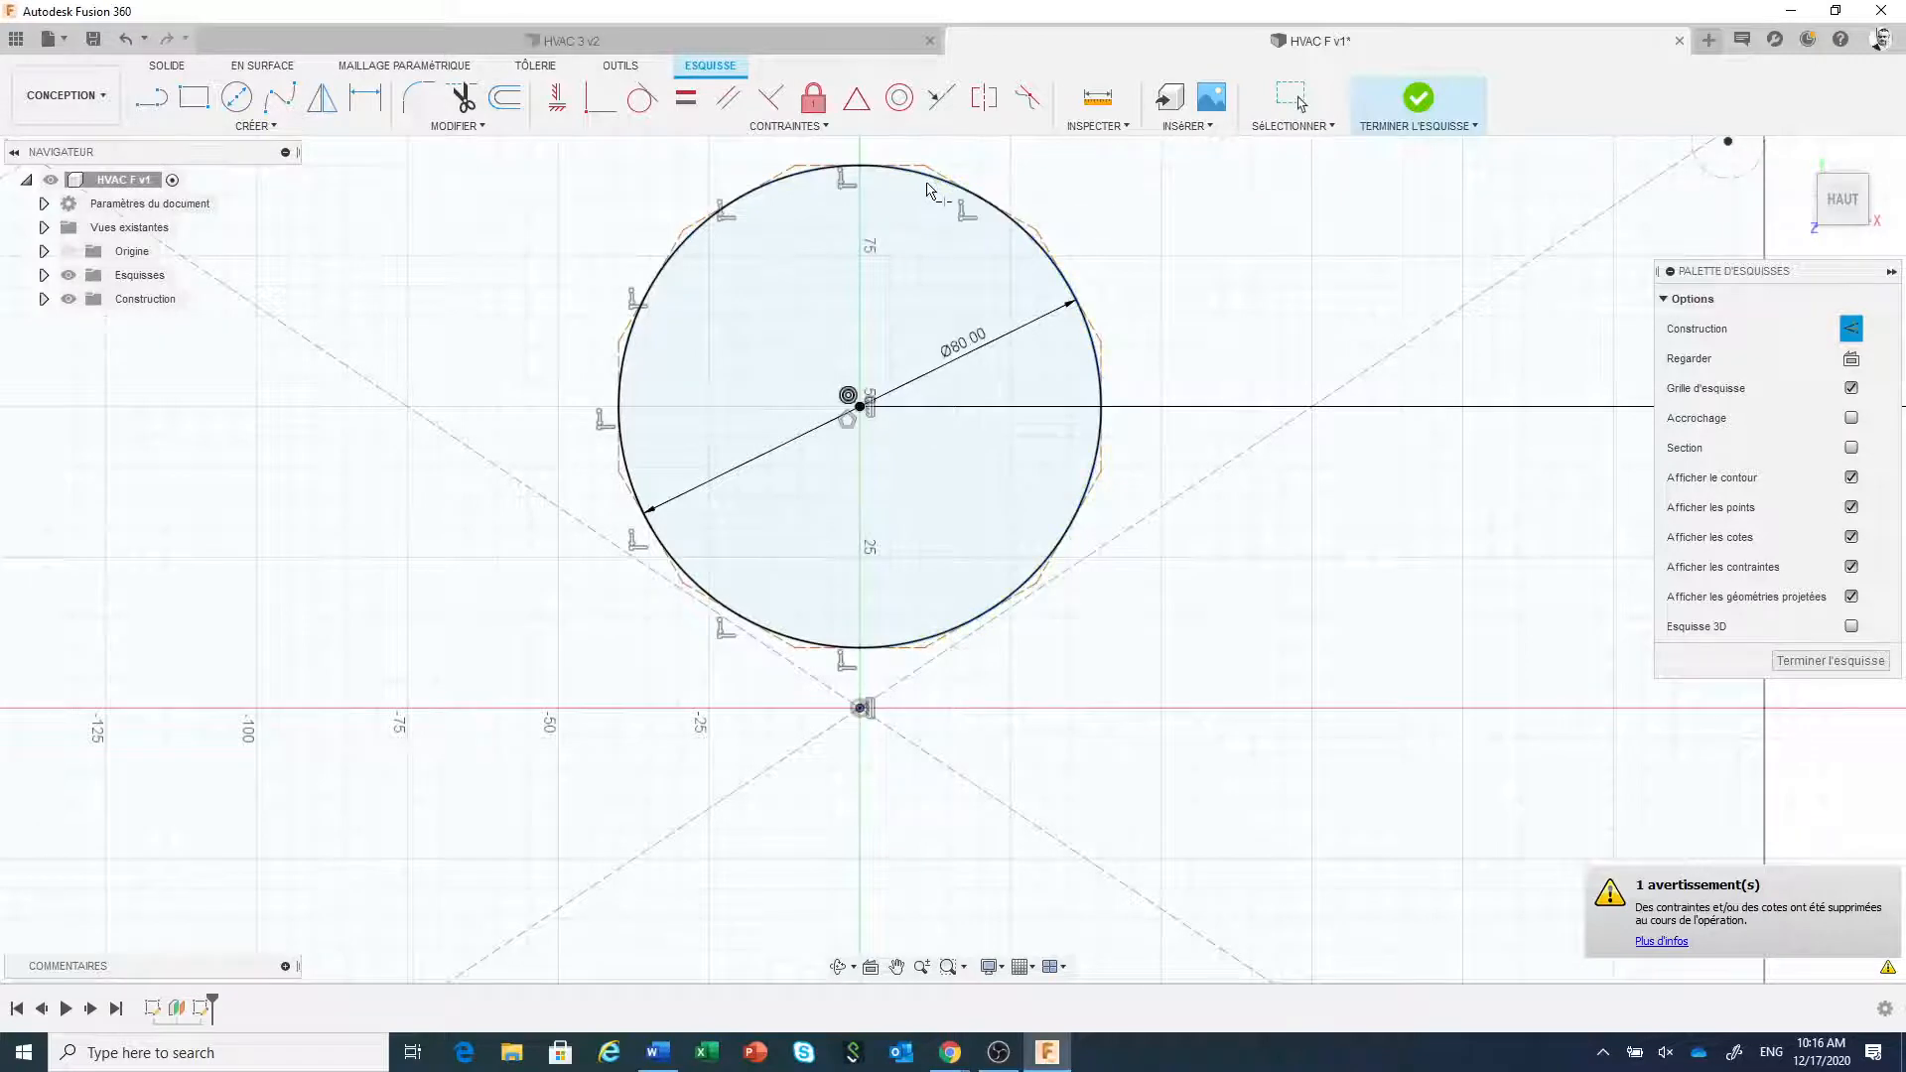
click(1041, 256)
click(1093, 353)
click(1089, 480)
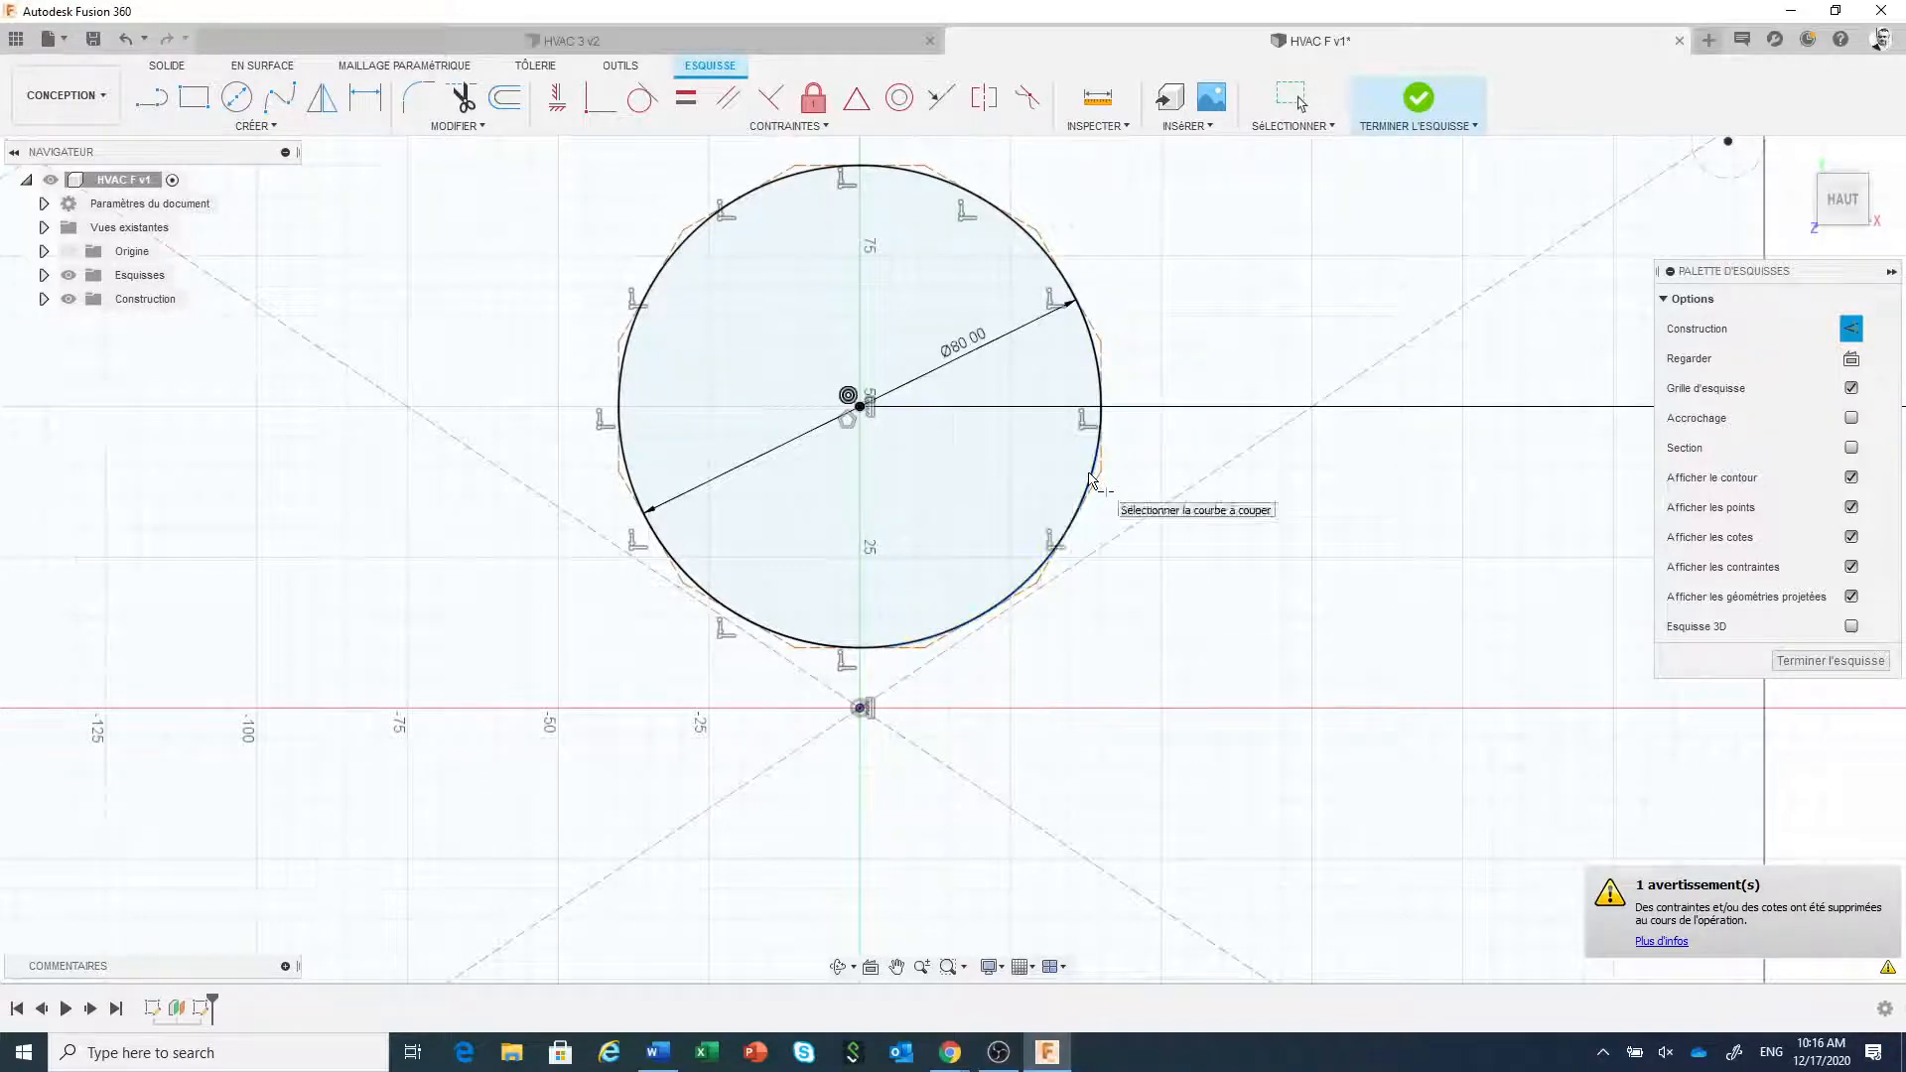
click(1033, 586)
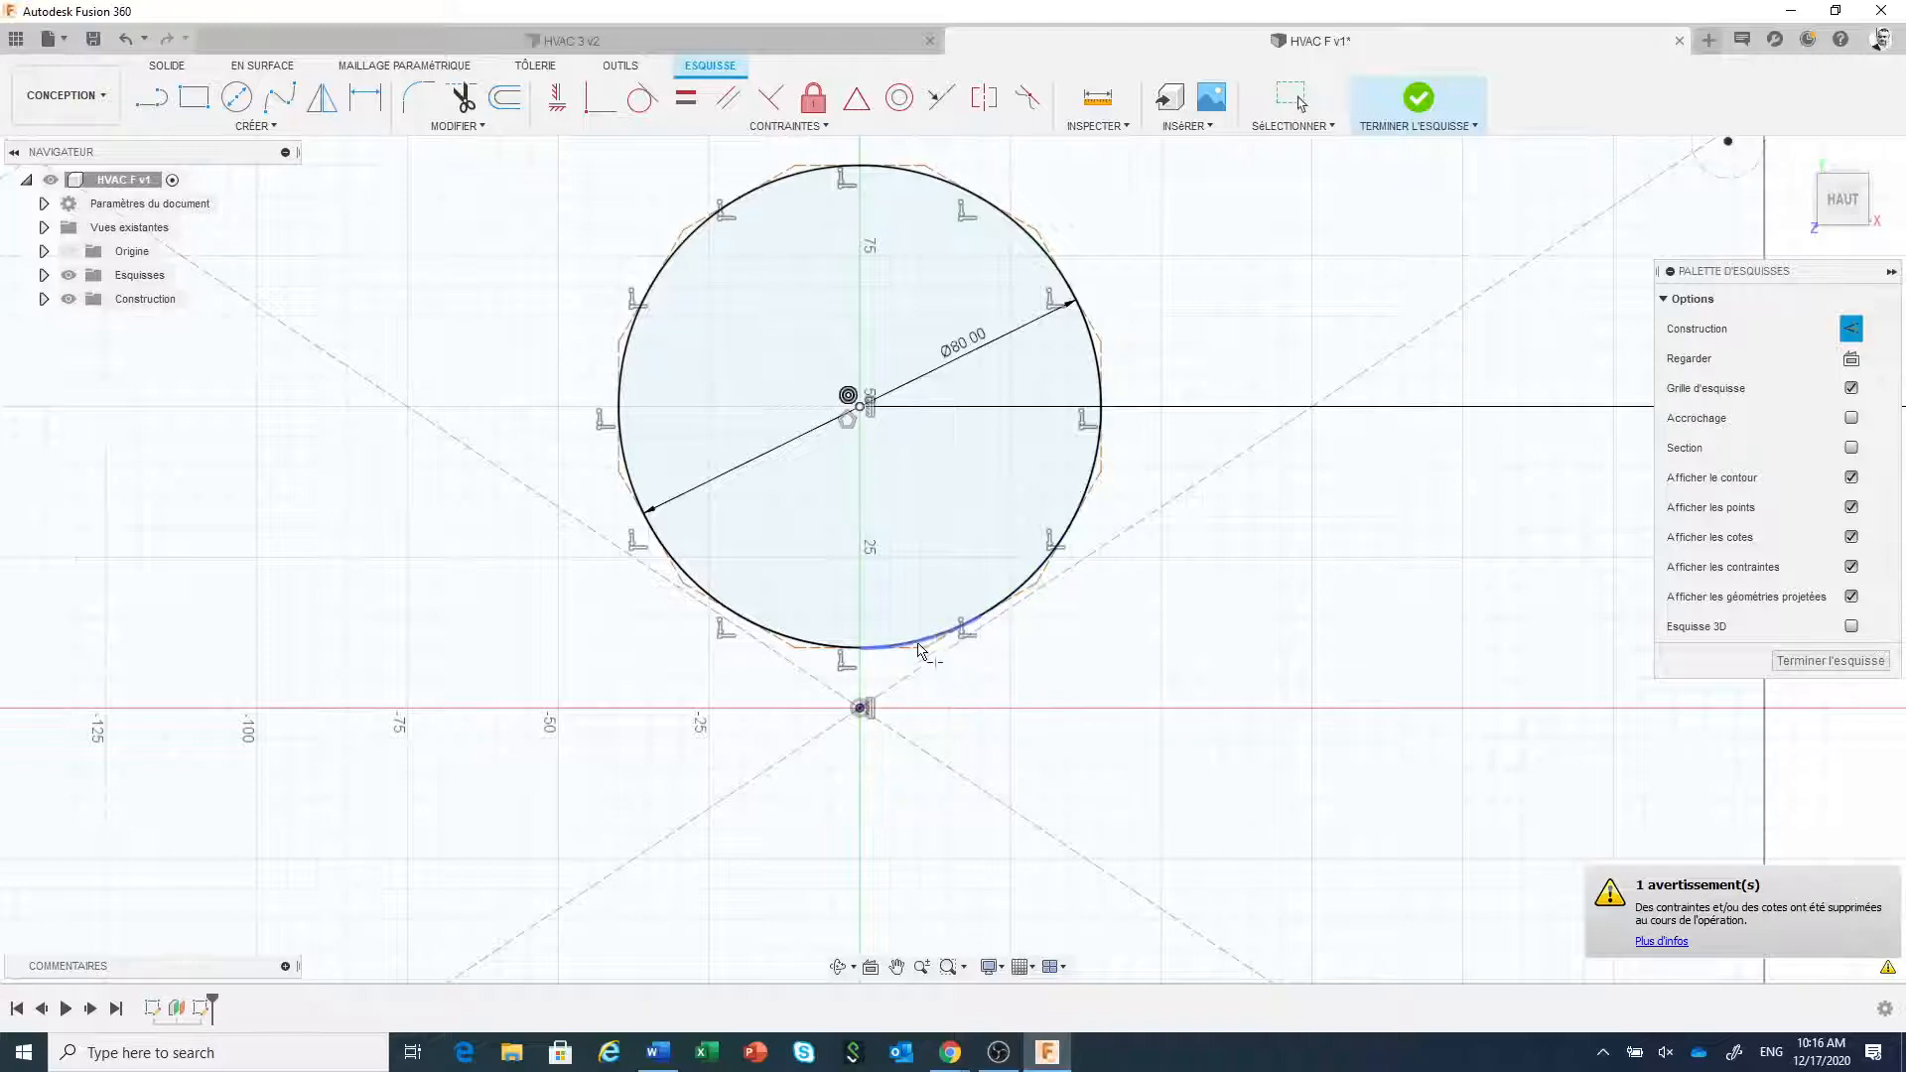
scroll(1042, 662, down, 6)
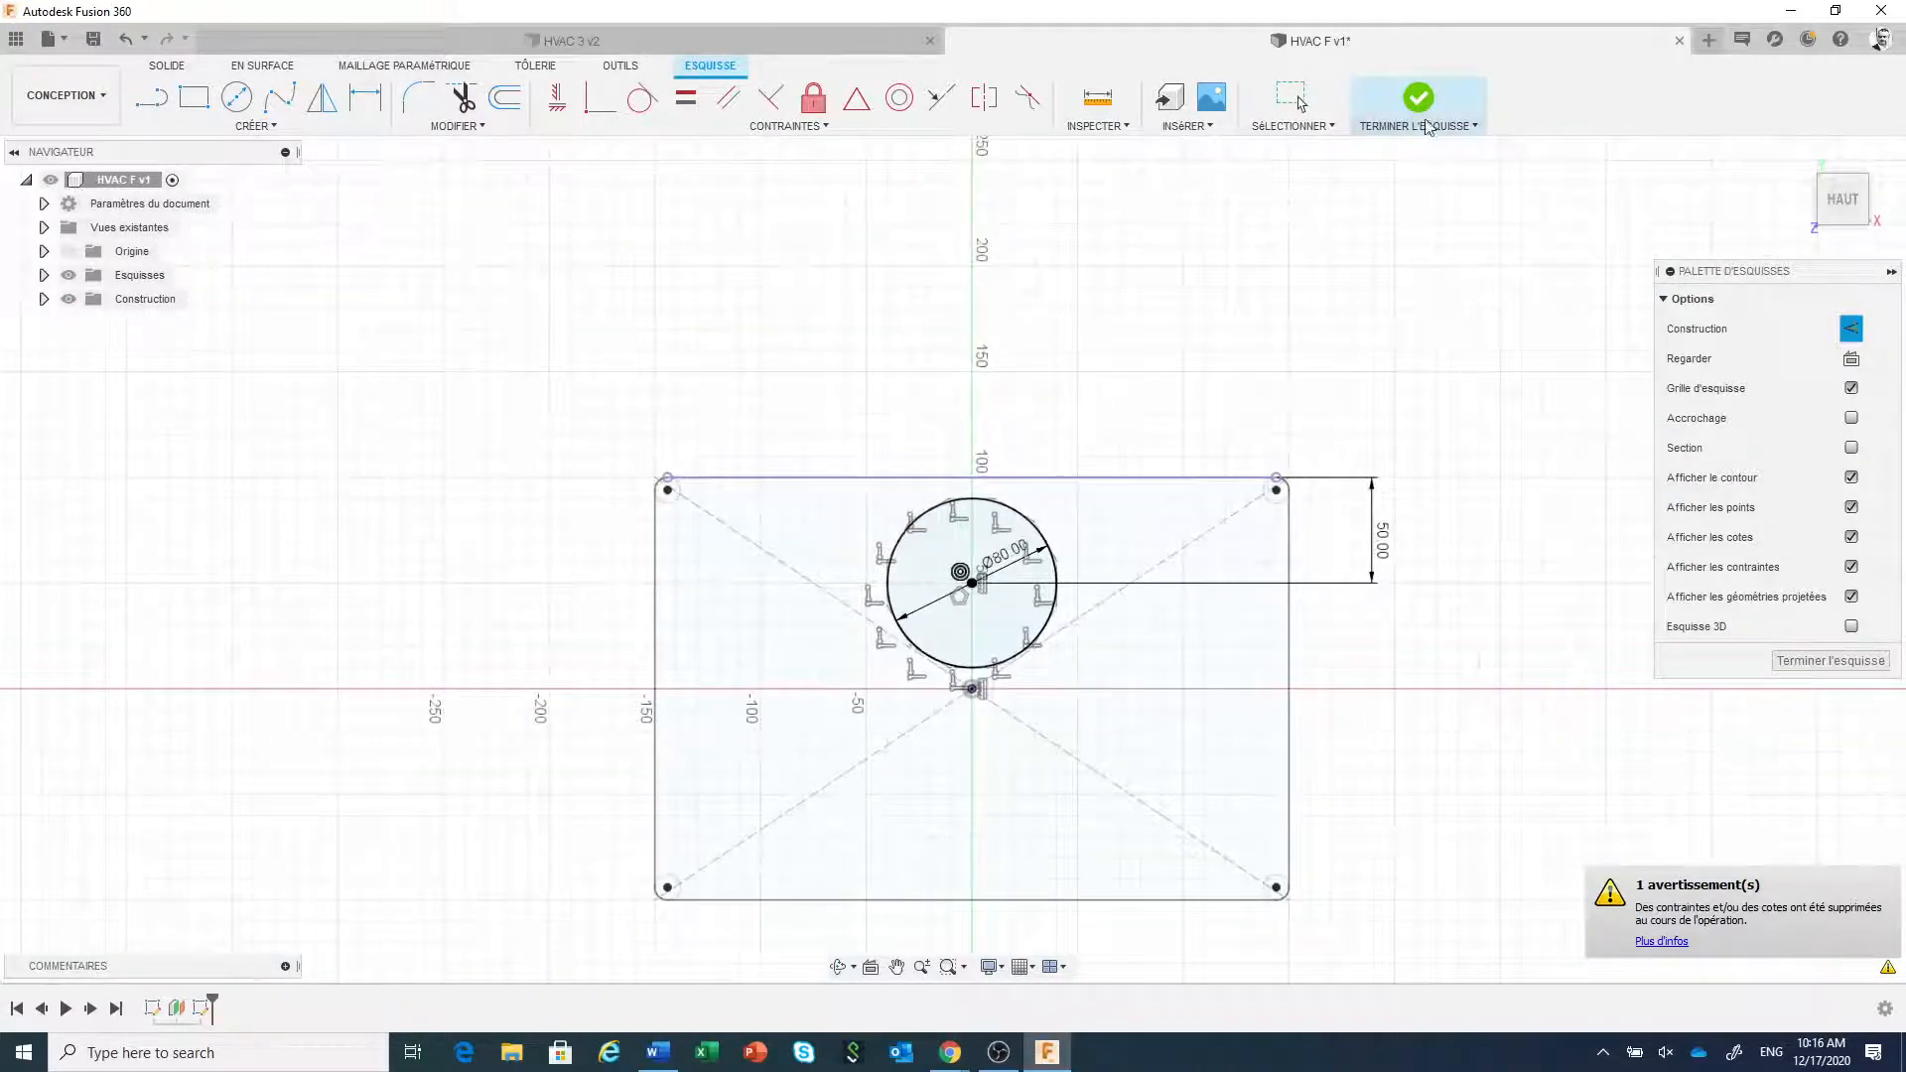
click(1421, 99)
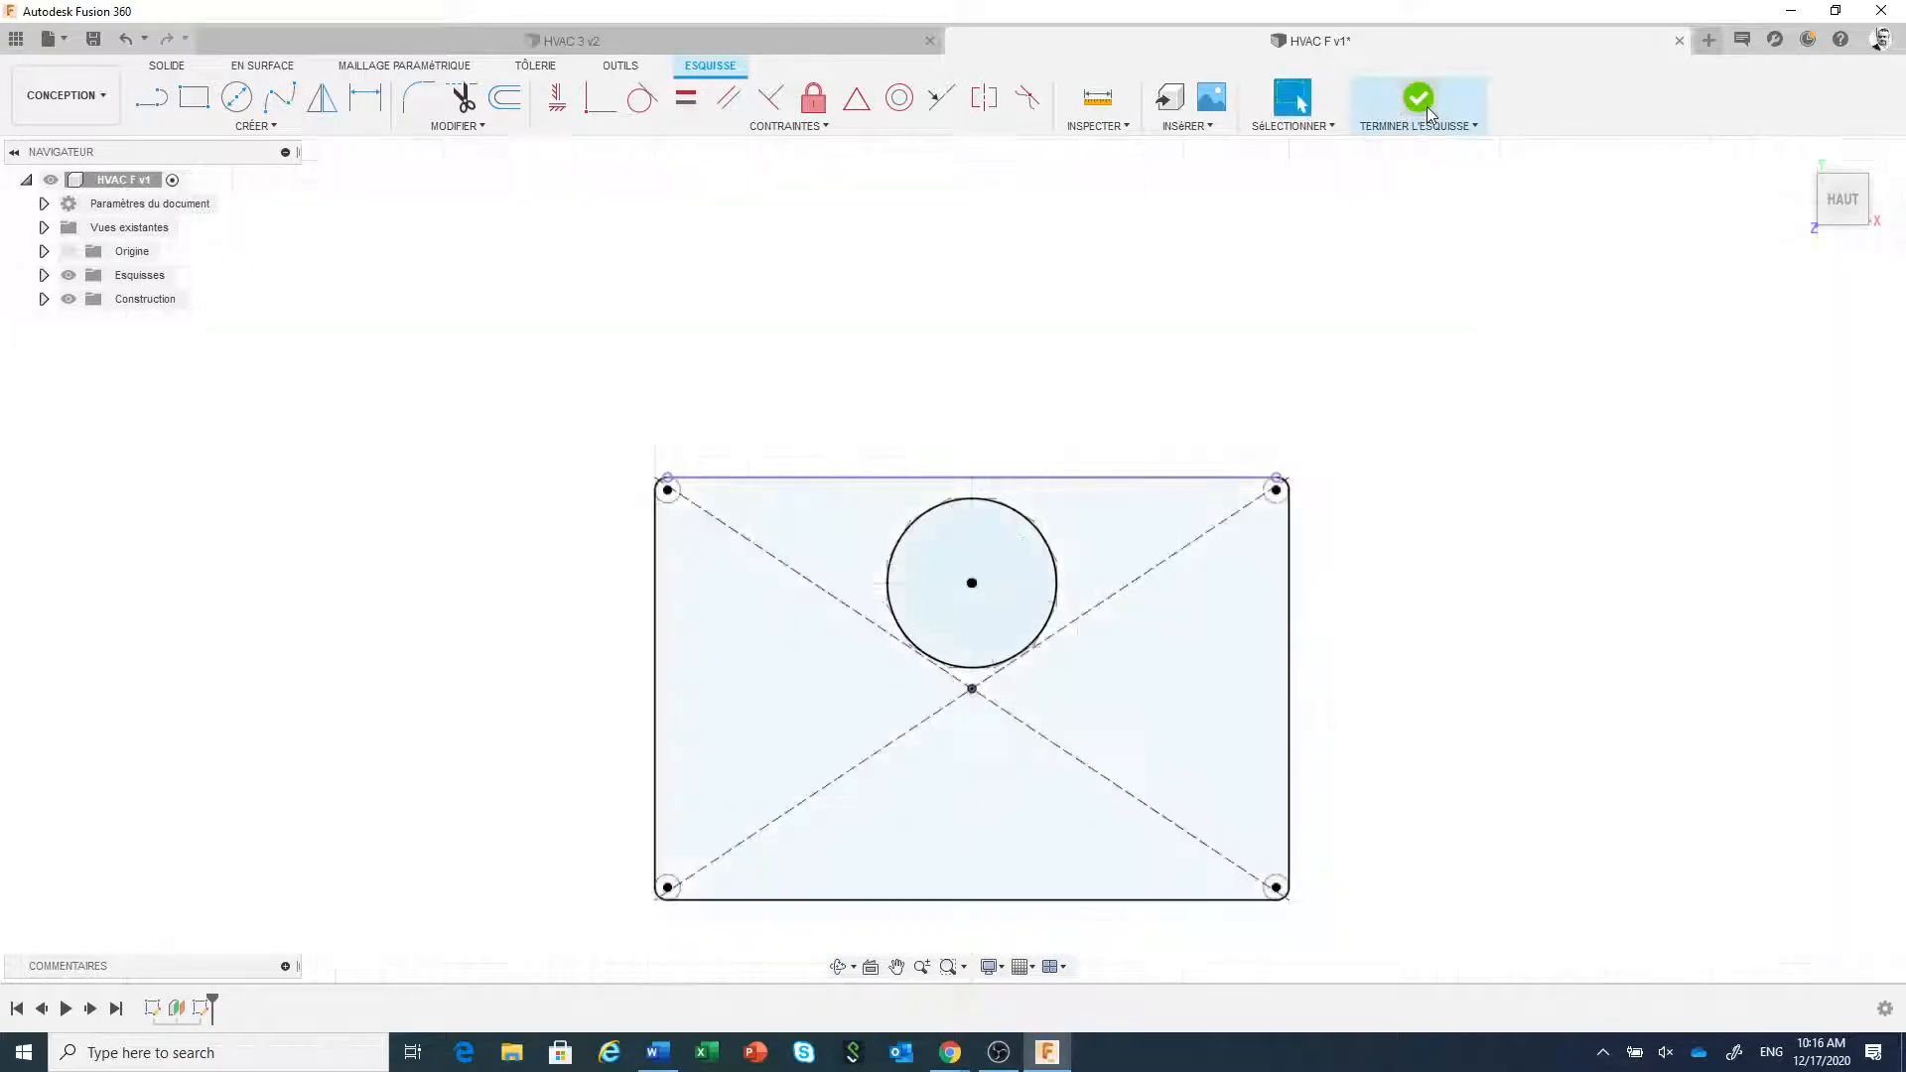
- Examine the raised circle and the base rectangle sketches together in a tilted 3D view
scroll(1251, 709, up, 6)
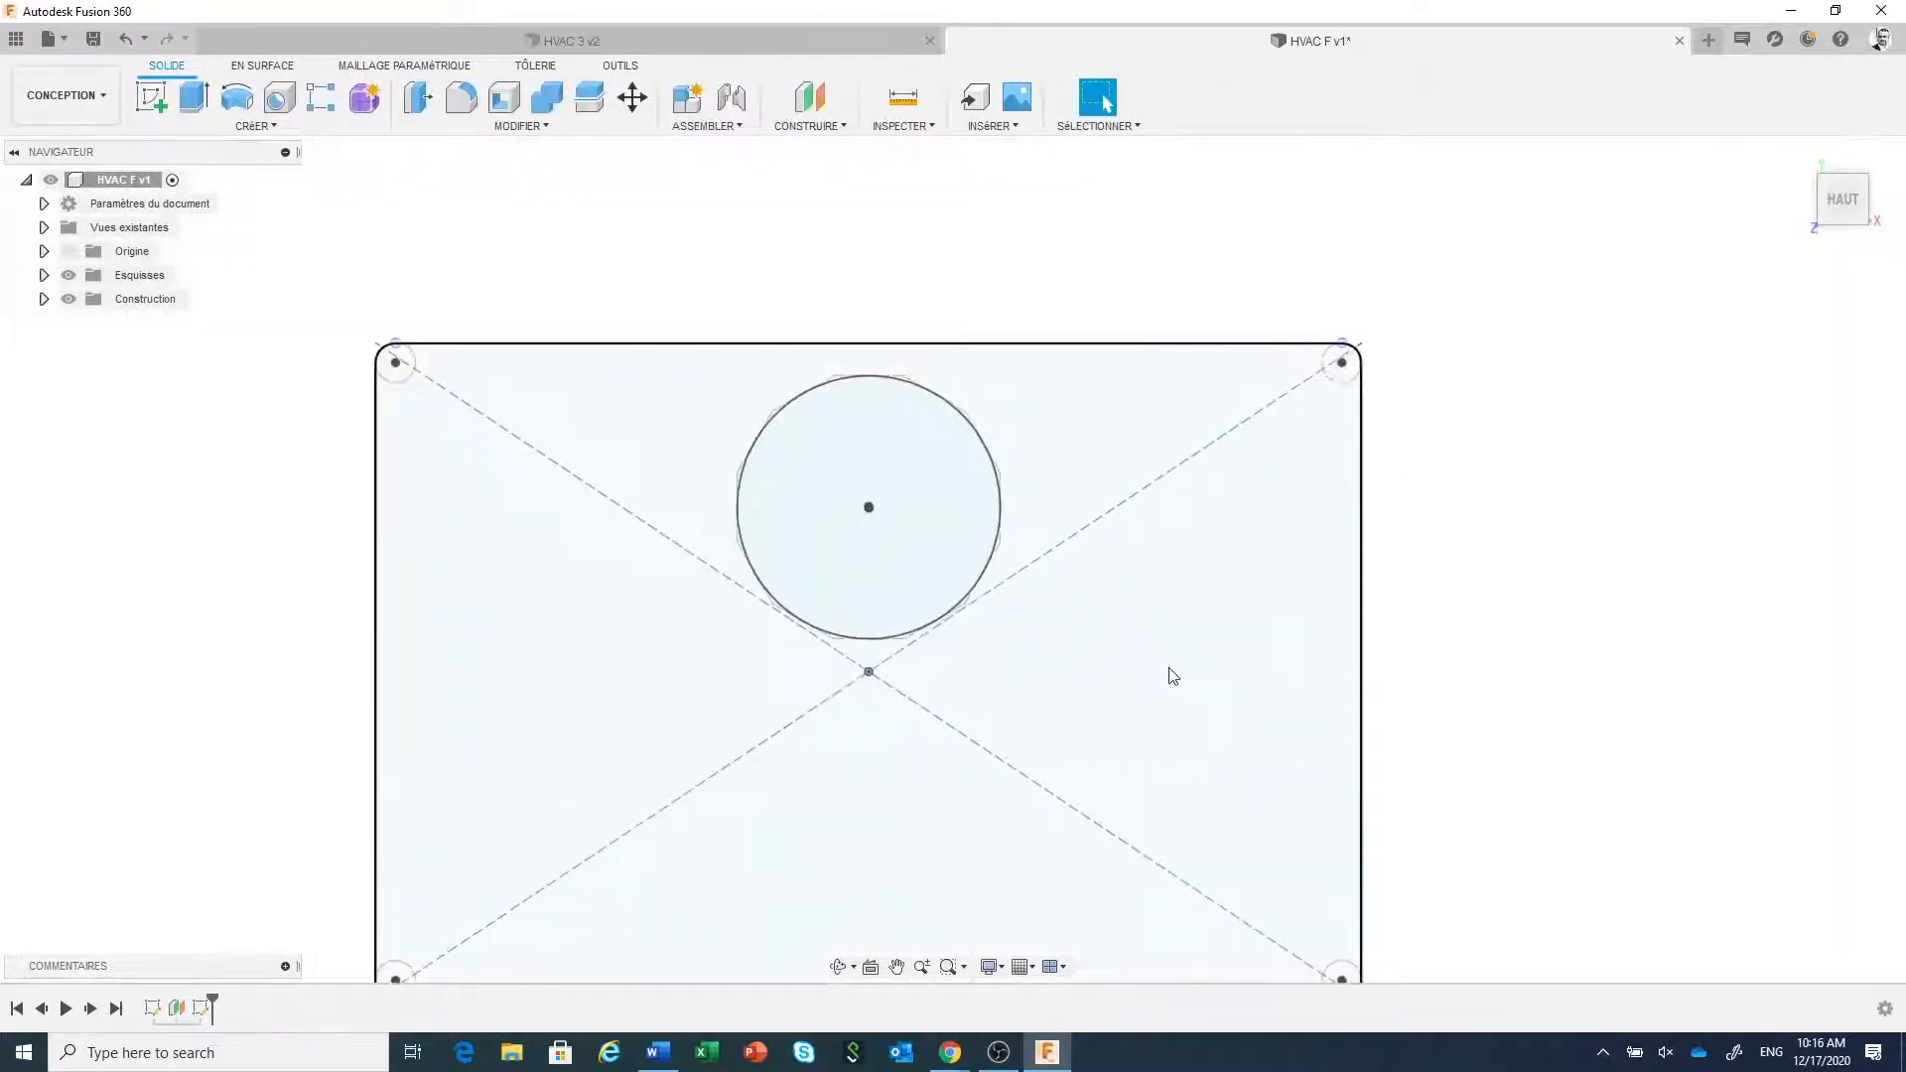
scroll(1171, 675, down, 4)
scroll(1171, 675, down, 1)
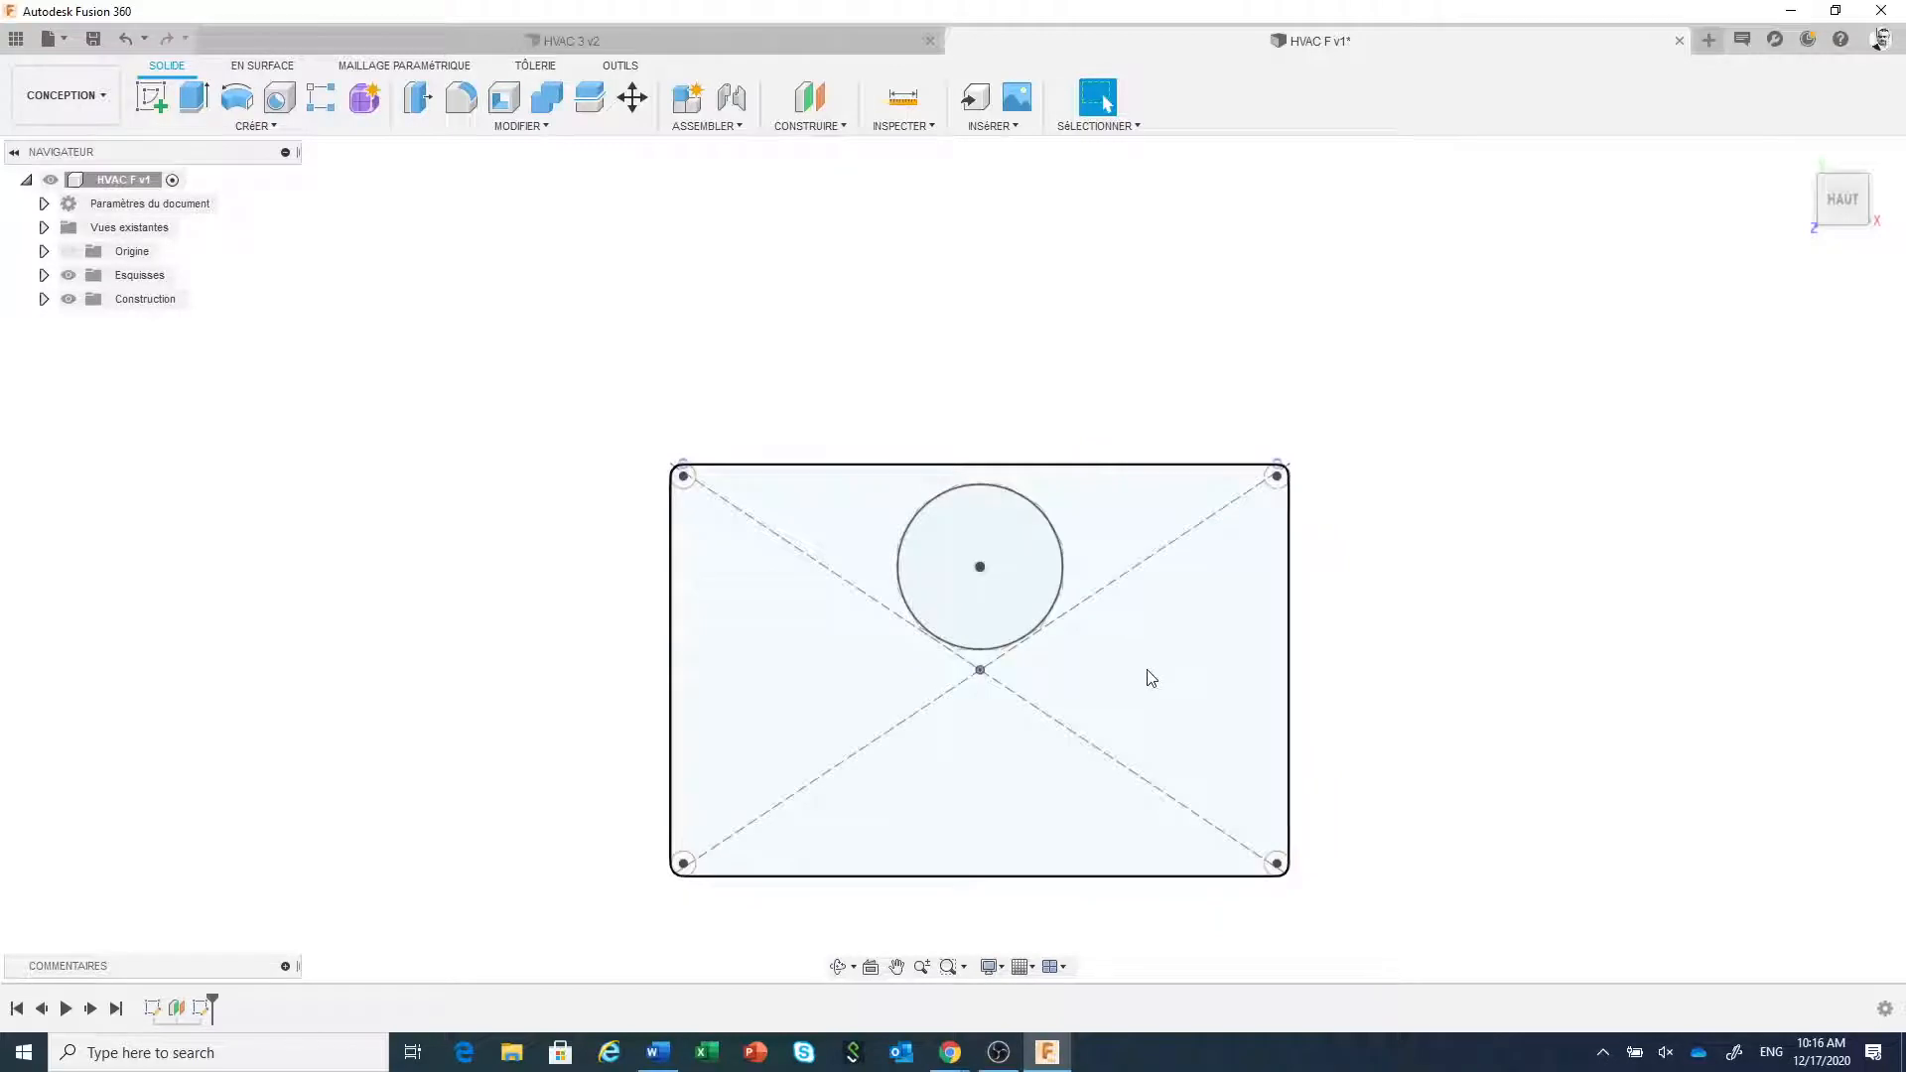
mouse_move(1146, 673)
middle_down()
mouse_move(1157, 579)
mouse_move(1154, 681)
mouse_move(1140, 575)
mouse_move(1157, 586)
mouse_move(1171, 461)
middle_up()
scroll(1154, 582, up, 3)
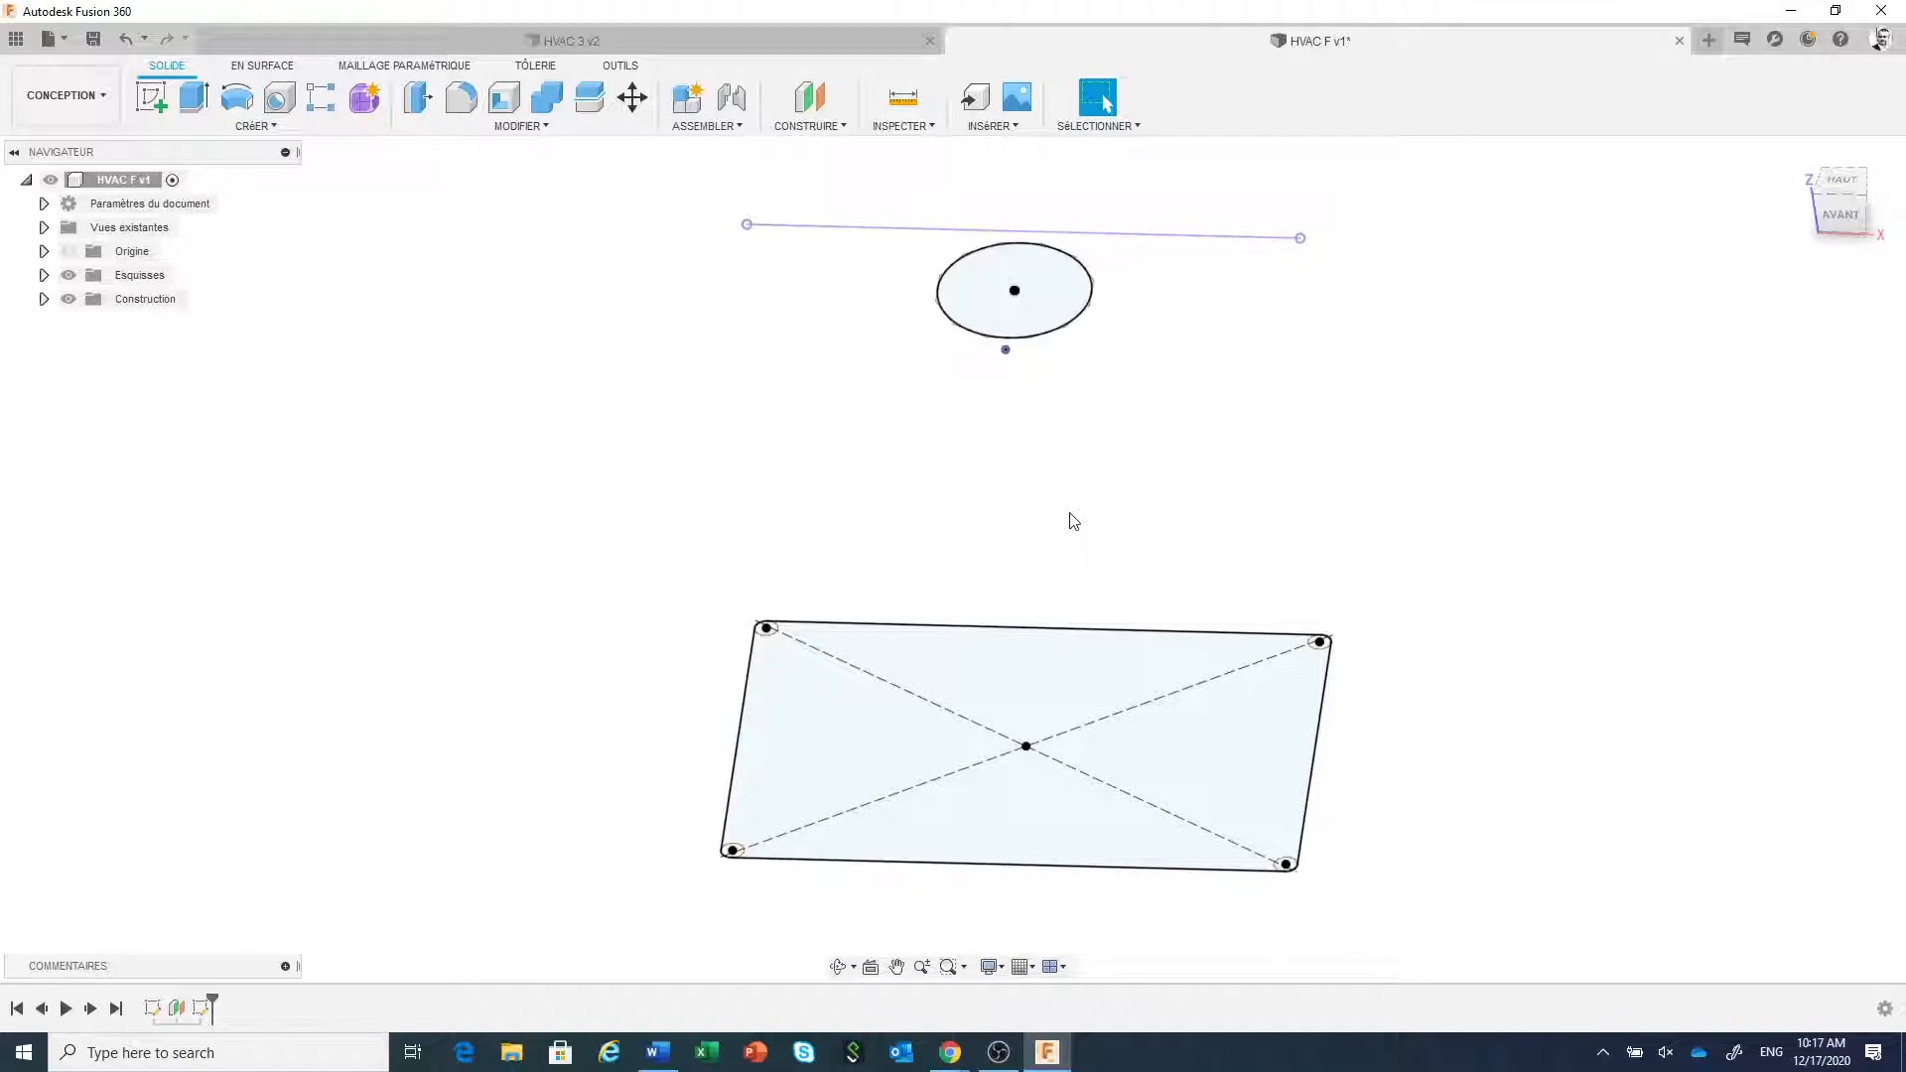
scroll(1073, 521, up, 1)
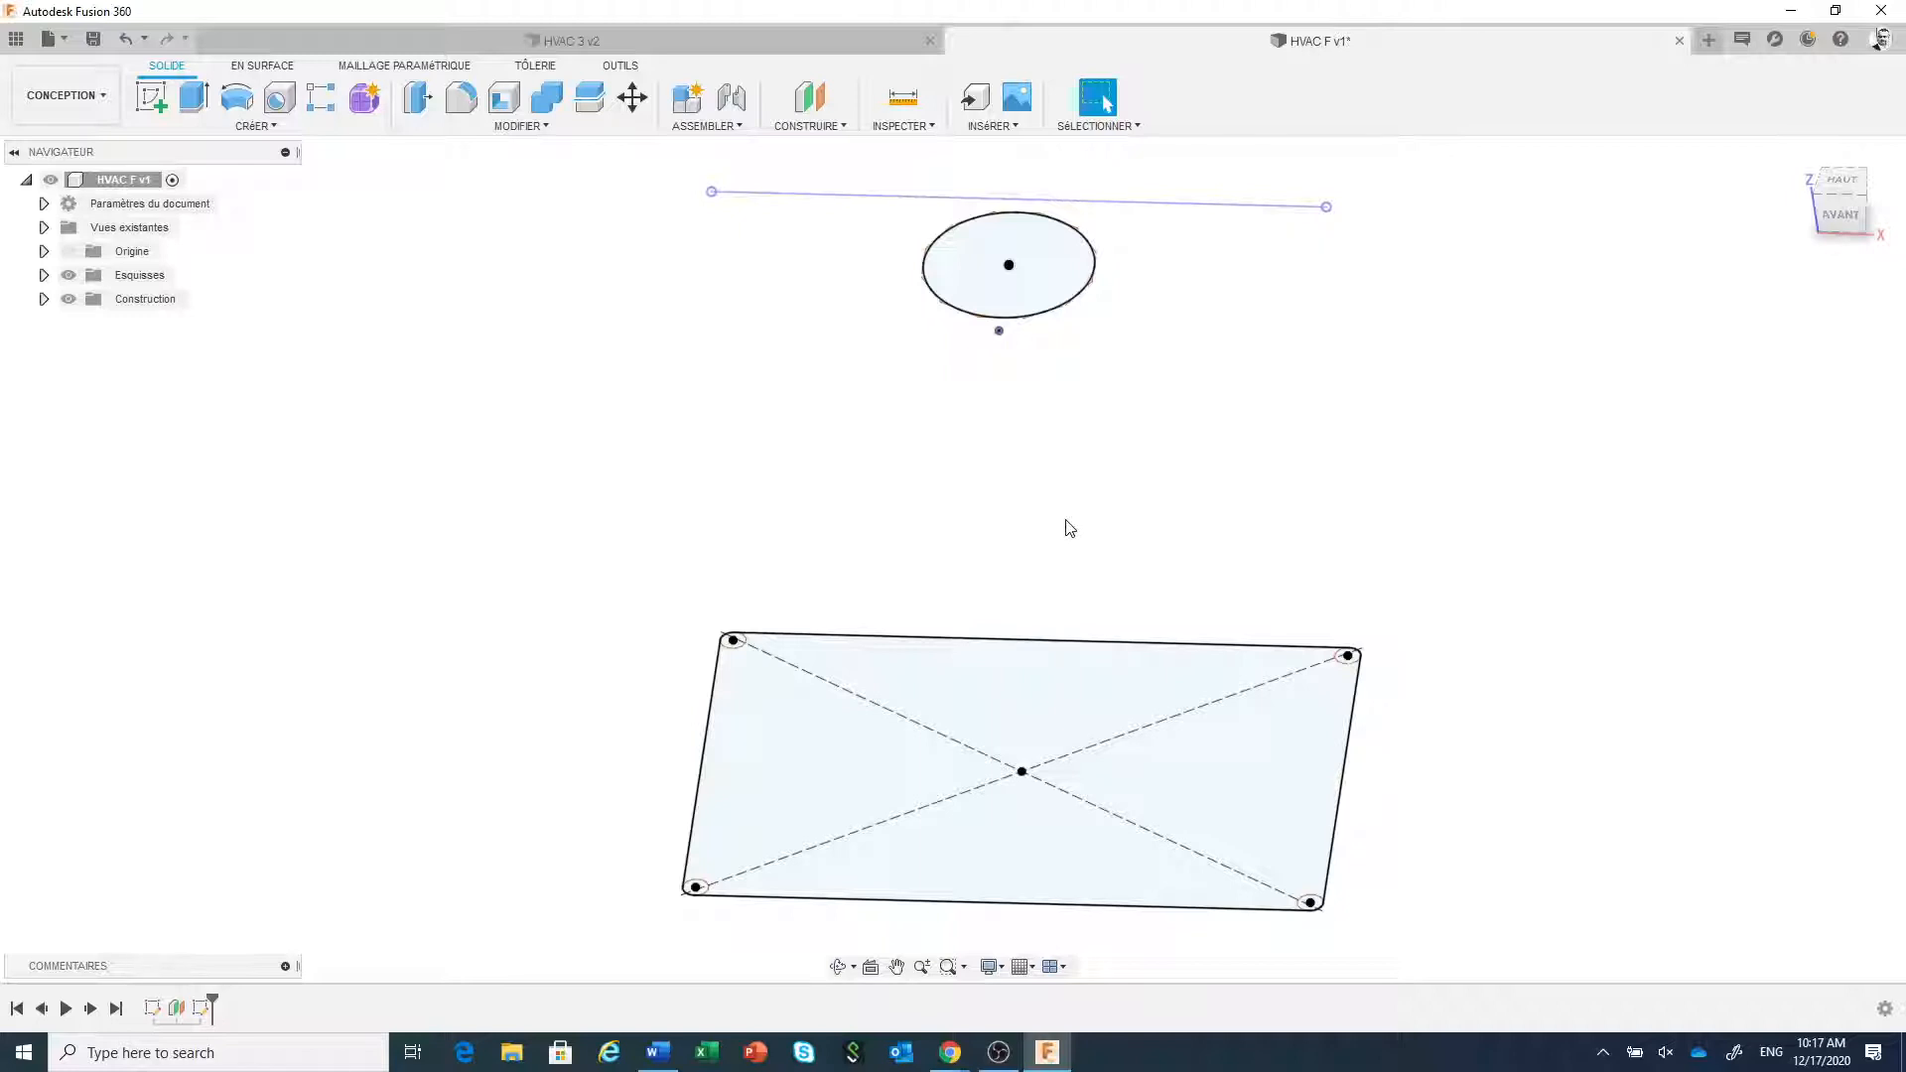
- Switch to the surface modelling commands
click(280, 67)
click(270, 126)
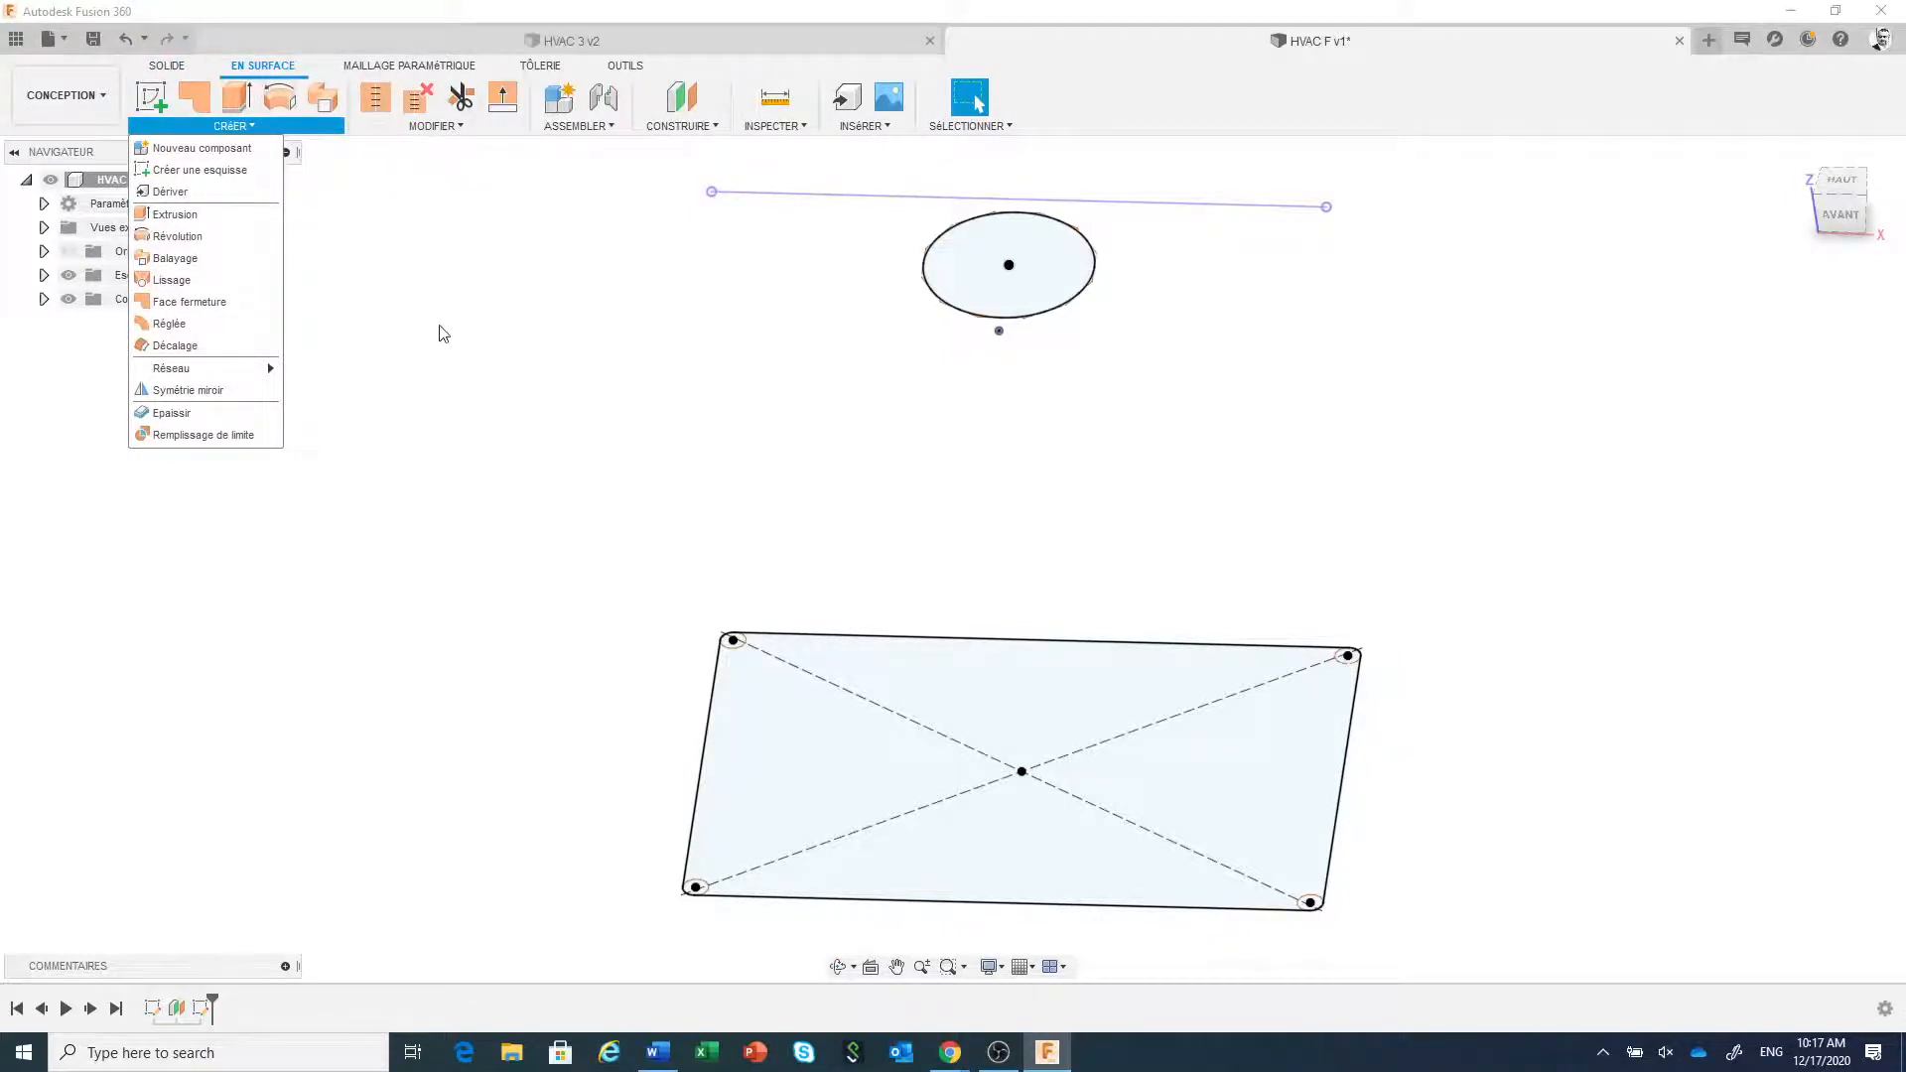
click(444, 333)
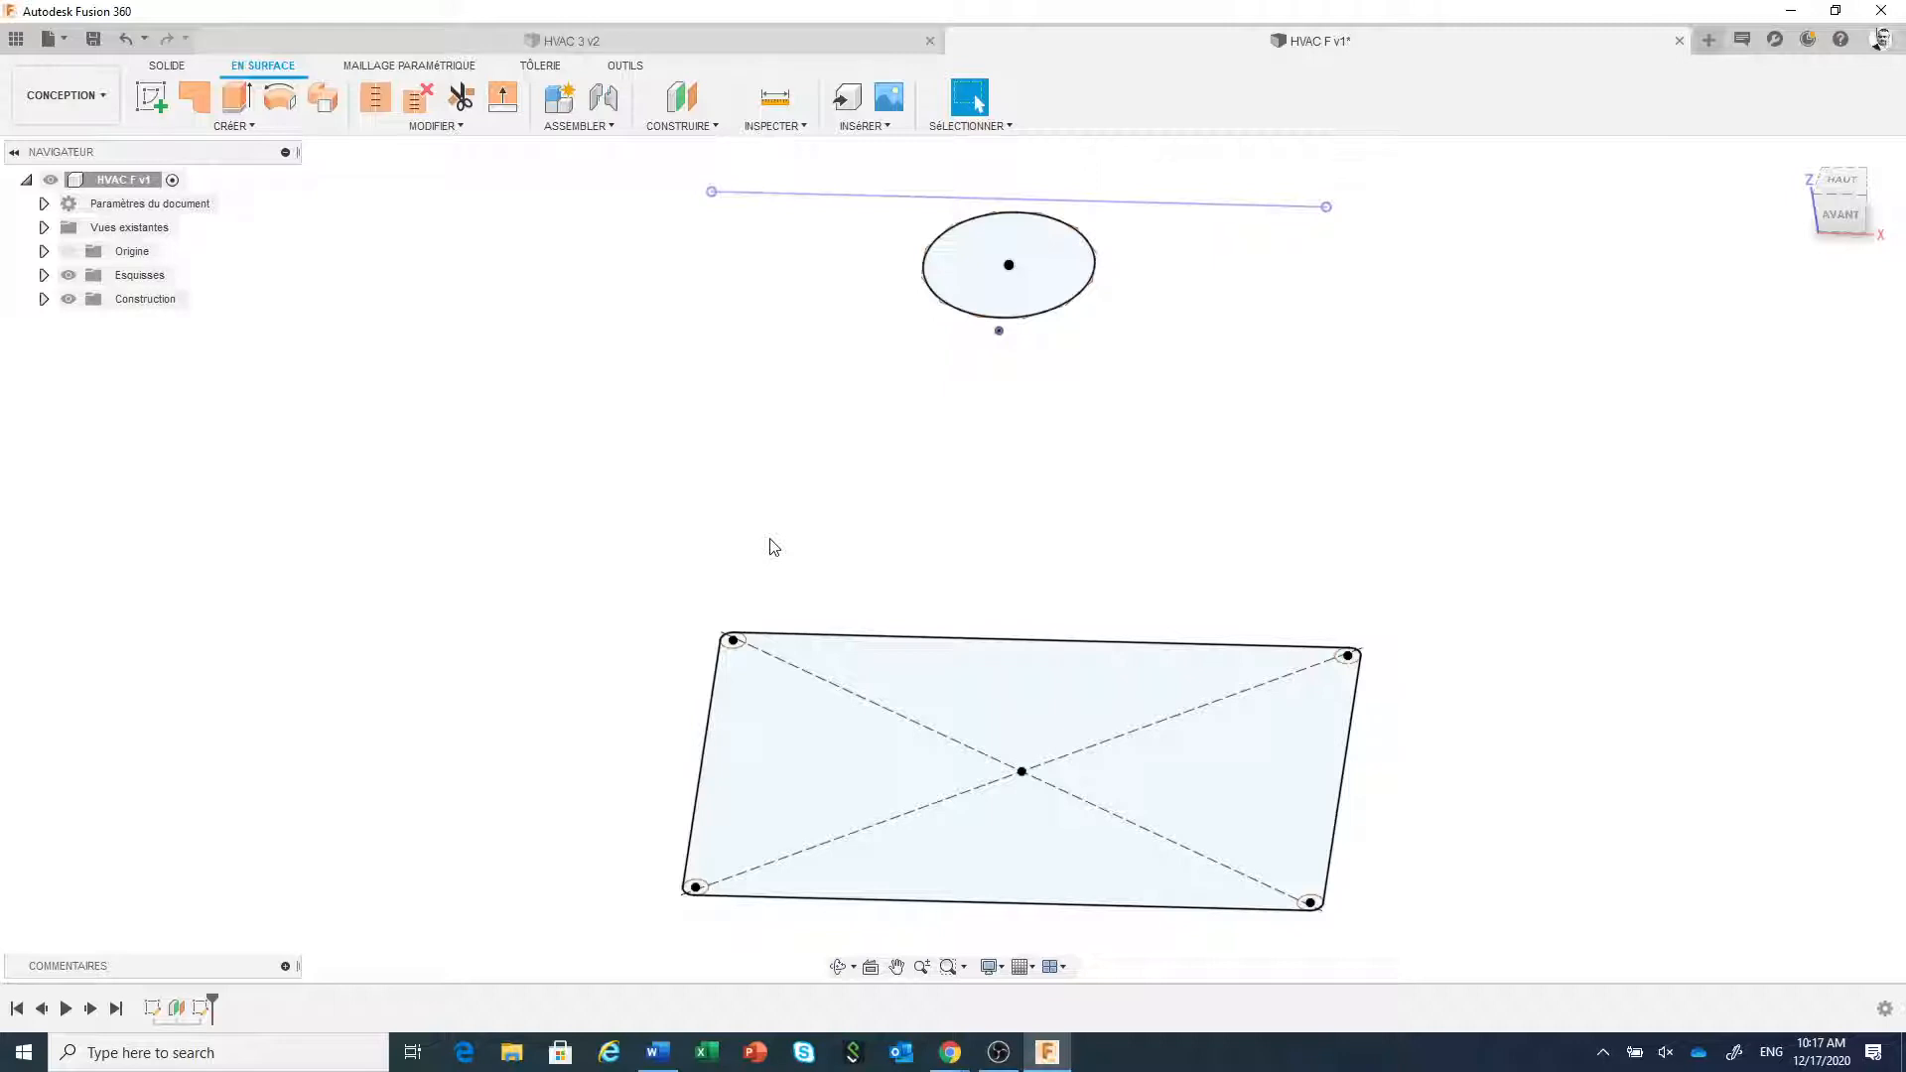
scroll(870, 715, up, 1)
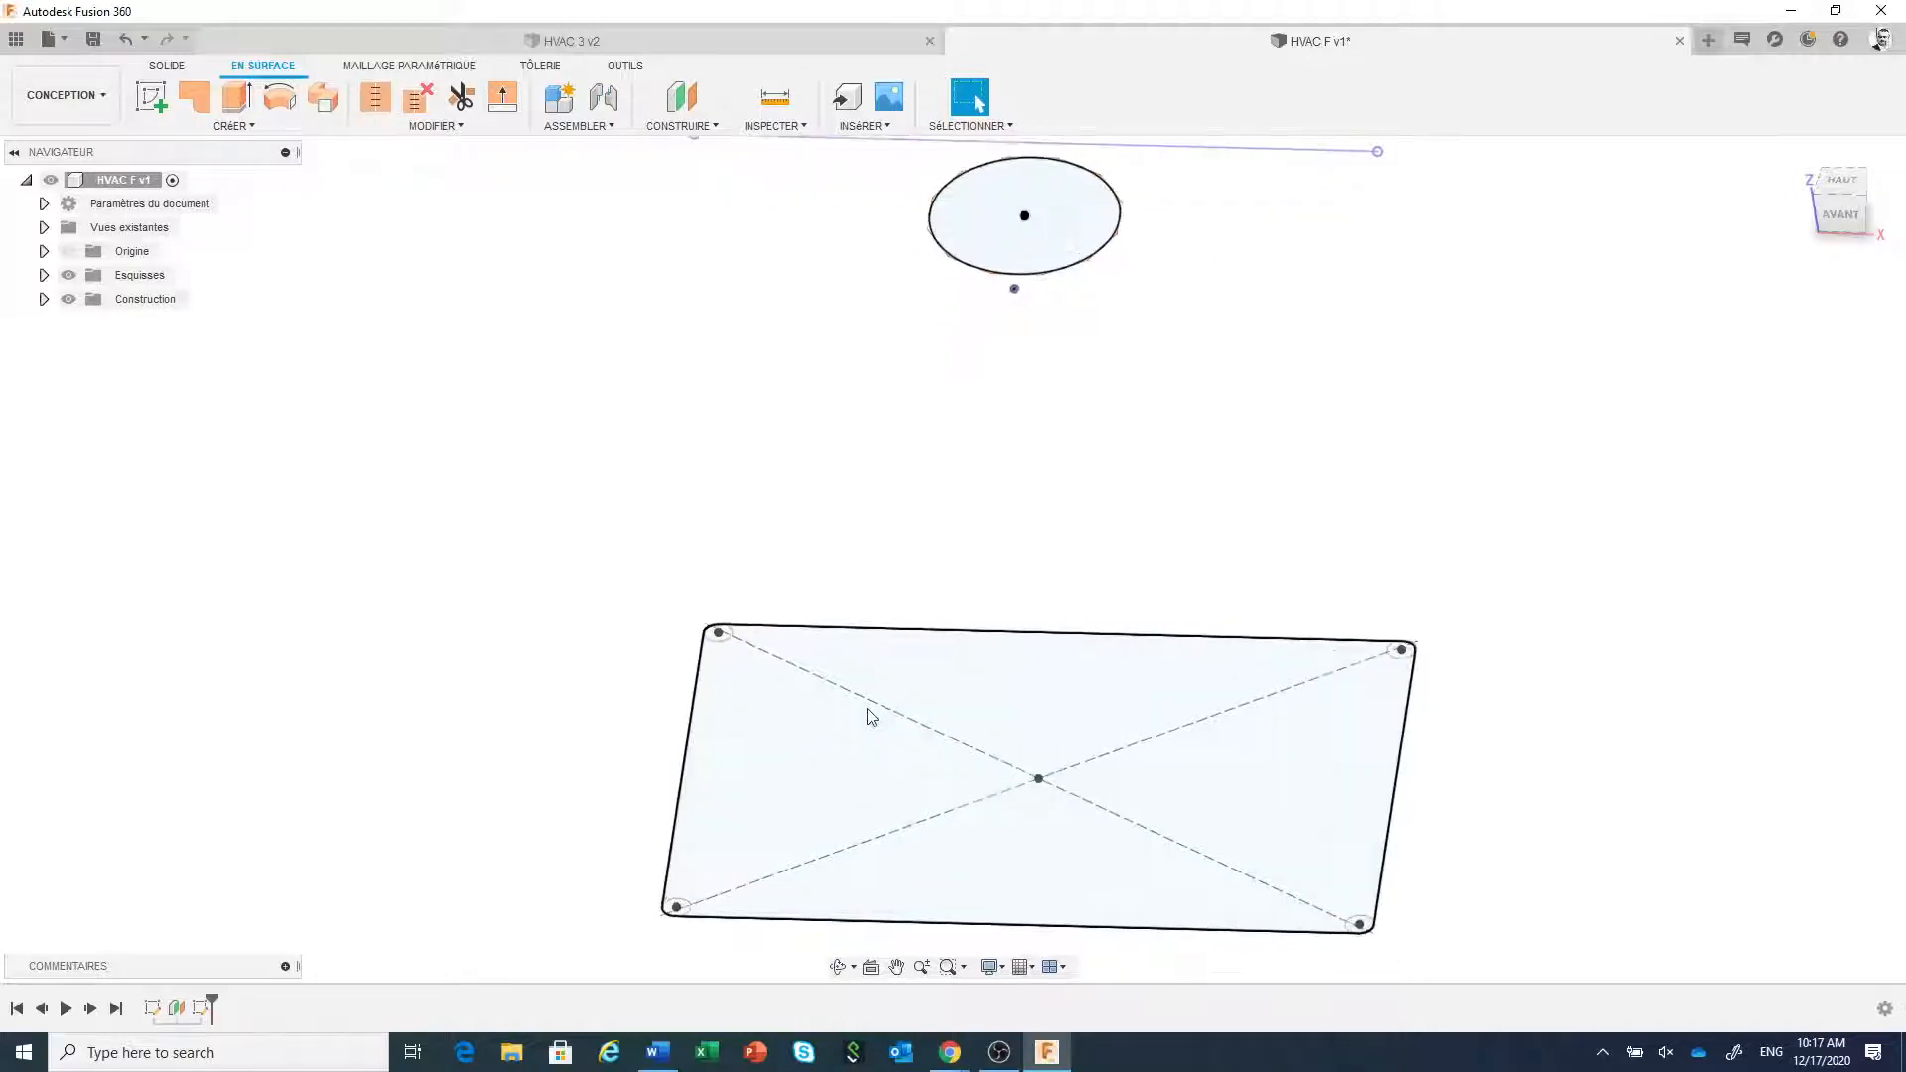
middle_drag(868, 709, 792, 635)
scroll(855, 614, down, 2)
scroll(855, 613, up, 1)
scroll(855, 613, down, 1)
scroll(751, 722, up, 2)
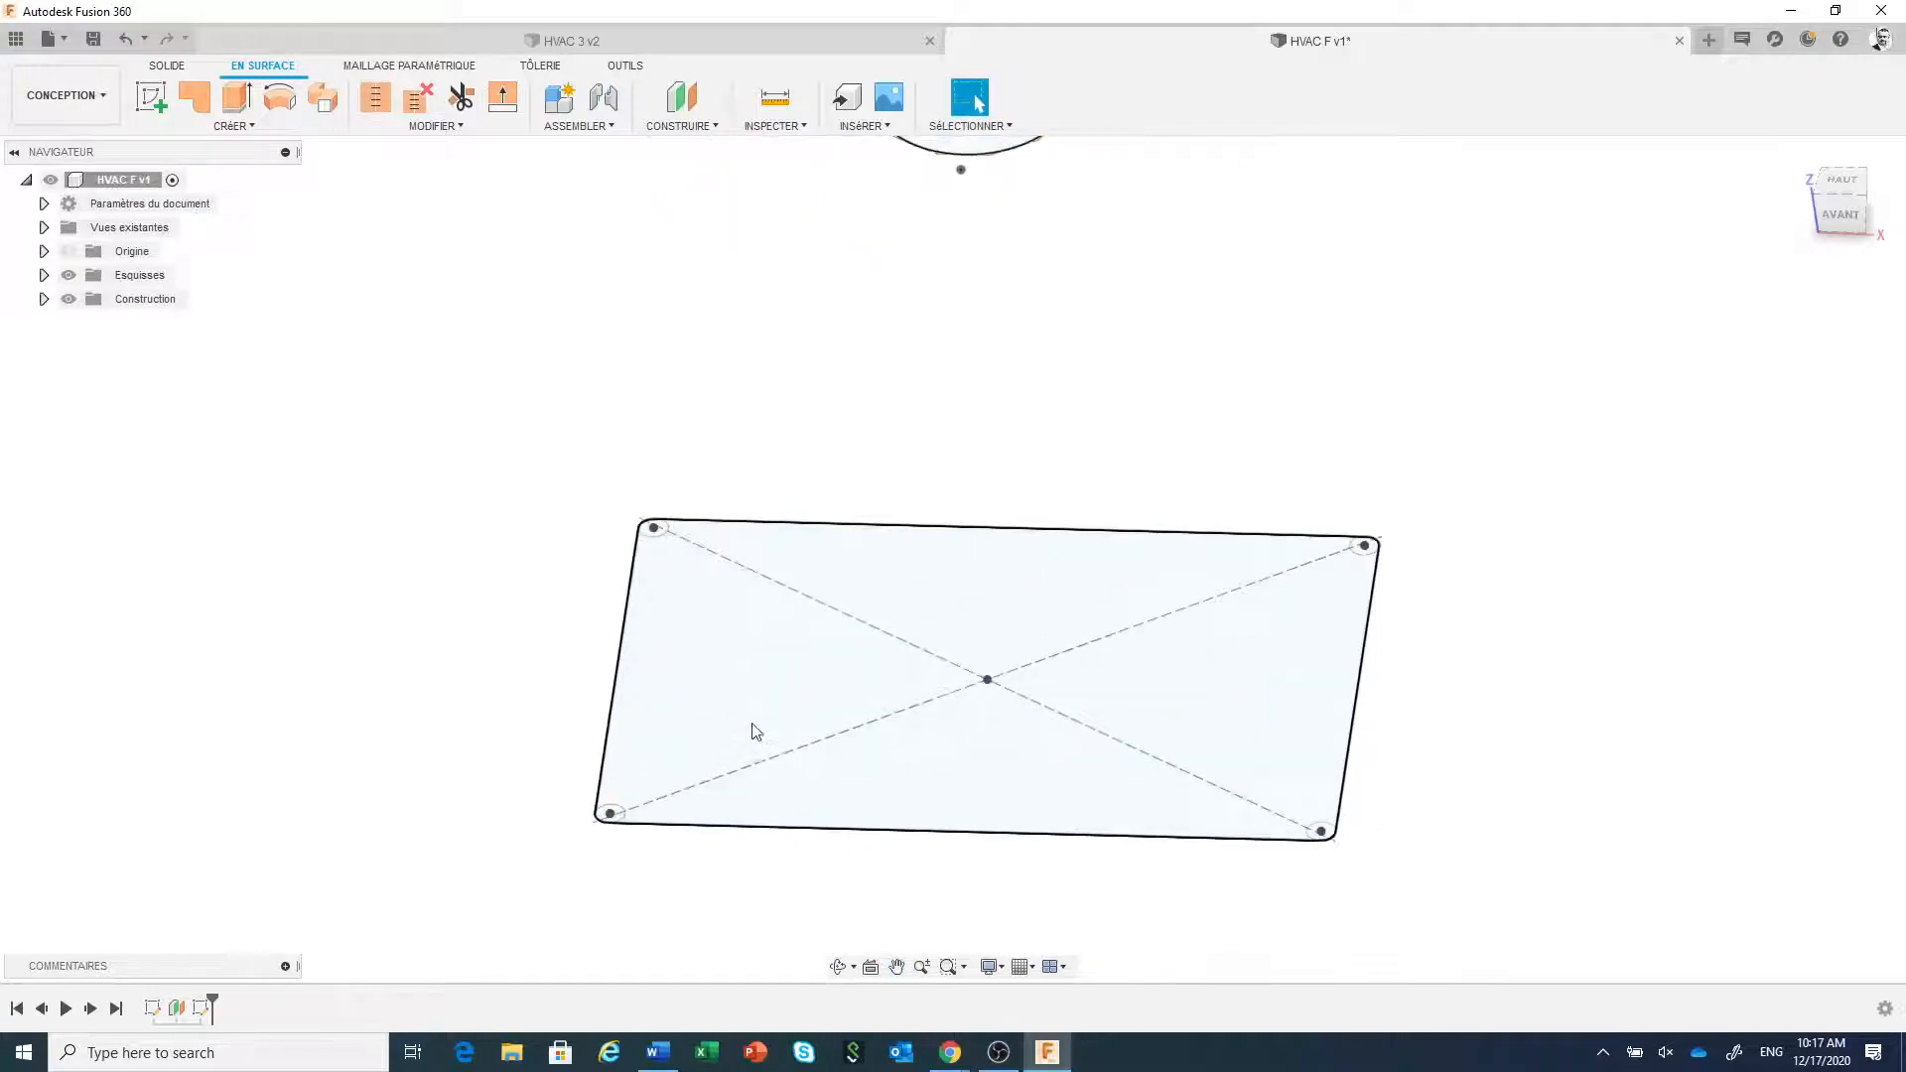
scroll(750, 721, down, 1)
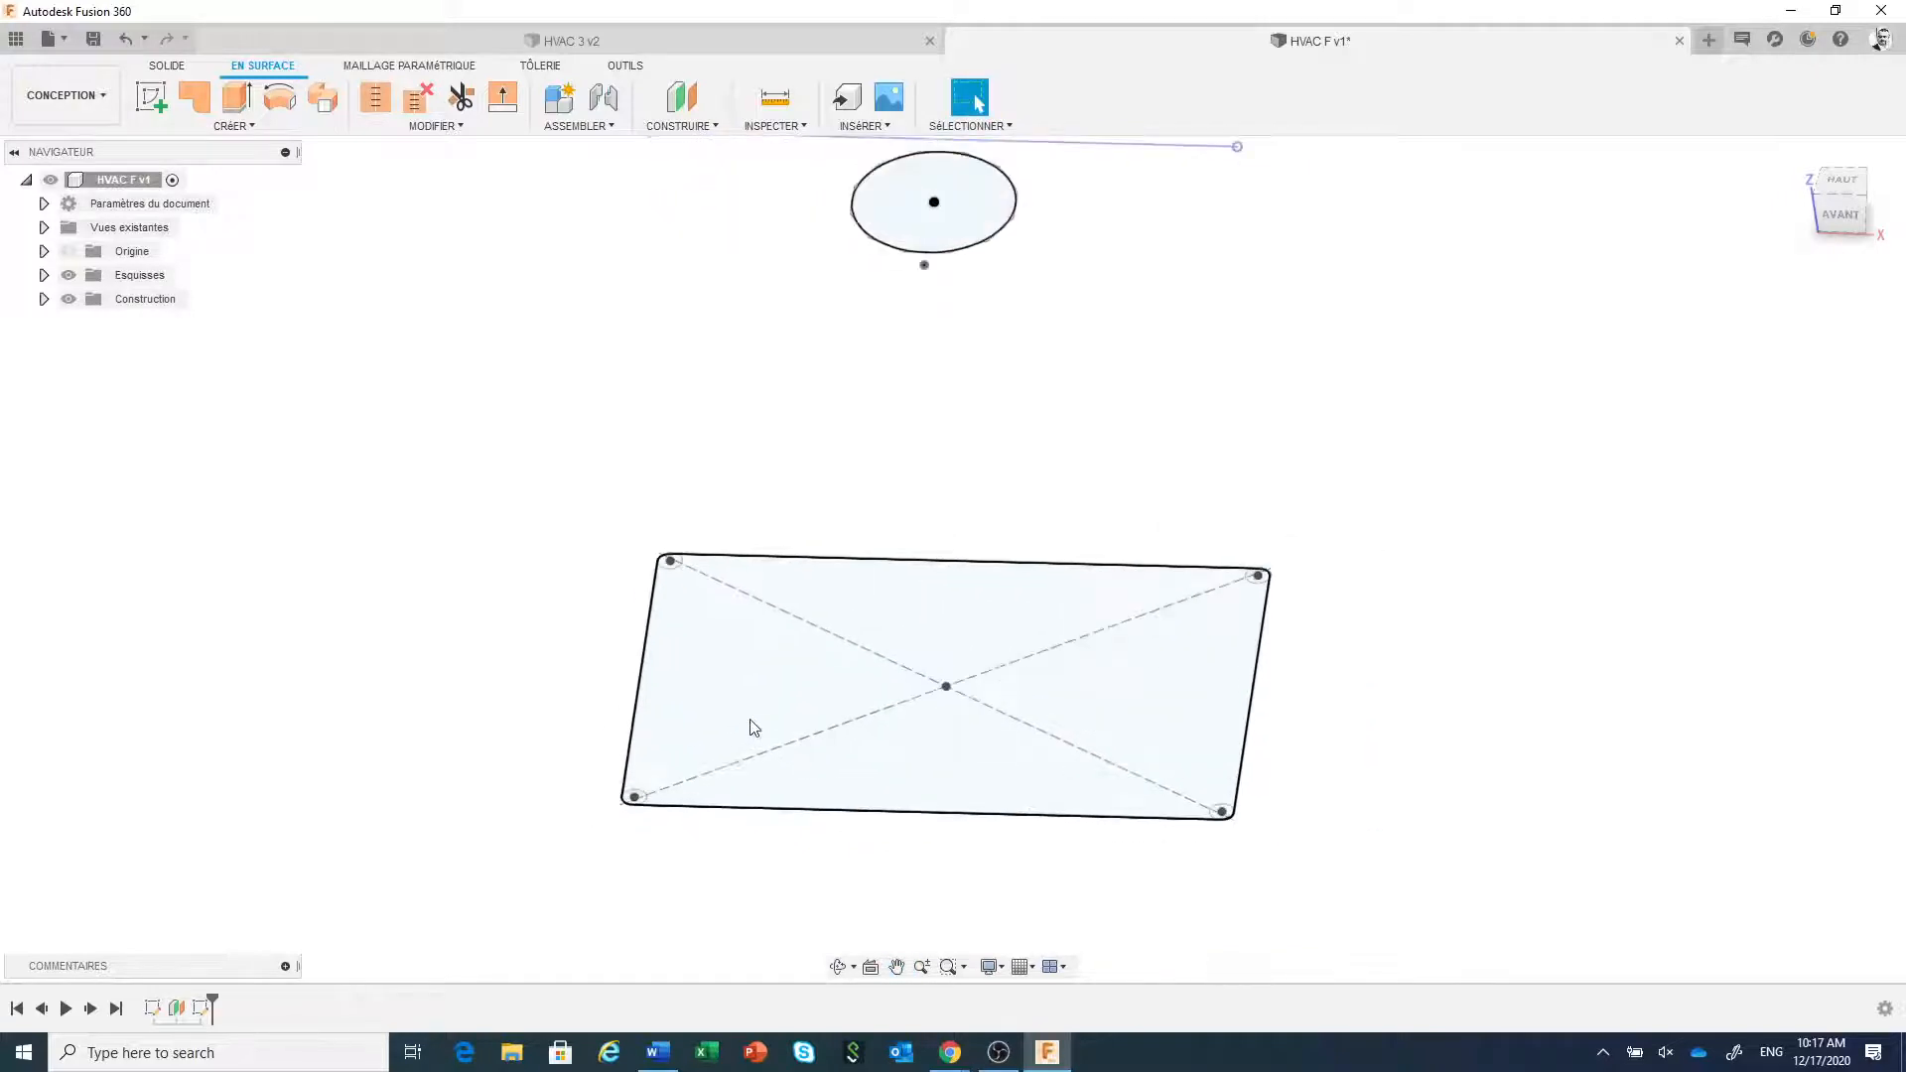
- Start a surface loft using all arc segments of the base rectangle's lower-left corner fillet as the first profile
click(231, 129)
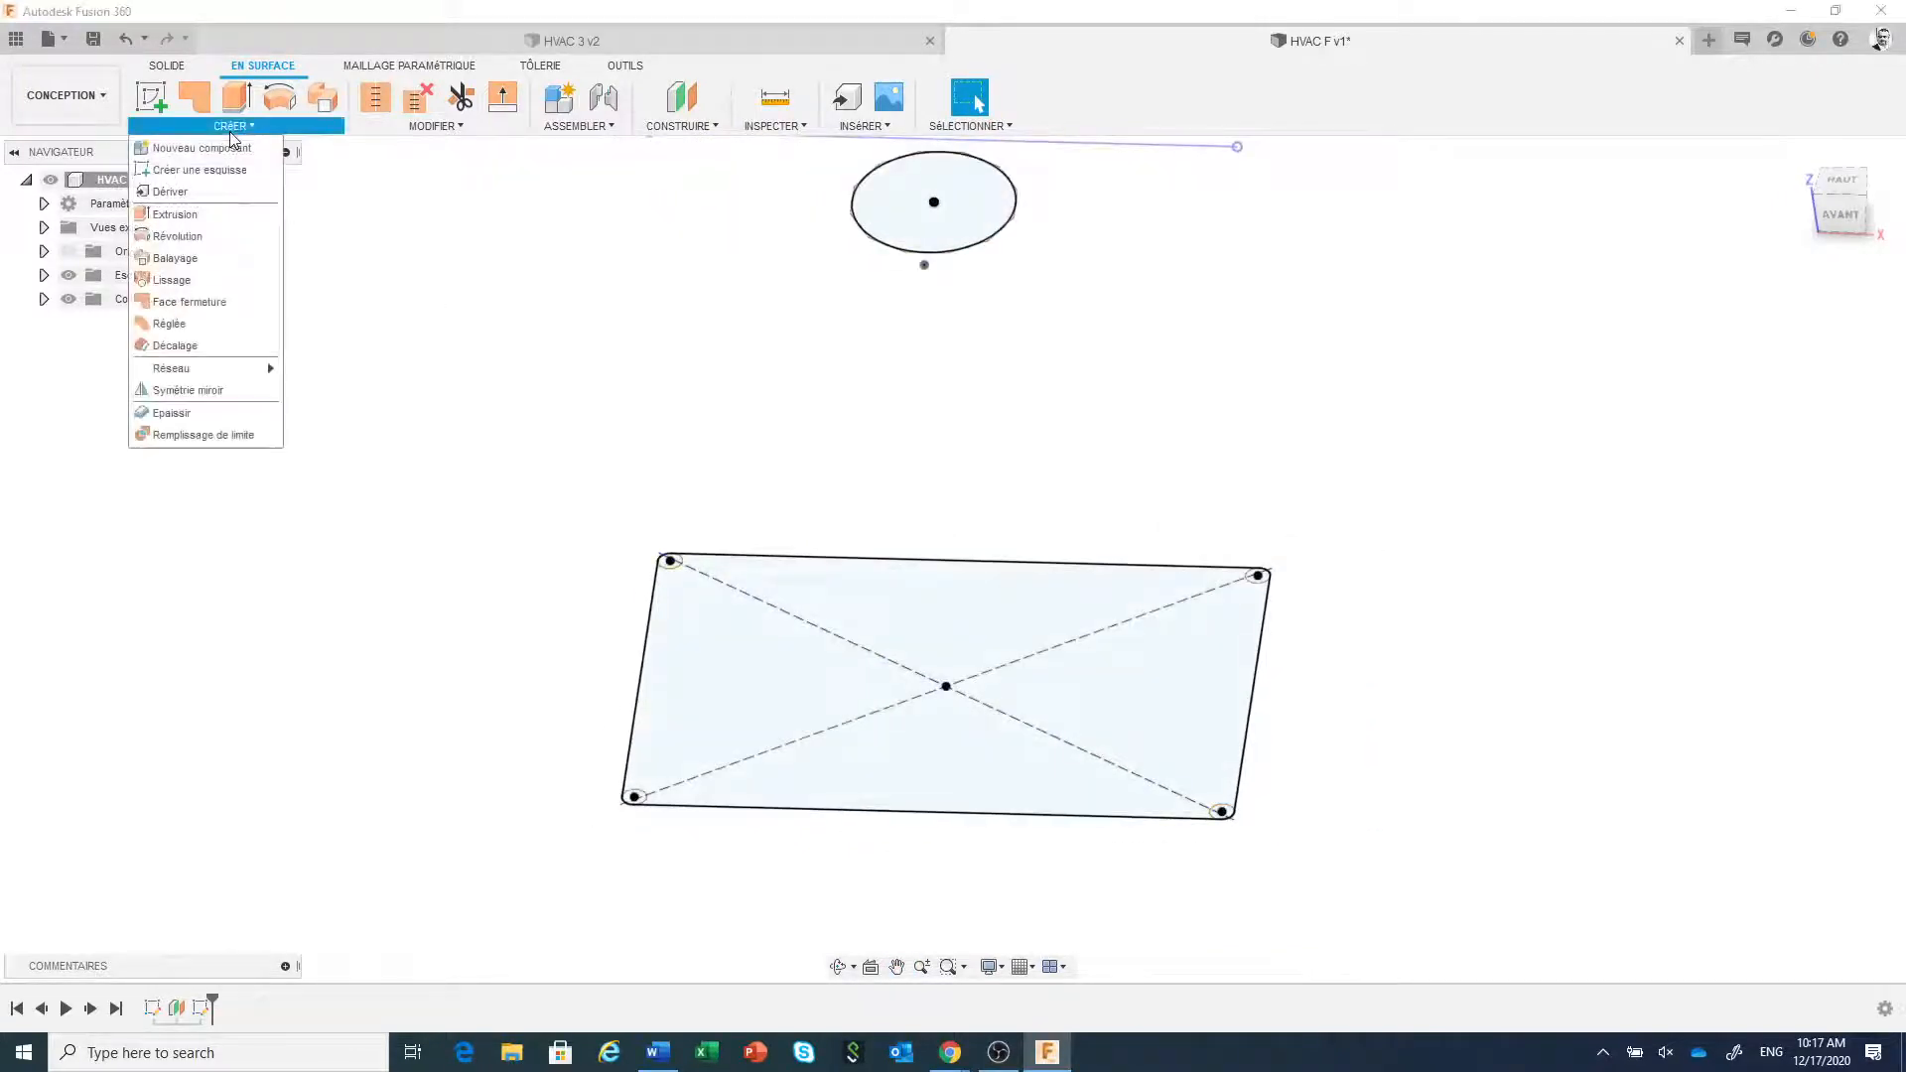
click(200, 280)
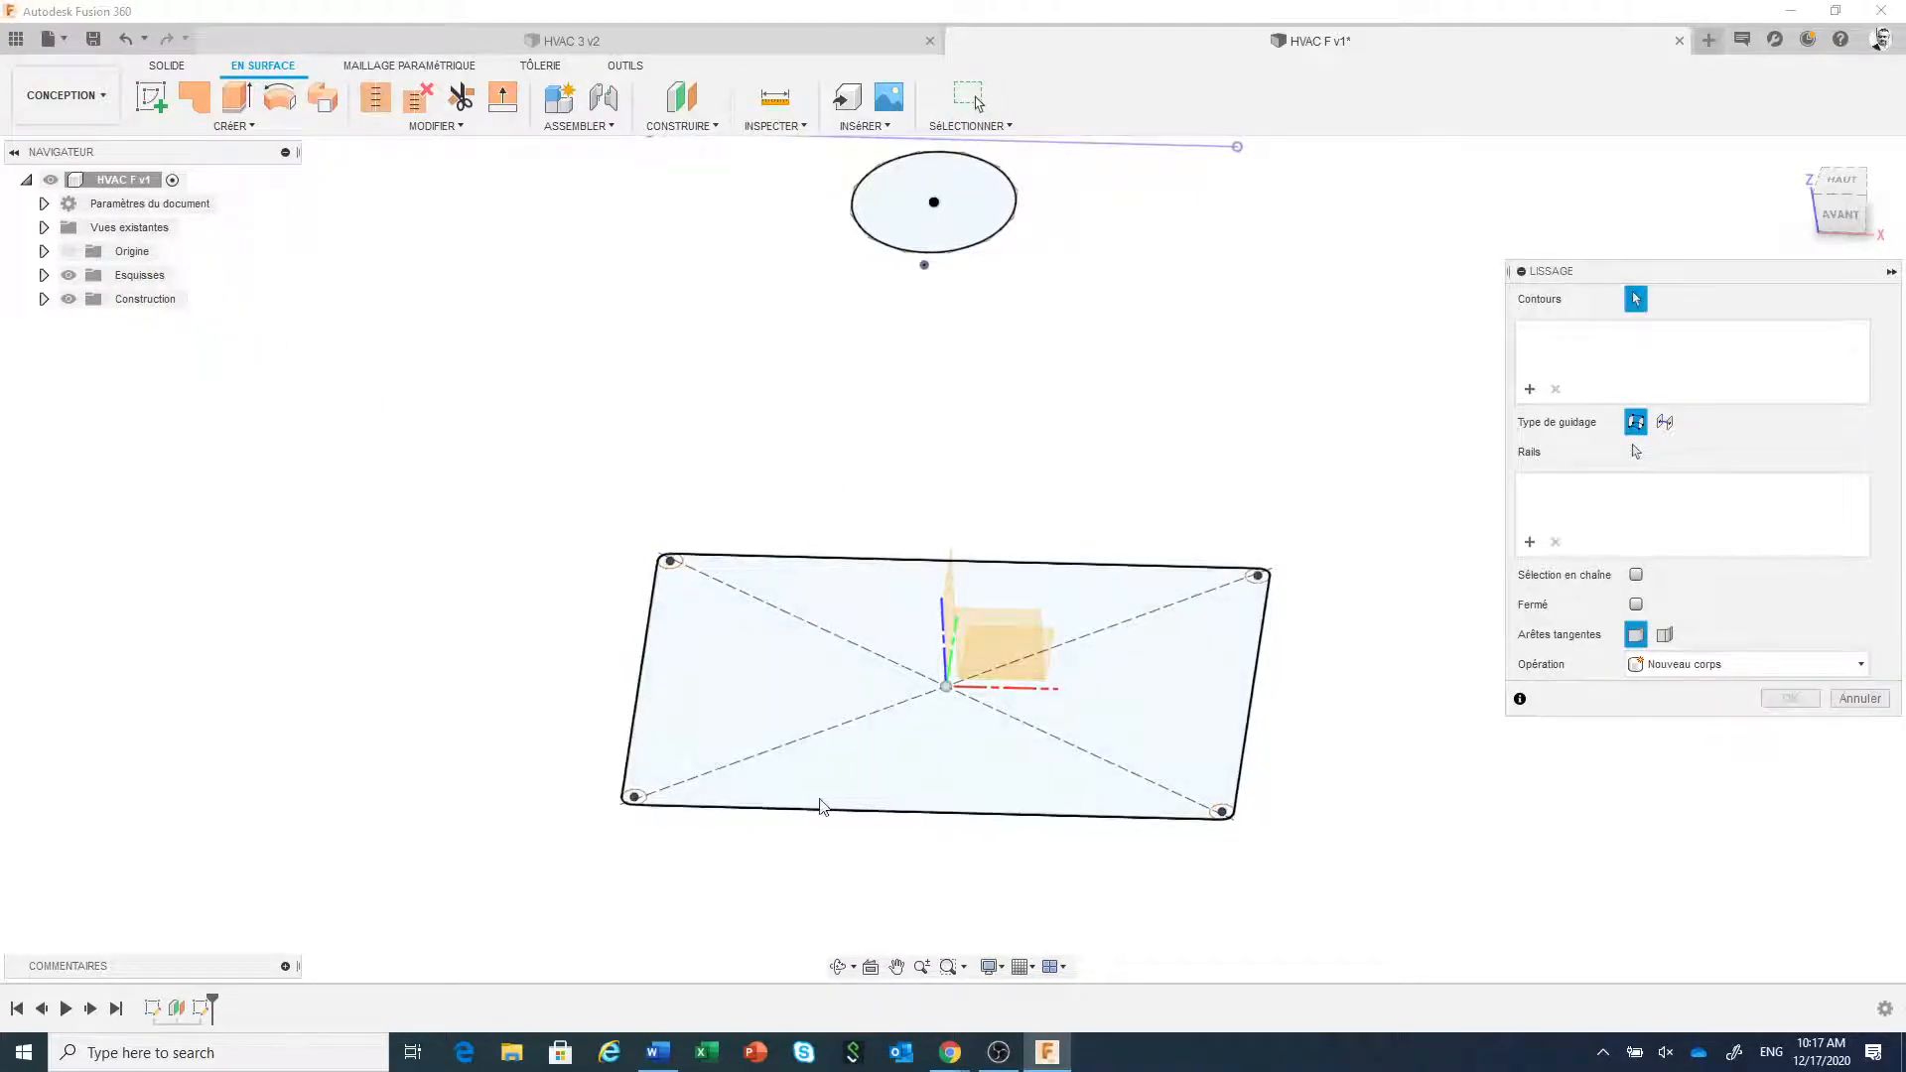
scroll(702, 834, up, 6)
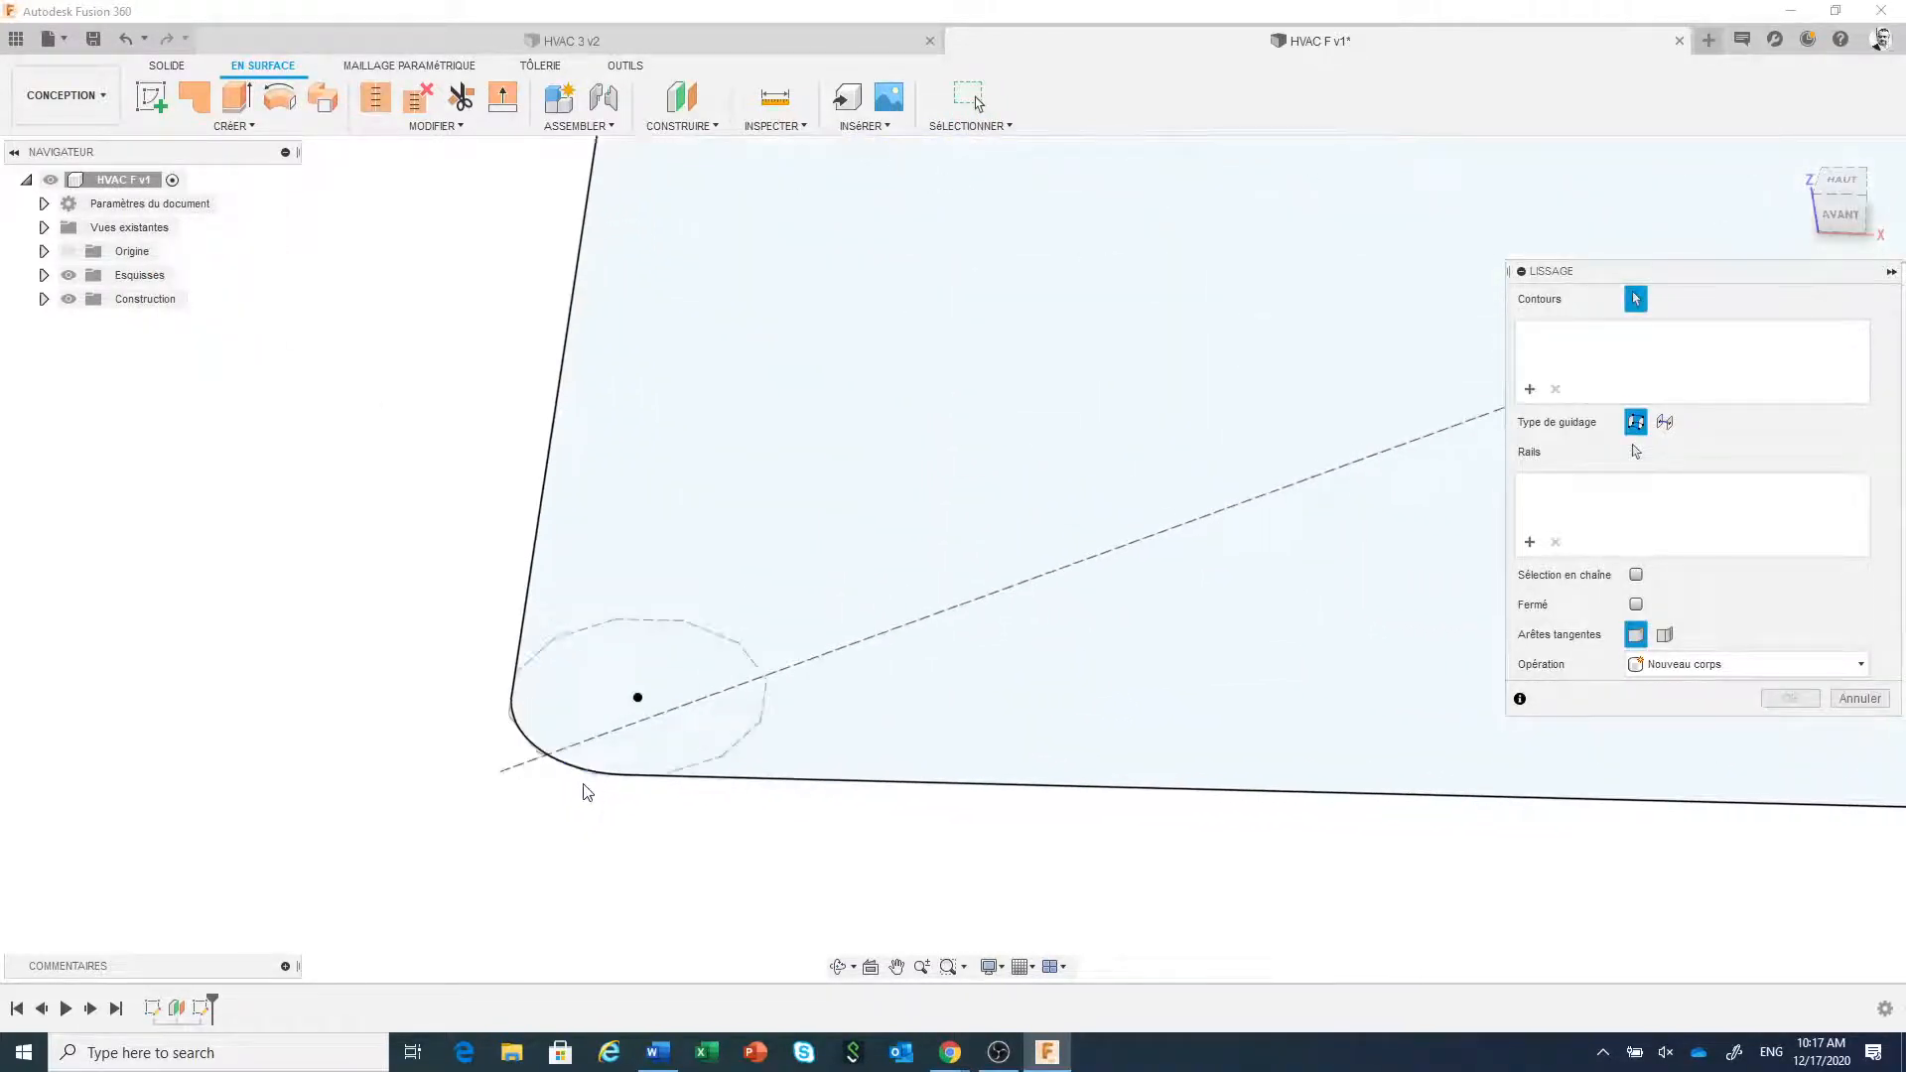
scroll(587, 792, up, 4)
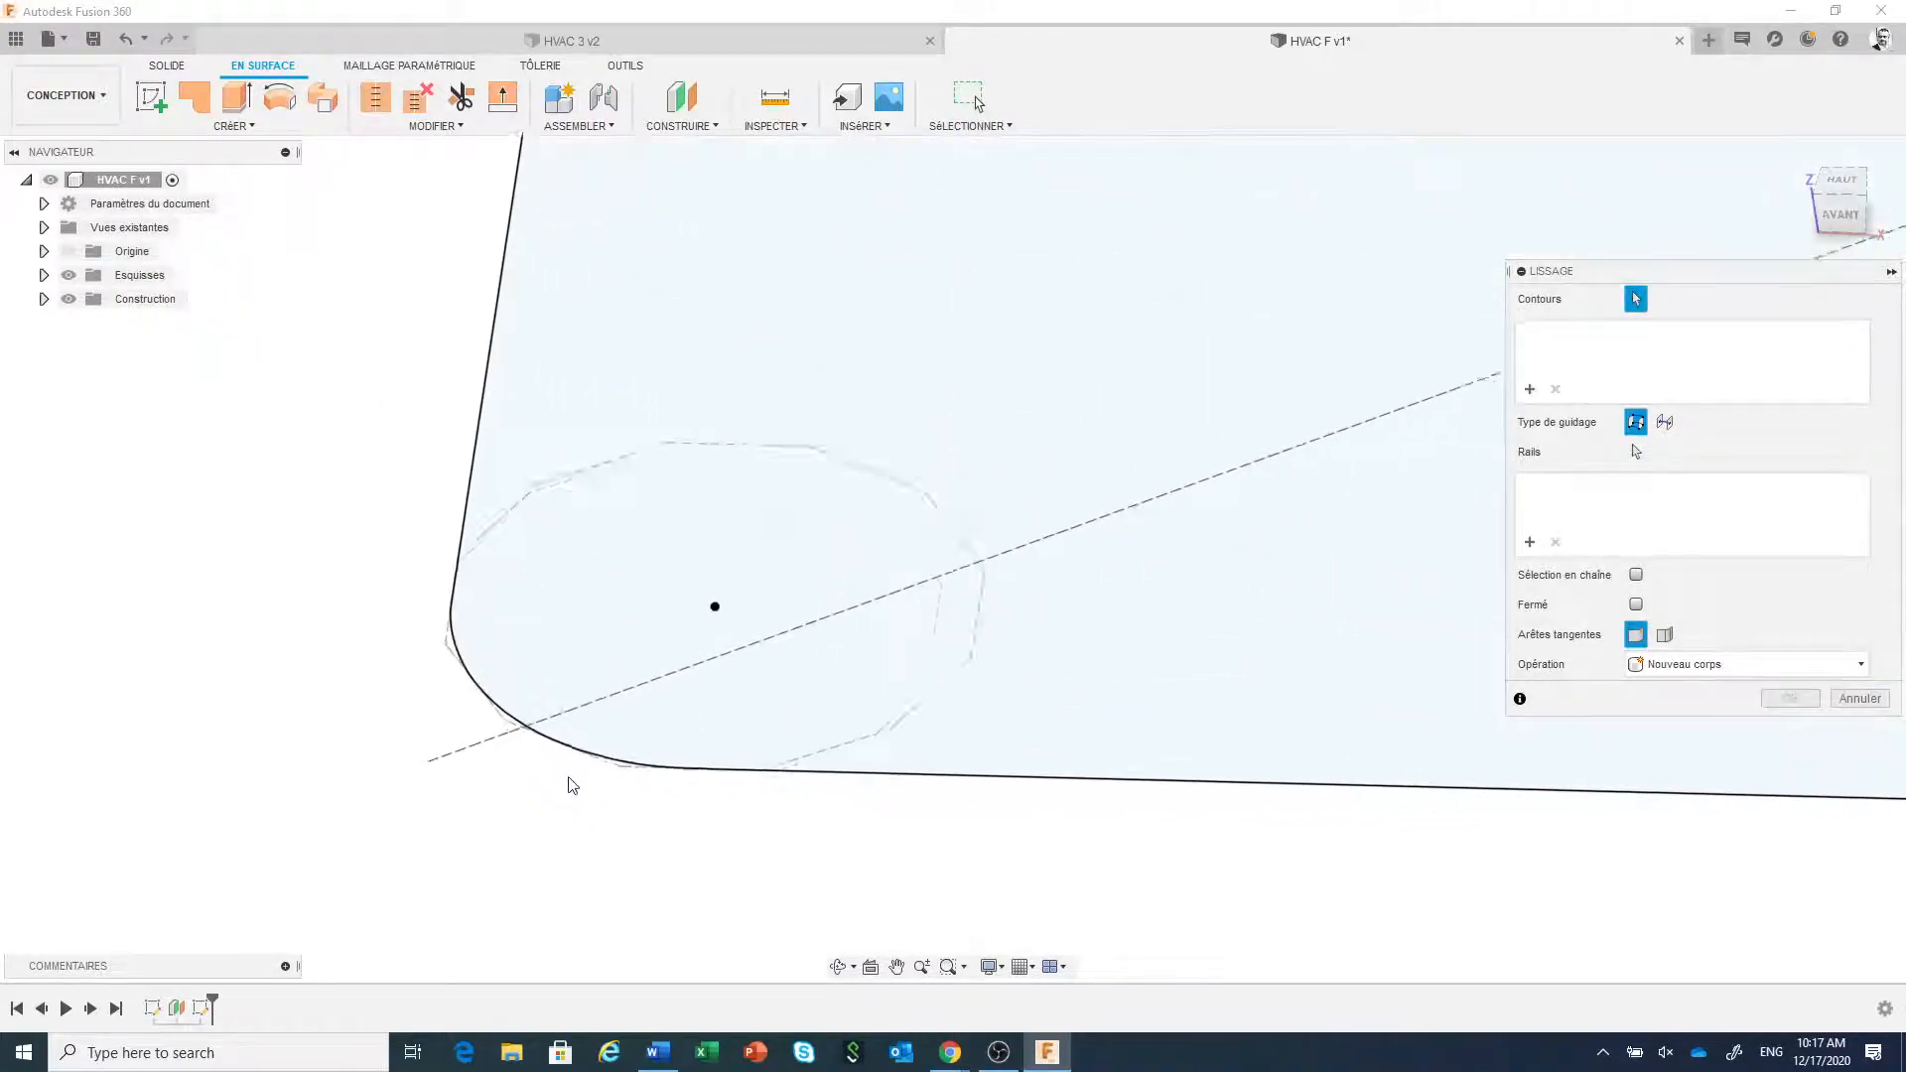
click(702, 757)
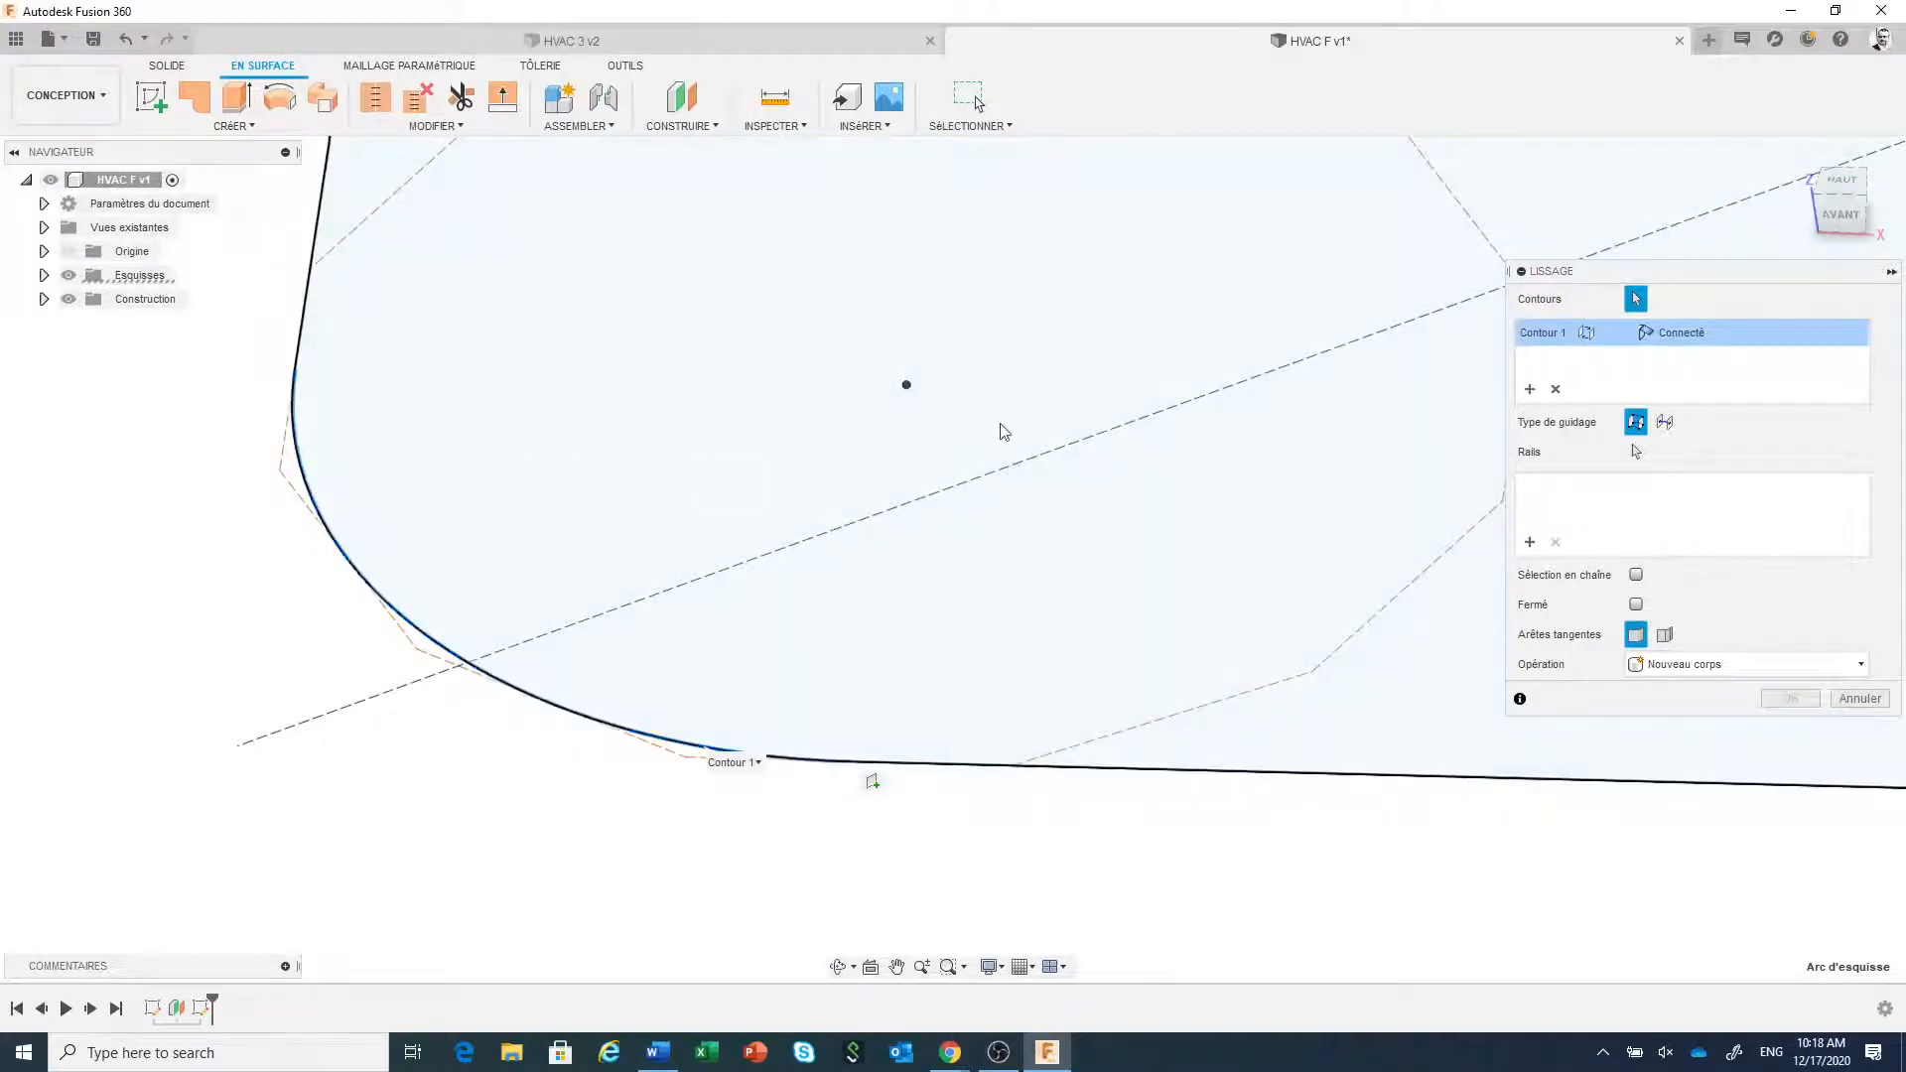
- Add the three arc segments of the raised circle's lower-left quarter as the loft's second profile
click(1798, 156)
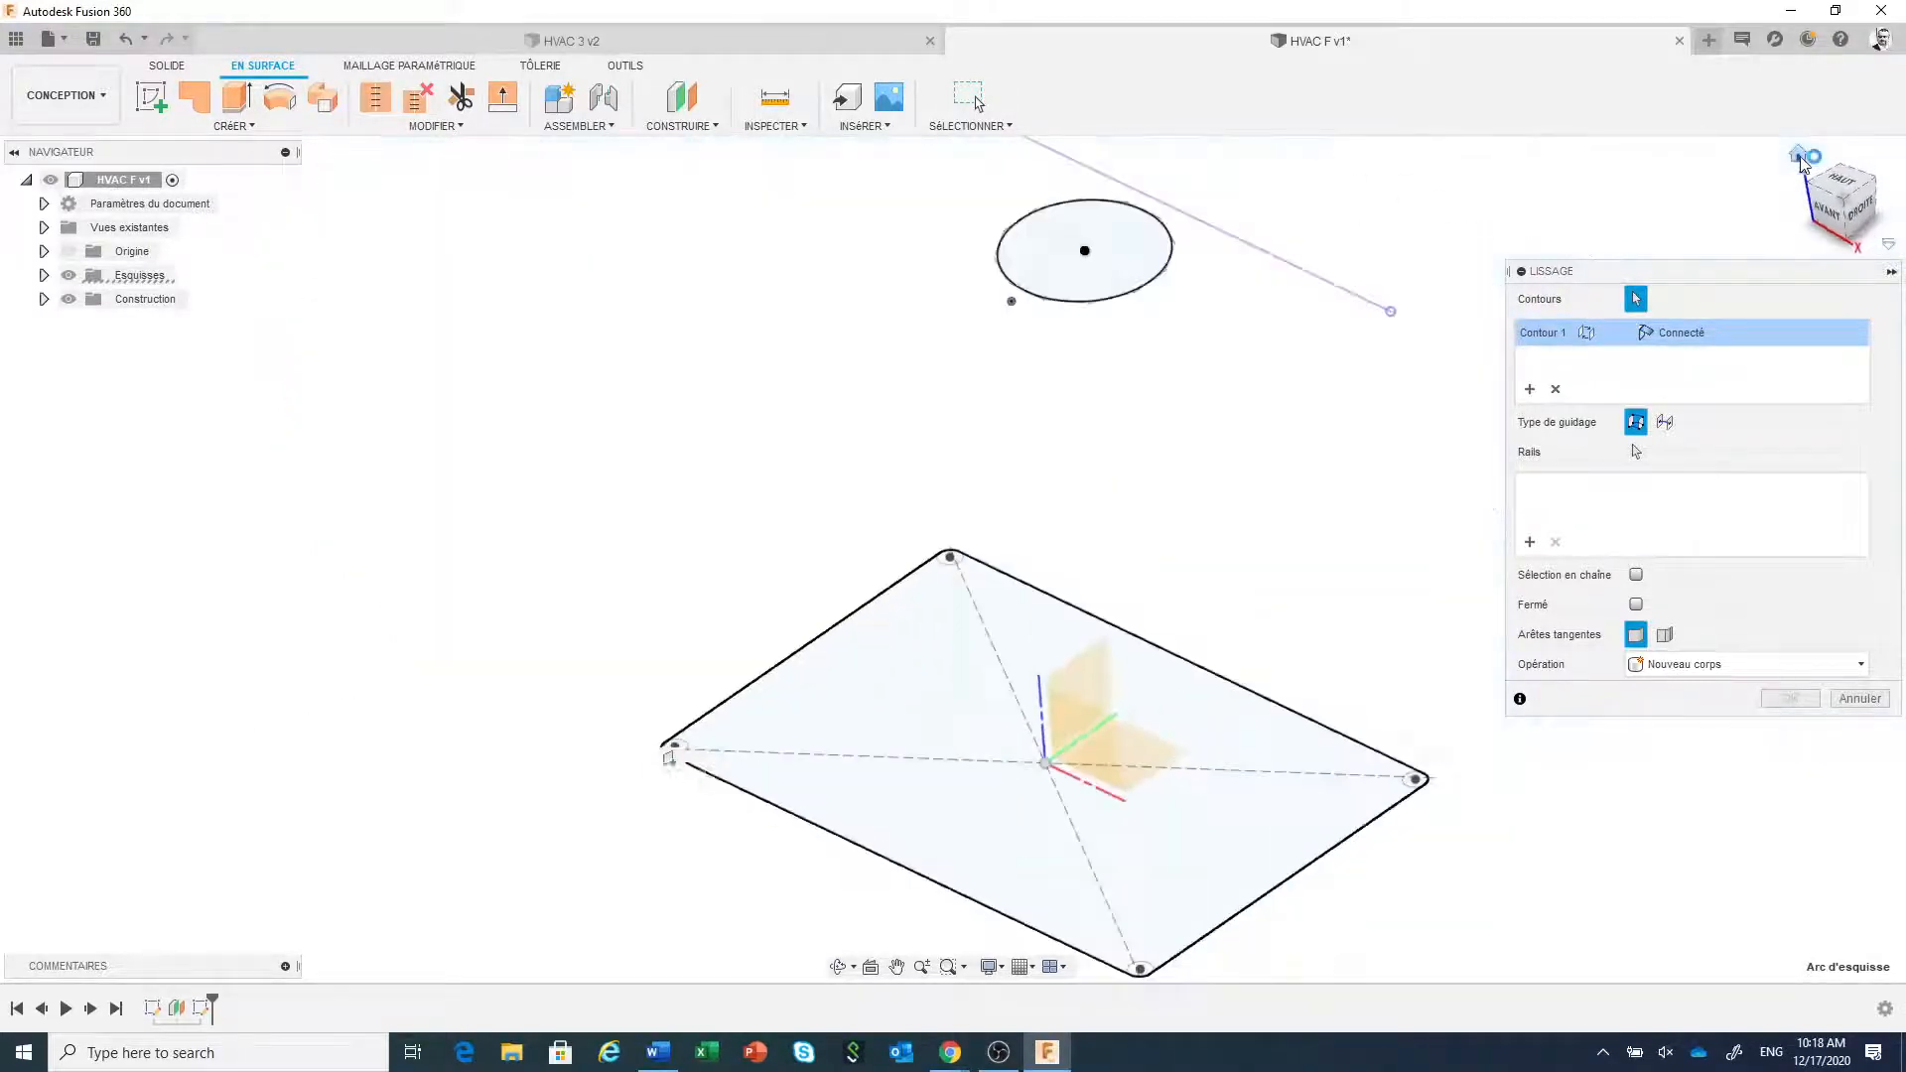
click(1839, 183)
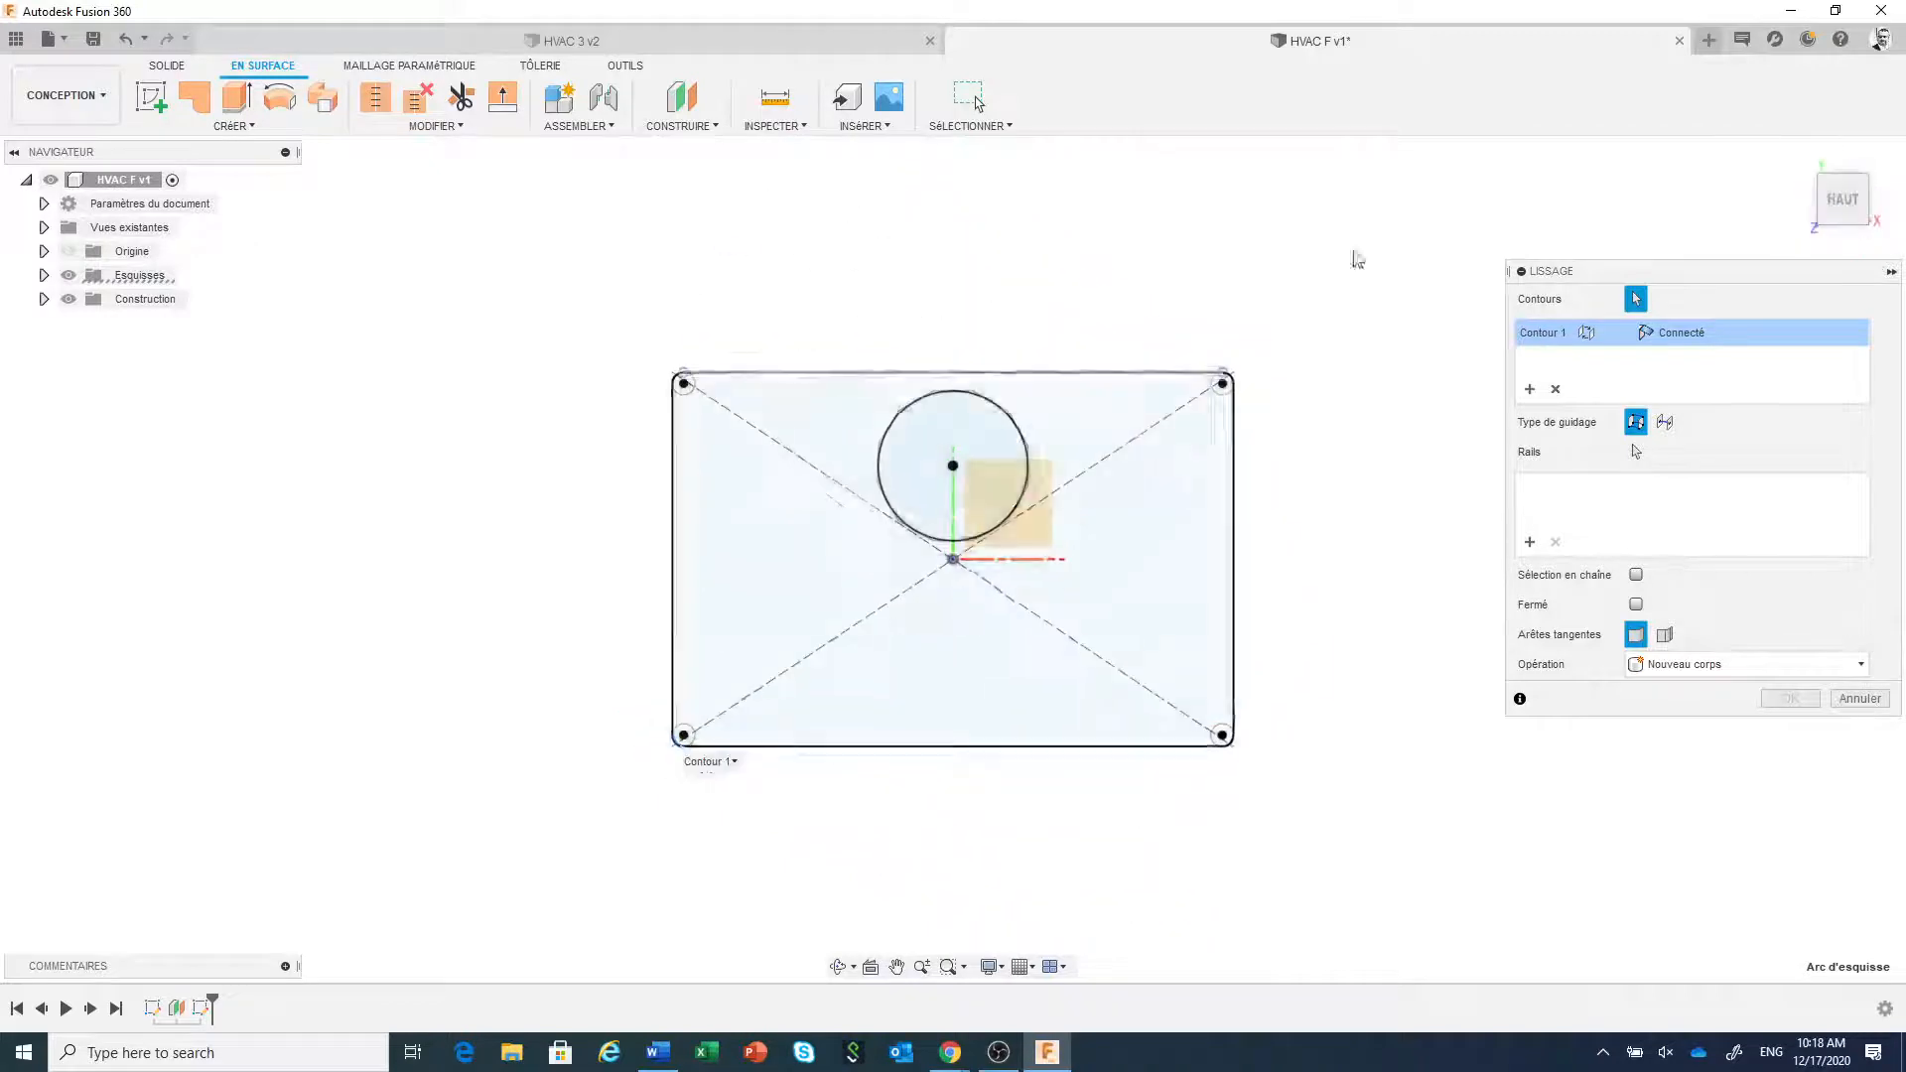
scroll(945, 556, up, 3)
scroll(943, 536, up, 3)
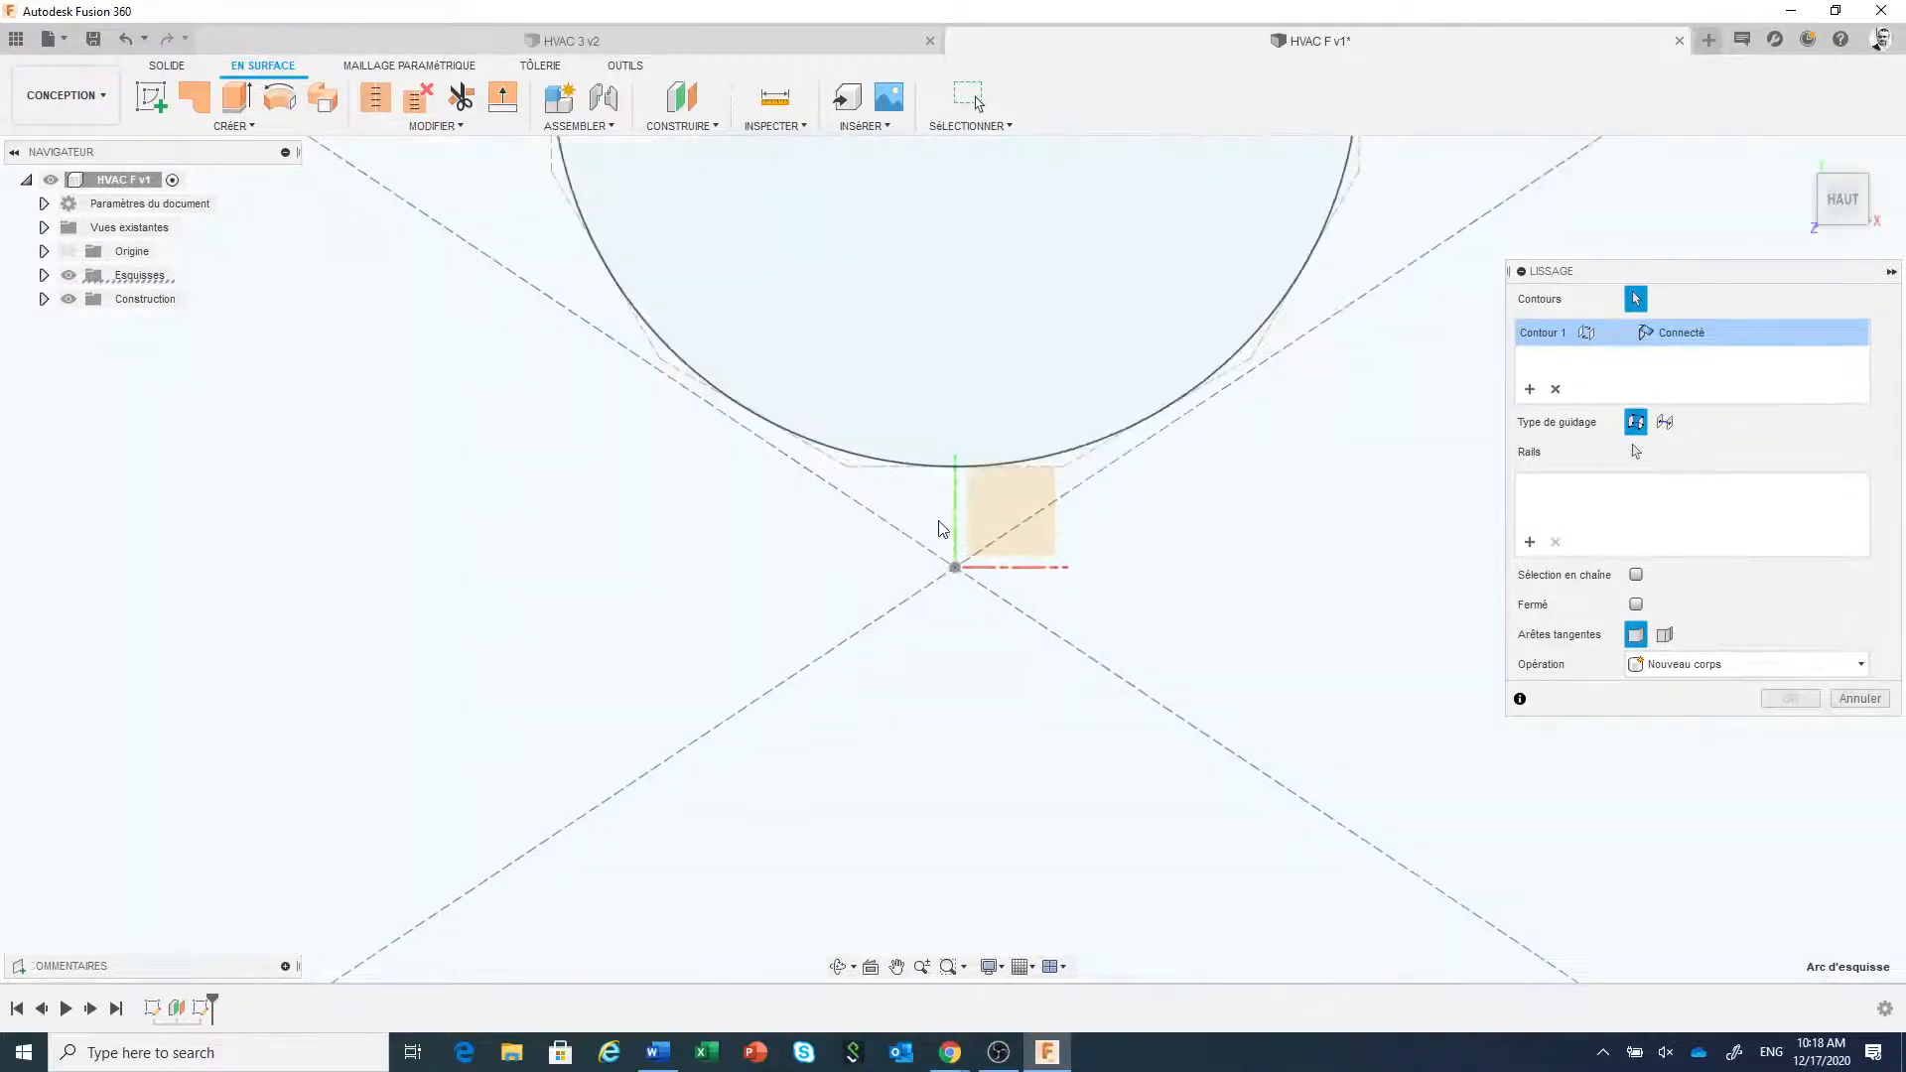
scroll(898, 362, down, 3)
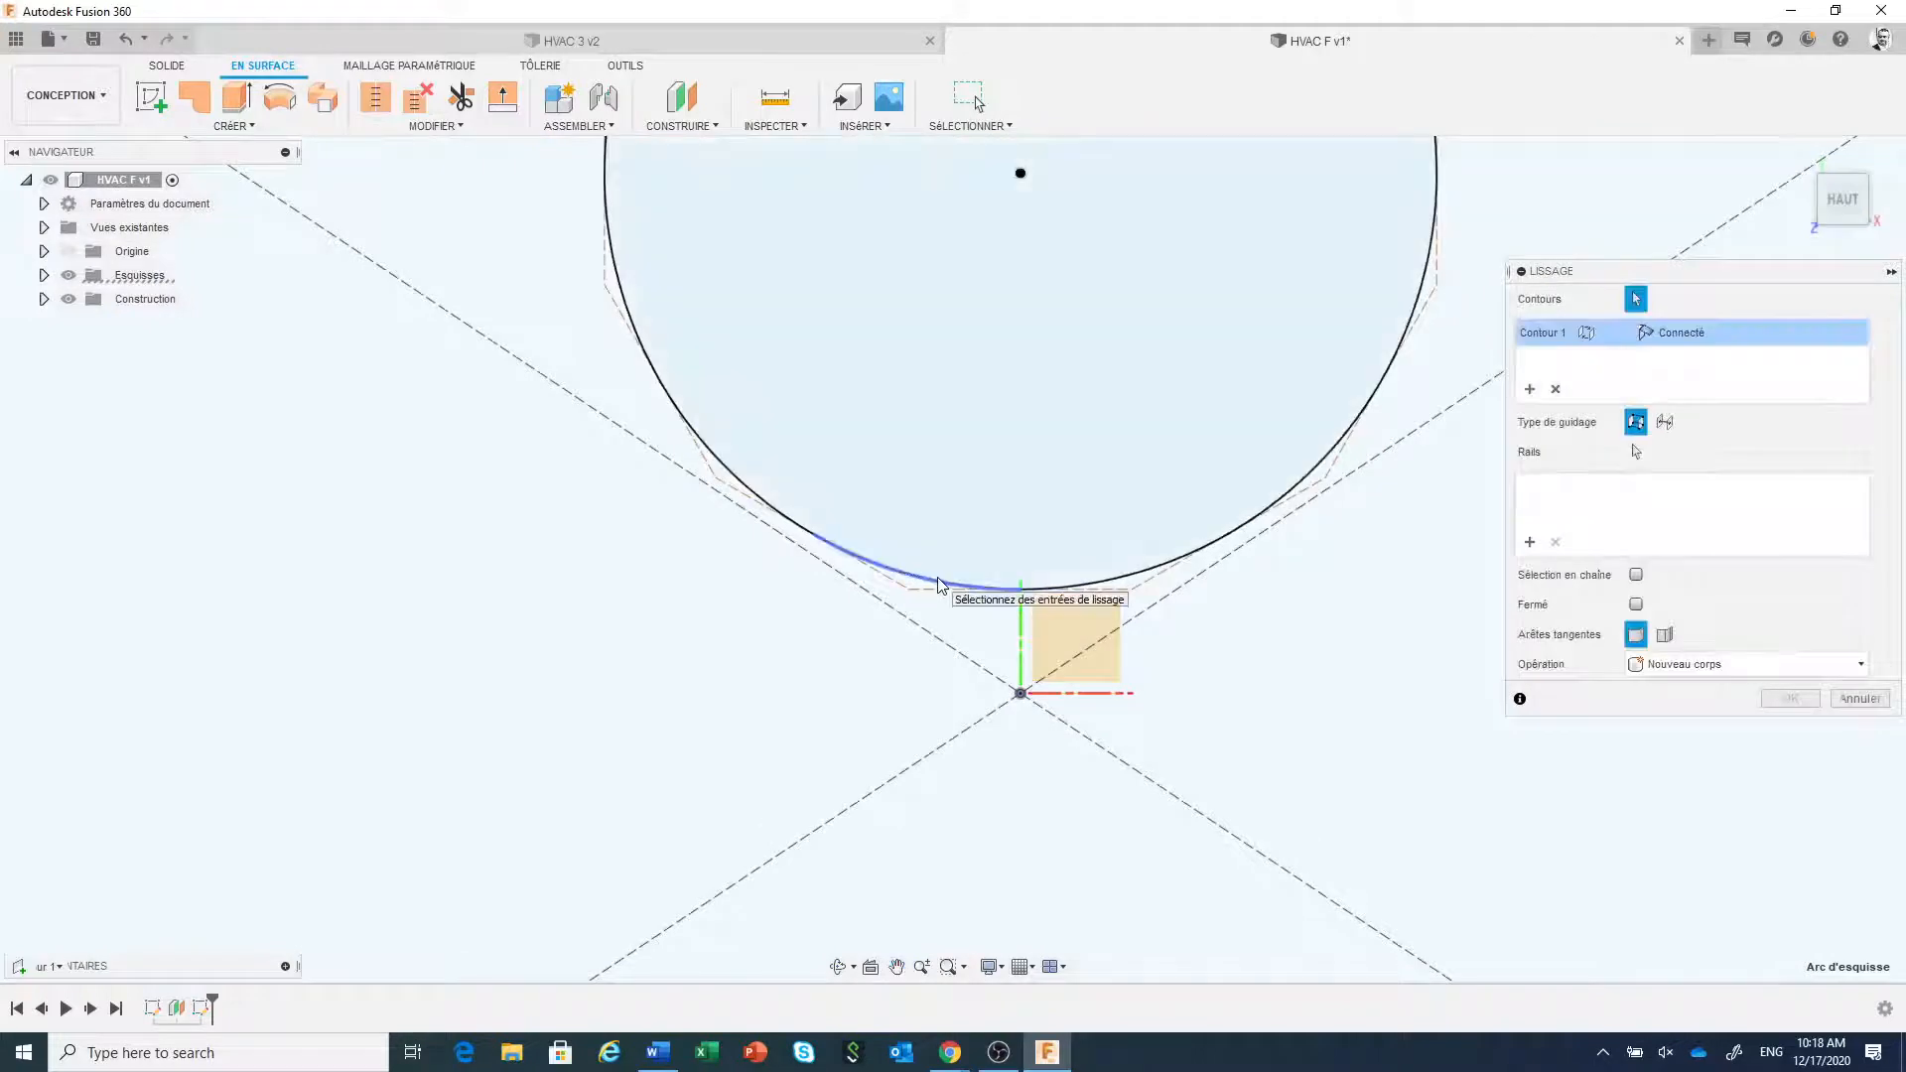
click(940, 585)
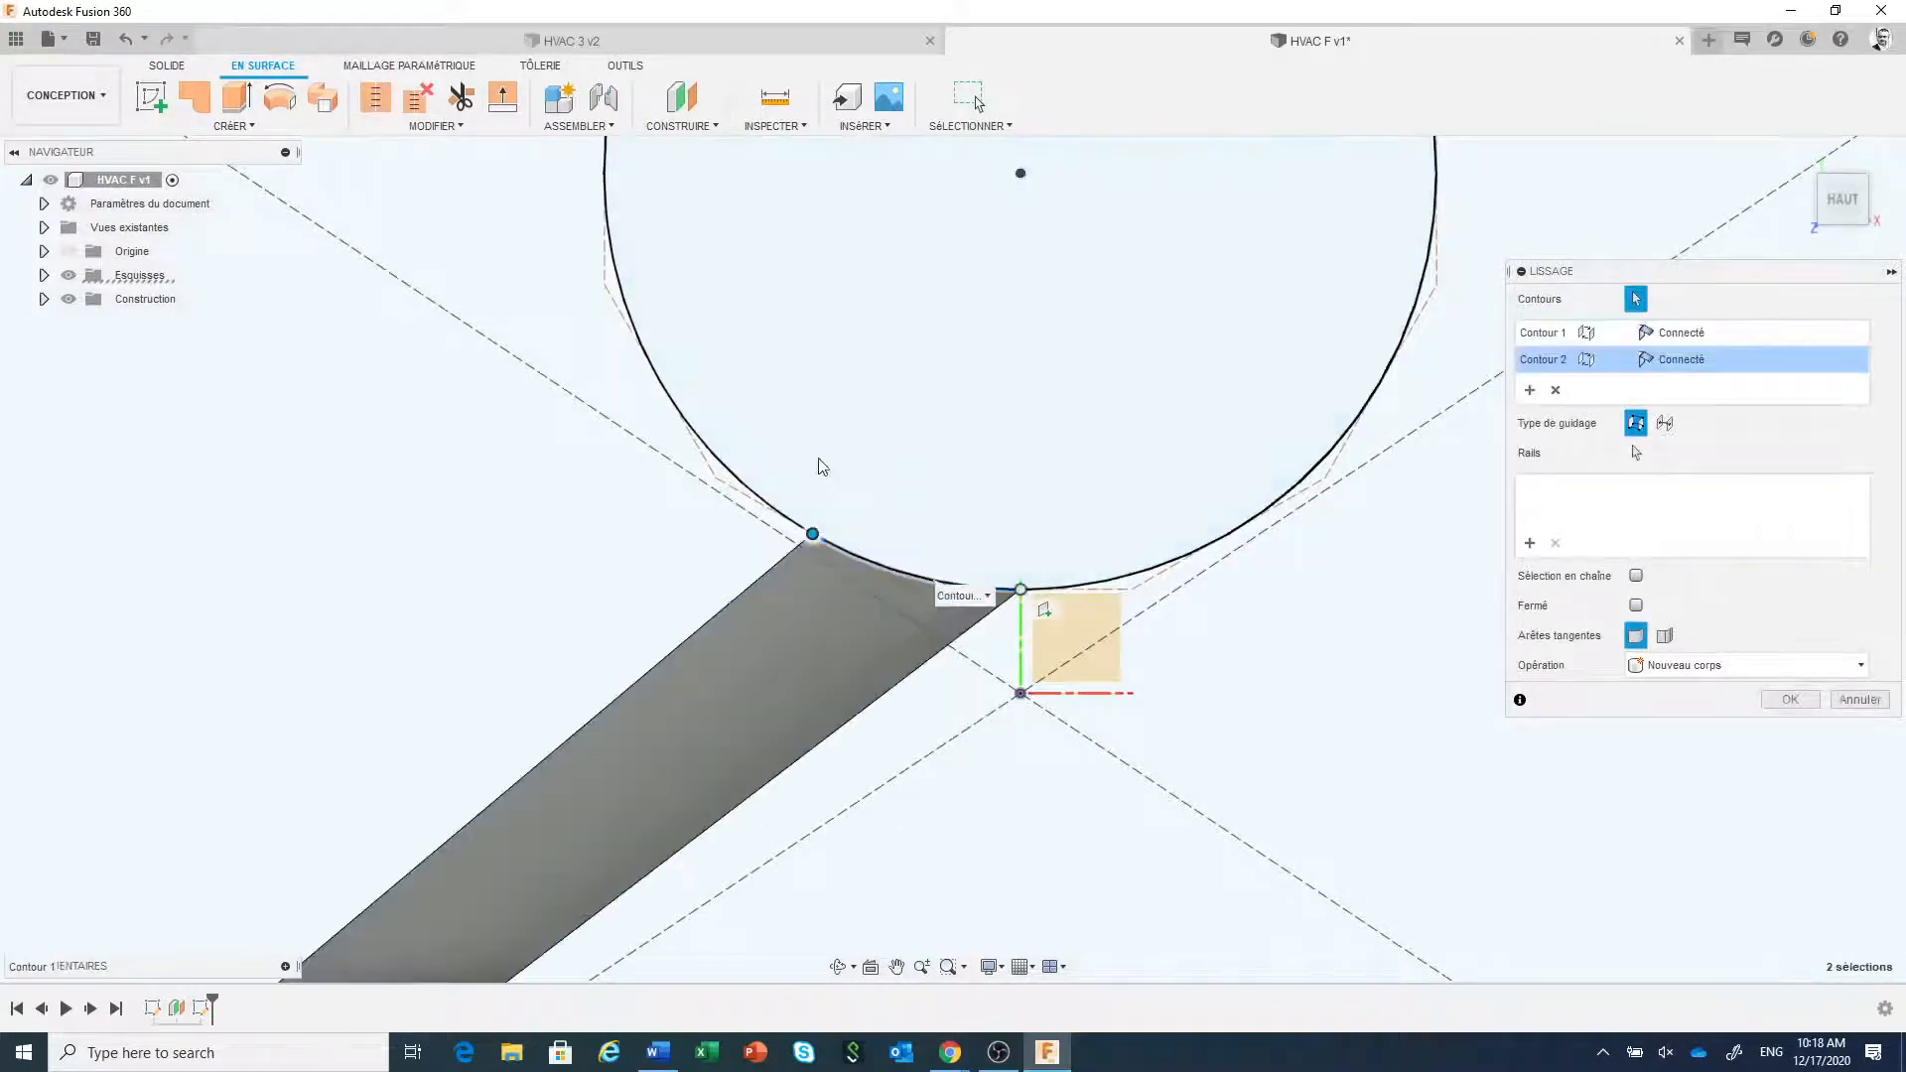
click(749, 480)
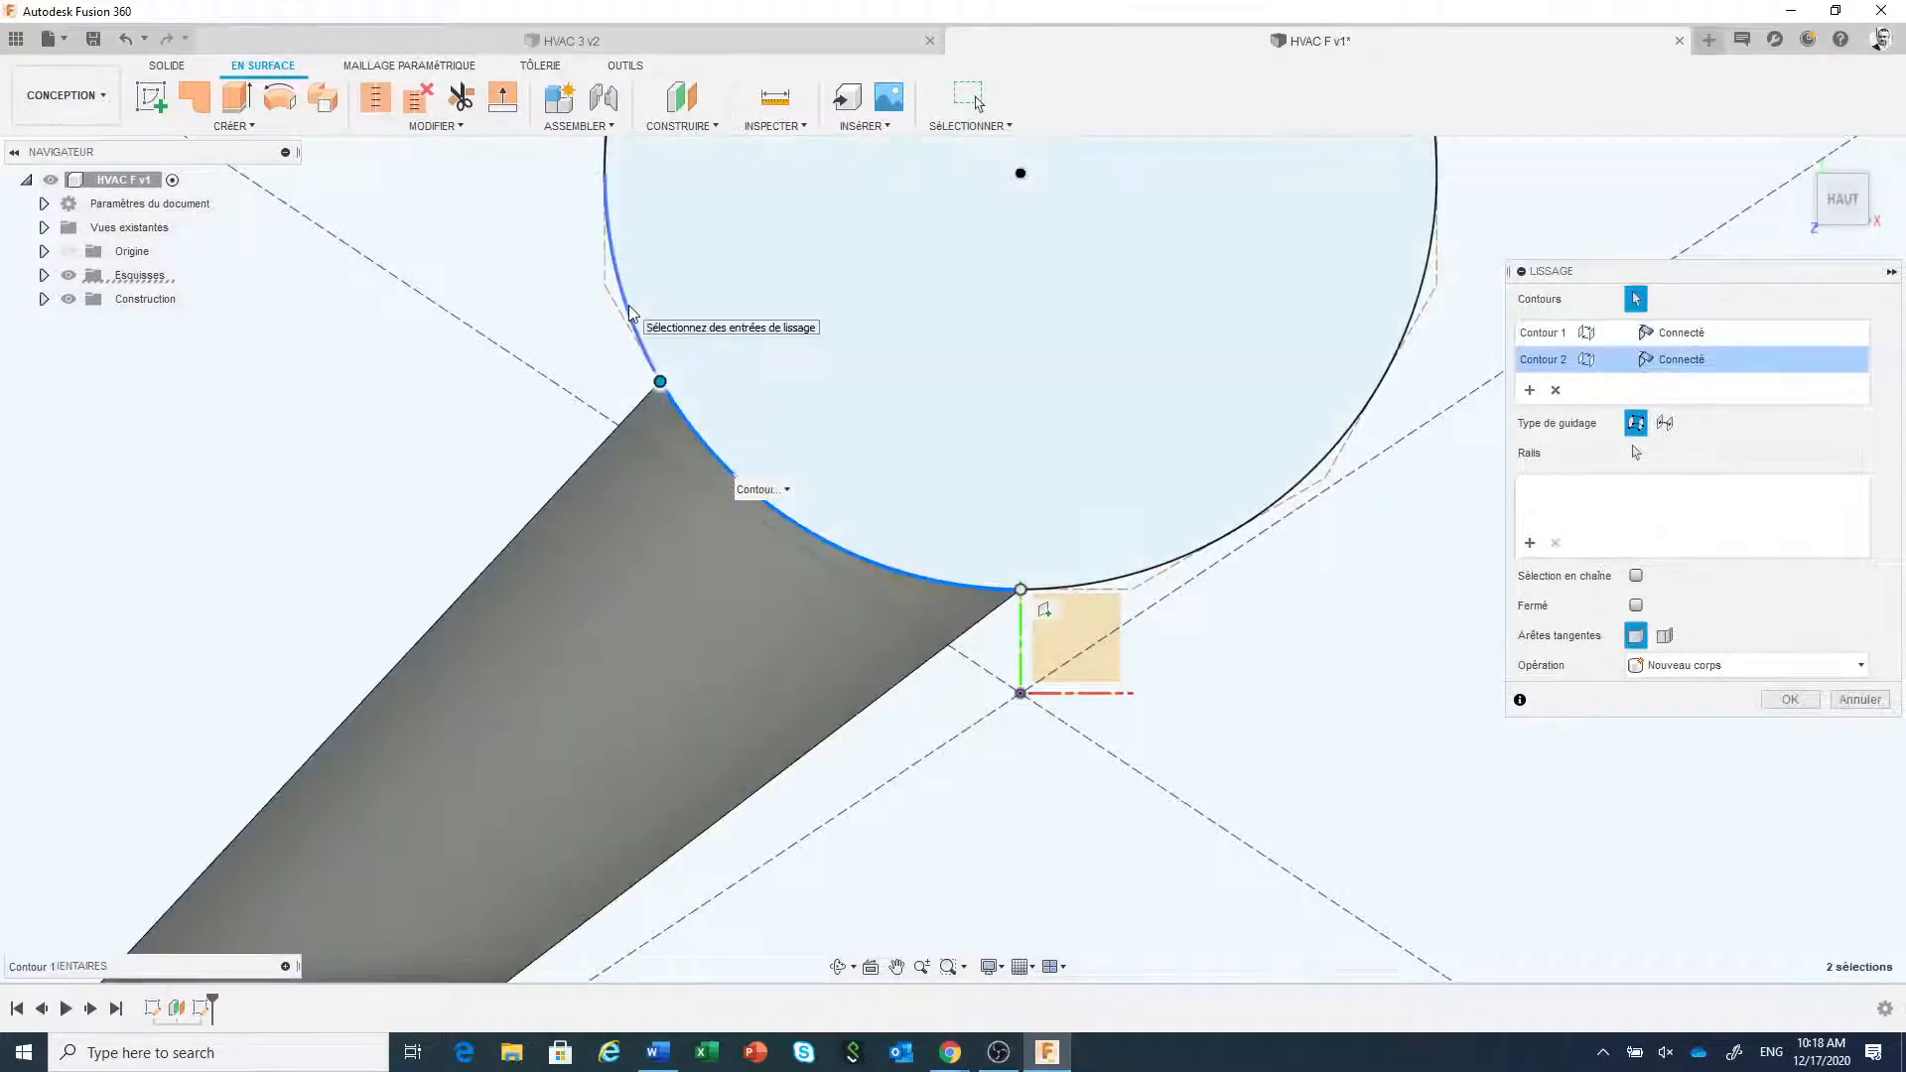
scroll(756, 531, down, 5)
scroll(757, 532, down, 2)
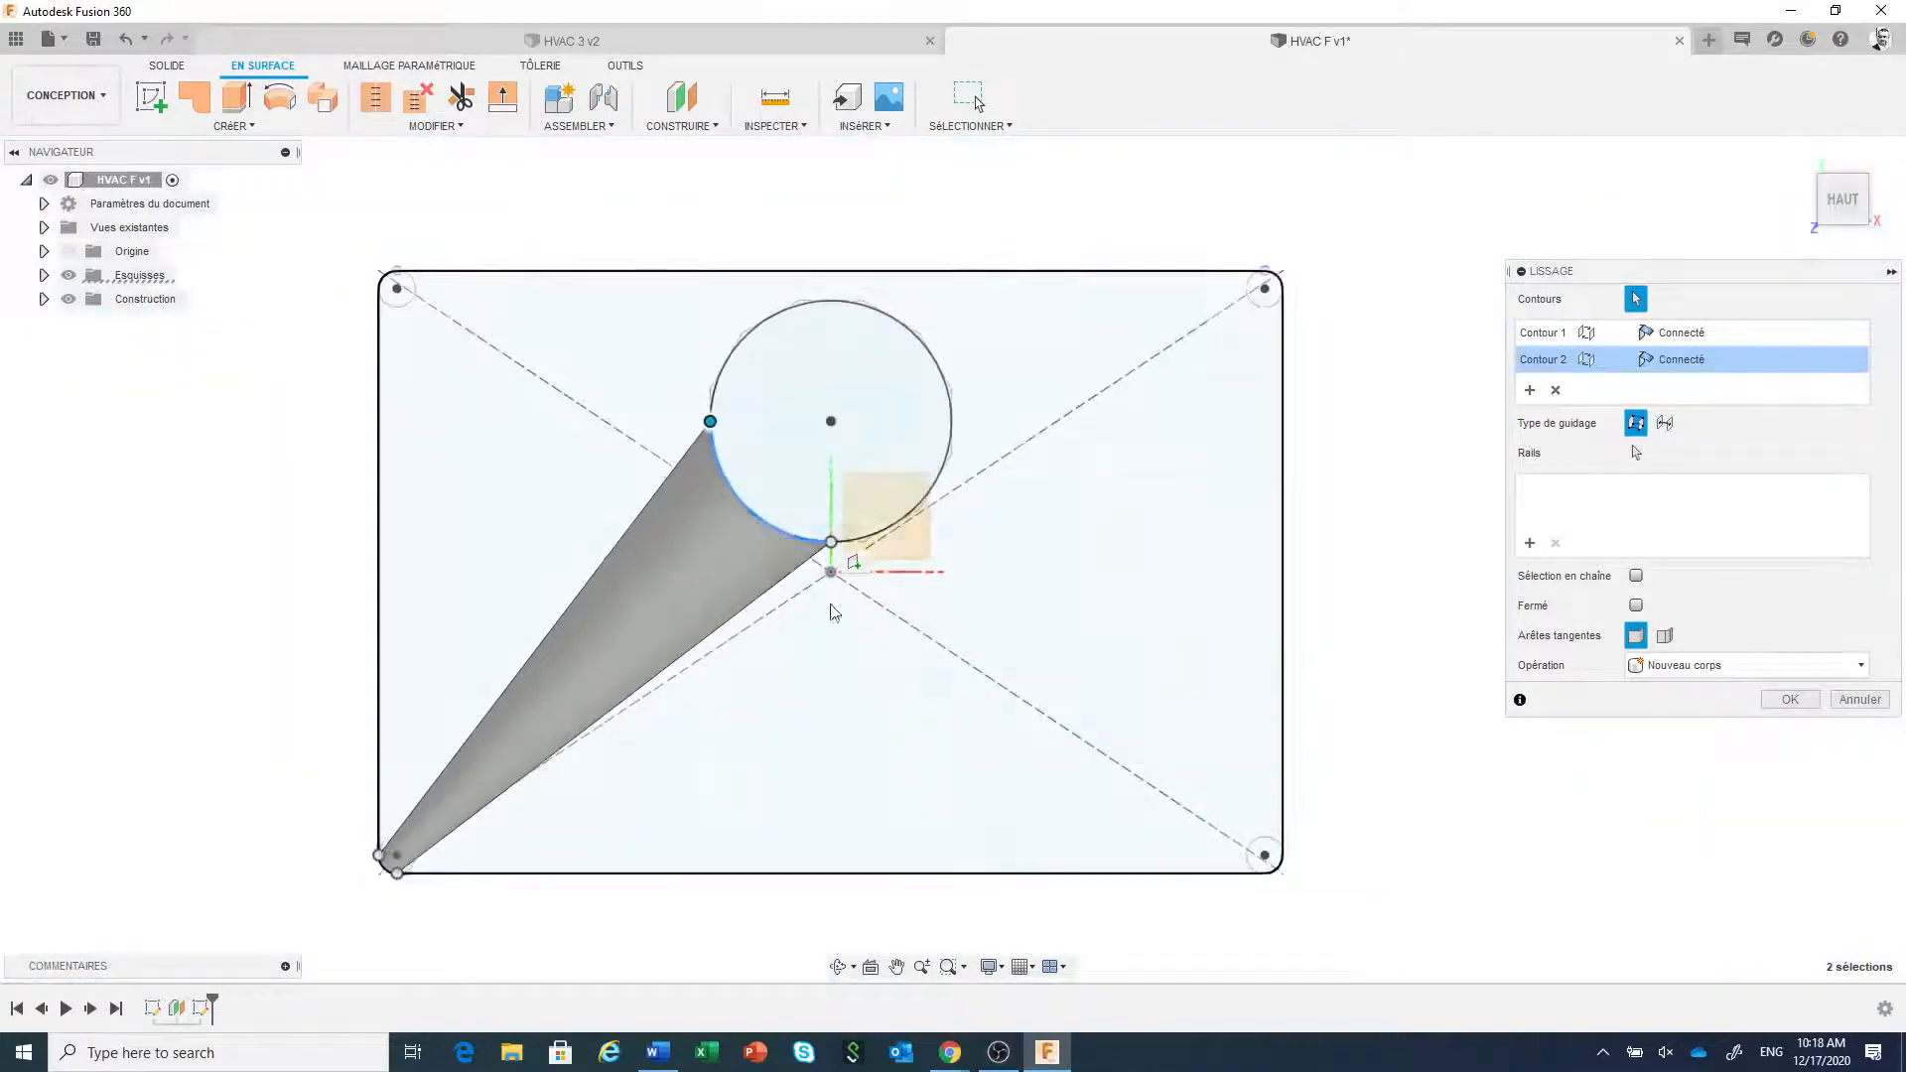
- Keep the tangent edges between the loft's faces and create the surface as a new body
click(1665, 637)
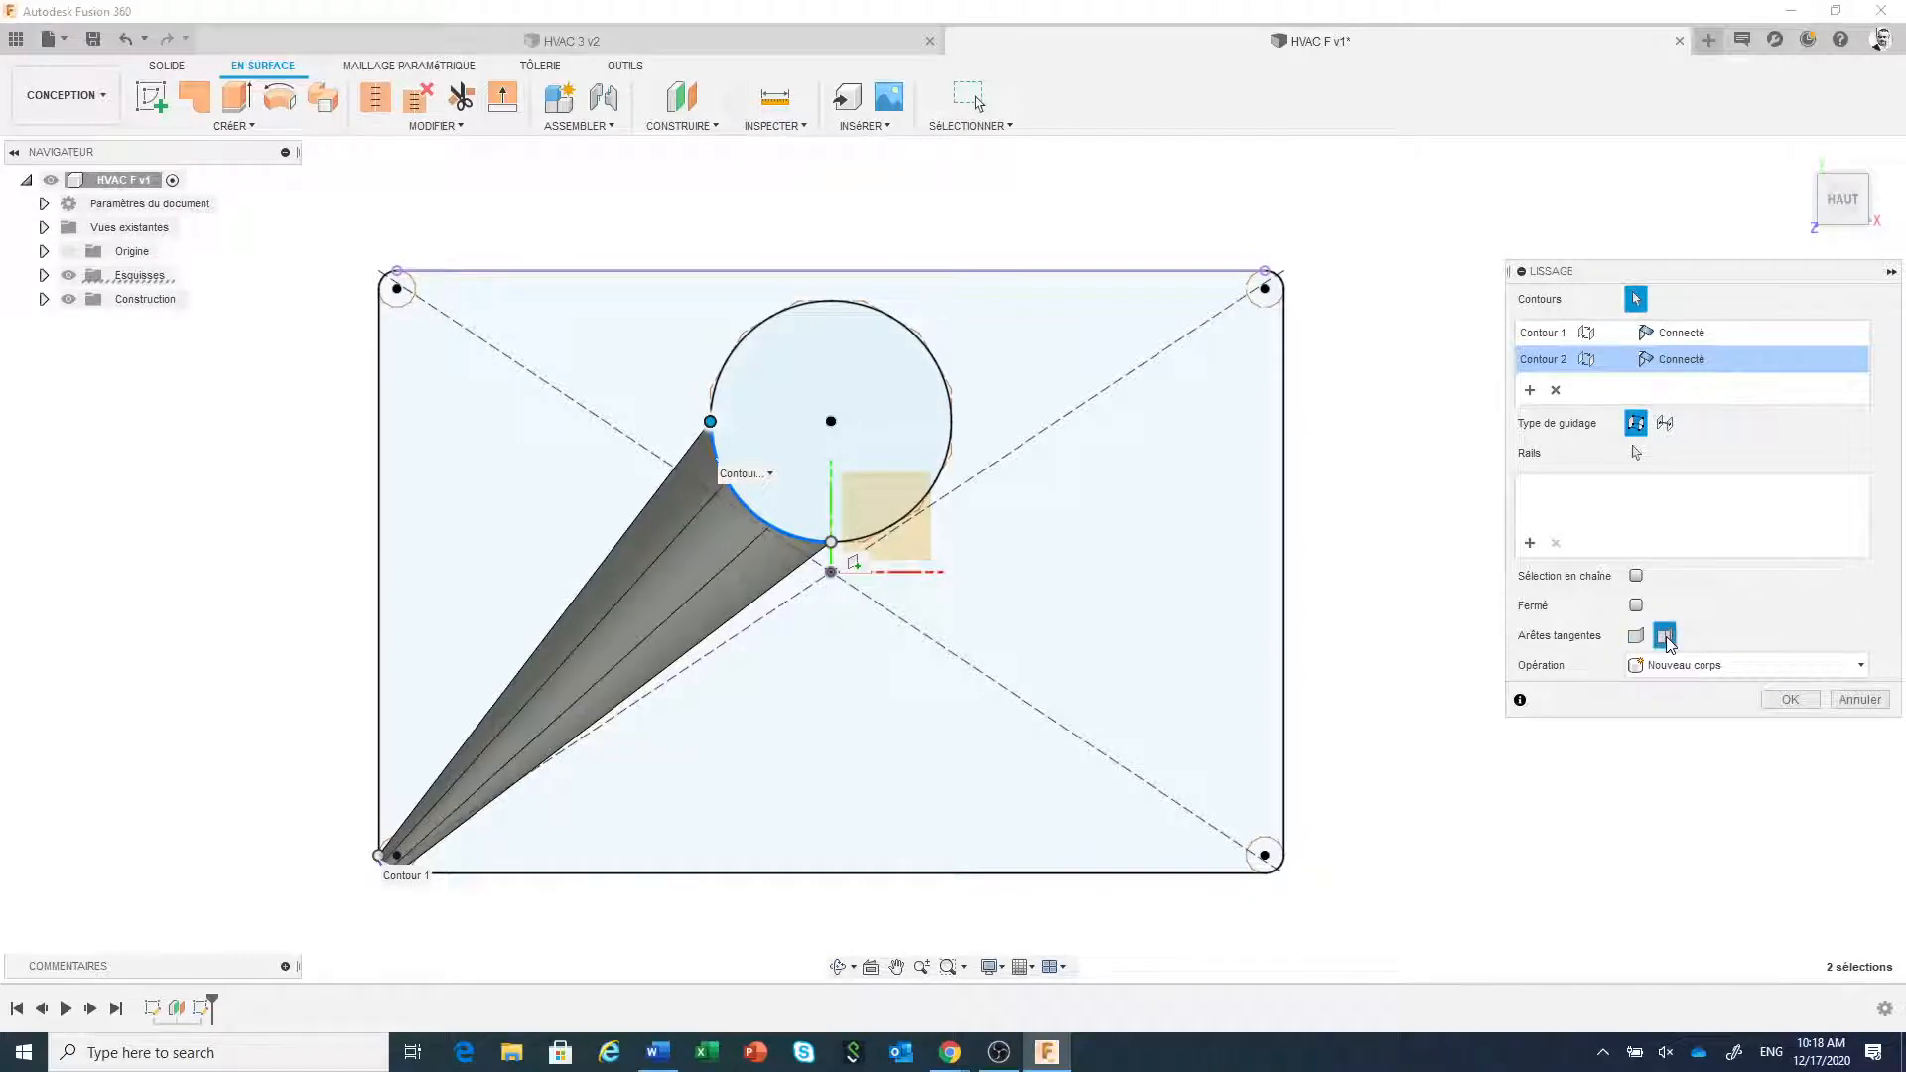
click(1788, 699)
scroll(651, 759, up, 1)
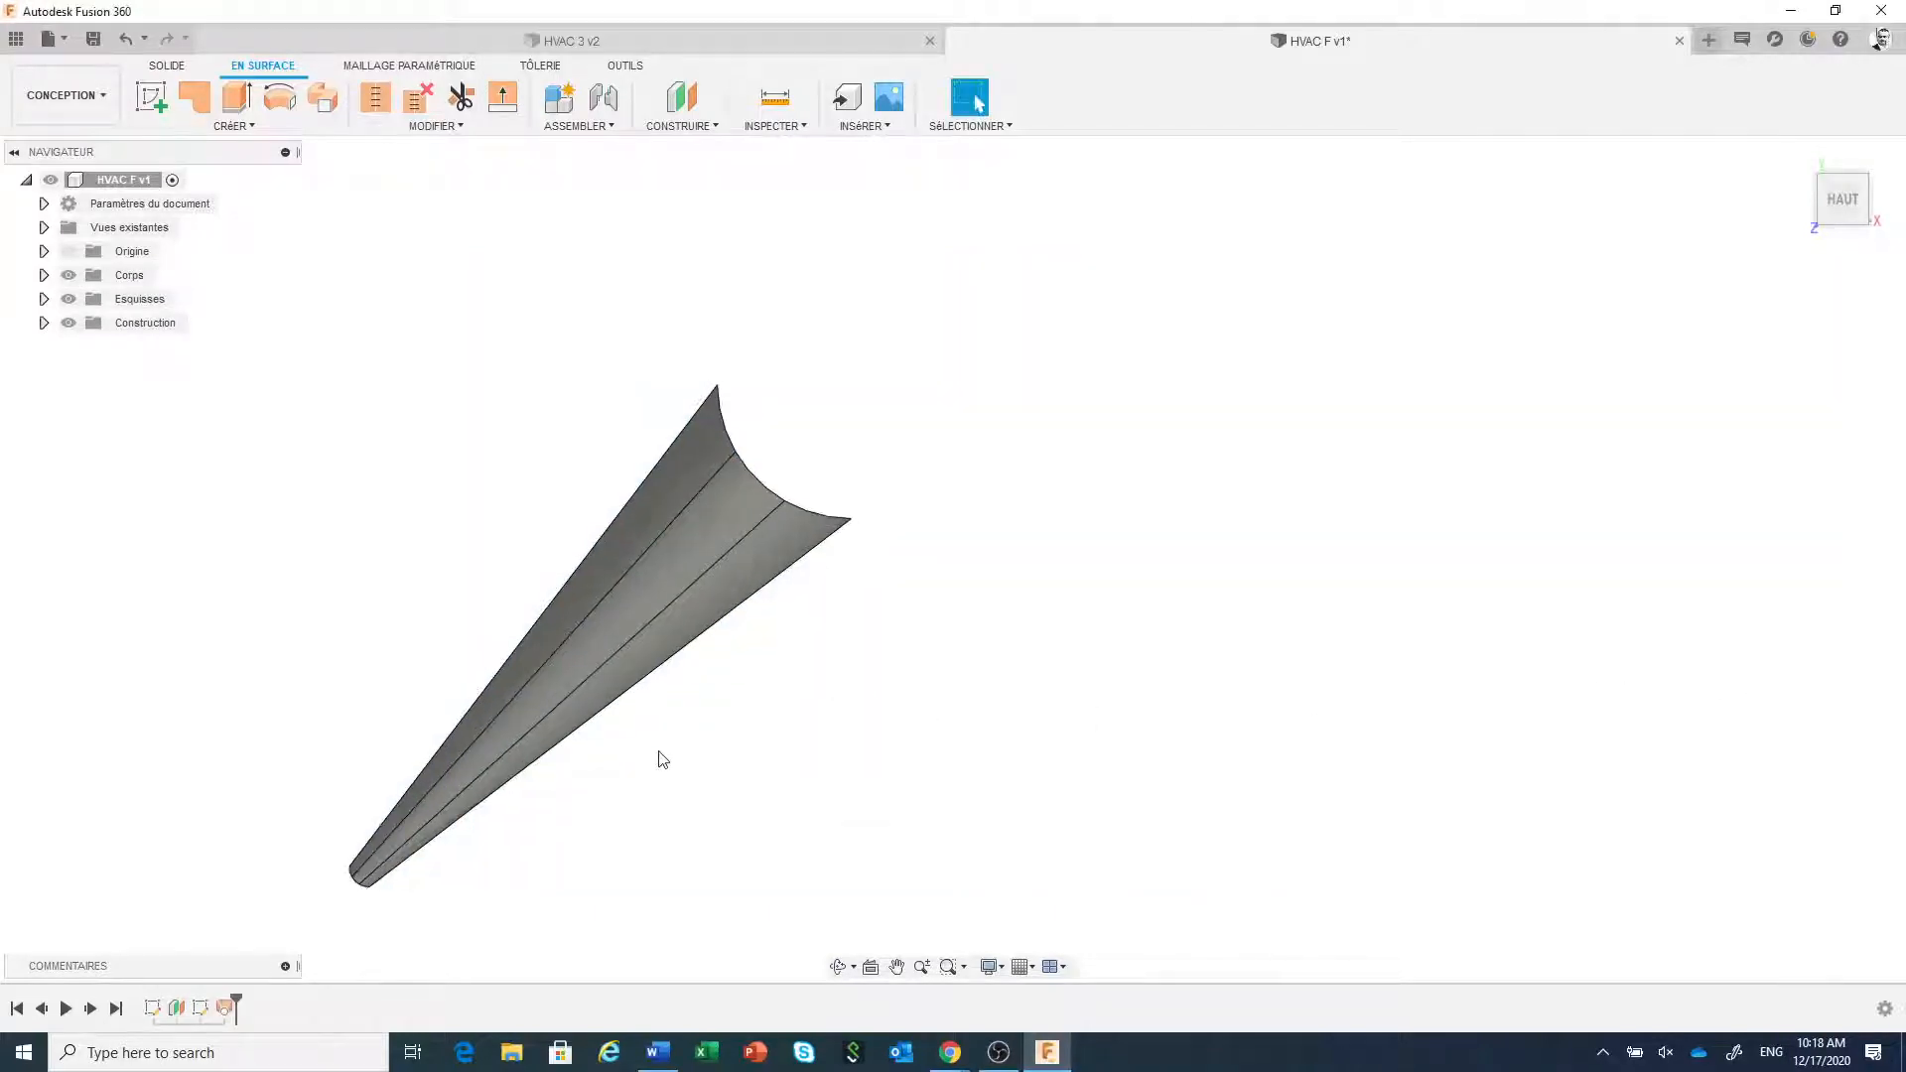
- Thicken the chained faces of the lofted surface by 3 mm to one side as a new body
click(44, 275)
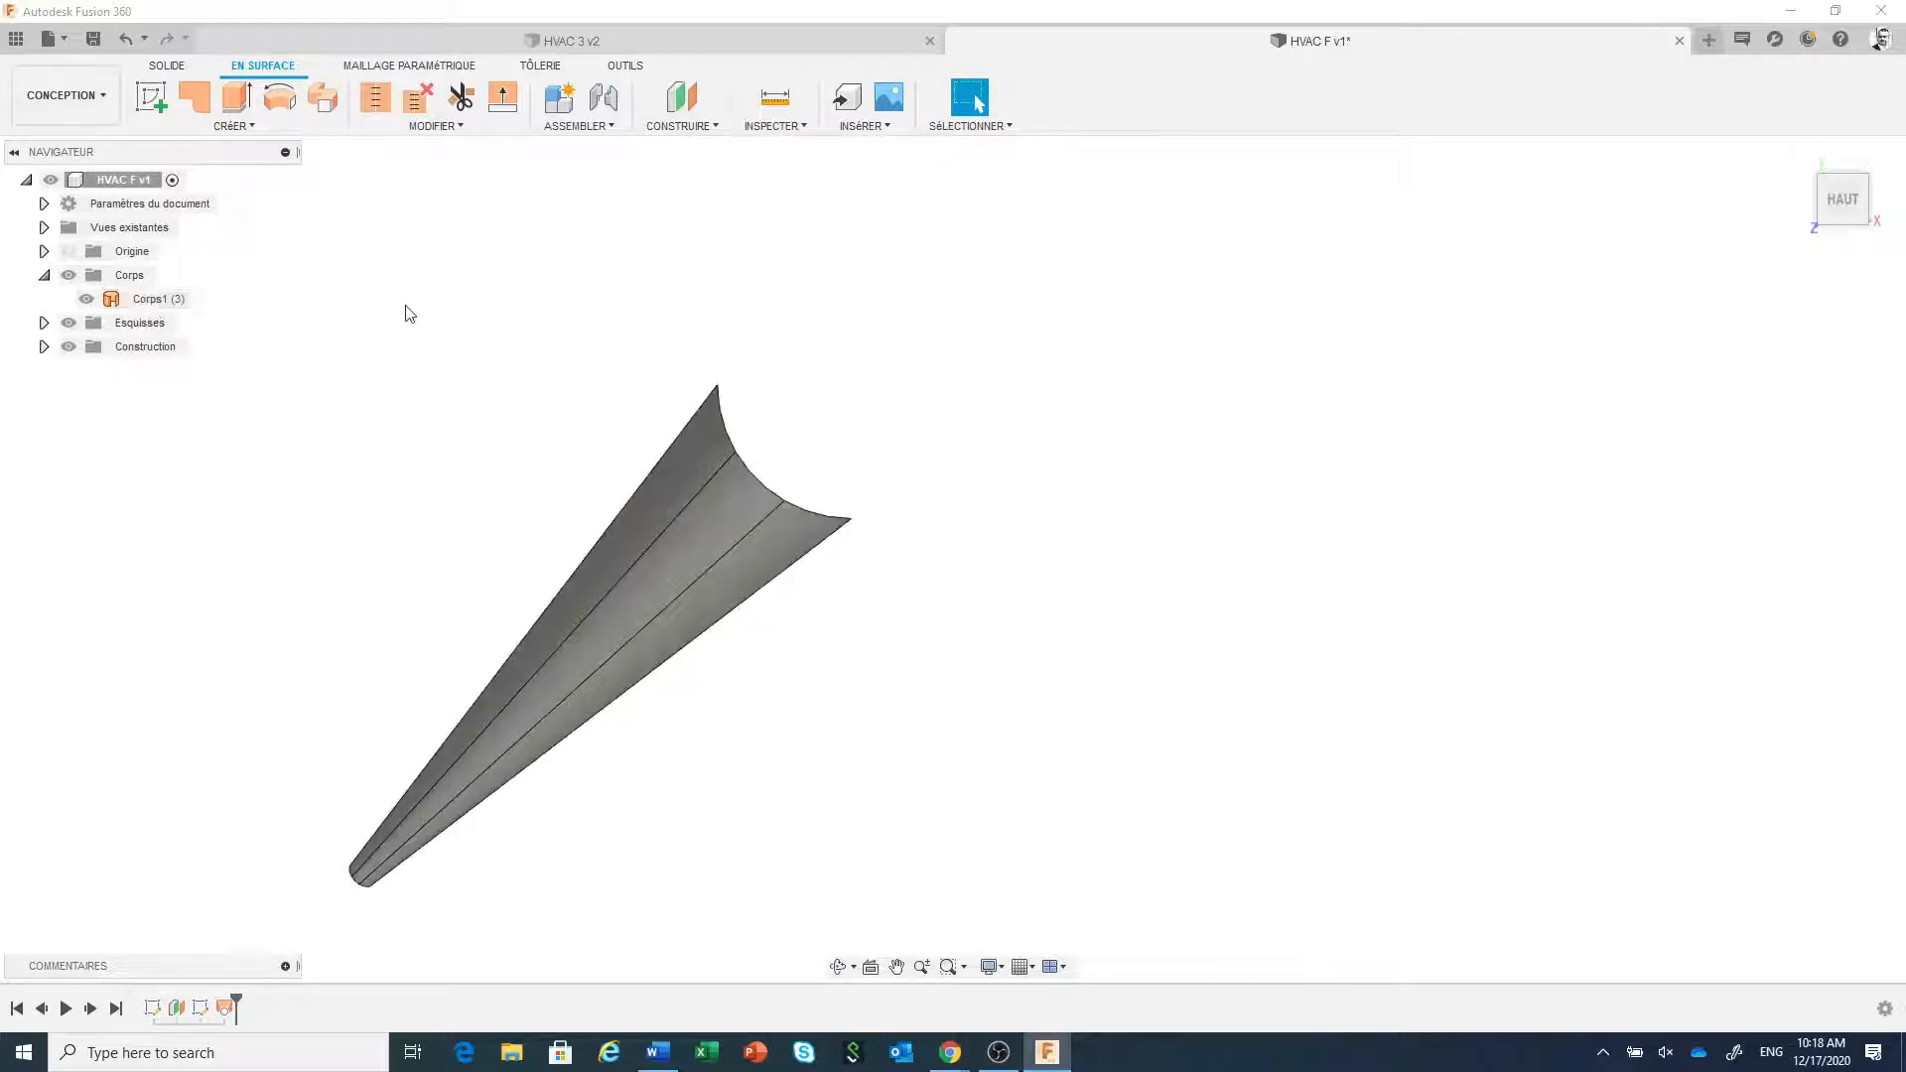
click(250, 127)
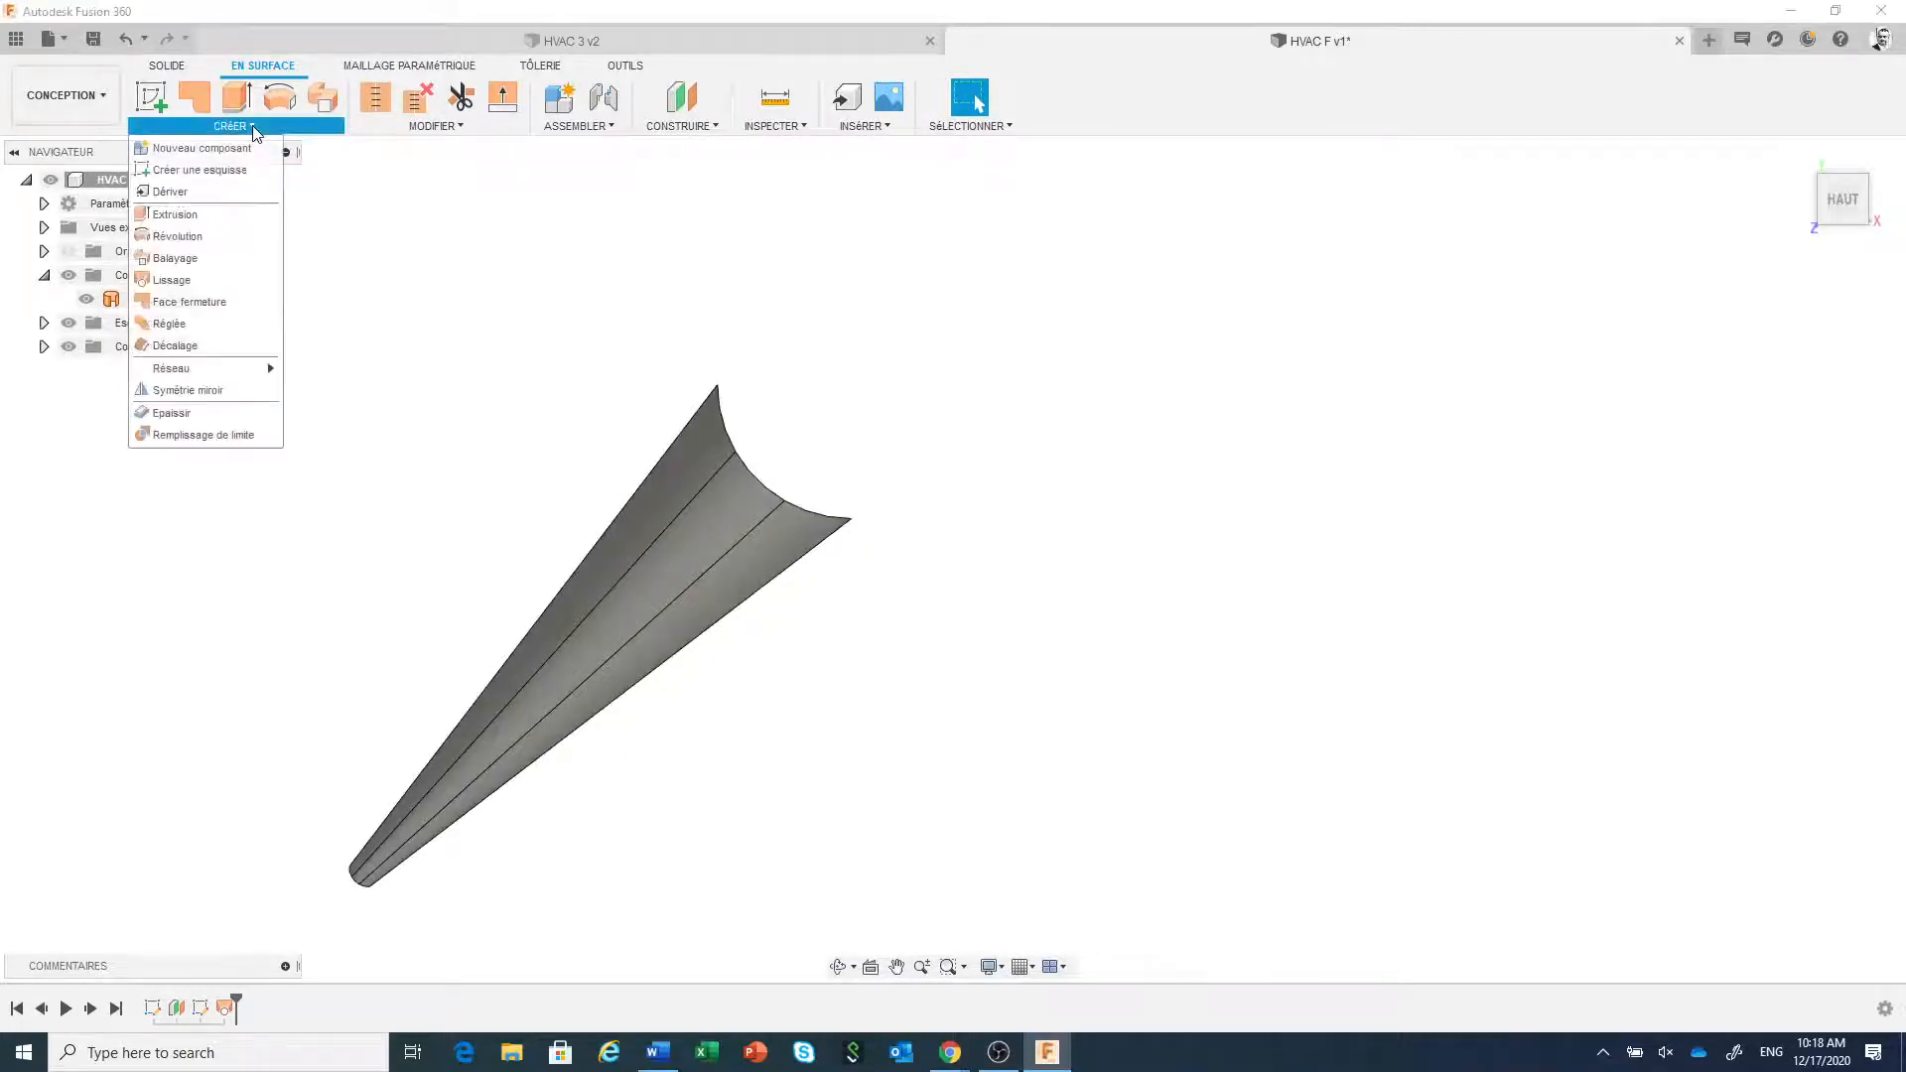
click(228, 415)
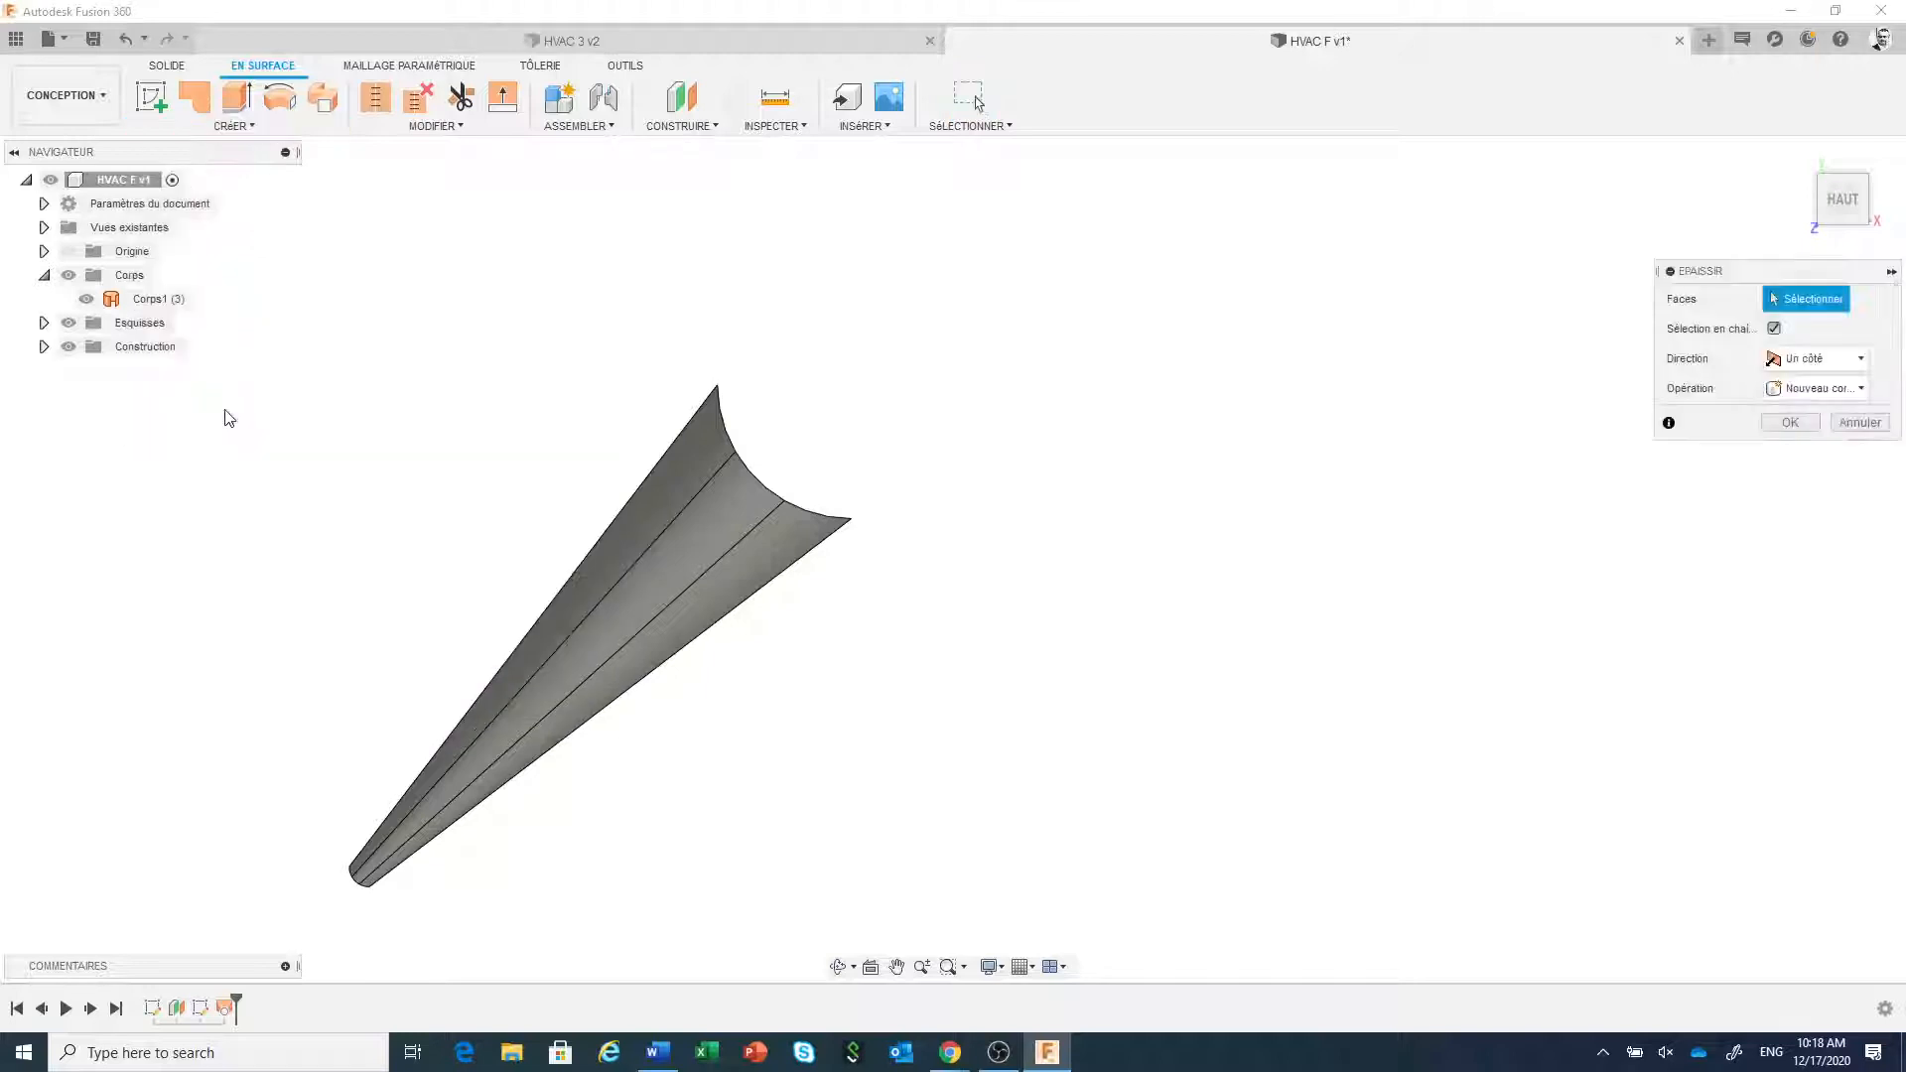
click(674, 561)
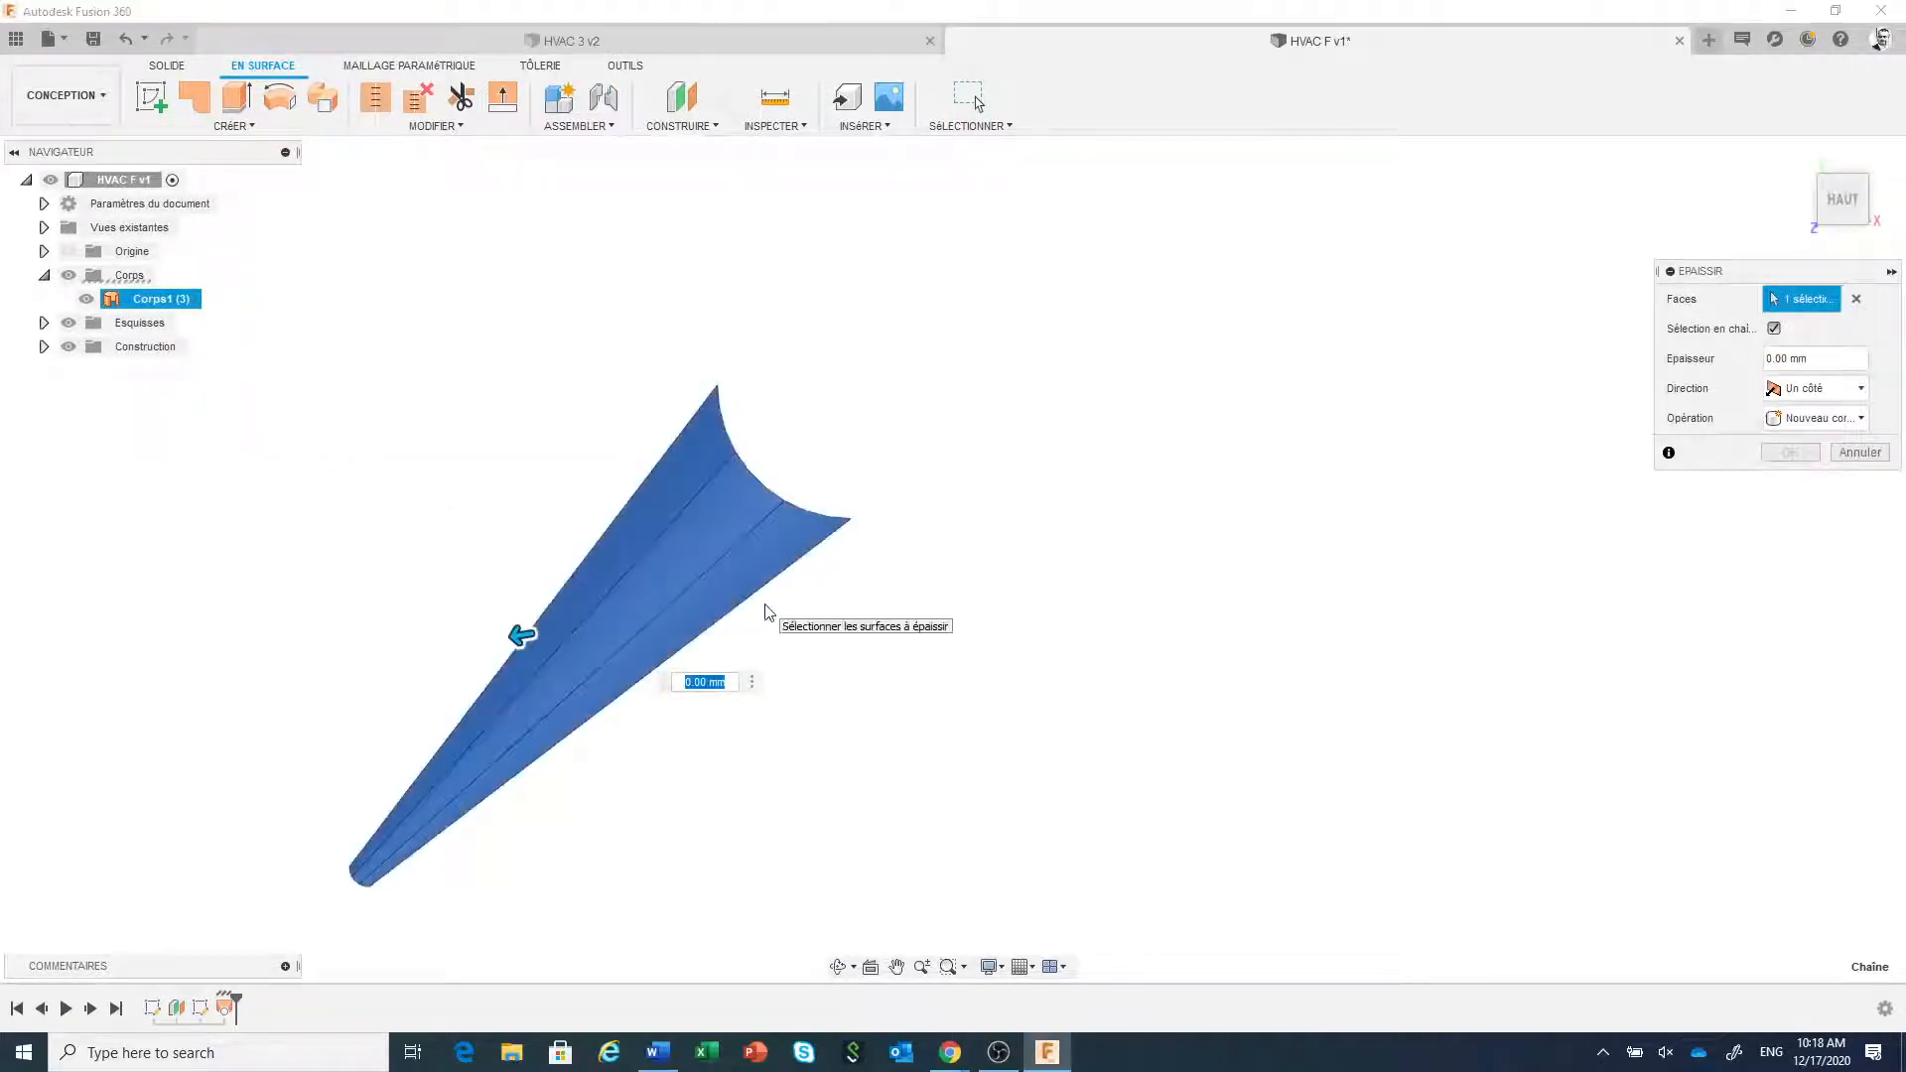
text(3)
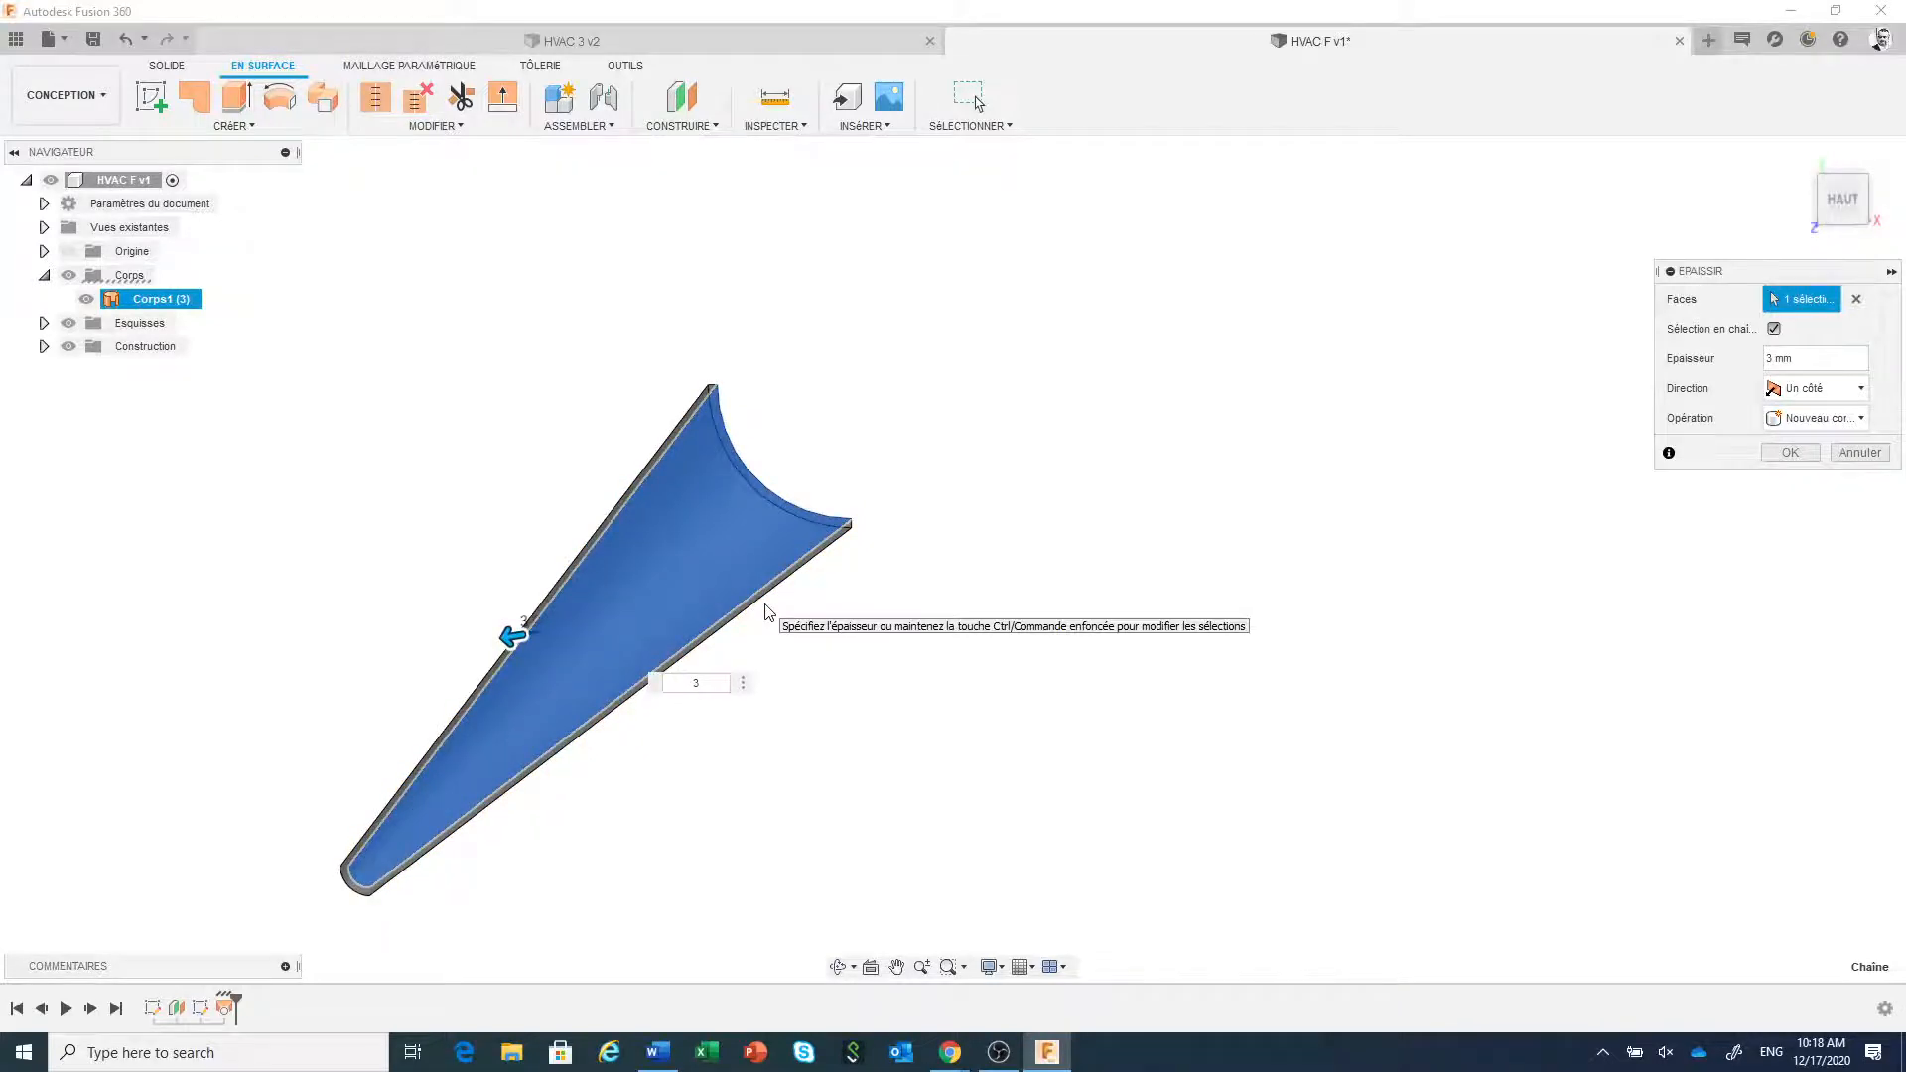
click(1784, 453)
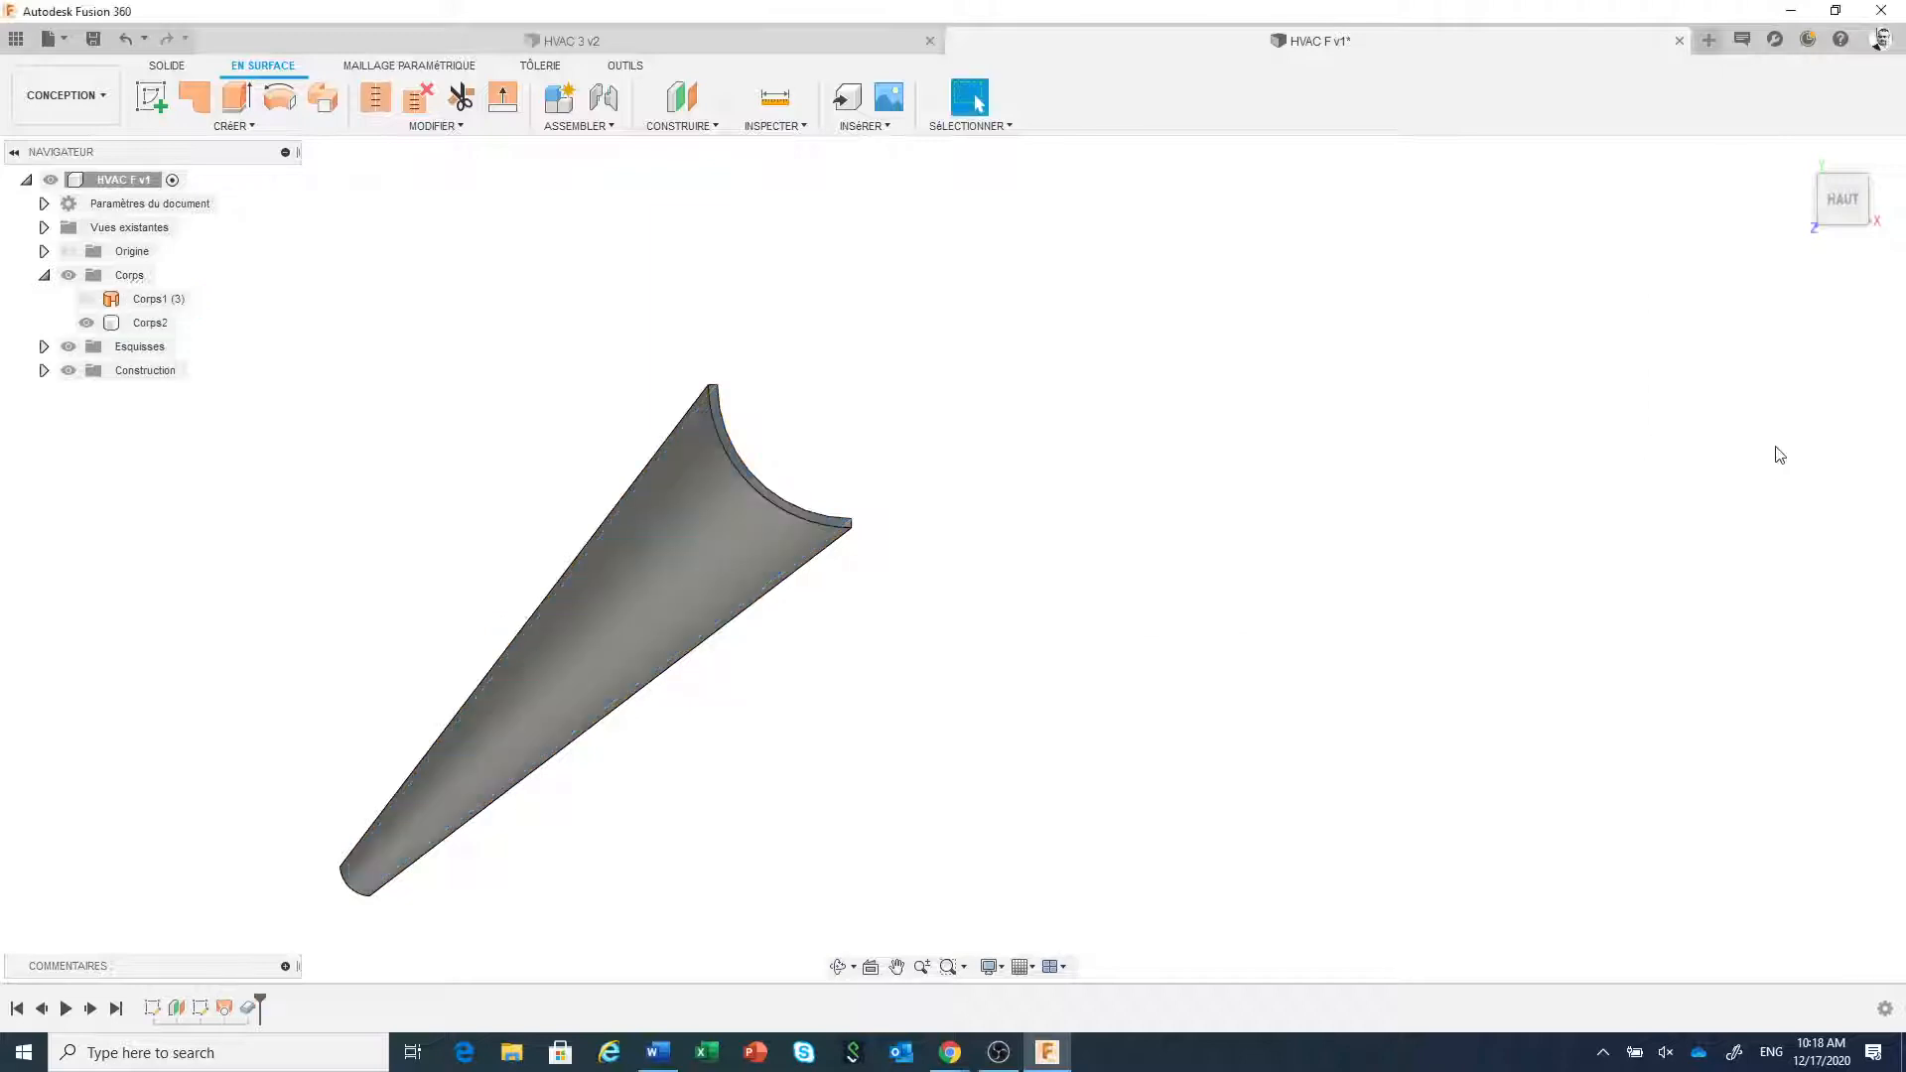
- Undo the thickening and the corner loft
click(125, 39)
click(125, 39)
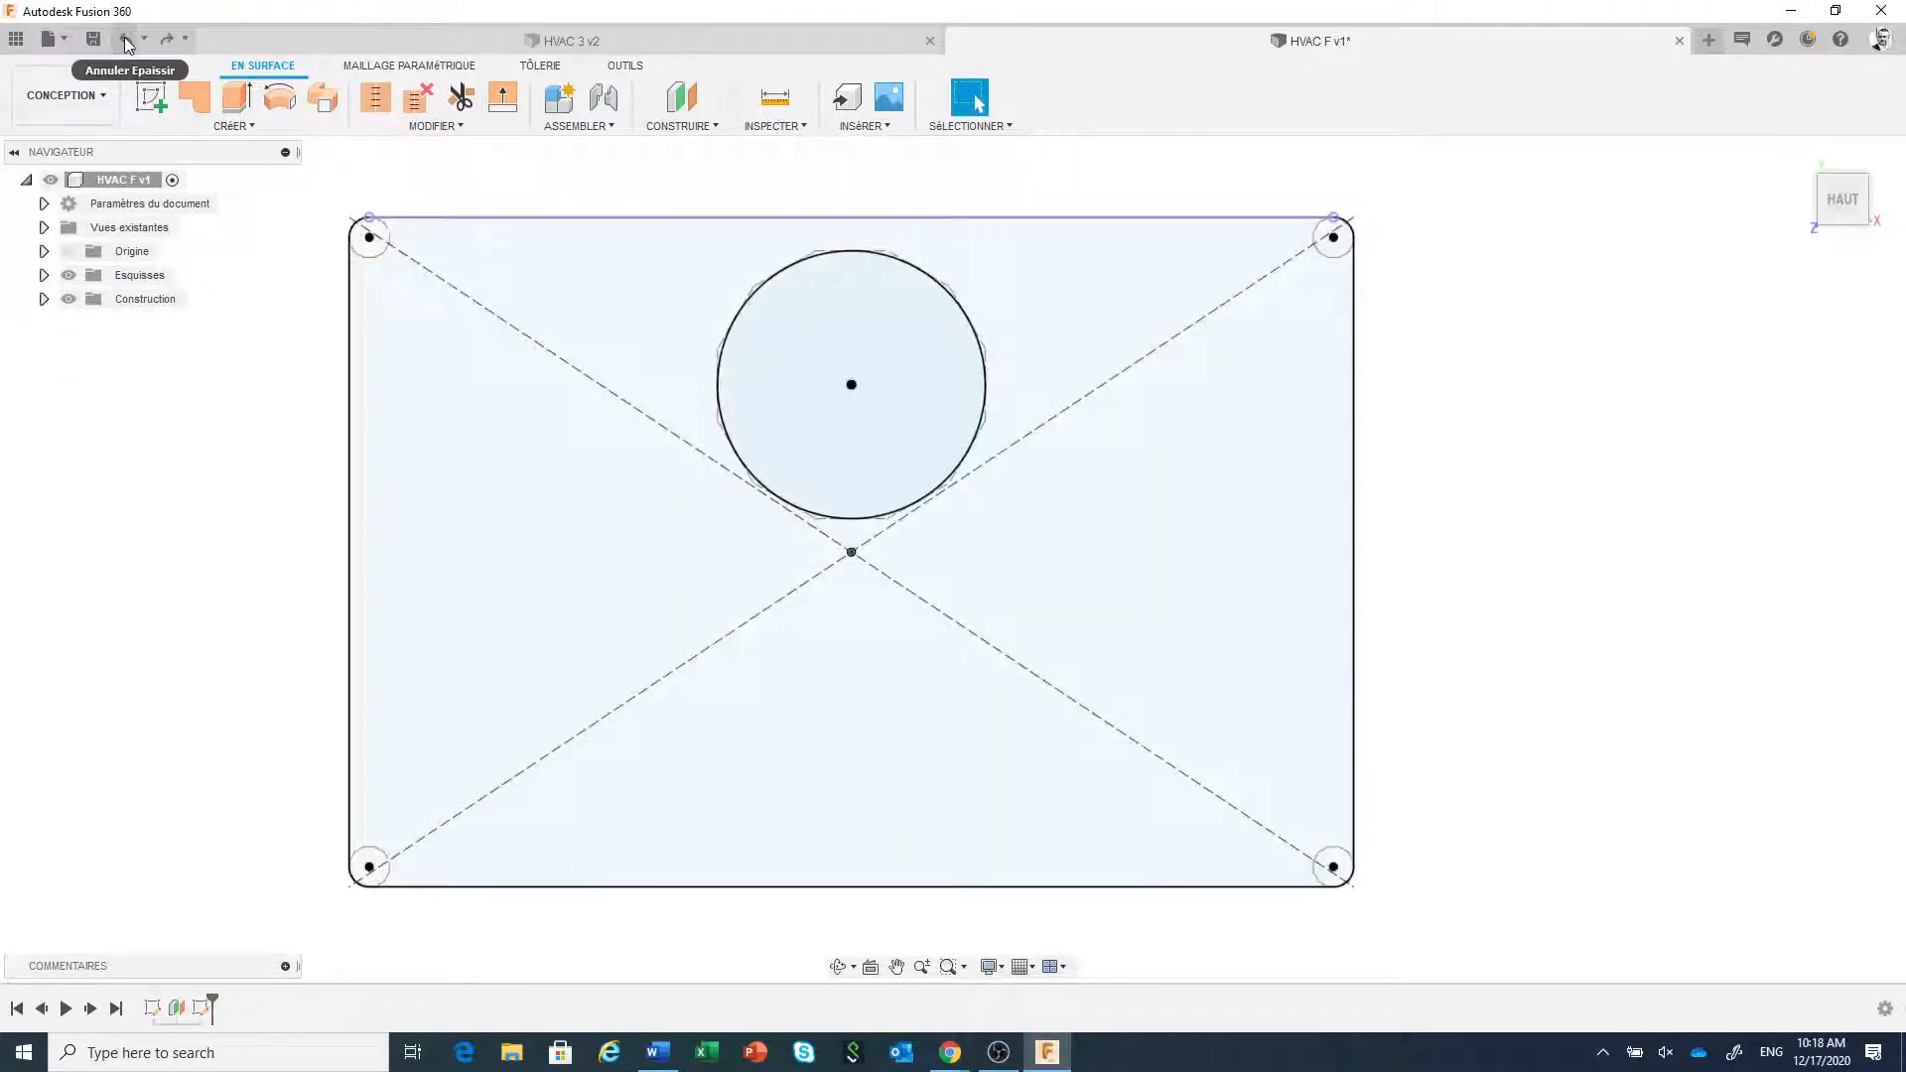
- Start a surface loft with the arc next to the long lower edge, in the base's lower-left corner fillet, as the first profile
scroll(689, 758, up, 1)
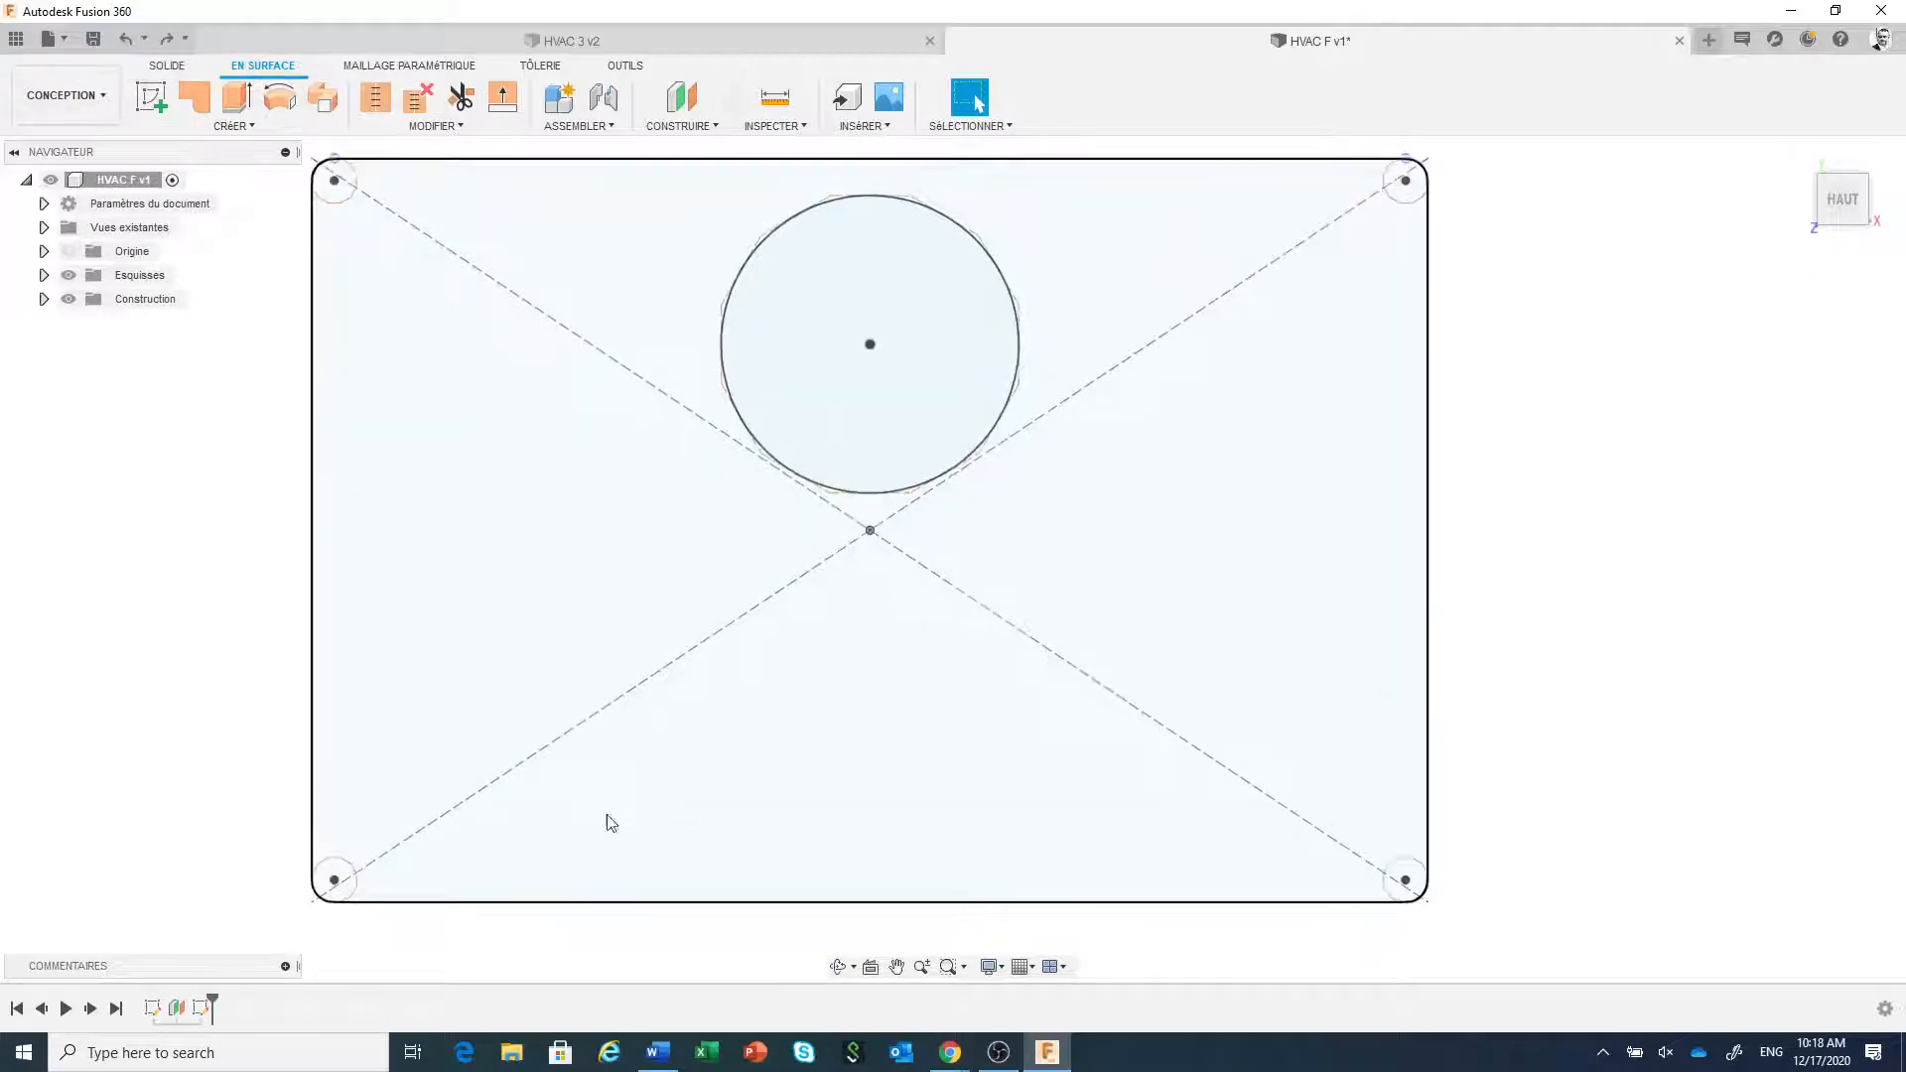
scroll(326, 906, up, 12)
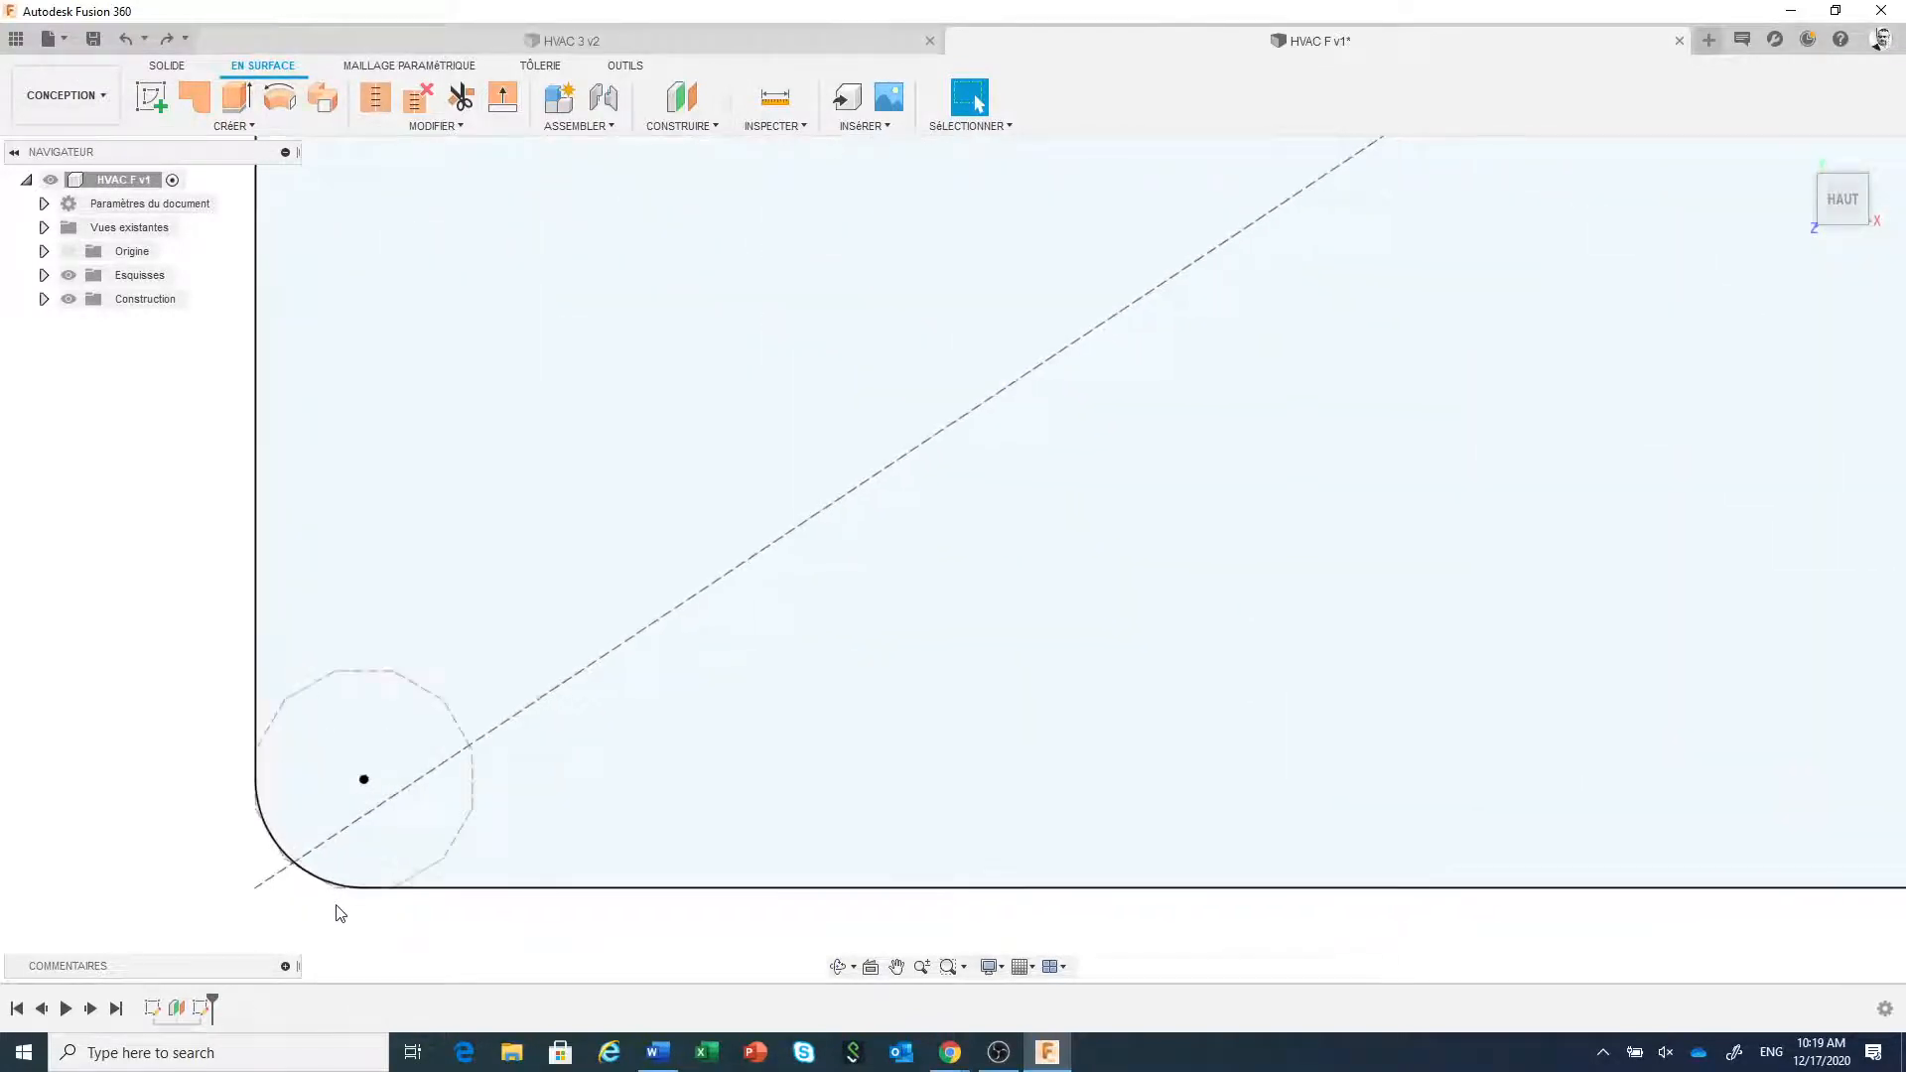
scroll(340, 913, up, 3)
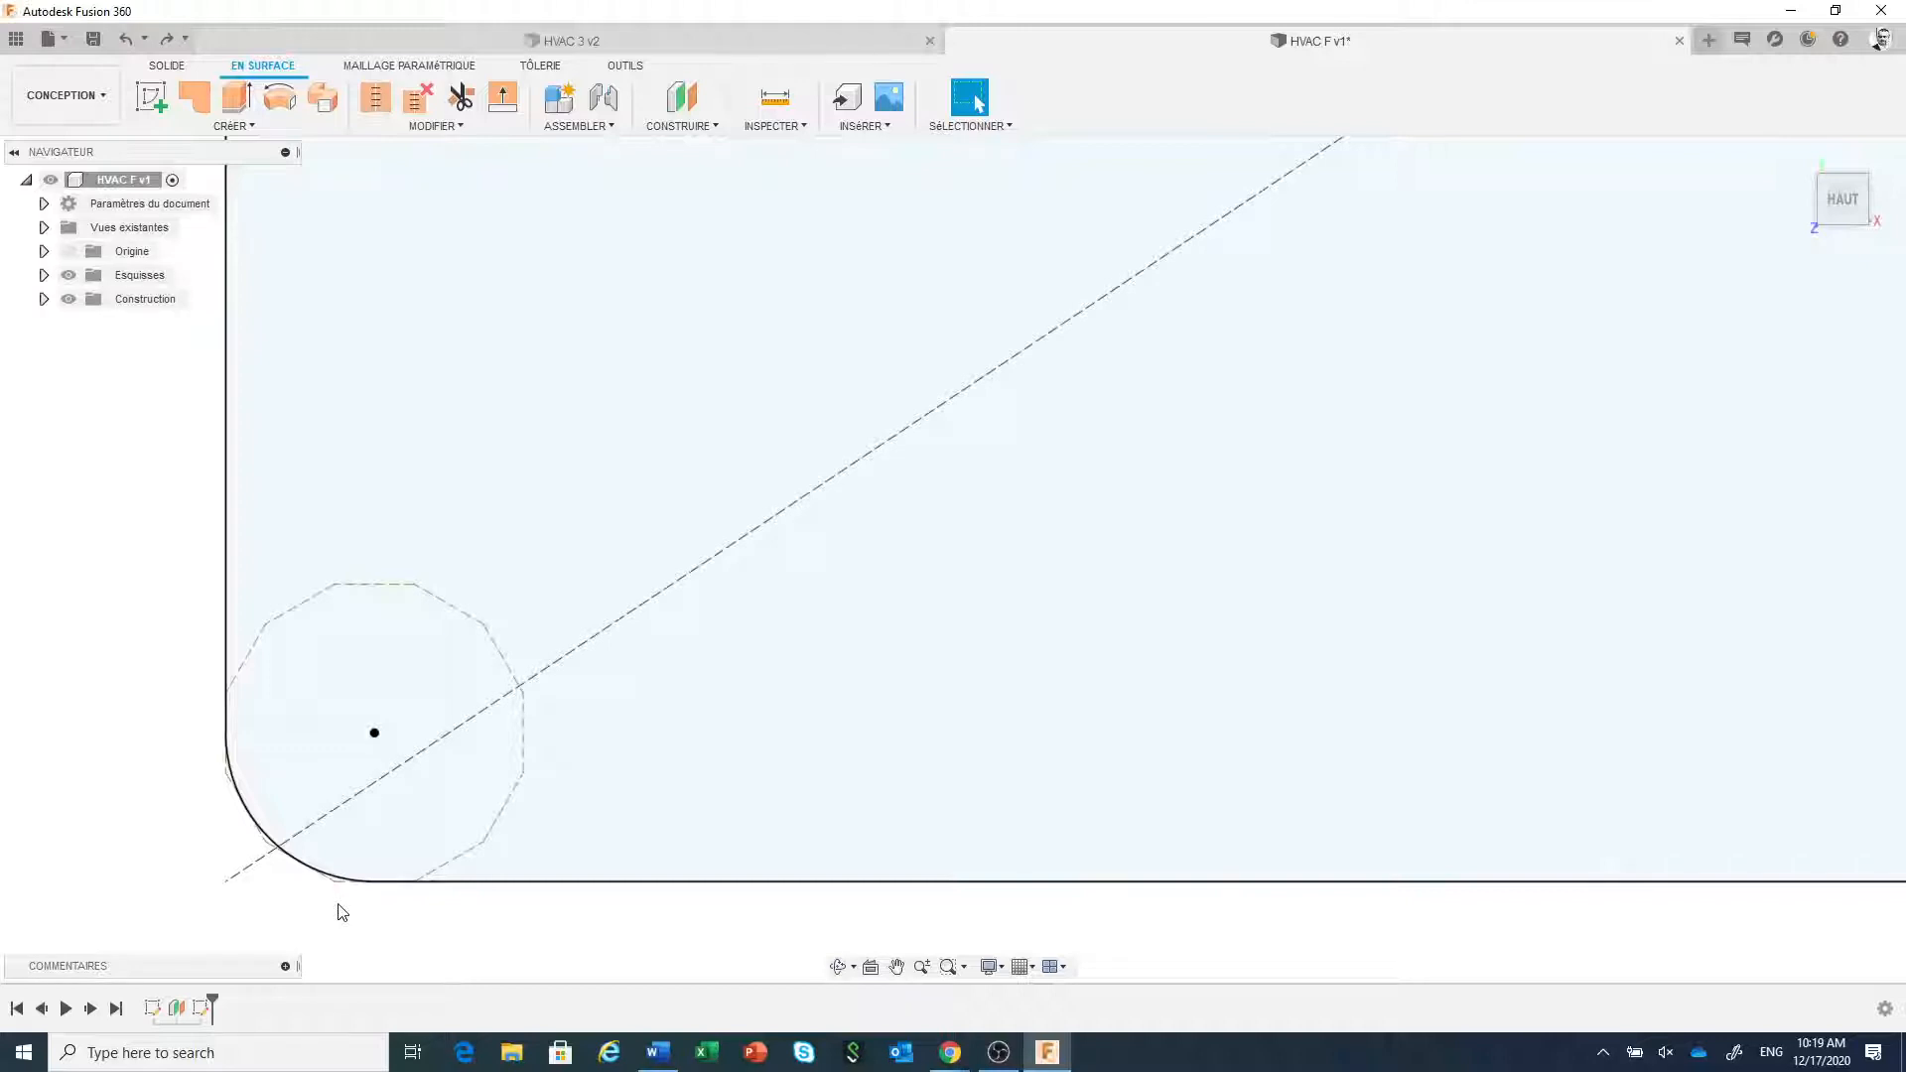
scroll(341, 913, up, 4)
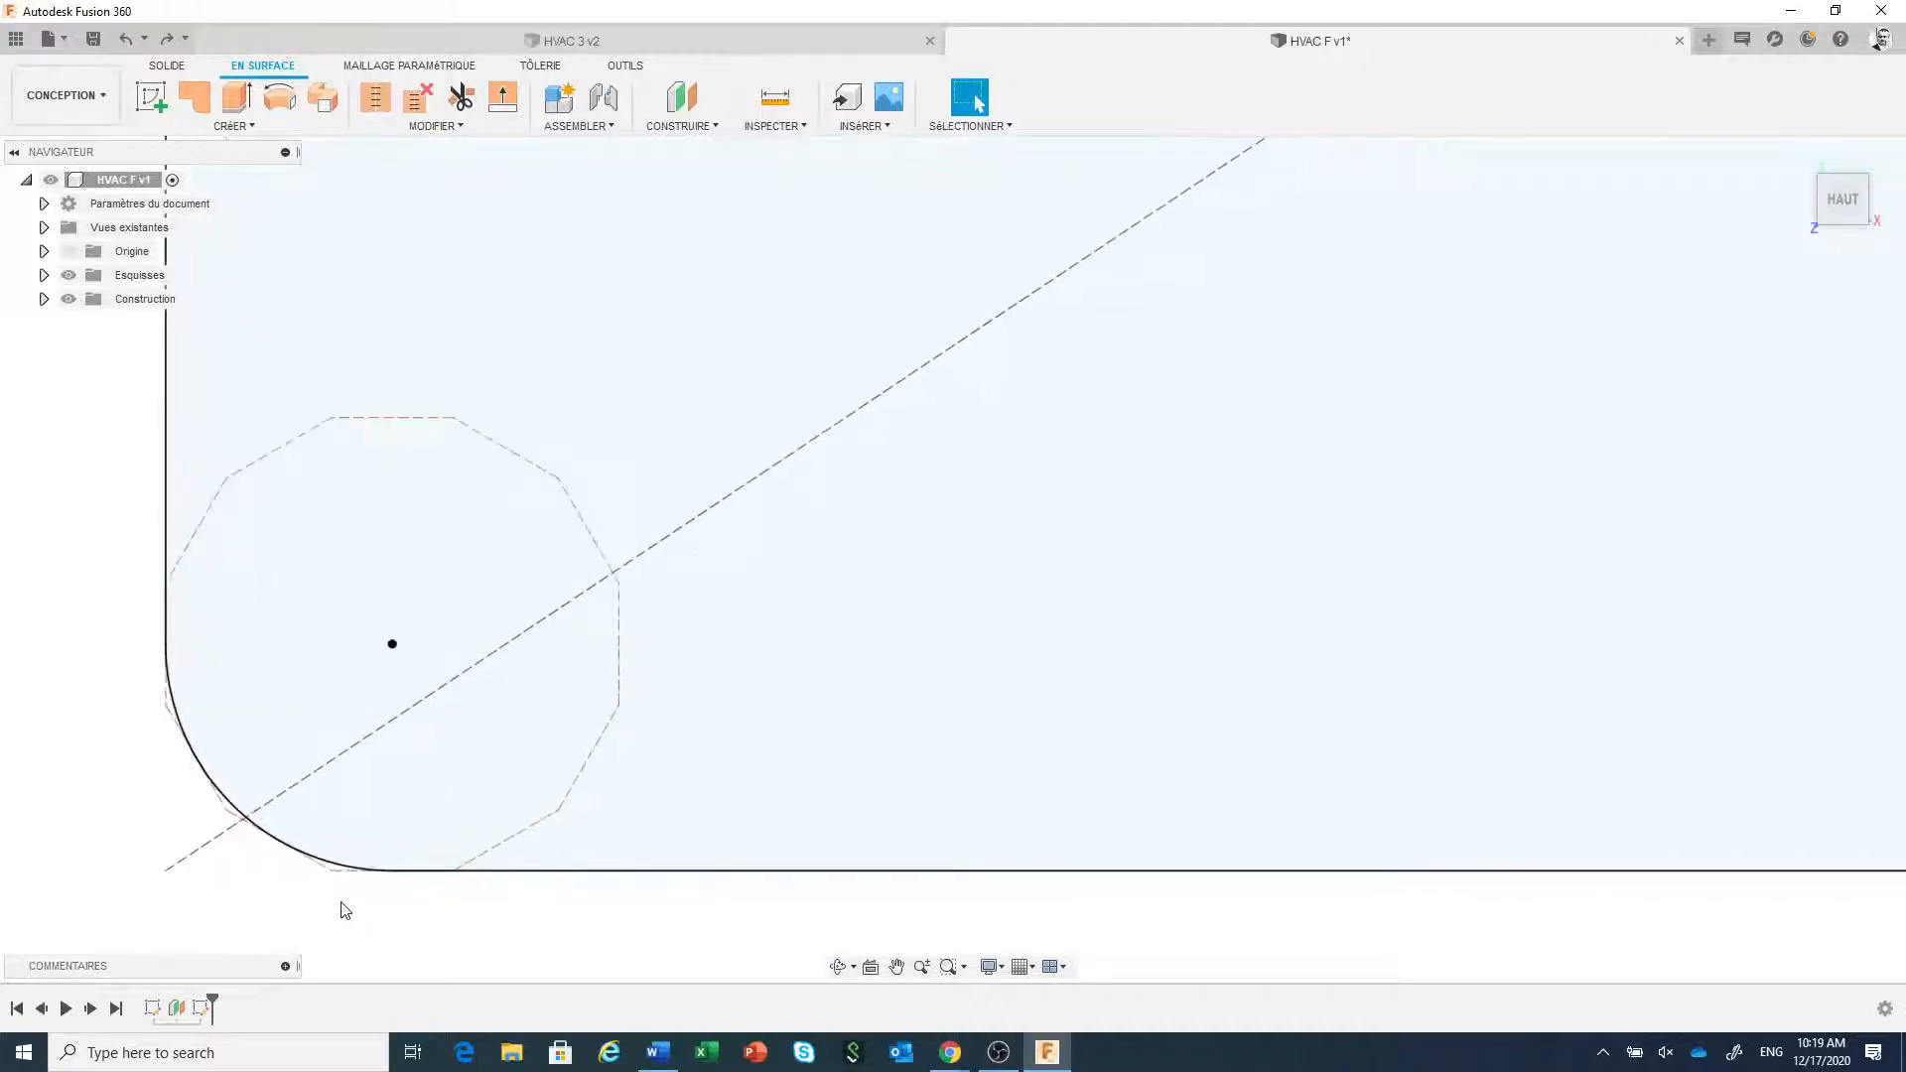
click(266, 129)
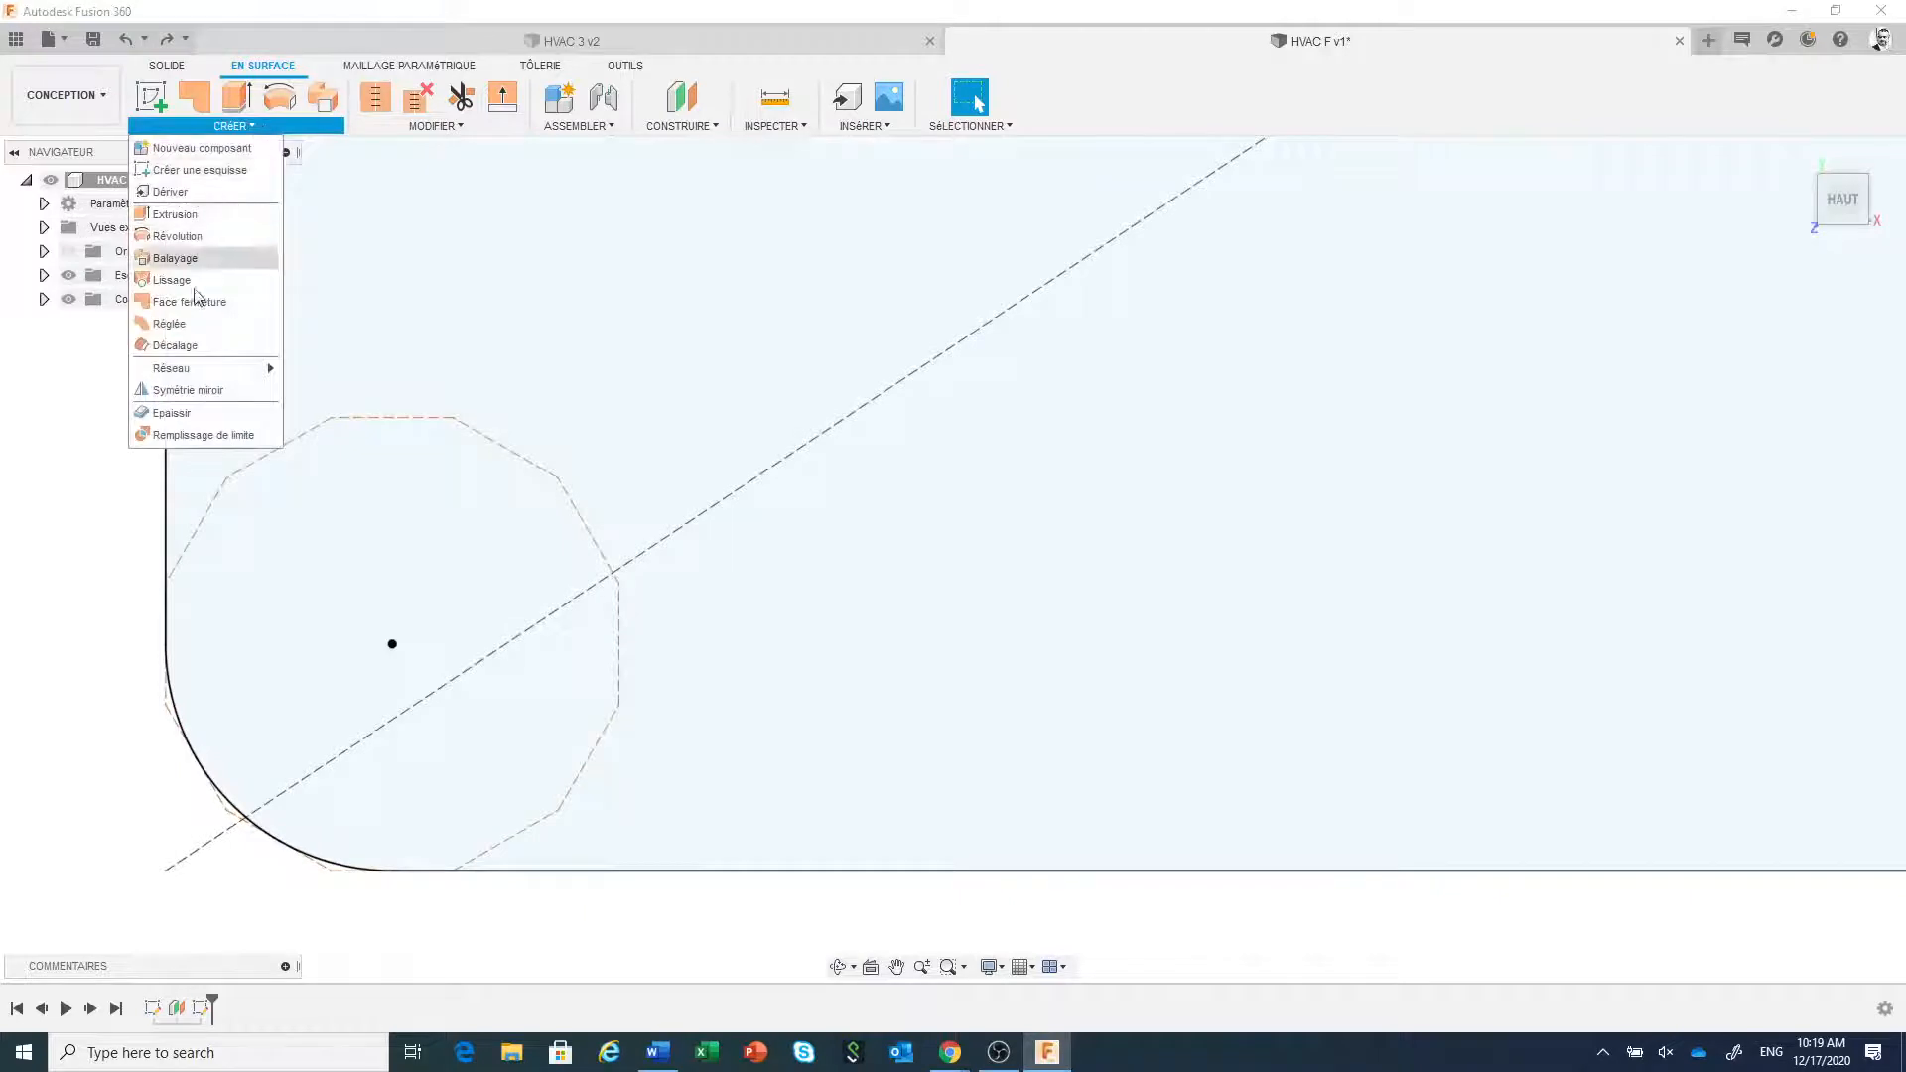
click(195, 288)
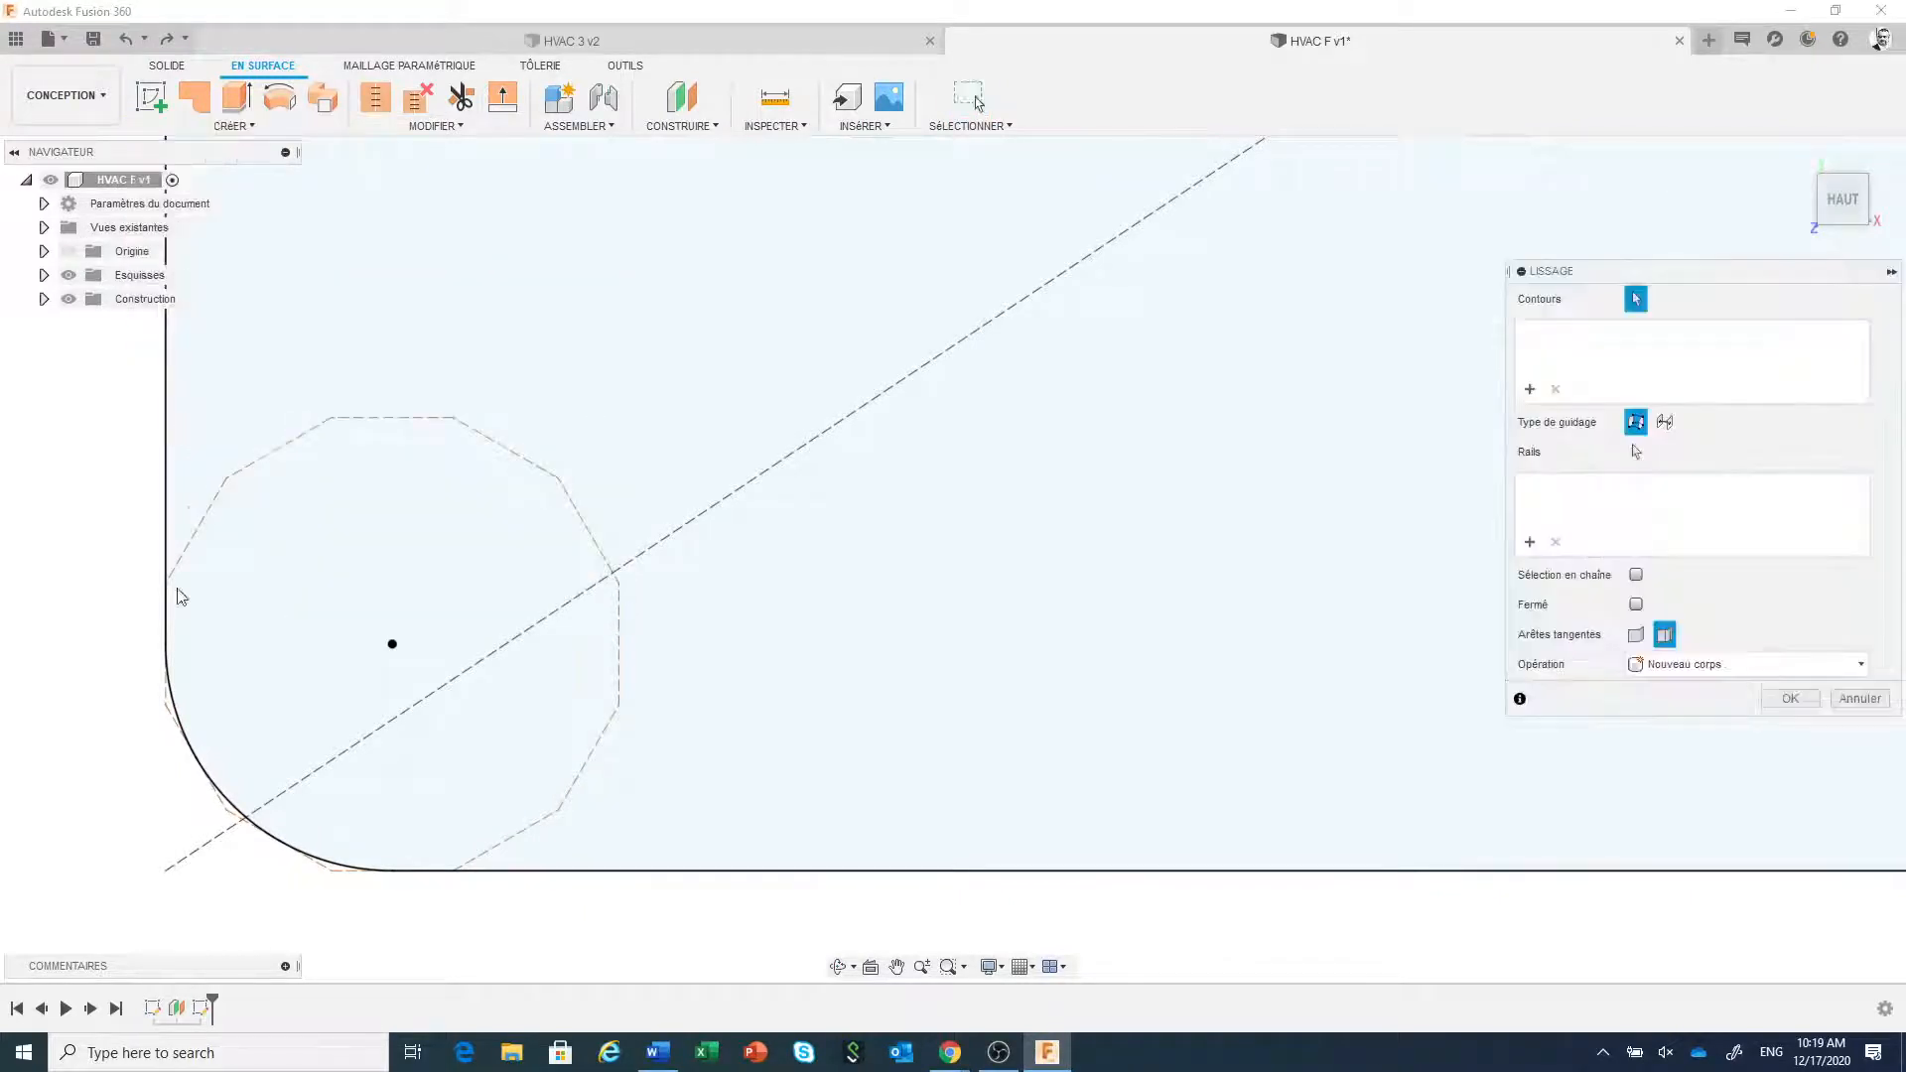
scroll(347, 901, up, 3)
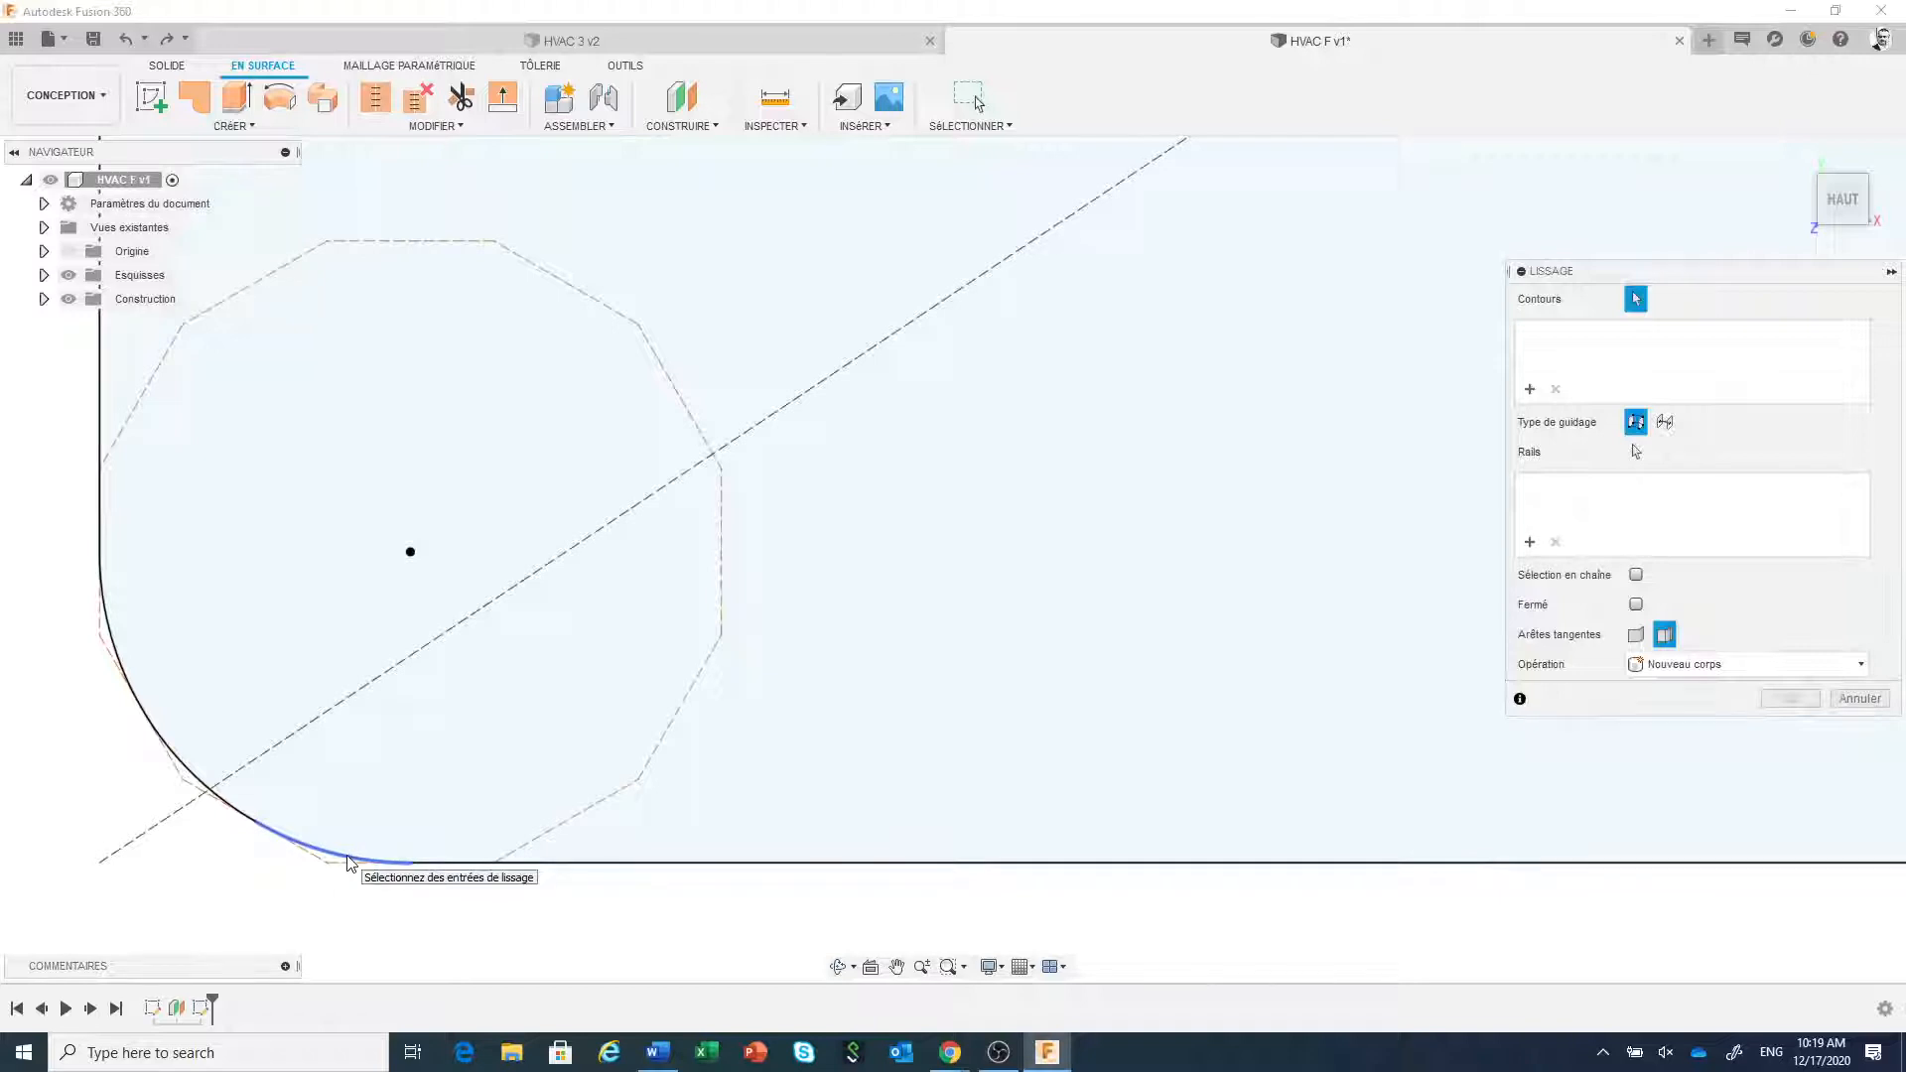
click(349, 859)
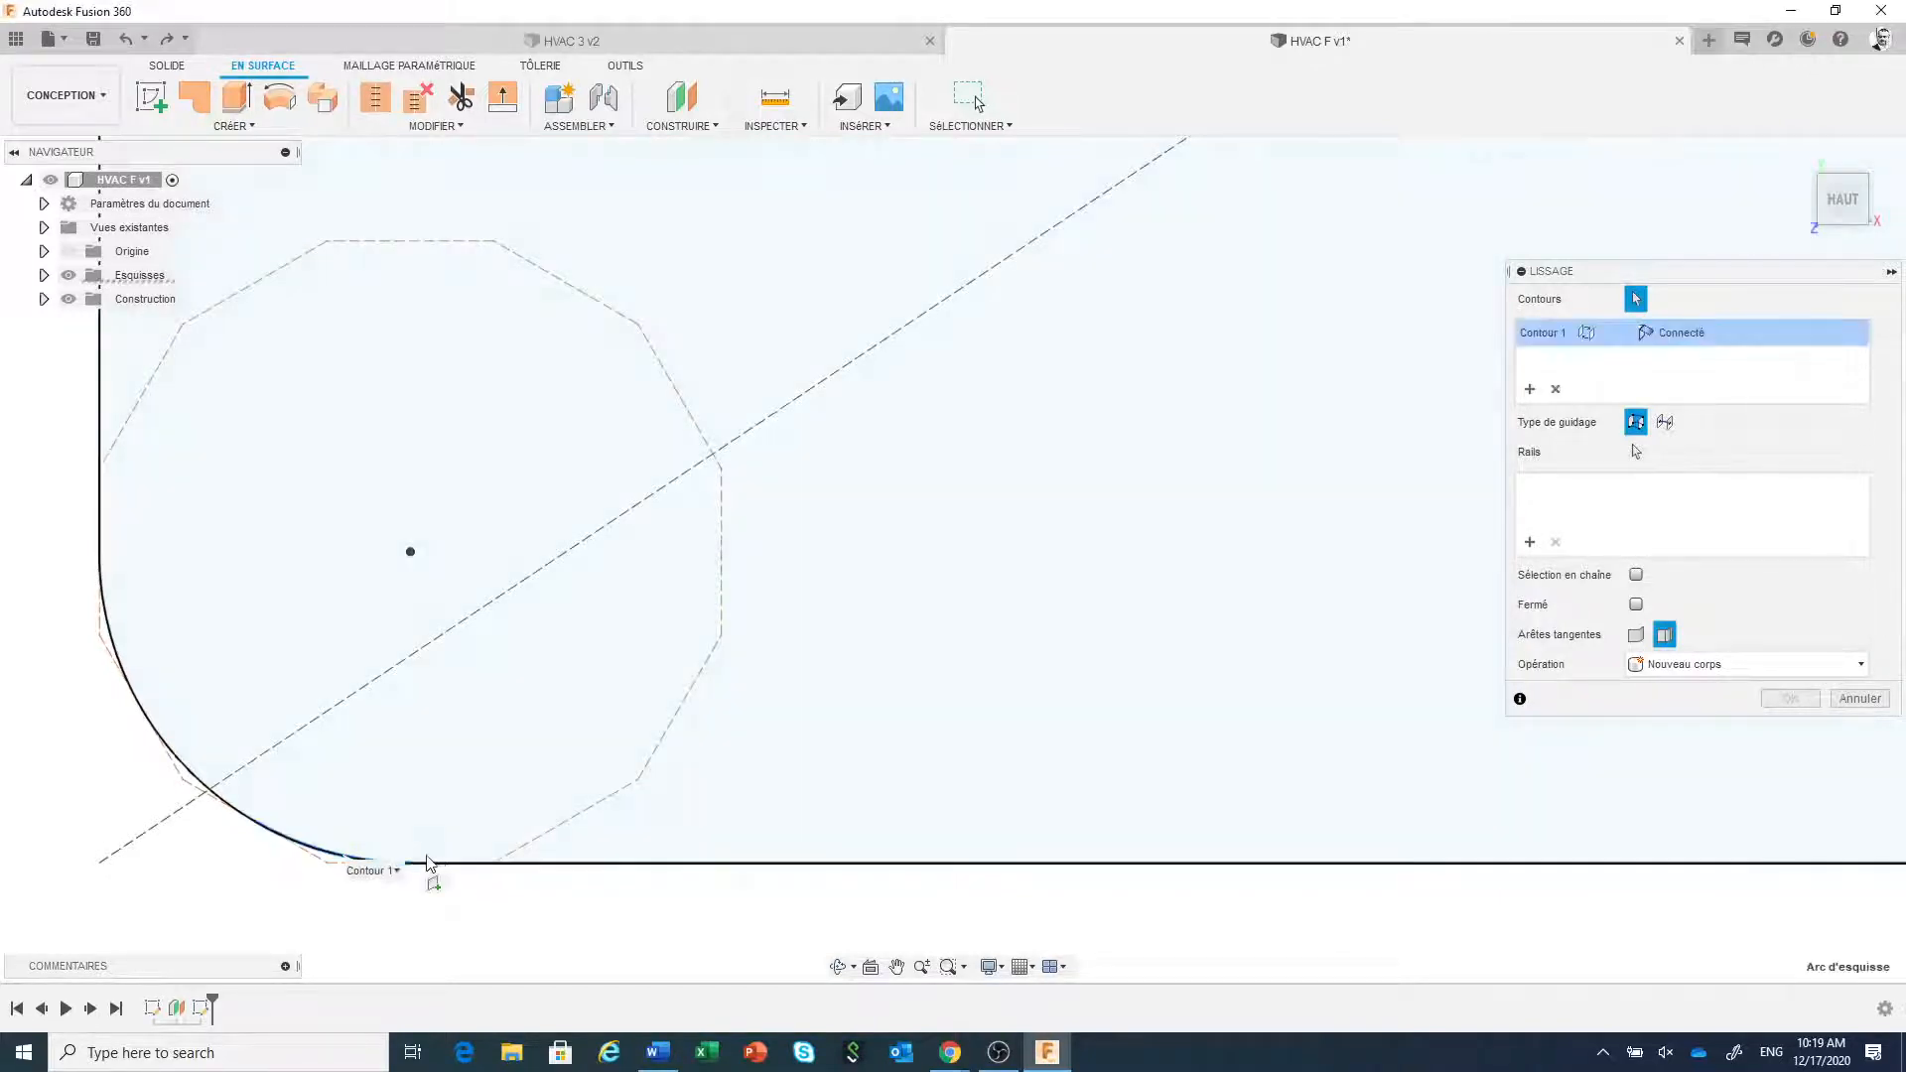
- Add the raised circle's lowest arc on its left half as the second profile and create the loft as a new body
scroll(434, 862, down, 3)
scroll(434, 862, down, 5)
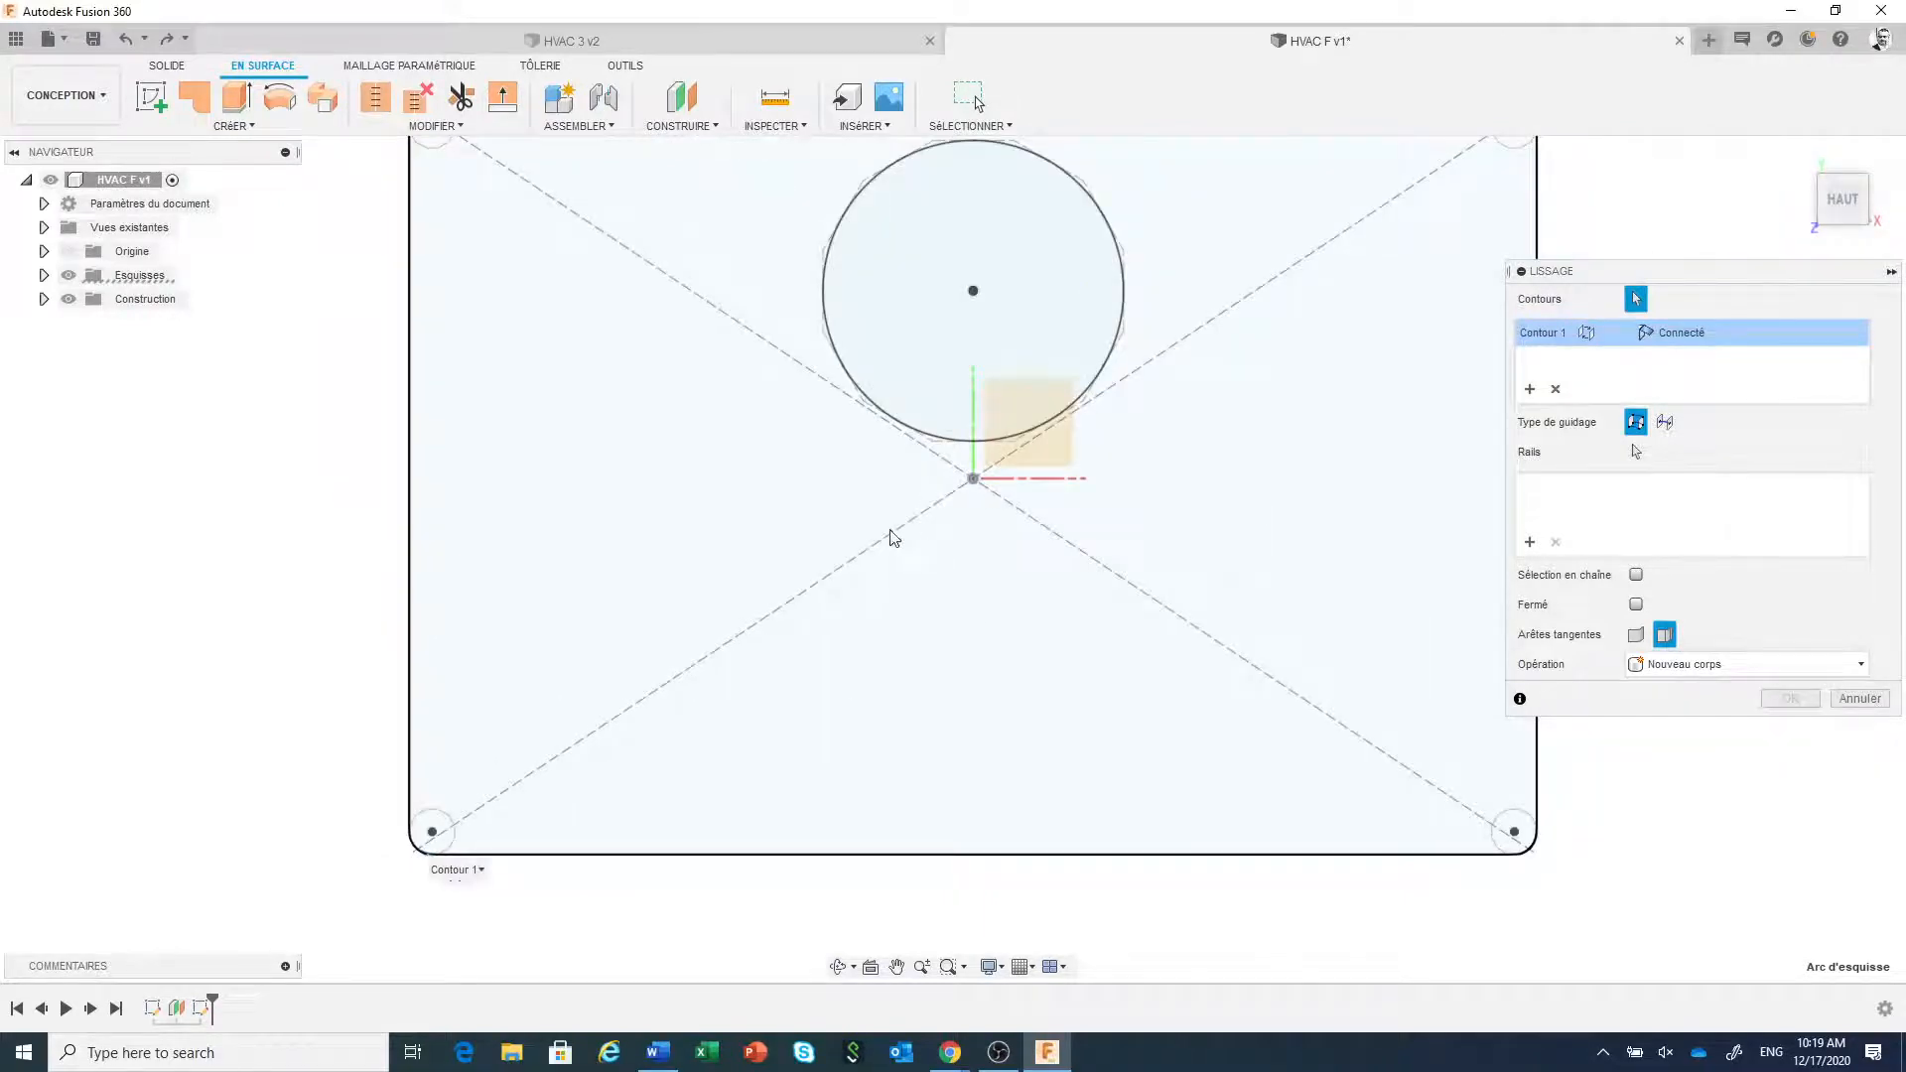
scroll(961, 456, up, 2)
scroll(960, 458, up, 2)
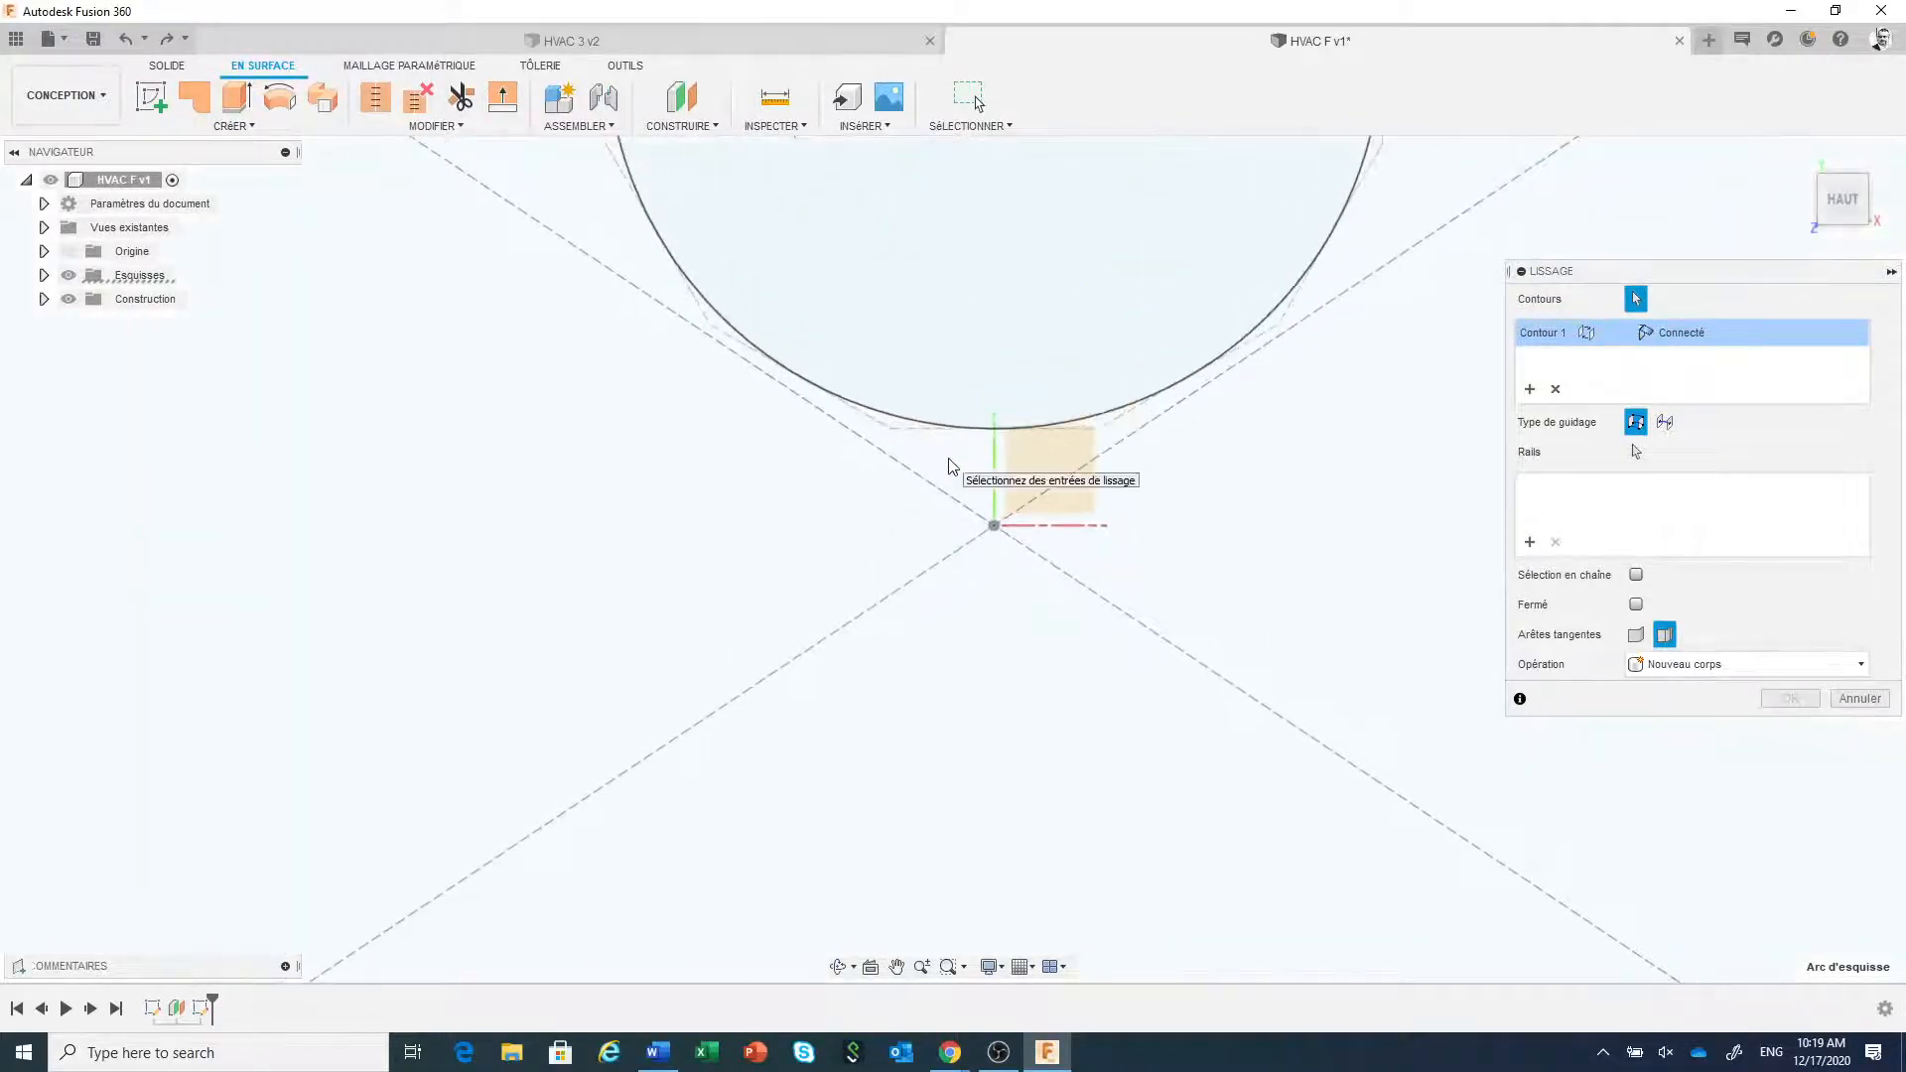
click(914, 429)
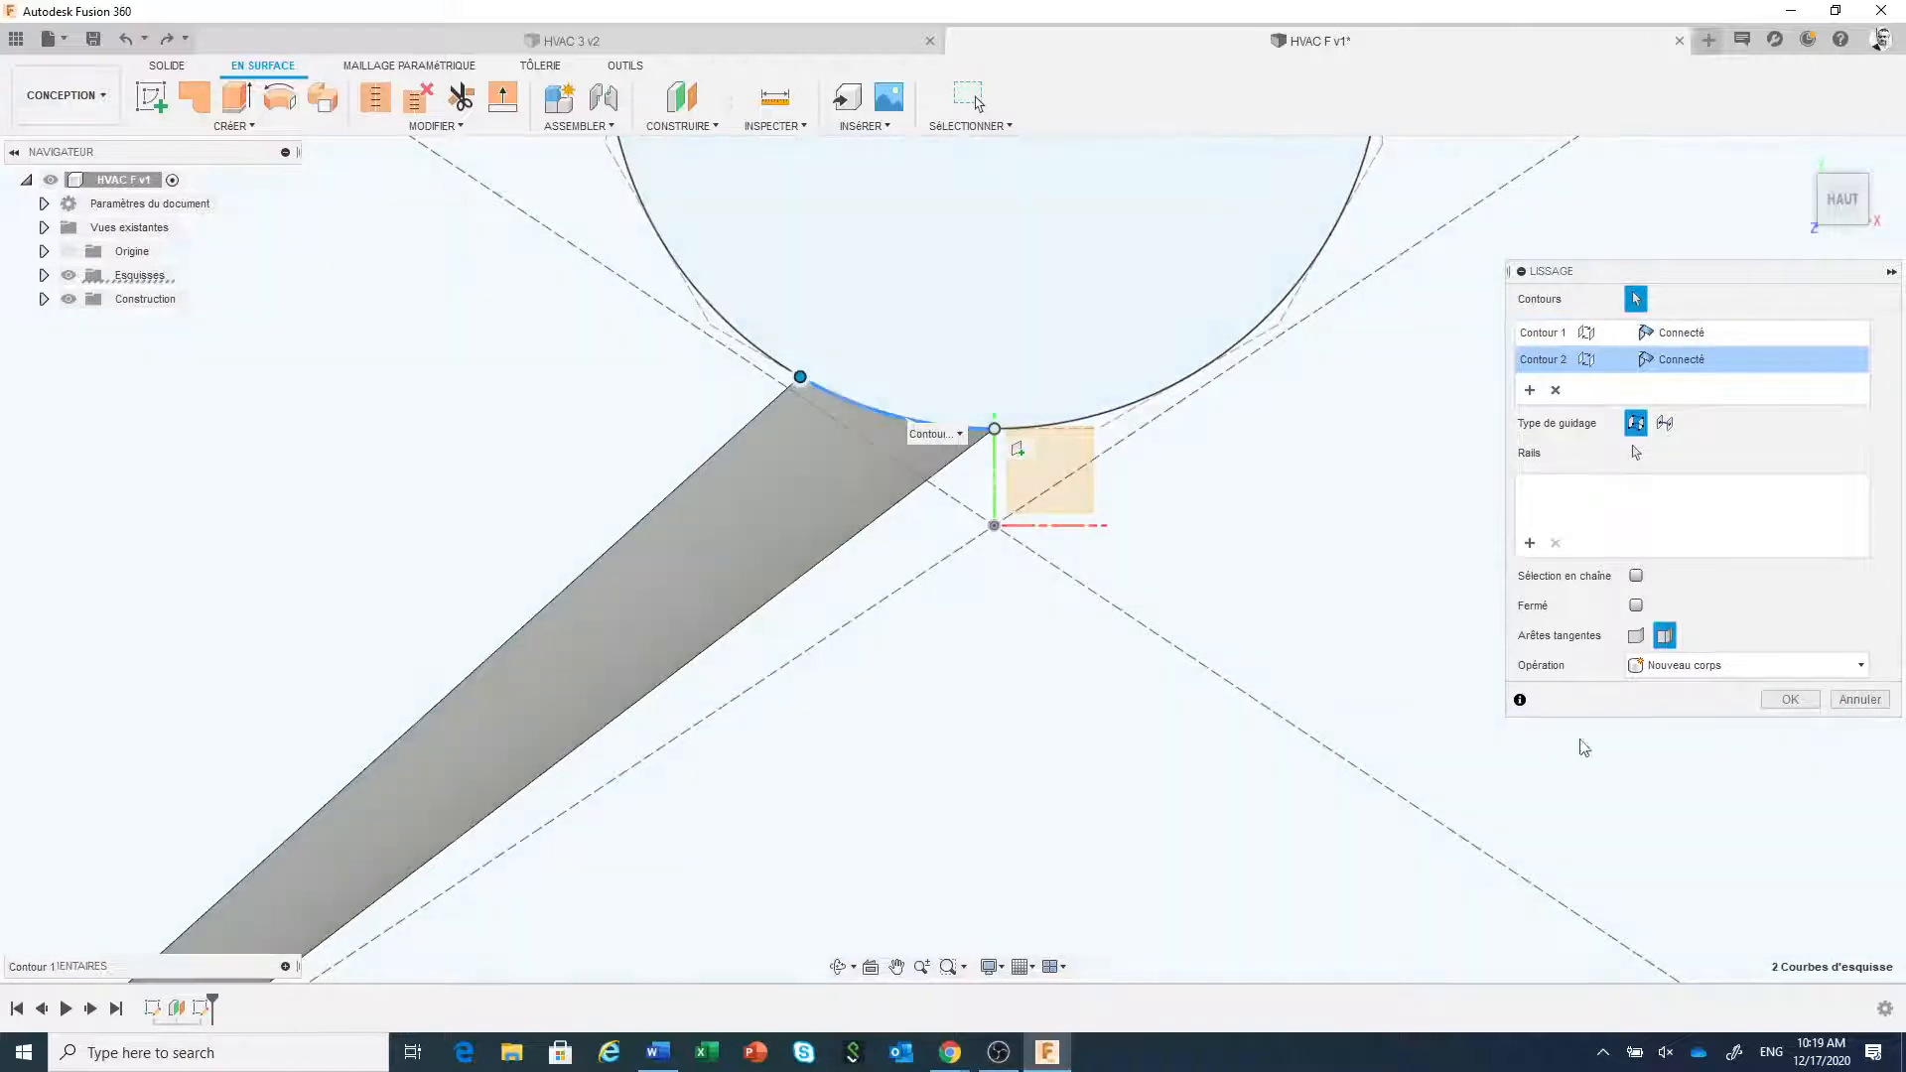
click(1784, 701)
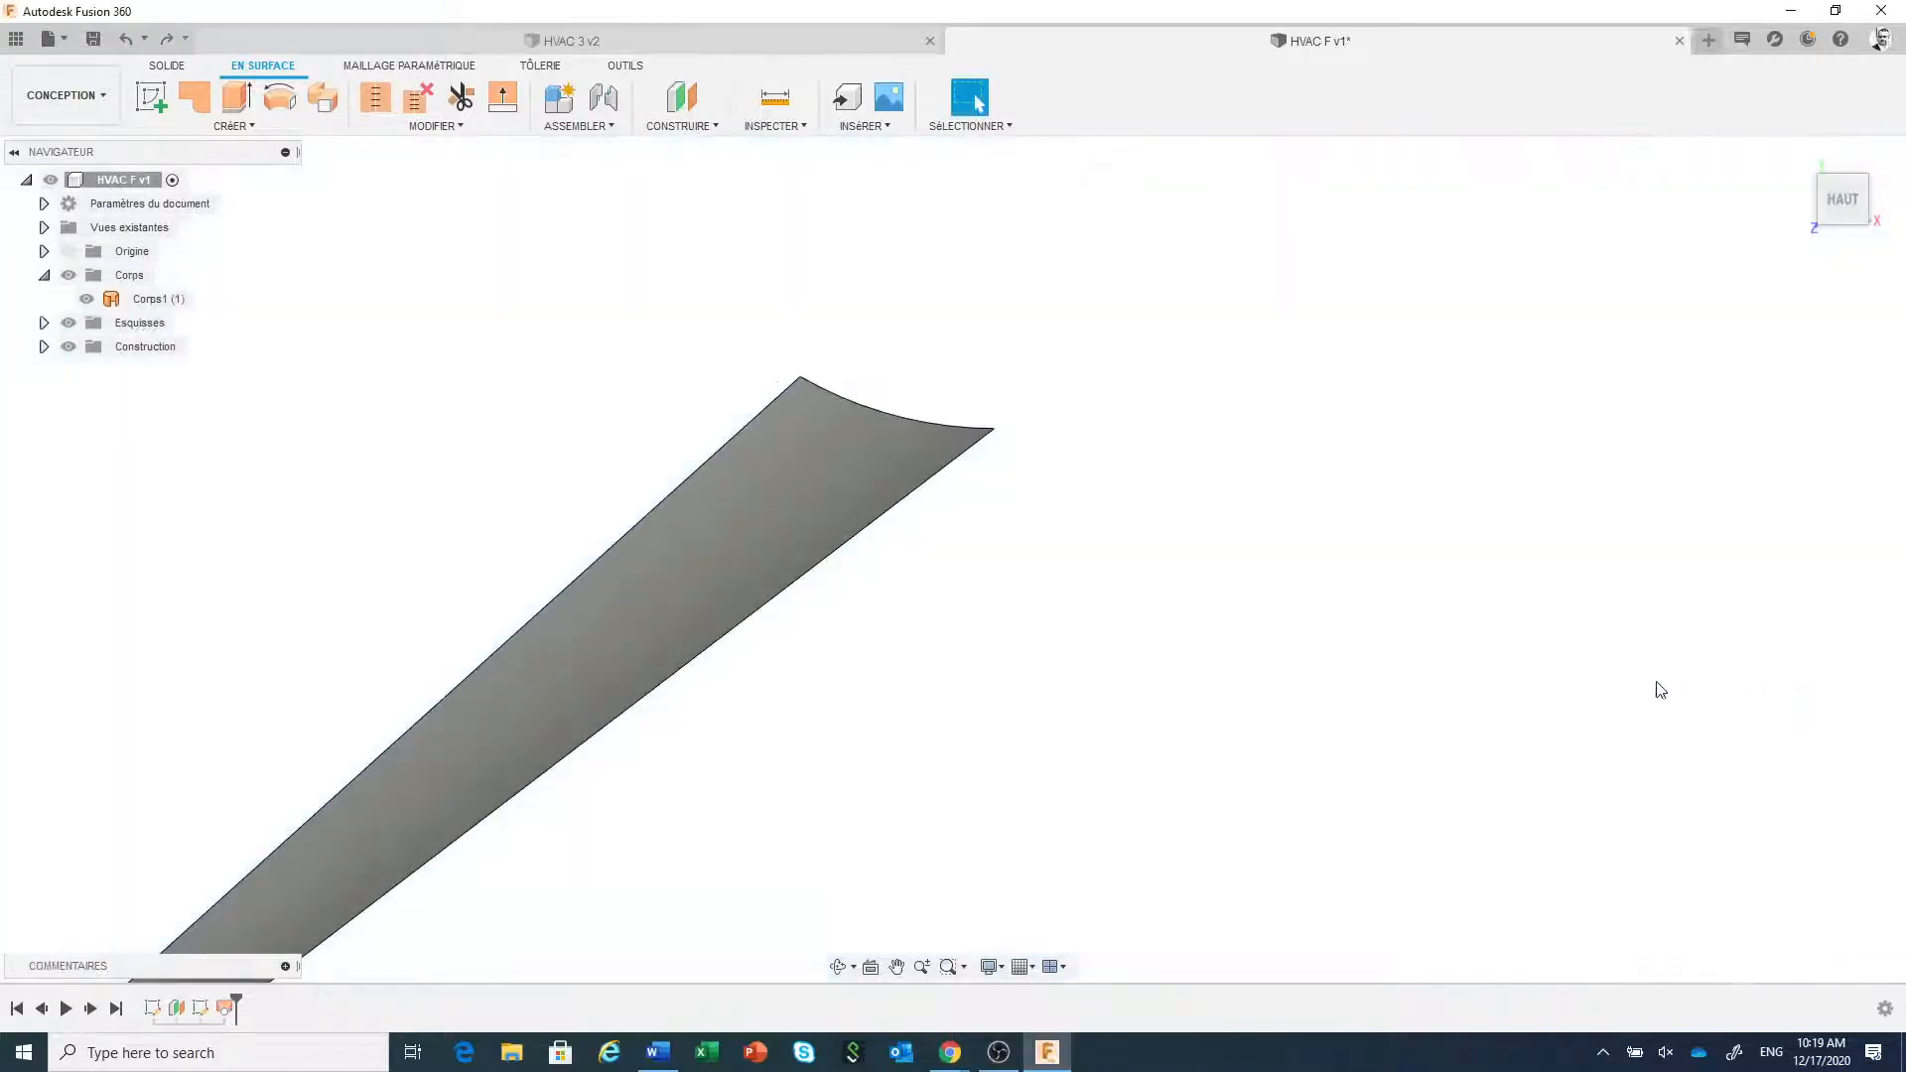
- Make both the base sketch and the raised circle sketch visible again beside the new surface
click(44, 323)
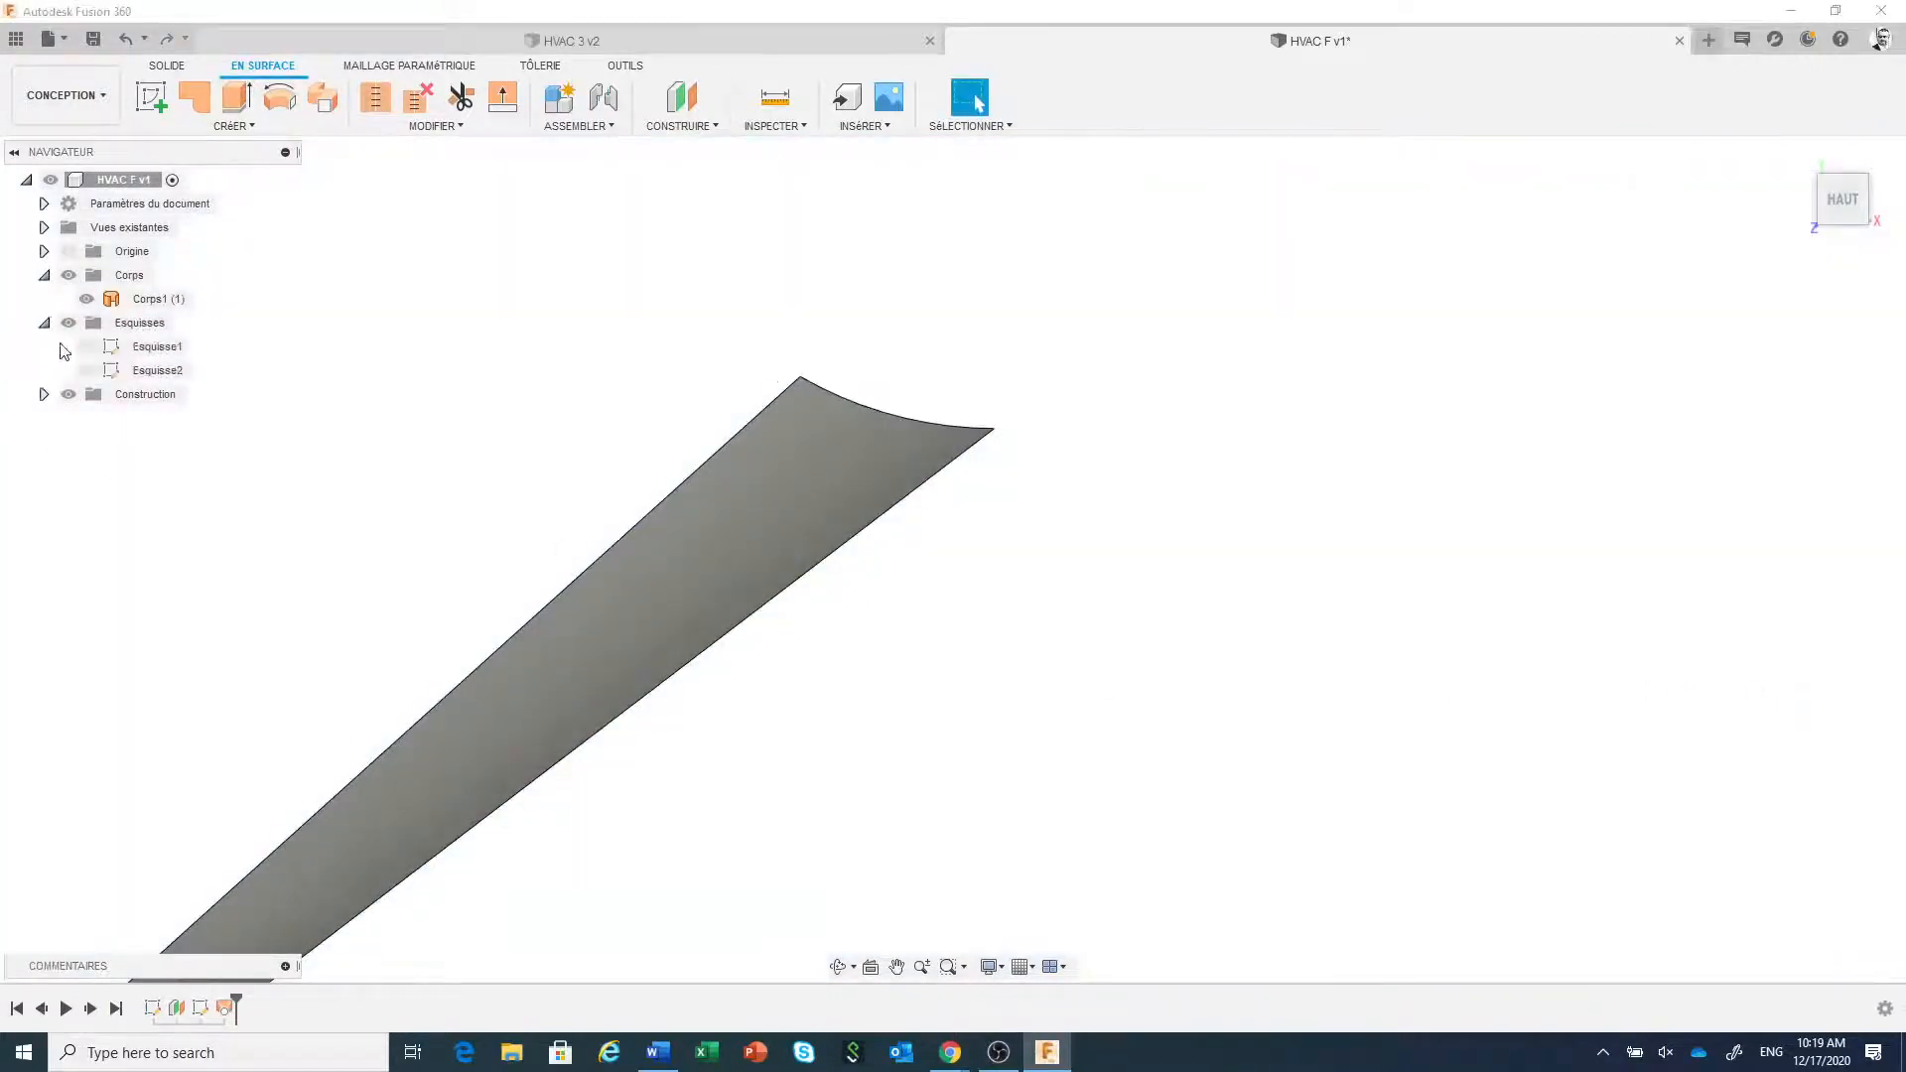
click(86, 370)
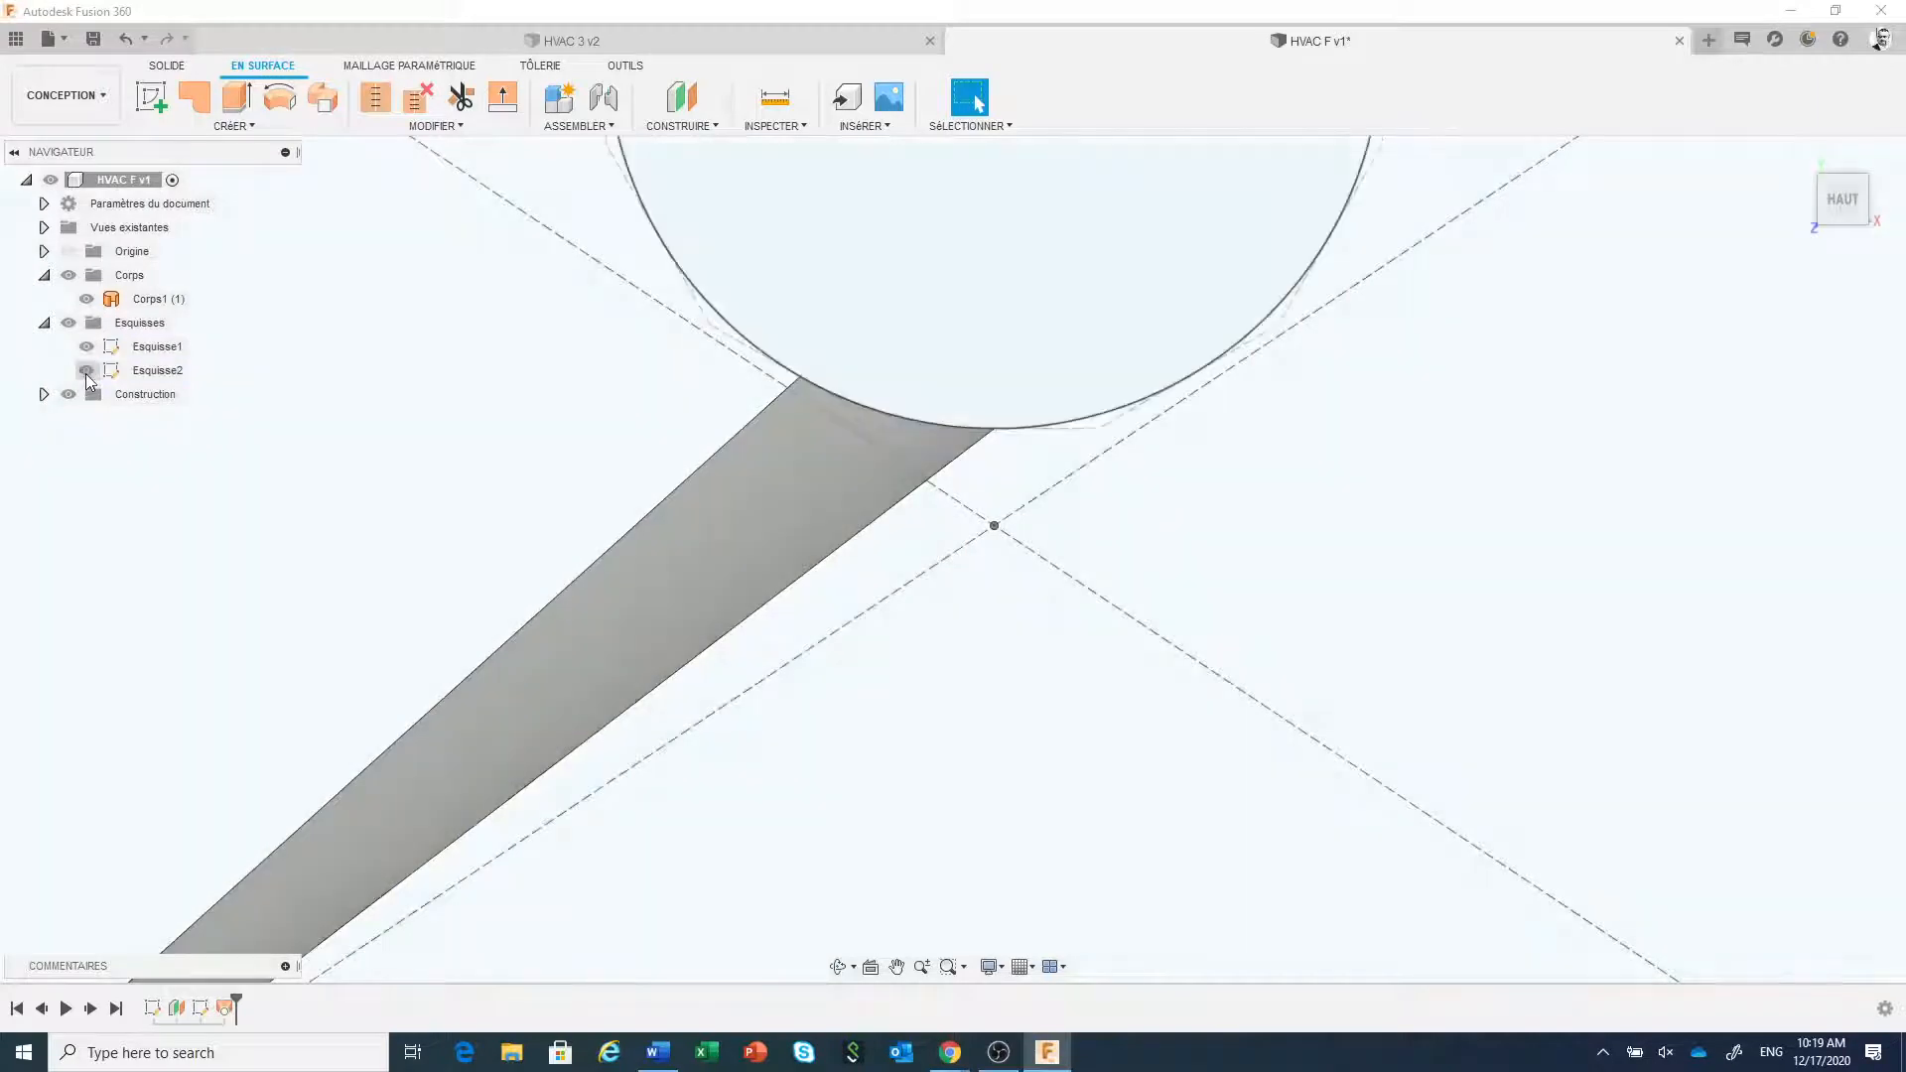
scroll(1069, 911, down, 2)
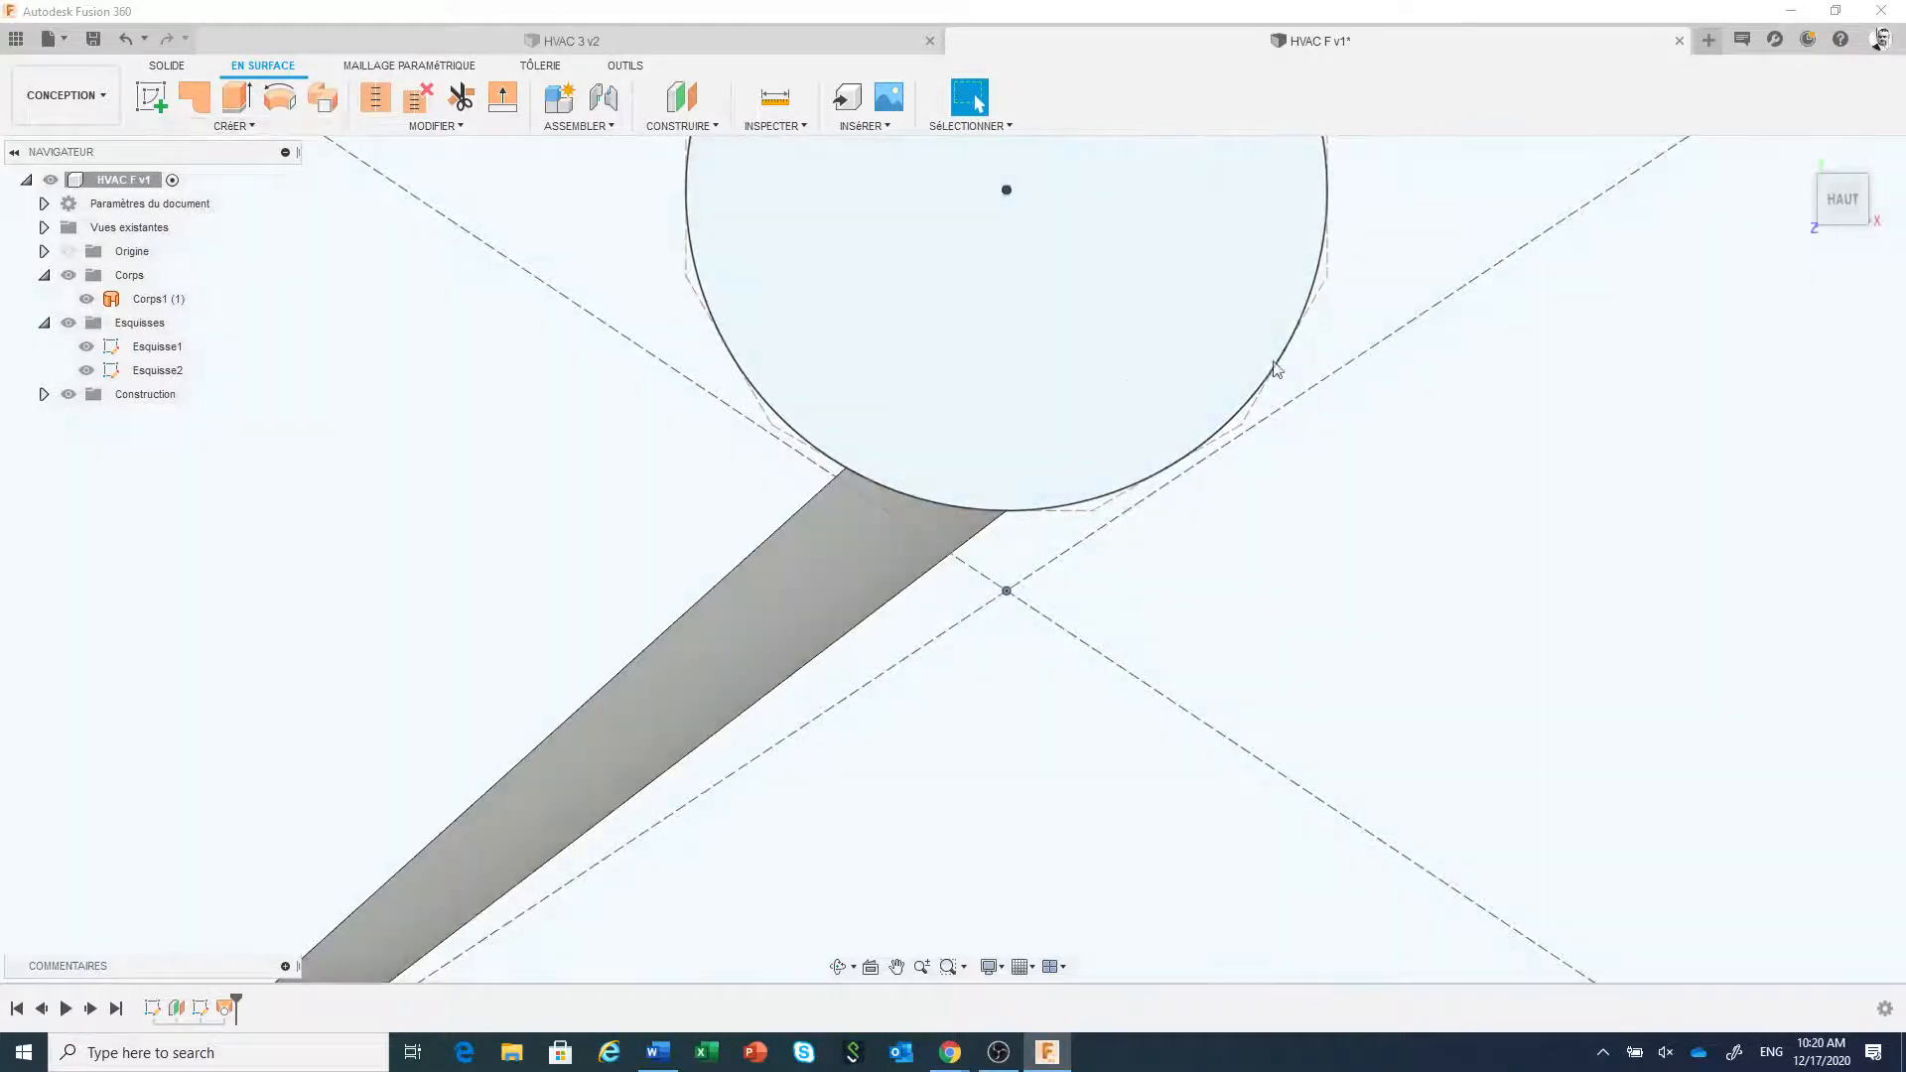
click(1438, 448)
right_click(1438, 448)
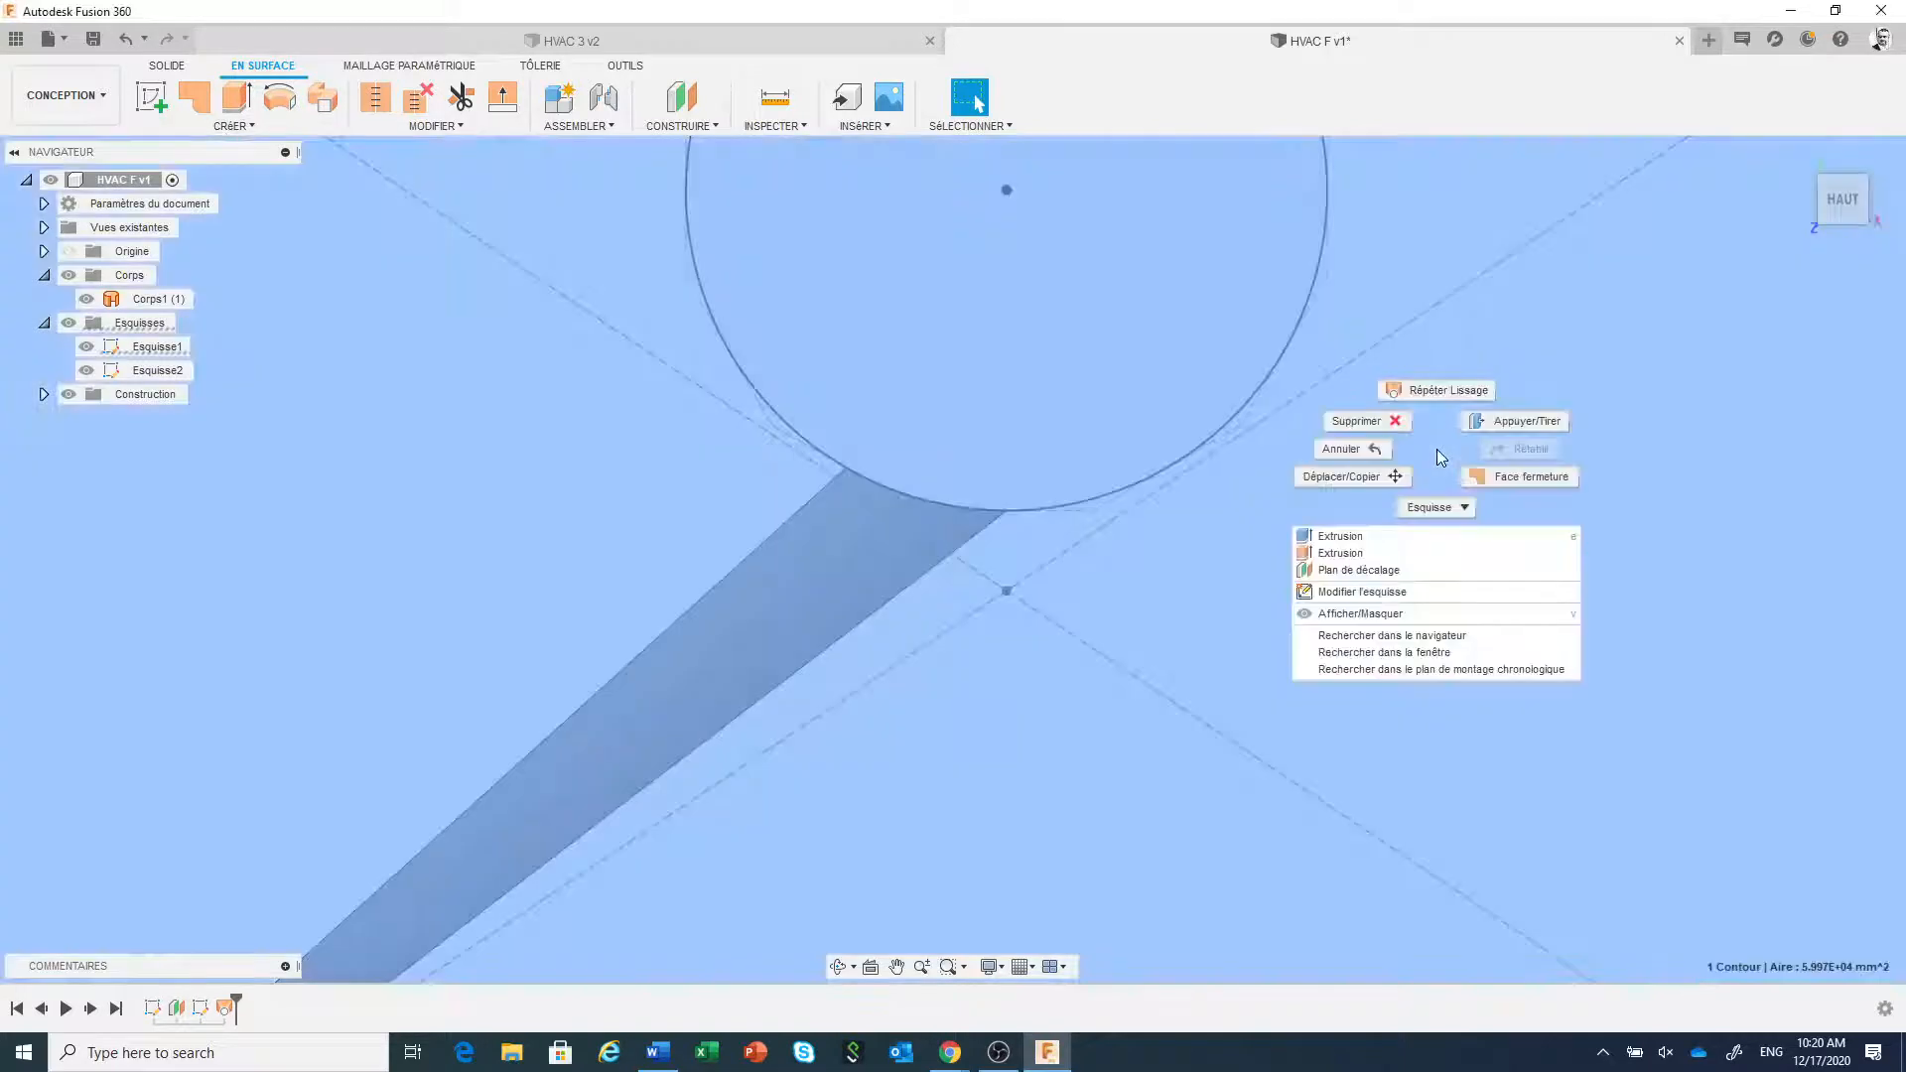
click(1418, 387)
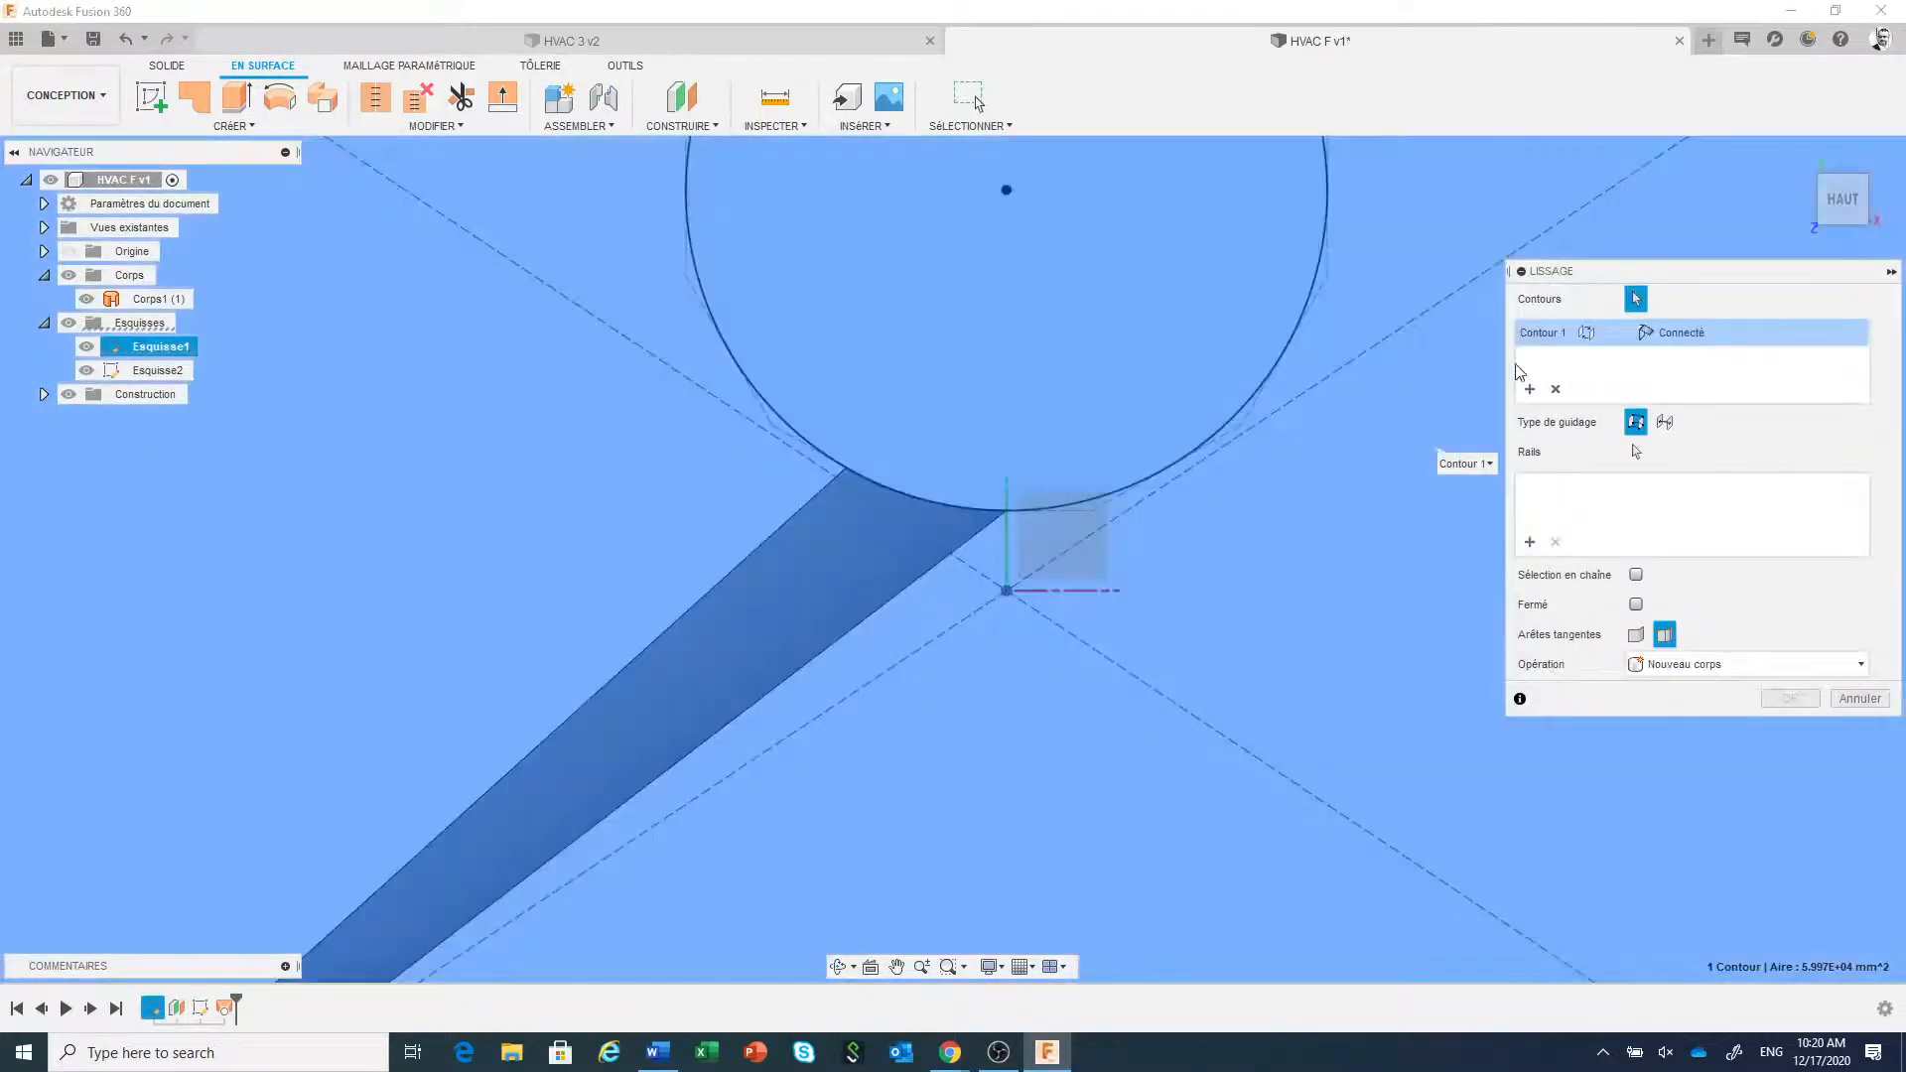
key(Escape)
- Start another surface loft with the circle's middle lower-left arc, adjoining the first surface, as the first profile
scroll(1429, 519, down, 5)
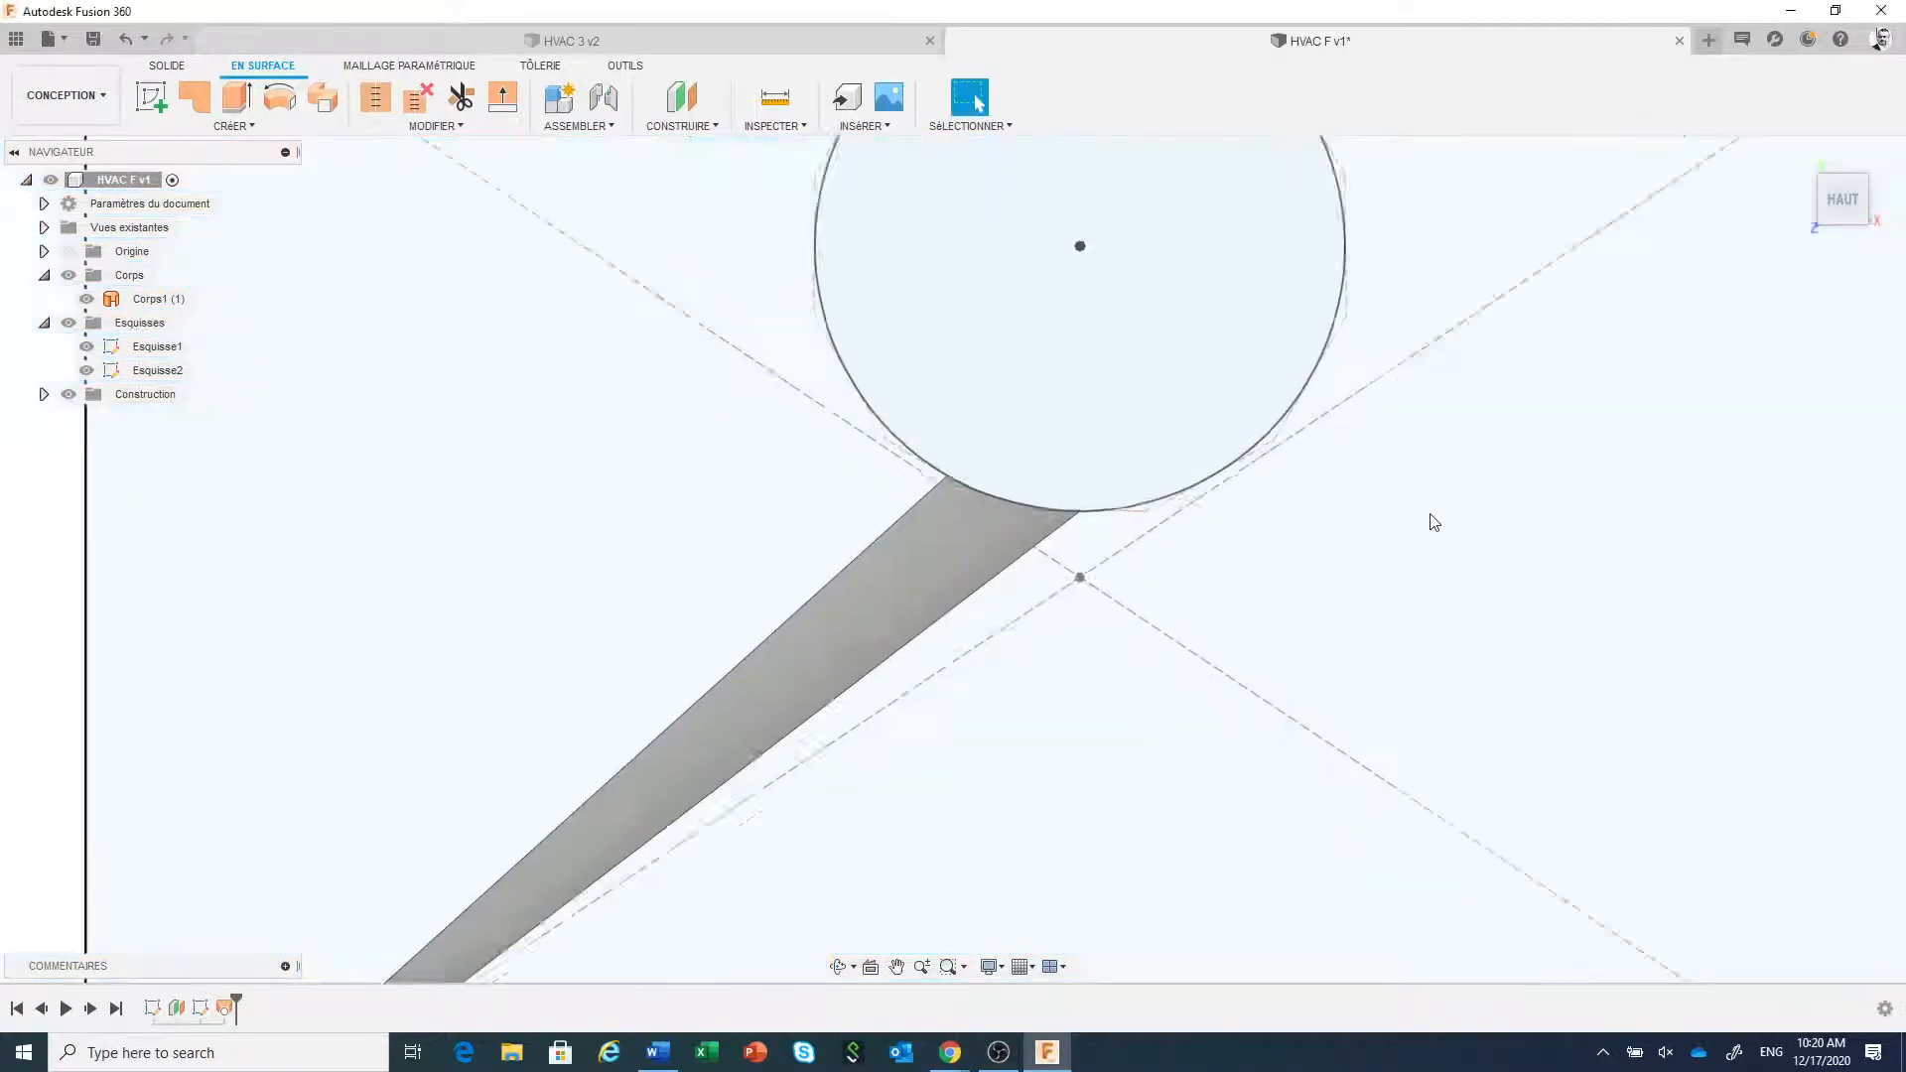
scroll(1429, 519, up, 2)
scroll(1419, 520, down, 3)
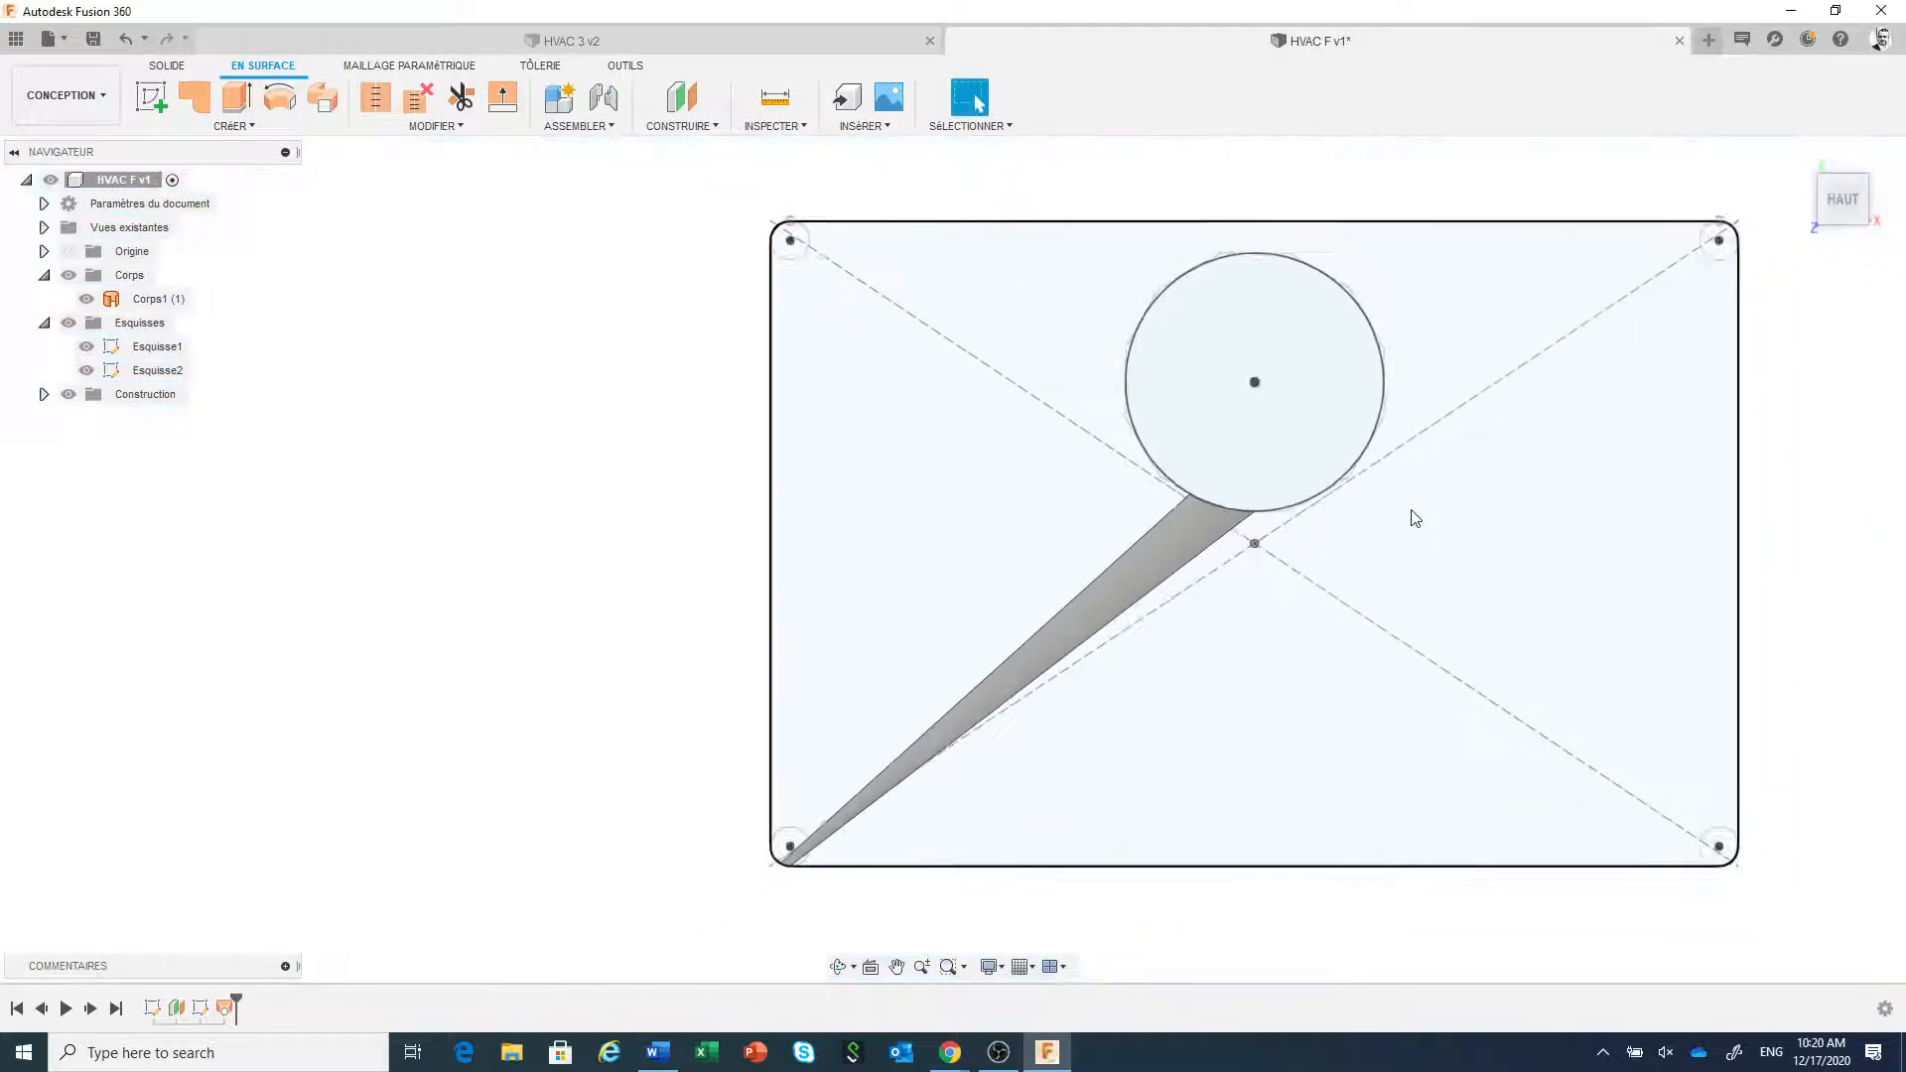
right_click(484, 409)
click(491, 354)
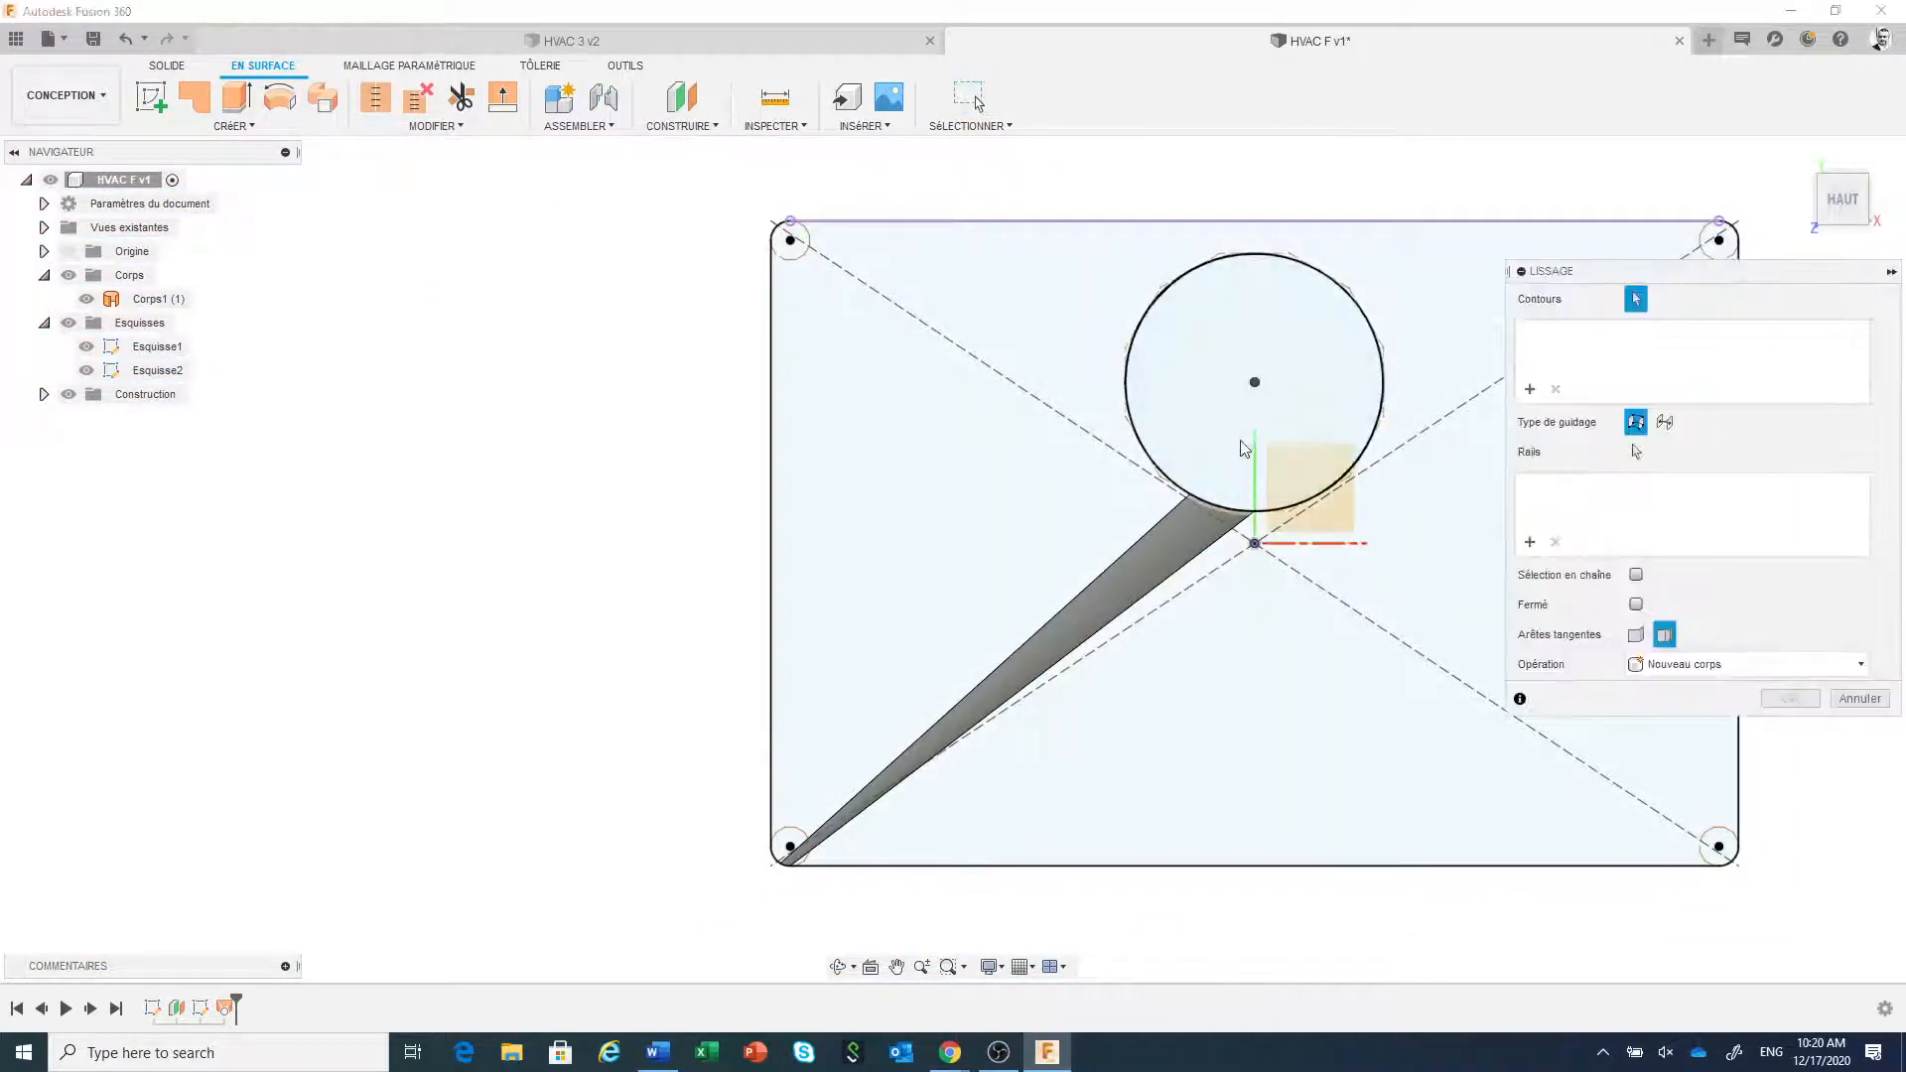
scroll(1234, 476, up, 4)
scroll(1234, 480, down, 1)
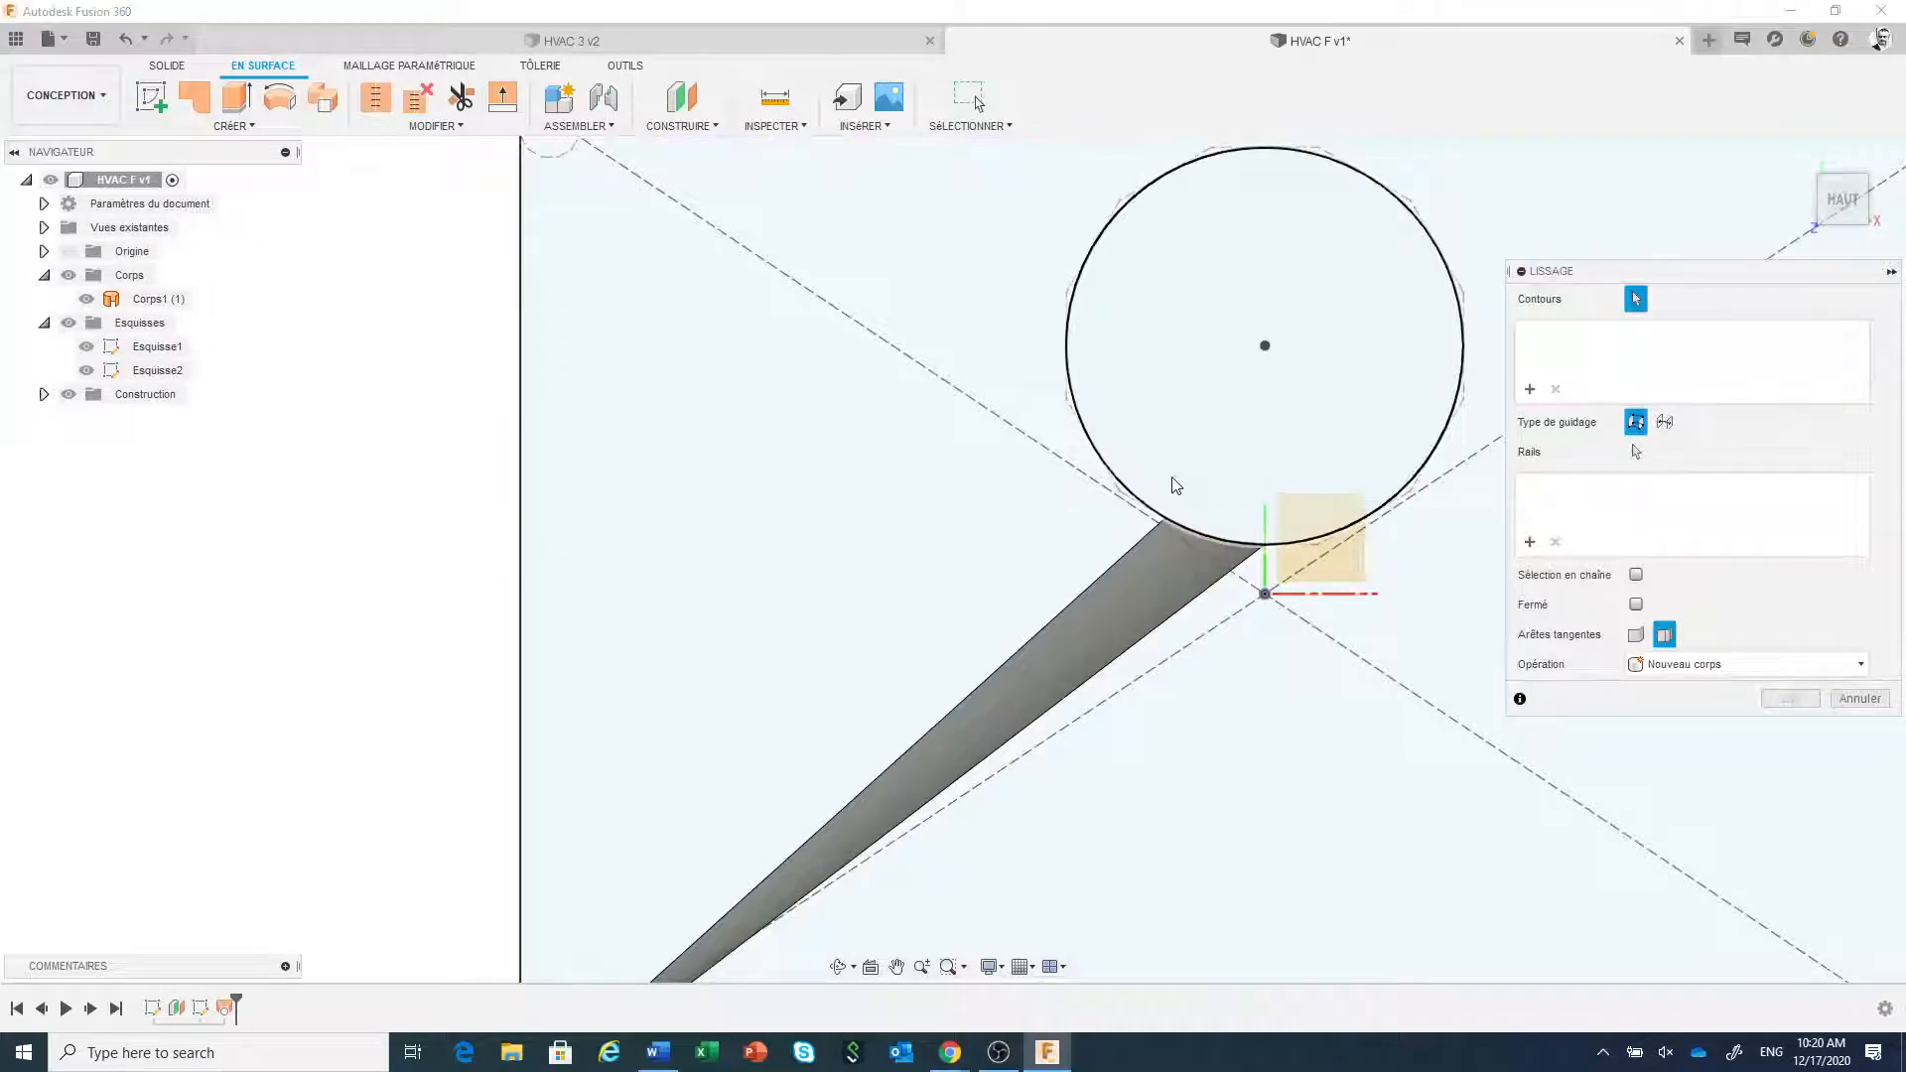
click(1150, 502)
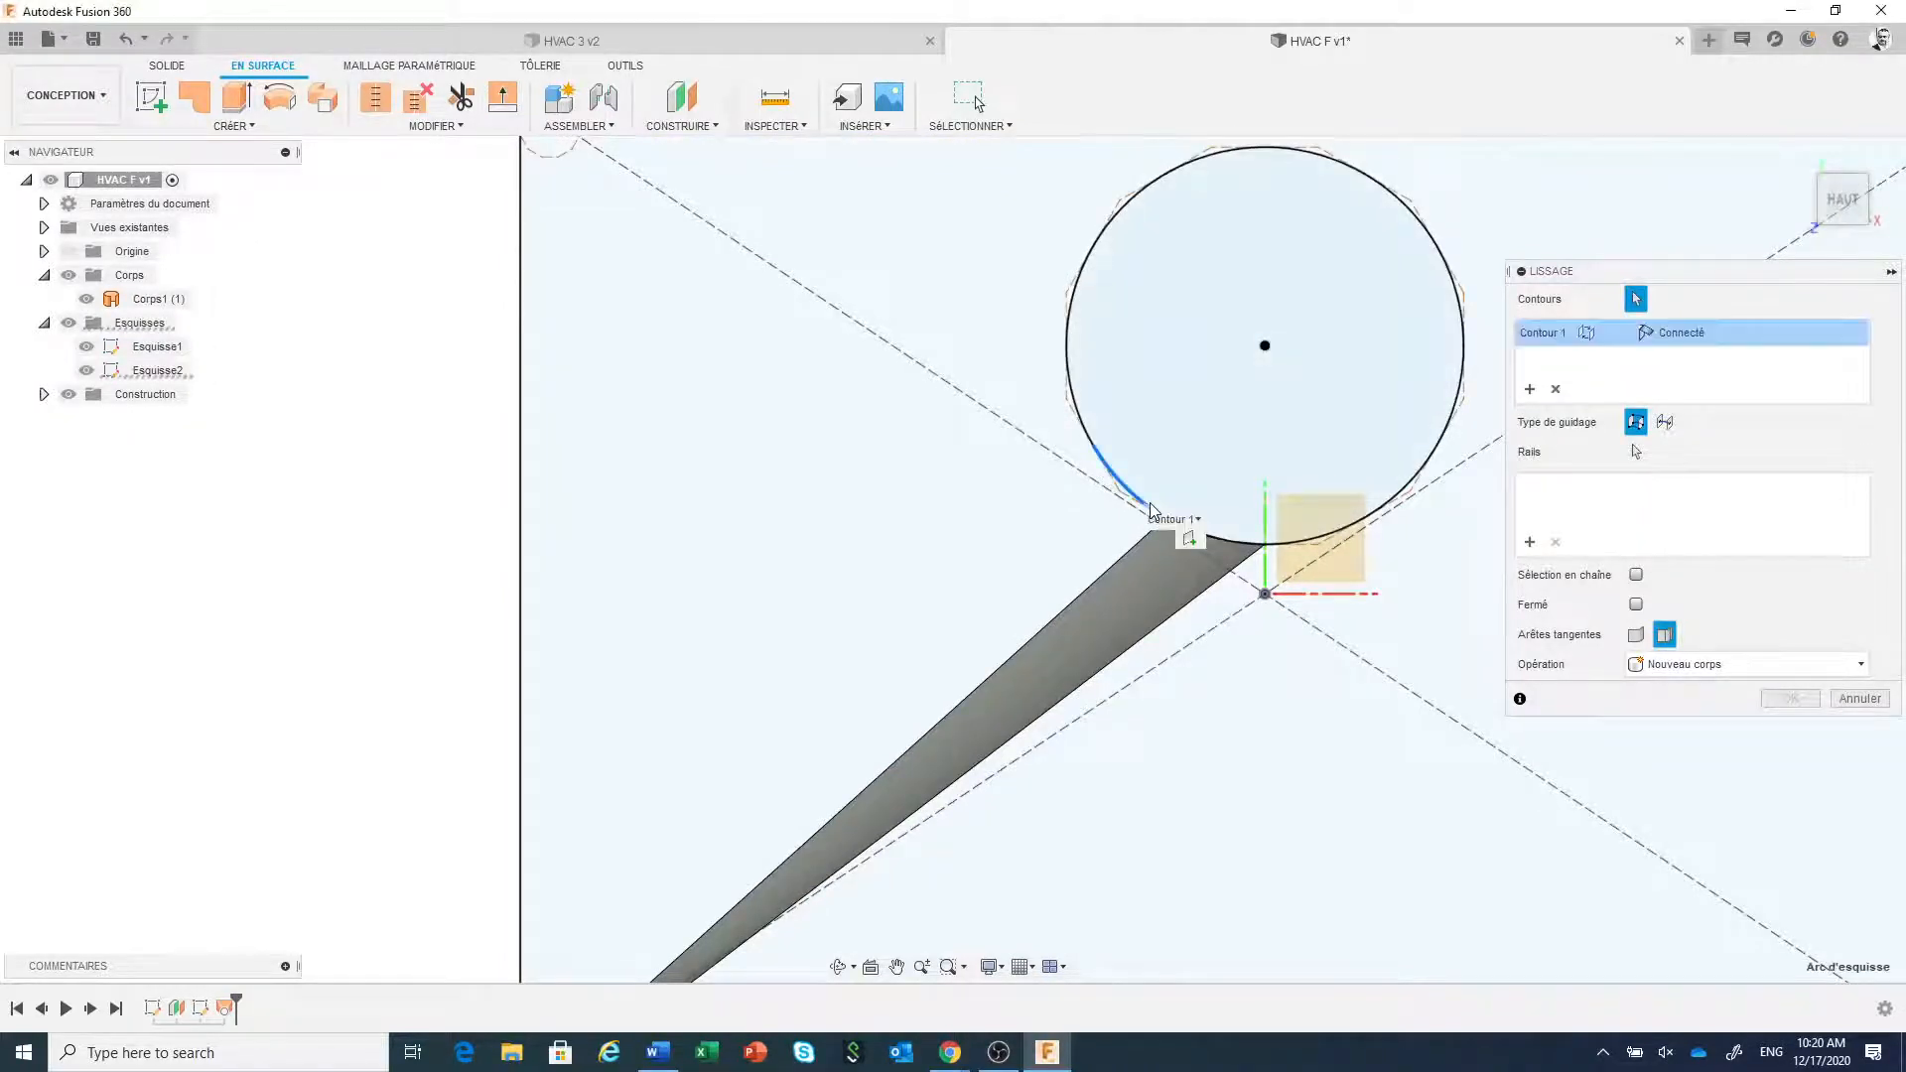
- Add the middle arc of the base's lower-left corner fillet as the loft's second profile
scroll(1157, 511, down, 4)
scroll(839, 814, up, 6)
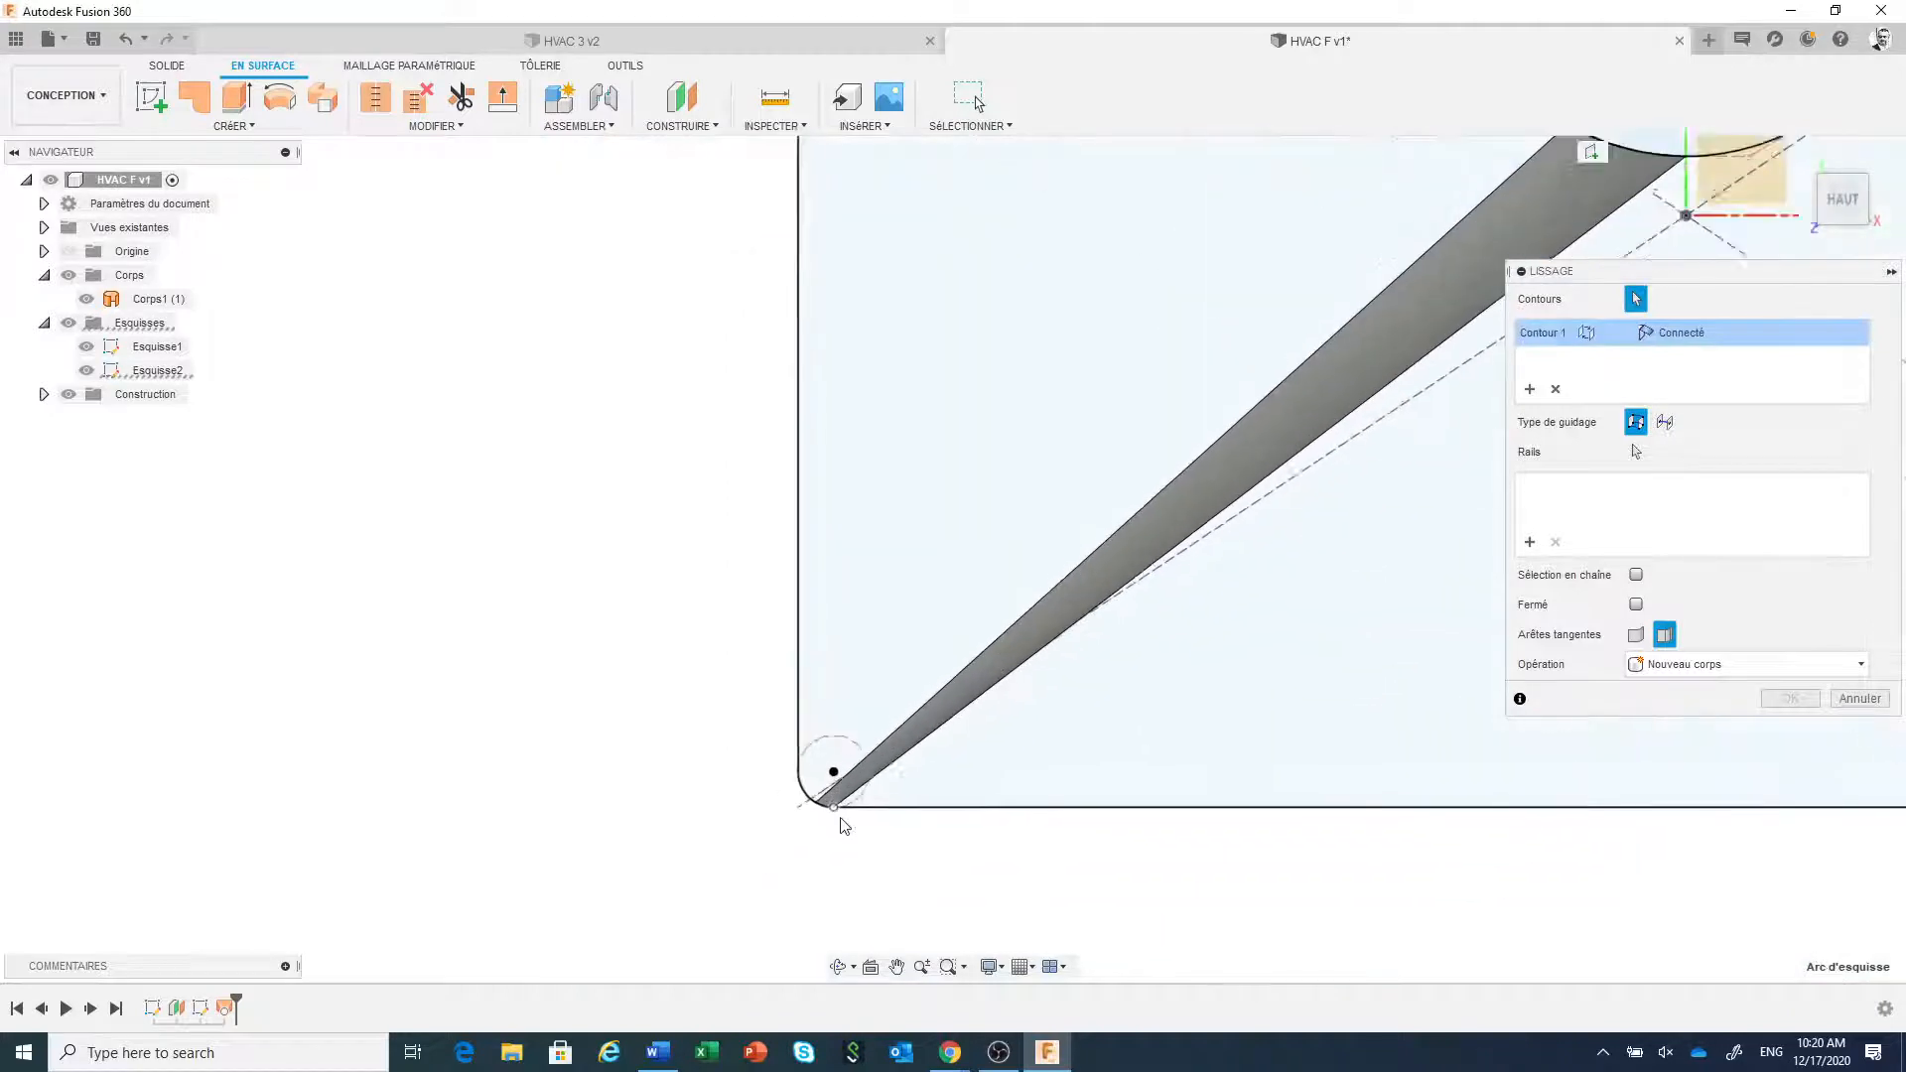
scroll(784, 789, up, 4)
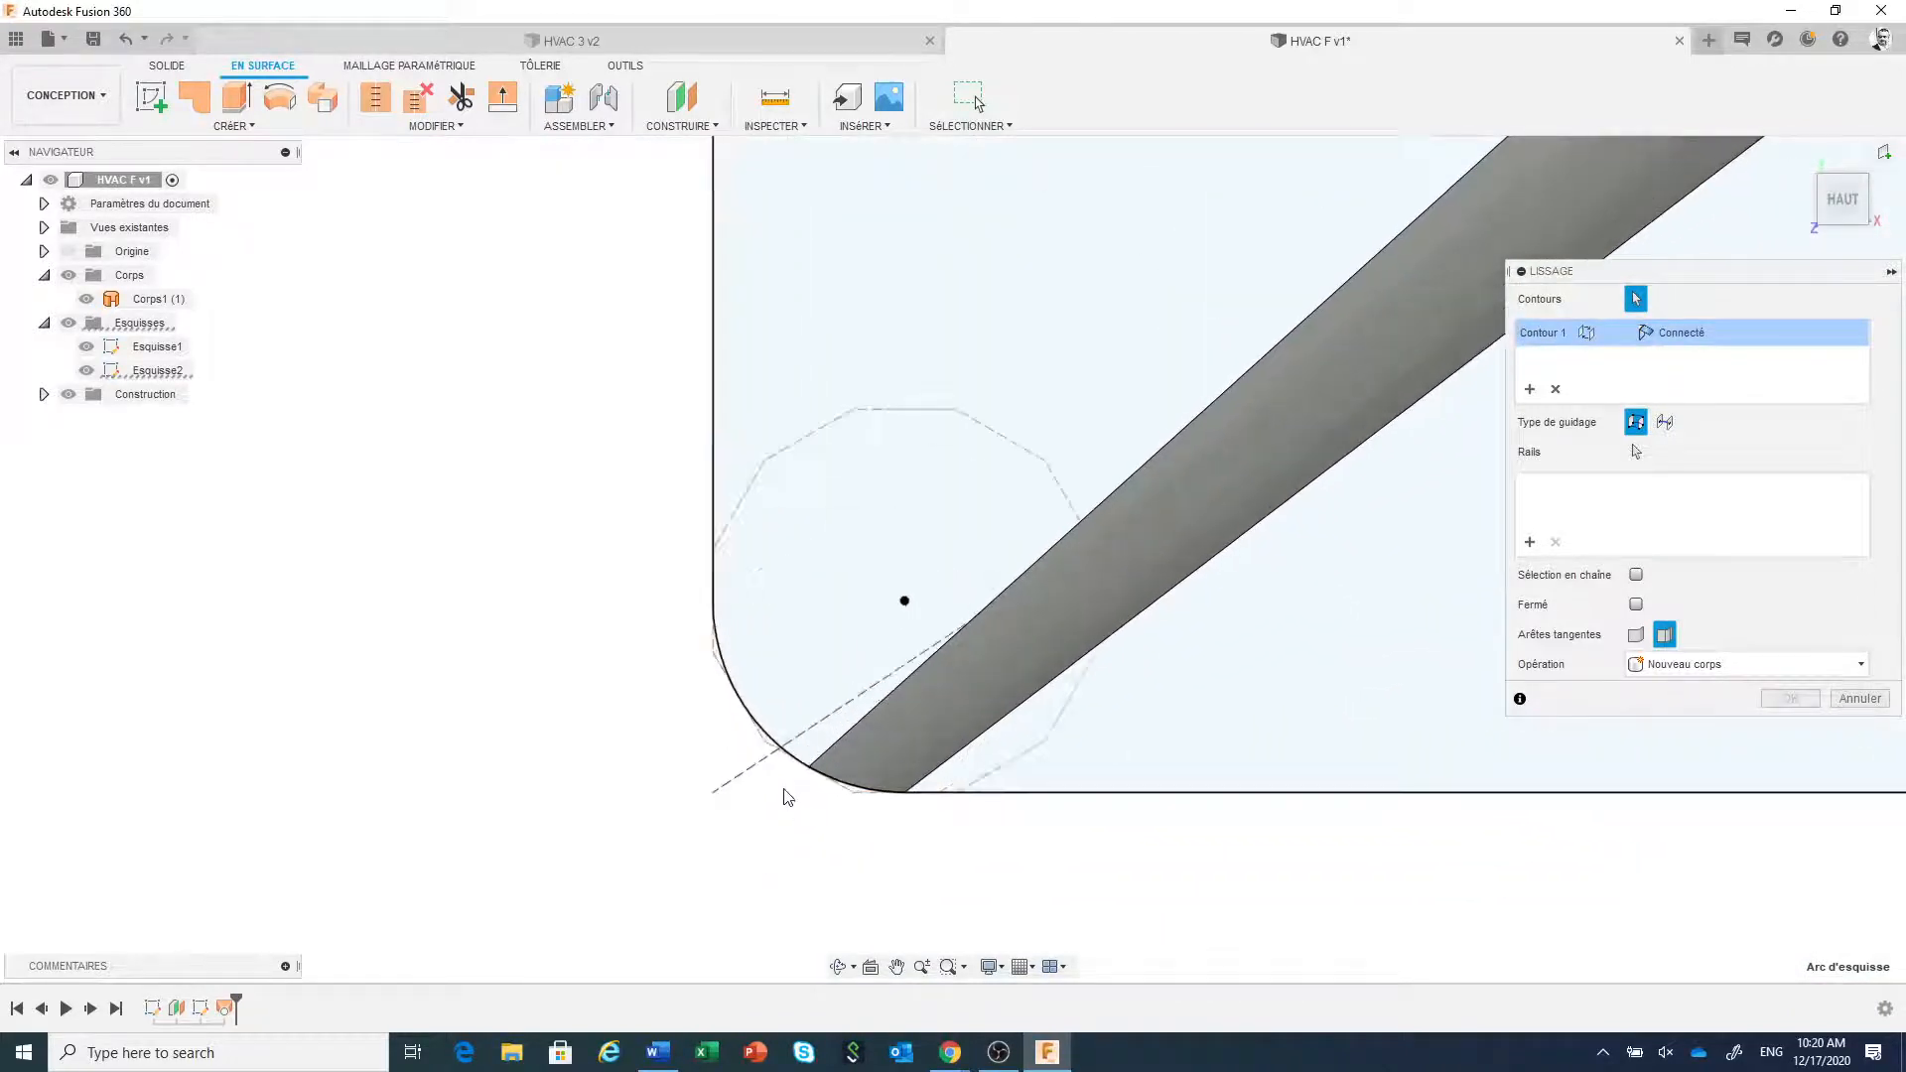
click(767, 725)
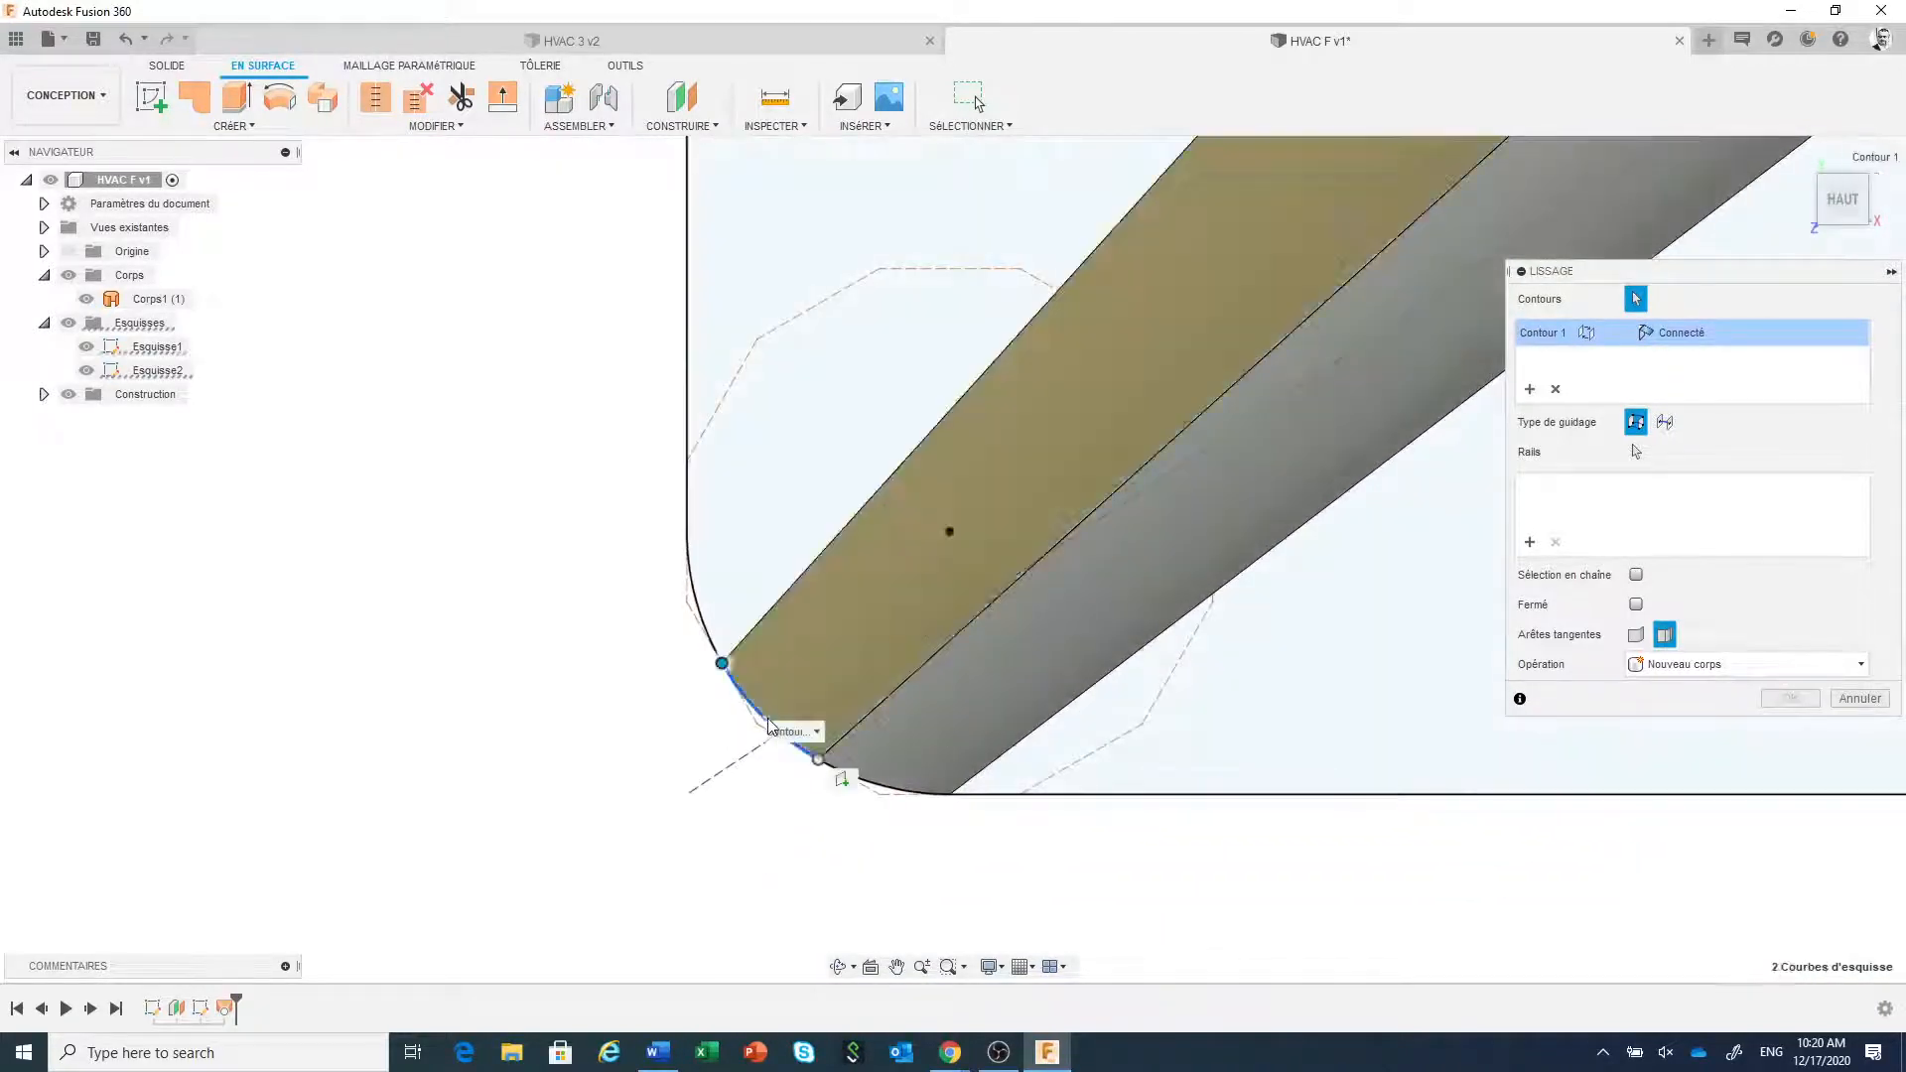
scroll(772, 876, down, 2)
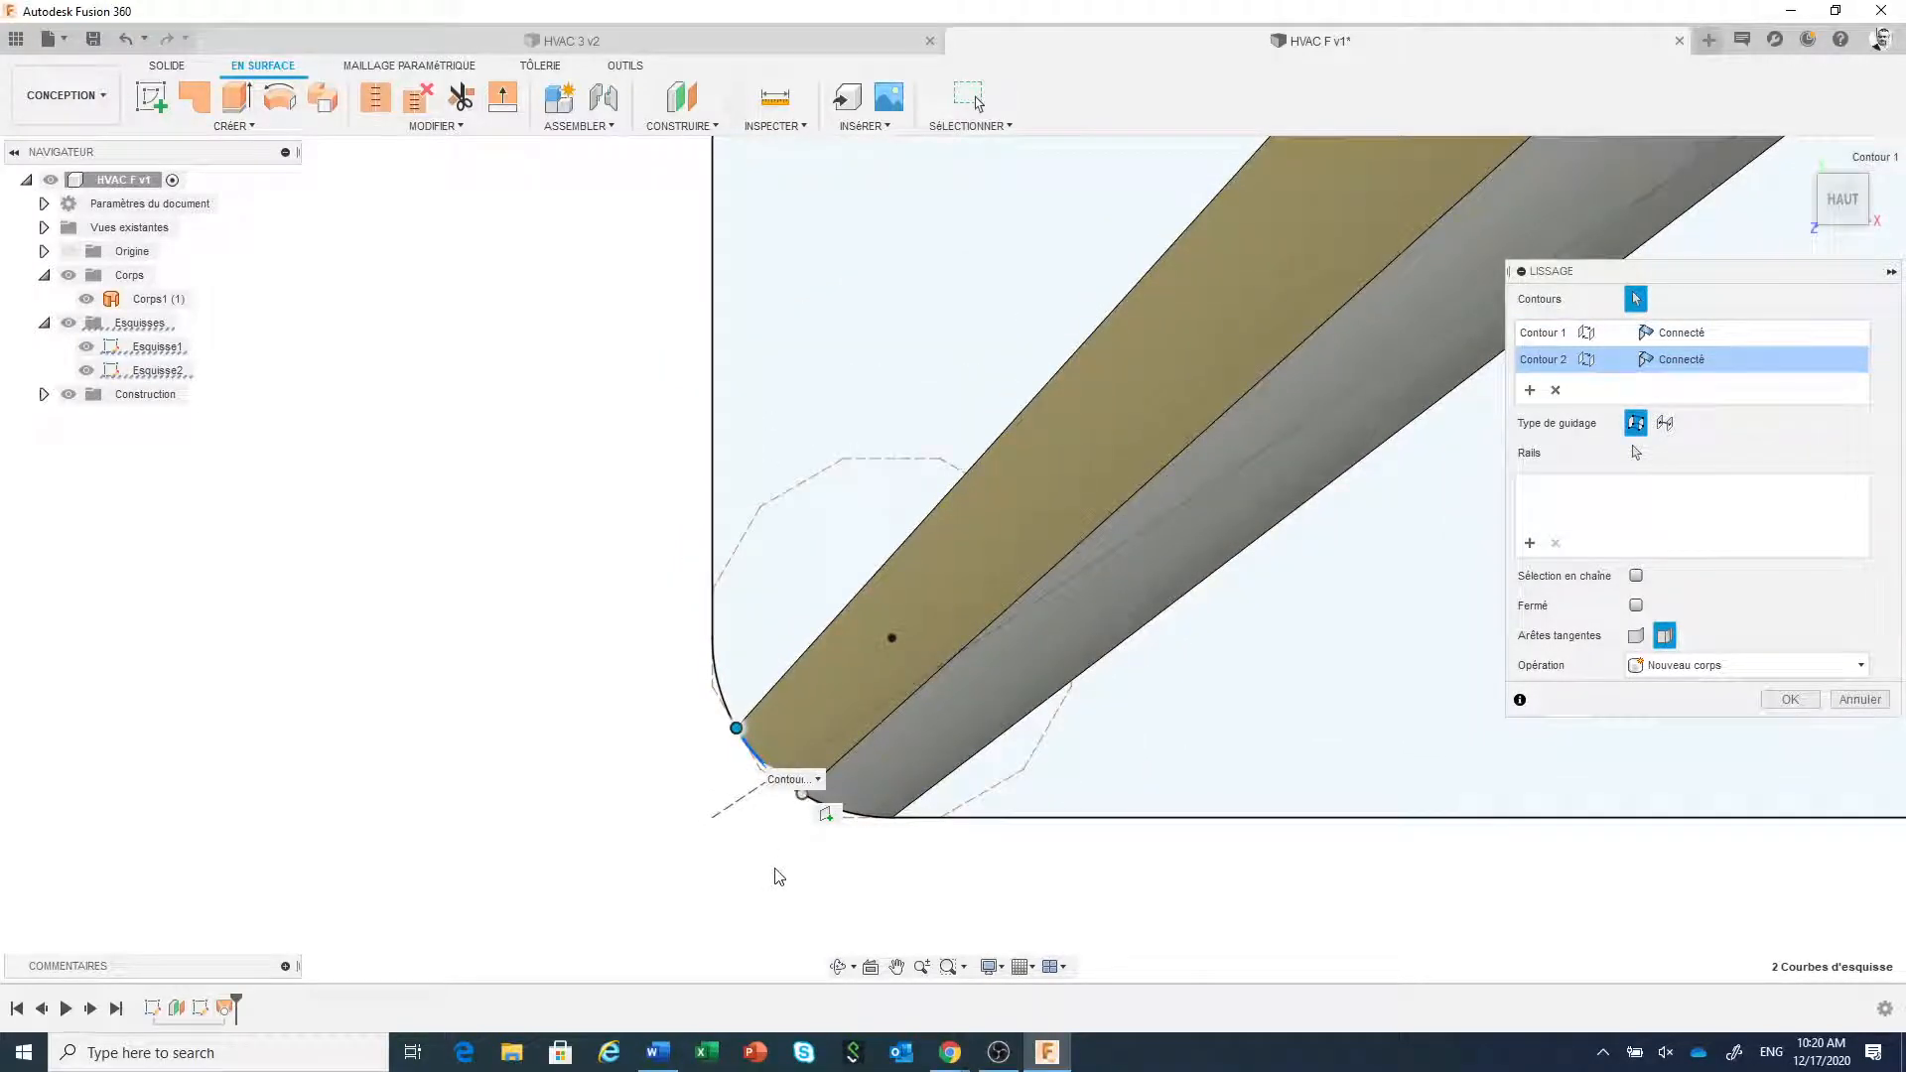
- Switch the loft's tangent edges option to merge and create the second corner surface as a new body
click(1635, 635)
scroll(908, 926, down, 3)
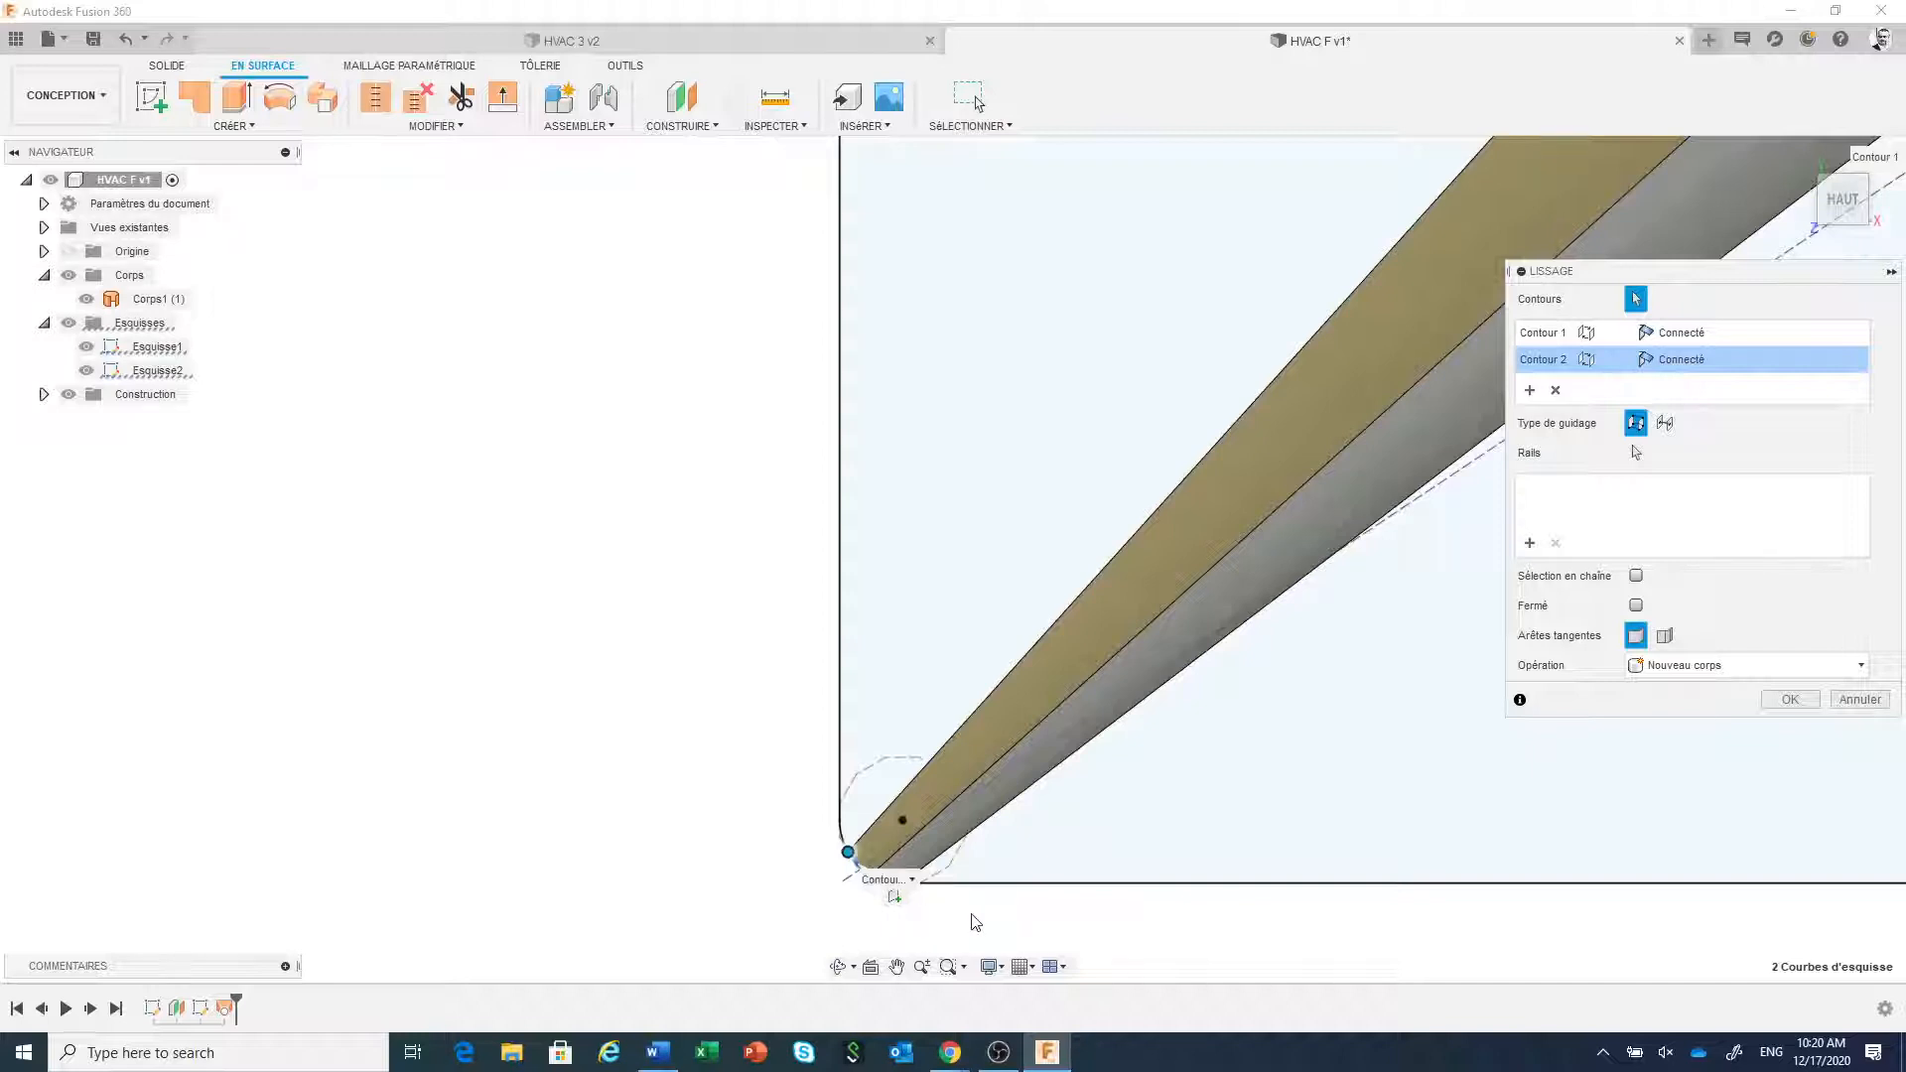
scroll(970, 914, down, 2)
middle_drag(1019, 931, 906, 876)
scroll(941, 882, down, 5)
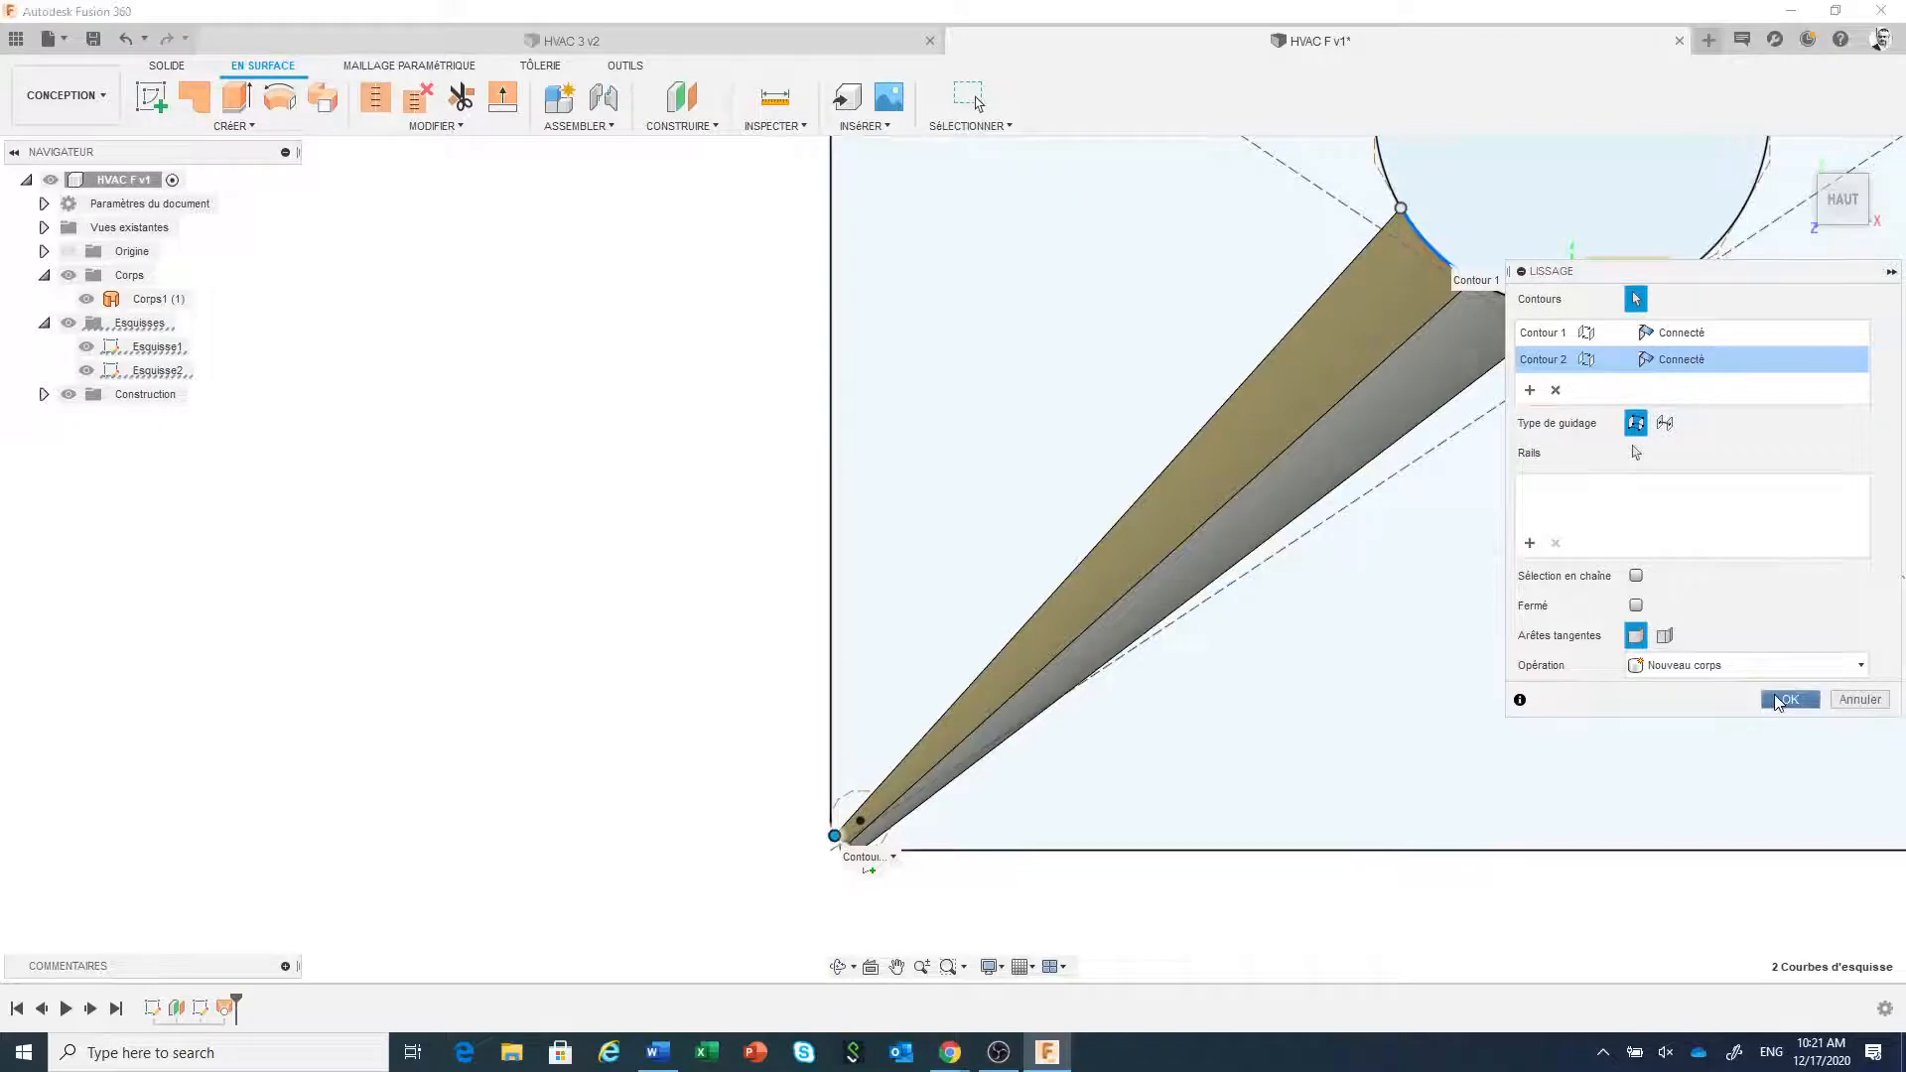
click(1786, 700)
- Start a third surface loft with the remaining arc of the lower-left corner fillet, next to the short side, as the first profile
scroll(883, 878, up, 4)
scroll(864, 852, up, 5)
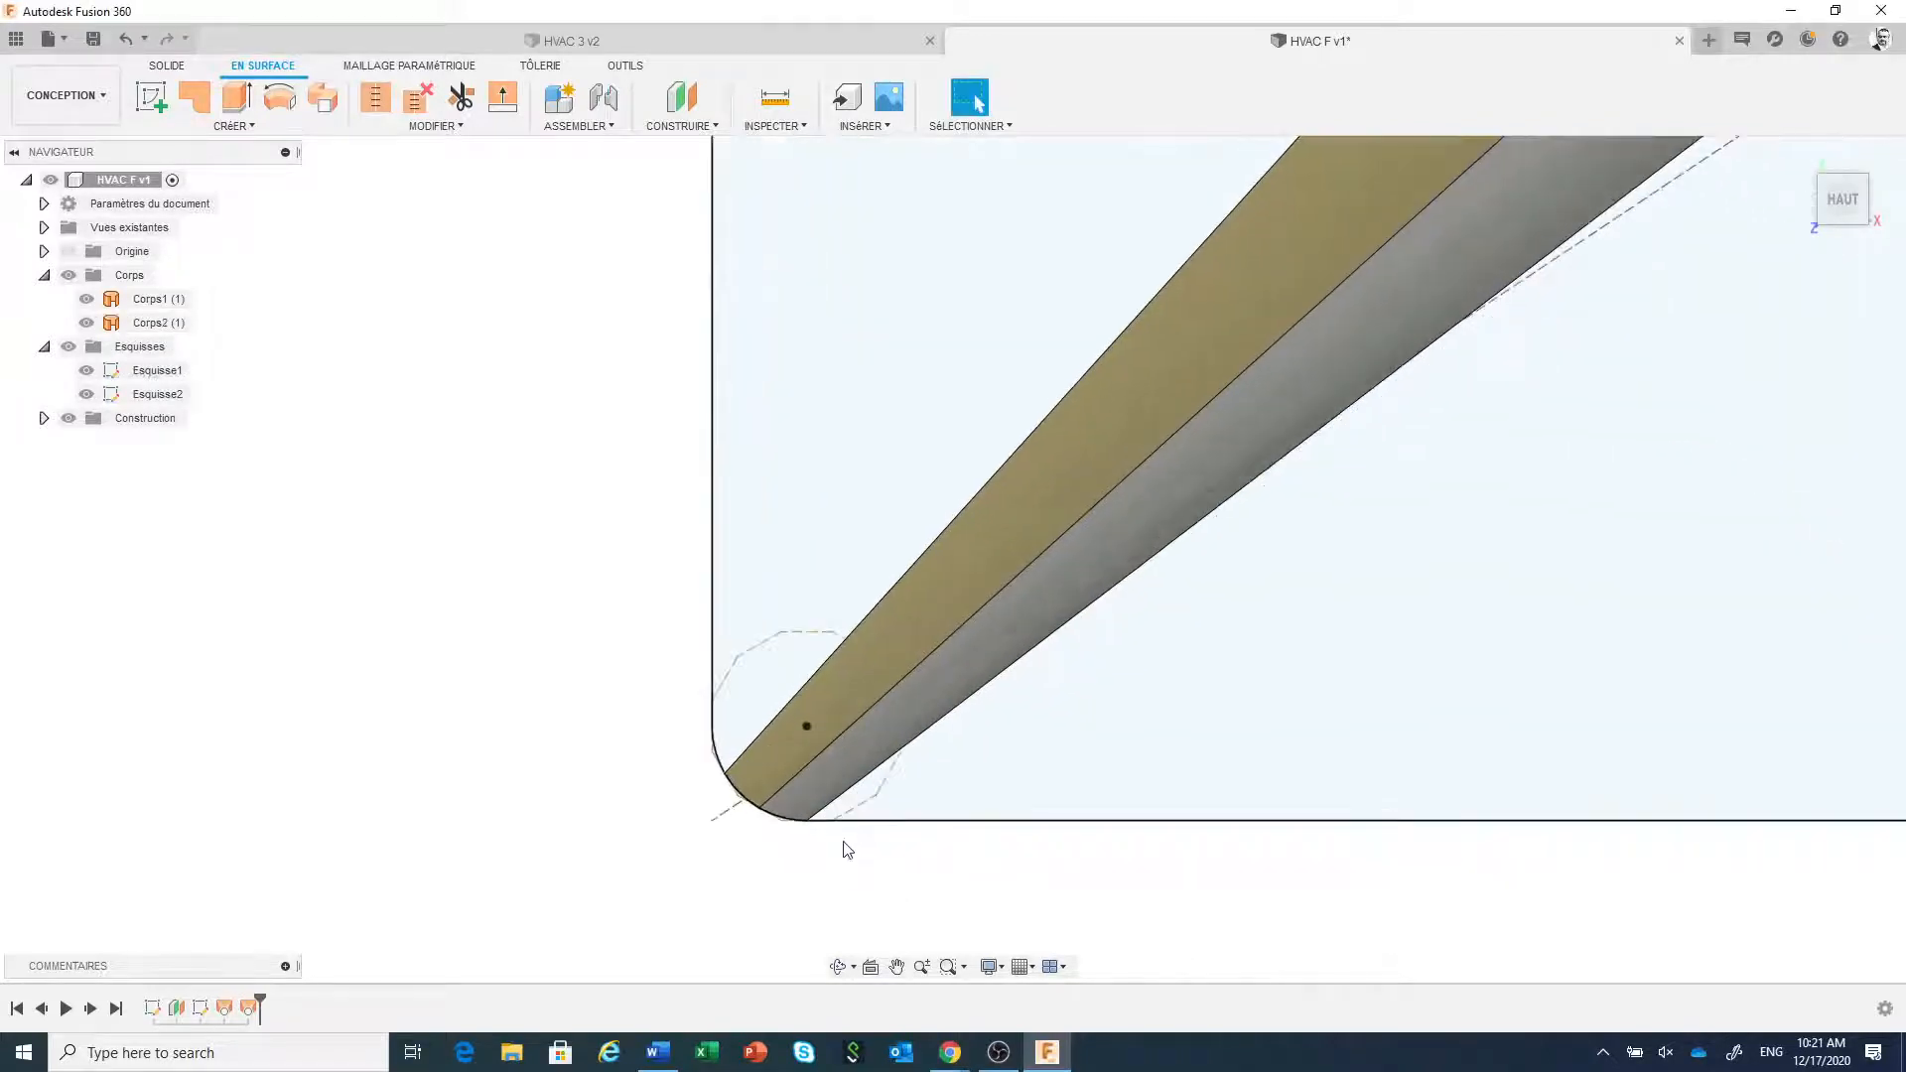
right_click(352, 355)
click(351, 288)
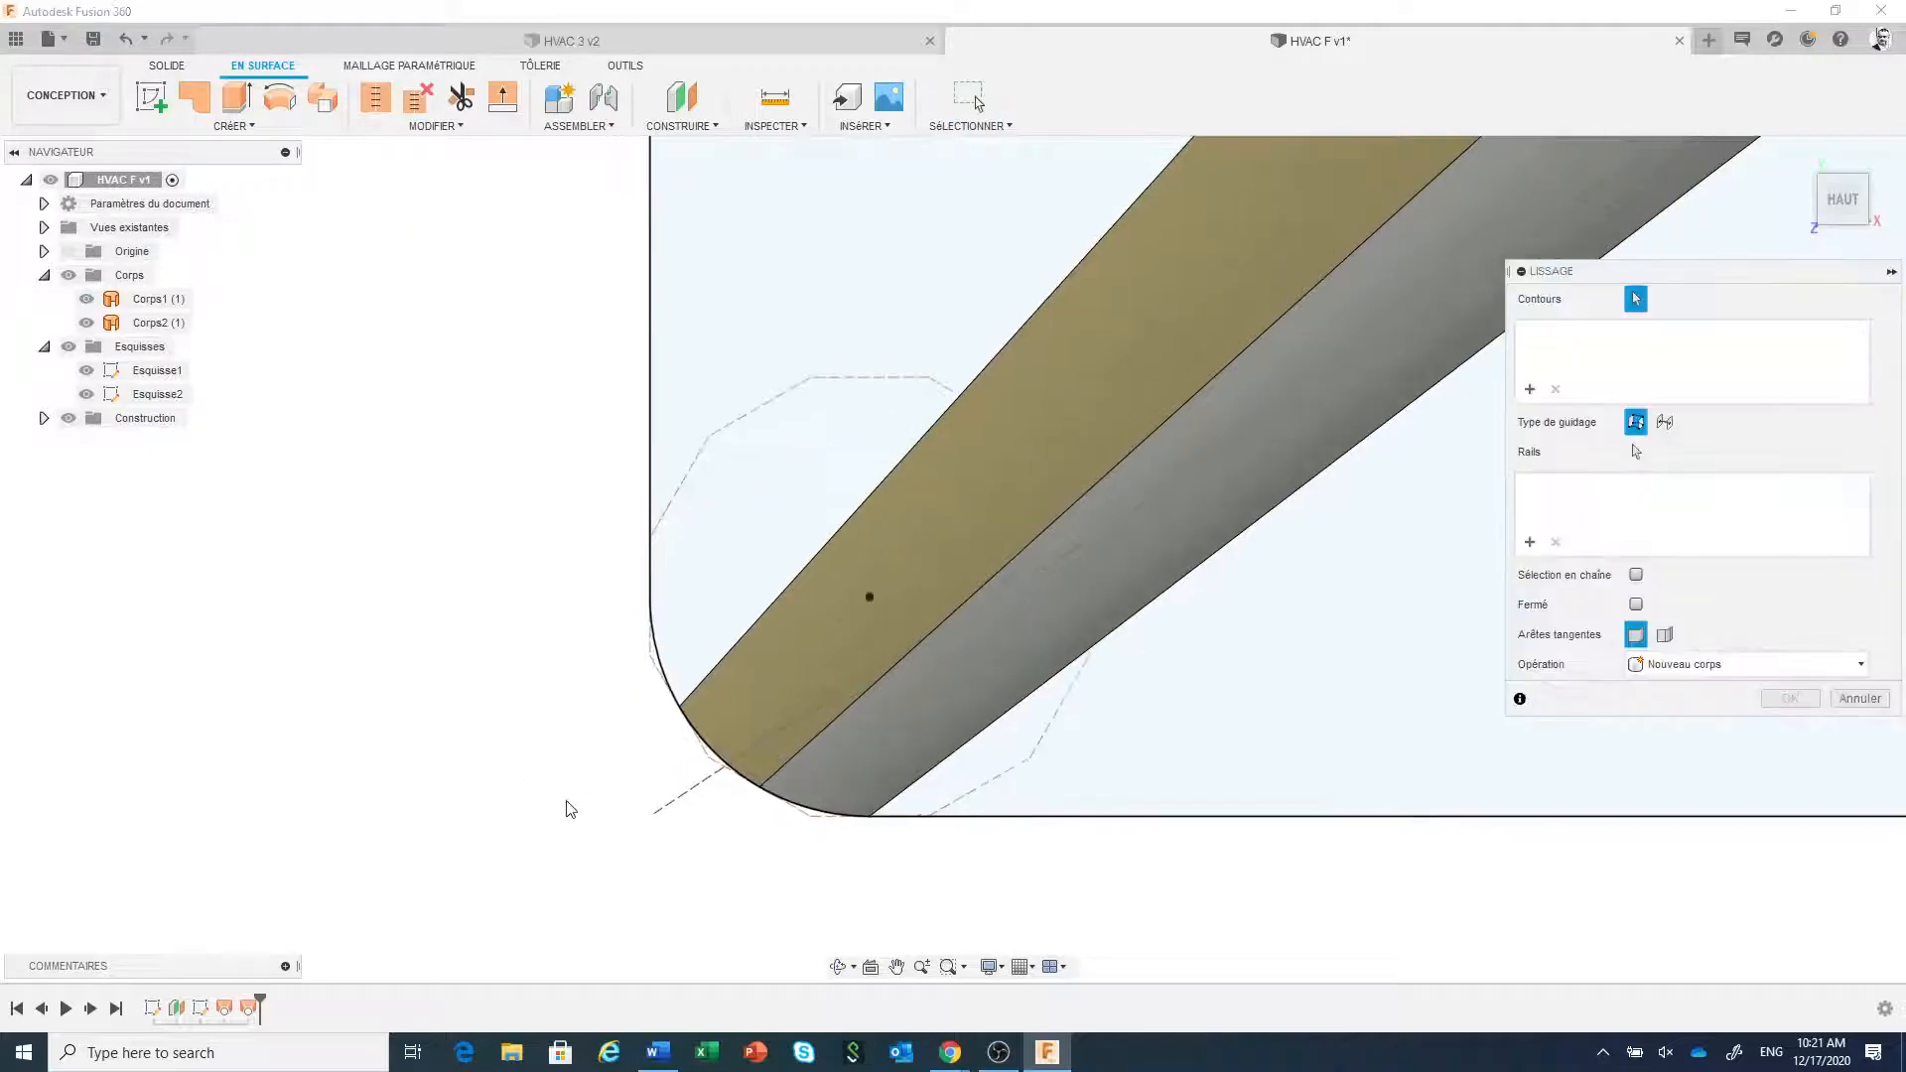
click(661, 683)
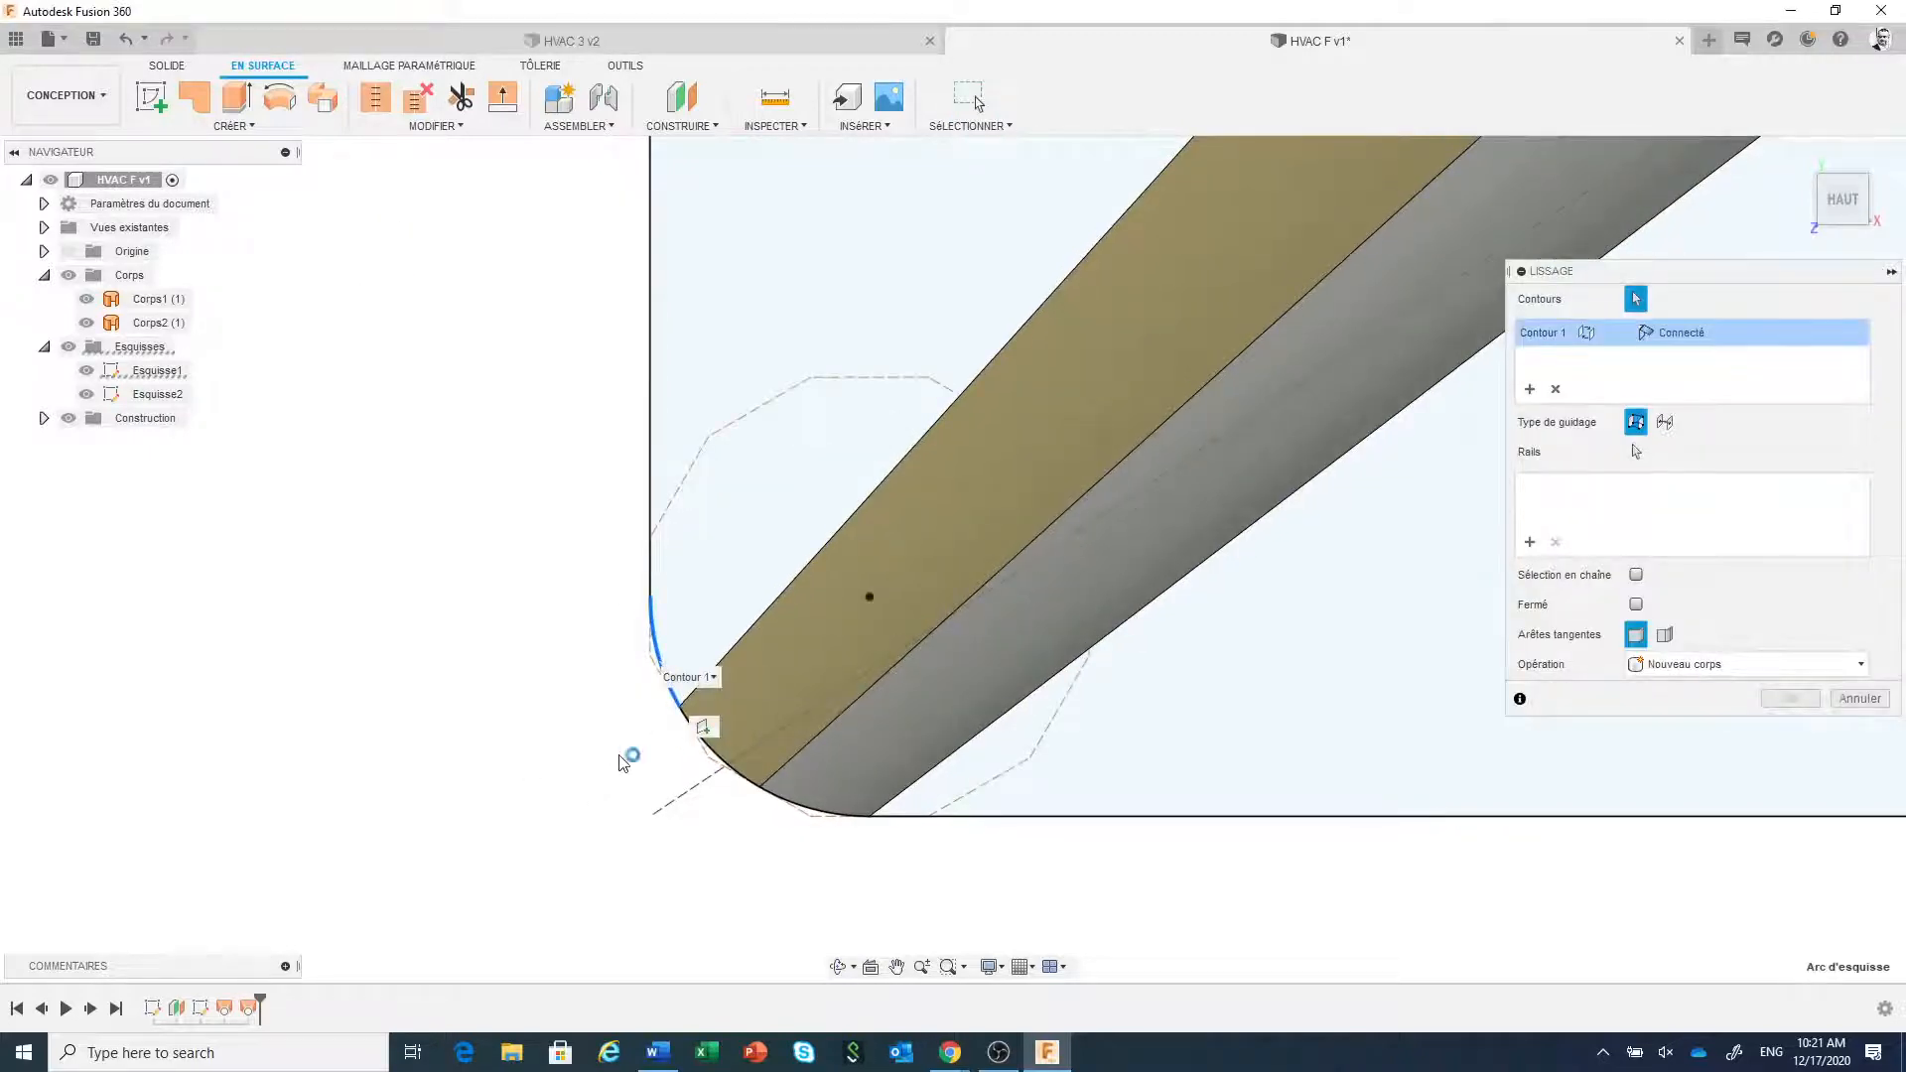
- Add the last arc of the circle's lower-left quarter as the second profile and create the surface as a new body
click(1795, 159)
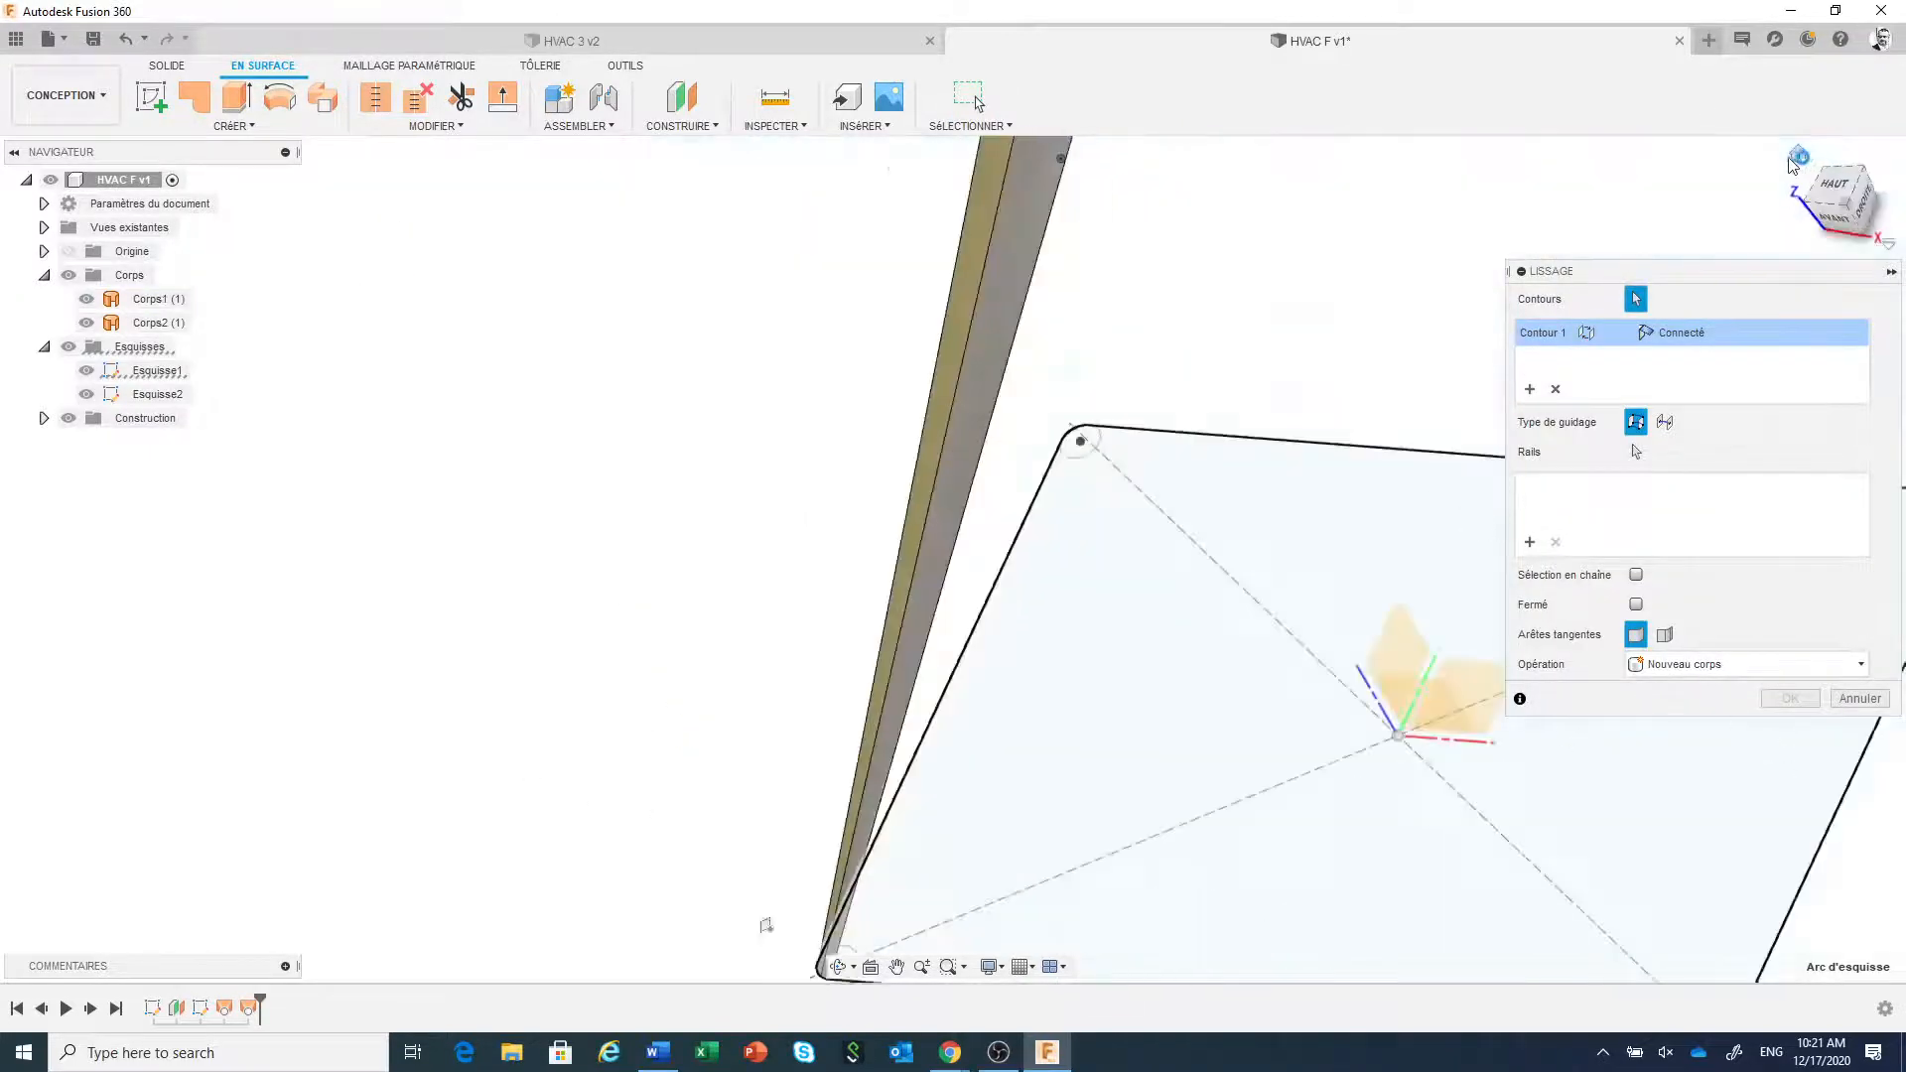
scroll(1016, 278, up, 6)
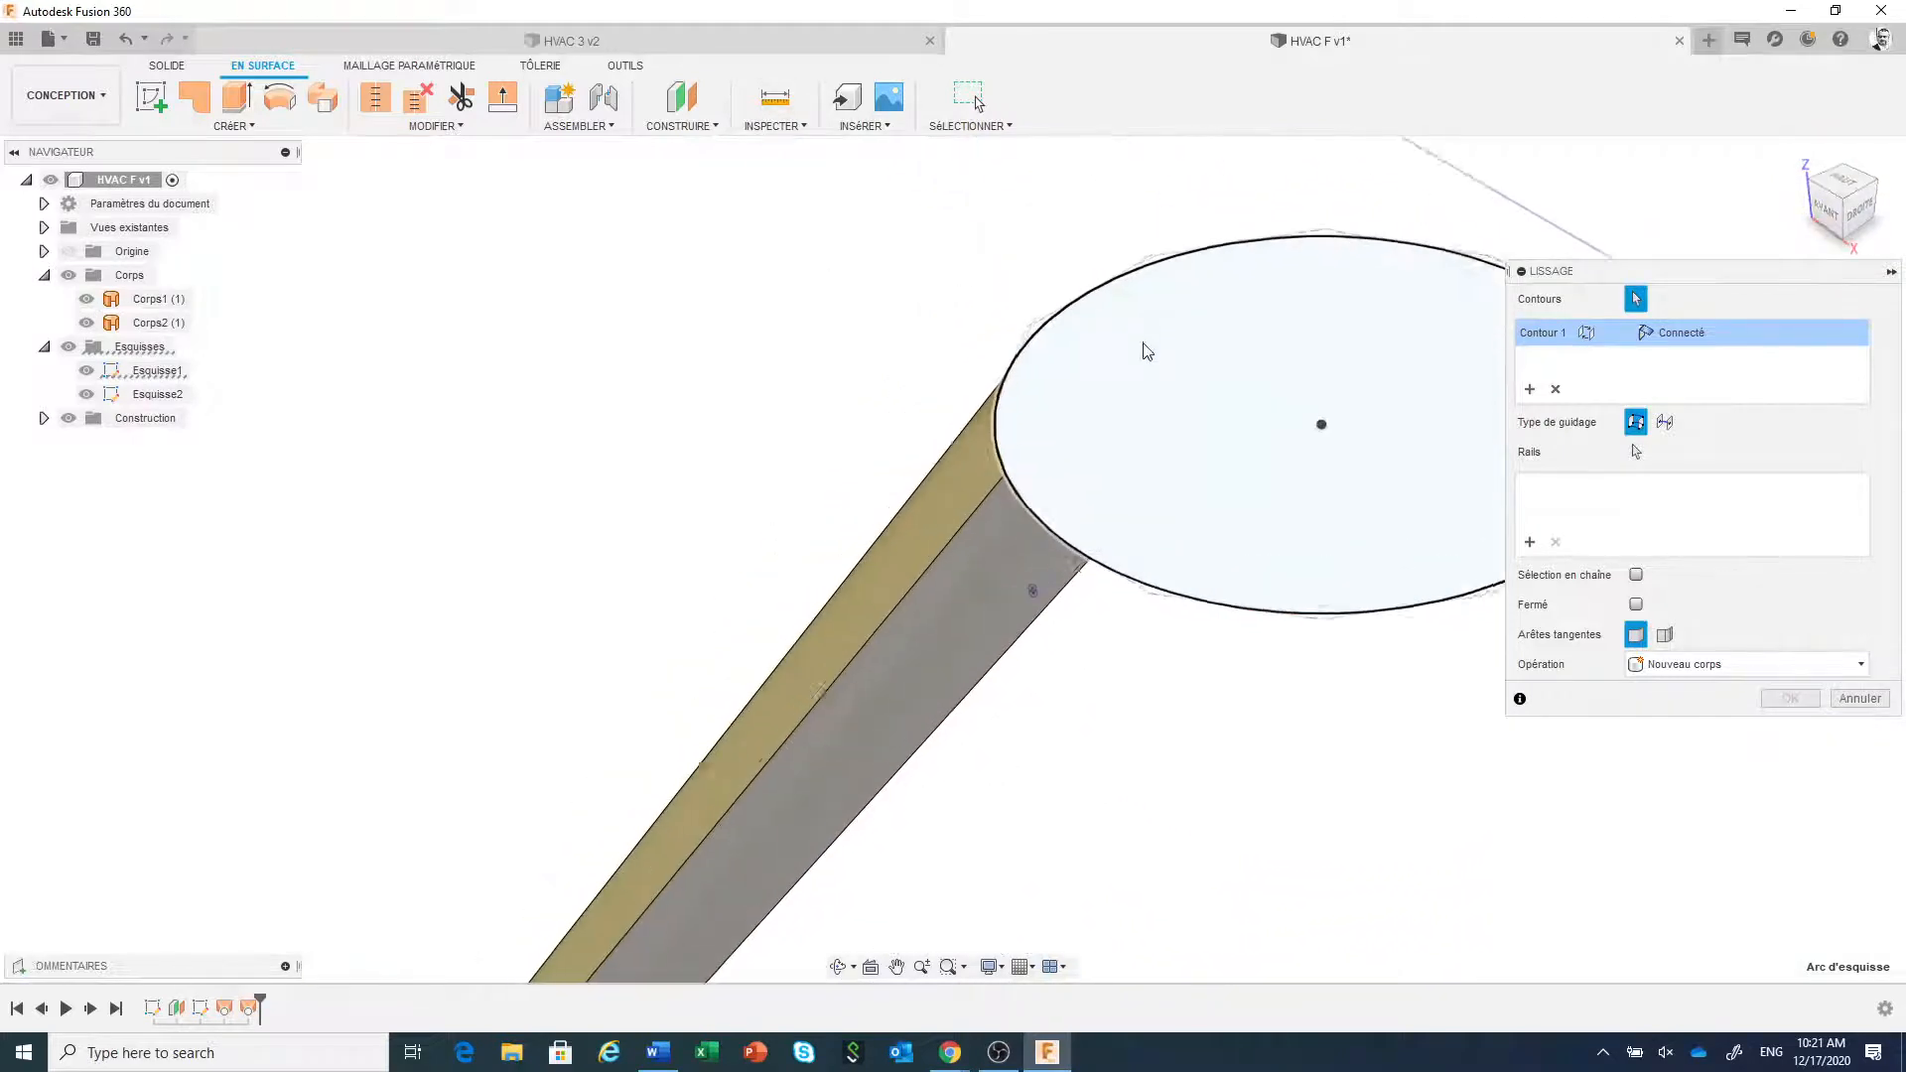
scroll(1092, 357, up, 1)
click(1005, 365)
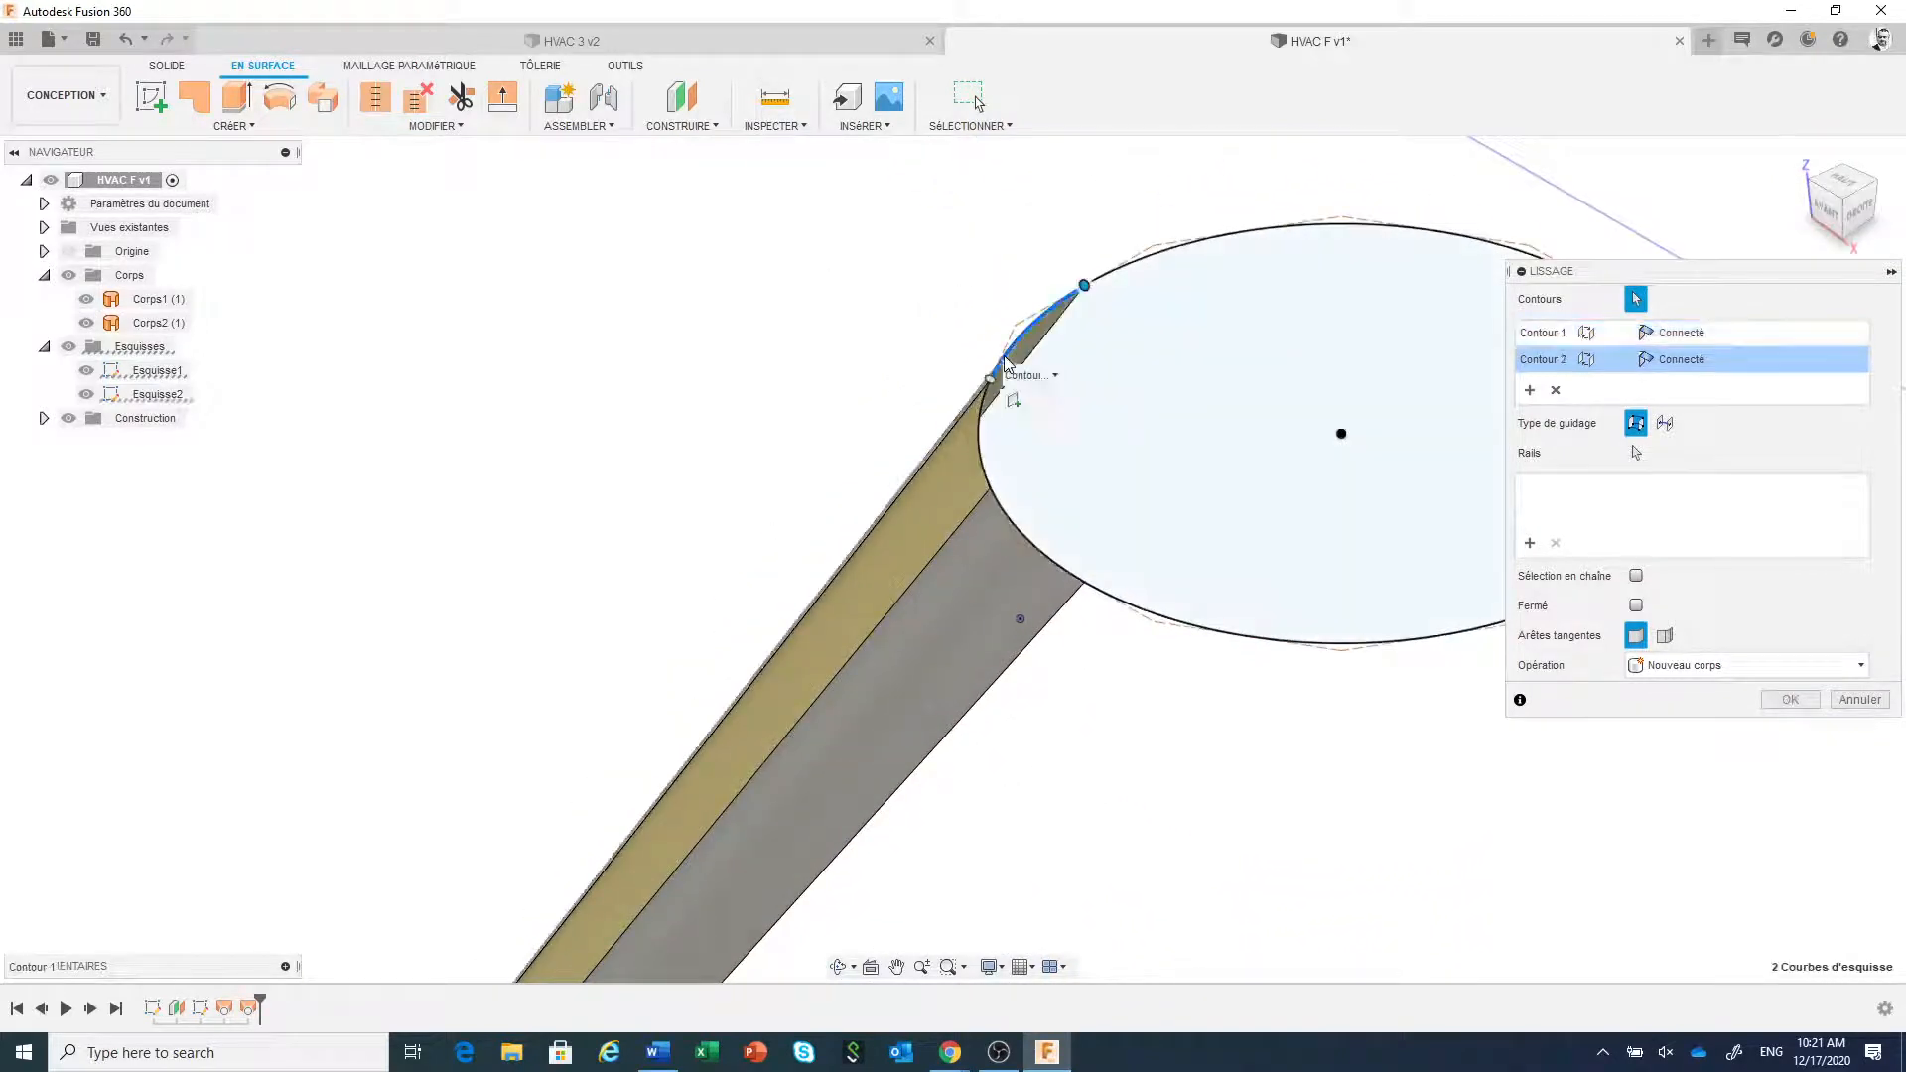
click(1790, 700)
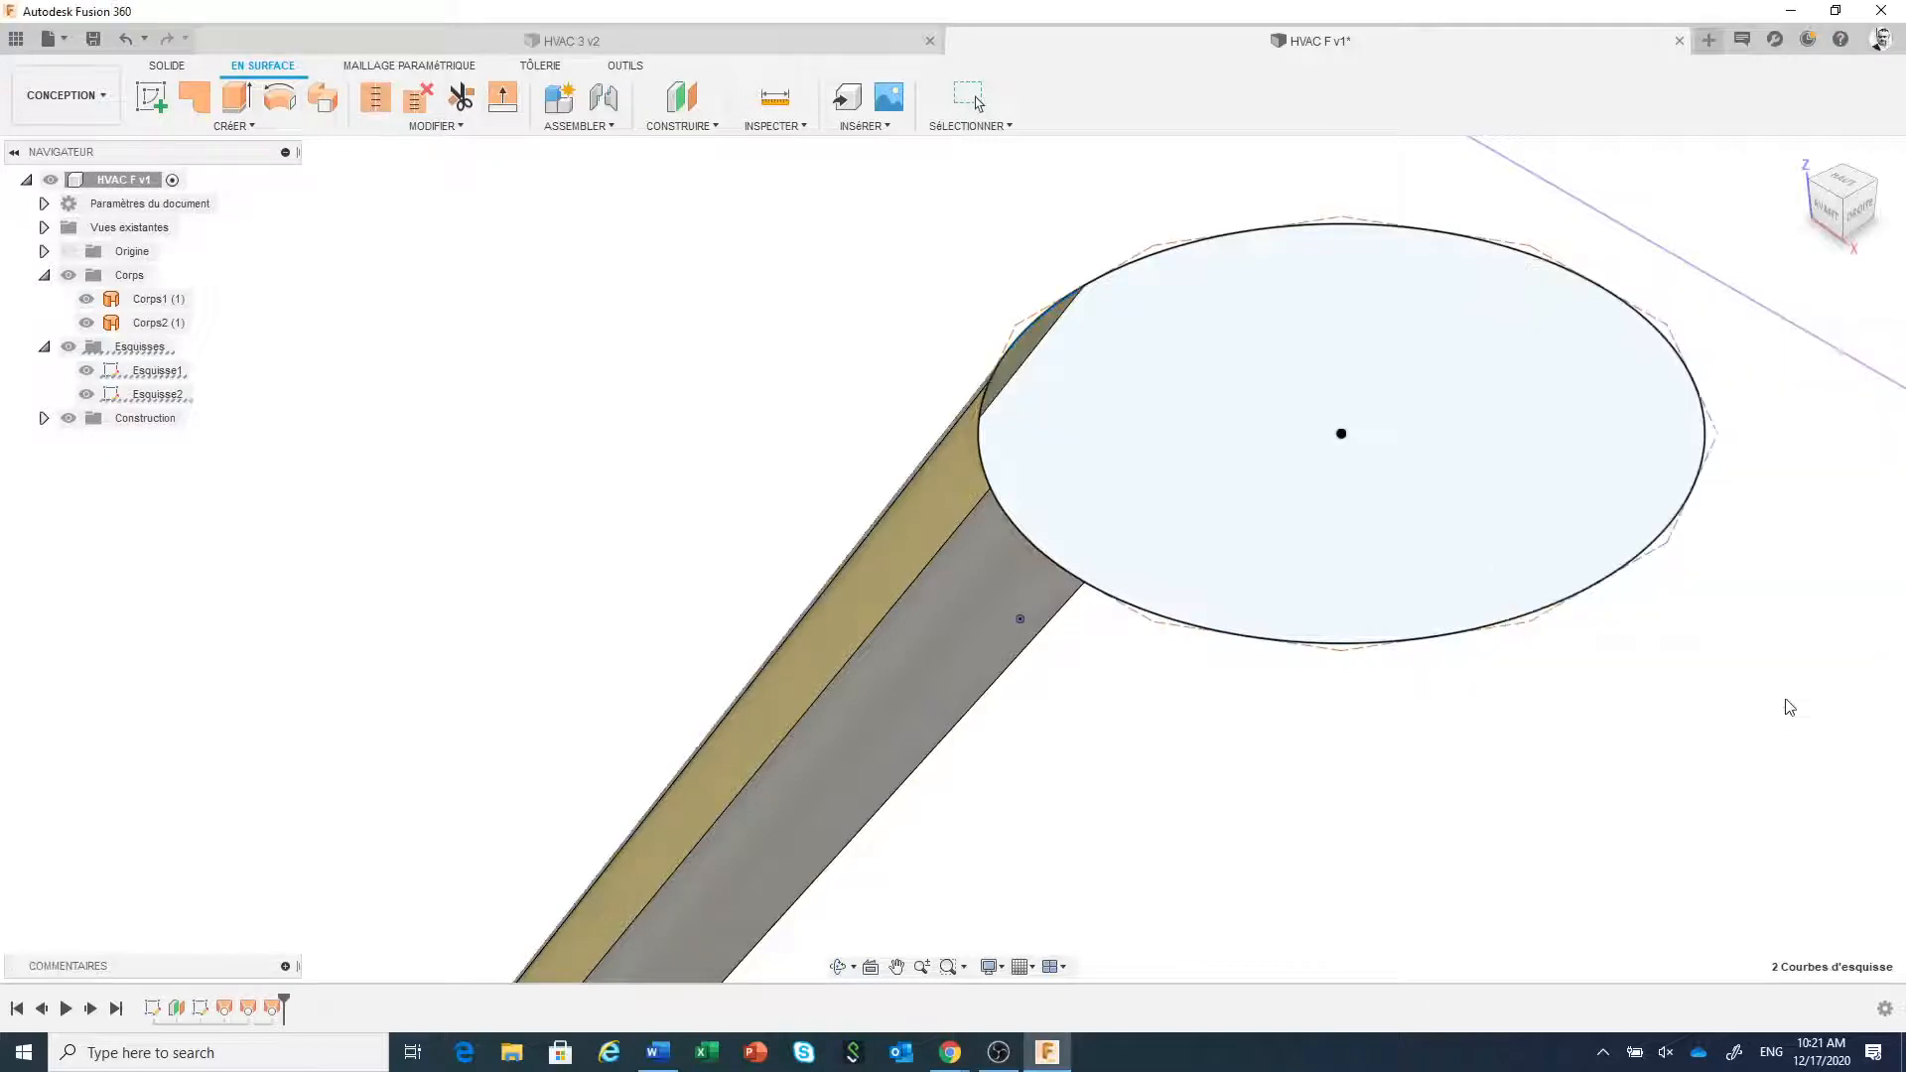
- Loft a triangular surface from the base's left short side to the adjoining arc endpoint on the circle, as a new body
scroll(1167, 490, down, 5)
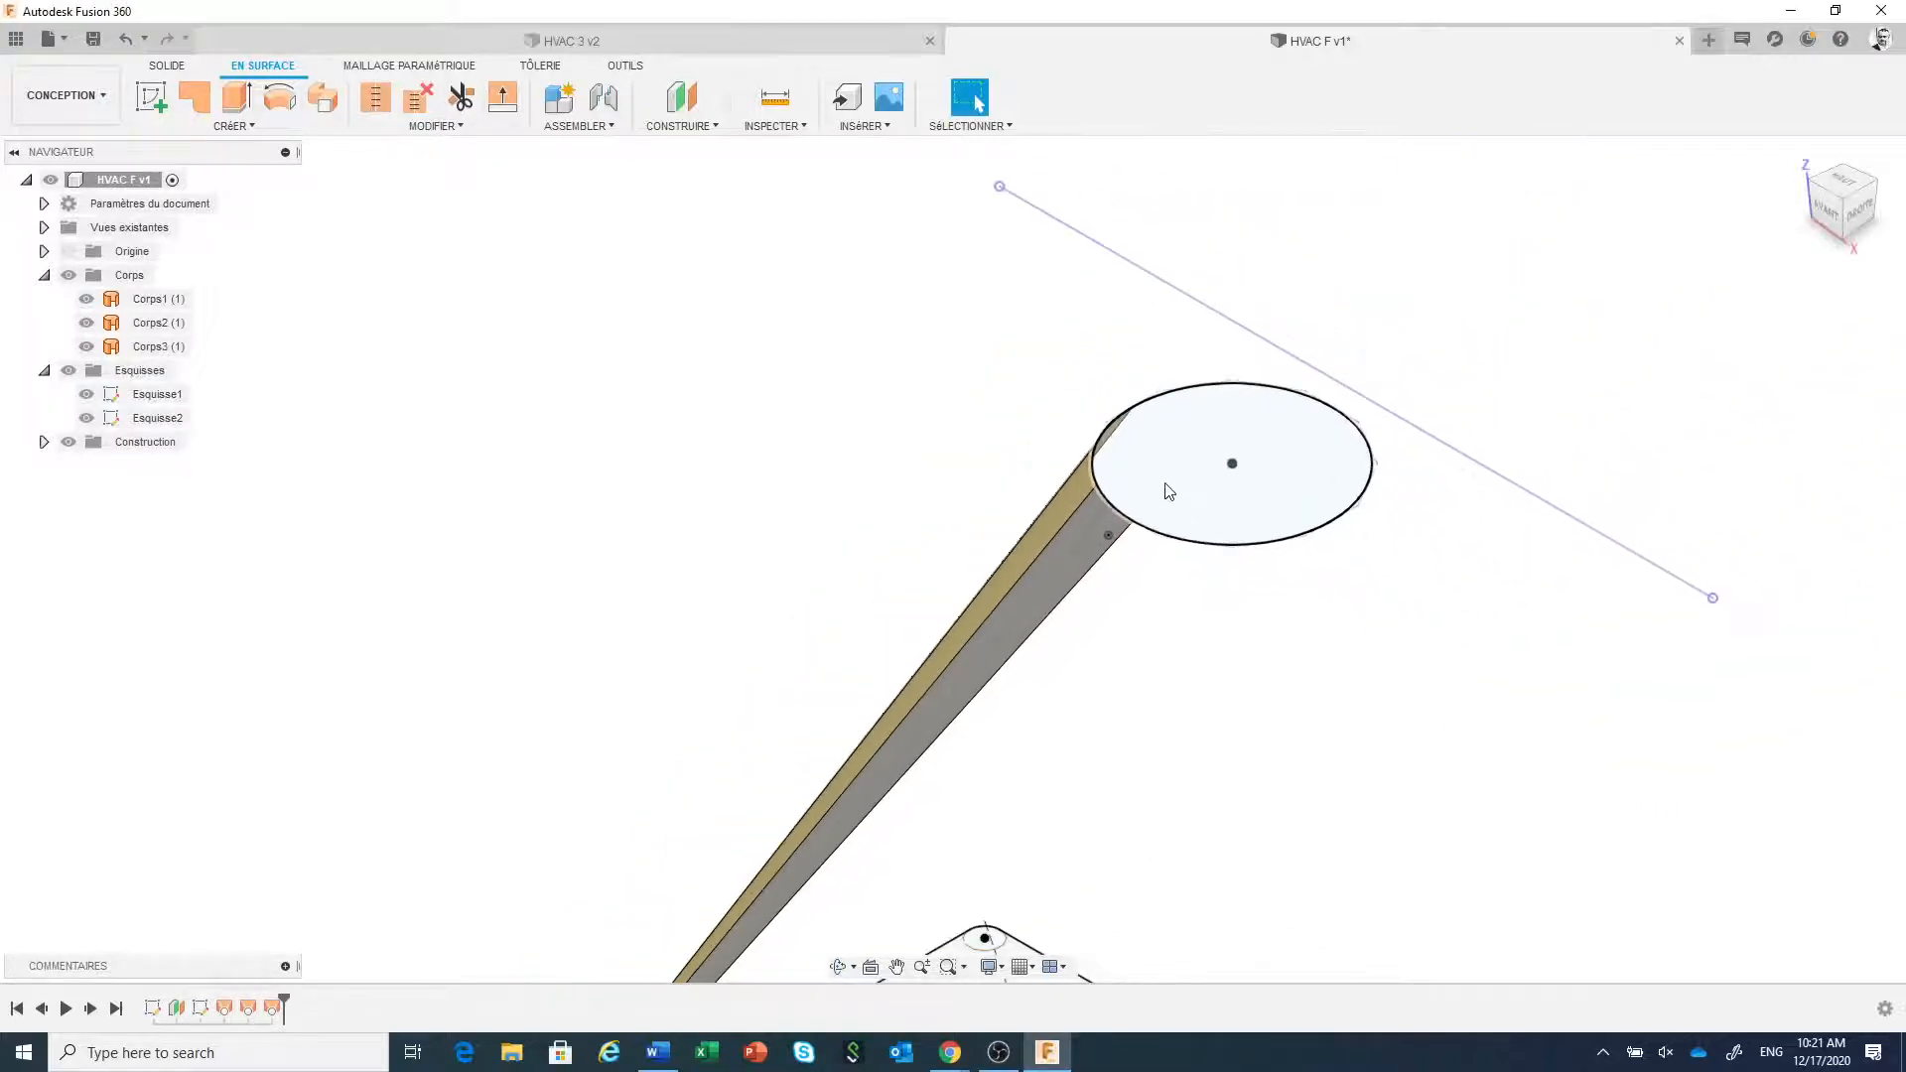
scroll(1165, 703, down, 3)
middle_drag(1169, 656, 1159, 492)
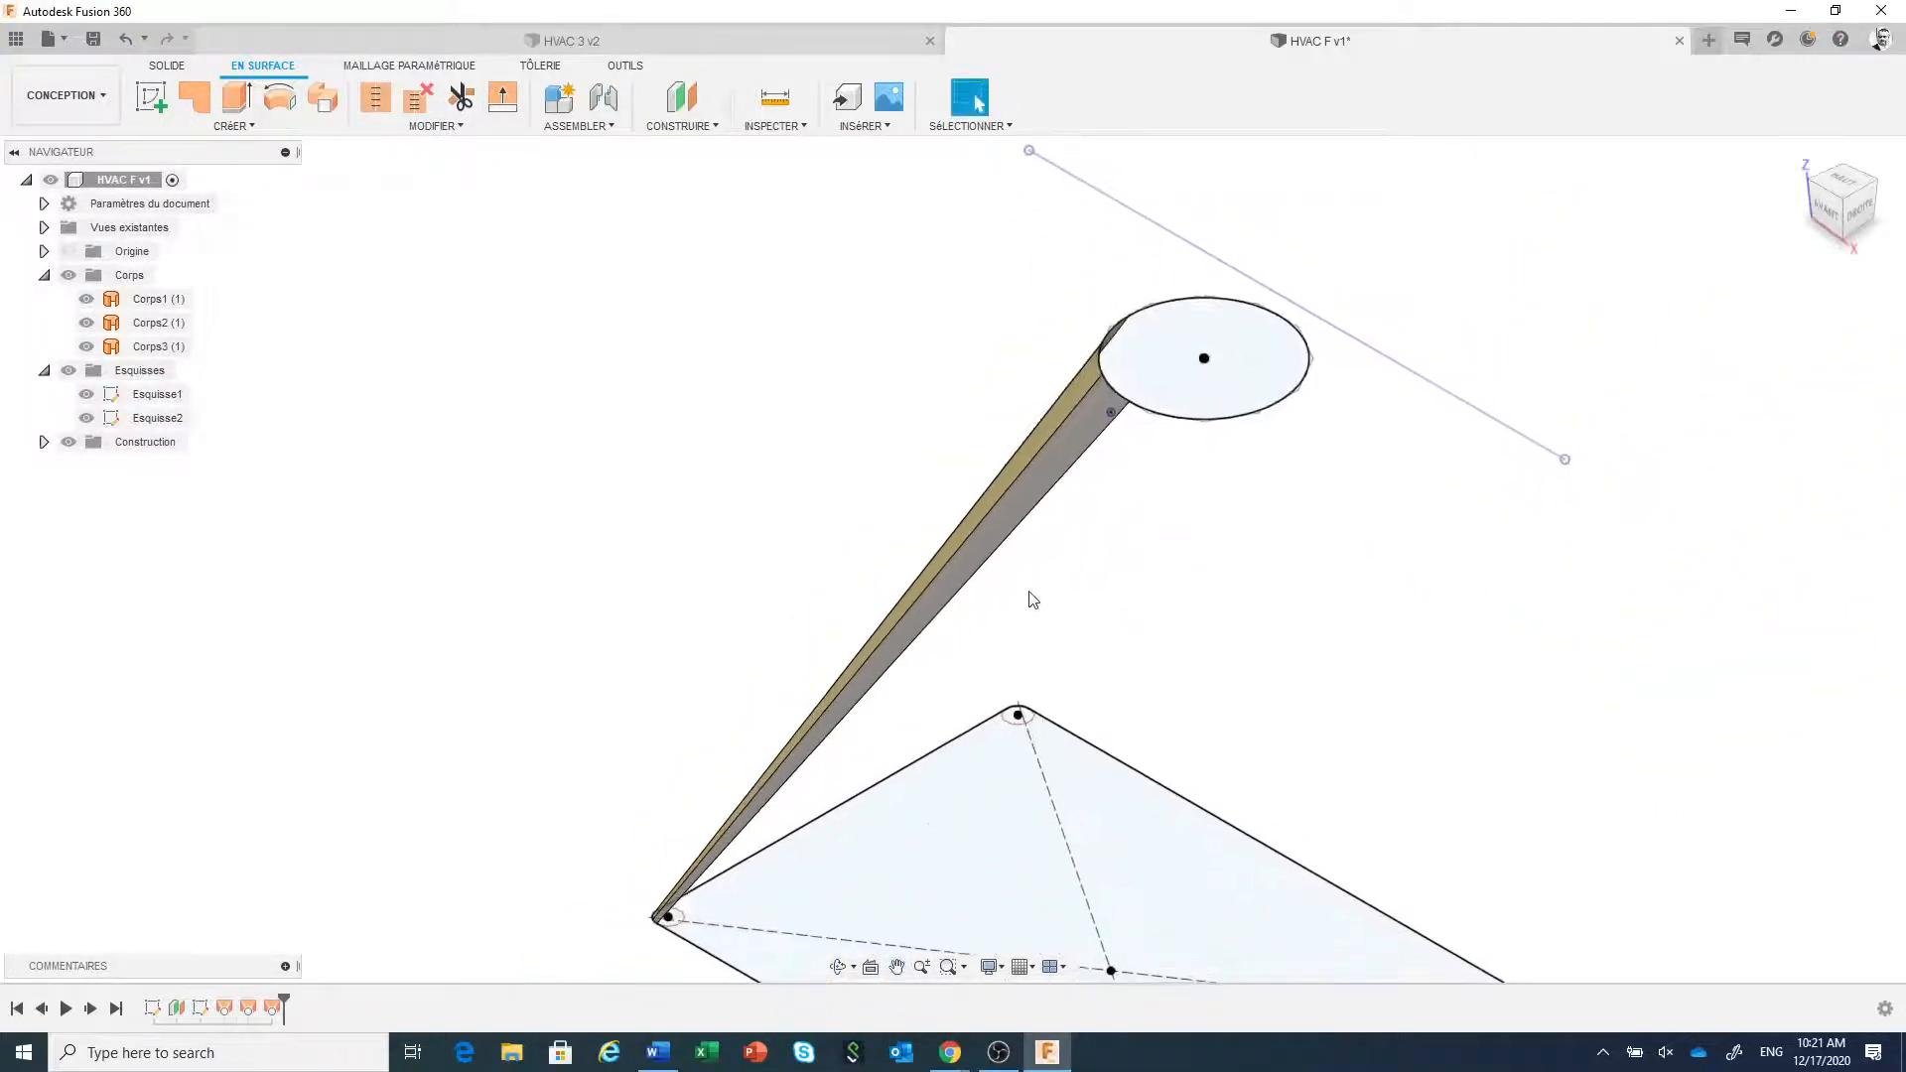
right_click(1109, 594)
click(1109, 525)
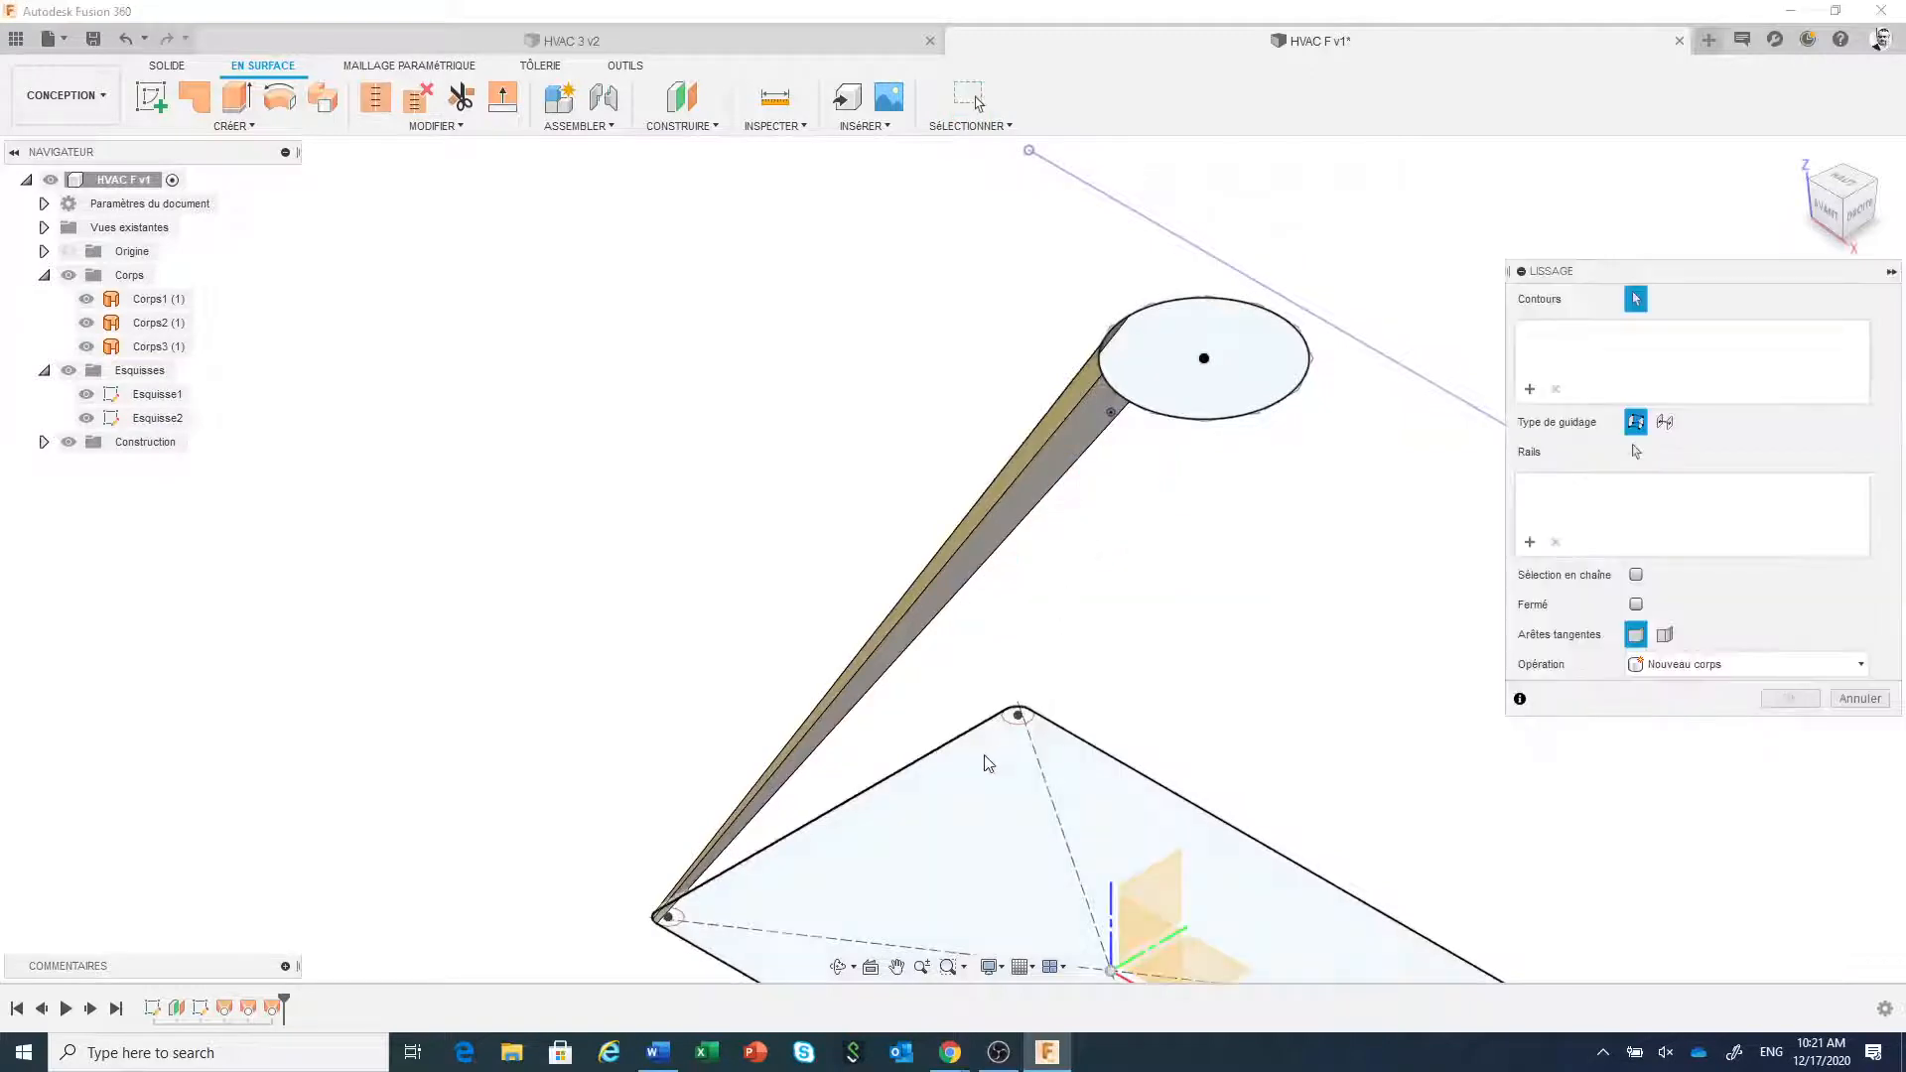
click(913, 773)
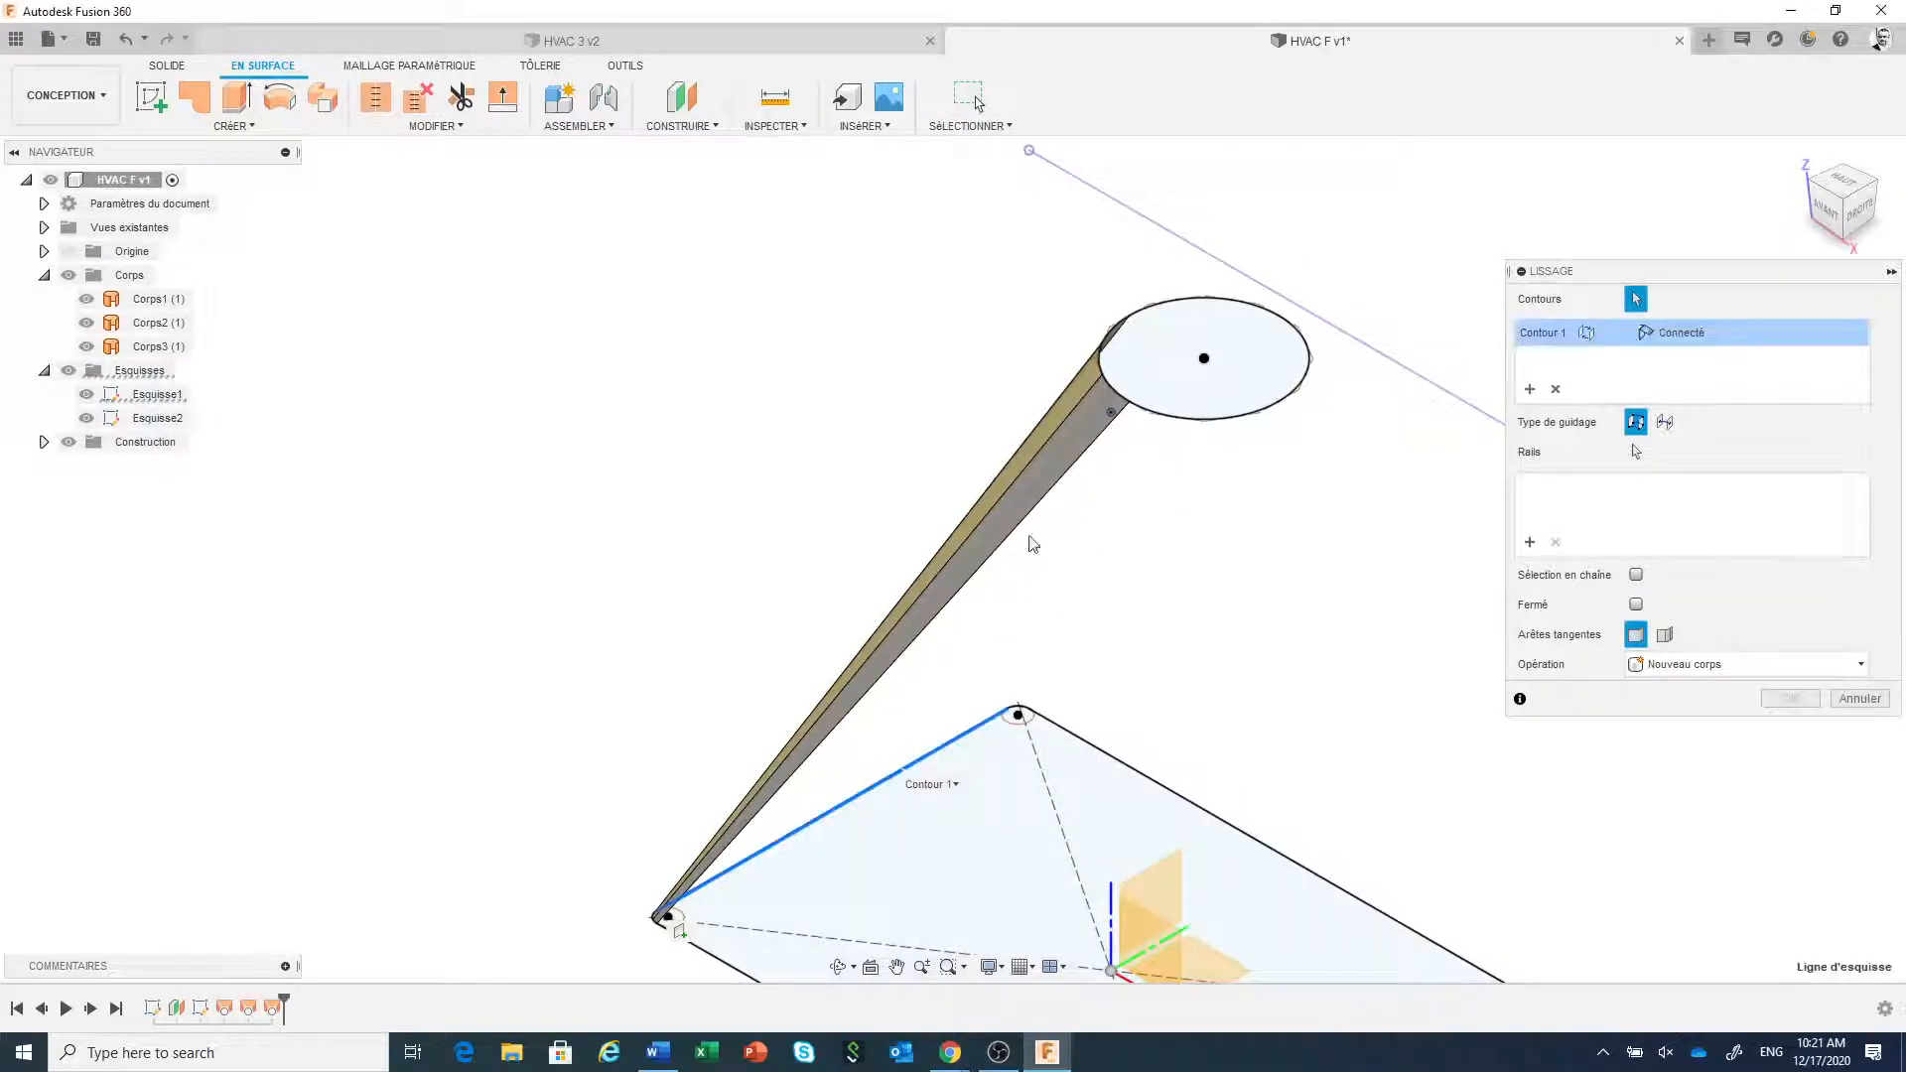
scroll(1133, 332, up, 5)
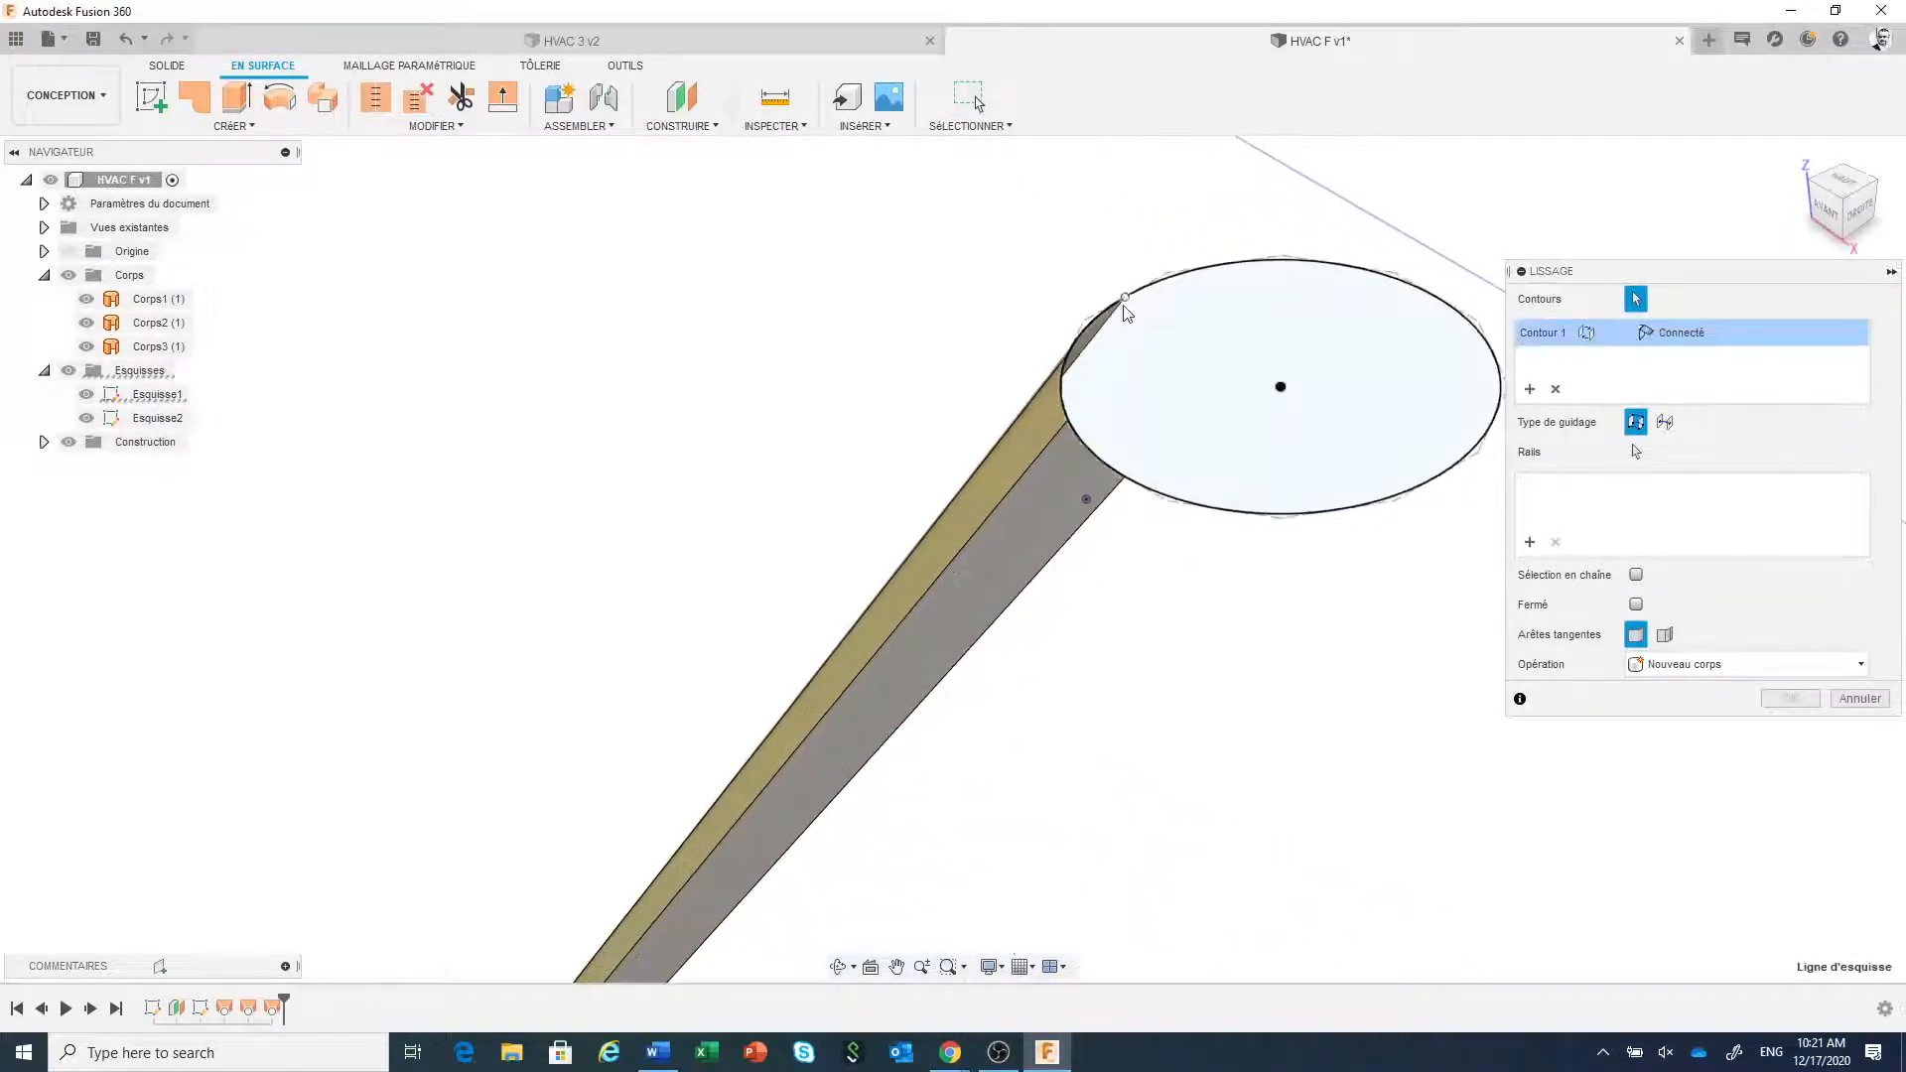
click(1126, 299)
scroll(1171, 672, down, 1)
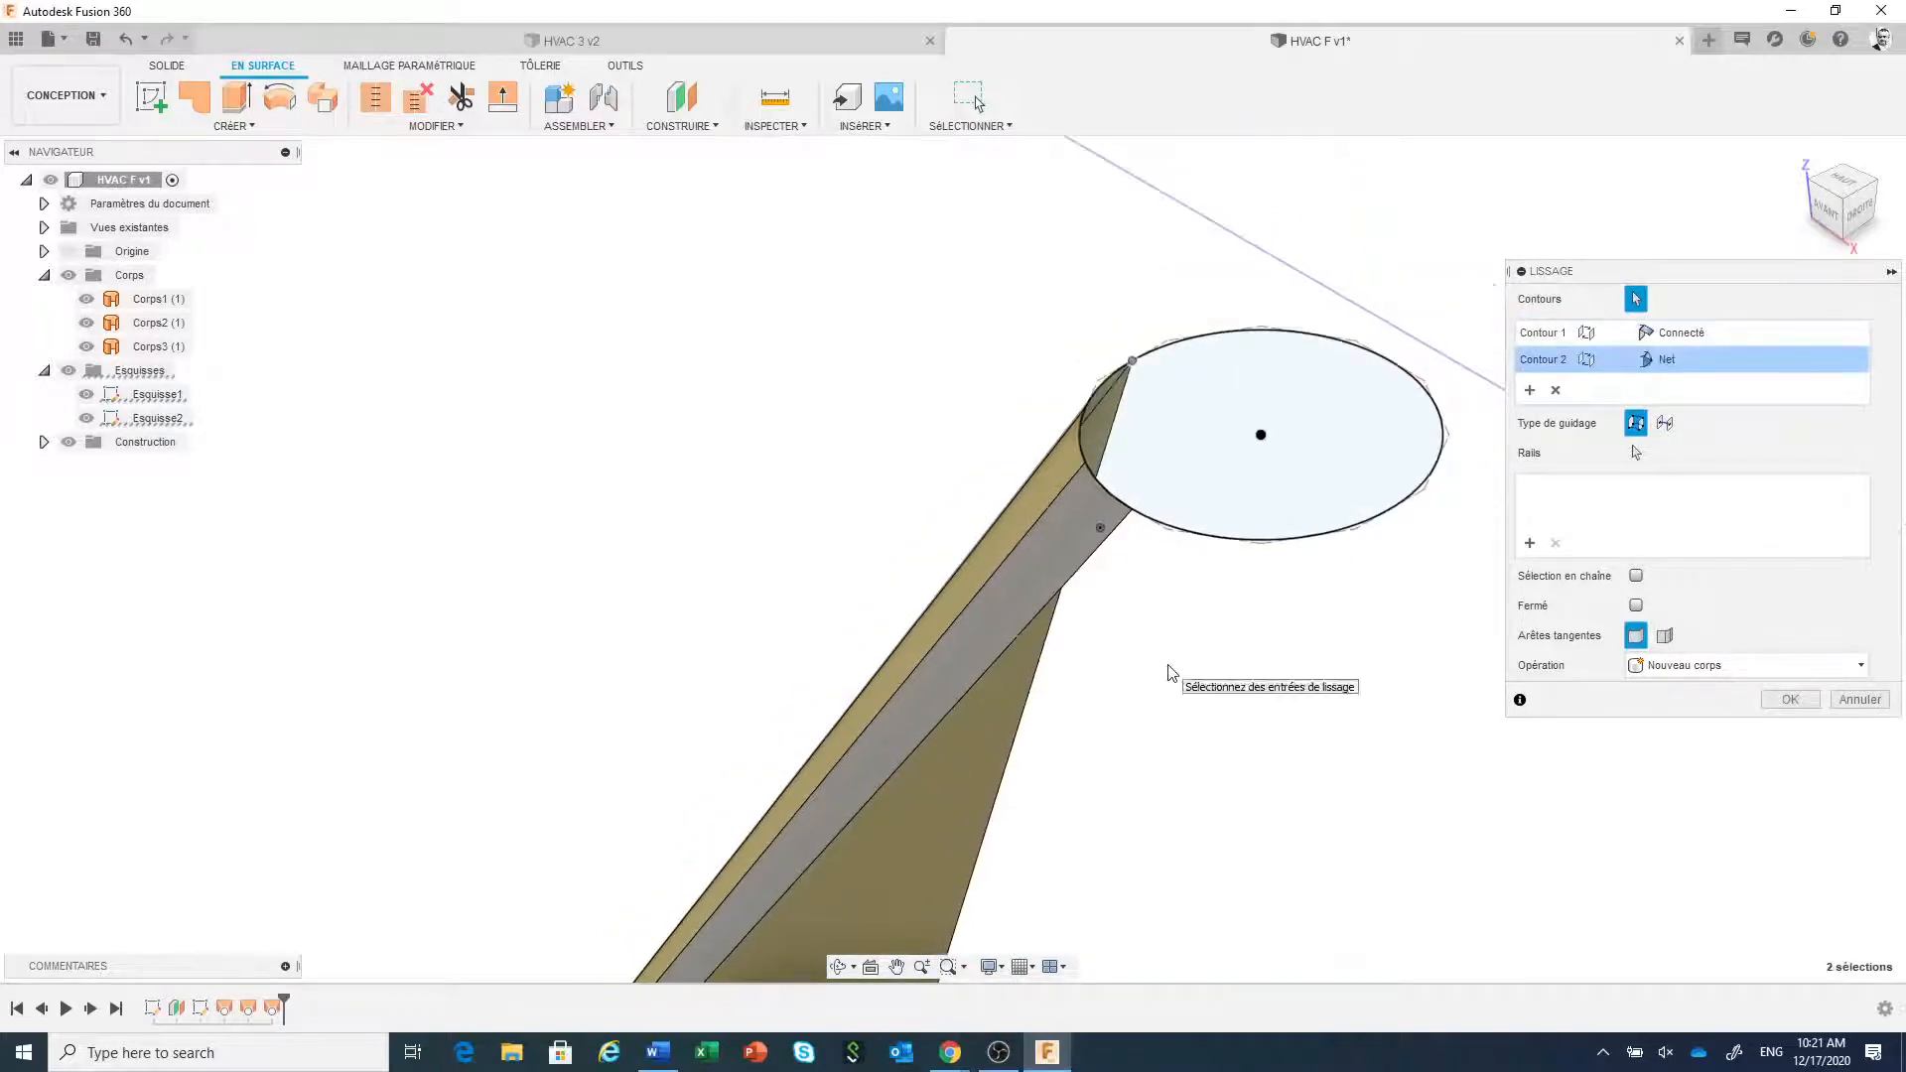
click(1791, 700)
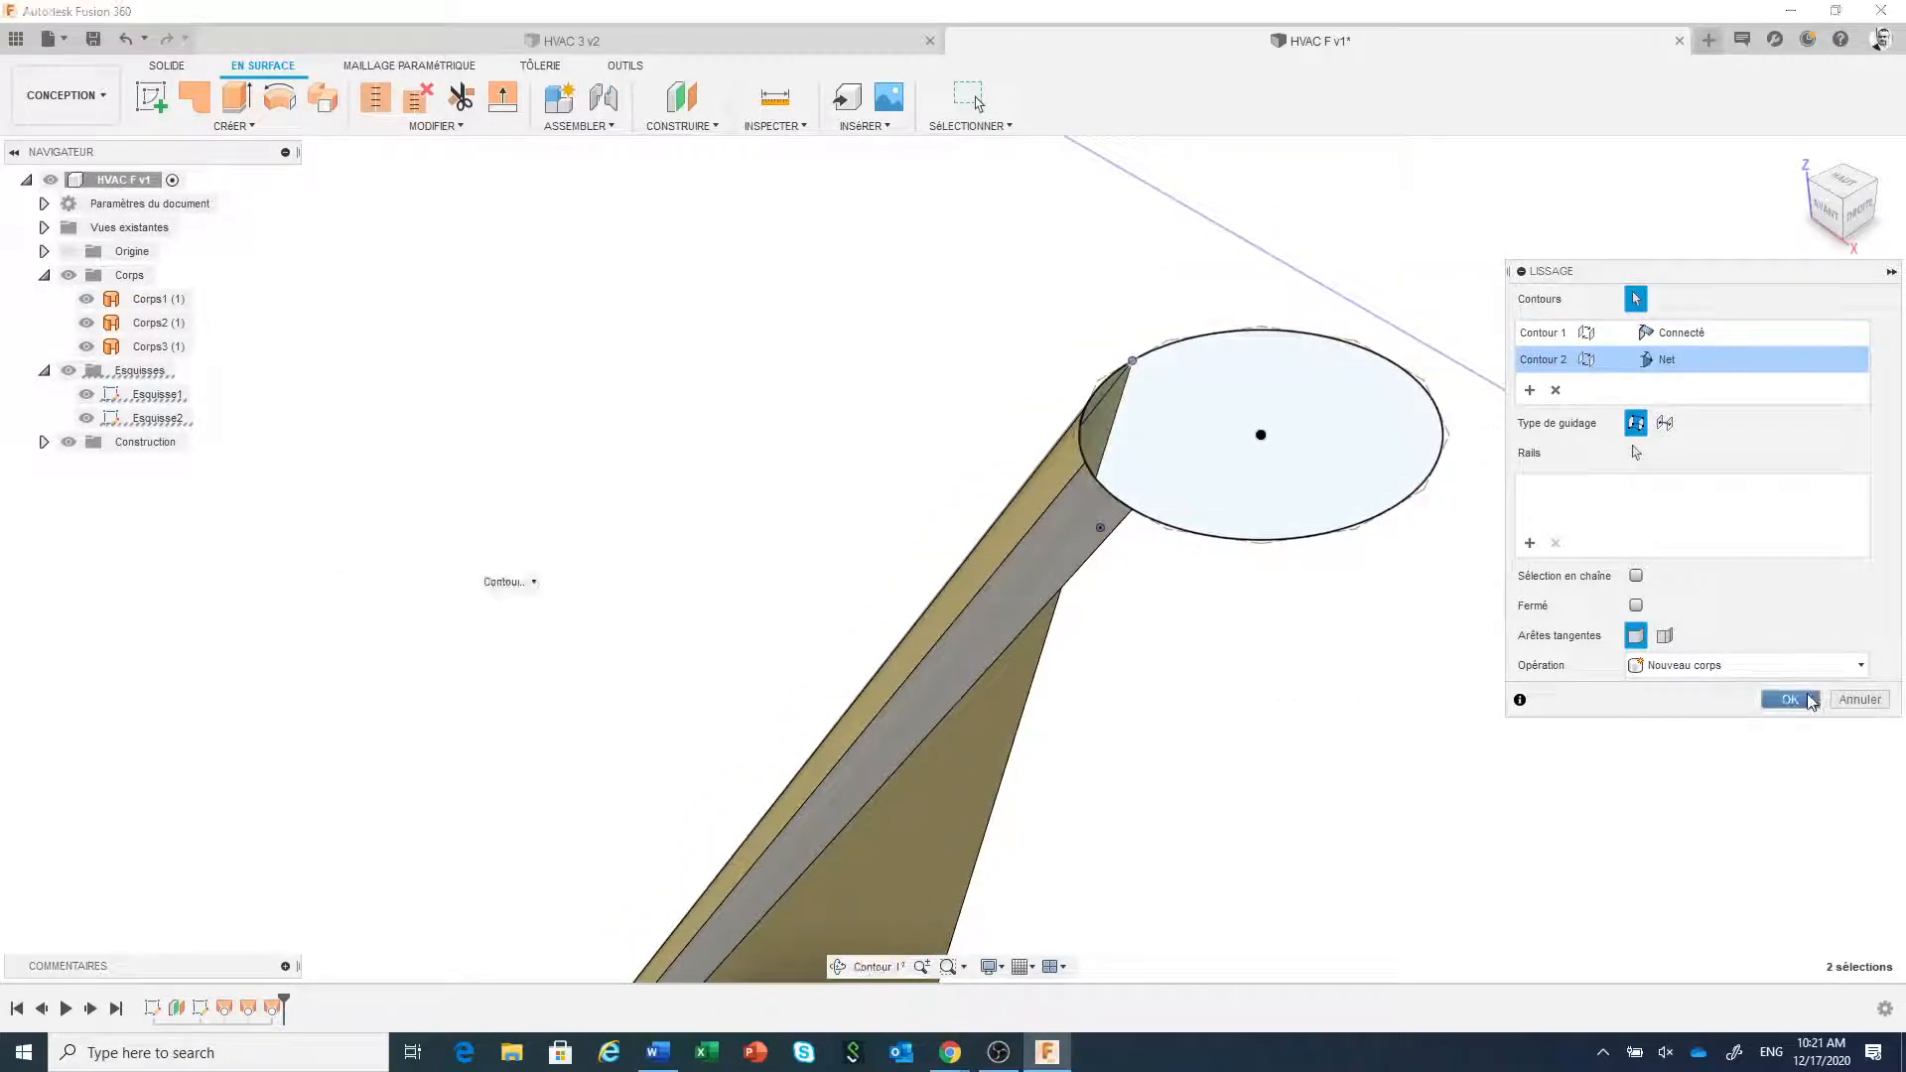
- Loft the first arc of the circle's upper-left quarter to the base's upper-left fillet arc next to the short side, as a new body
right_click(1106, 285)
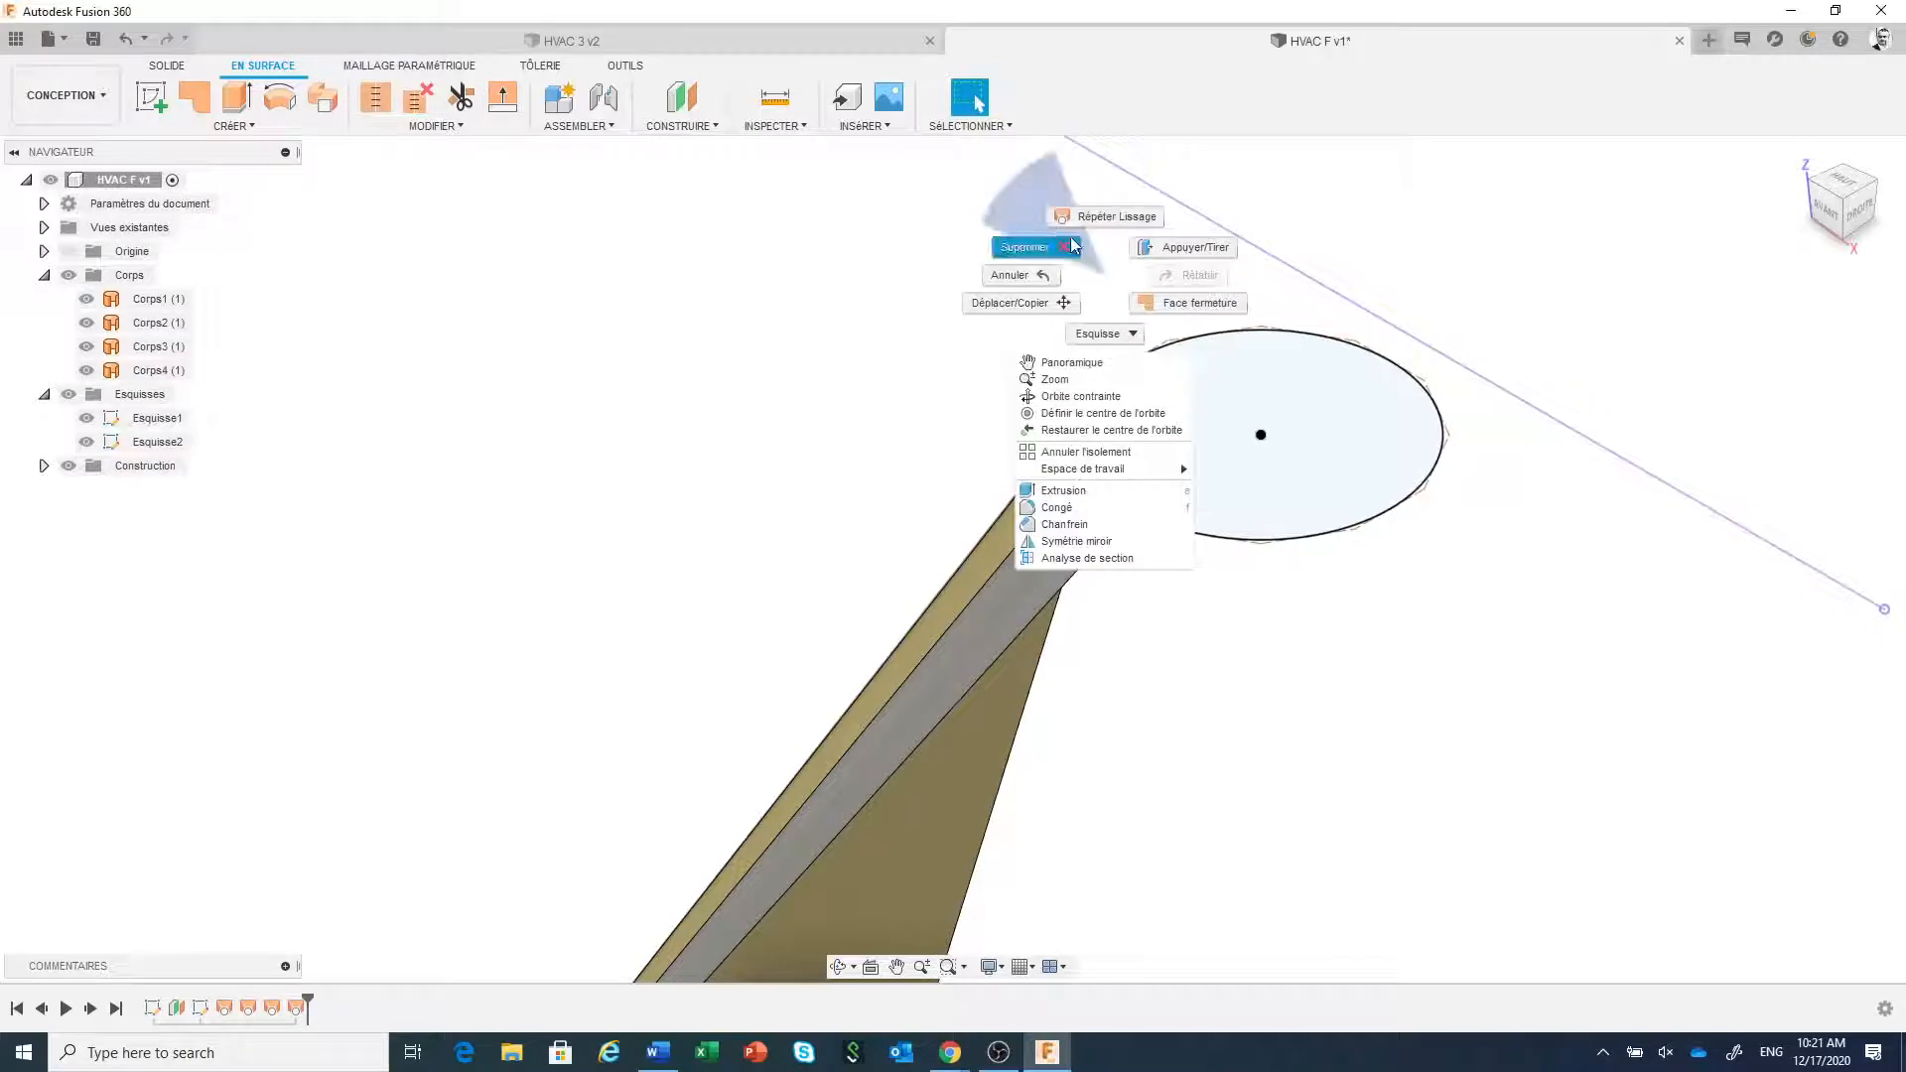
click(1111, 217)
scroll(1180, 430, up, 1)
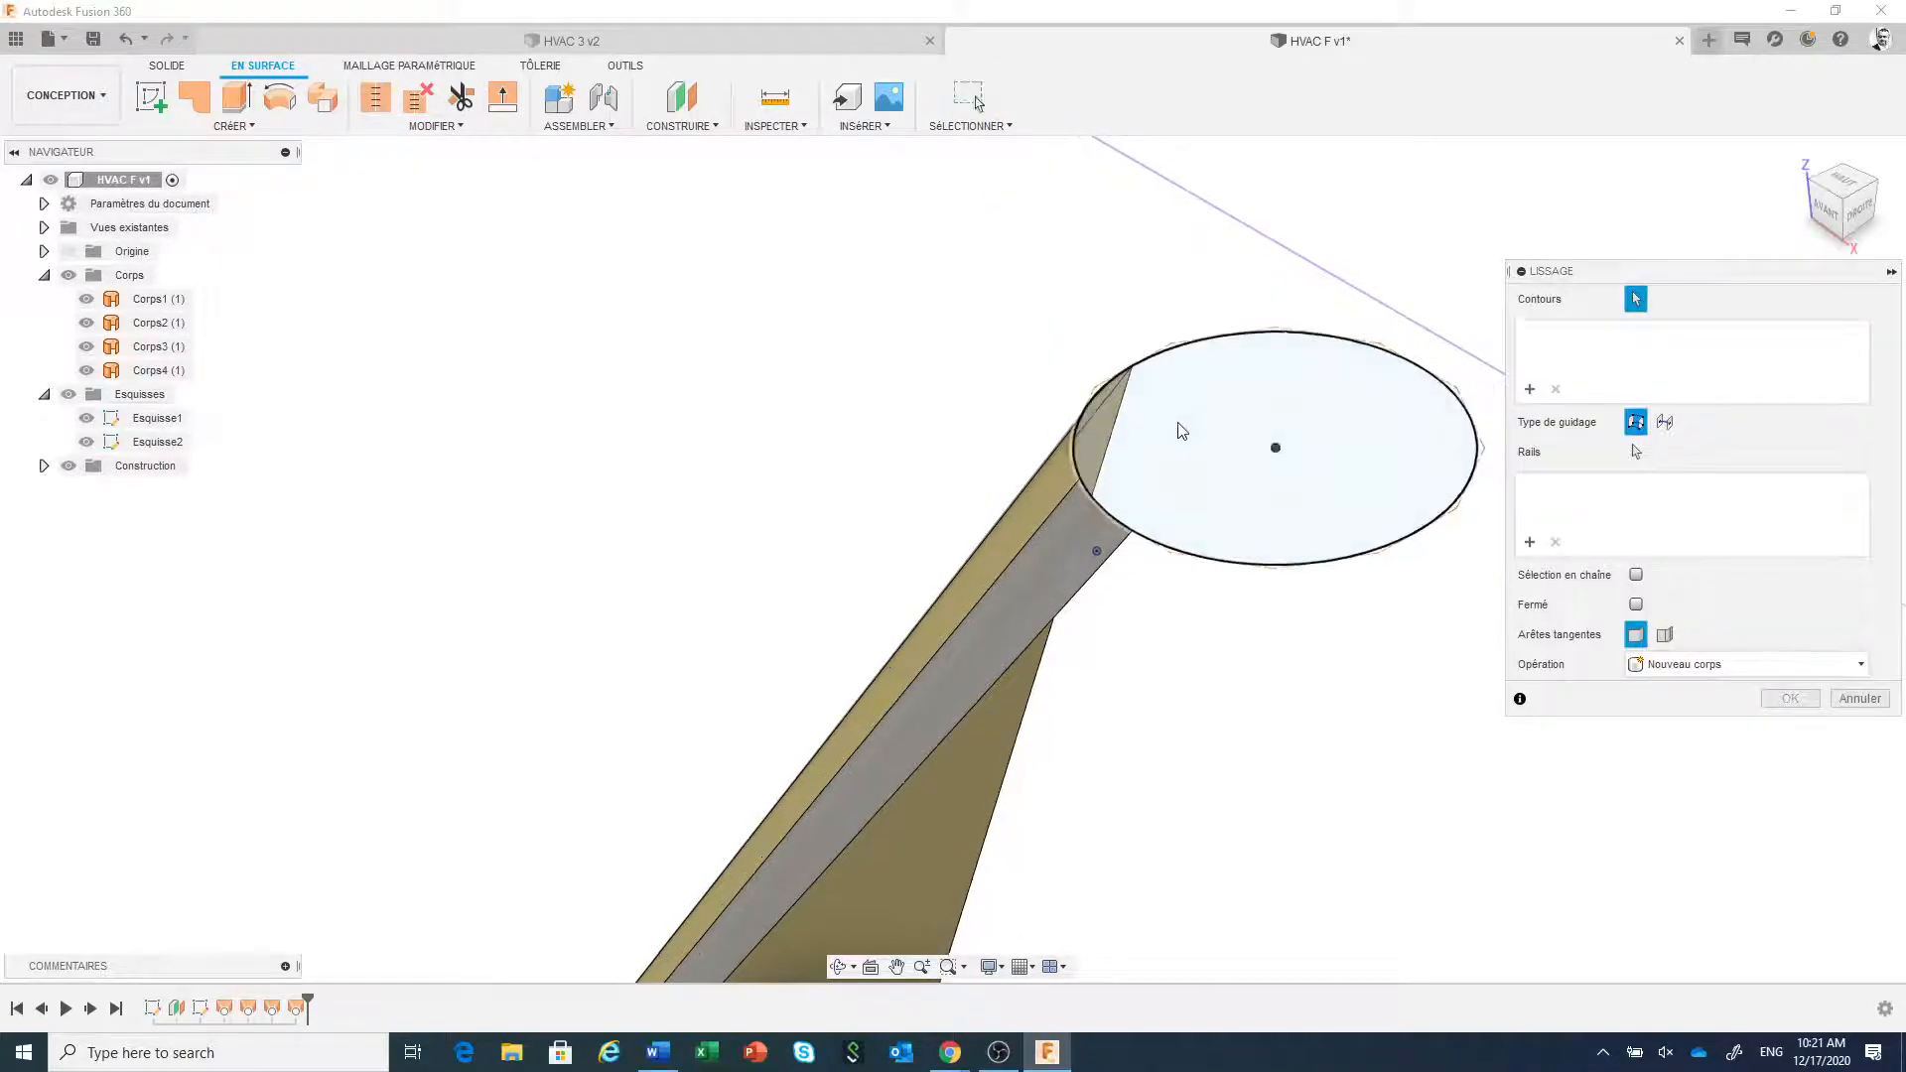
click(1153, 373)
scroll(1188, 472, down, 2)
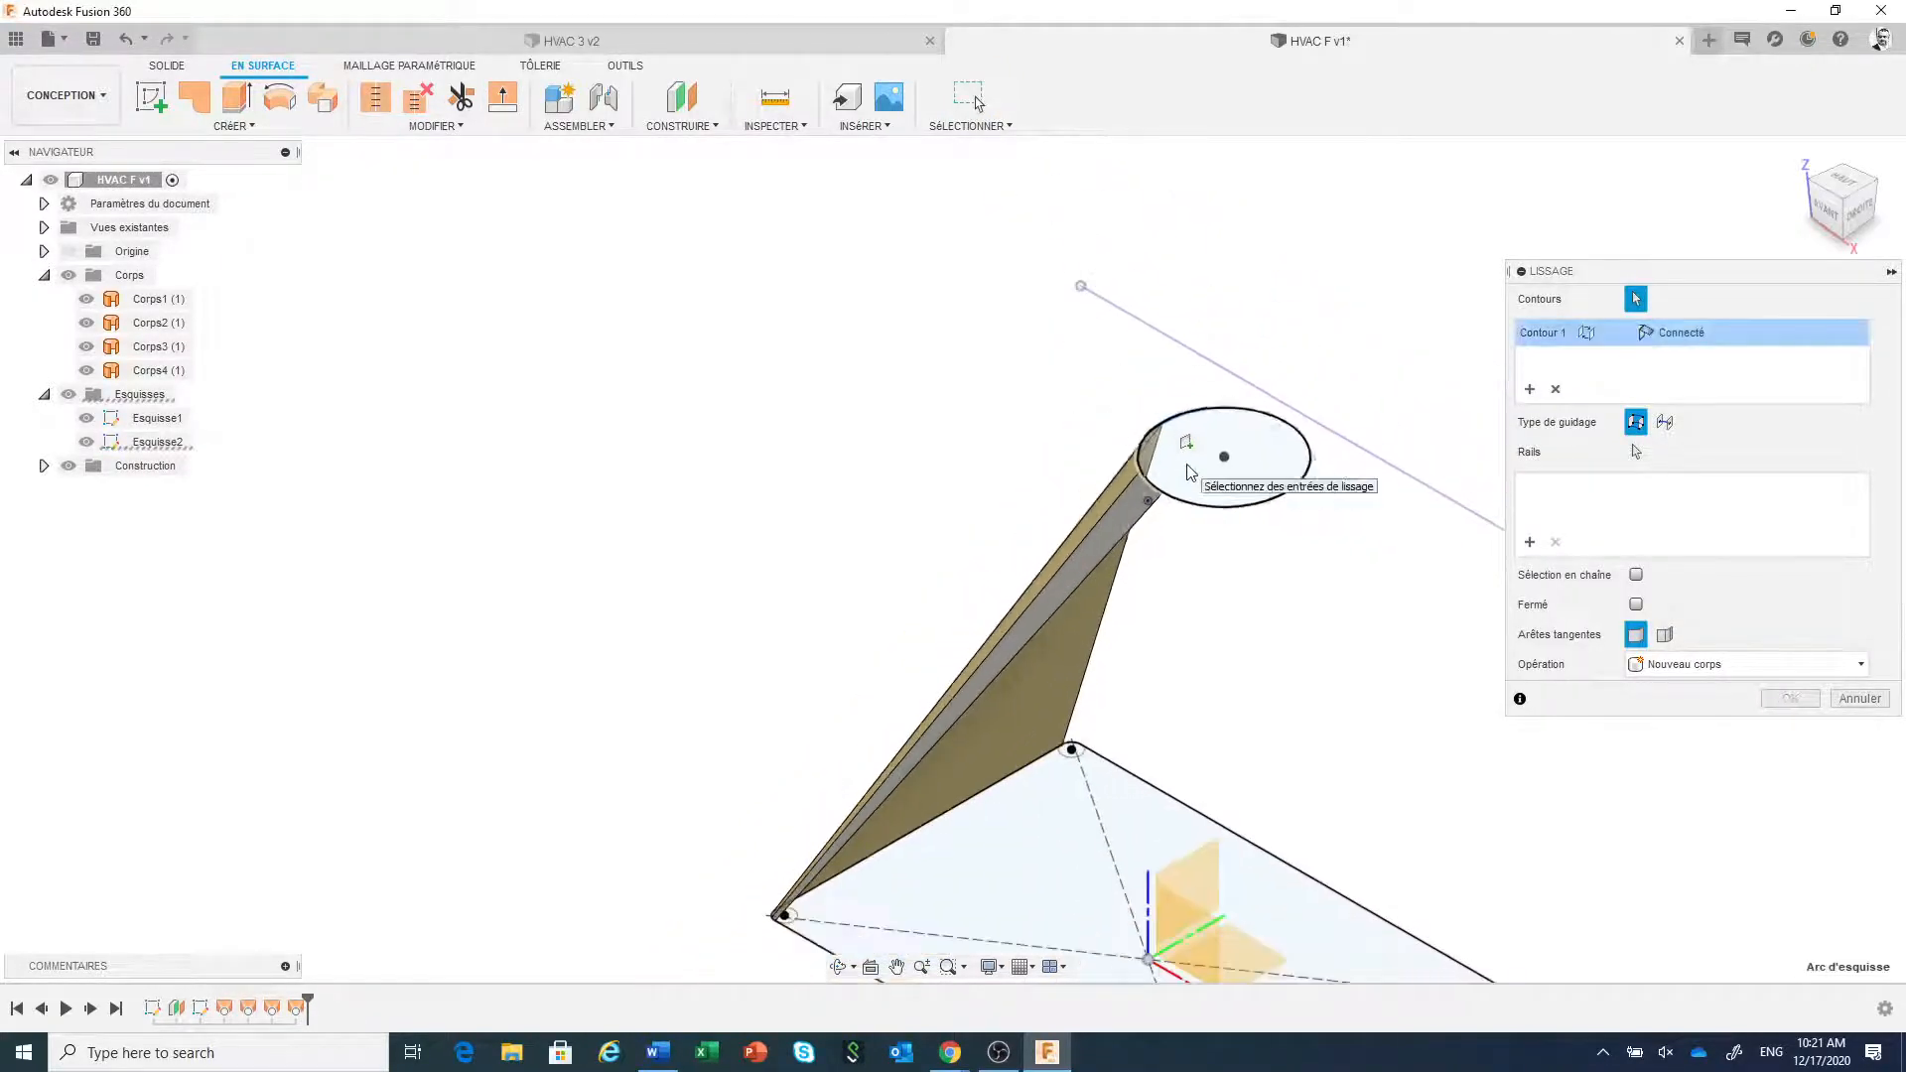
scroll(1076, 732, up, 6)
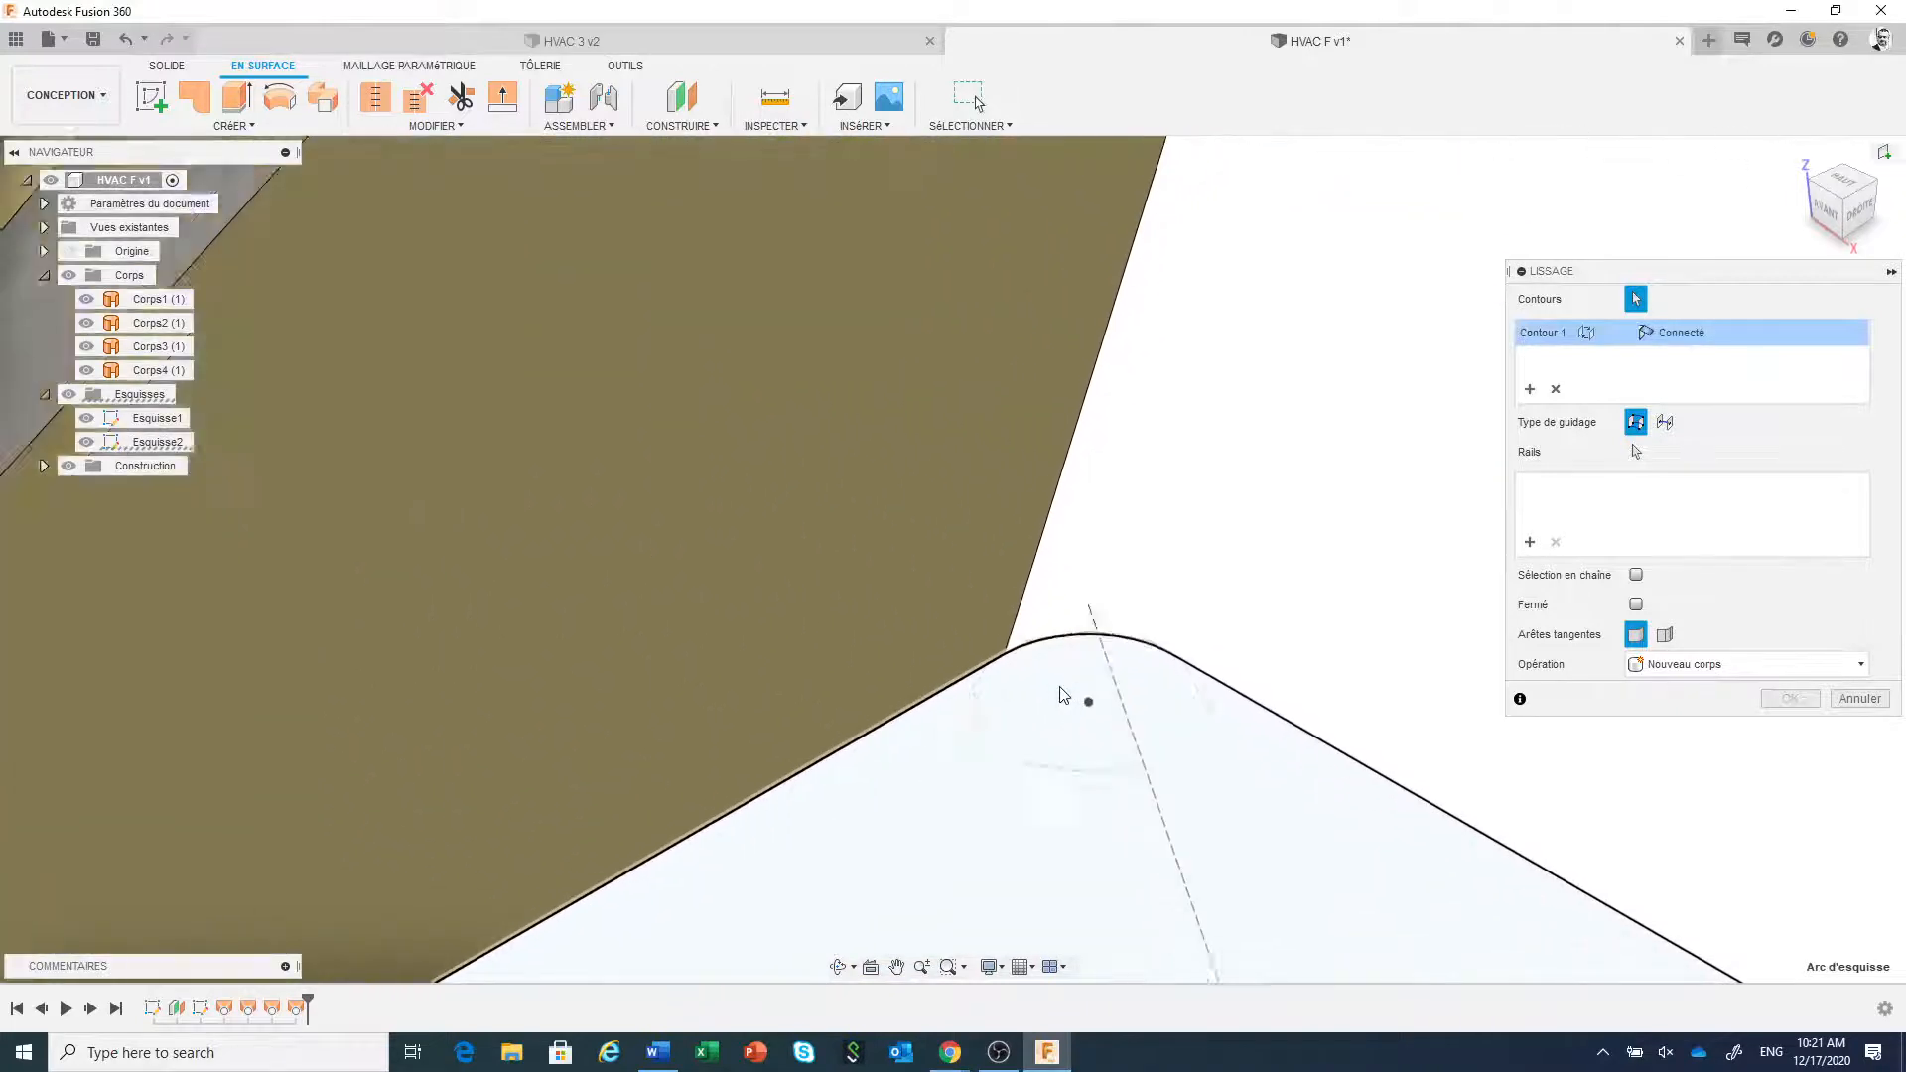
scroll(1053, 684, up, 5)
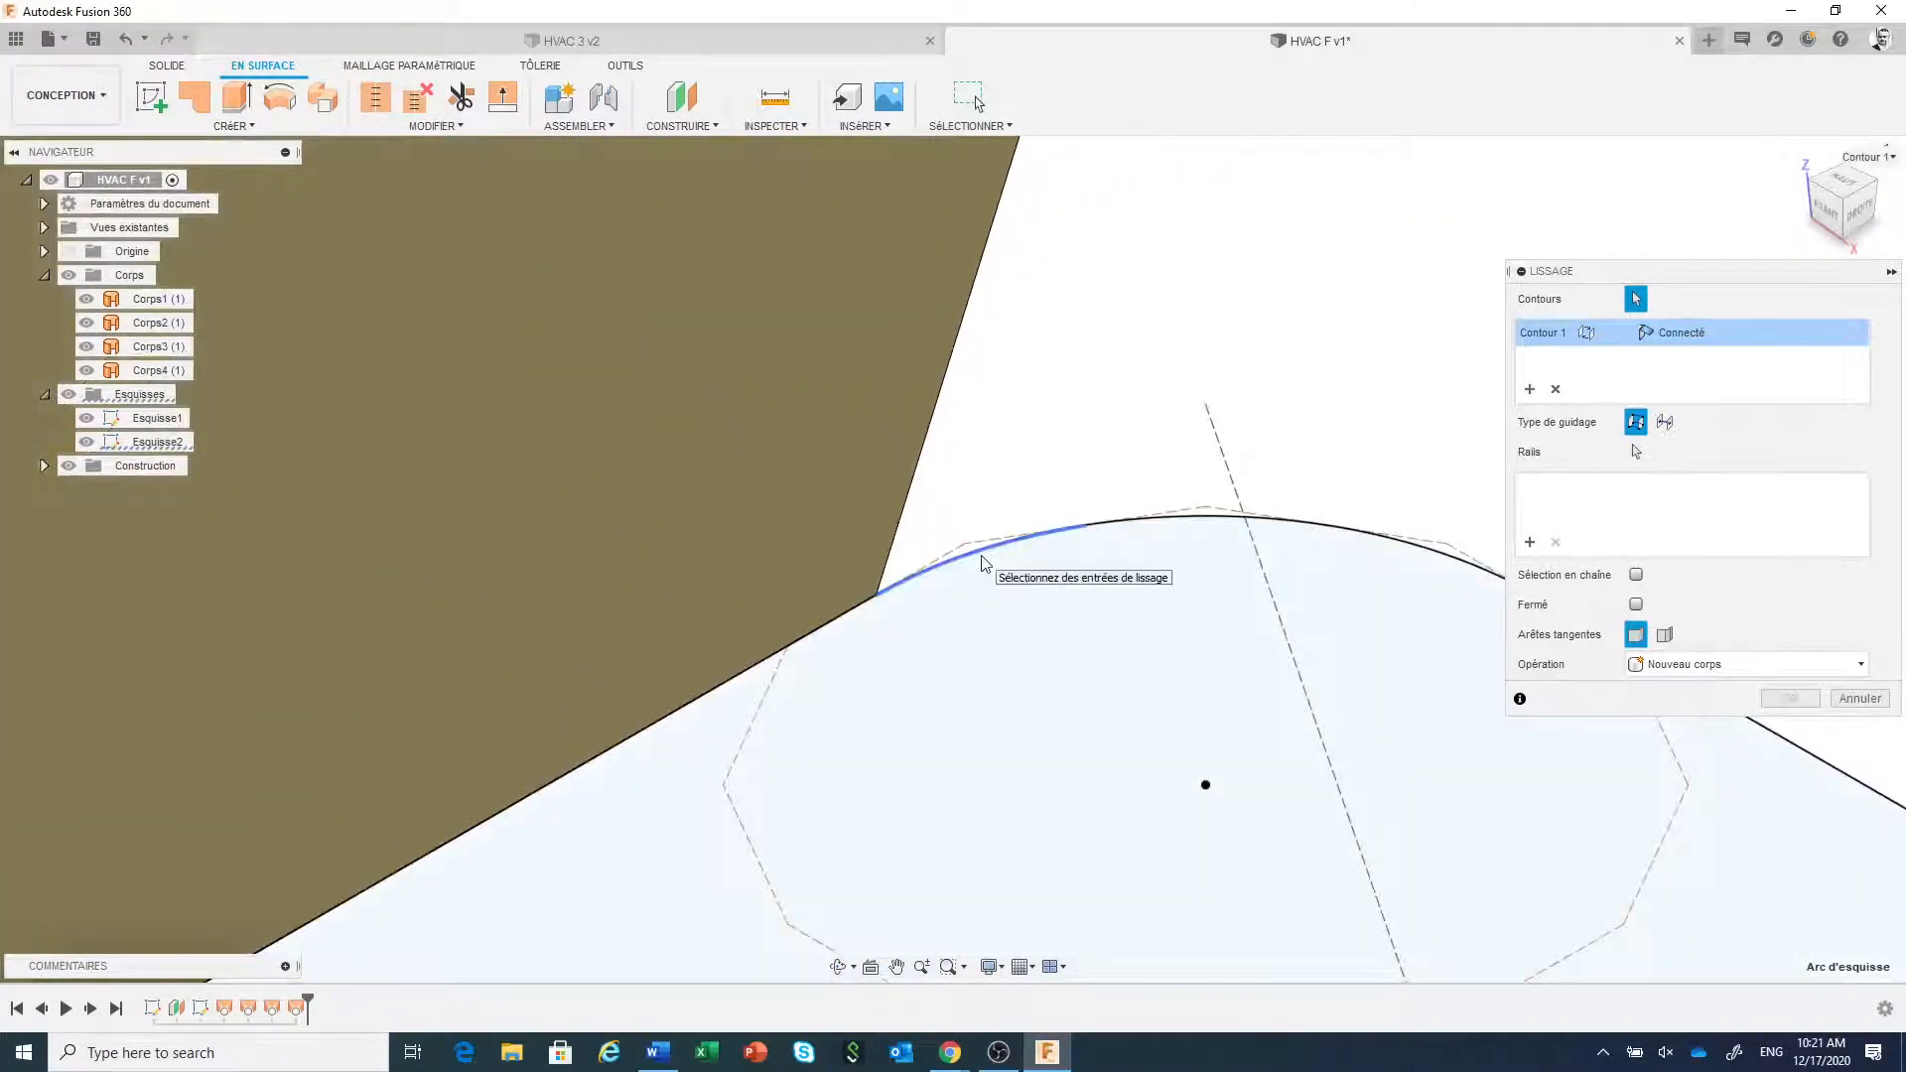
click(981, 563)
click(1779, 698)
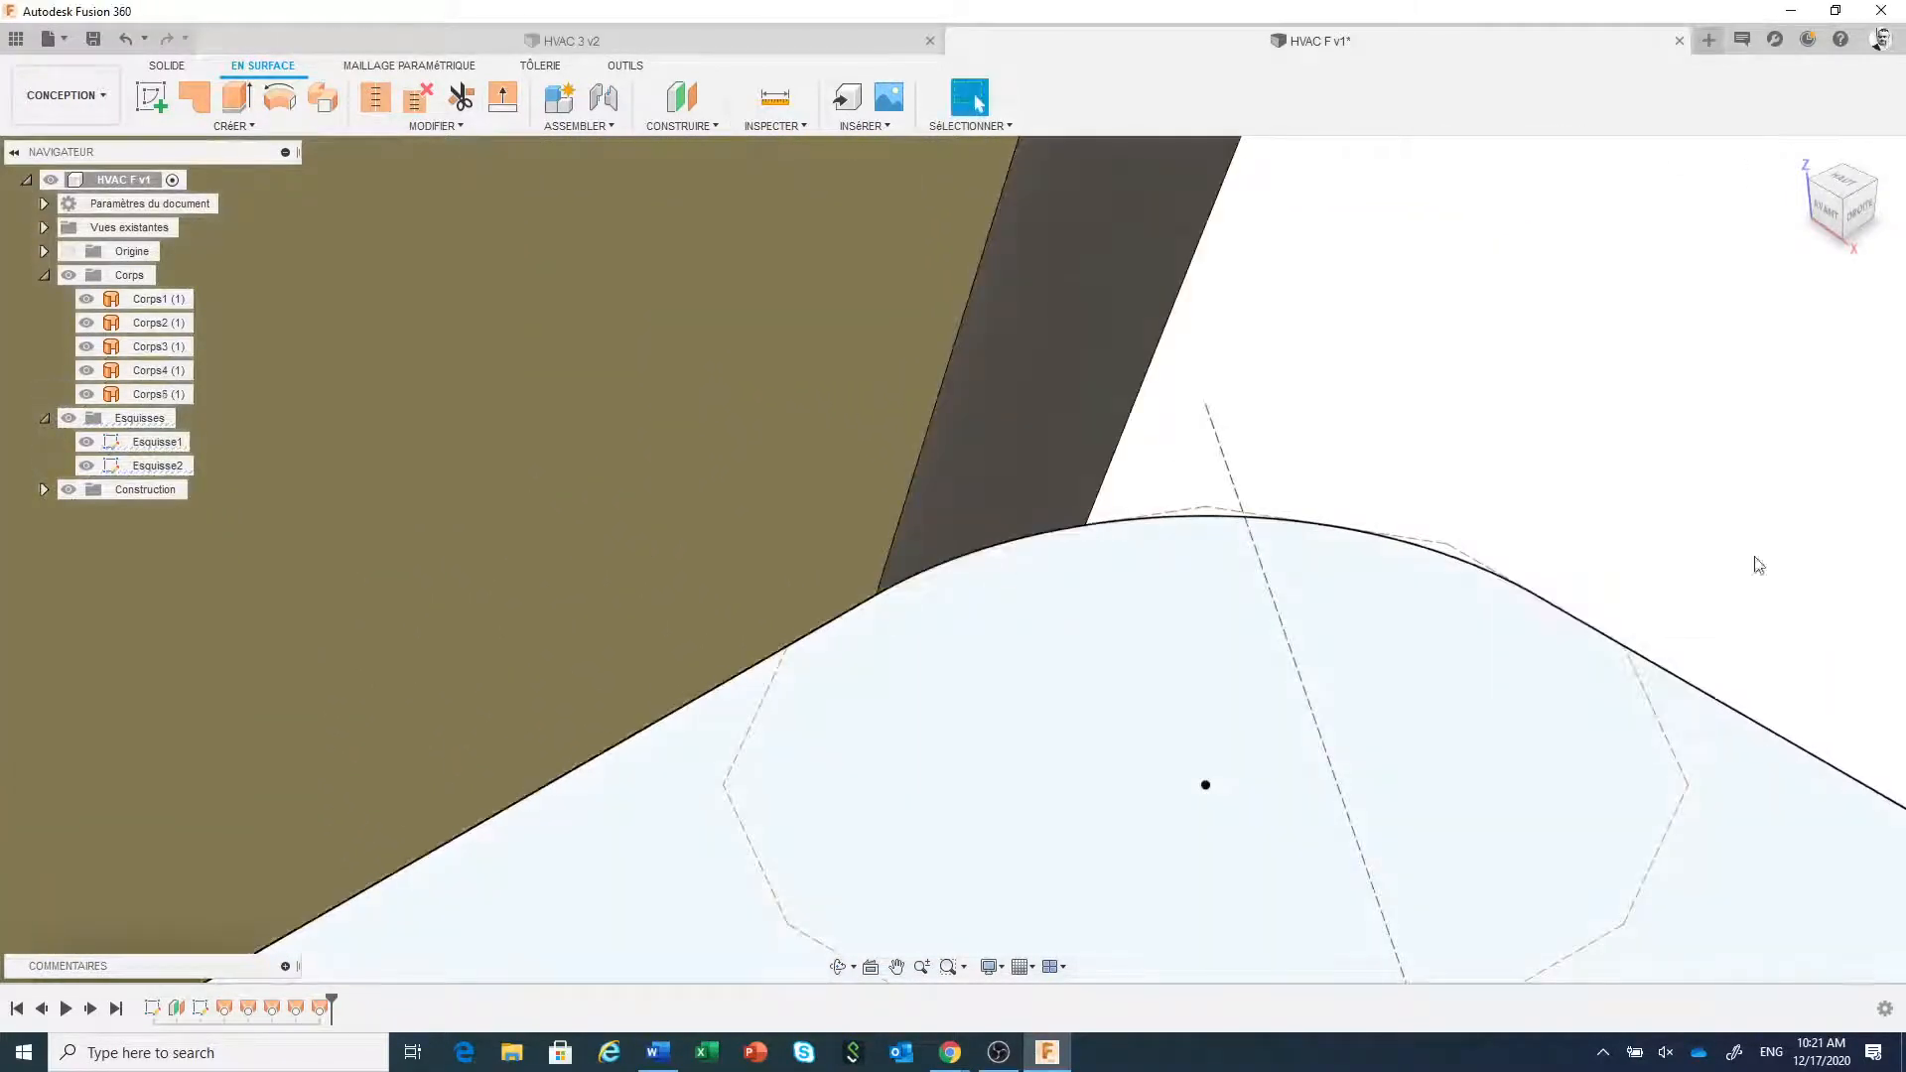
- Loft the middle arc of the base's upper-left corner fillet to the middle arc of the circle's upper-left quarter, as a new body
right_click(1608, 418)
click(1599, 365)
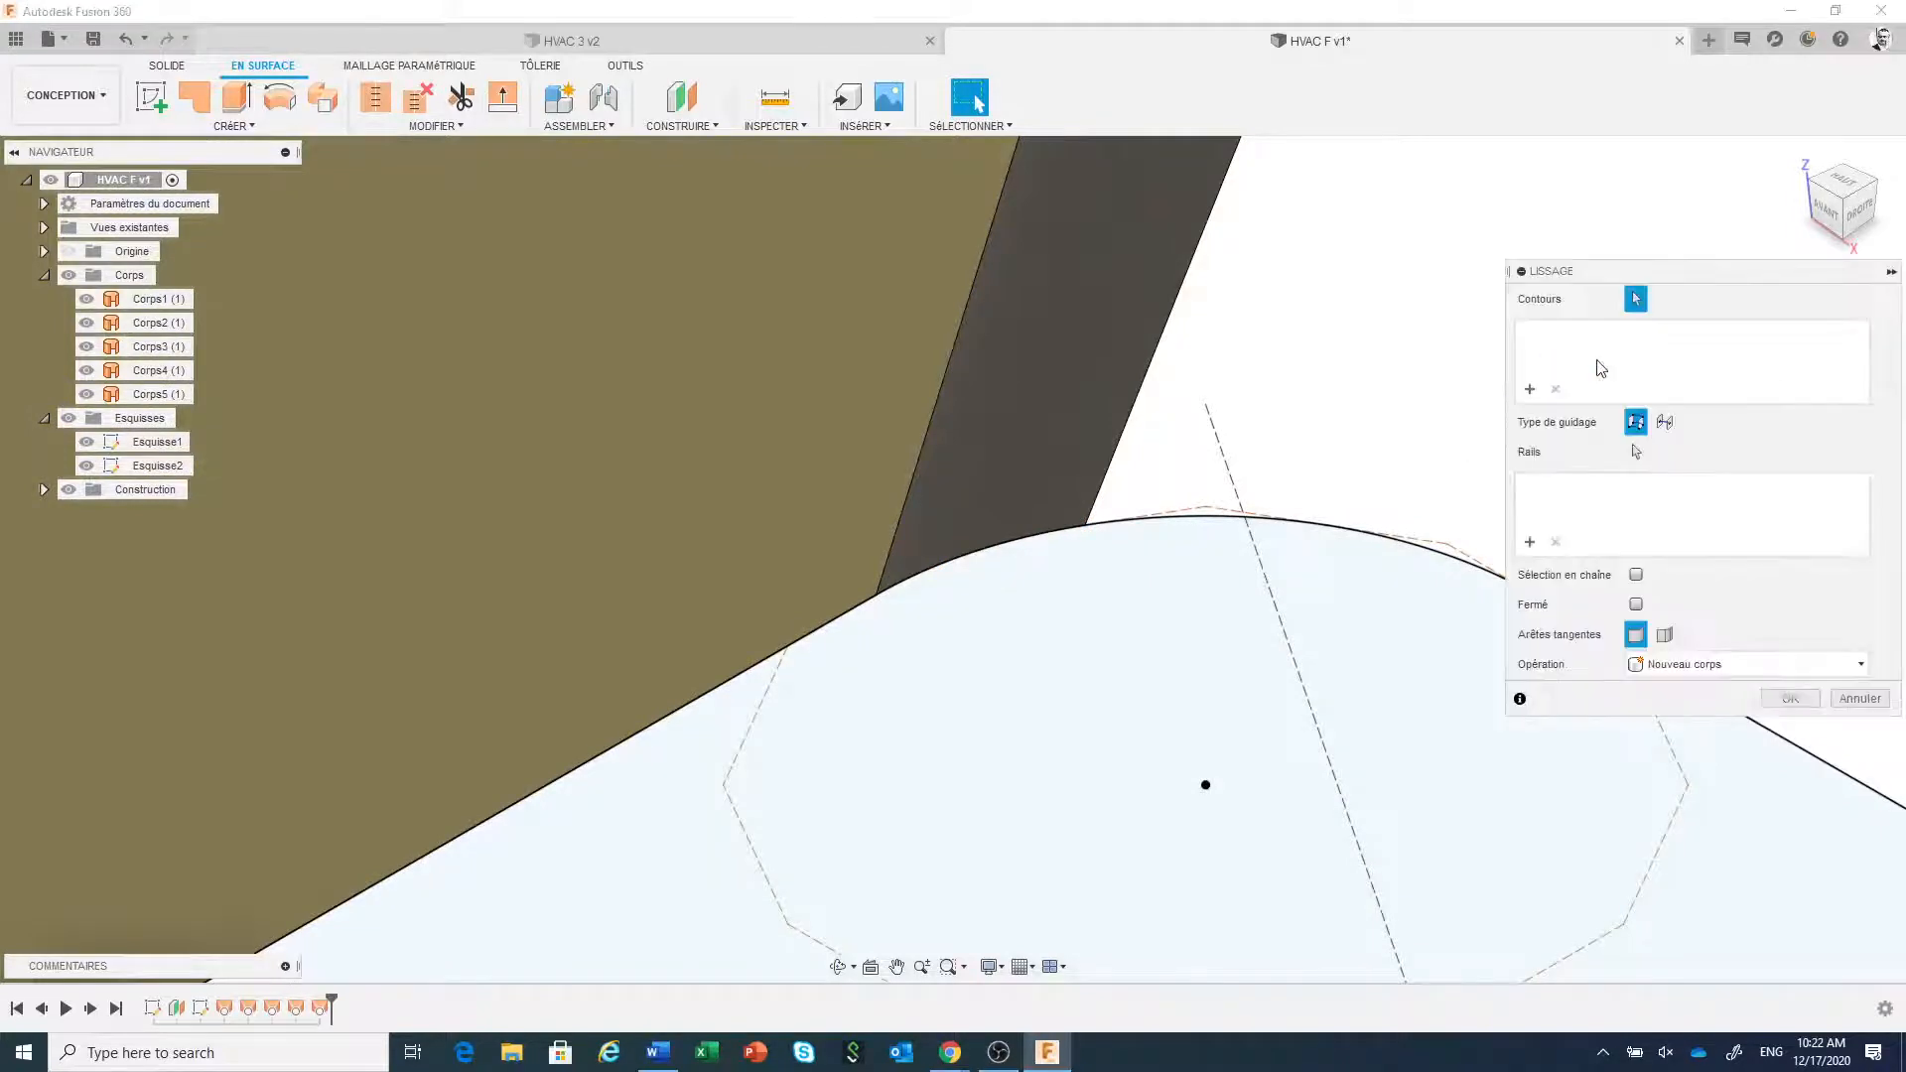
click(1212, 523)
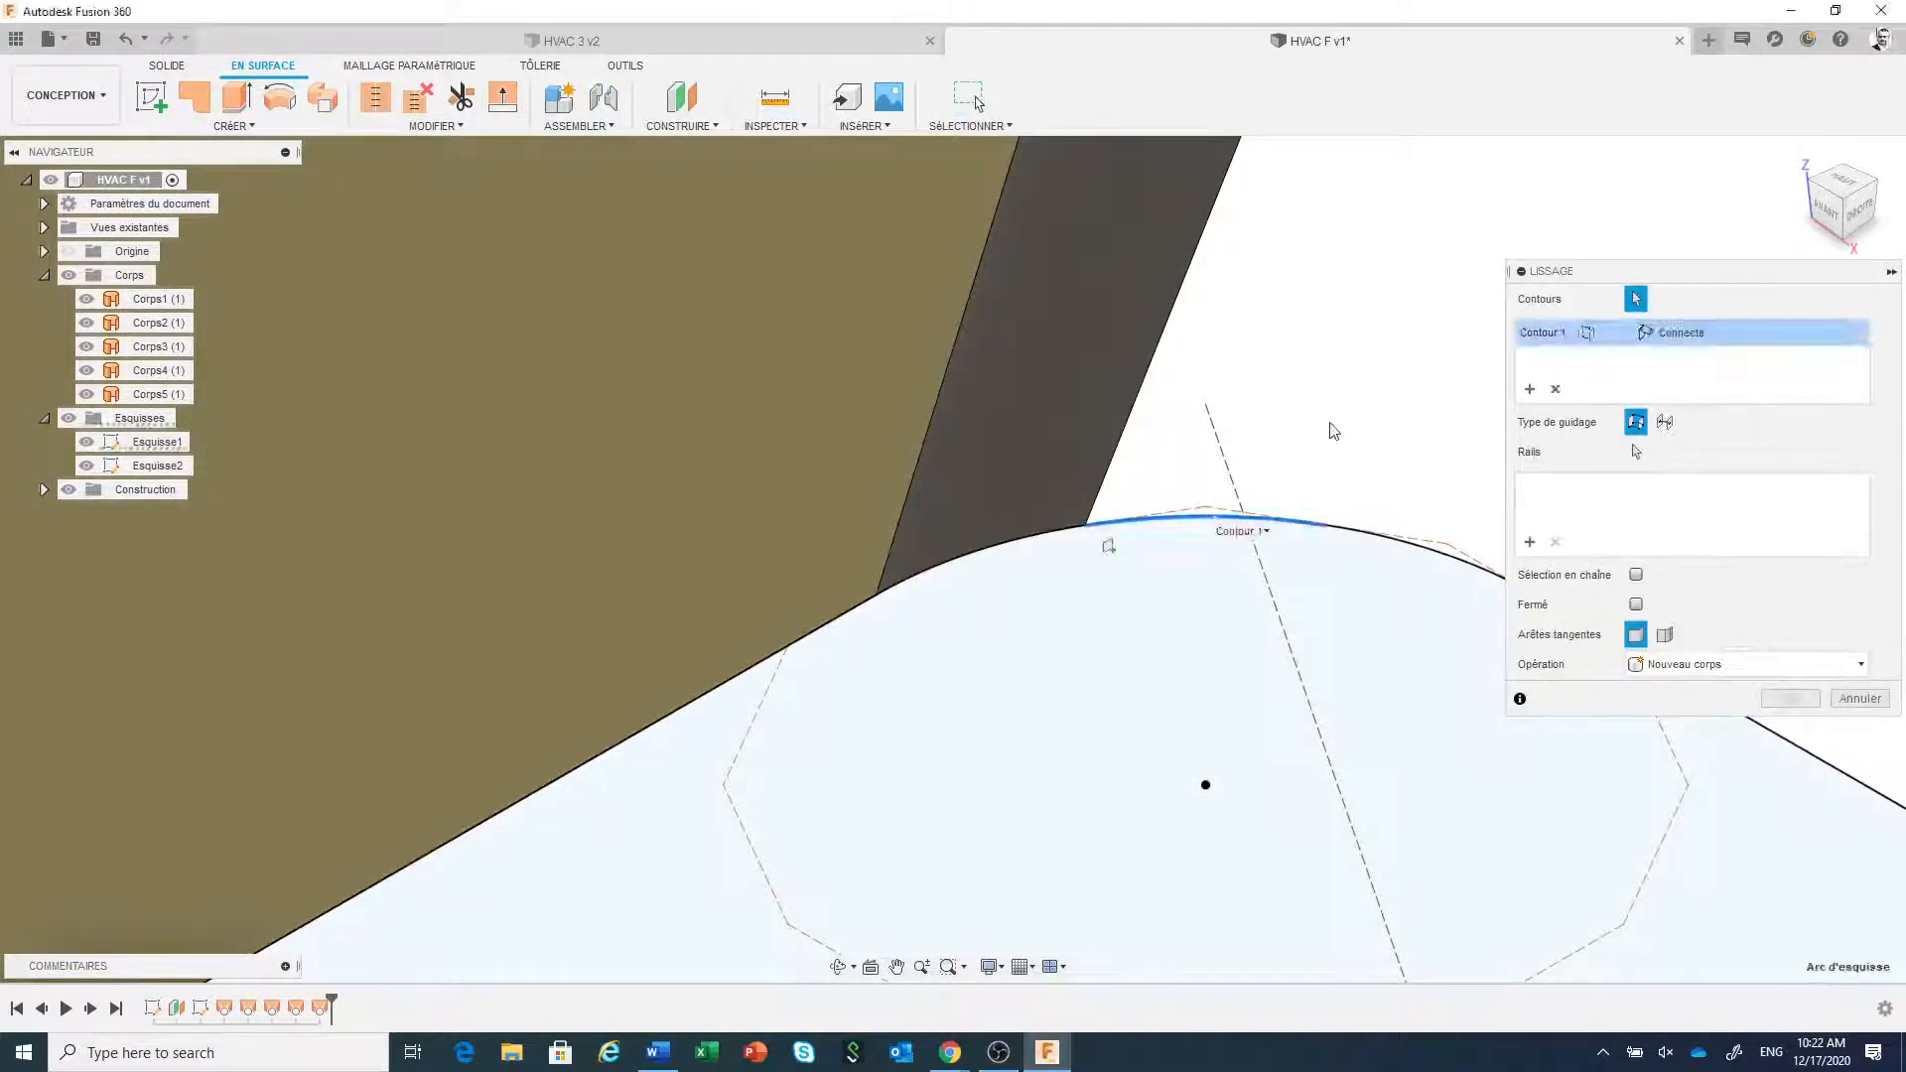
click(1797, 157)
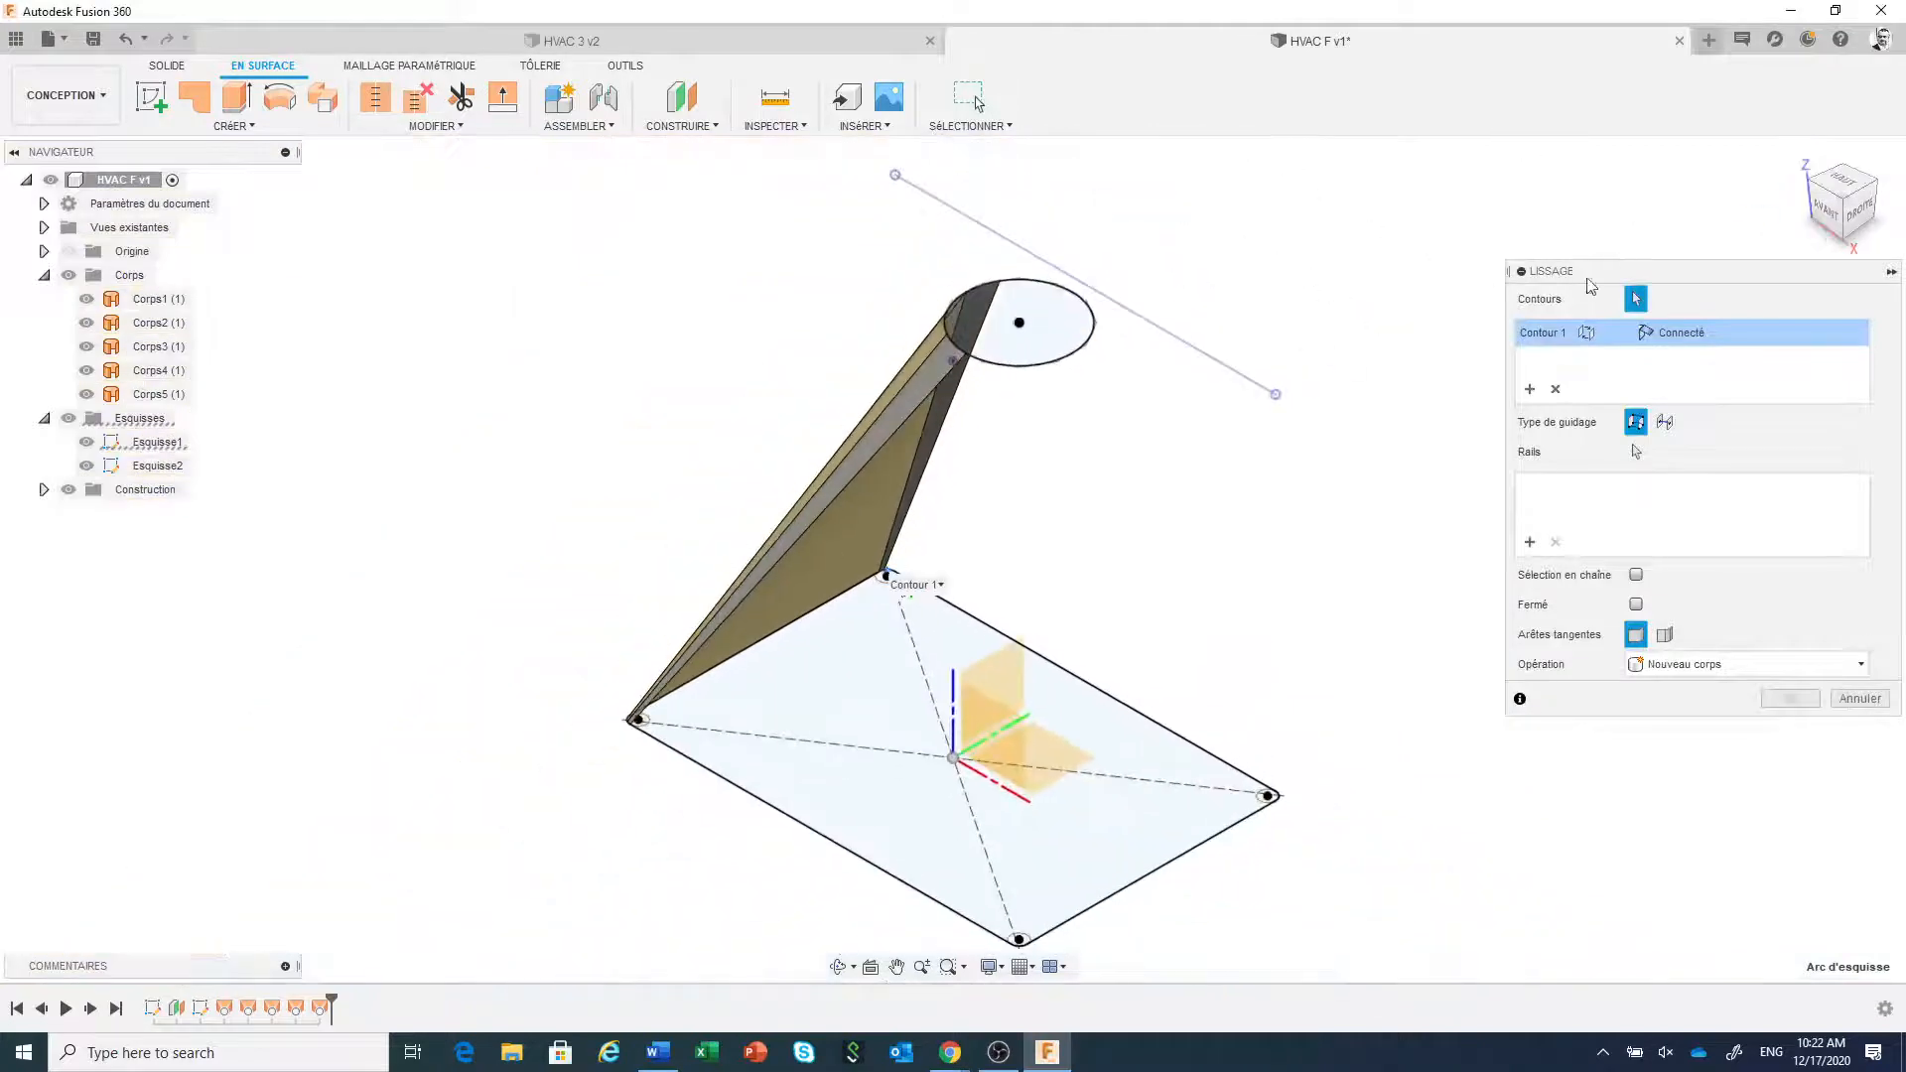
scroll(1009, 318, up, 5)
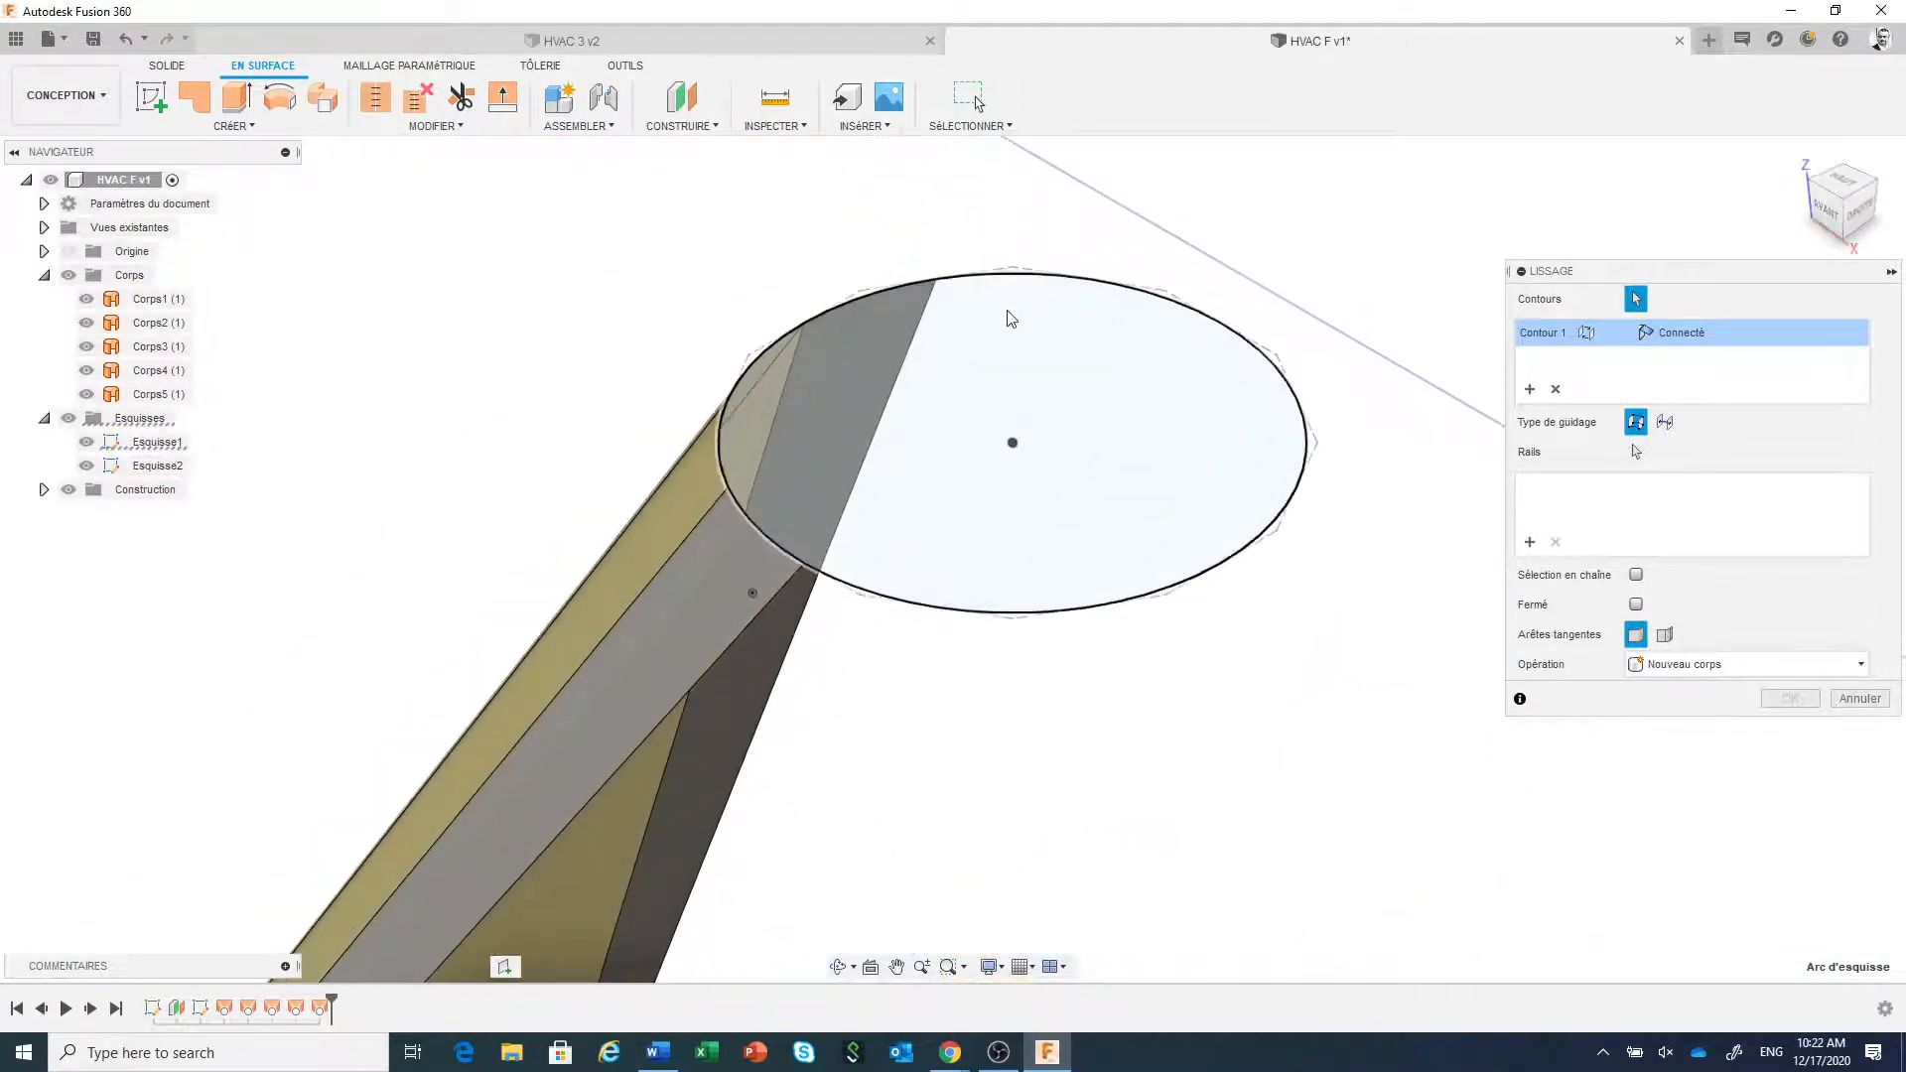
click(998, 282)
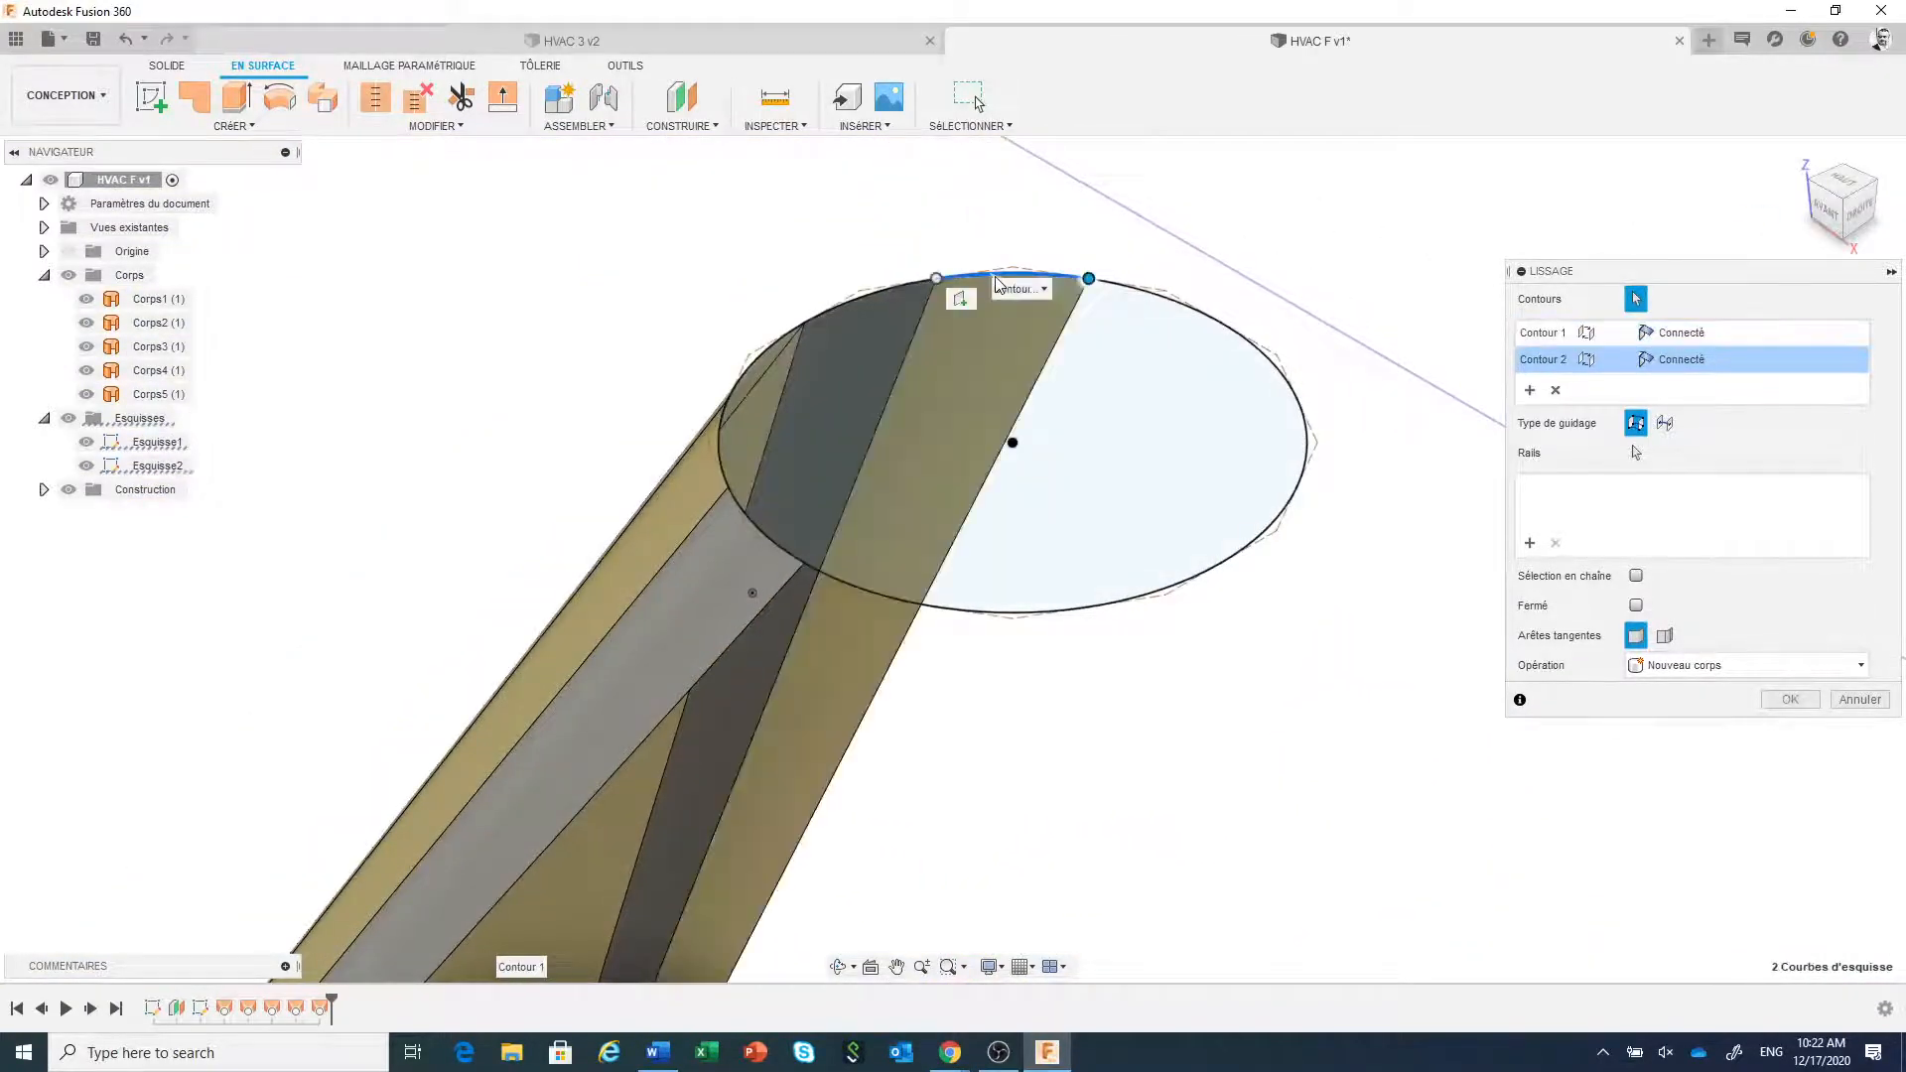
click(1774, 697)
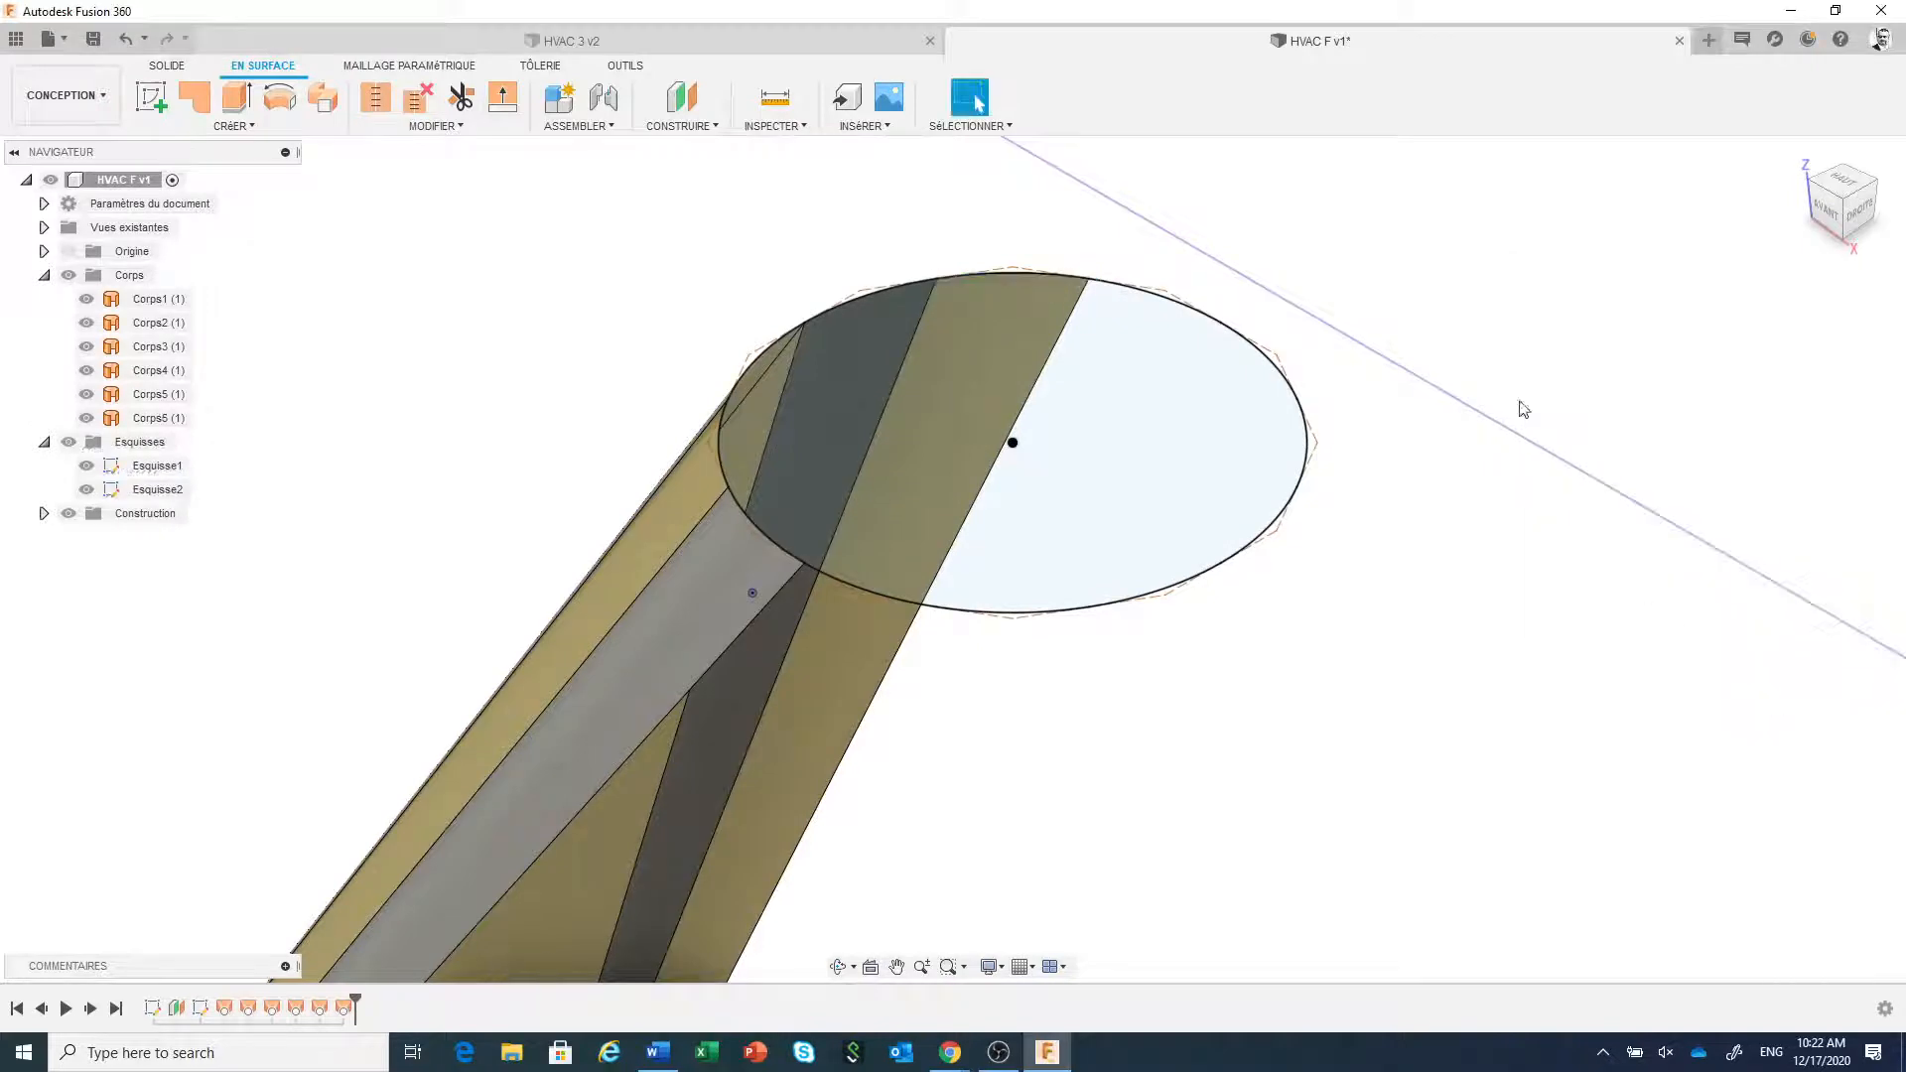
- Loft the last arc of the circle's upper-left quarter to the remaining upper-left fillet arc next to the long side, as a new body
right_click(1503, 332)
click(1507, 270)
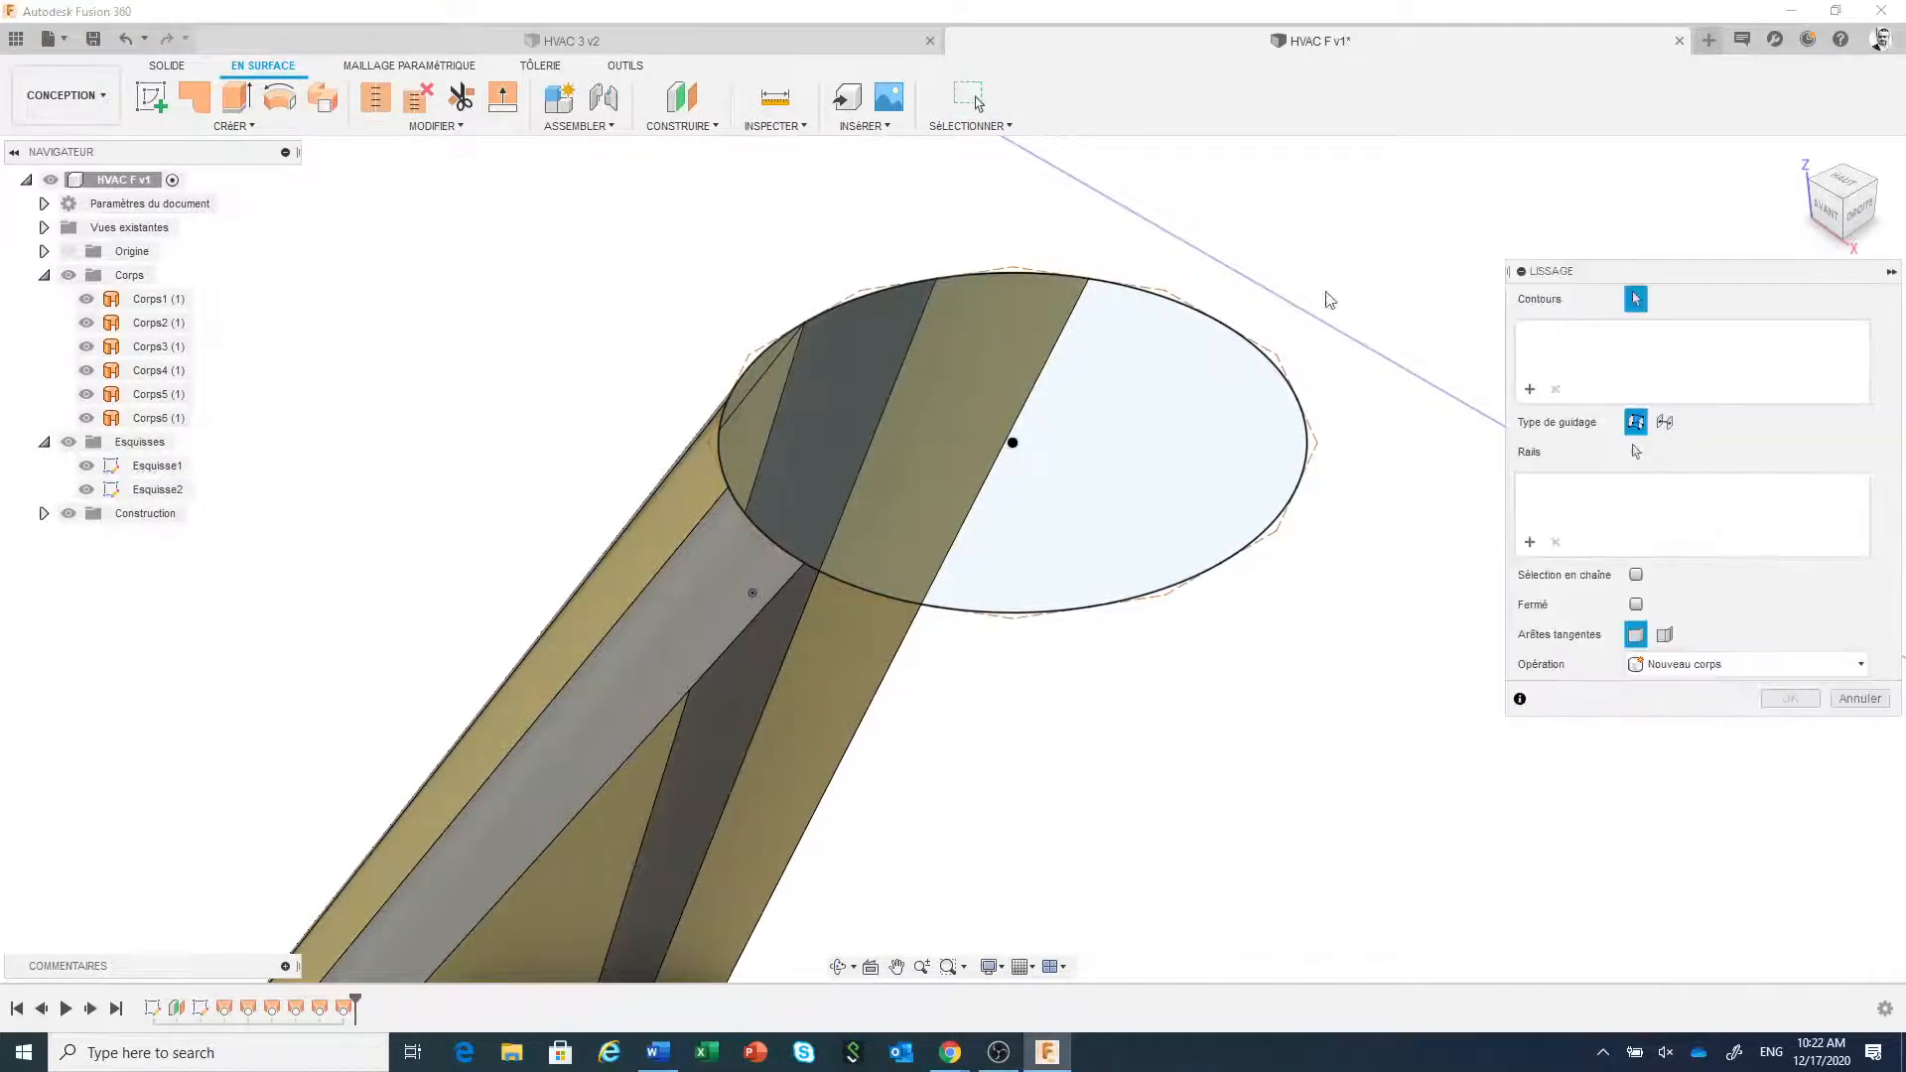
click(1146, 296)
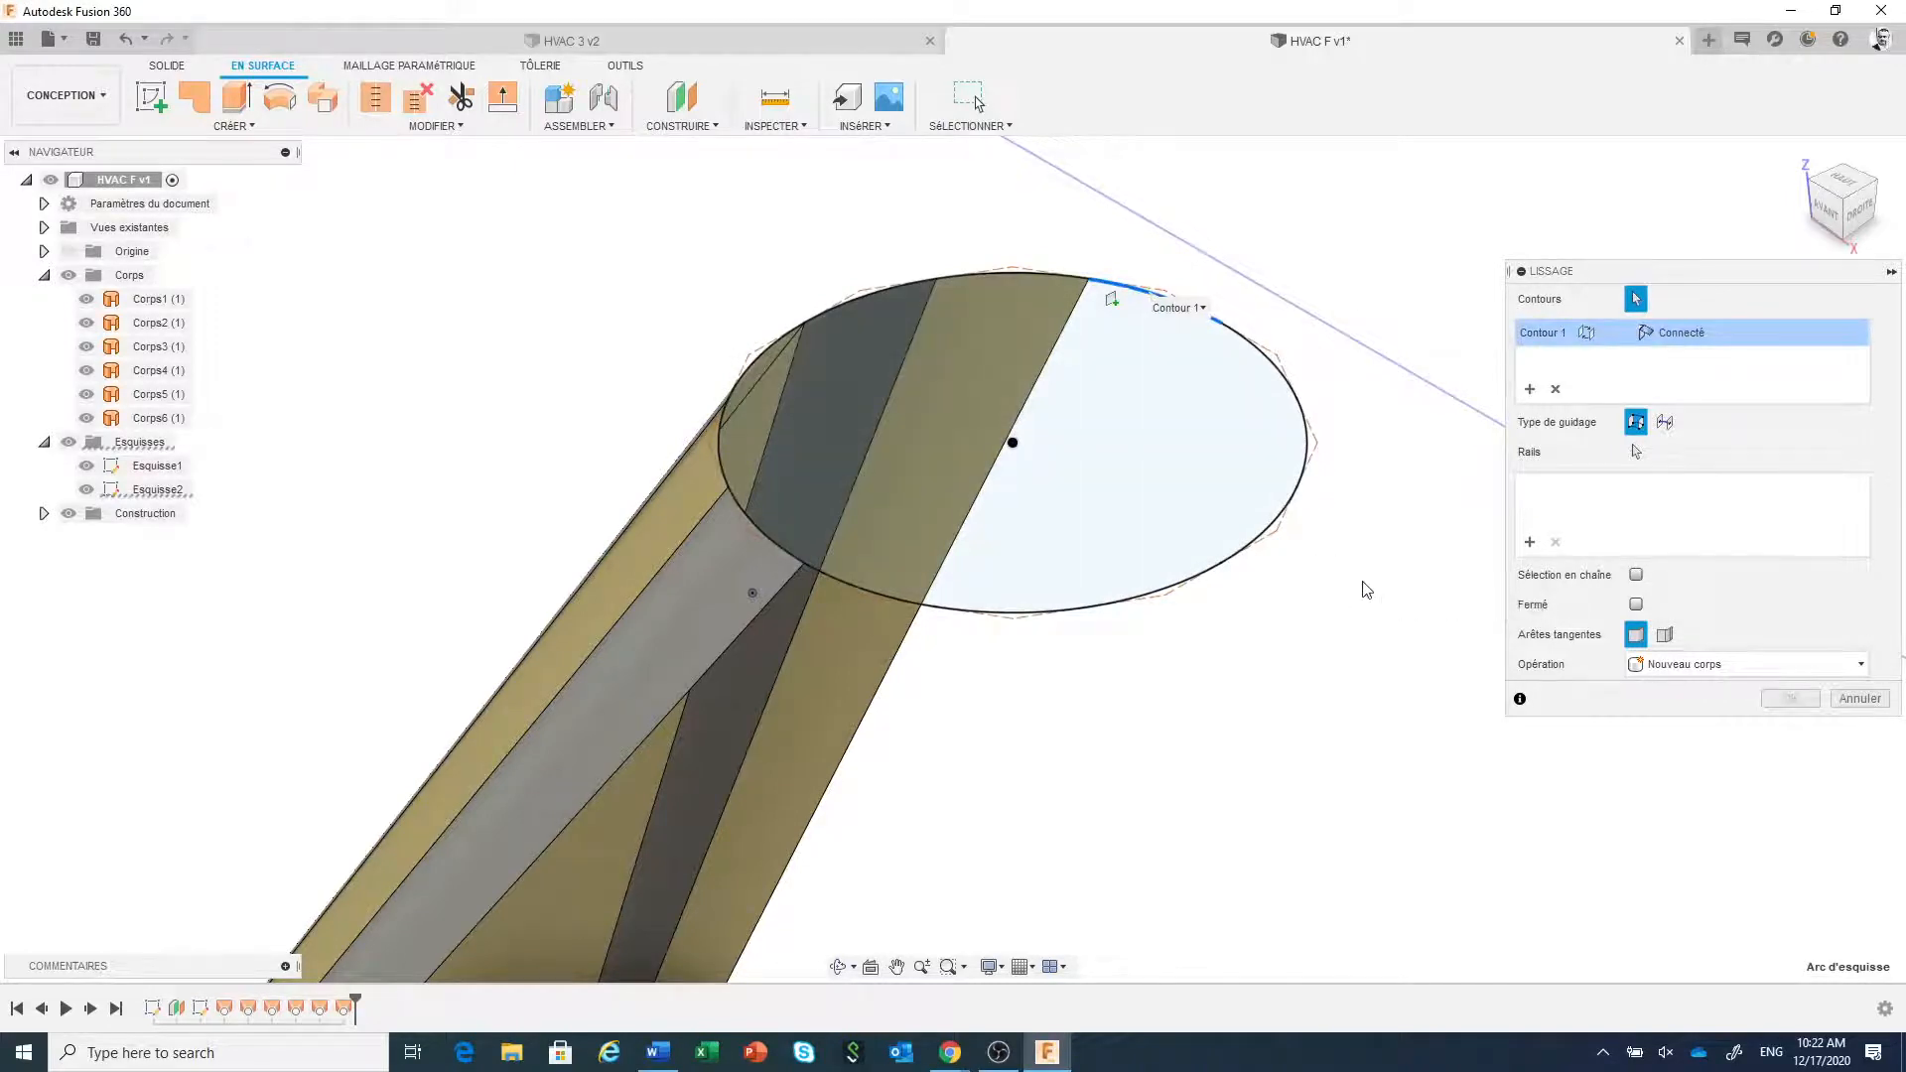
scroll(1360, 588, down, 6)
scroll(1097, 789, up, 10)
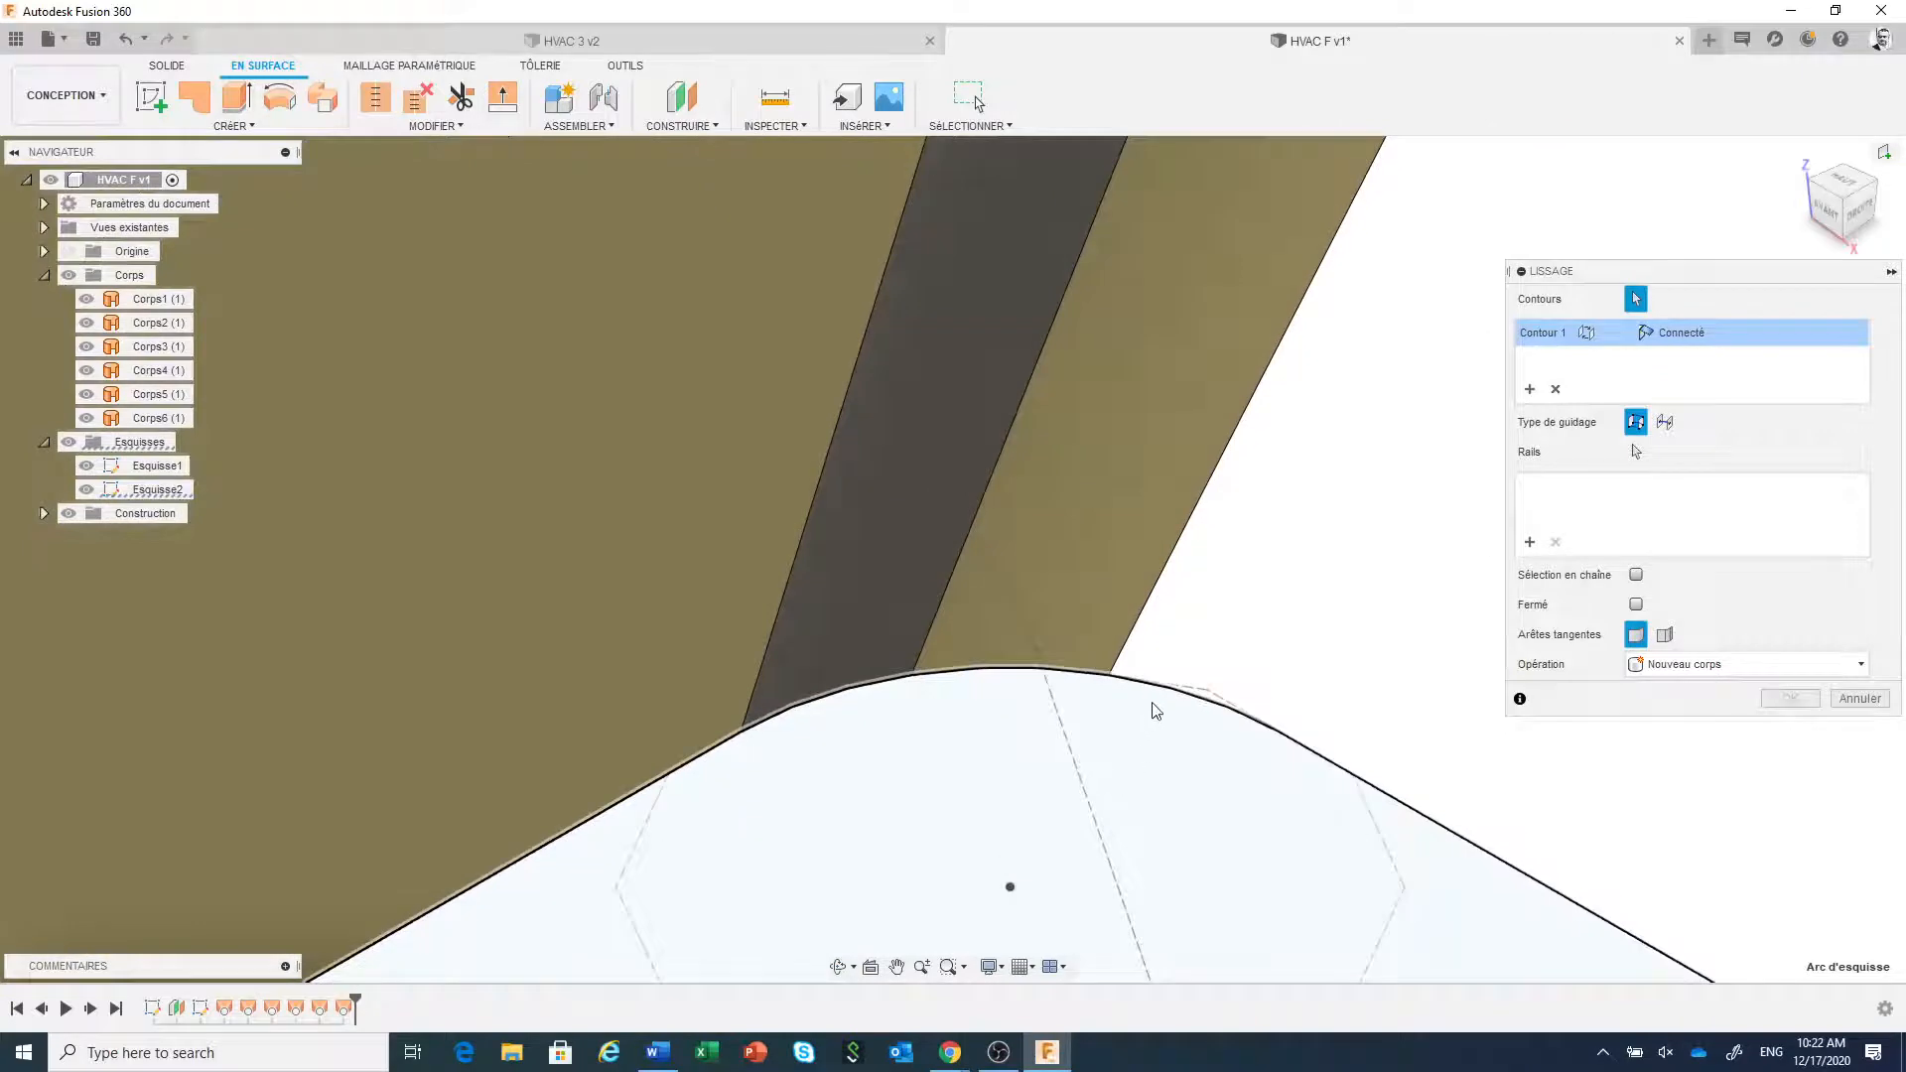
click(1159, 695)
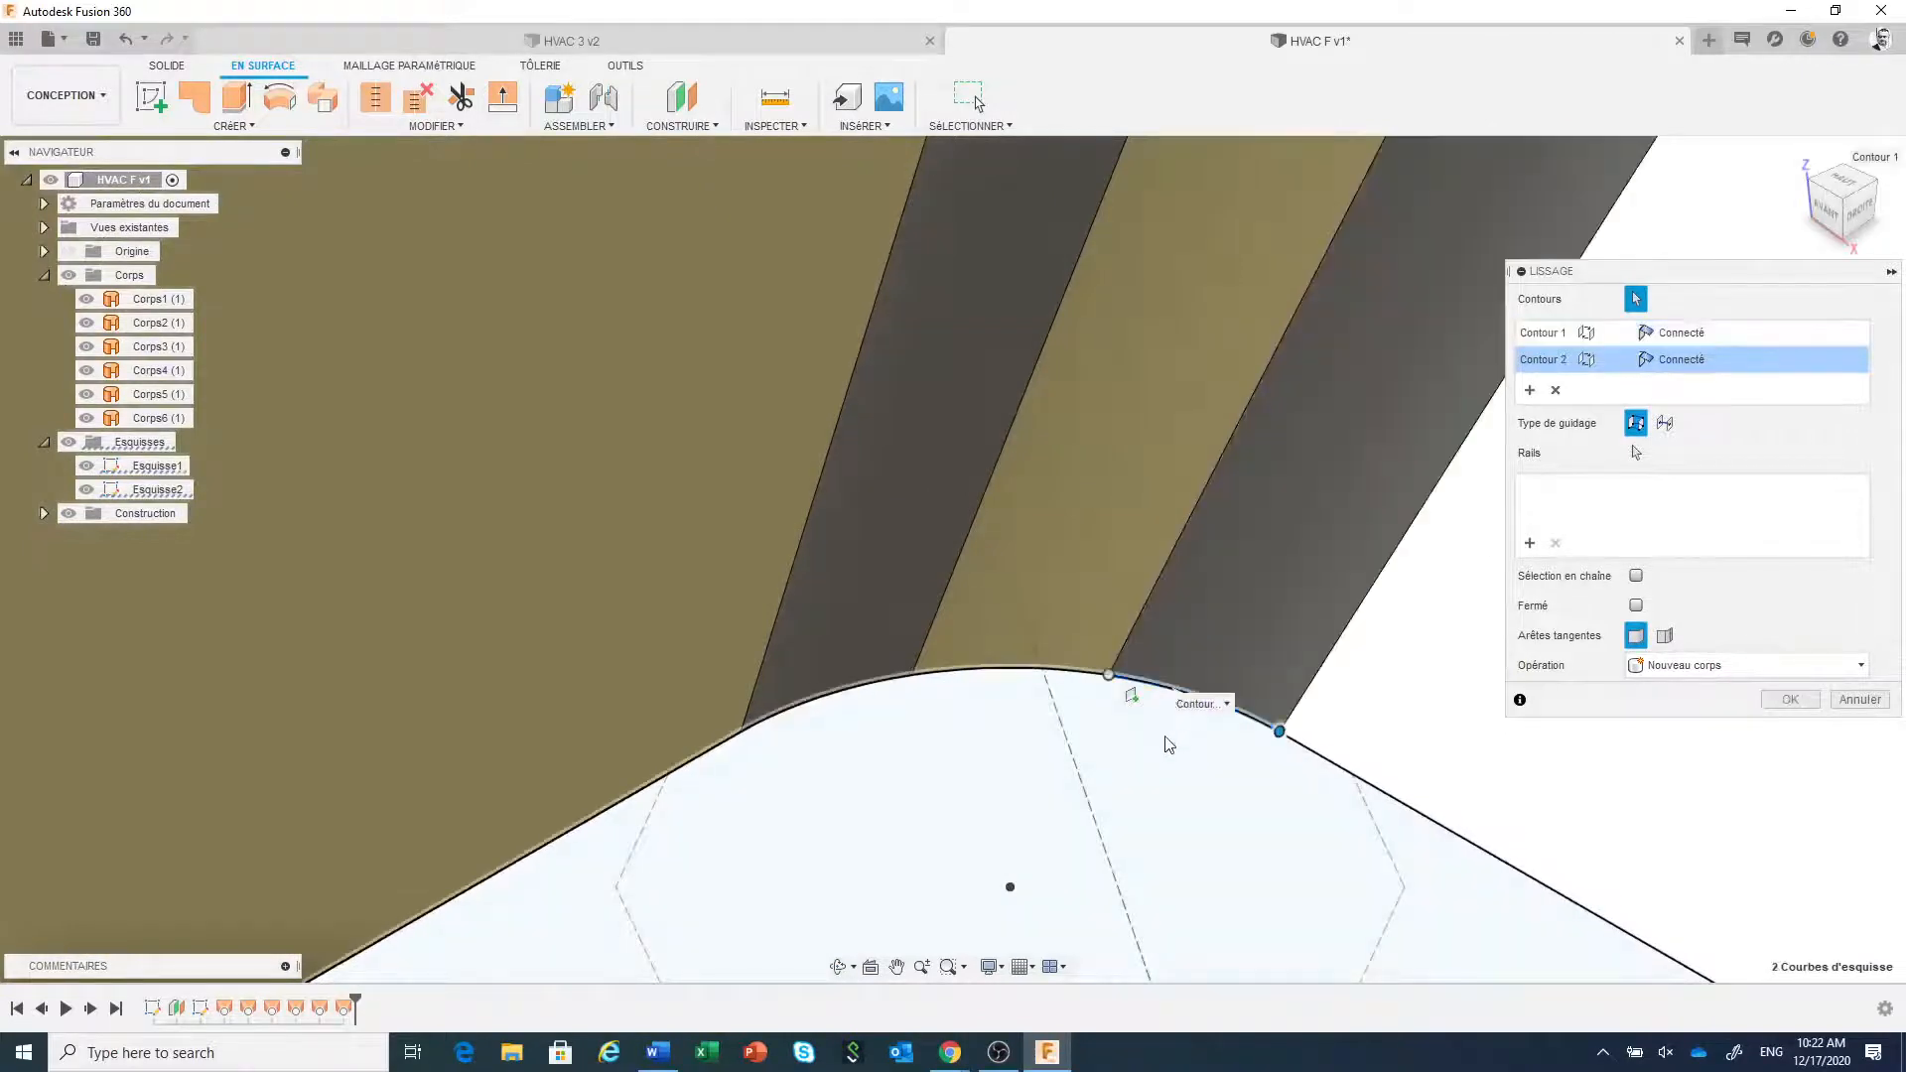
scroll(1163, 739, down, 2)
click(1789, 700)
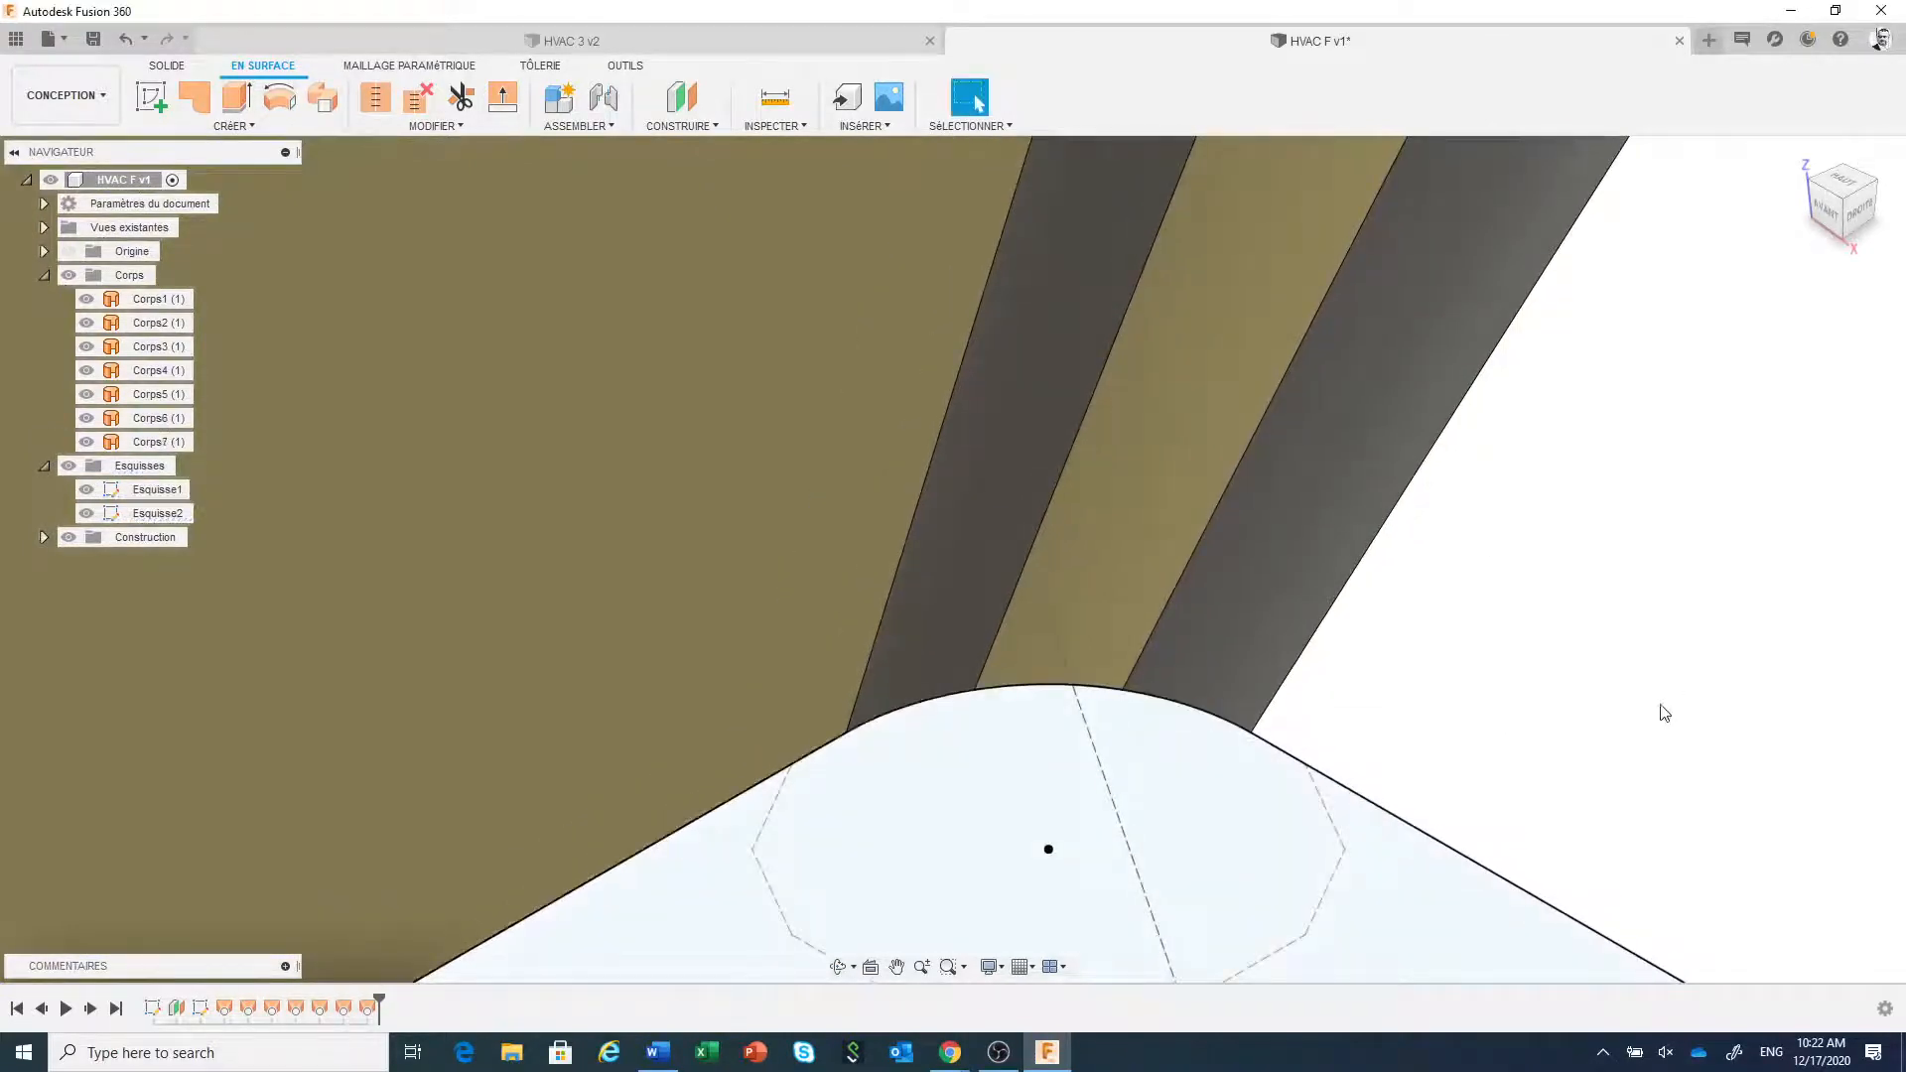
- Loft a triangular surface from the base's rear long side to the end of the circle's upper-left quarter, as a new body
scroll(1540, 718, down, 6)
scroll(1520, 733, down, 4)
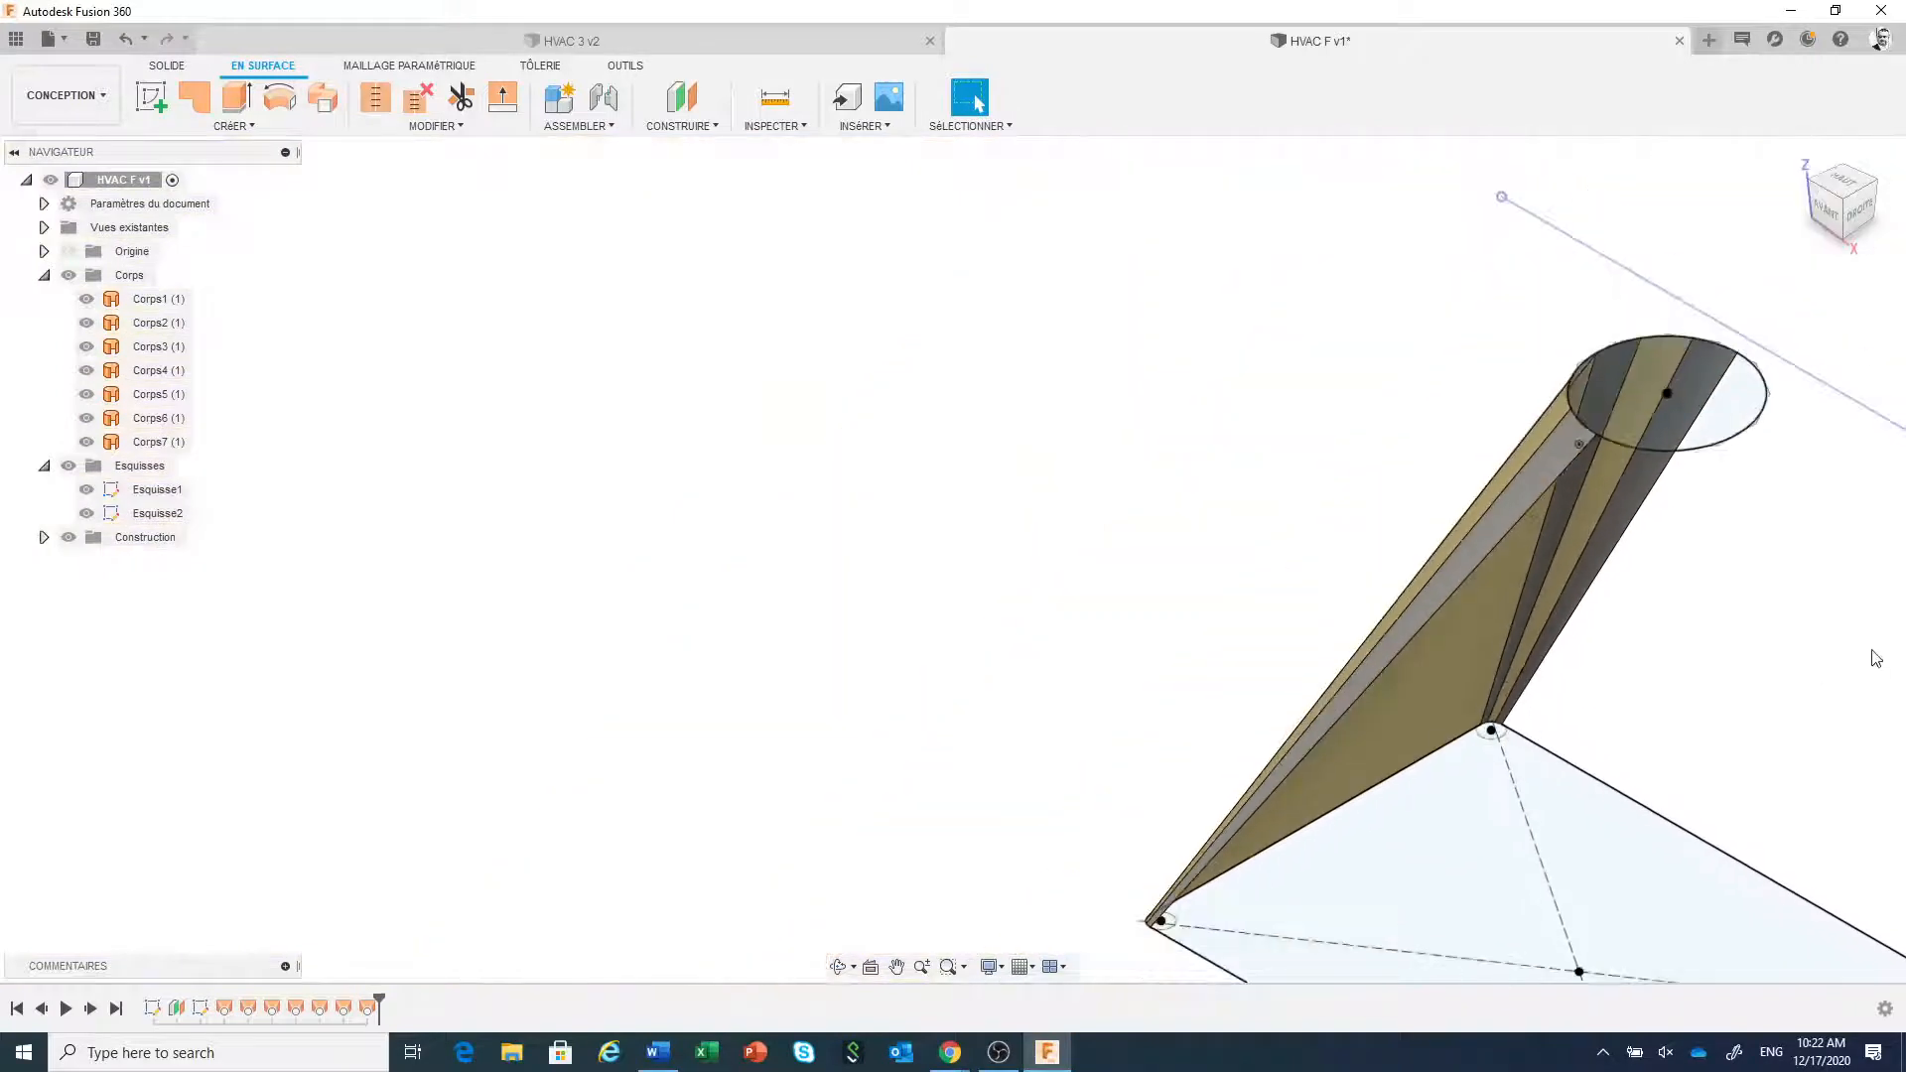
middle_drag(1740, 643, 1390, 491)
right_click(1394, 486)
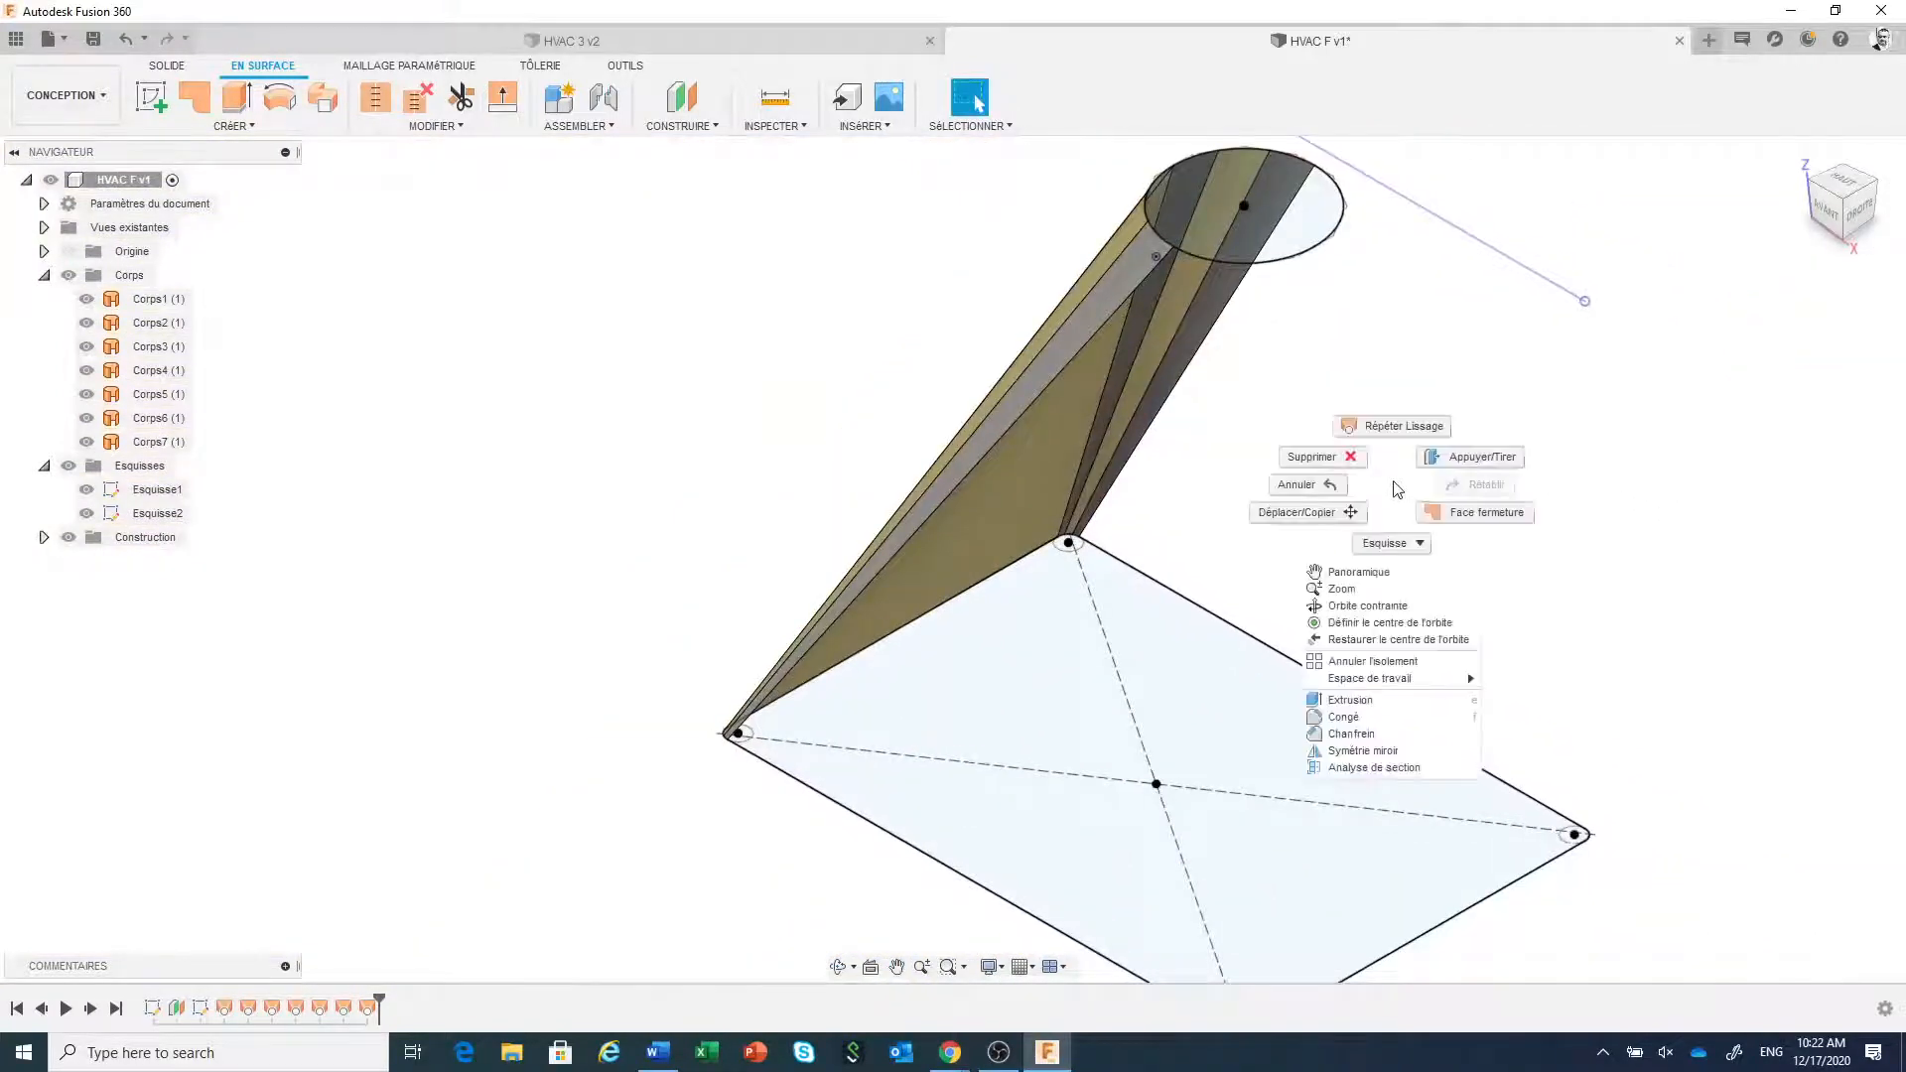
click(1414, 435)
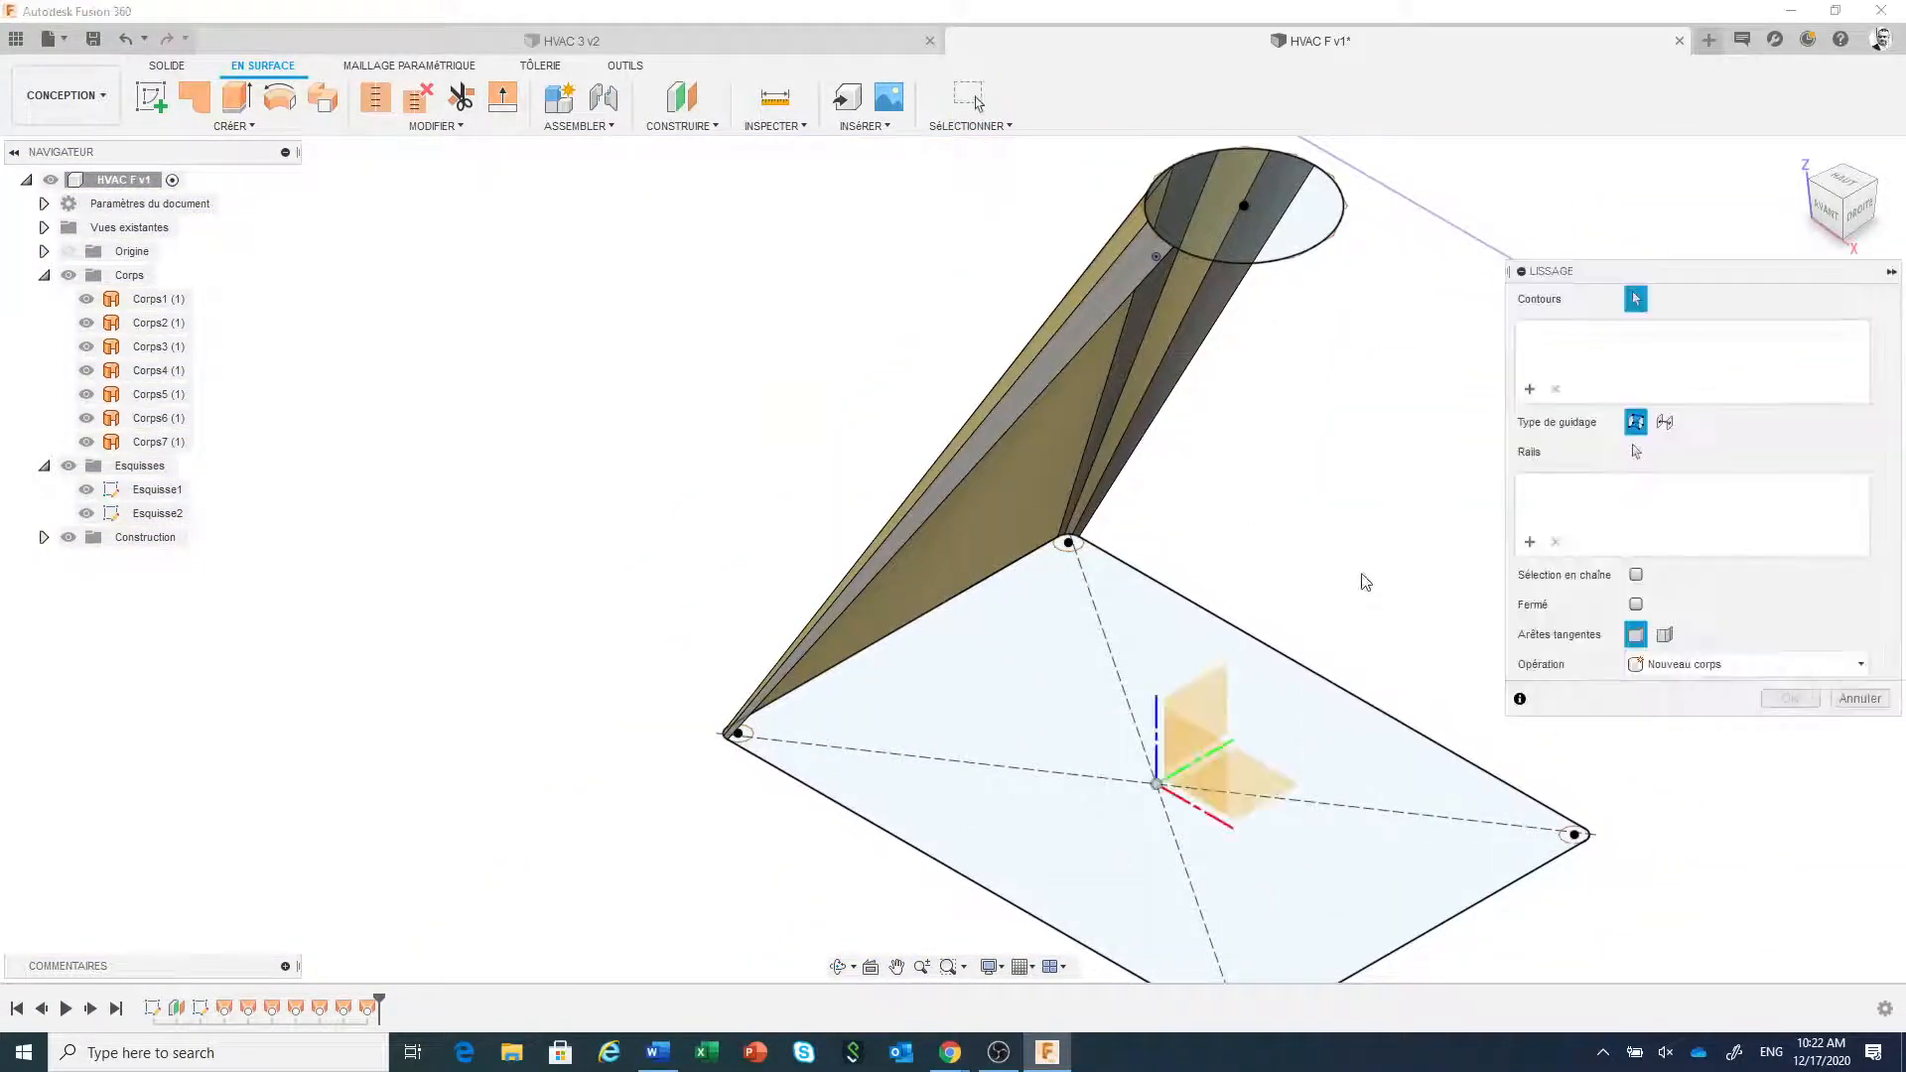
click(1355, 701)
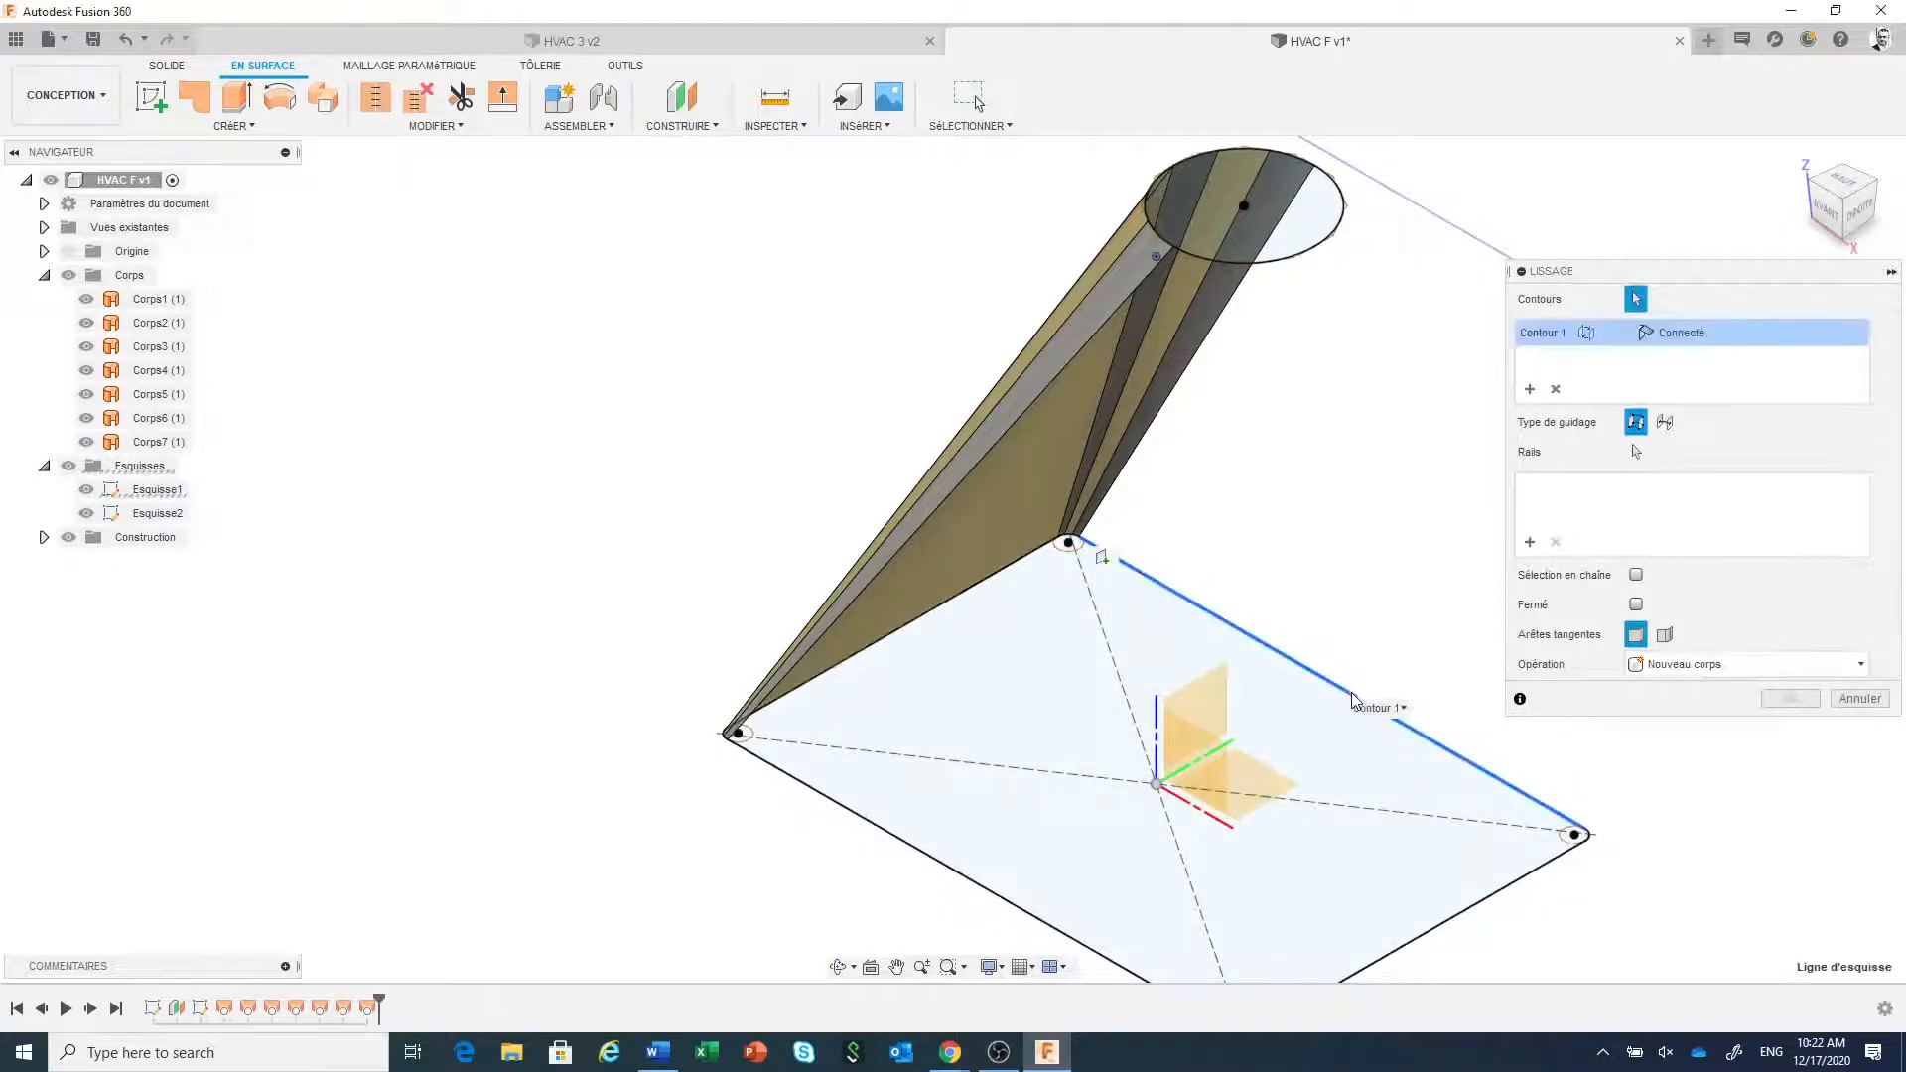
click(1316, 169)
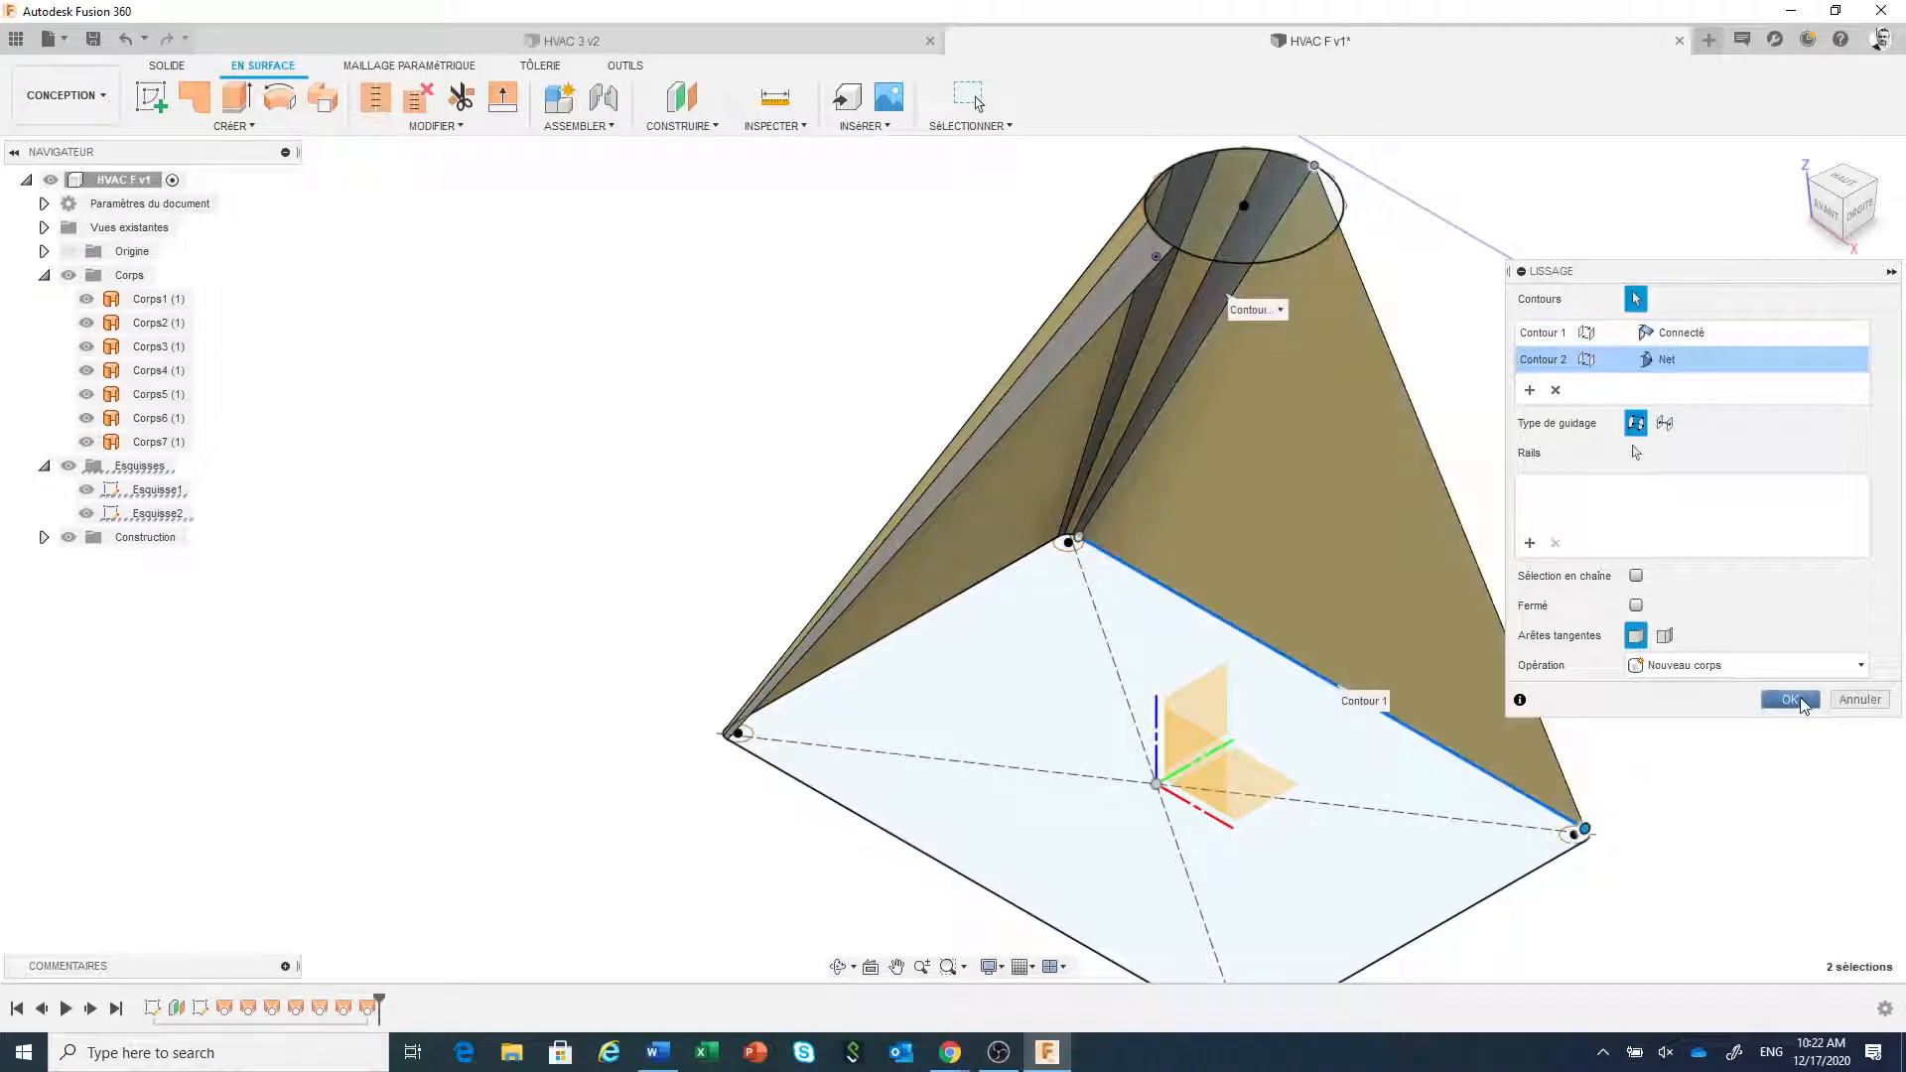
click(1790, 699)
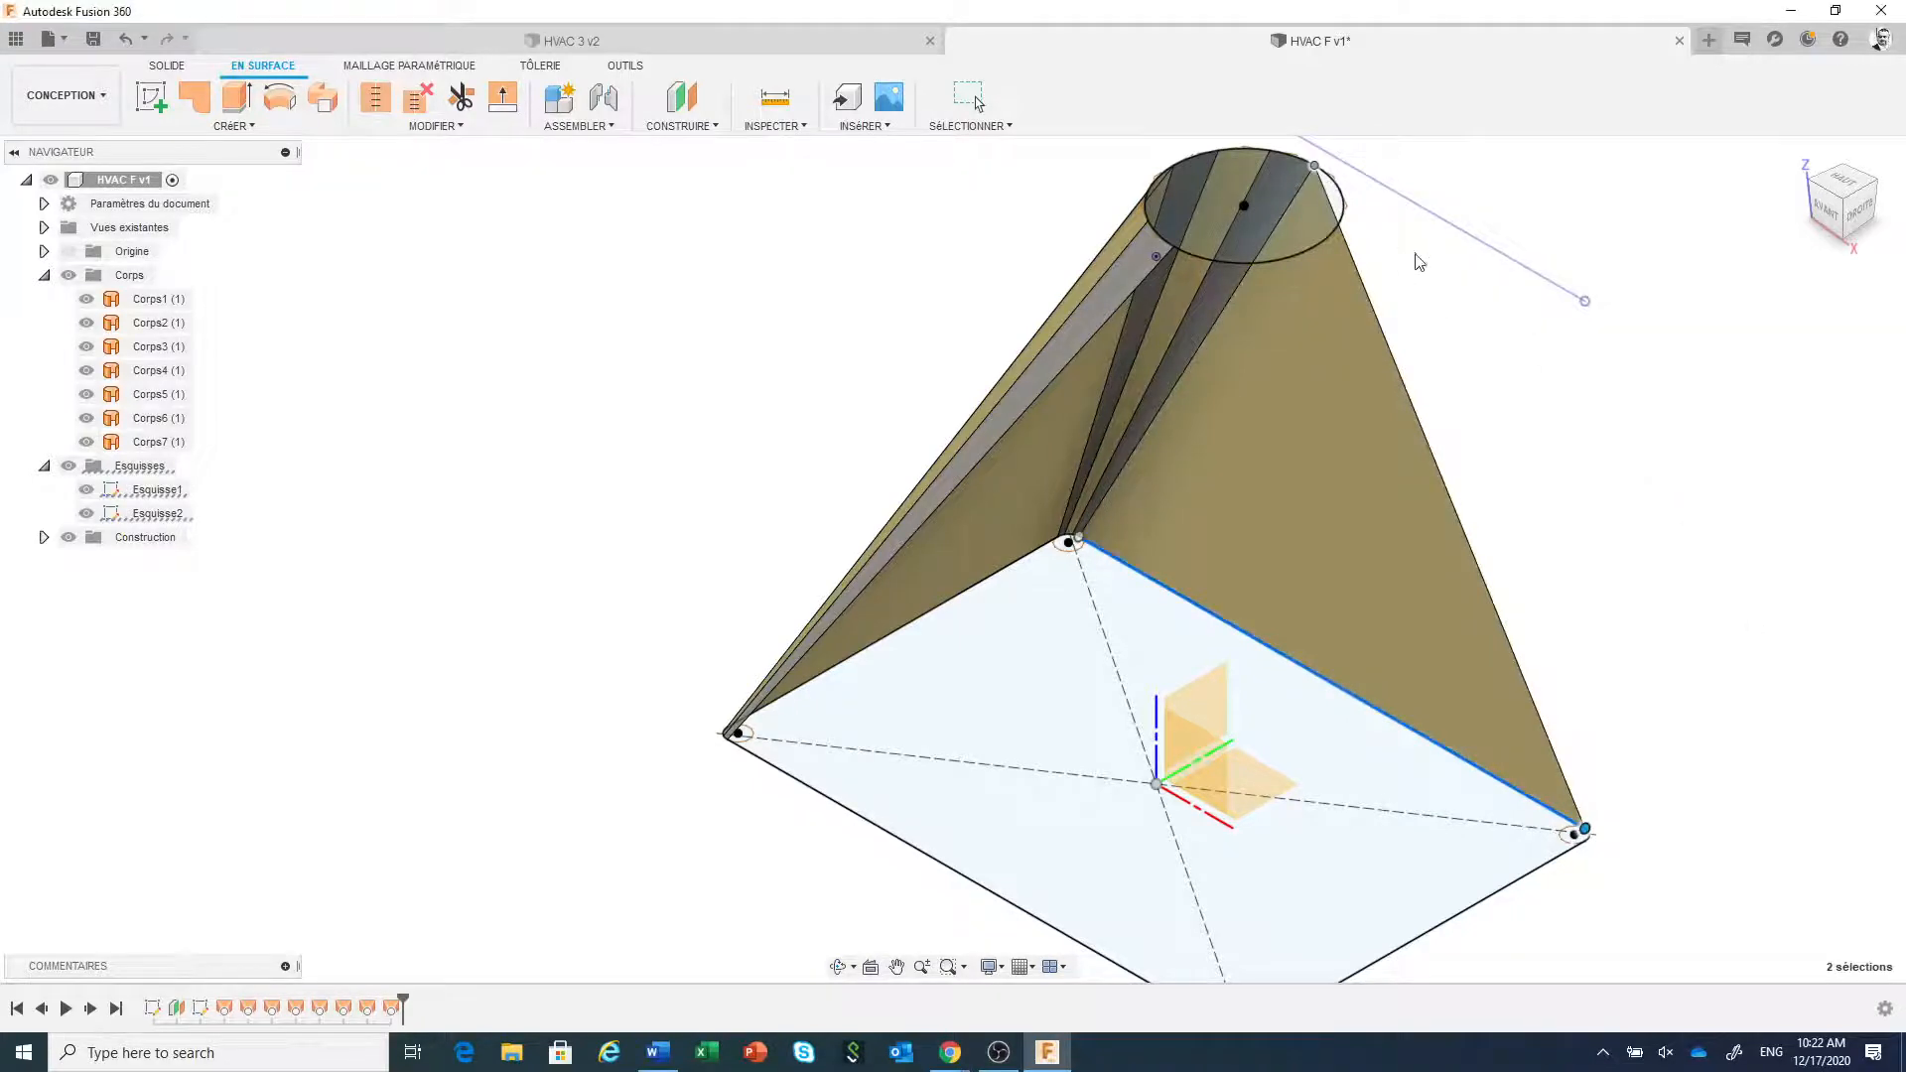
- Loft the first arc of the circle's upper-right quarter to the base's upper-right fillet arc next to the rear long side, as a new body
scroll(1482, 422, up, 5)
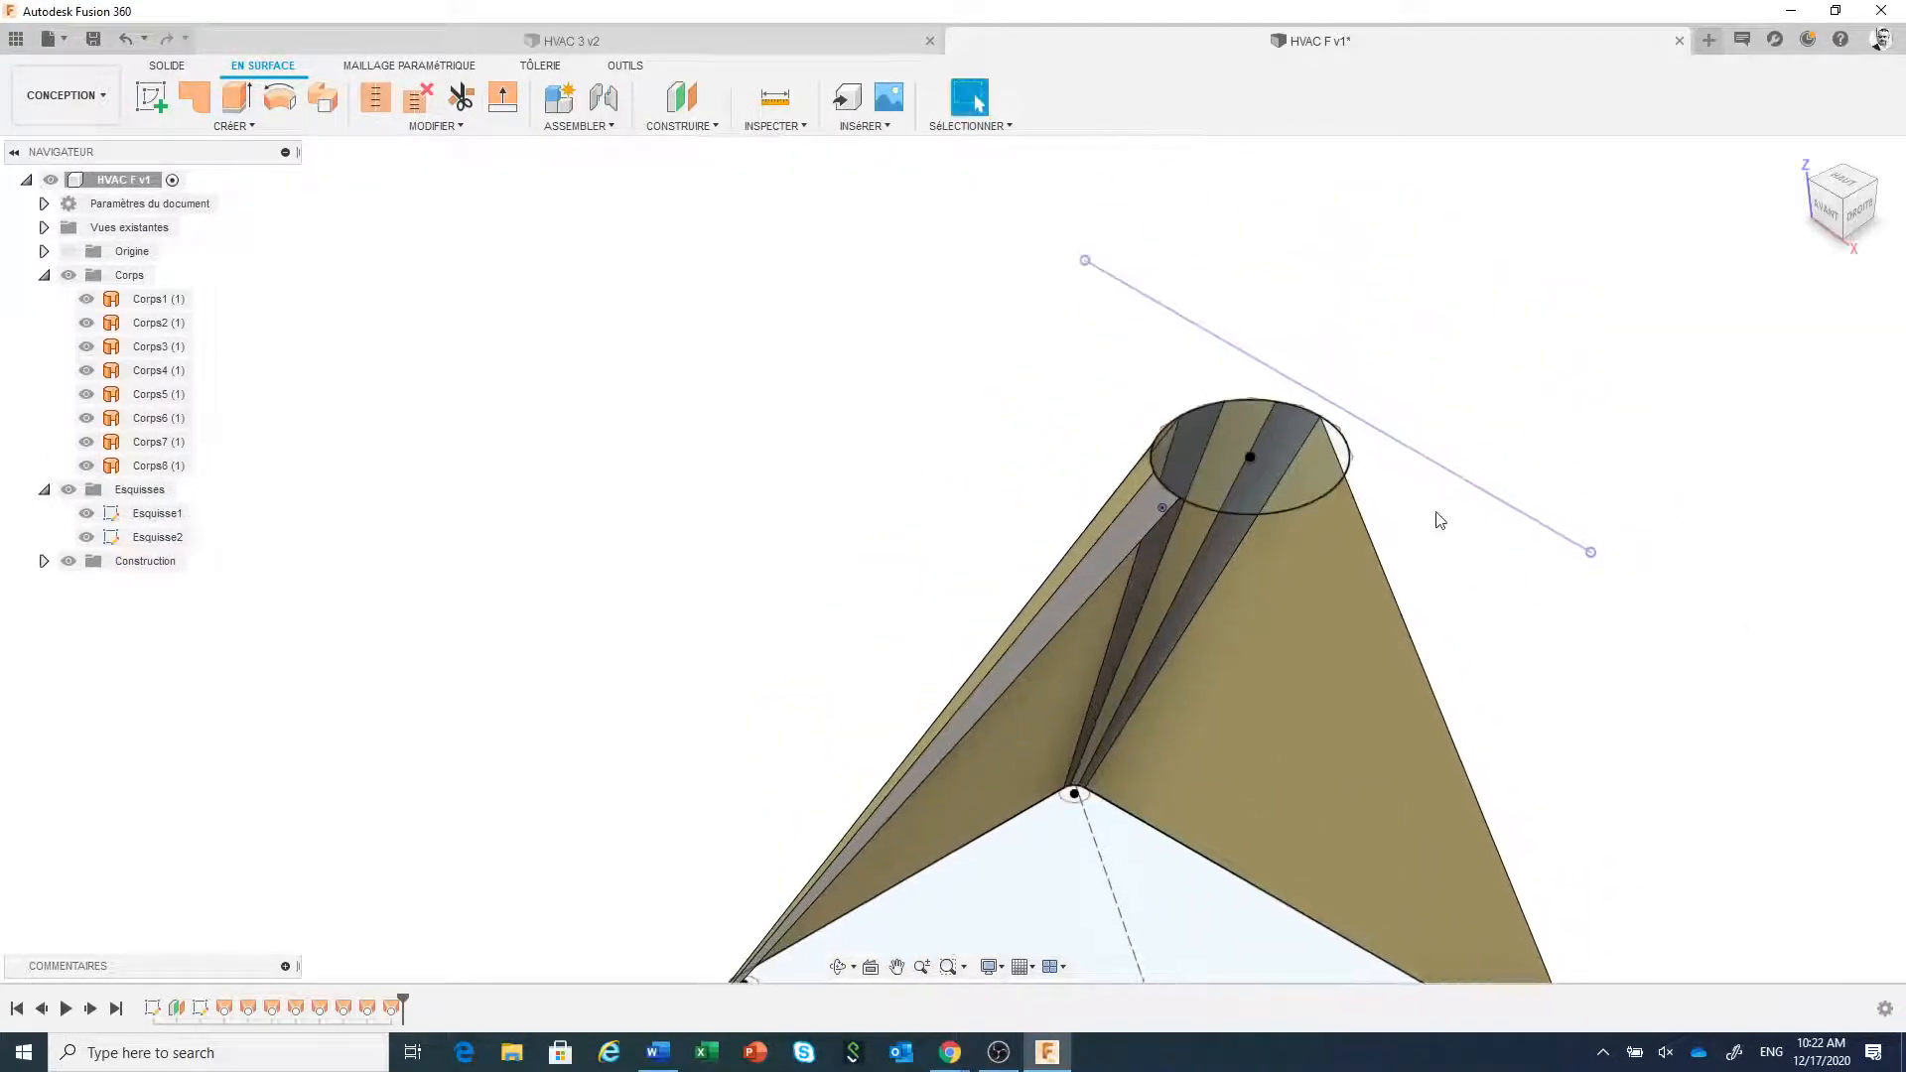
scroll(1340, 470, up, 2)
right_click(1335, 421)
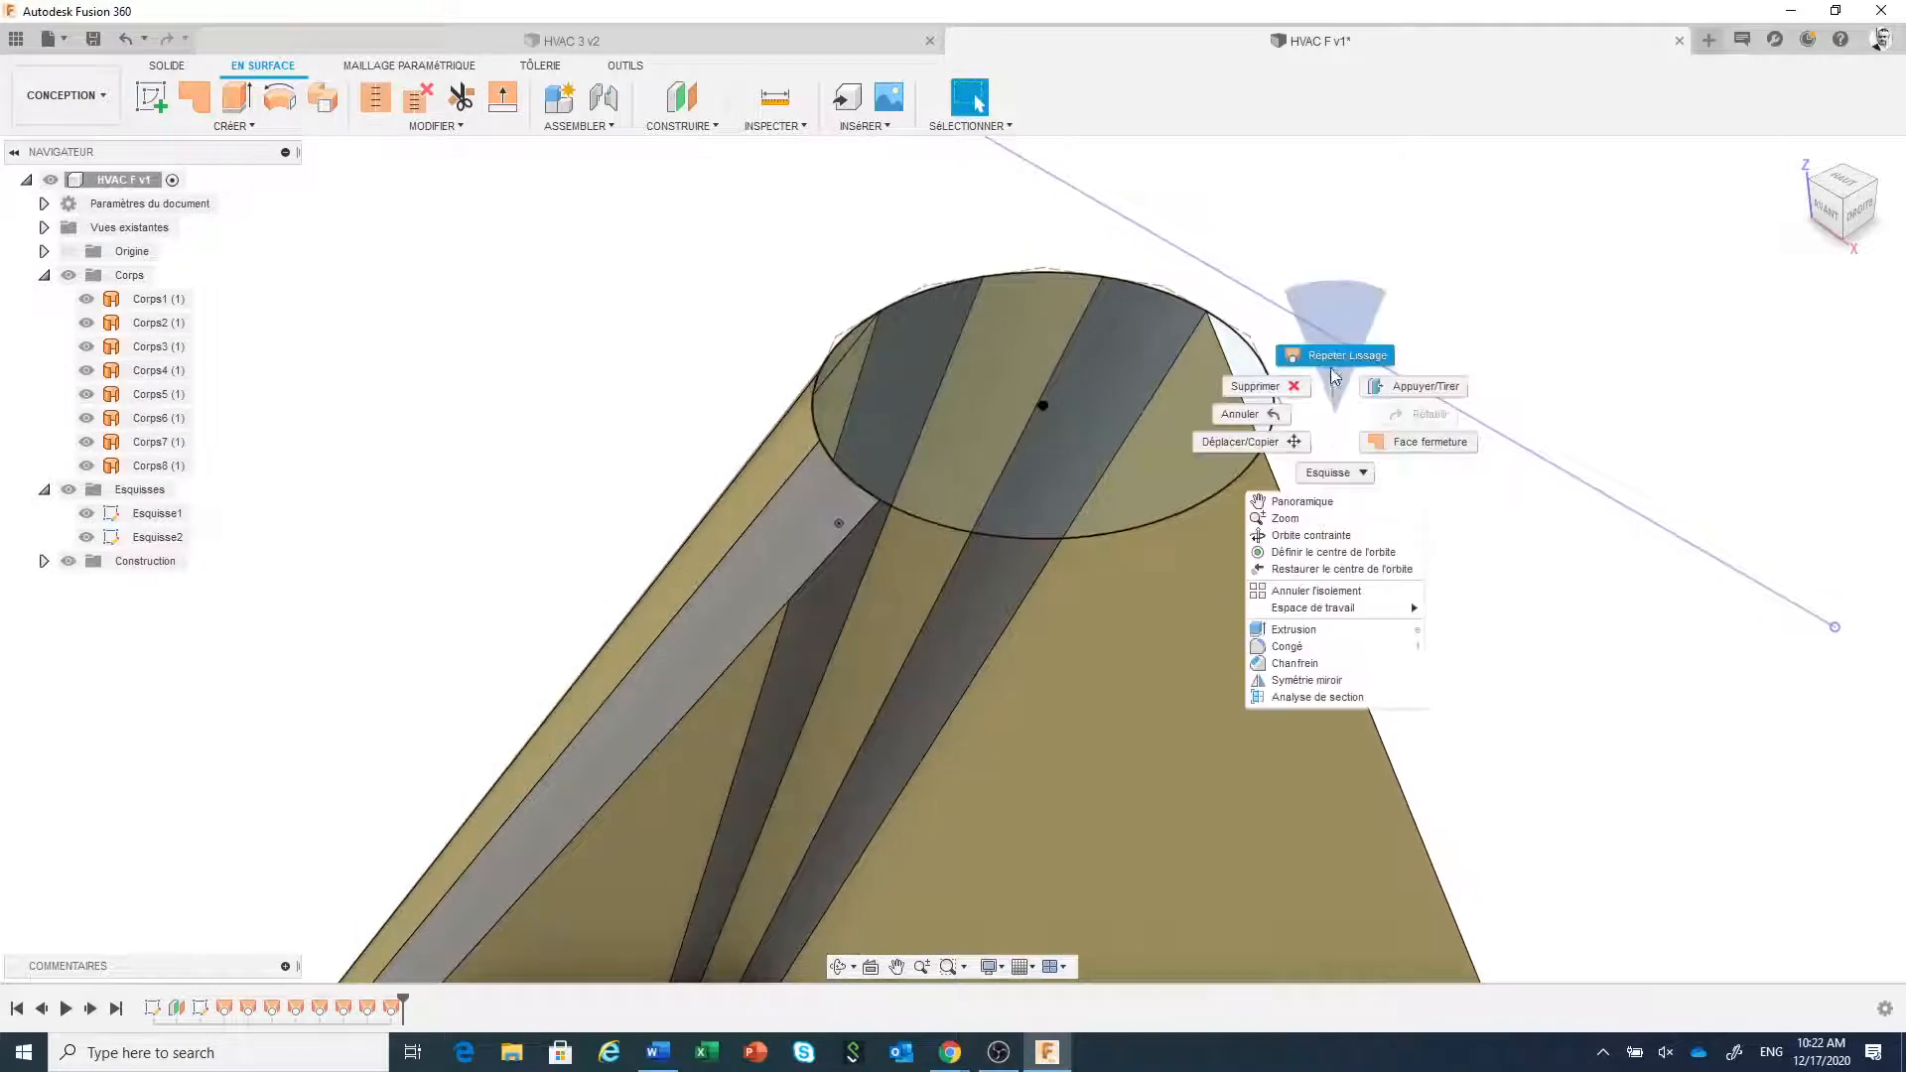
click(1330, 356)
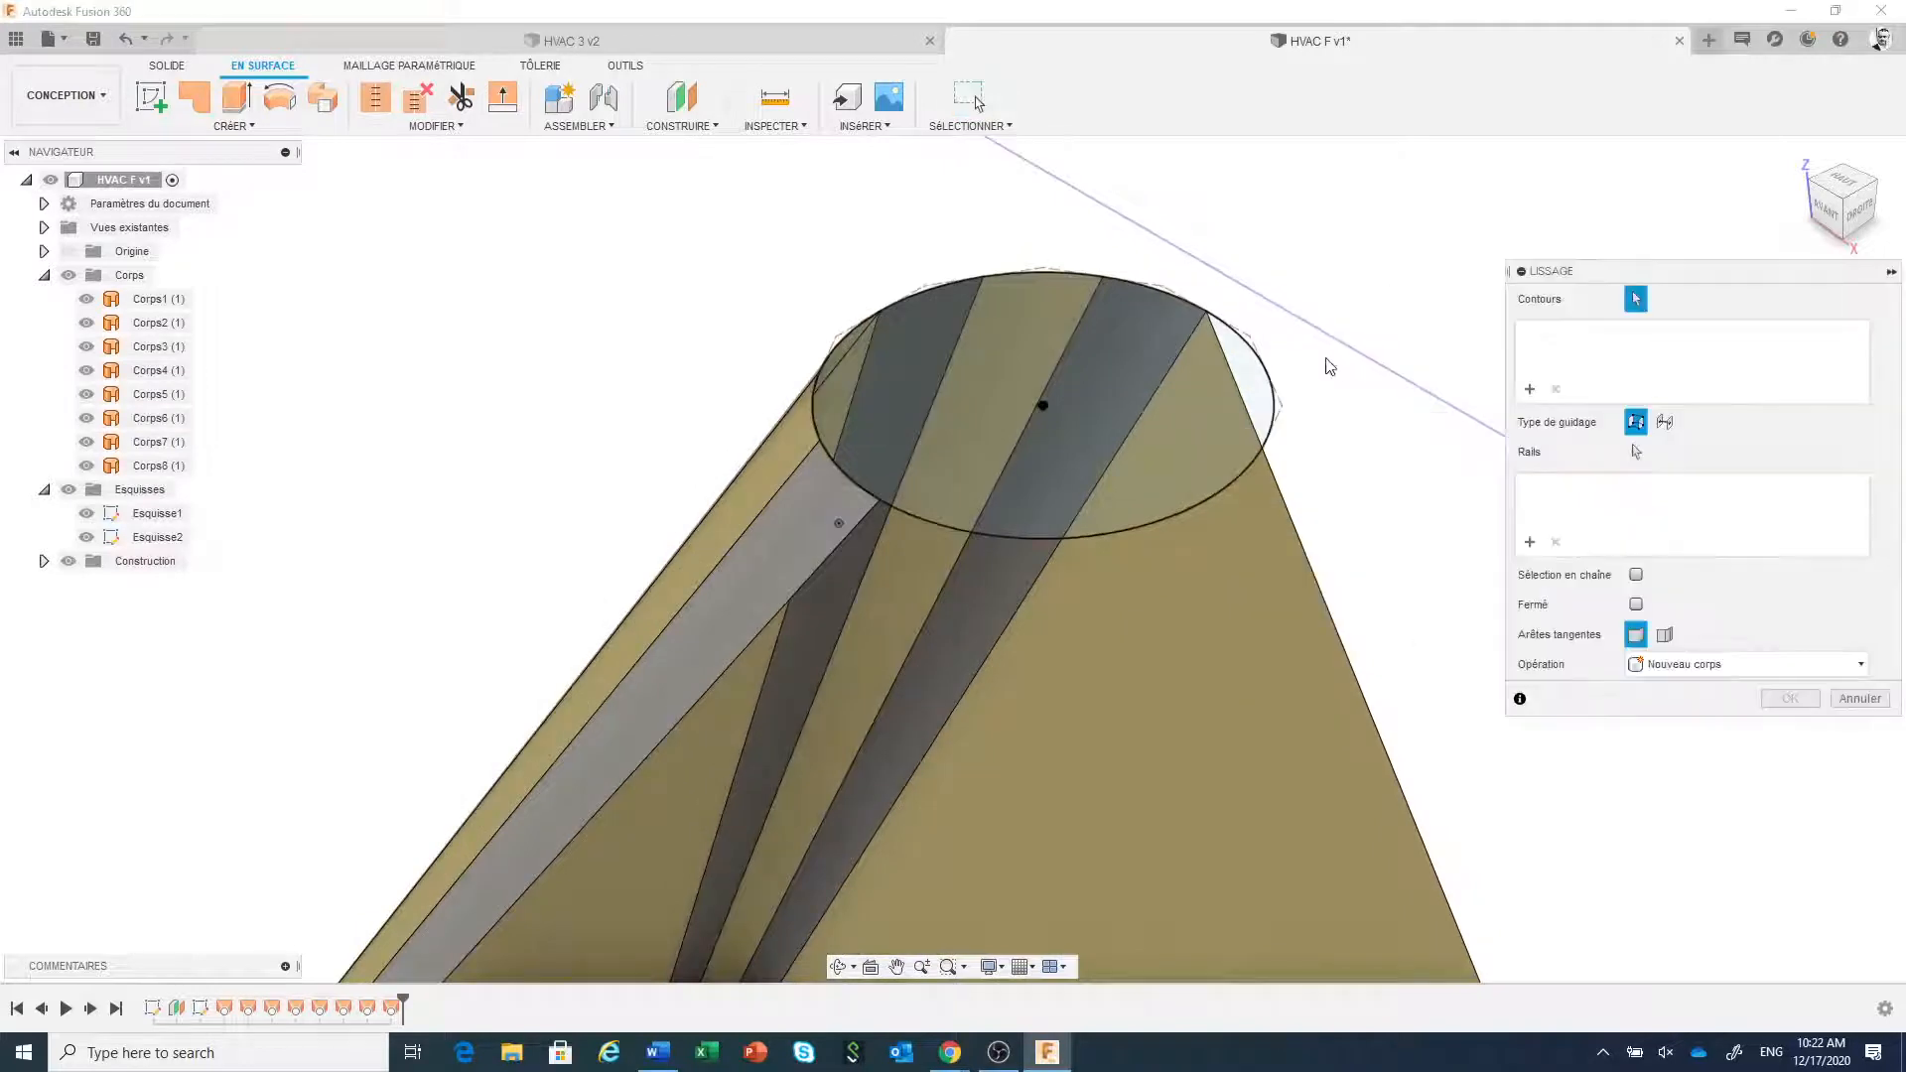
click(1236, 337)
scroll(1404, 588, down, 9)
scroll(1554, 959, up, 1)
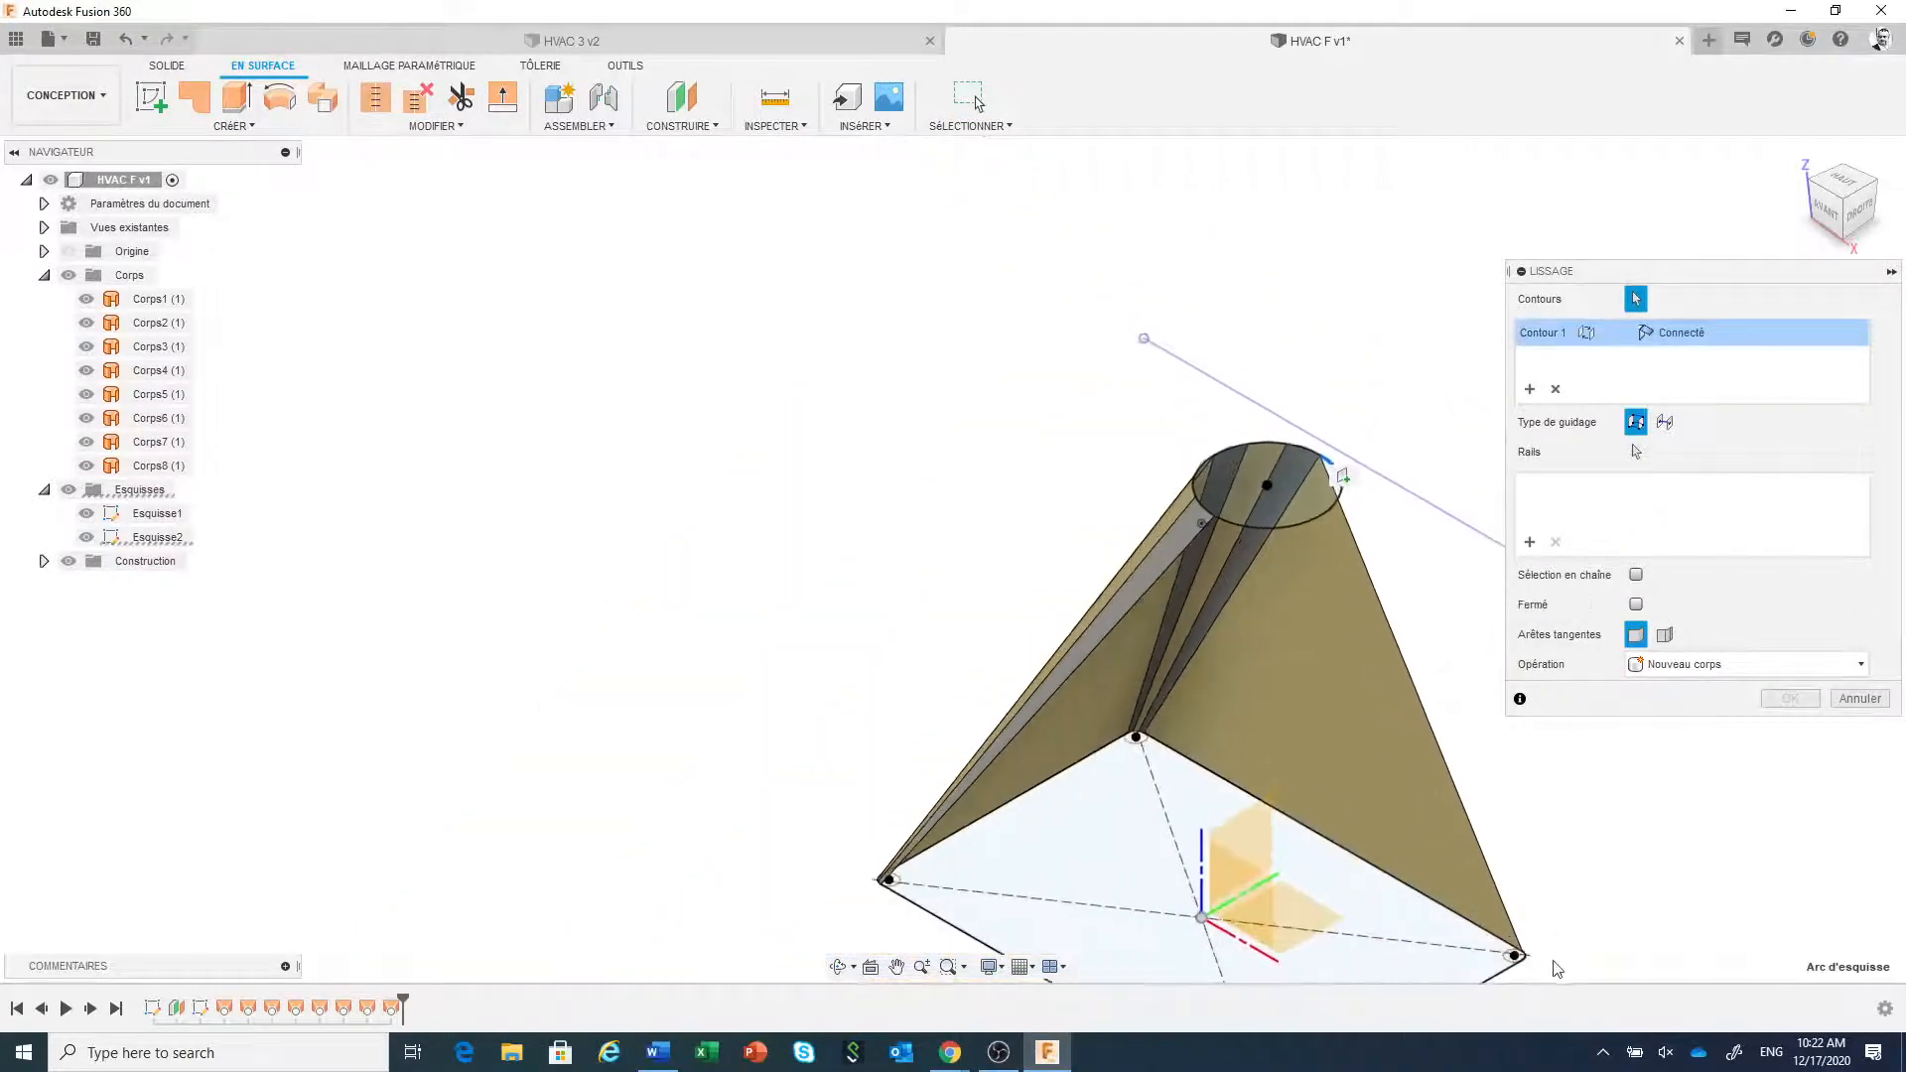
middle_drag(1552, 955, 1430, 596)
scroll(1417, 598, up, 6)
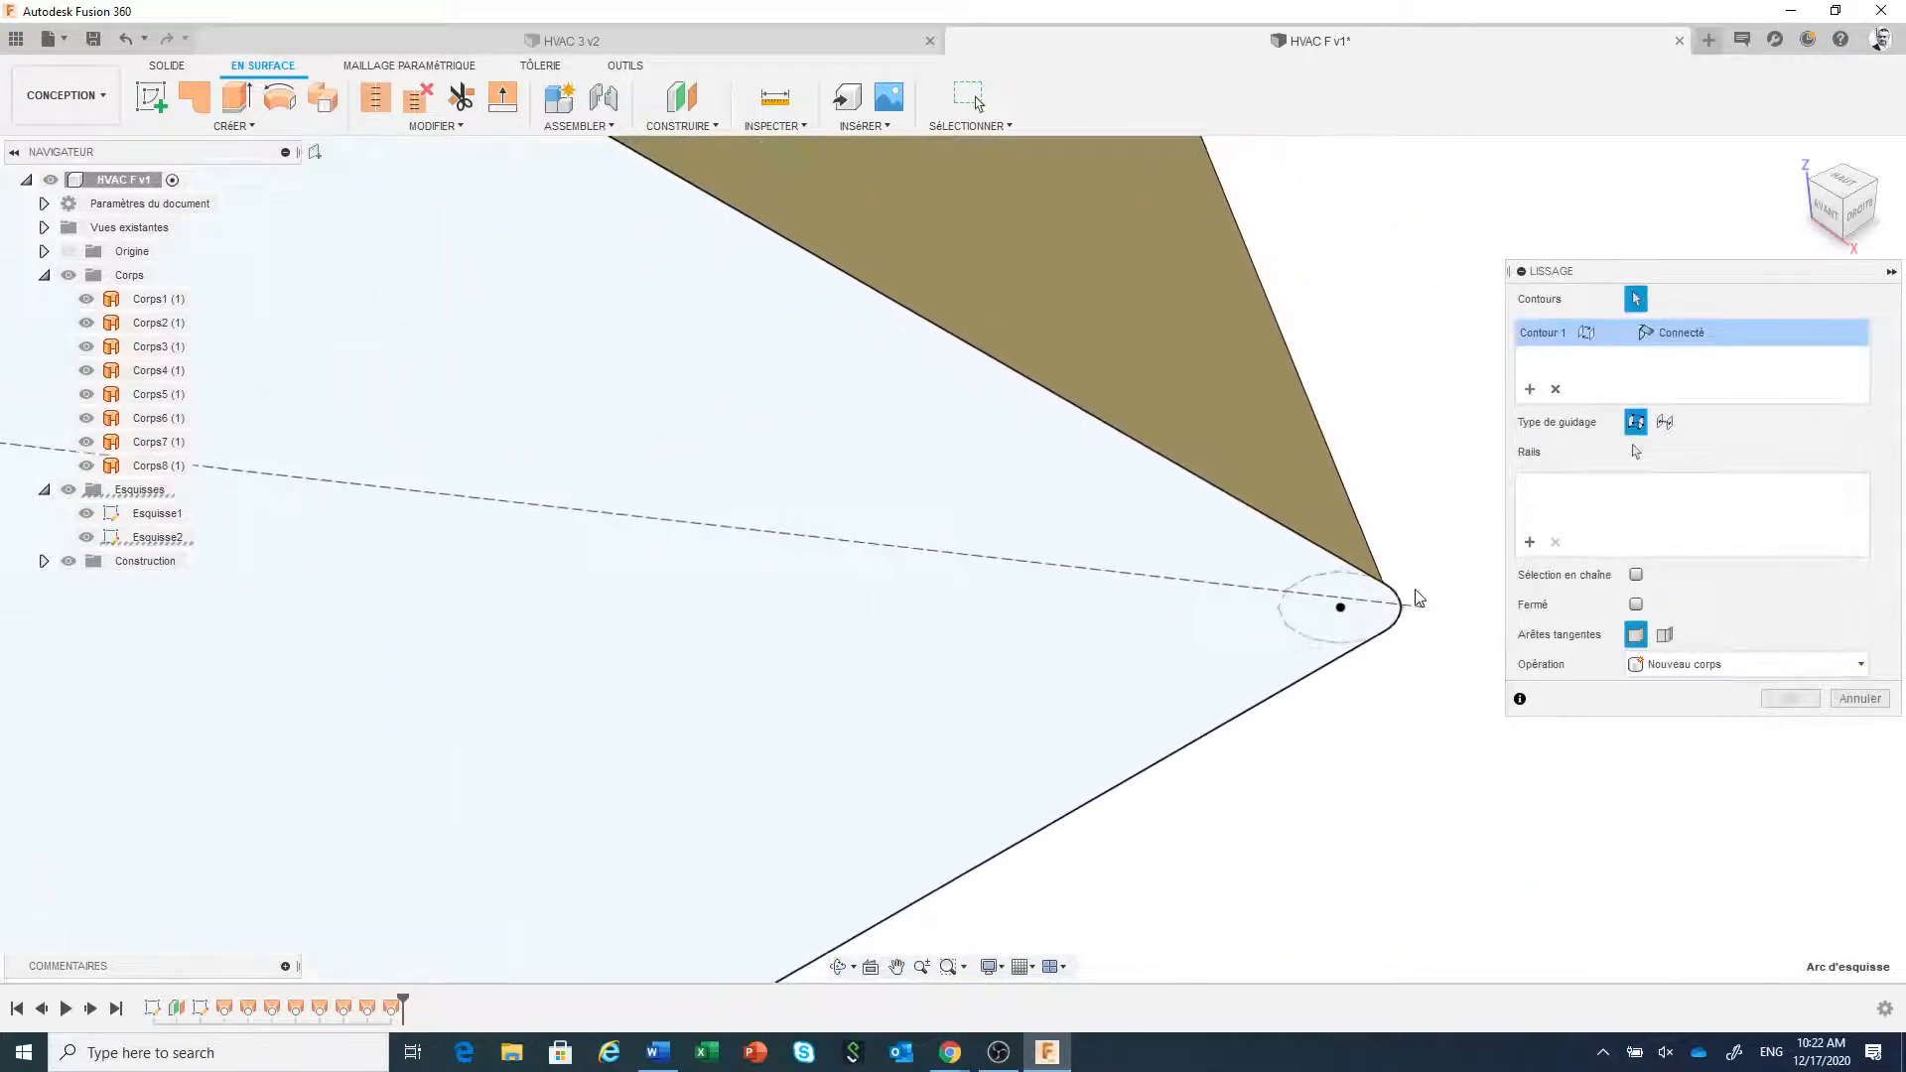
scroll(1417, 598, up, 3)
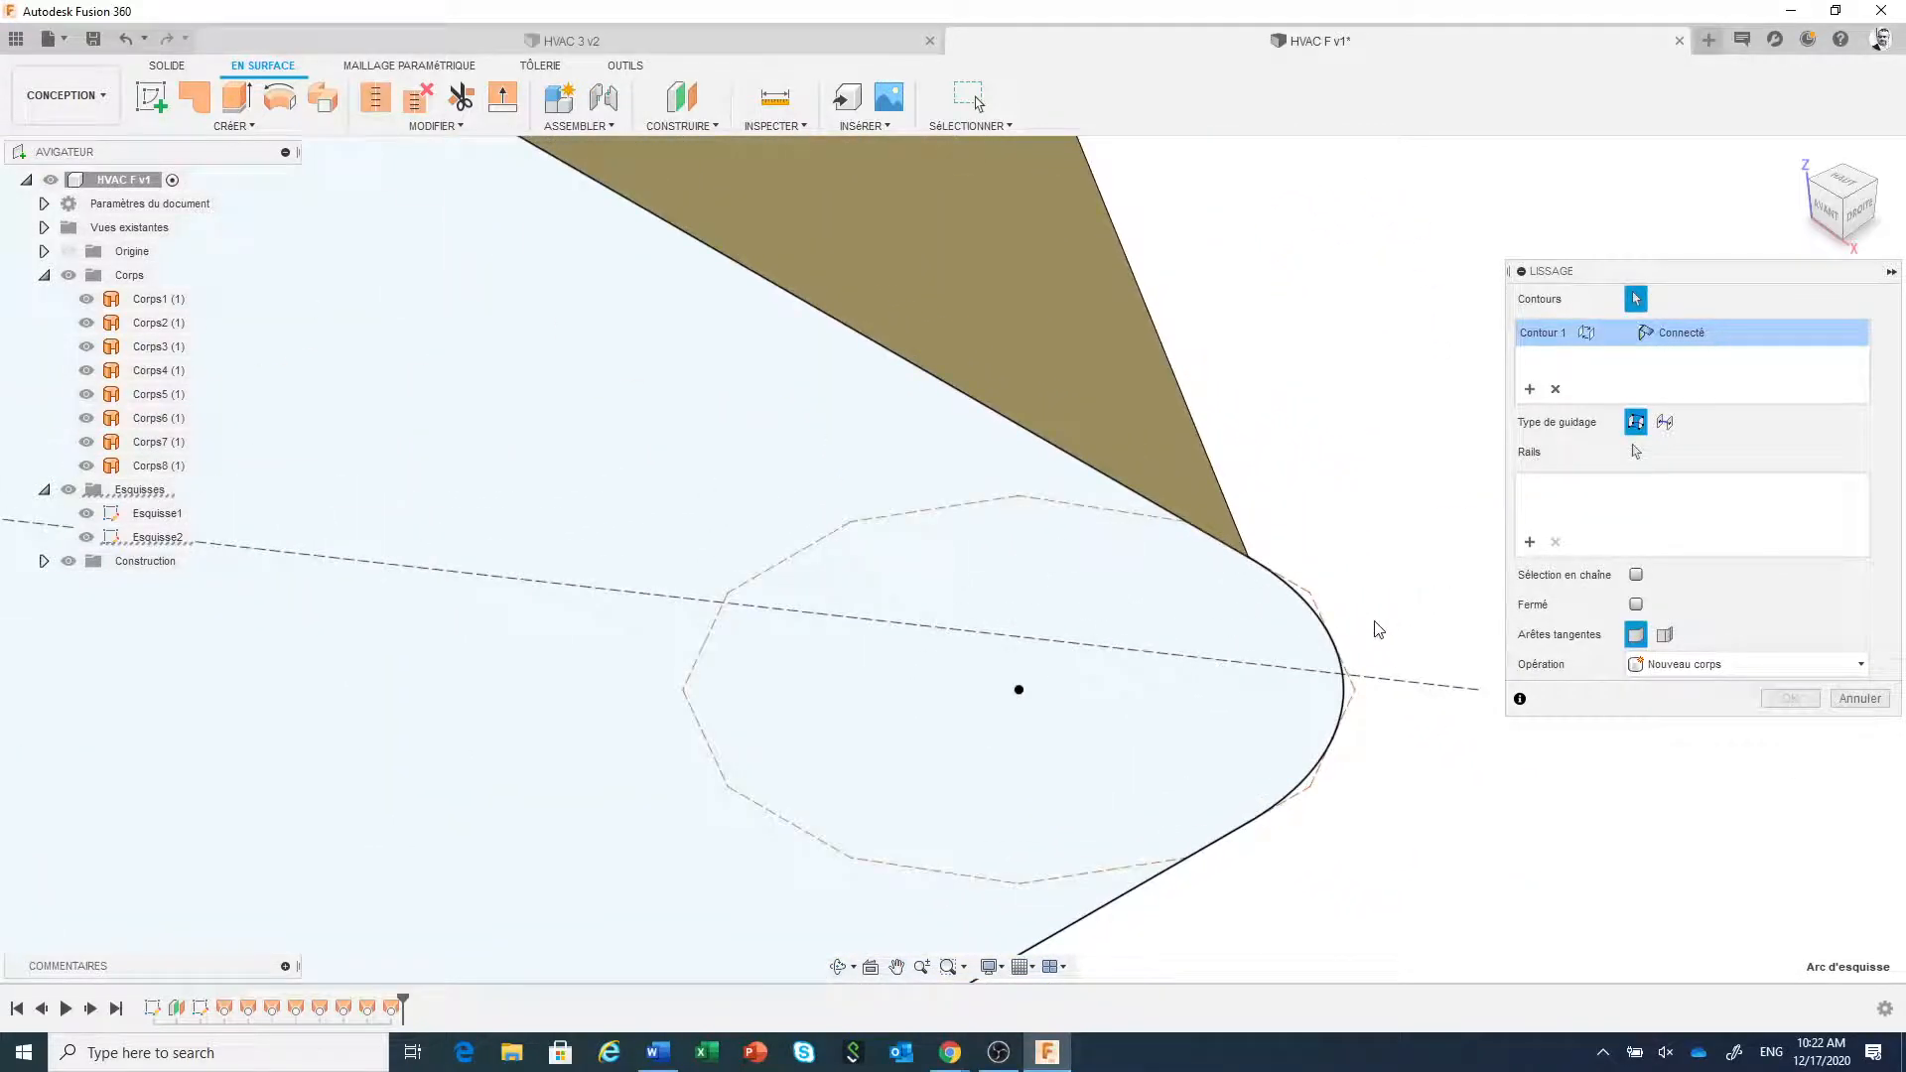
click(1303, 599)
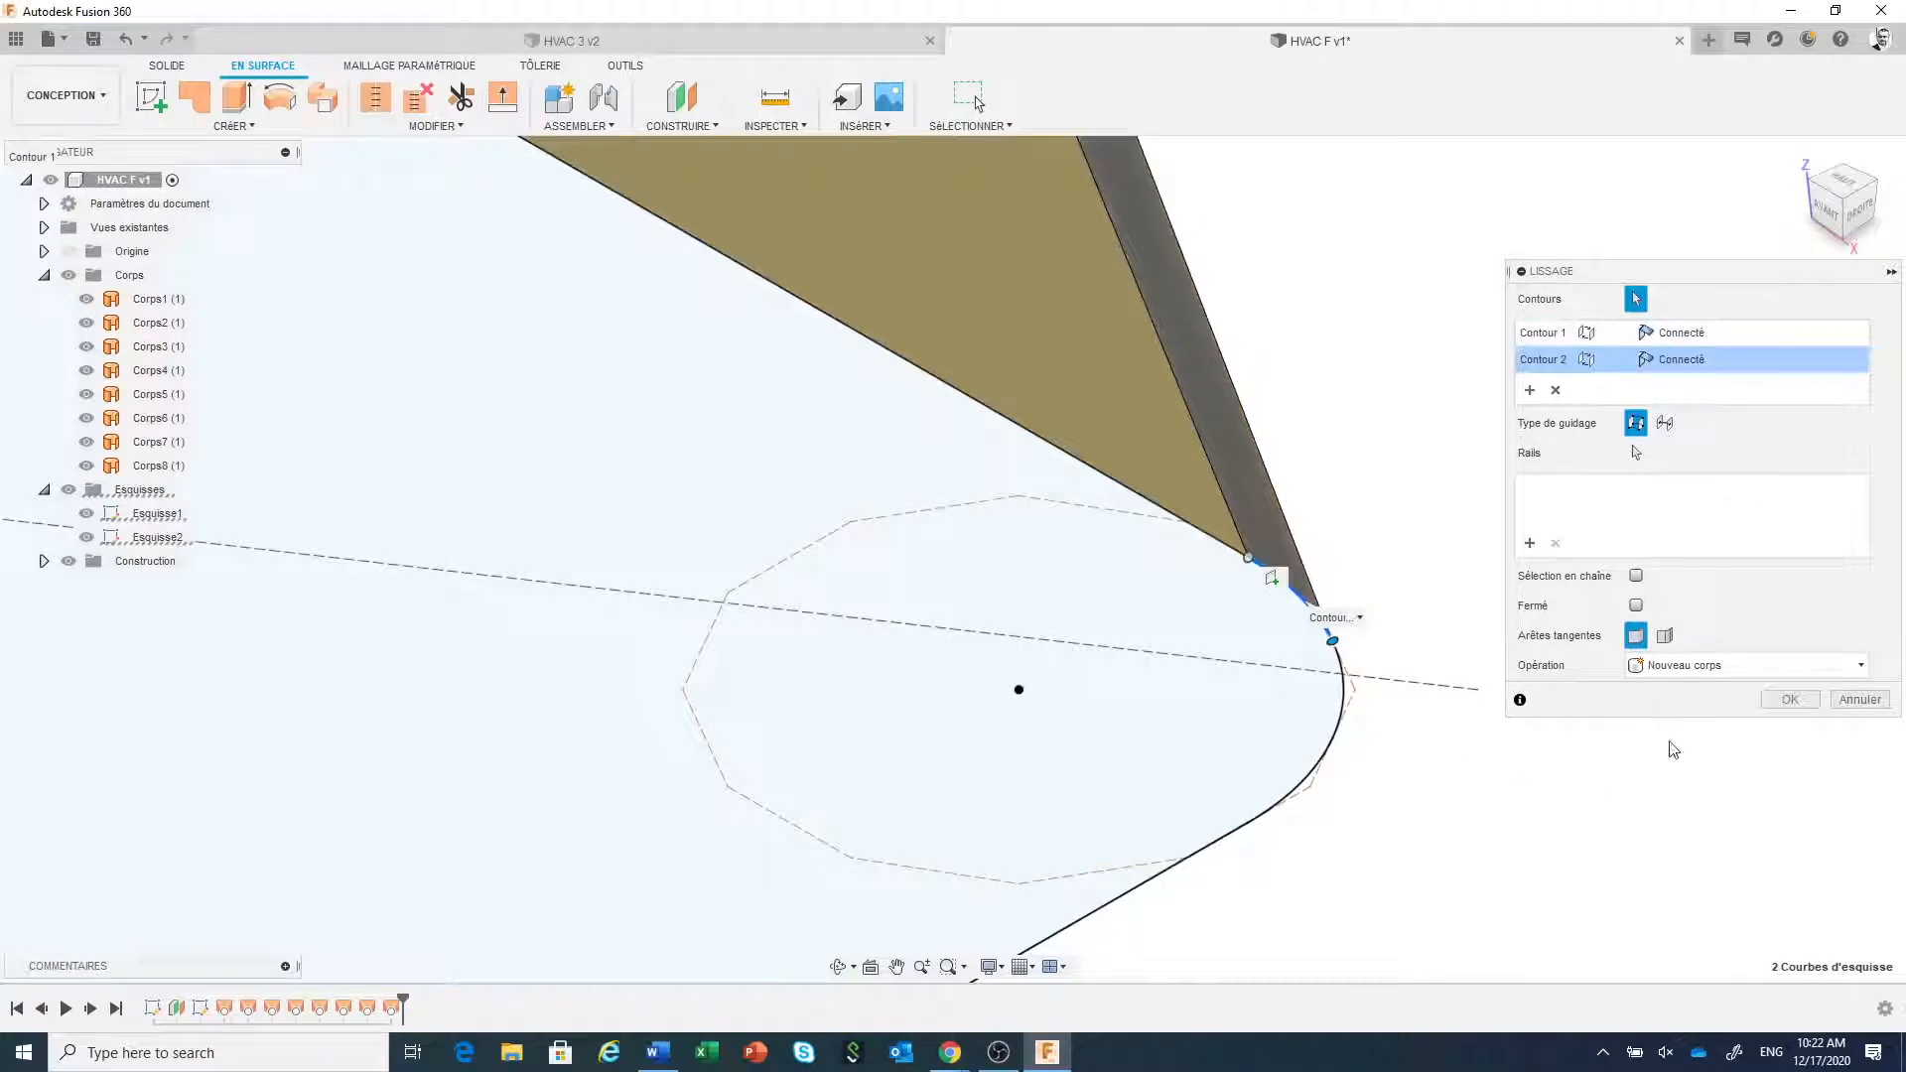
click(1773, 704)
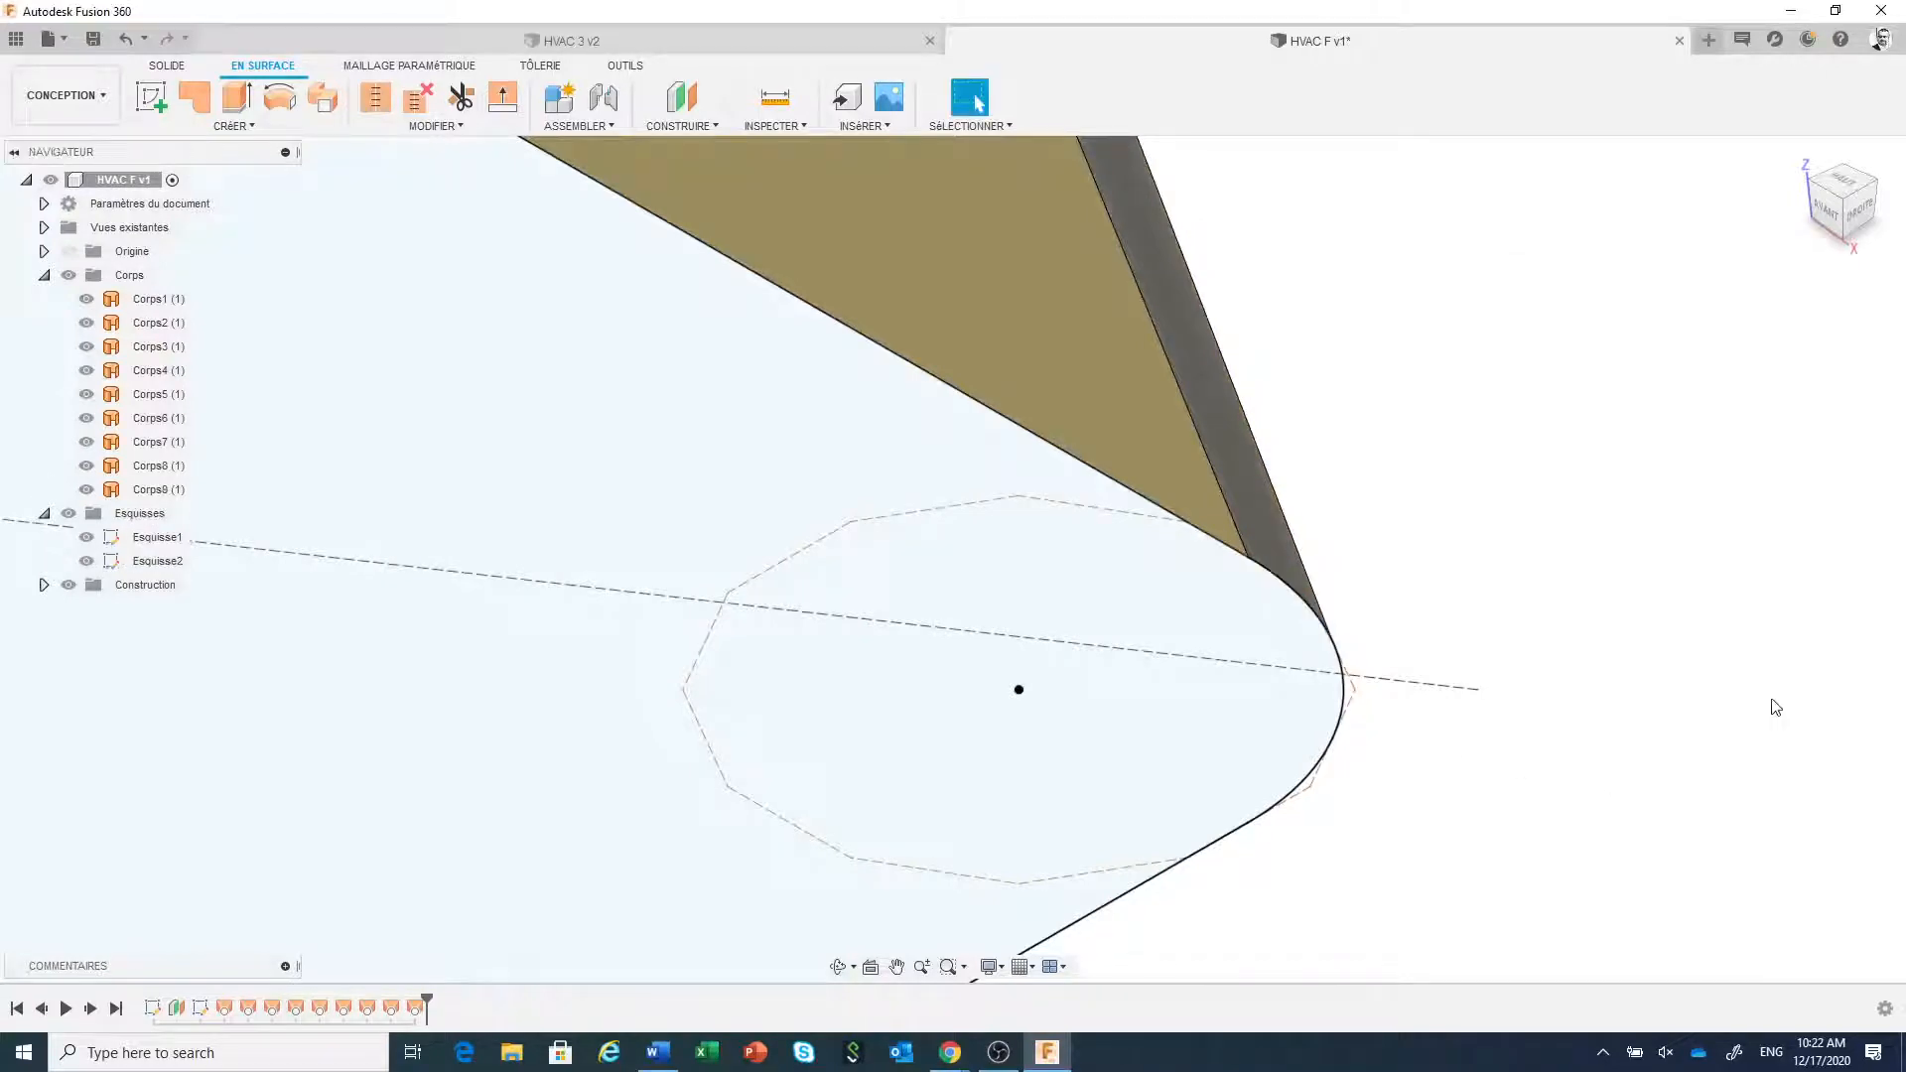
- Loft the middle arc of the base's upper-right corner fillet to the middle arc of the circle's upper-right quarter, as a new body
right_click(1717, 675)
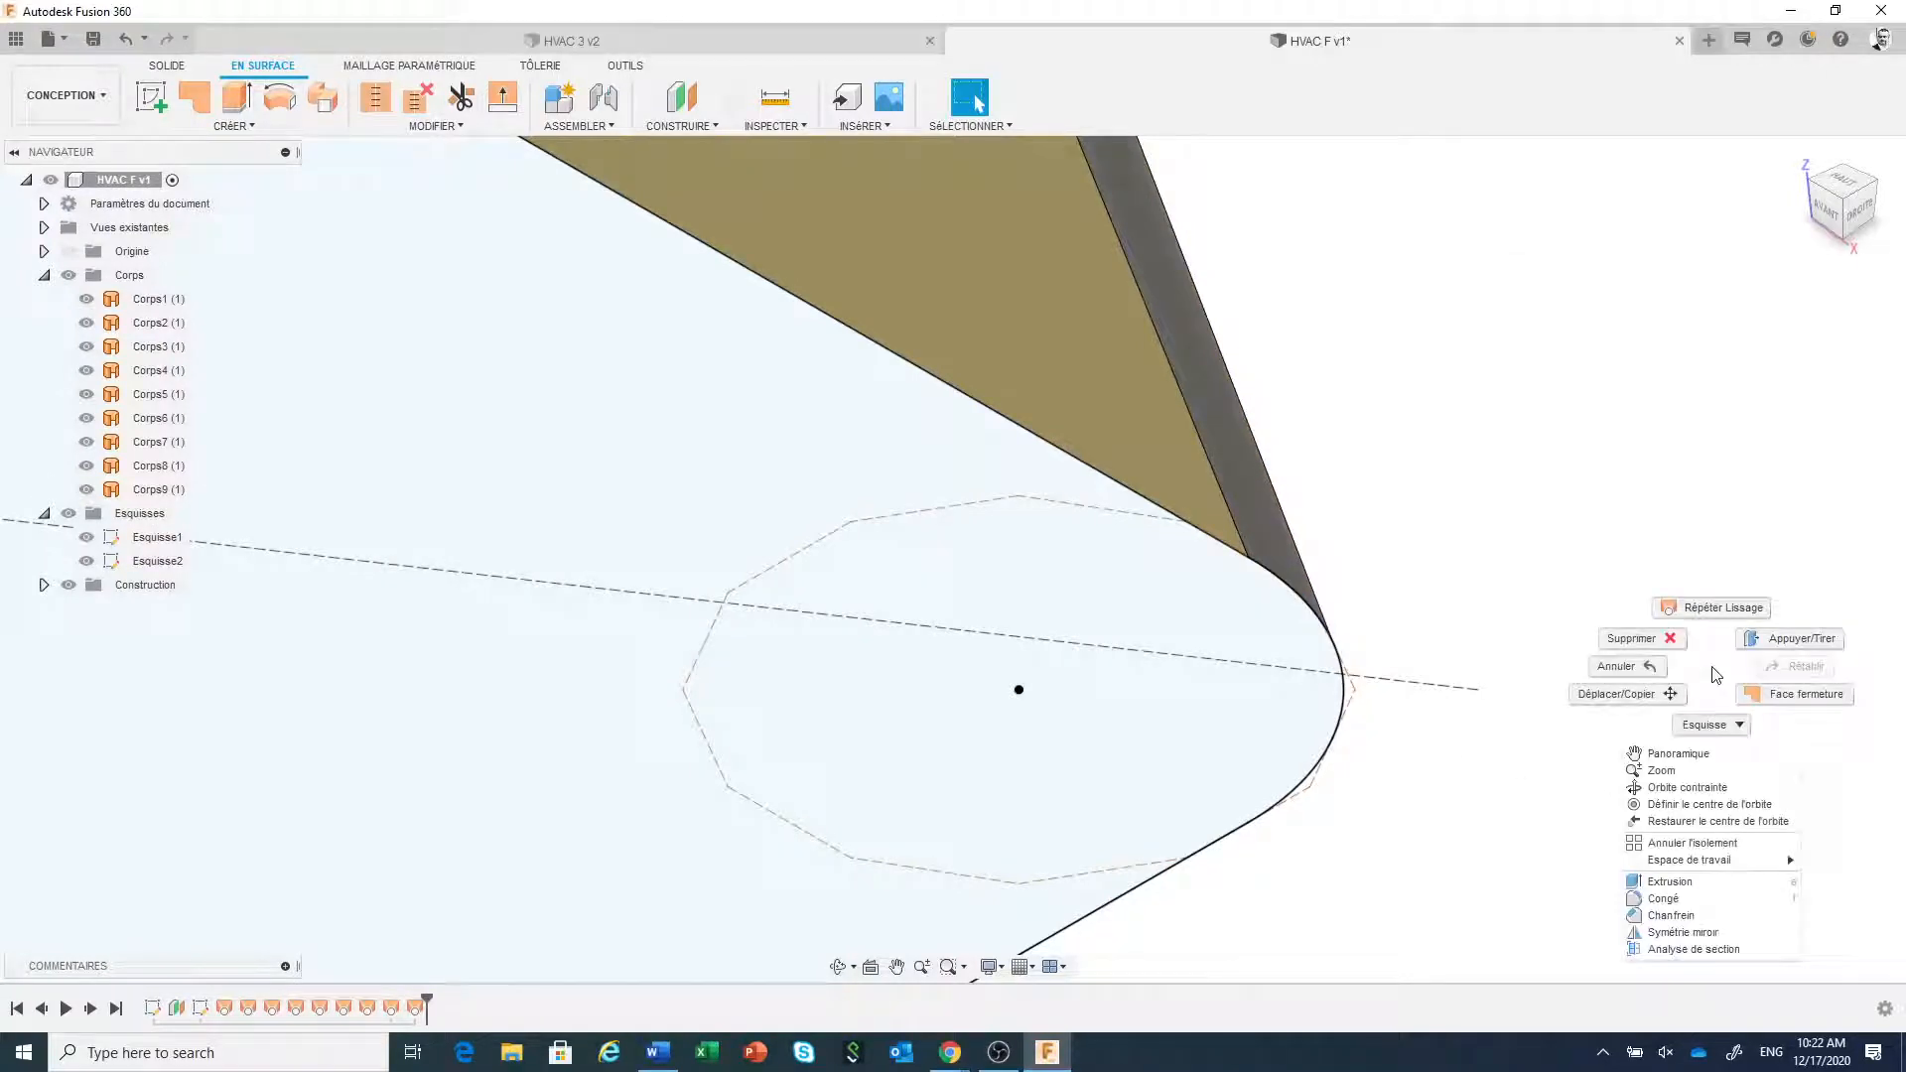
click(1707, 608)
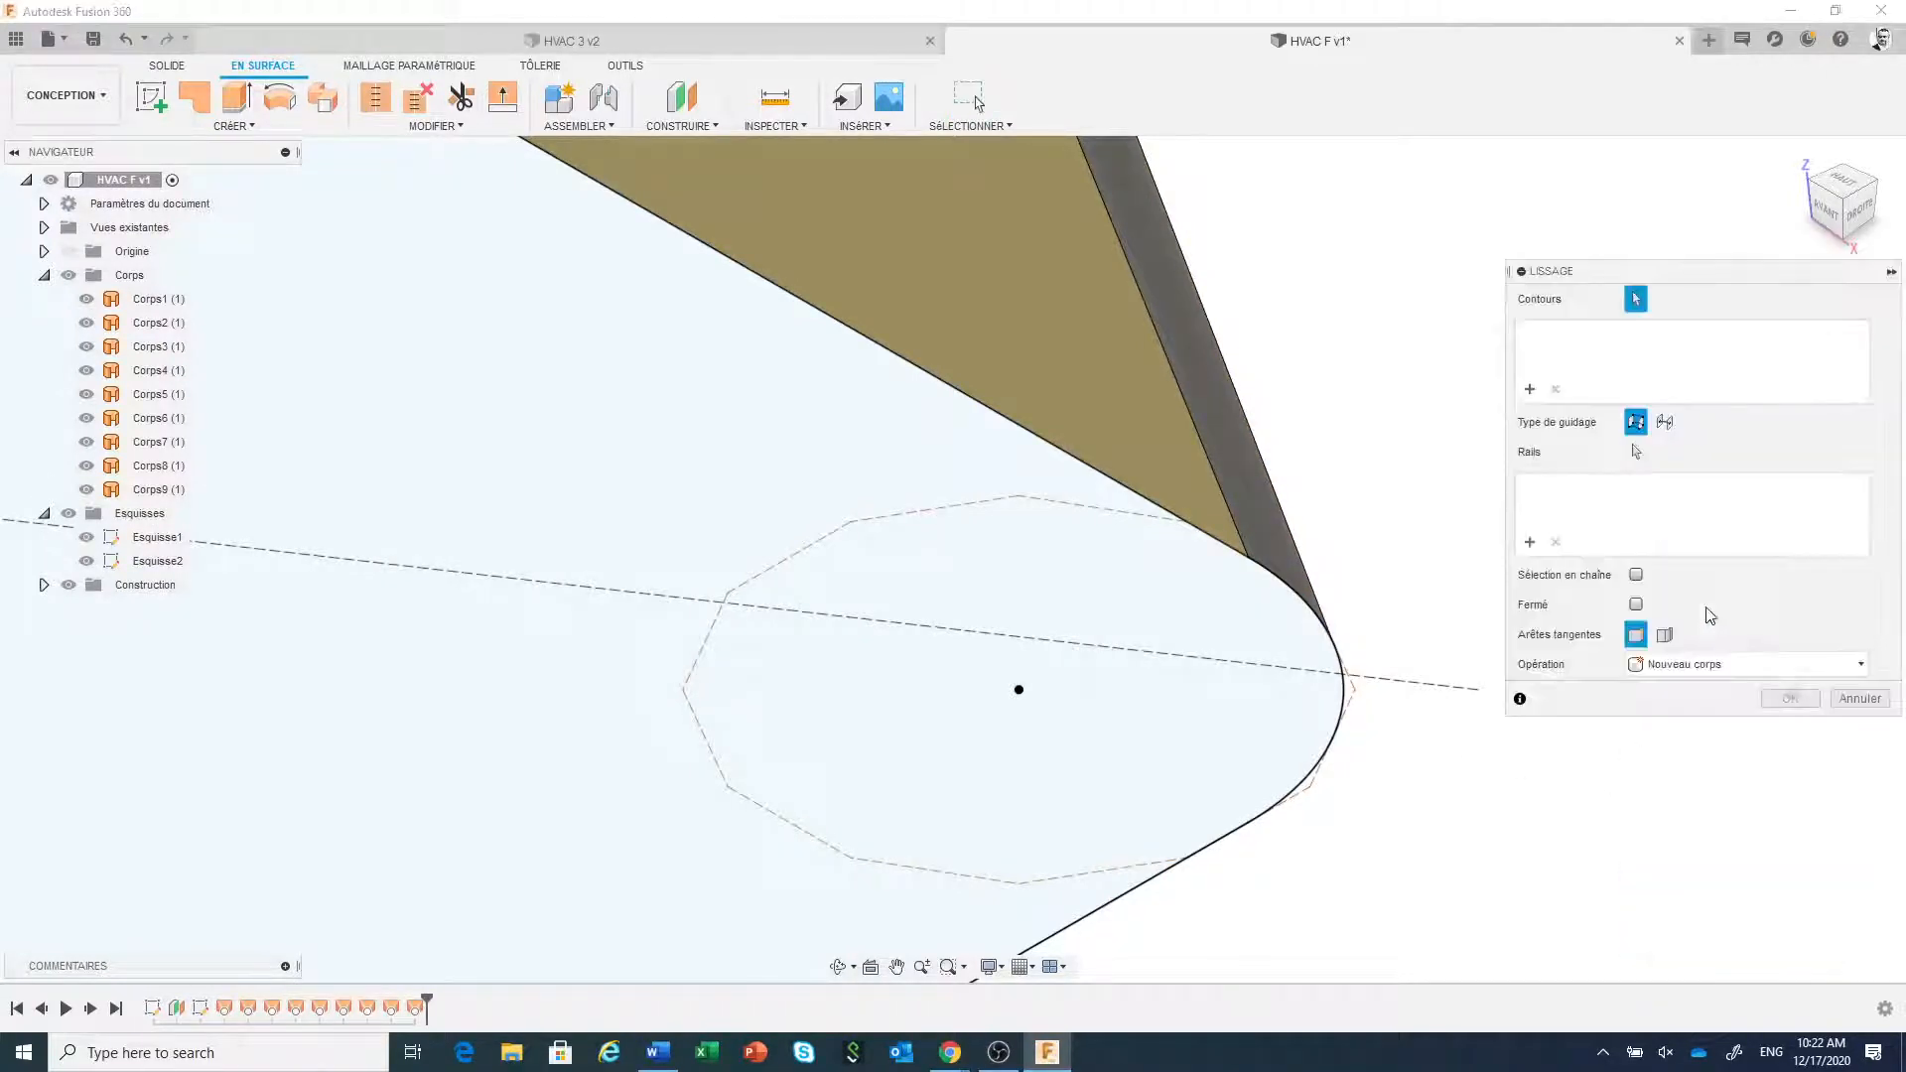
click(1350, 695)
scroll(1366, 847, down, 5)
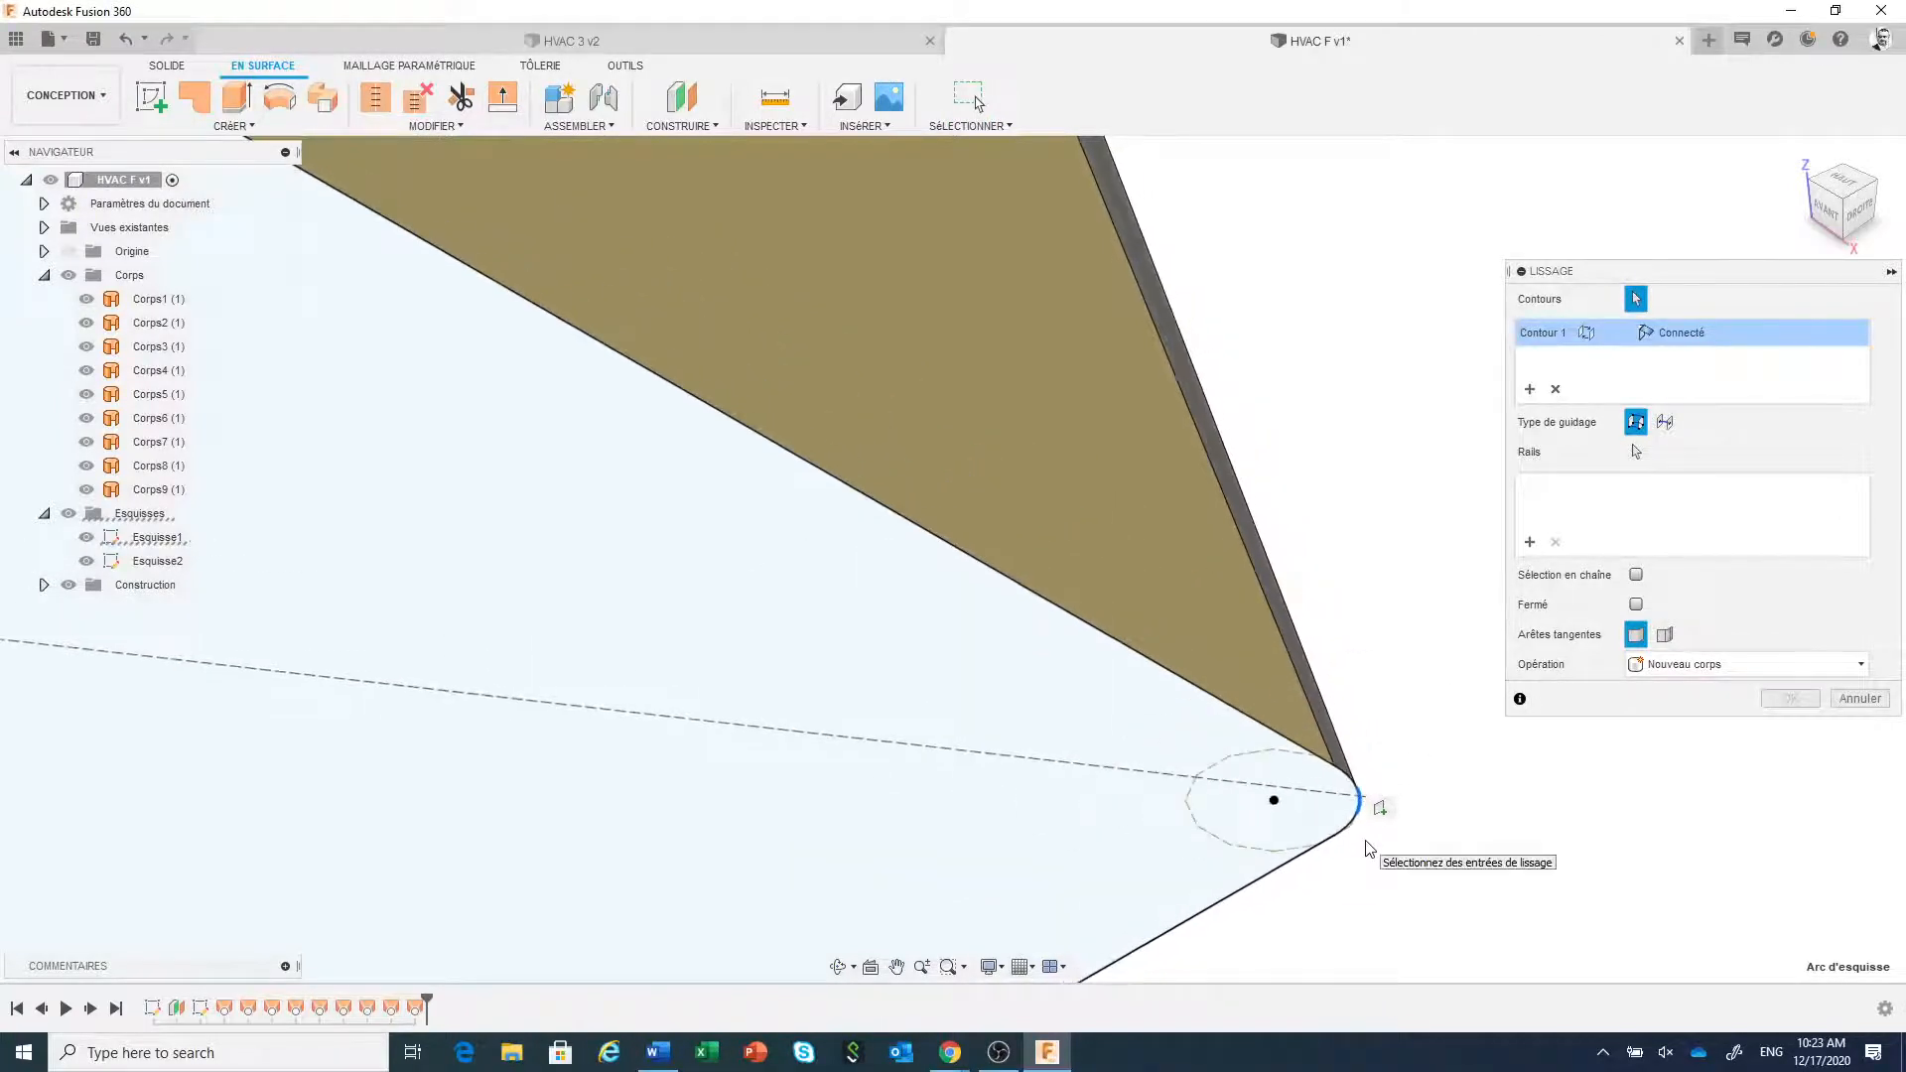
scroll(1368, 847, down, 5)
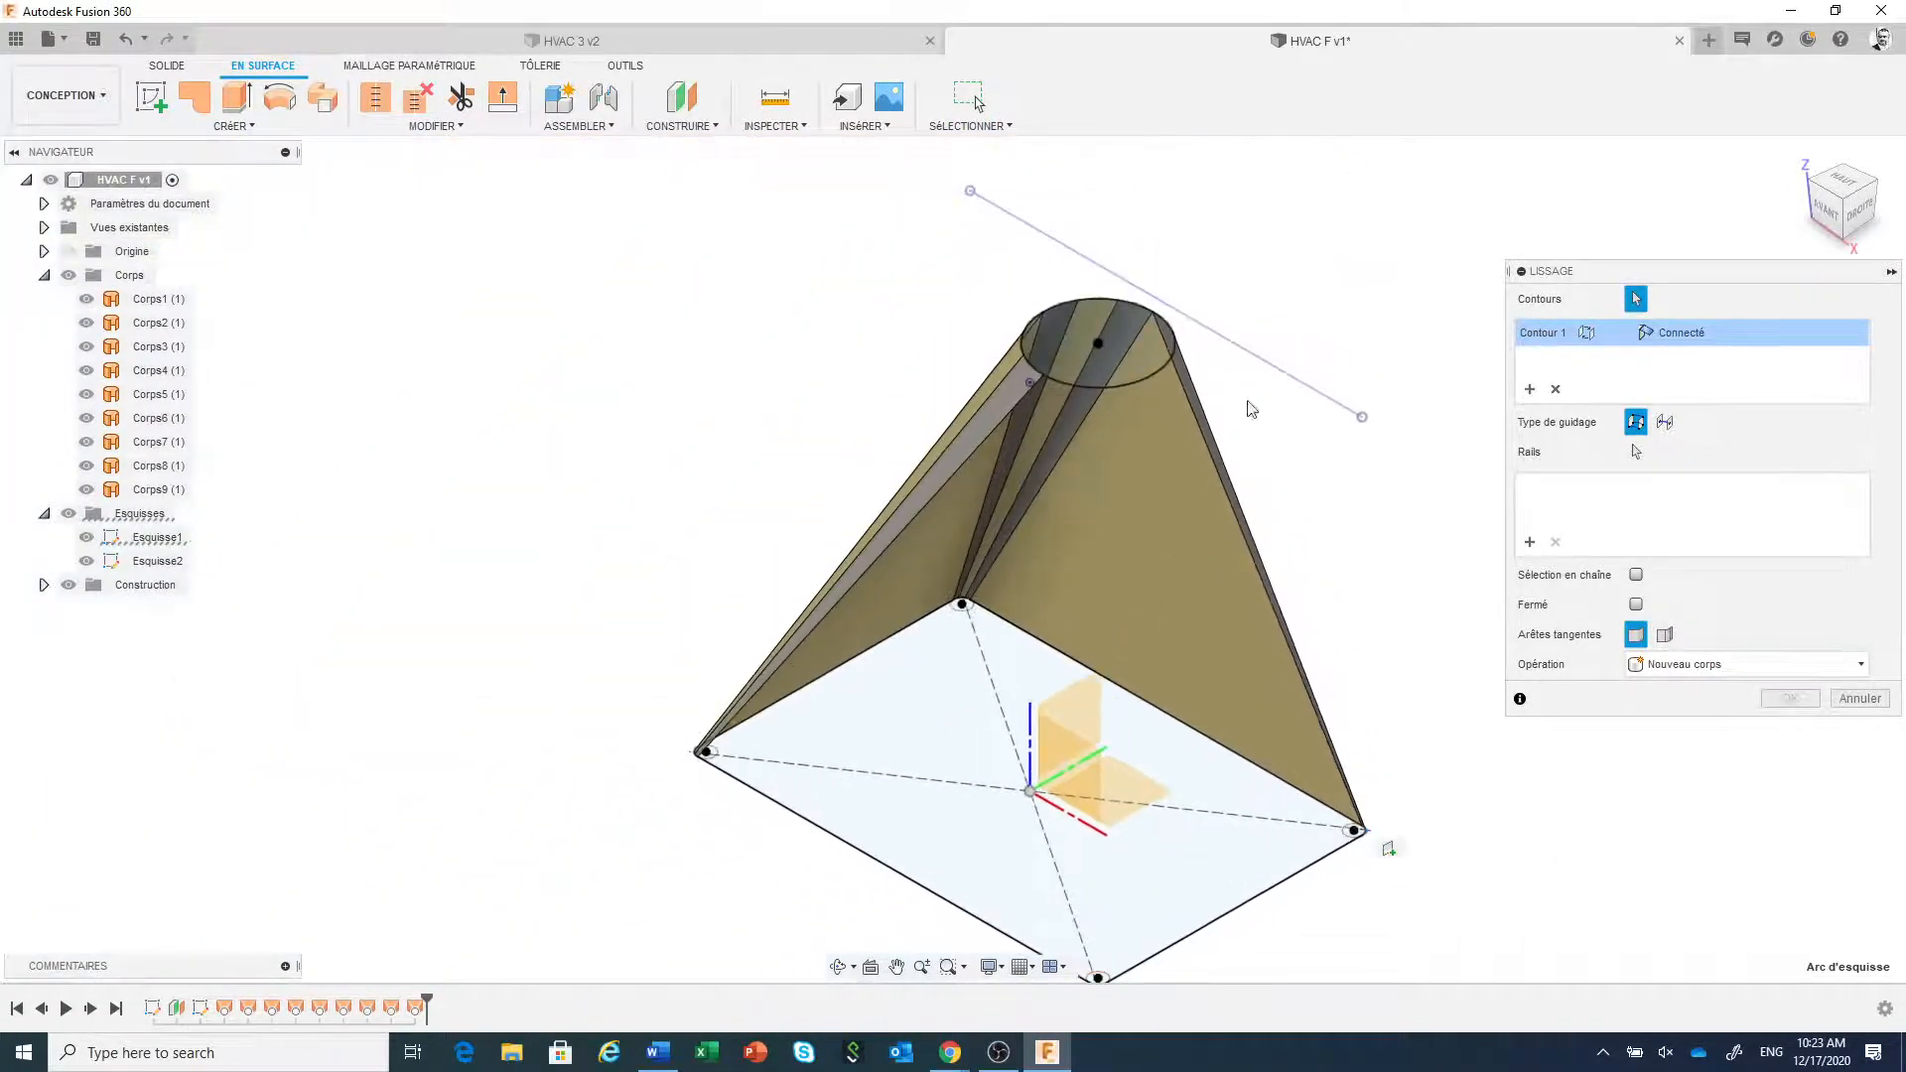
scroll(1185, 401, up, 8)
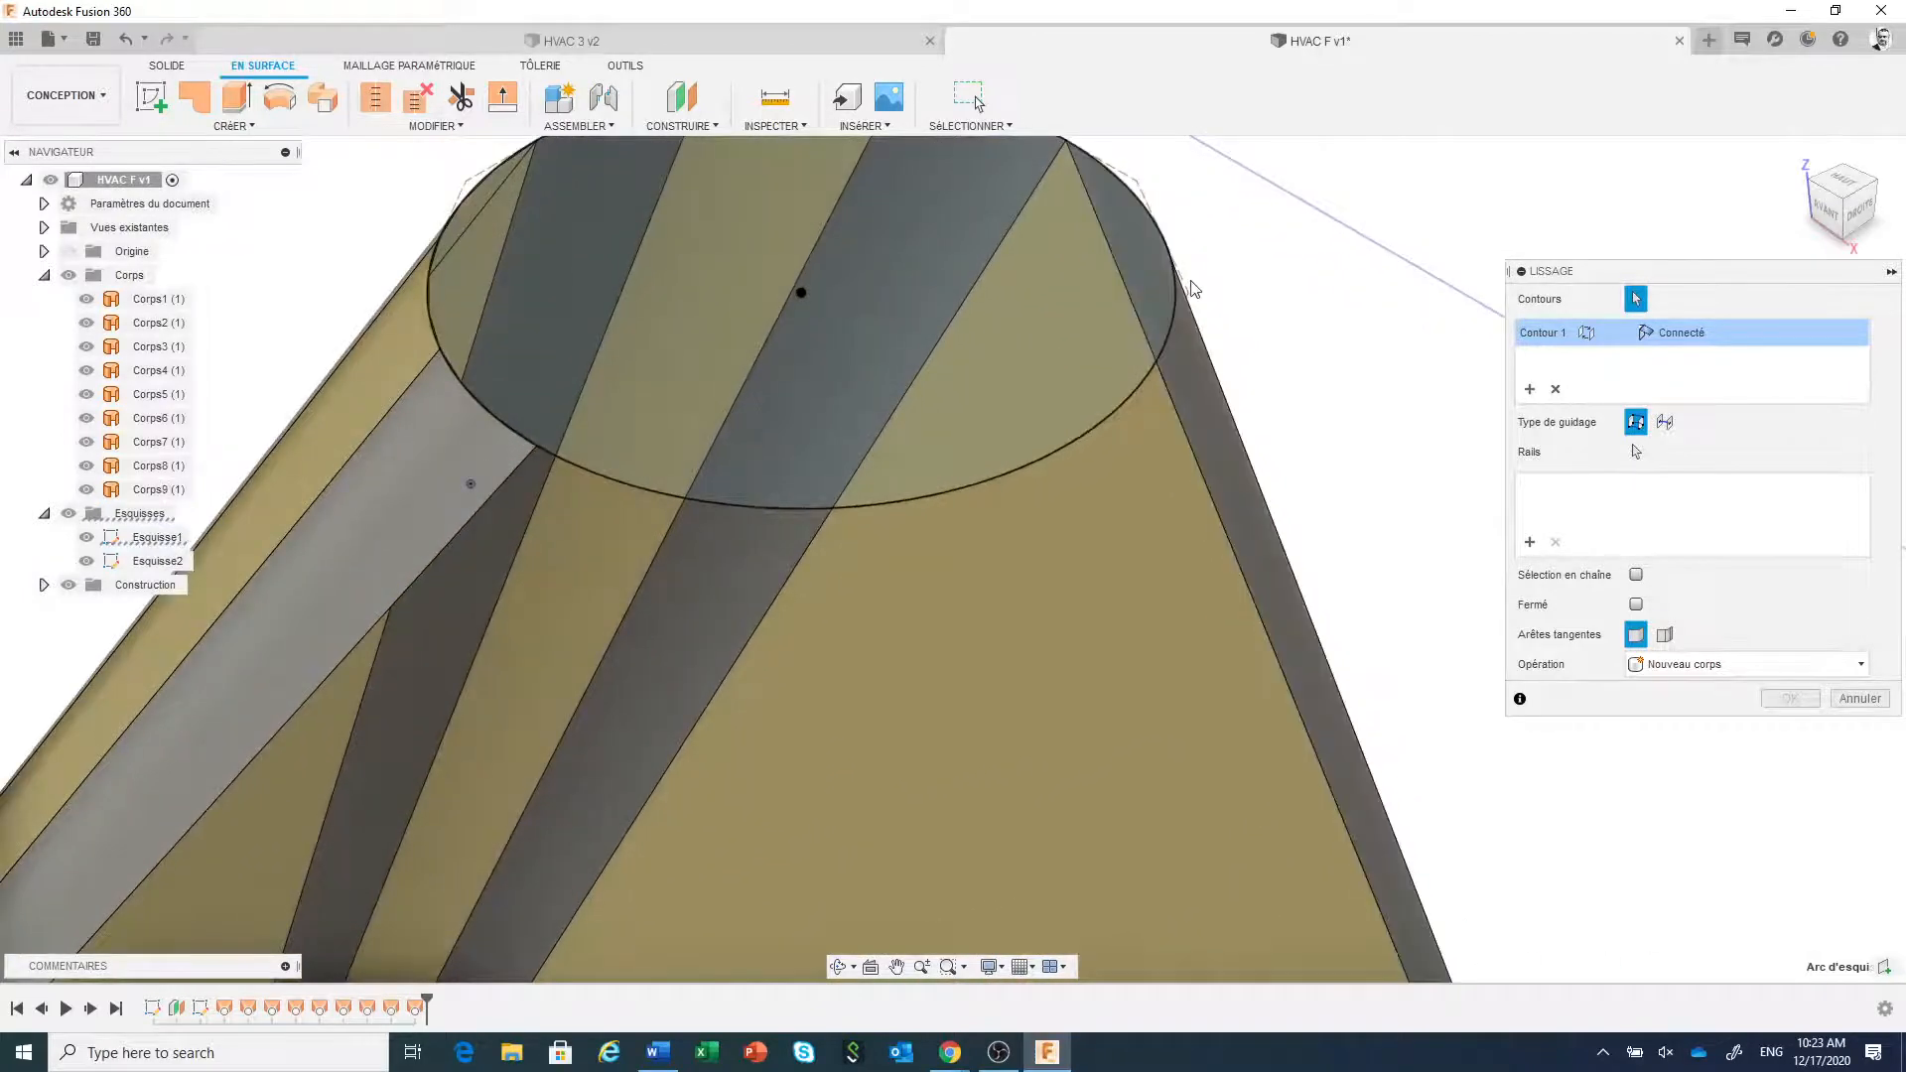
click(1181, 306)
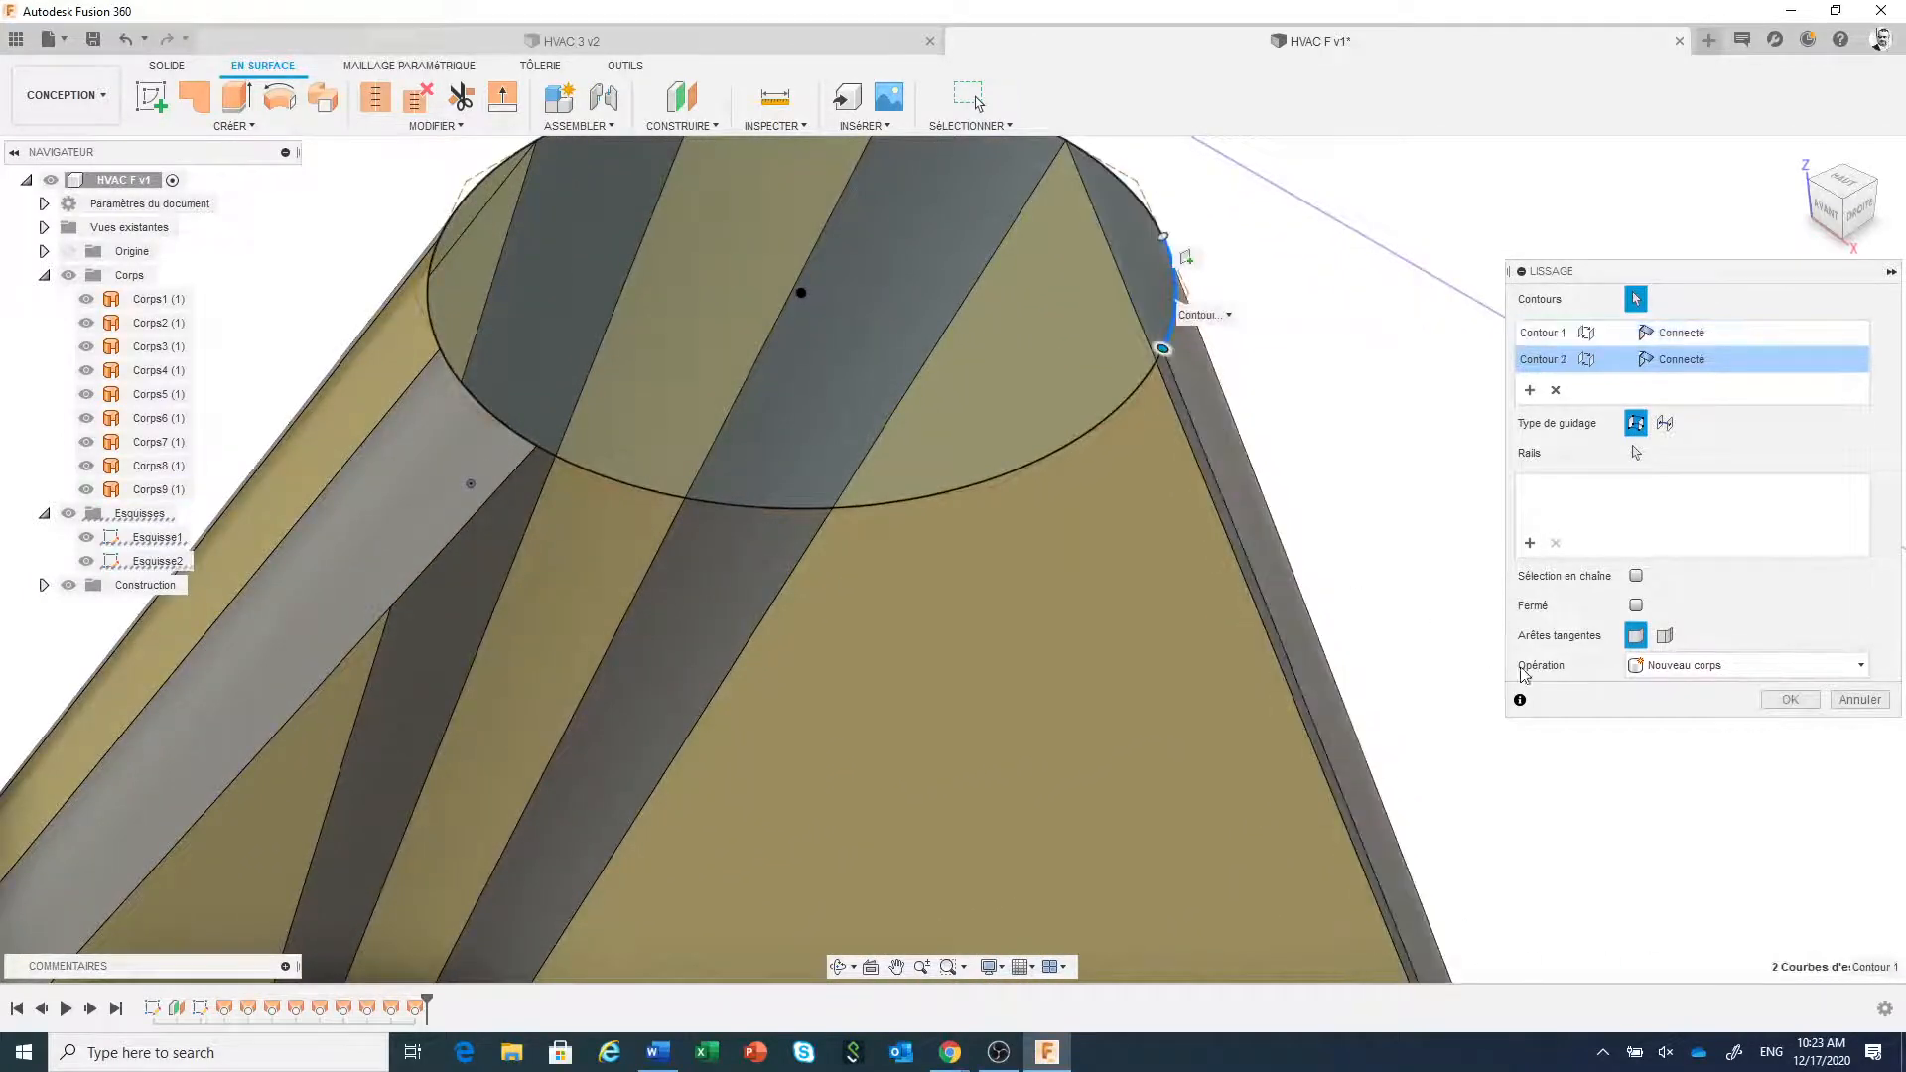
click(1790, 698)
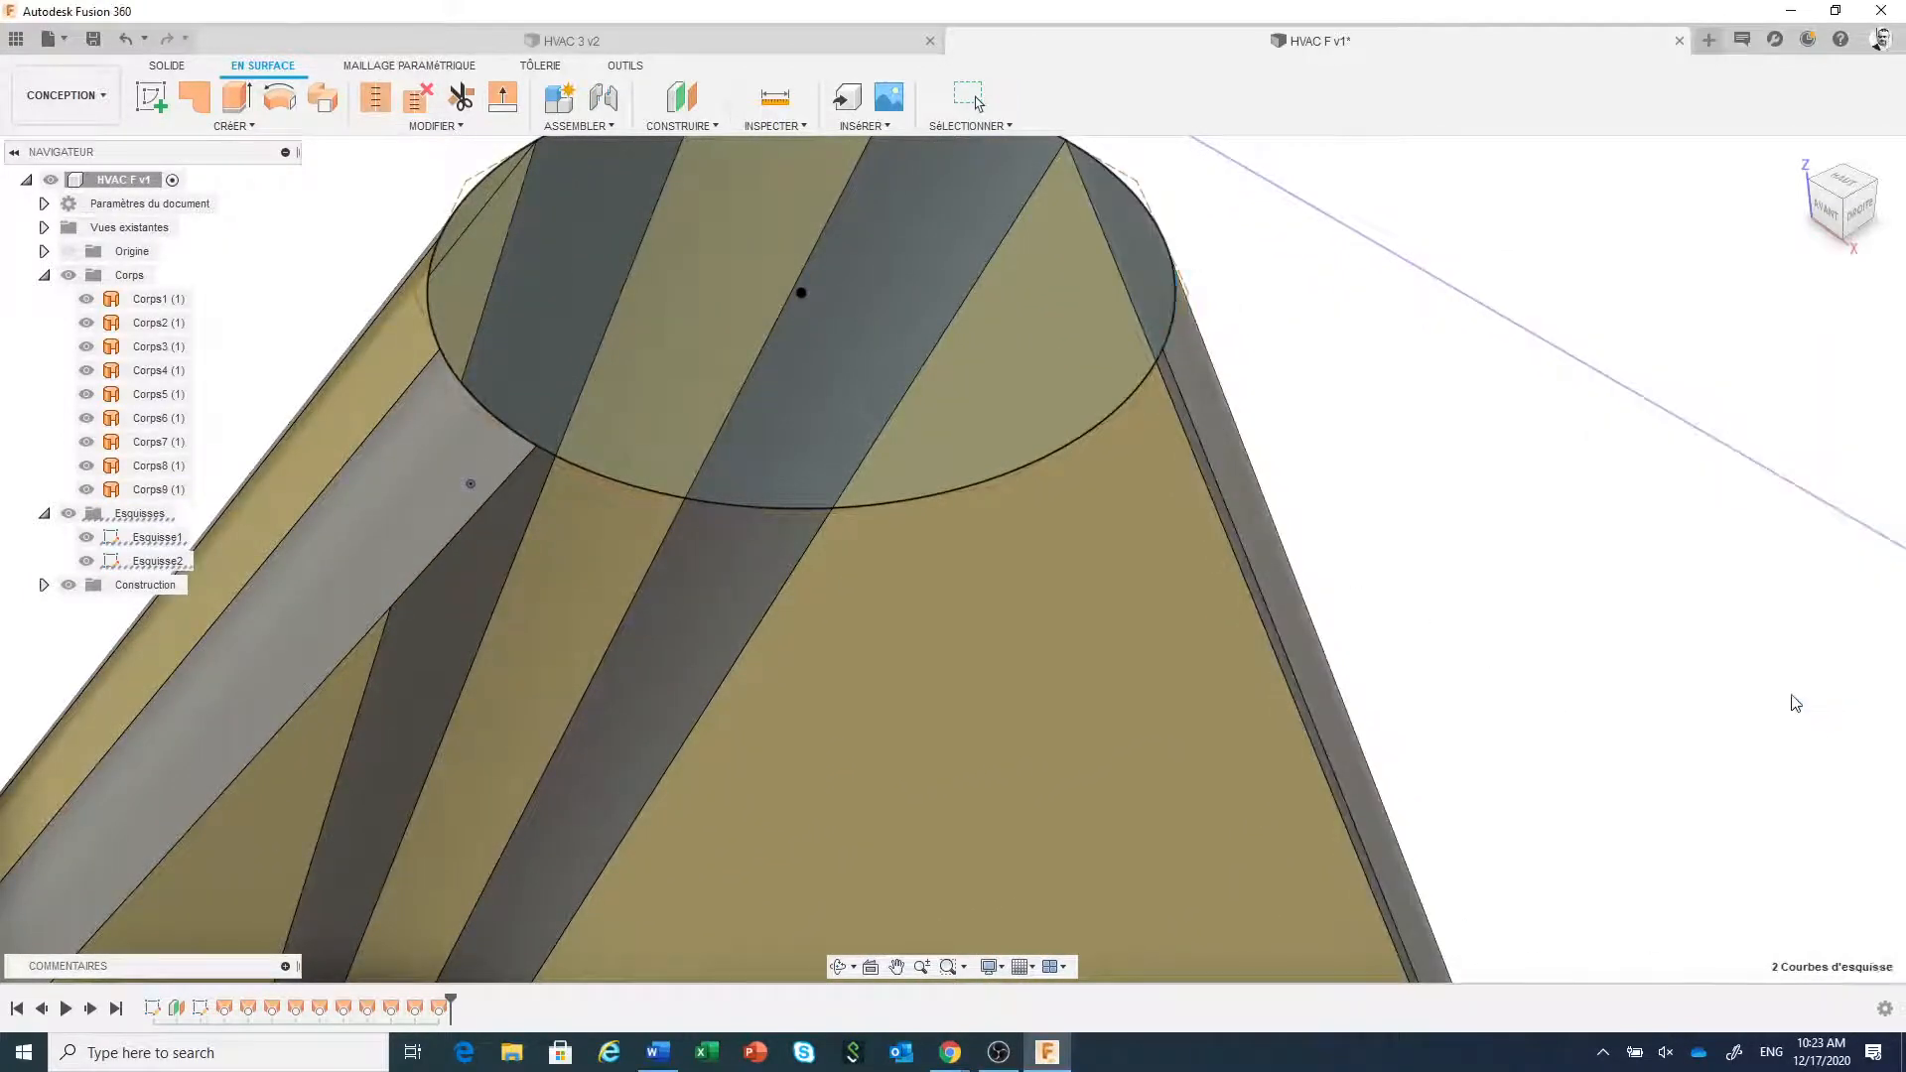
- Loft the last arc of the circle's upper-right quarter to the remaining upper-right fillet arc next to the short side, as a new body
right_click(1678, 665)
click(1674, 605)
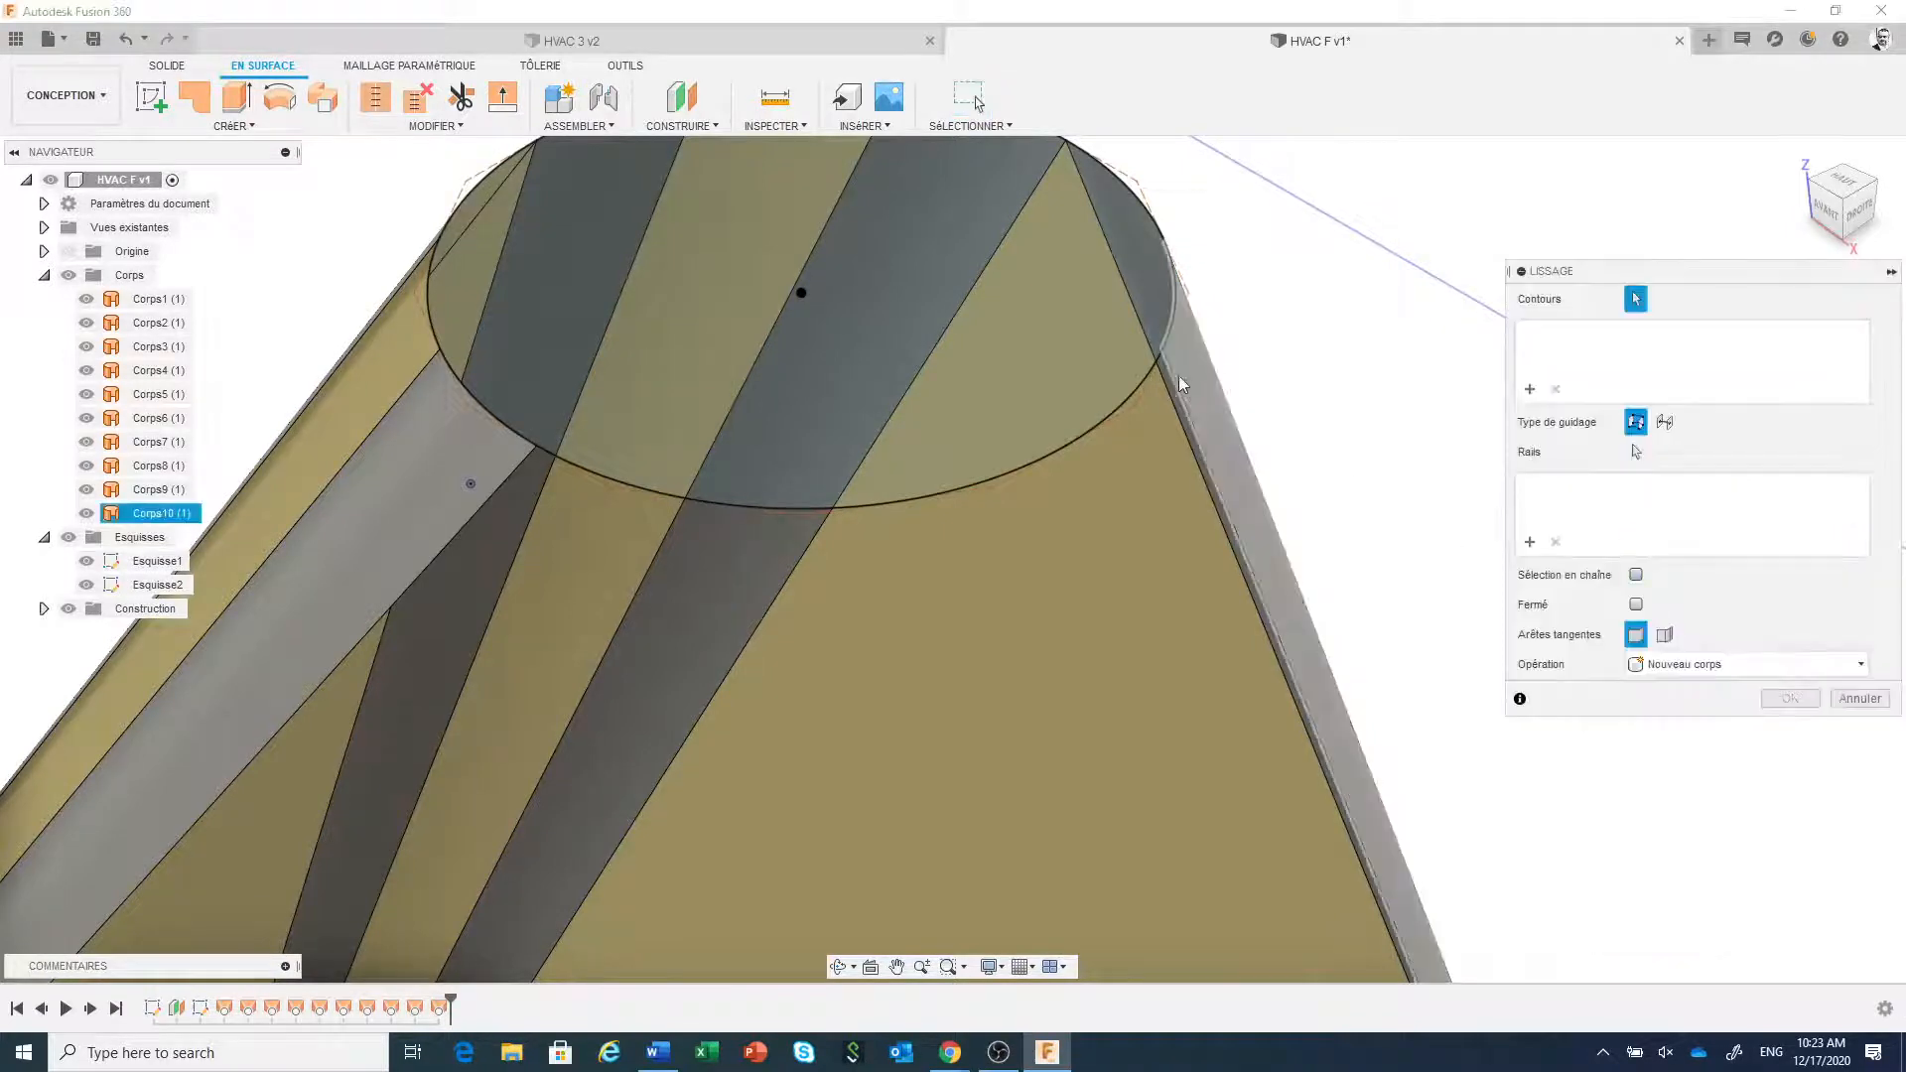
click(1146, 372)
scroll(1176, 481, down, 6)
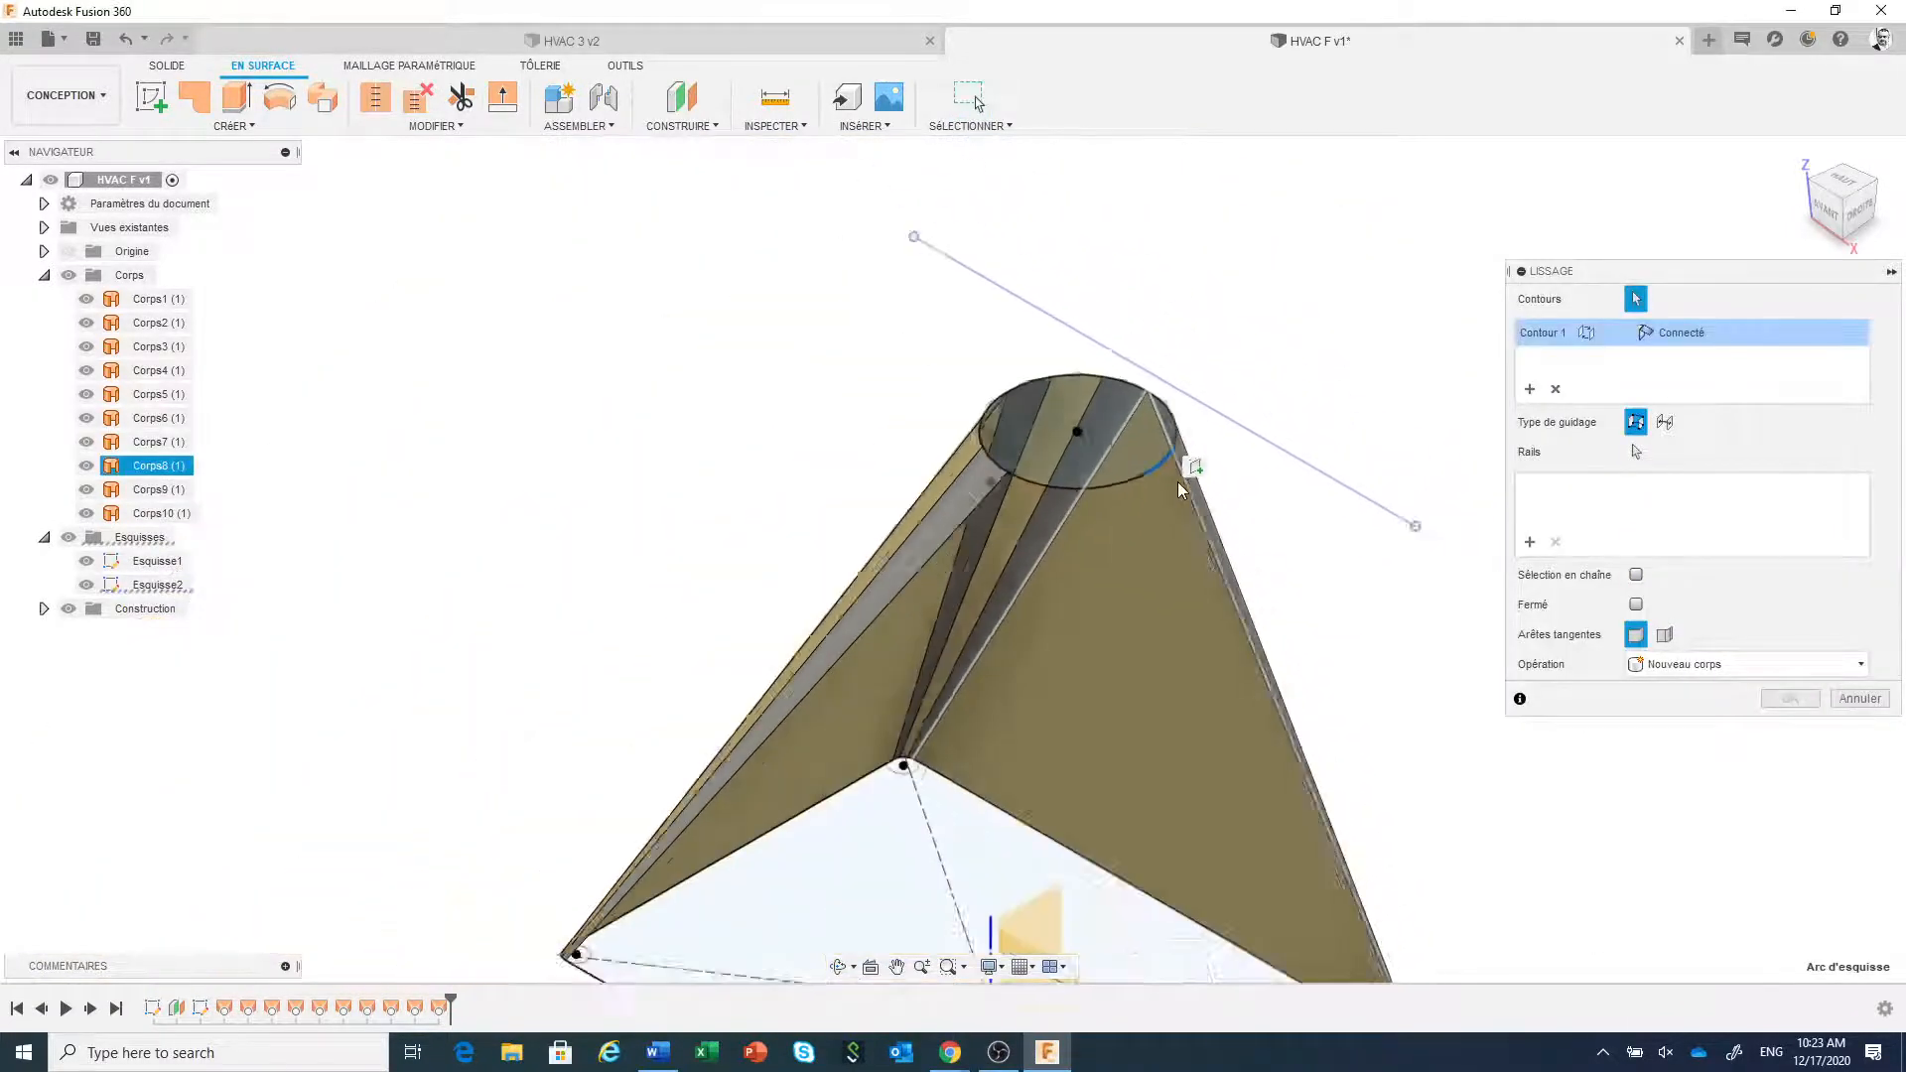
scroll(1179, 480, down, 4)
scroll(1221, 734, up, 8)
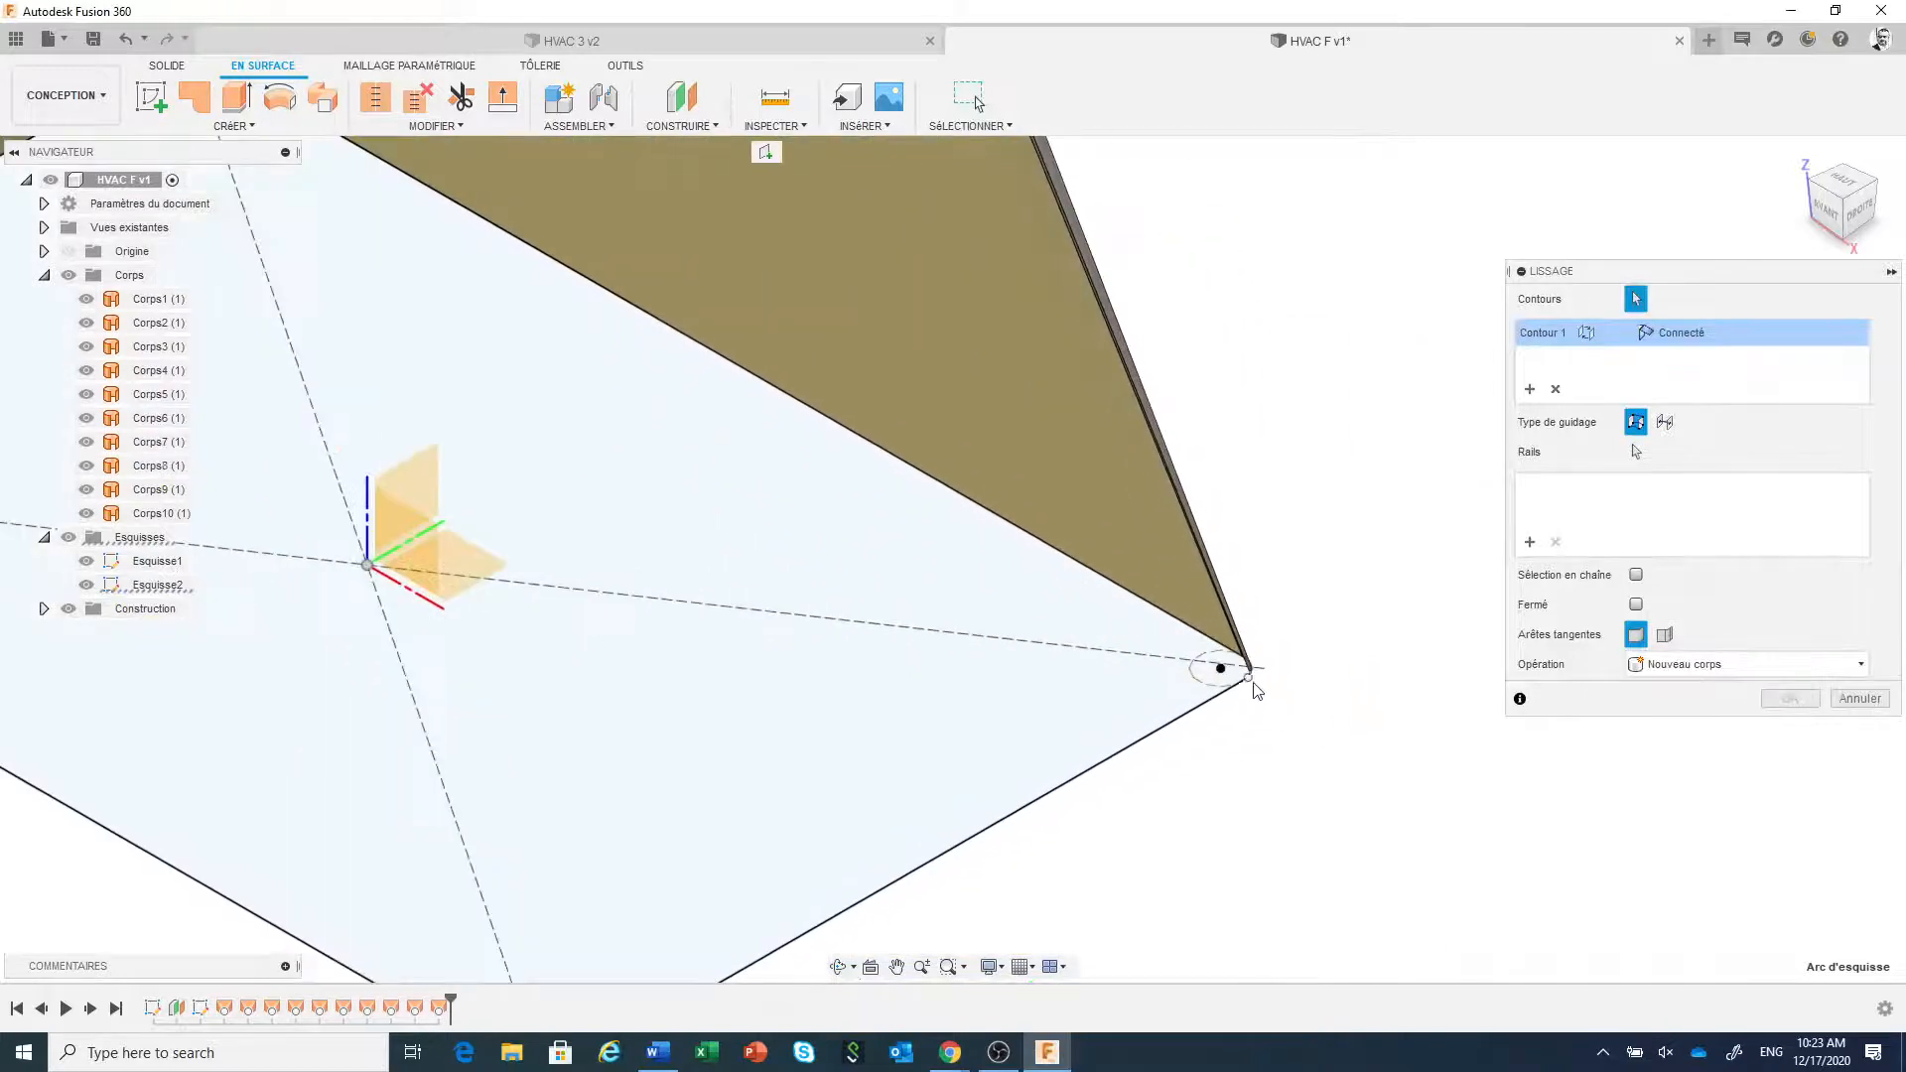
scroll(1256, 690, up, 10)
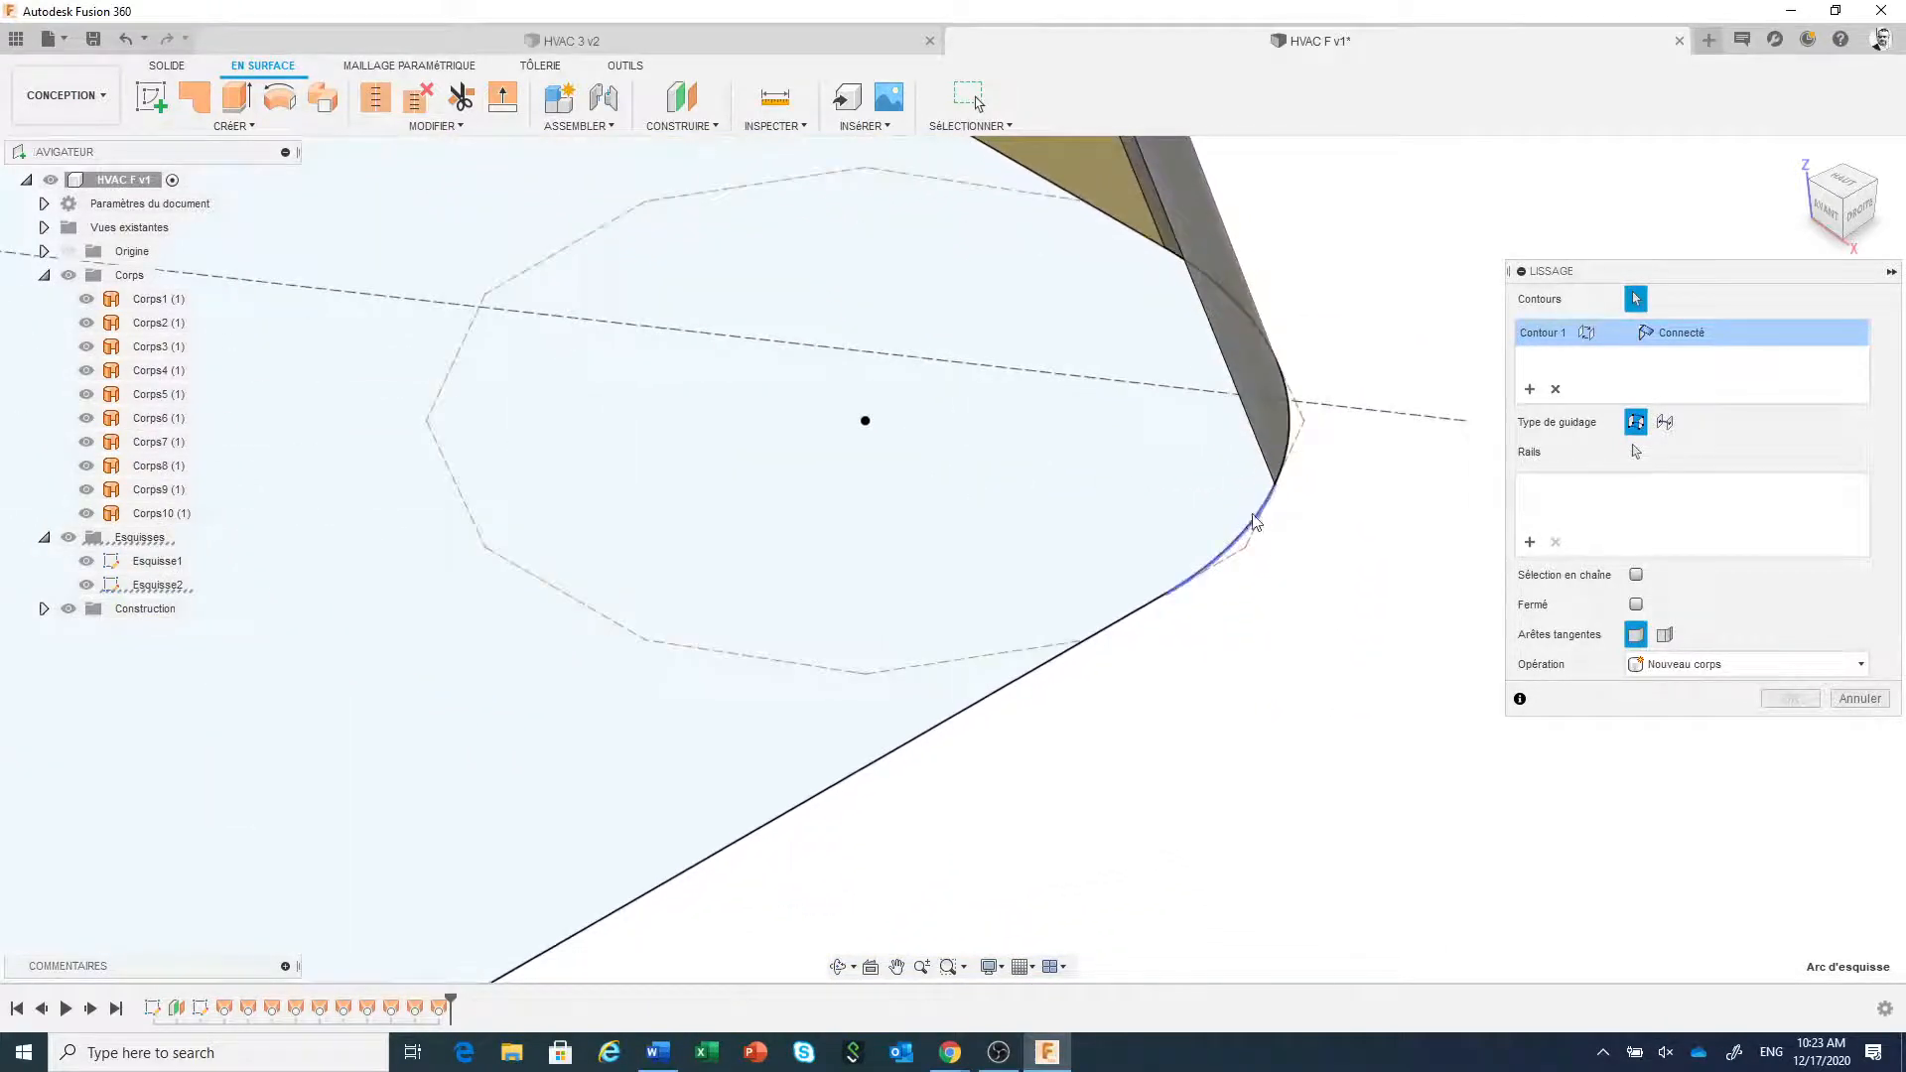
click(1249, 539)
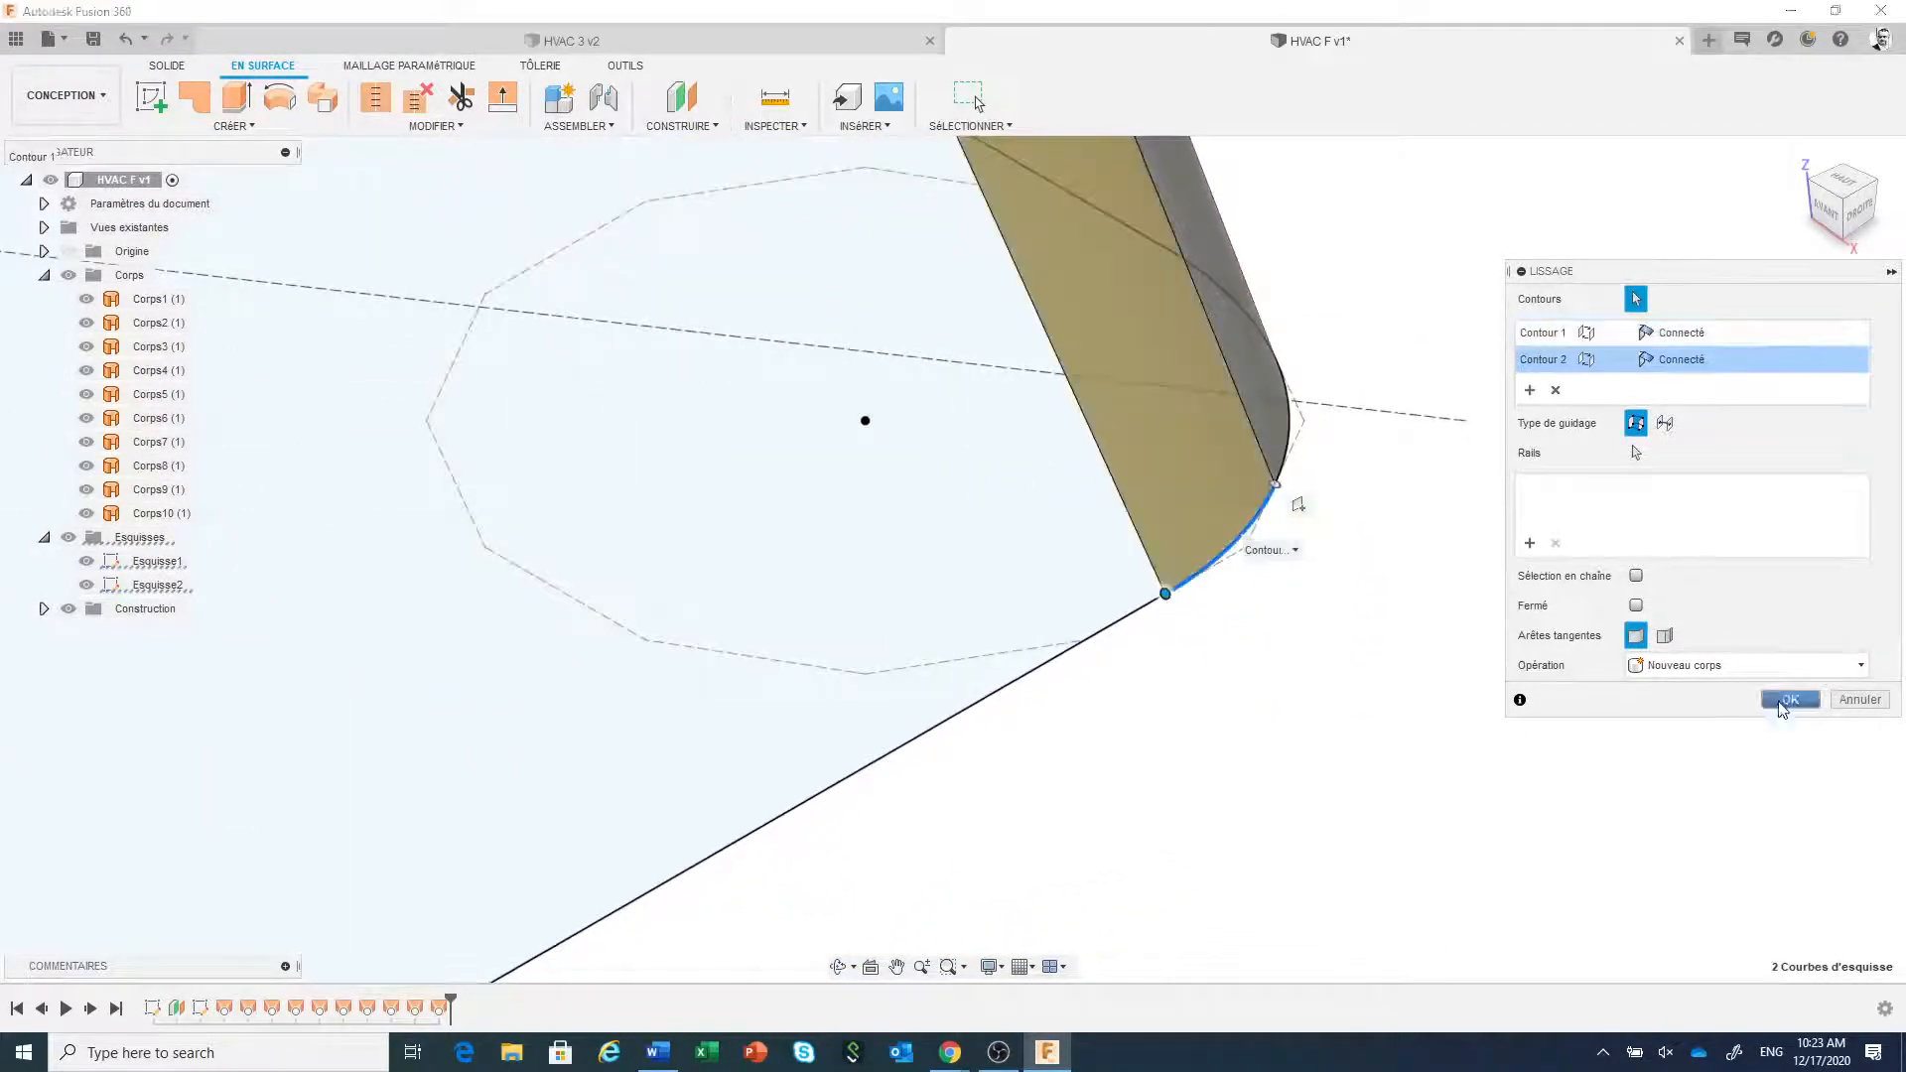
click(1790, 698)
- Loft a triangular surface from the base's right short side to the end of the circle's upper-right quarter, as a new body
scroll(1637, 767, down, 10)
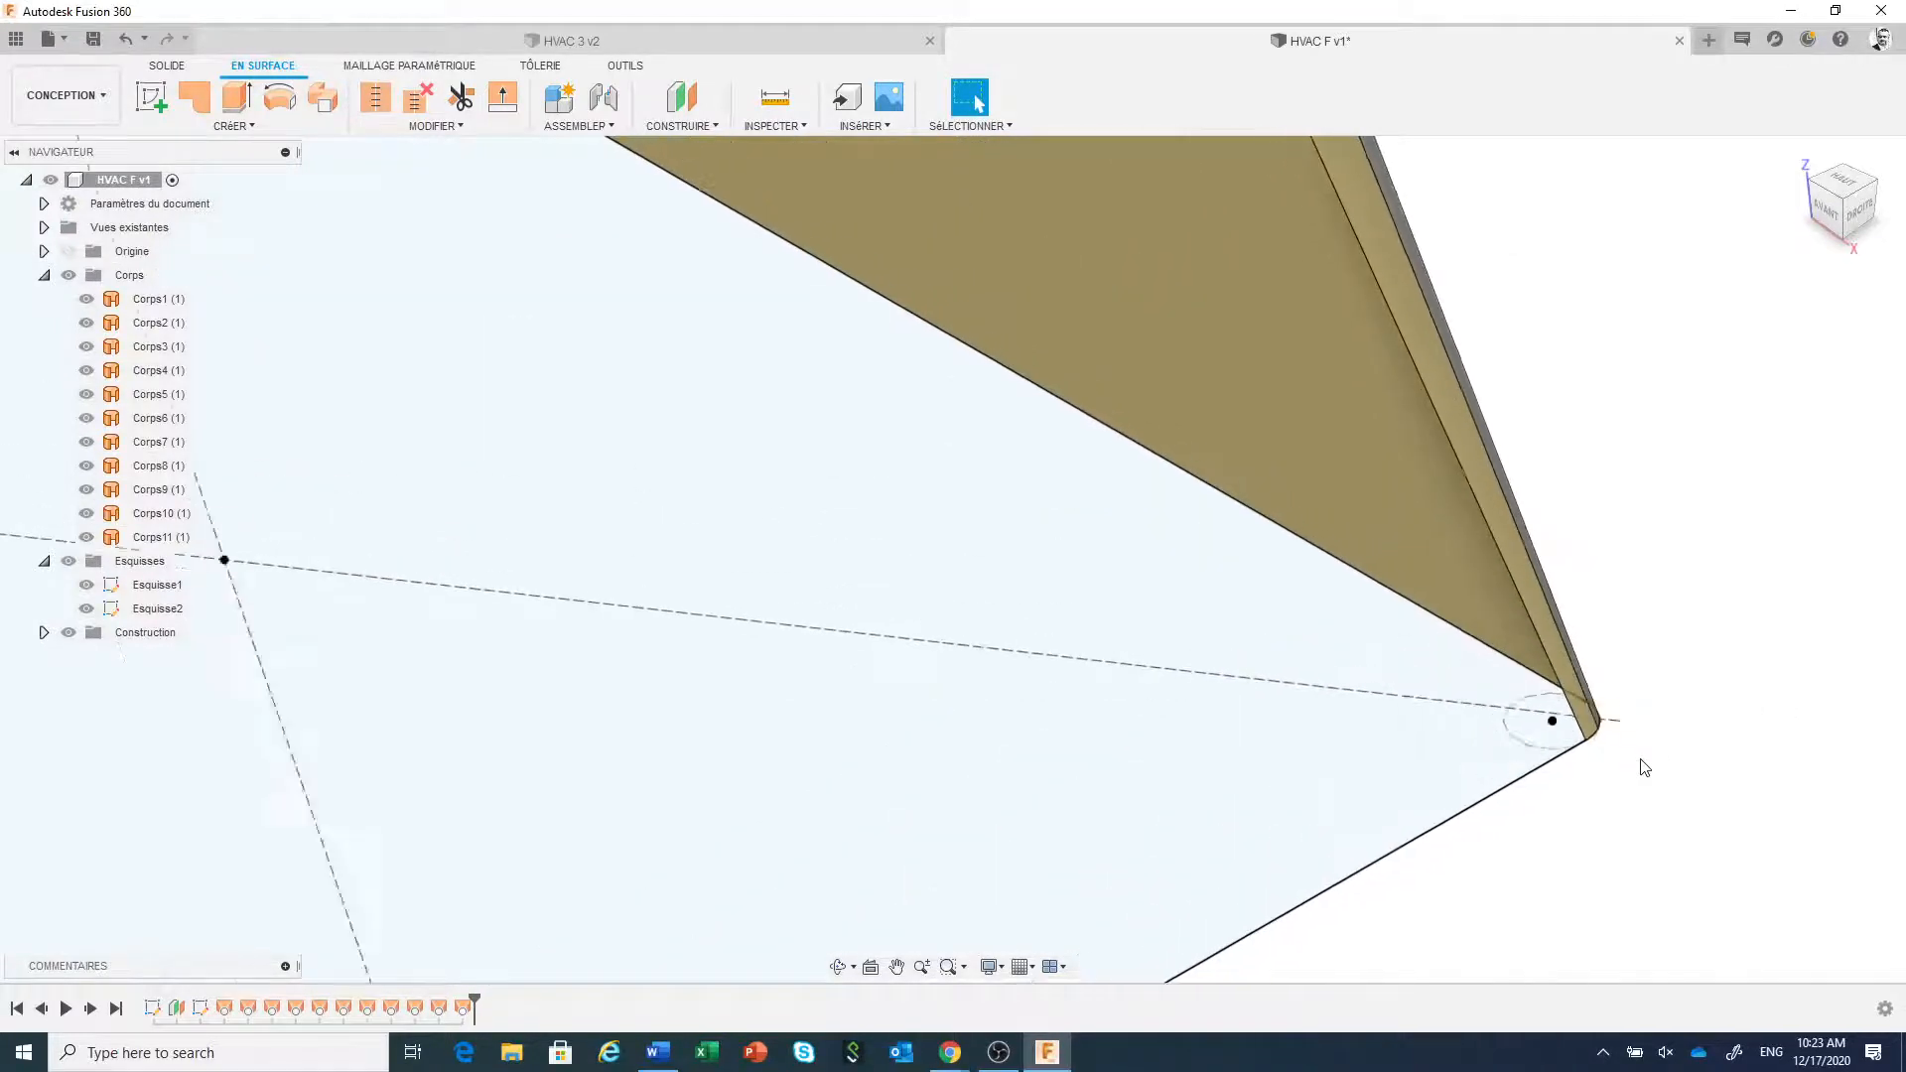
scroll(1645, 768, down, 4)
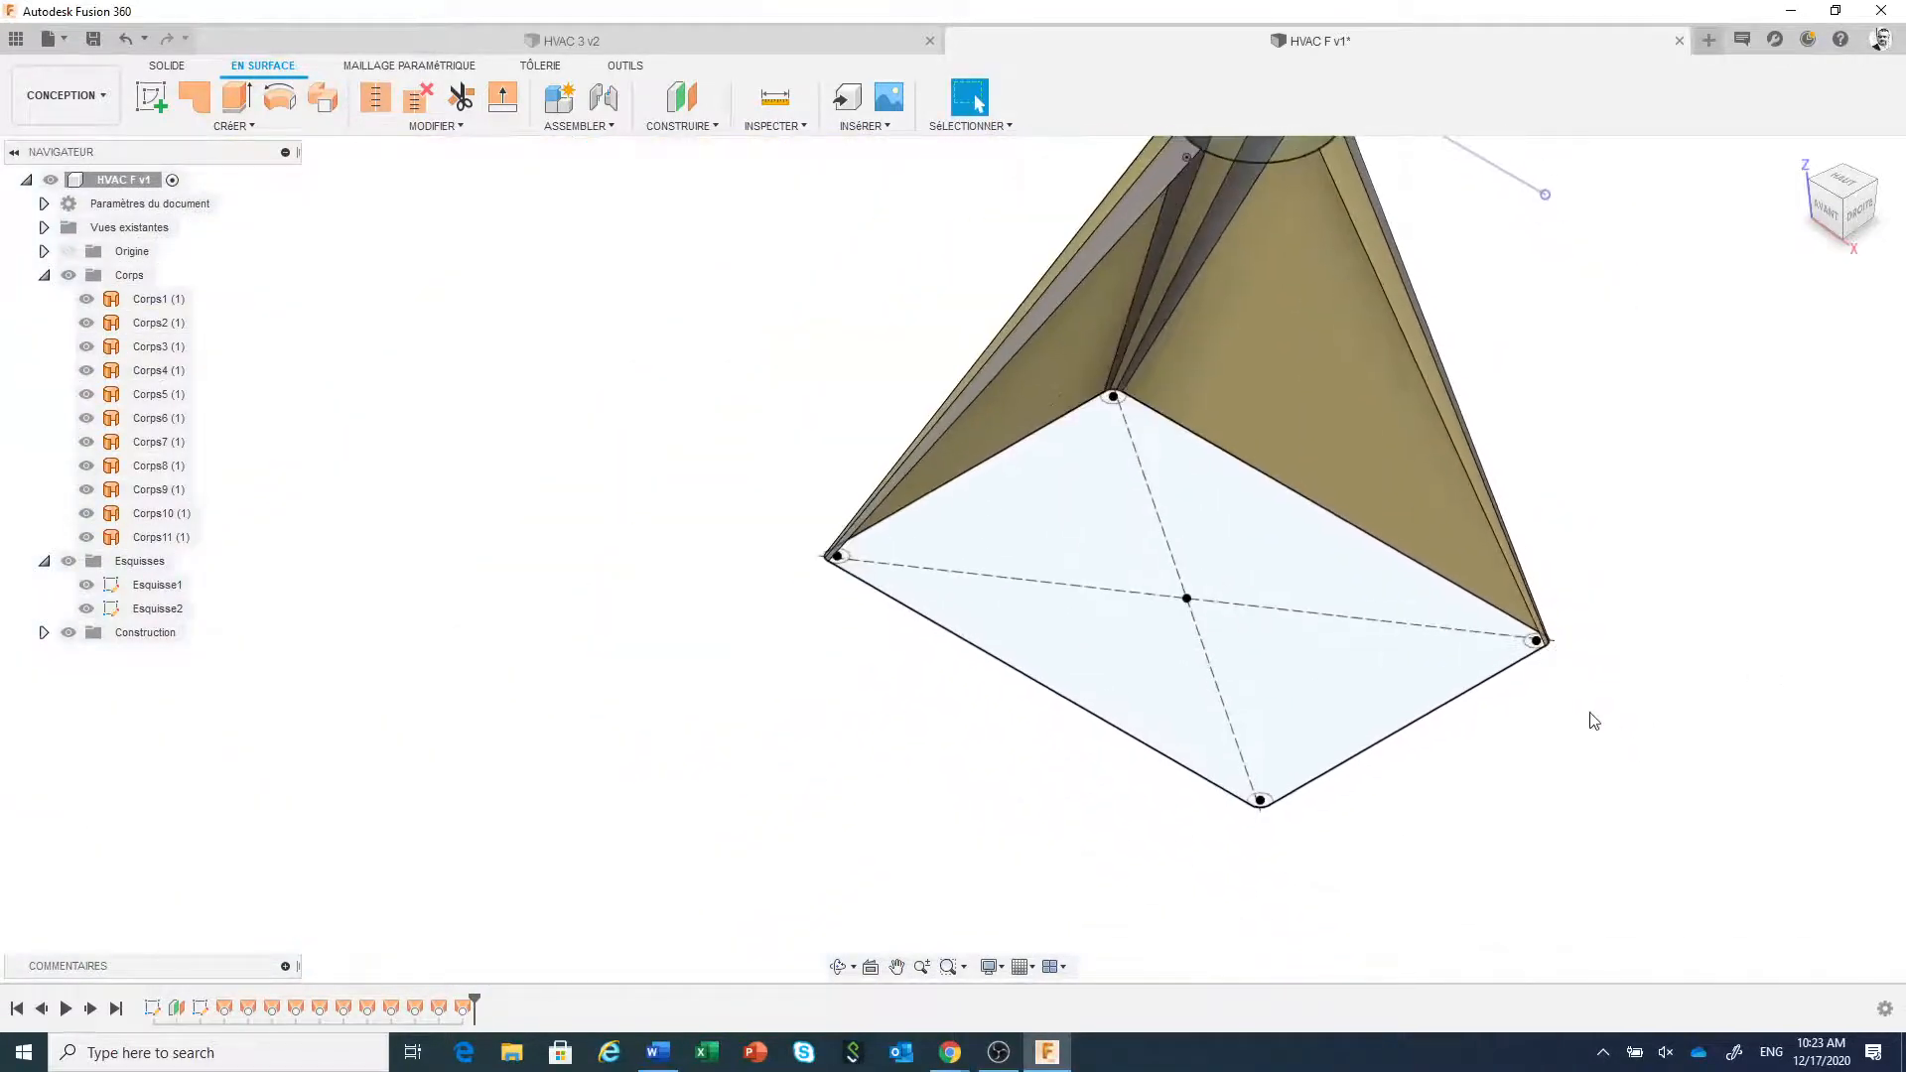
right_click(1591, 715)
click(1588, 654)
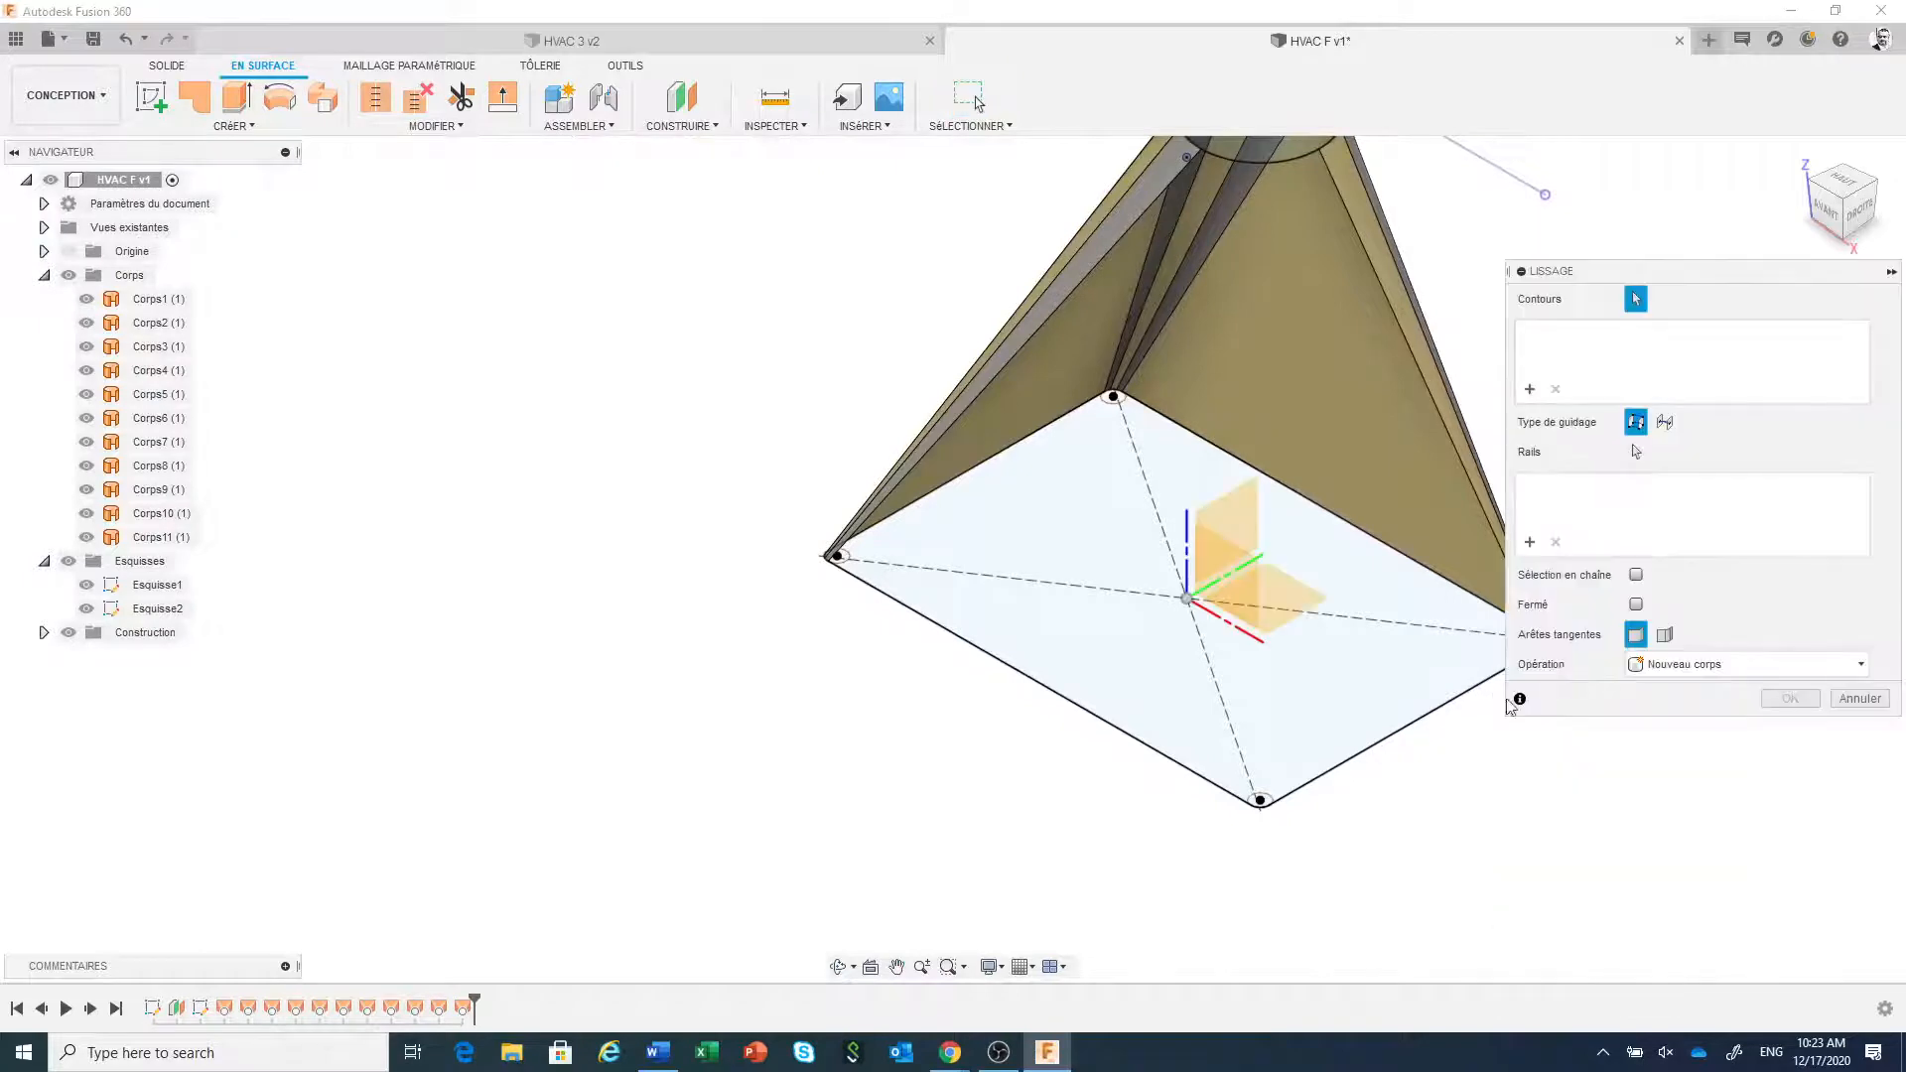
click(1441, 713)
scroll(1447, 730, down, 5)
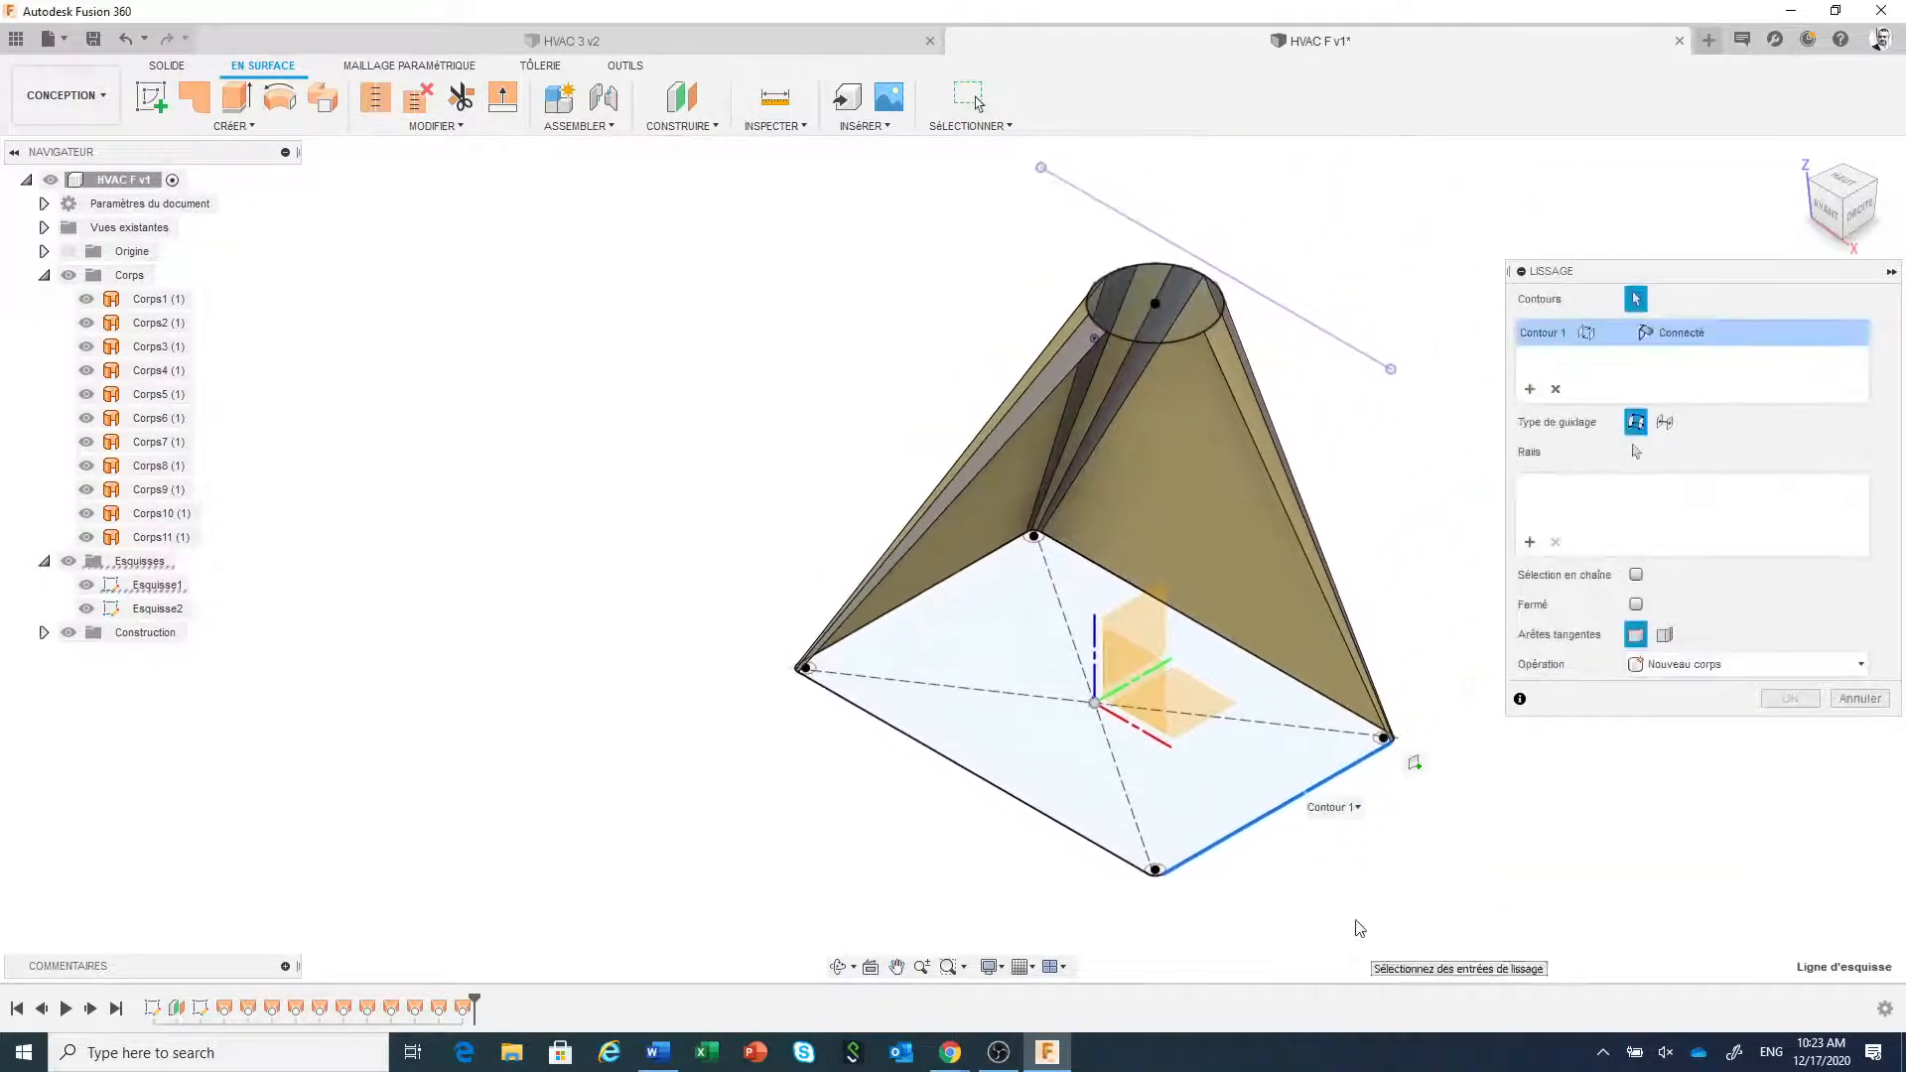
click(1205, 336)
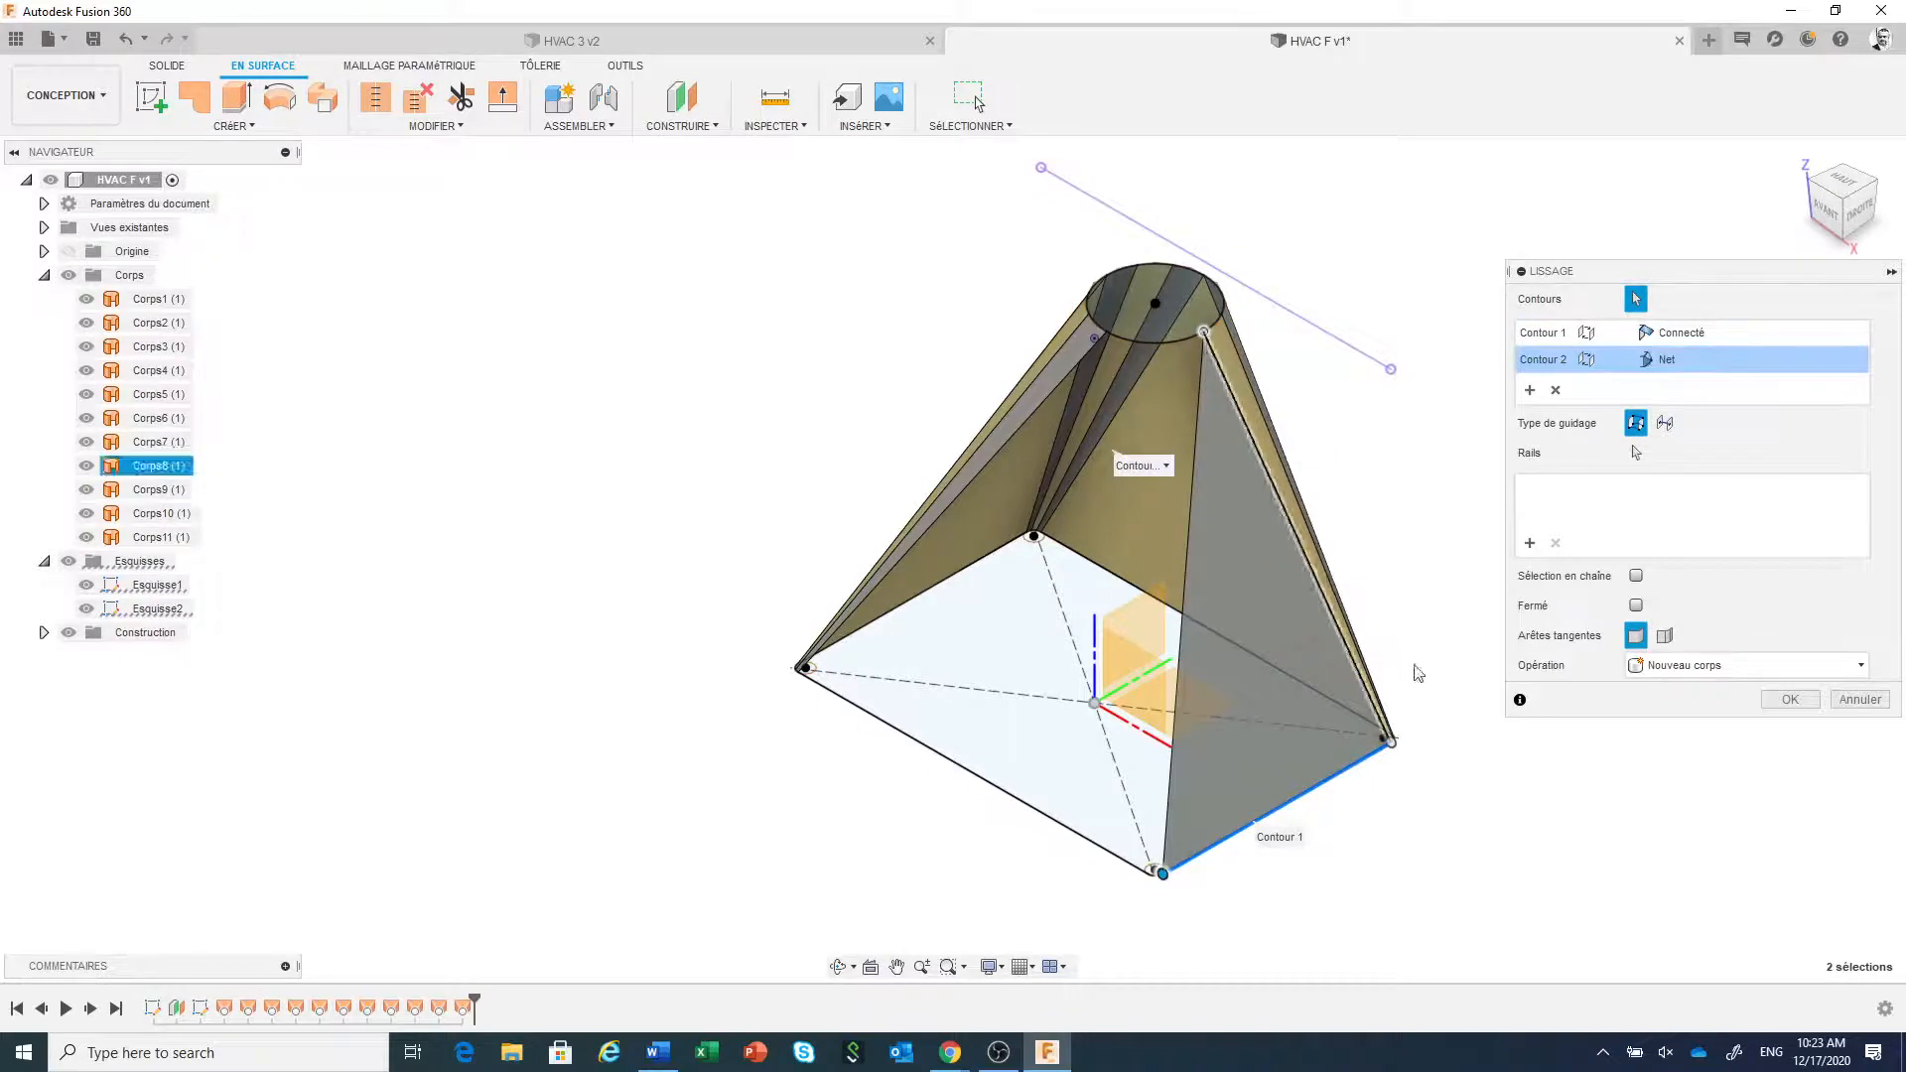
click(1787, 701)
- Loft the base's lower-right fillet arc next to the short side to the first arc of the circle's lower-right quarter, as a new body
scroll(1186, 953, up, 8)
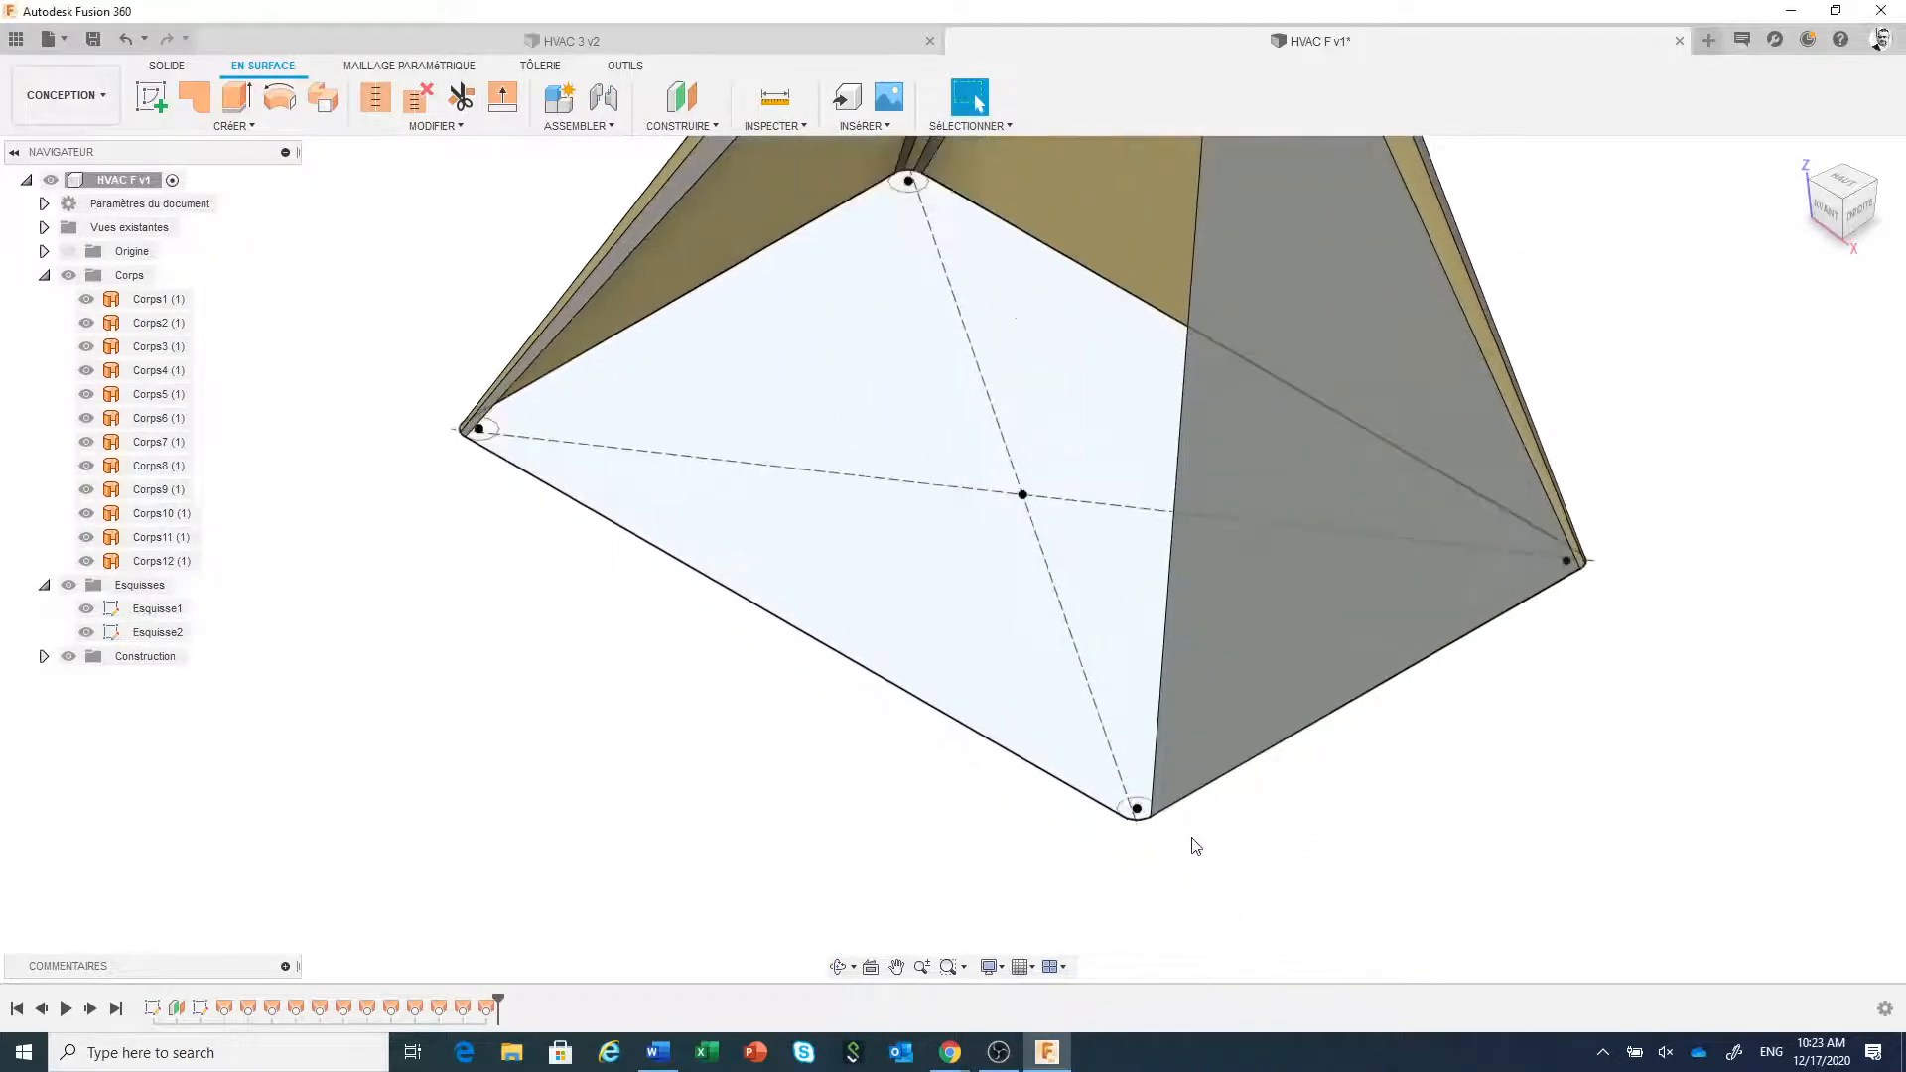
right_click(1176, 832)
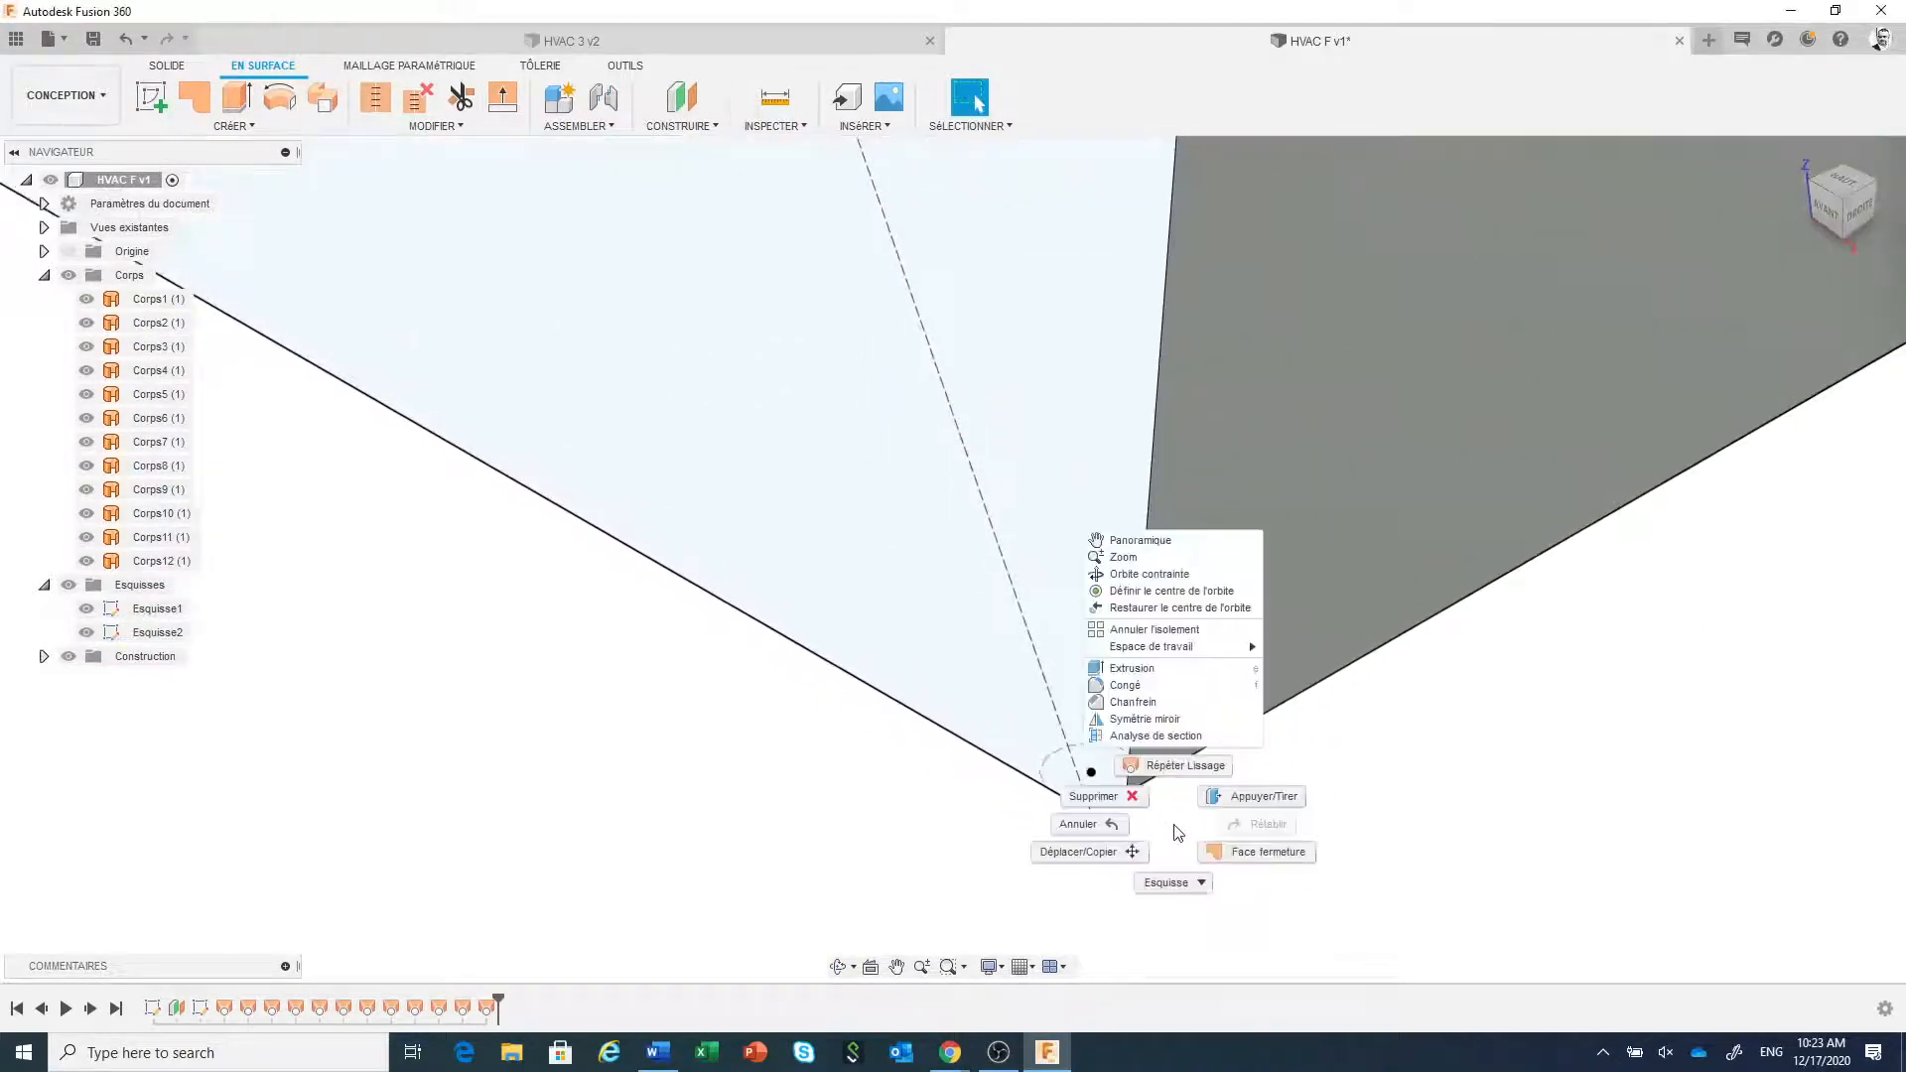
click(1184, 774)
scroll(1132, 804, up, 5)
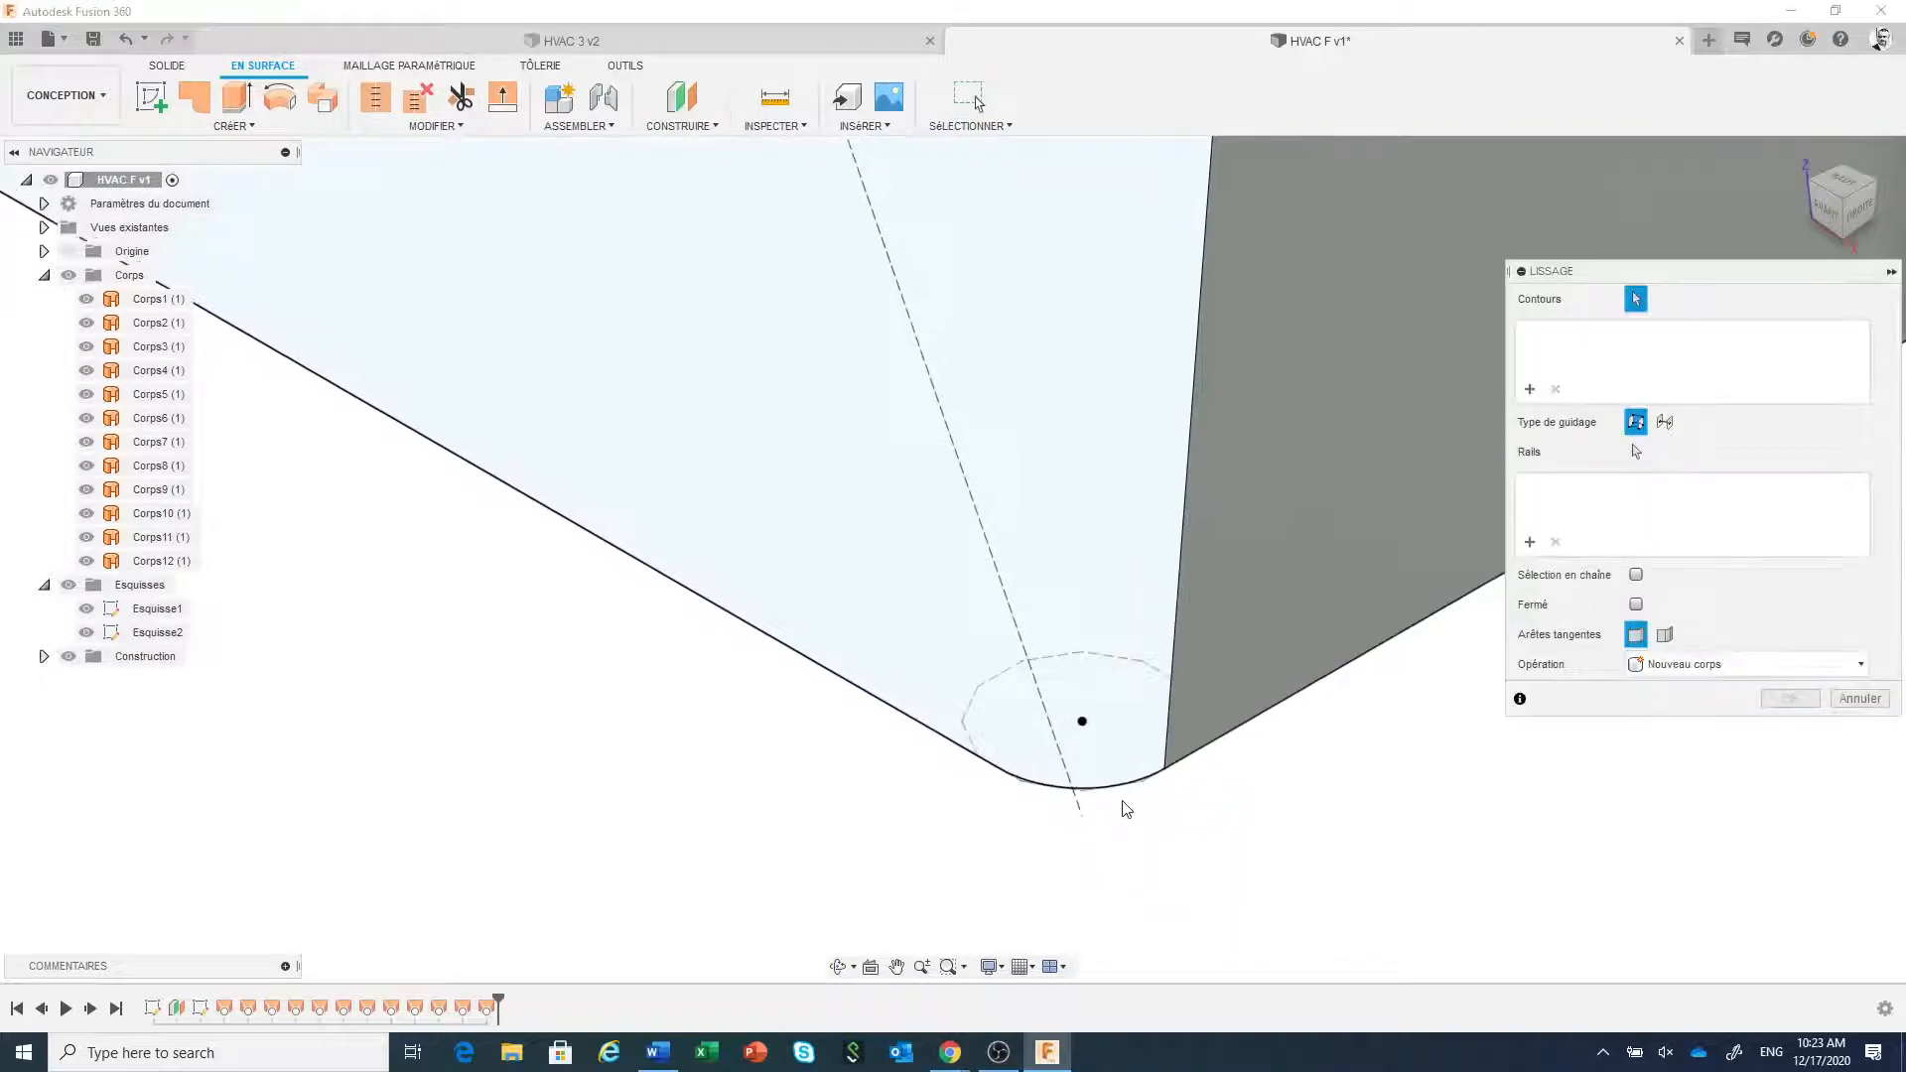
click(1162, 758)
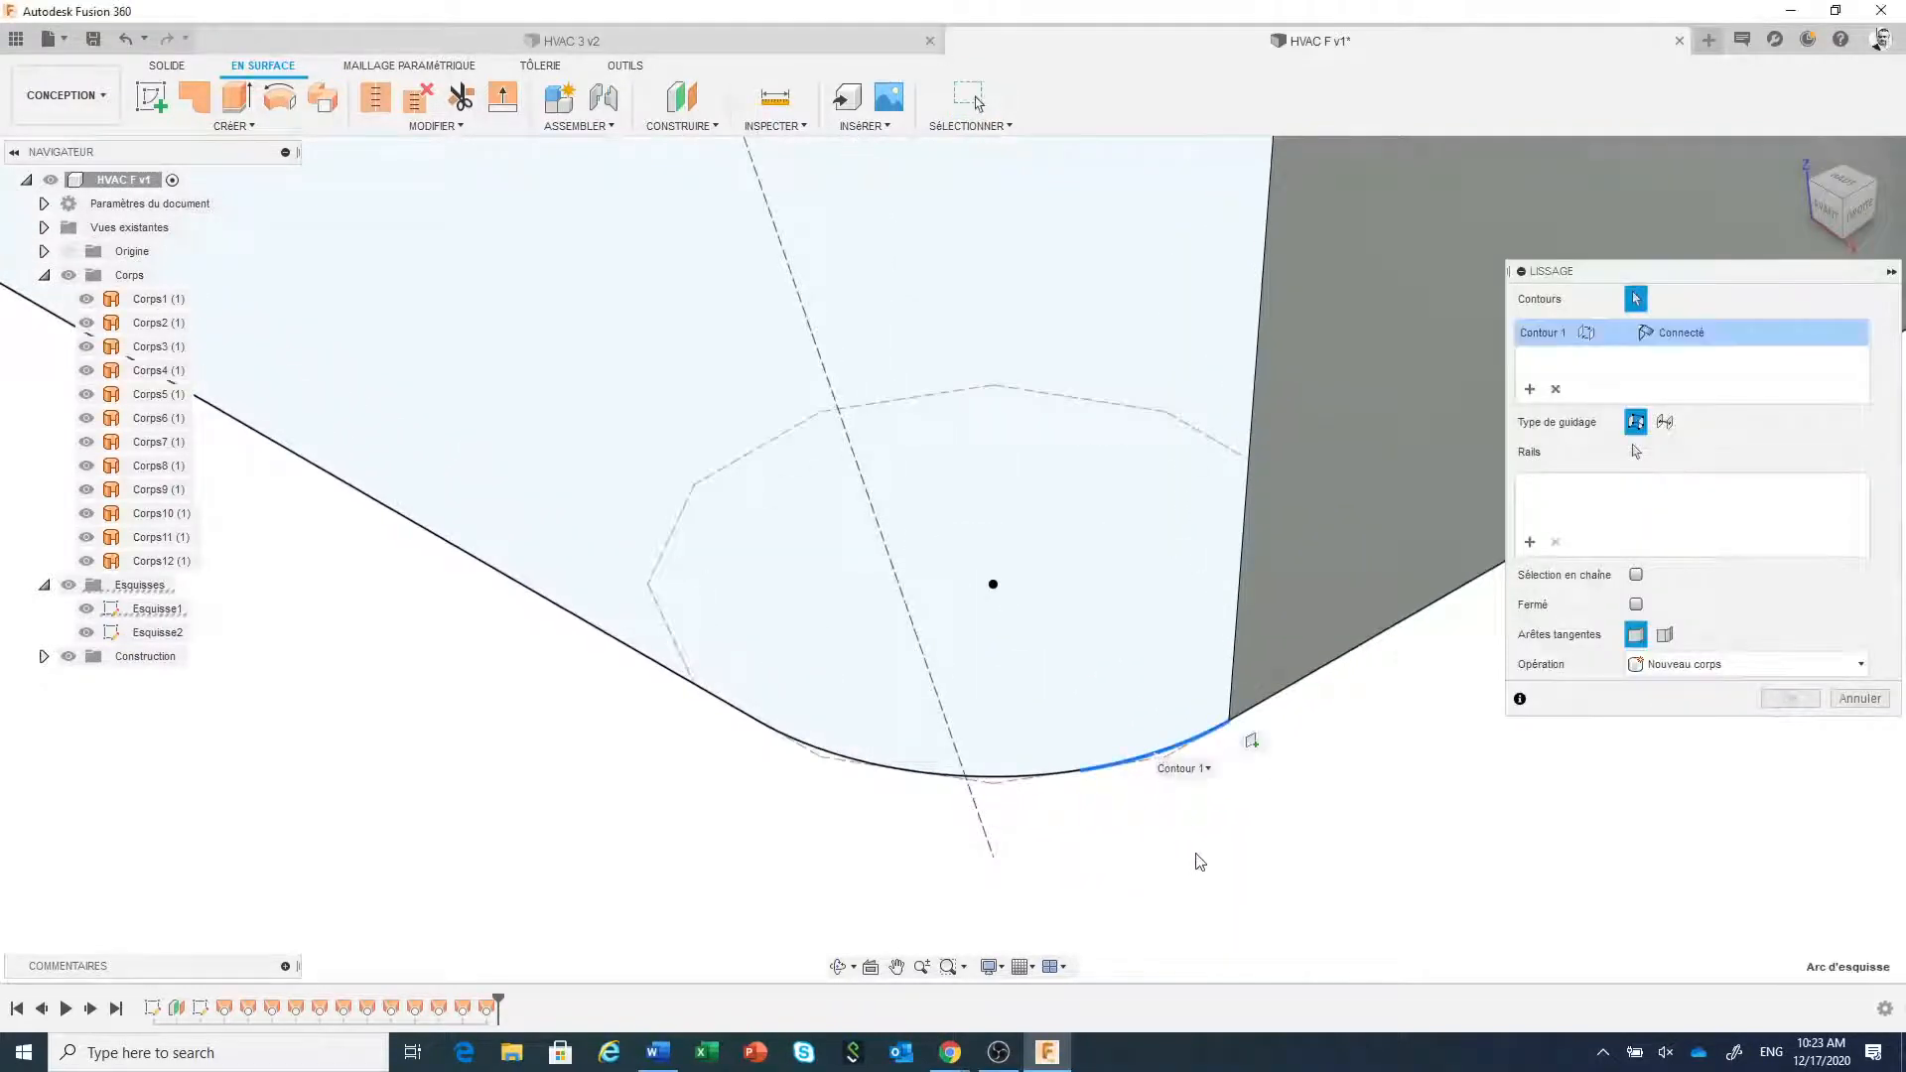
click(1805, 167)
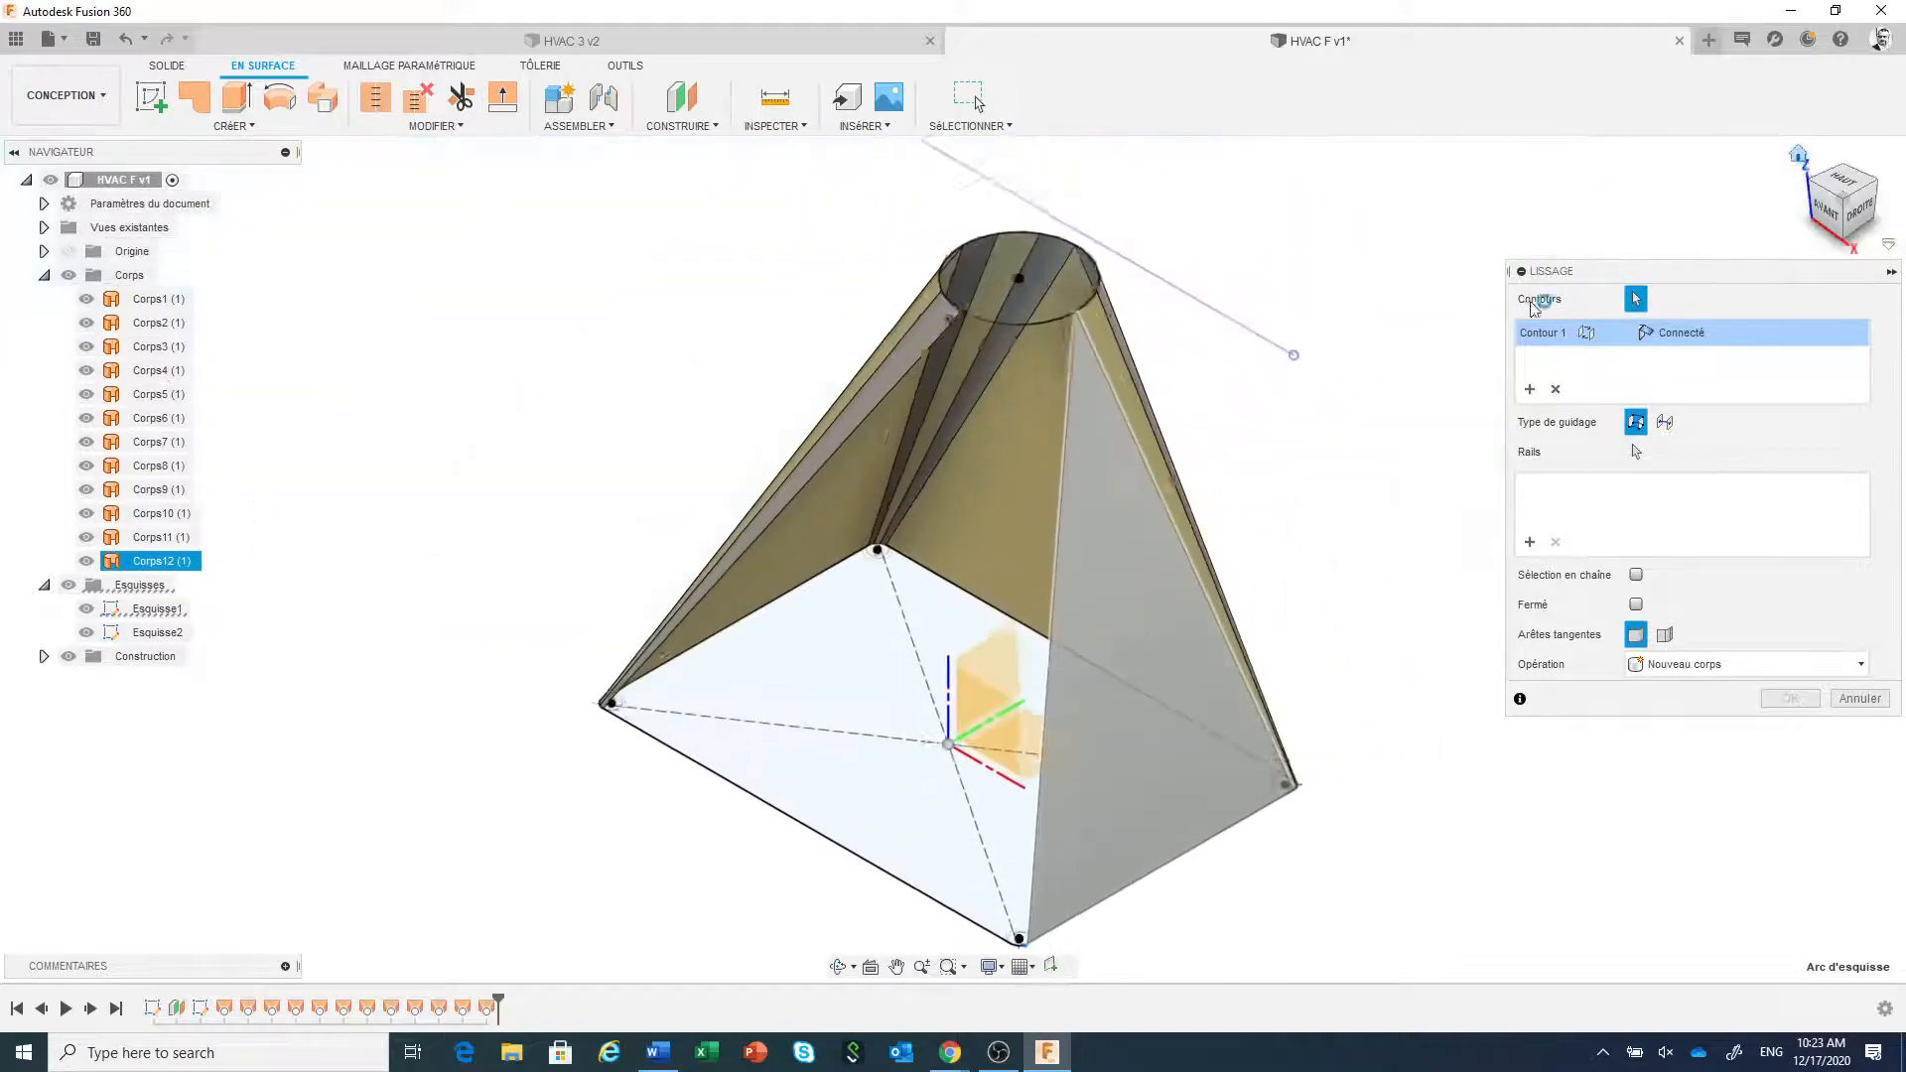
scroll(1072, 375, up, 8)
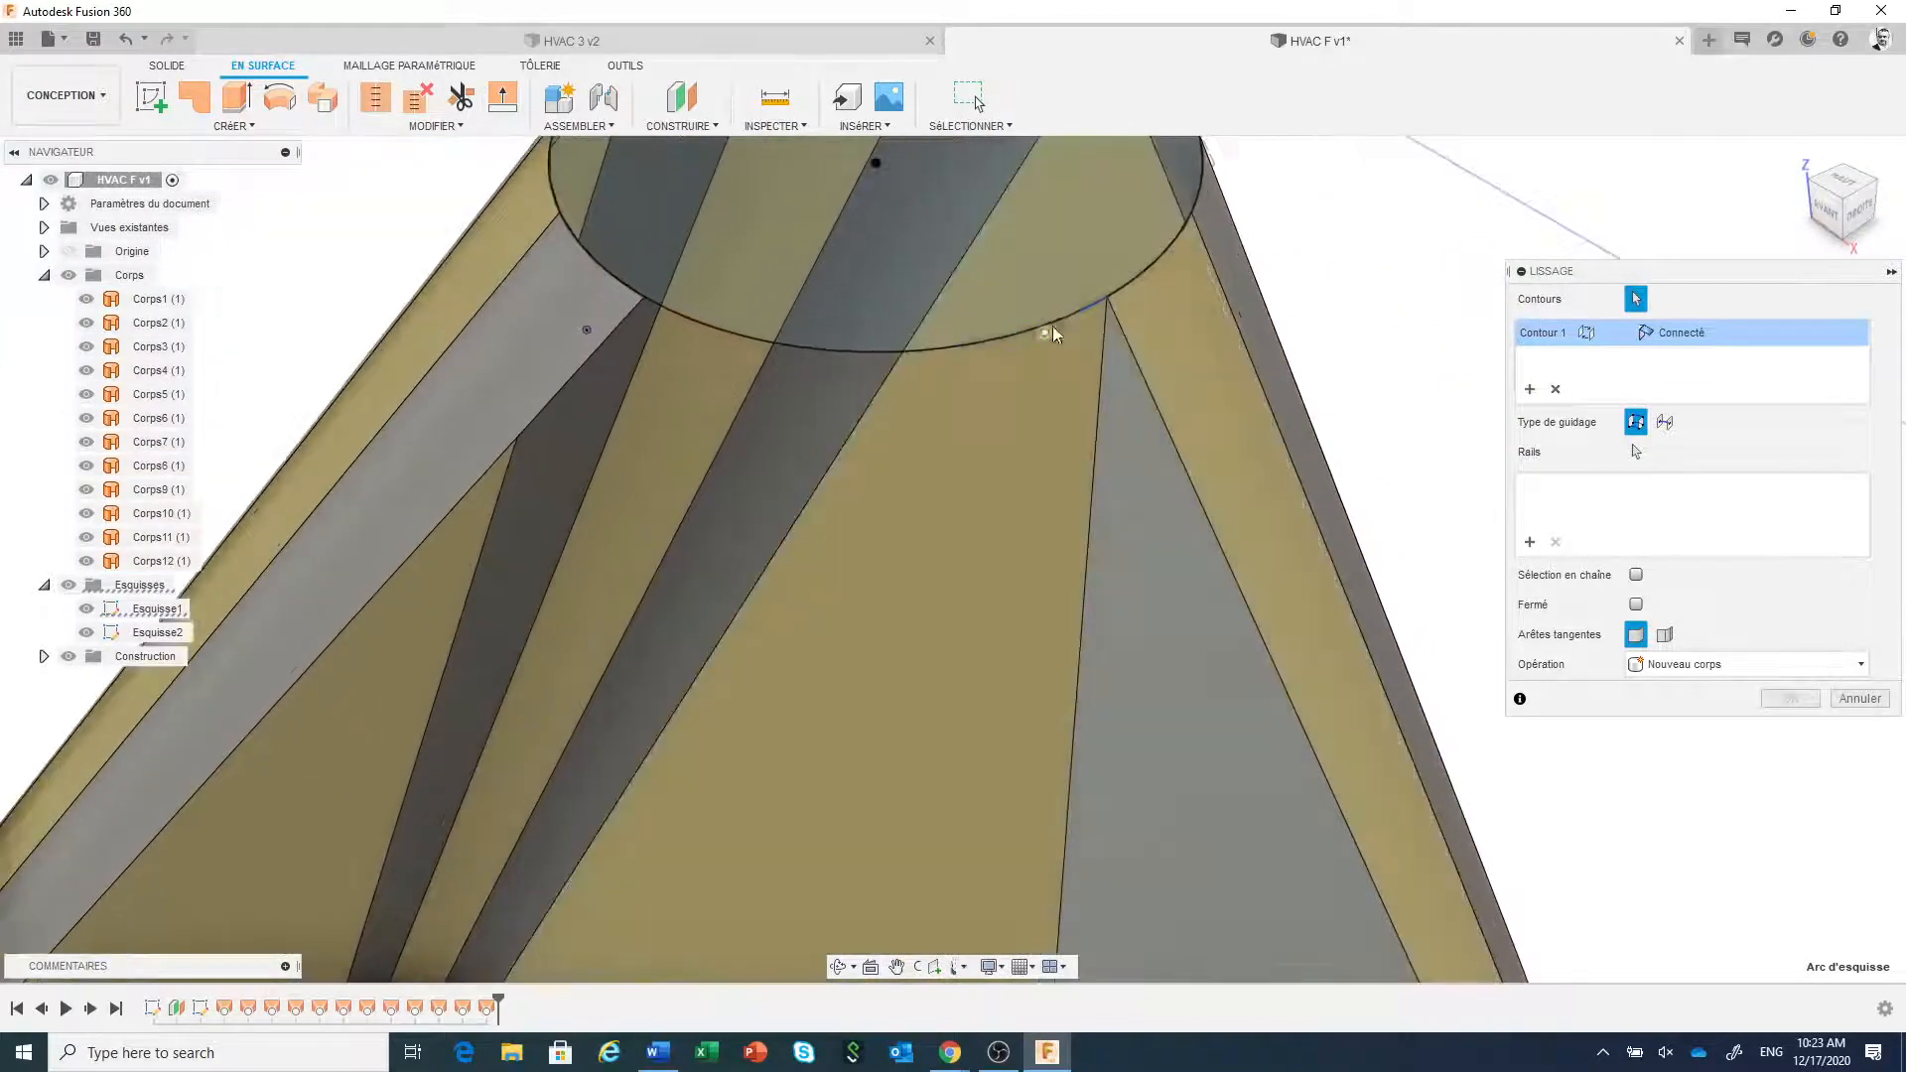
click(1056, 324)
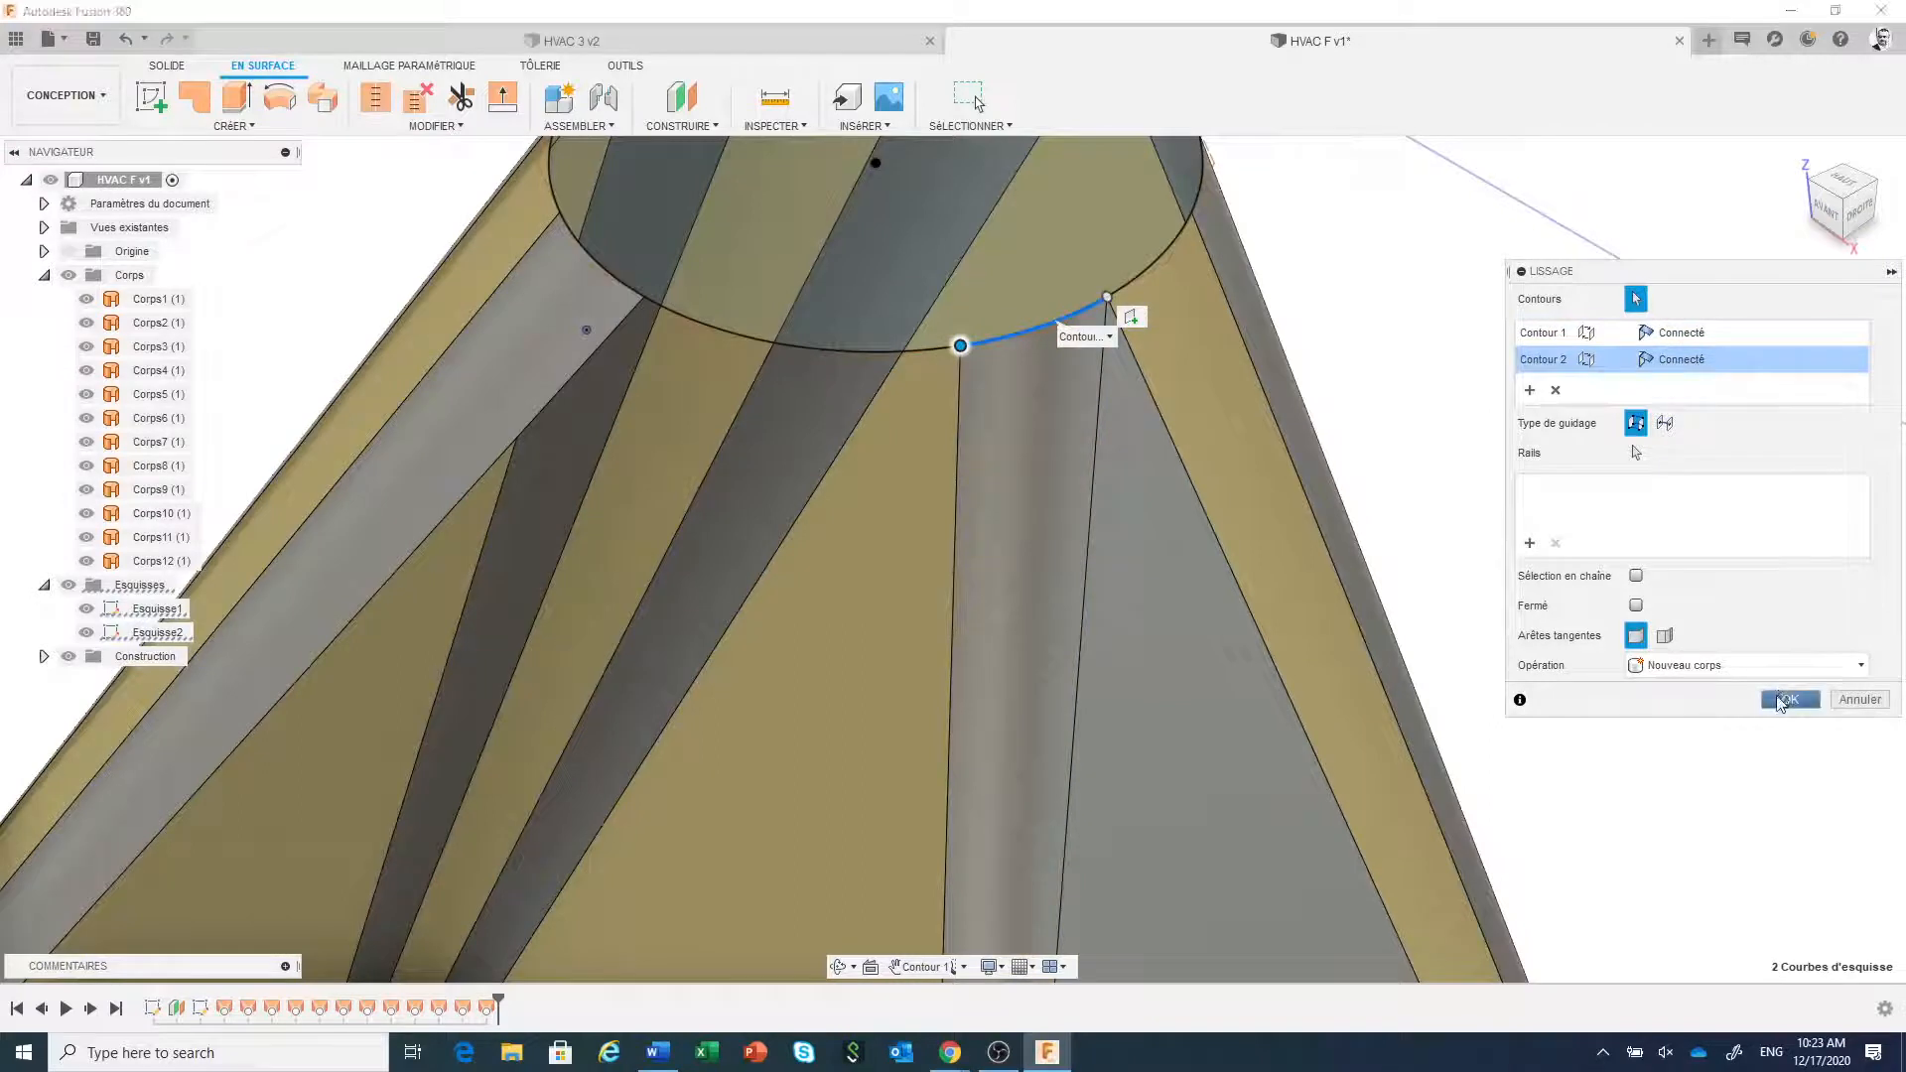
click(1787, 699)
- Loft the middle arc of the circle's lower-right quarter to the middle arc of the base's lower-right corner fillet, as a new body
right_click(1753, 687)
click(1754, 628)
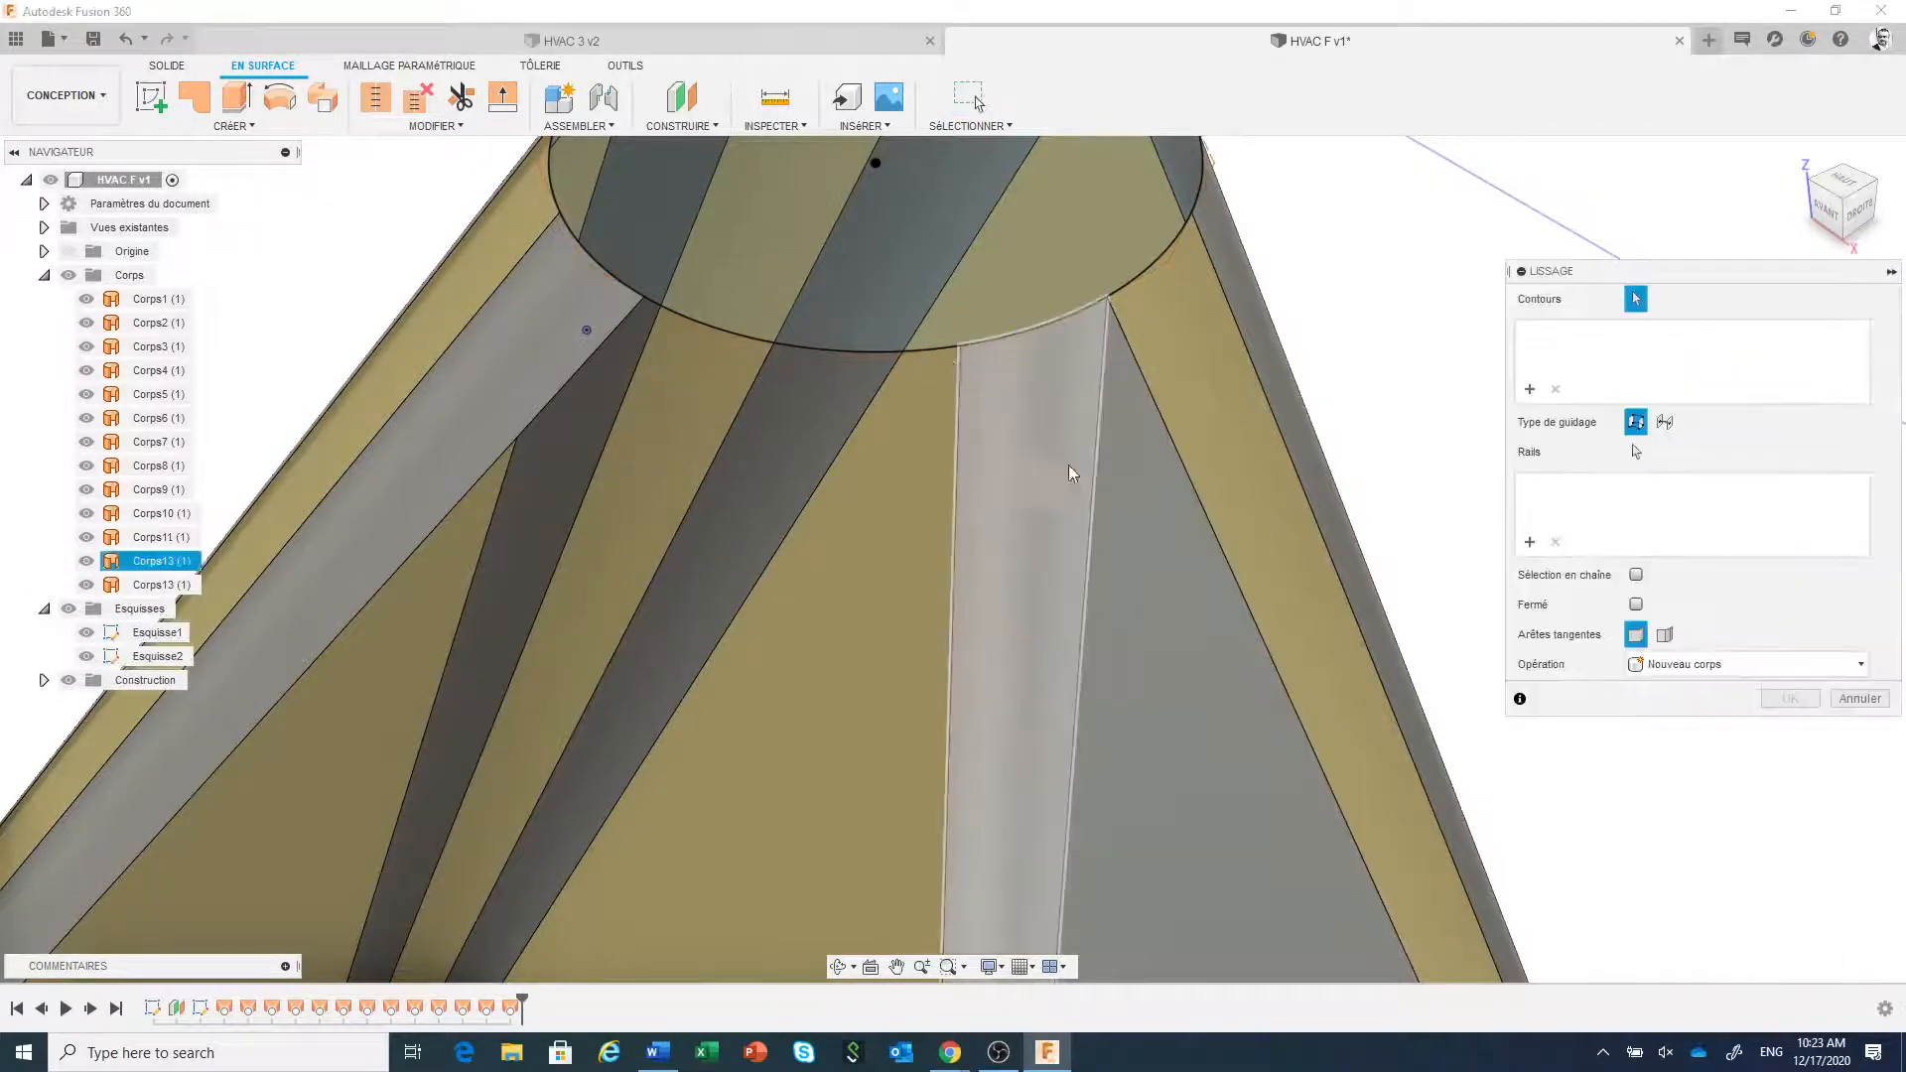
click(927, 349)
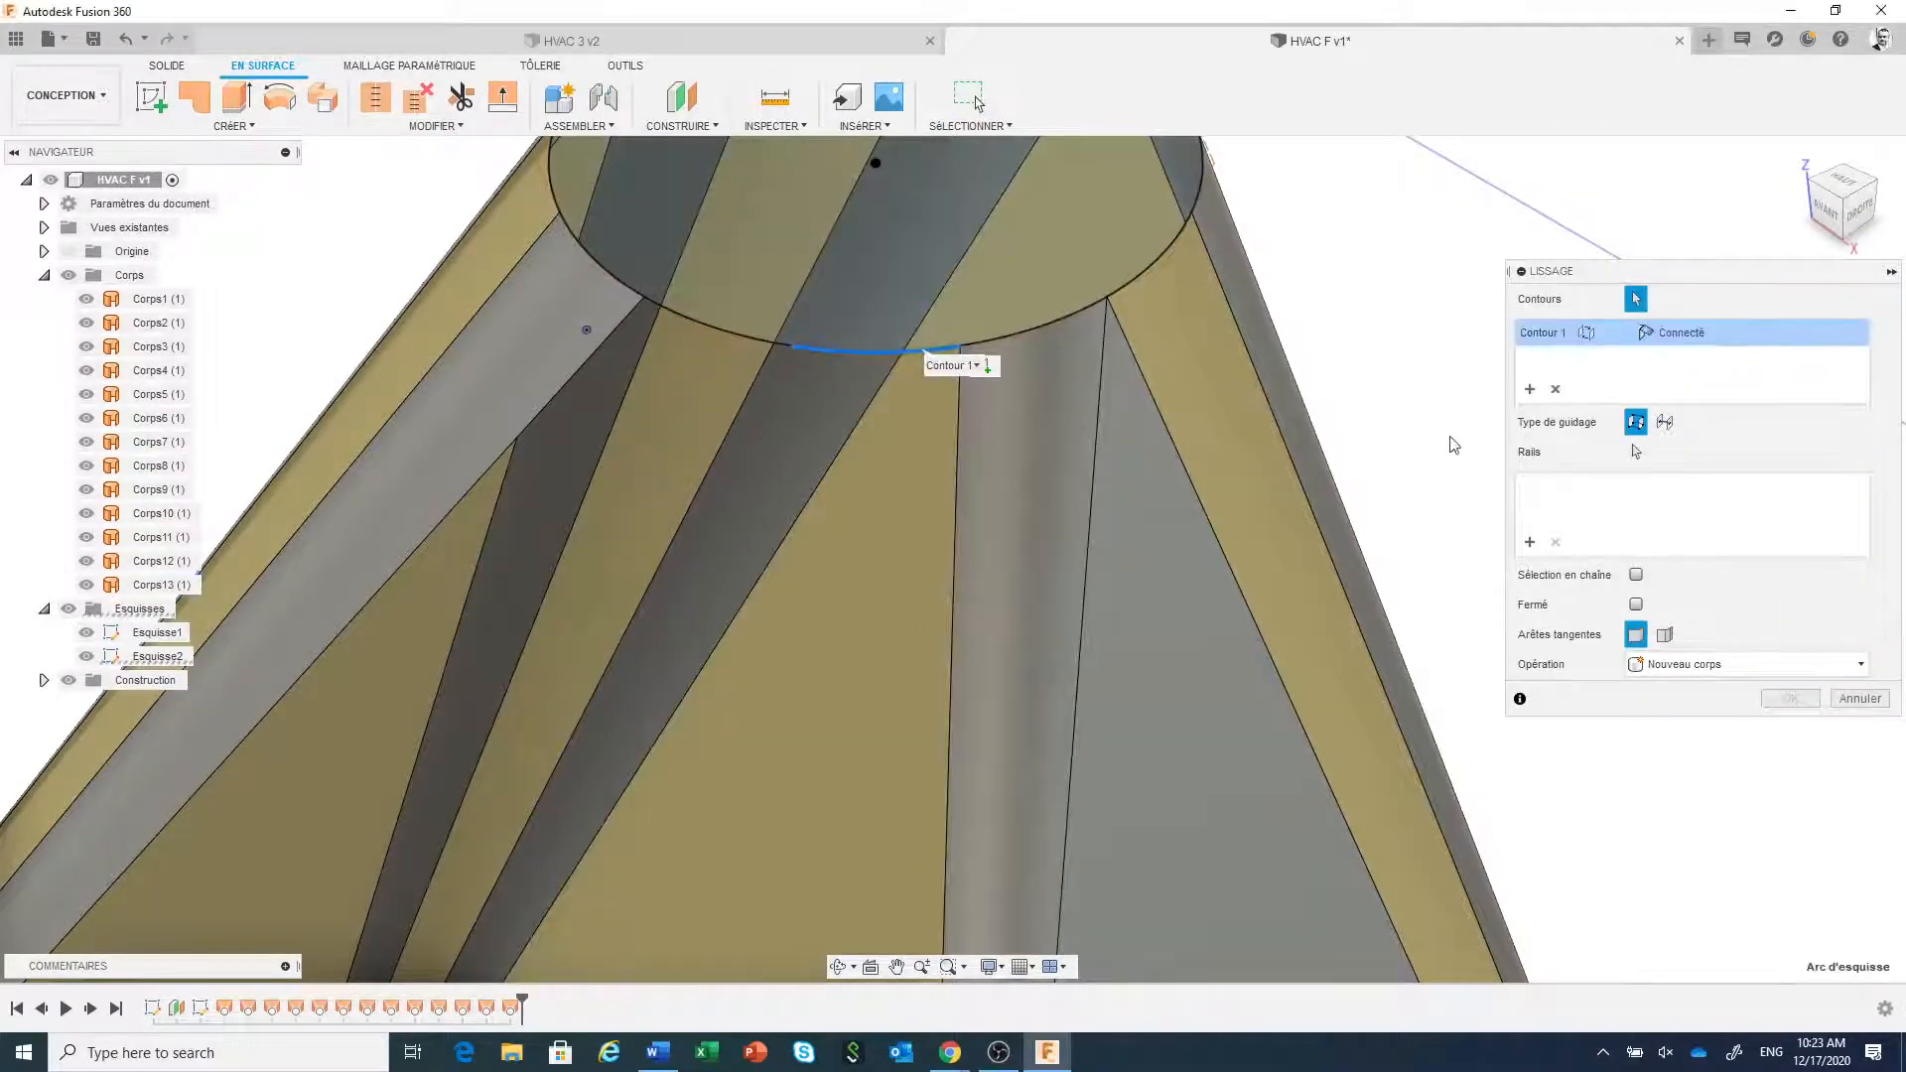
scroll(1413, 755, down, 10)
scroll(1335, 877, up, 10)
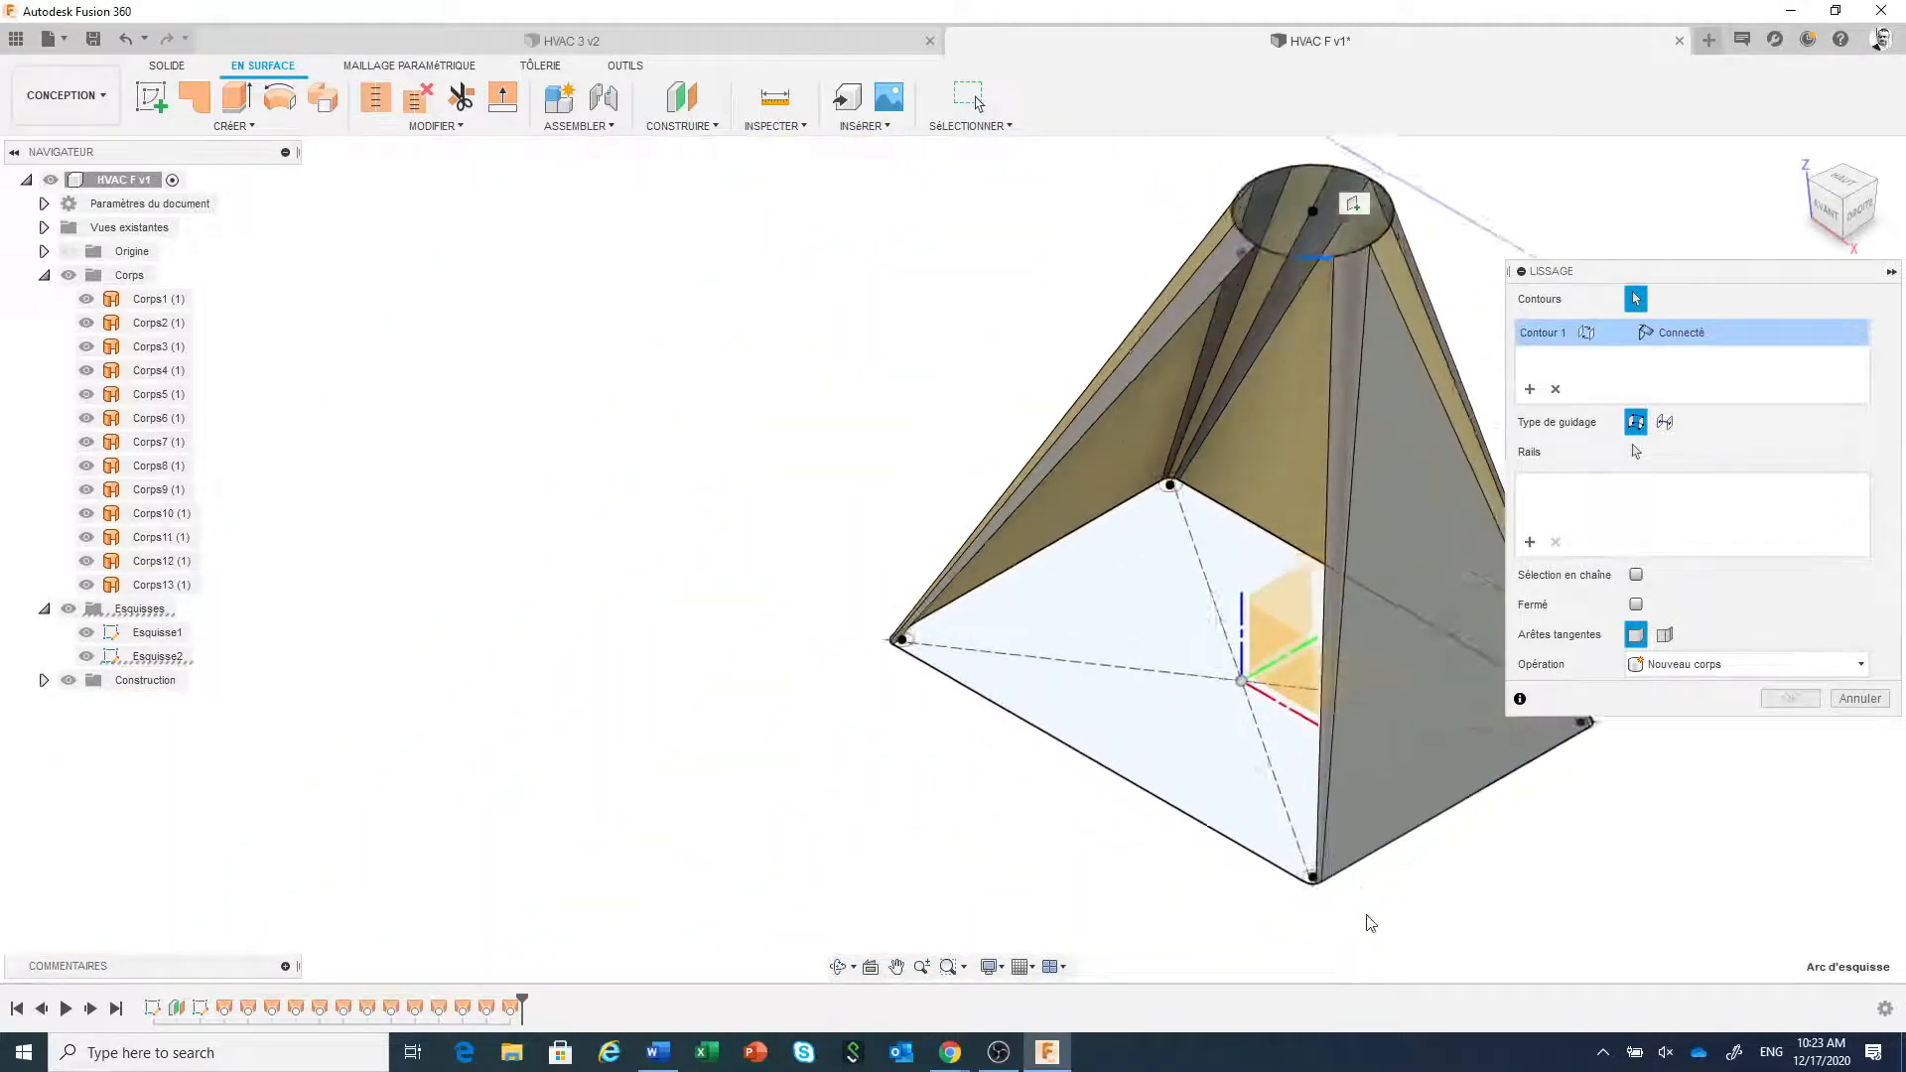
scroll(1342, 762, up, 5)
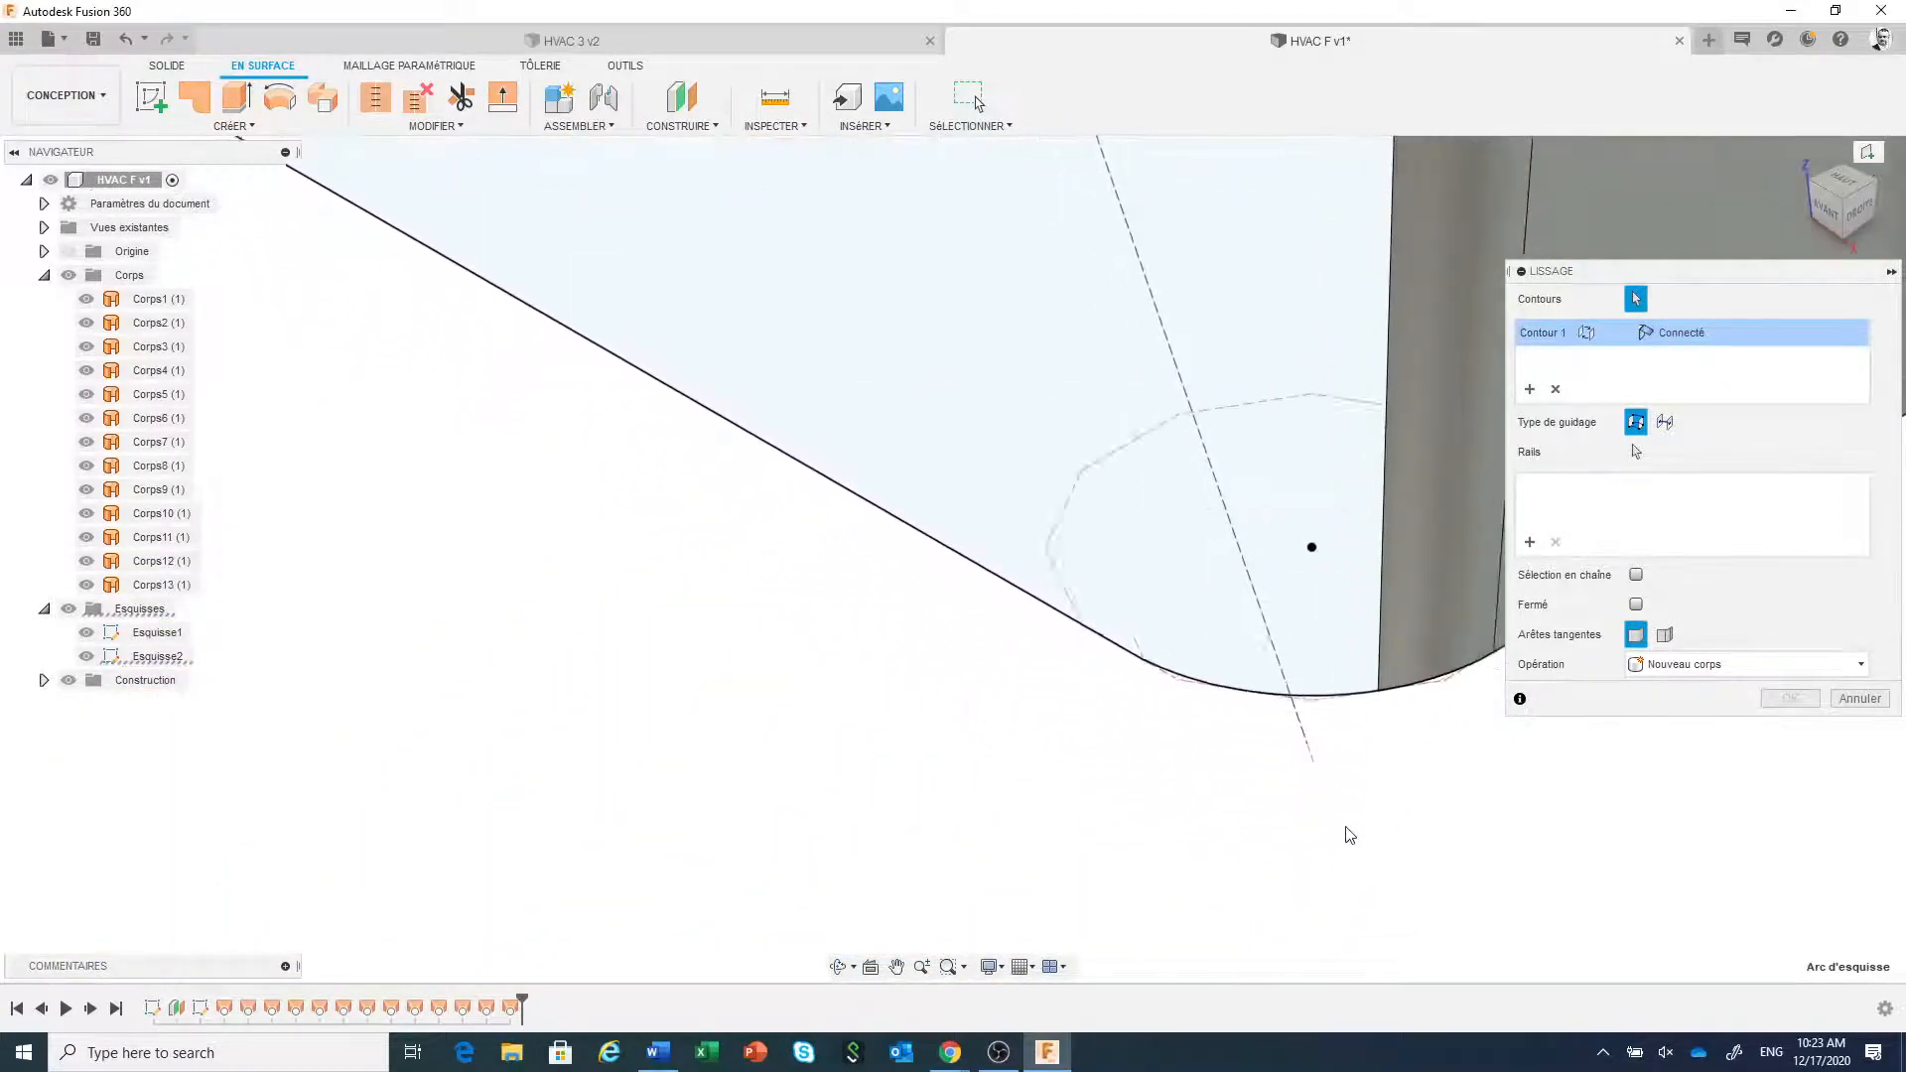
click(1306, 622)
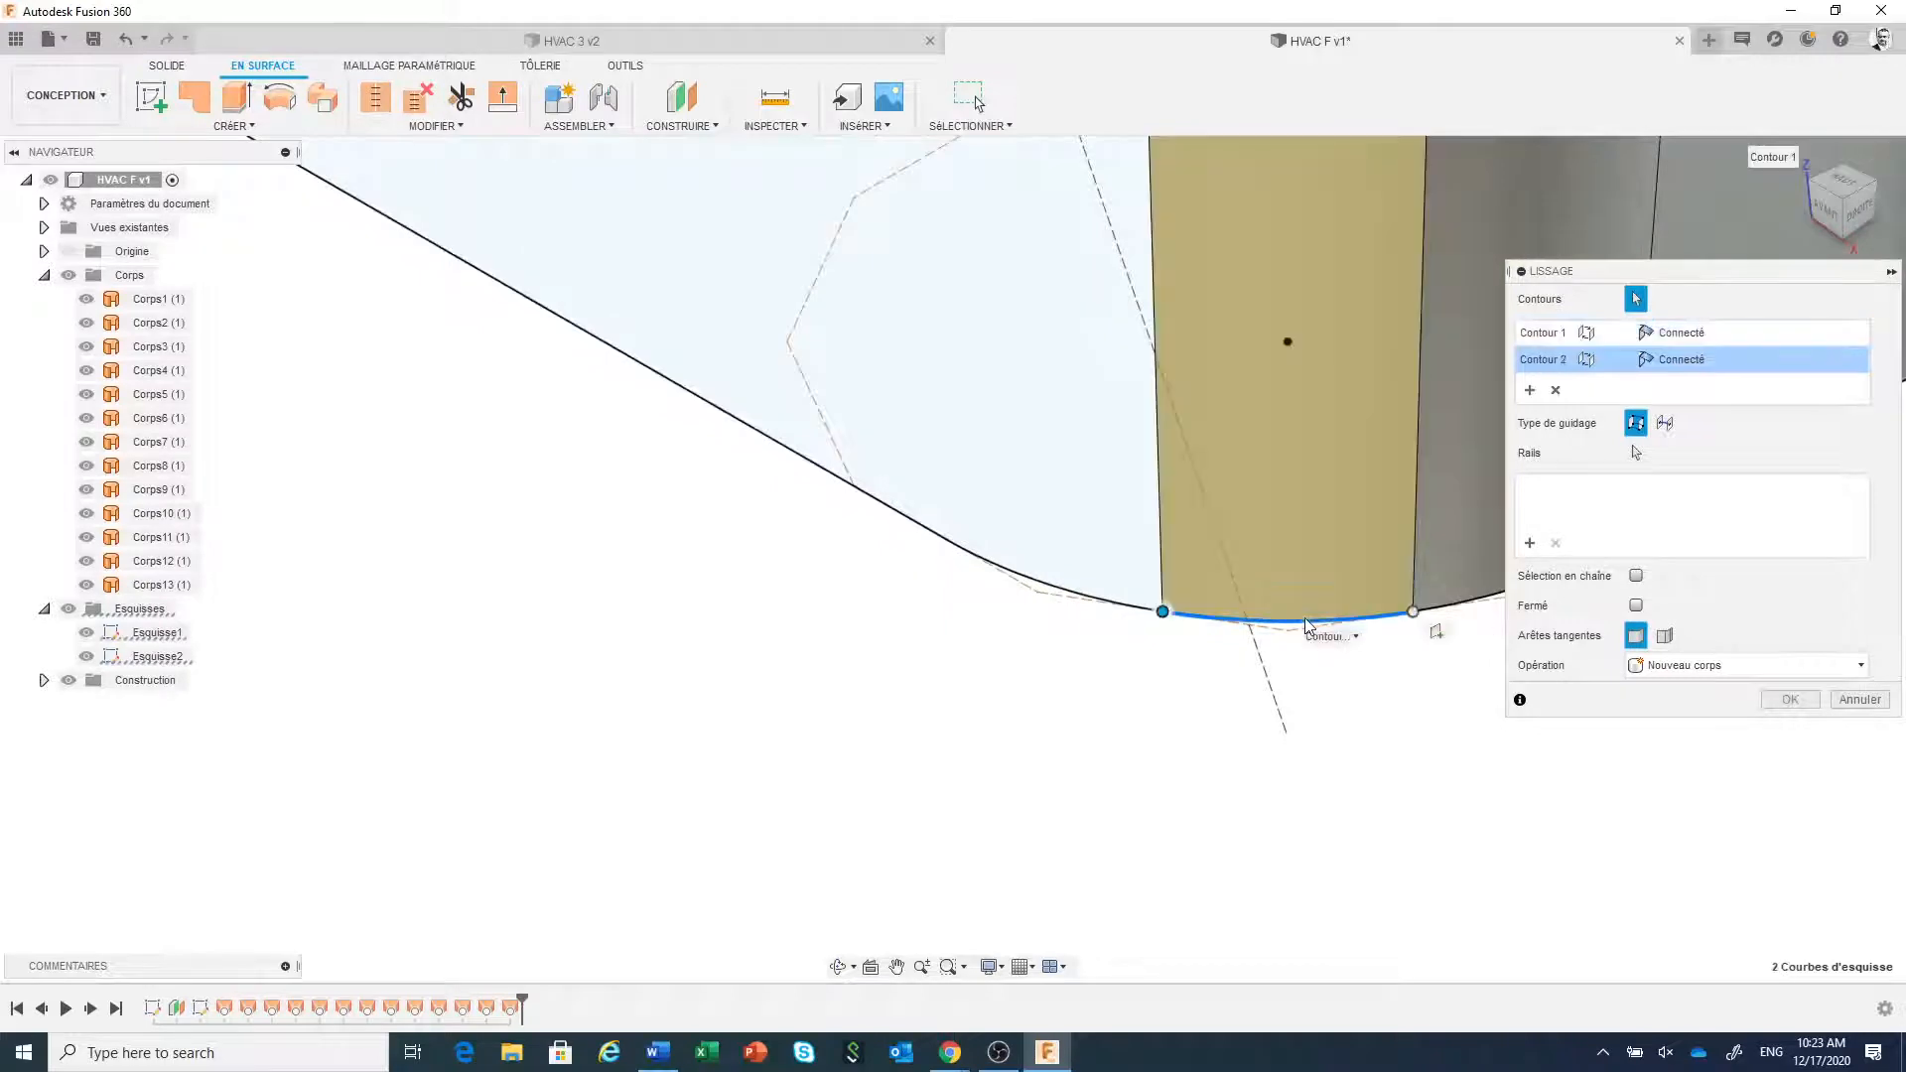
click(1790, 700)
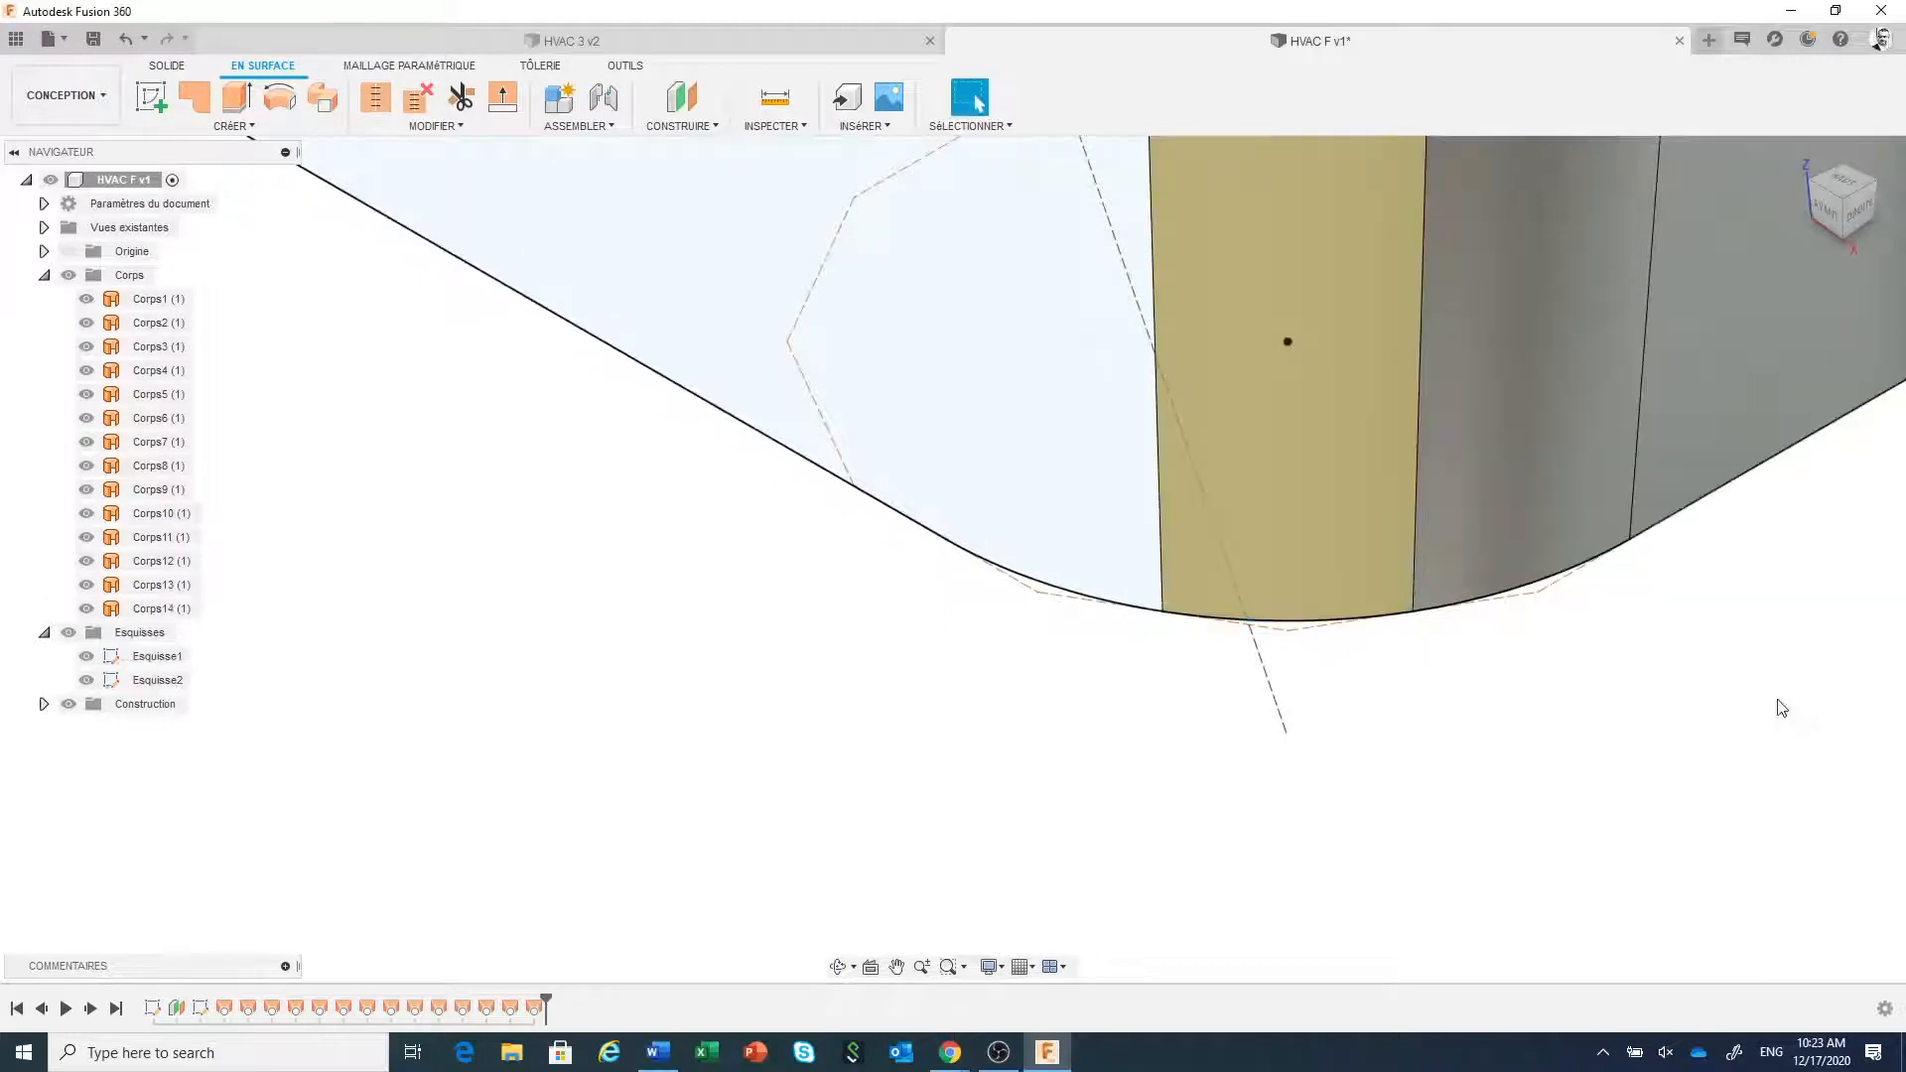
- Loft a new surface between the rounded-corner arc of the base and the matching arc segment of the top circle
right_click(1210, 775)
click(1216, 711)
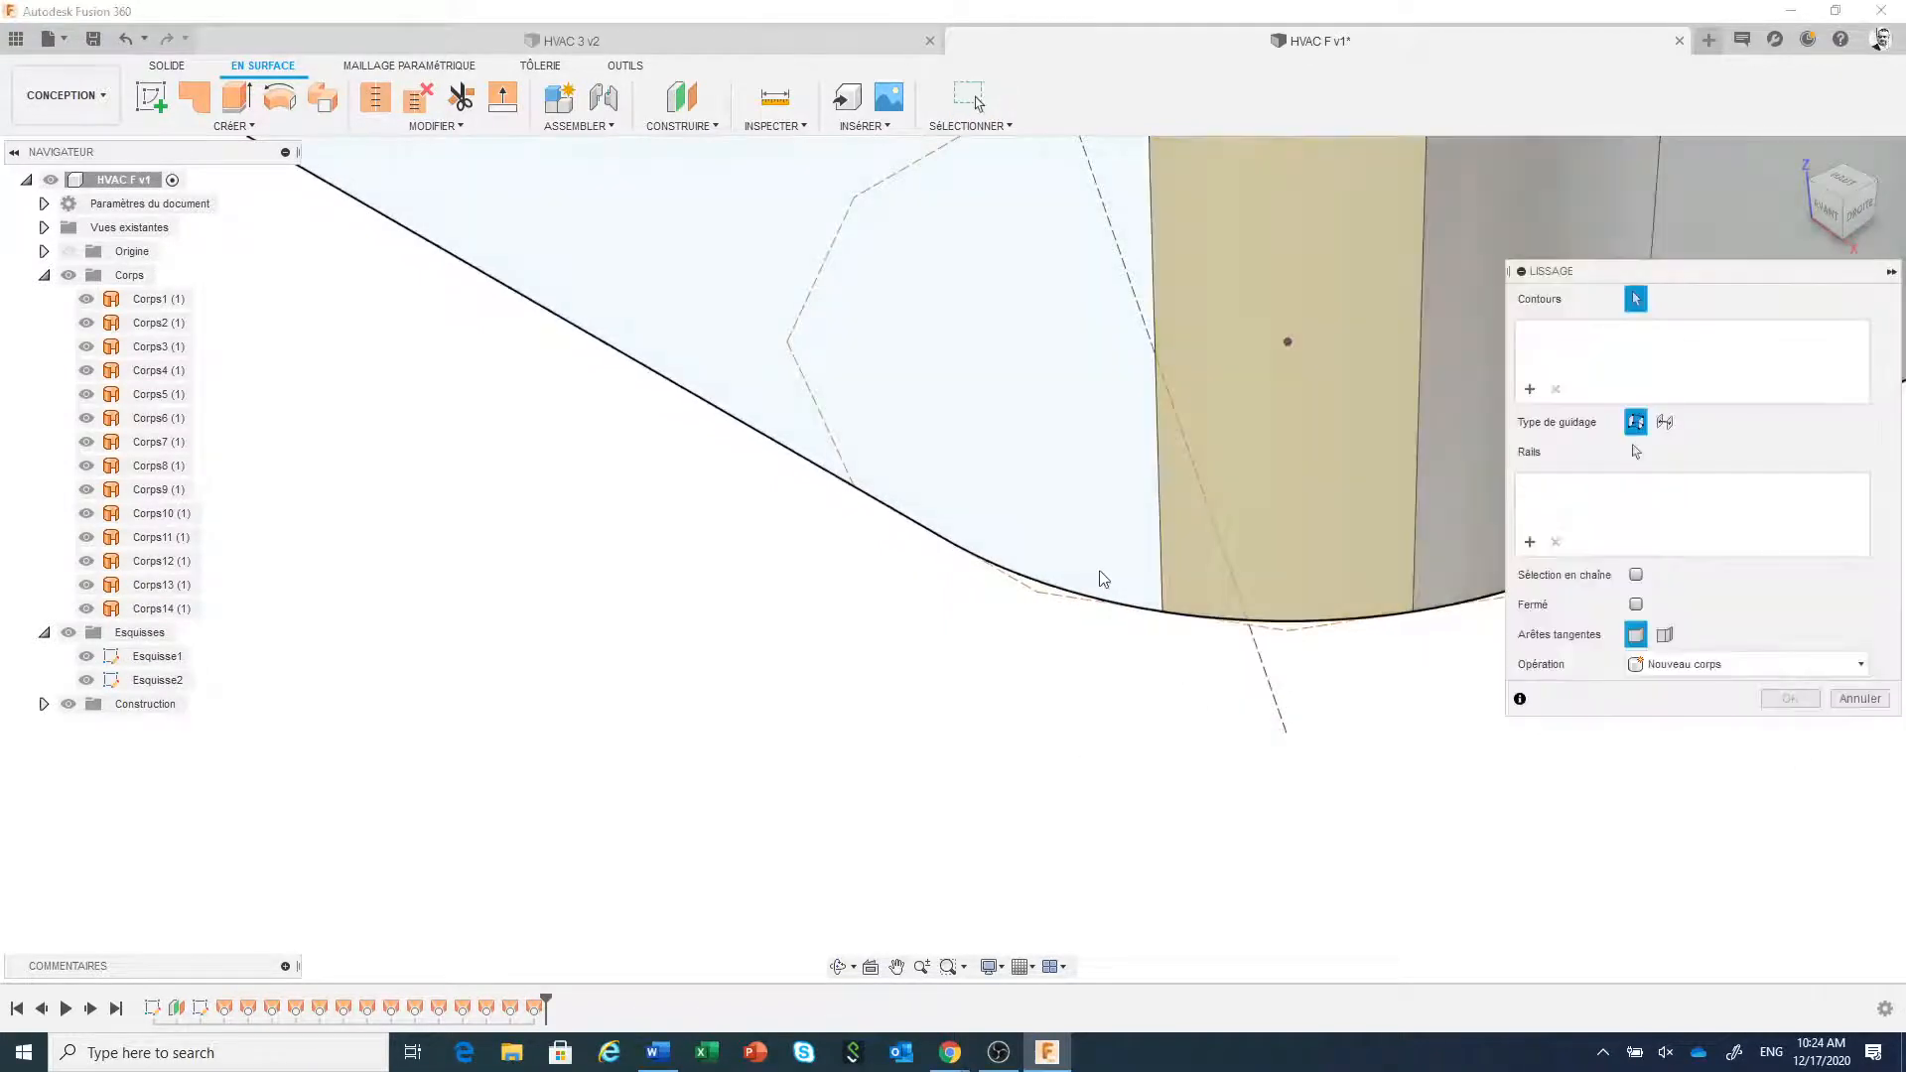
click(1082, 597)
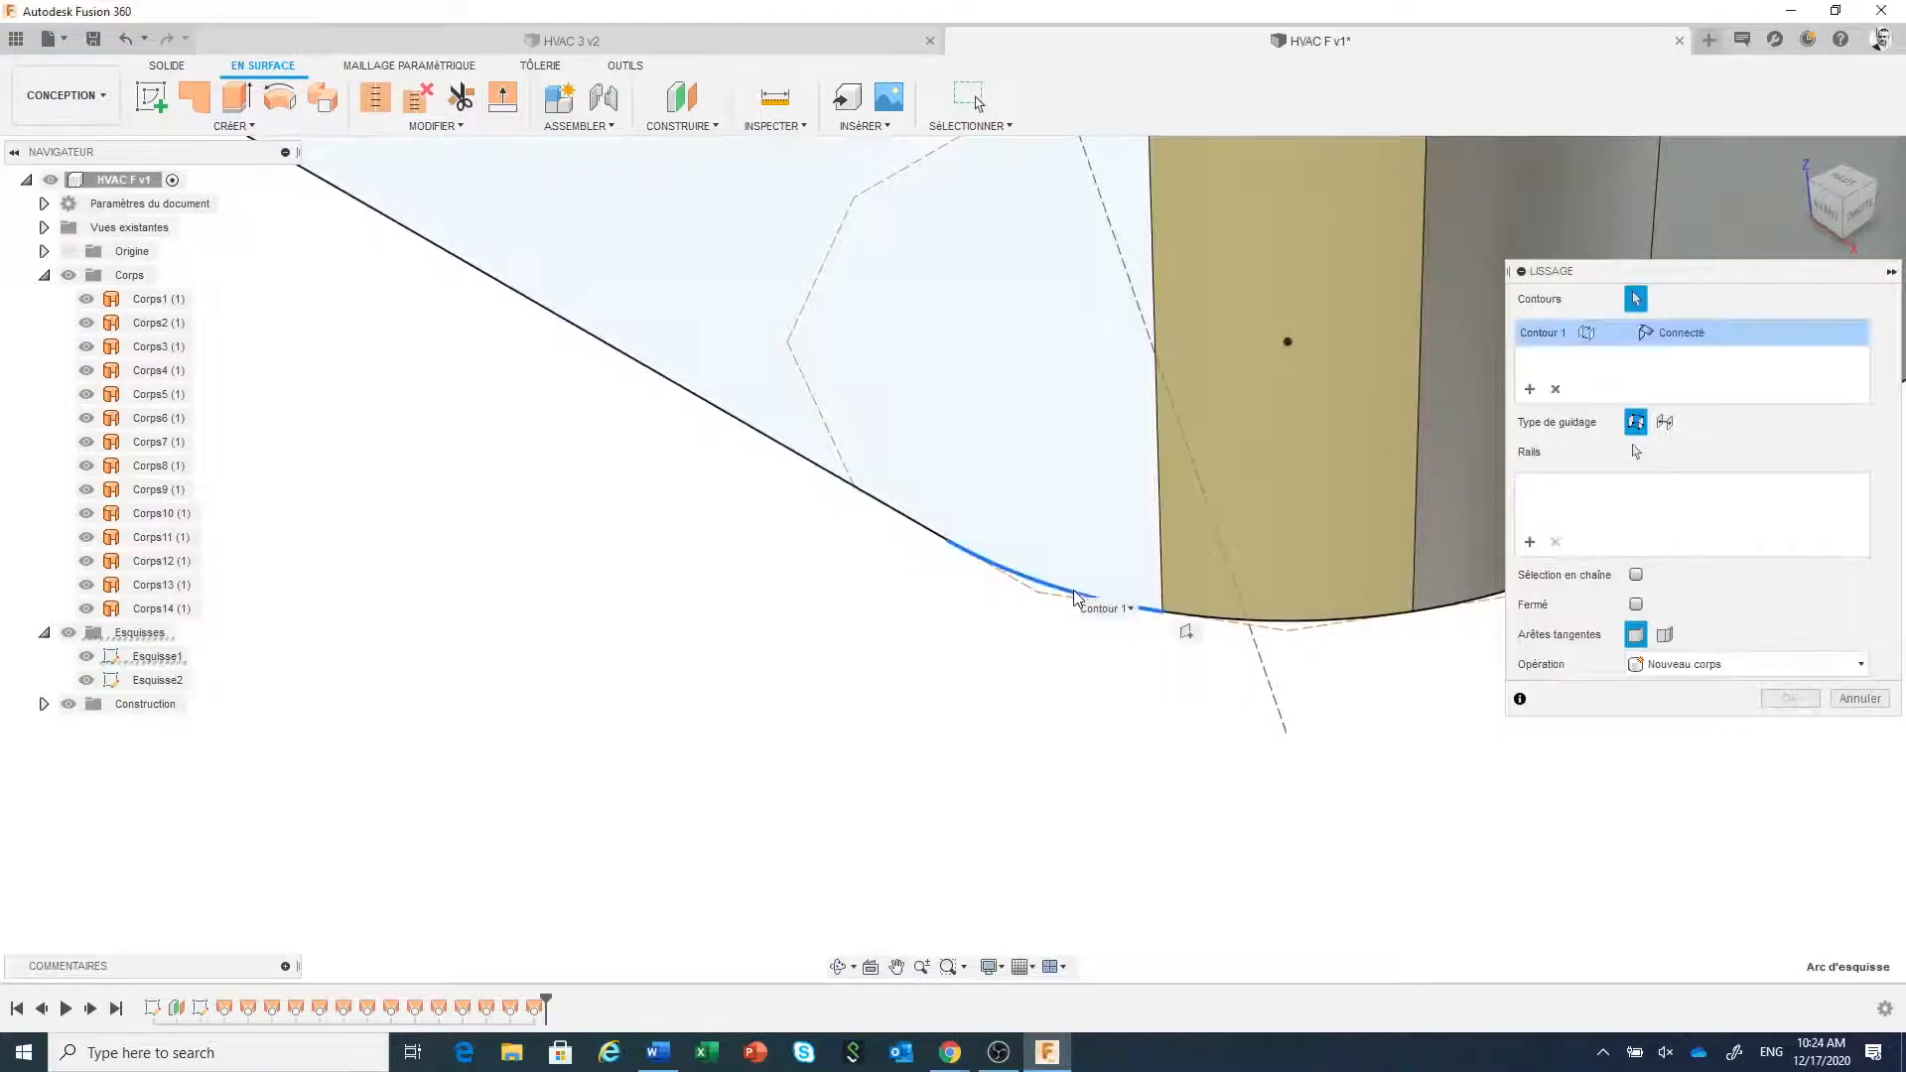
click(1799, 167)
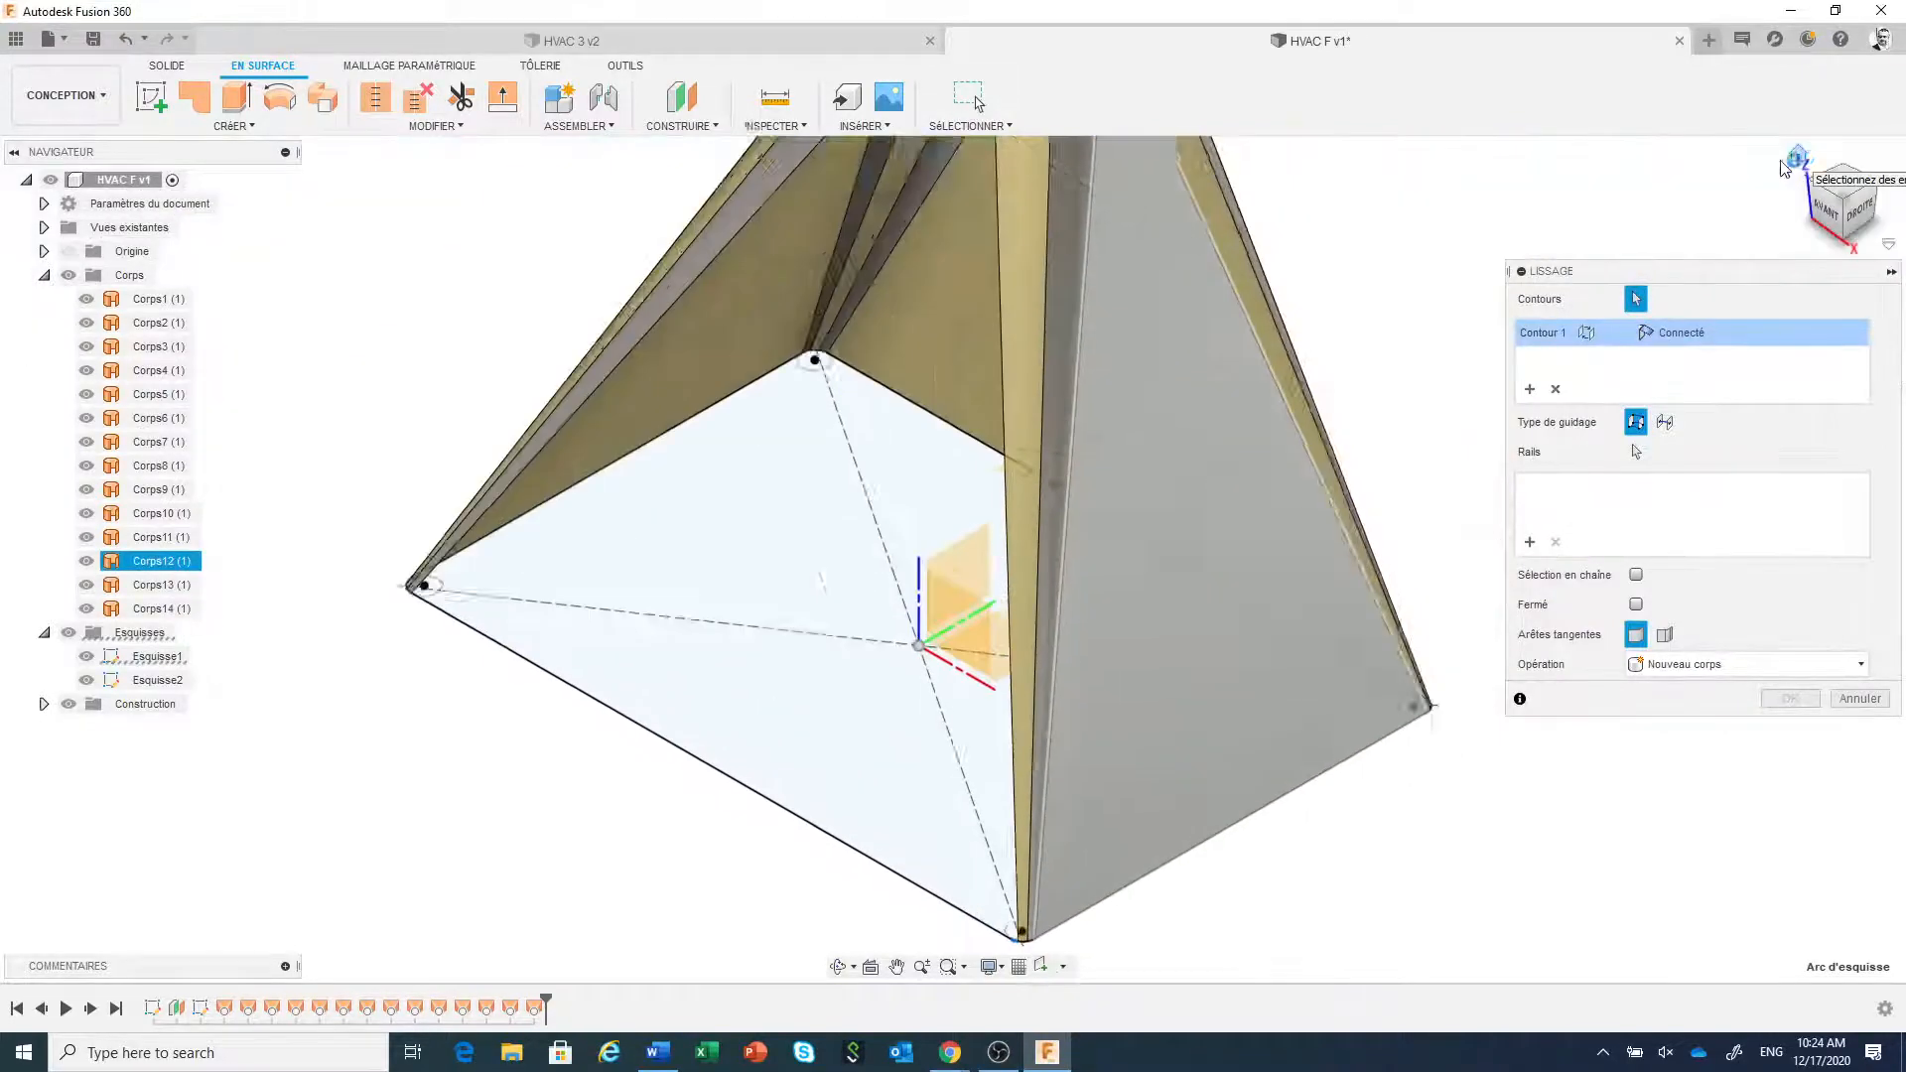
scroll(1015, 382, up, 10)
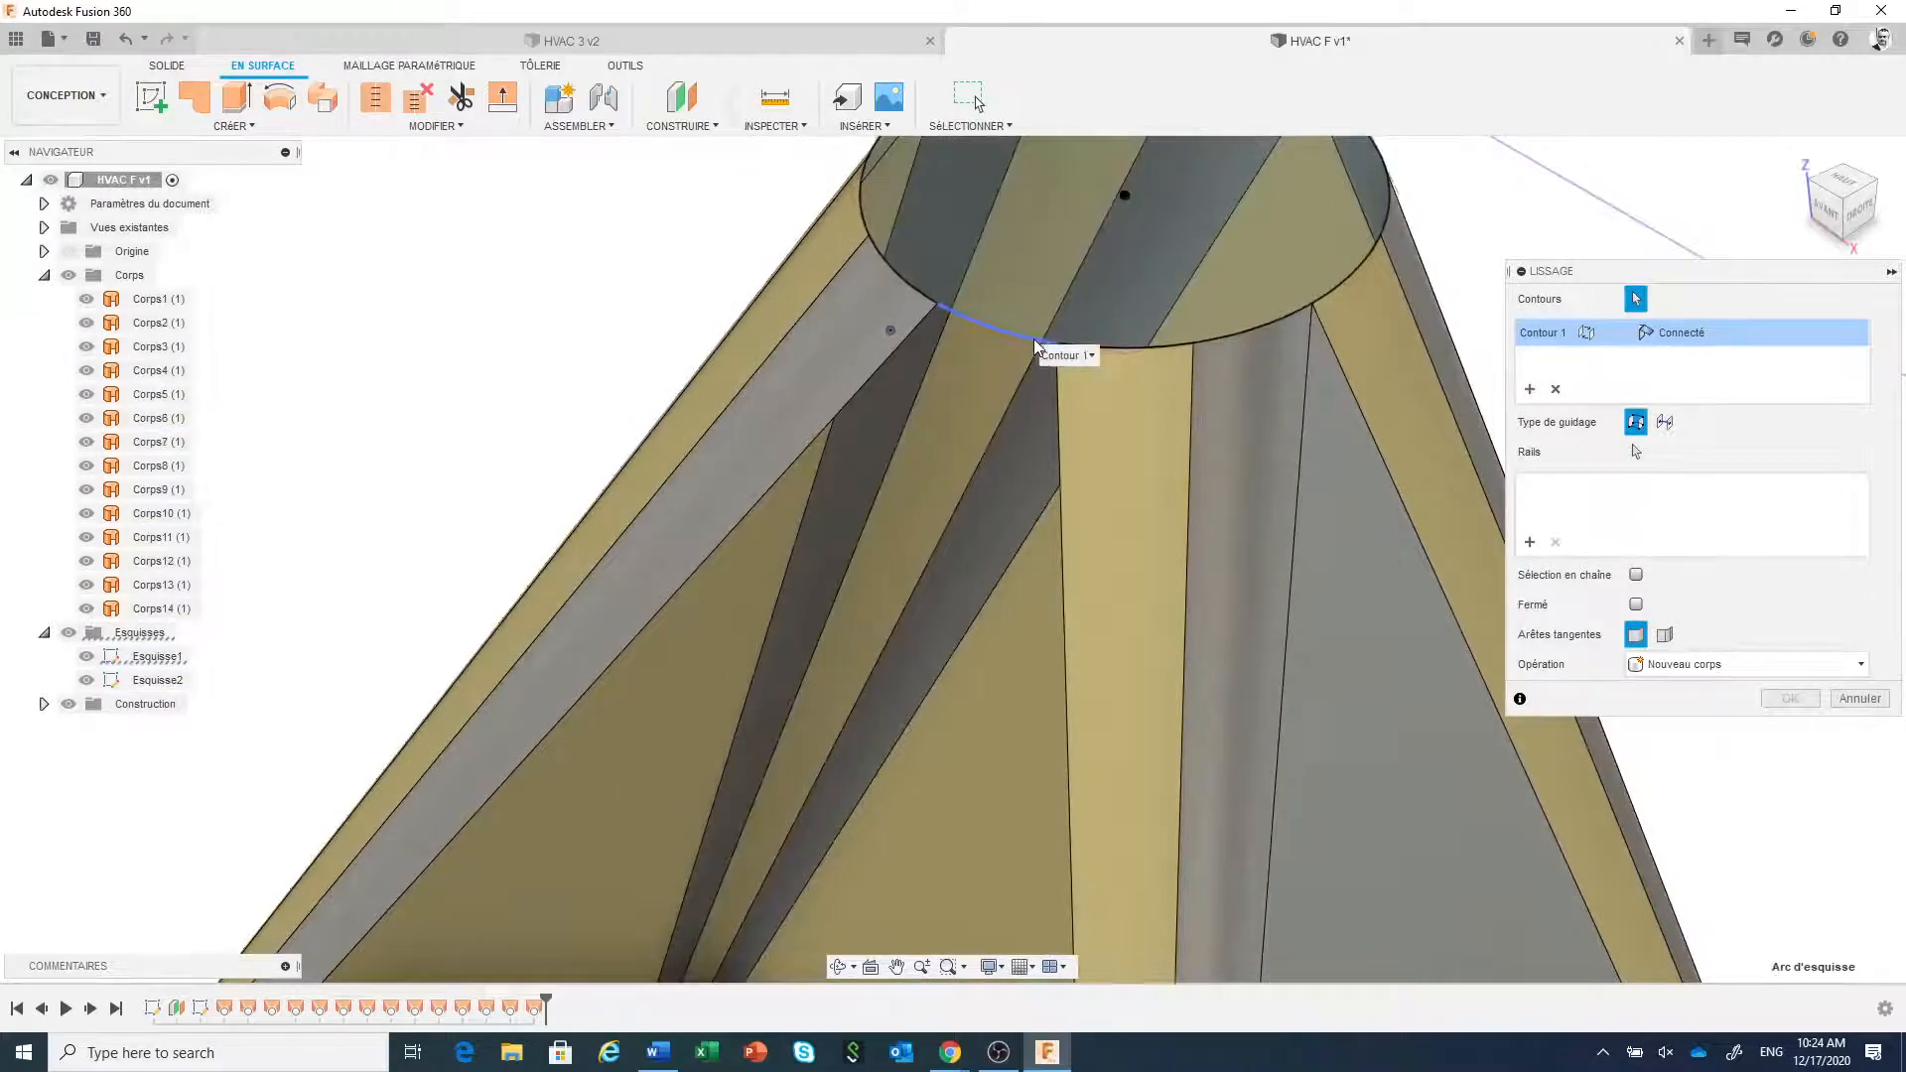
click(1035, 344)
scroll(1037, 357, down, 8)
scroll(1056, 443, down, 2)
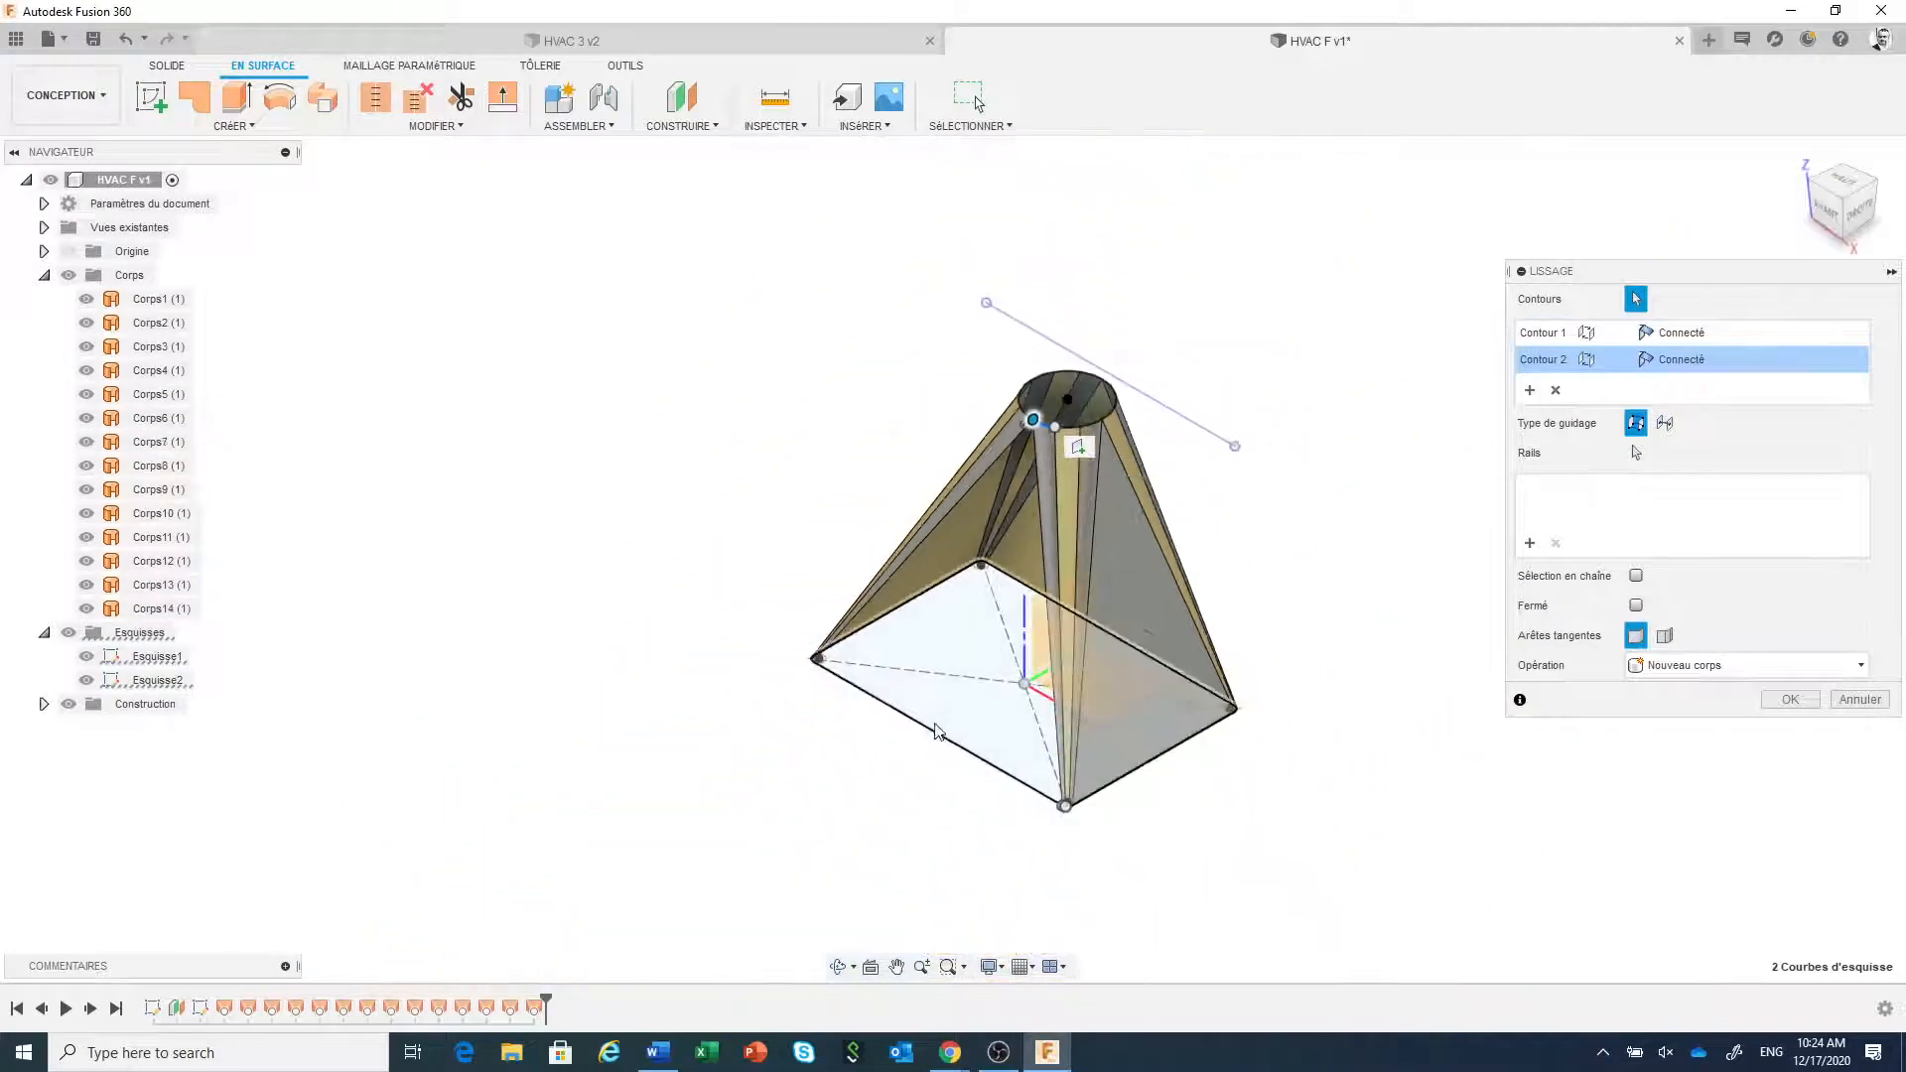
click(1789, 700)
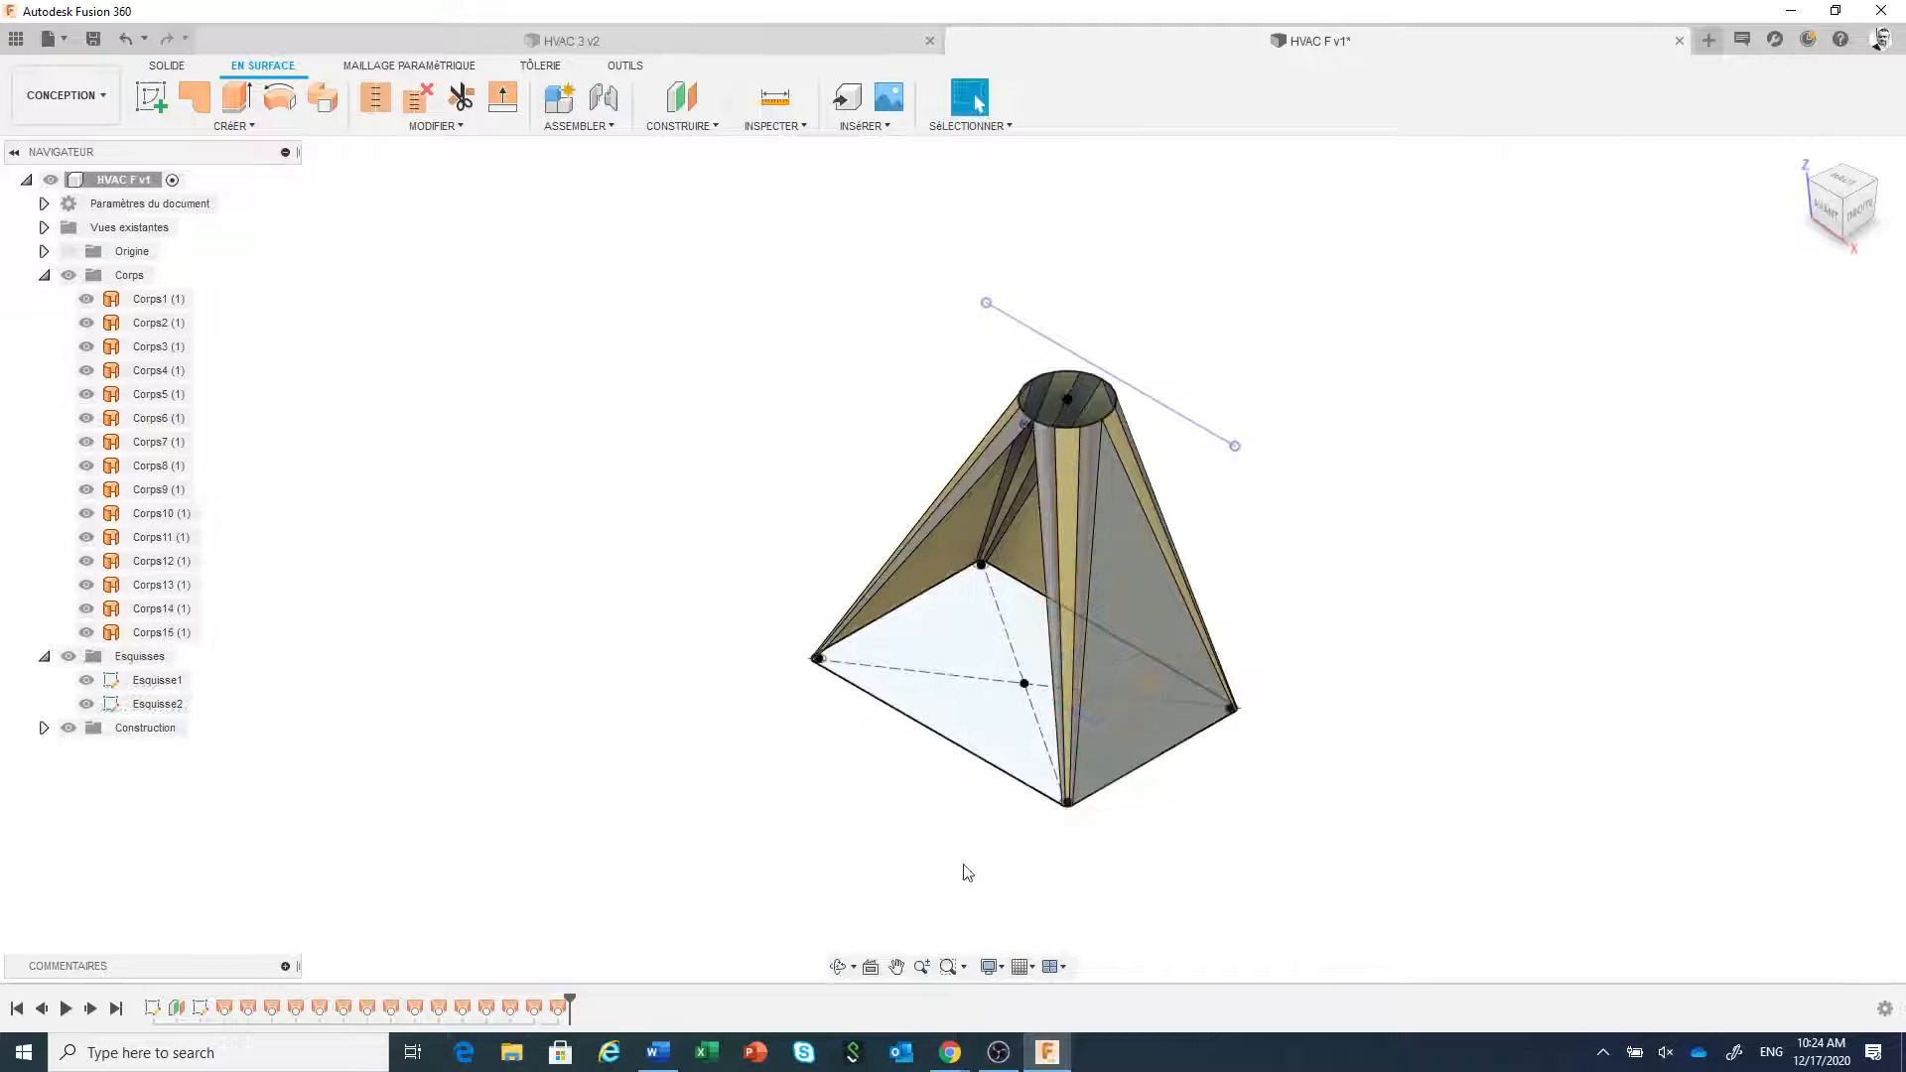
- Loft a surface from the front straight edge of the base to the arc endpoint on the top circle, closing the open side
scroll(937, 787, up, 2)
right_click(921, 800)
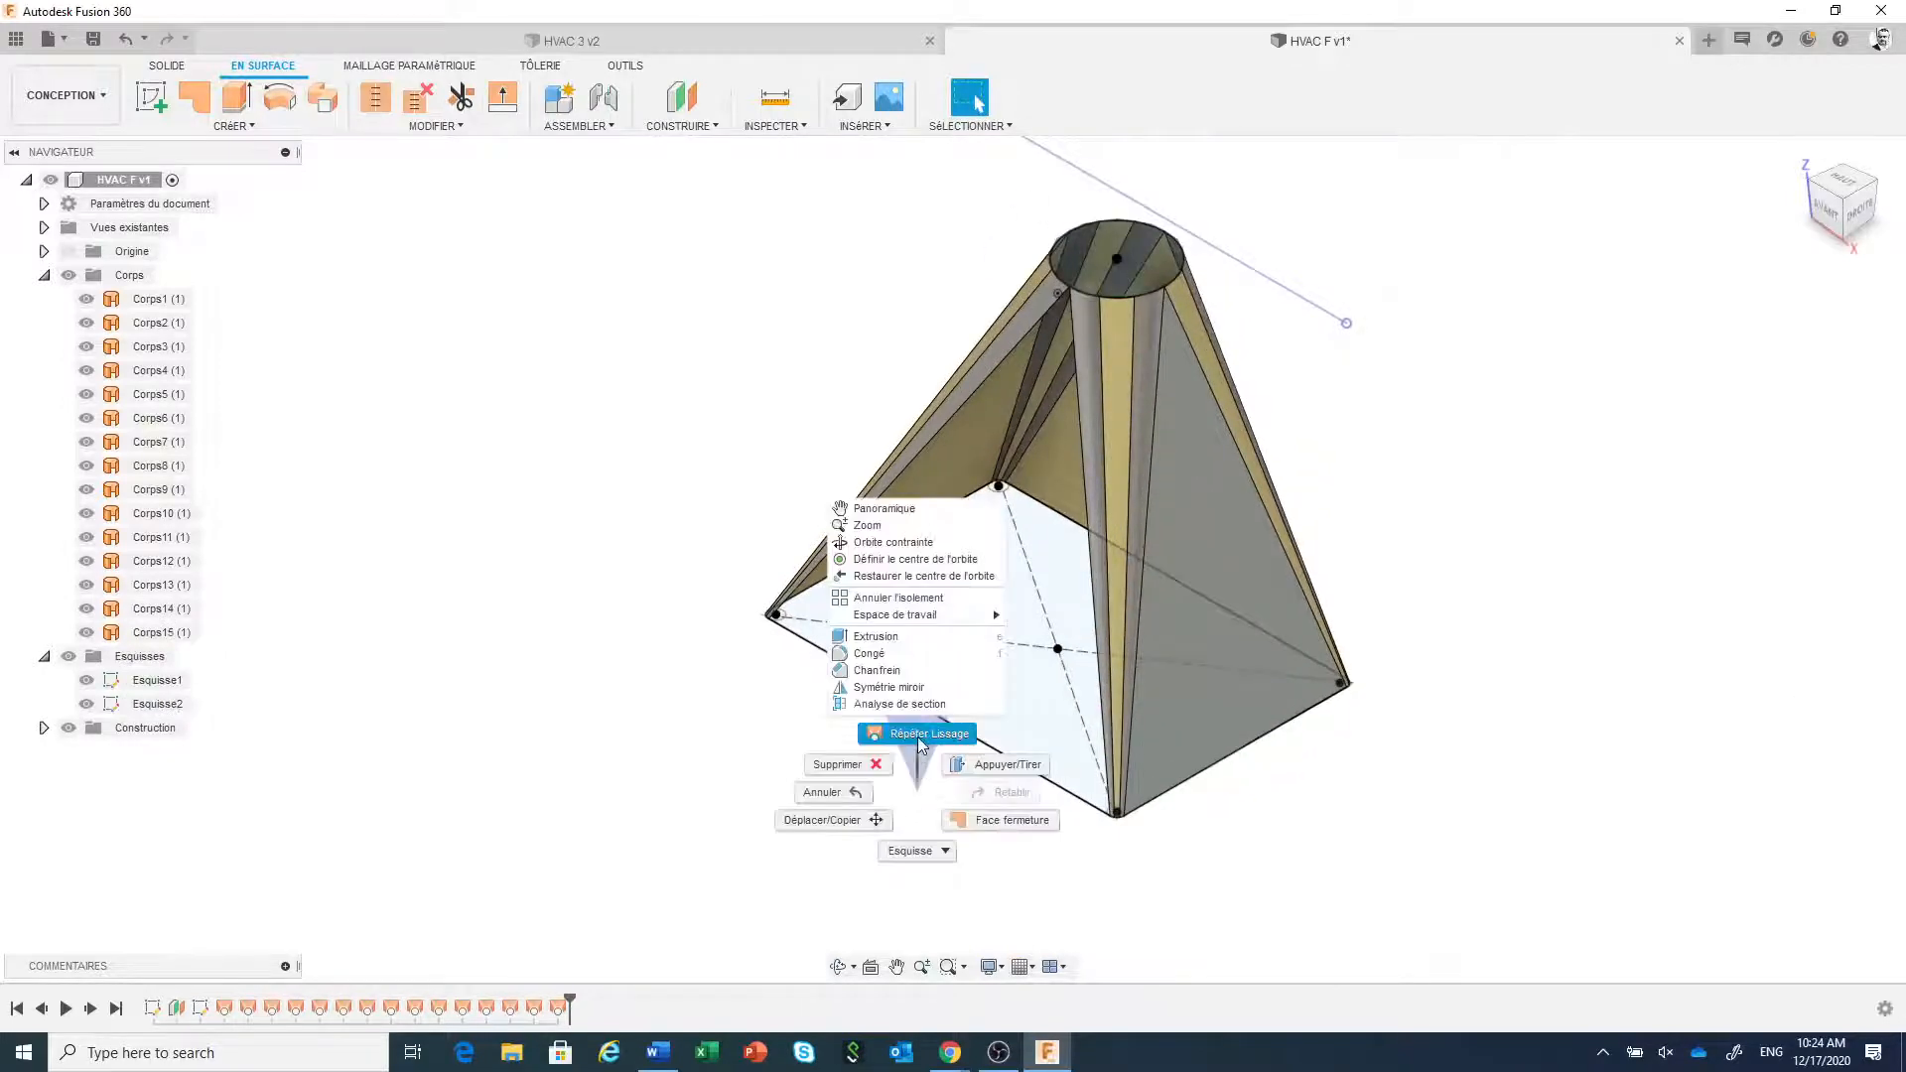
click(918, 736)
click(950, 732)
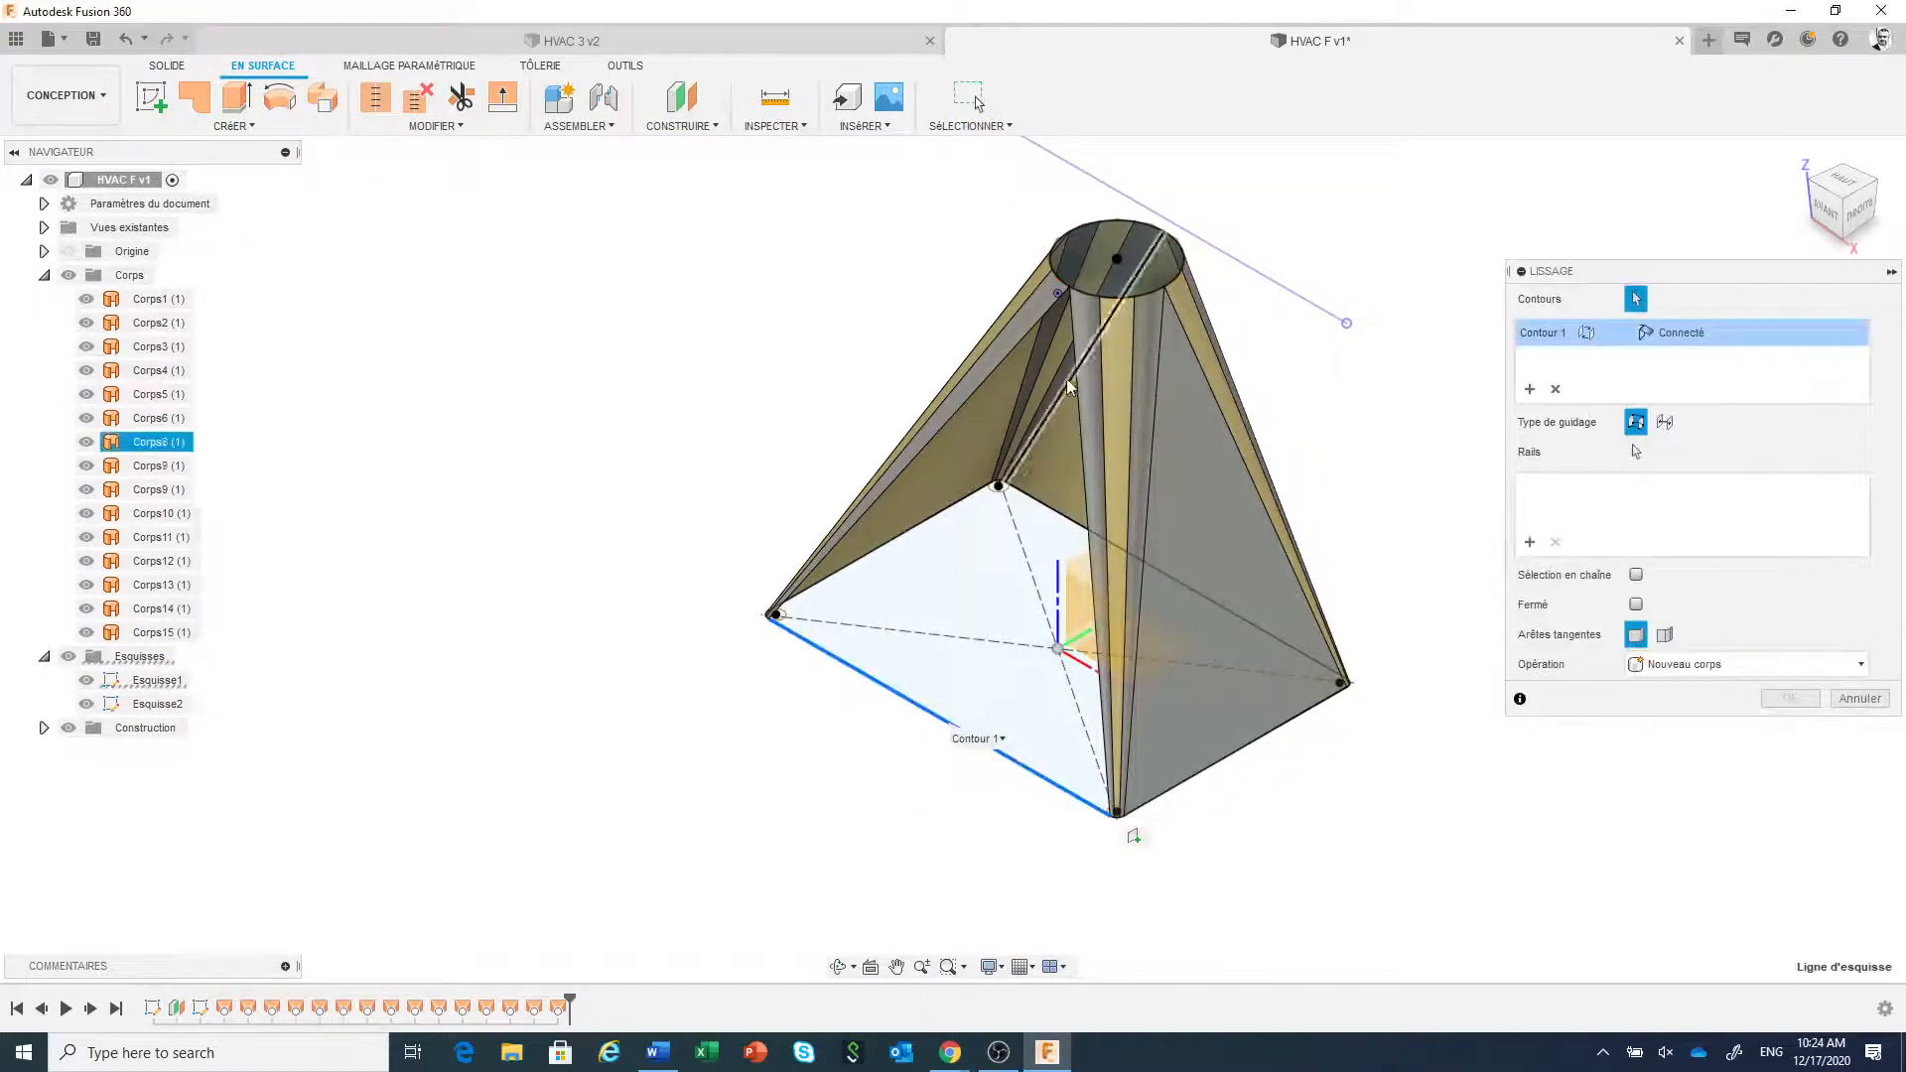
click(1070, 294)
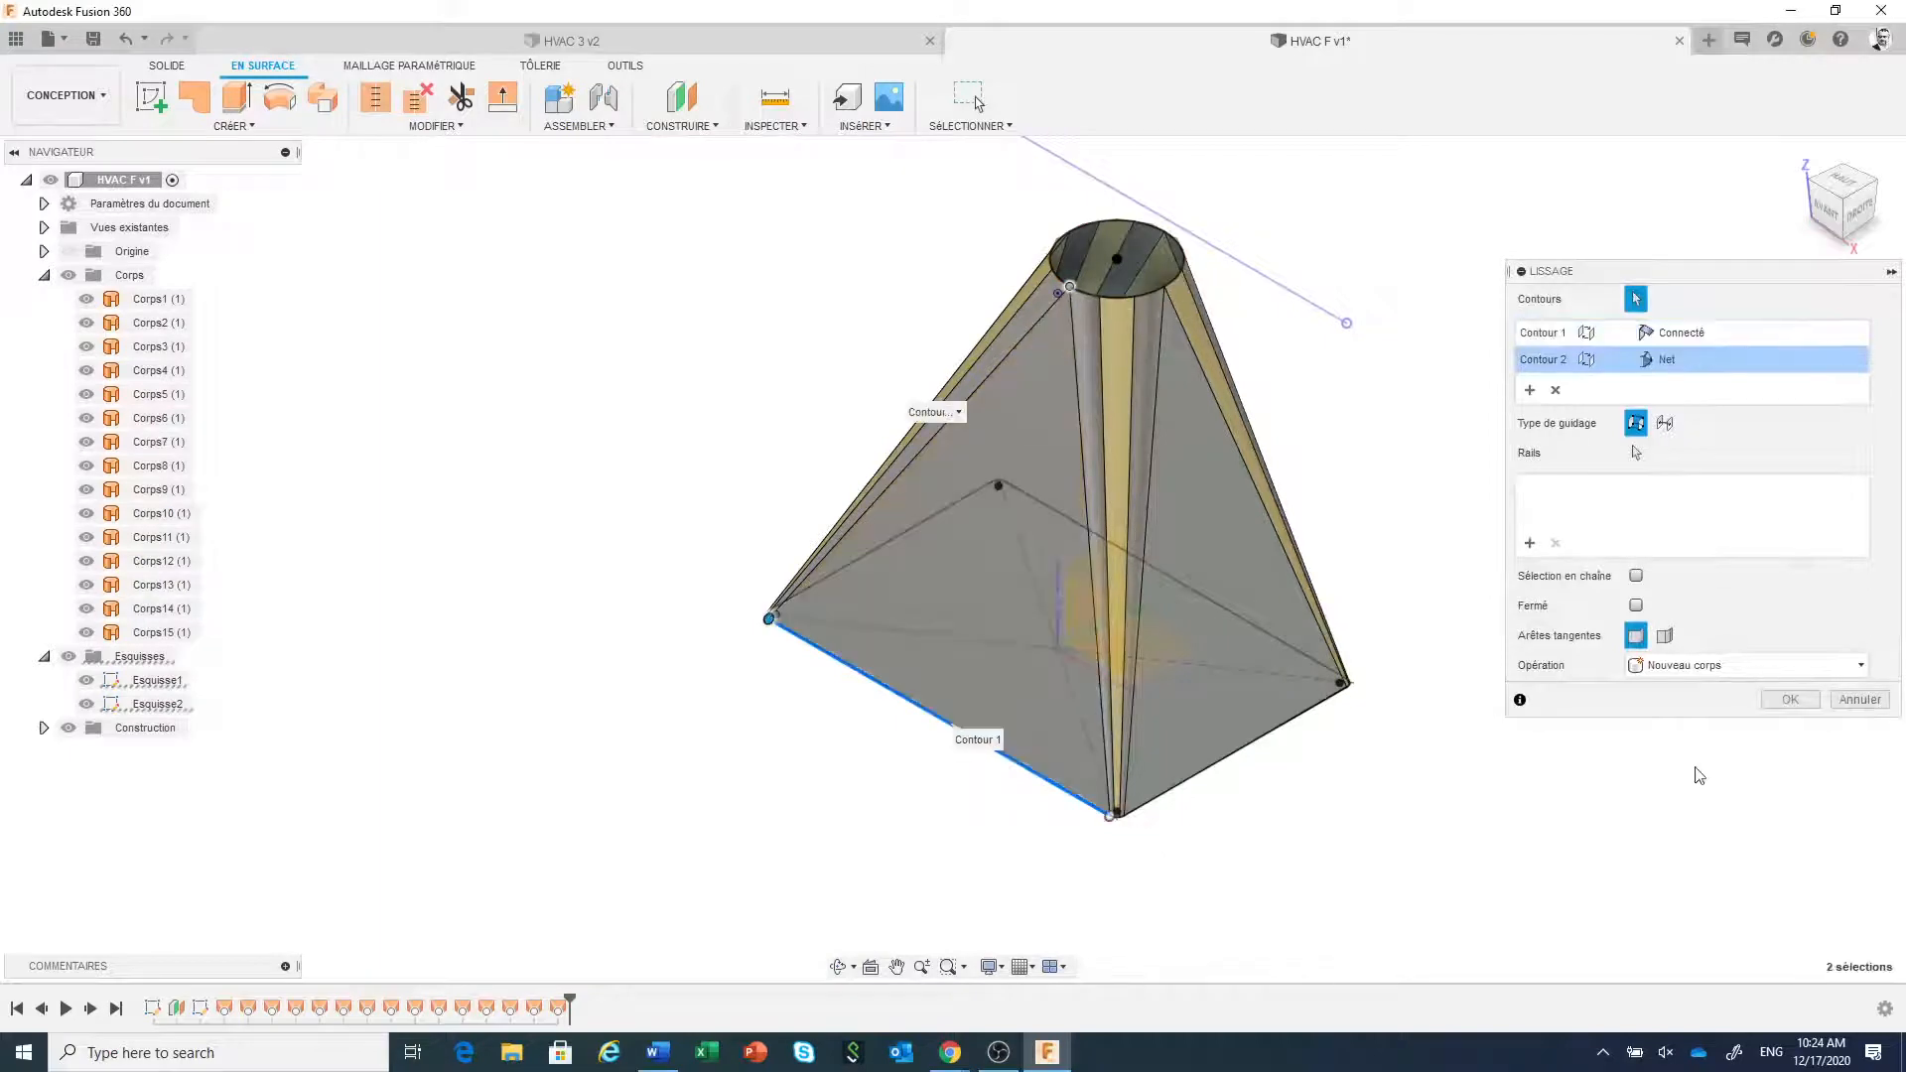
click(1776, 701)
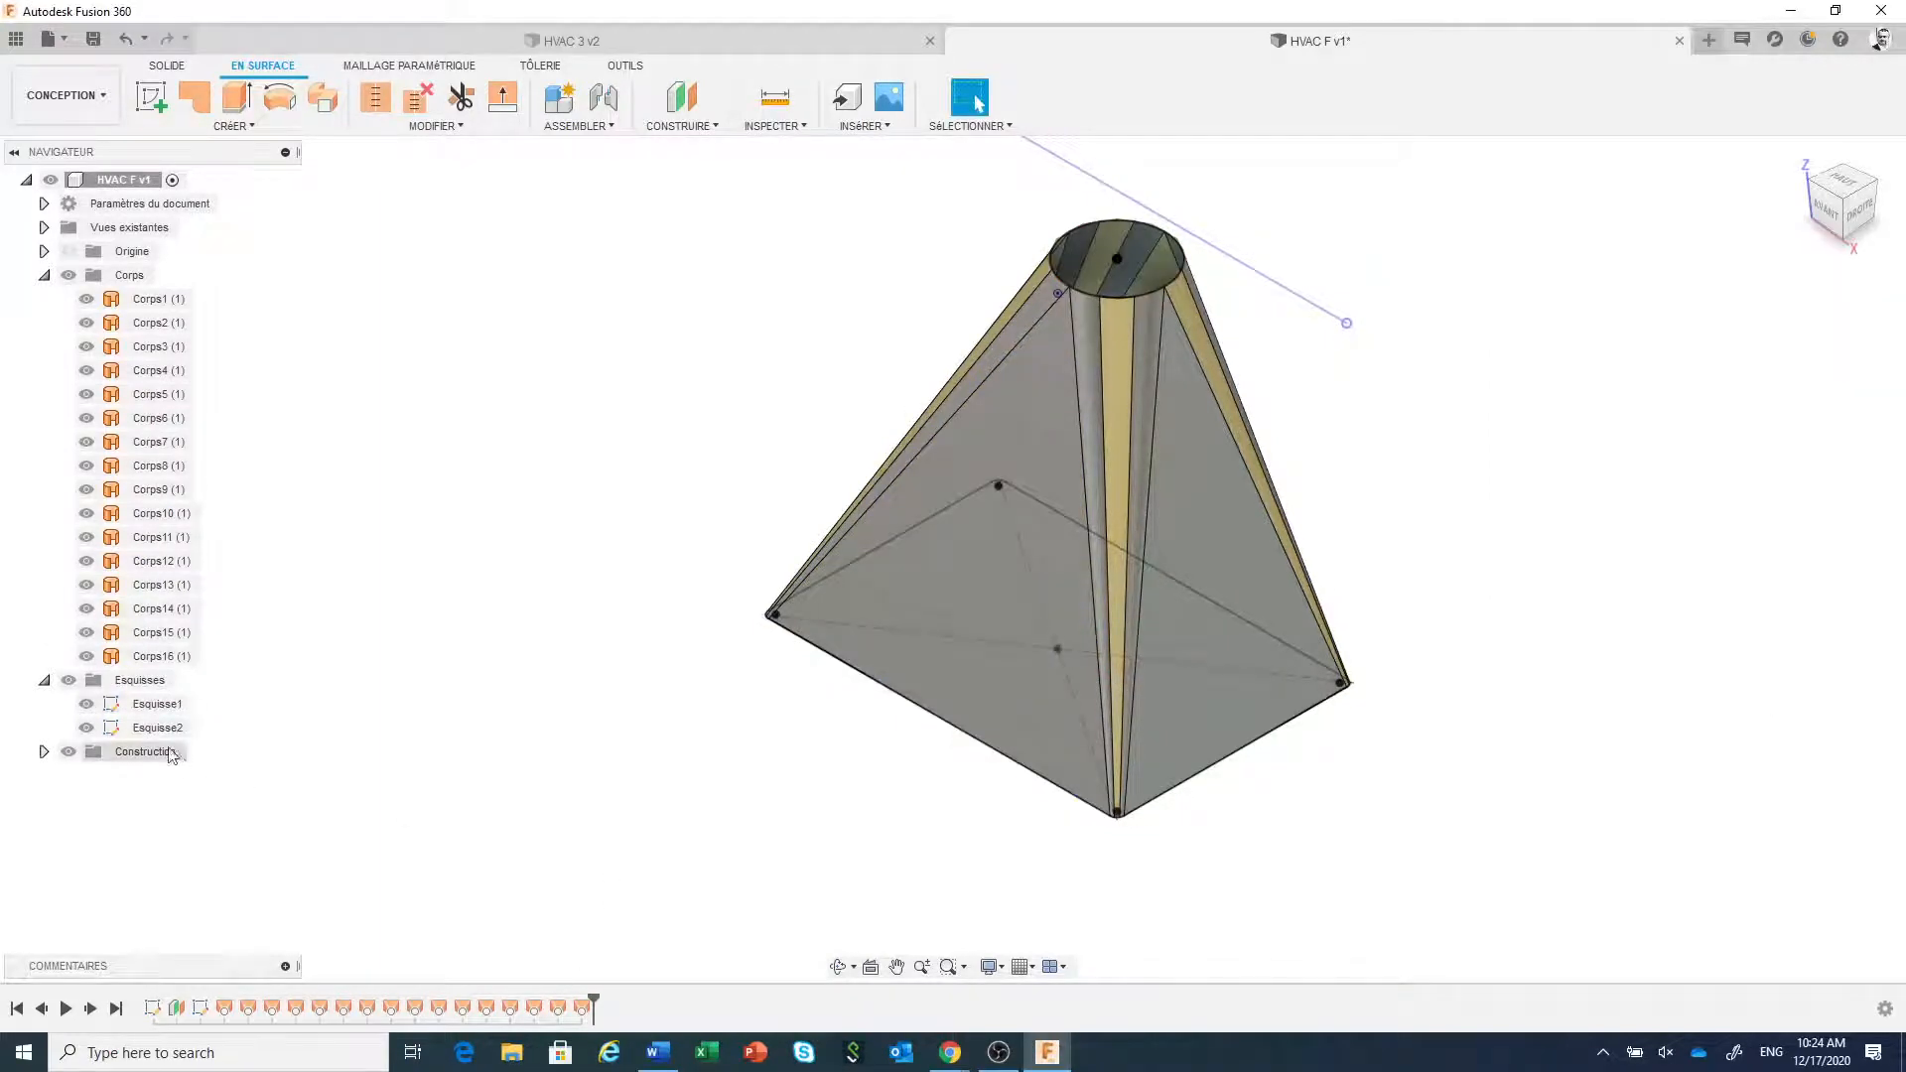
- Hide the sketches Esquisse1 and Esquisse2 so only the lofted surfaces are displayed
click(86, 704)
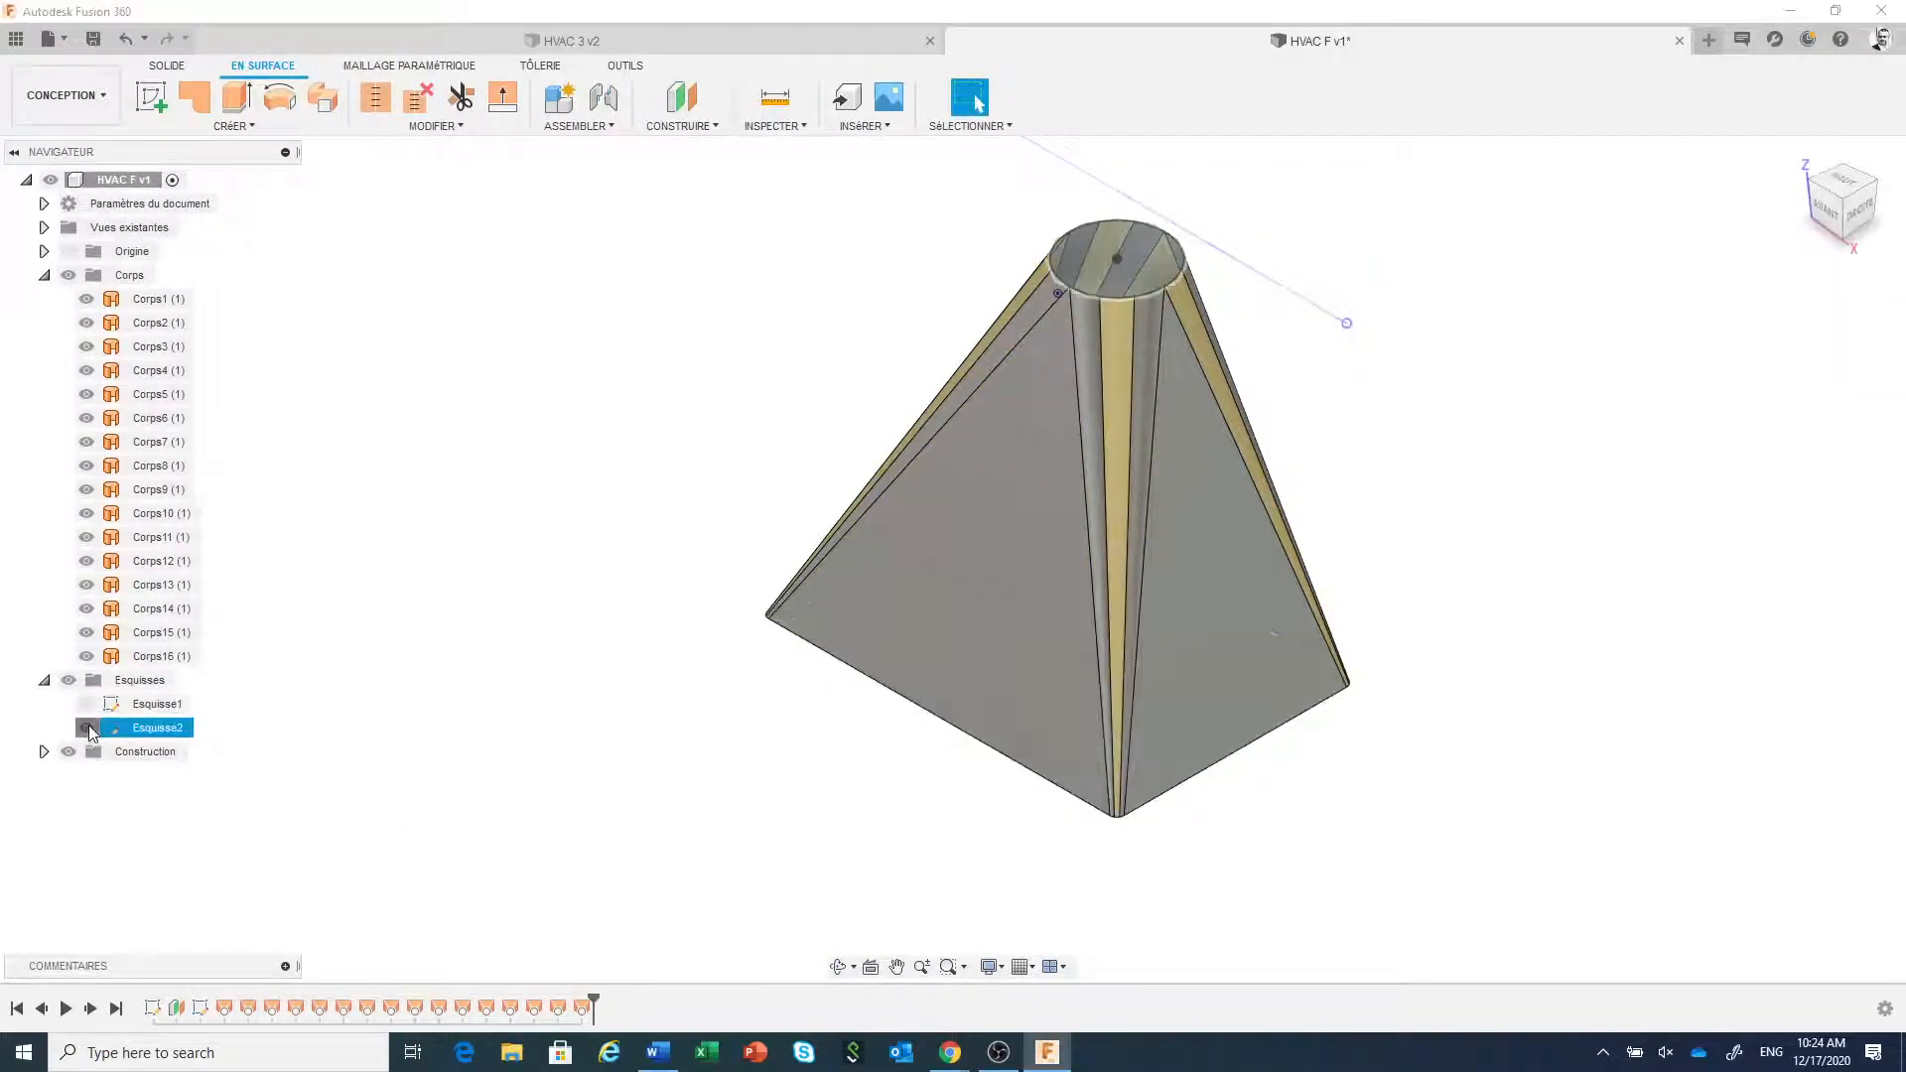
click(87, 728)
scroll(508, 794, down, 1)
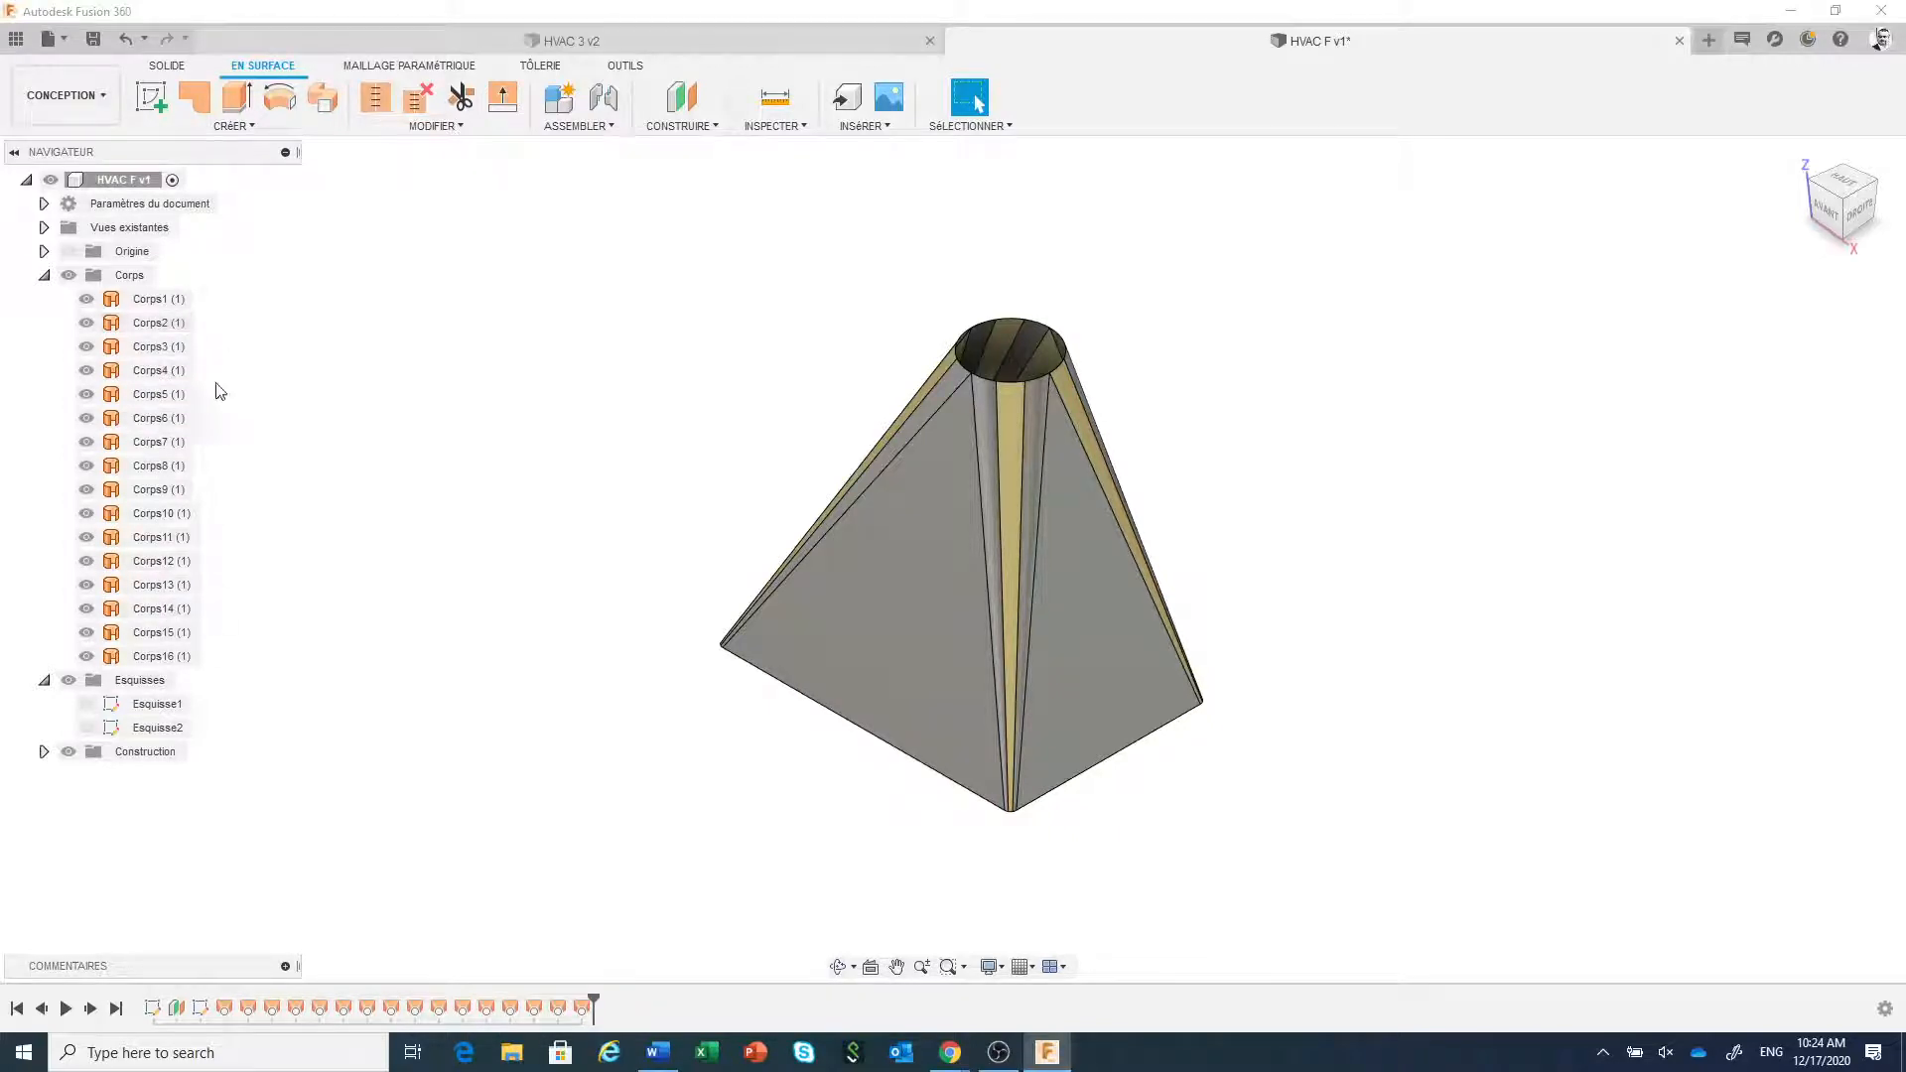
scroll(1240, 442, up, 2)
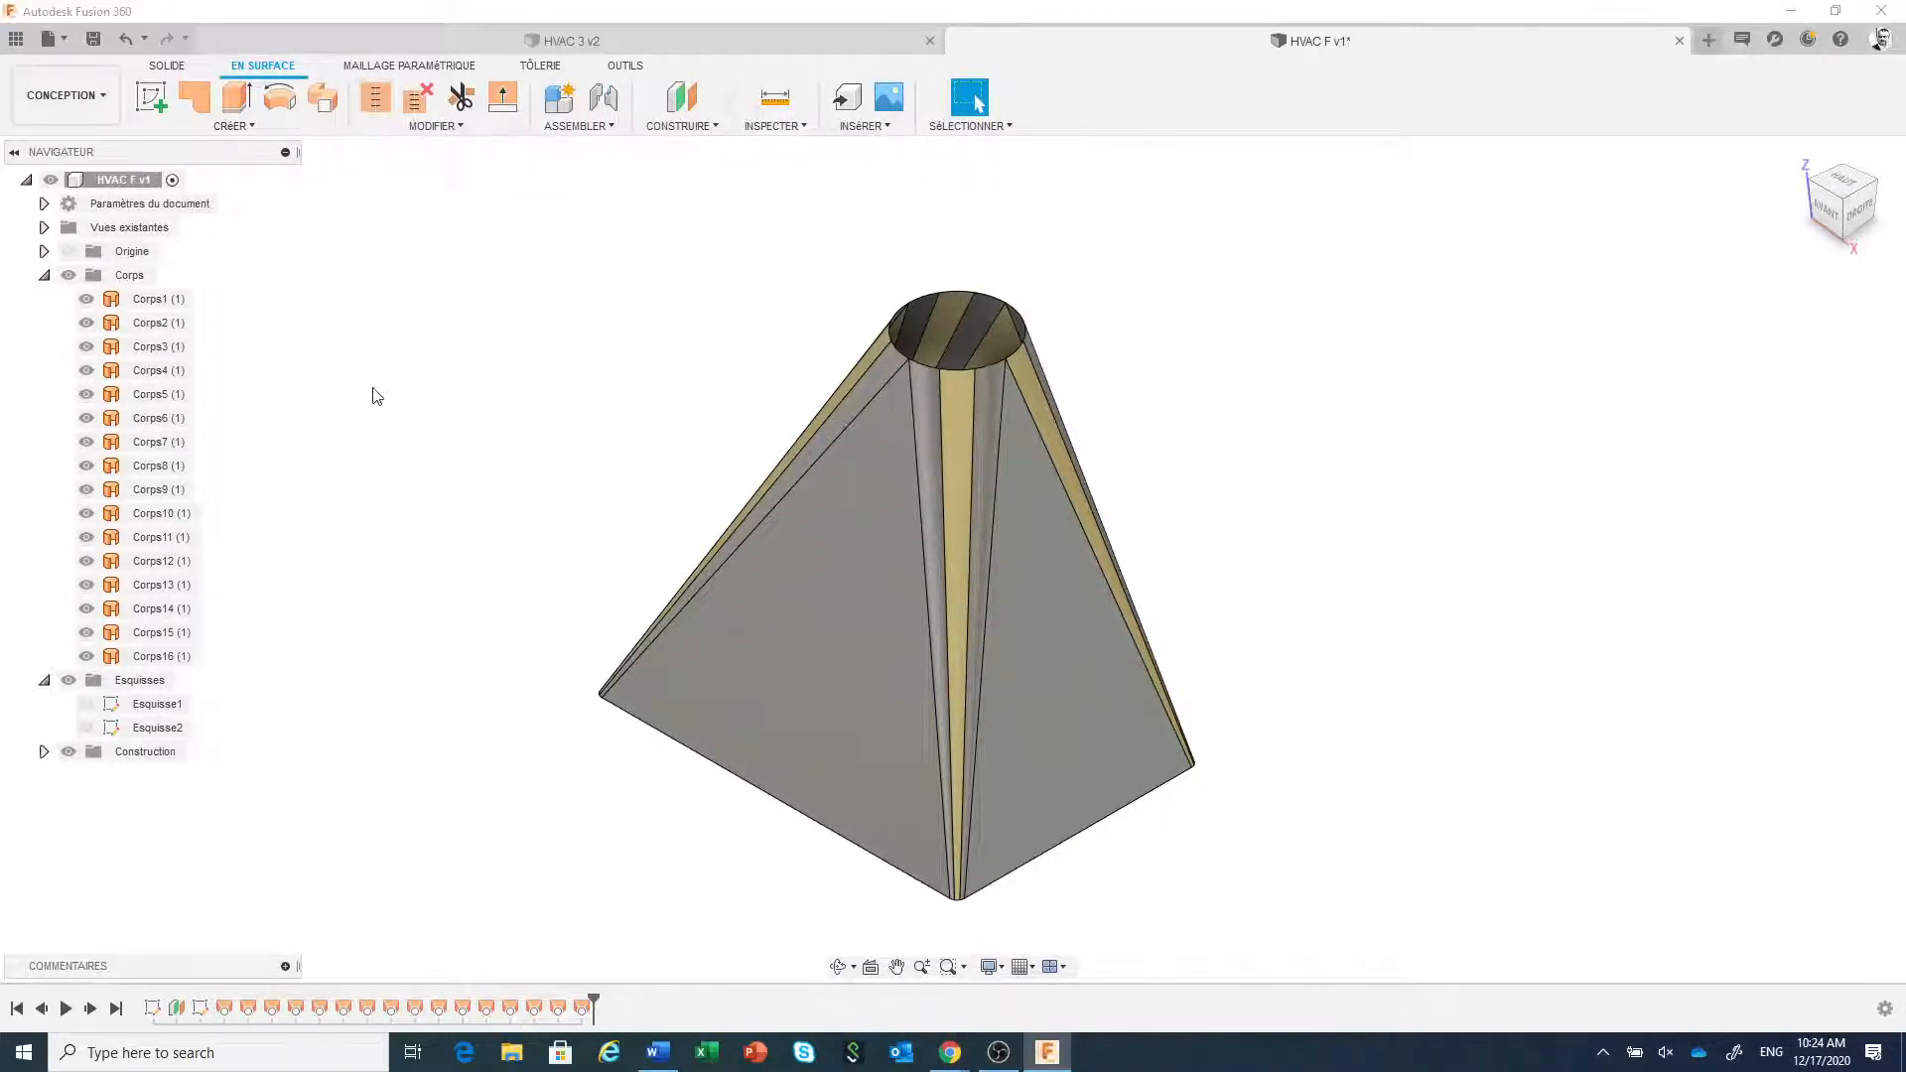
- Try stitching all 16 surface bodies together with a 0.10 mm tolerance, and undo the stitch
click(378, 97)
scroll(480, 427, down, 3)
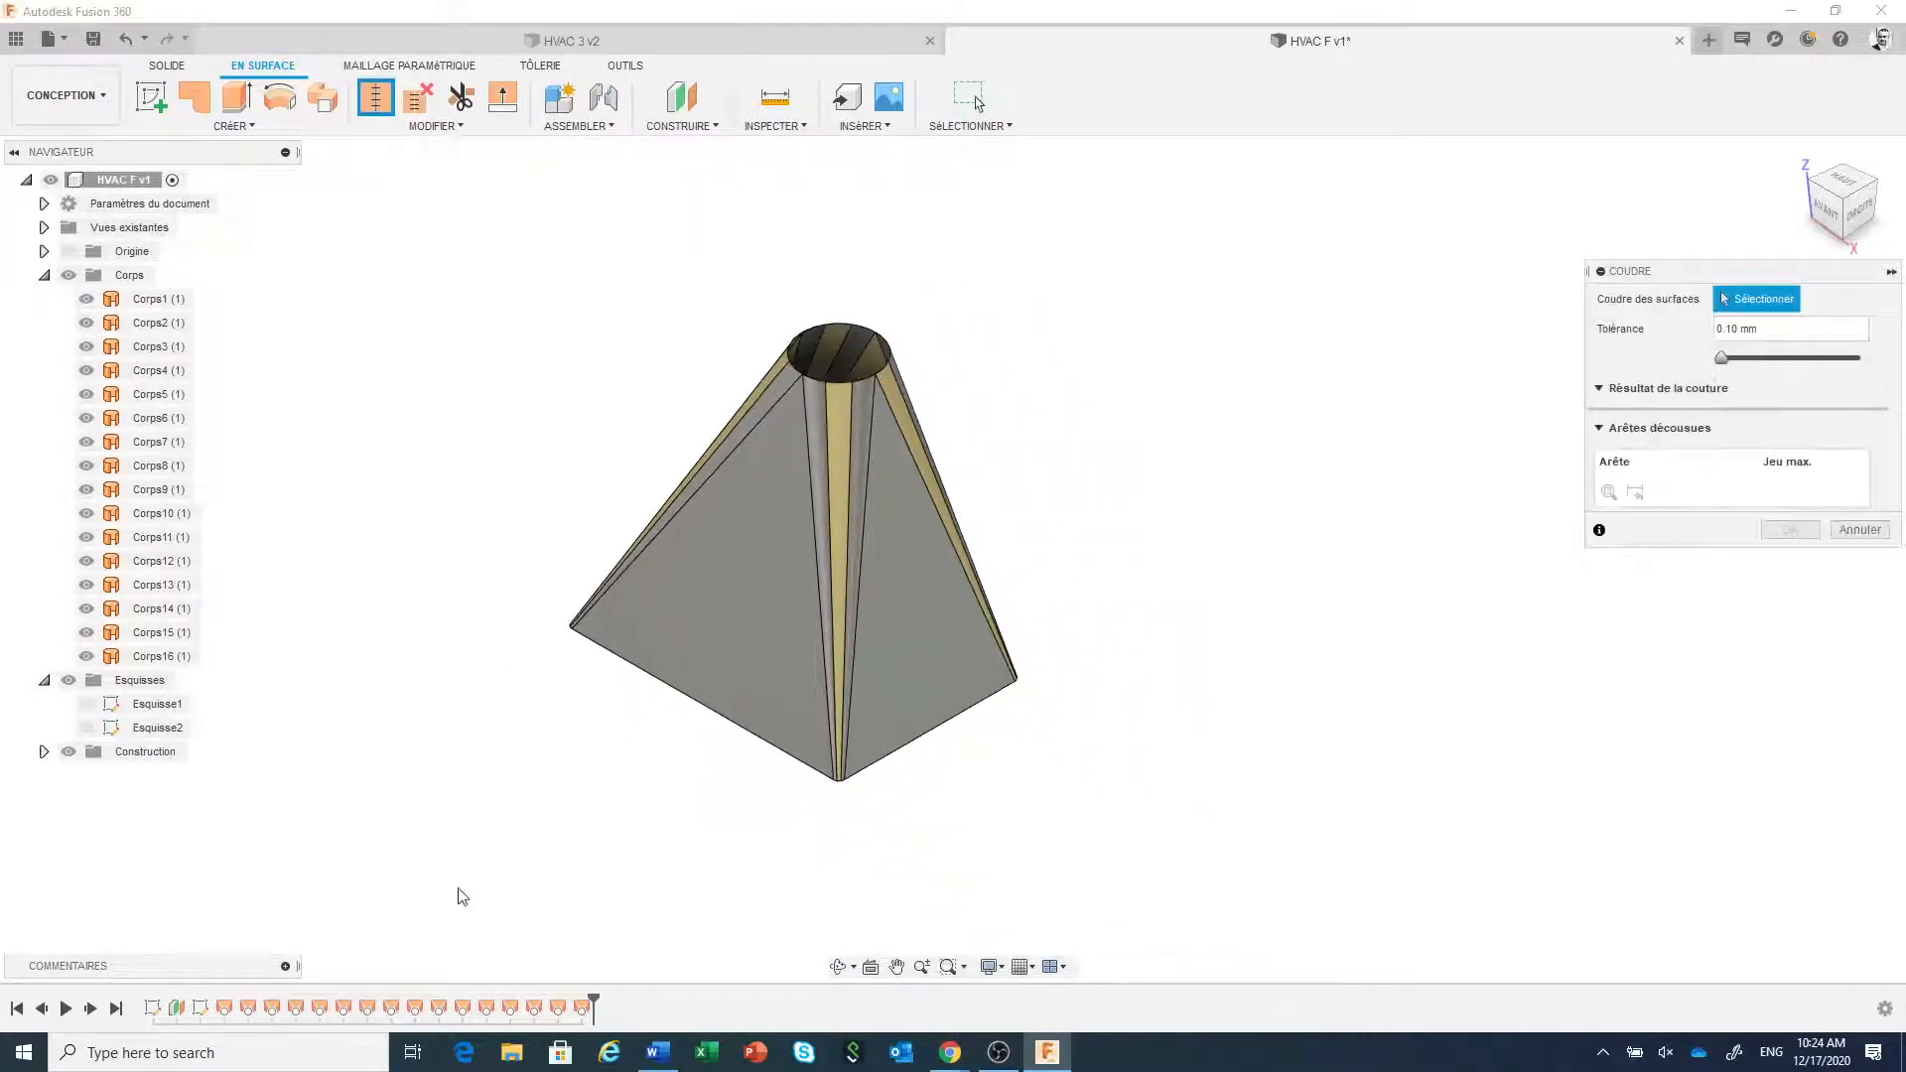
drag(463, 896, 1163, 297)
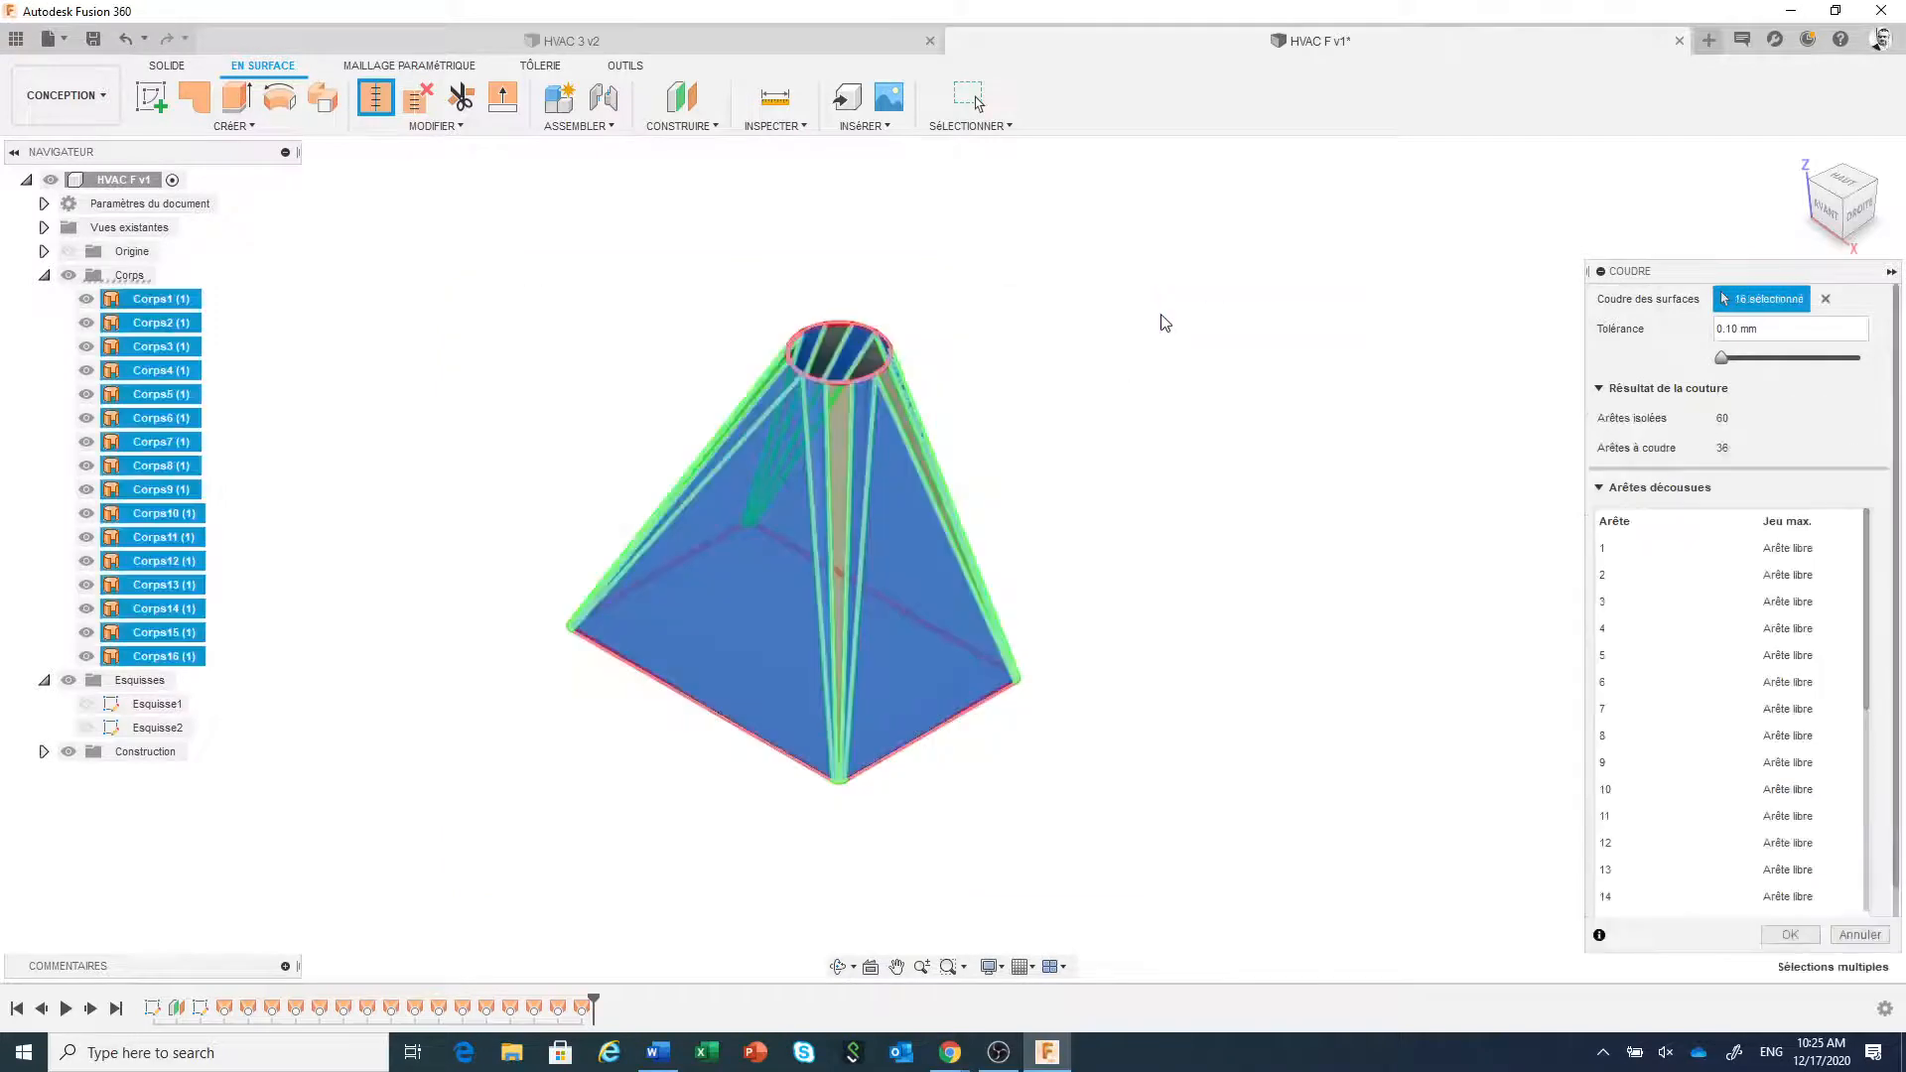
click(1790, 934)
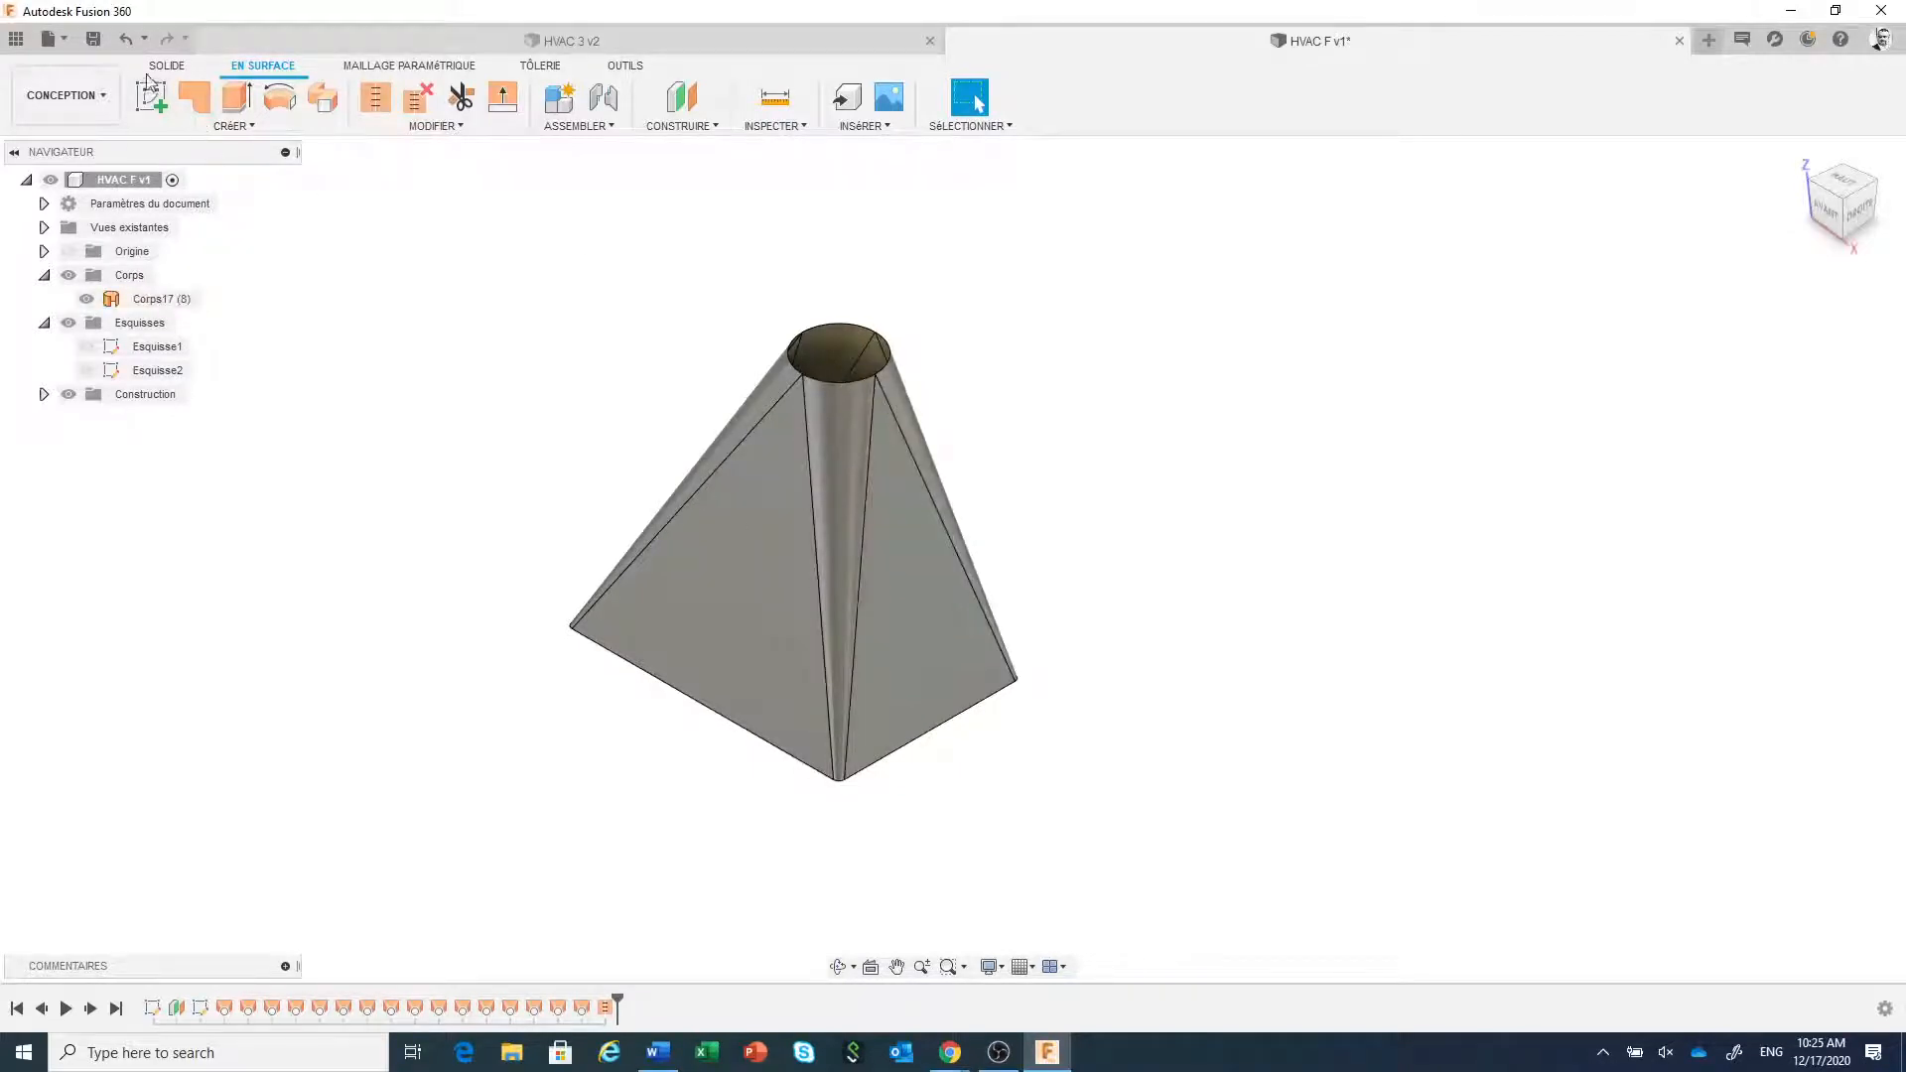
click(125, 40)
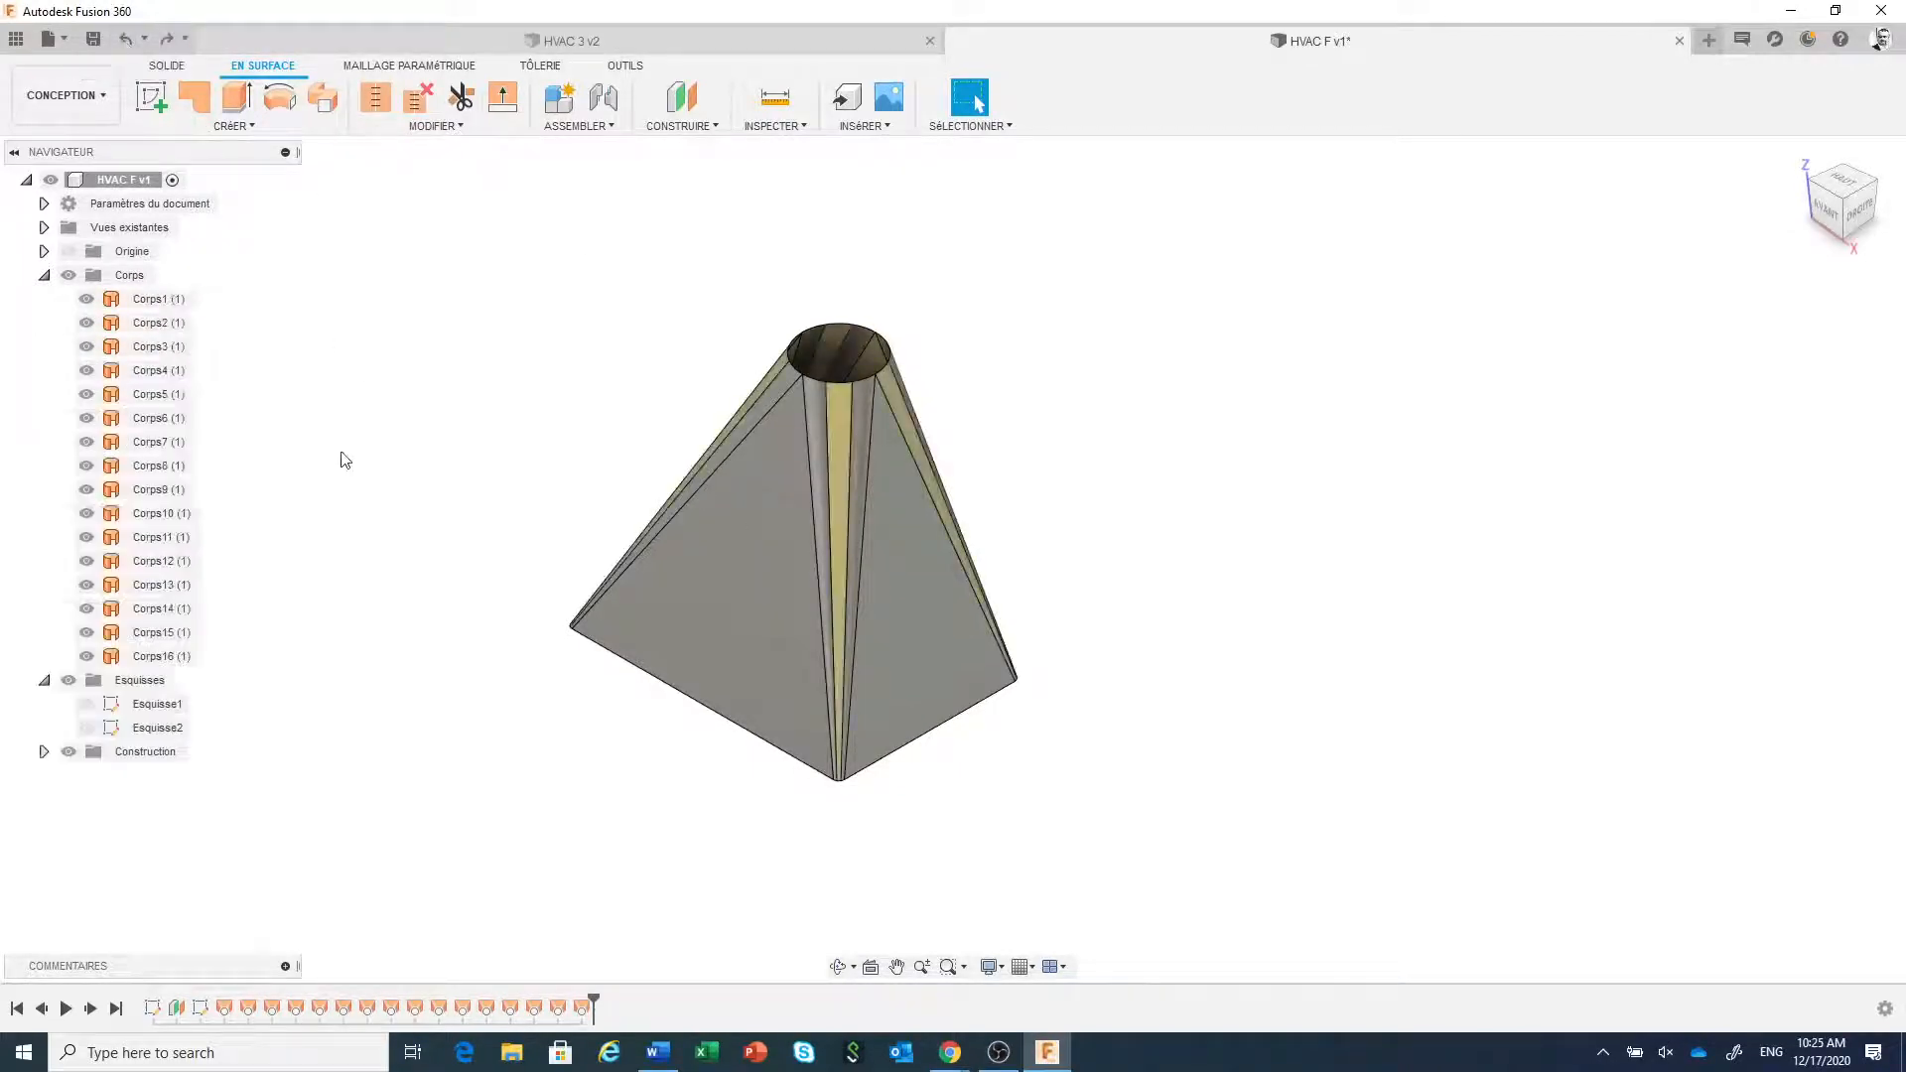
- Examine the orientation of the surface faces around the square-to-round transition from several angles
click(251, 132)
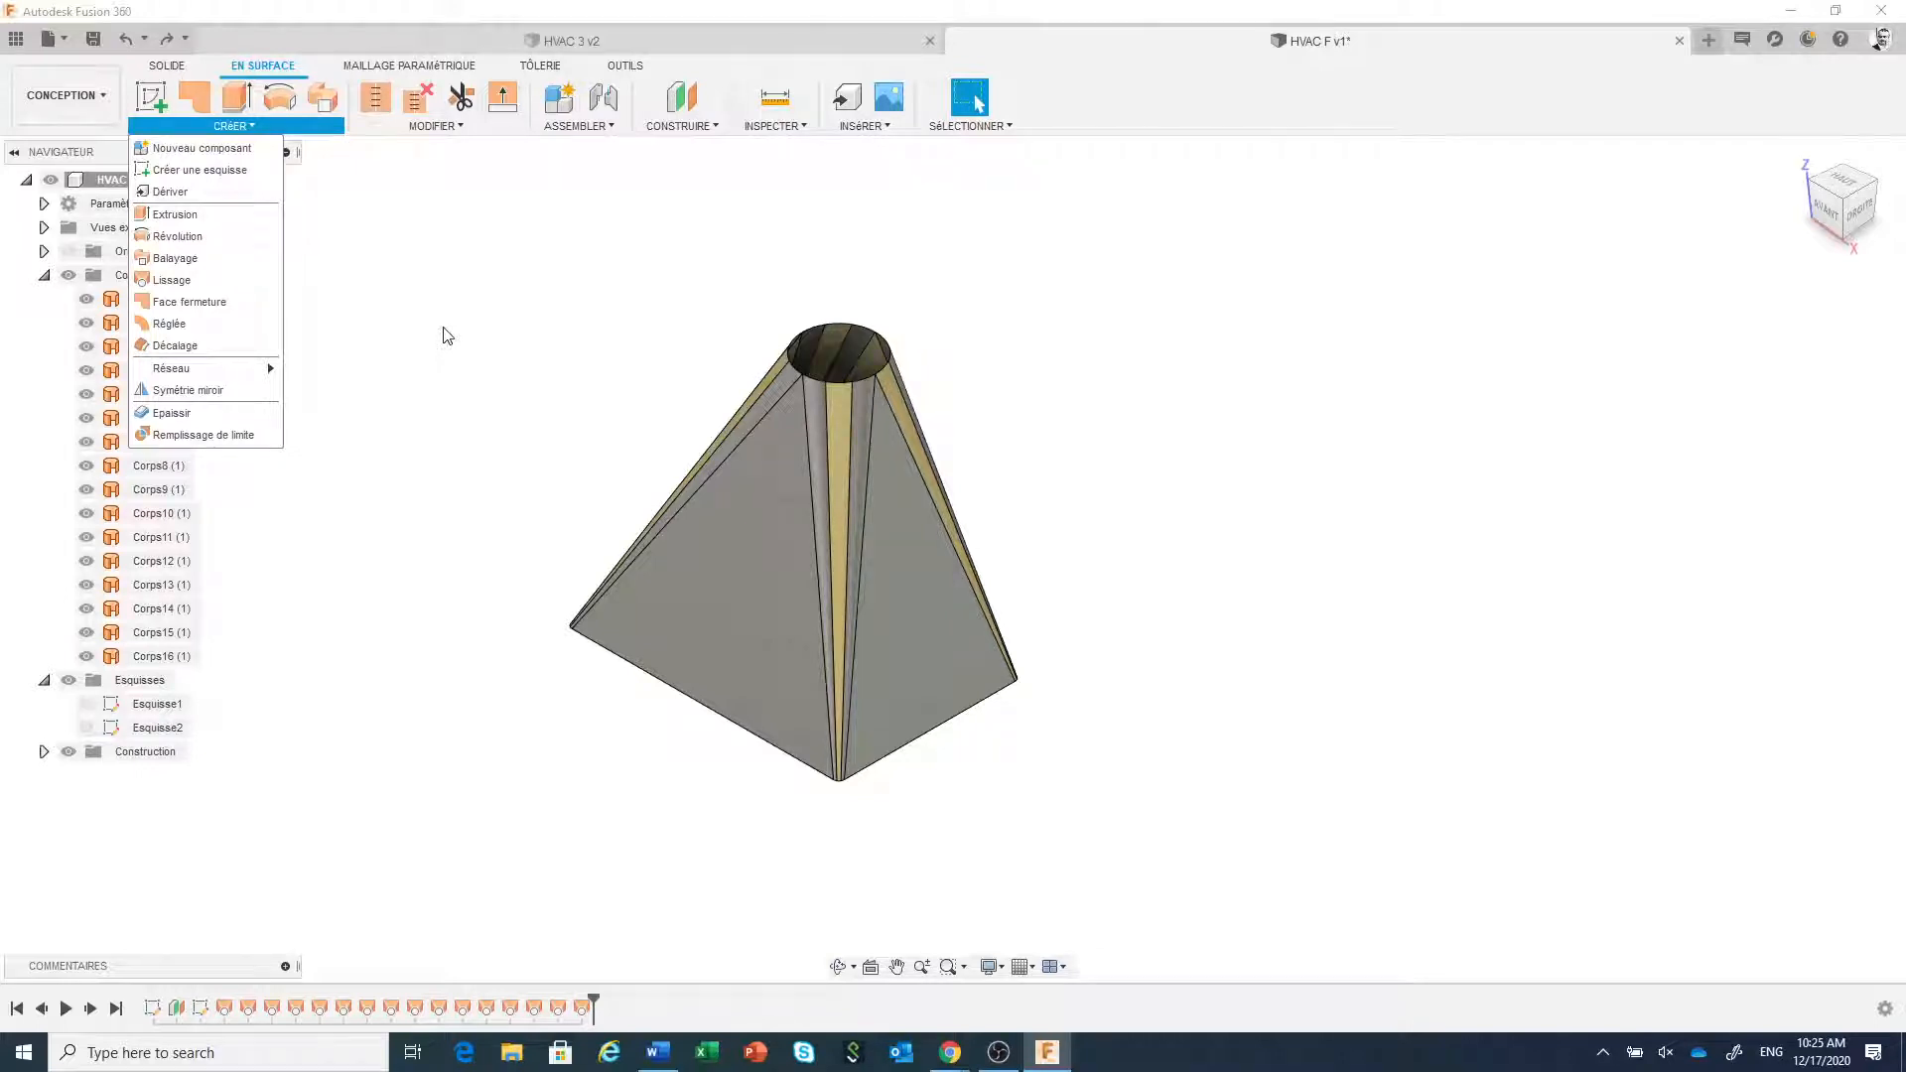
click(449, 333)
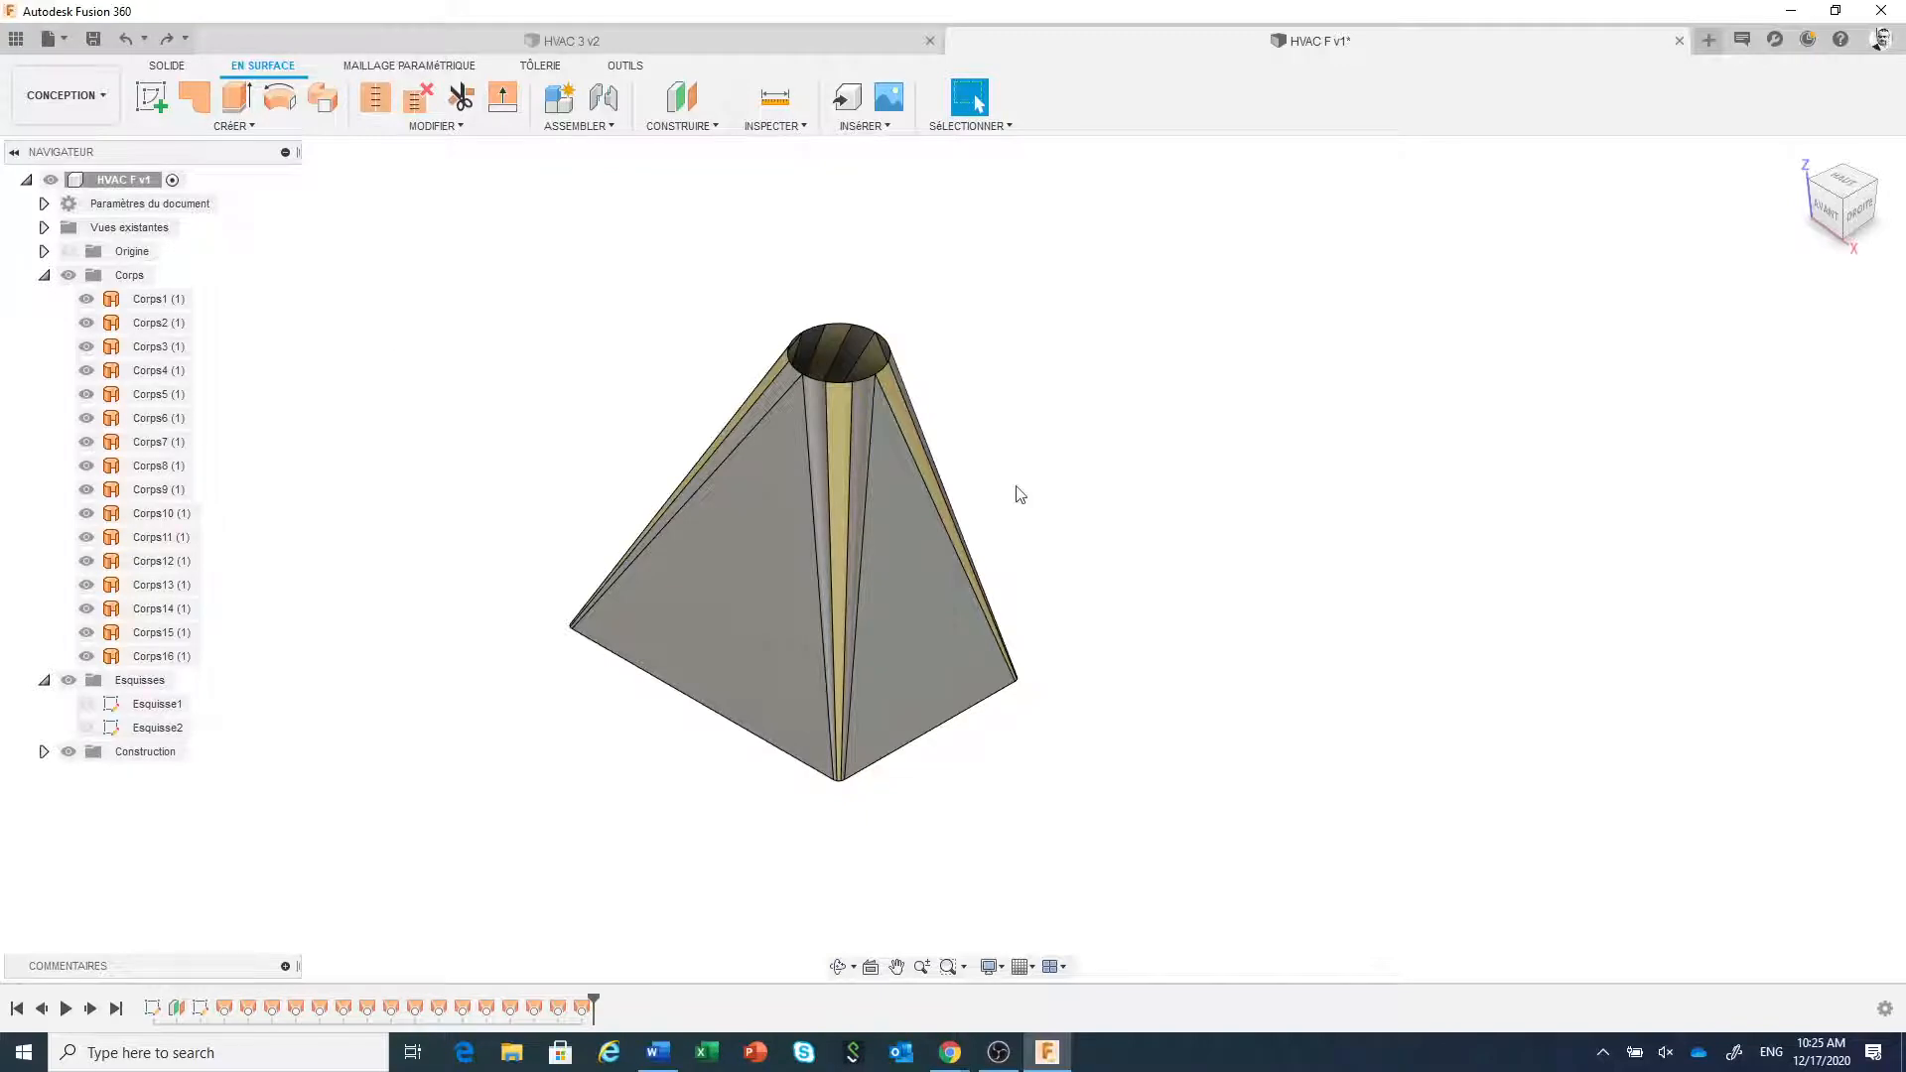
scroll(1018, 497, up, 2)
shift+middle_drag(1018, 499, 1198, 563)
scroll(1107, 400, up, 1)
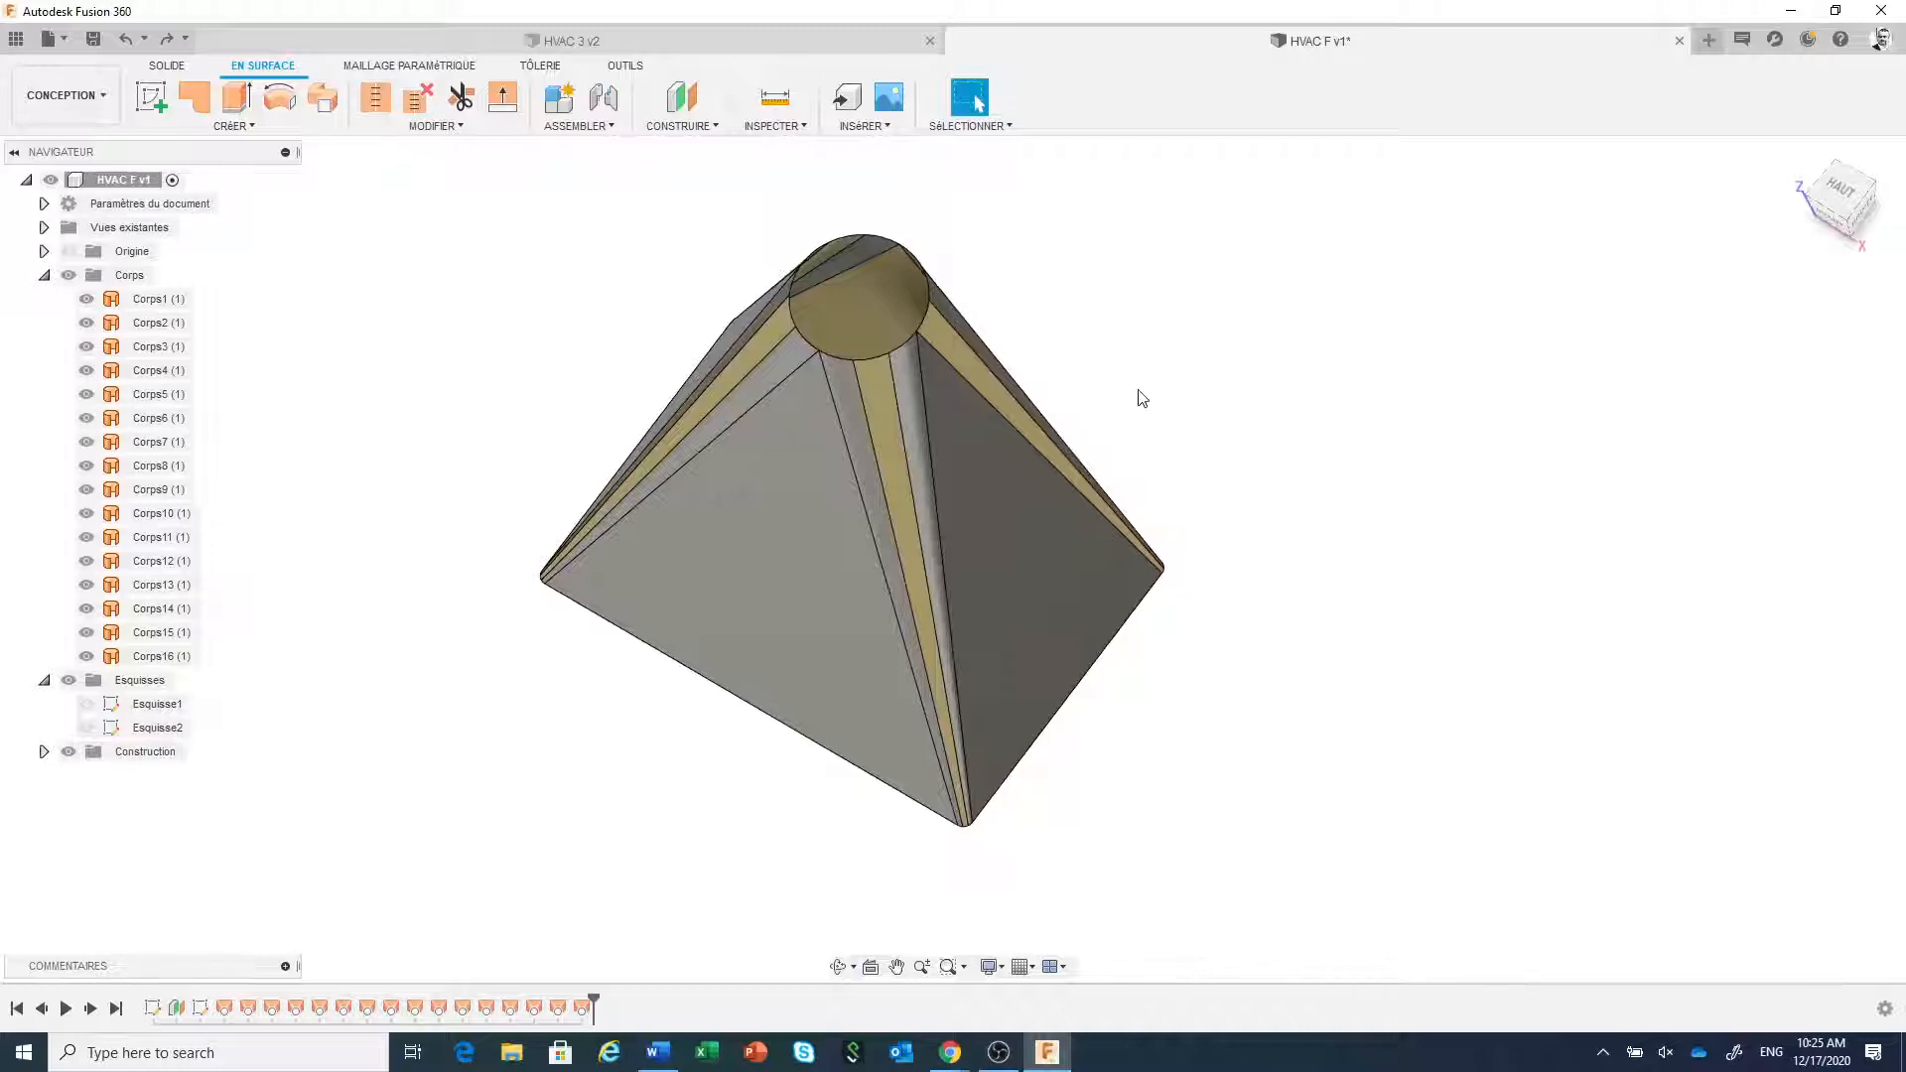
shift+middle_drag(1141, 398, 1085, 404)
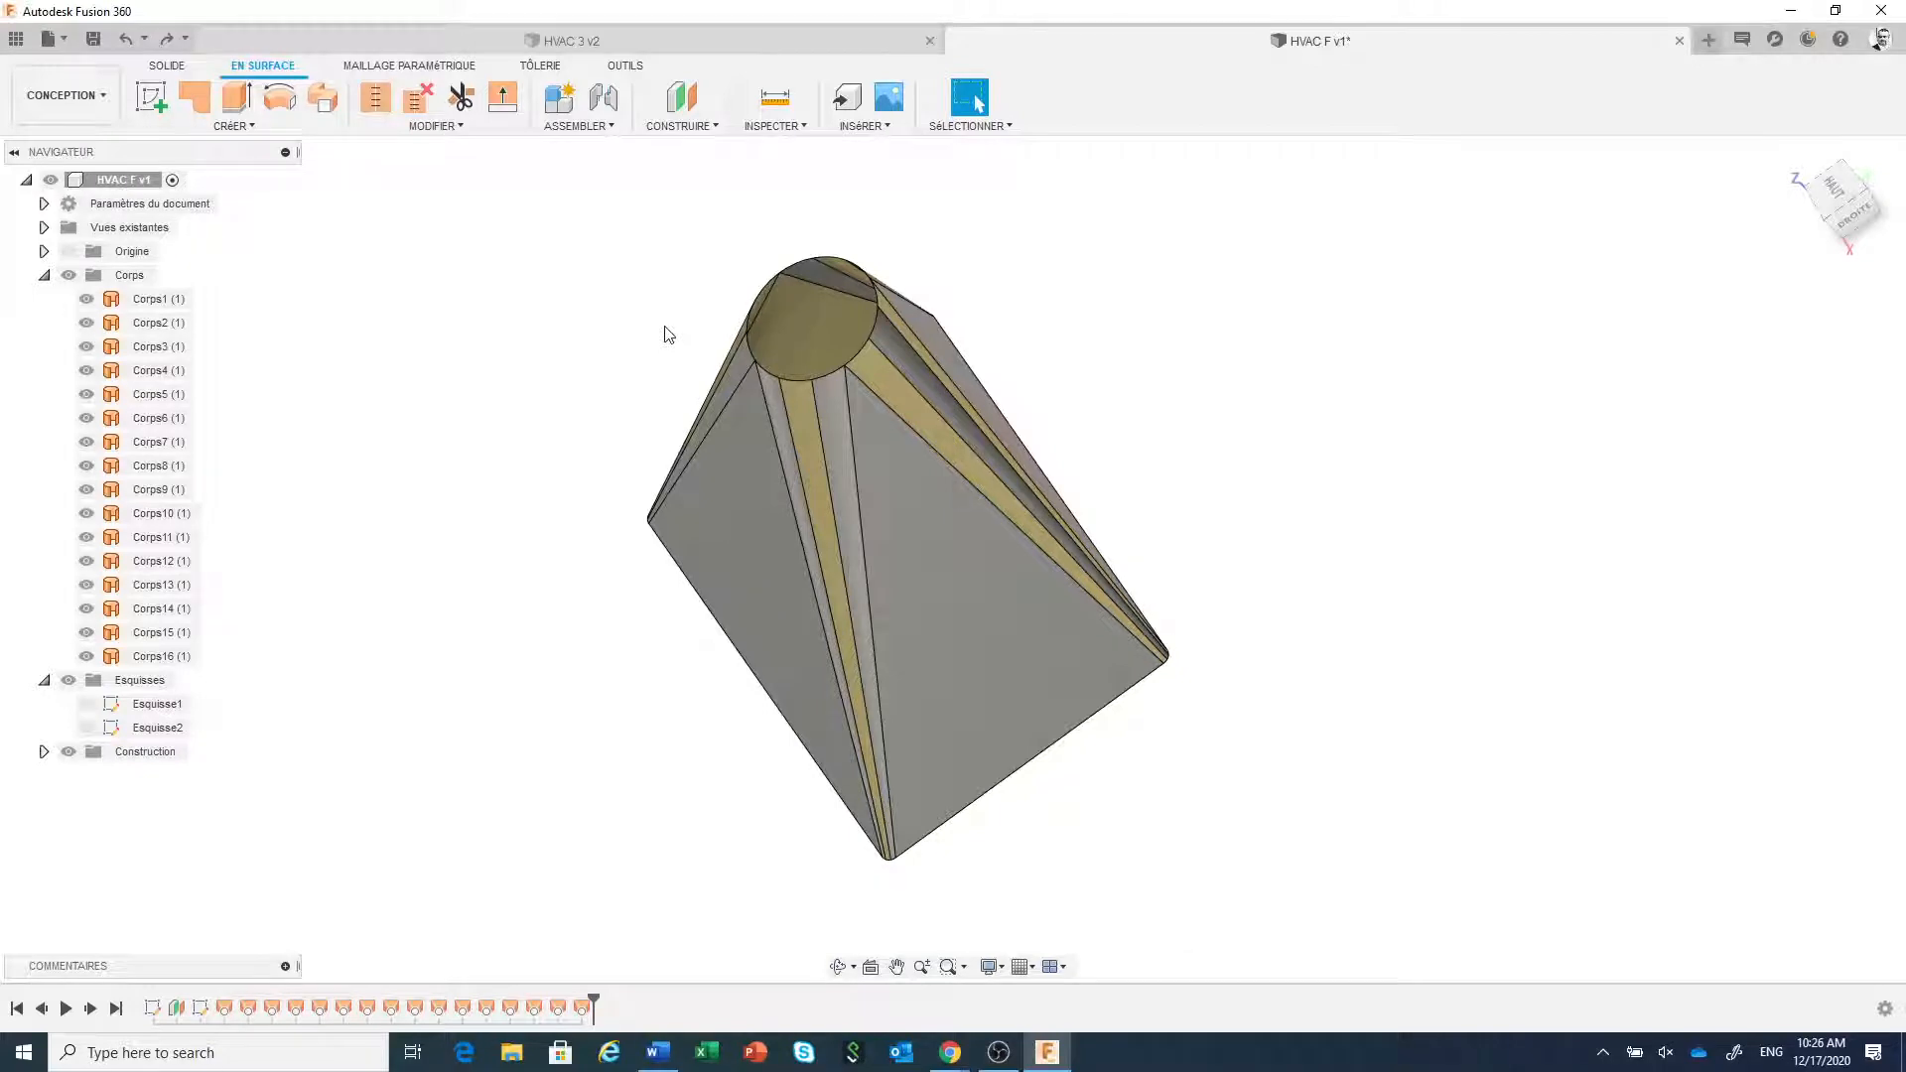
scroll(668, 334, down, 3)
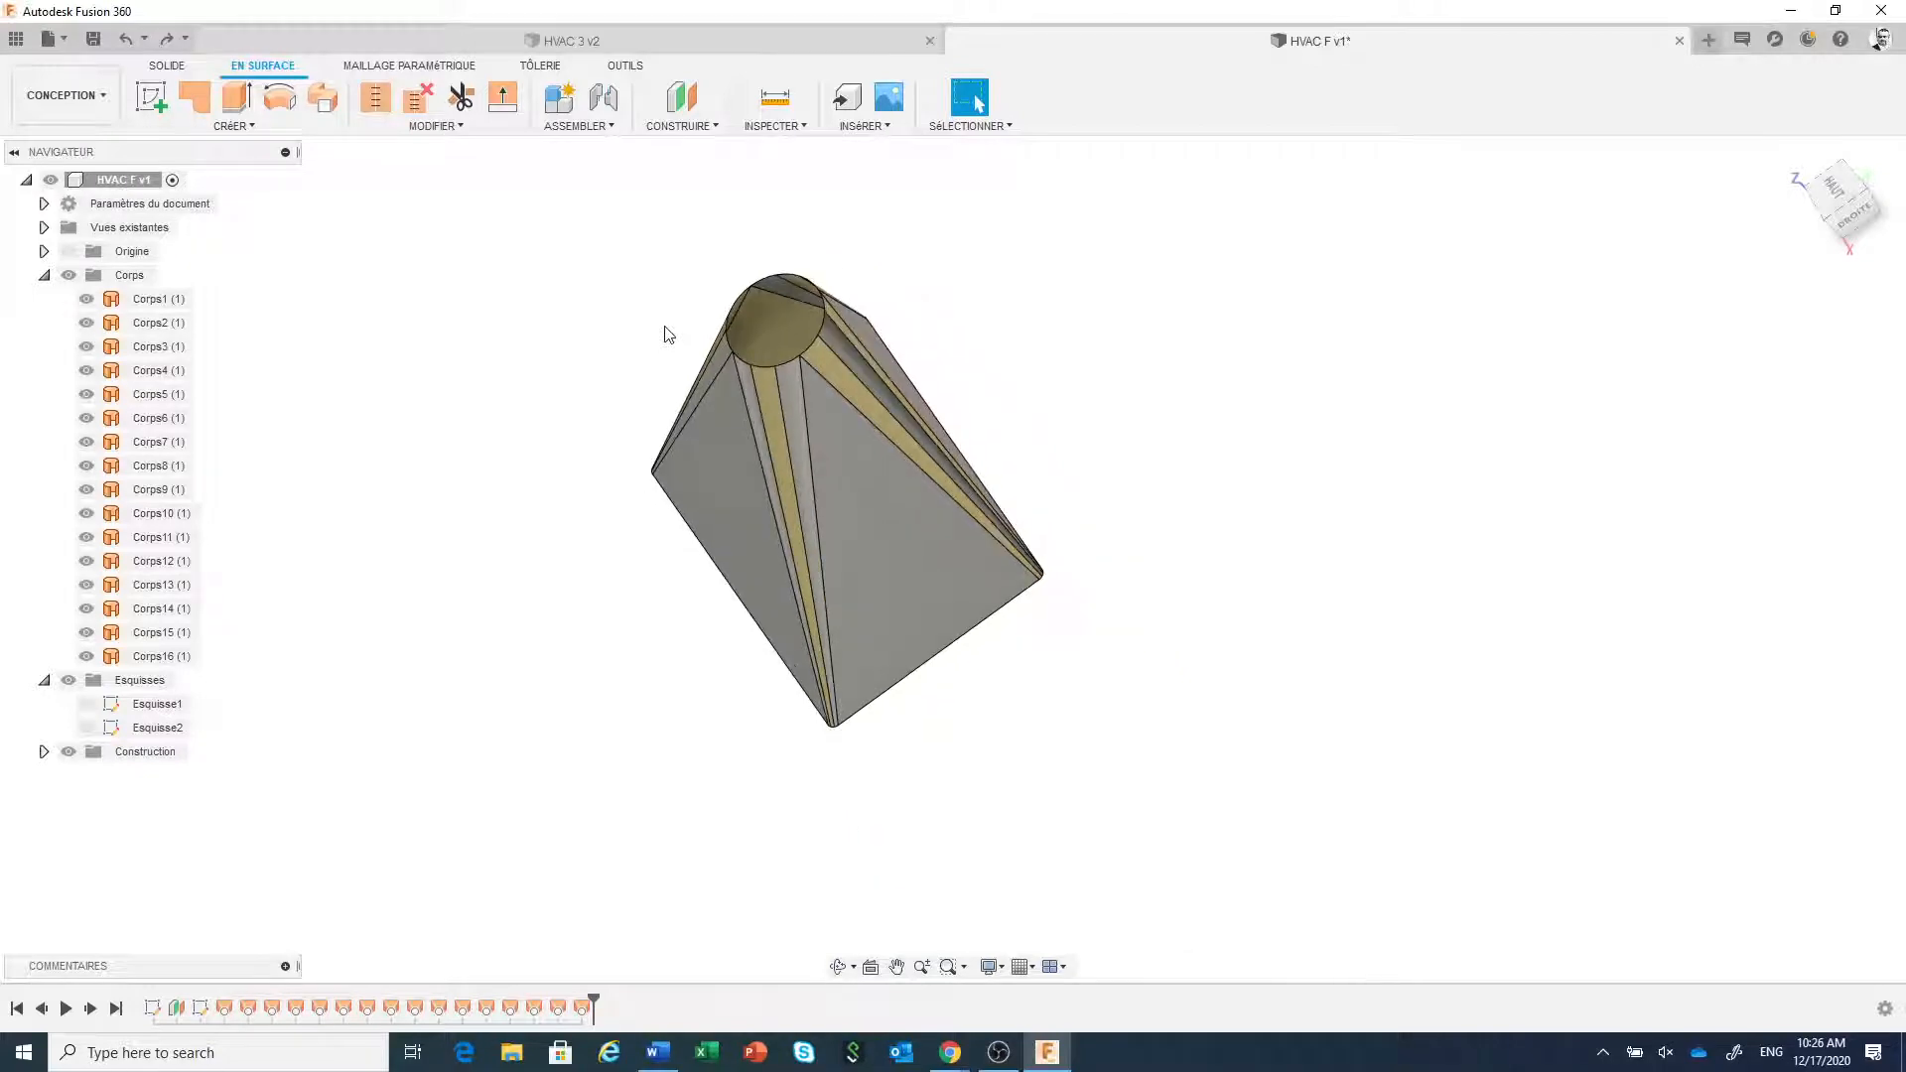
shift+middle_drag(1212, 481, 1254, 456)
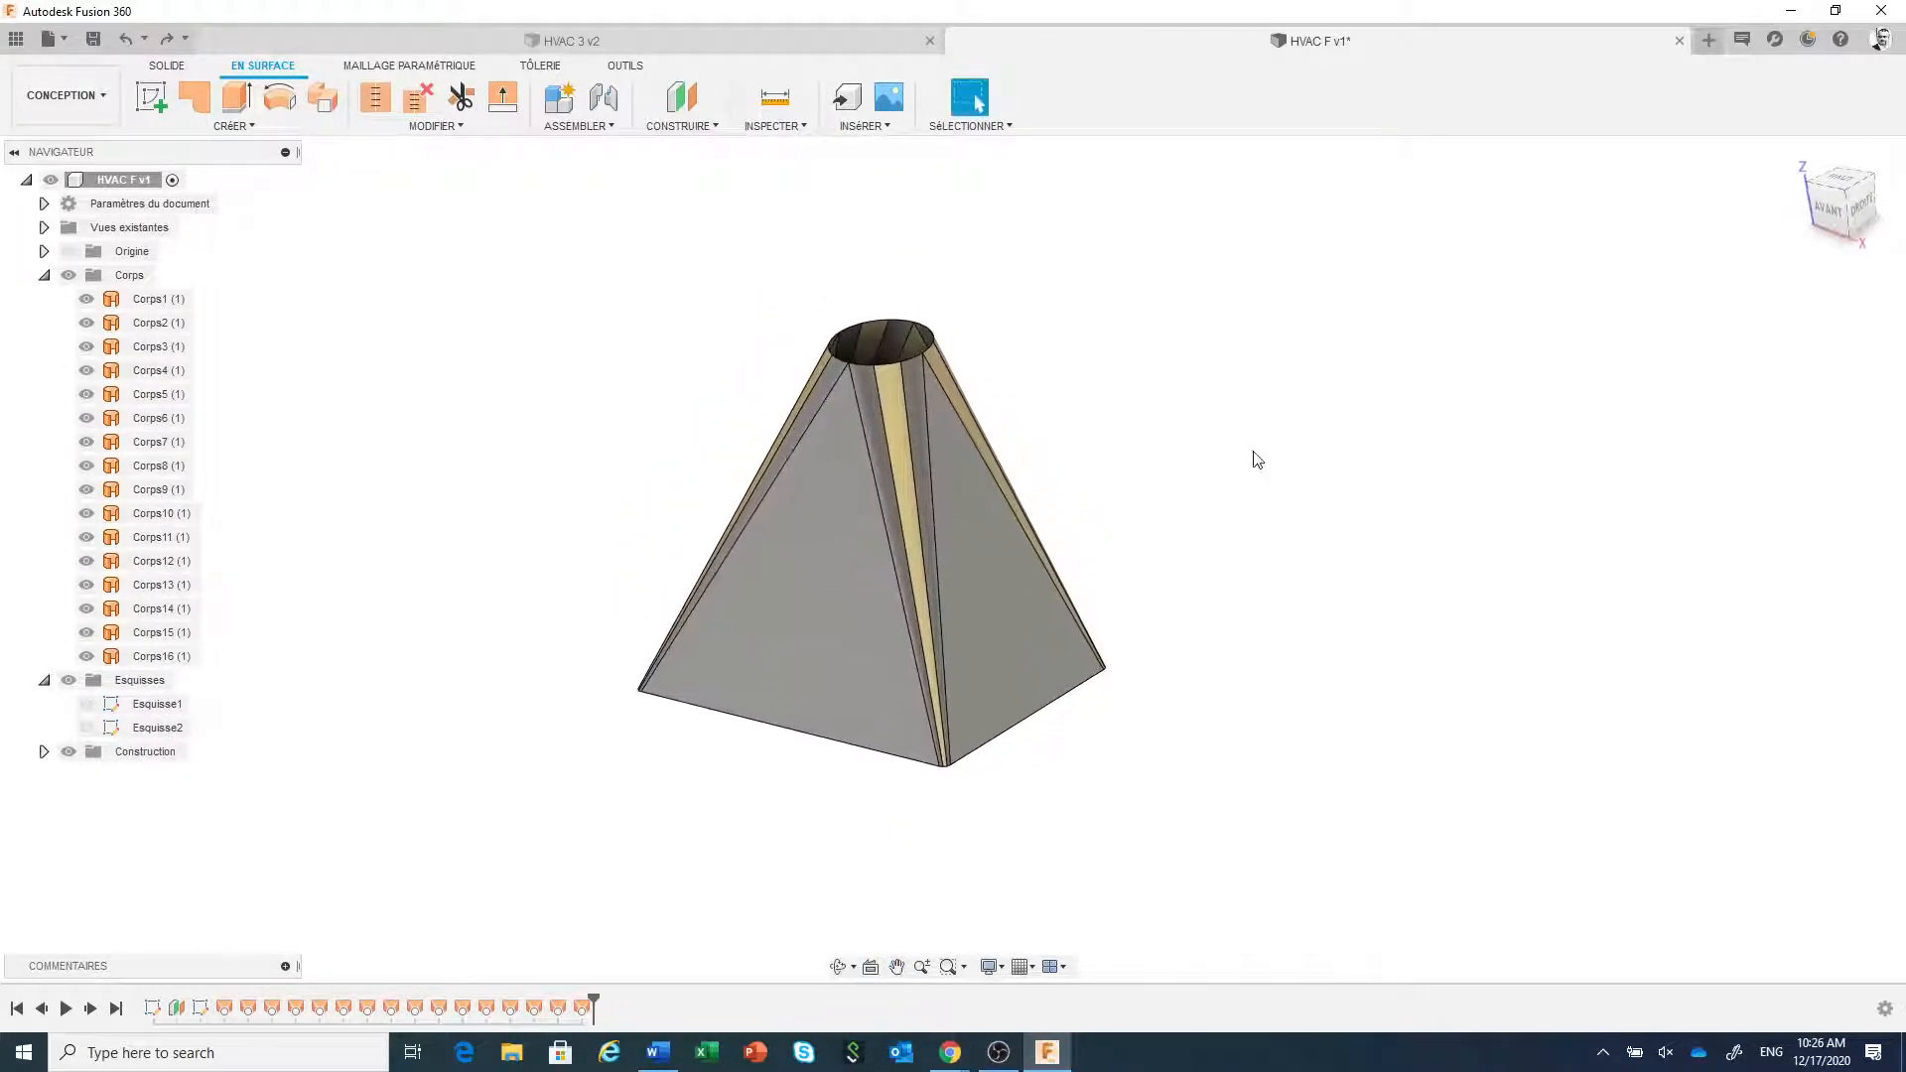
- Try thickening all the unstitched surfaces by -3 mm on one side as a new body, inspect the joints, and undo the thickening
click(211, 129)
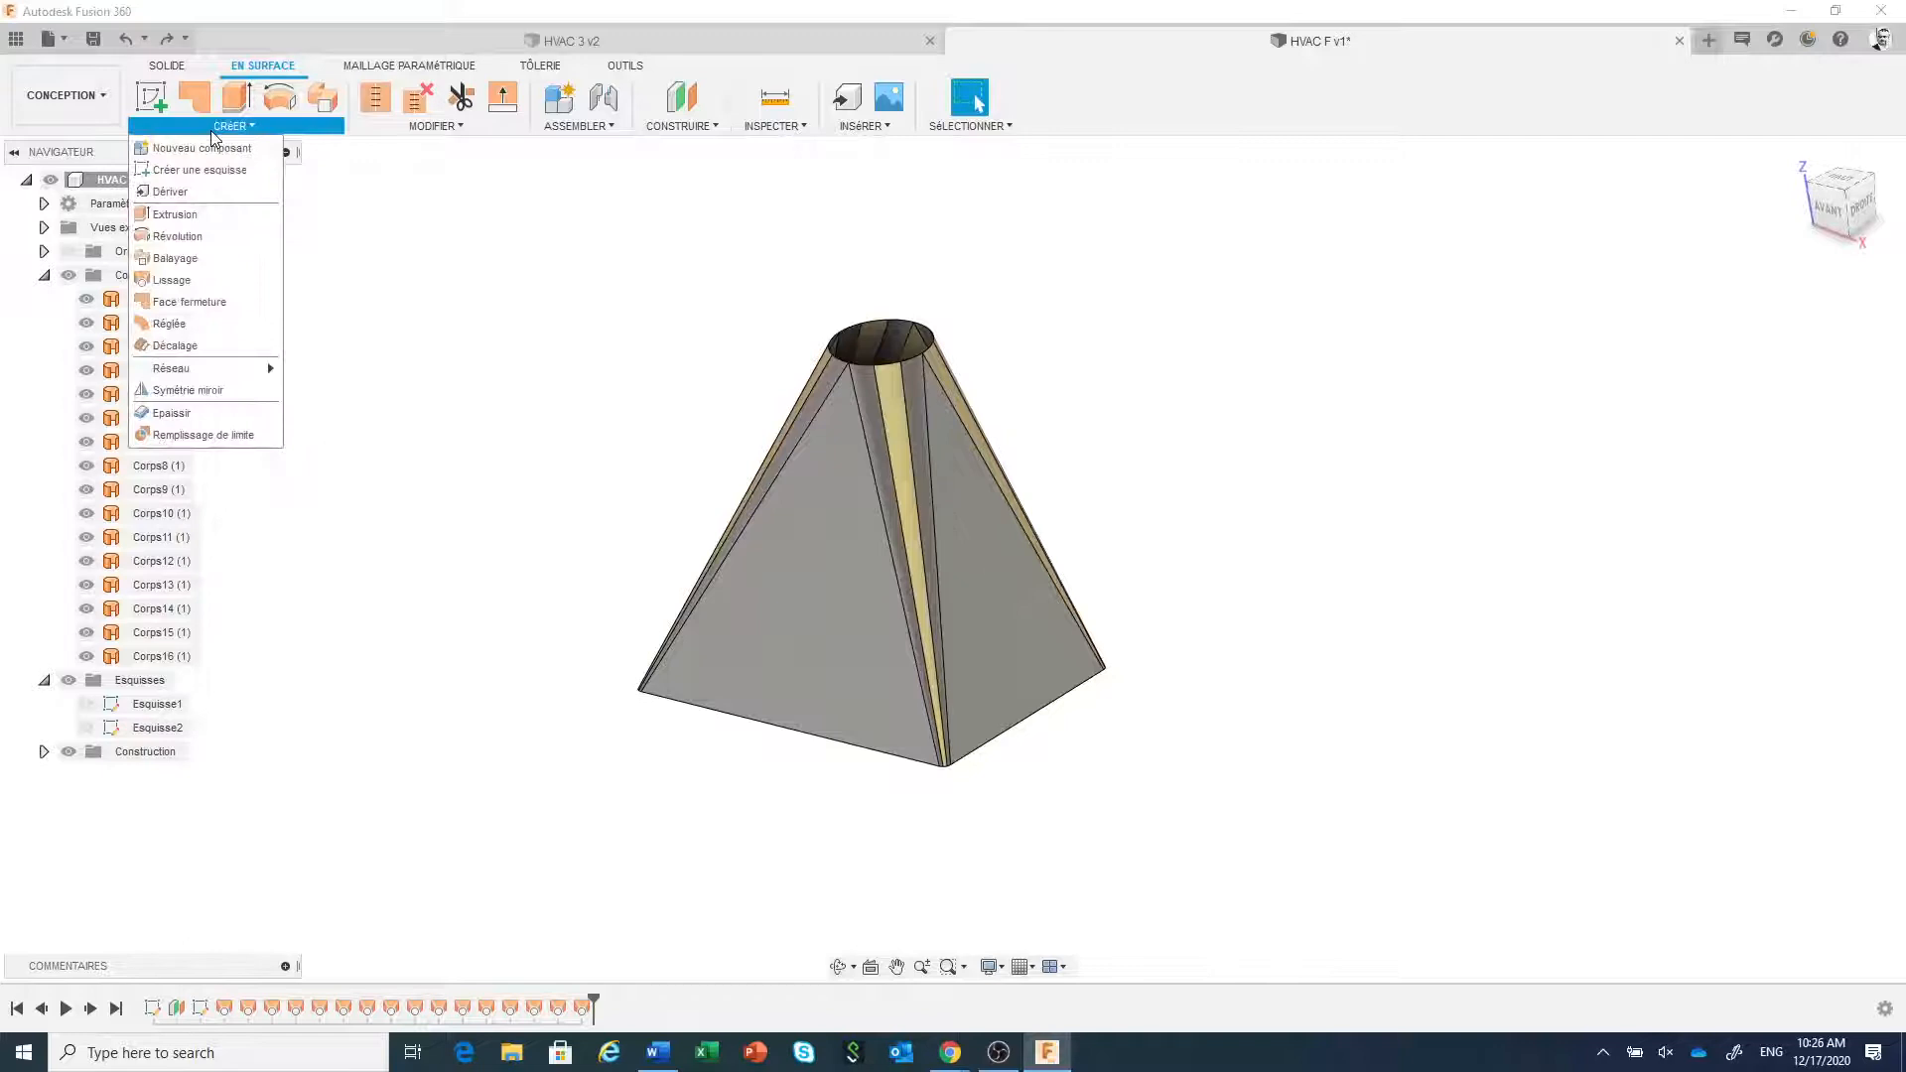
click(185, 417)
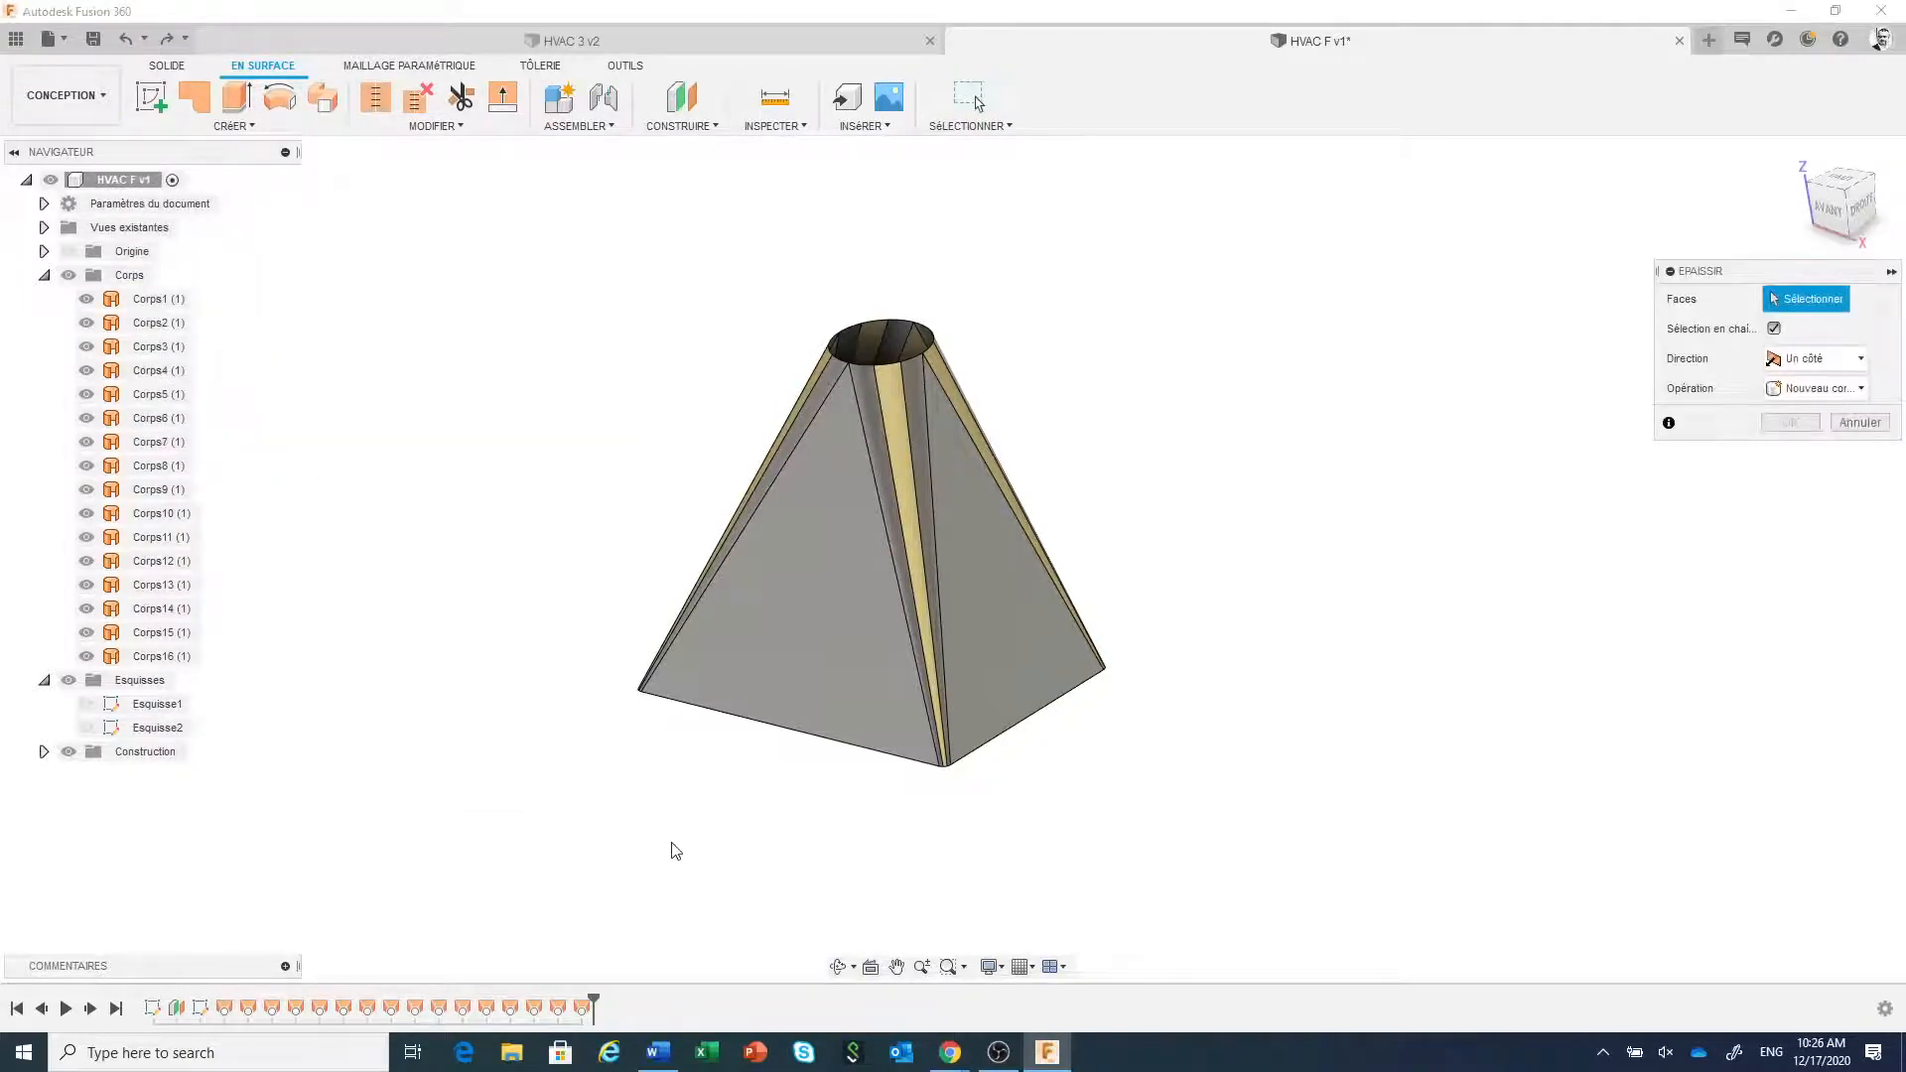
drag(536, 853, 1157, 258)
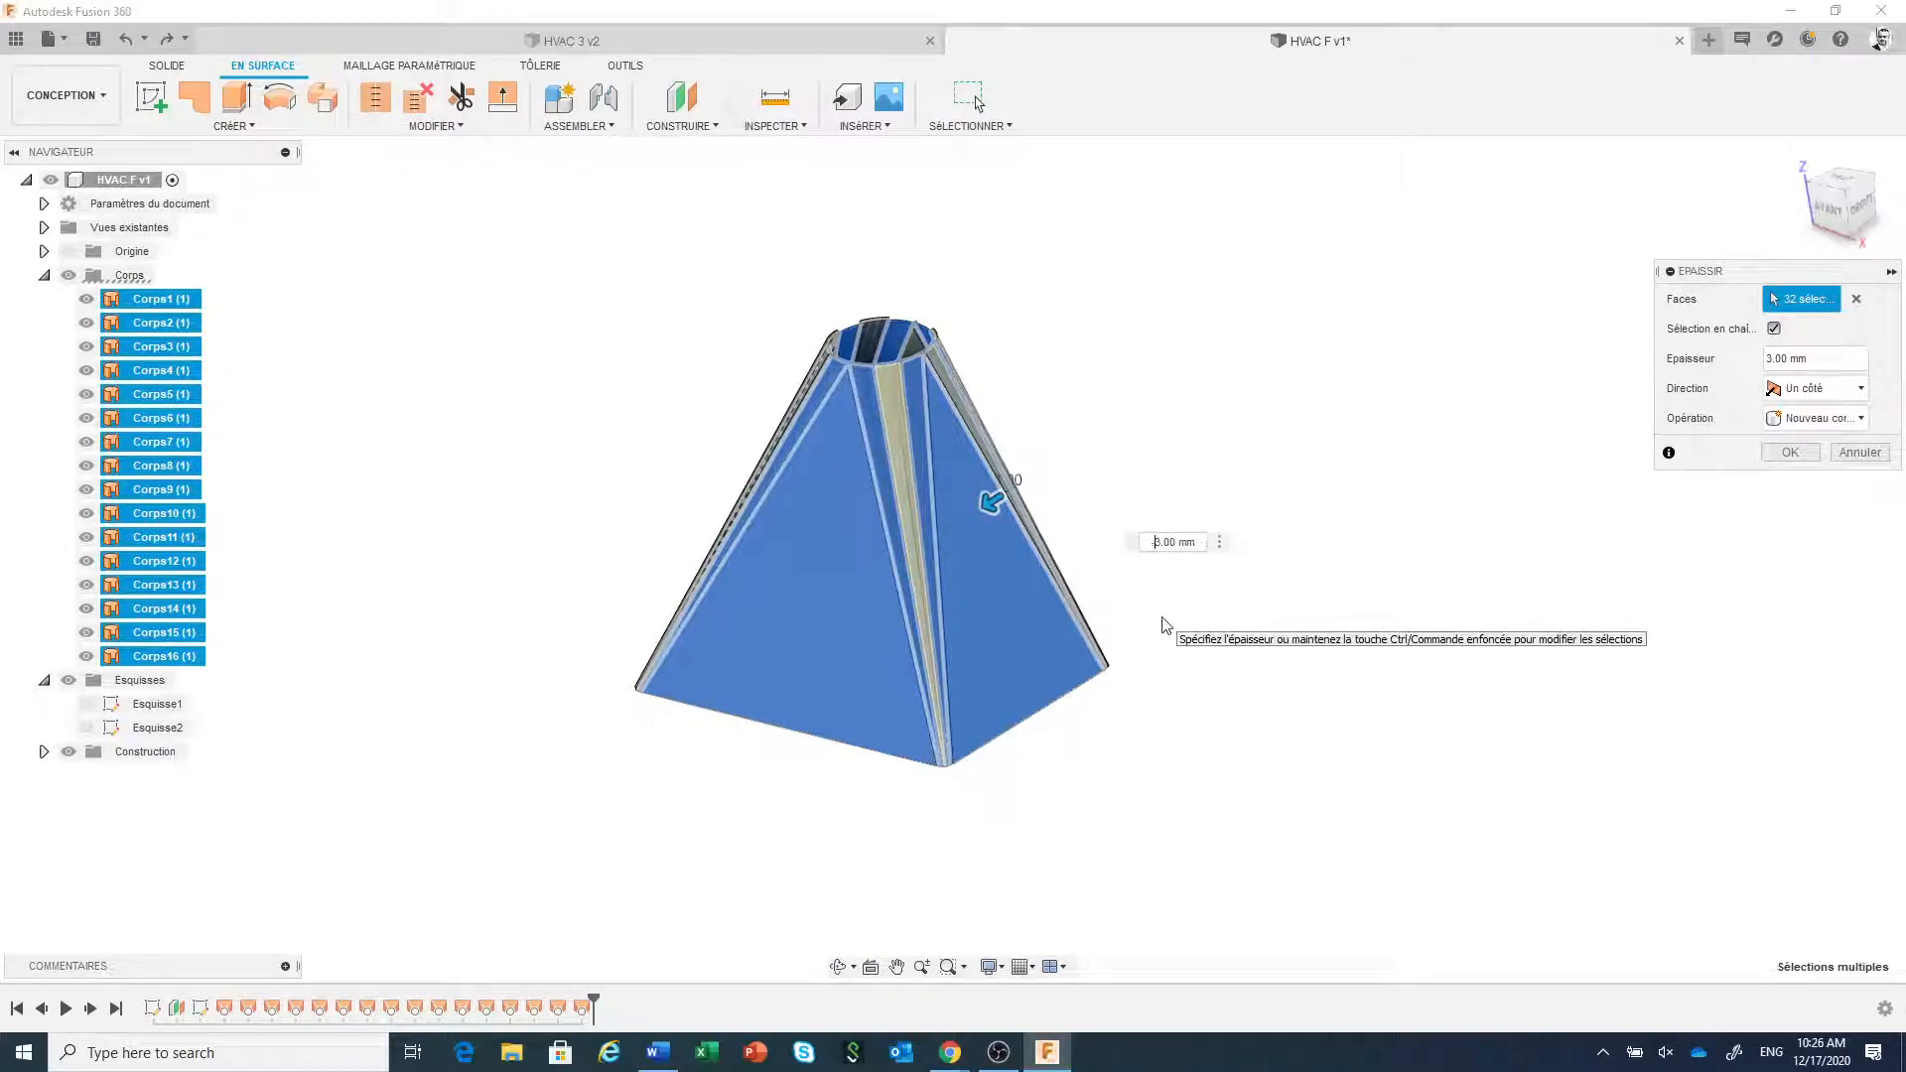
text(-)
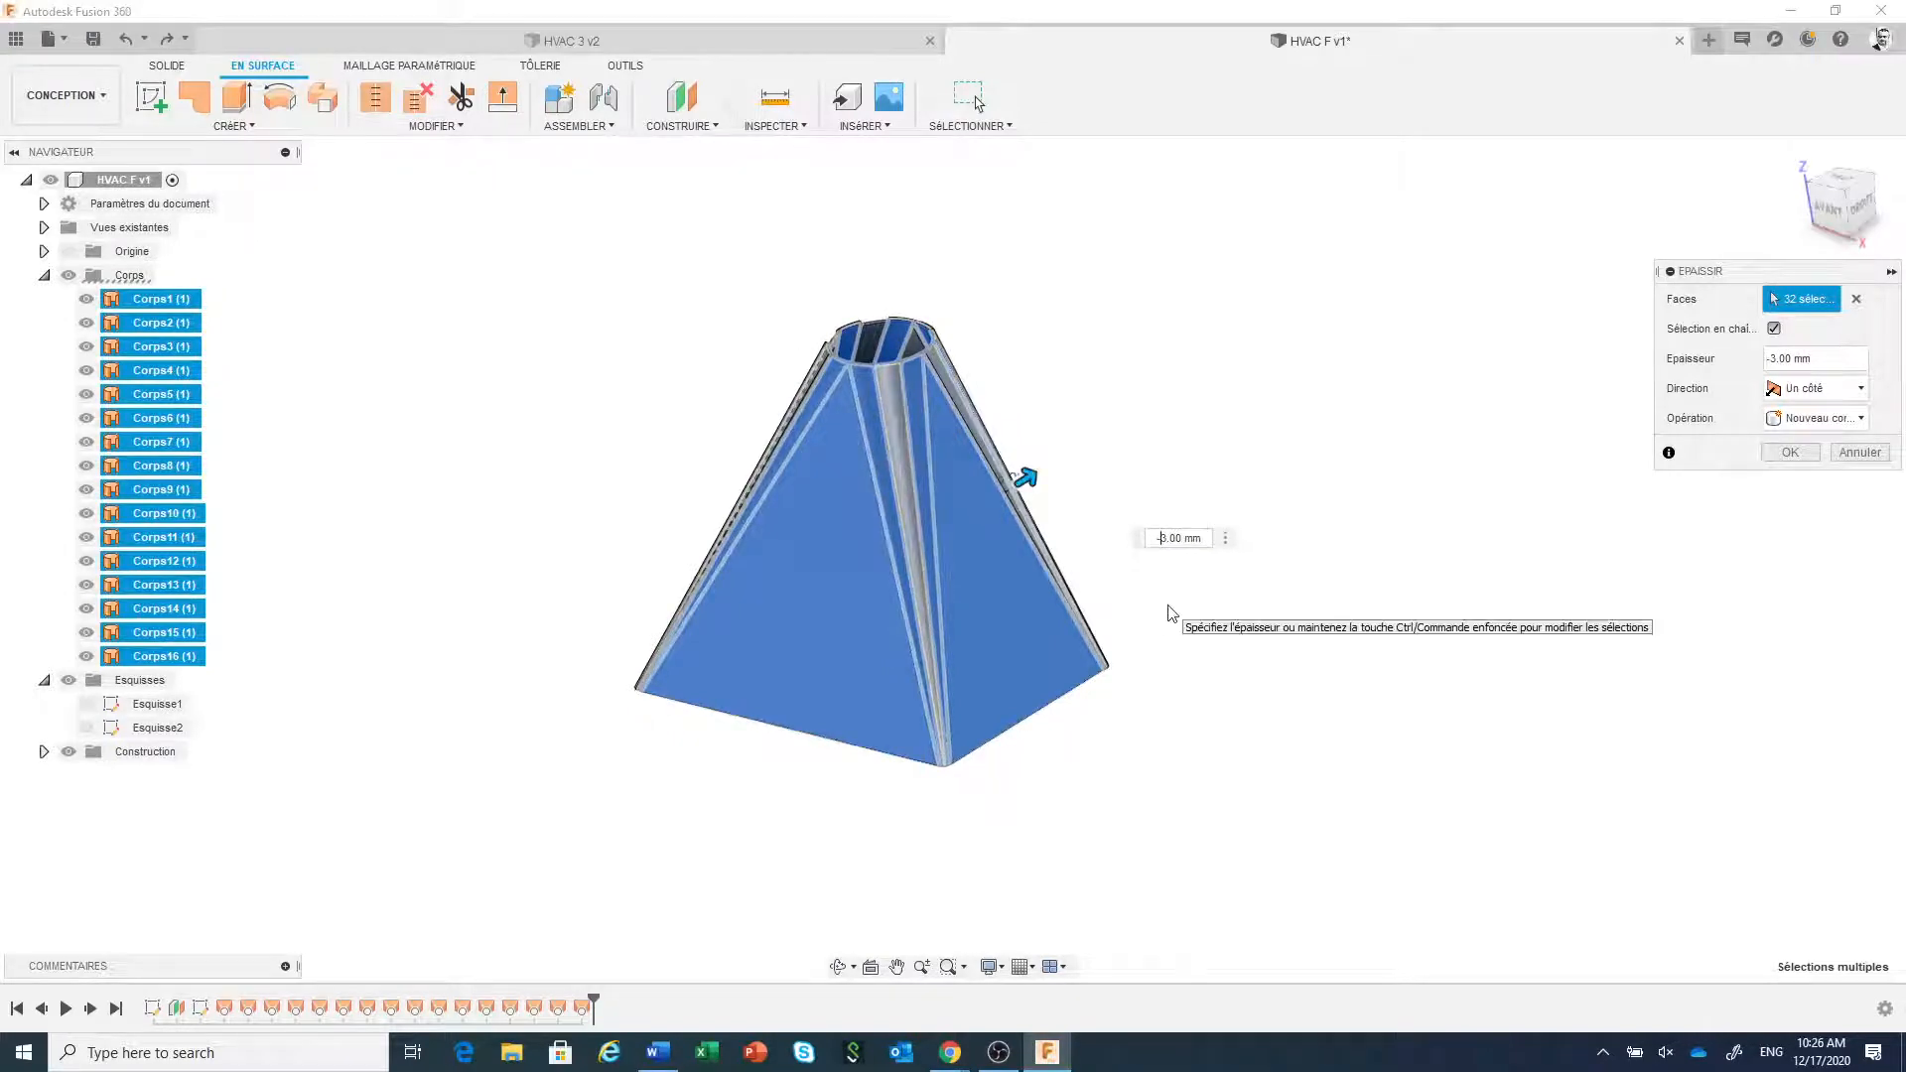
click(1773, 451)
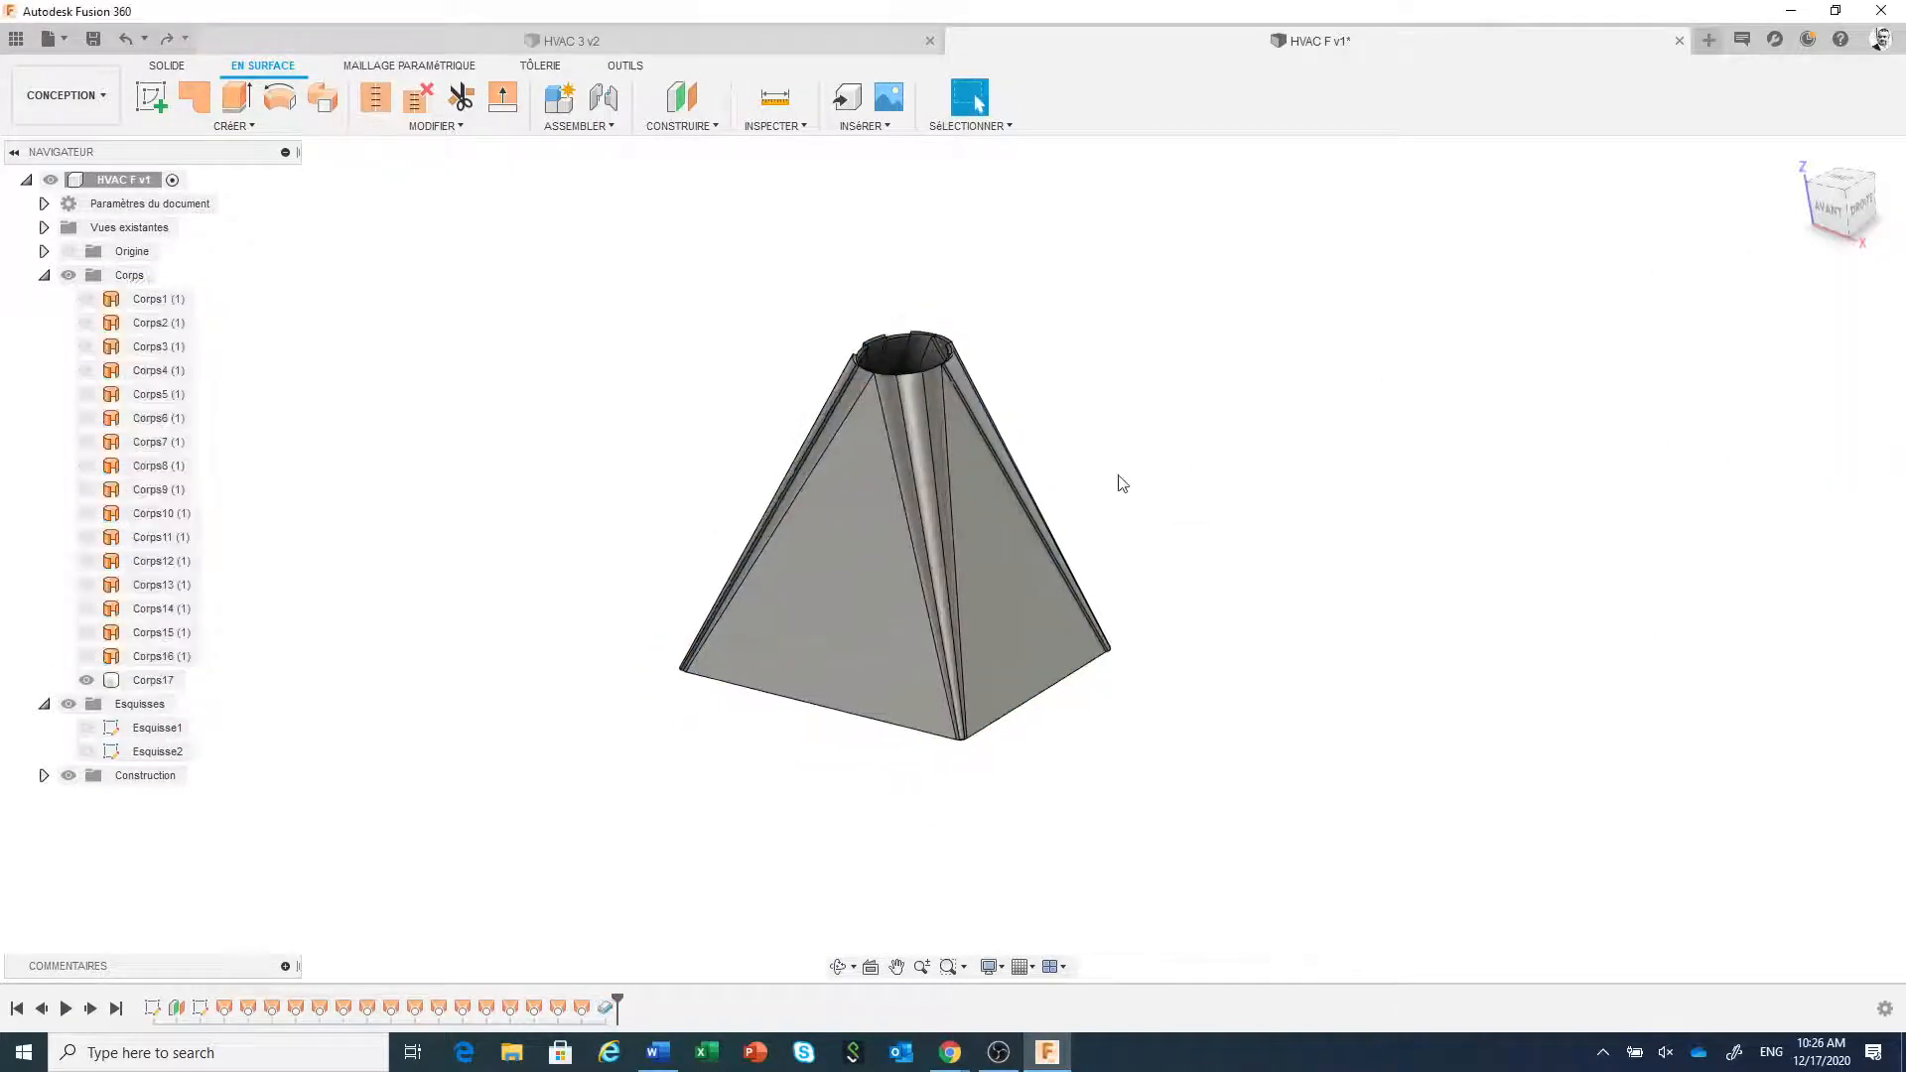
middle_drag(1089, 477, 1131, 501)
scroll(1089, 470, up, 1)
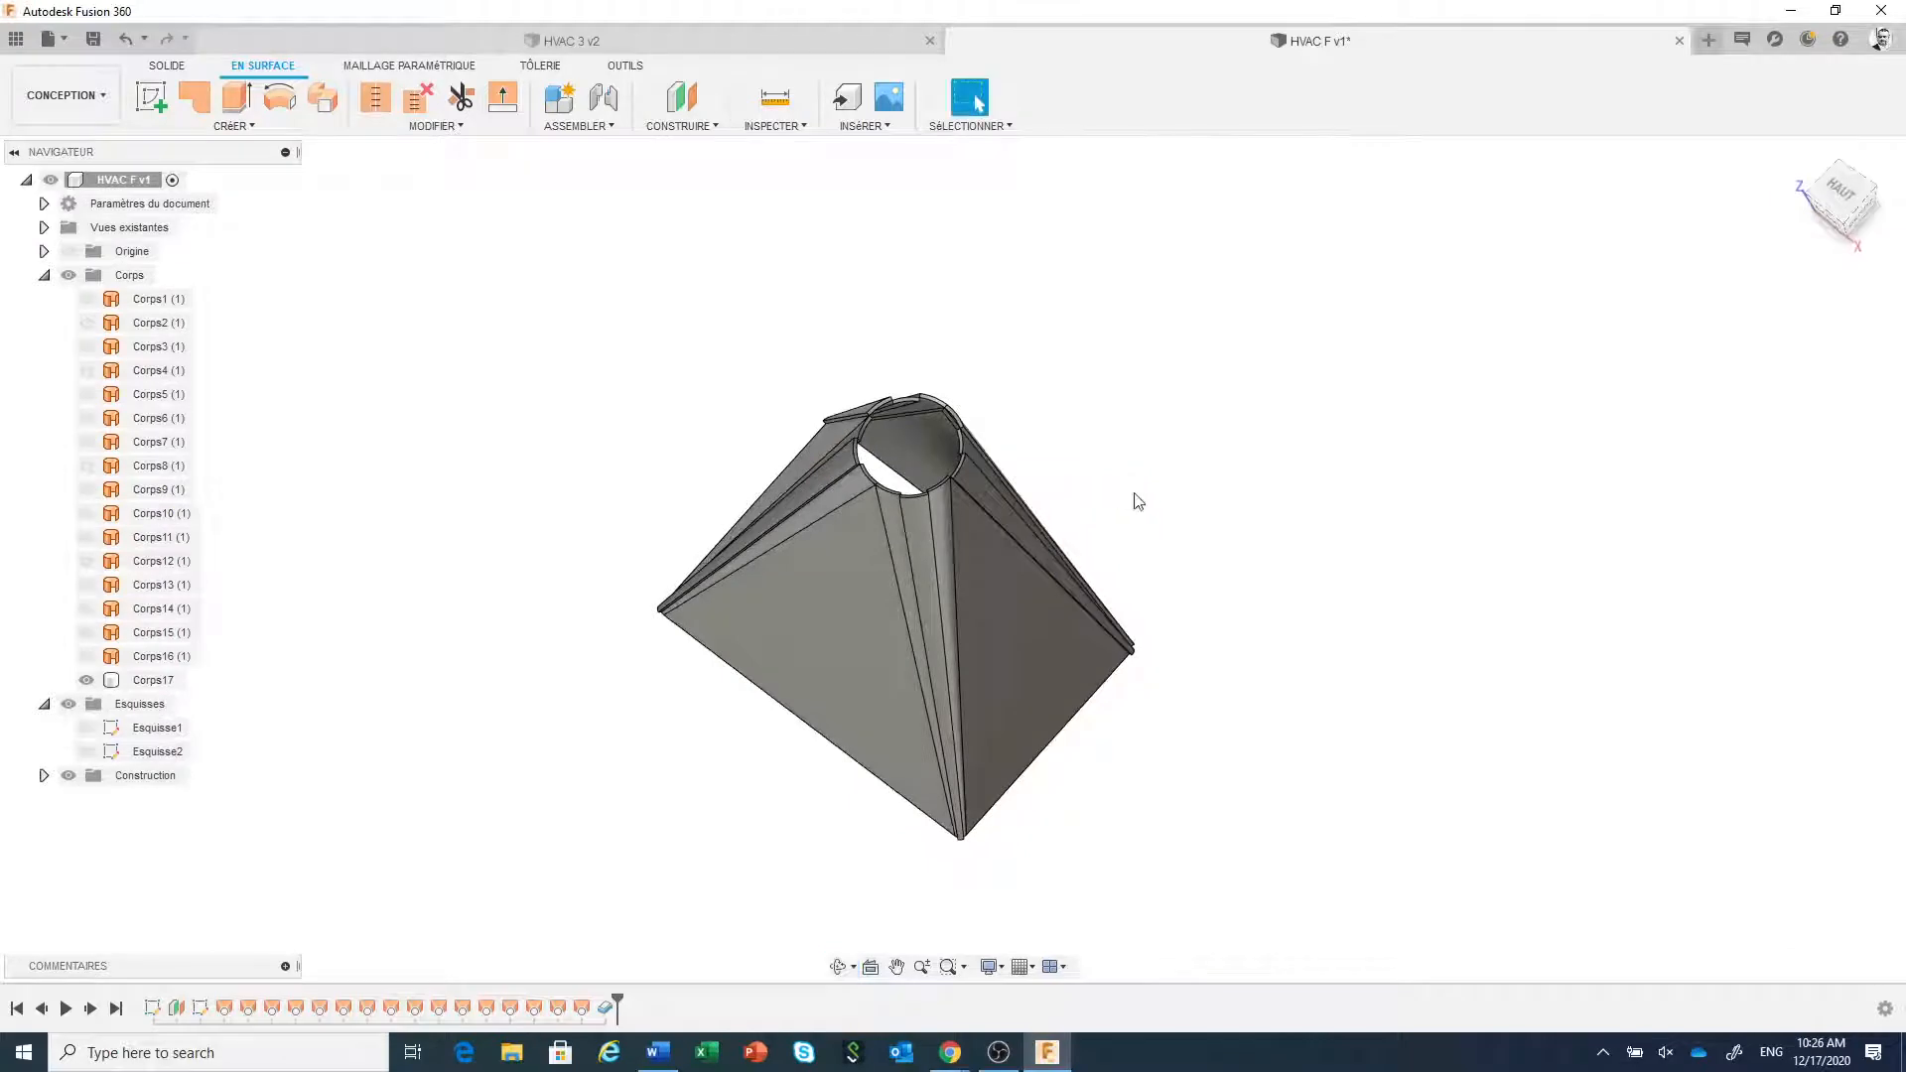
click(124, 38)
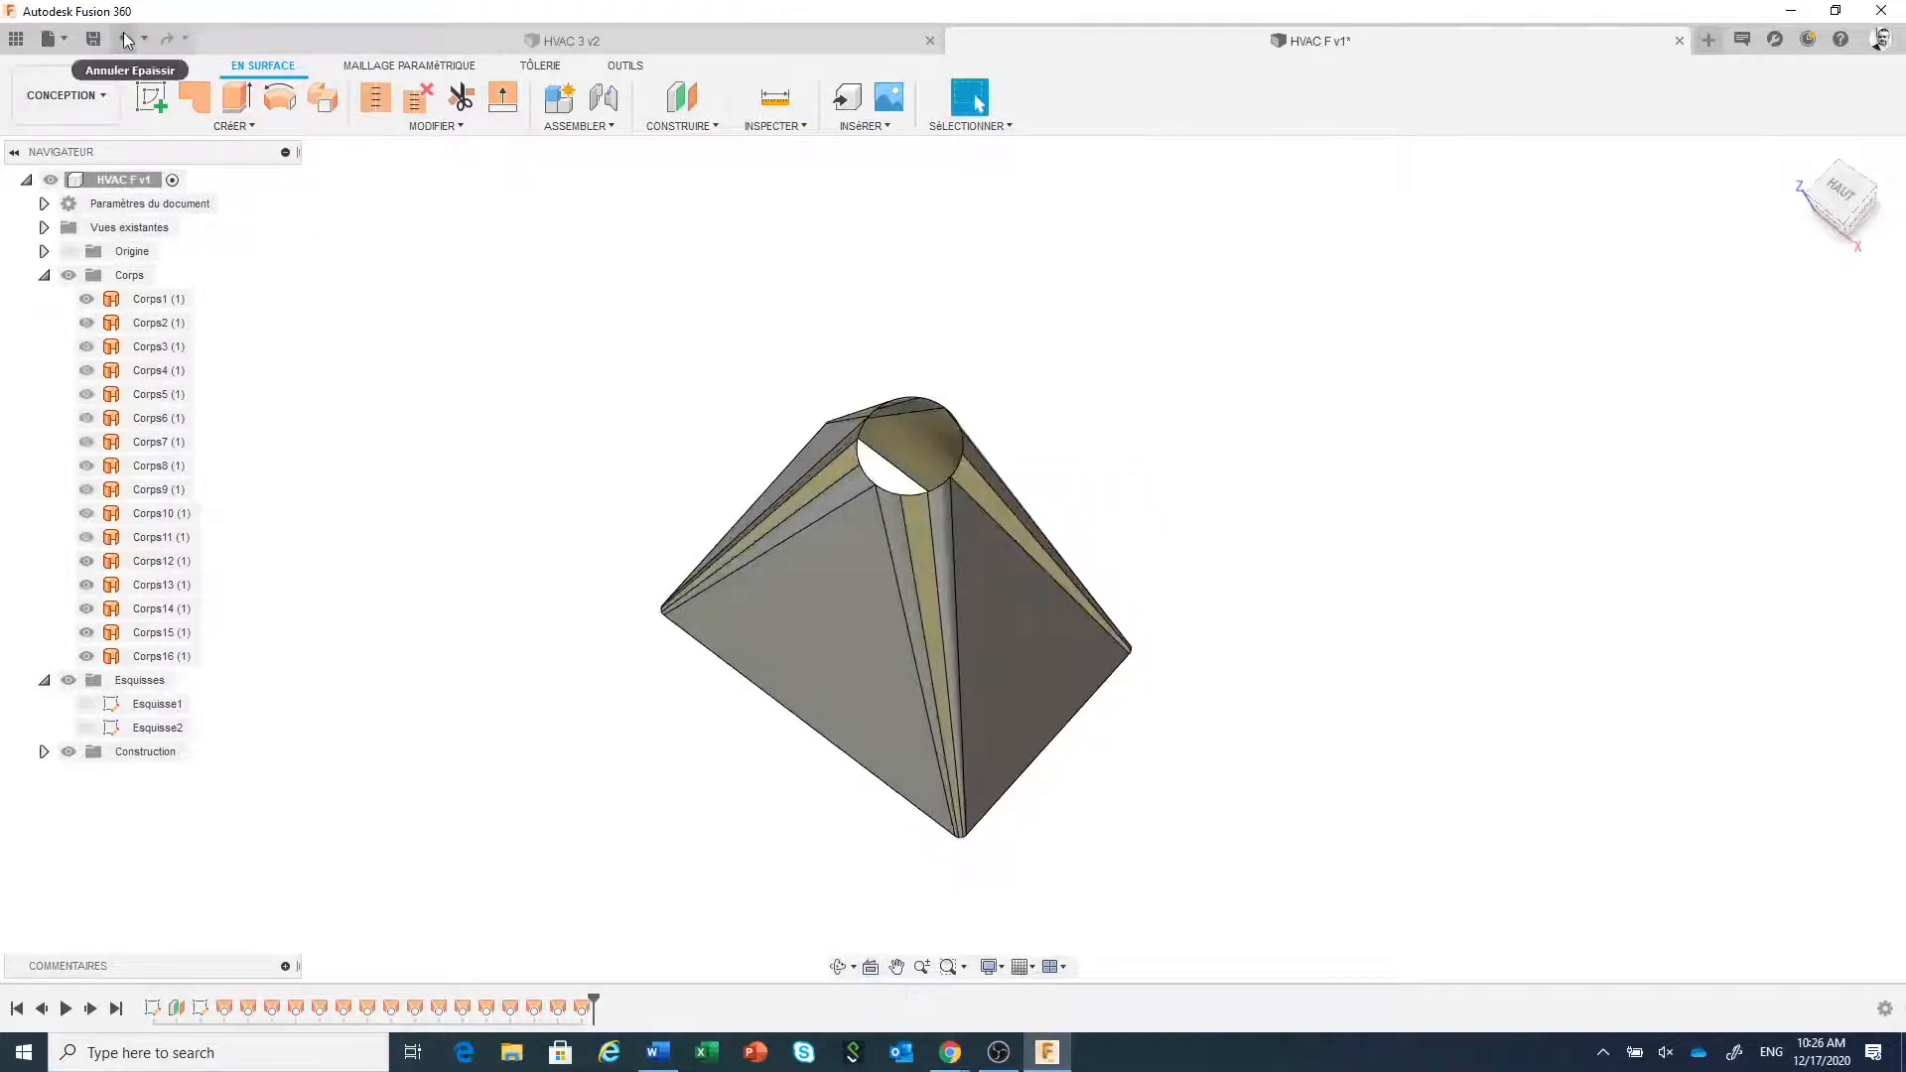
- Reverse the normals of the six yellow faces around the transition's corners: Corps2, Corps5, Corps7, Corps9, Corps11 and Corps14
scroll(596, 685, up, 3)
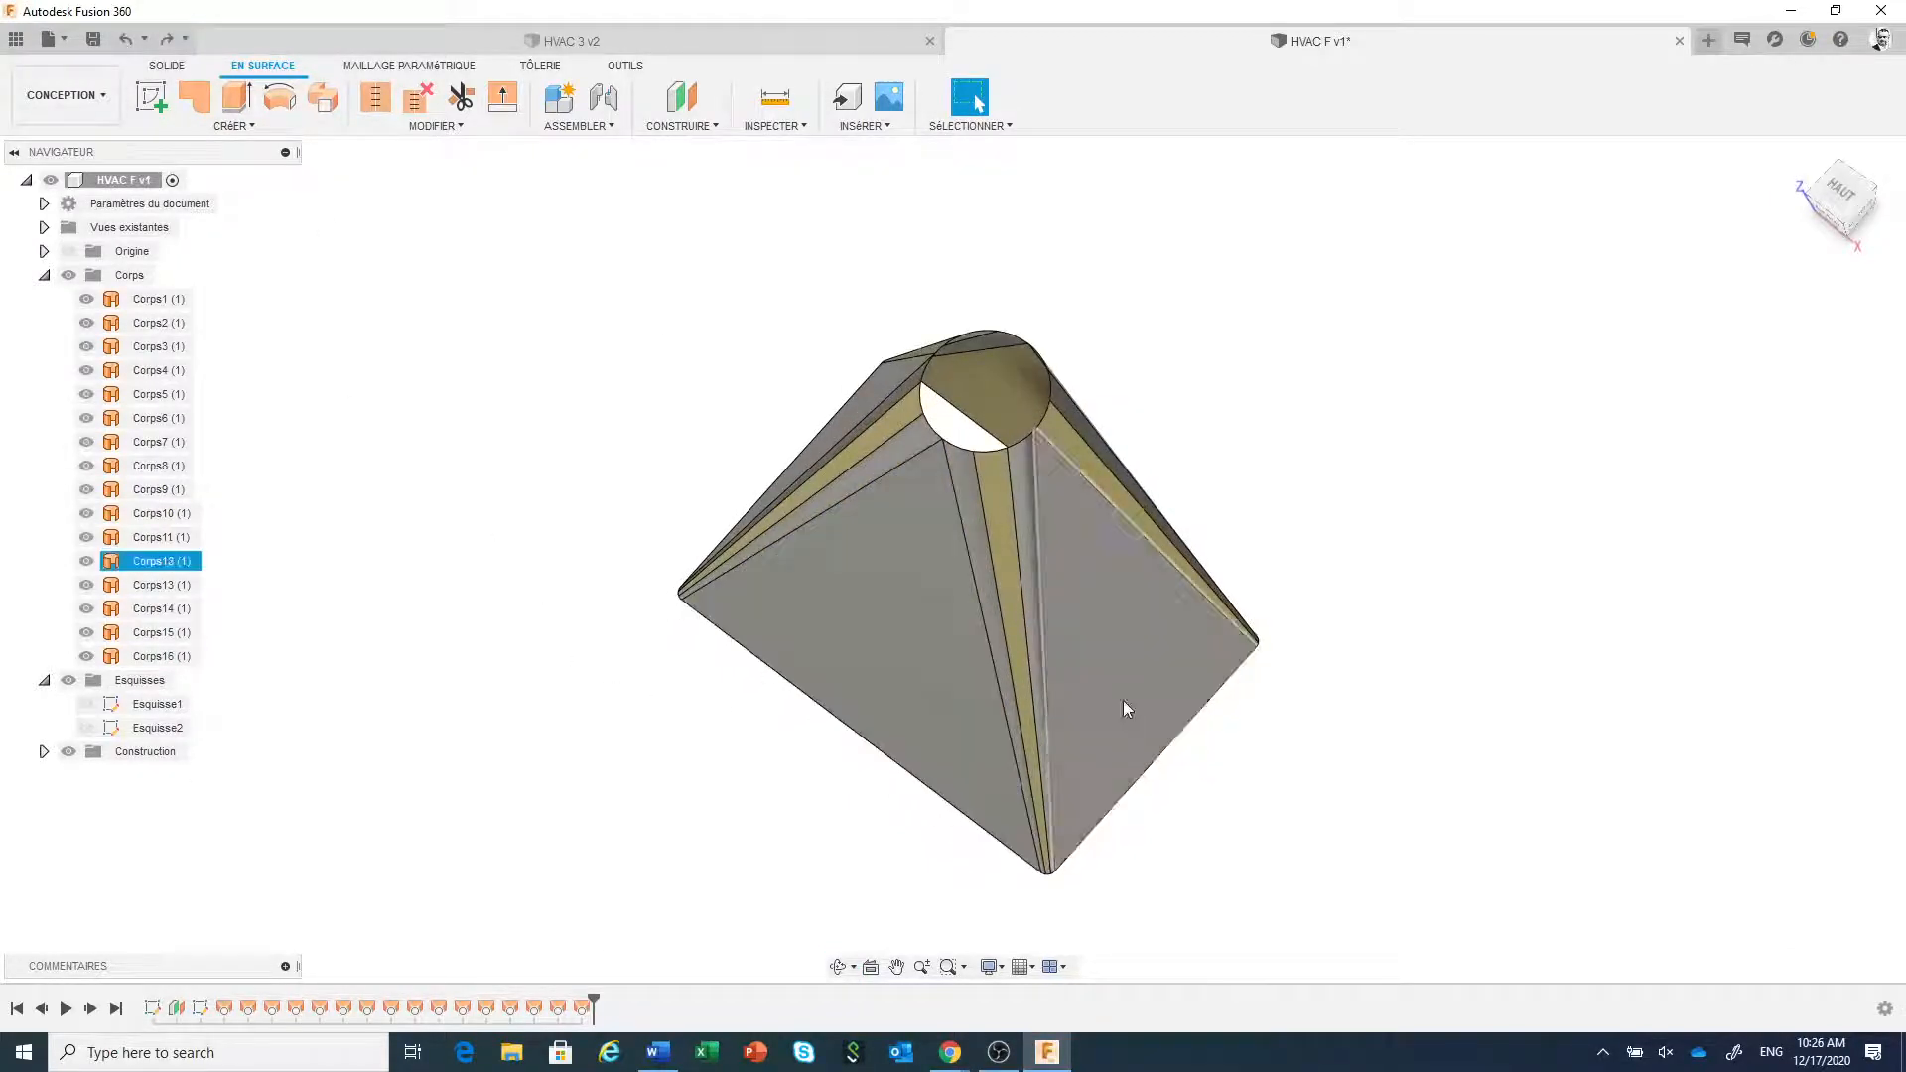
scroll(1152, 475, up, 1)
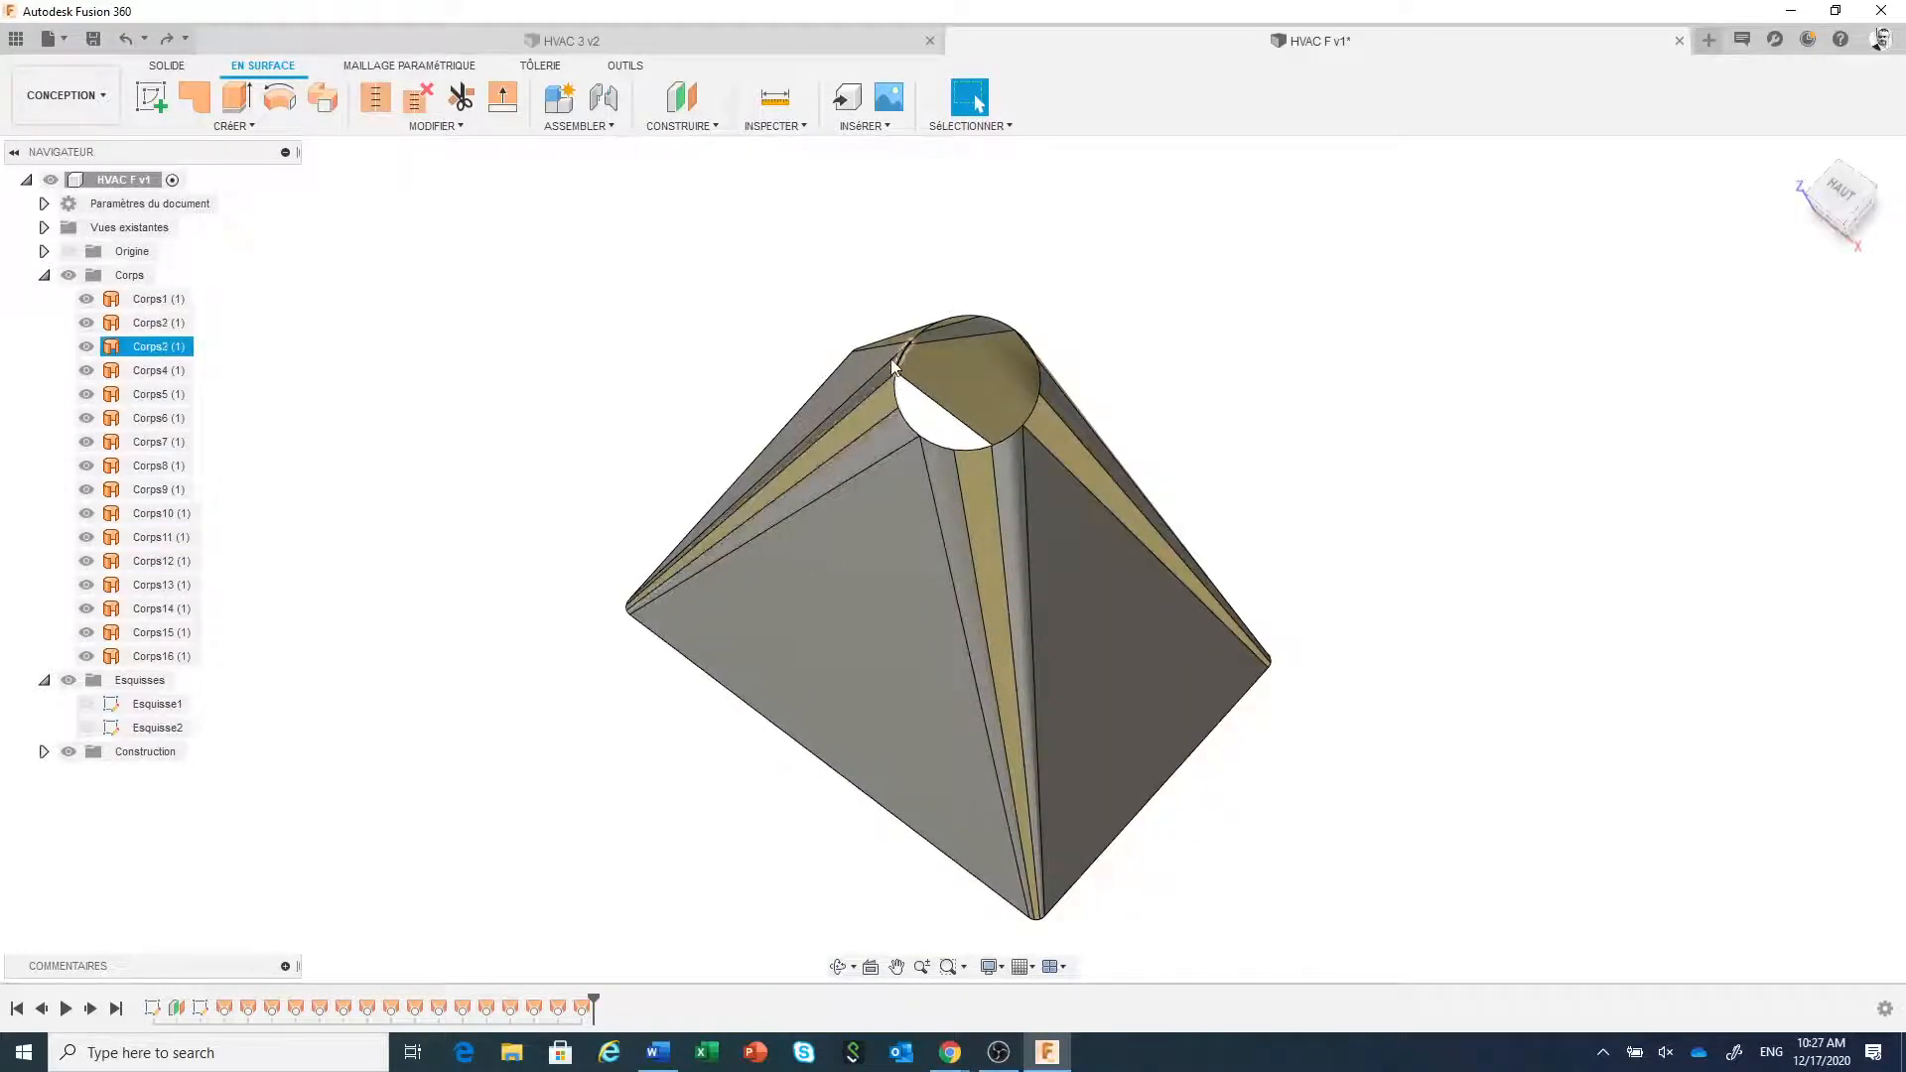
scroll(878, 360, down, 1)
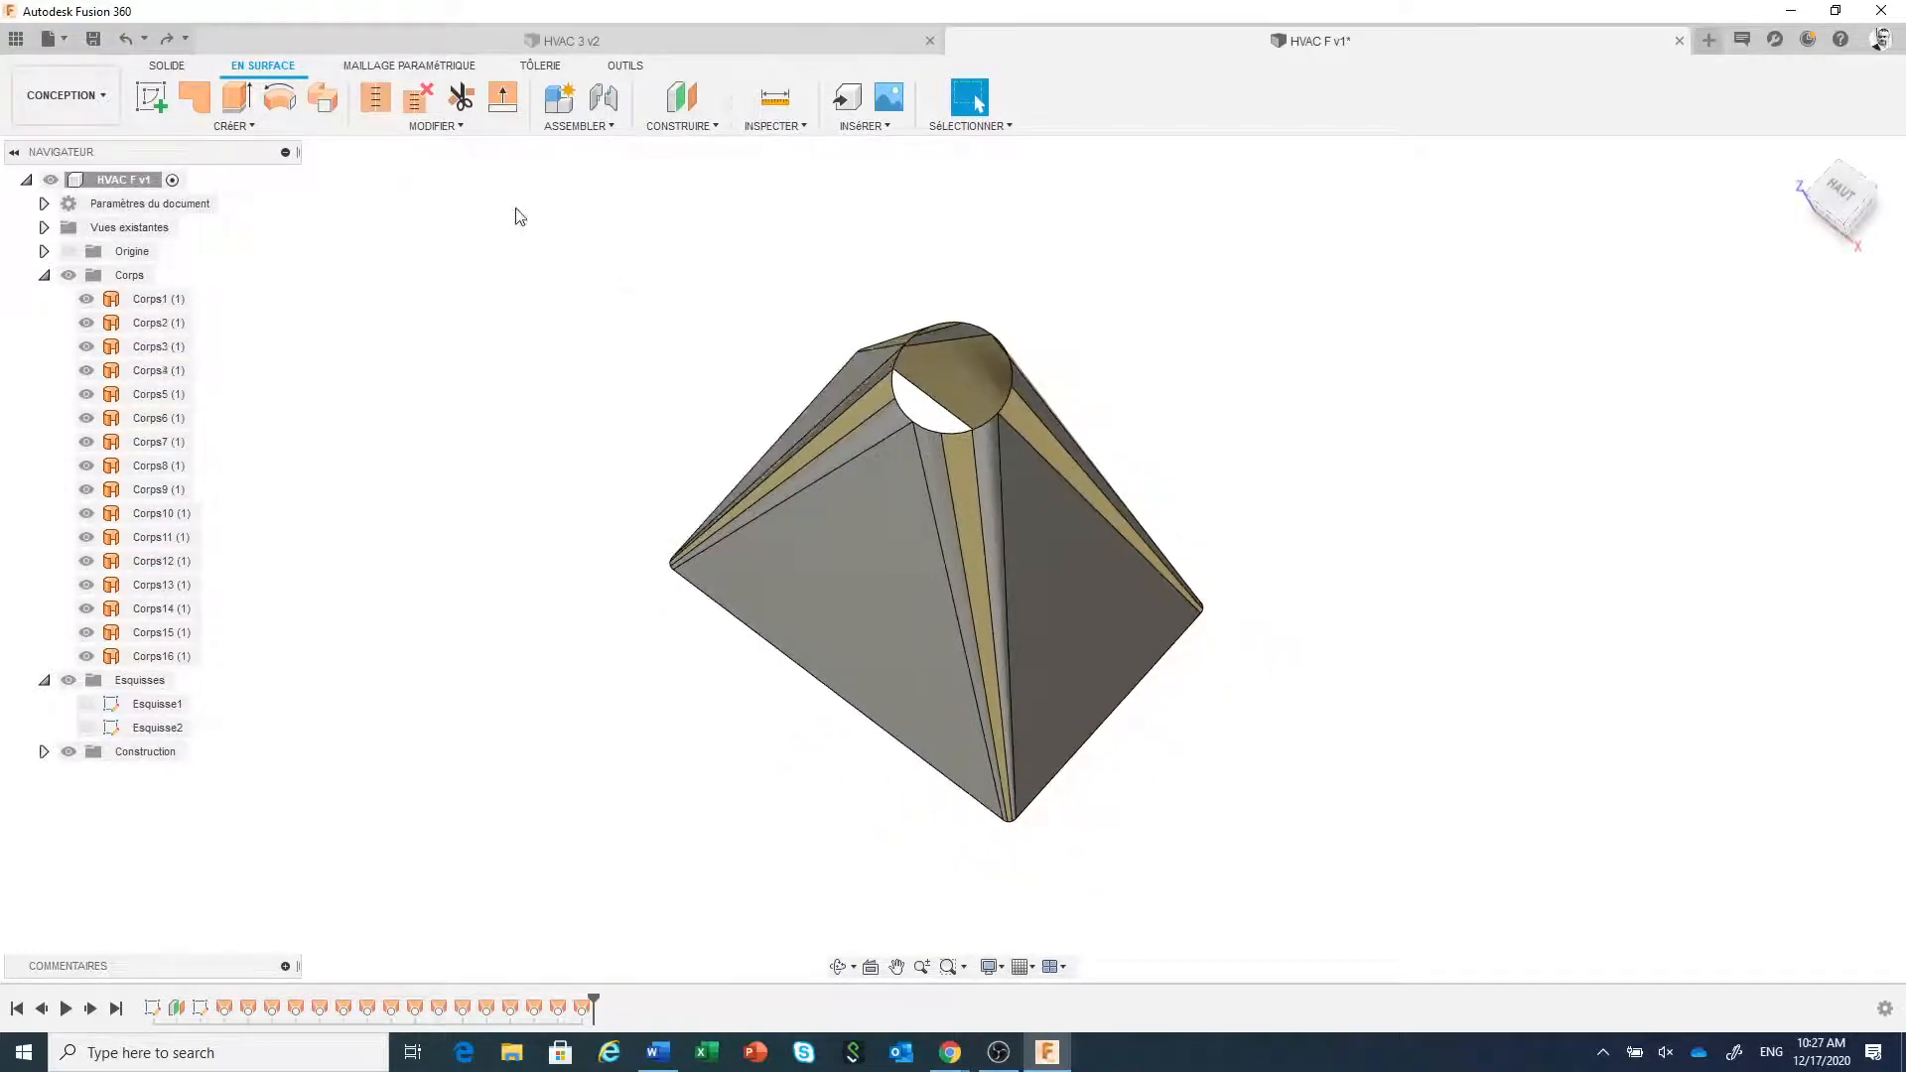
click(433, 126)
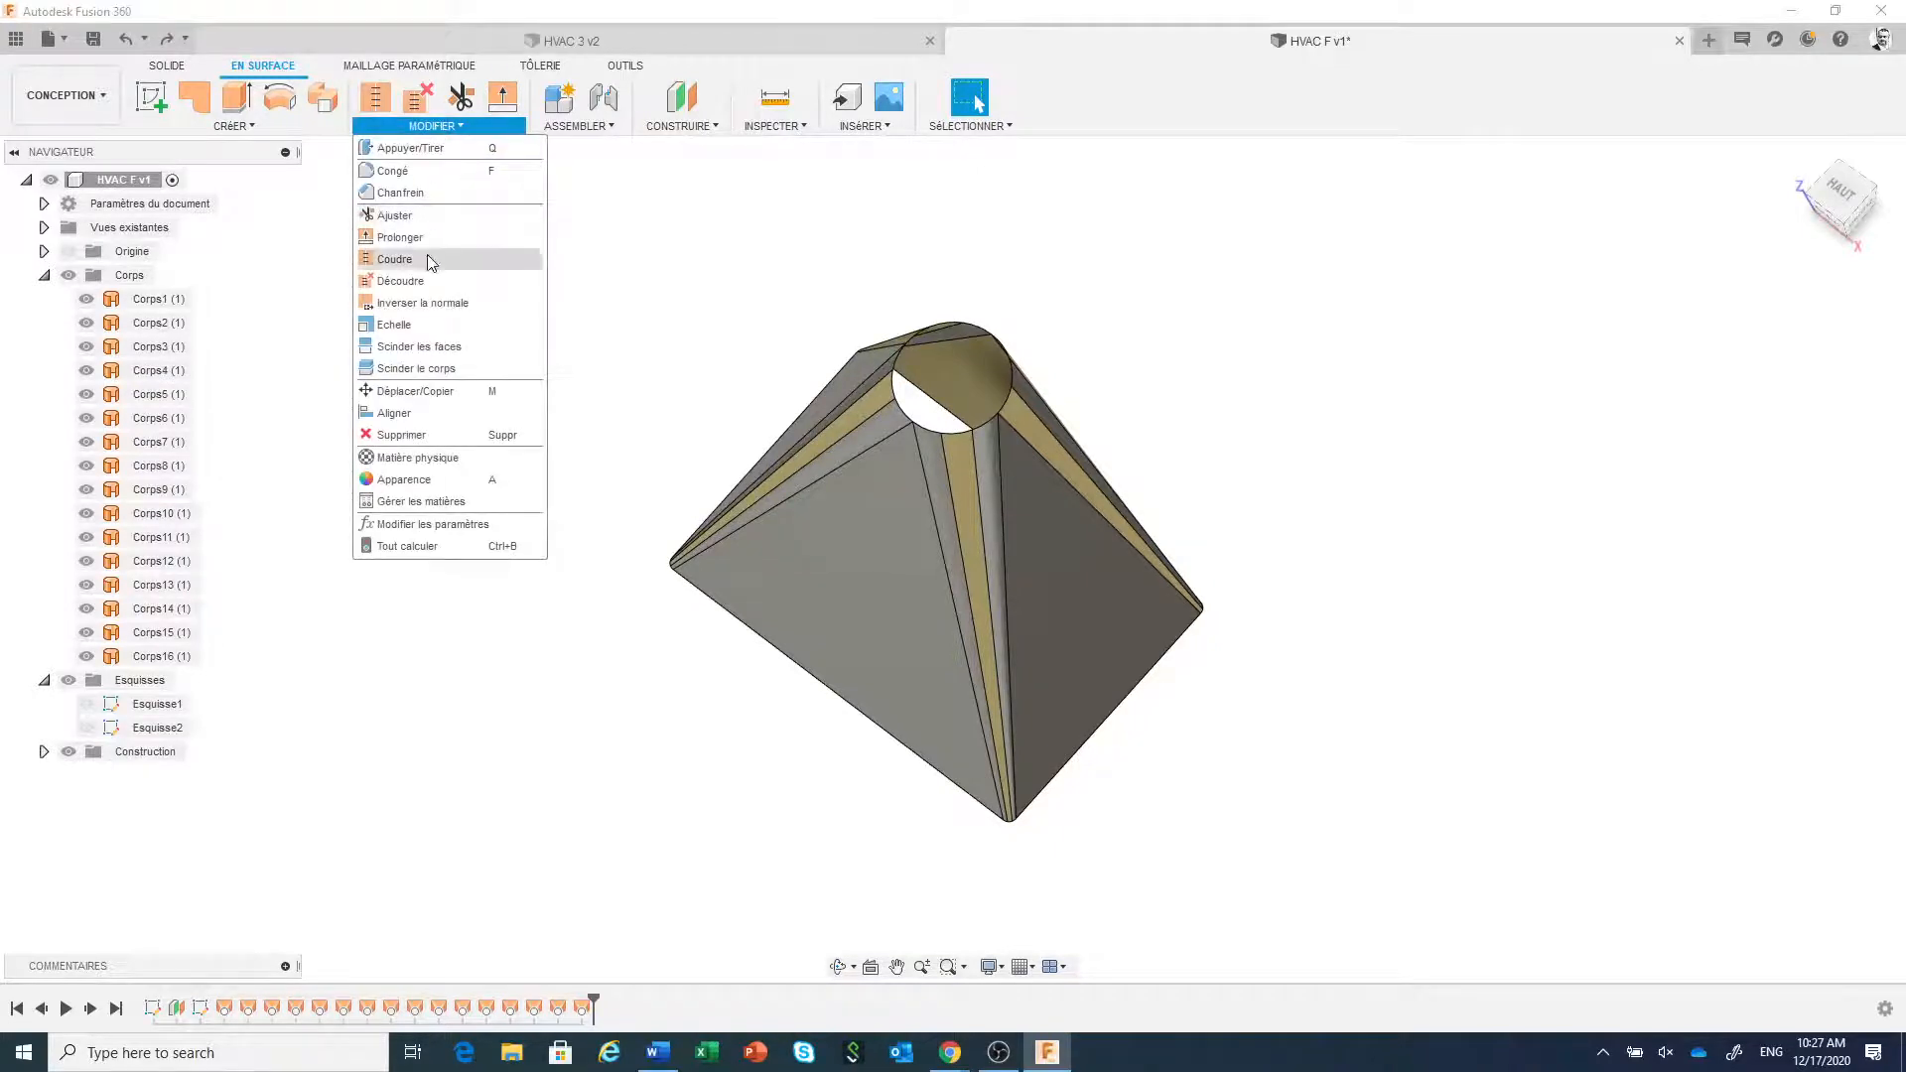
click(445, 305)
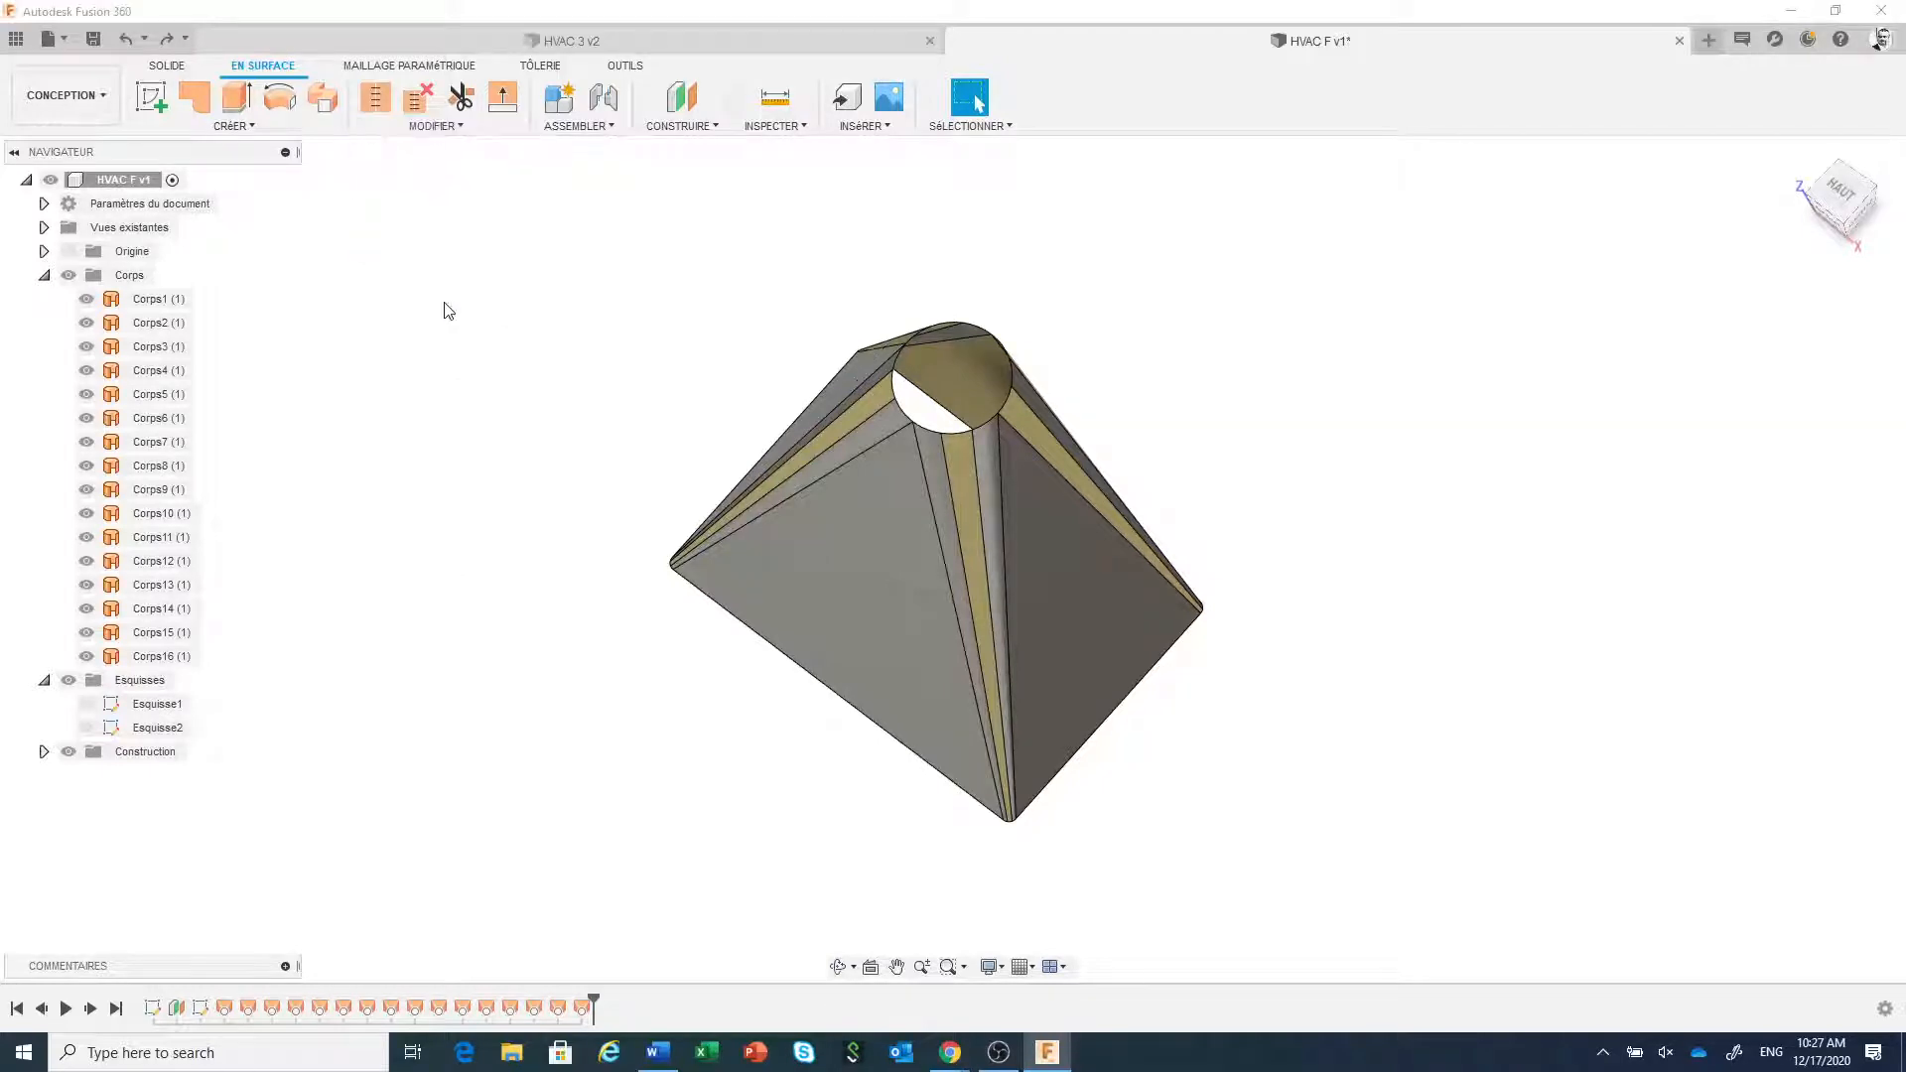
scroll(970, 806, up, 2)
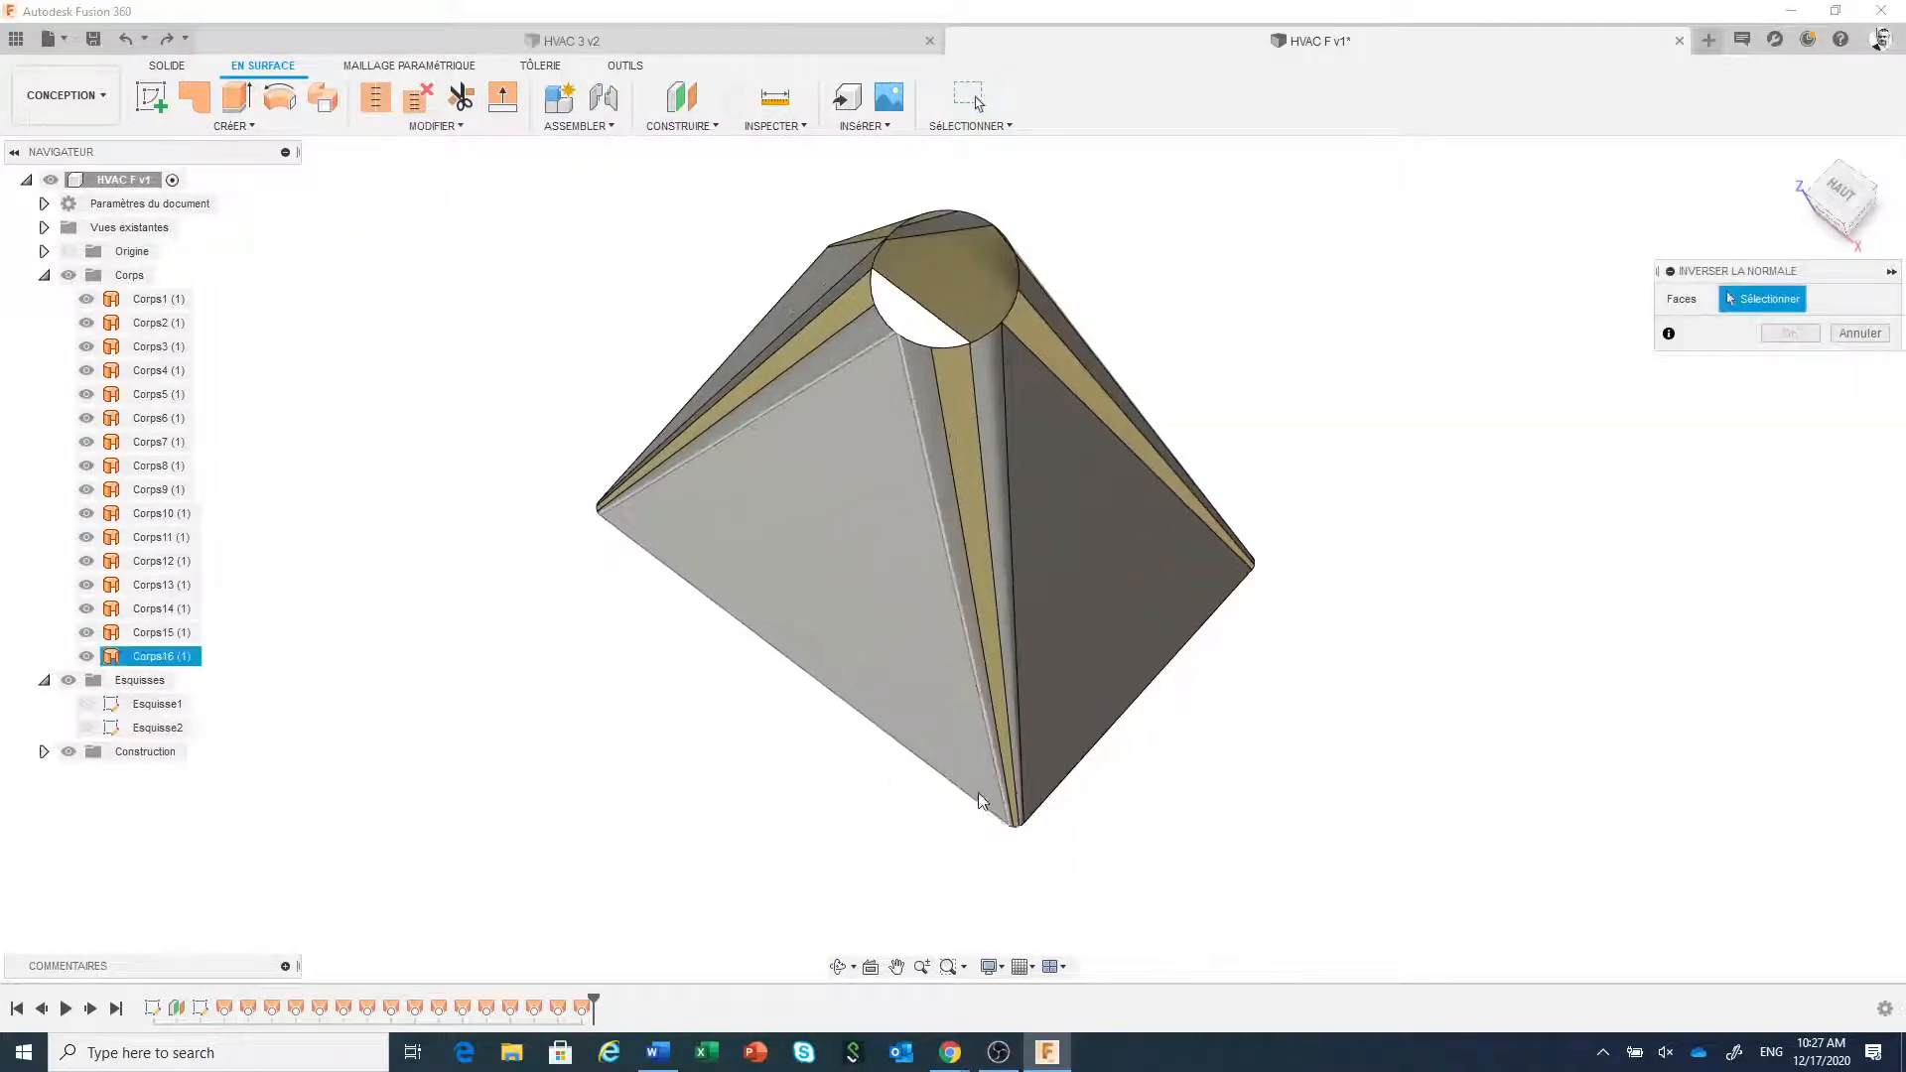
click(967, 491)
click(1038, 337)
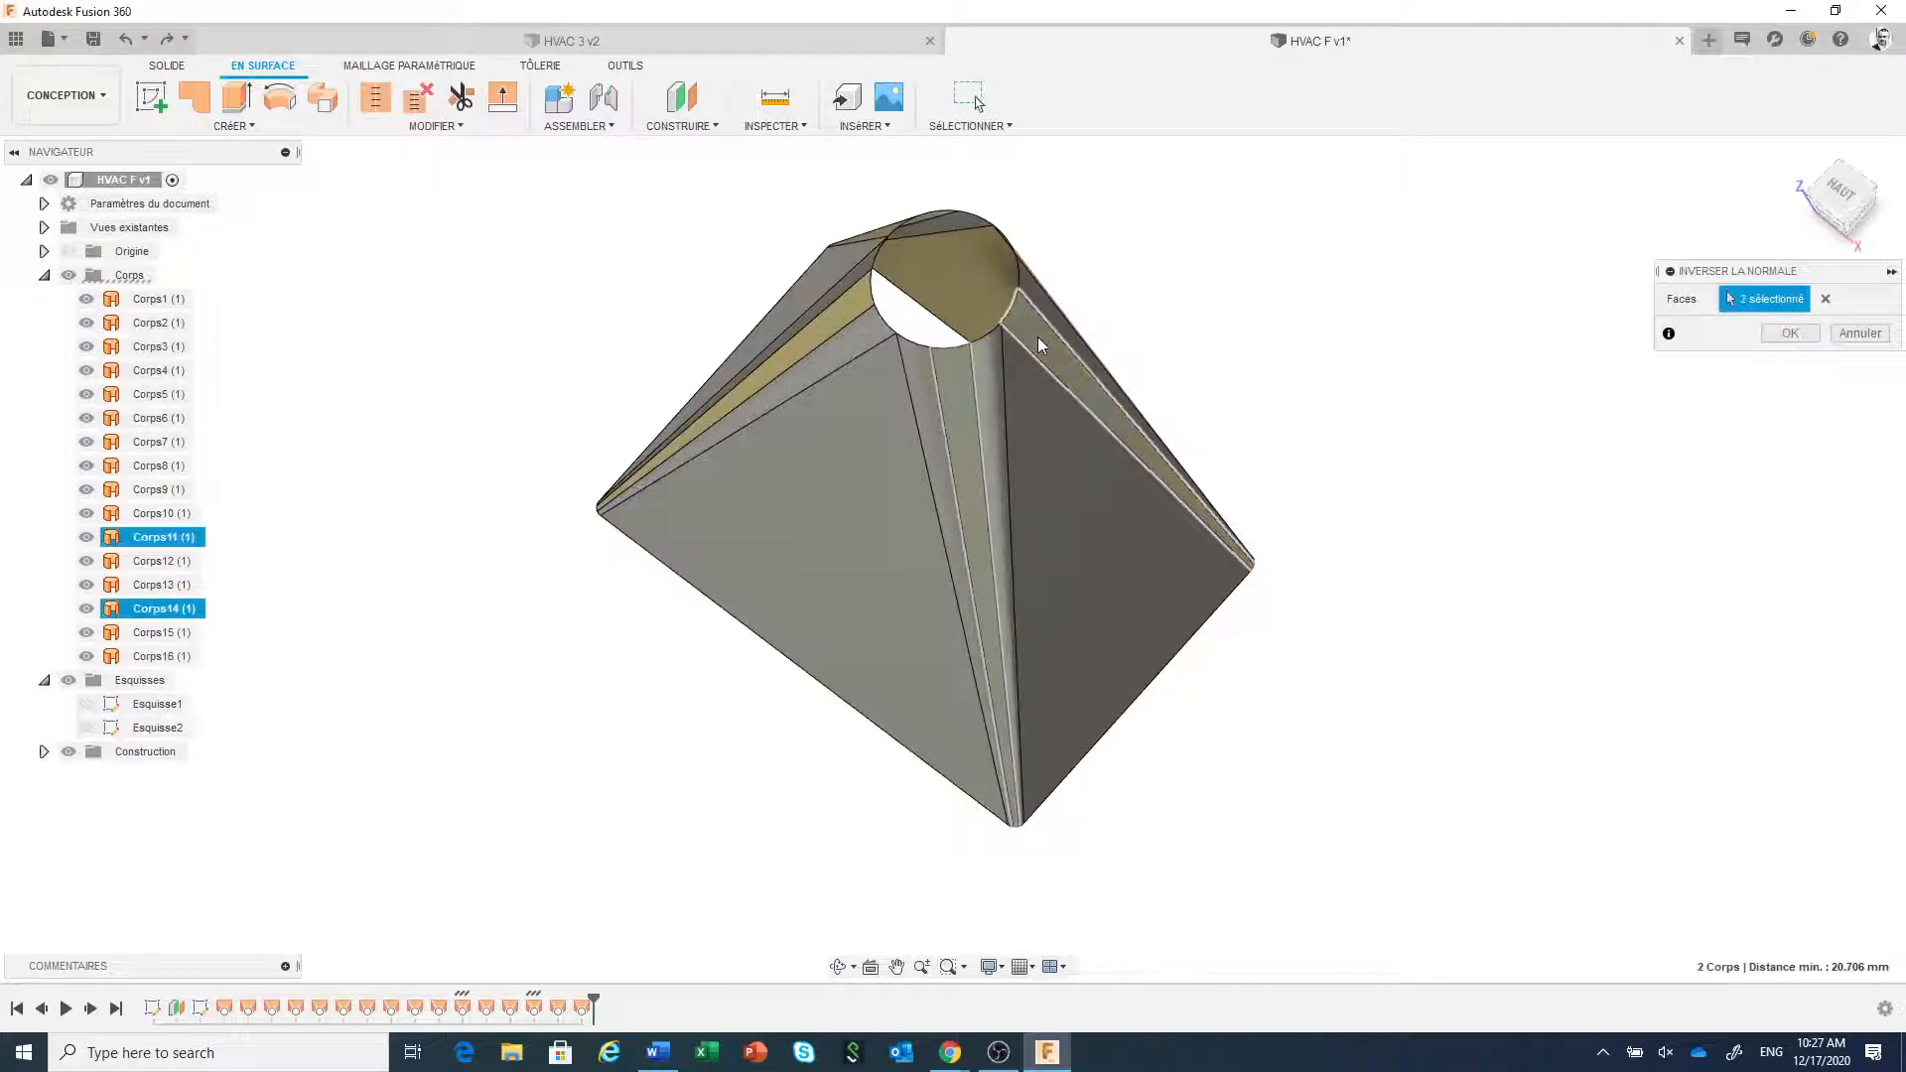
click(836, 323)
scroll(1196, 397, down, 1)
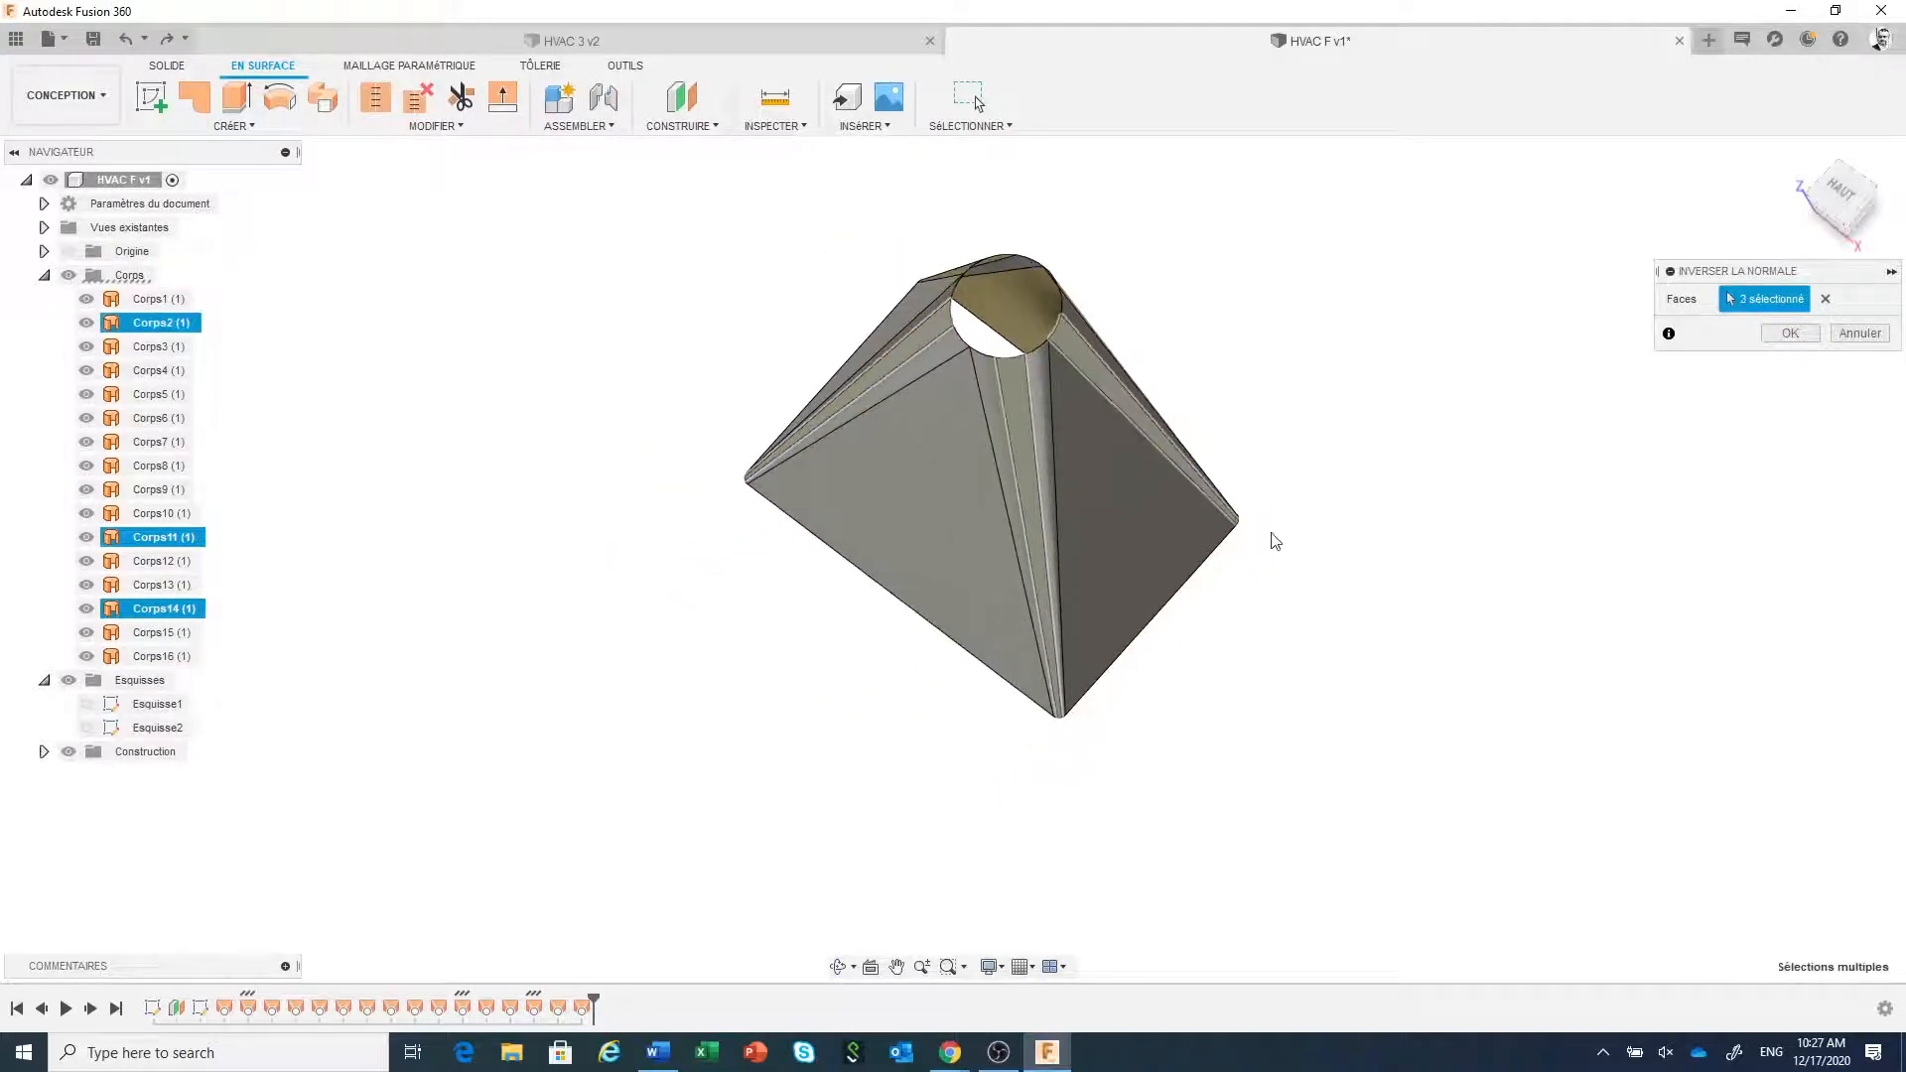
shift+middle_drag(1271, 587, 1026, 622)
scroll(984, 553, up, 2)
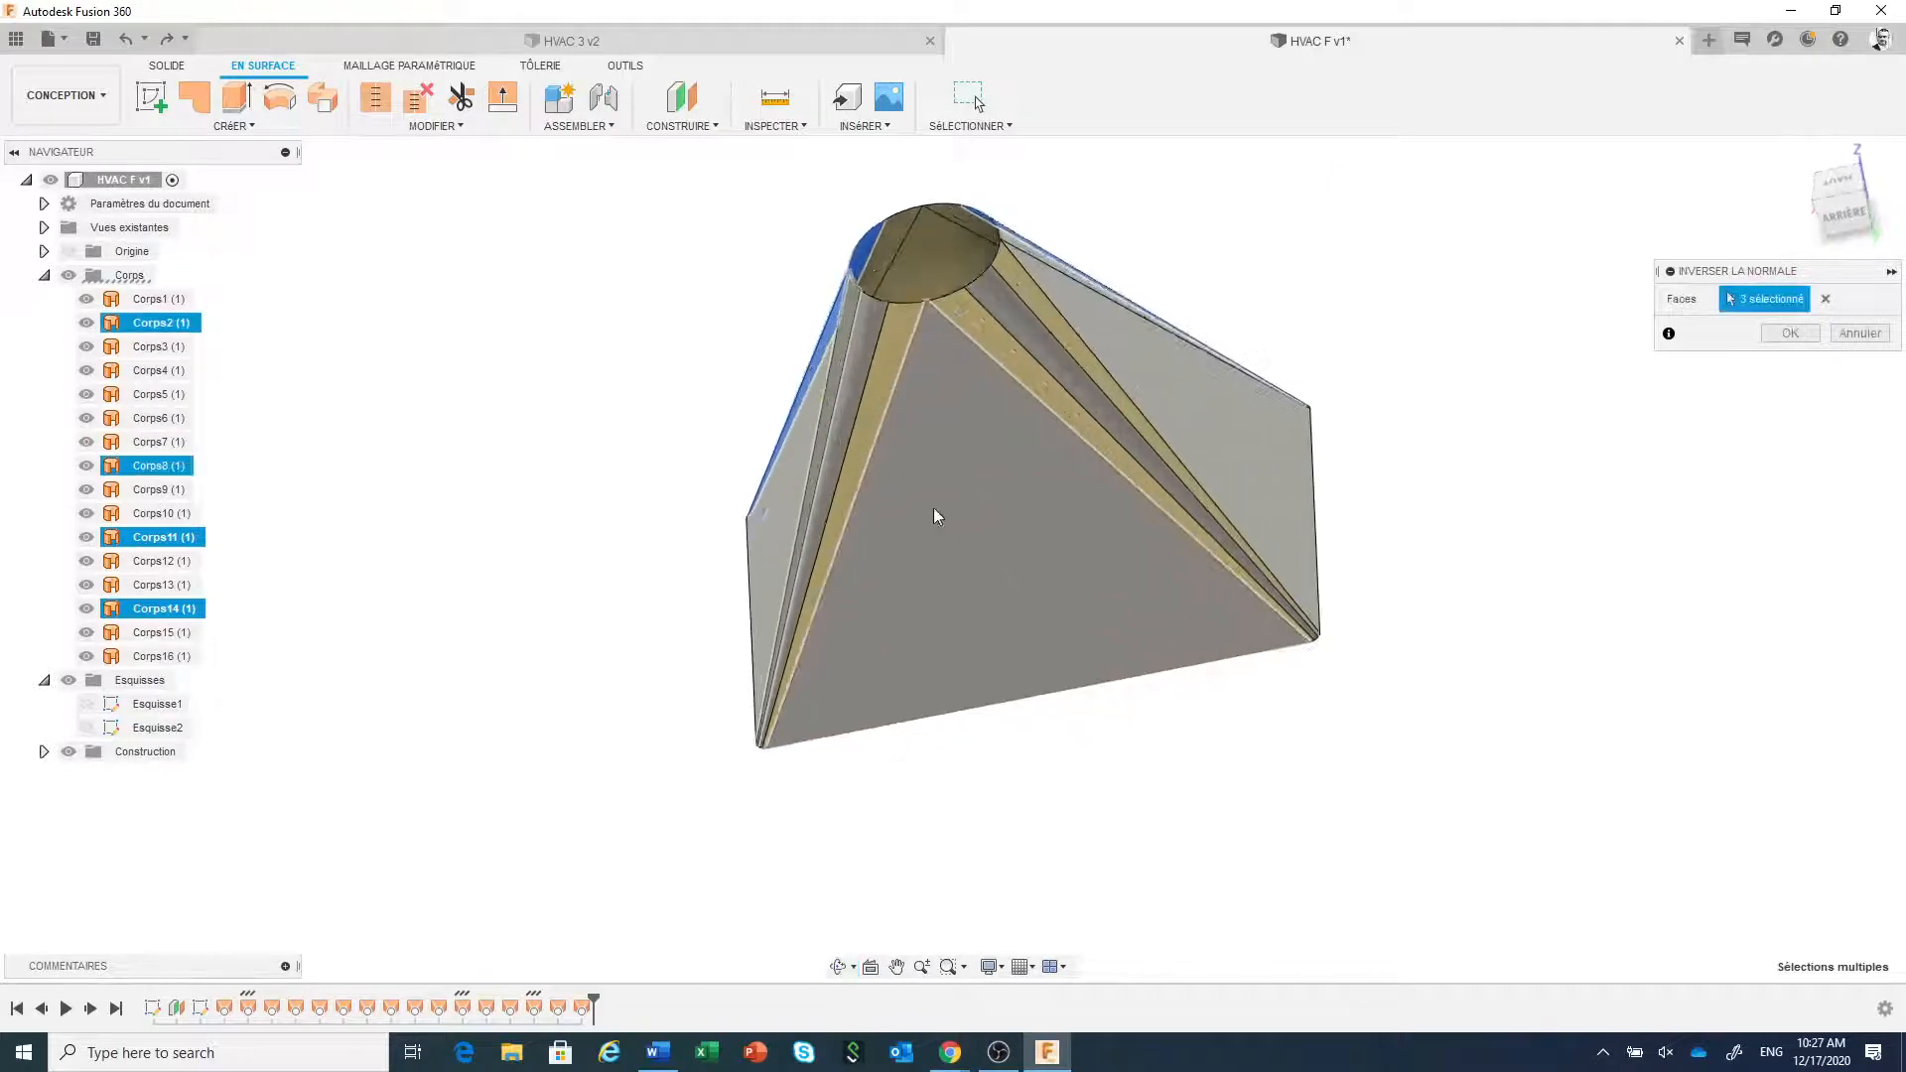
click(884, 385)
click(986, 338)
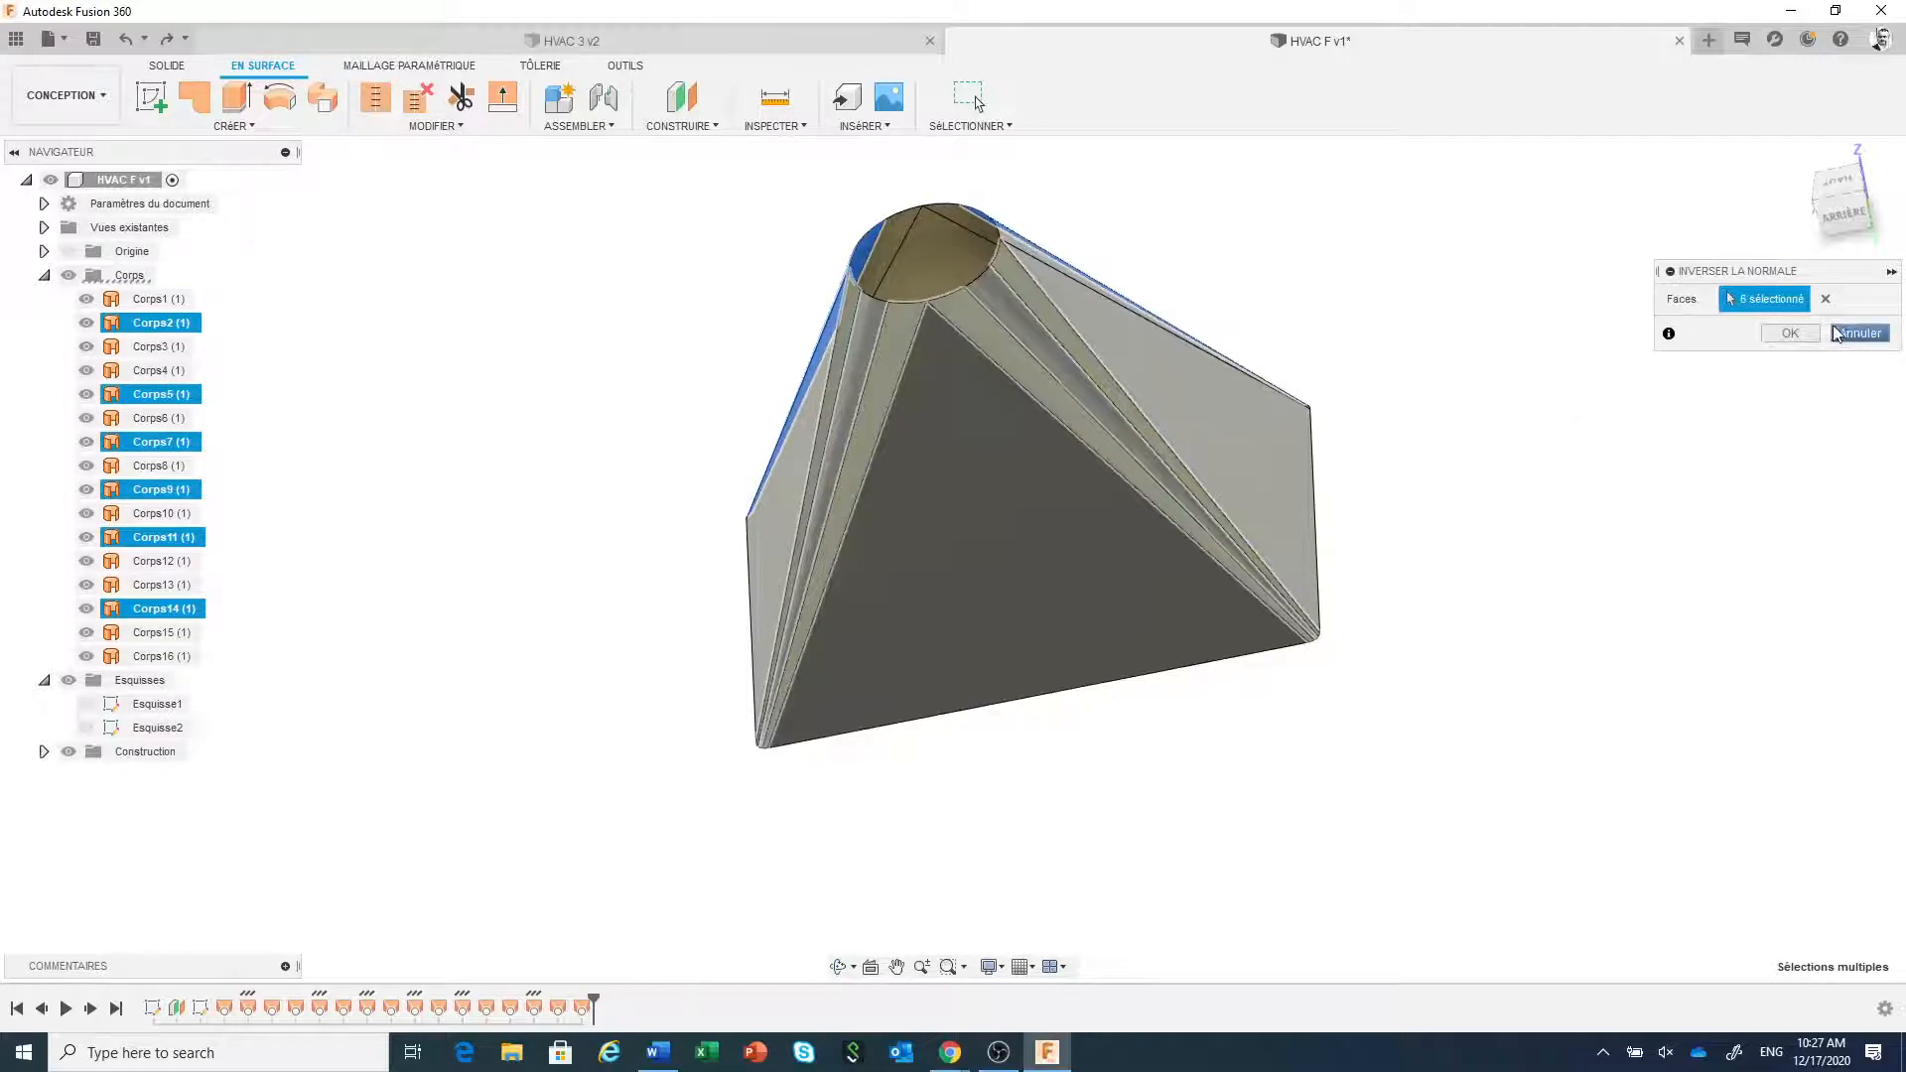
click(1790, 333)
- Thicken all 16 surface bodies together by 3 mm on one side as a new body
scroll(1387, 552, down, 2)
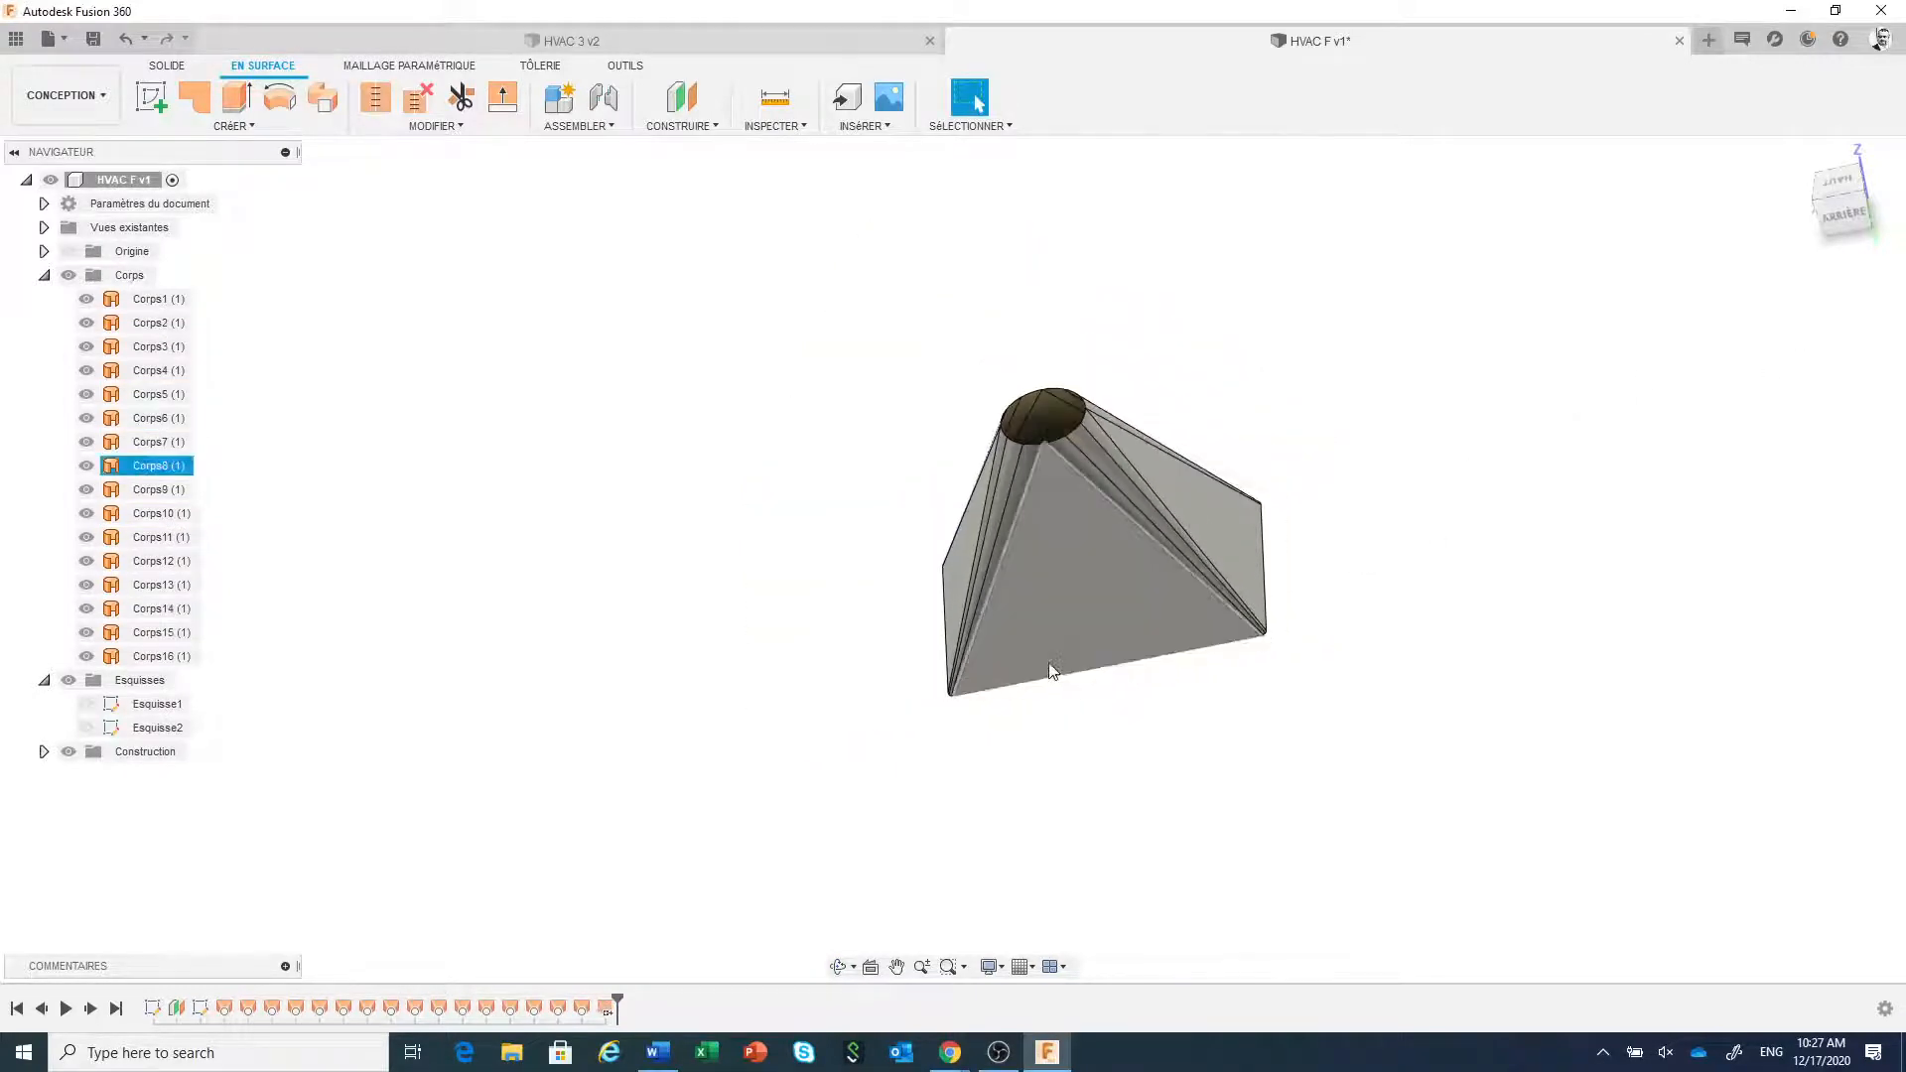
shift+middle_drag(1013, 724, 1310, 594)
scroll(1310, 592, up, 2)
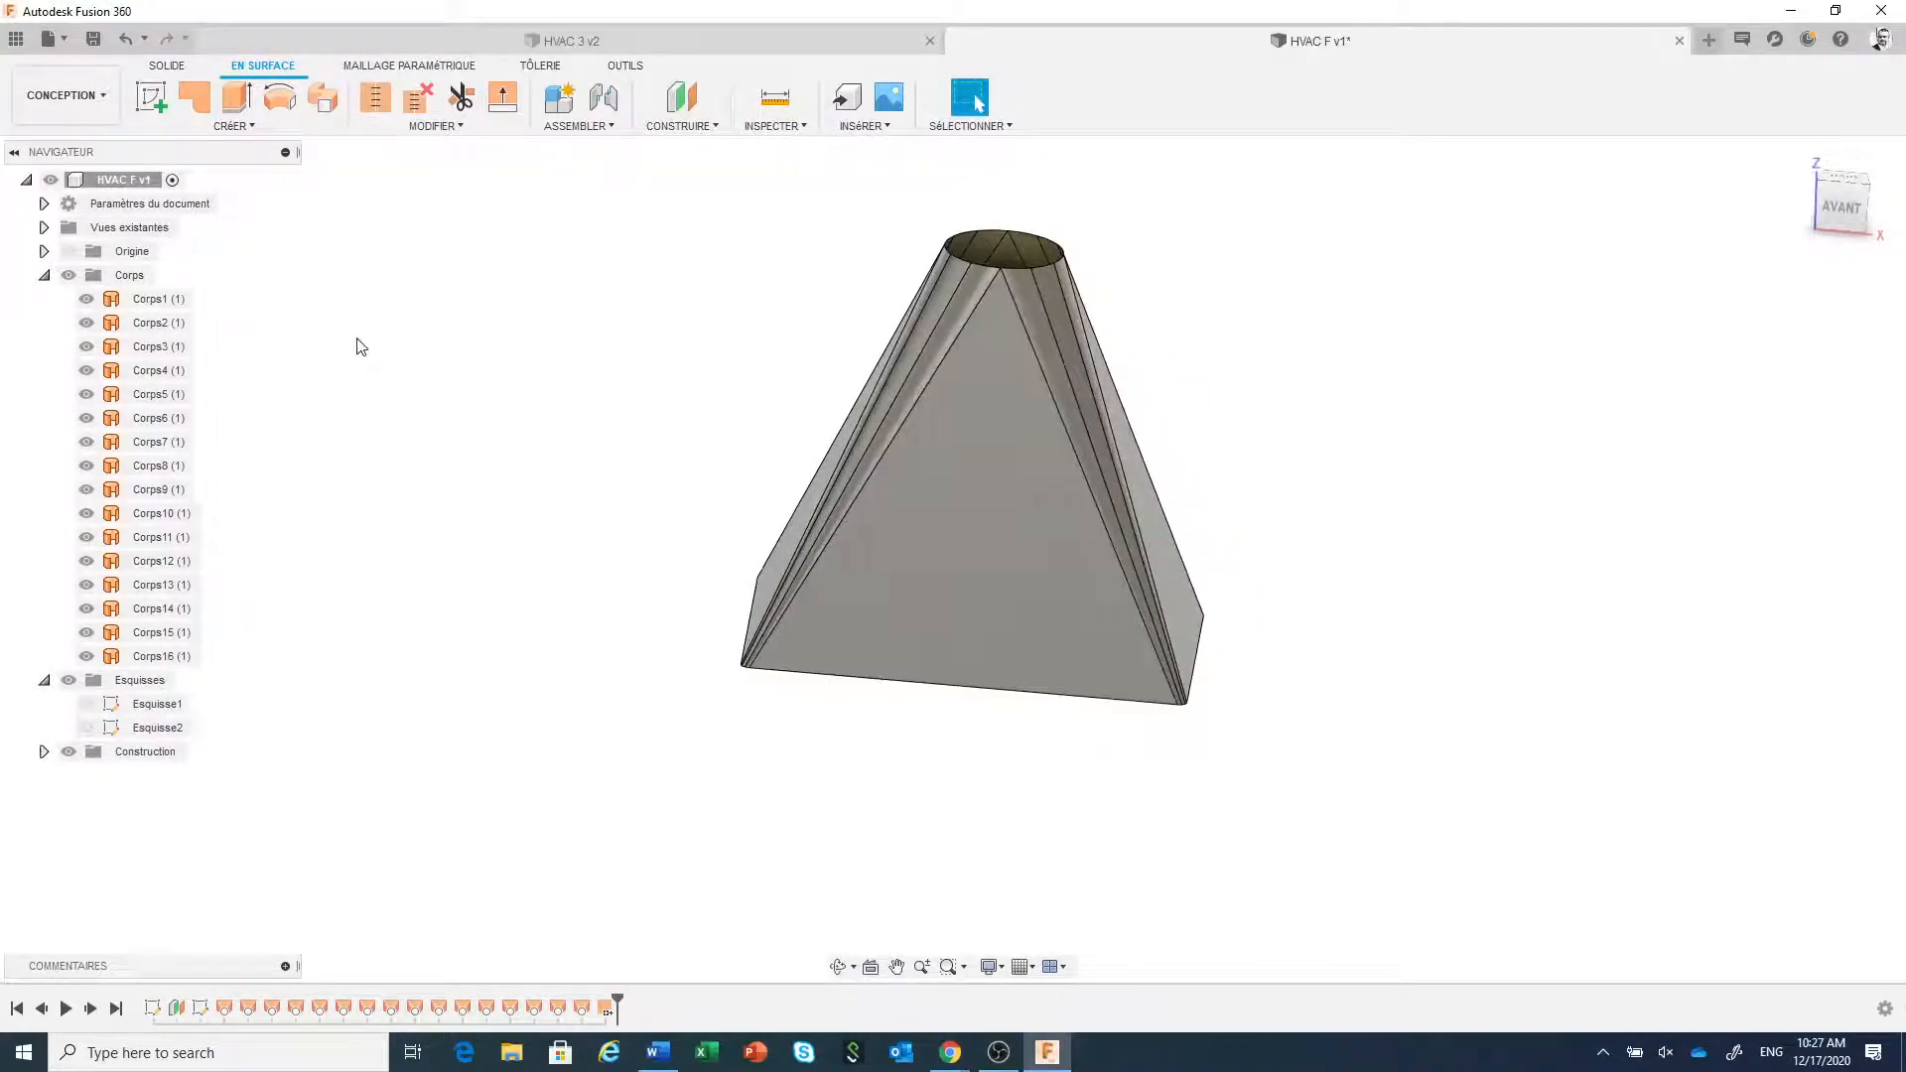
click(211, 129)
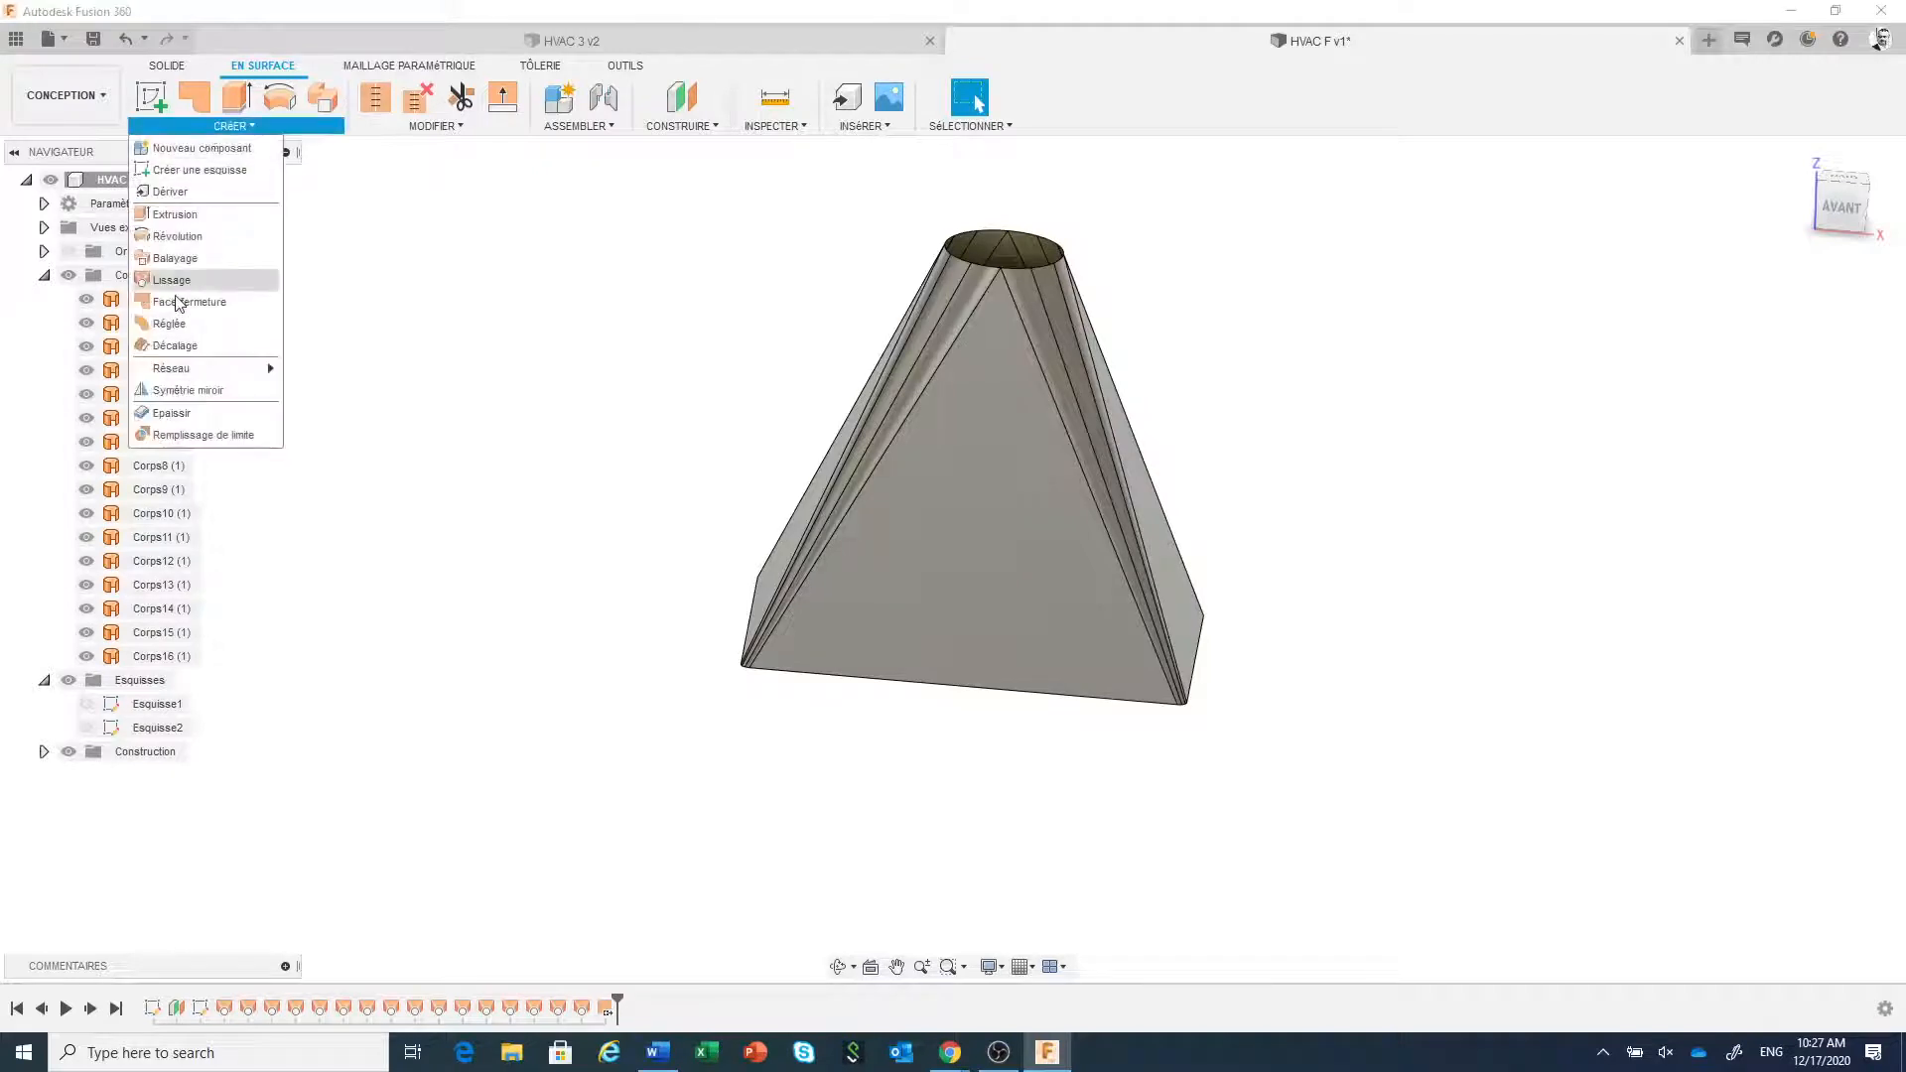
click(188, 408)
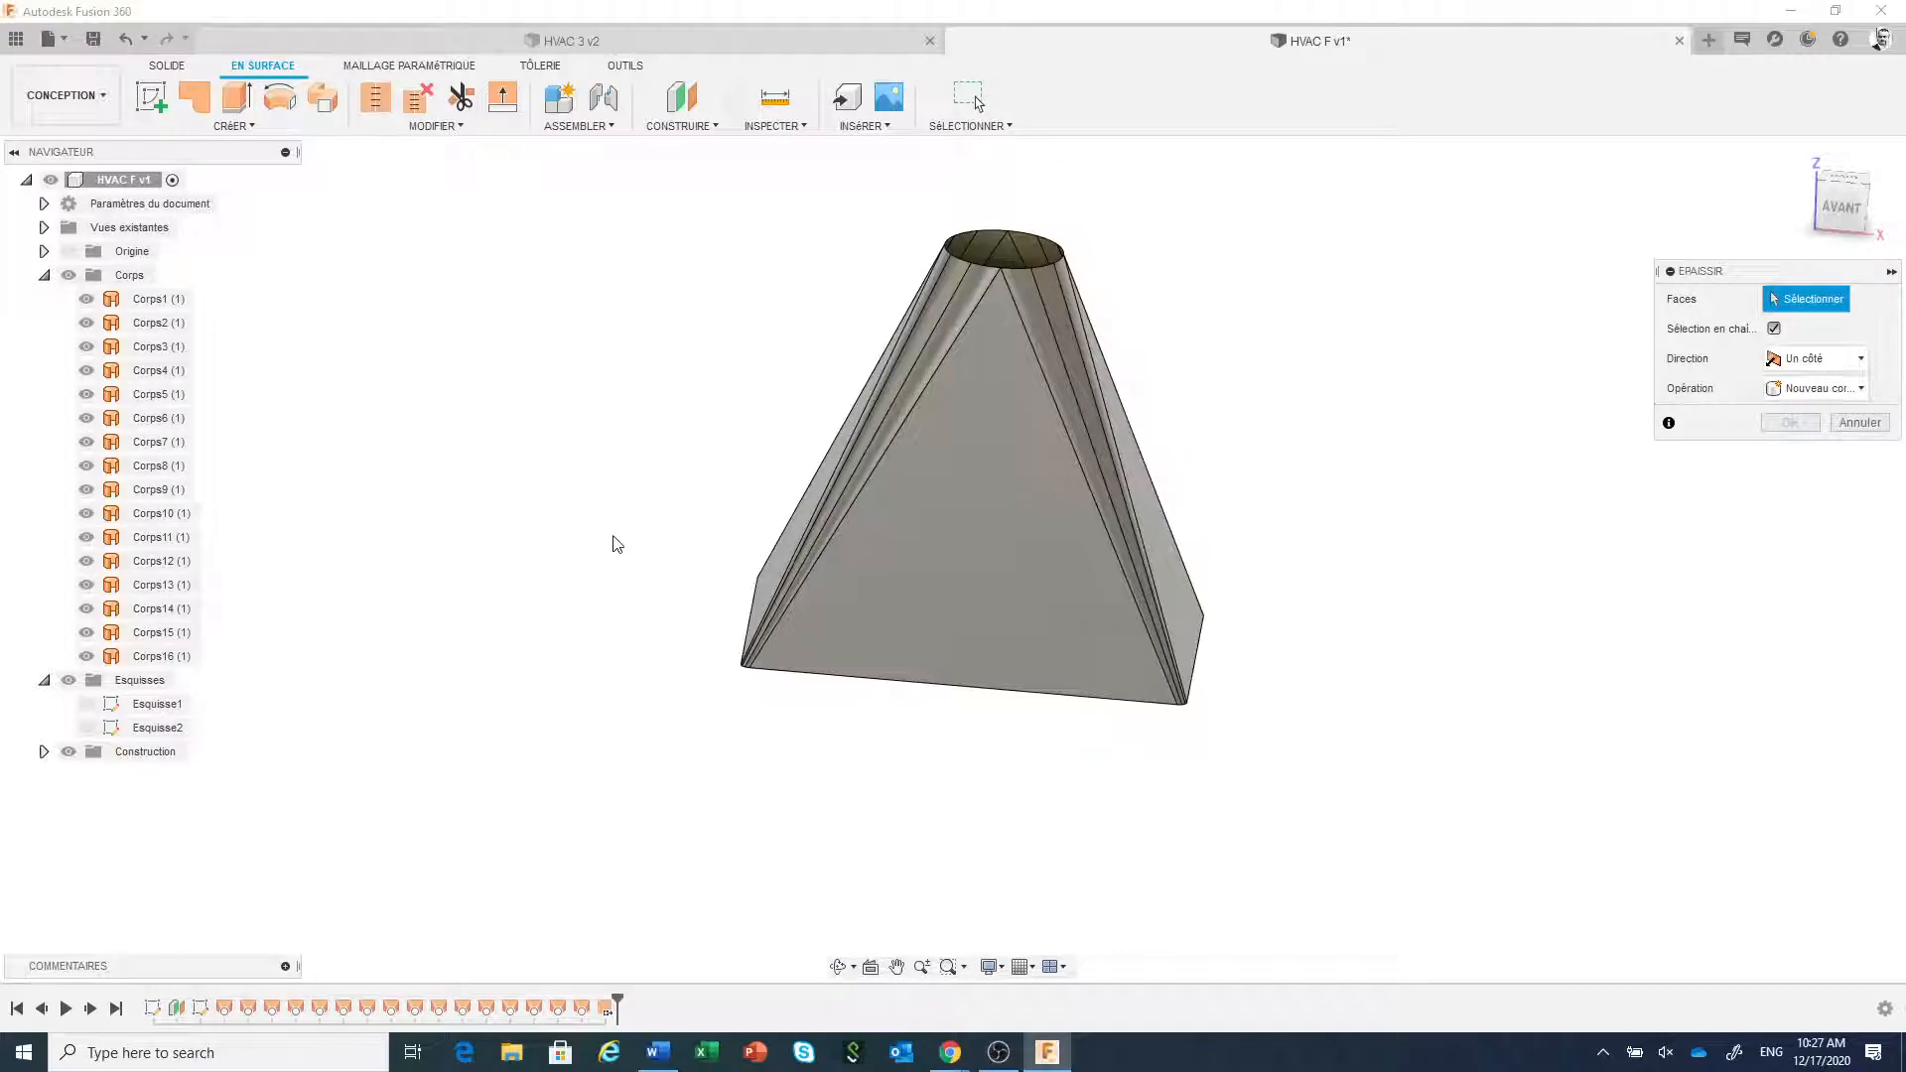
scroll(547, 534, down, 1)
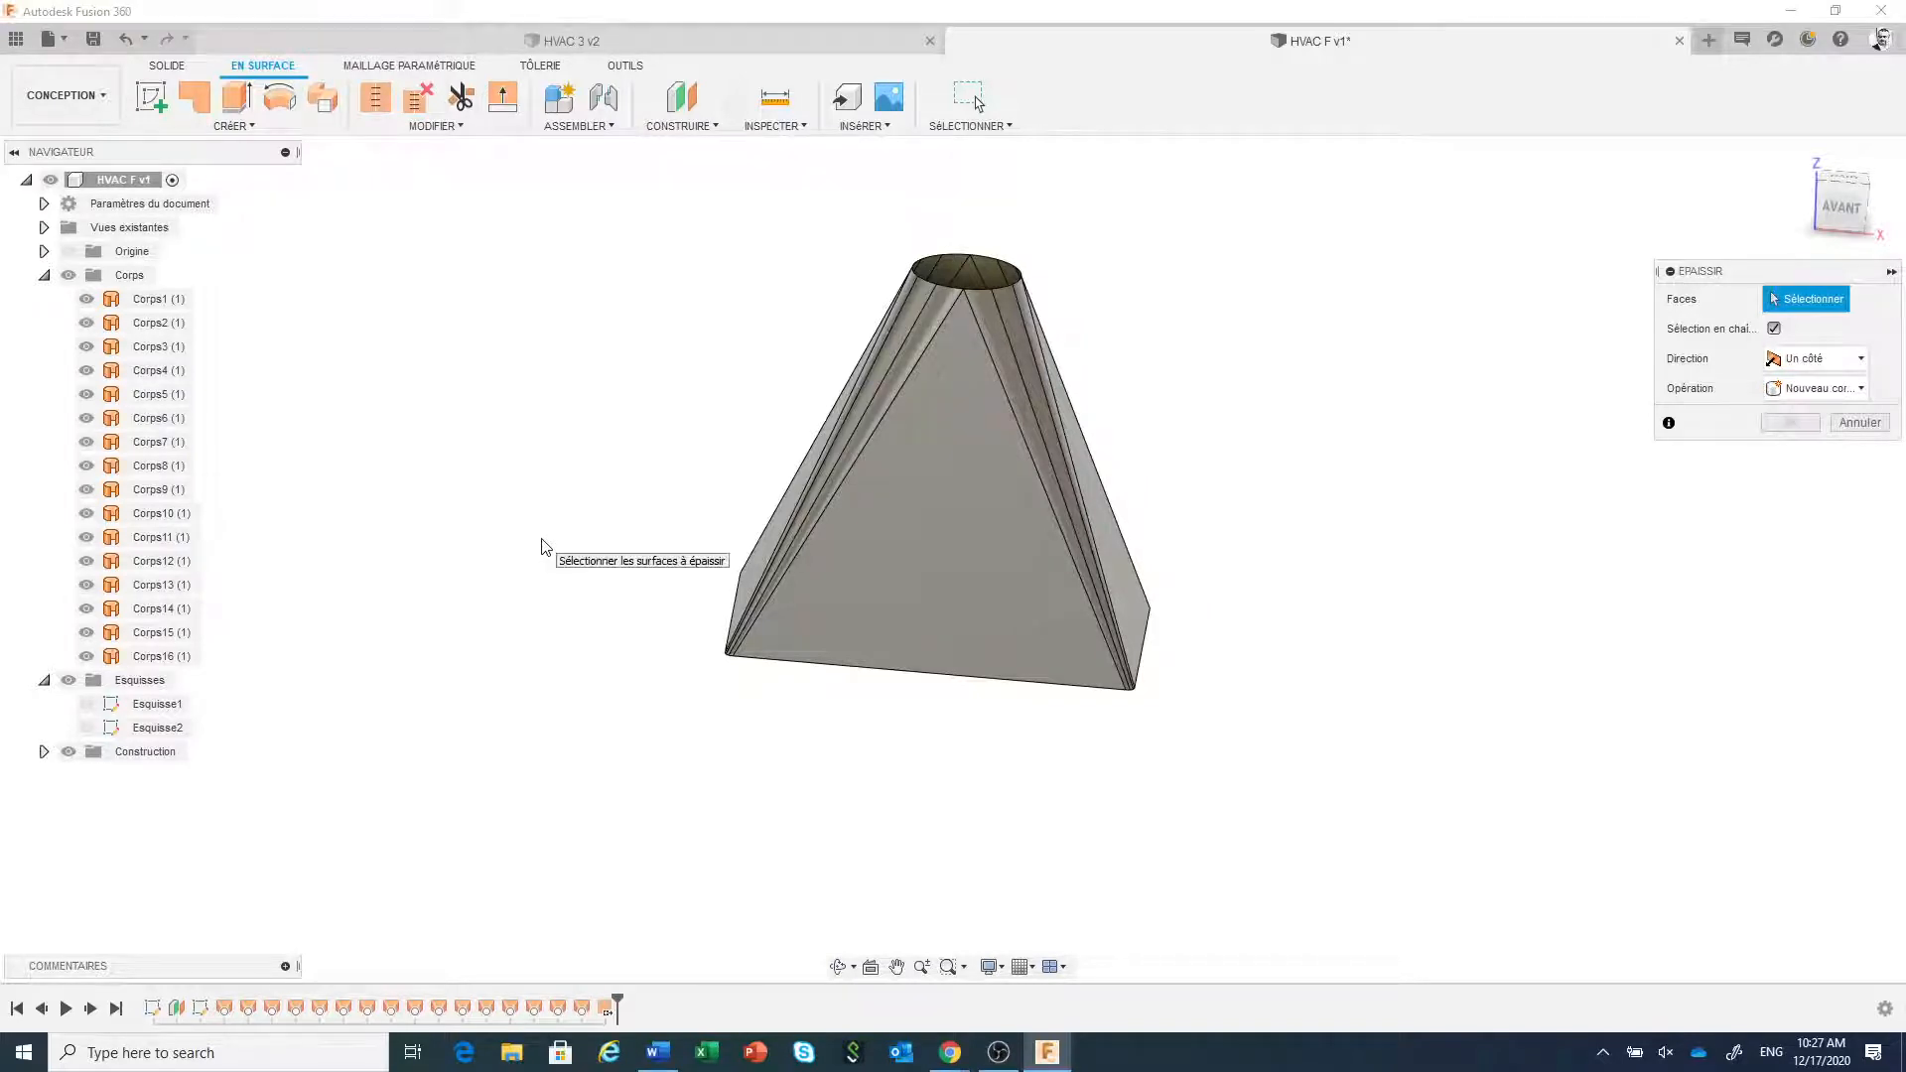
drag(594, 553, 1276, 390)
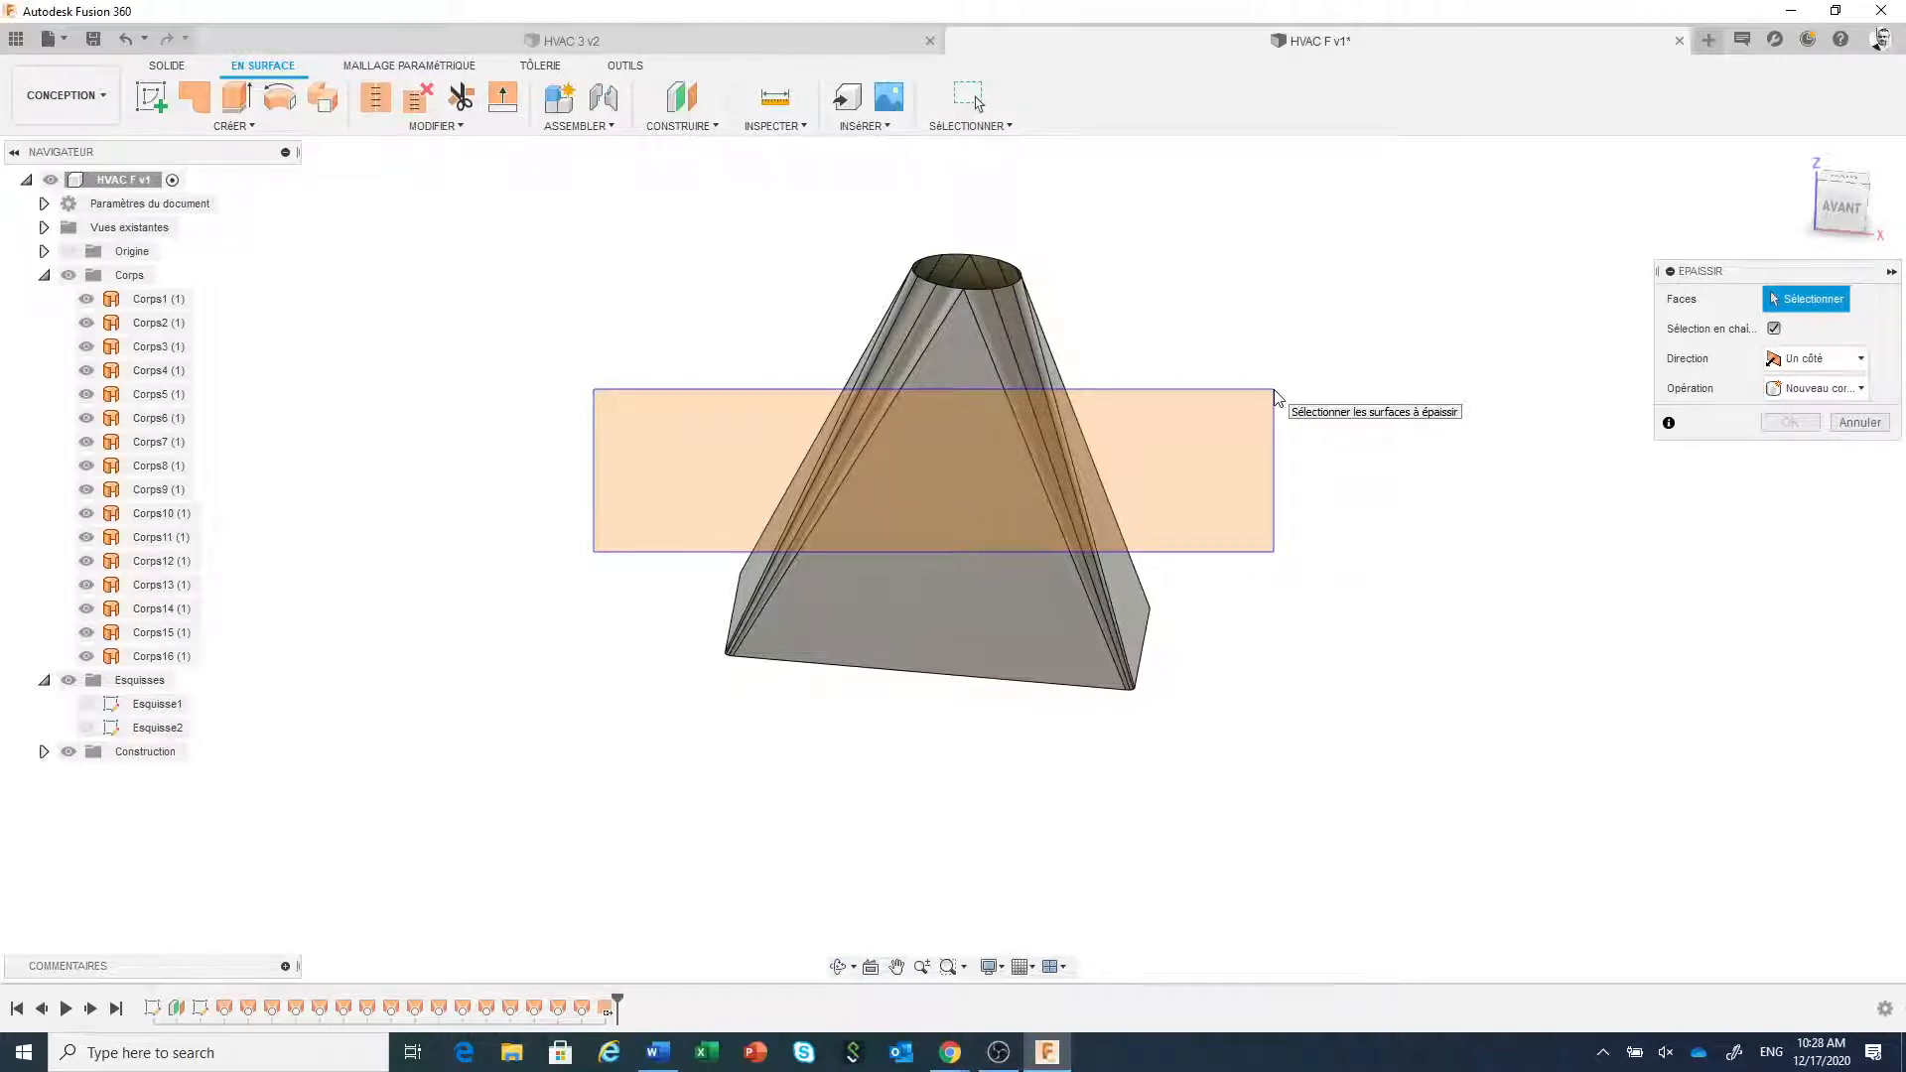
drag(1276, 389, 1287, 388)
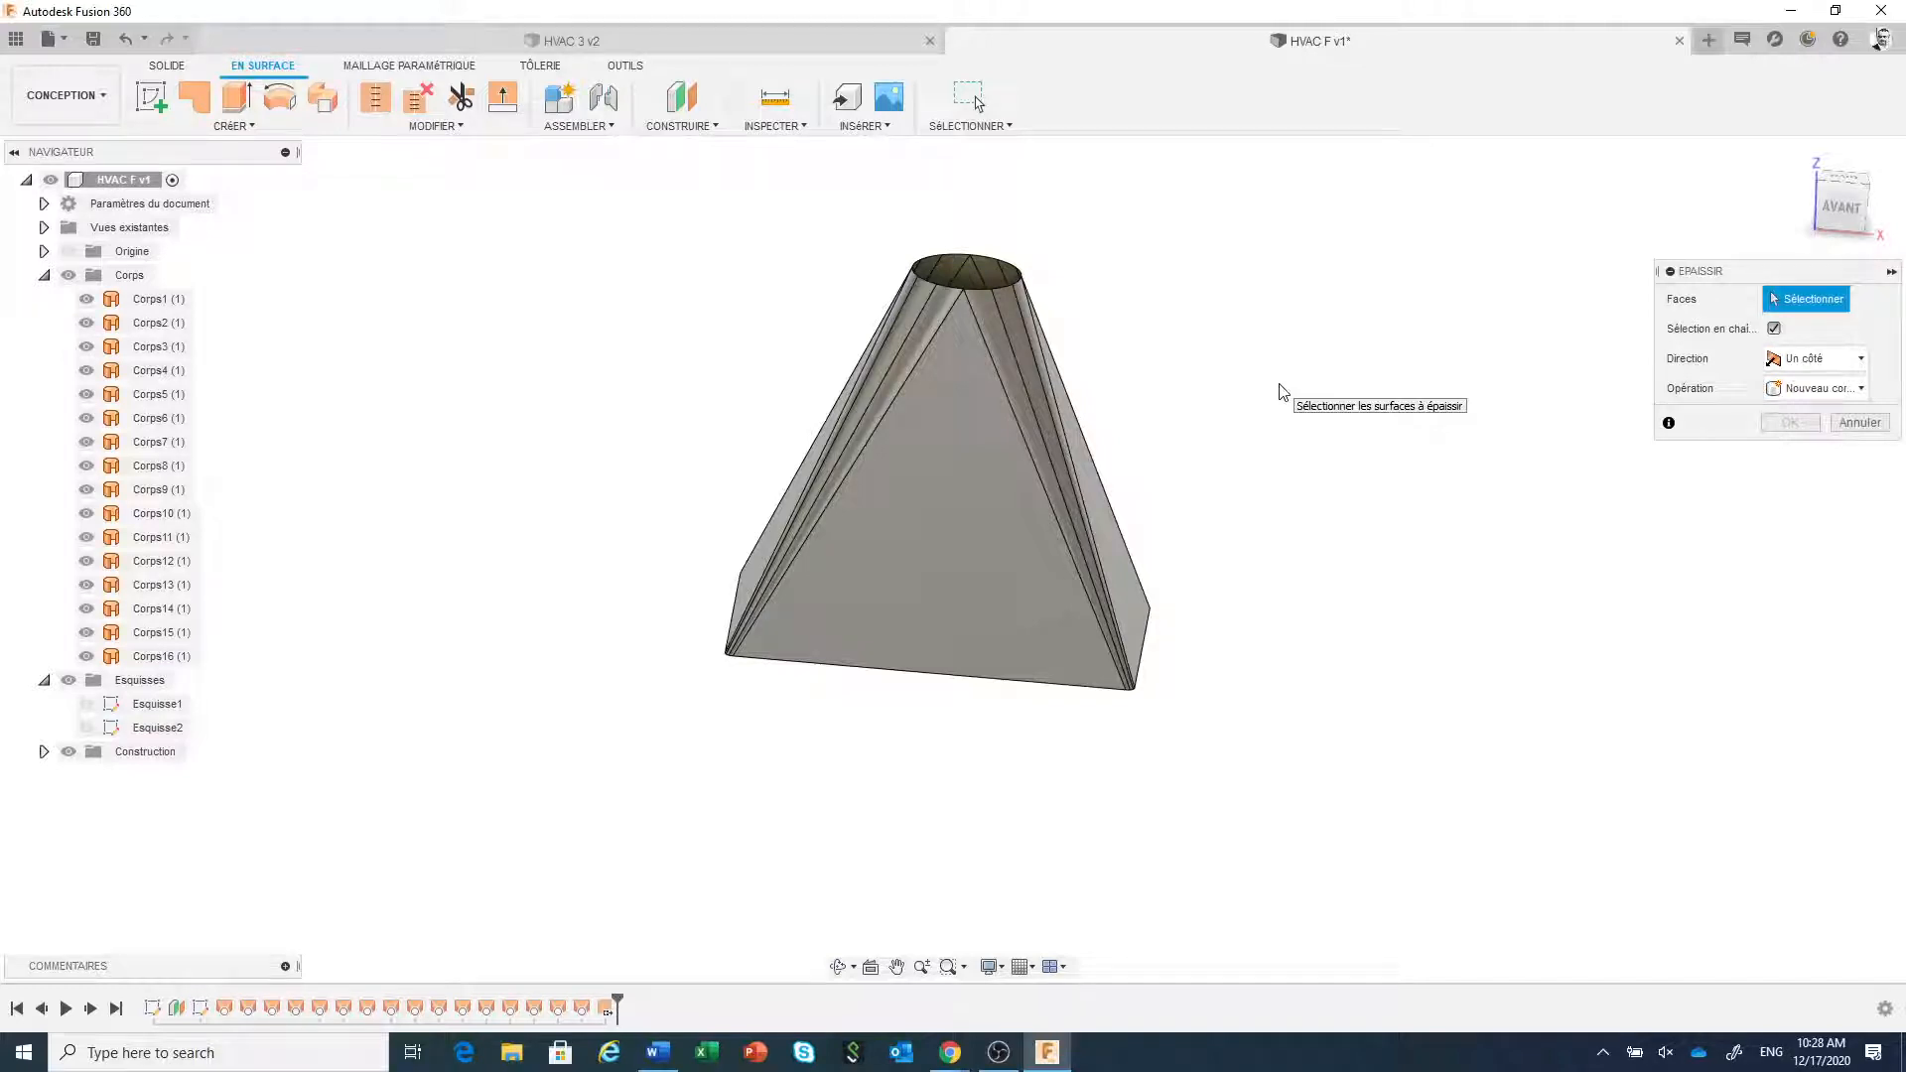
drag(1279, 384, 640, 532)
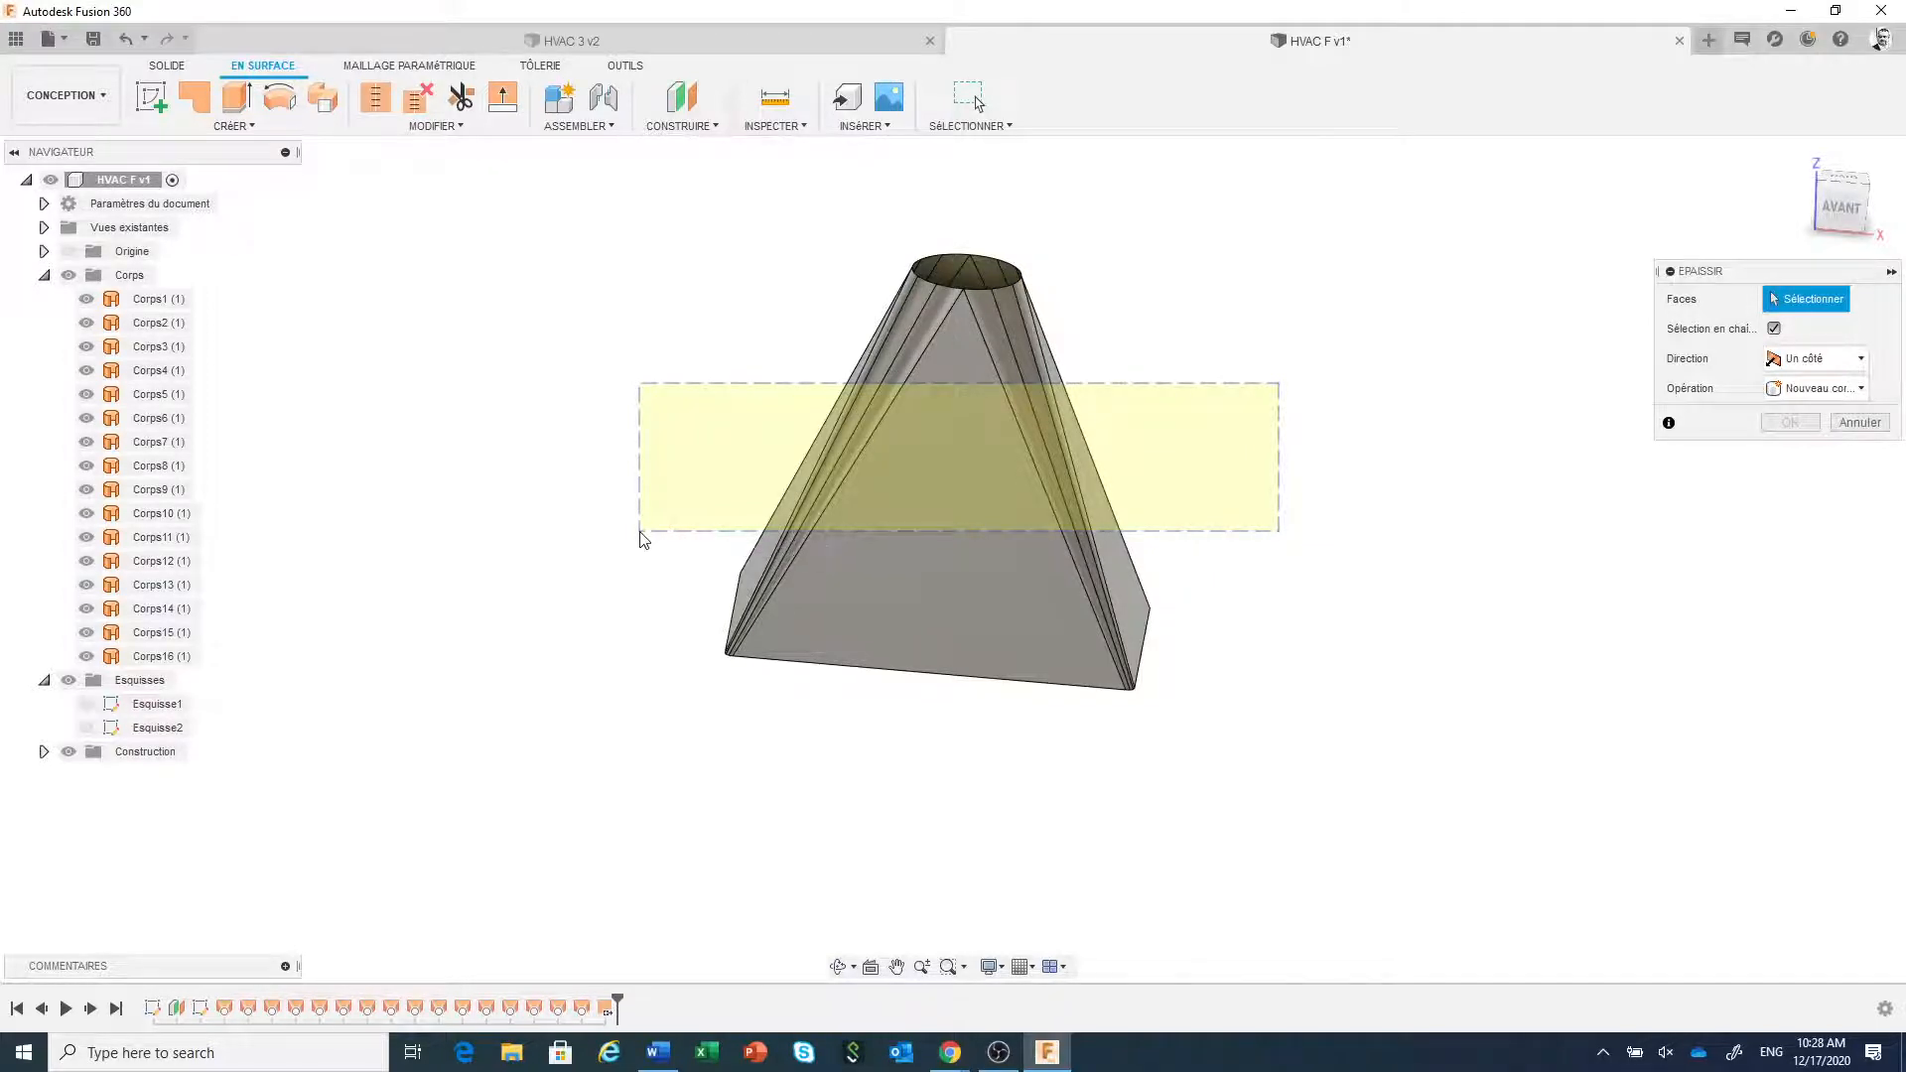
drag(640, 536, 643, 536)
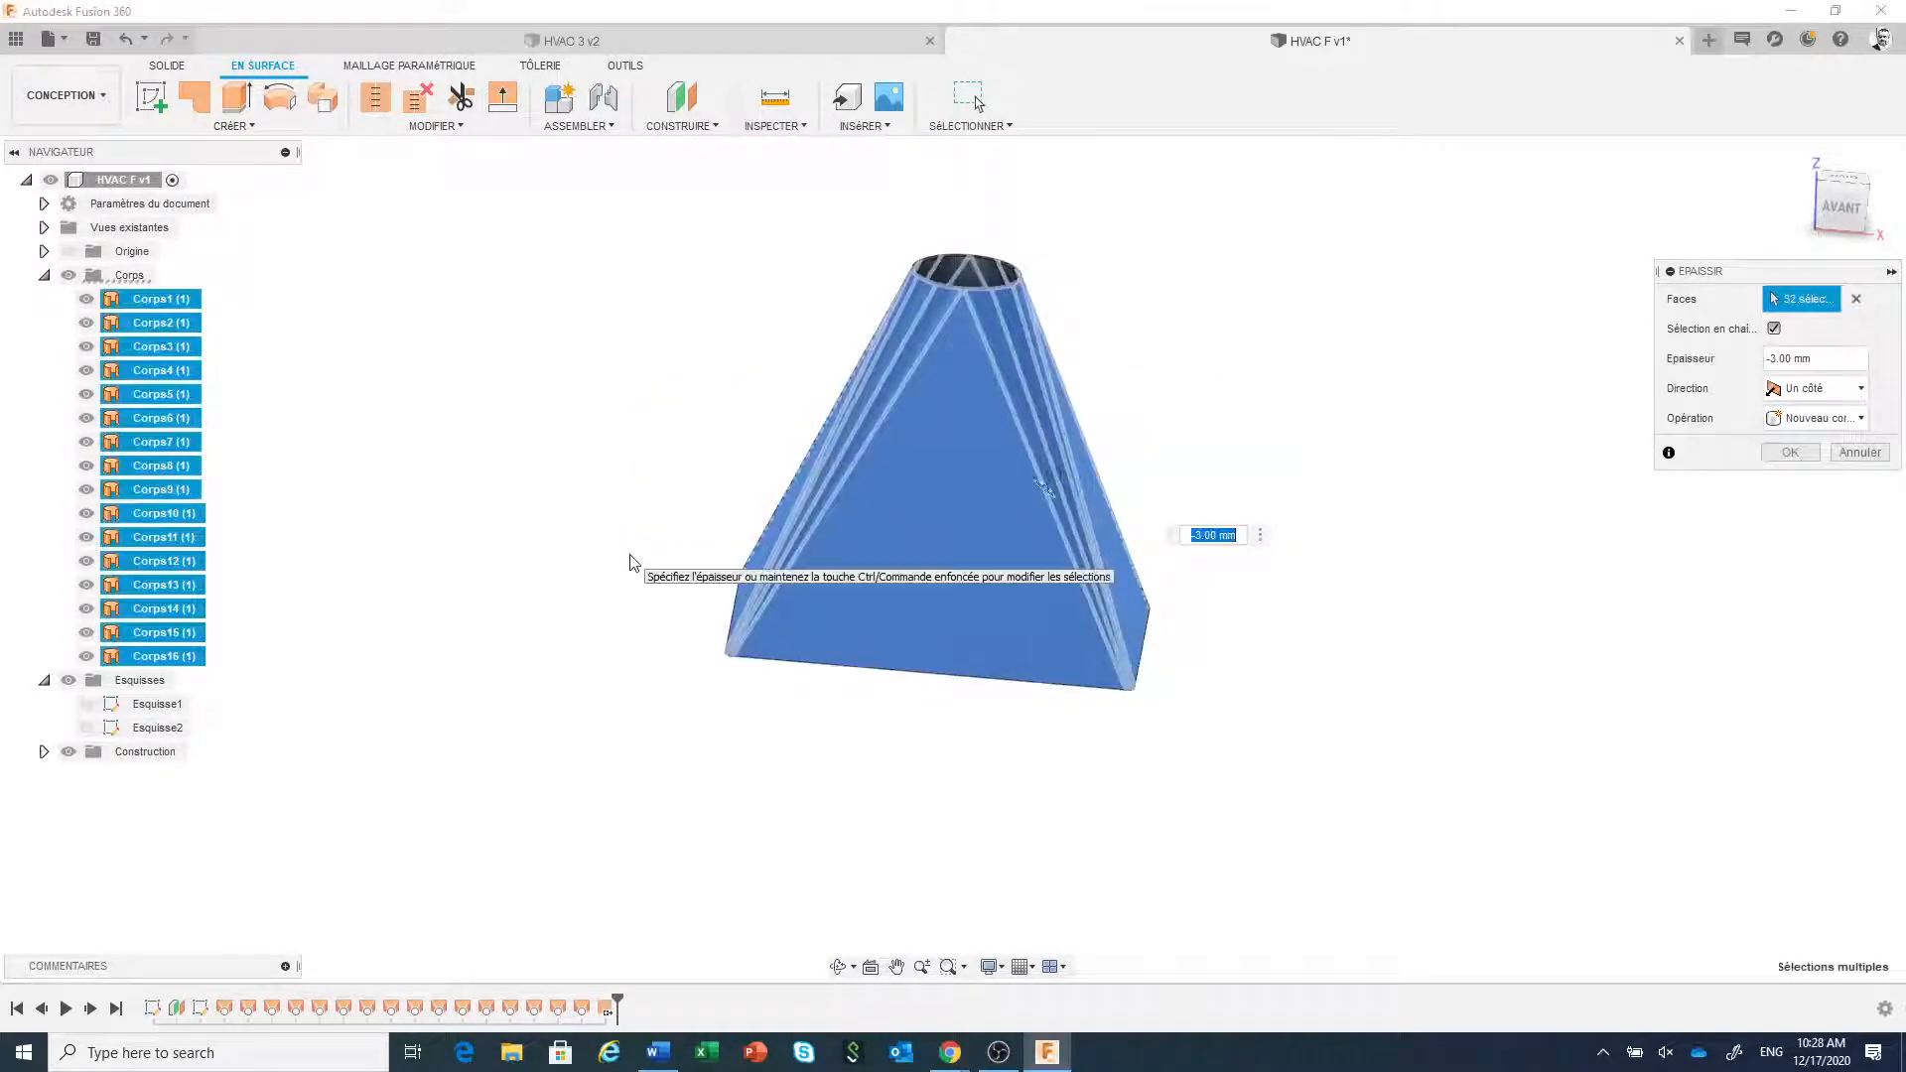
scroll(585, 577, down, 2)
shift+middle_drag(628, 601, 713, 638)
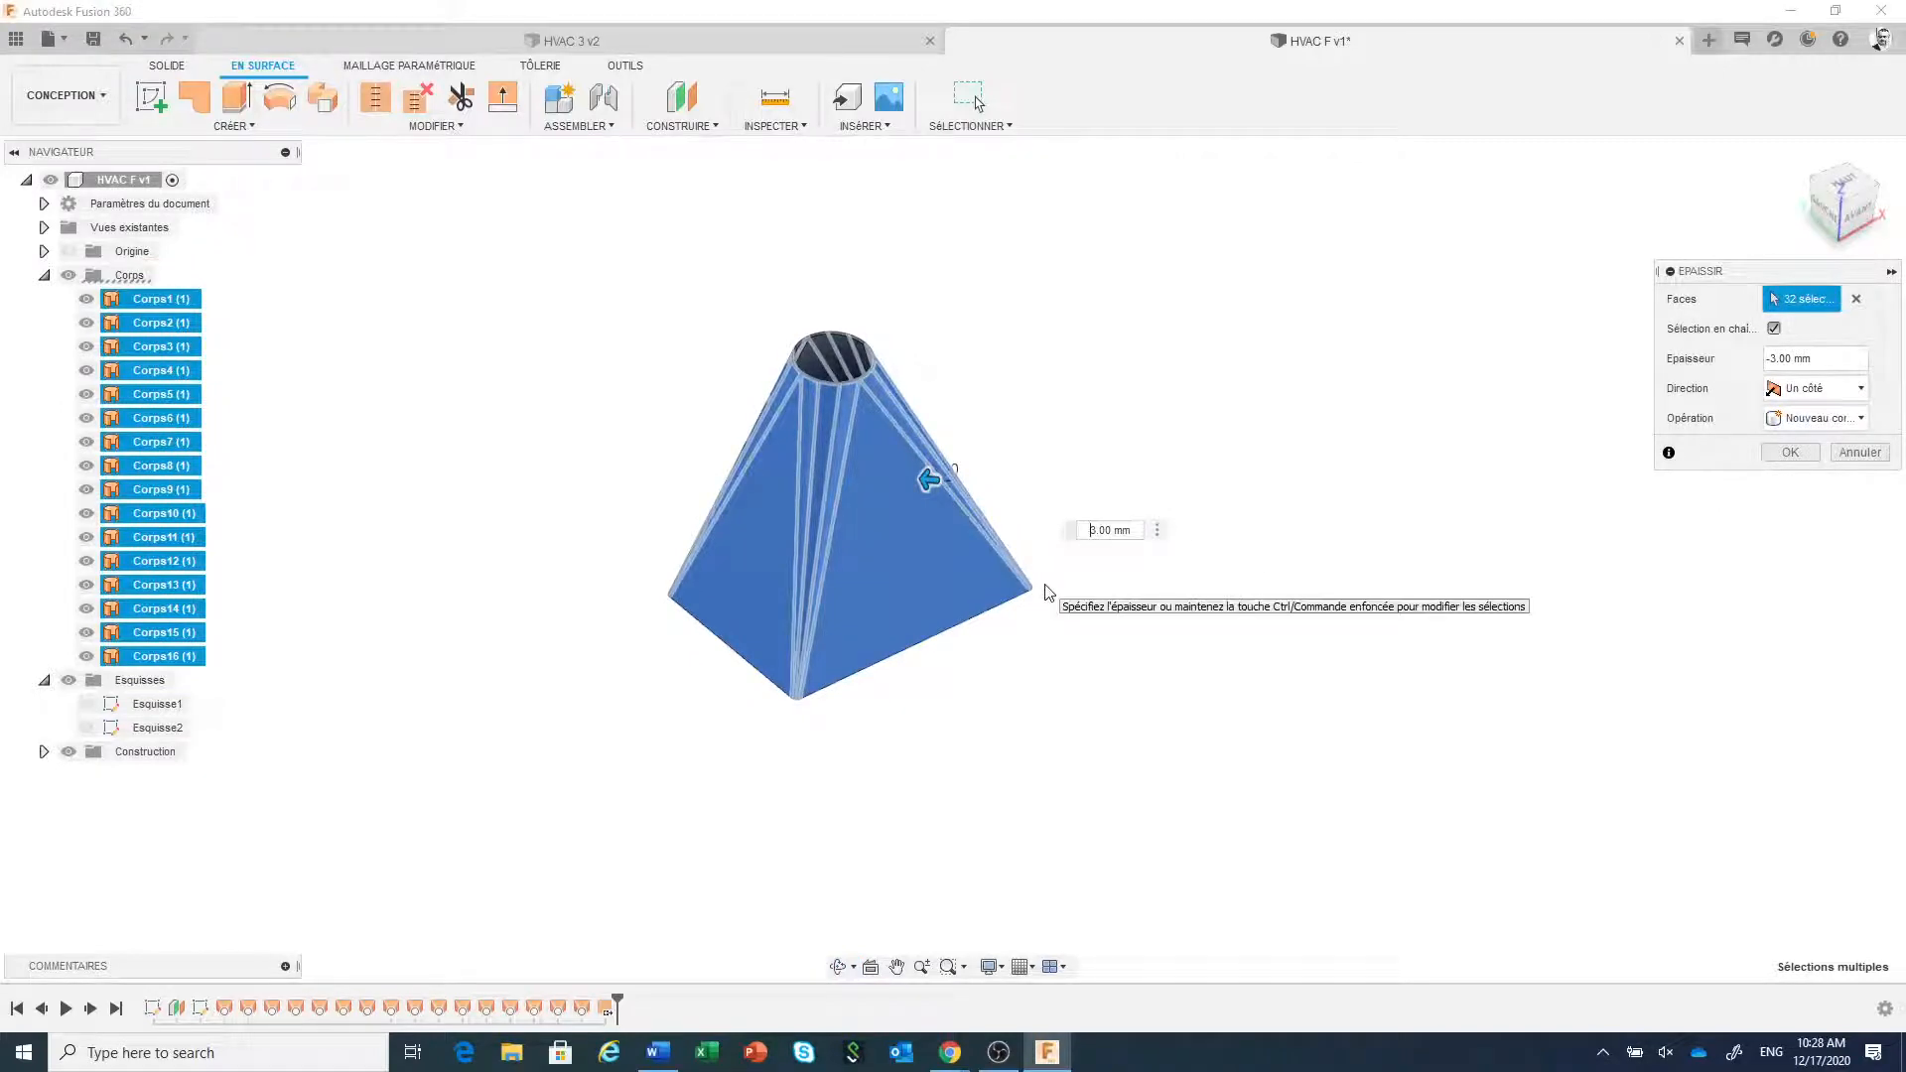
key(Return)
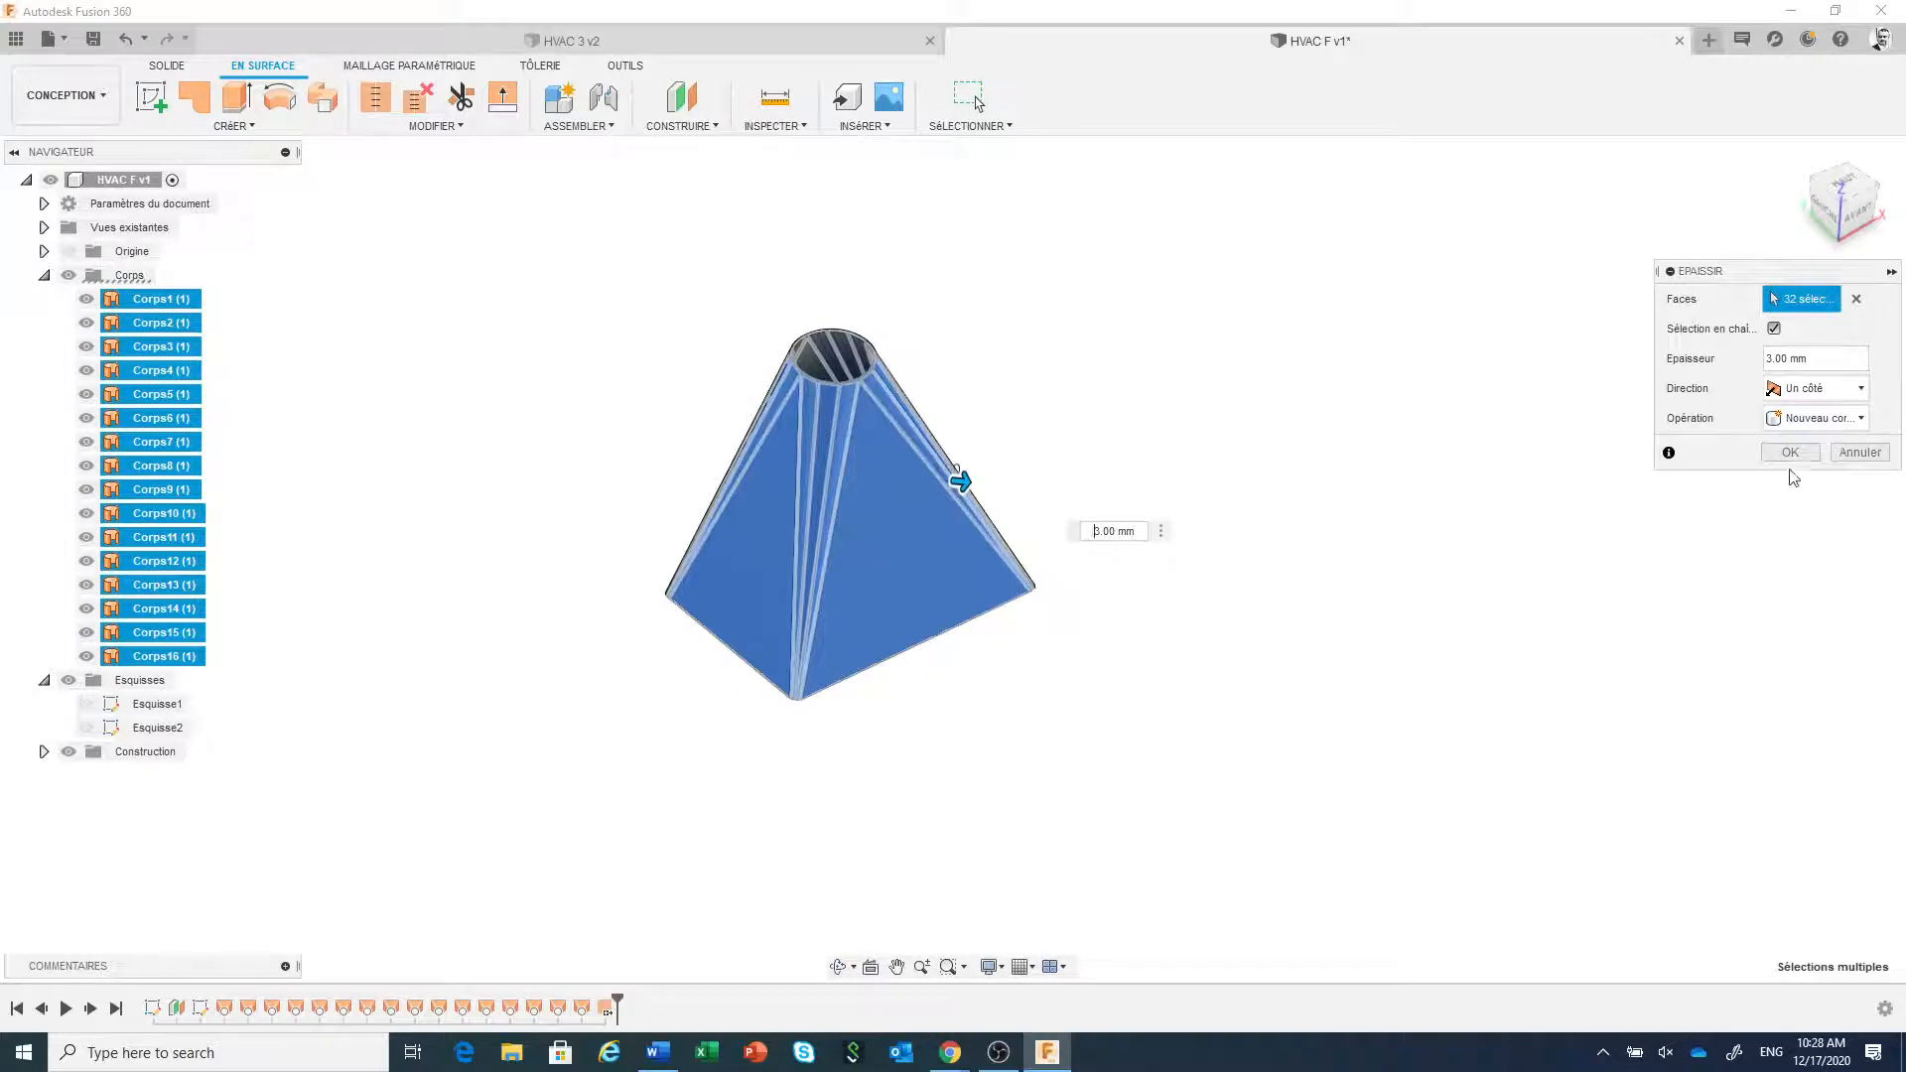
click(1808, 453)
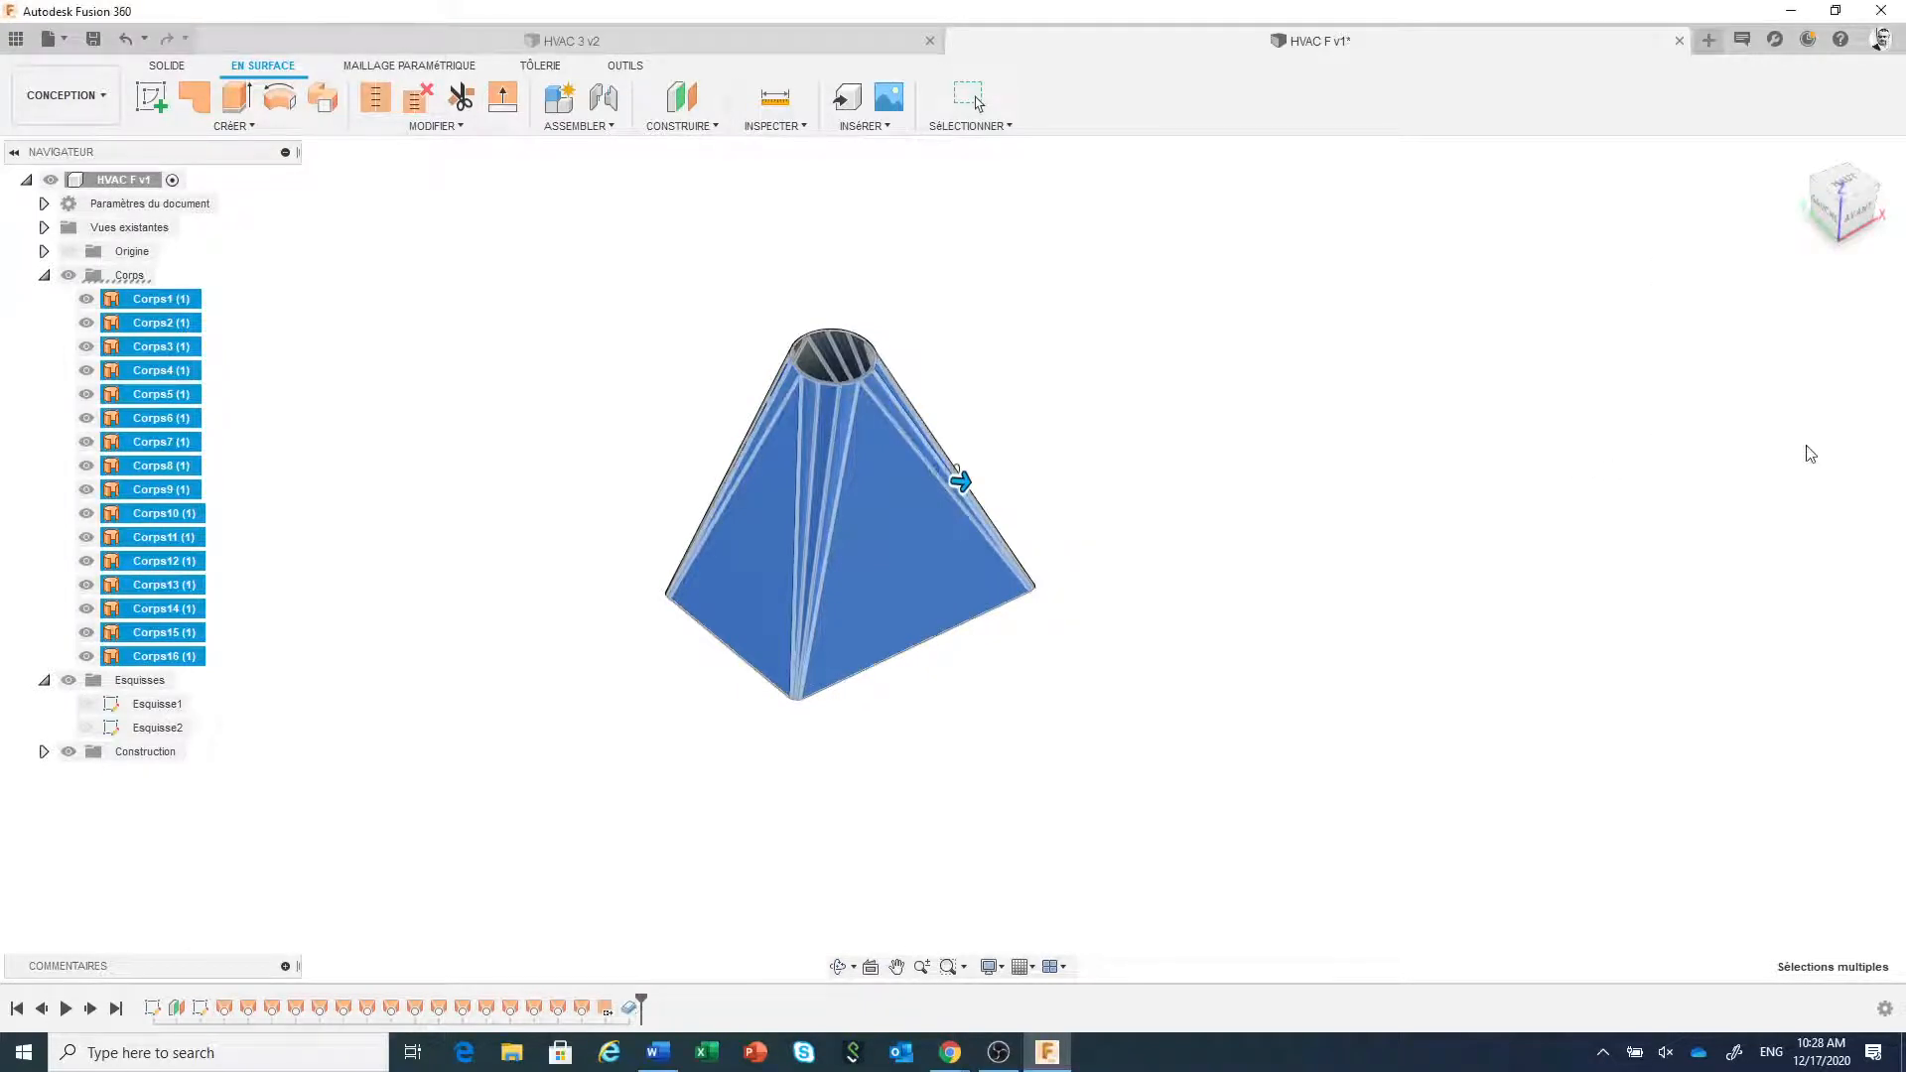
key(Return)
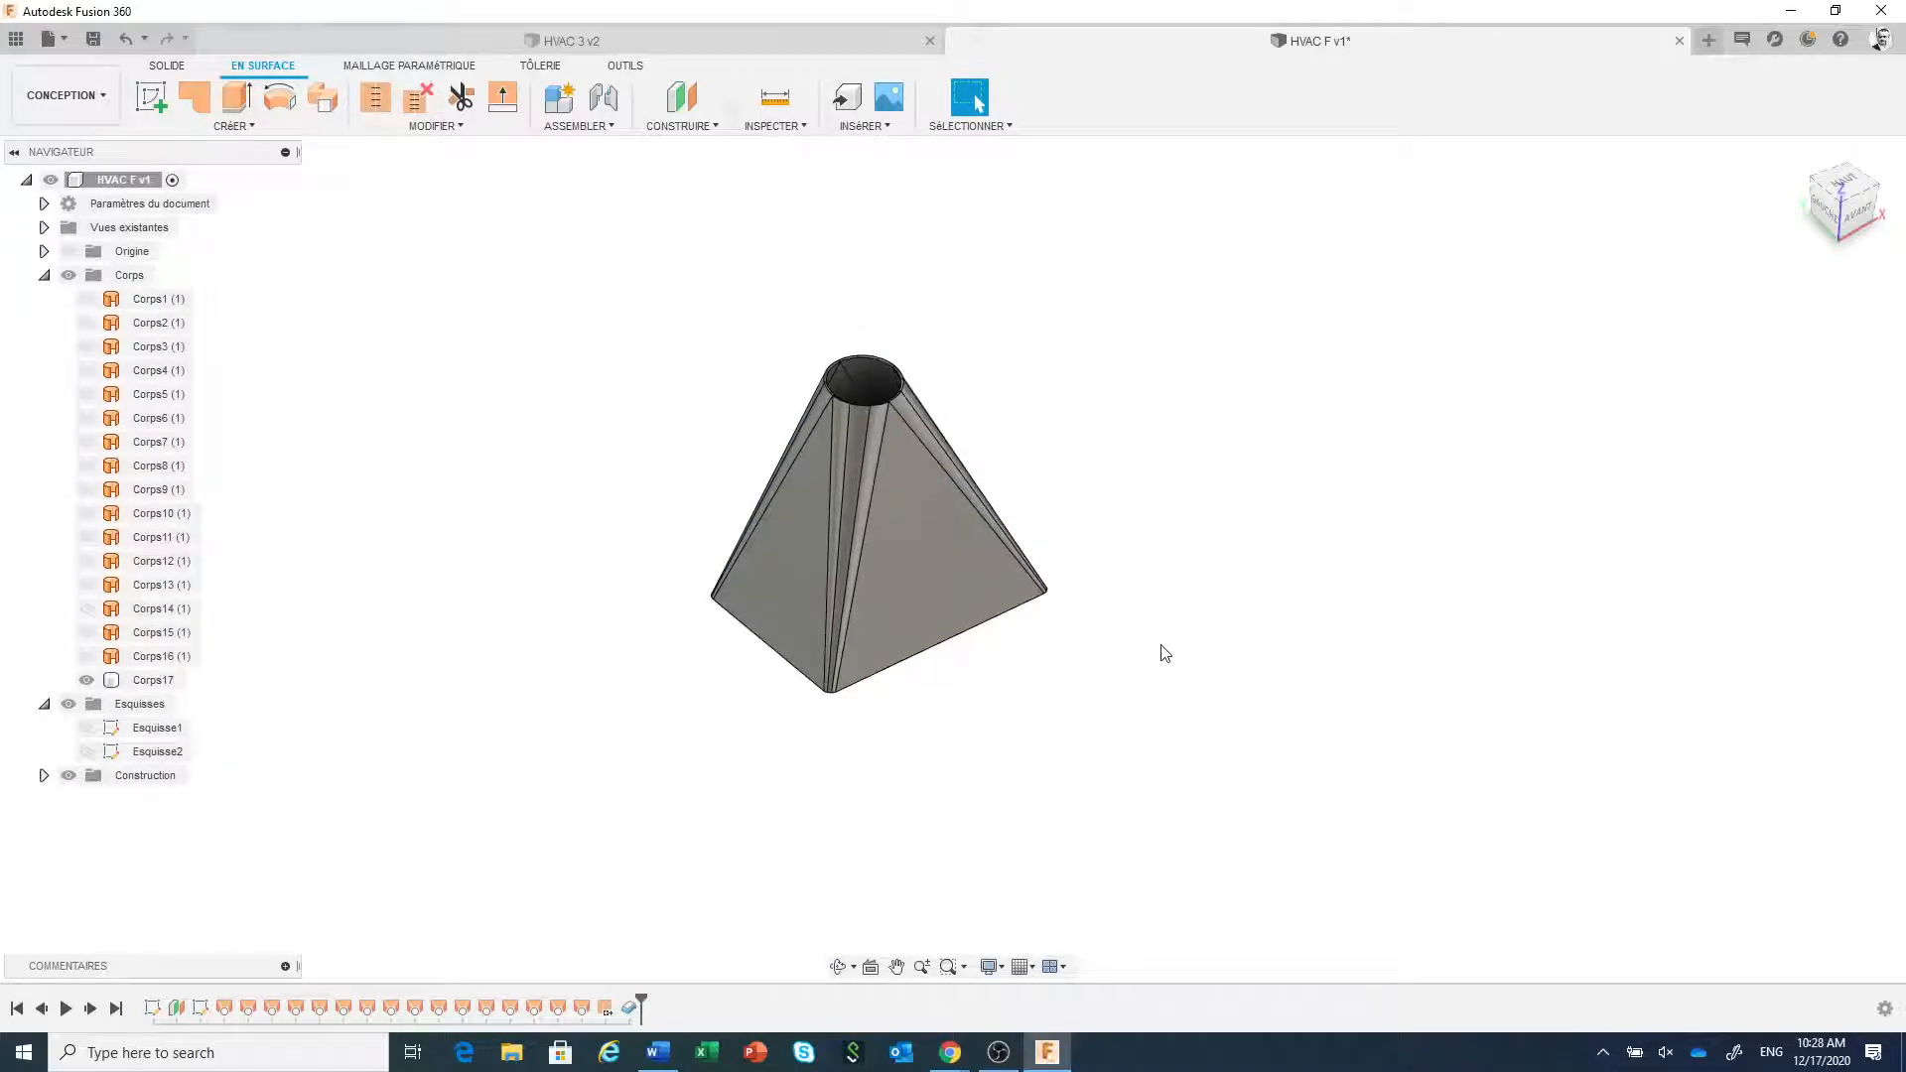
- Try deleting the source surface bodies Corps1 to Corps16 while keeping the thickened body, and undo the deletion
middle_drag(1165, 653, 1135, 600)
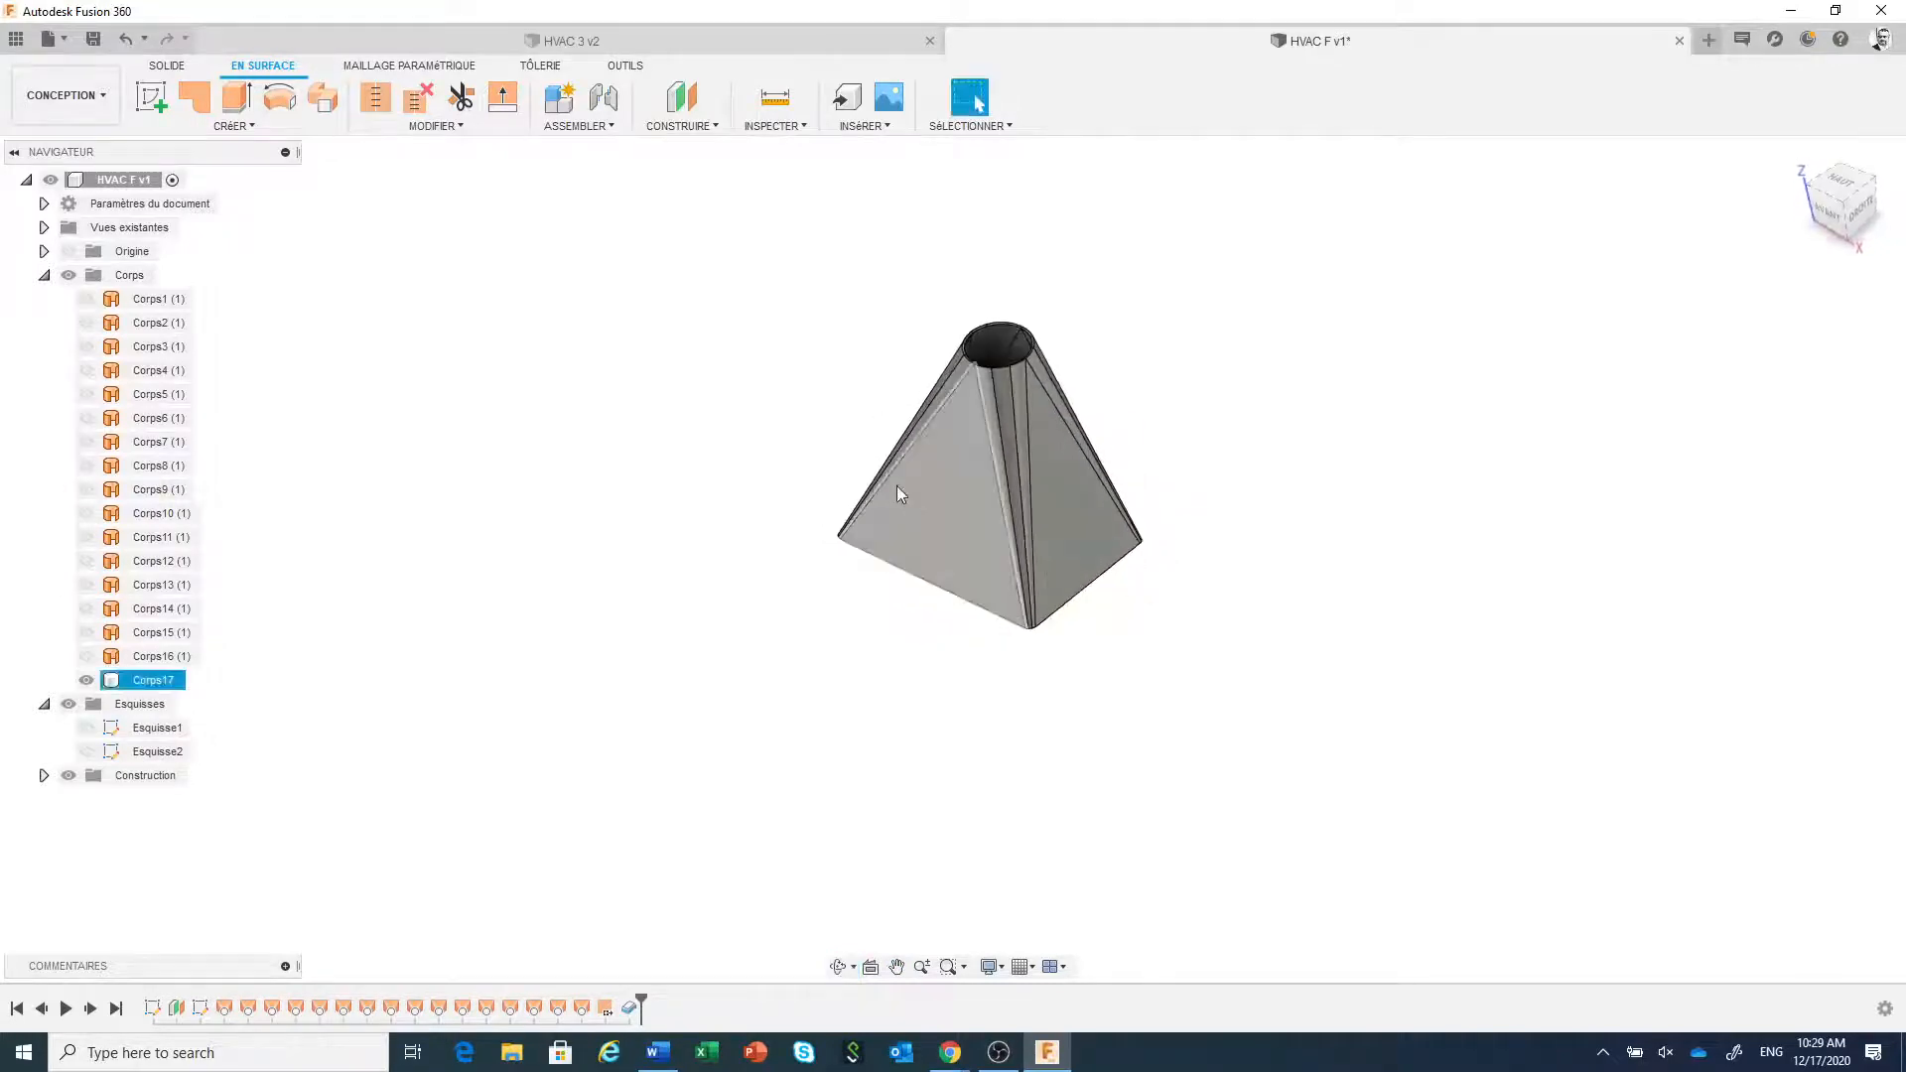
scroll(896, 486, up, 3)
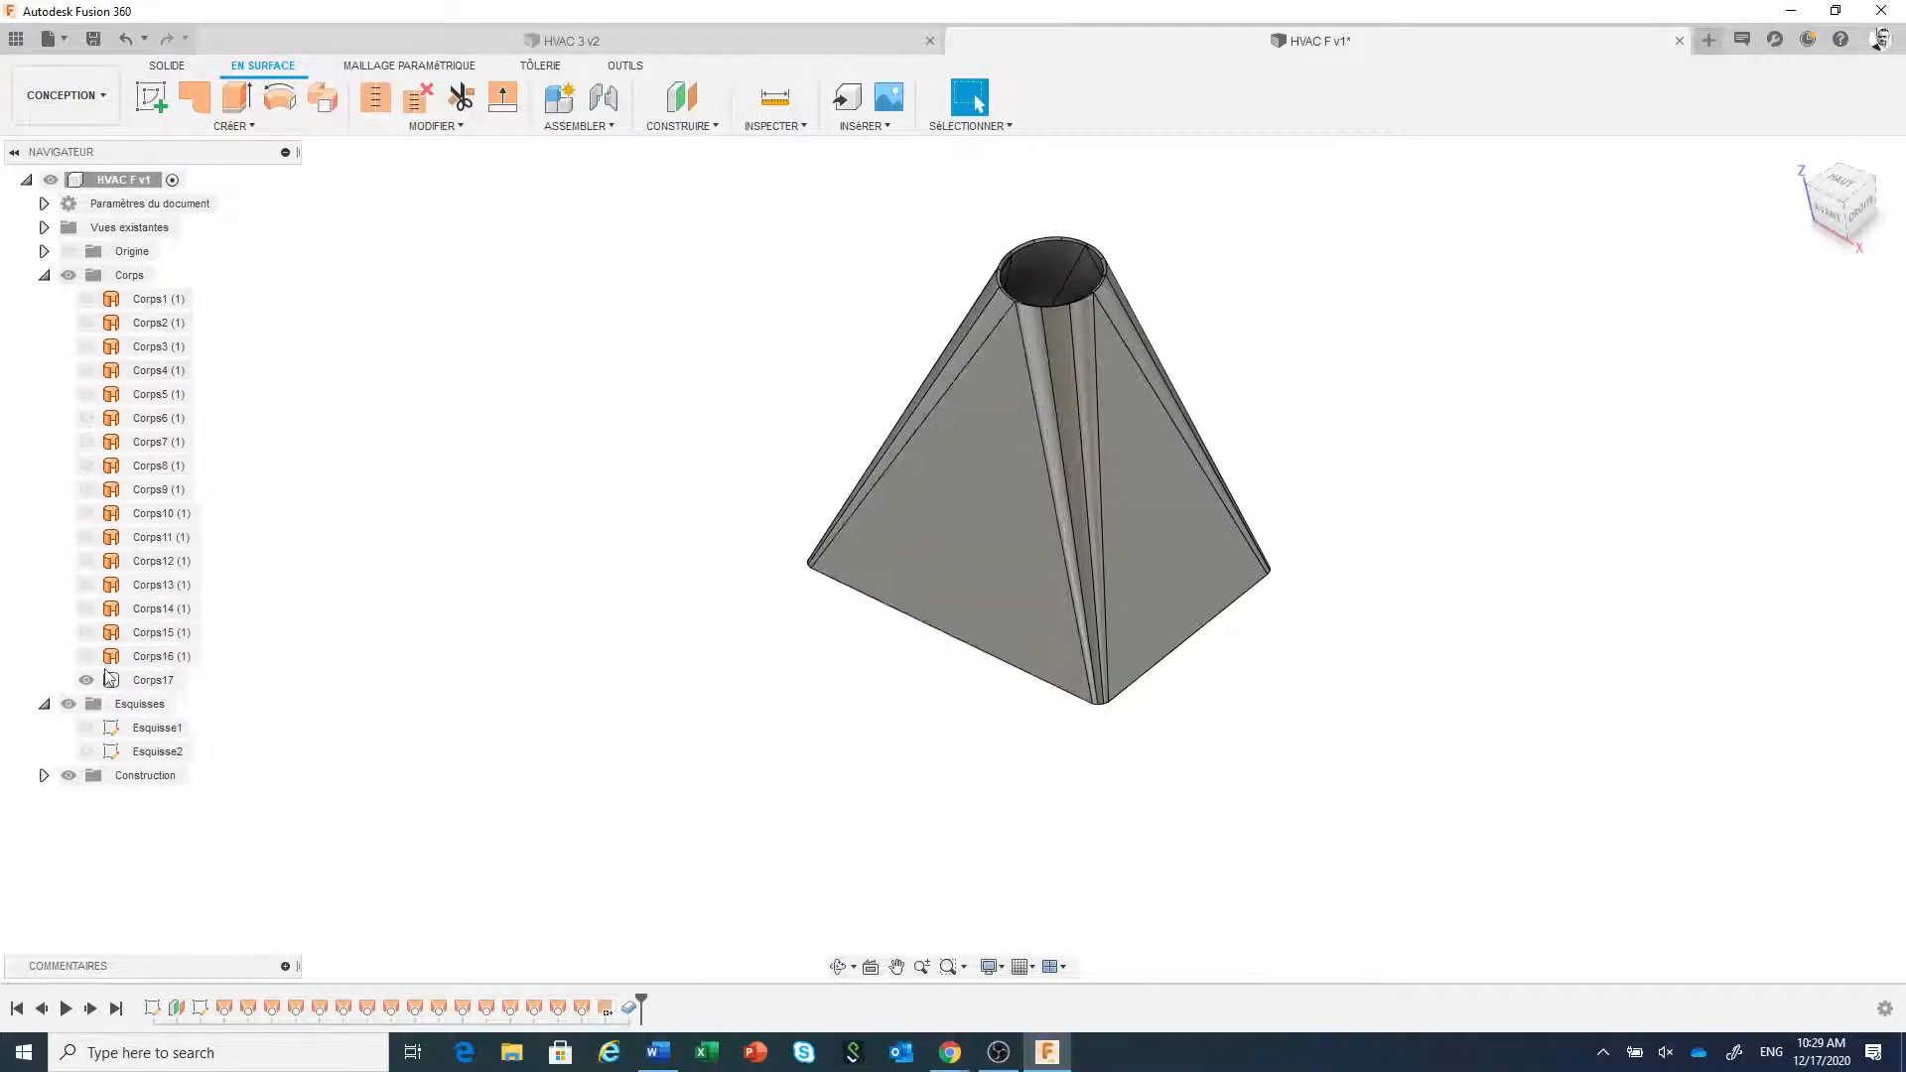
click(154, 660)
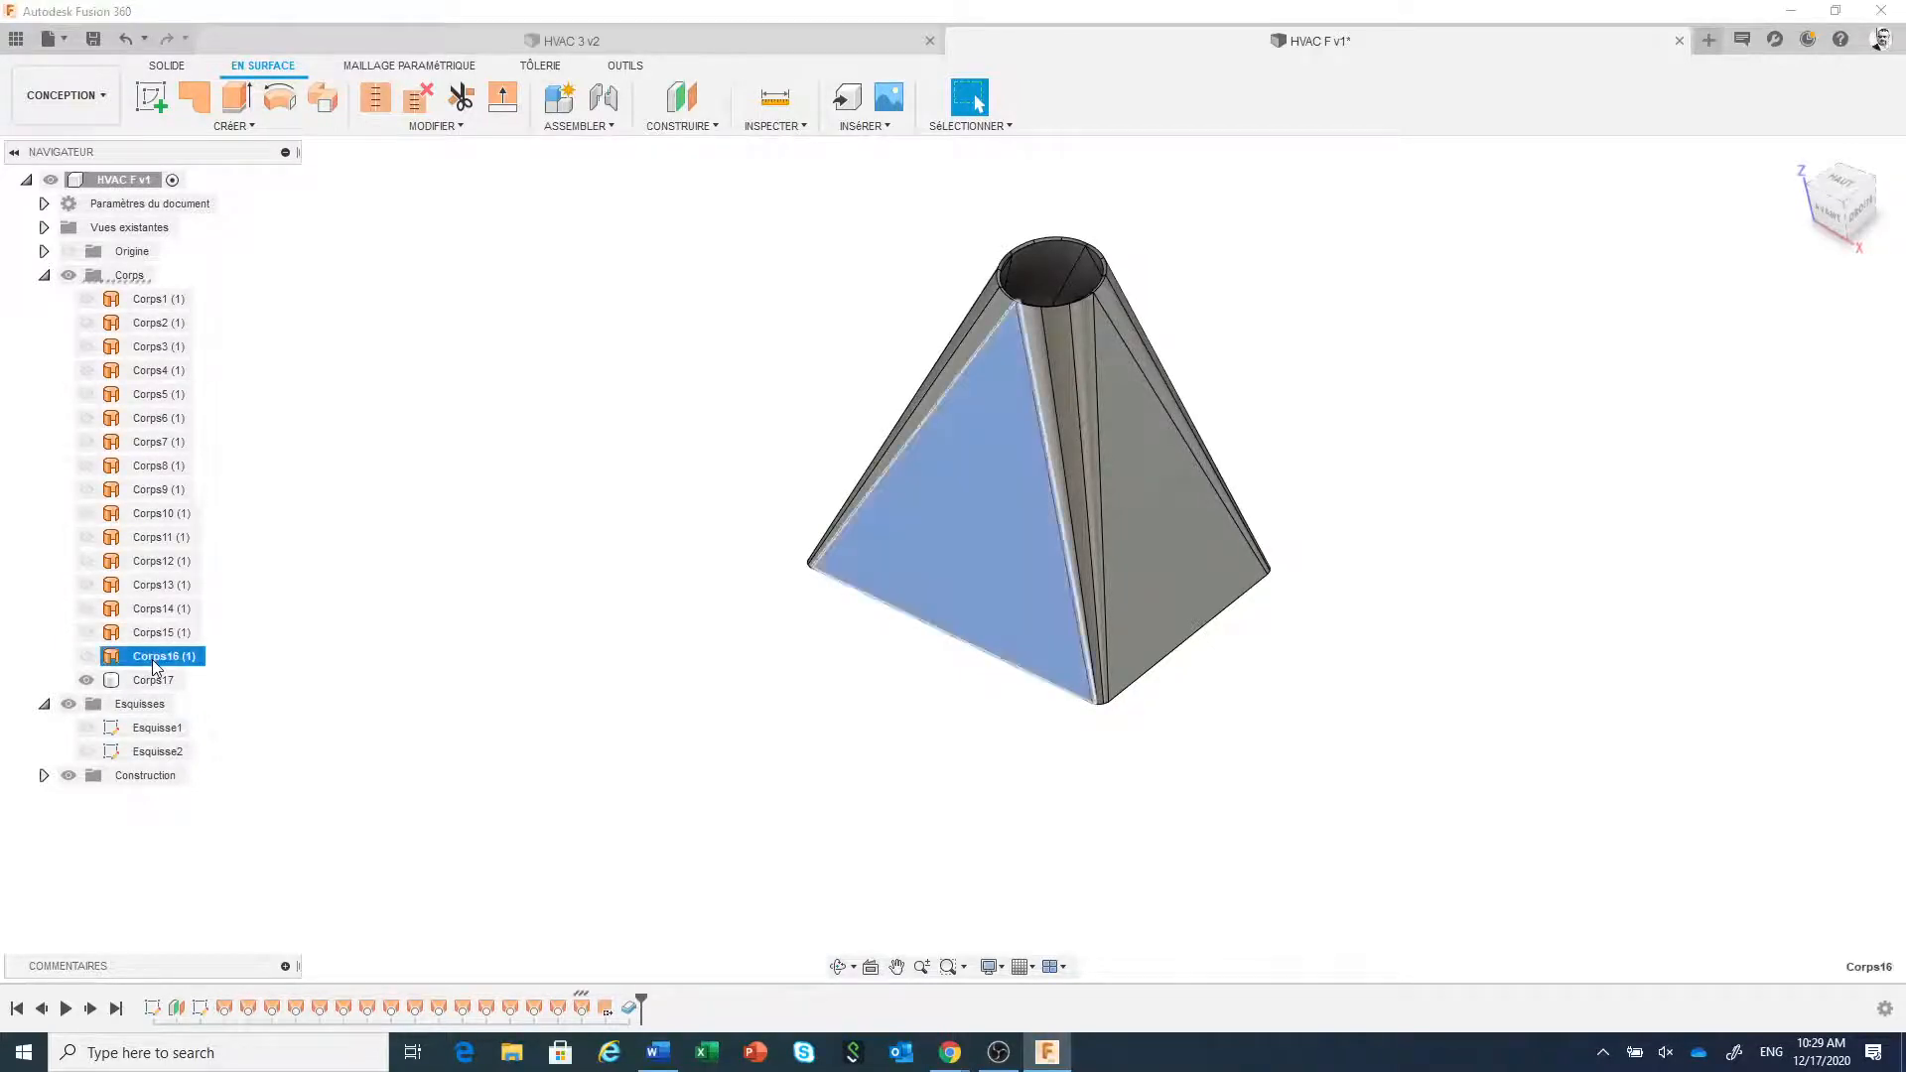
click(257, 662)
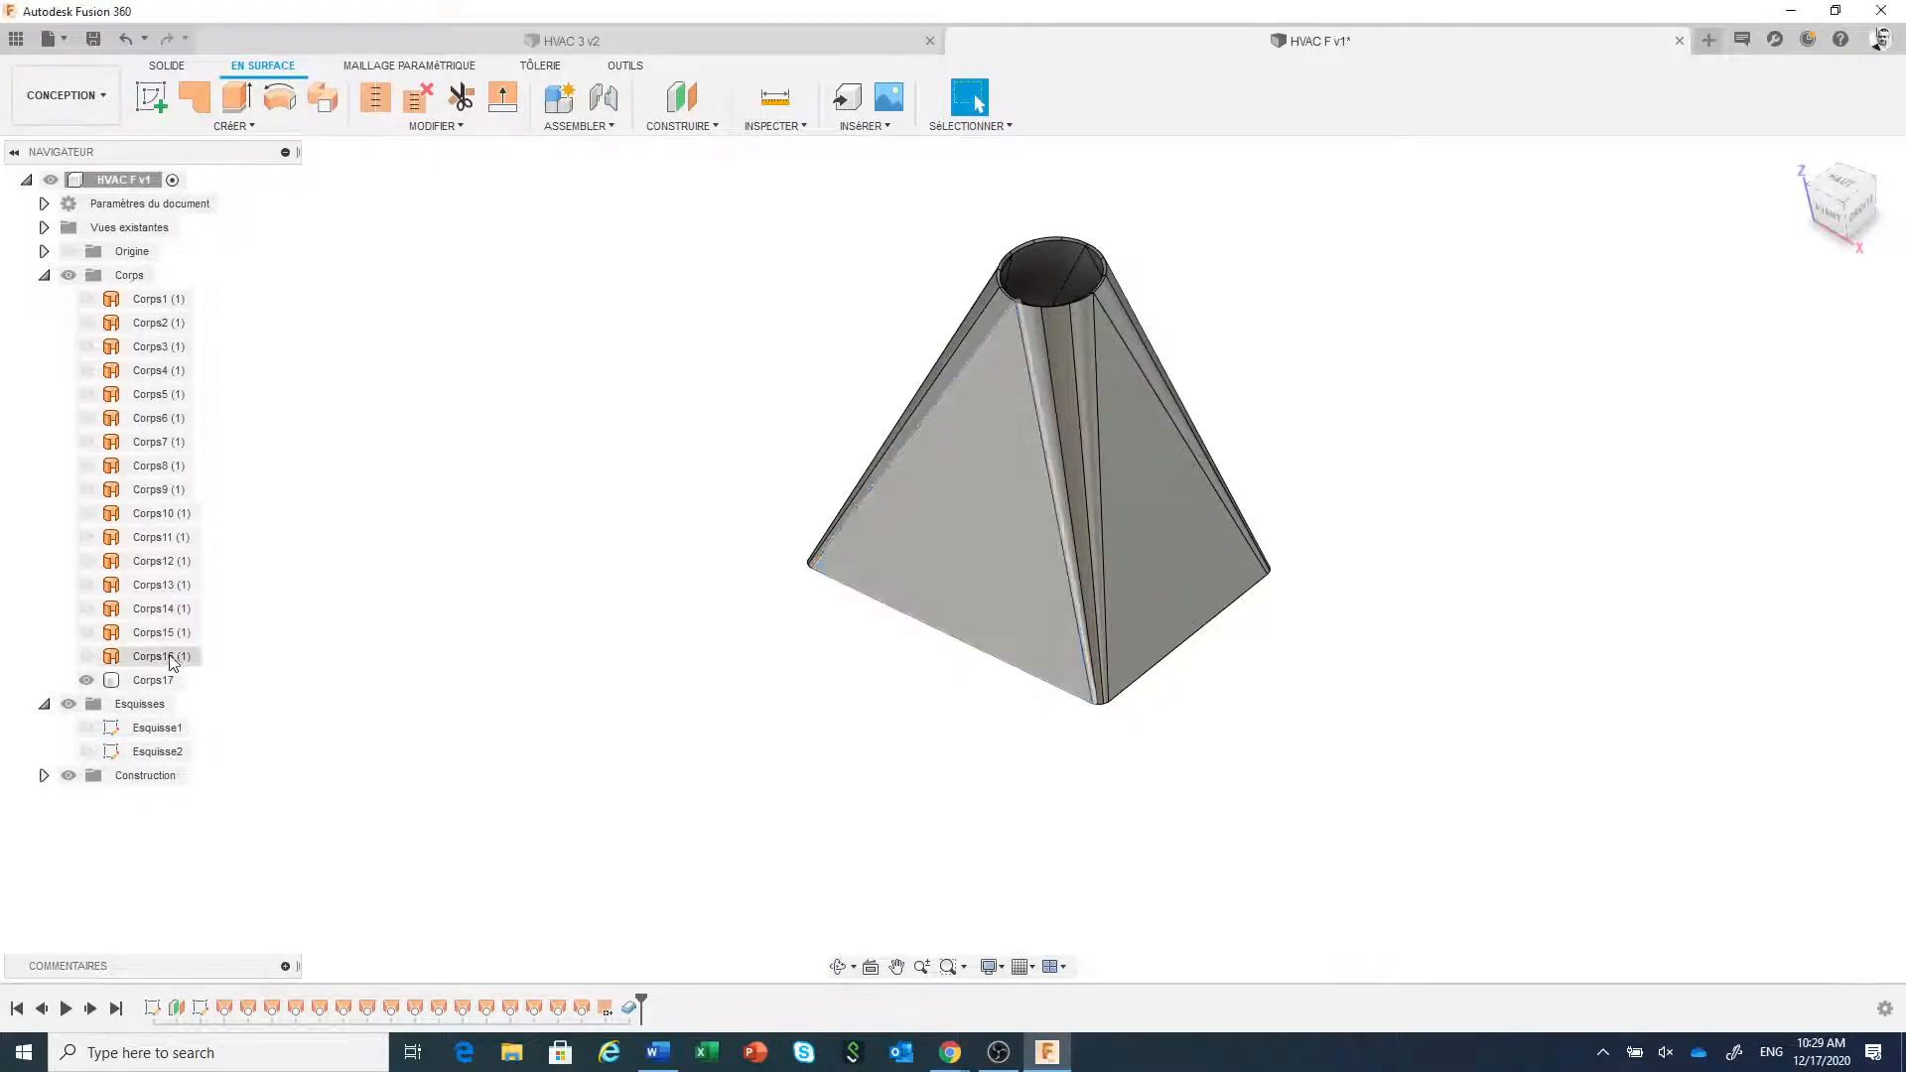
click(174, 662)
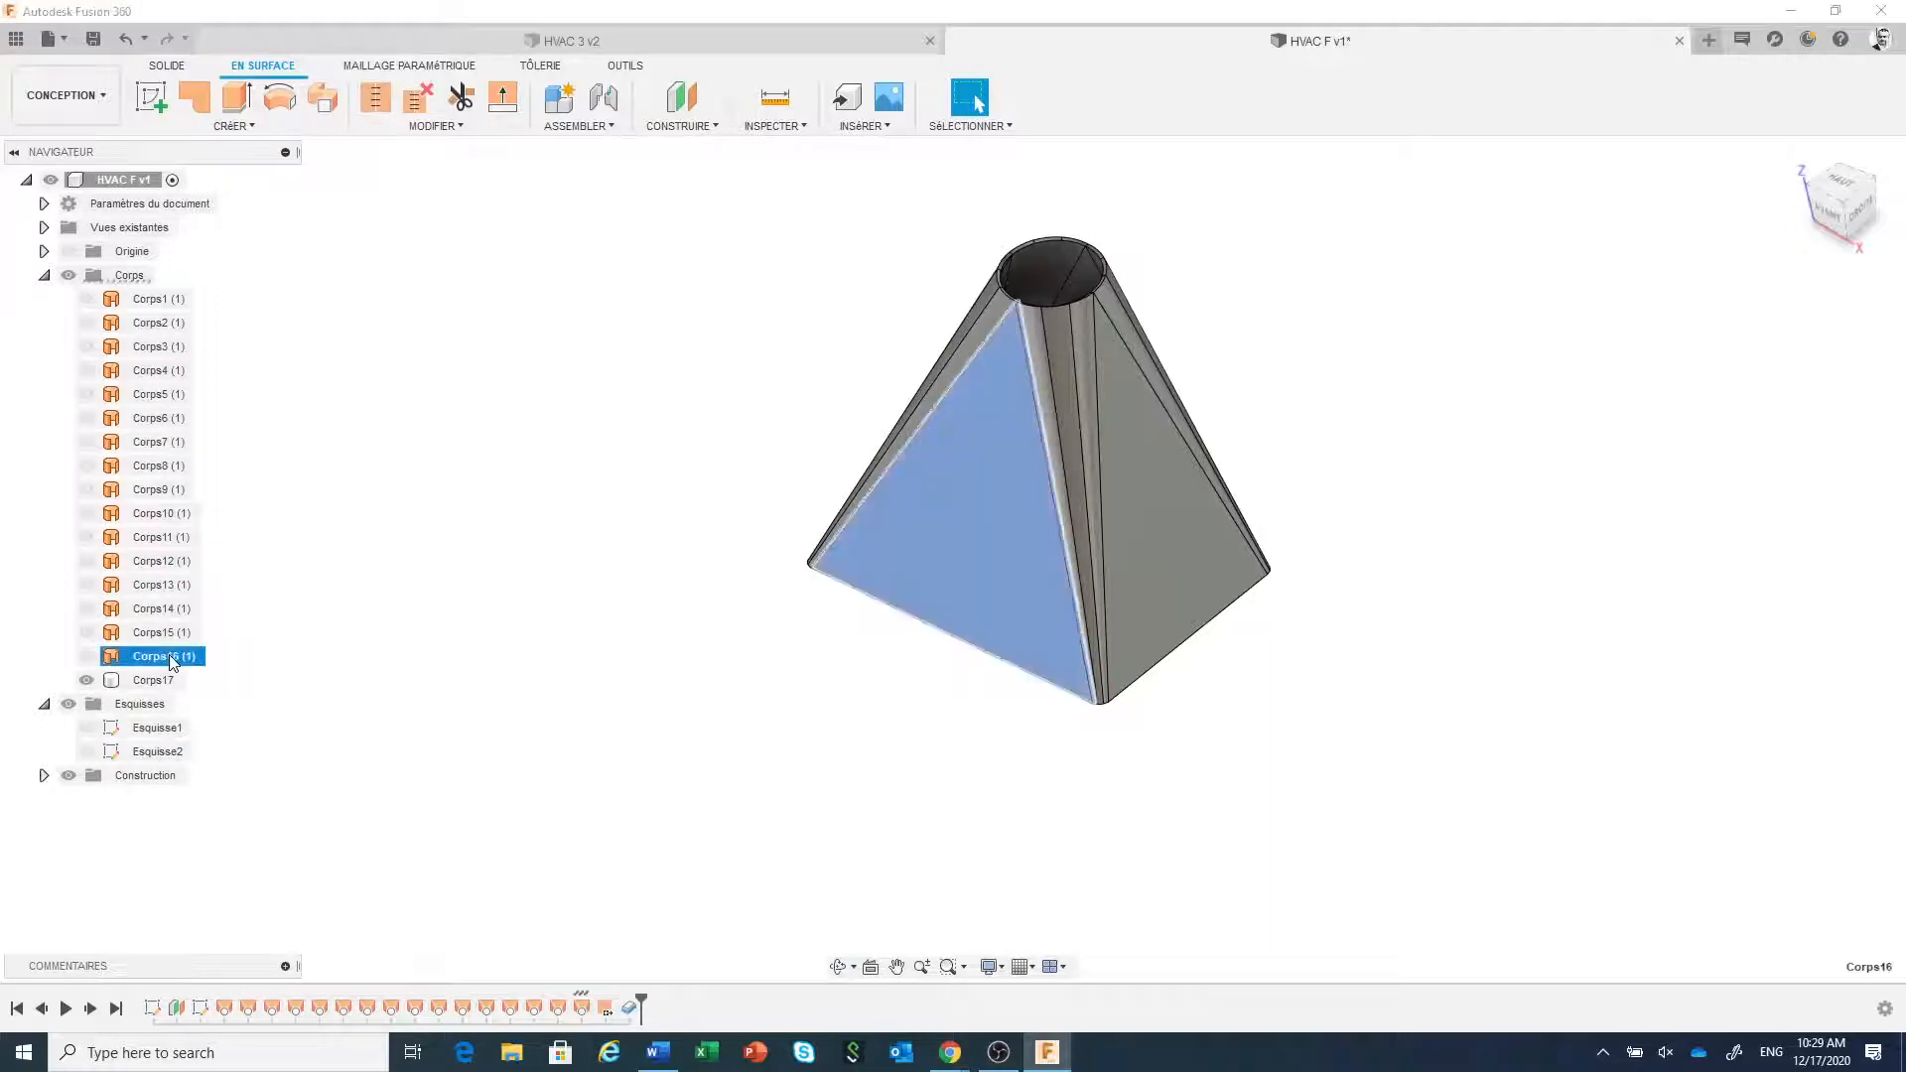
click(297, 672)
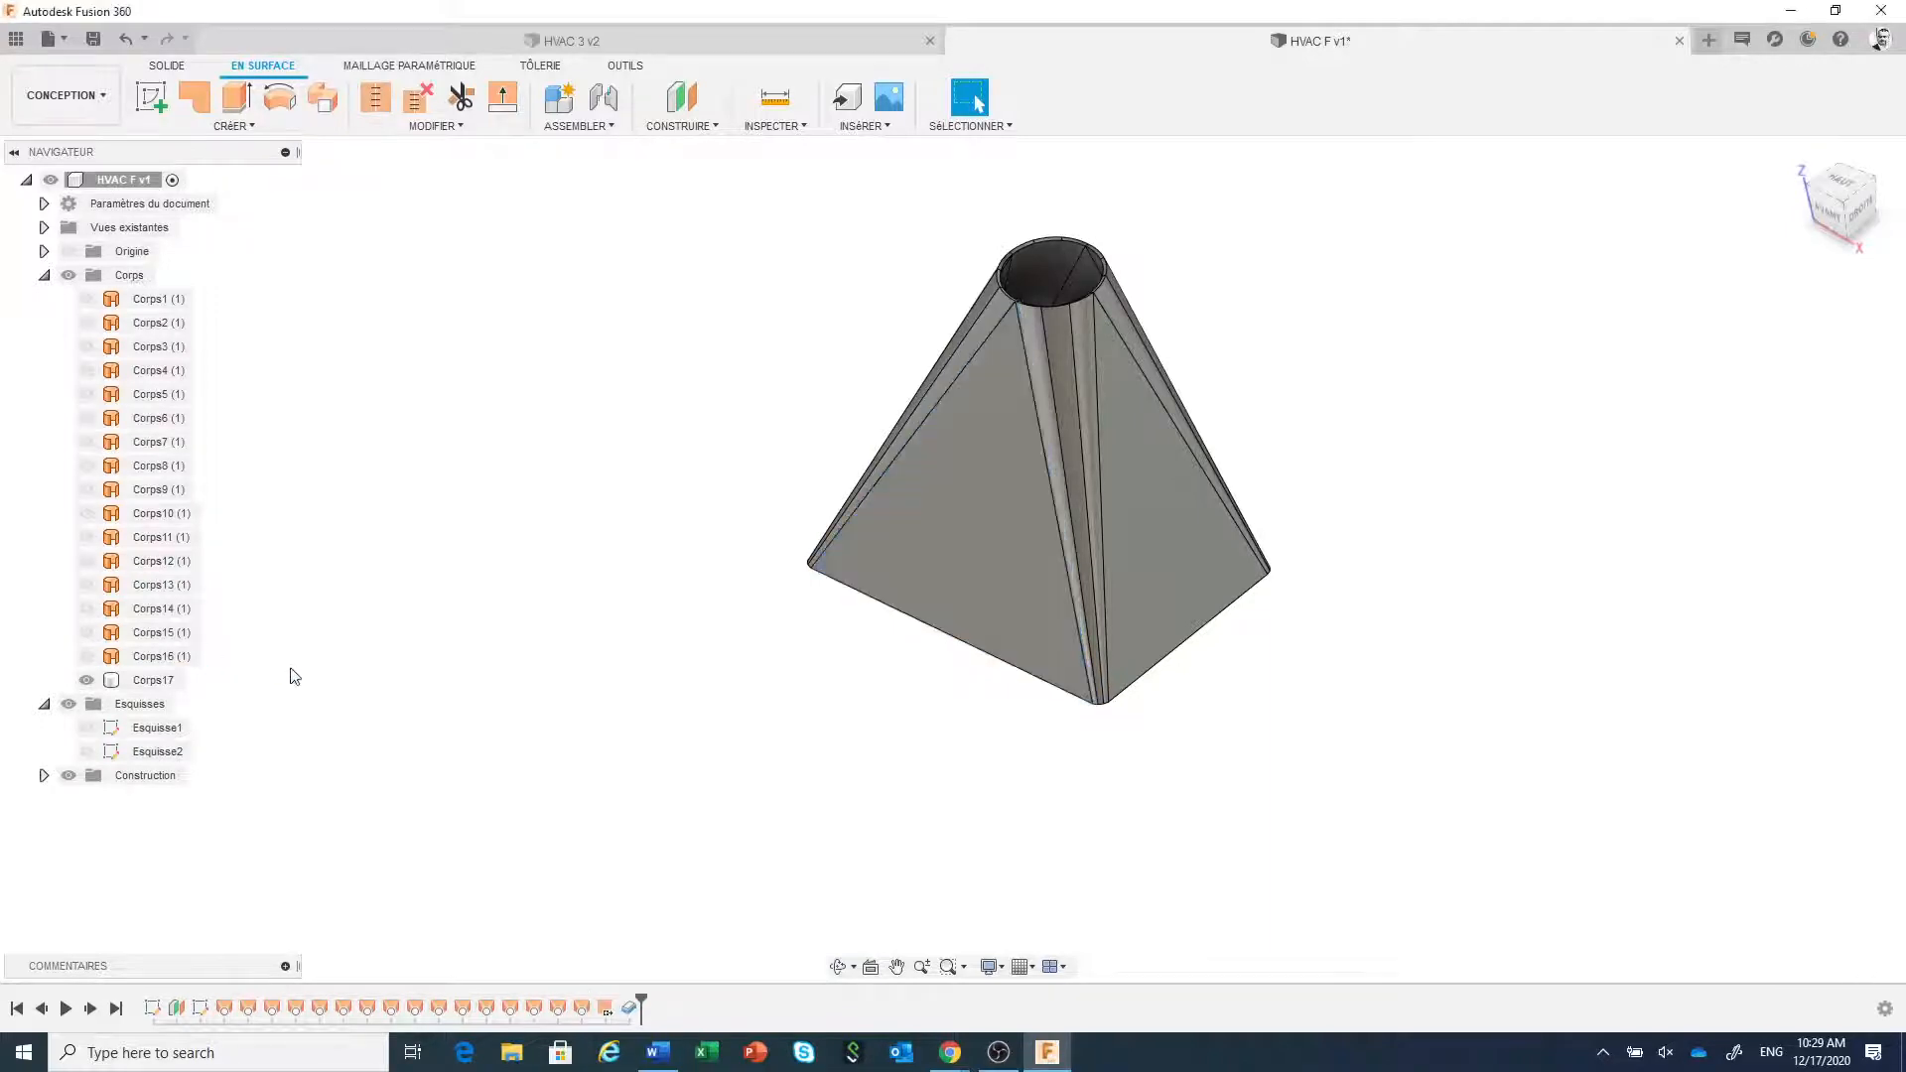
click(175, 661)
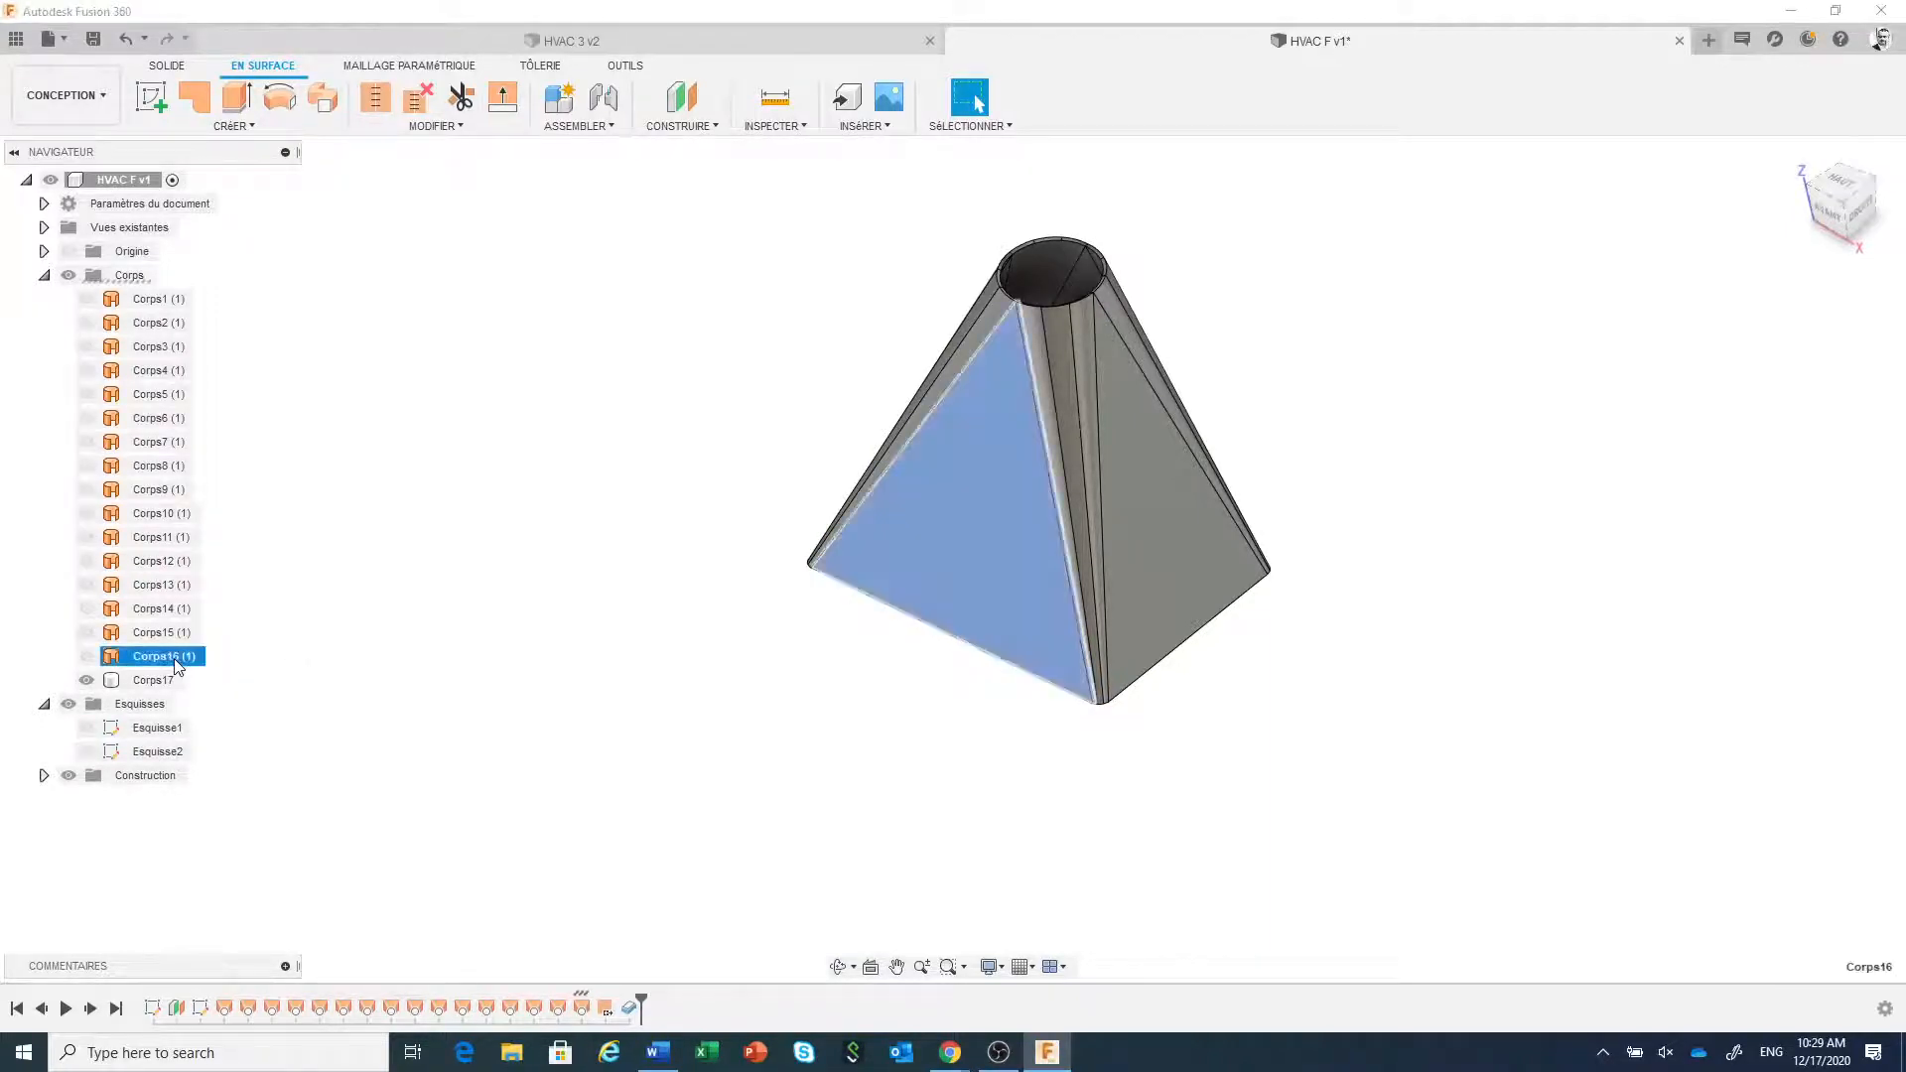
shift+click(169, 301)
right_click(170, 302)
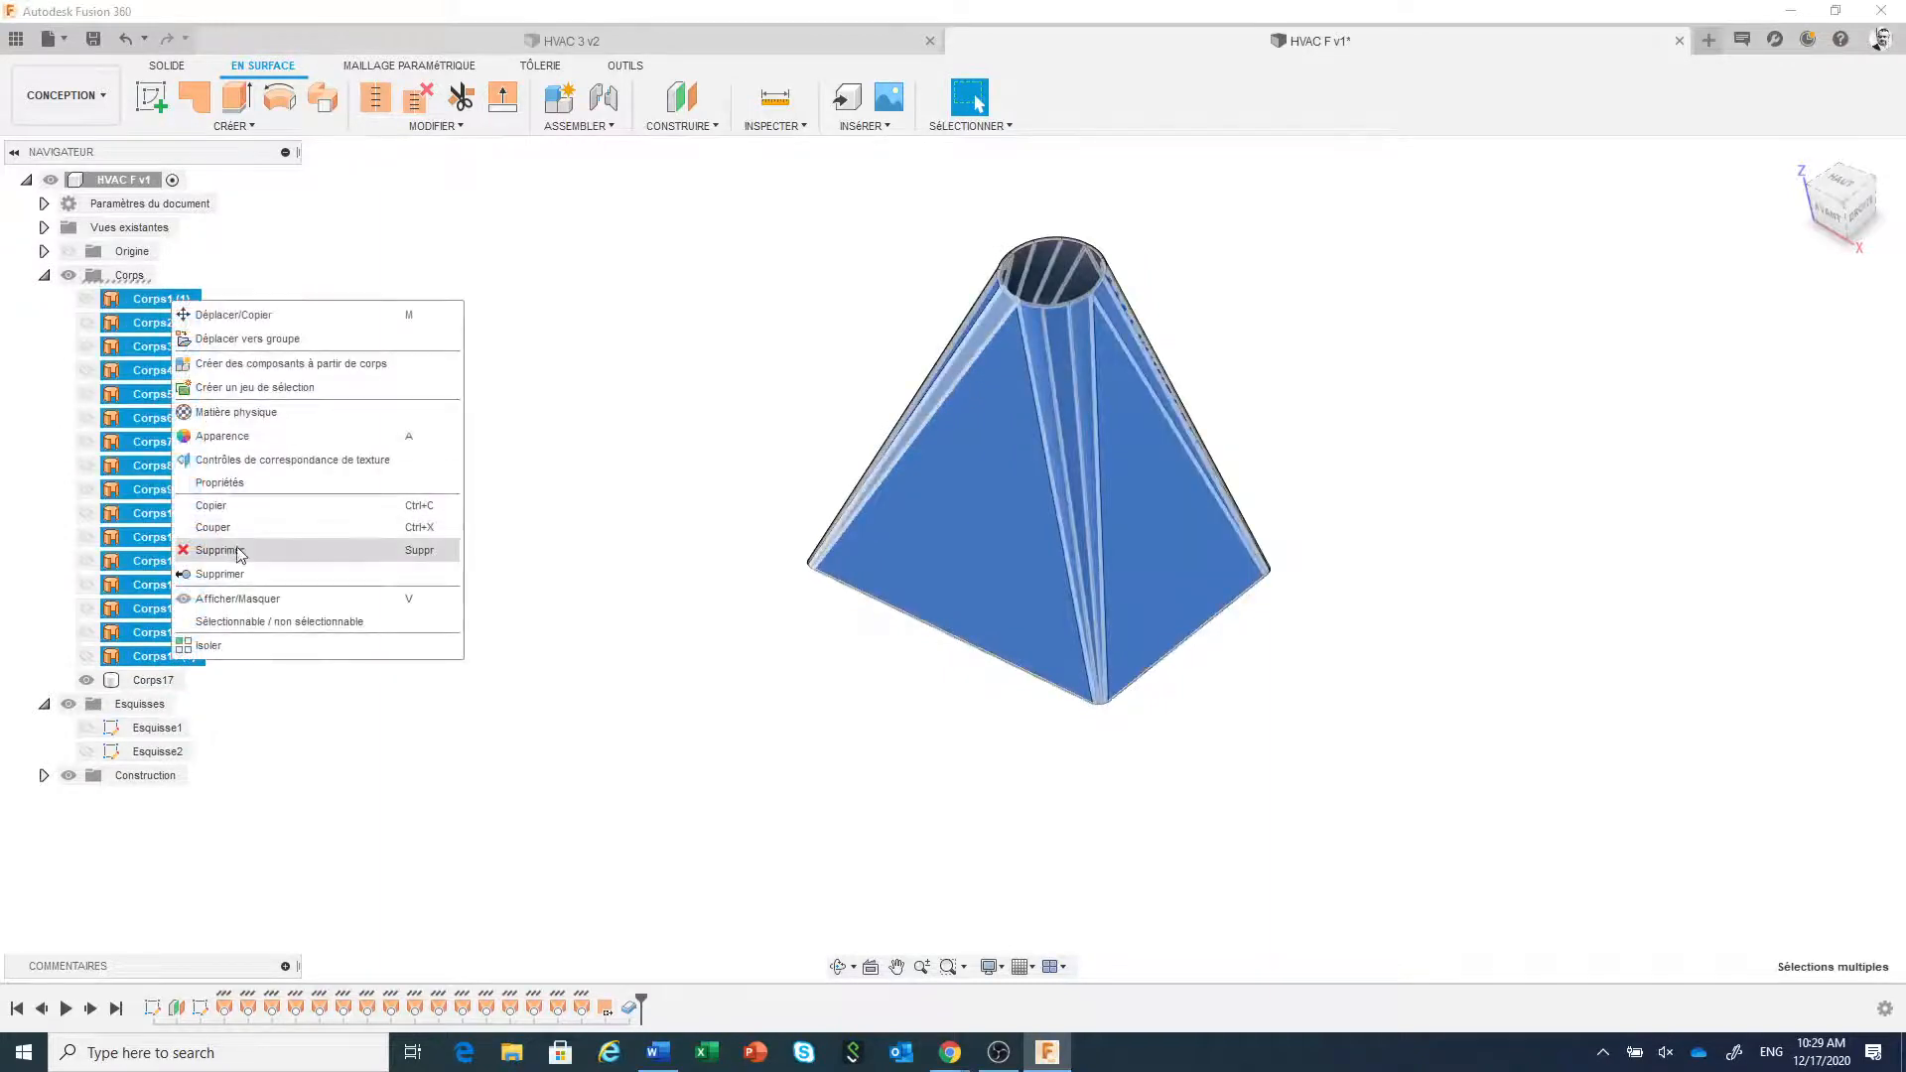
click(221, 549)
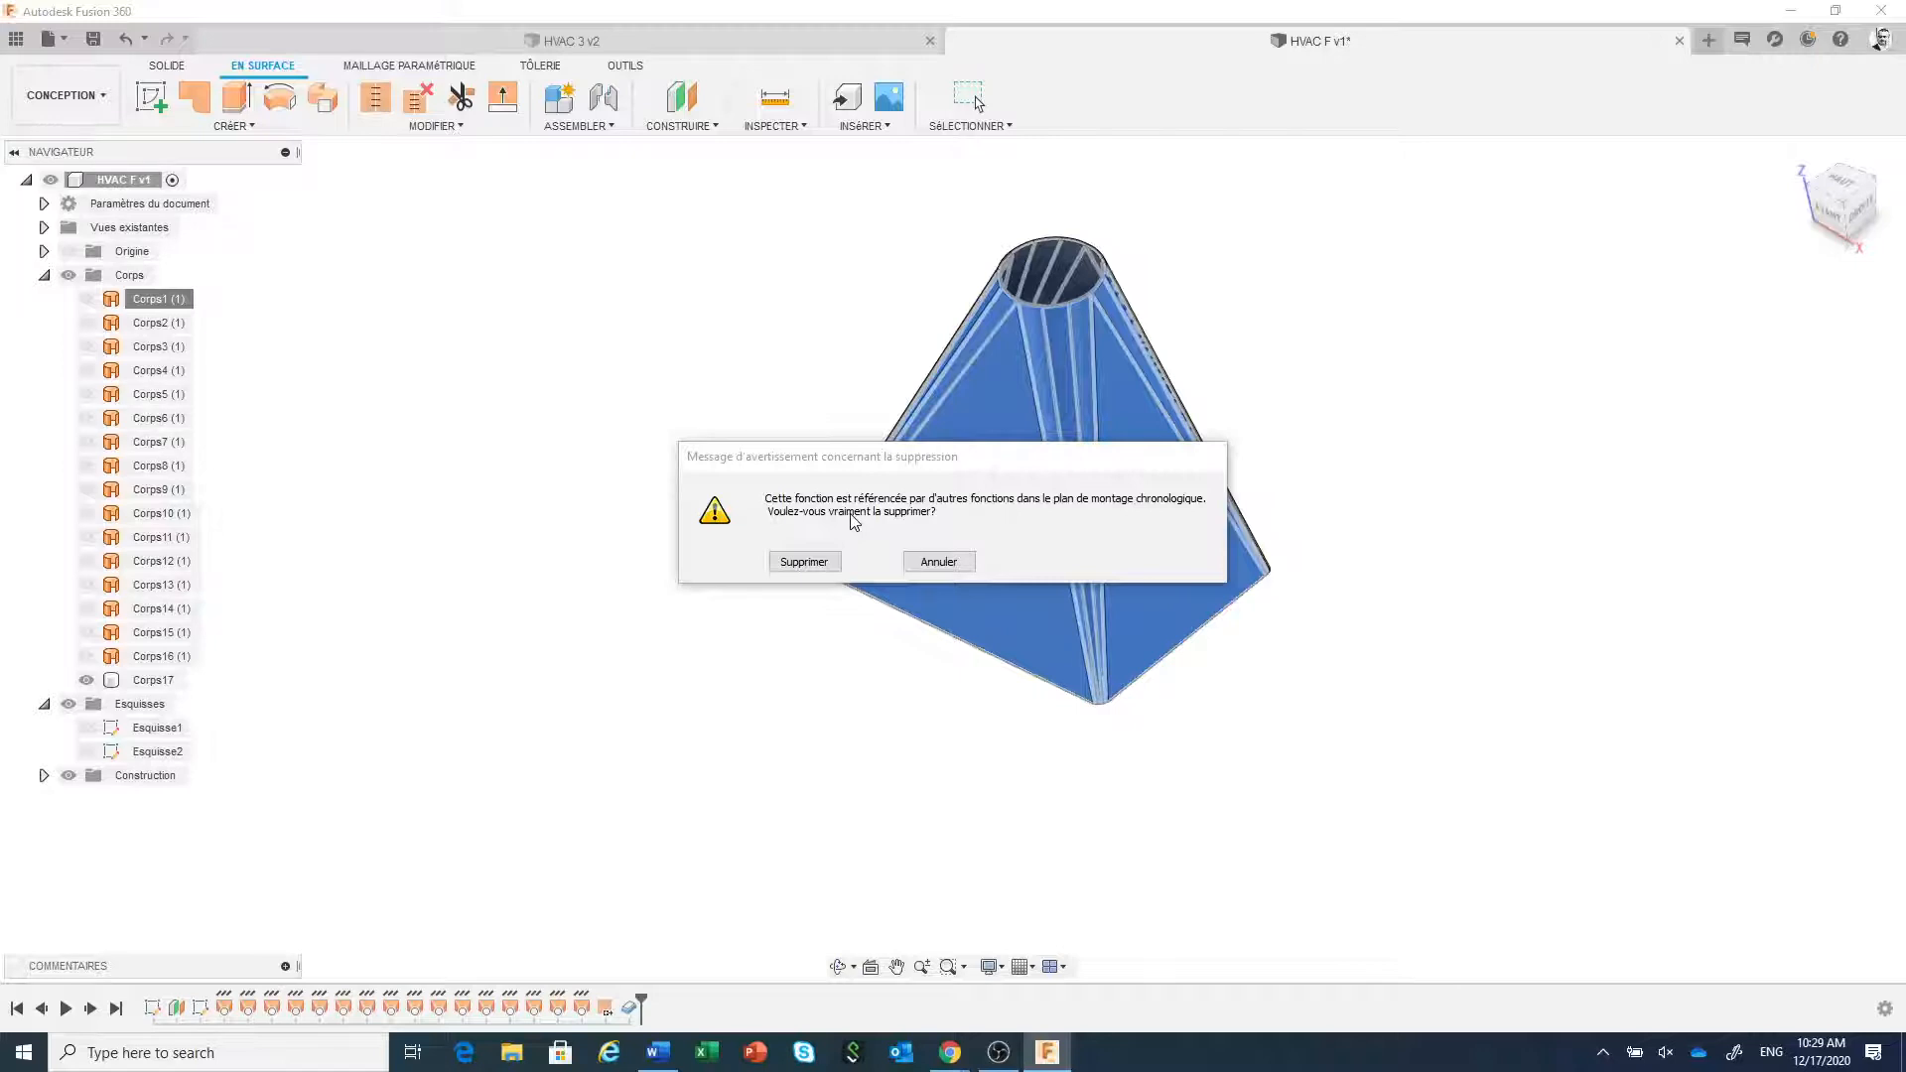
click(816, 563)
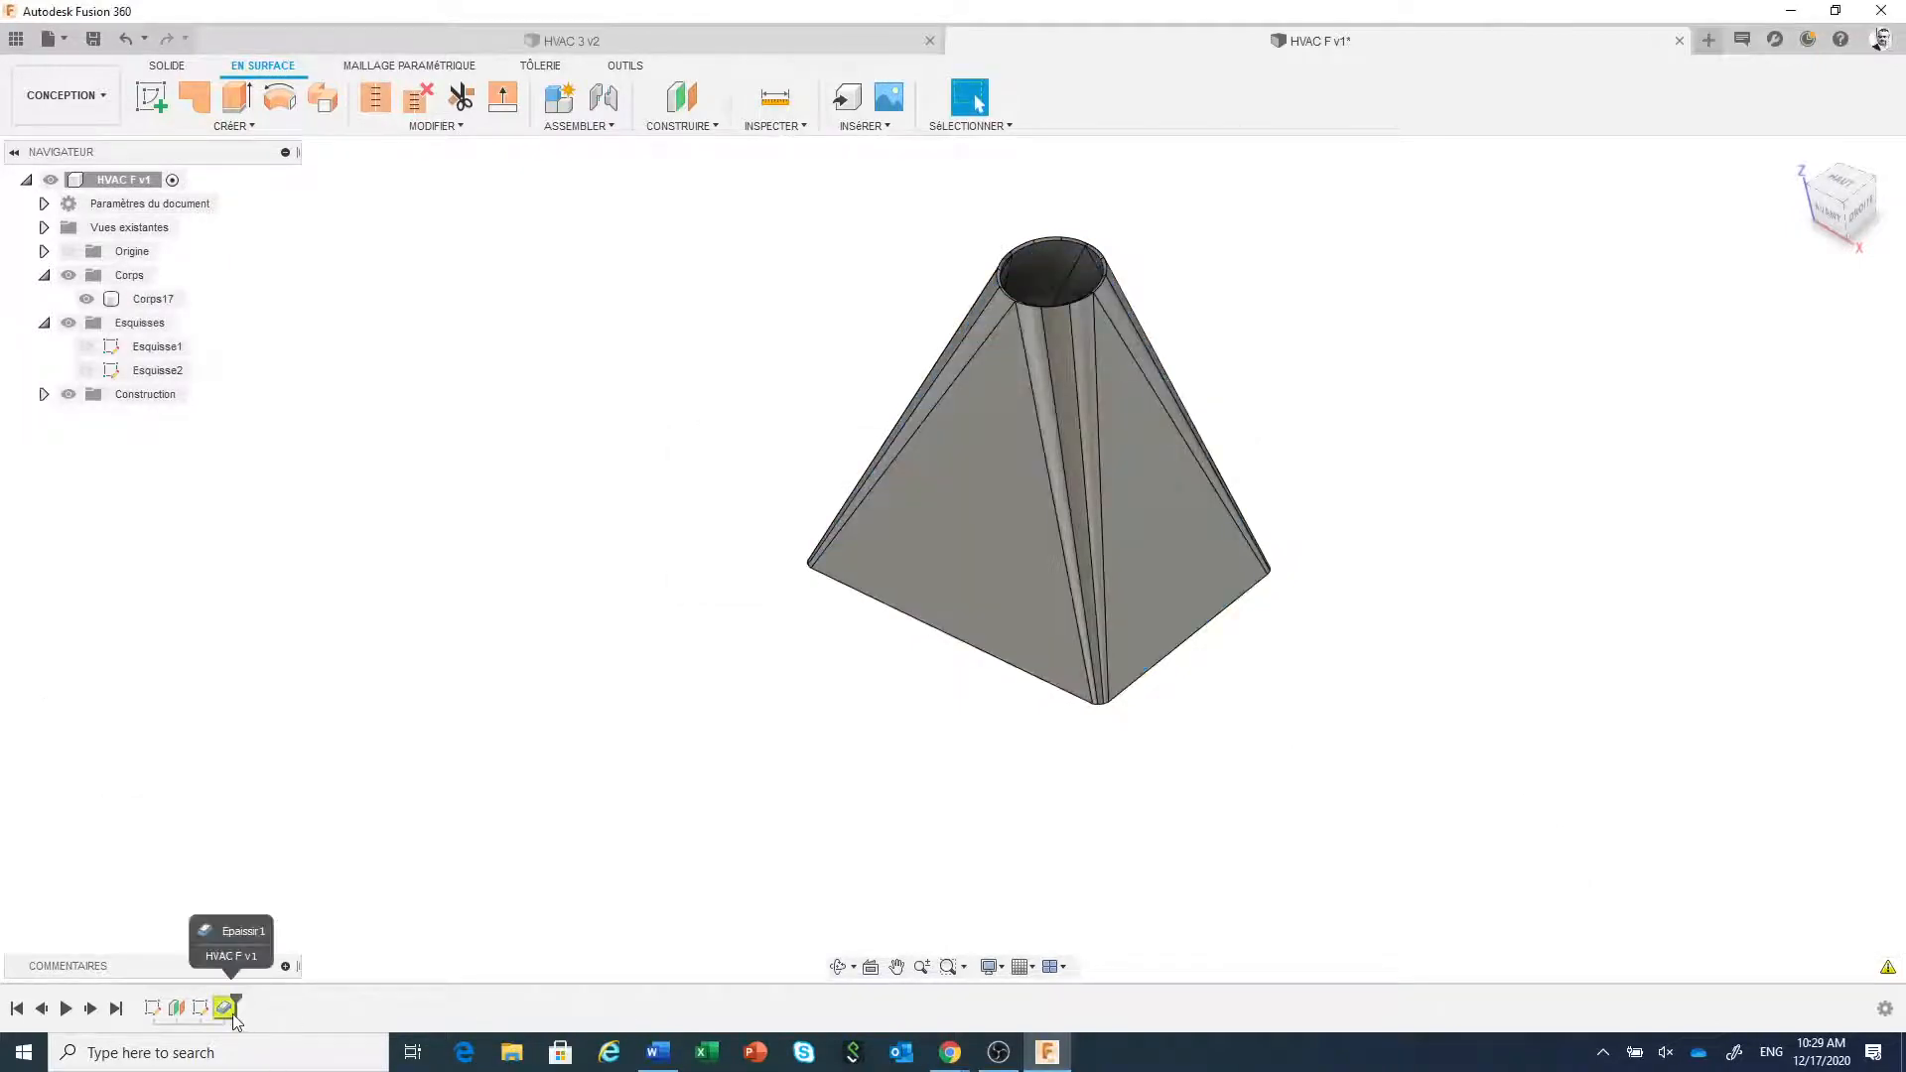
mouse_move(1890, 970)
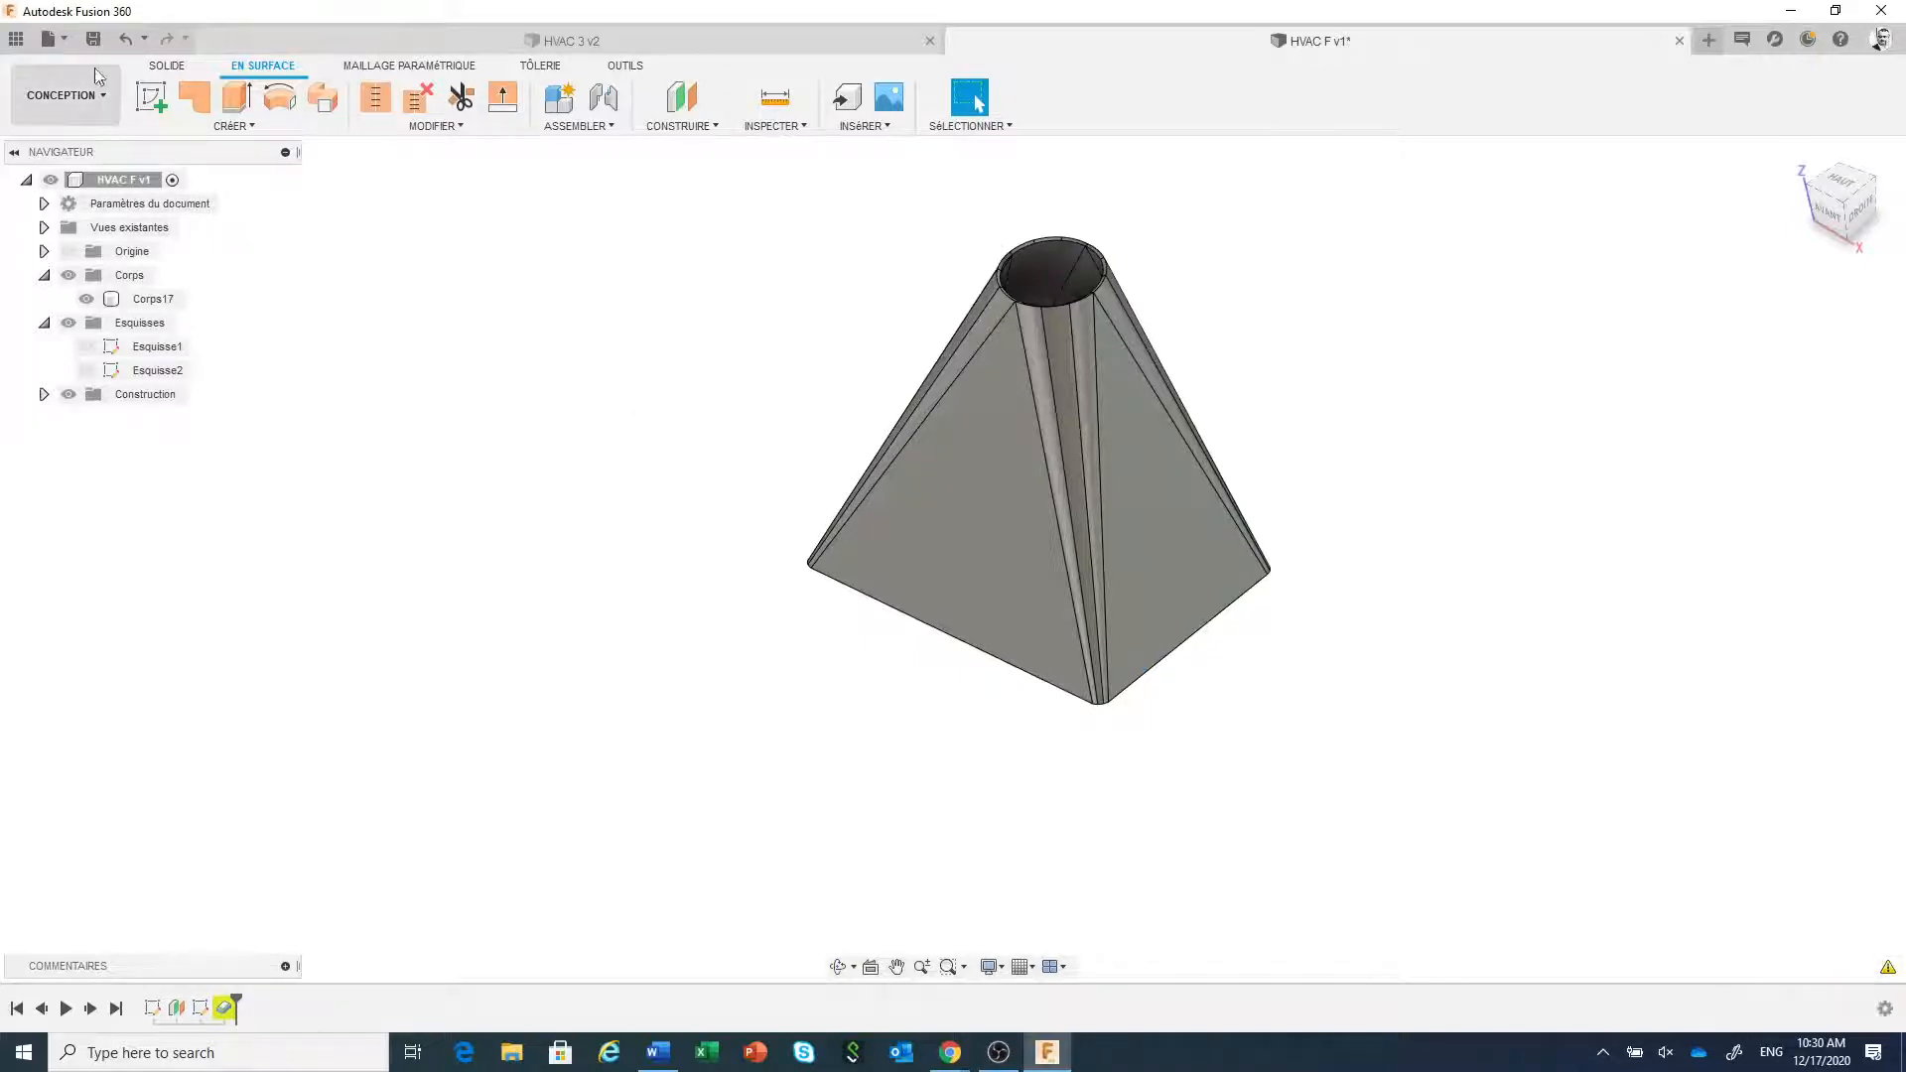
click(128, 40)
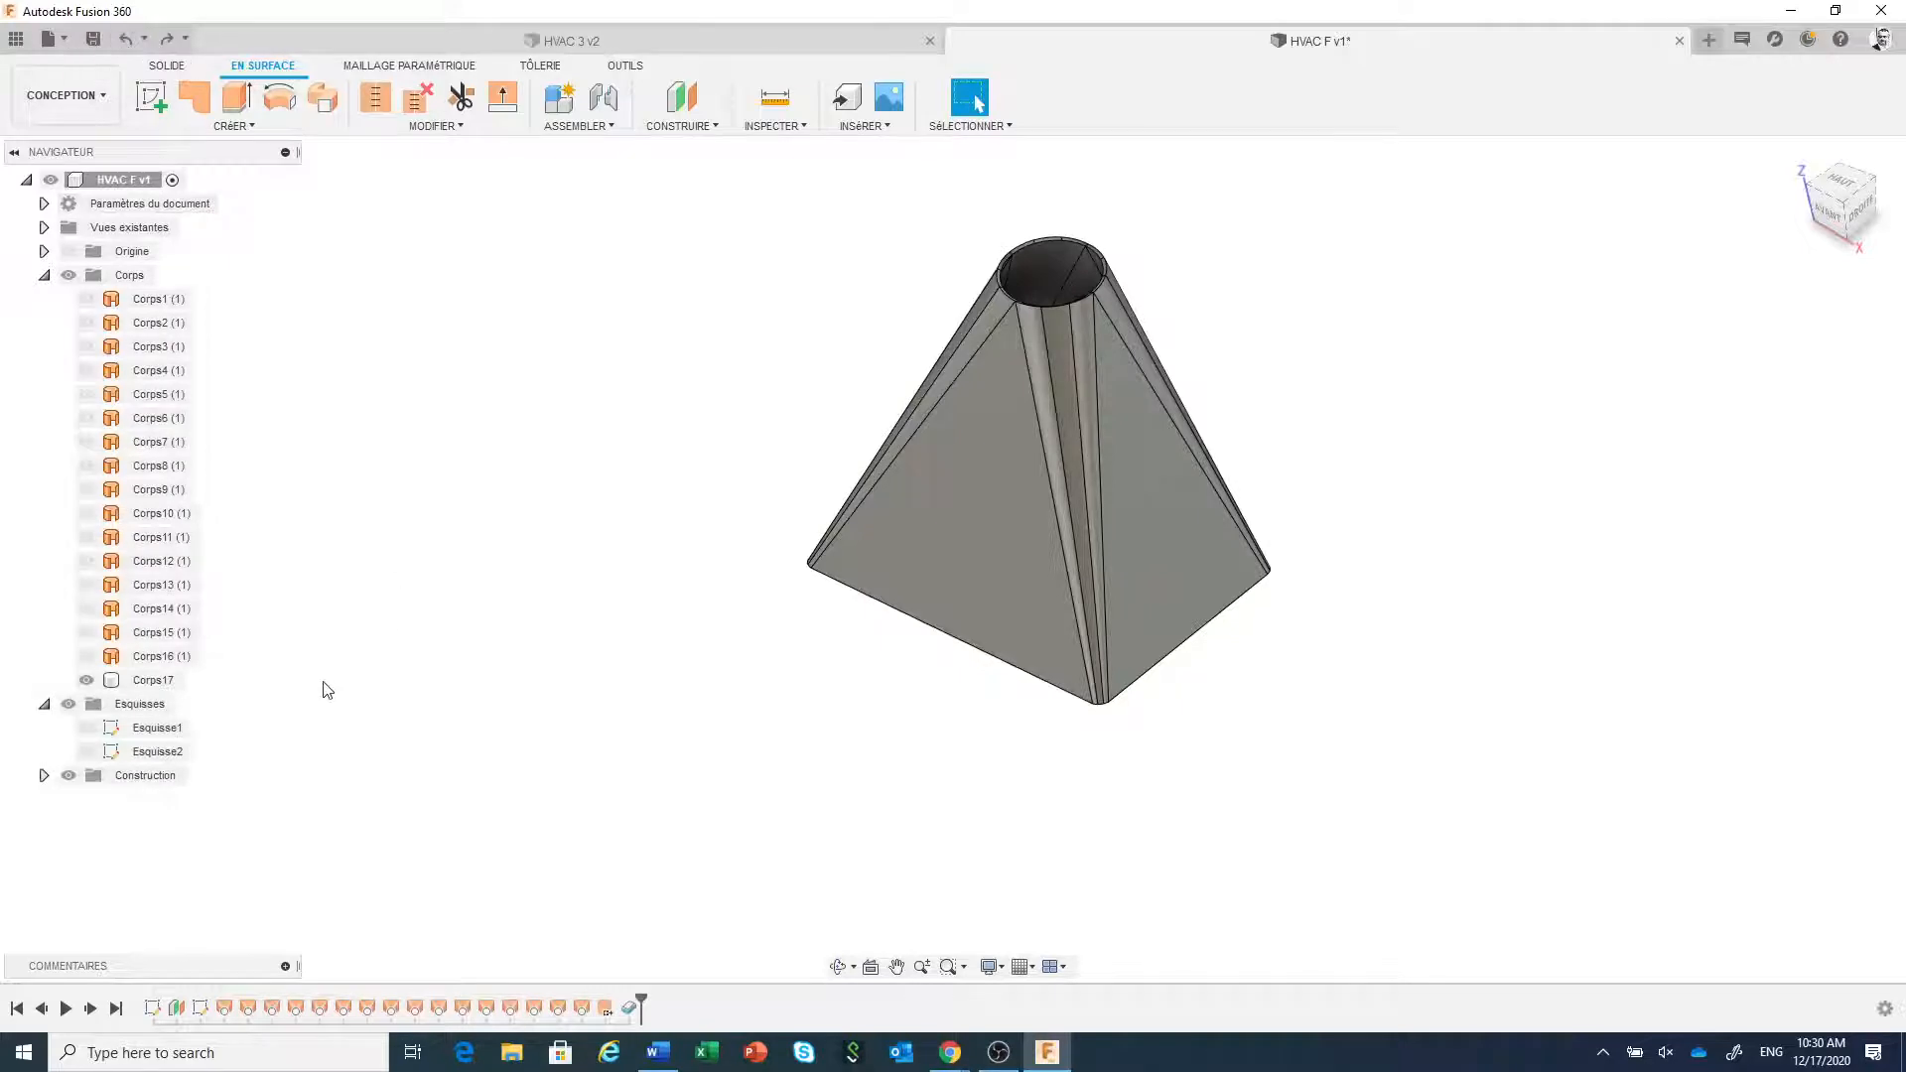
- Remove the surface bodies Corps1 to Corps16 with a Remove operation, keeping the thickened solid Corps17
click(171, 659)
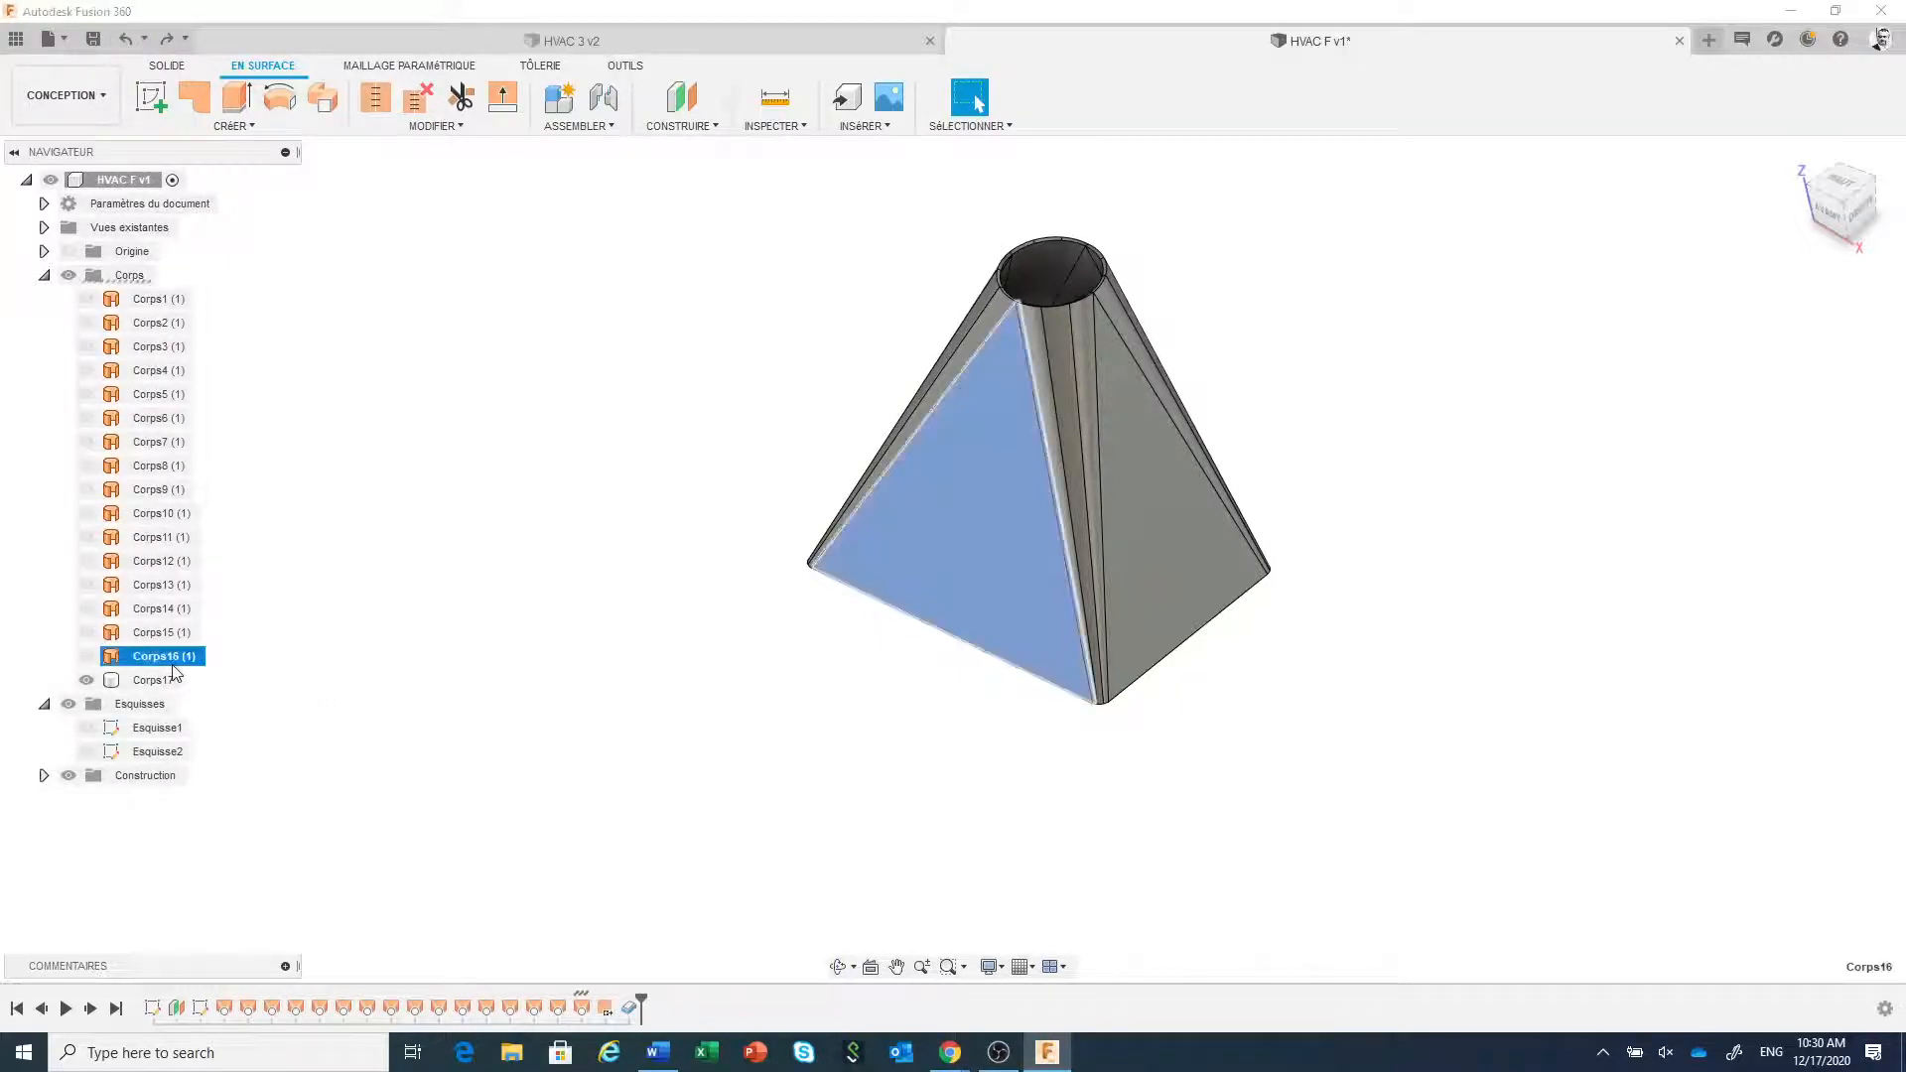
shift+click(170, 306)
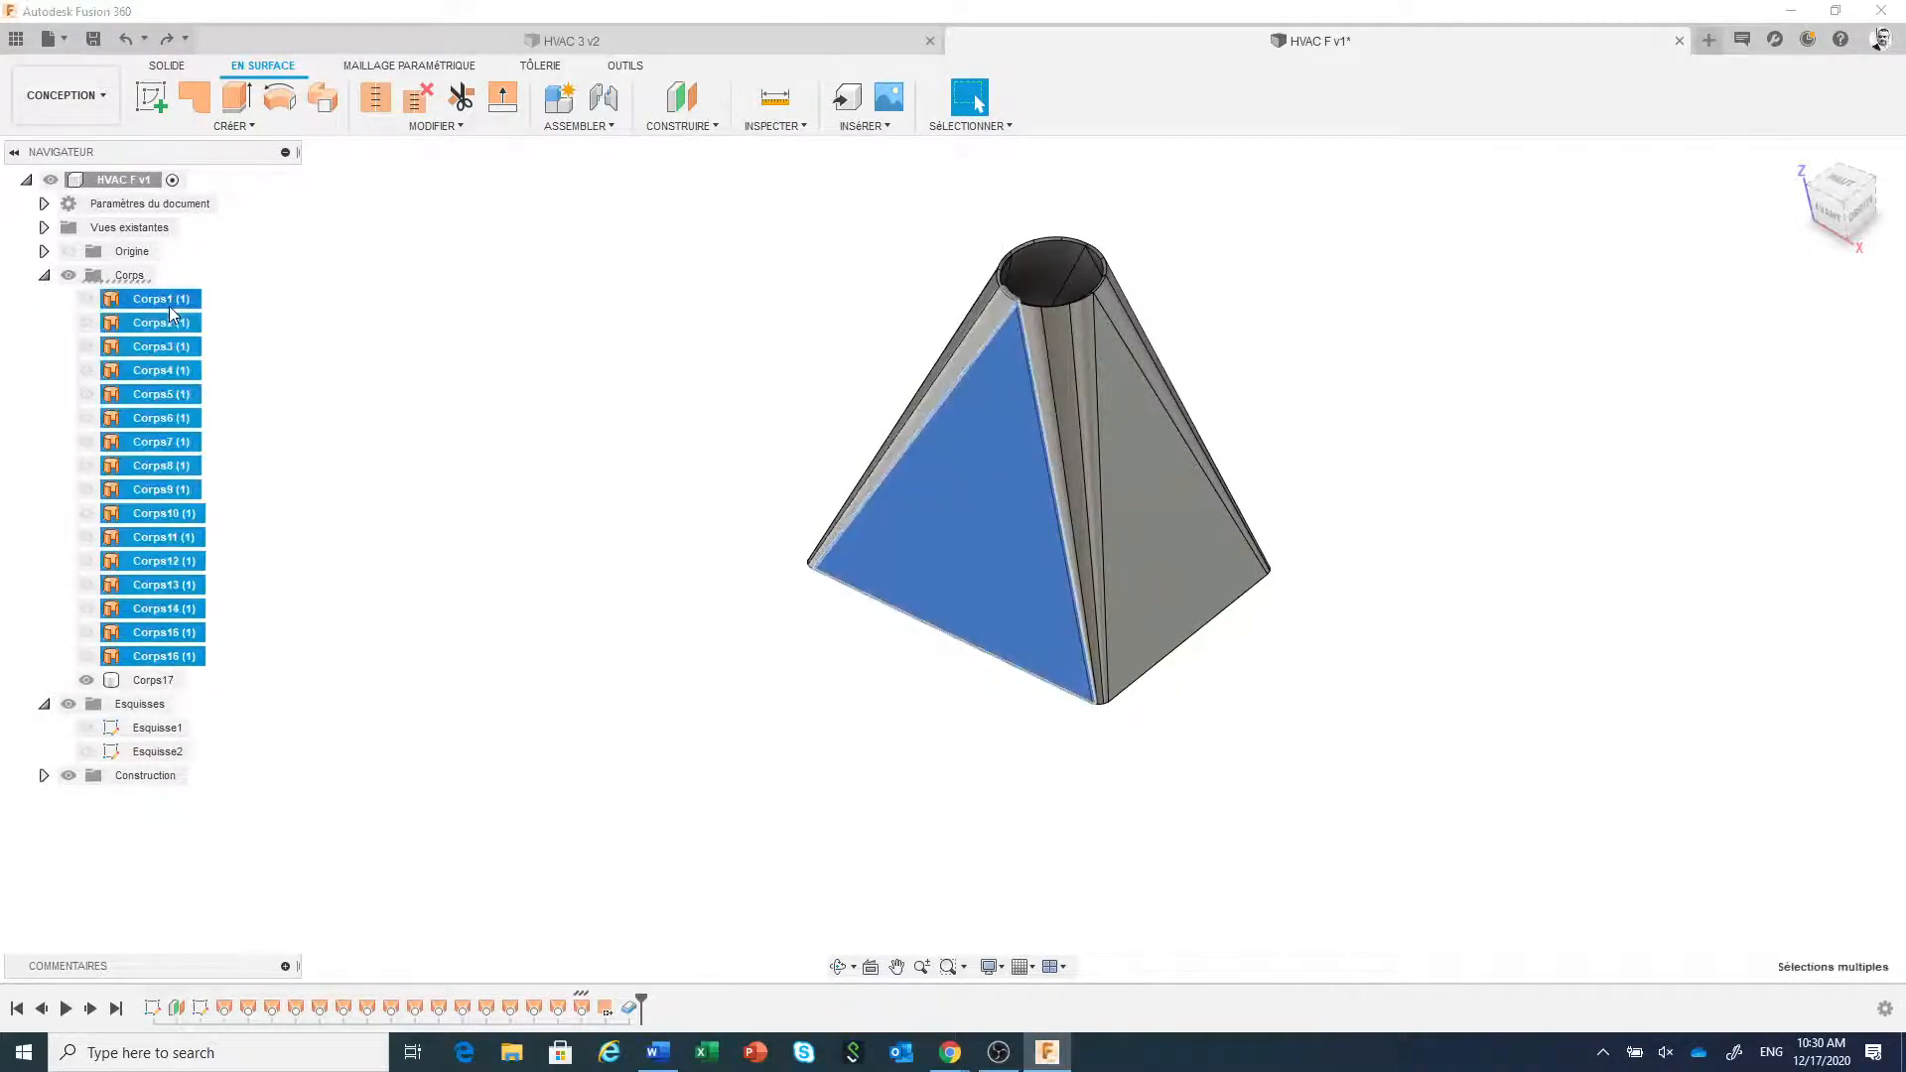
right_click(172, 314)
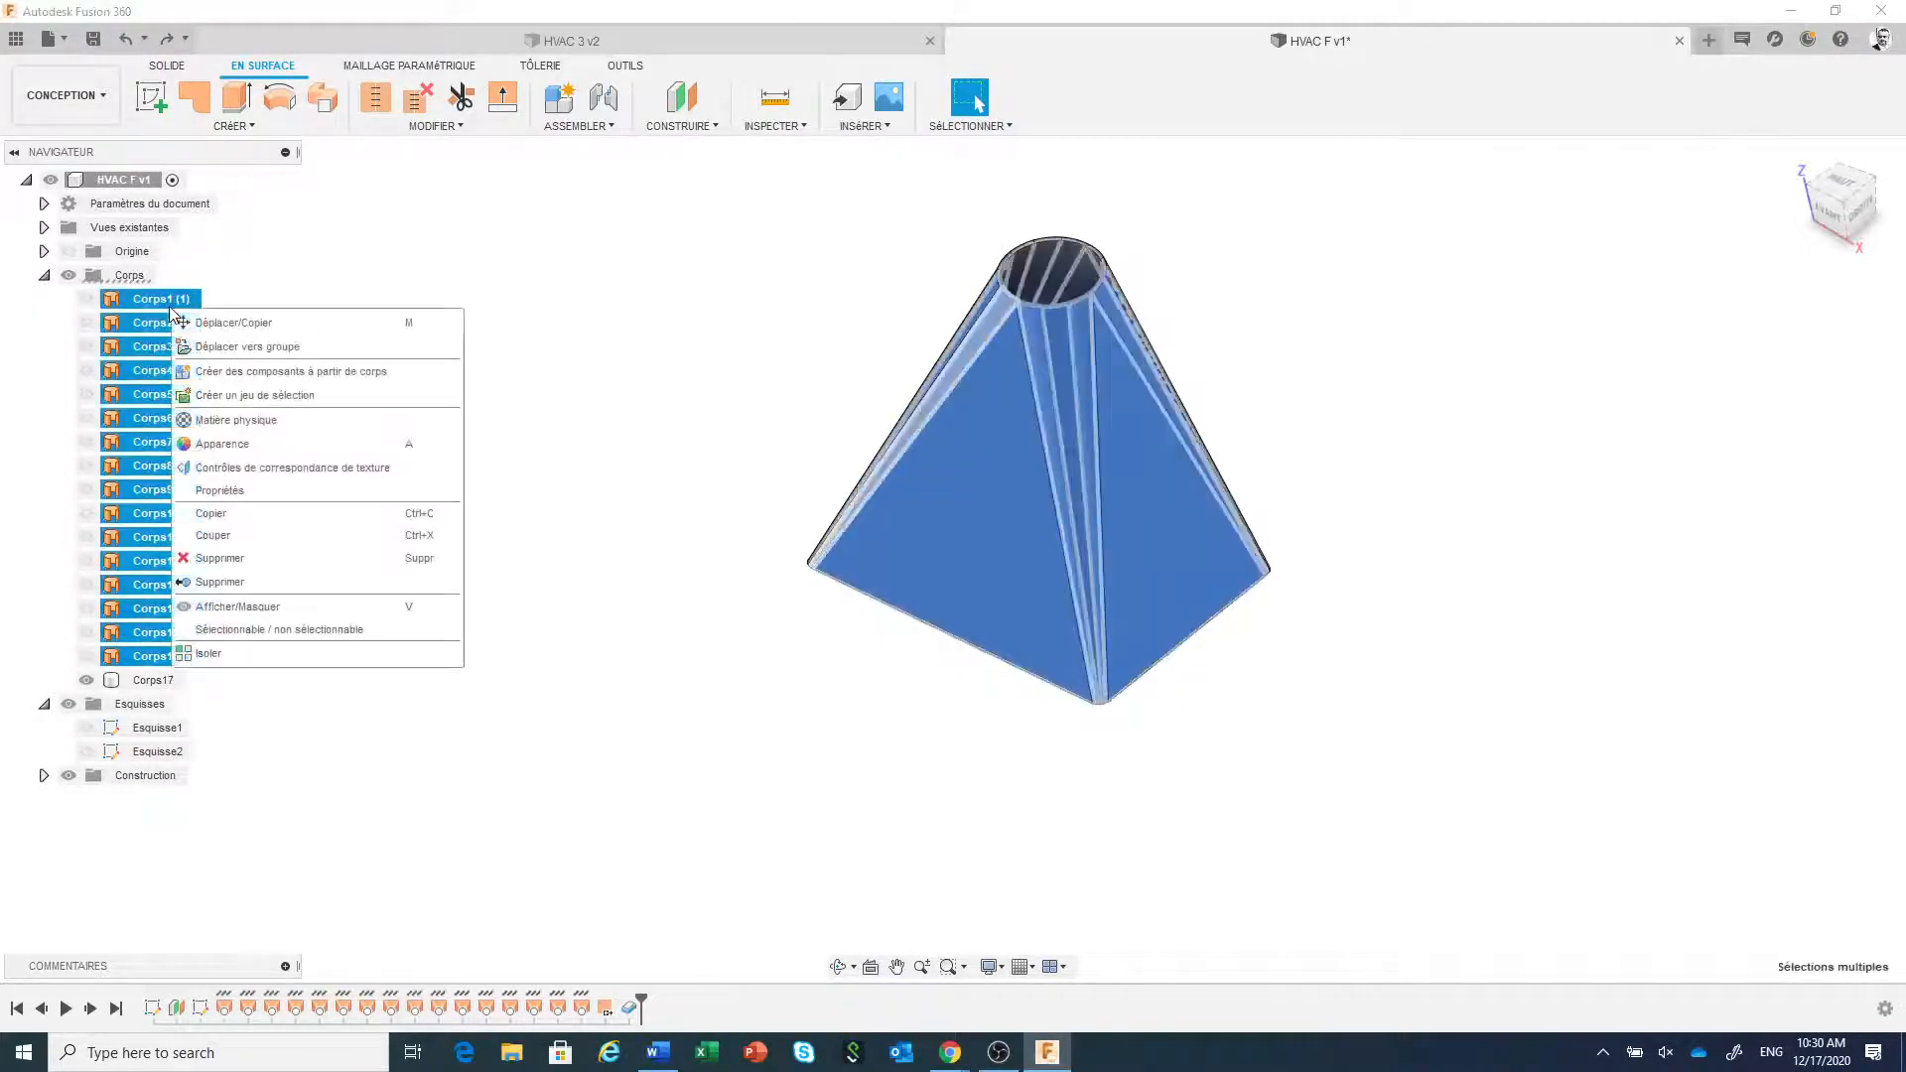
click(218, 585)
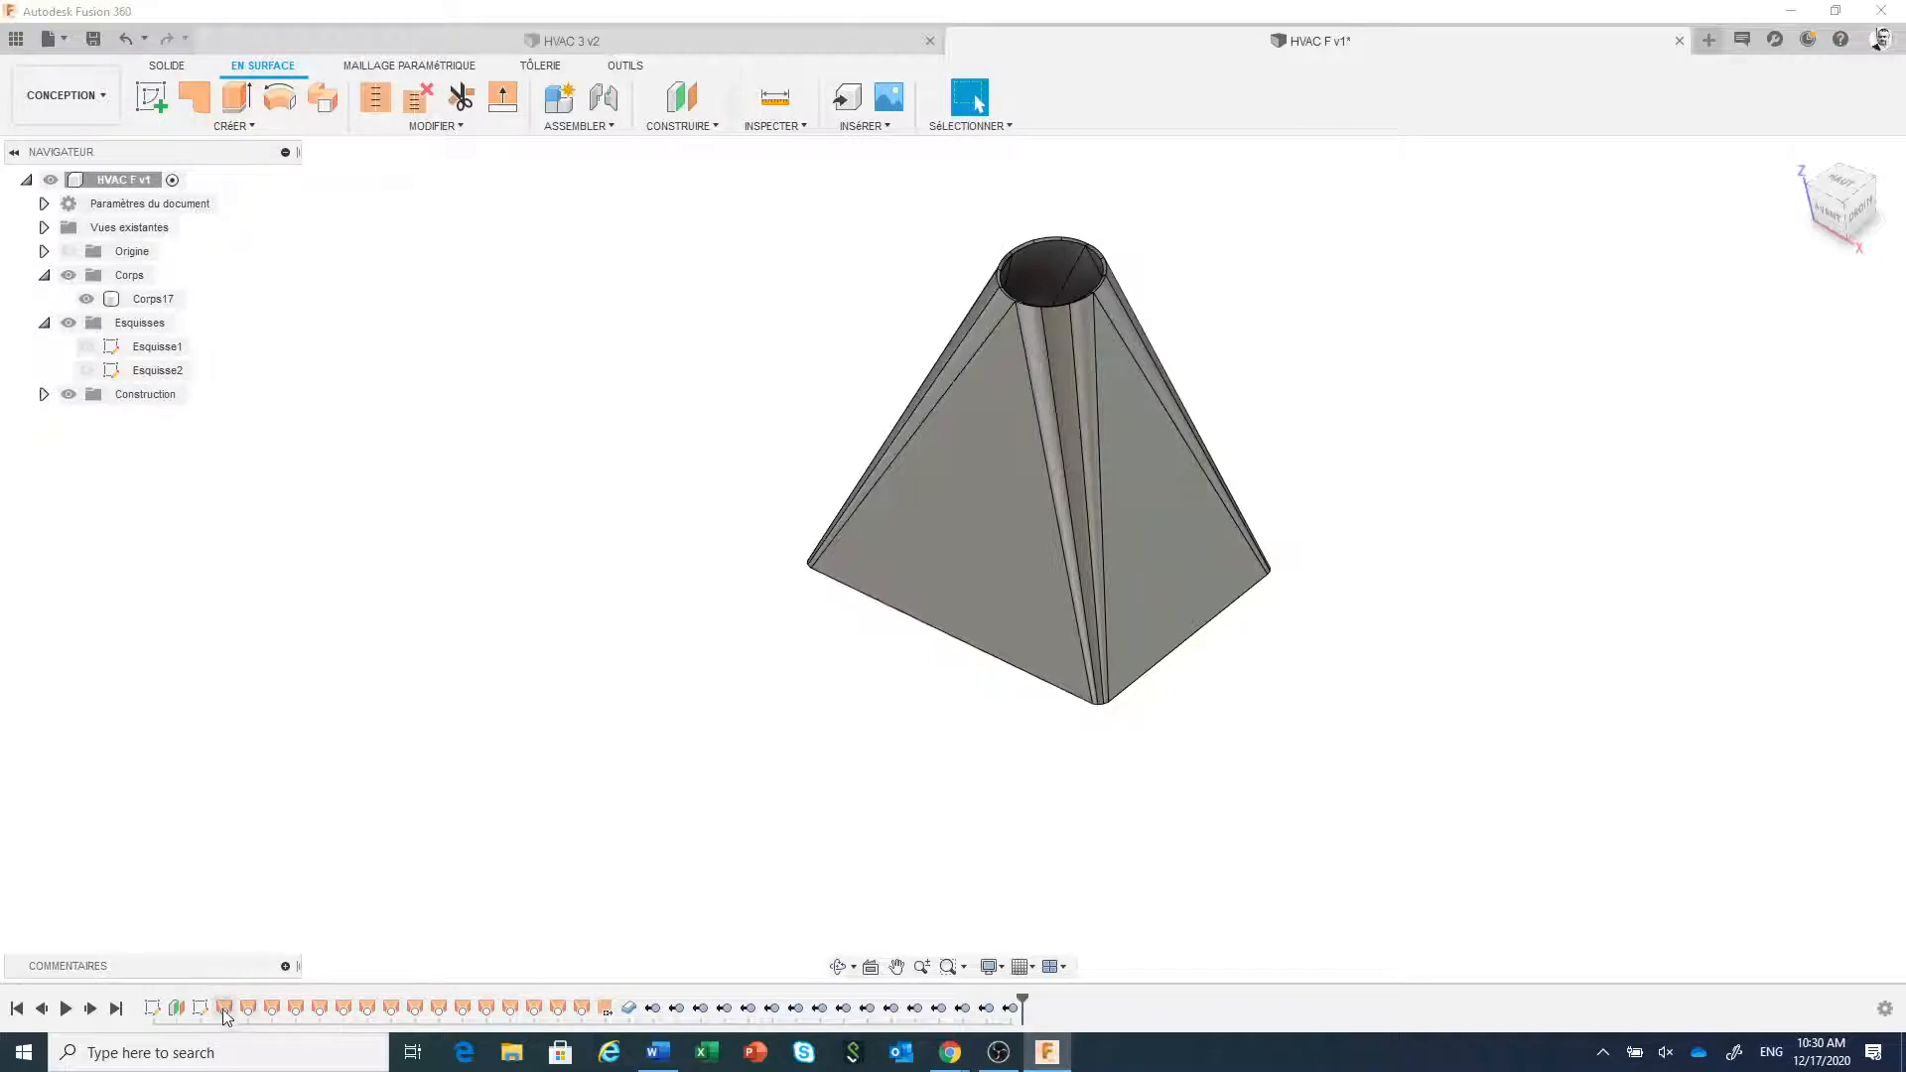
- Collect the 16 loft features into one timeline group and the 16 body removal features into a second group
shift+click(581, 1010)
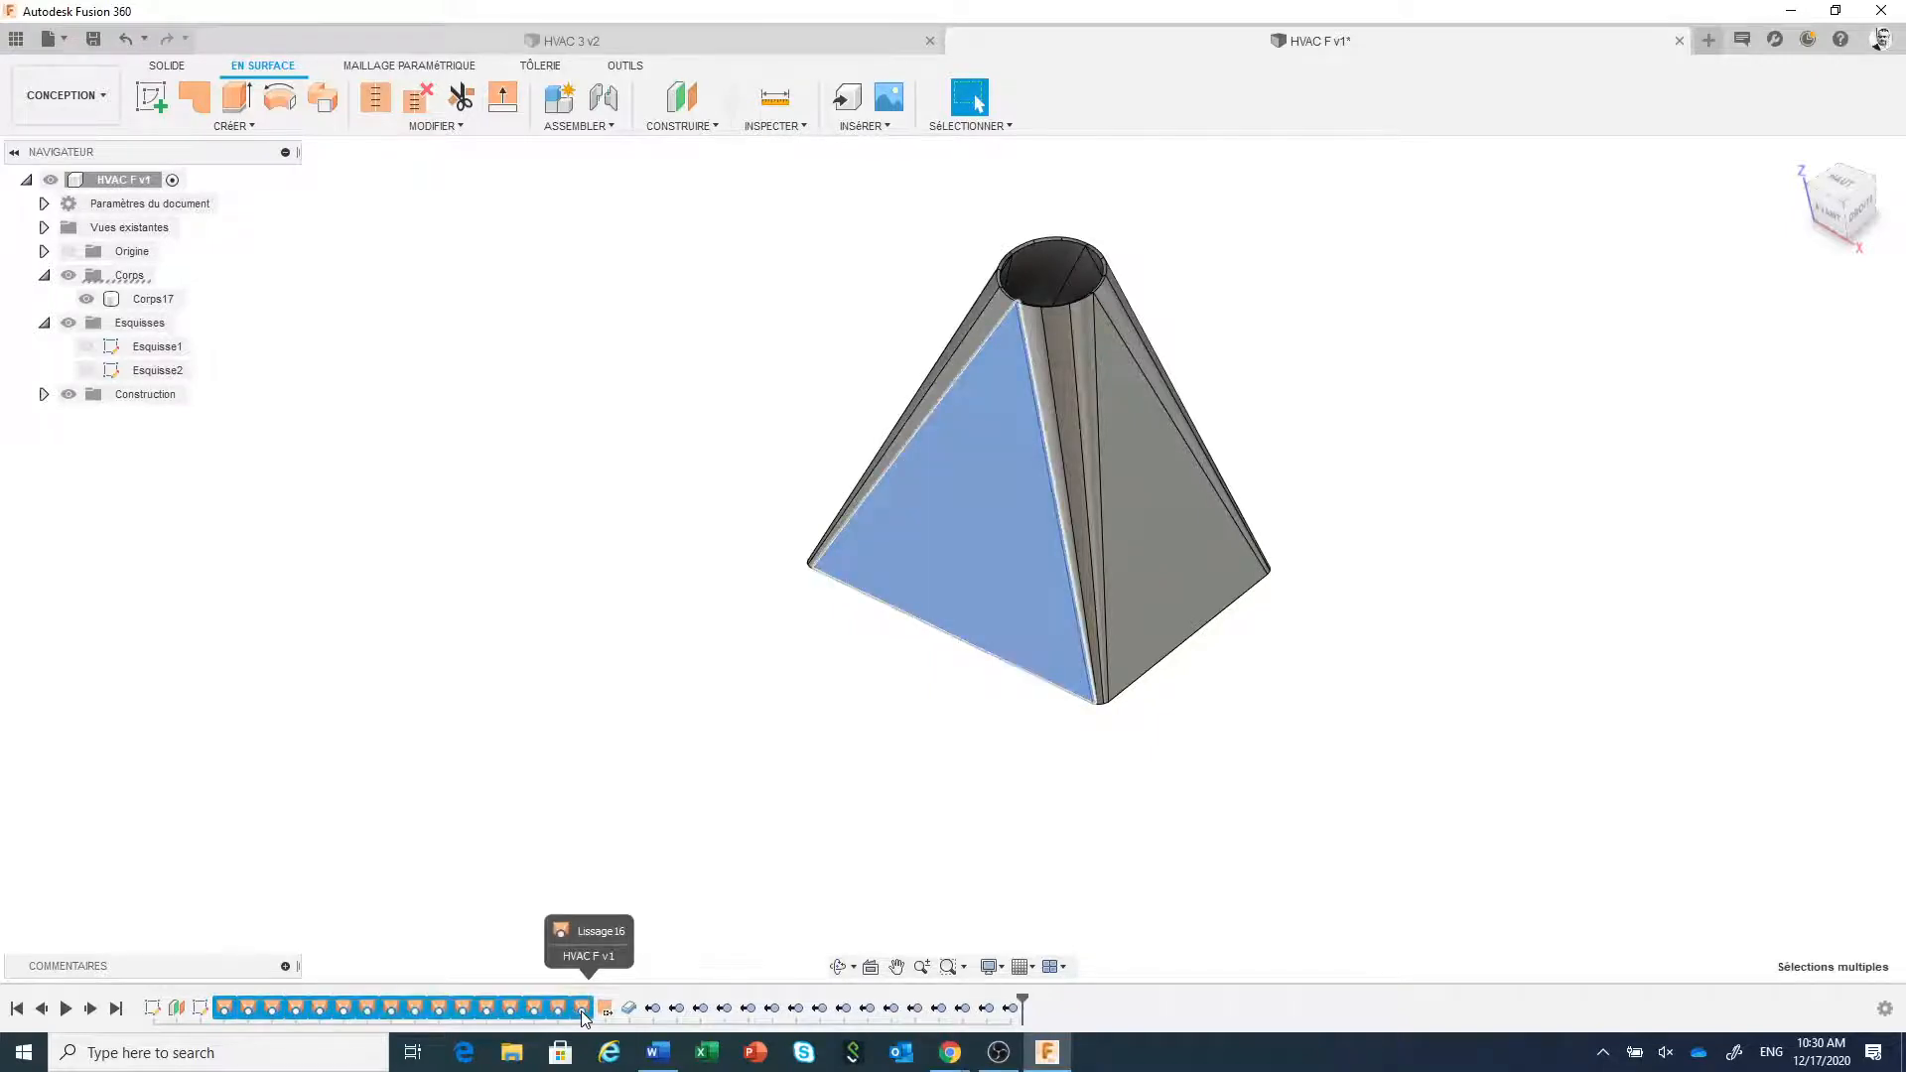
right_click(582, 1012)
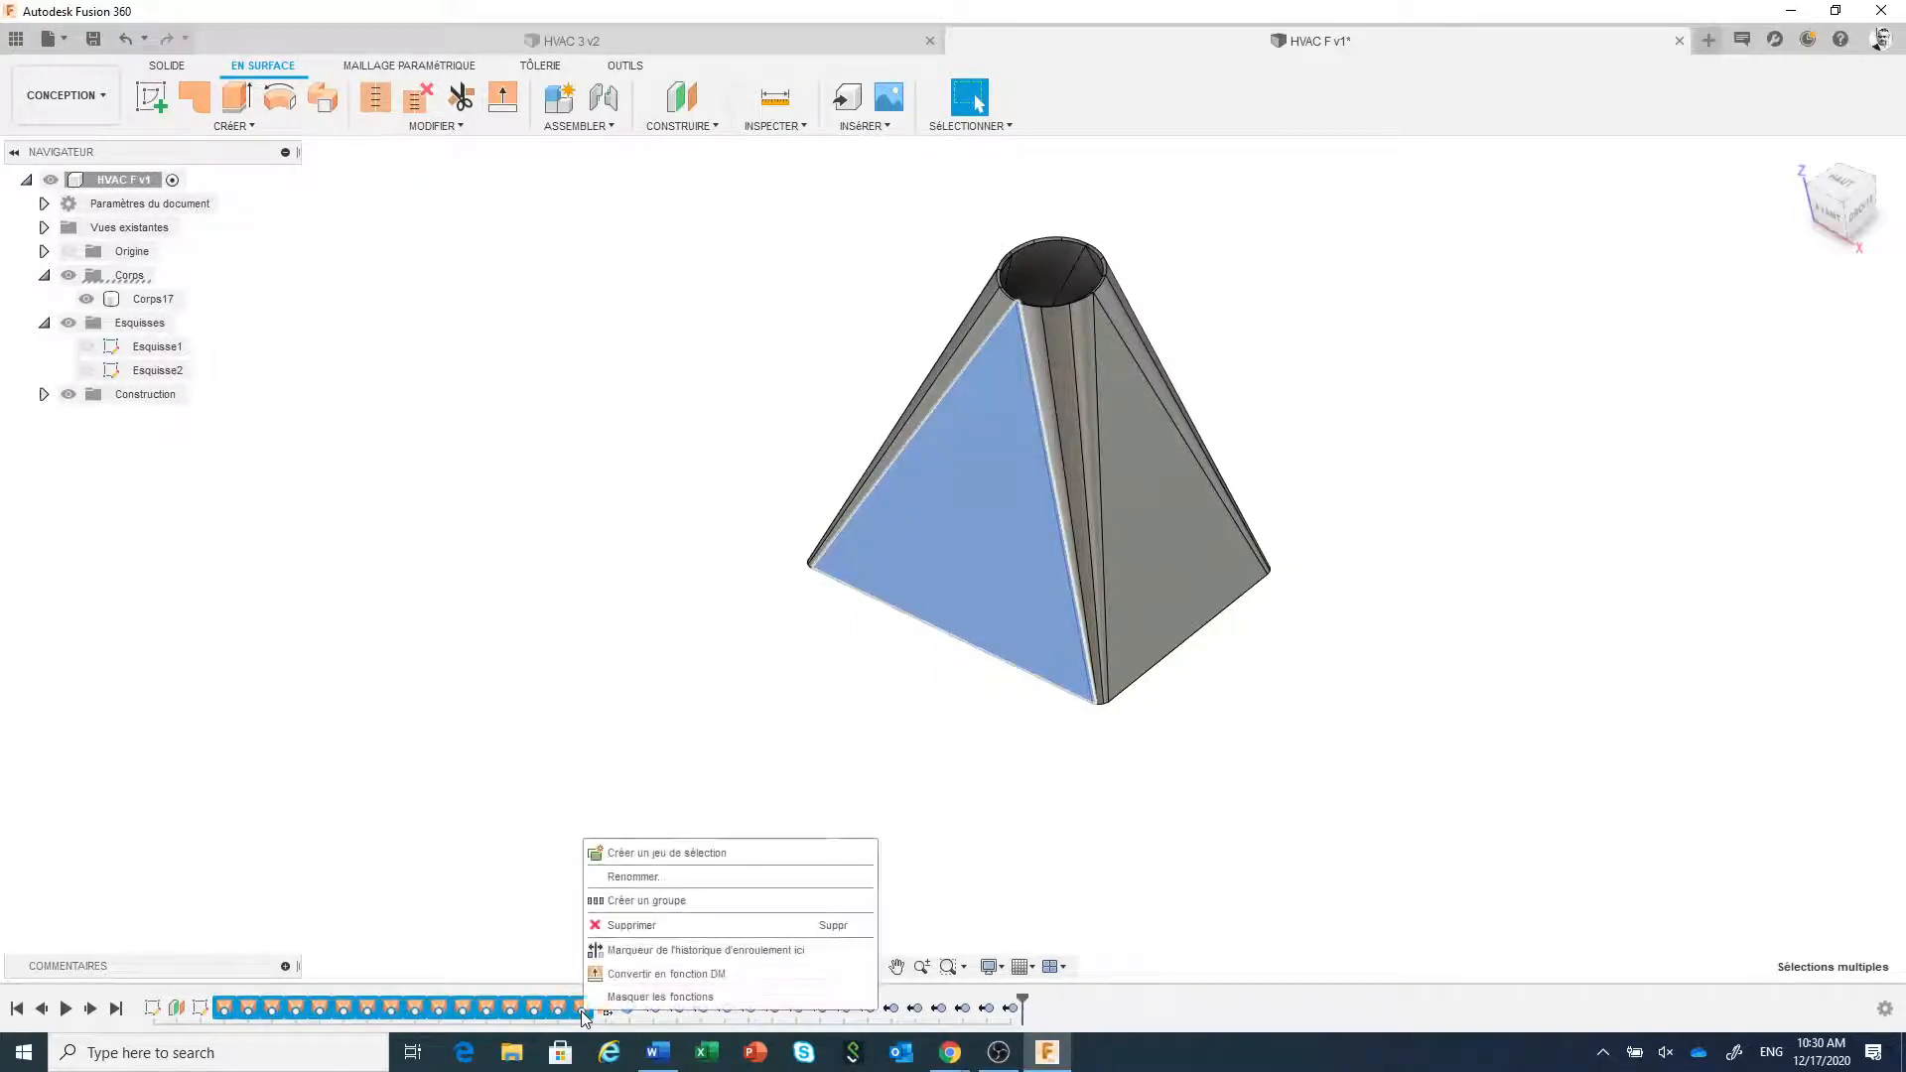
click(621, 926)
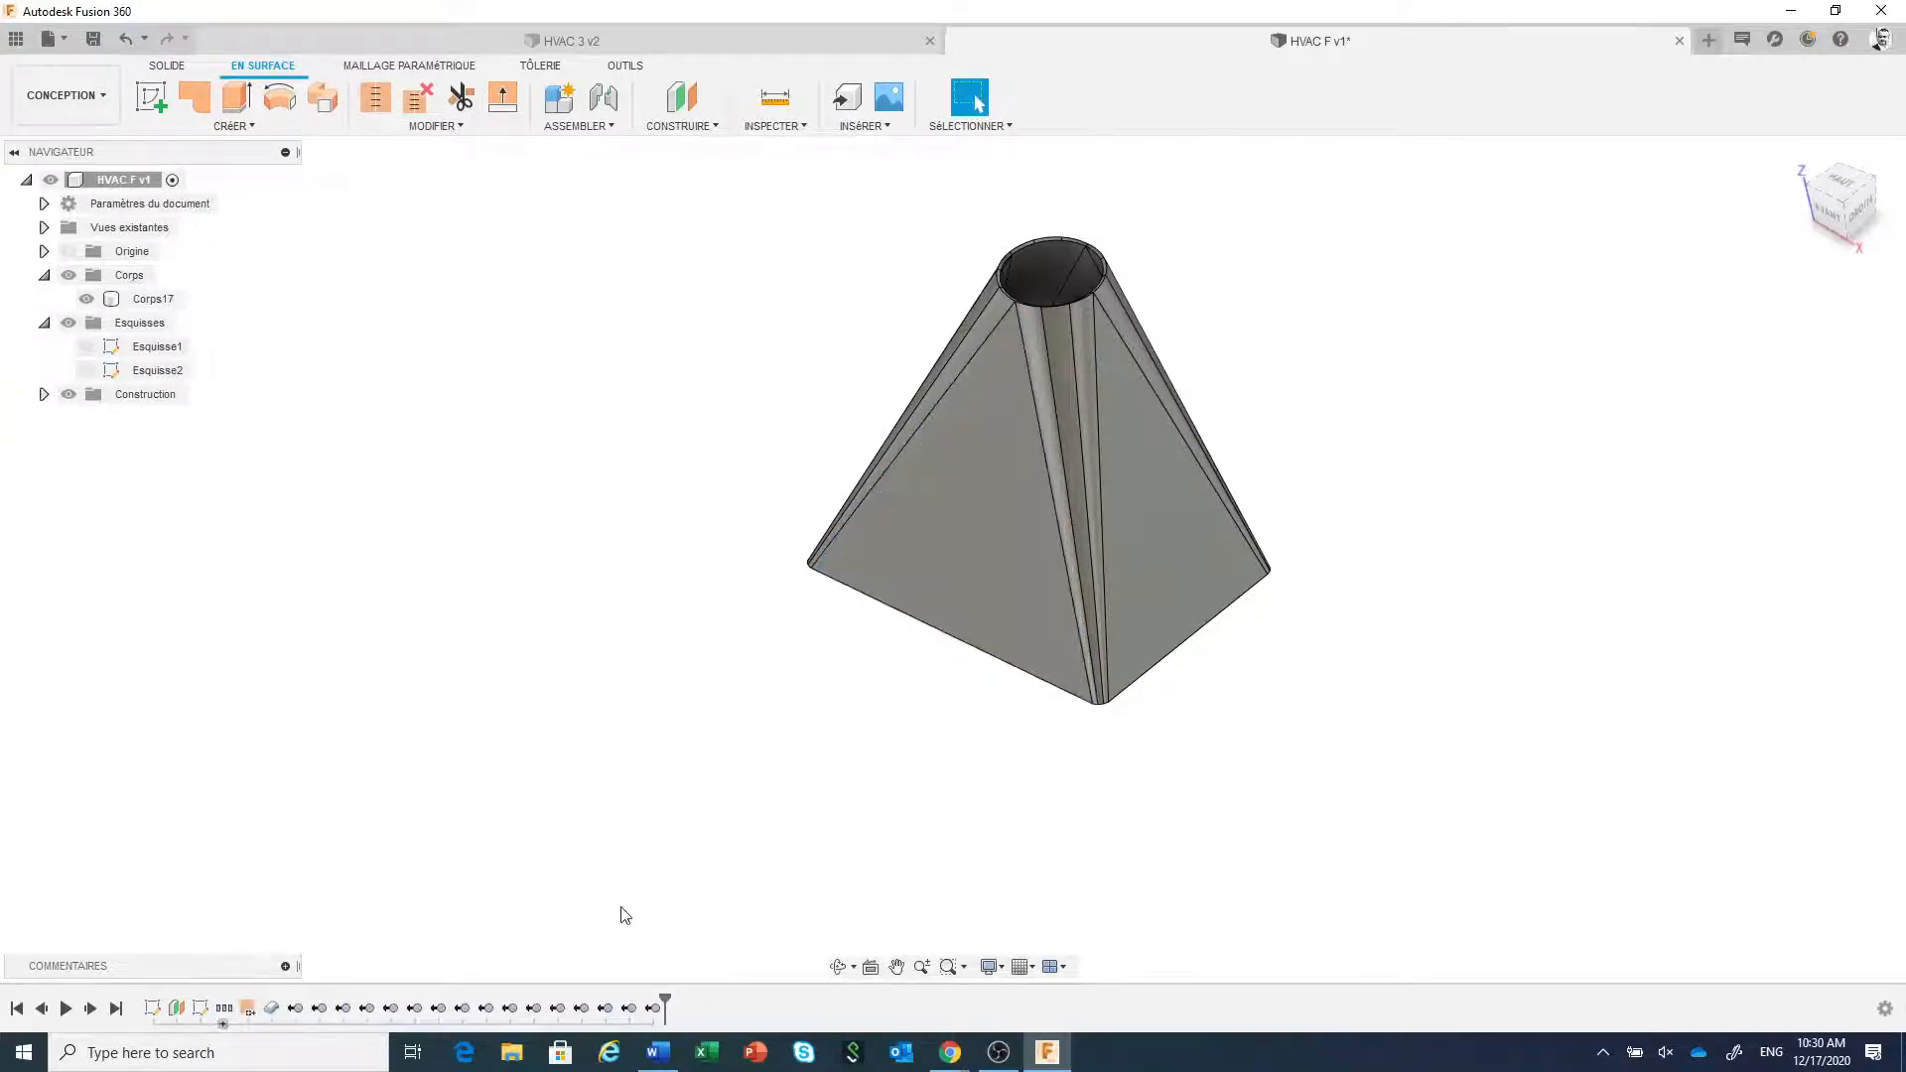
click(295, 1011)
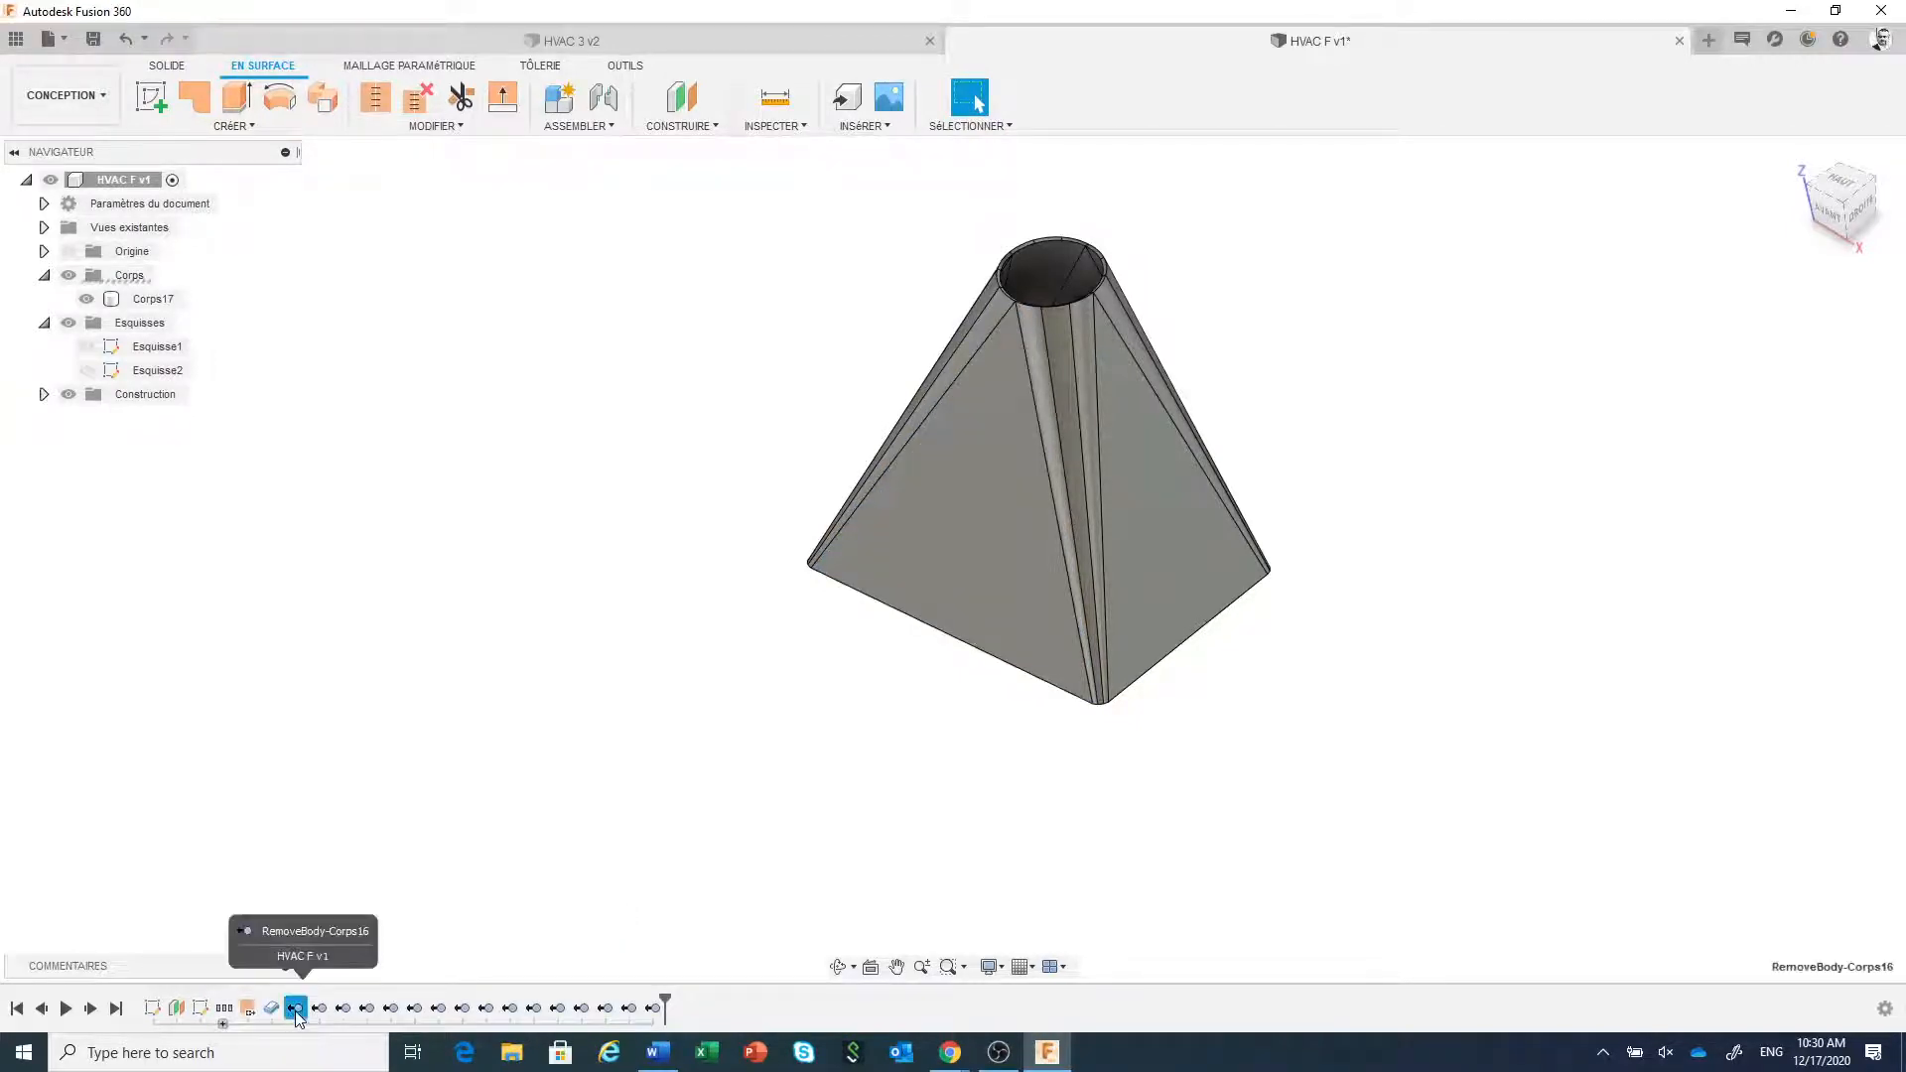
shift+click(658, 1011)
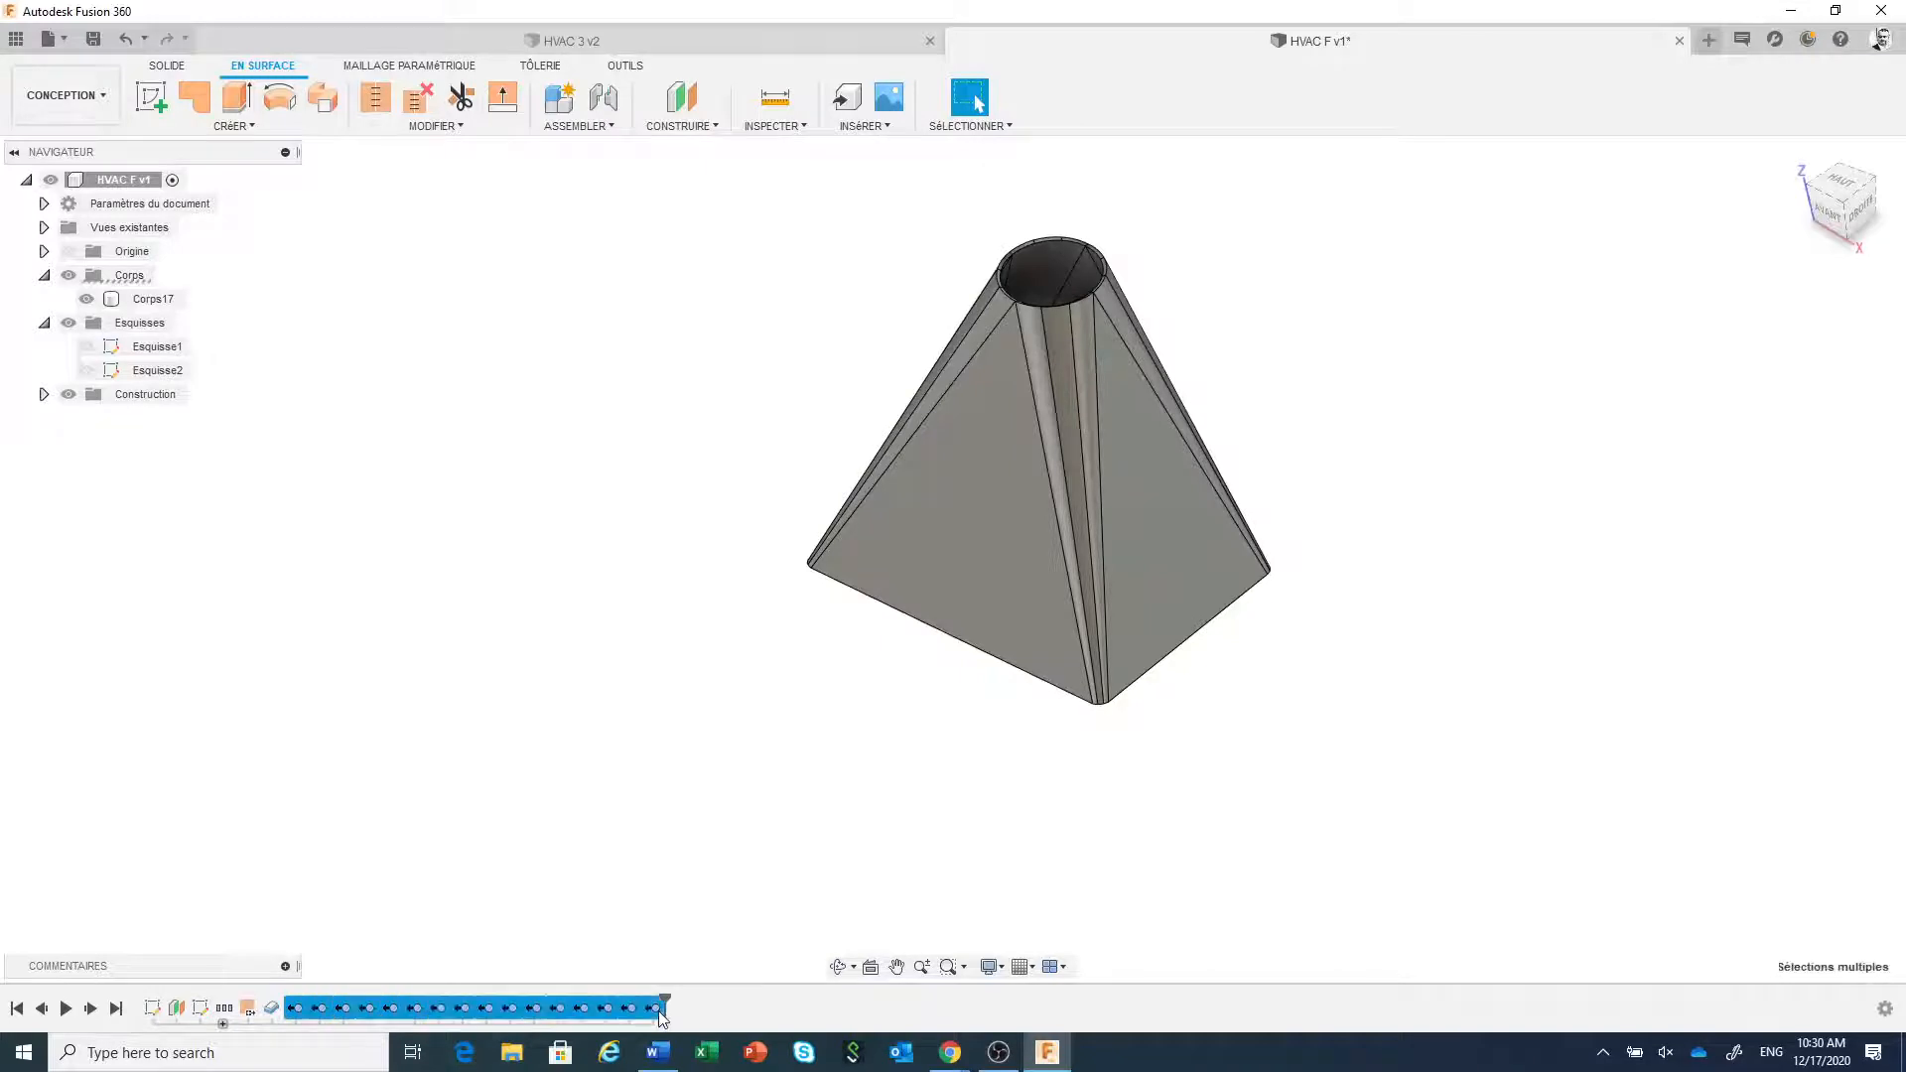
right_click(661, 1012)
click(706, 909)
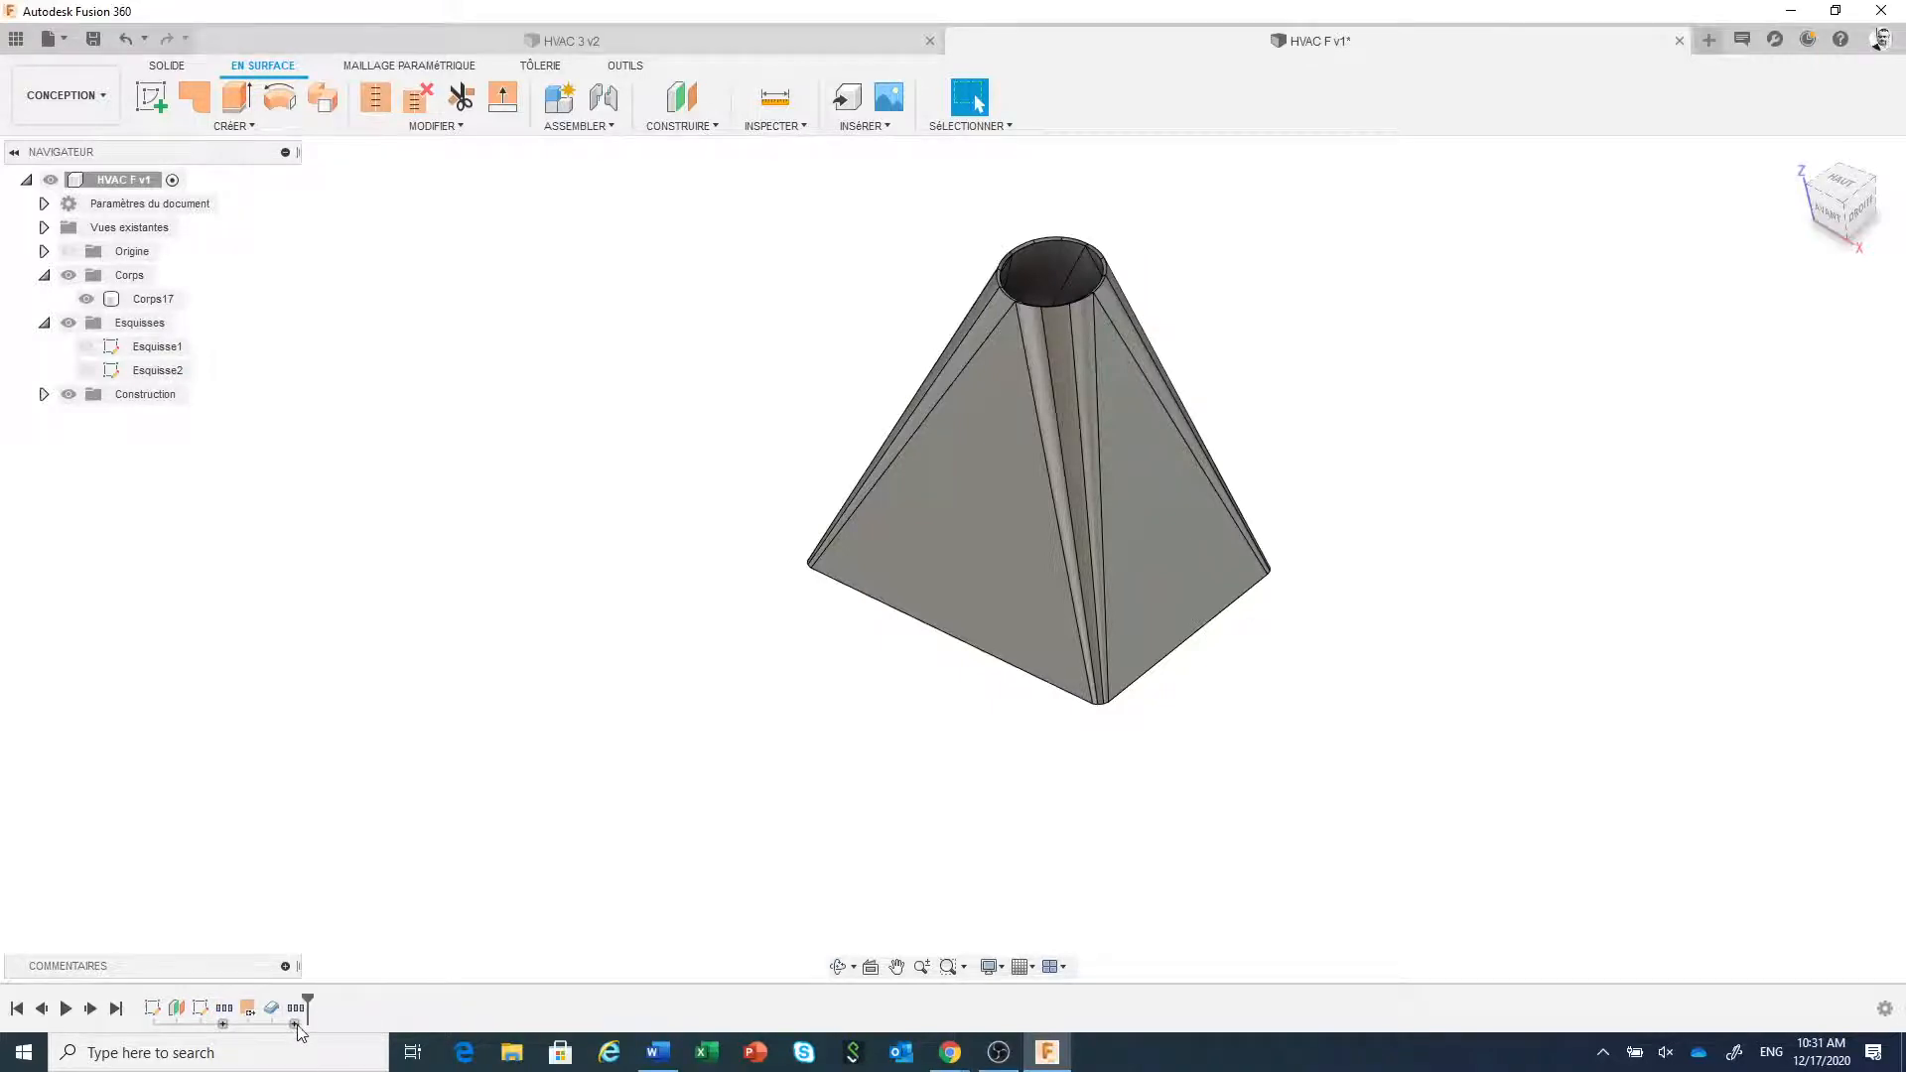
scroll(643, 909, down, 1)
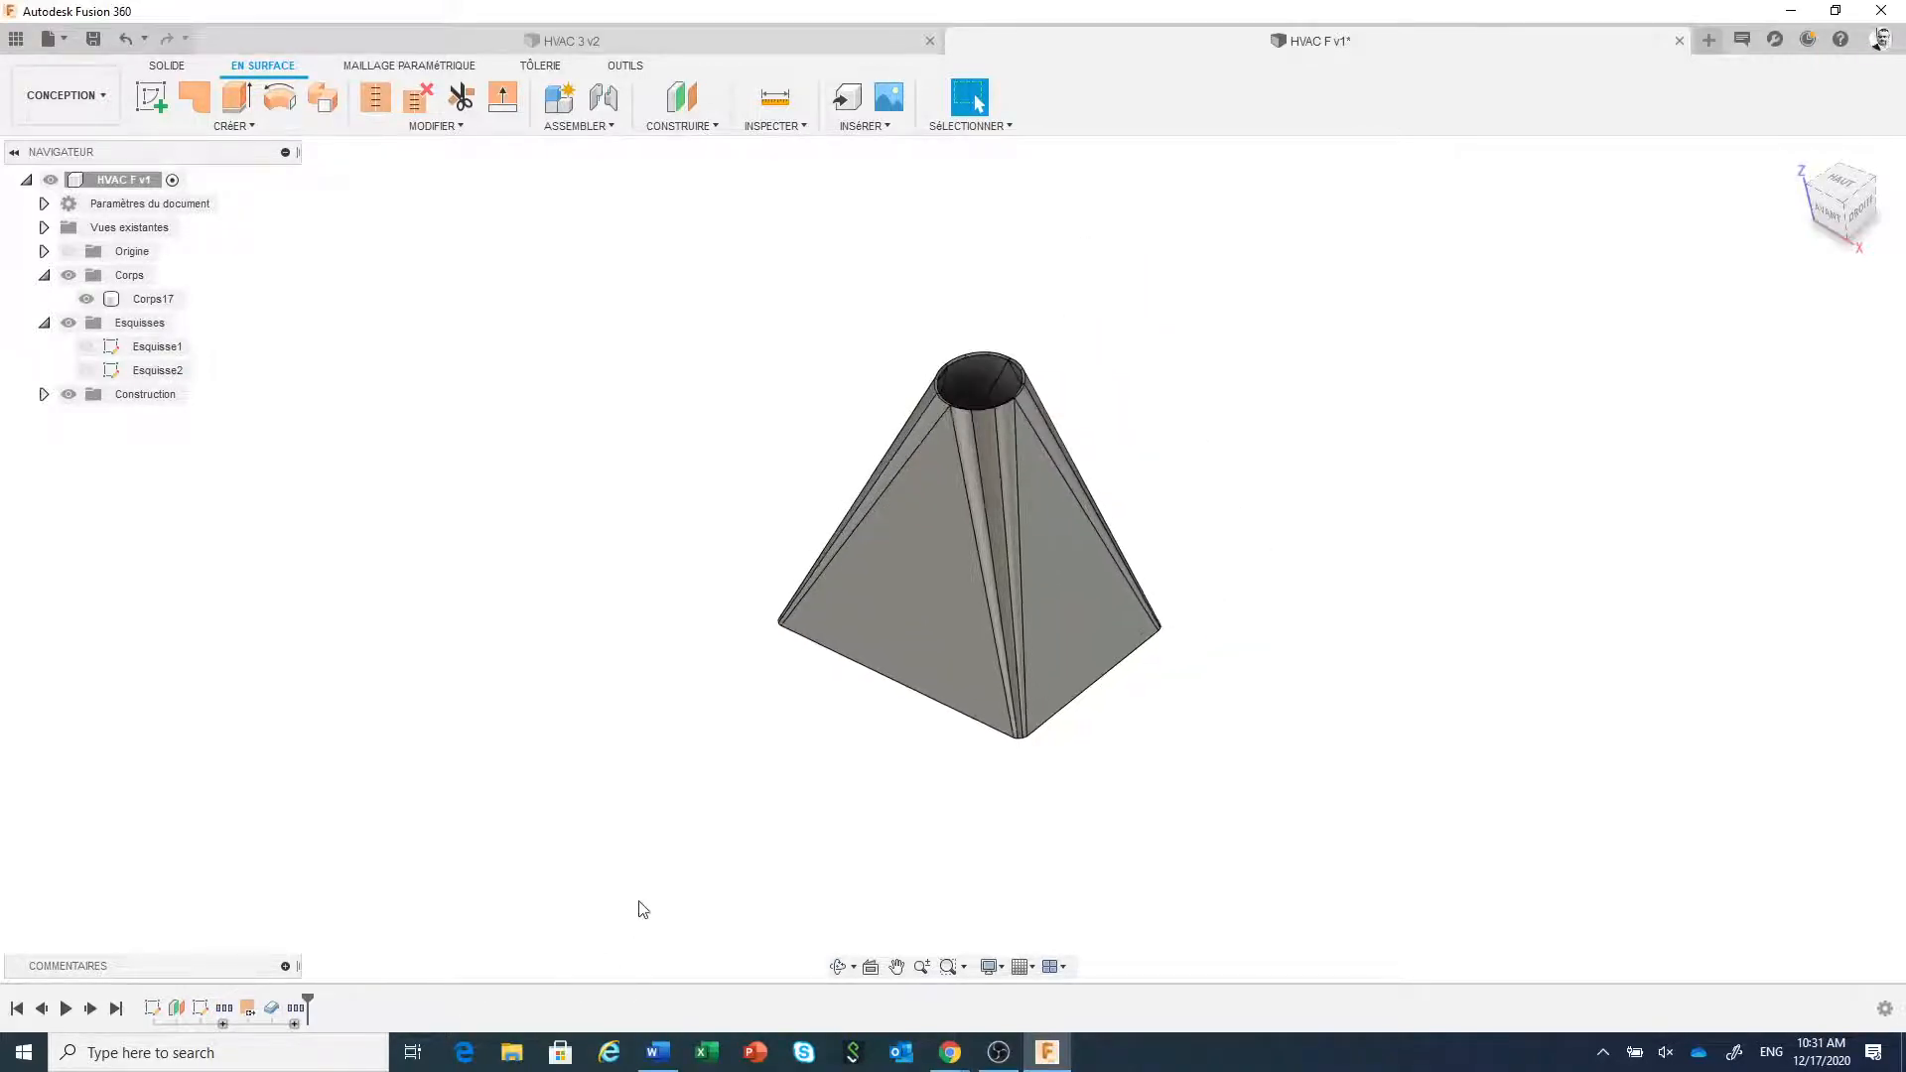
scroll(741, 891, up, 1)
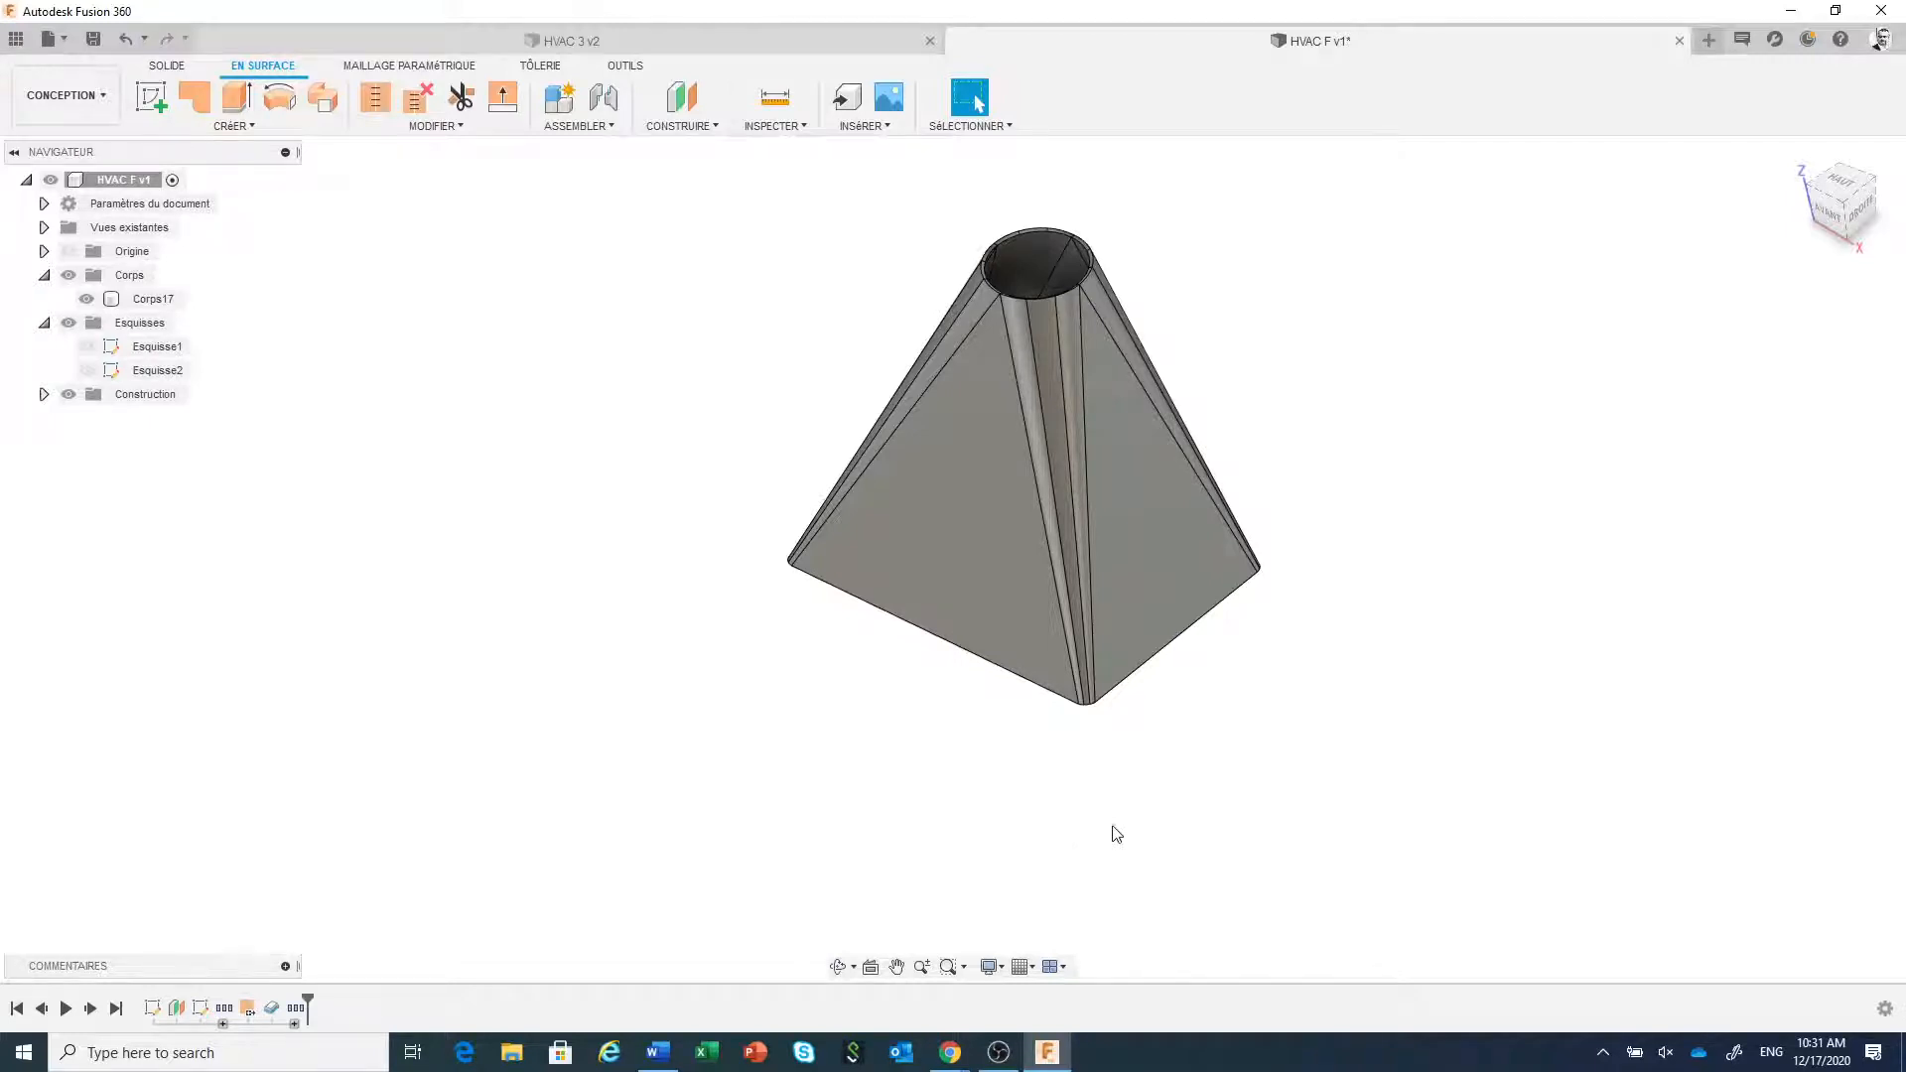
scroll(1110, 832, down, 1)
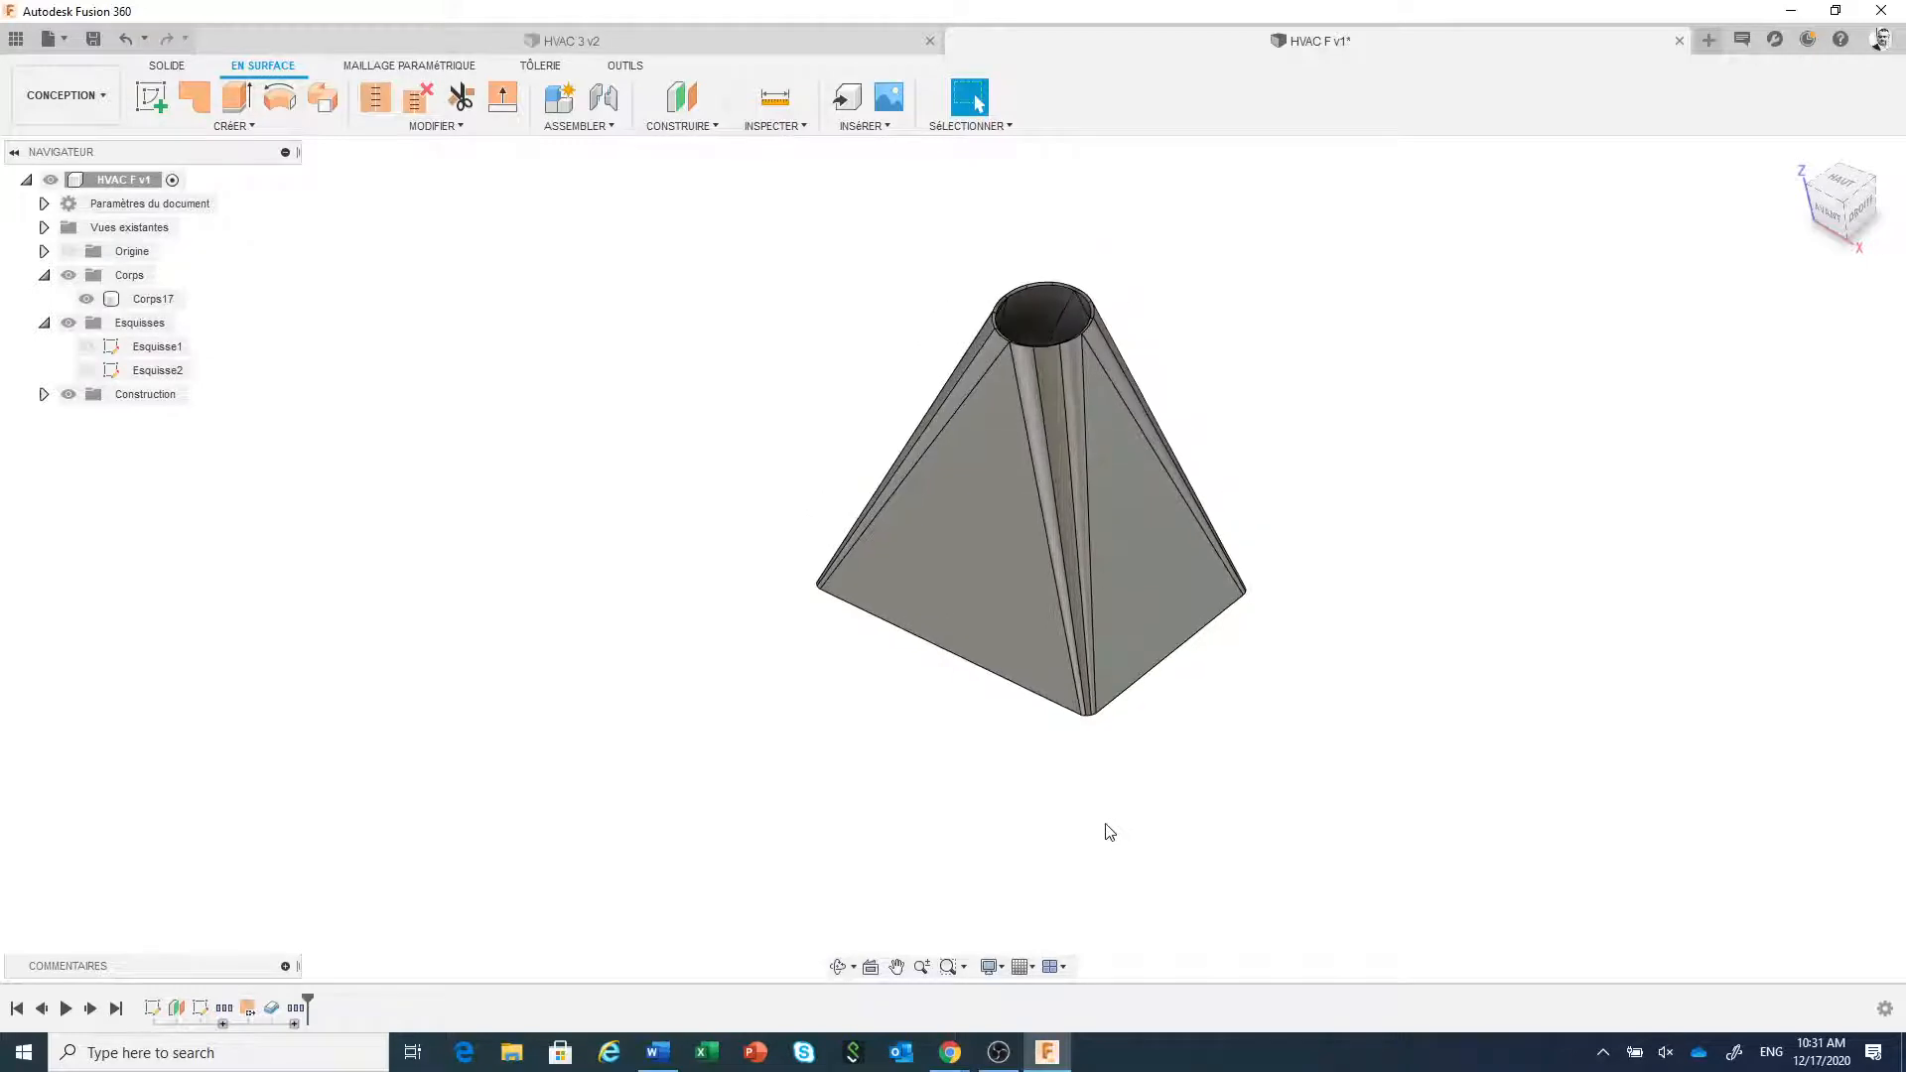
scroll(1110, 831, up, 1)
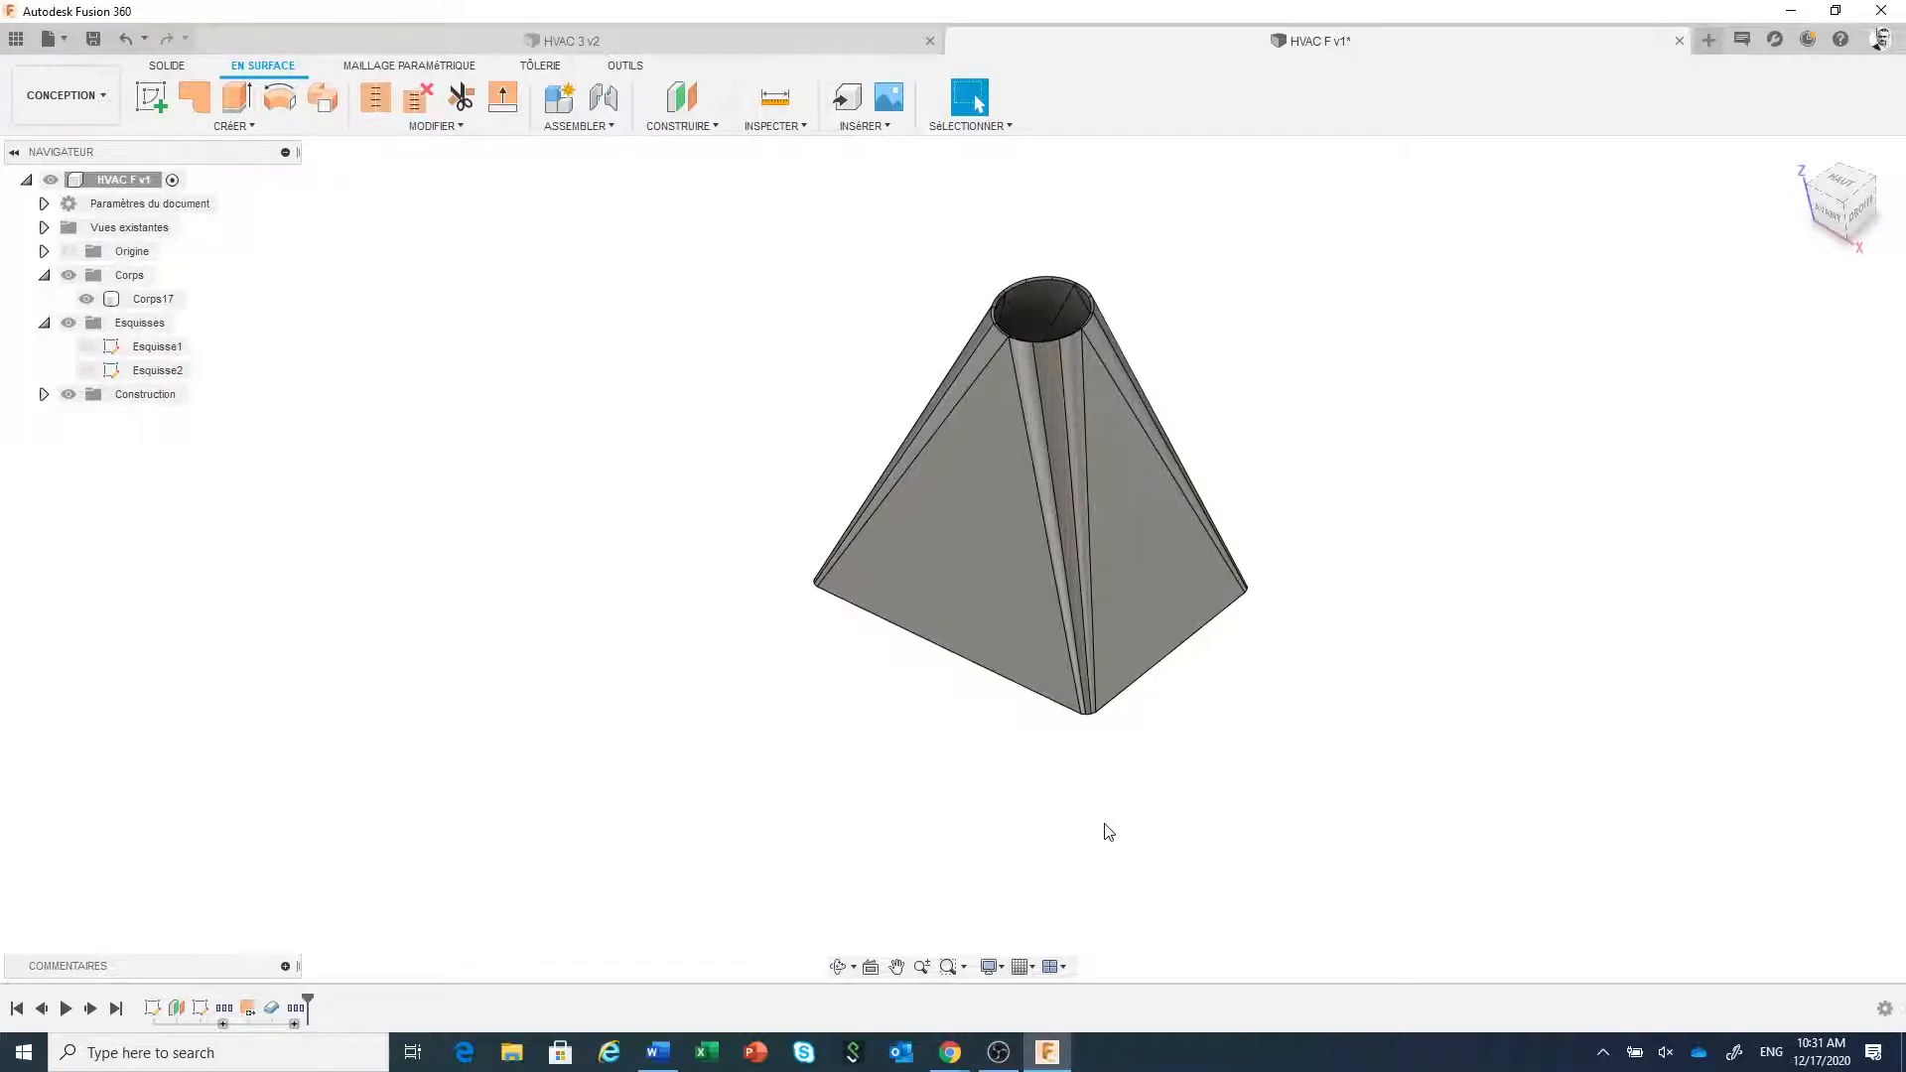
scroll(1109, 832, down, 1)
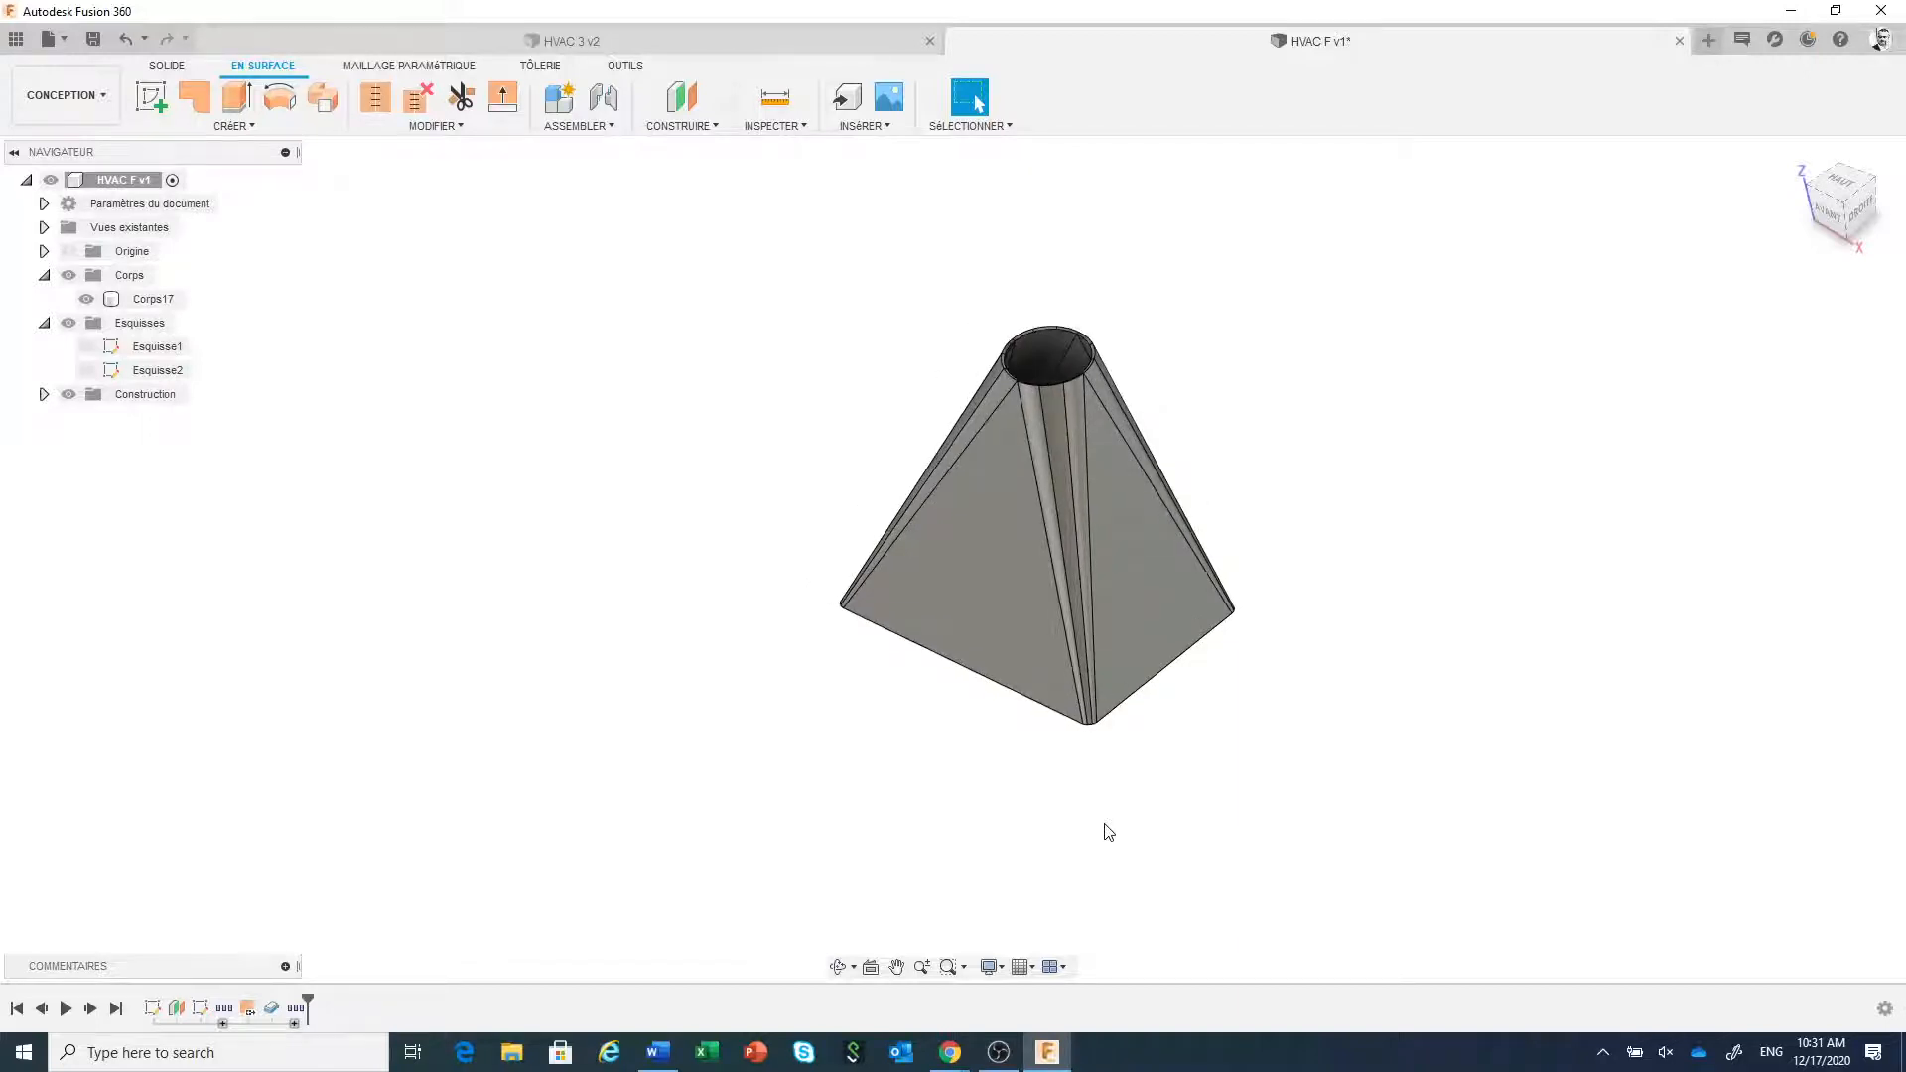
- Sketch a rectangle about 66 mm wide and 326 mm high on the front XZ plane, extending above and below the transition
shift+middle_drag(1233, 748, 1271, 799)
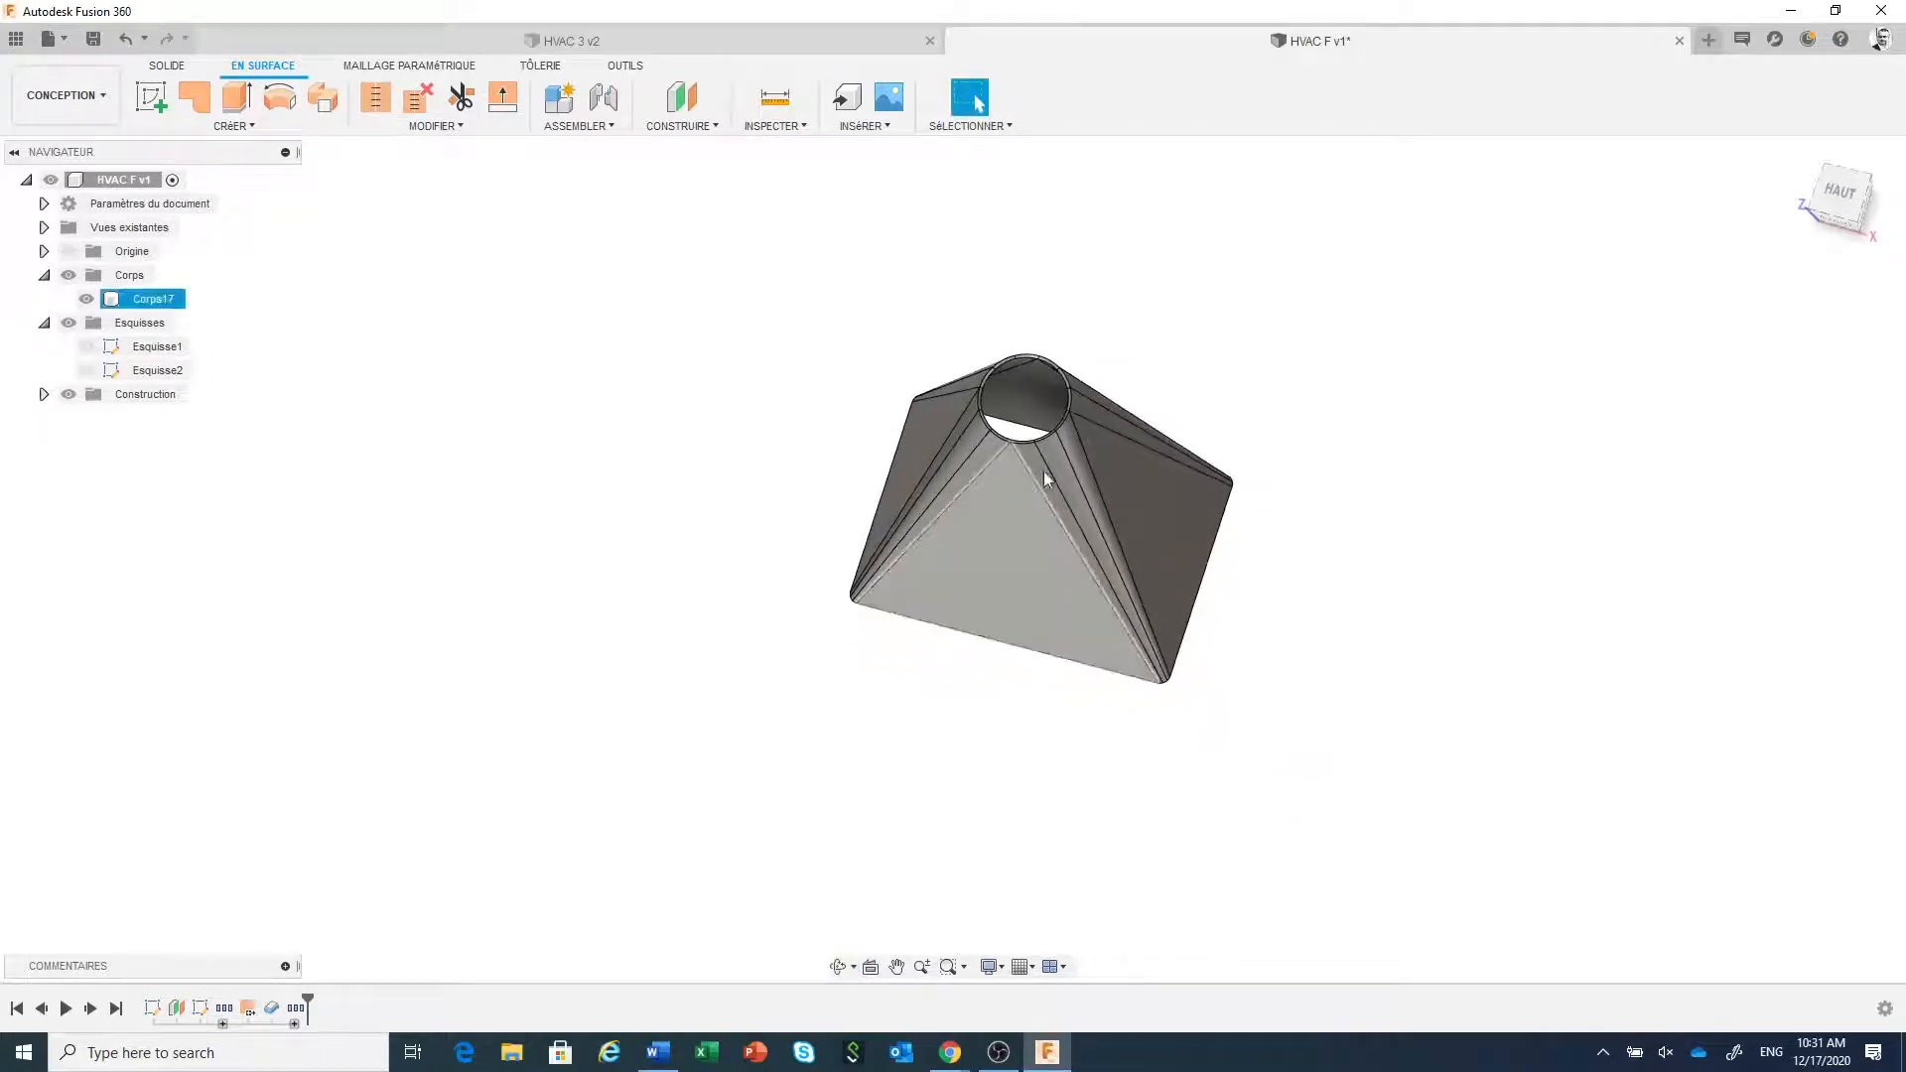
click(153, 99)
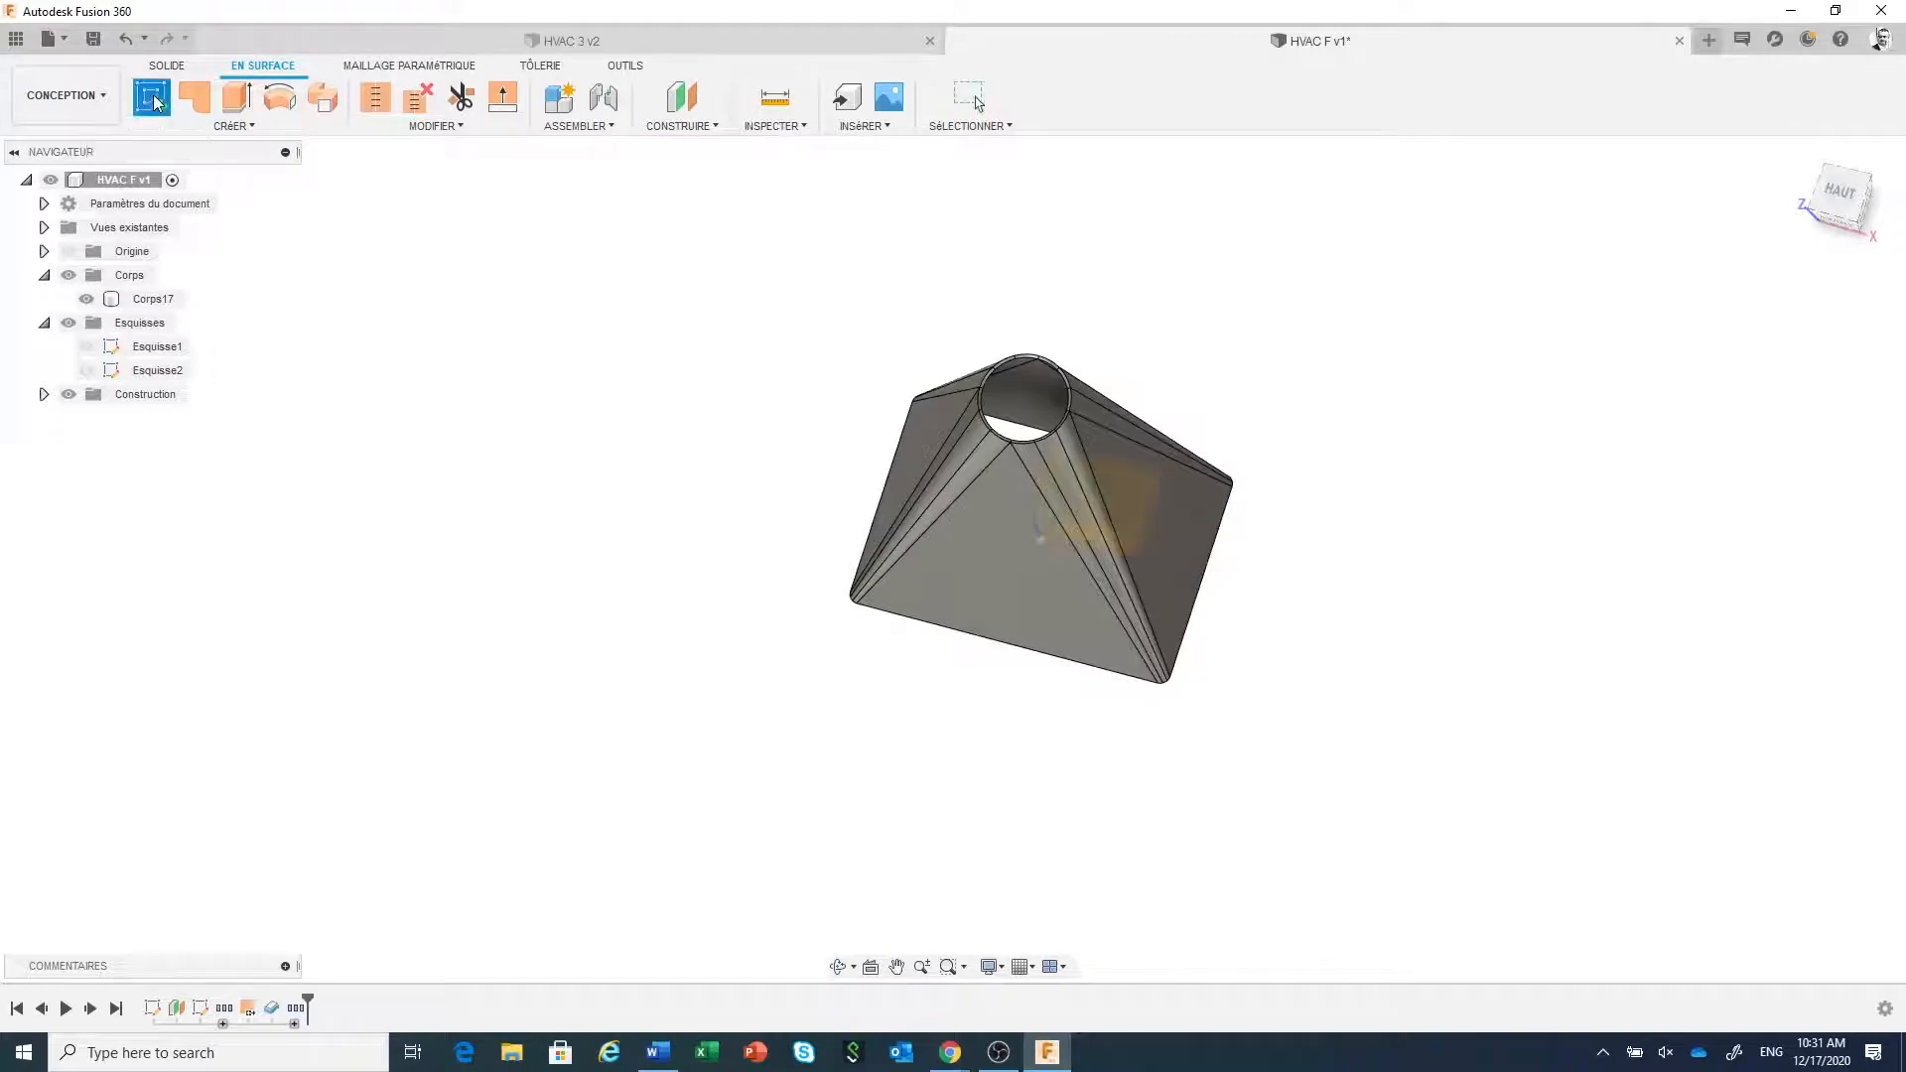
mouse_move(1277, 731)
middle_down()
mouse_move(1281, 693)
mouse_move(1261, 723)
middle_up()
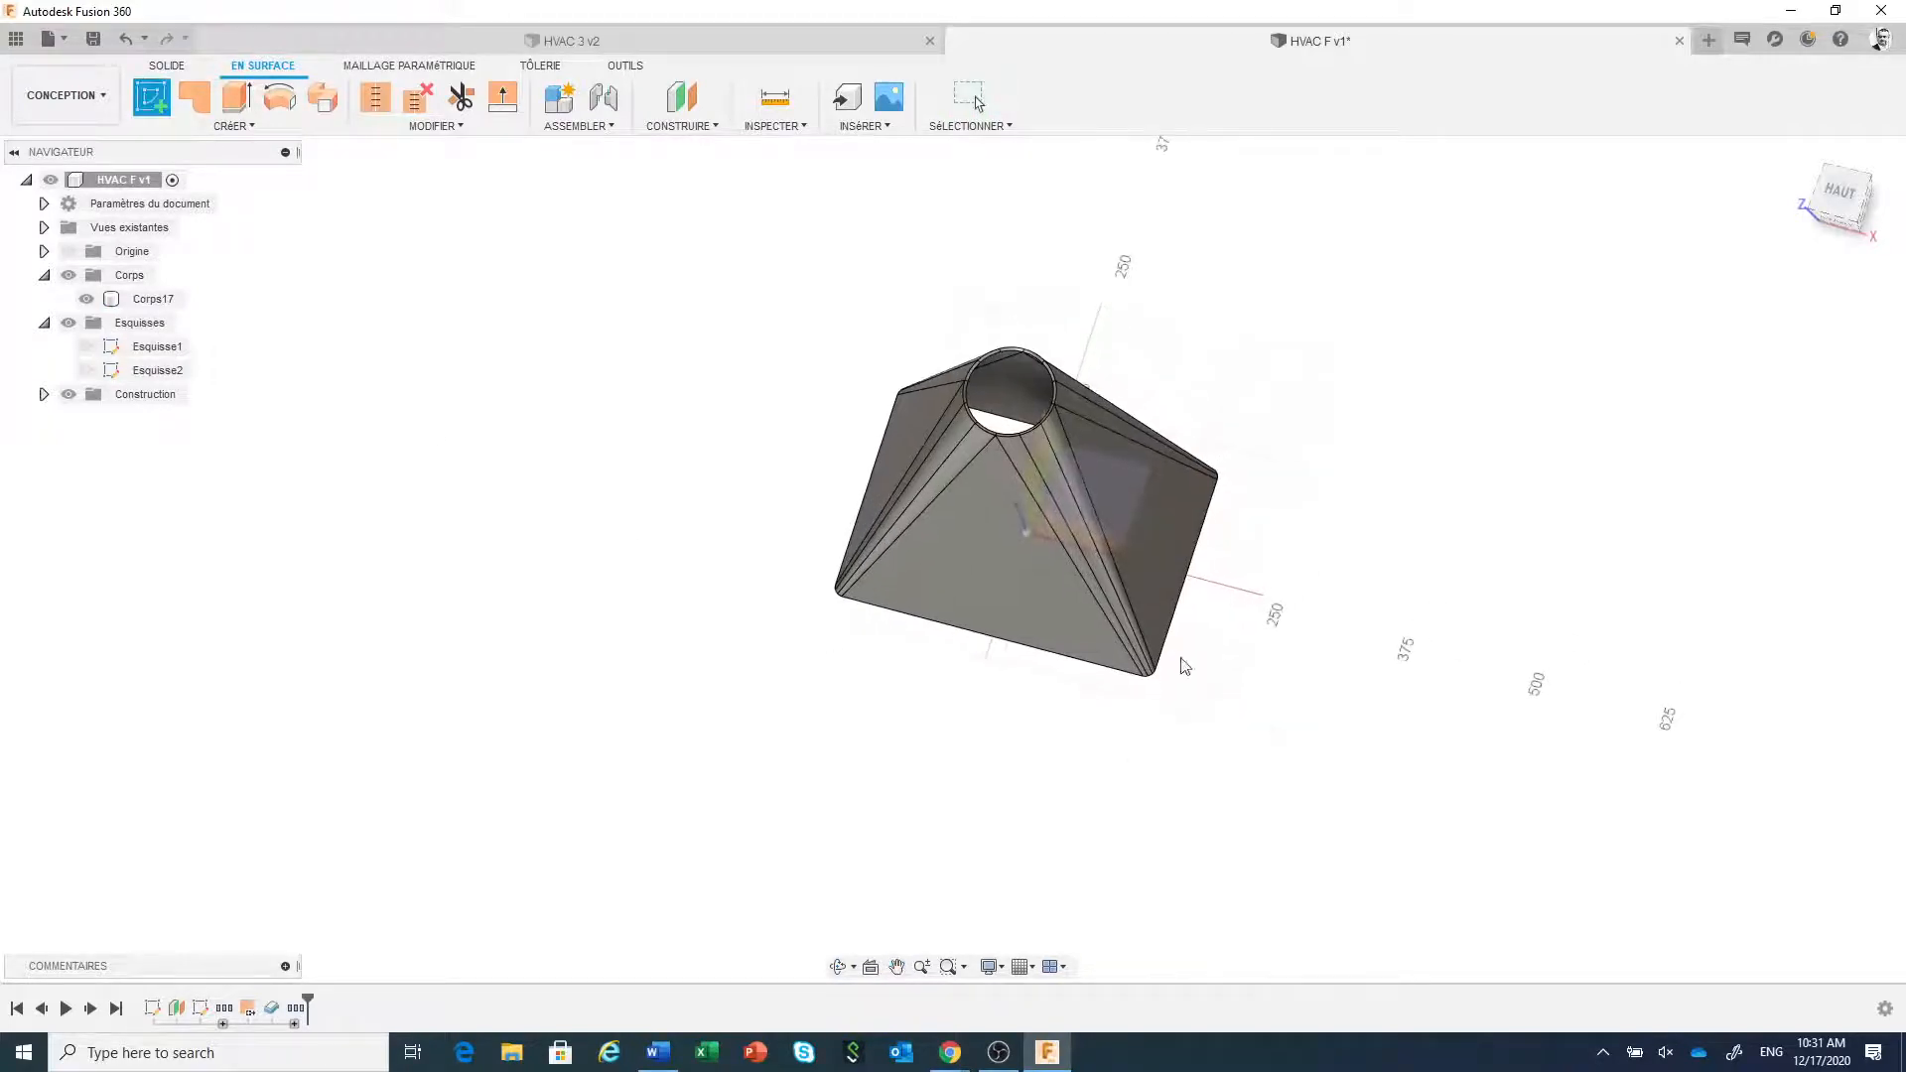
click(1072, 539)
scroll(1047, 457, up, 3)
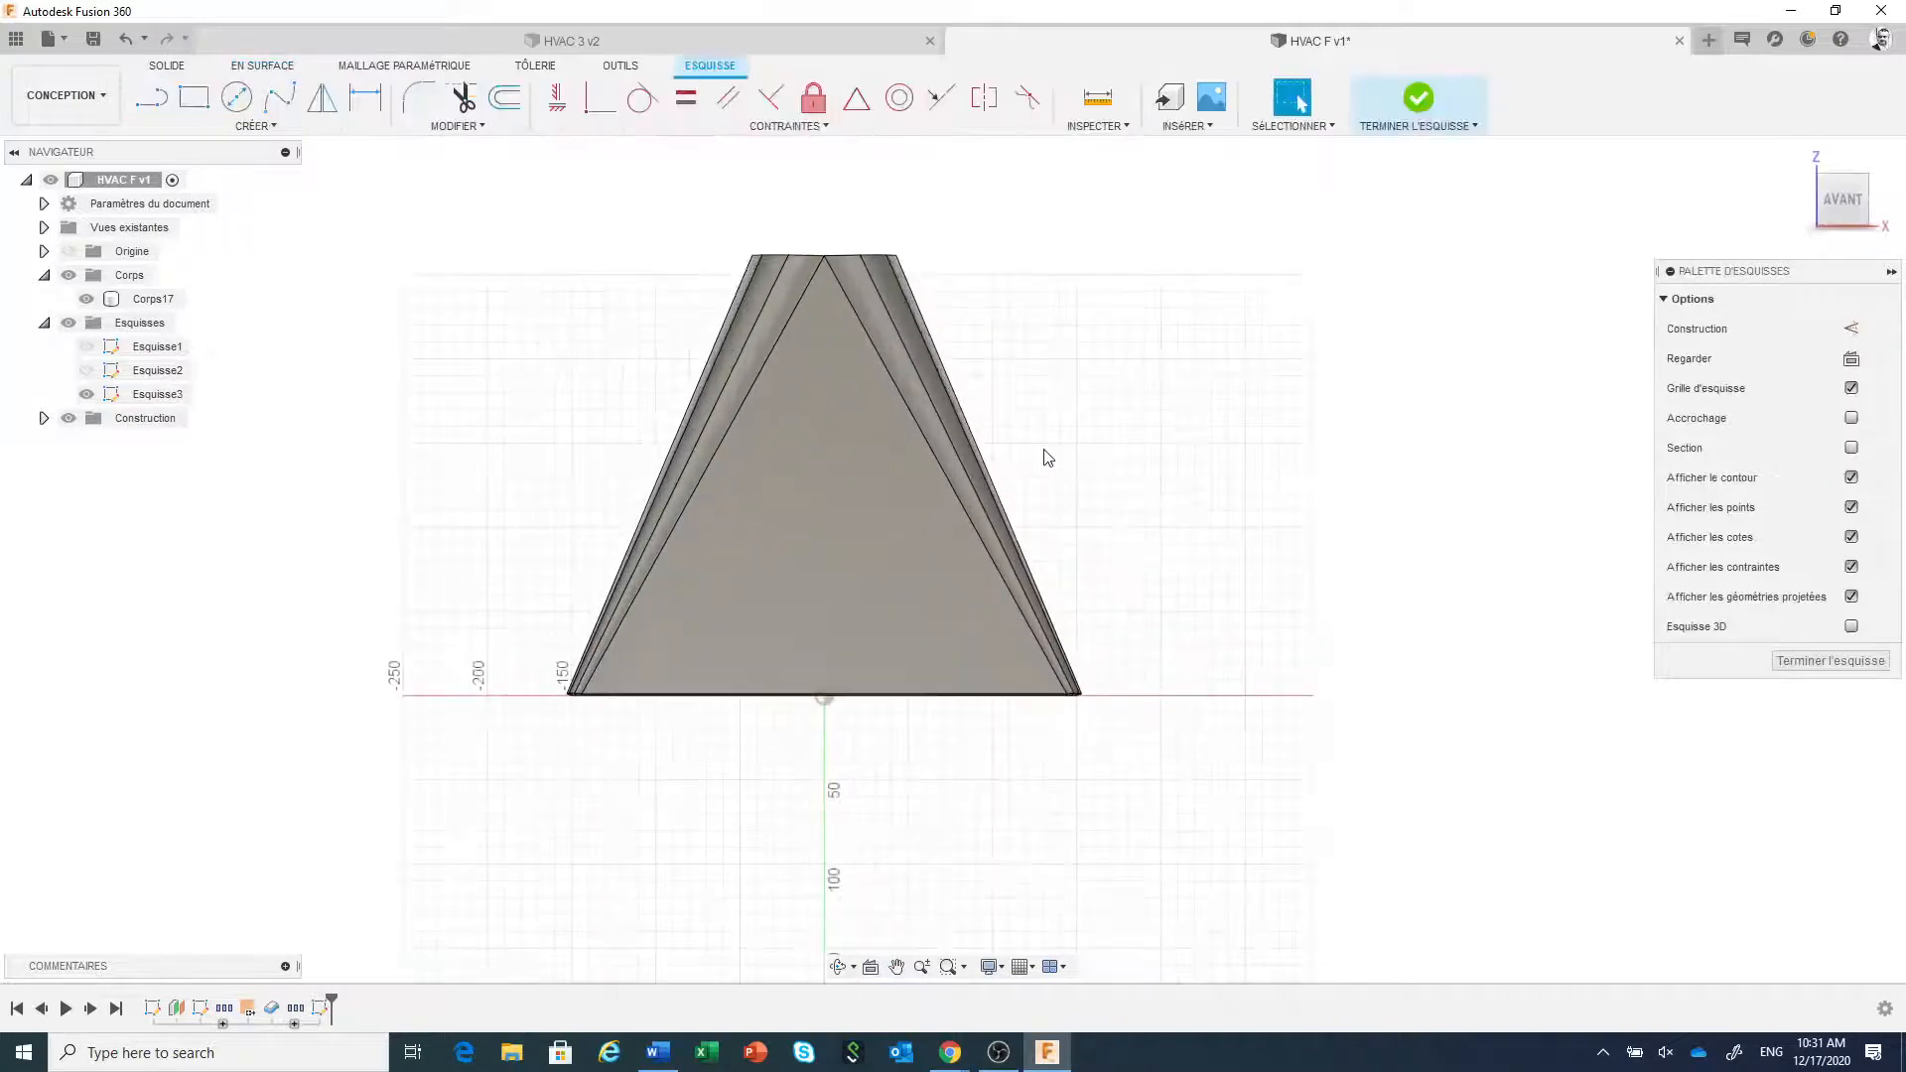
click(195, 97)
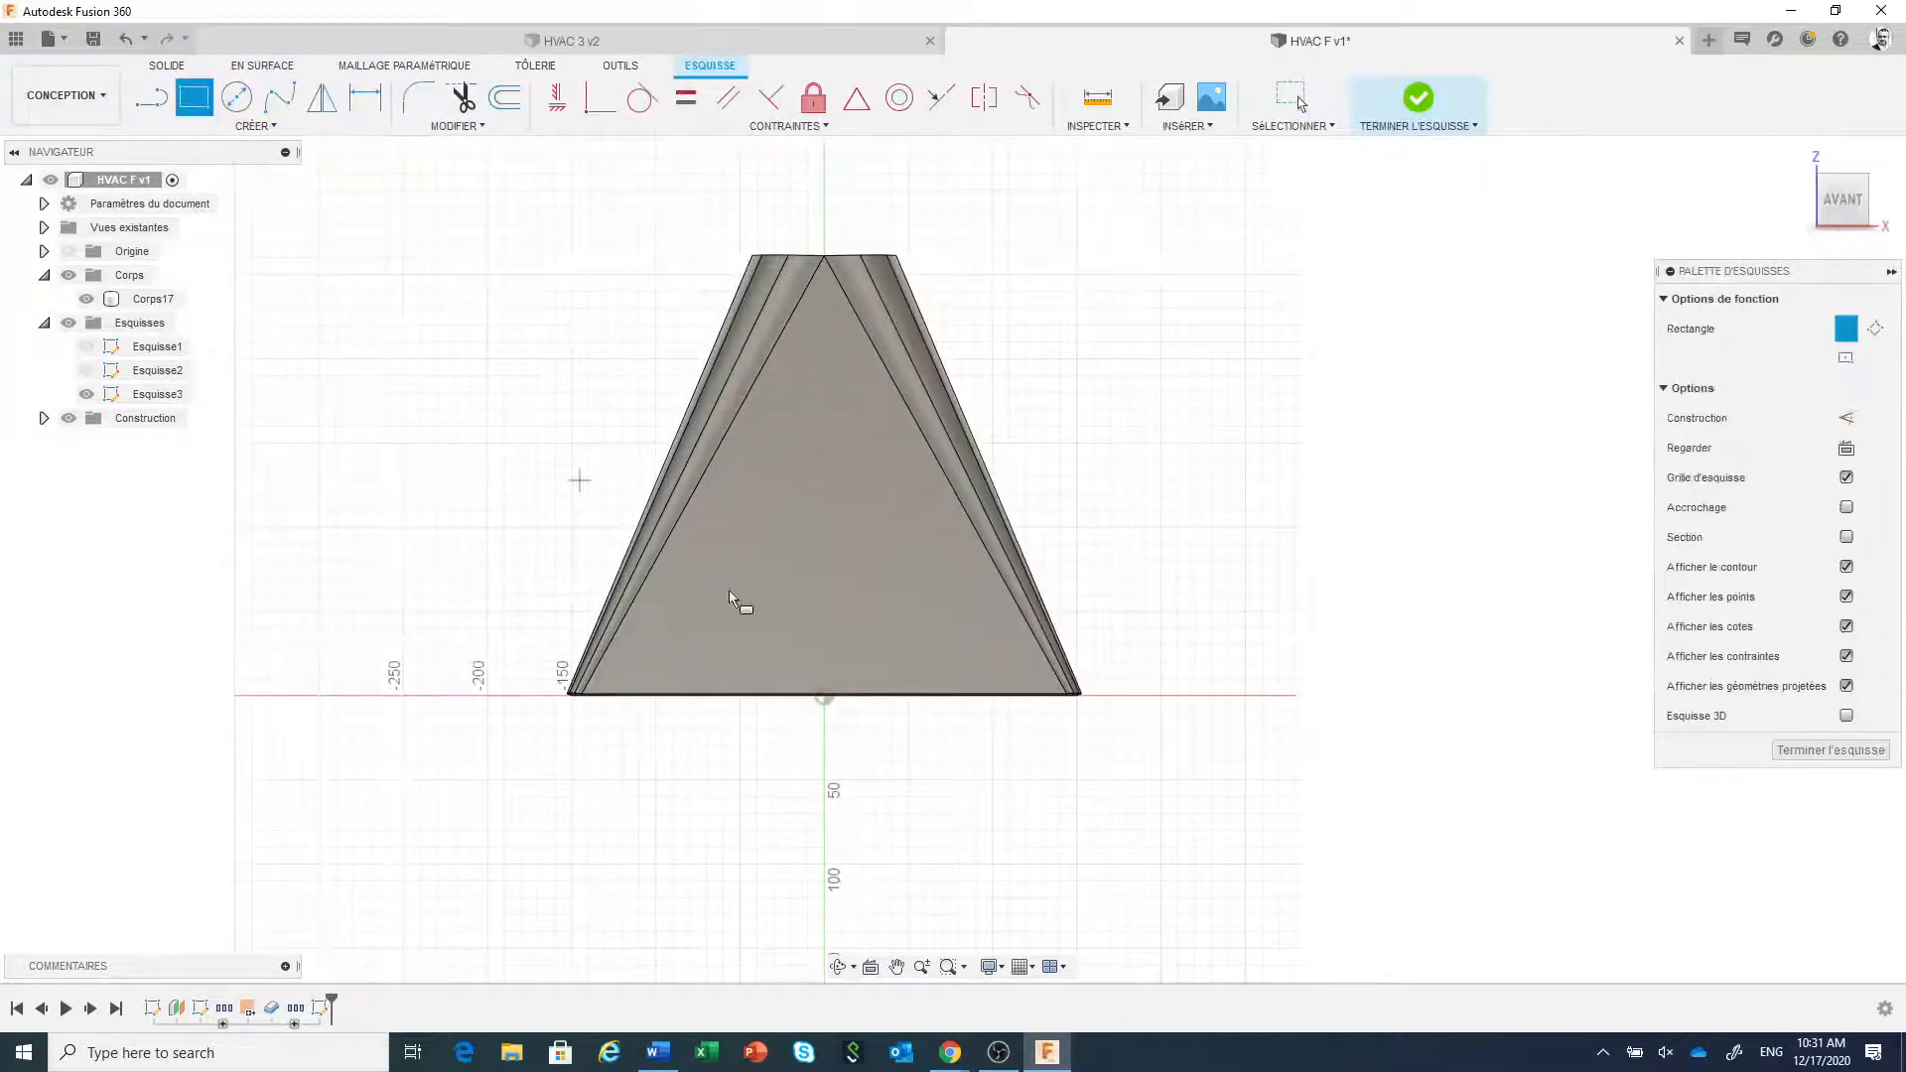
click(747, 760)
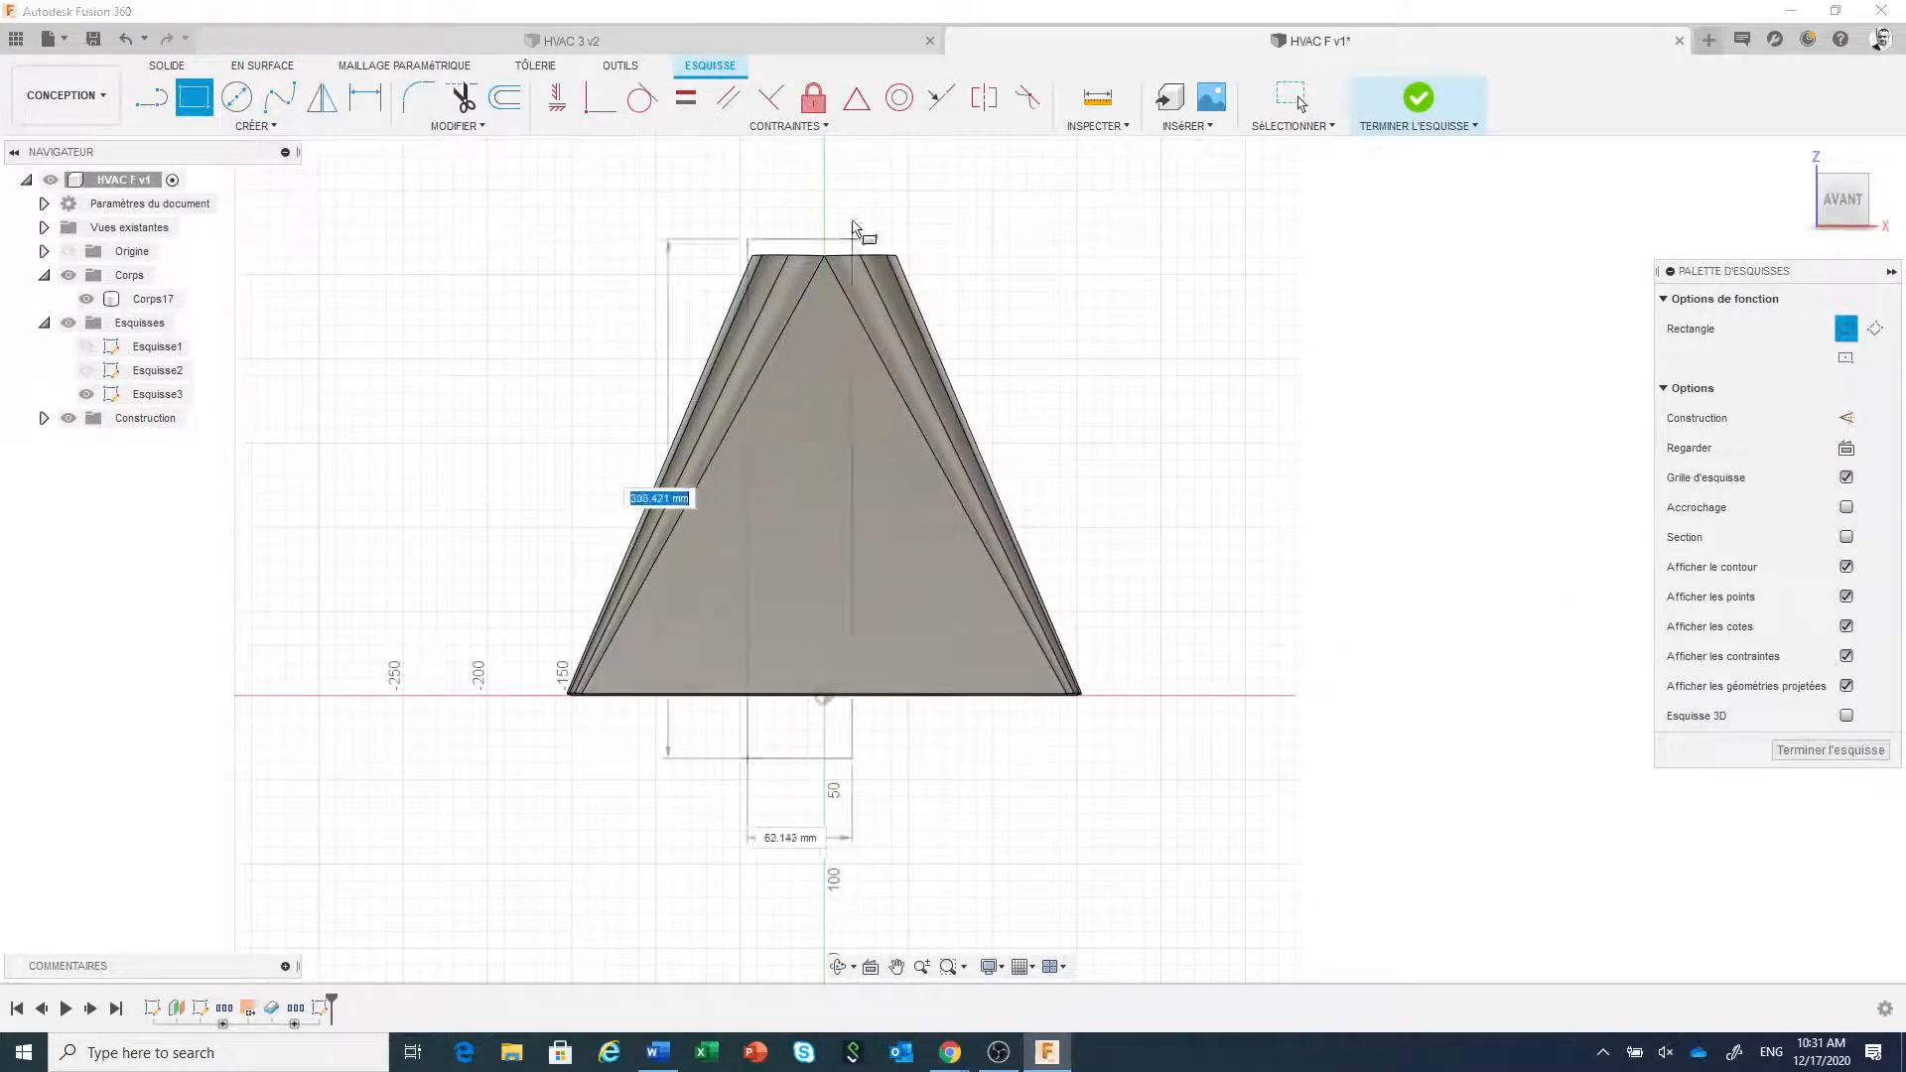
right_click(959, 200)
click(1015, 201)
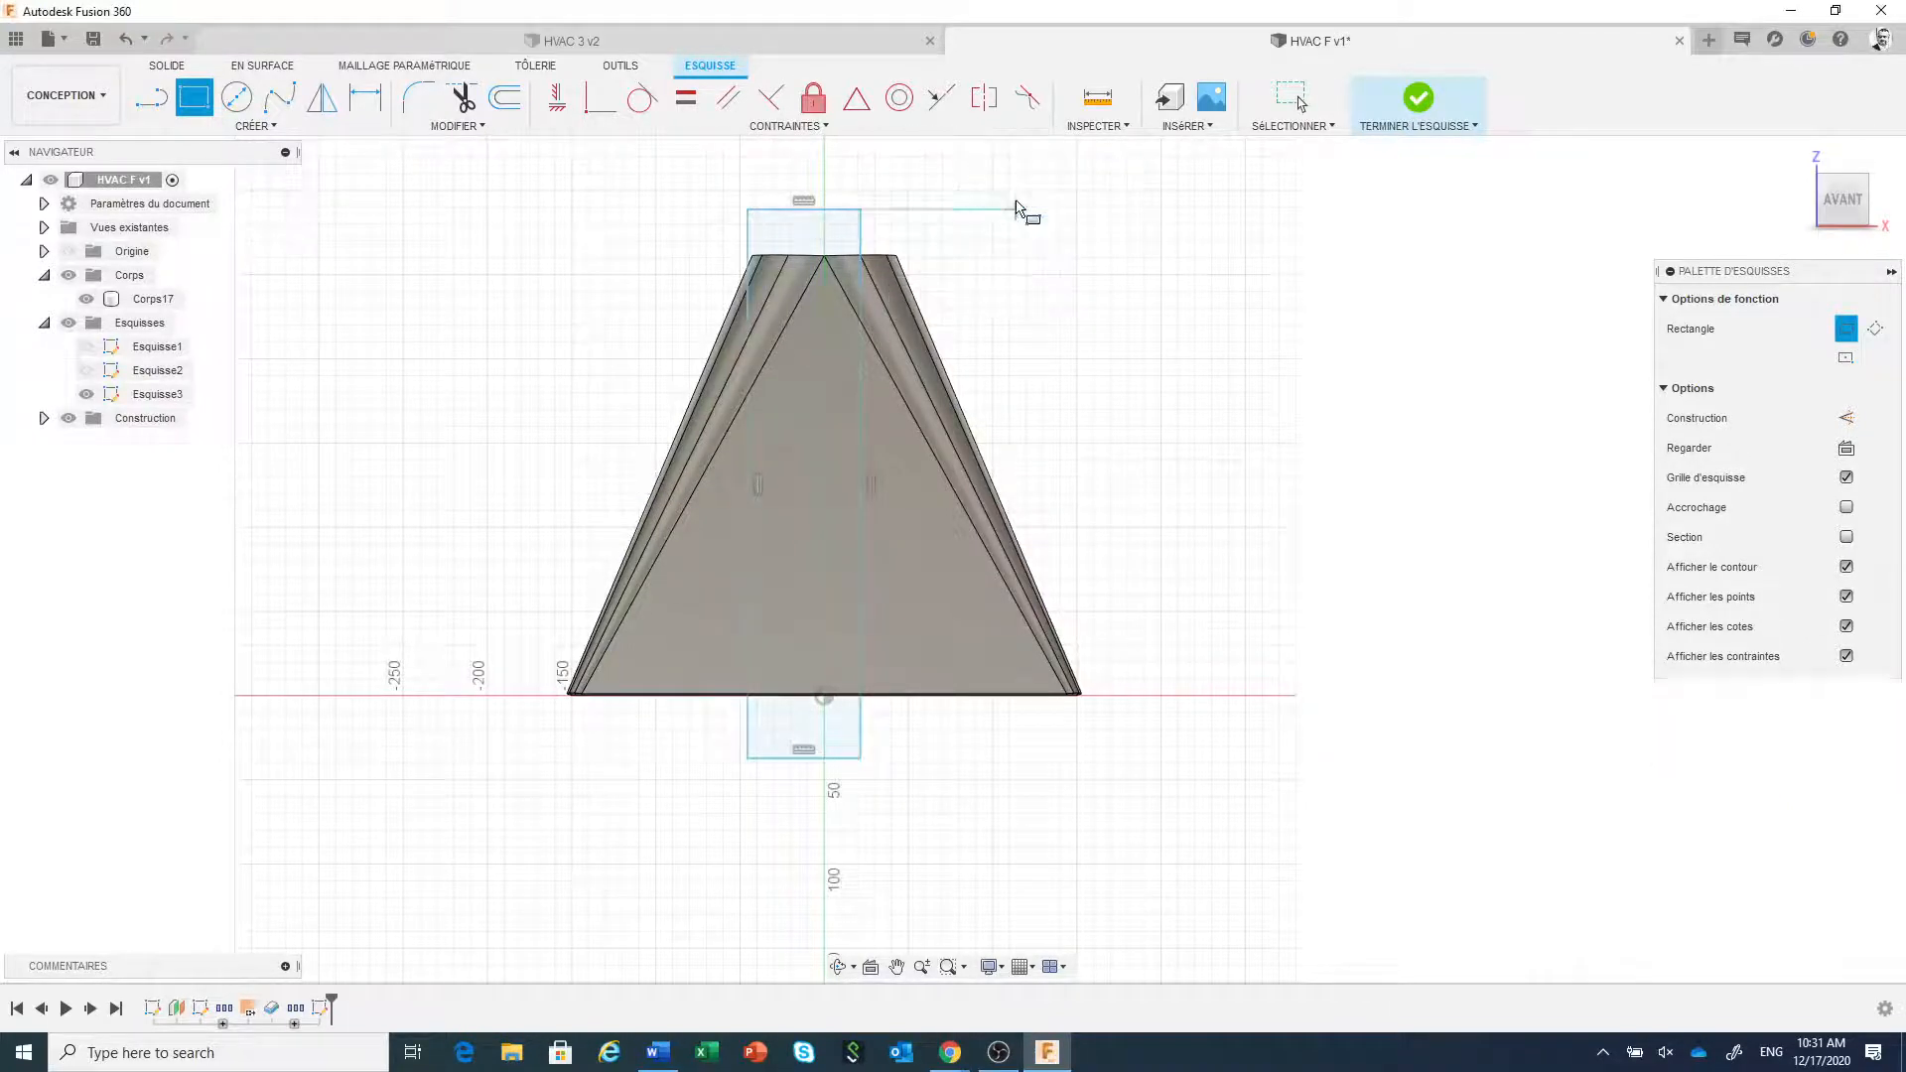
- Dimension the rectangle's height to 320 mm
click(365, 97)
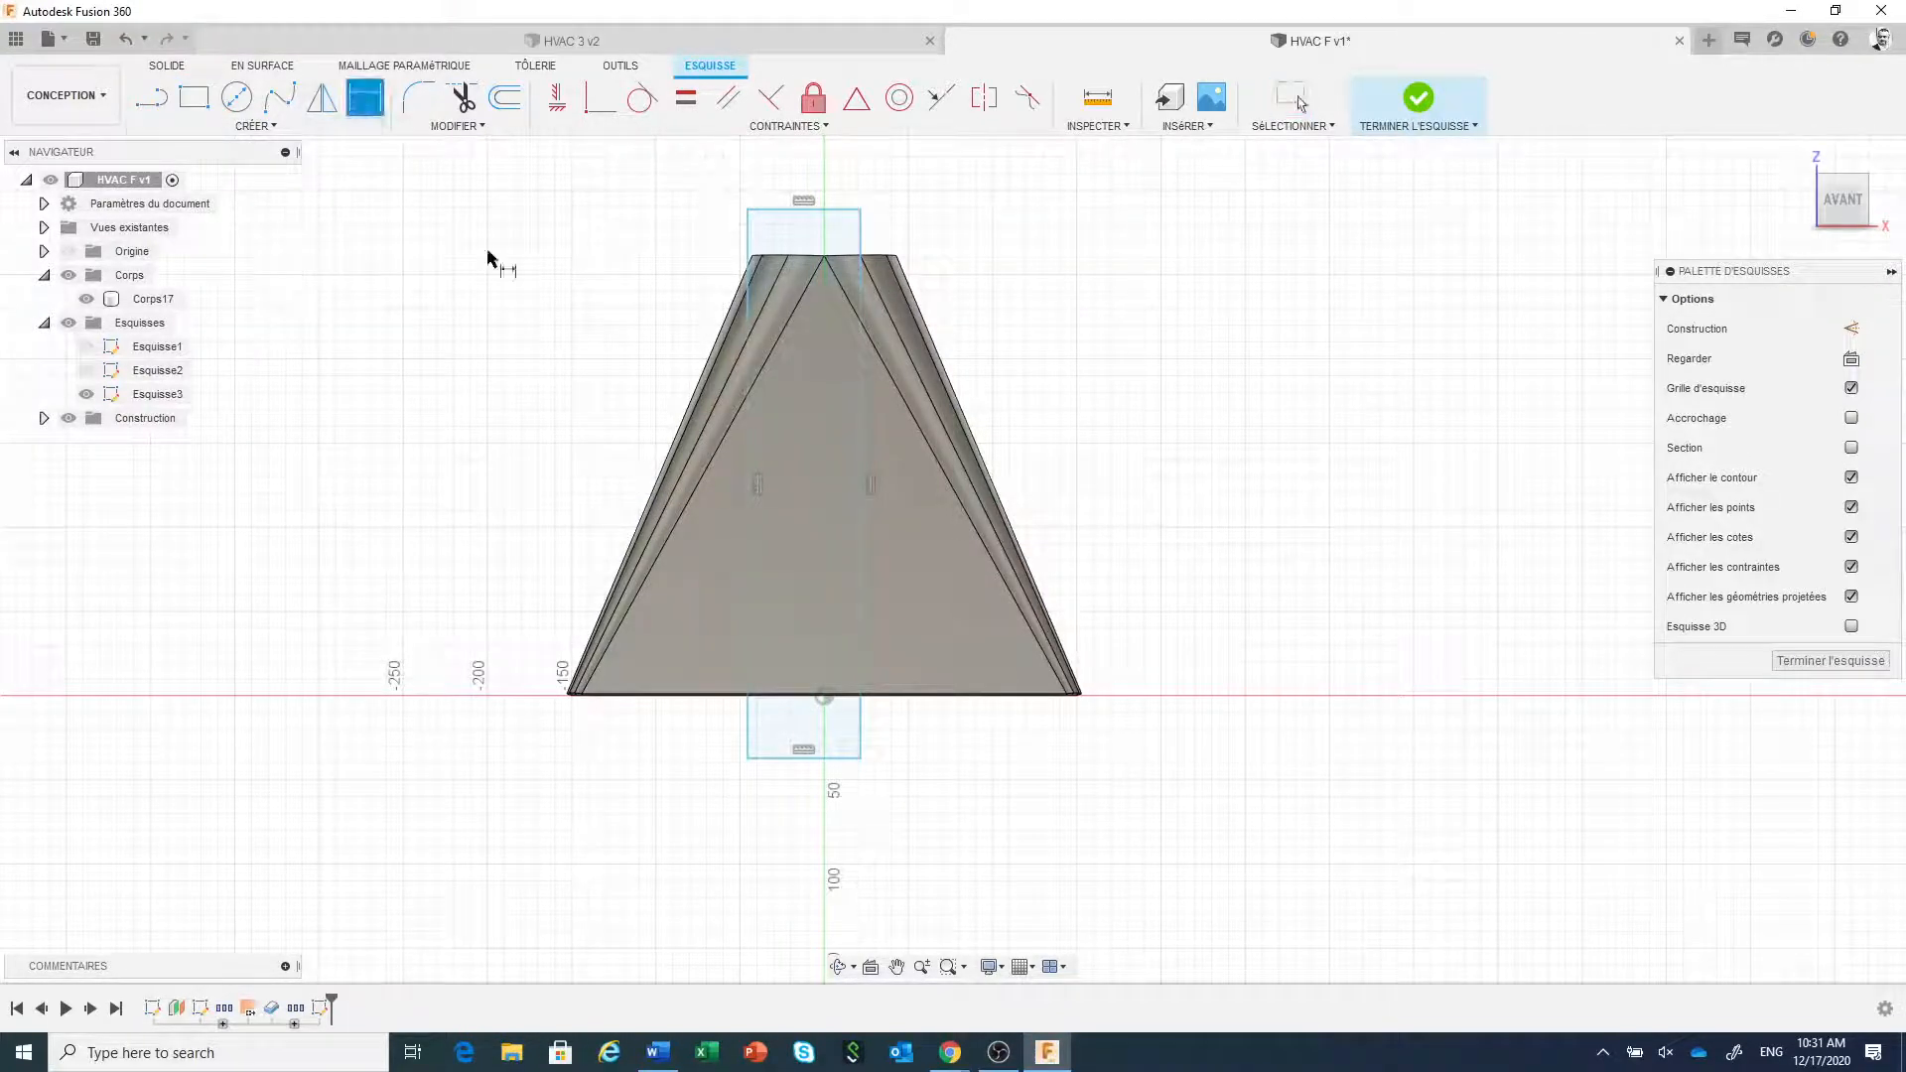
click(747, 242)
click(434, 377)
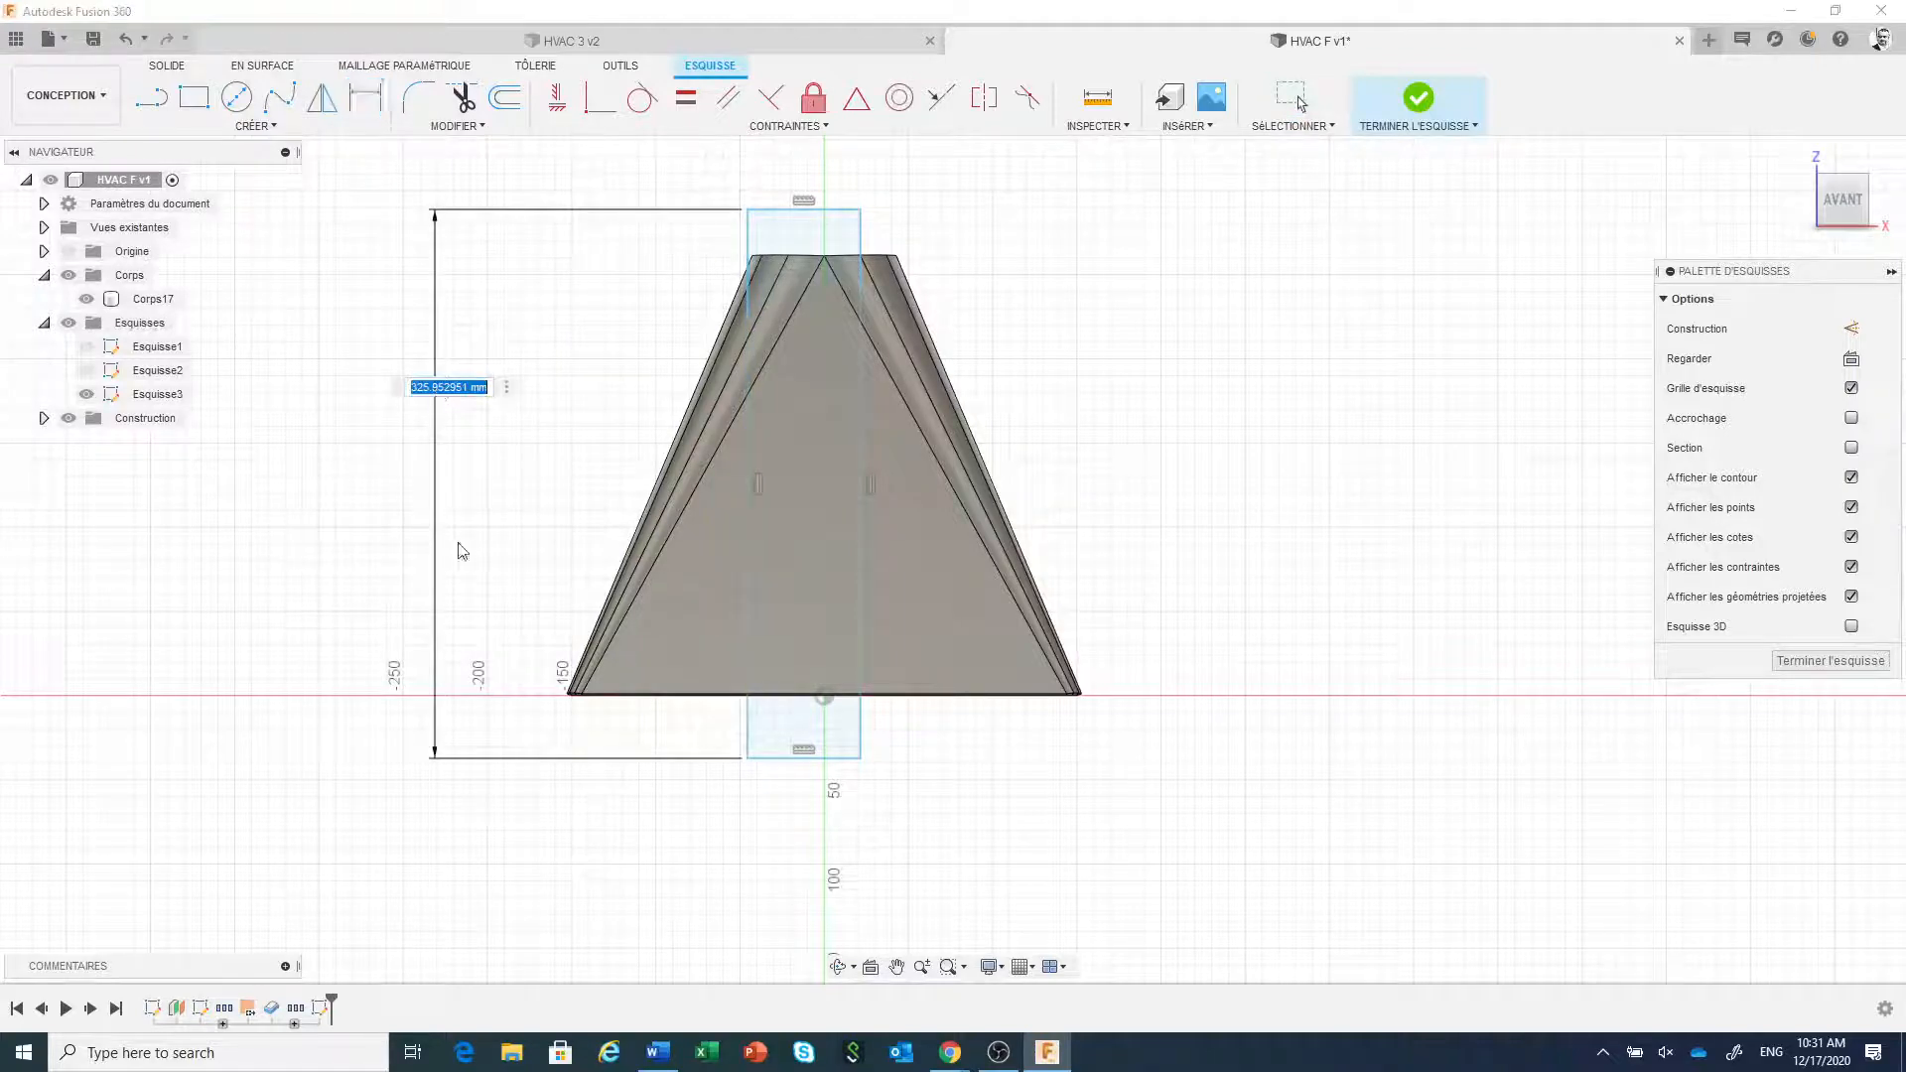
text(320)
key(Return)
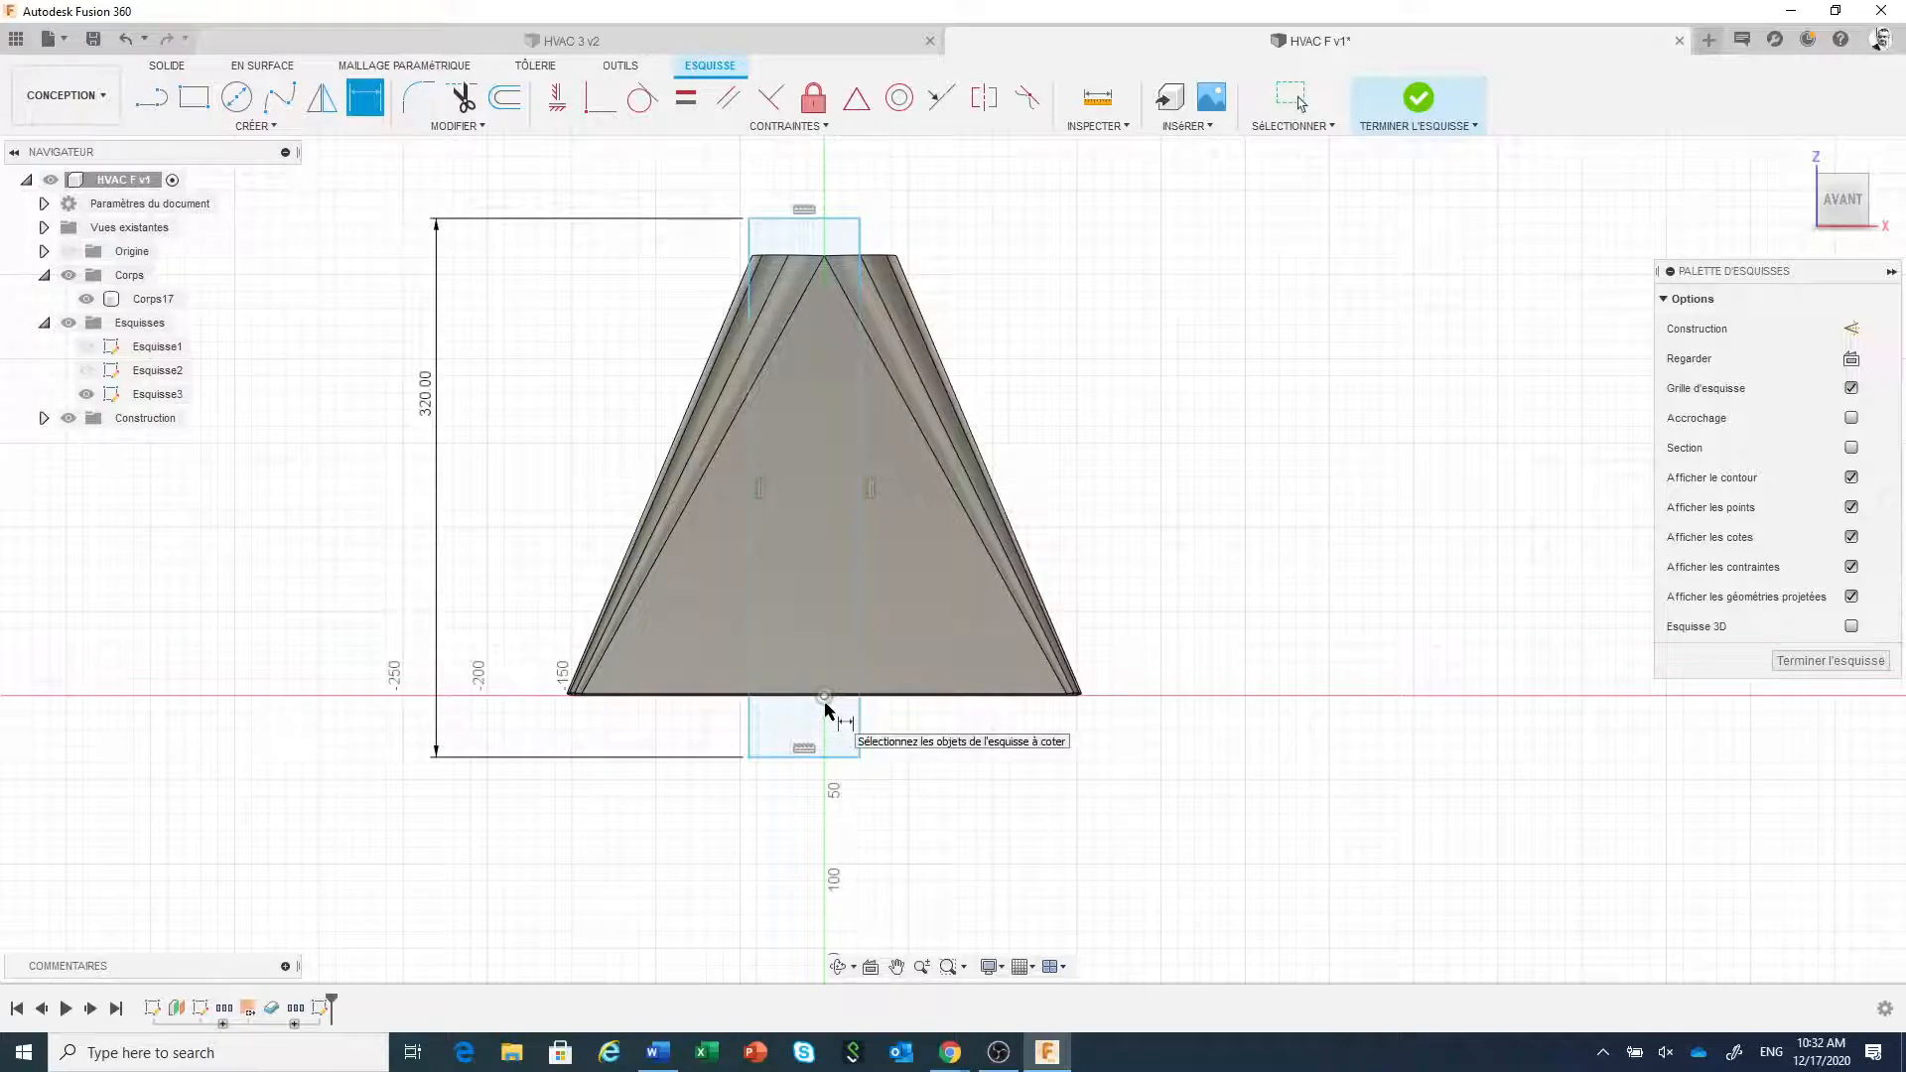
- Center the rectangle on the origin by aligning its lower edge's midpoint vertically with the origin point
click(557, 104)
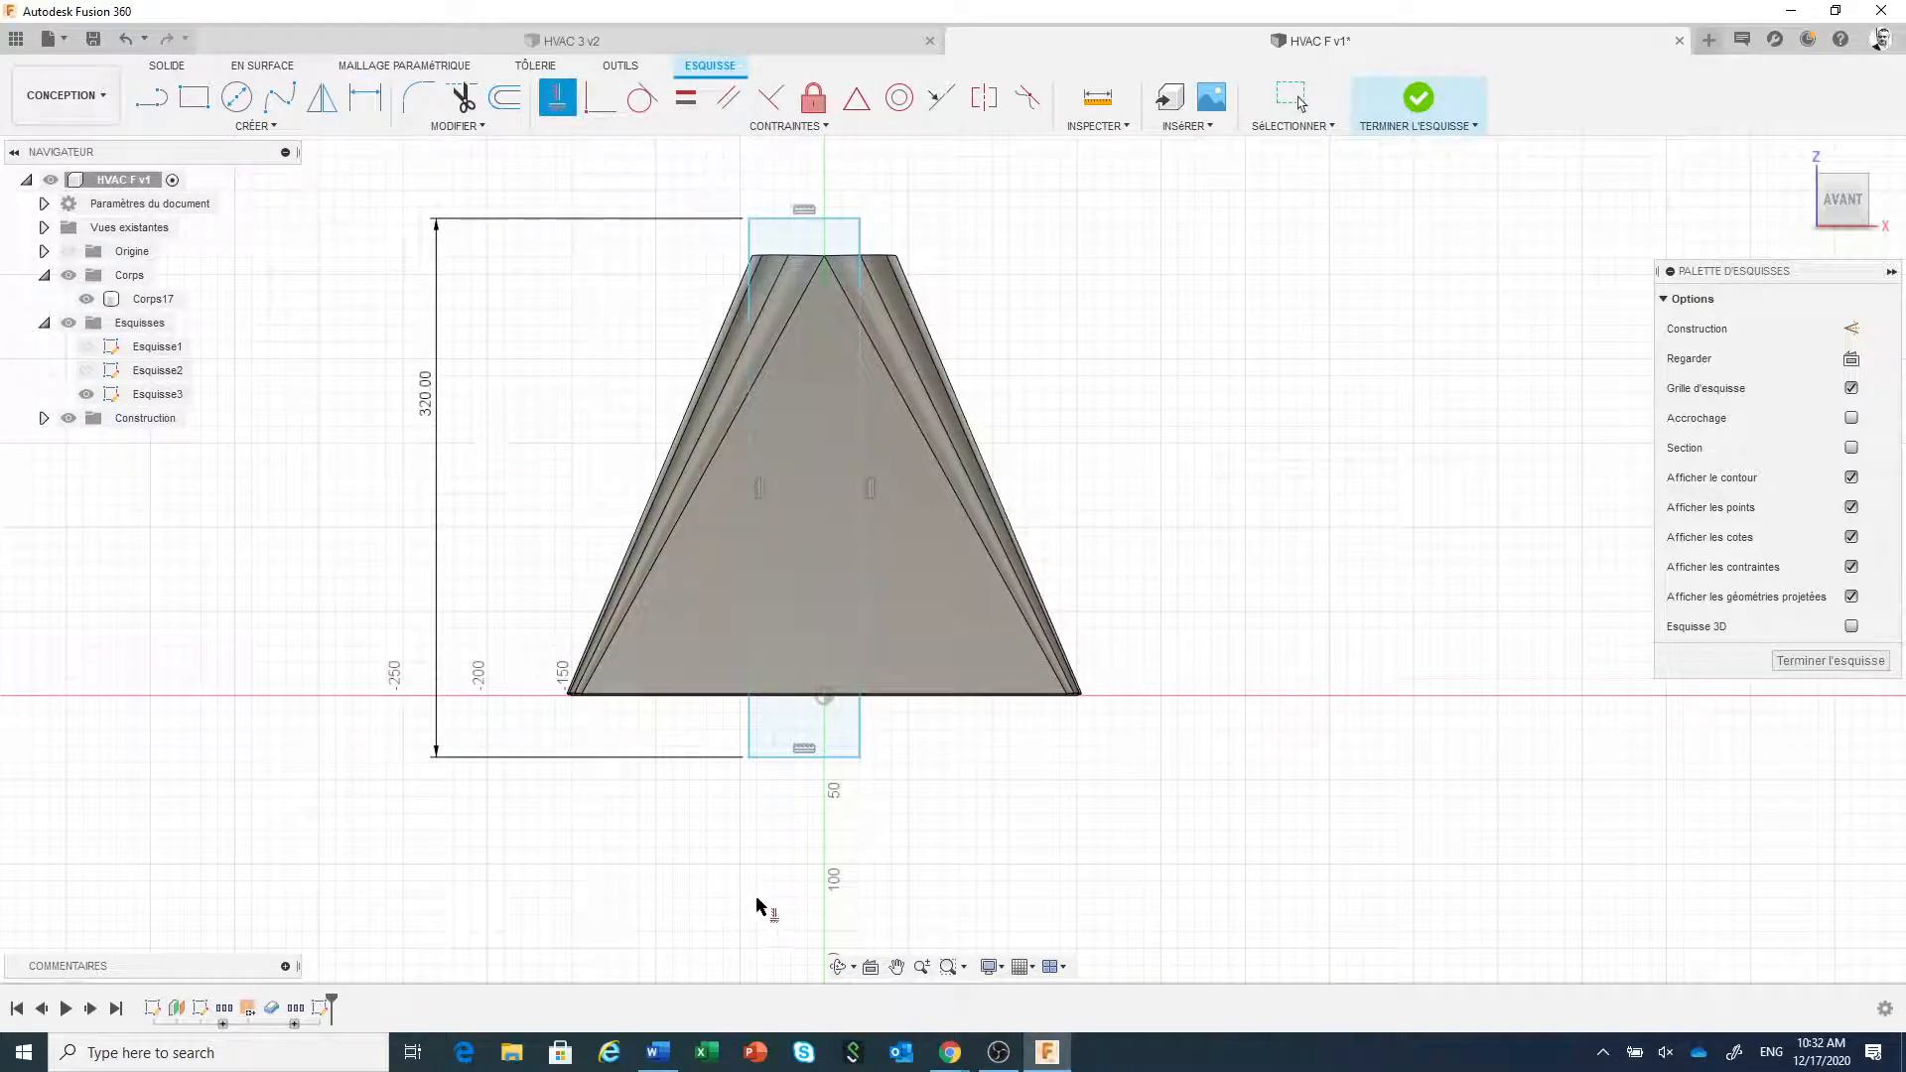
click(823, 697)
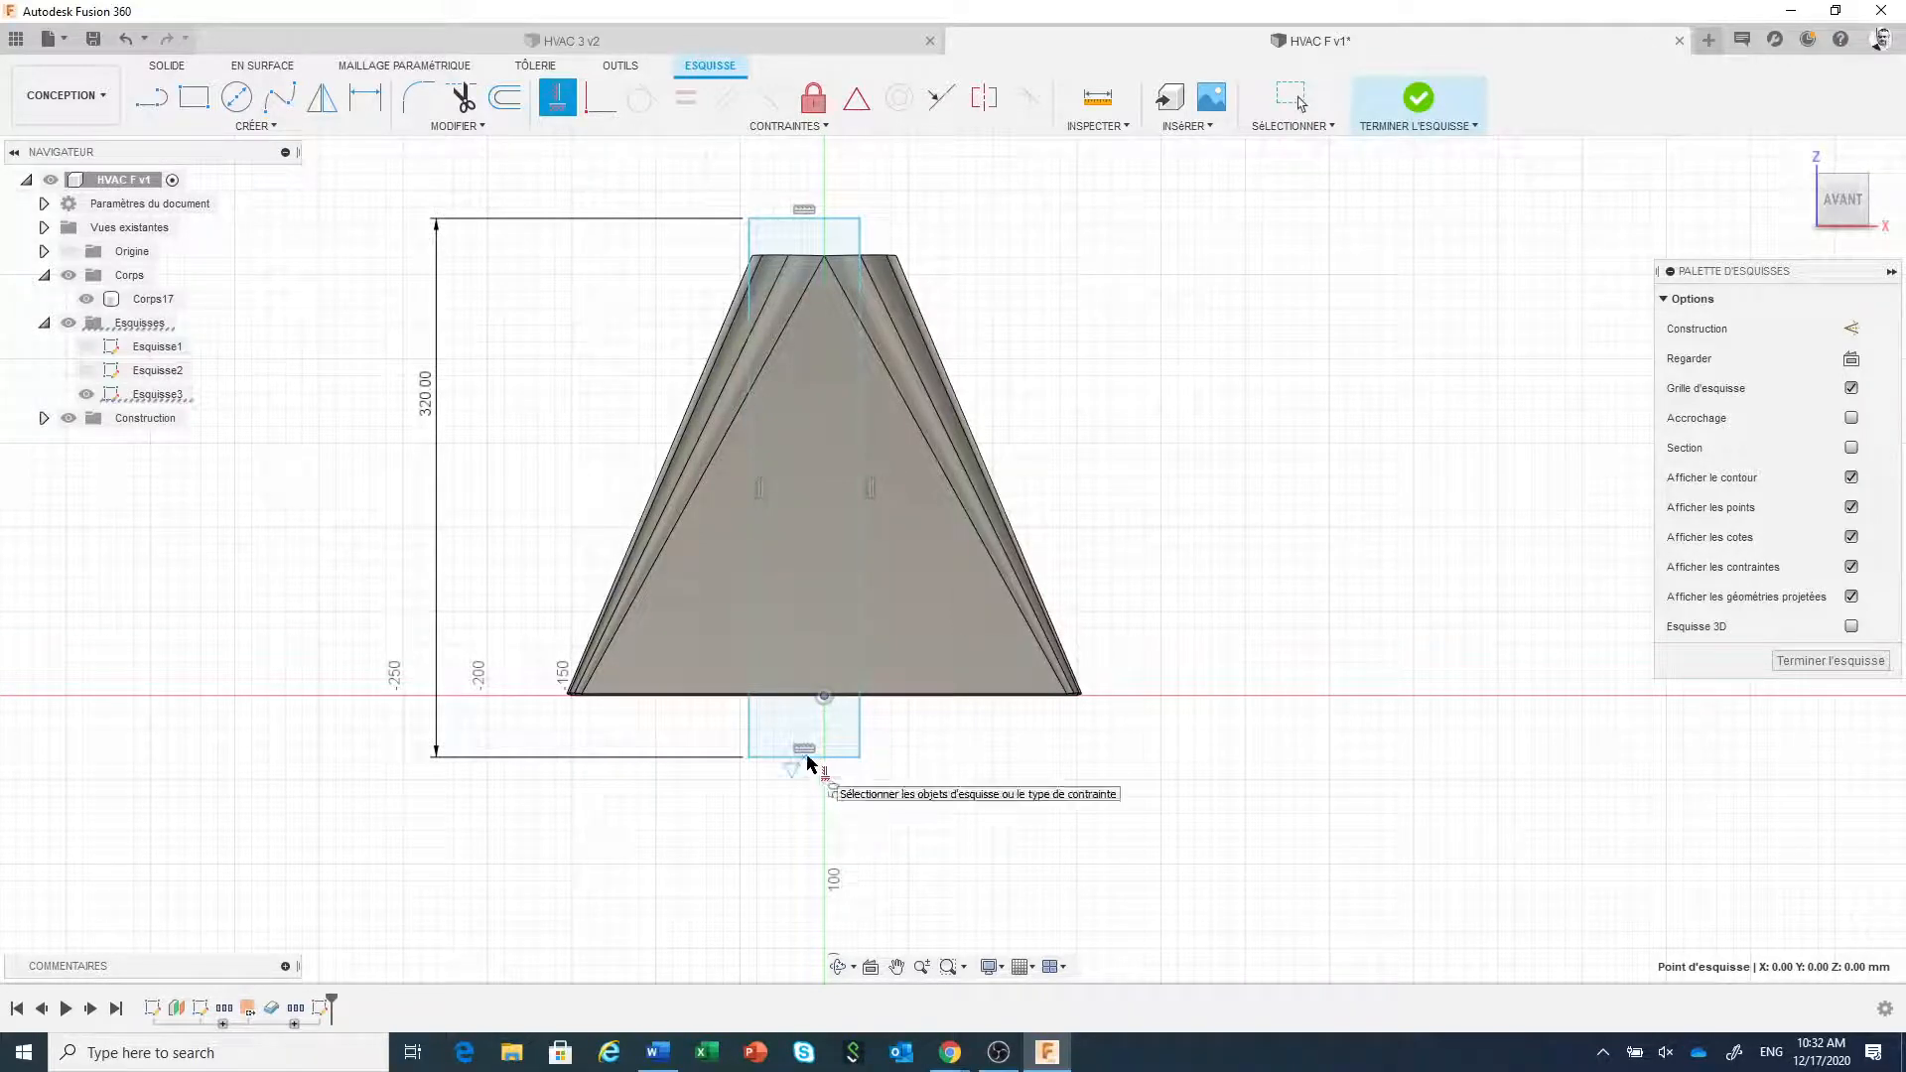
drag(809, 762, 828, 762)
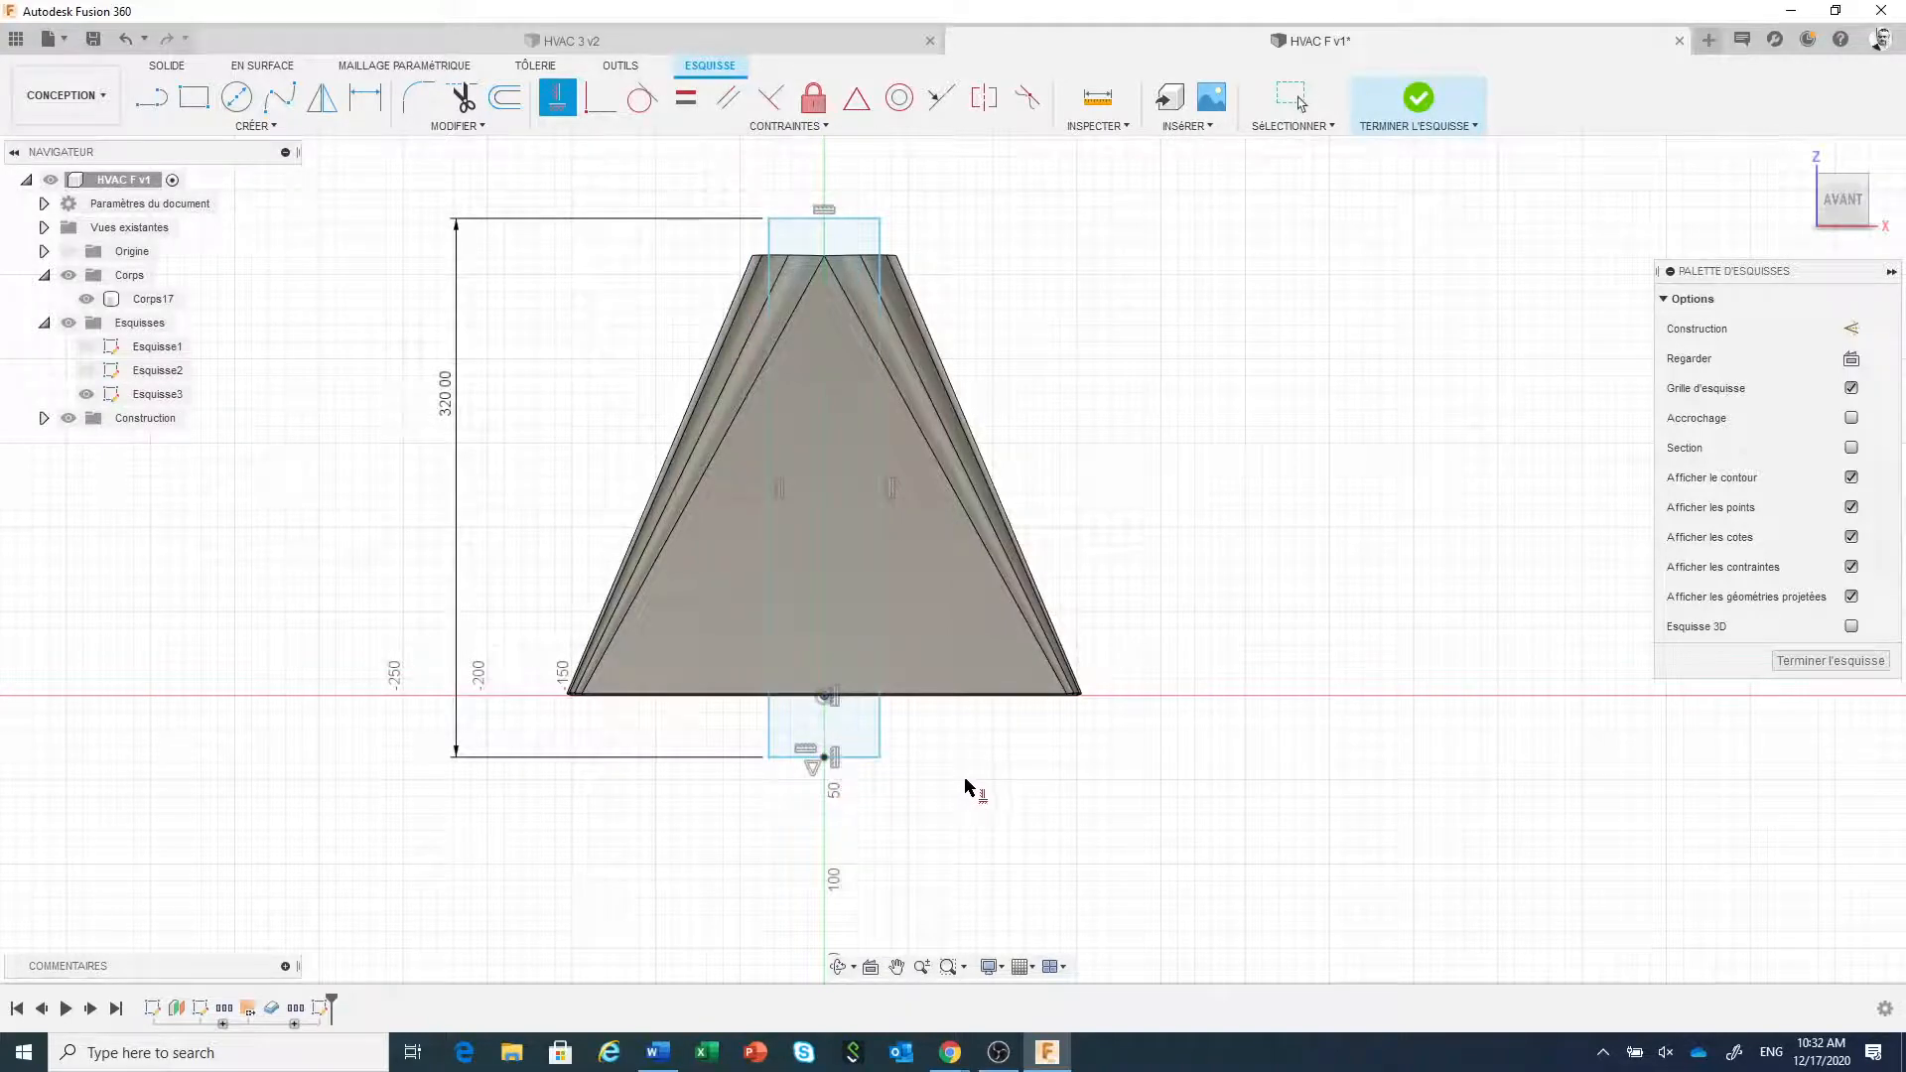
key(Escape)
- Dimension the rectangle's width to 3 mm
click(366, 96)
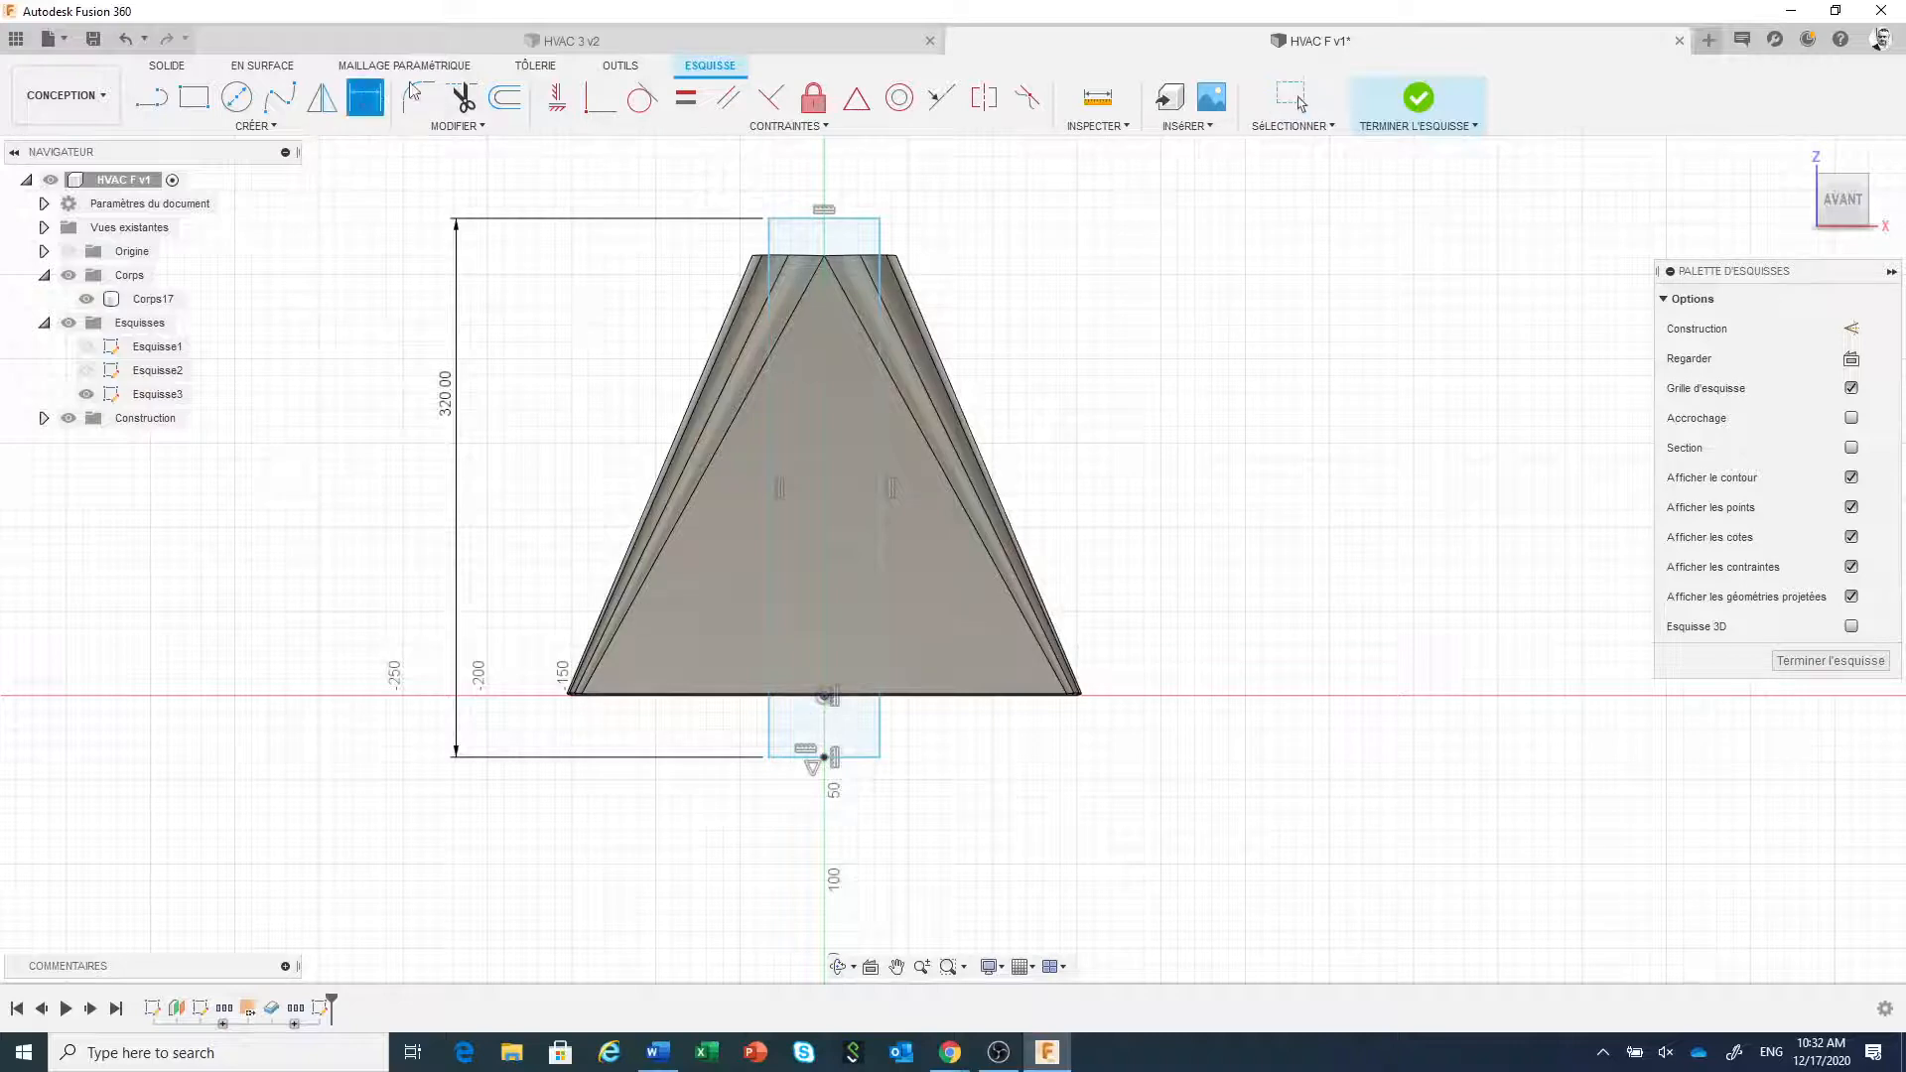
click(860, 219)
click(843, 175)
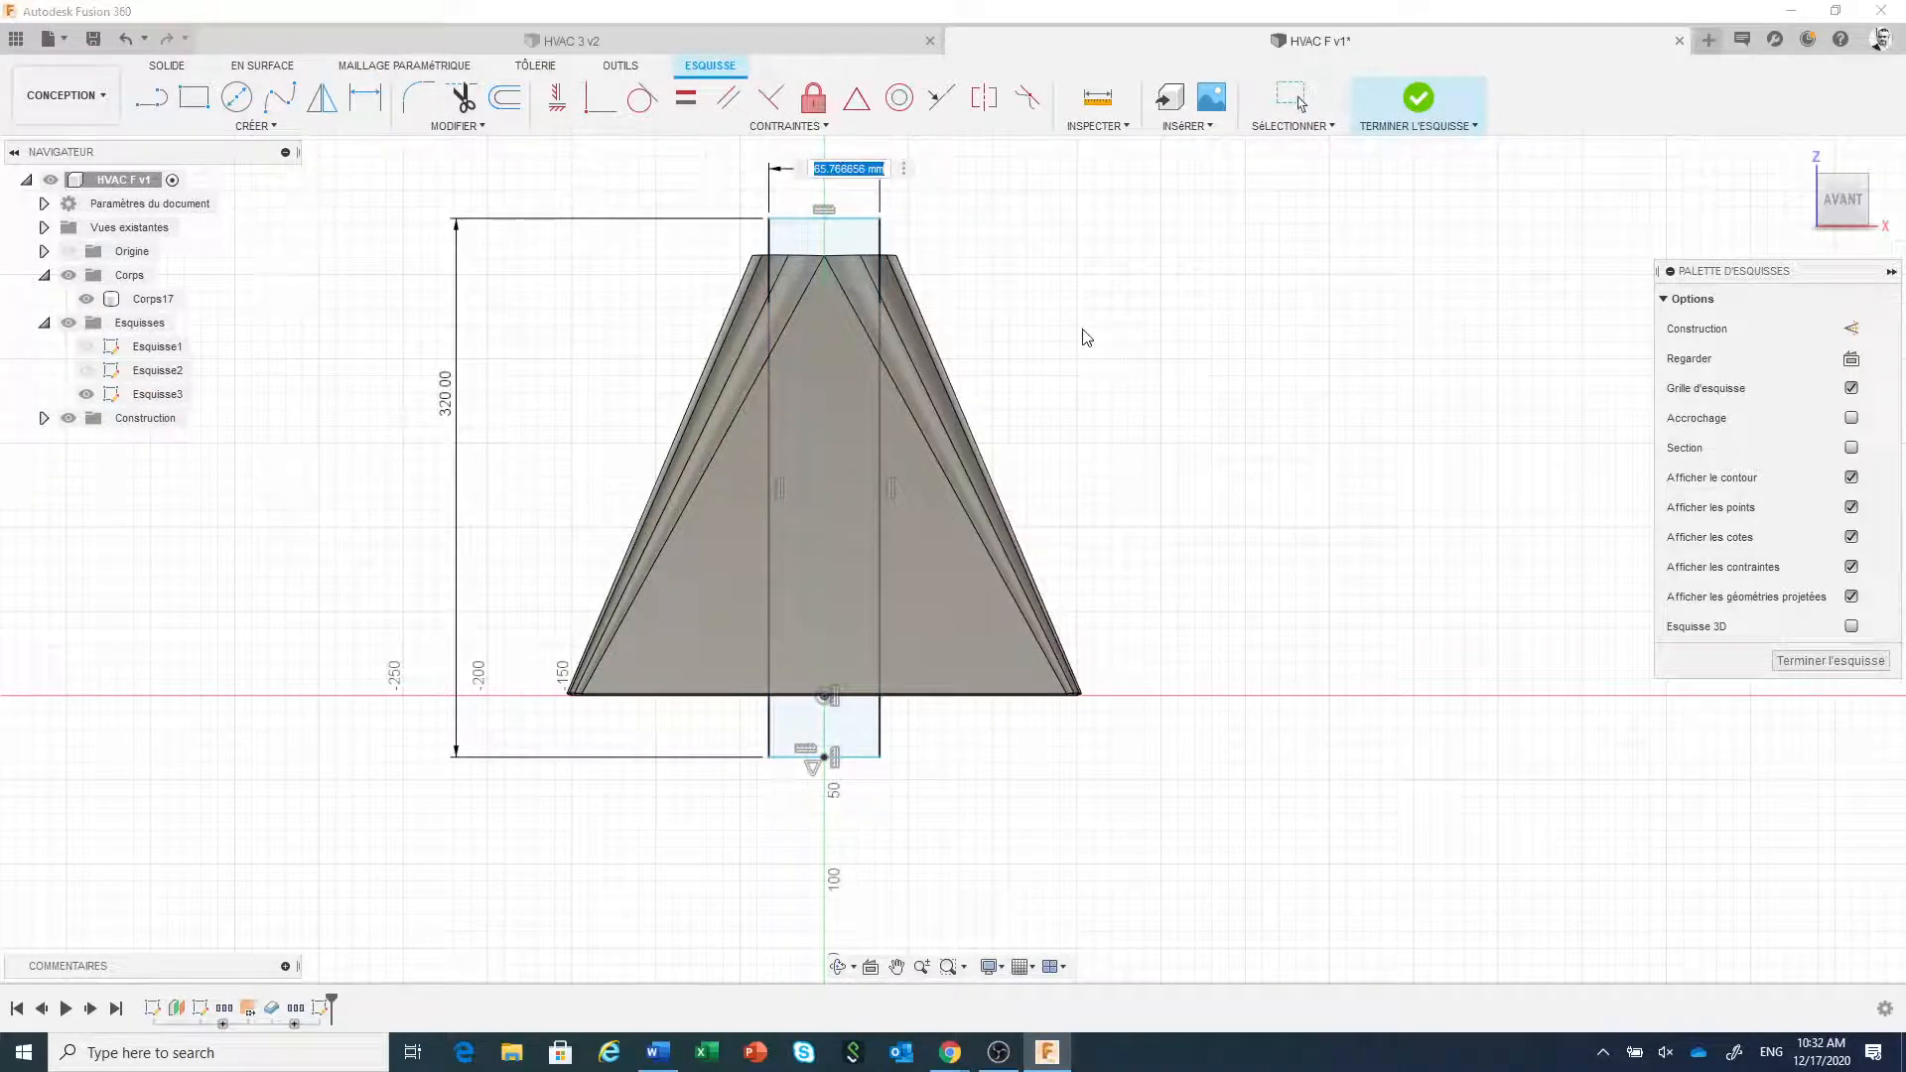
text(3)
key(Return)
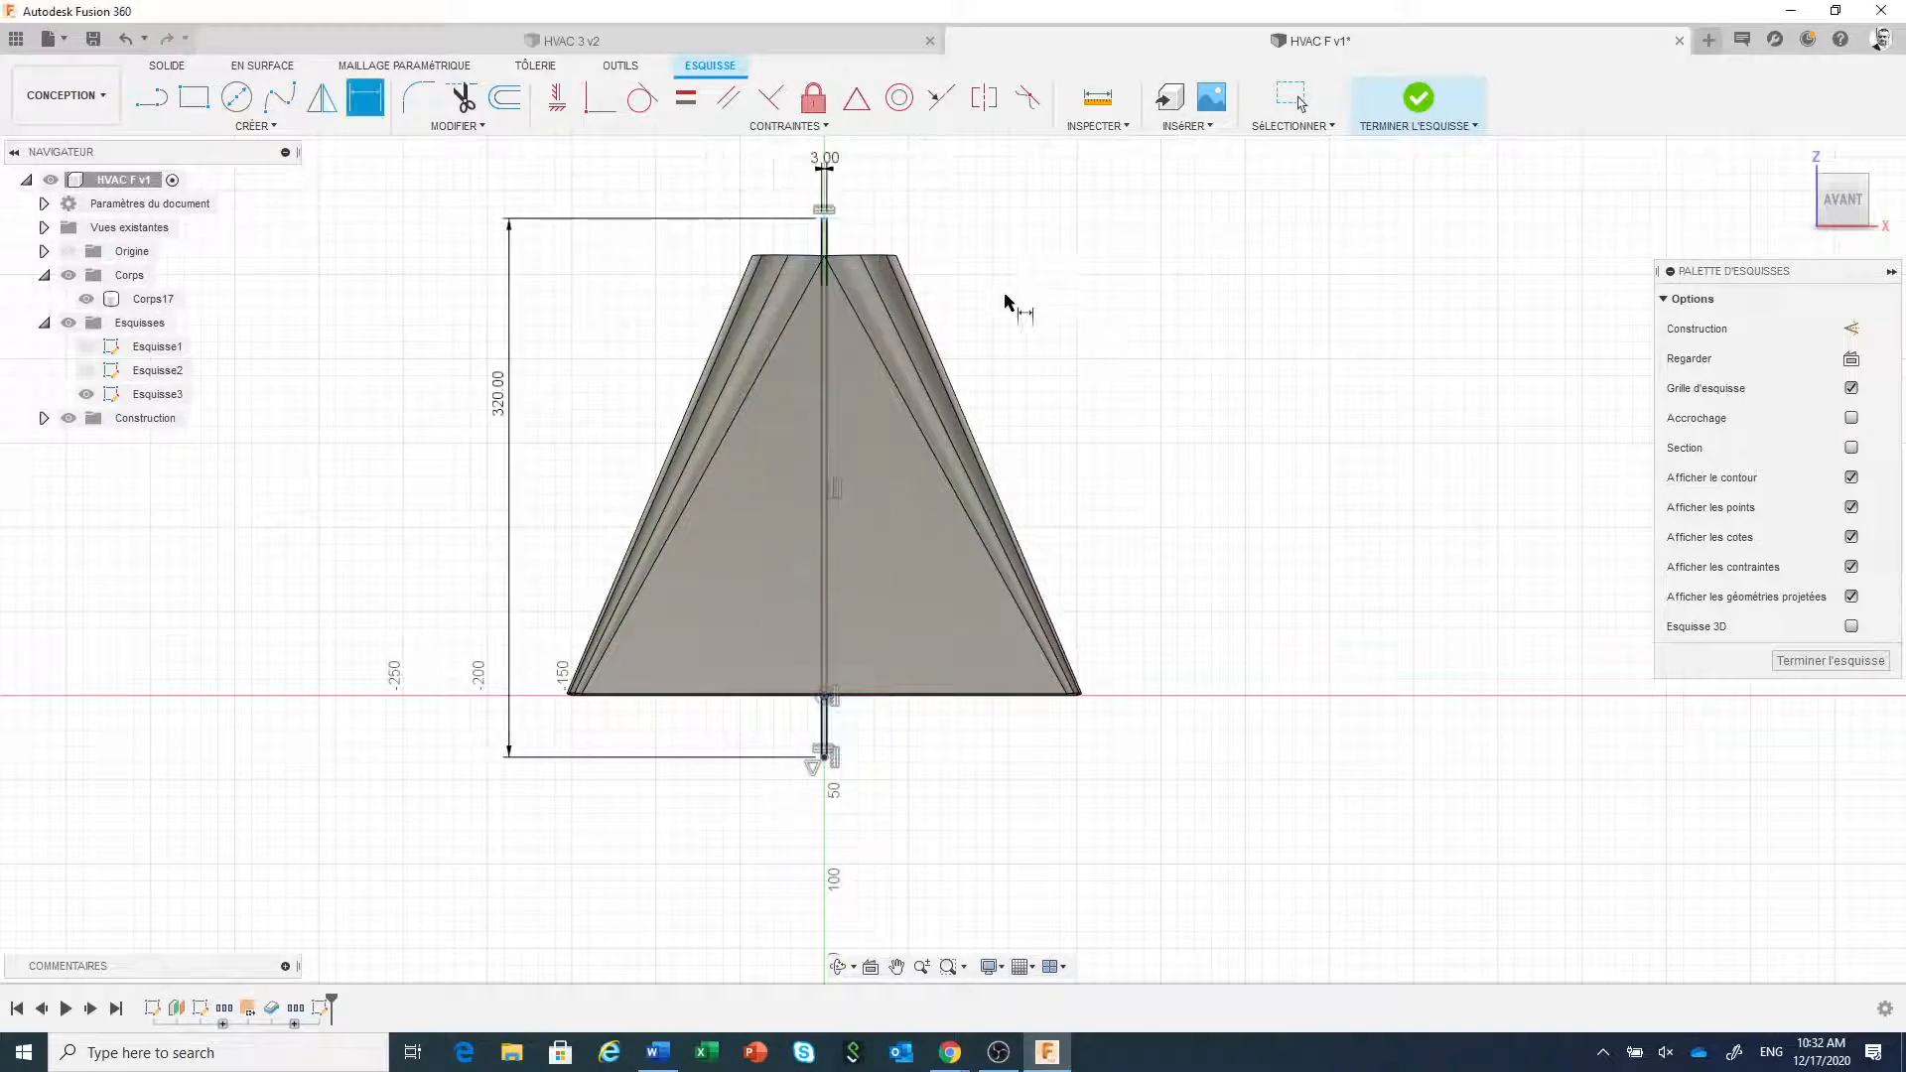
key(Escape)
- Cut a seam through the transition's front wall by extruding the narrow rectangle in two directions, about 111 mm outward and partway into the round opening
scroll(847, 218, up, 5)
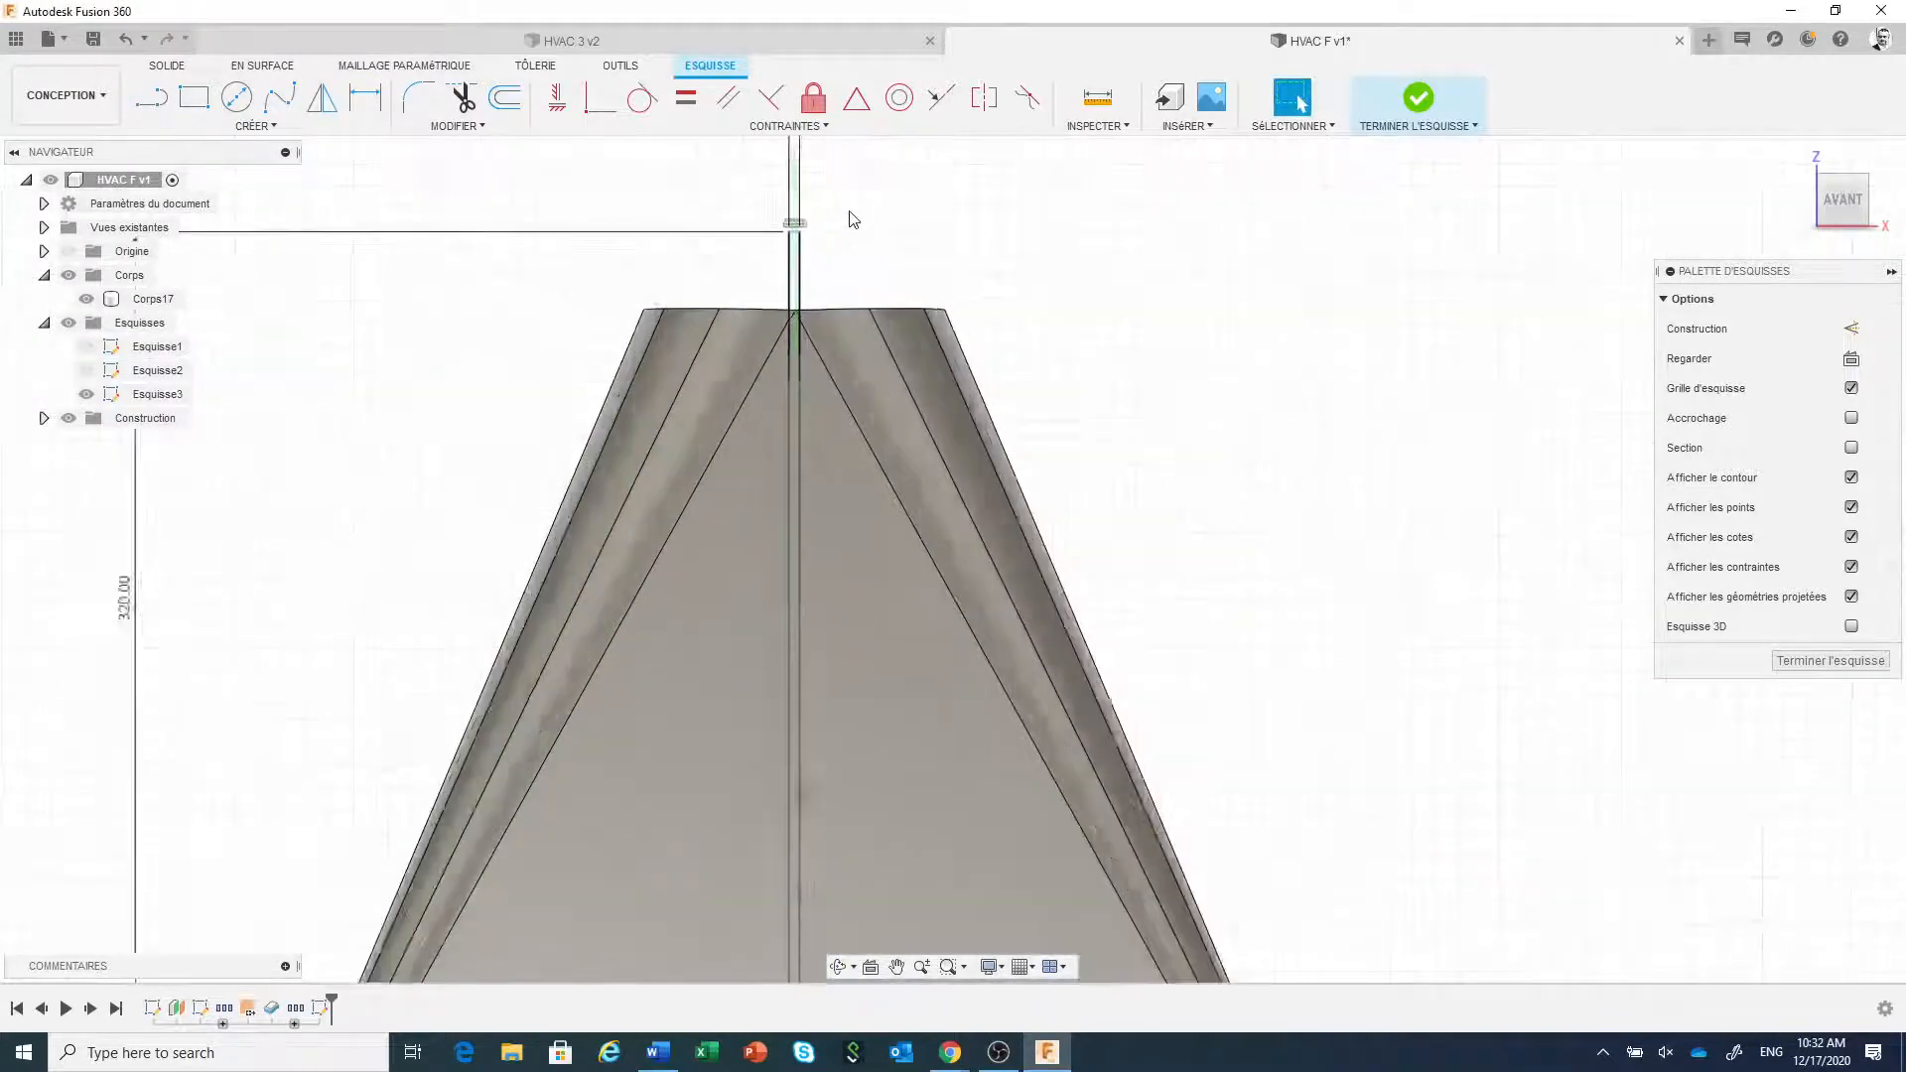
scroll(809, 322, up, 3)
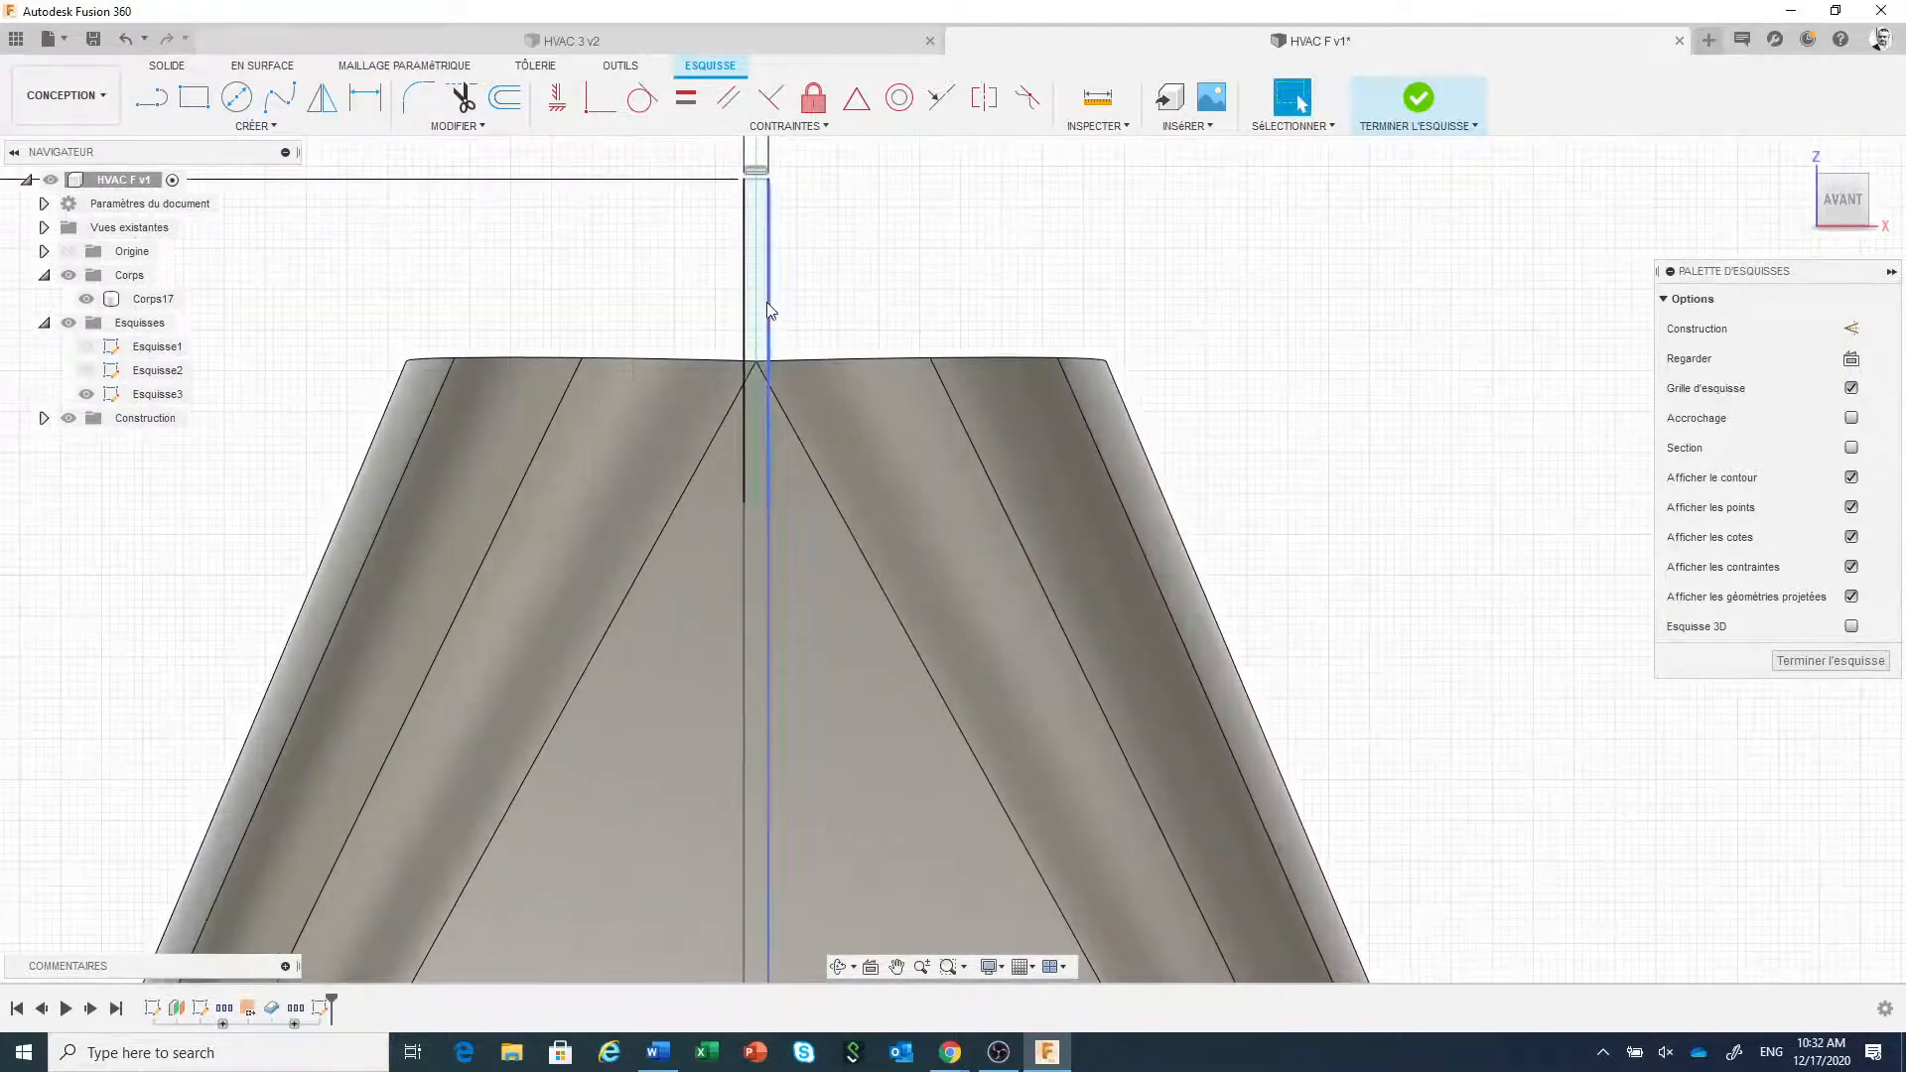
click(764, 311)
right_click(764, 311)
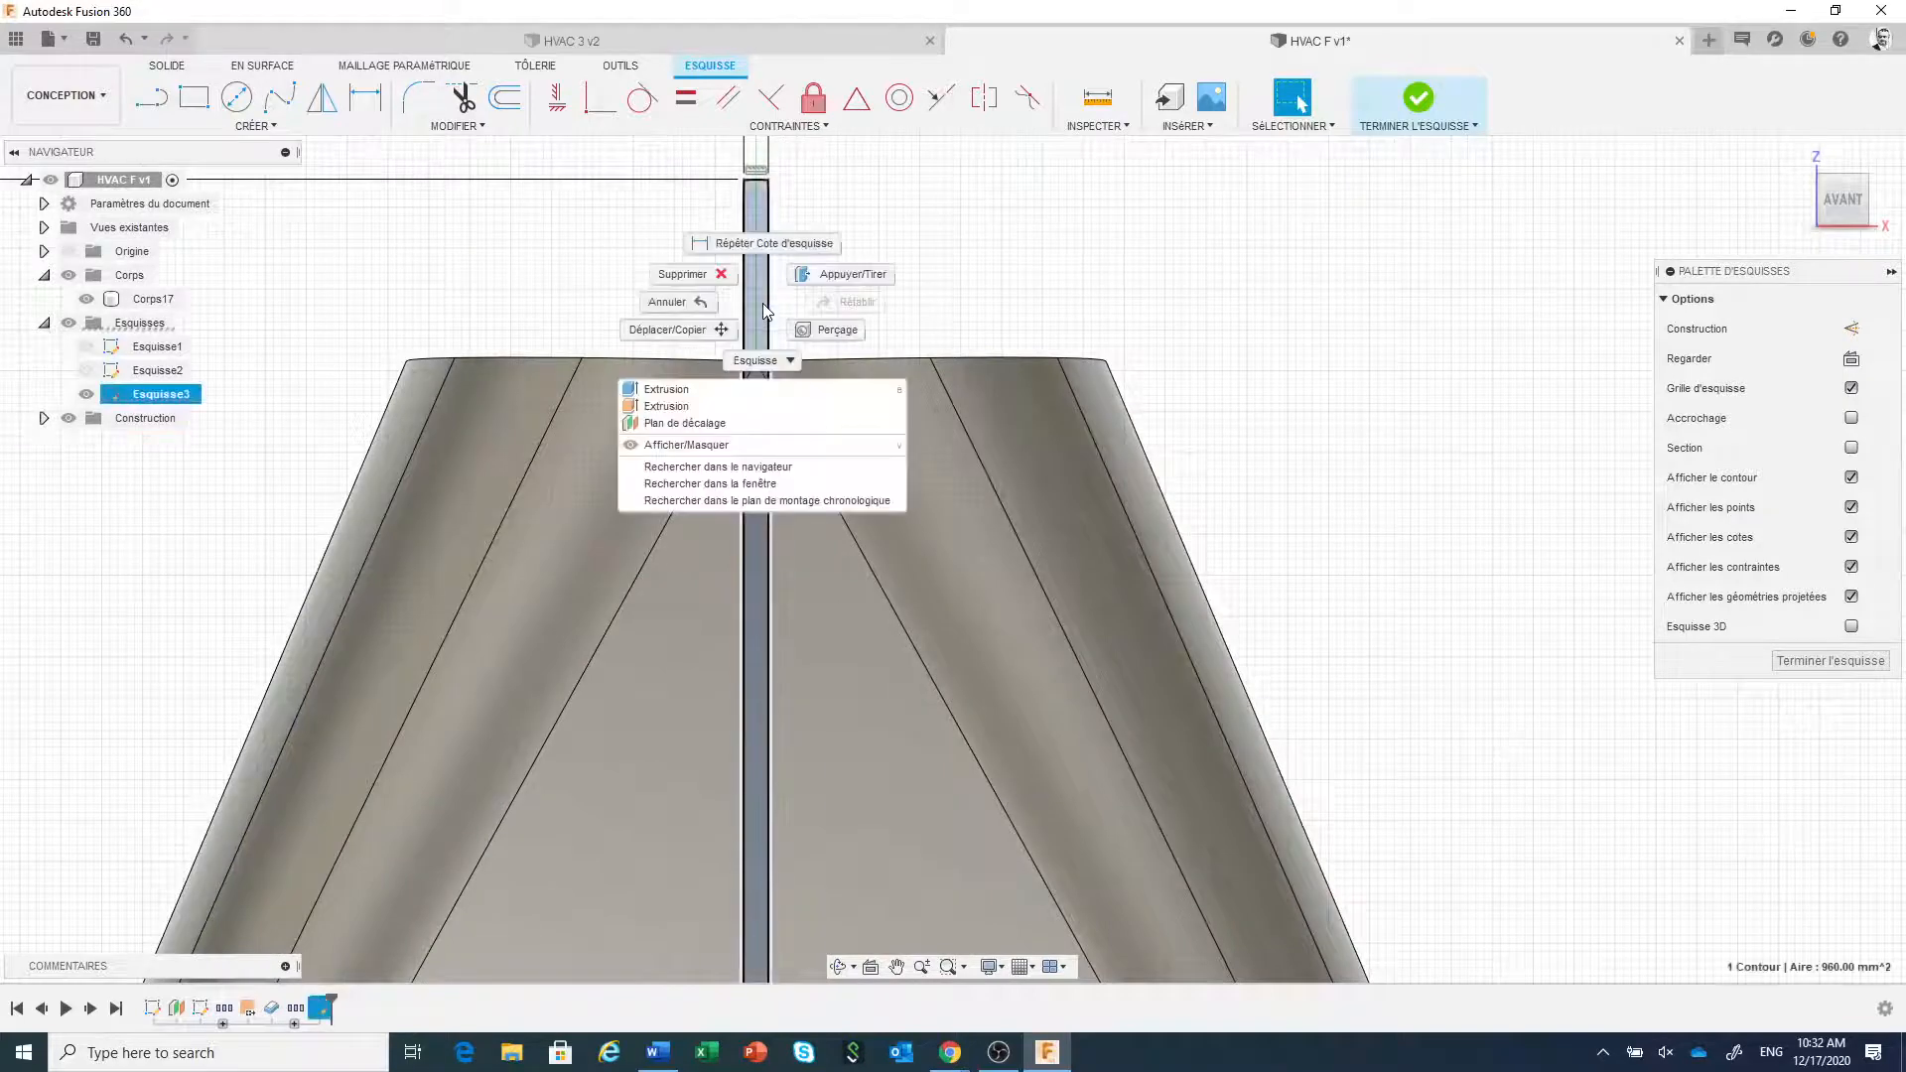
click(749, 370)
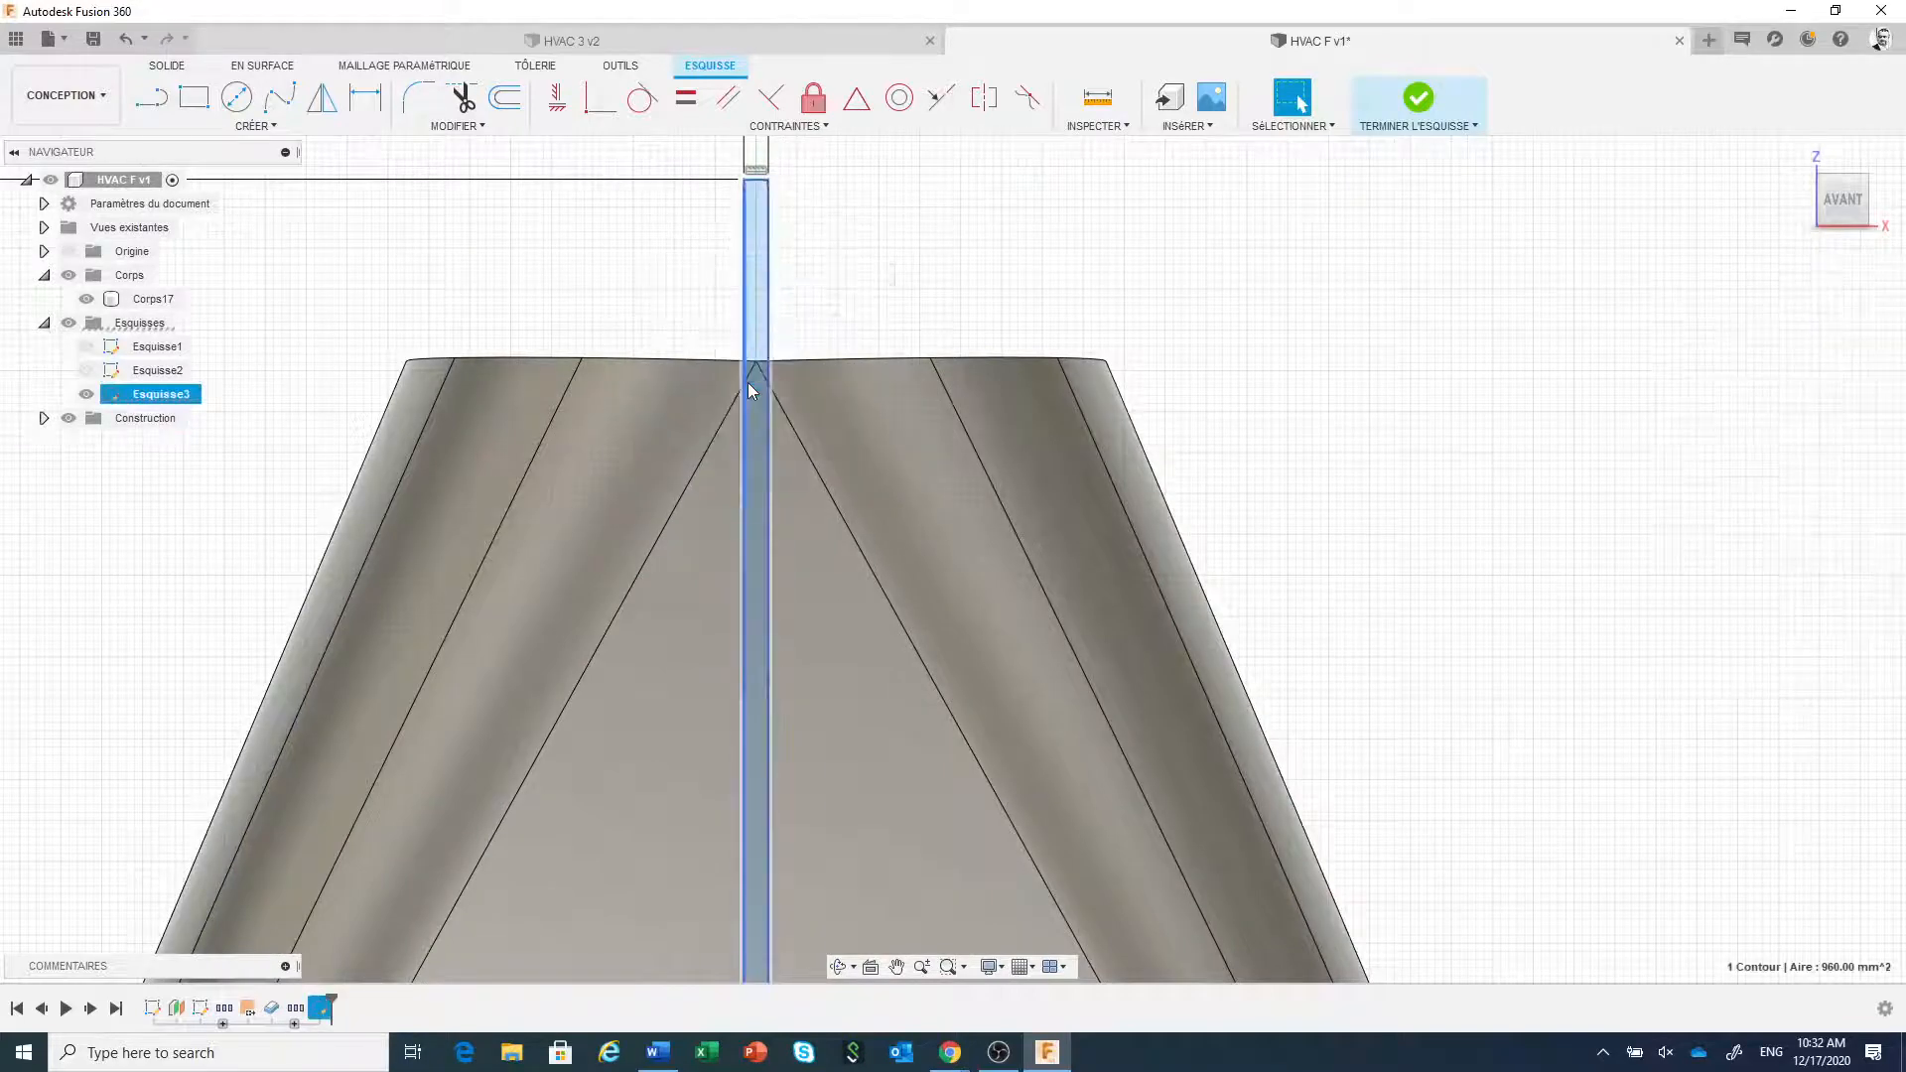
click(1843, 170)
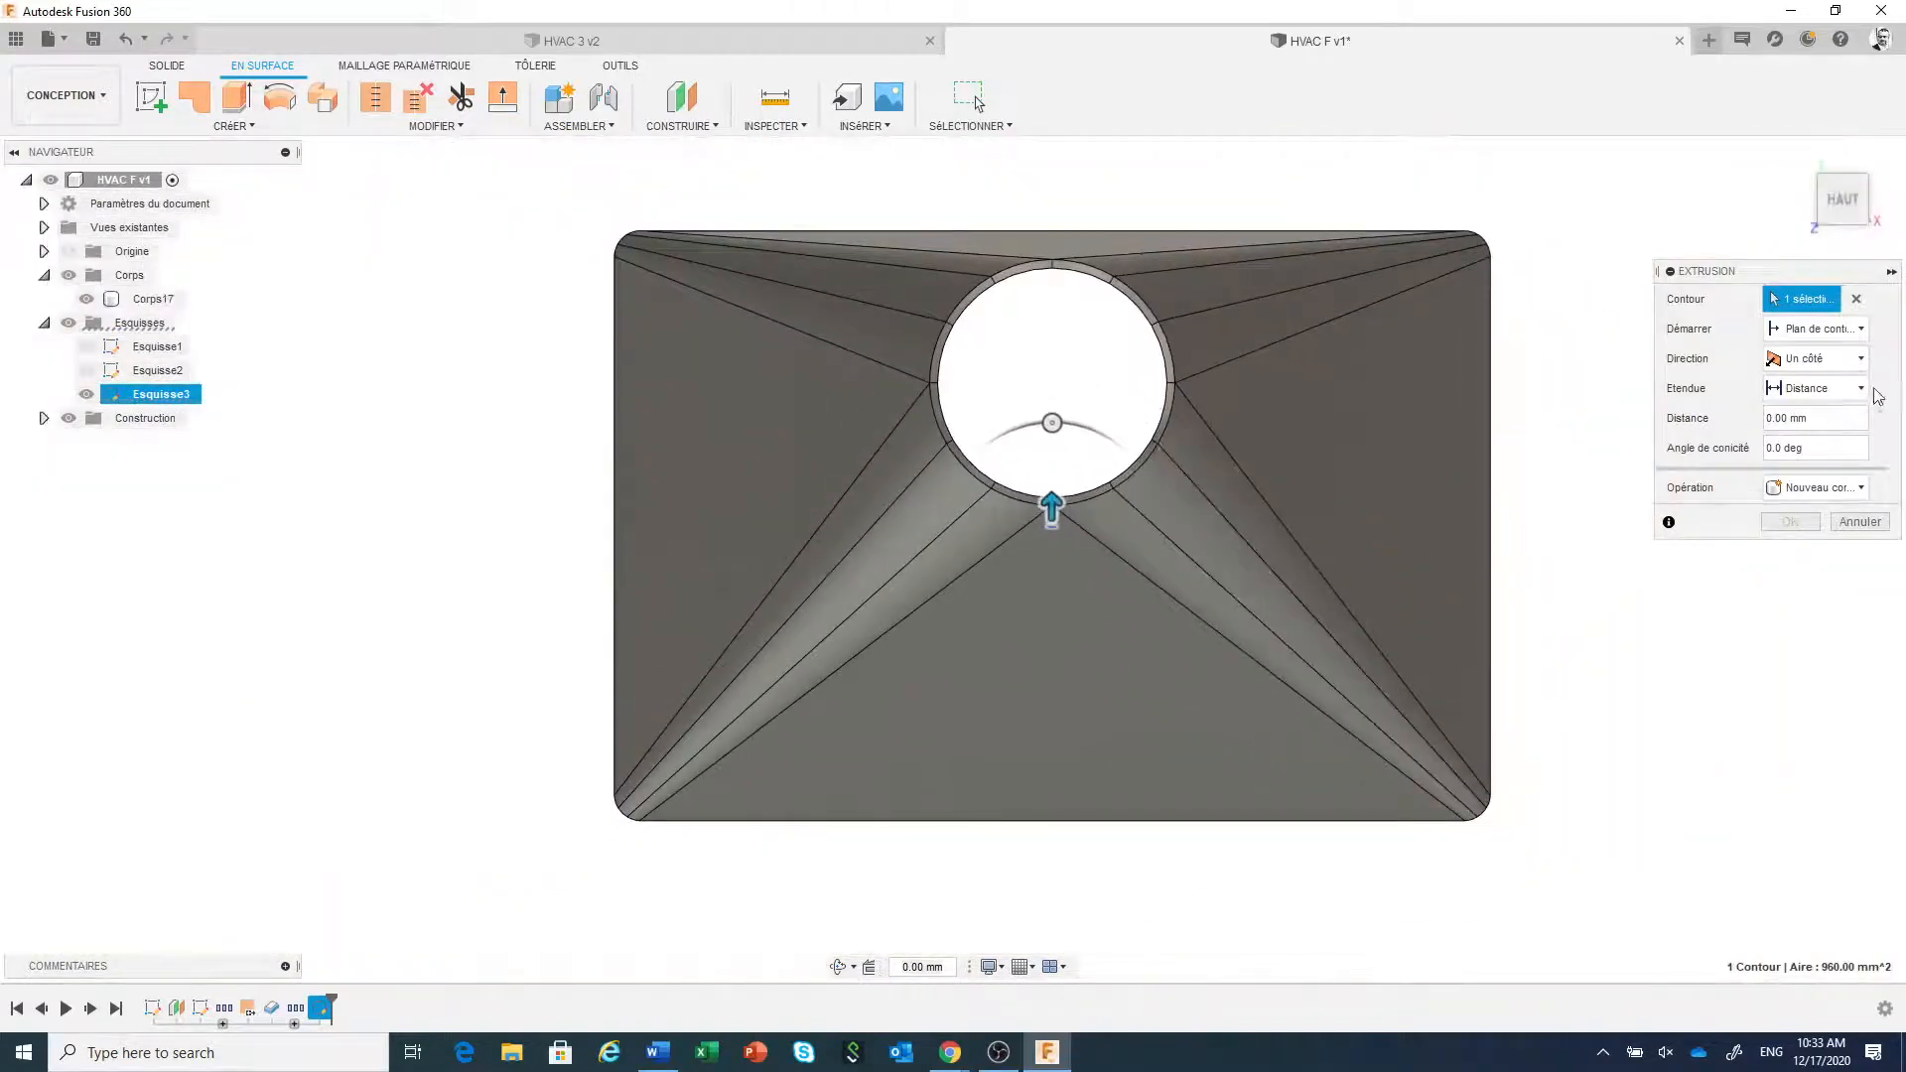
click(1852, 359)
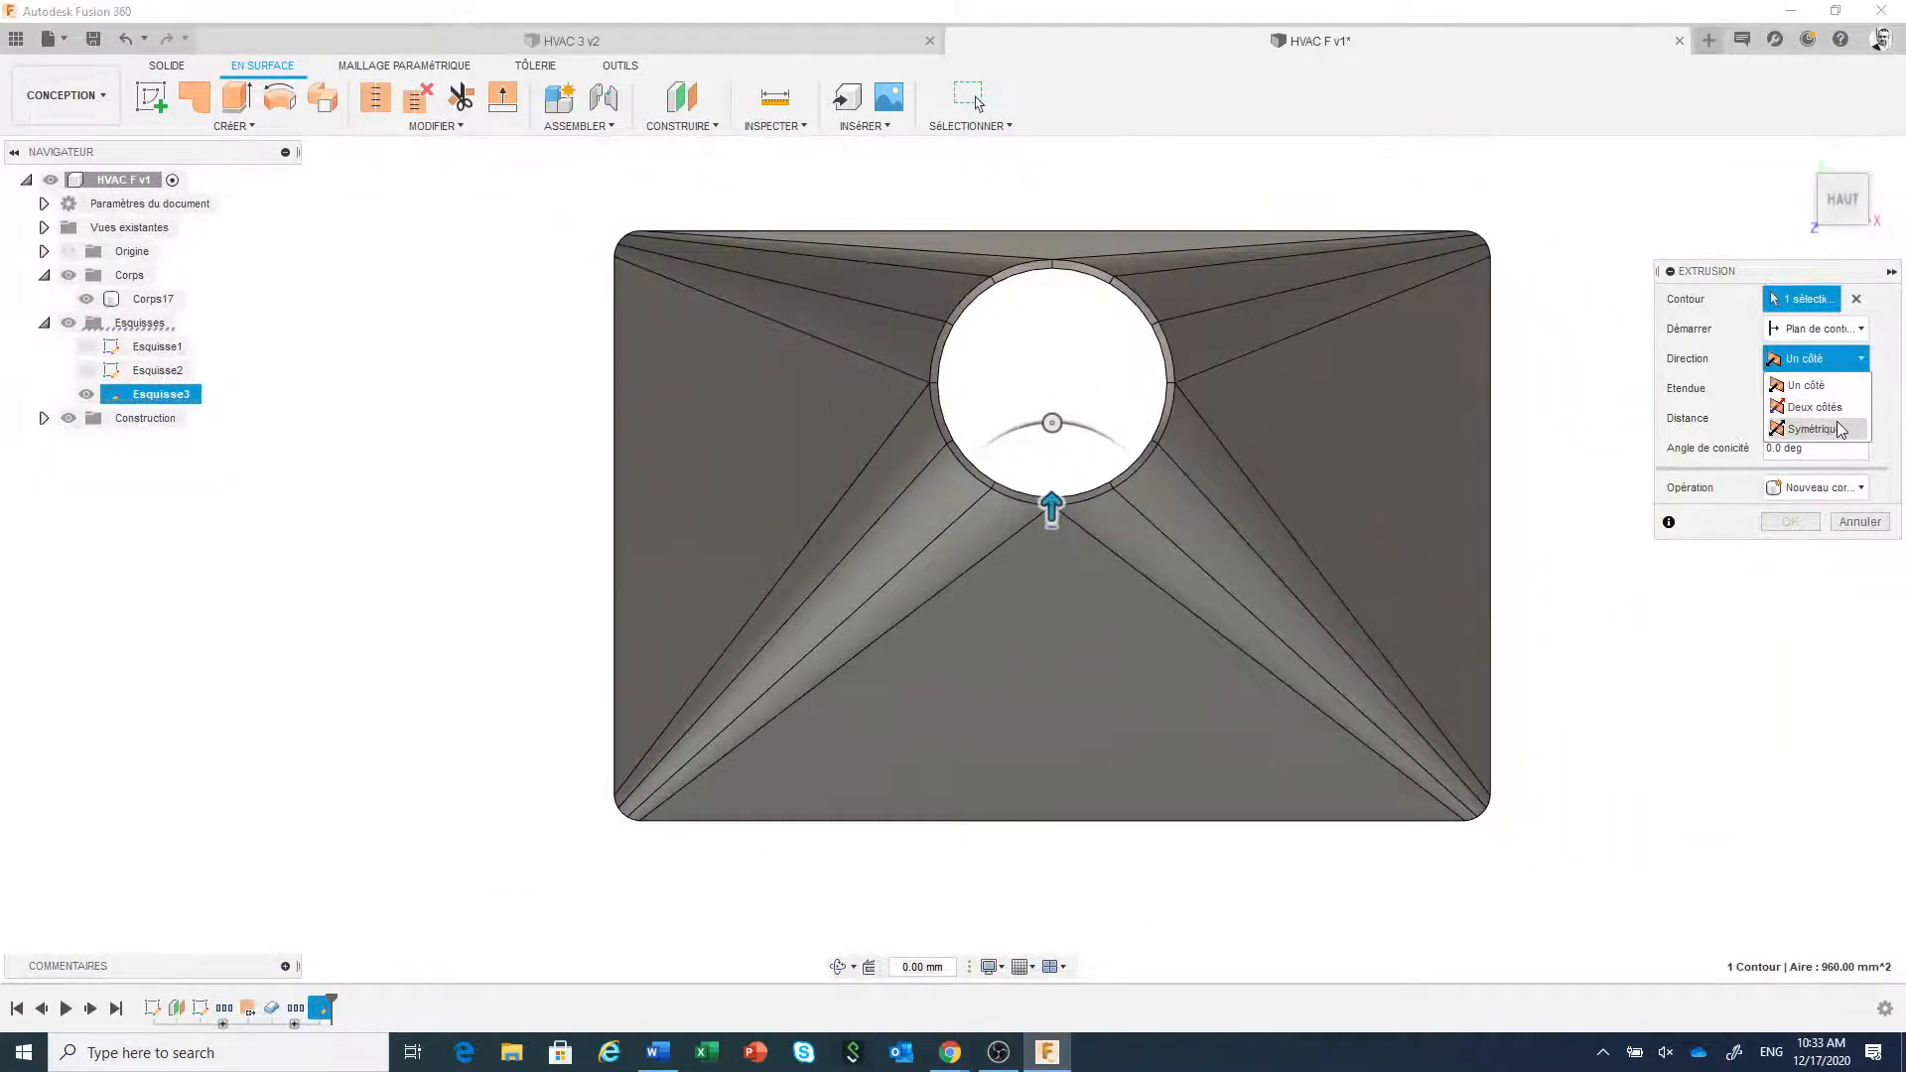
click(1808, 402)
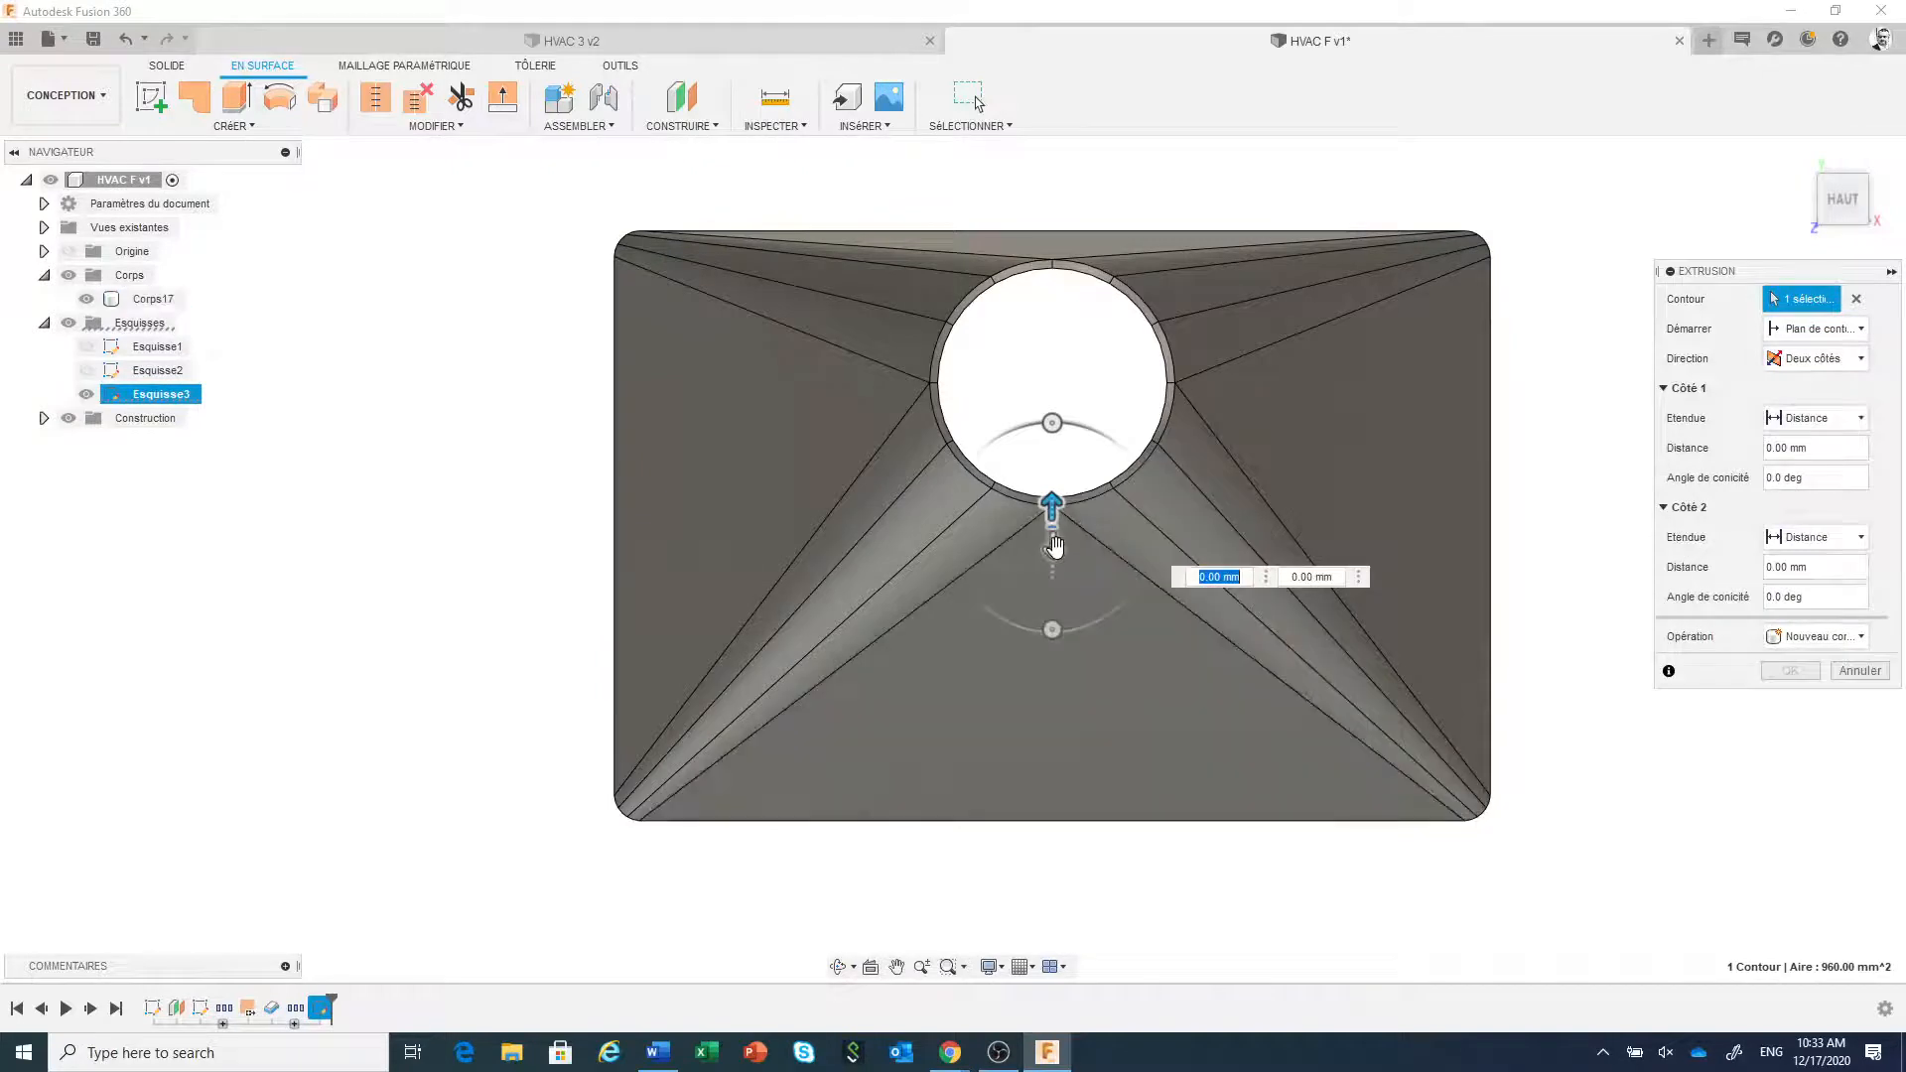
drag(1052, 546, 1072, 867)
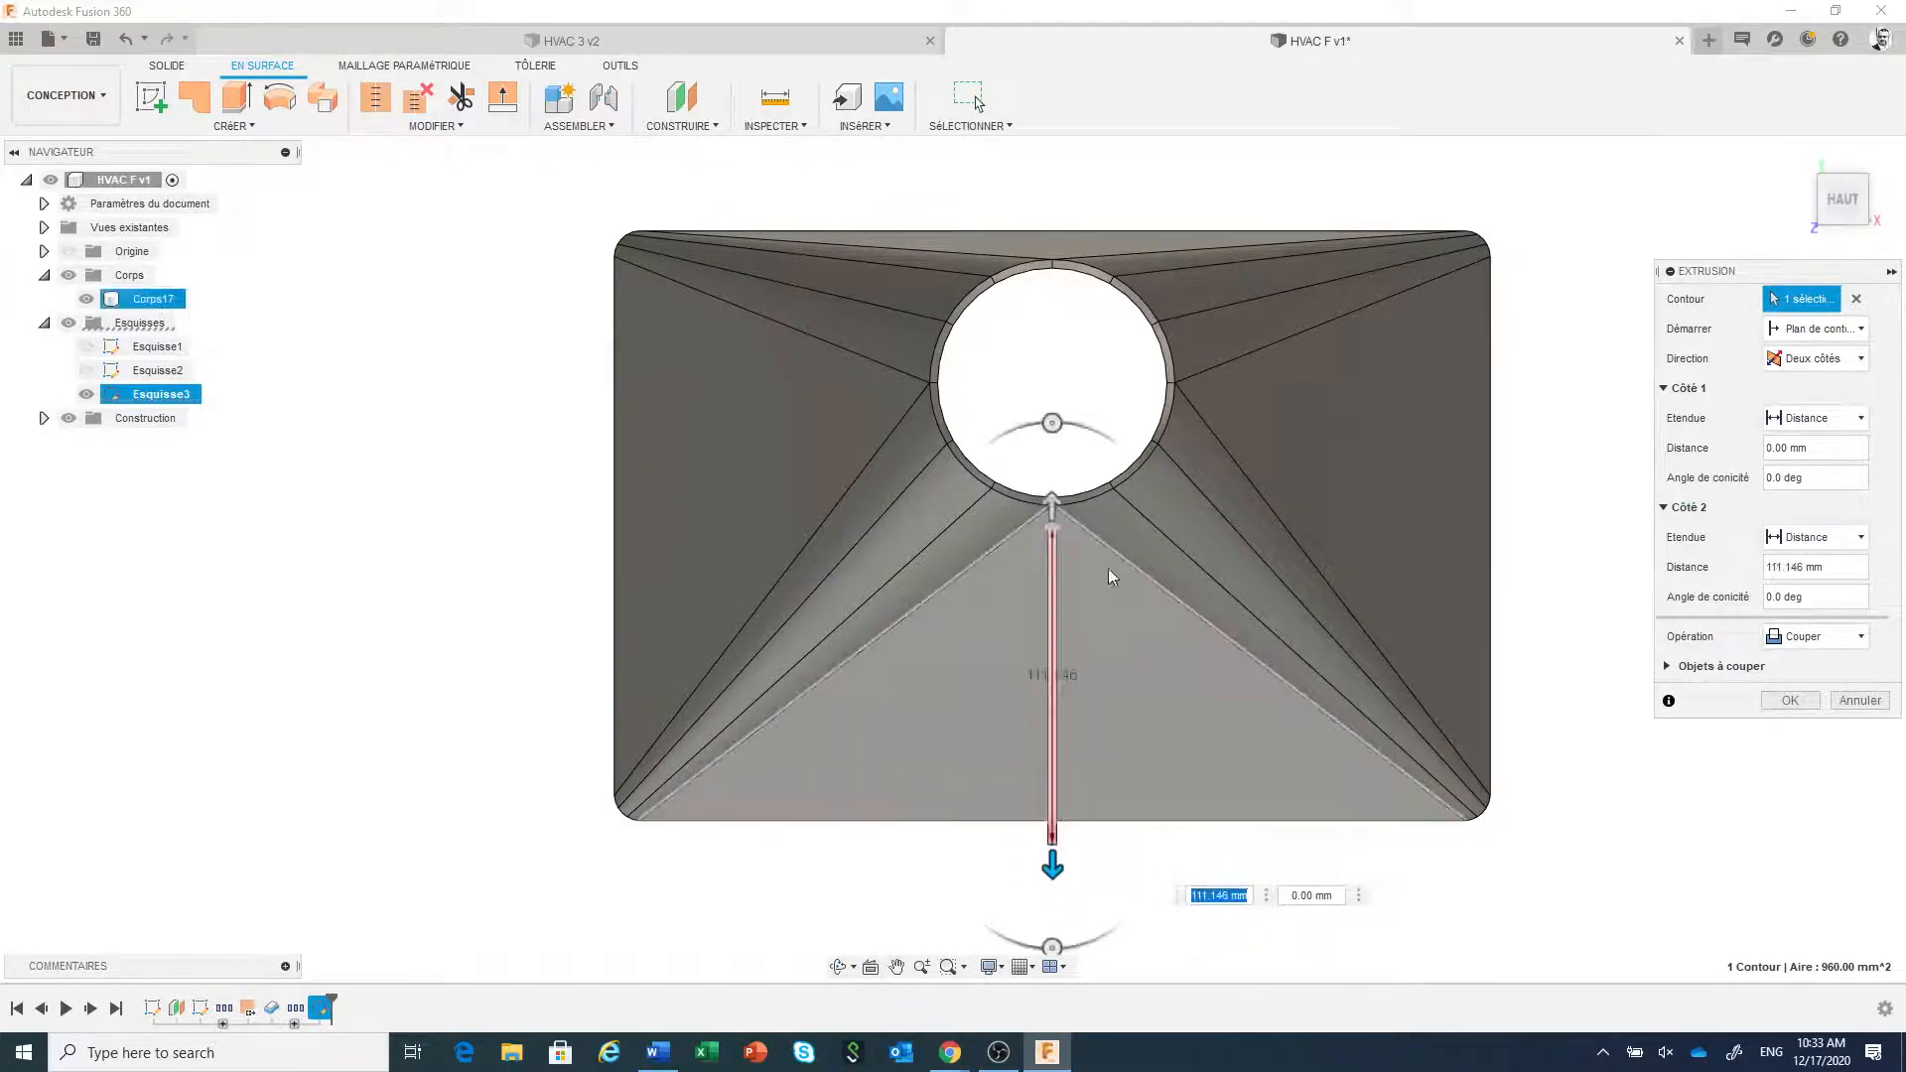
drag(1055, 497, 1052, 379)
click(1793, 701)
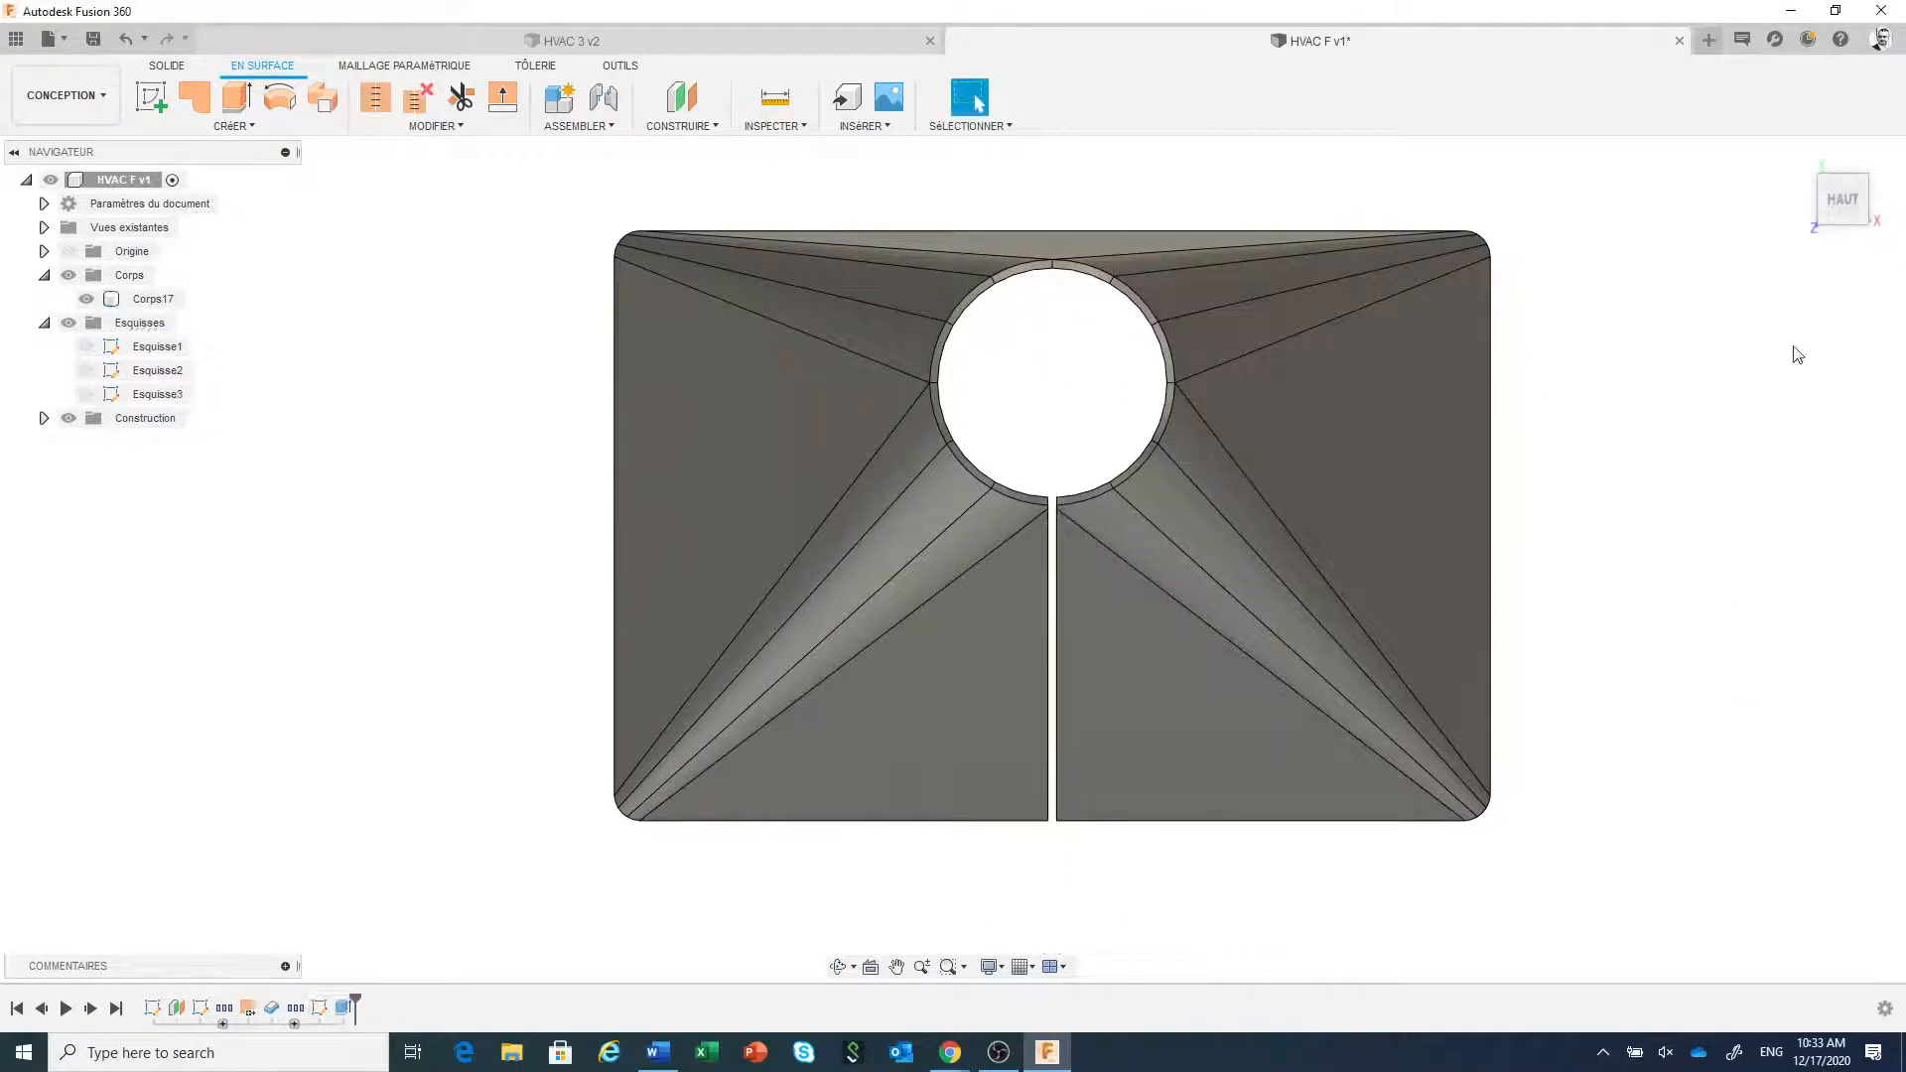
click(1800, 156)
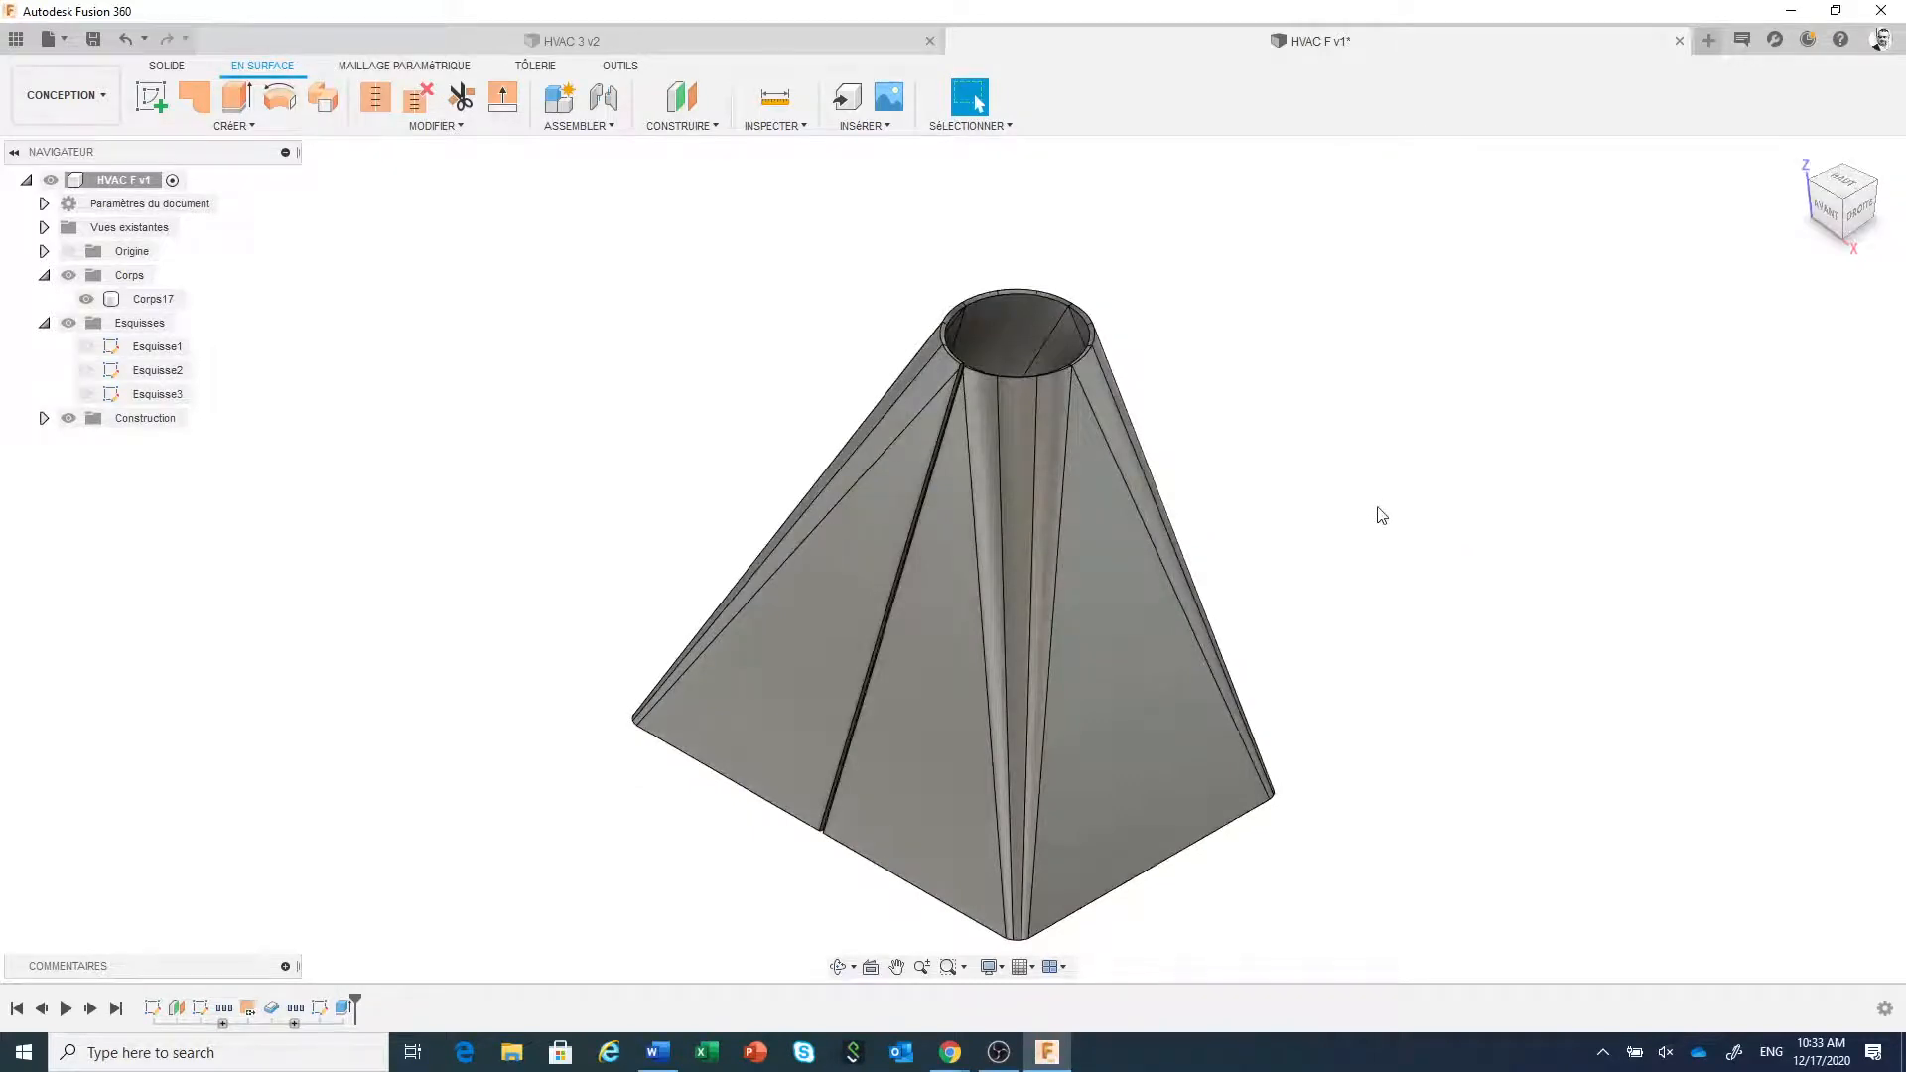
- Collapse the sketch and body folders and start a sheet-metal conversion with the front face beside the seam as source
click(43, 323)
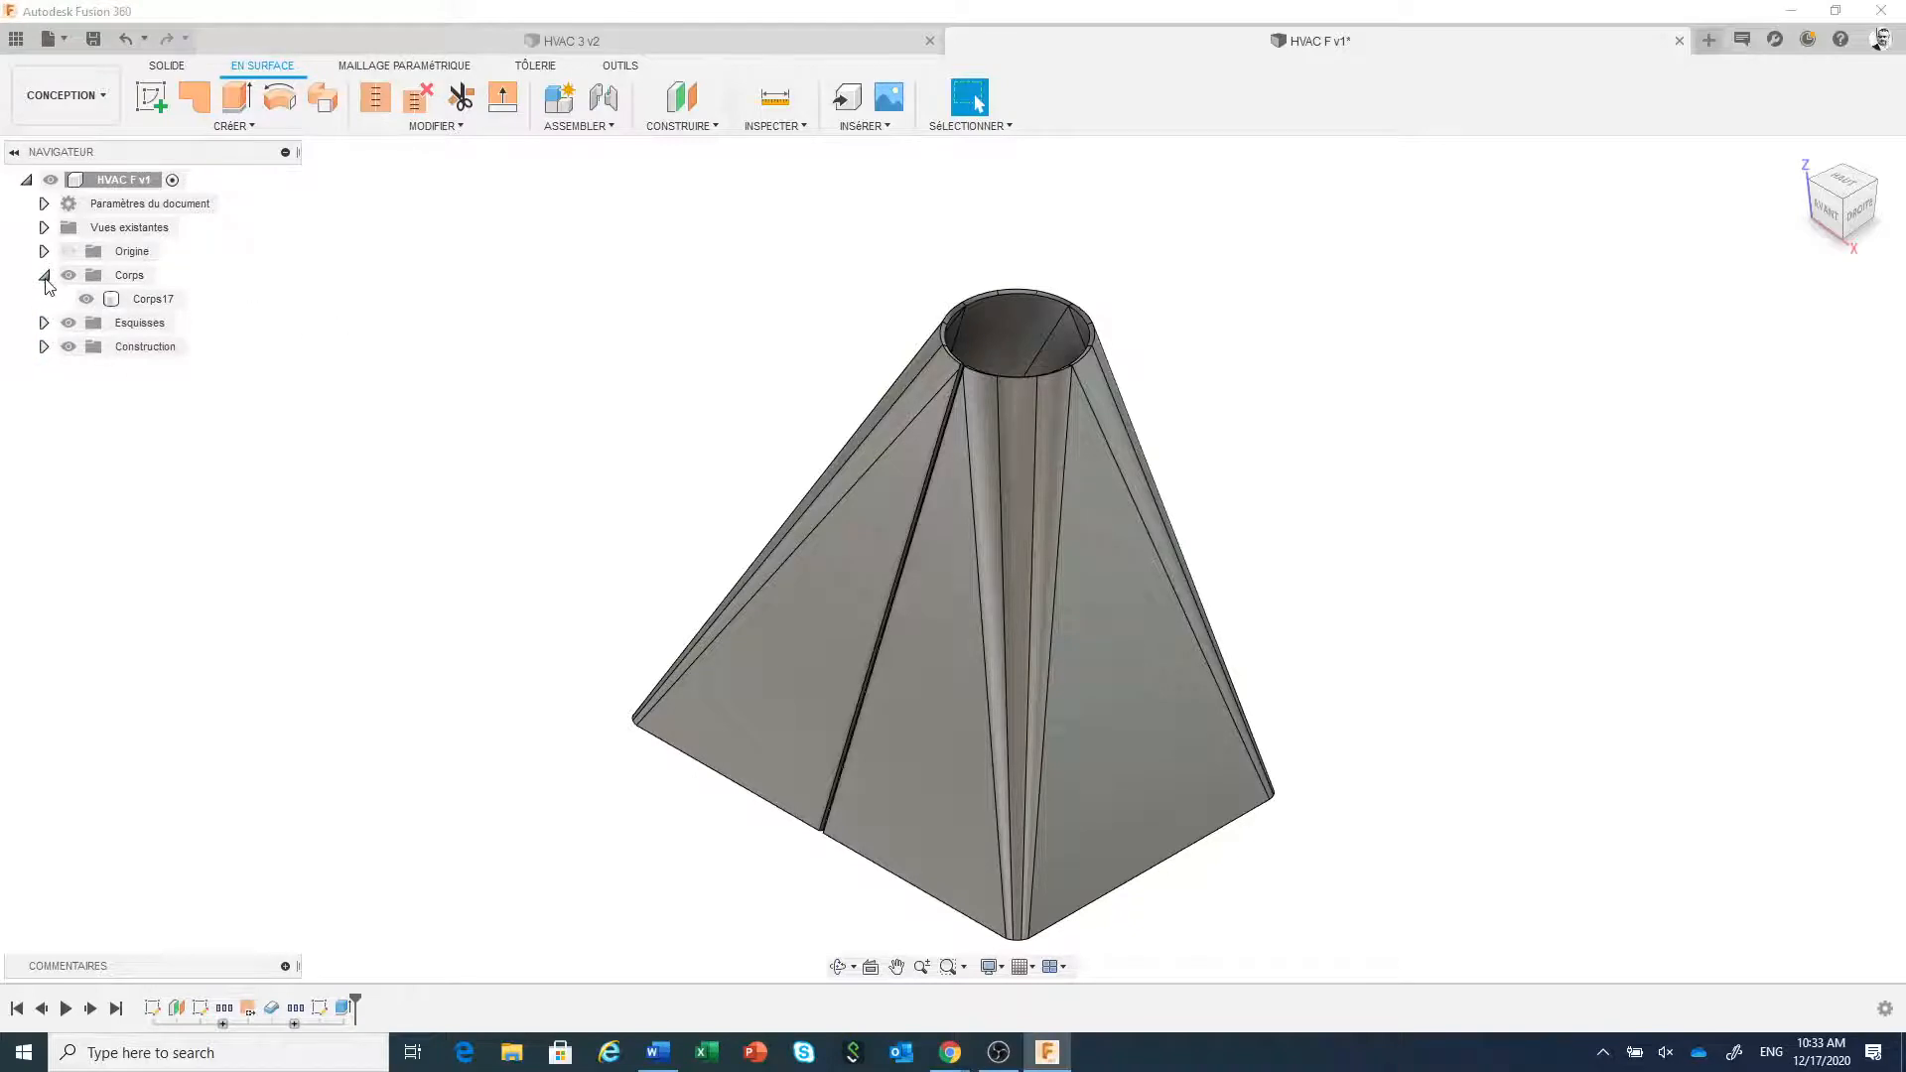
click(44, 276)
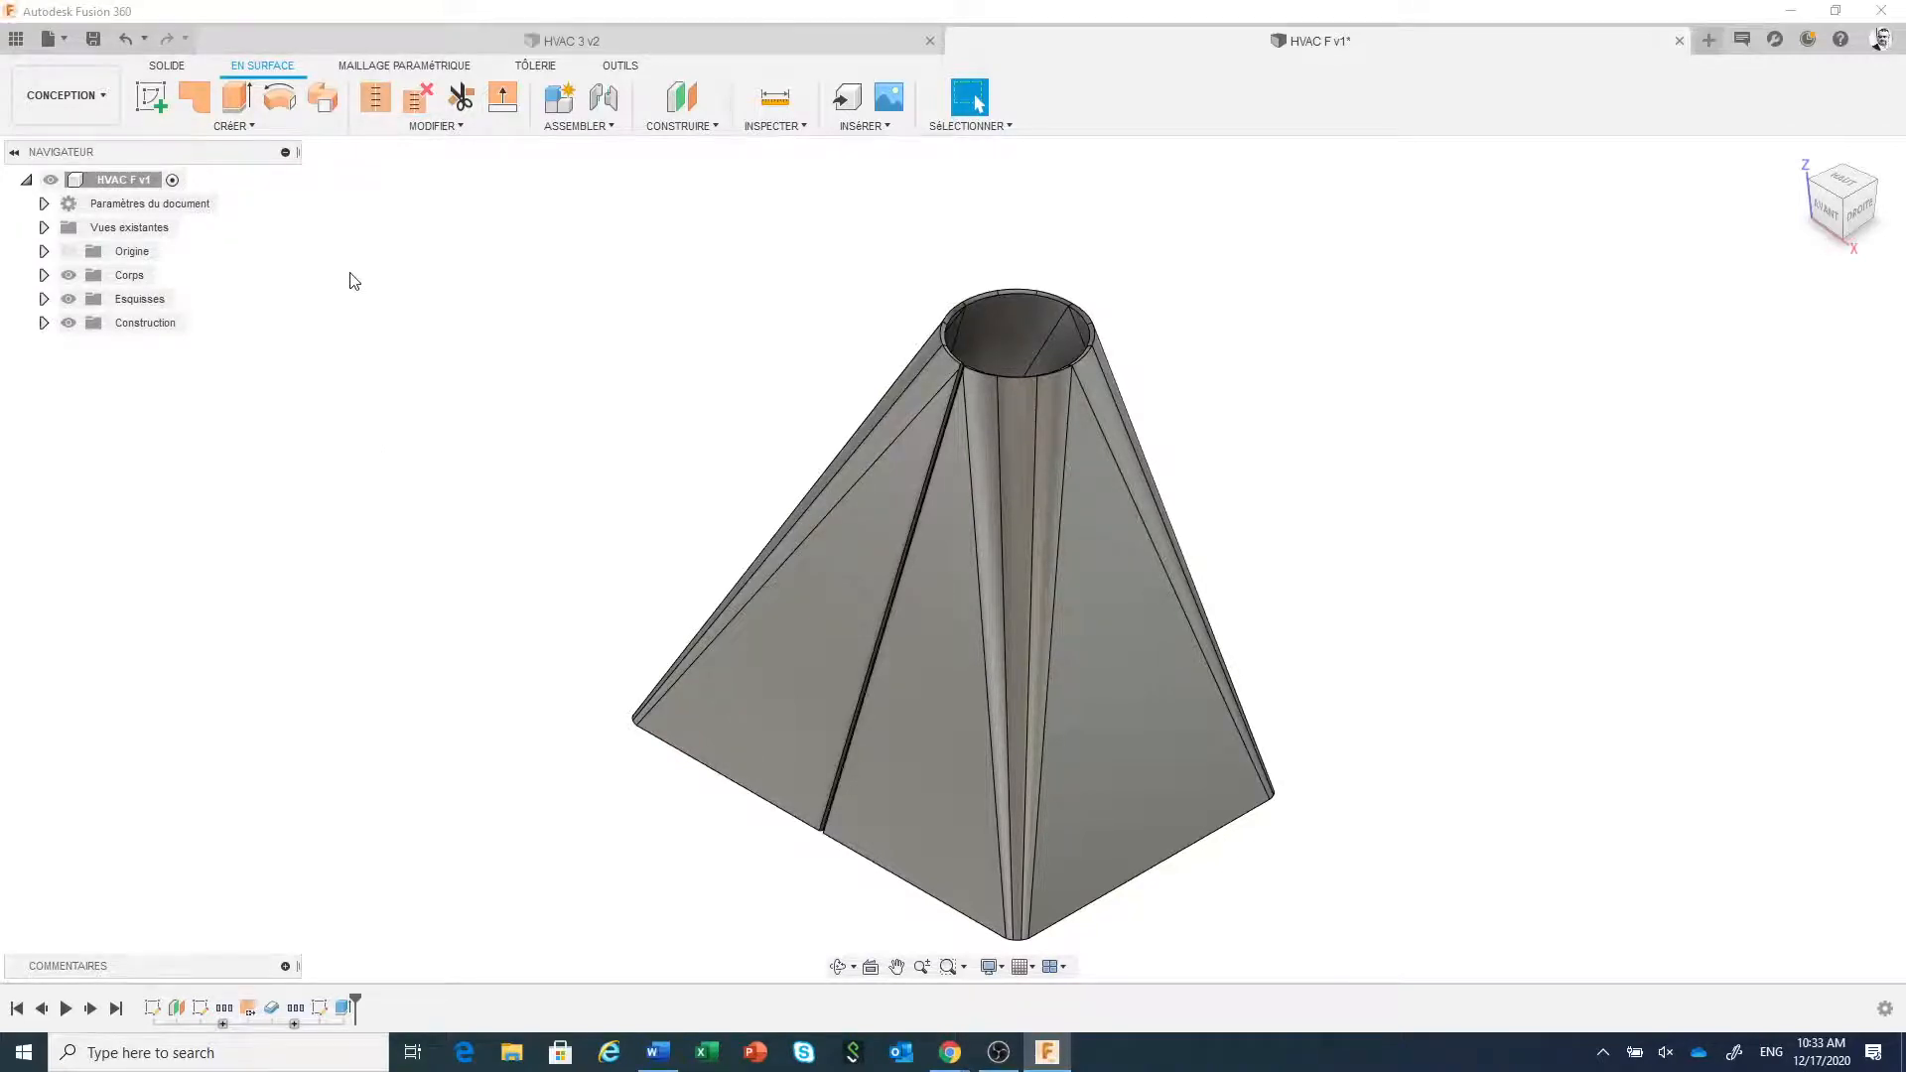
click(542, 71)
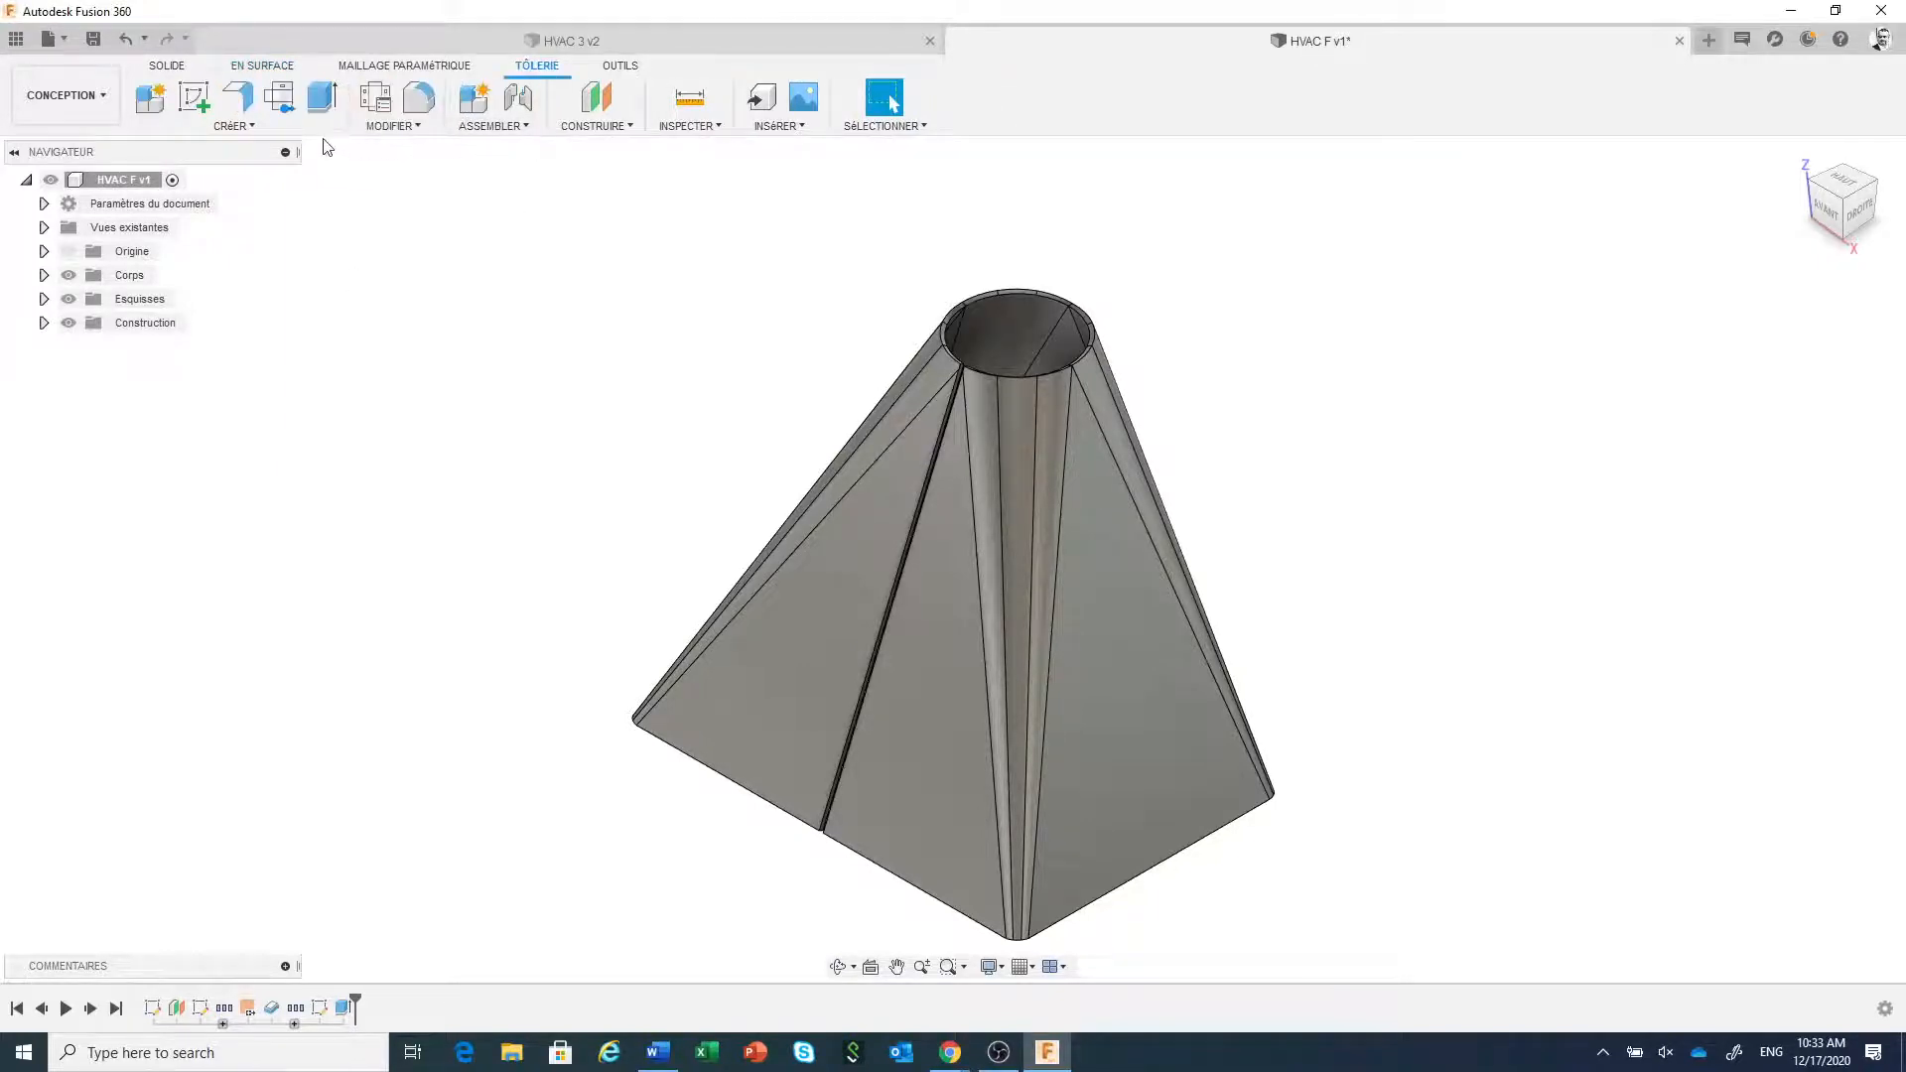
click(260, 128)
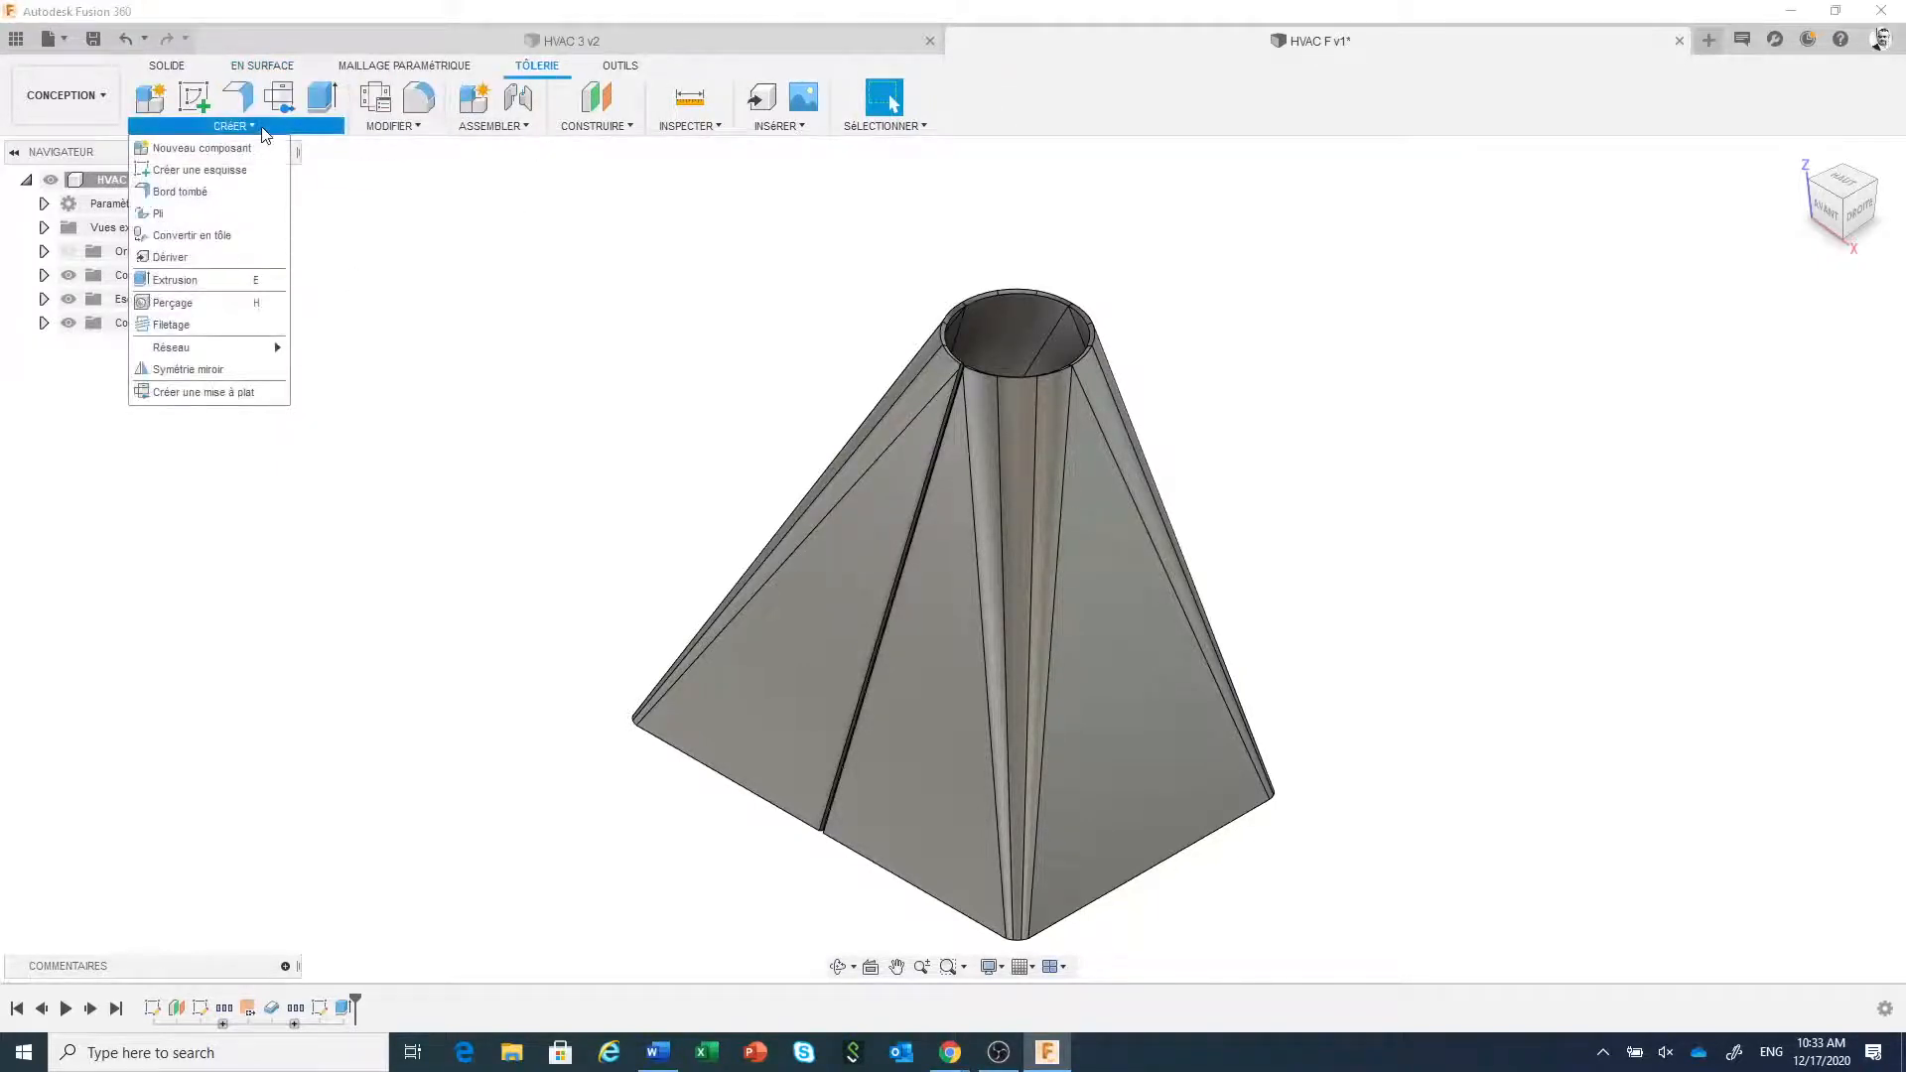
click(216, 240)
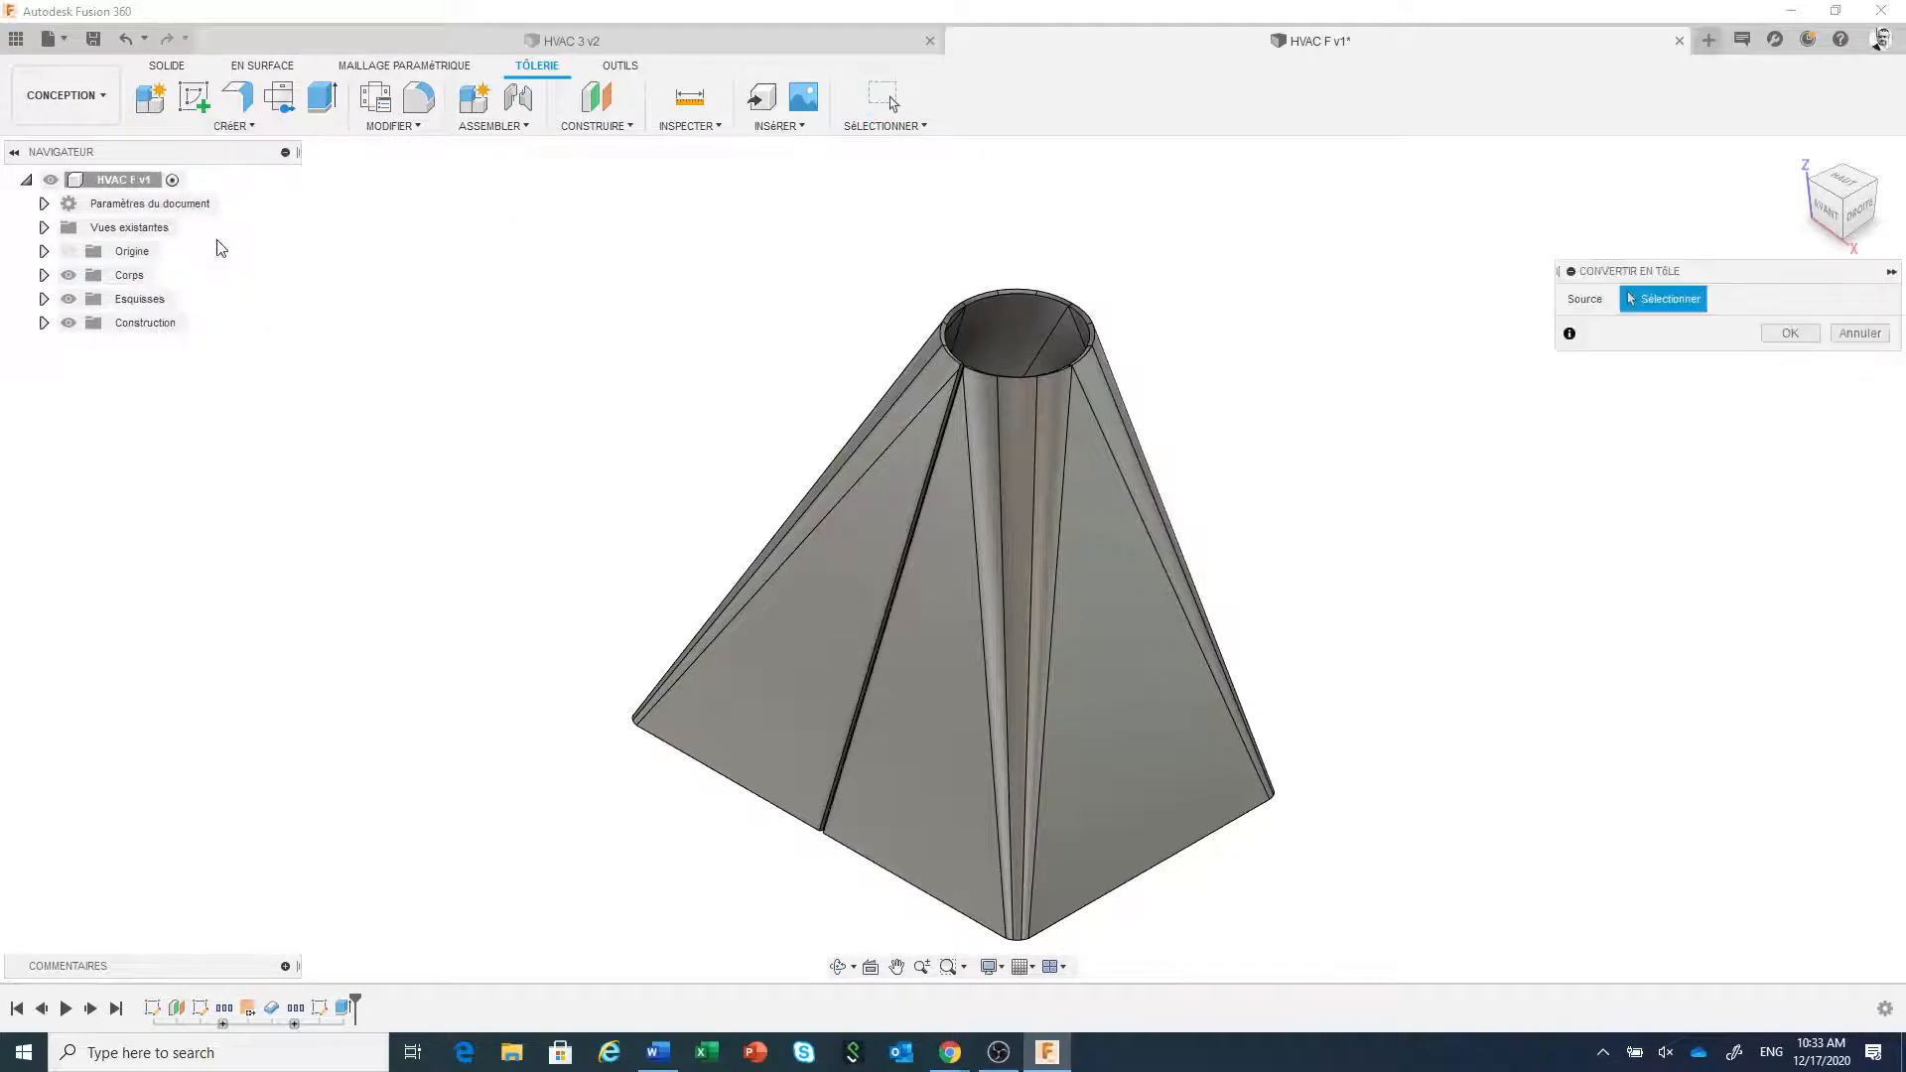
click(816, 679)
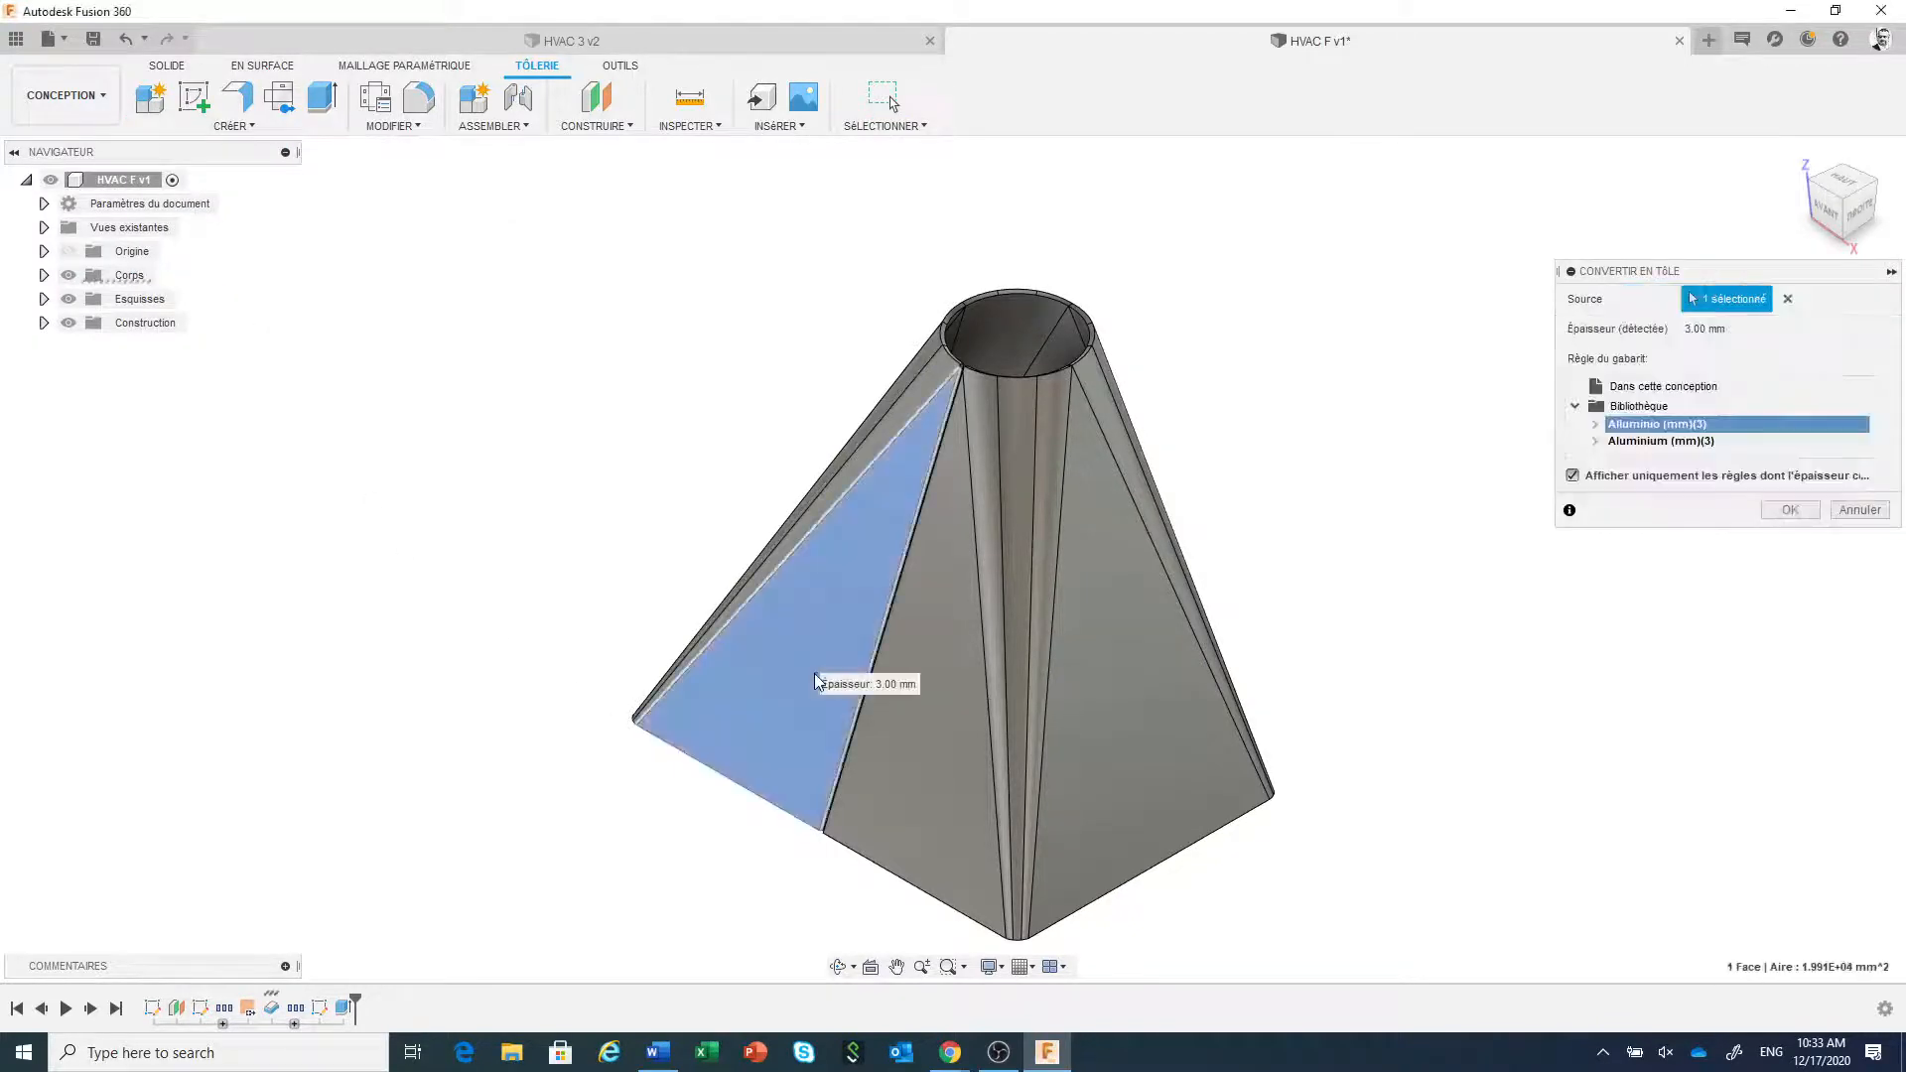
drag(1779, 277, 1510, 259)
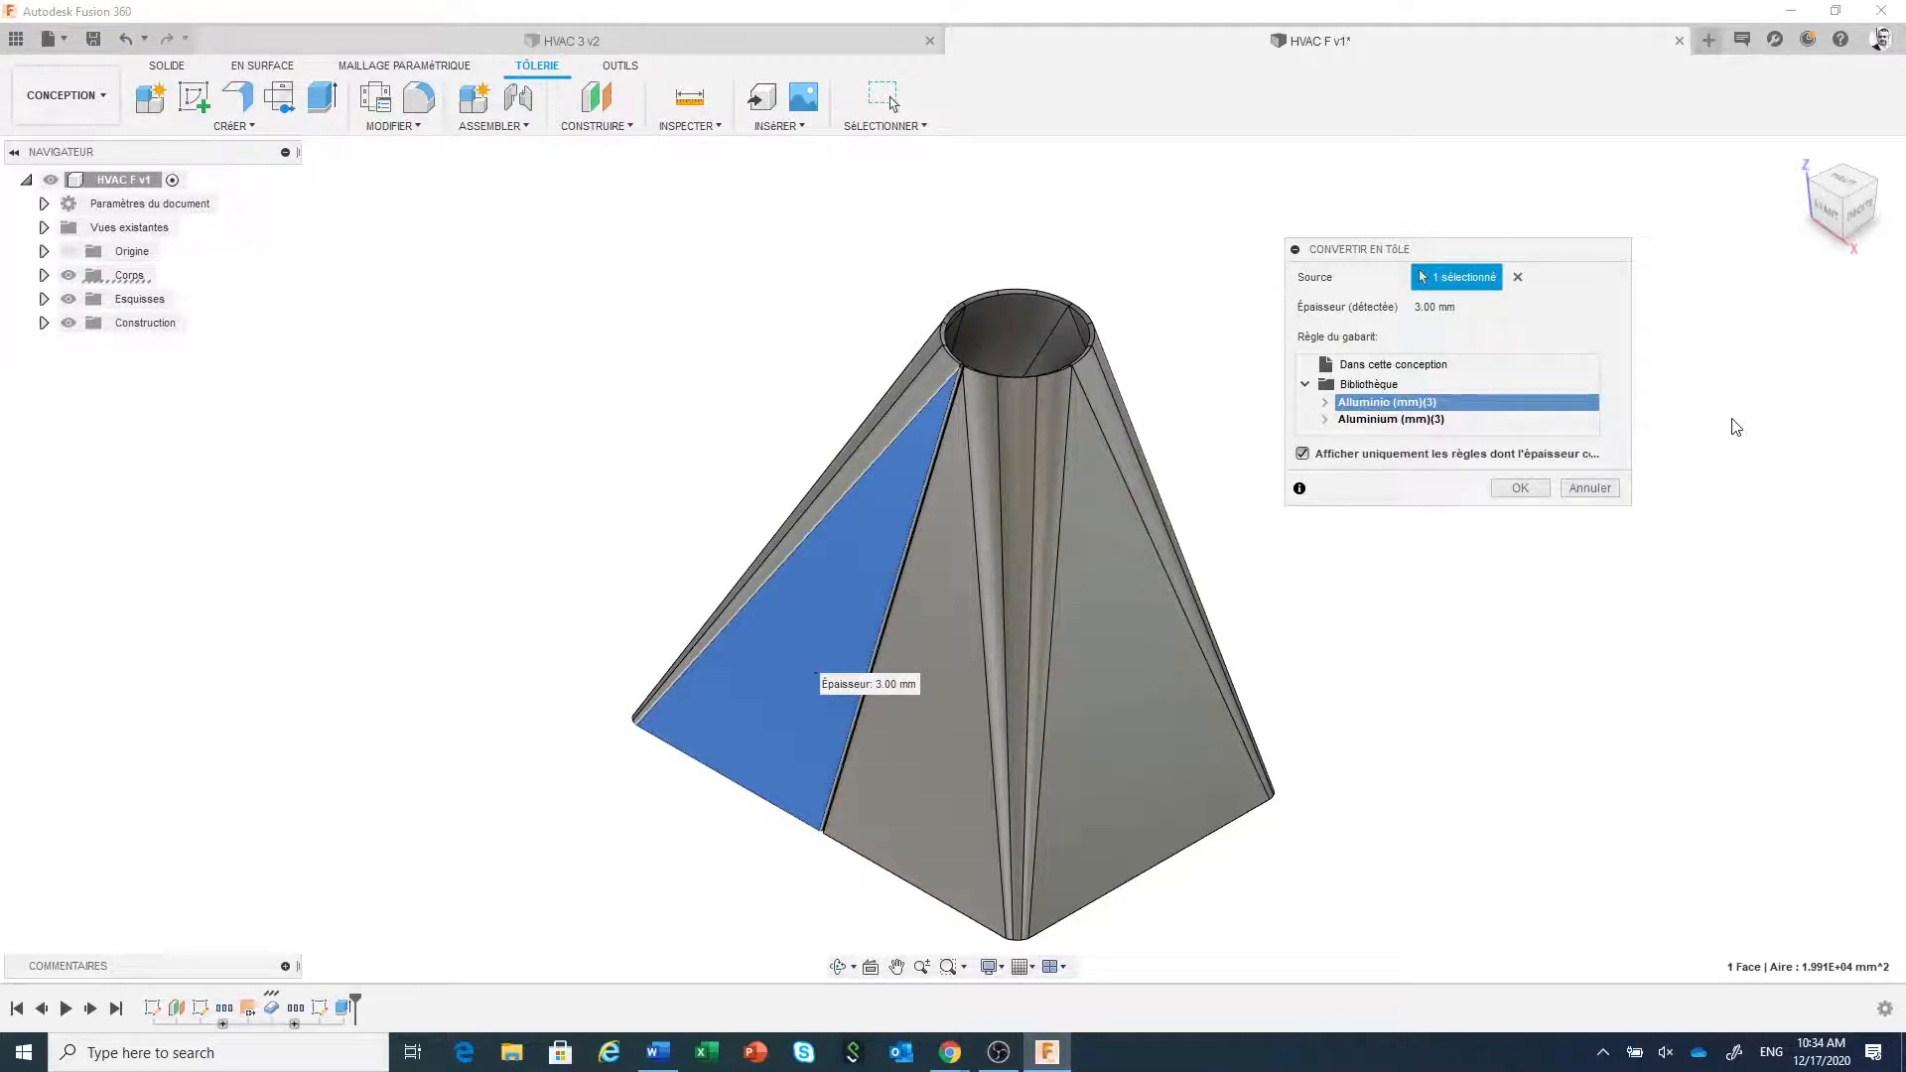
- Try the Aluminium (mm)(3) and Alluminio (mm)(3) rules, and the Carton rule with the thickness filter temporarily off
click(1435, 419)
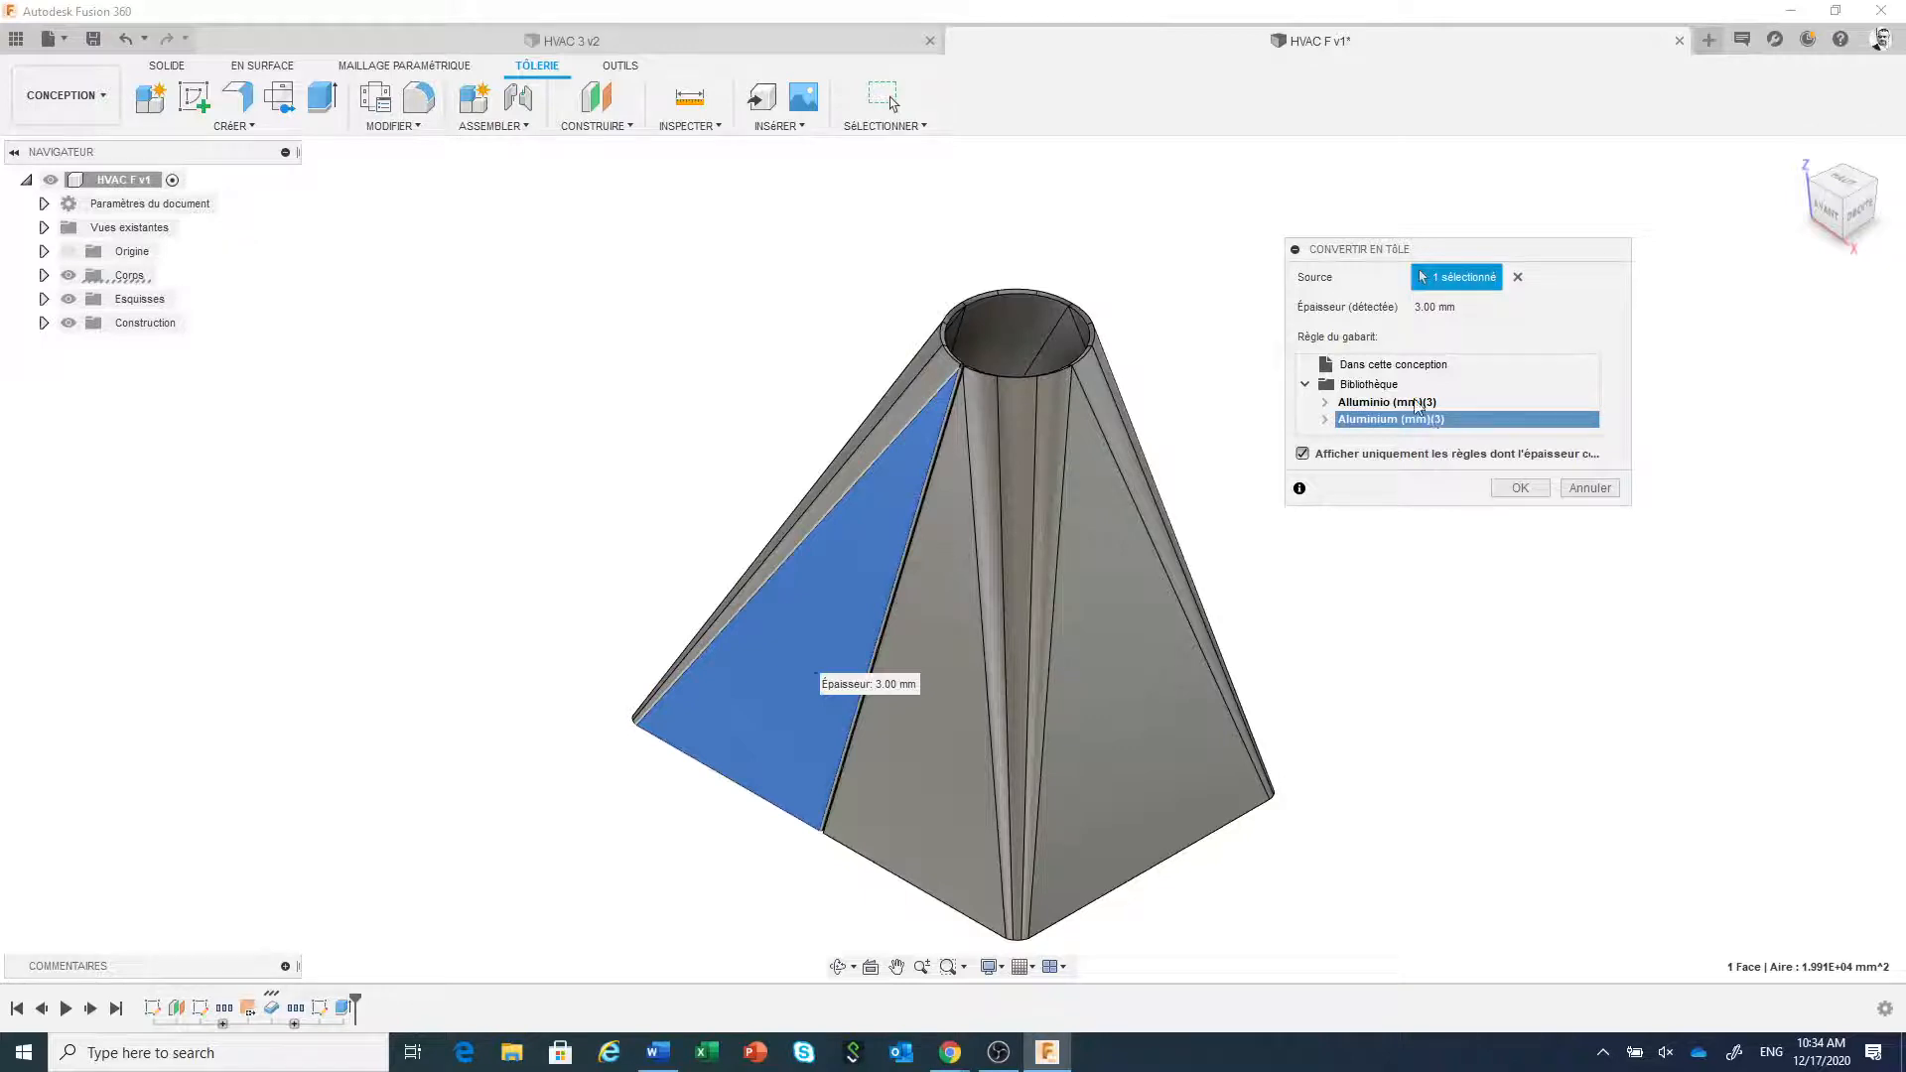
click(1418, 405)
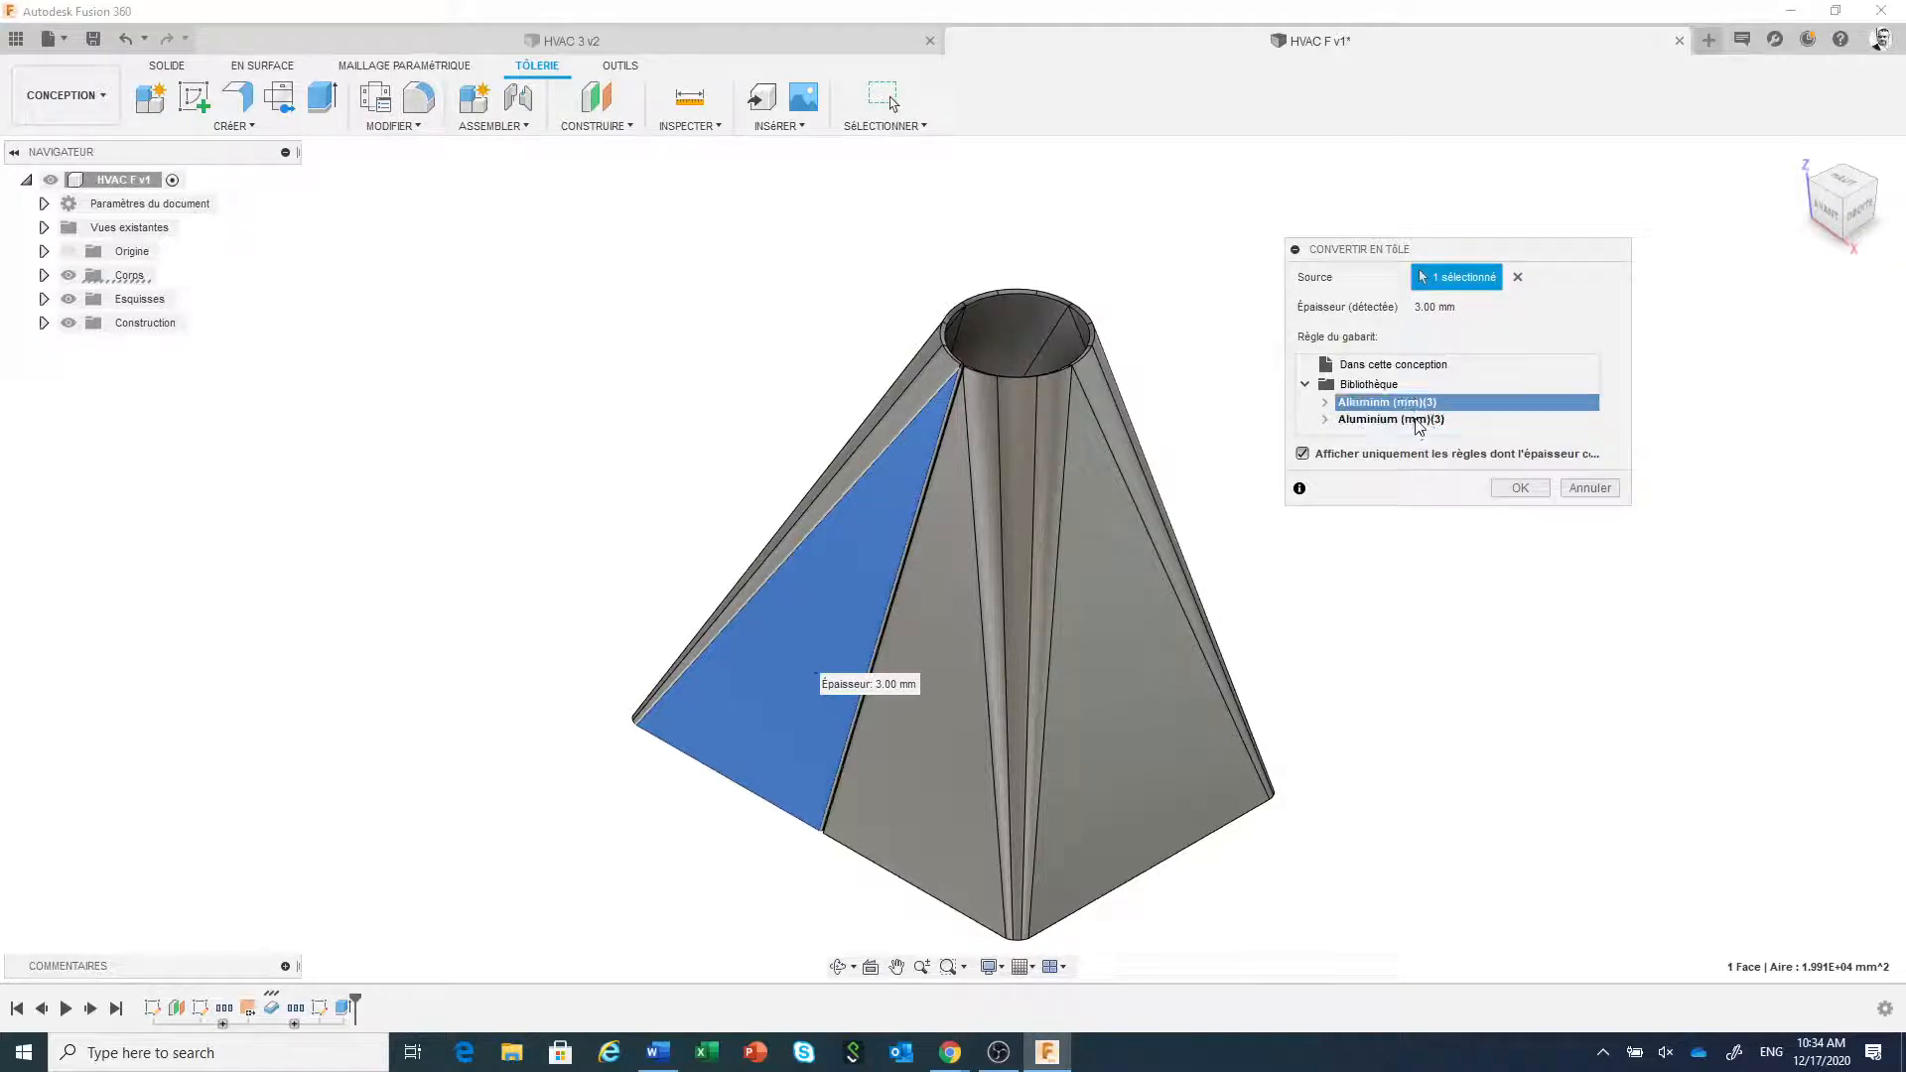
click(1418, 421)
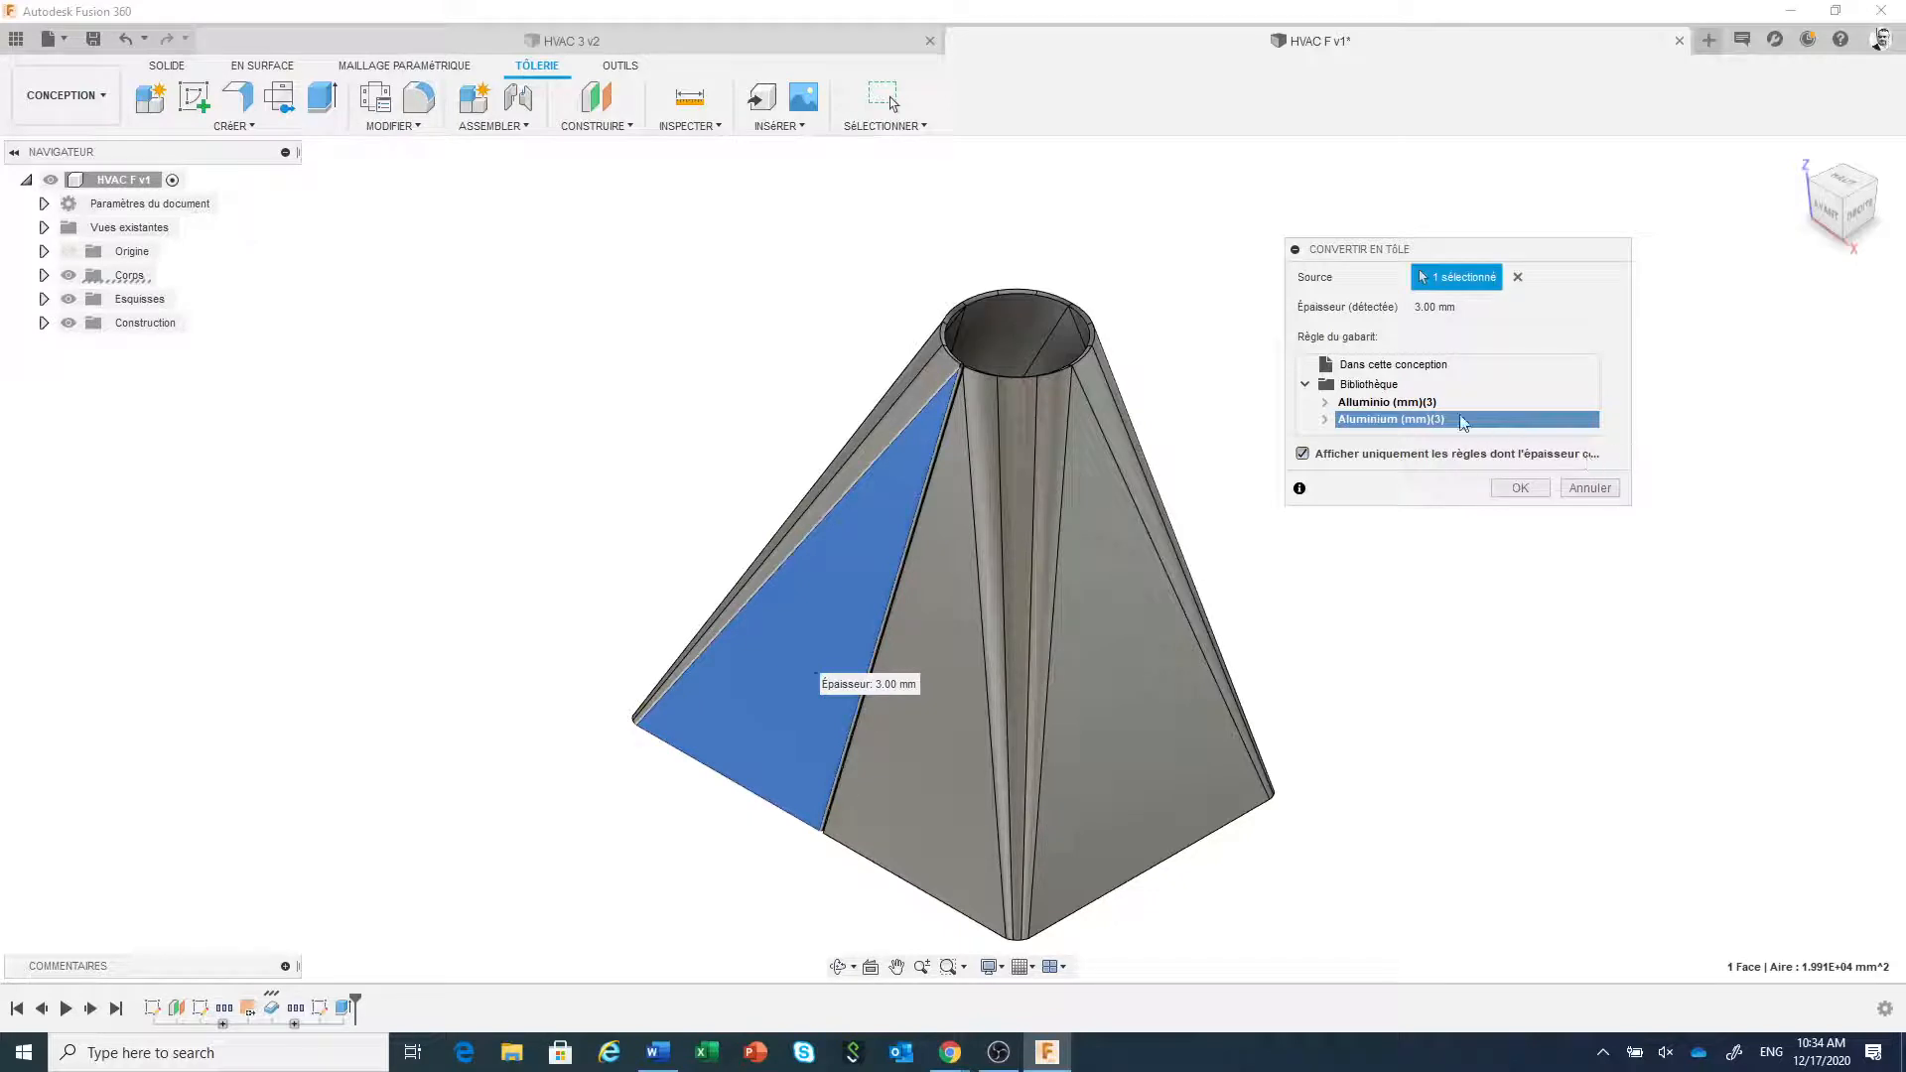
click(1303, 454)
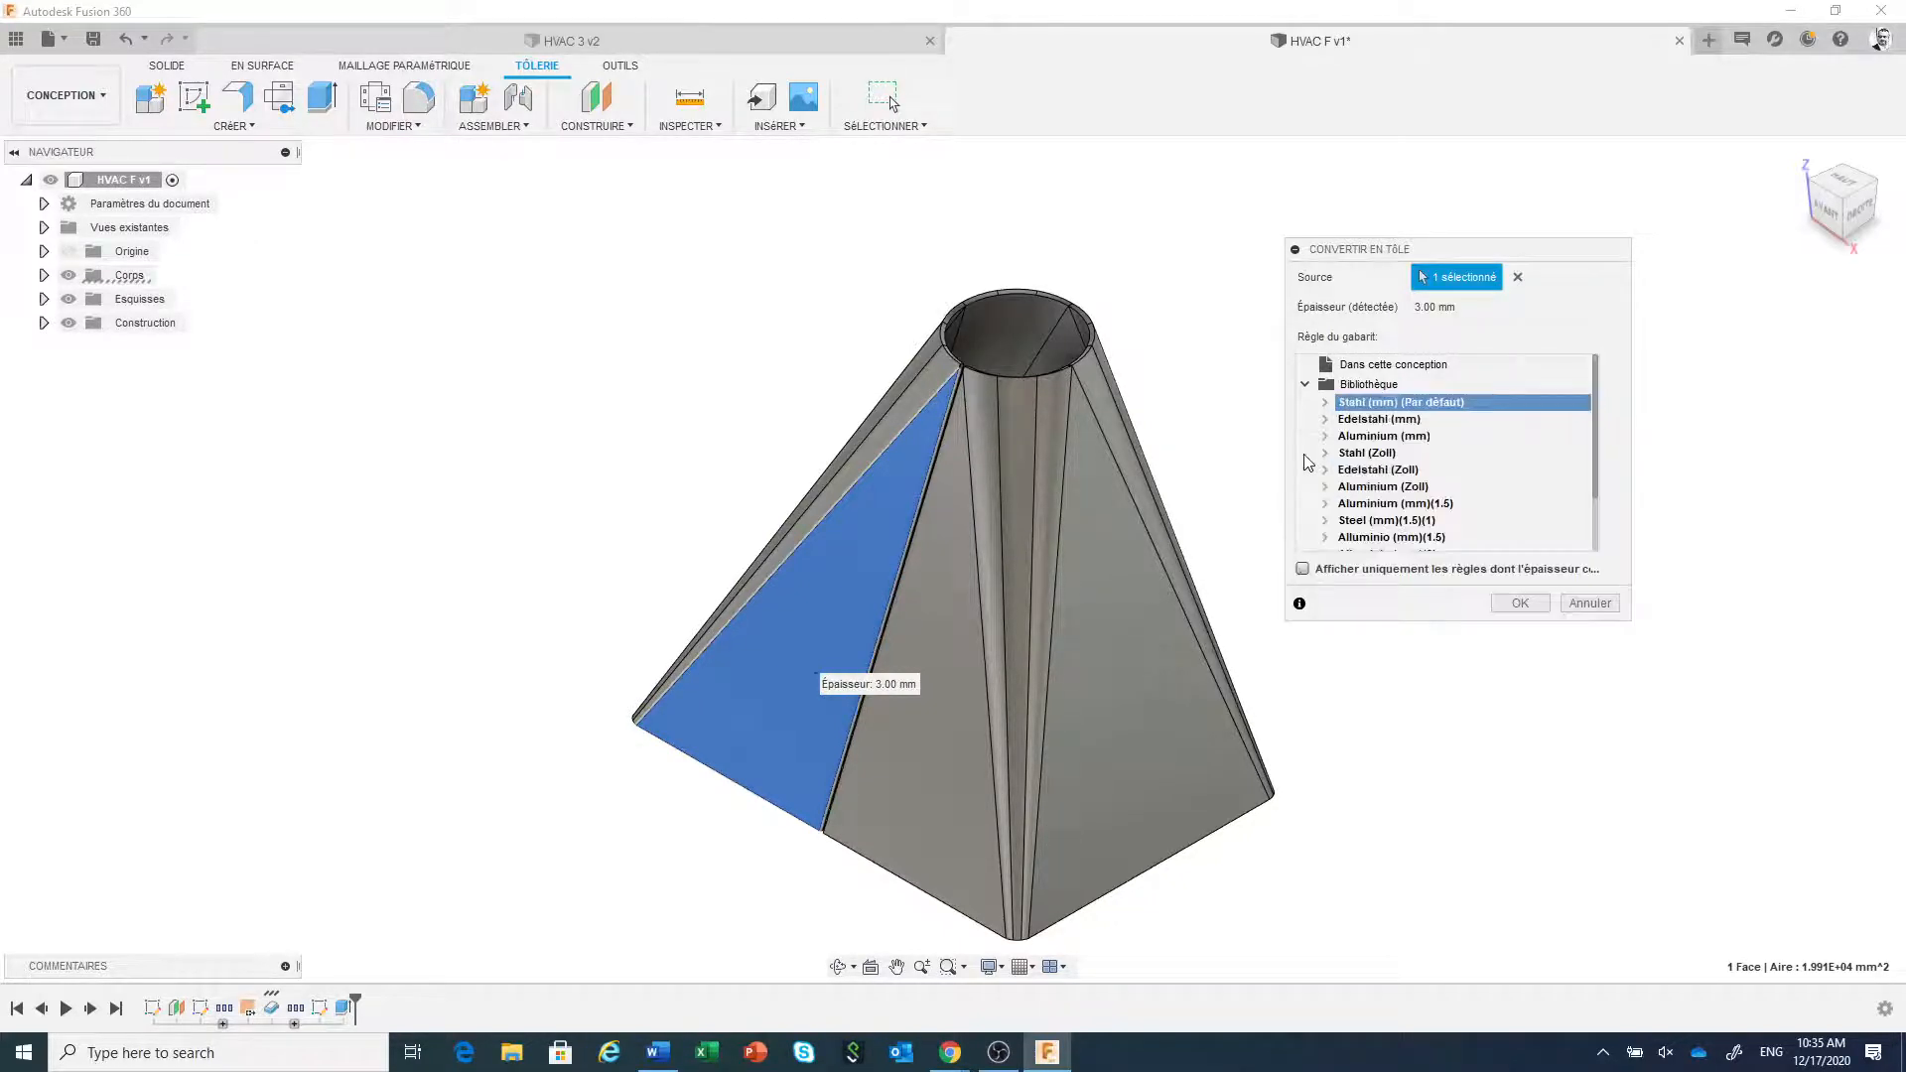
drag(1601, 438, 1600, 511)
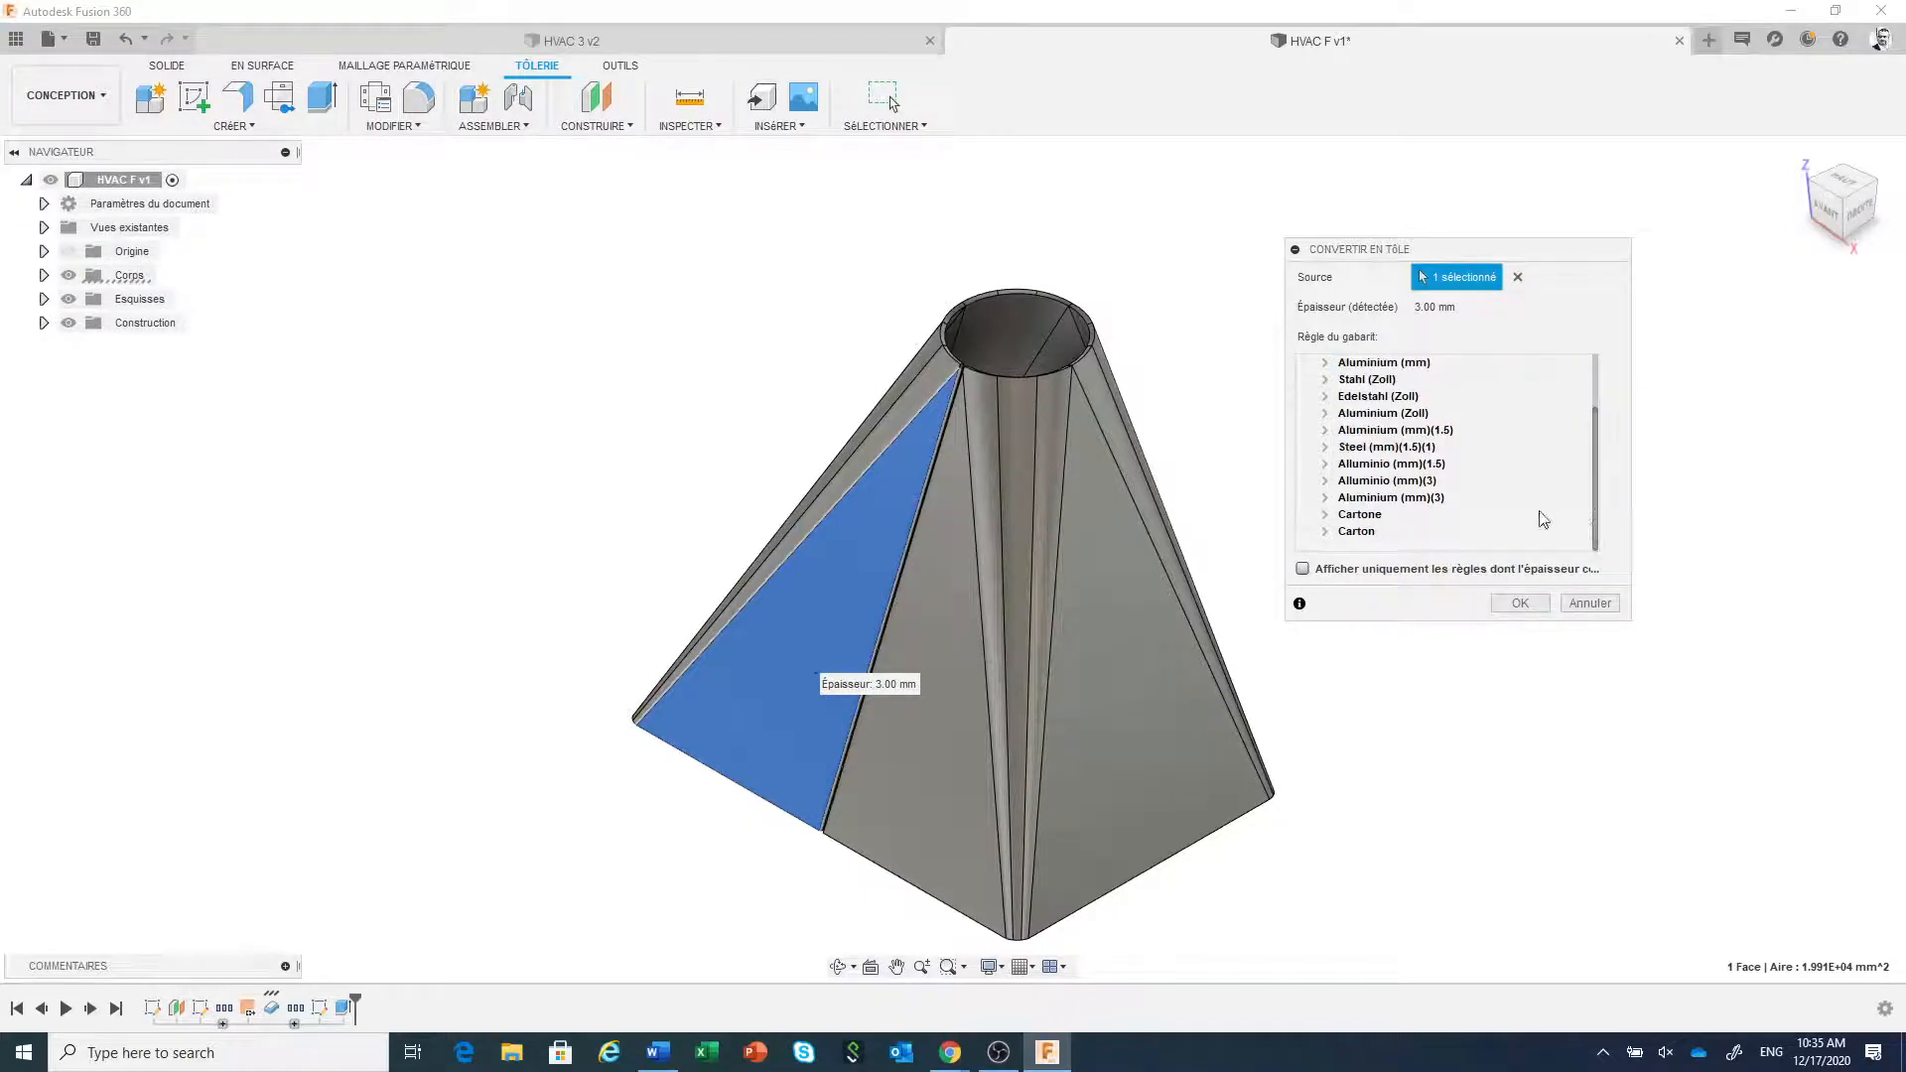
click(1355, 533)
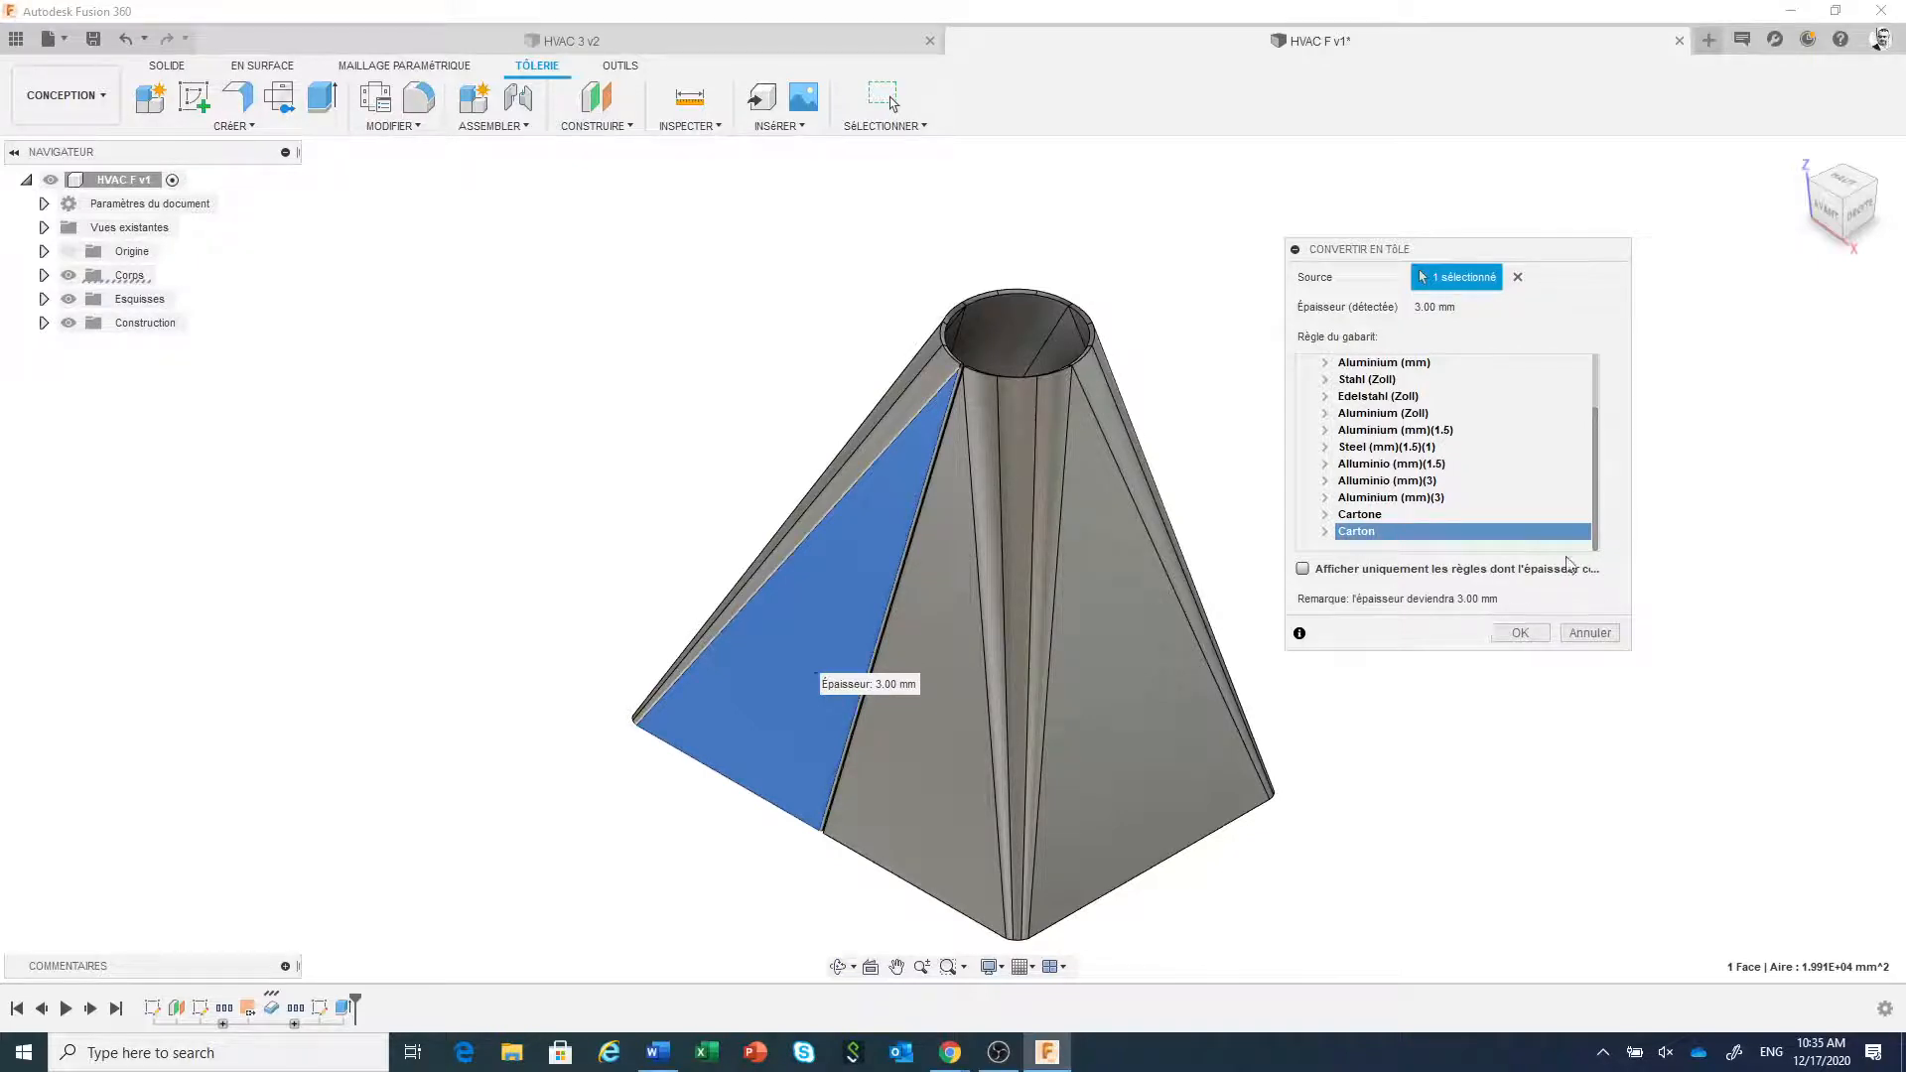
click(1302, 570)
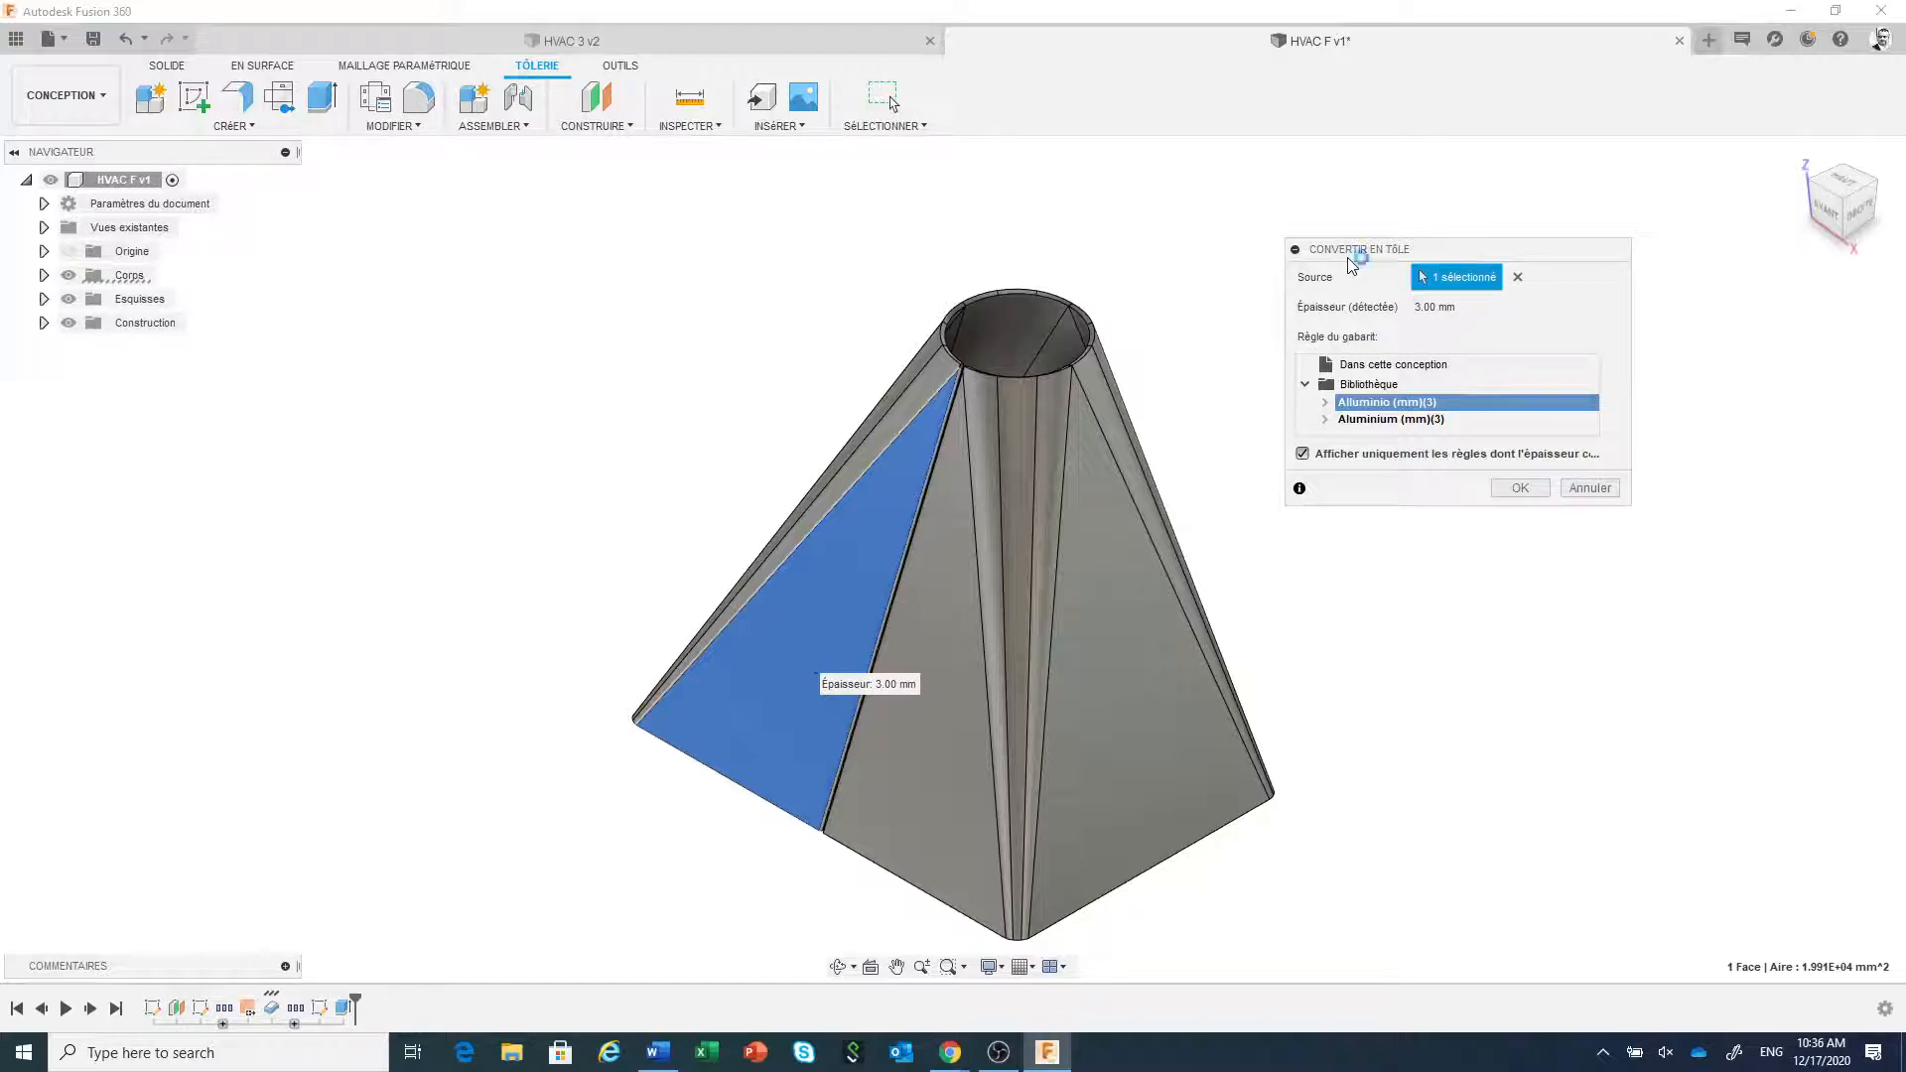
- Convert the transition to sheet metal with the Aluminium (mm)(3) rule and expand the body folder
click(1404, 420)
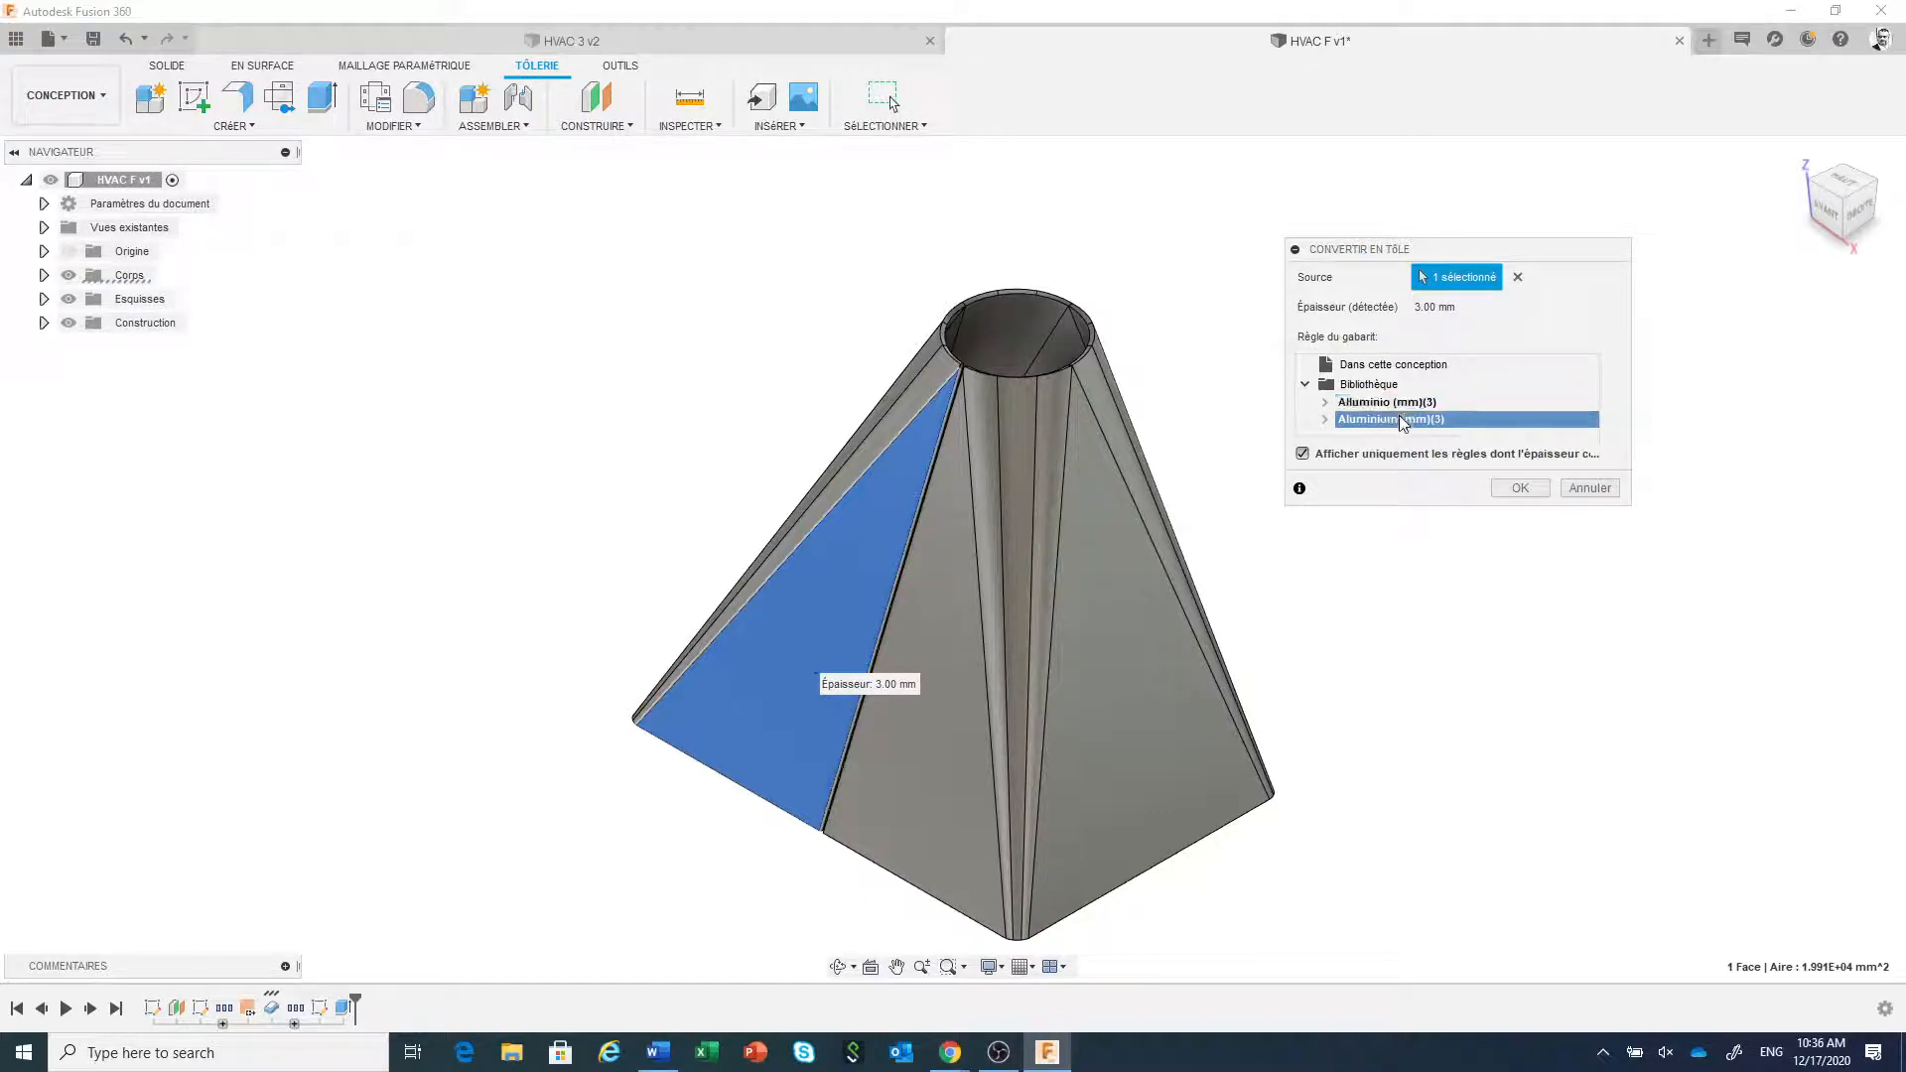
click(1521, 487)
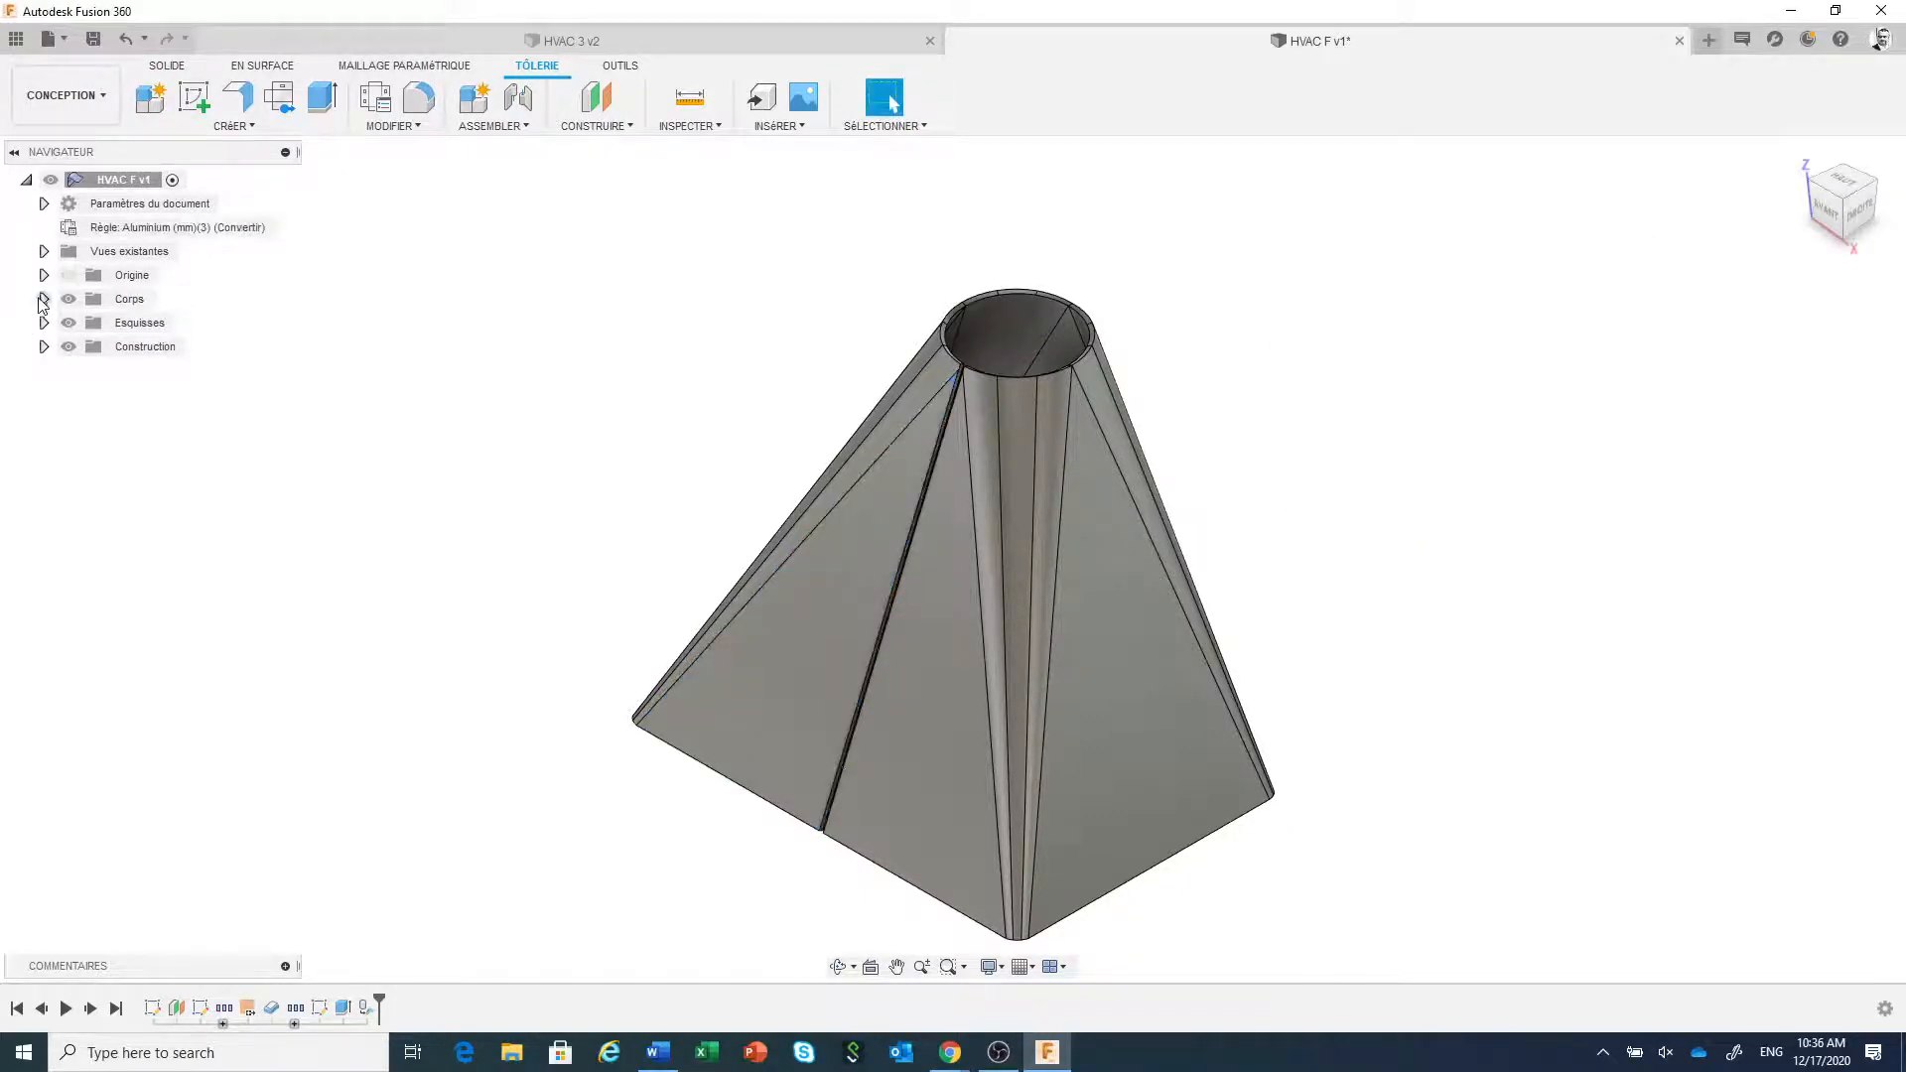
click(44, 300)
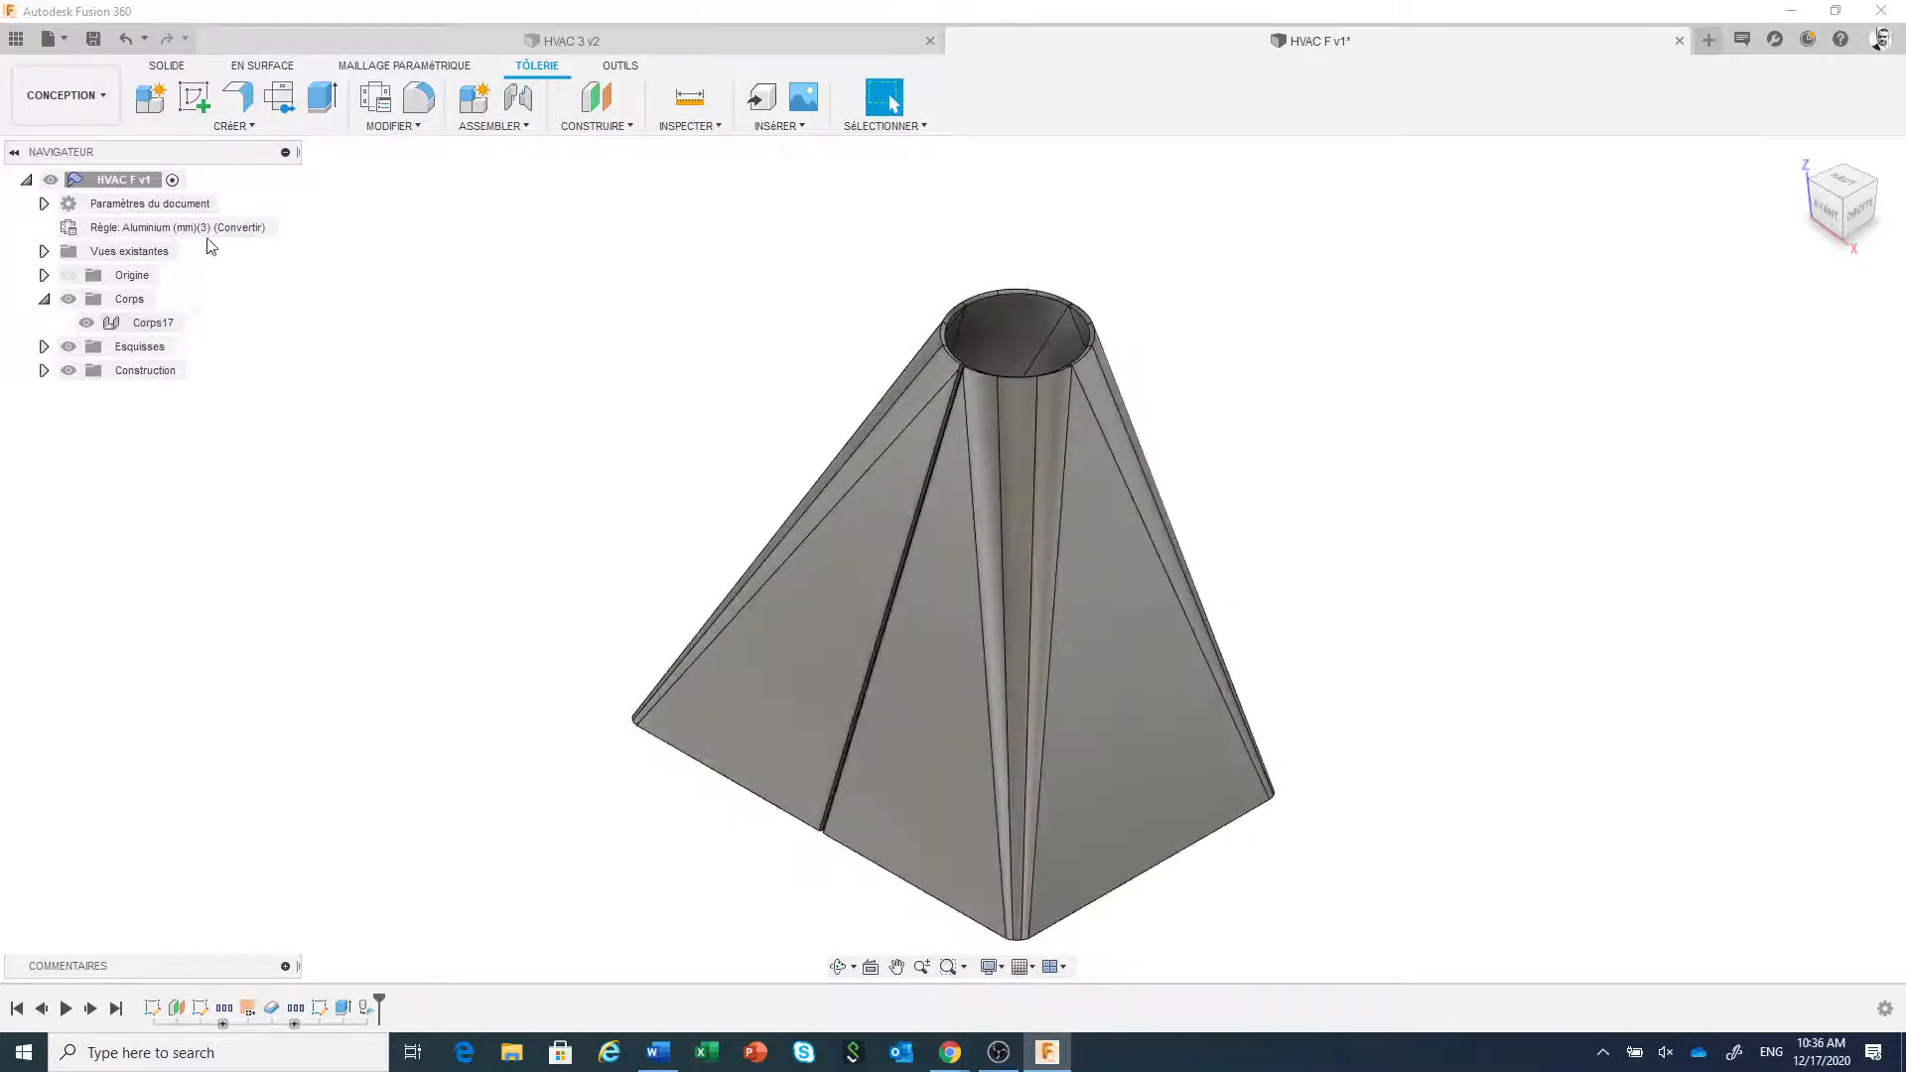
- Open the Aluminium (mm)(3) (Convertir) sheet-metal rule for editing and expand its bend and corner conditions
mouse_move(219, 231)
click(282, 224)
drag(1618, 270, 1481, 256)
click(1573, 301)
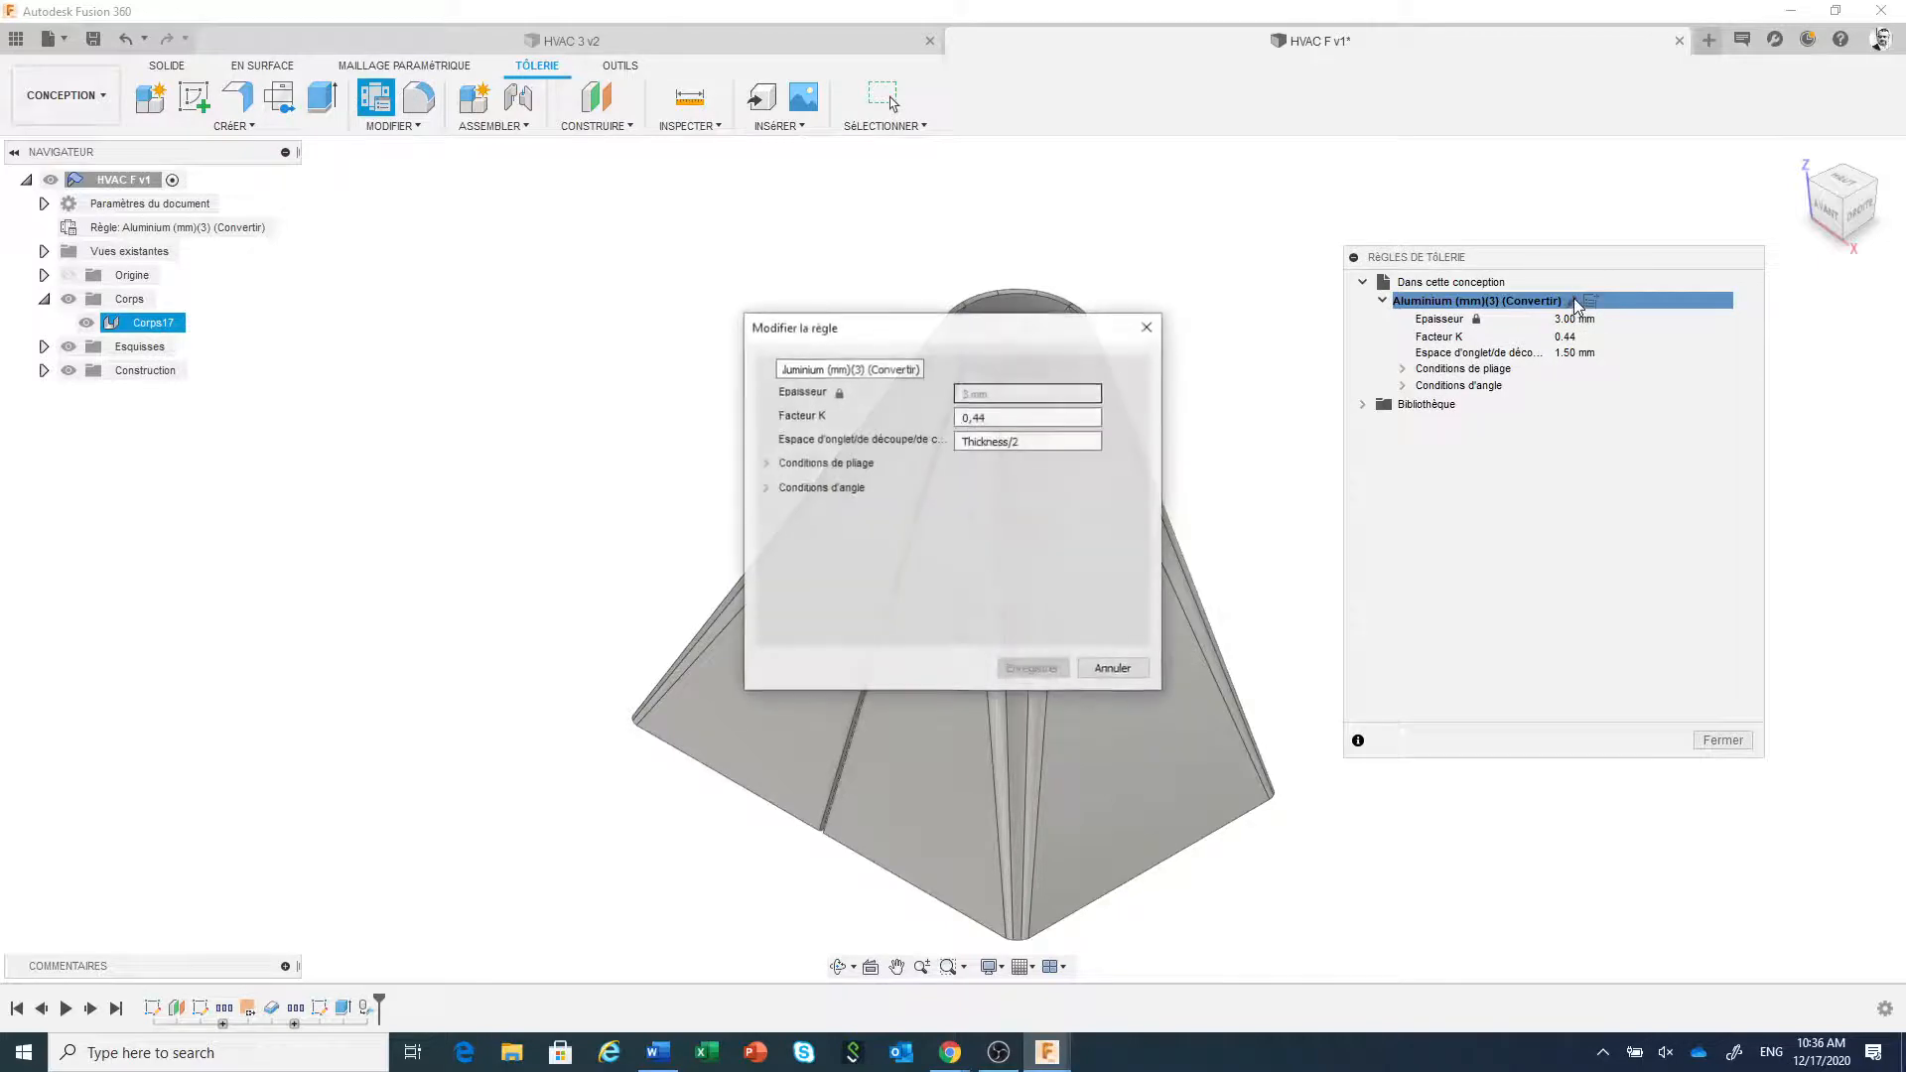
click(766, 464)
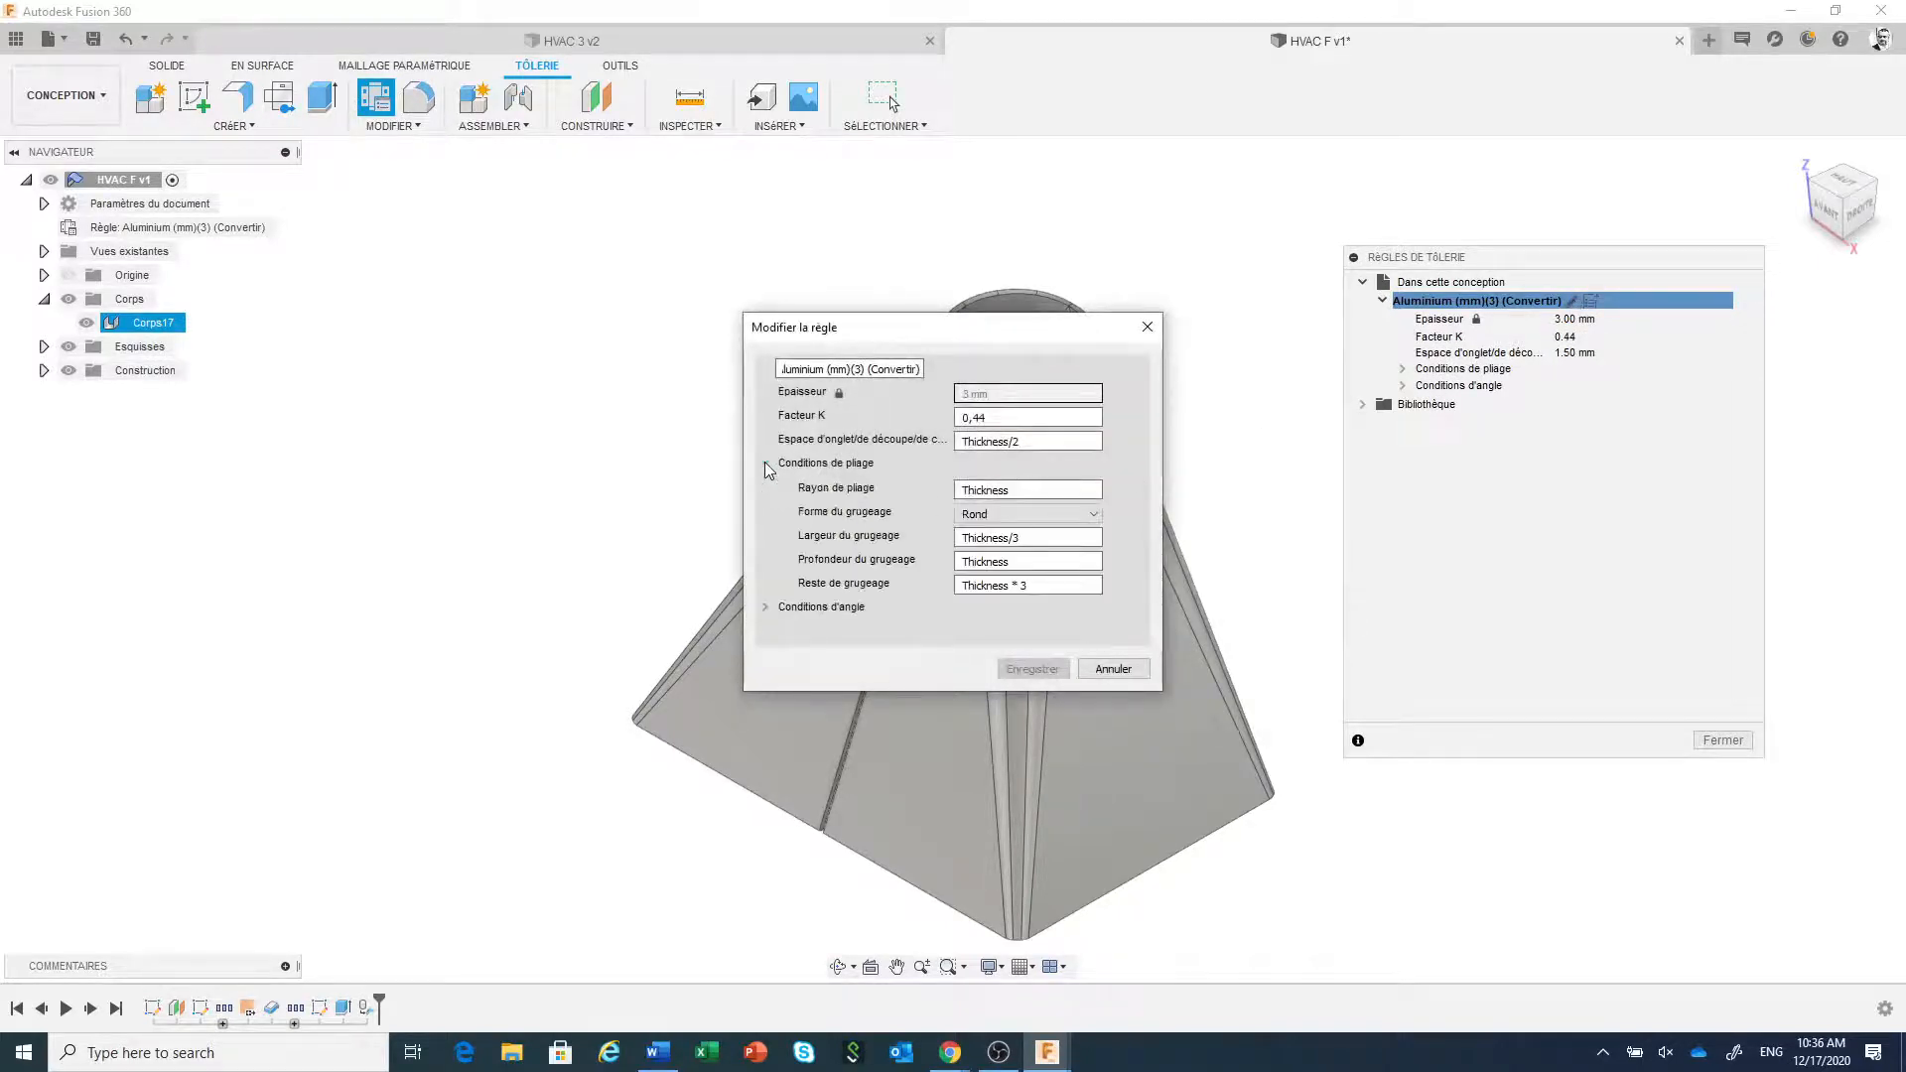
click(767, 608)
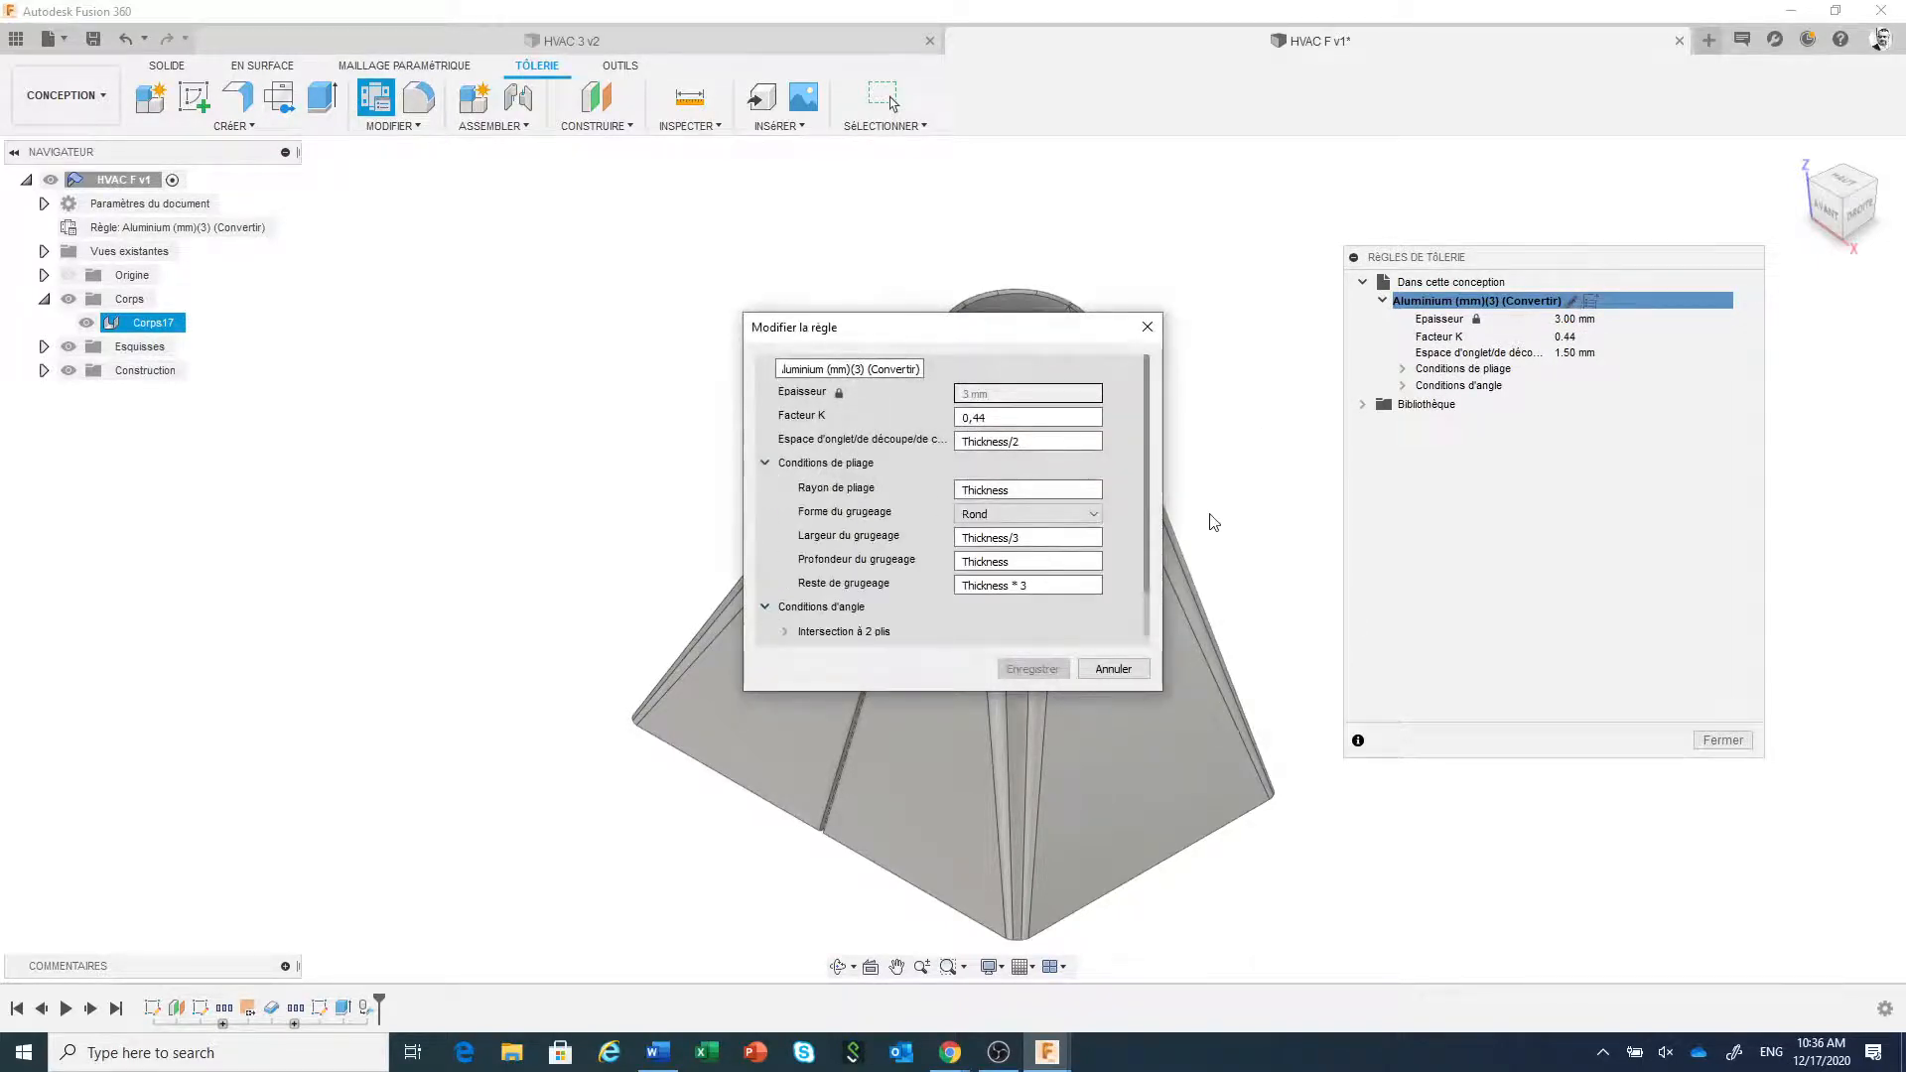
- Examine the rule's two-bend and three-bend intersection settings, then close the rule without saving changes
drag(1147, 528, 1144, 605)
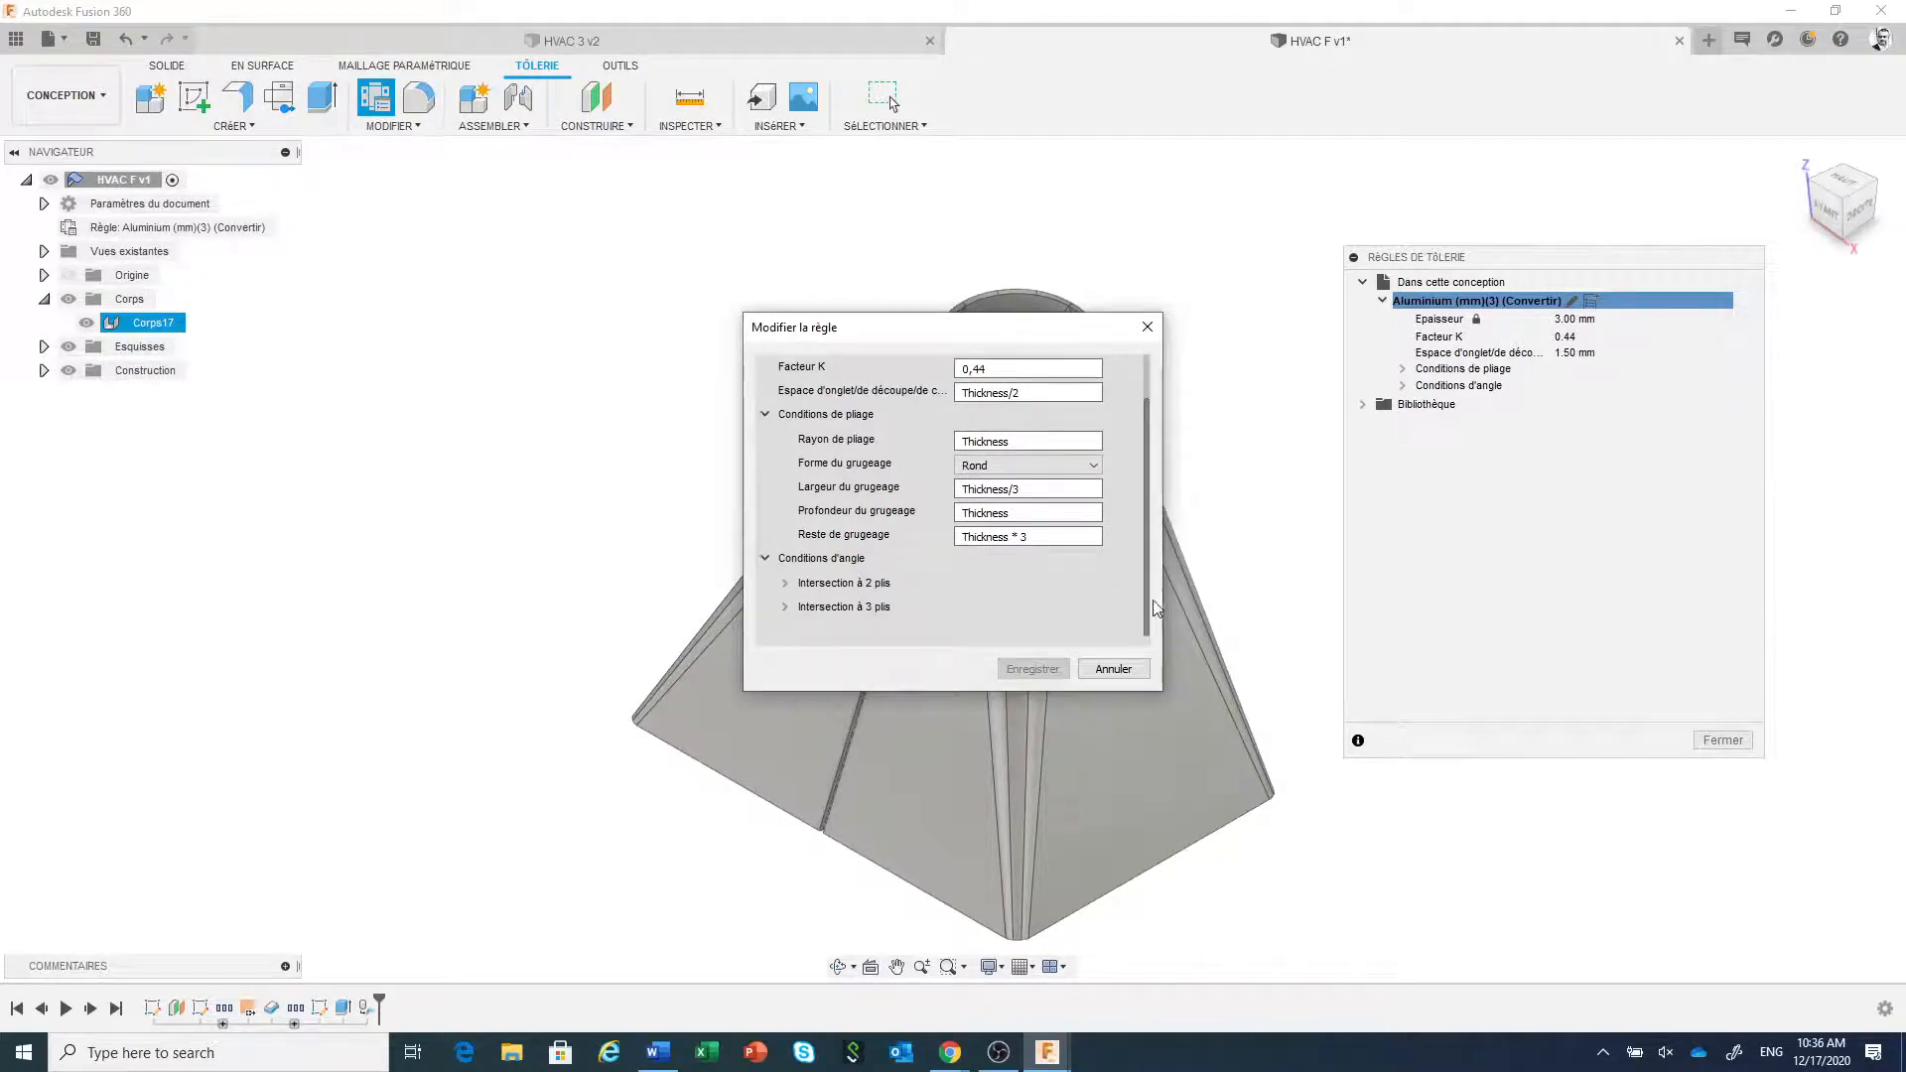
click(784, 585)
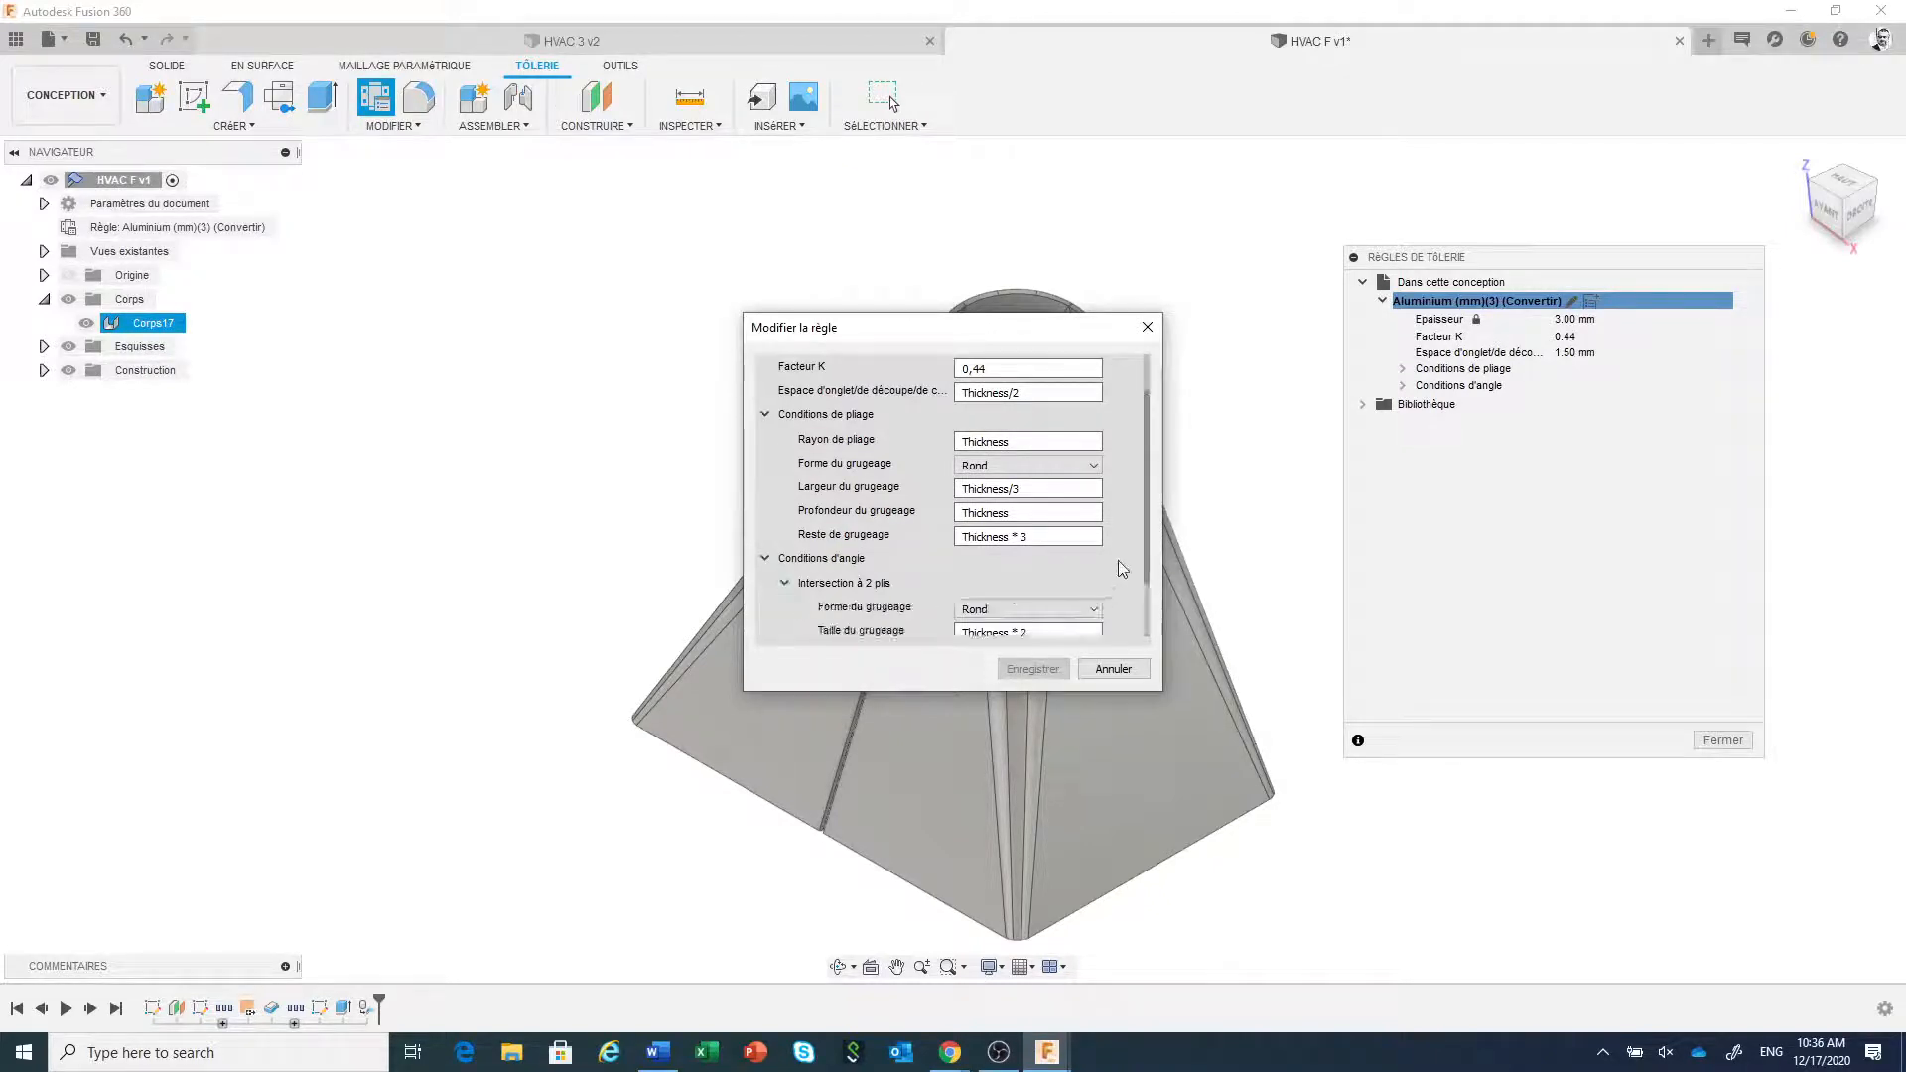
drag(1144, 550, 1141, 610)
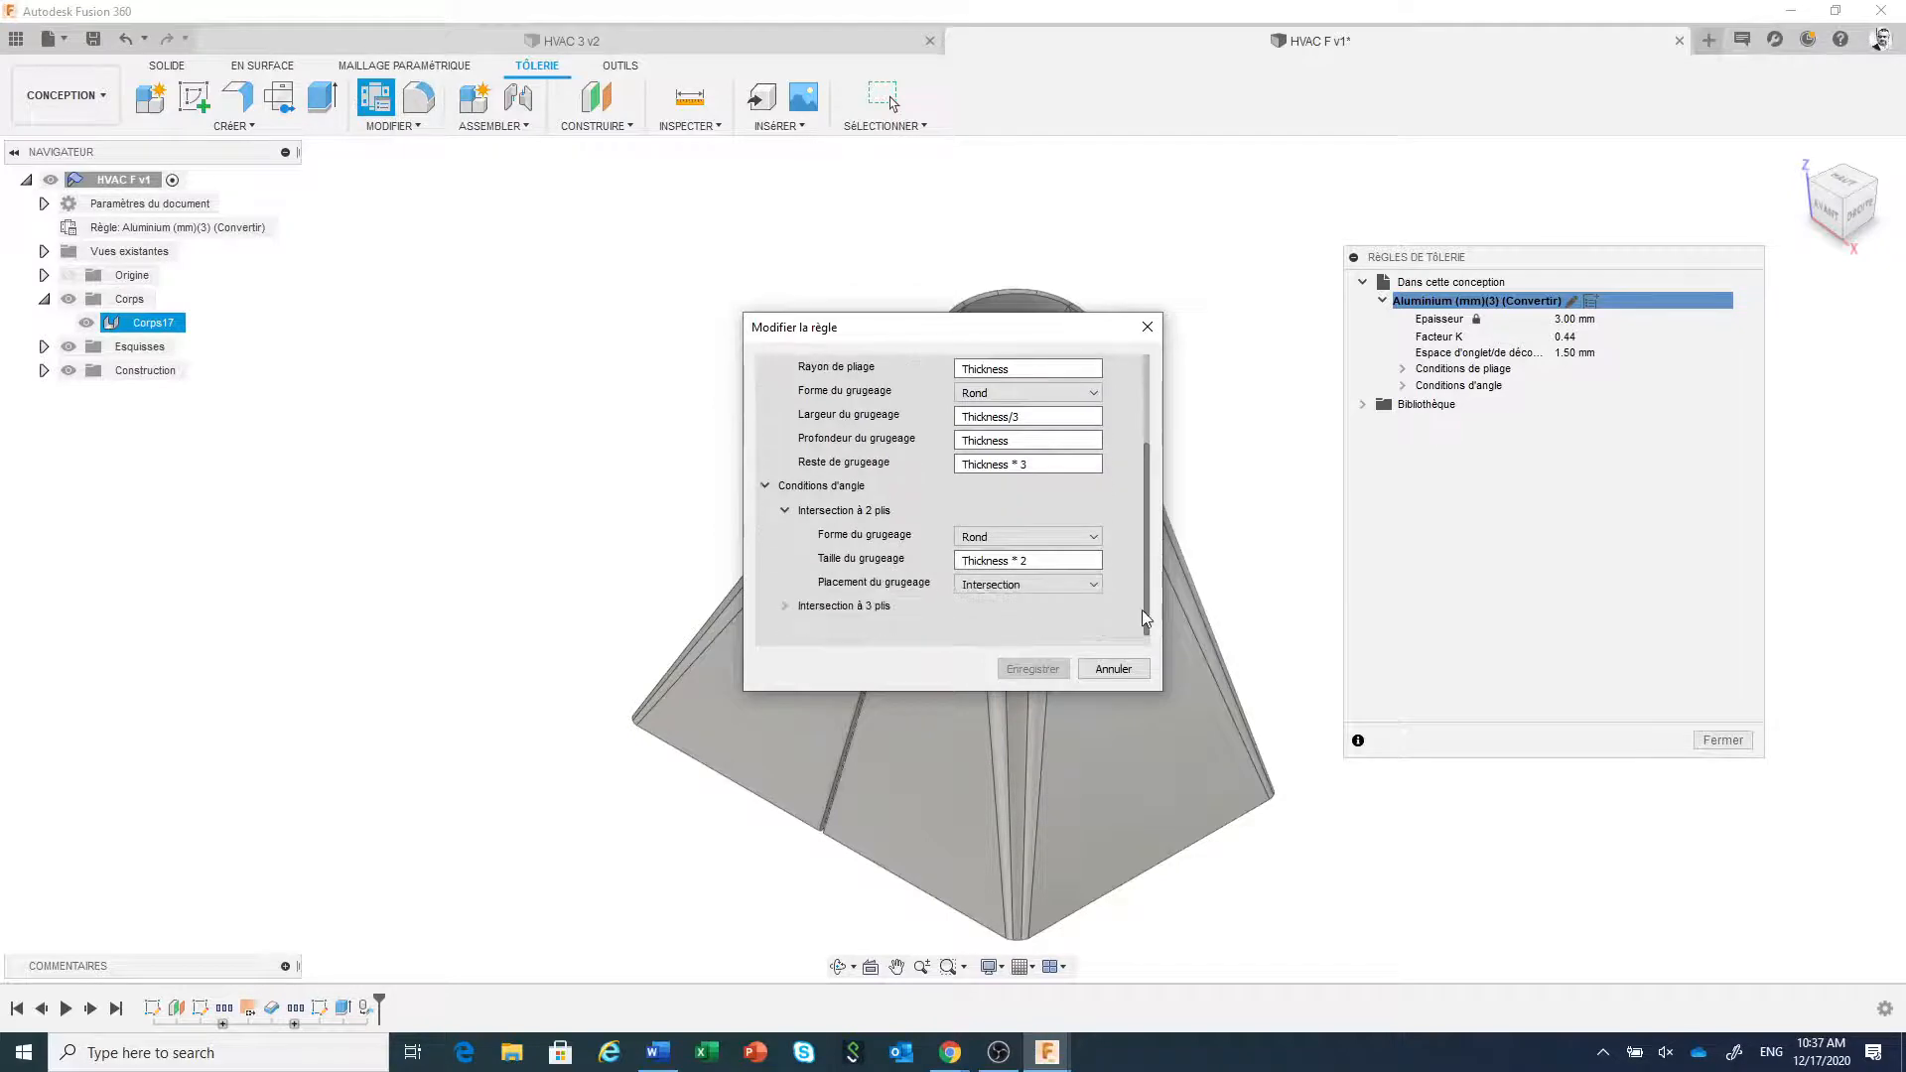
click(786, 607)
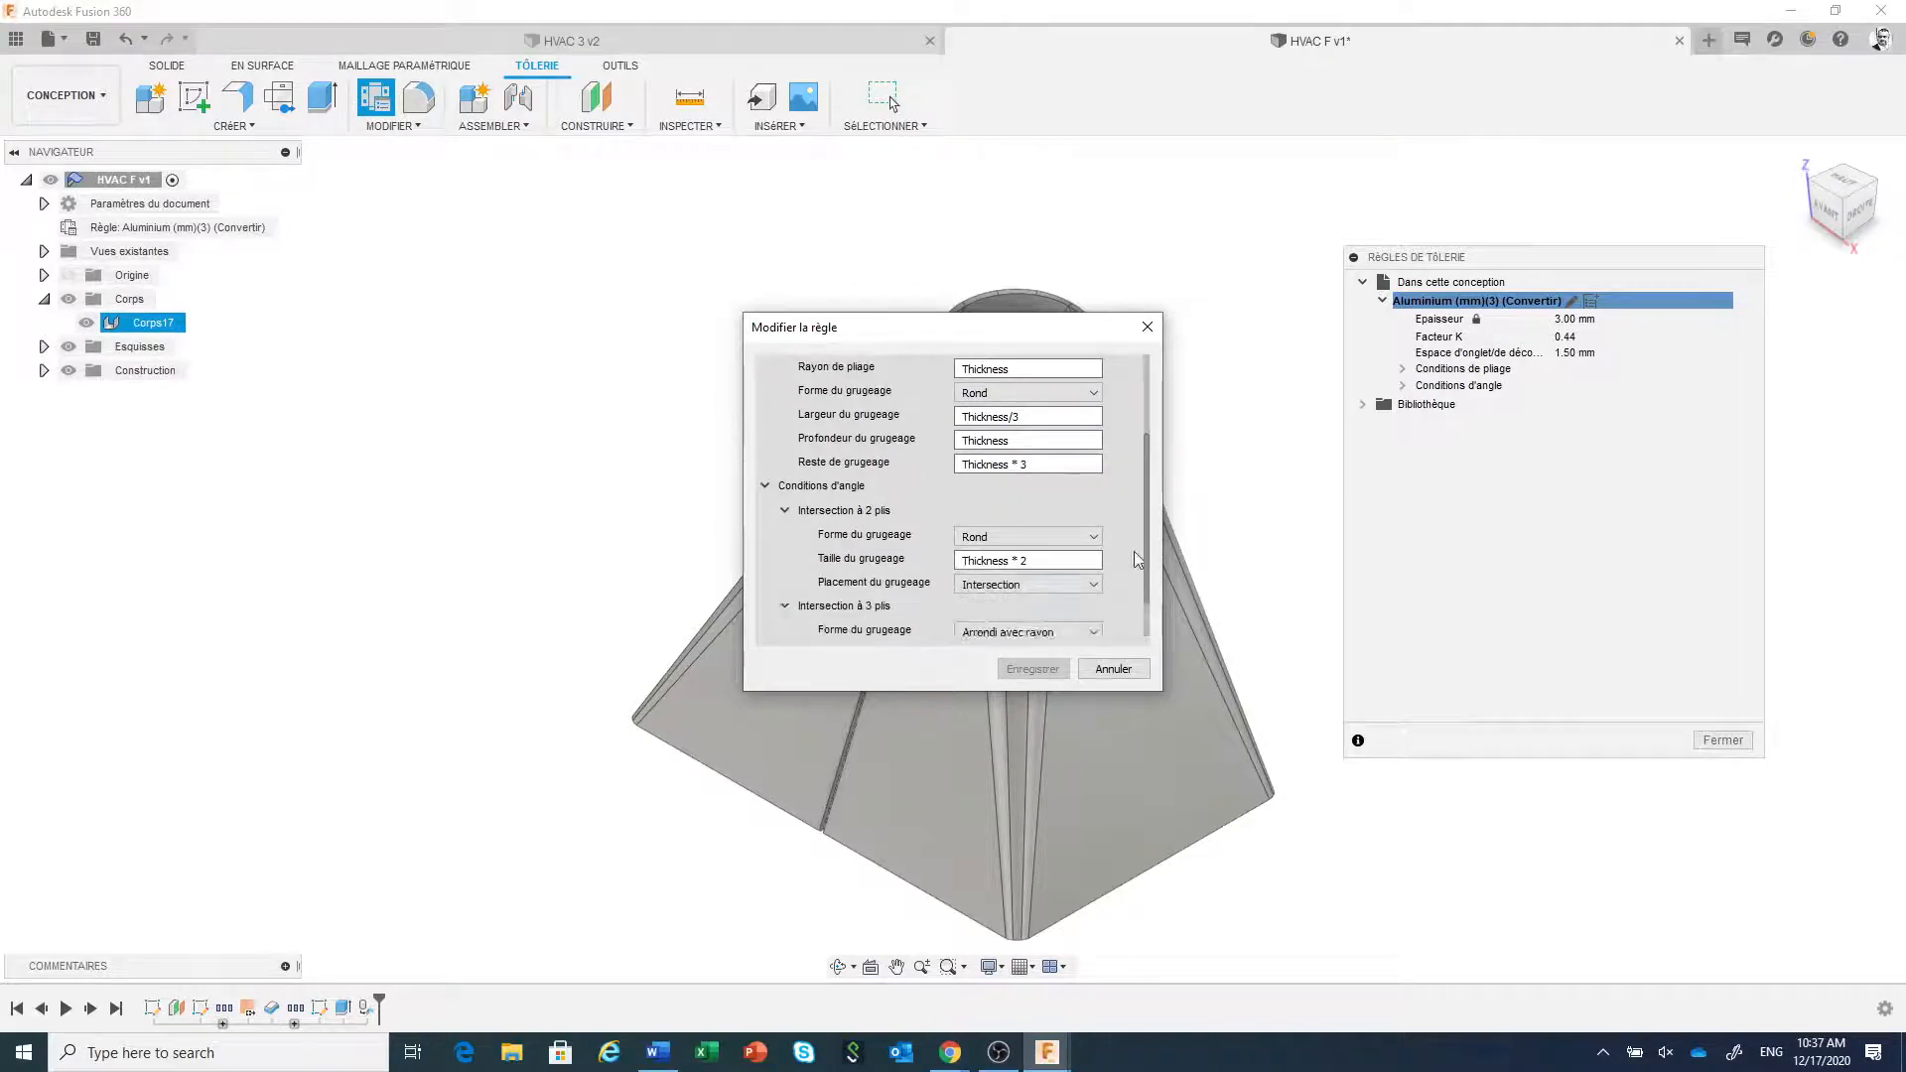
mouse_move(1147, 559)
mouse_down()
mouse_move(1141, 612)
mouse_move(1150, 558)
mouse_up()
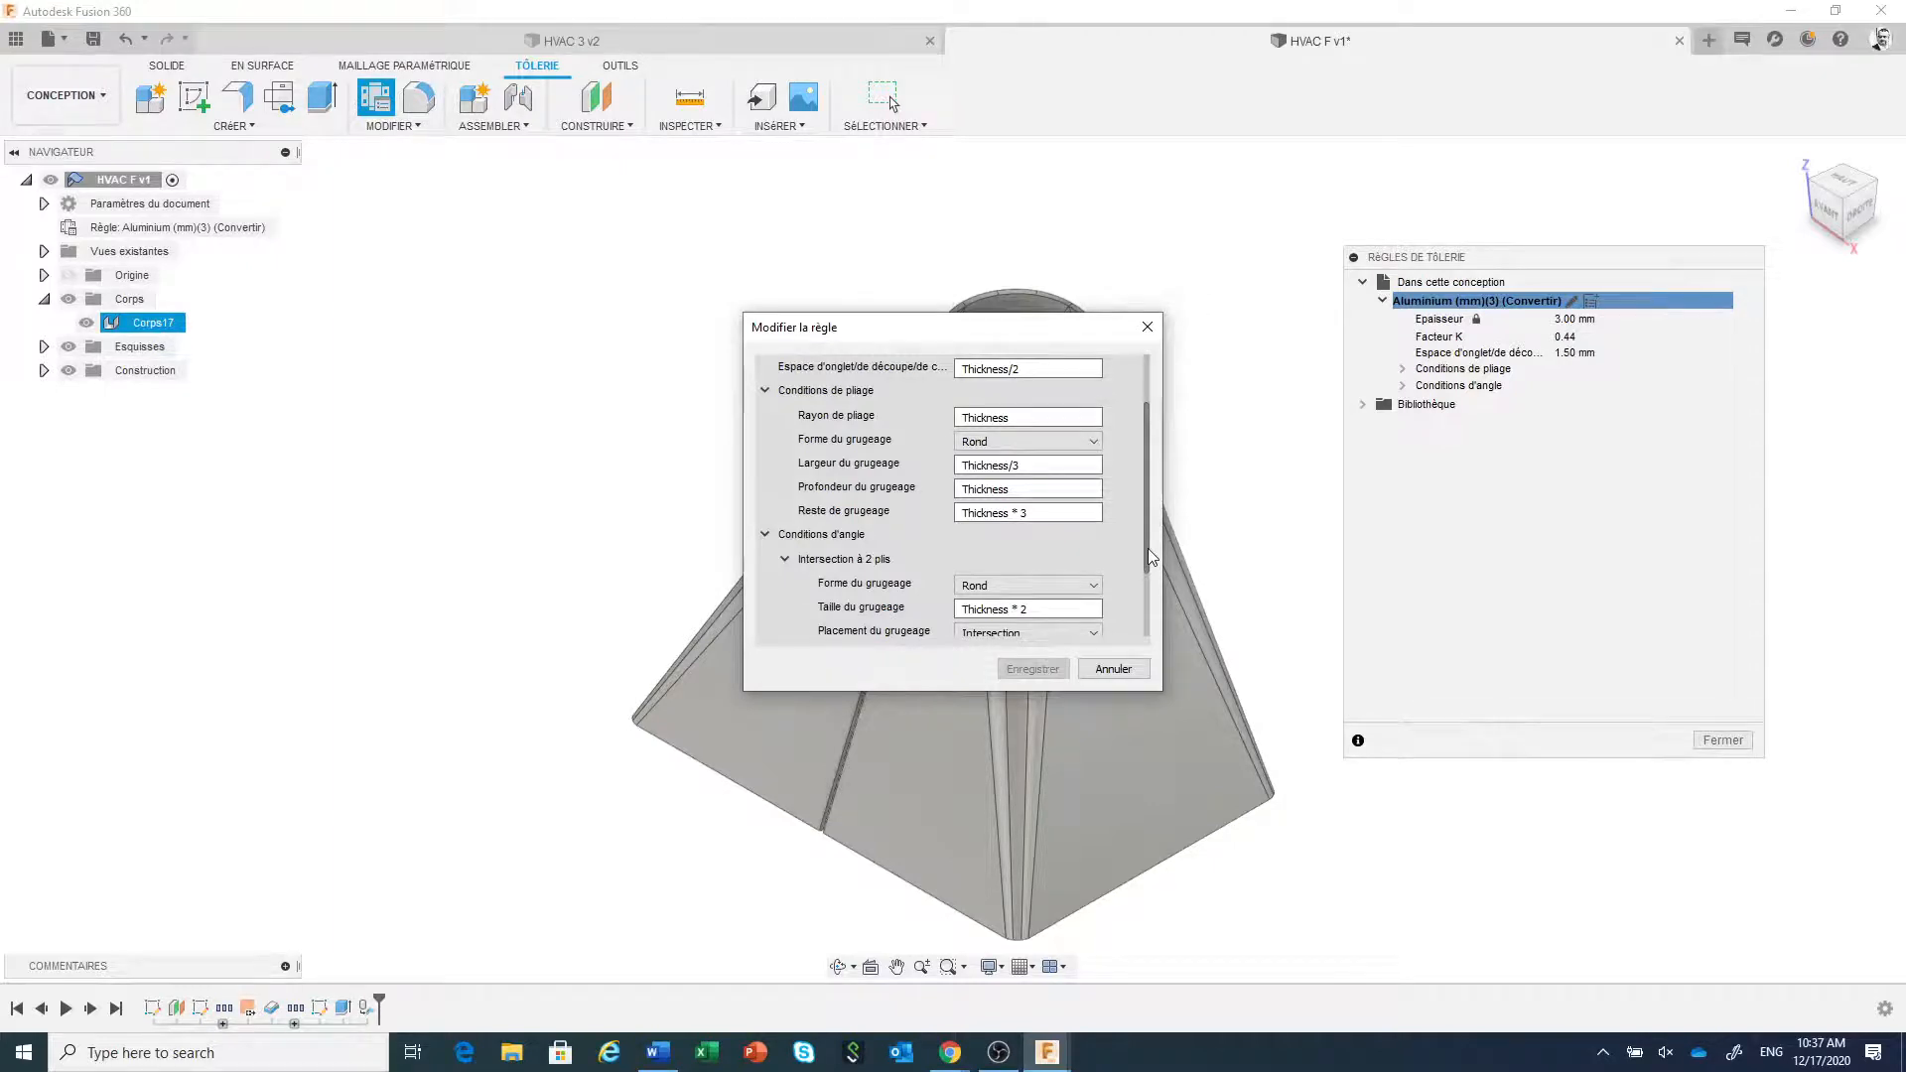
drag(1147, 548, 1148, 503)
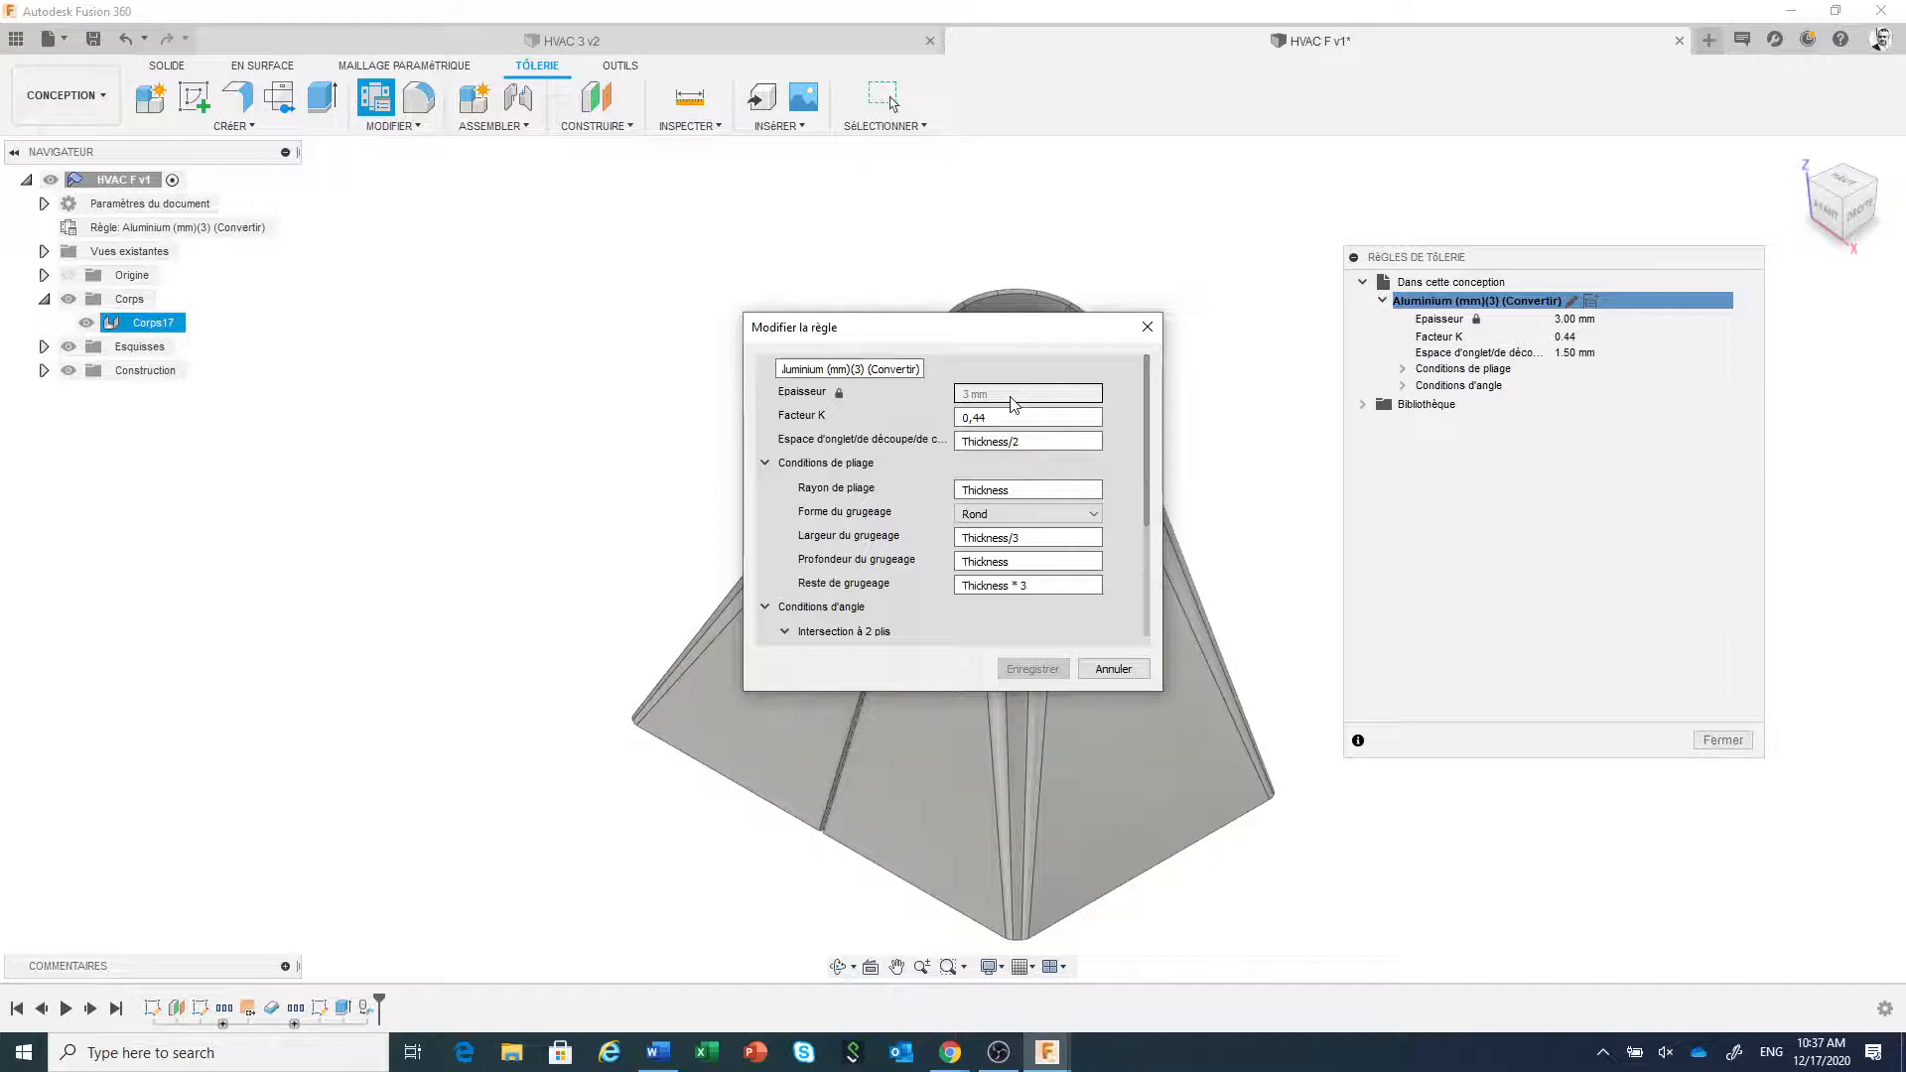
click(1129, 671)
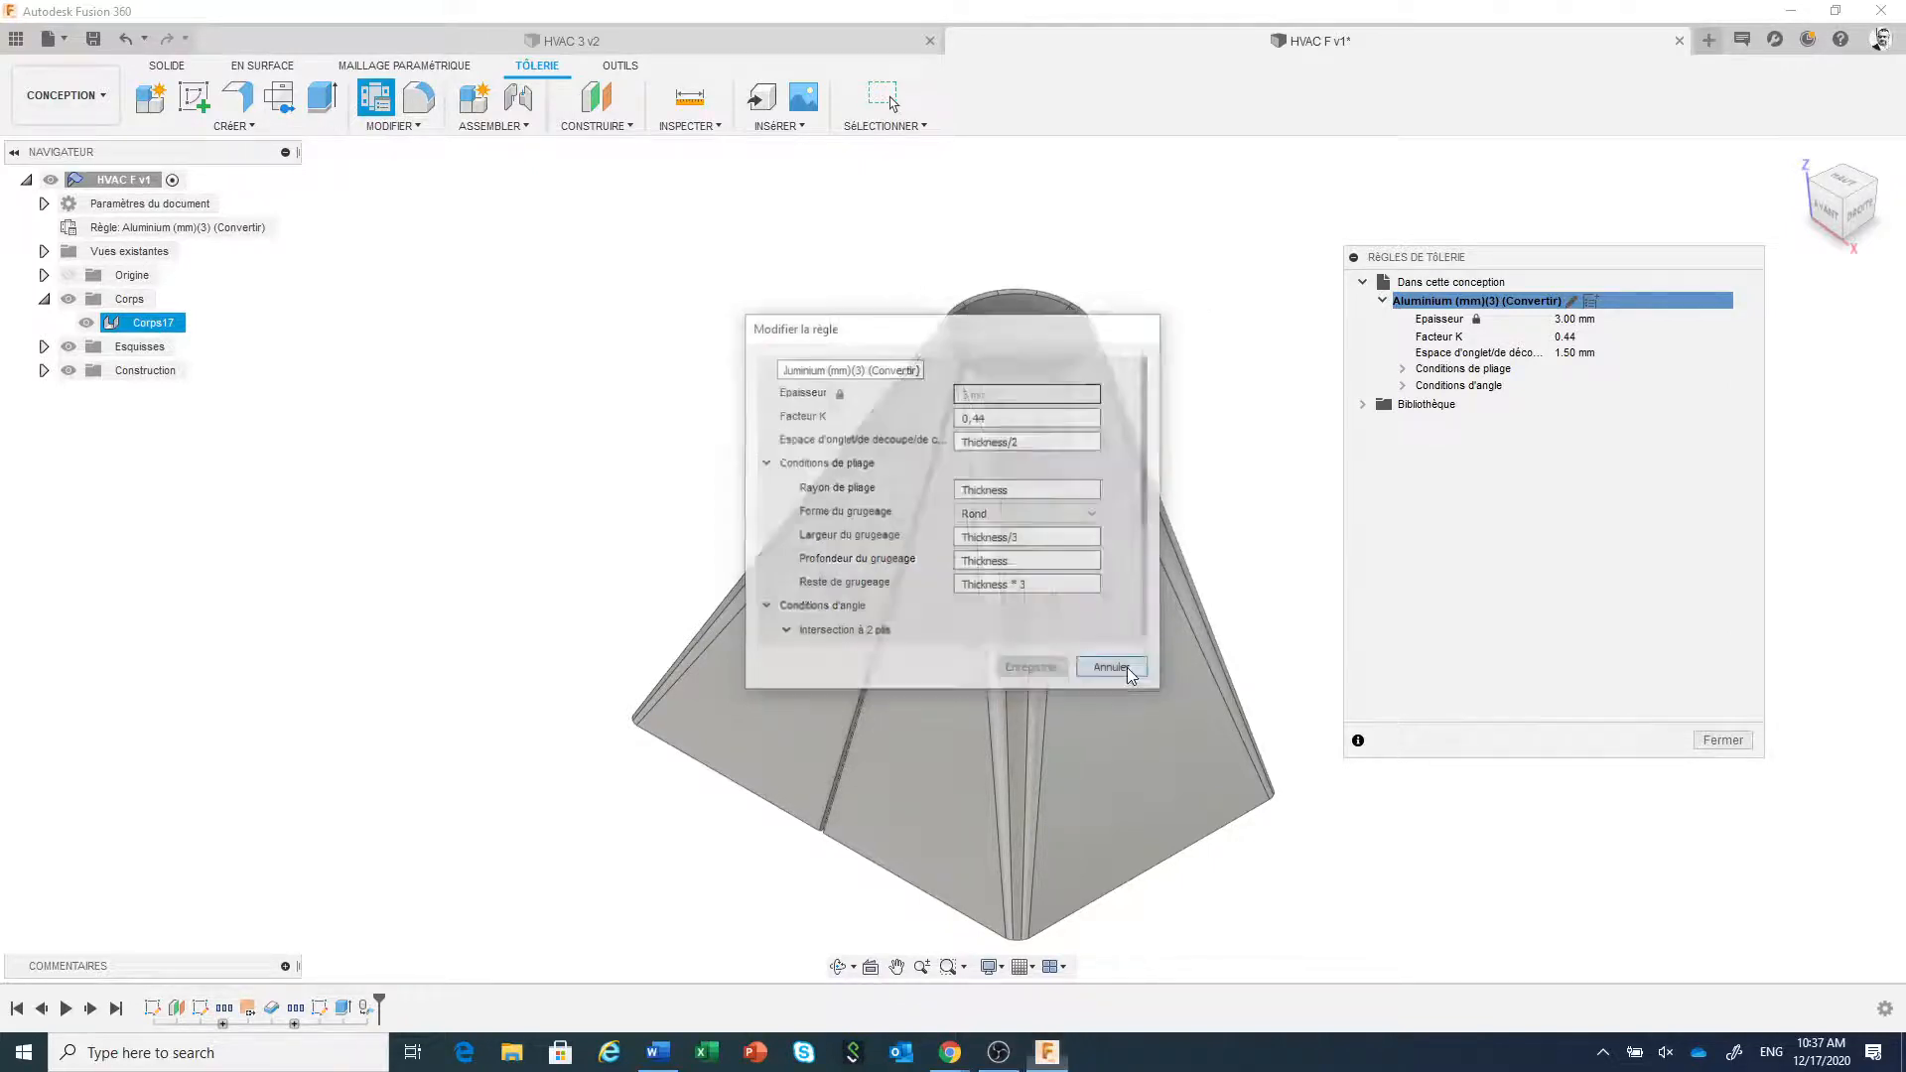
click(1723, 741)
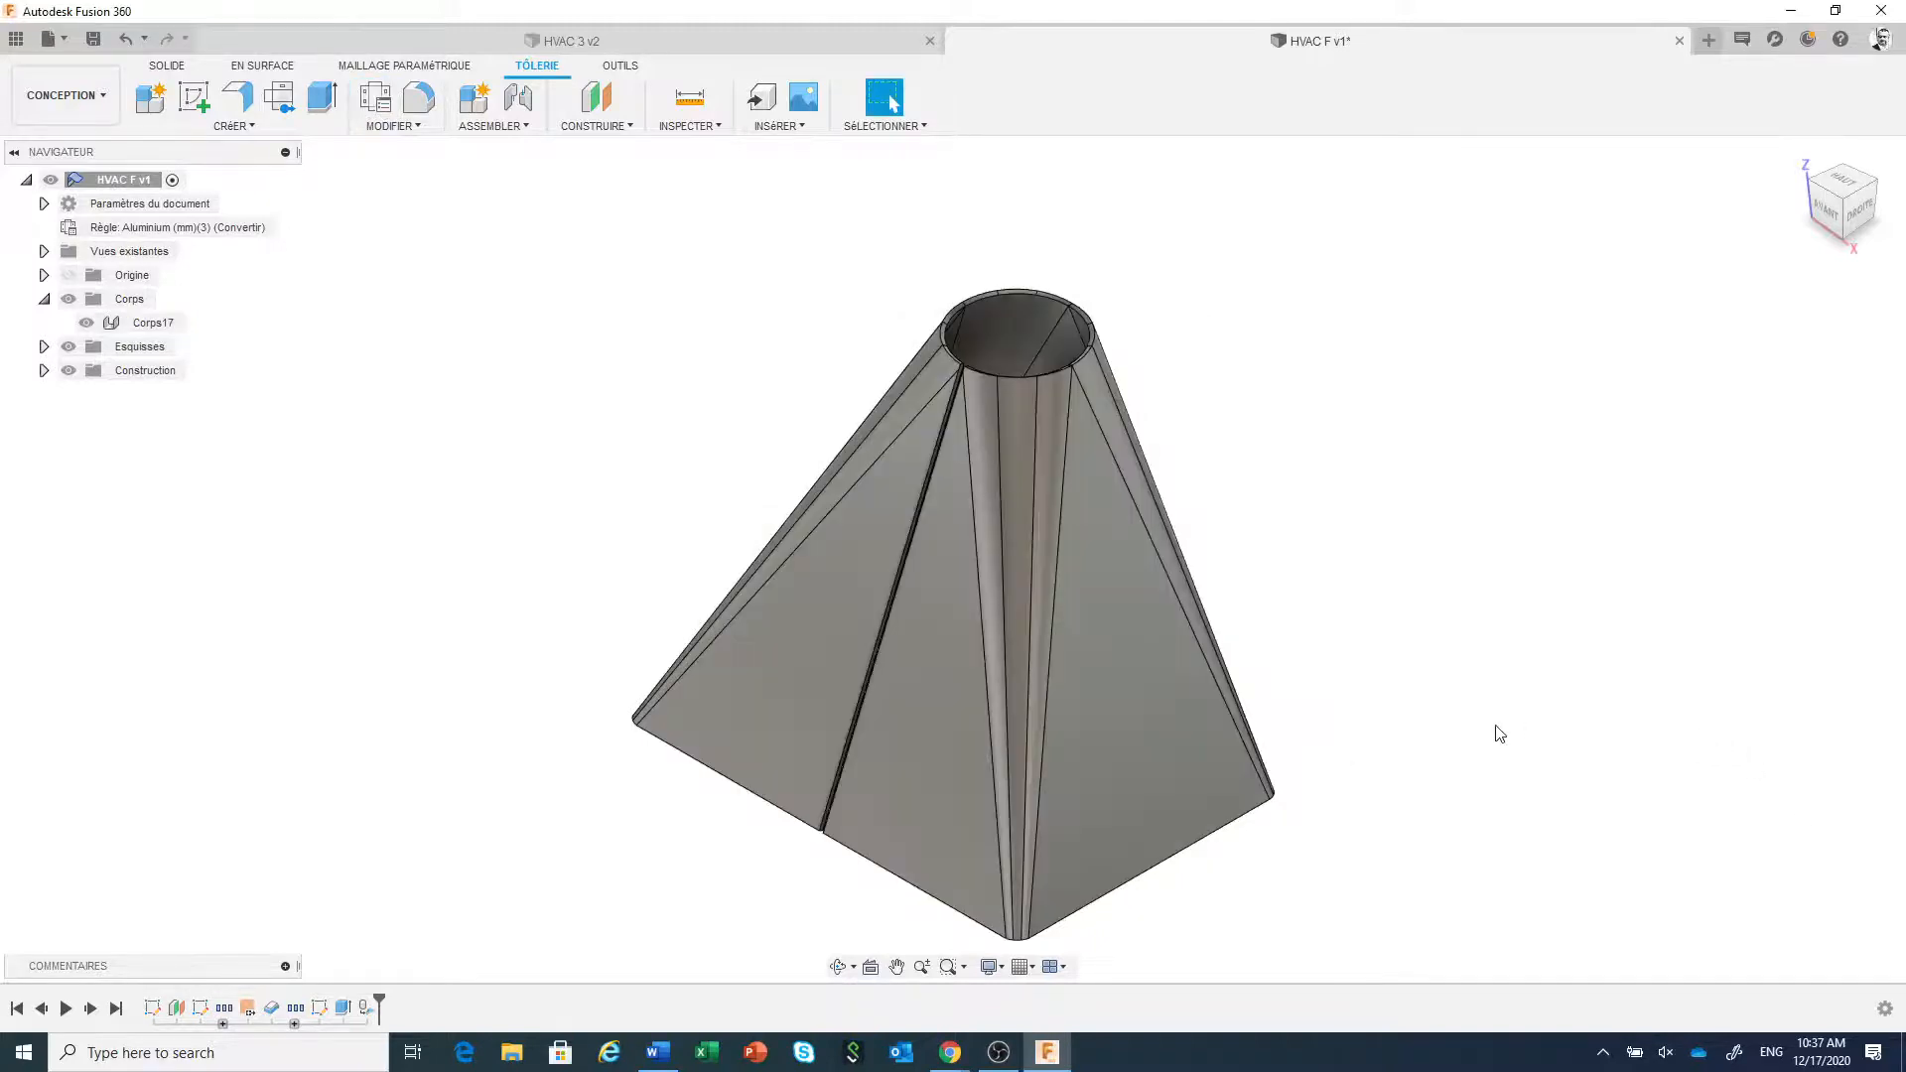
- Preview unfolding all bends with the front face beside the seam fixed, view it from the front, and cancel
scroll(1495, 725, down, 1)
middle_drag(1494, 725, 1439, 620)
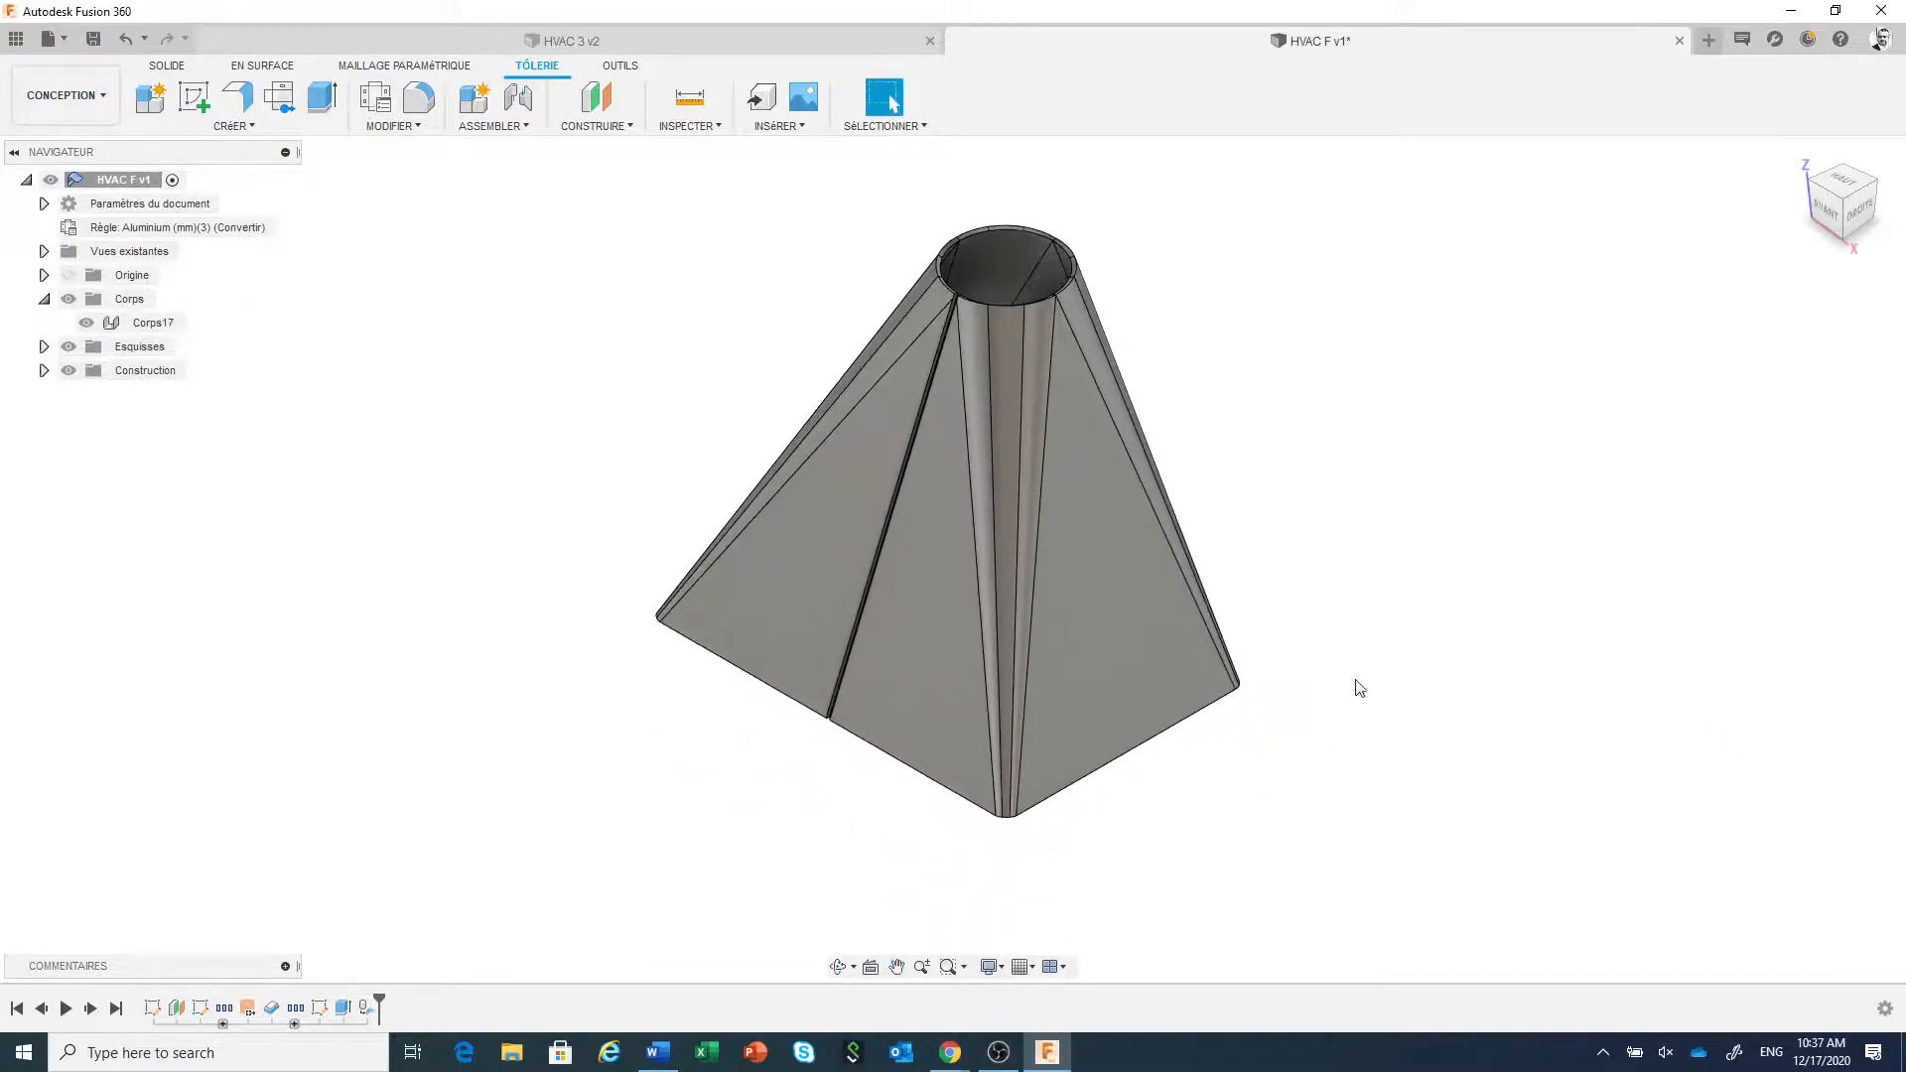
click(400, 129)
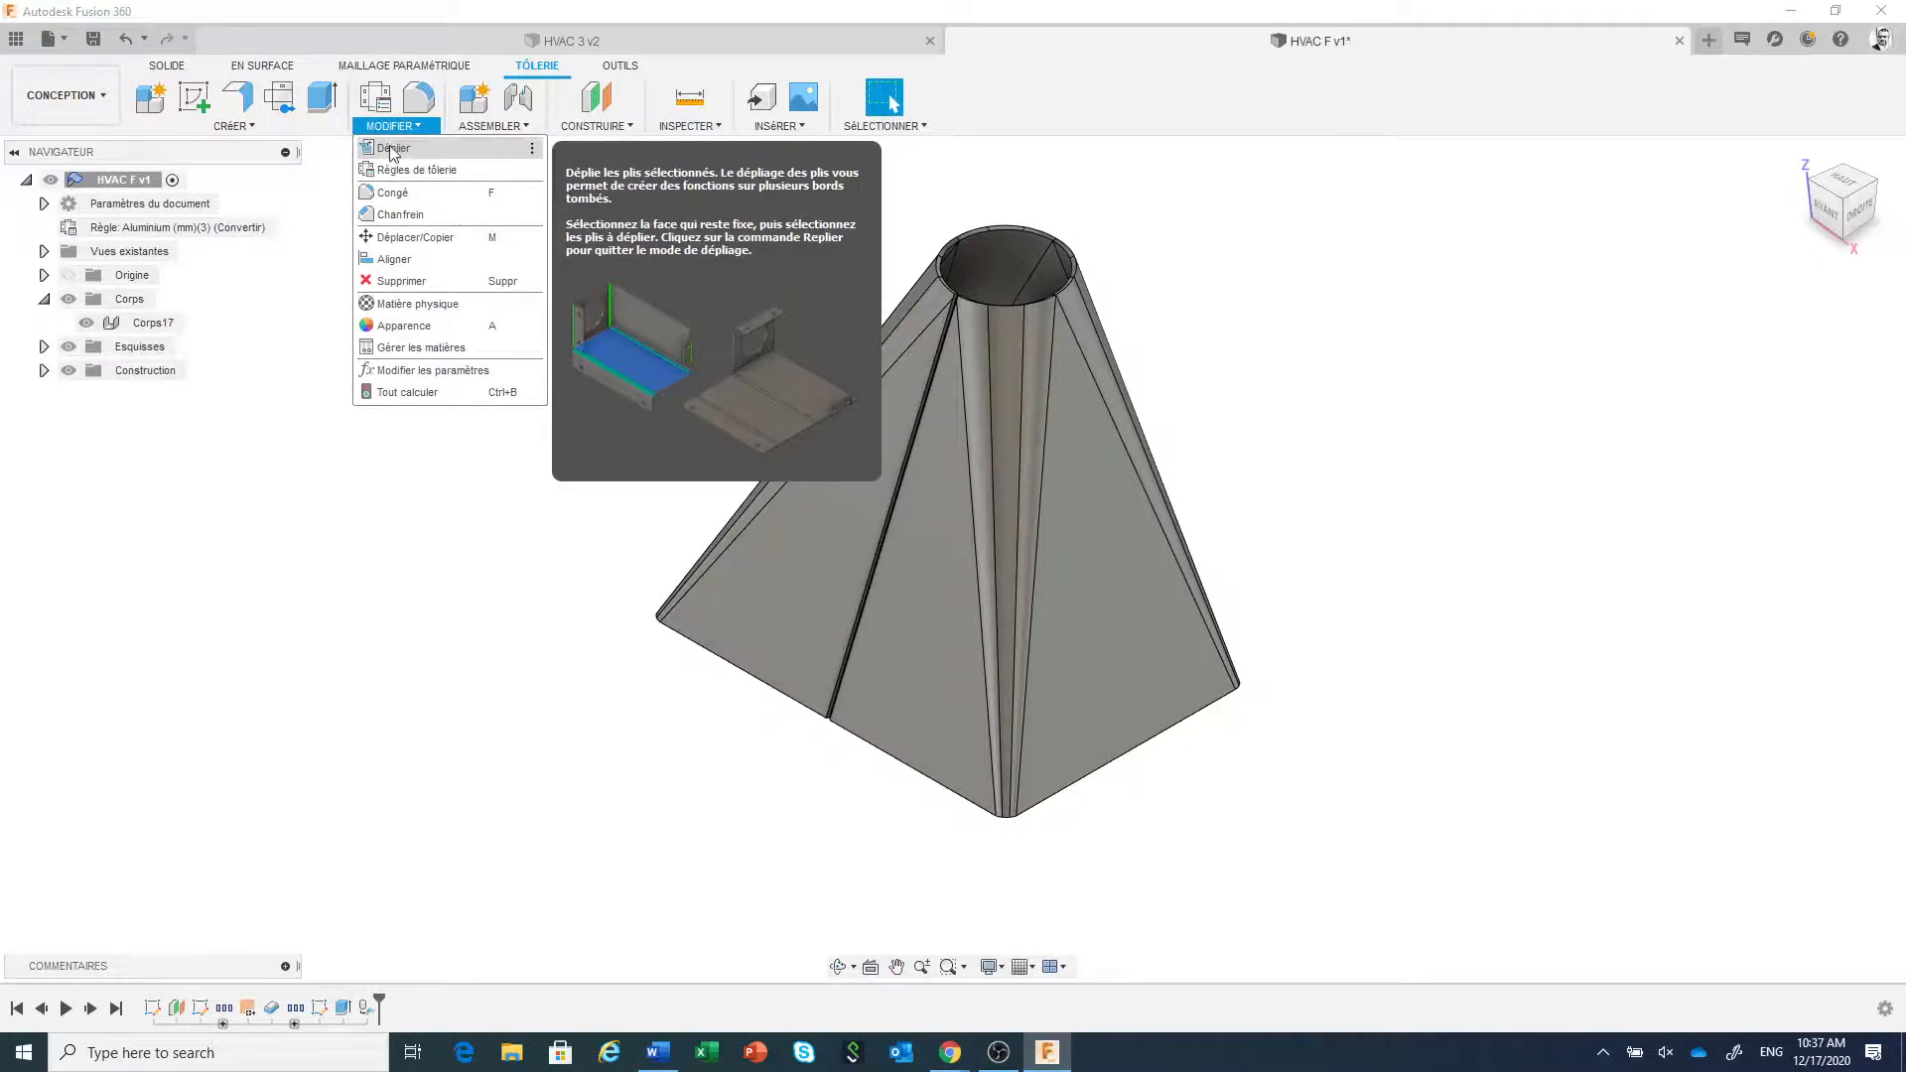
click(393, 149)
click(801, 551)
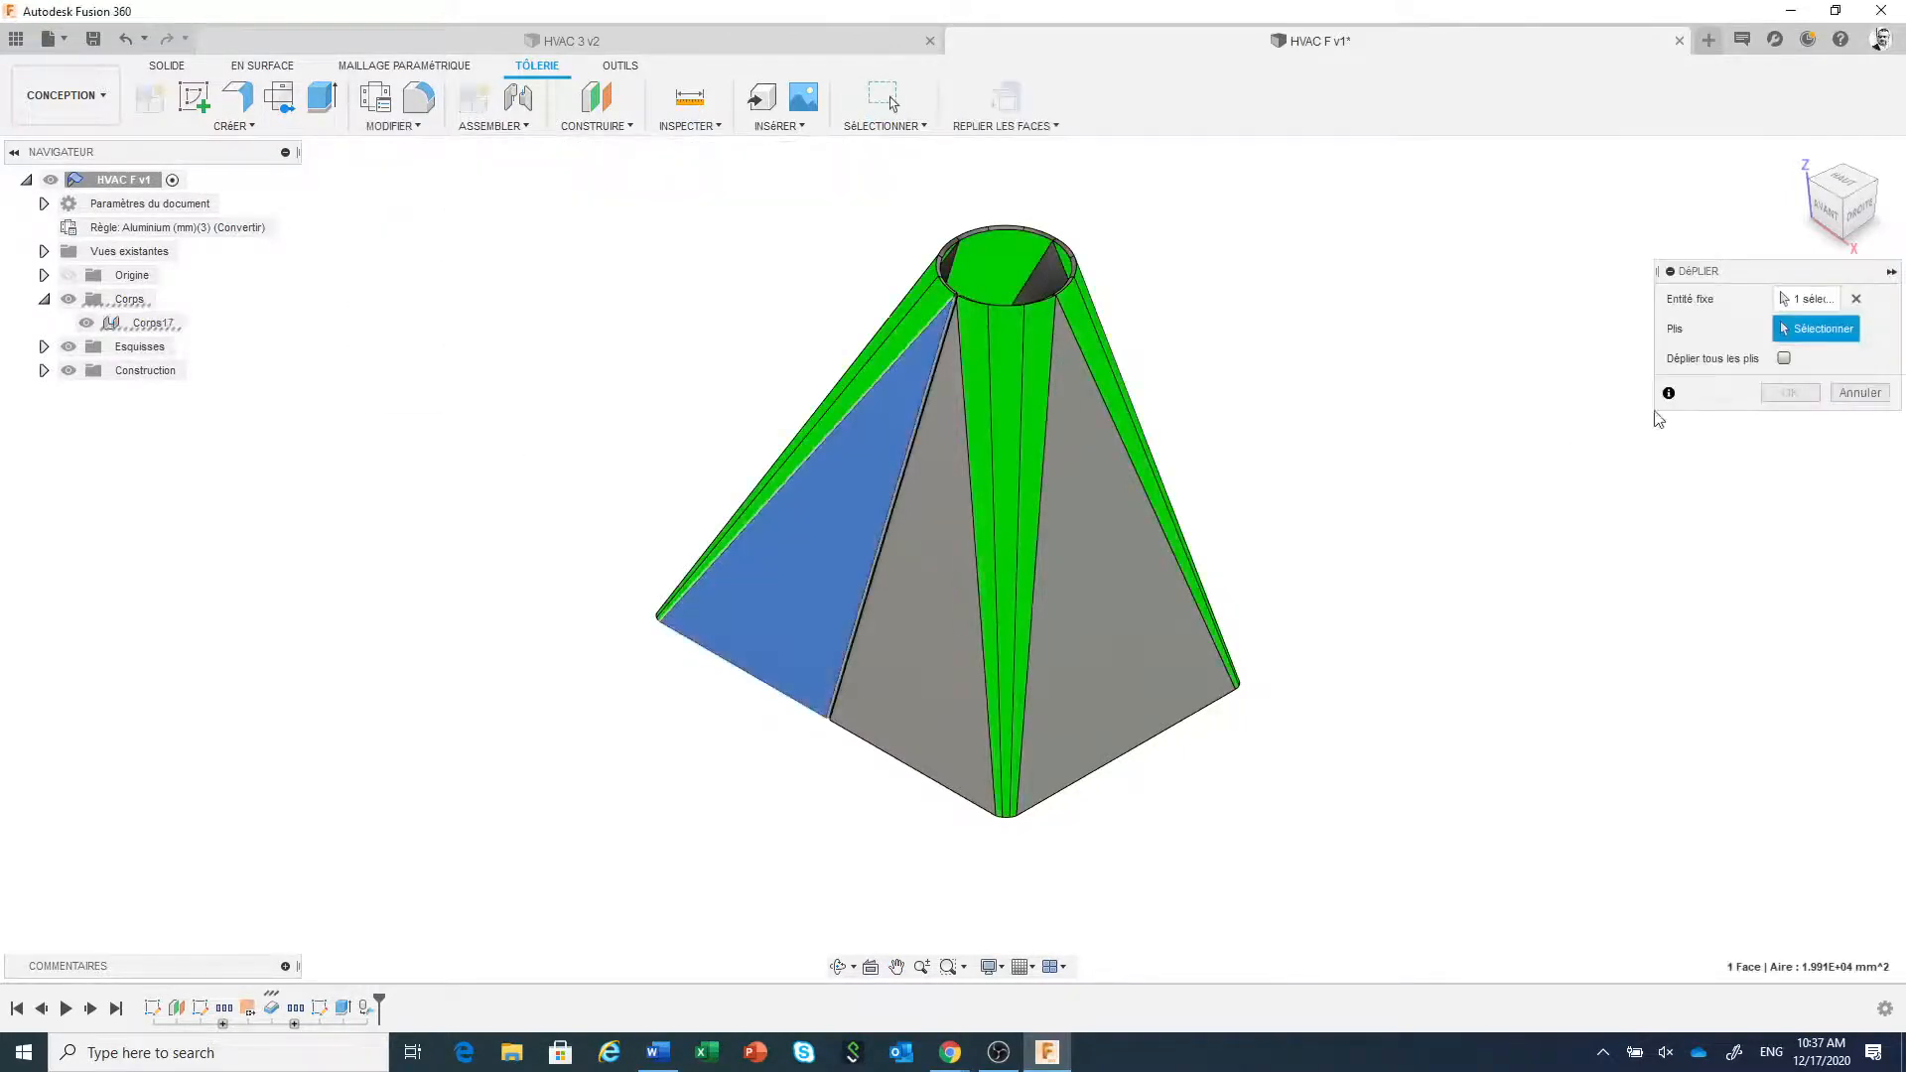
click(1784, 358)
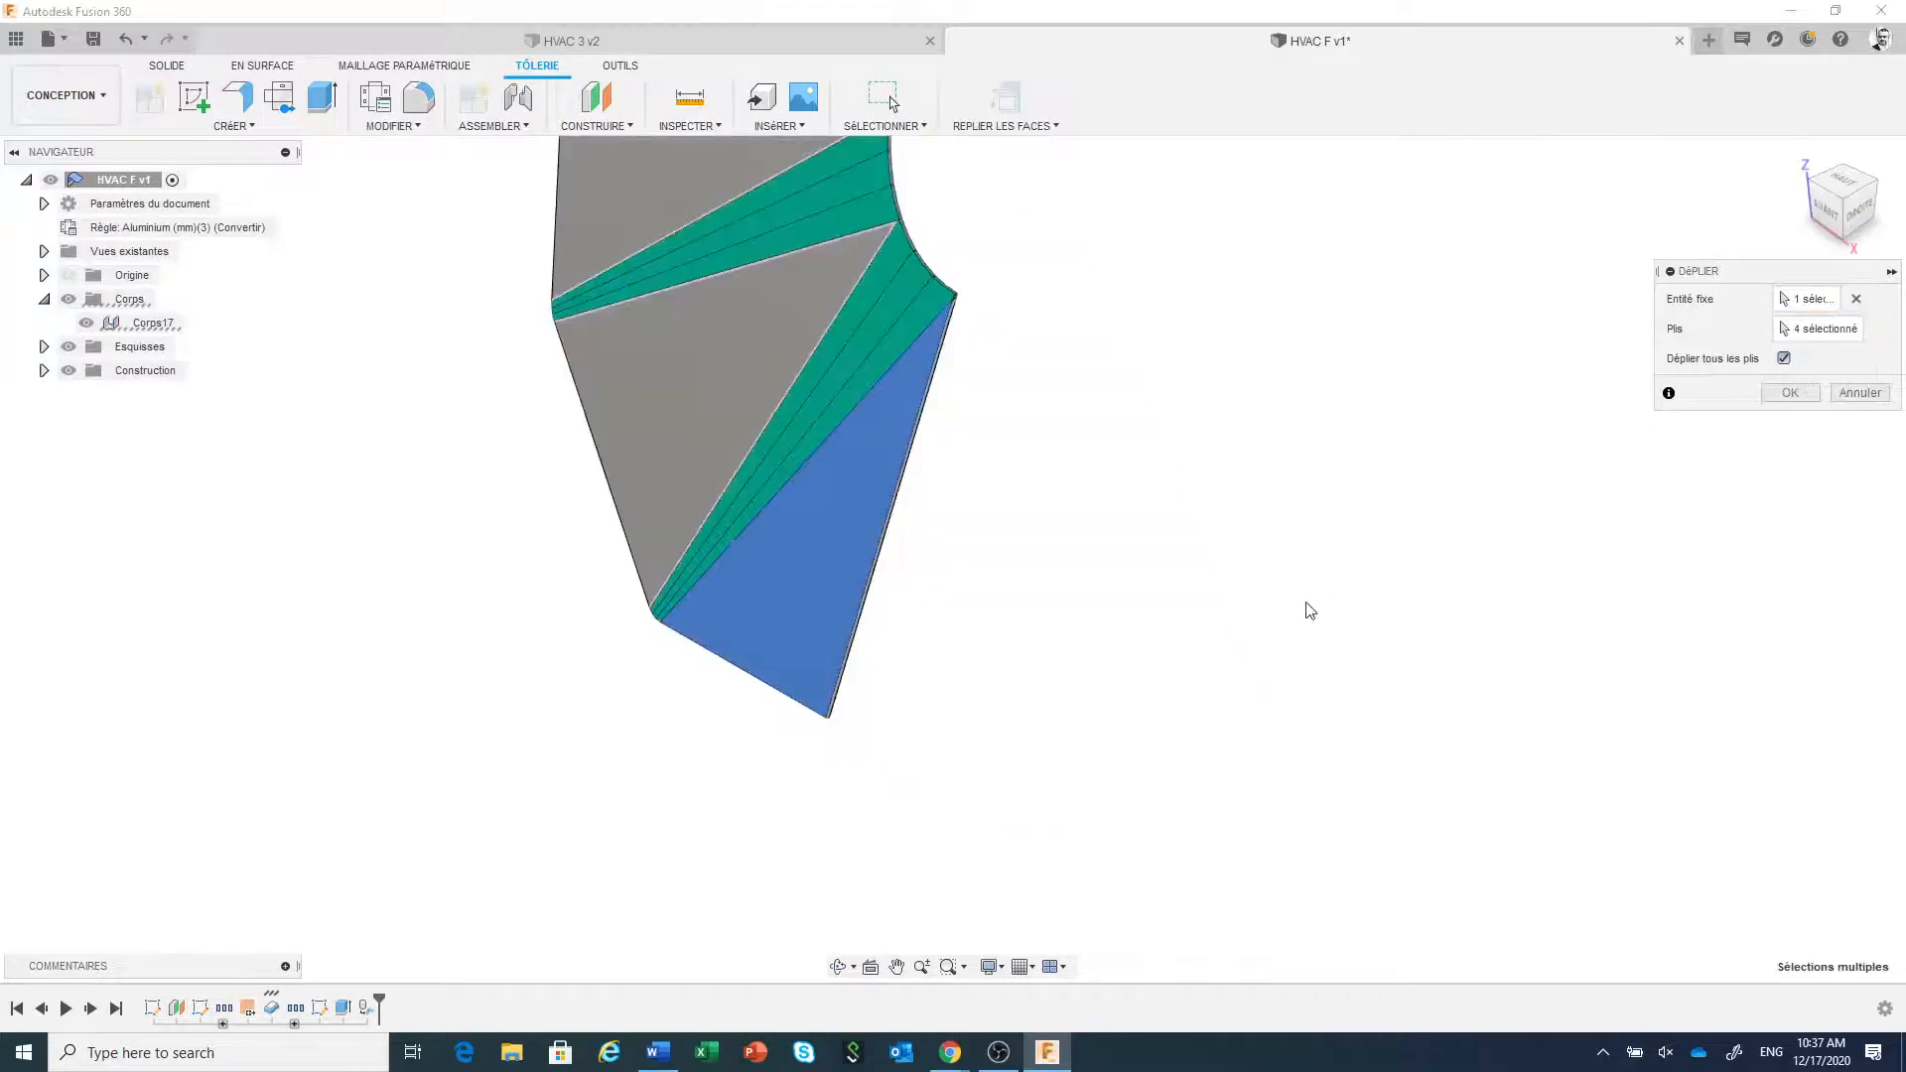
click(1826, 212)
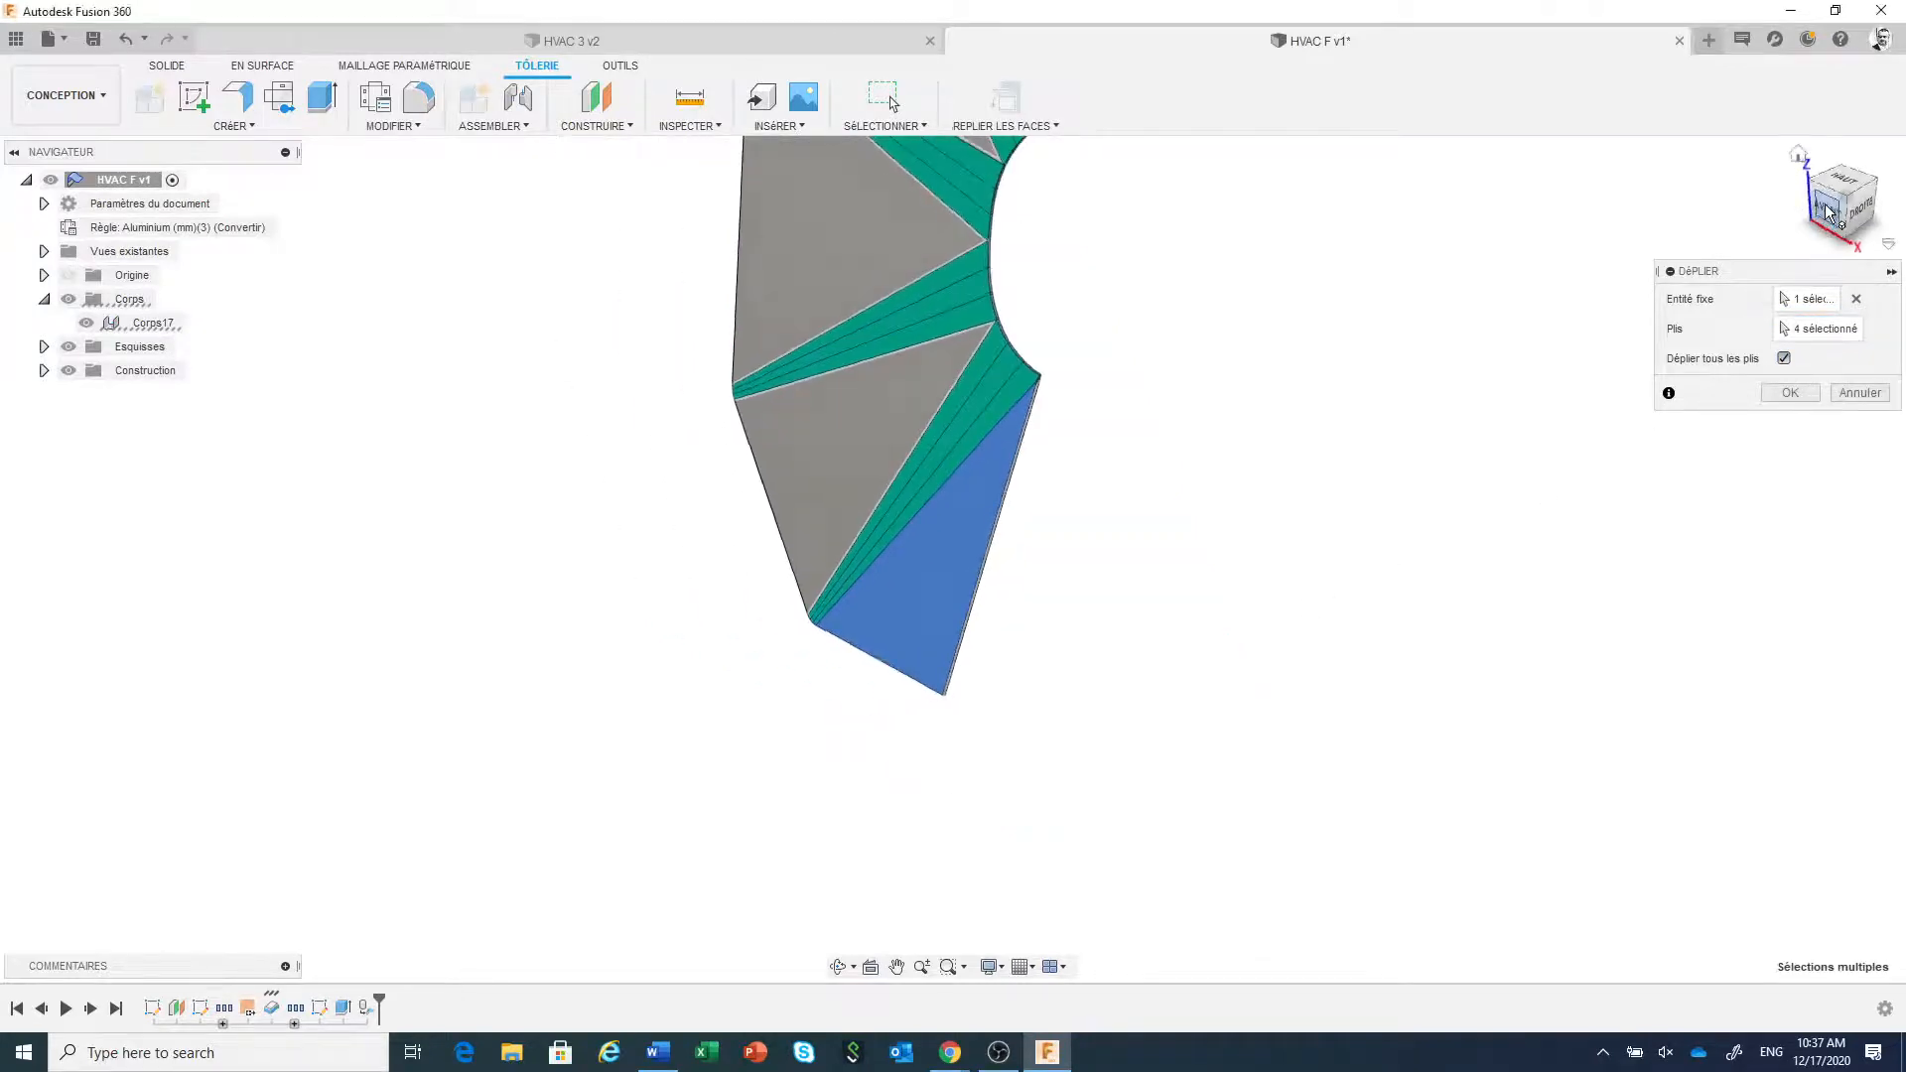
middle_drag(1136, 647, 1268, 830)
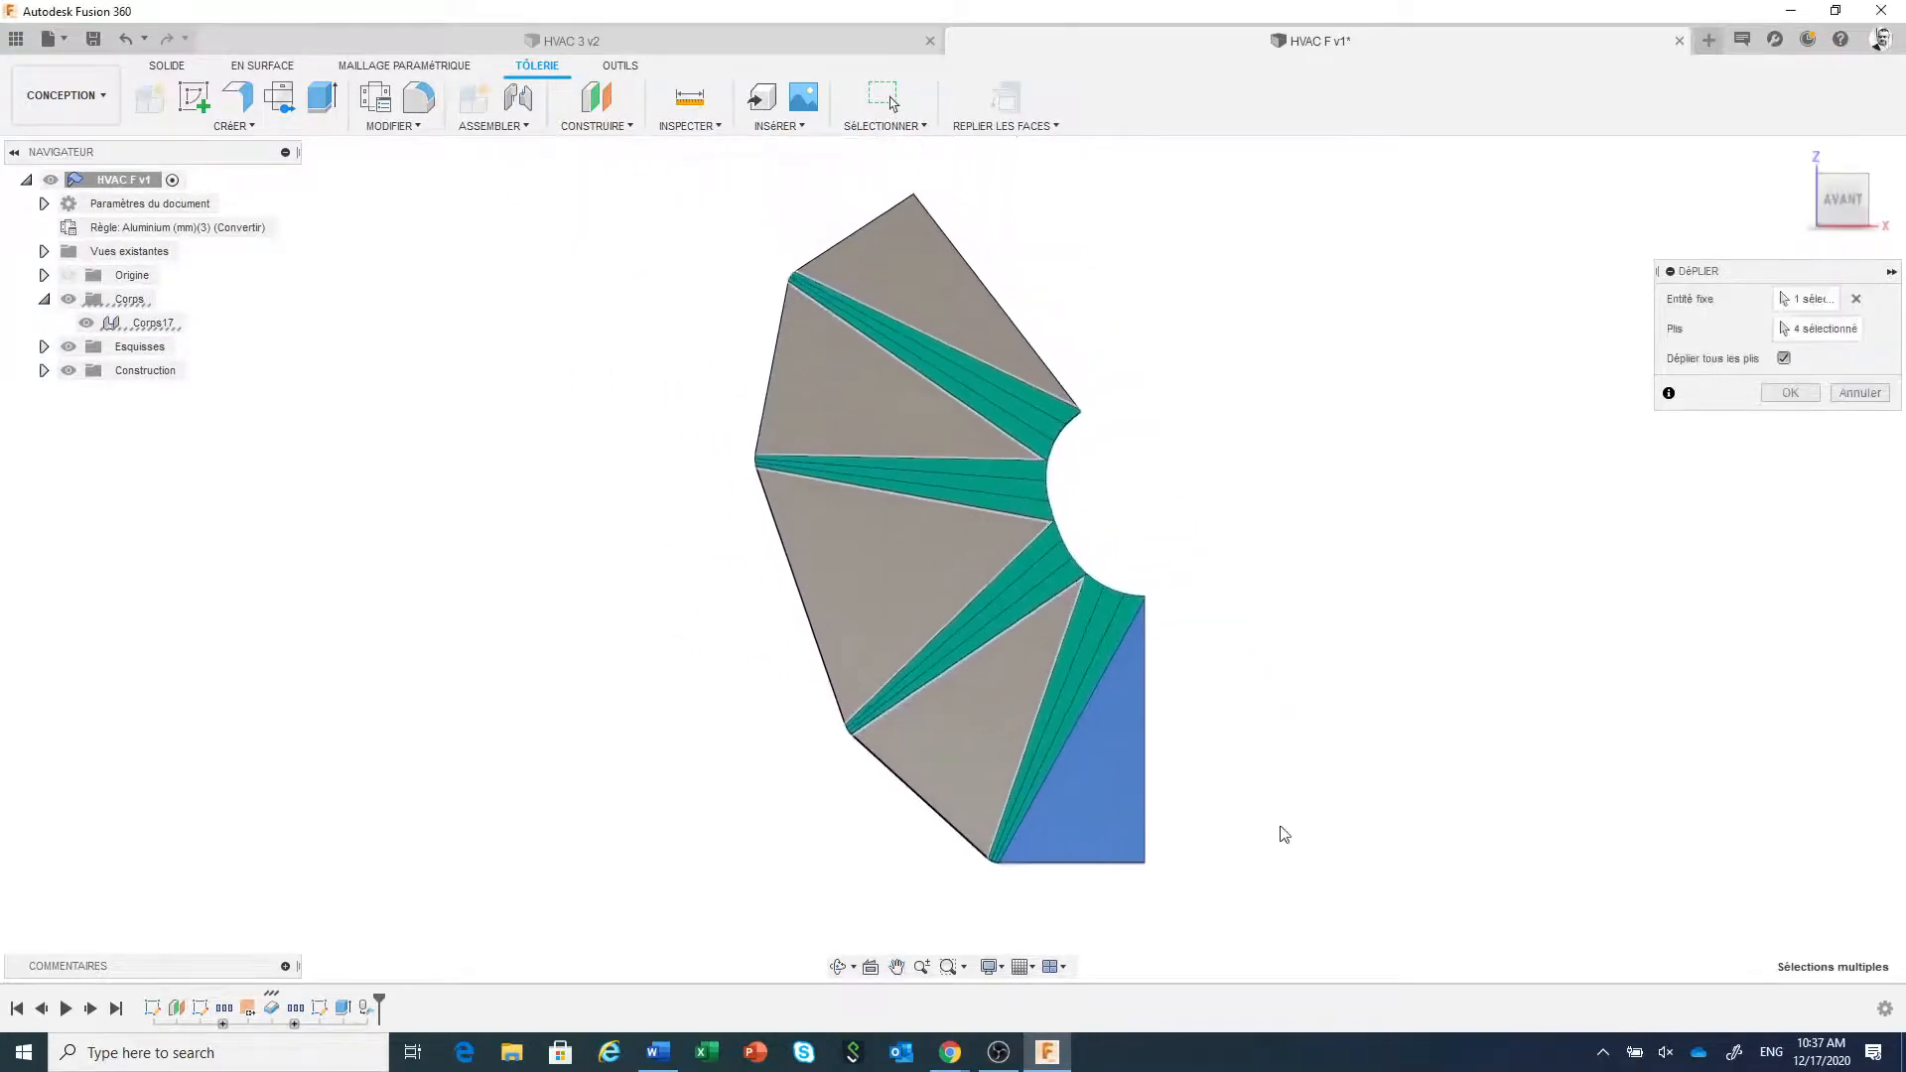
click(1856, 394)
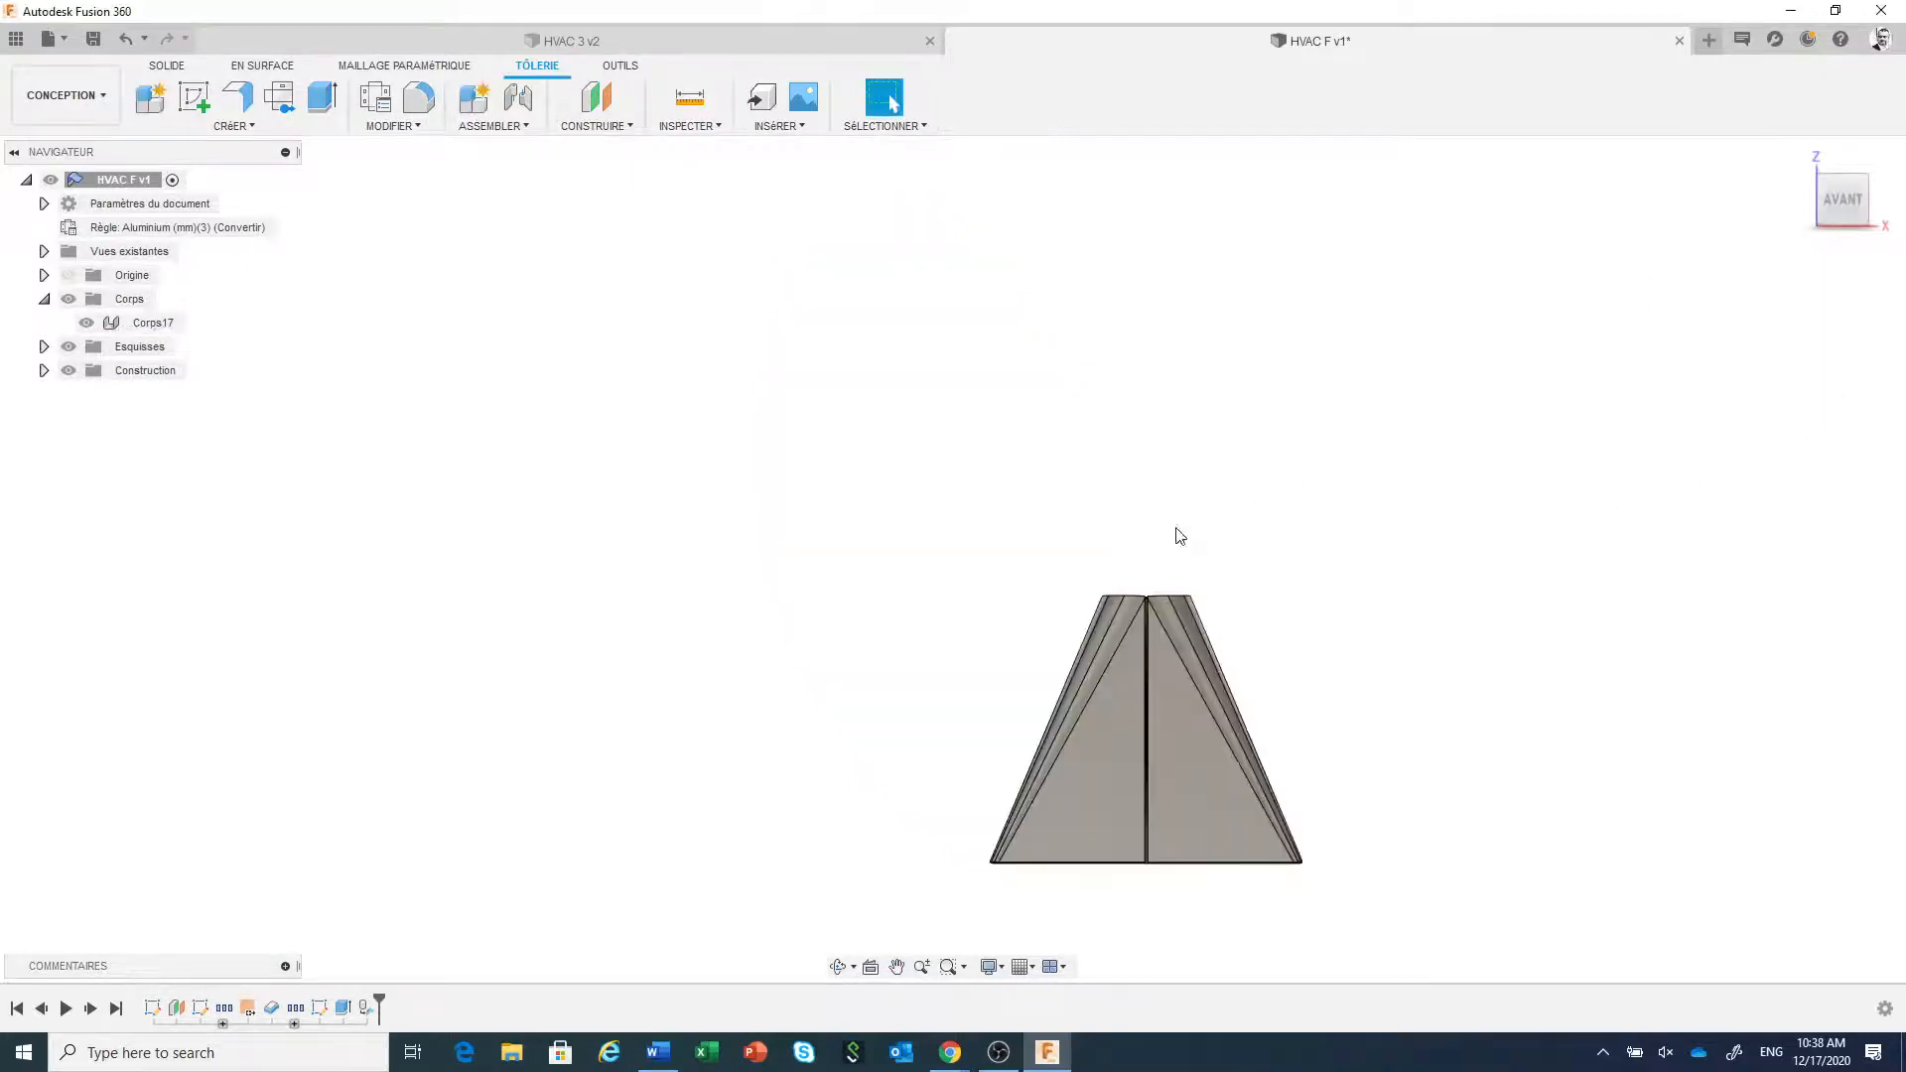
click(1802, 157)
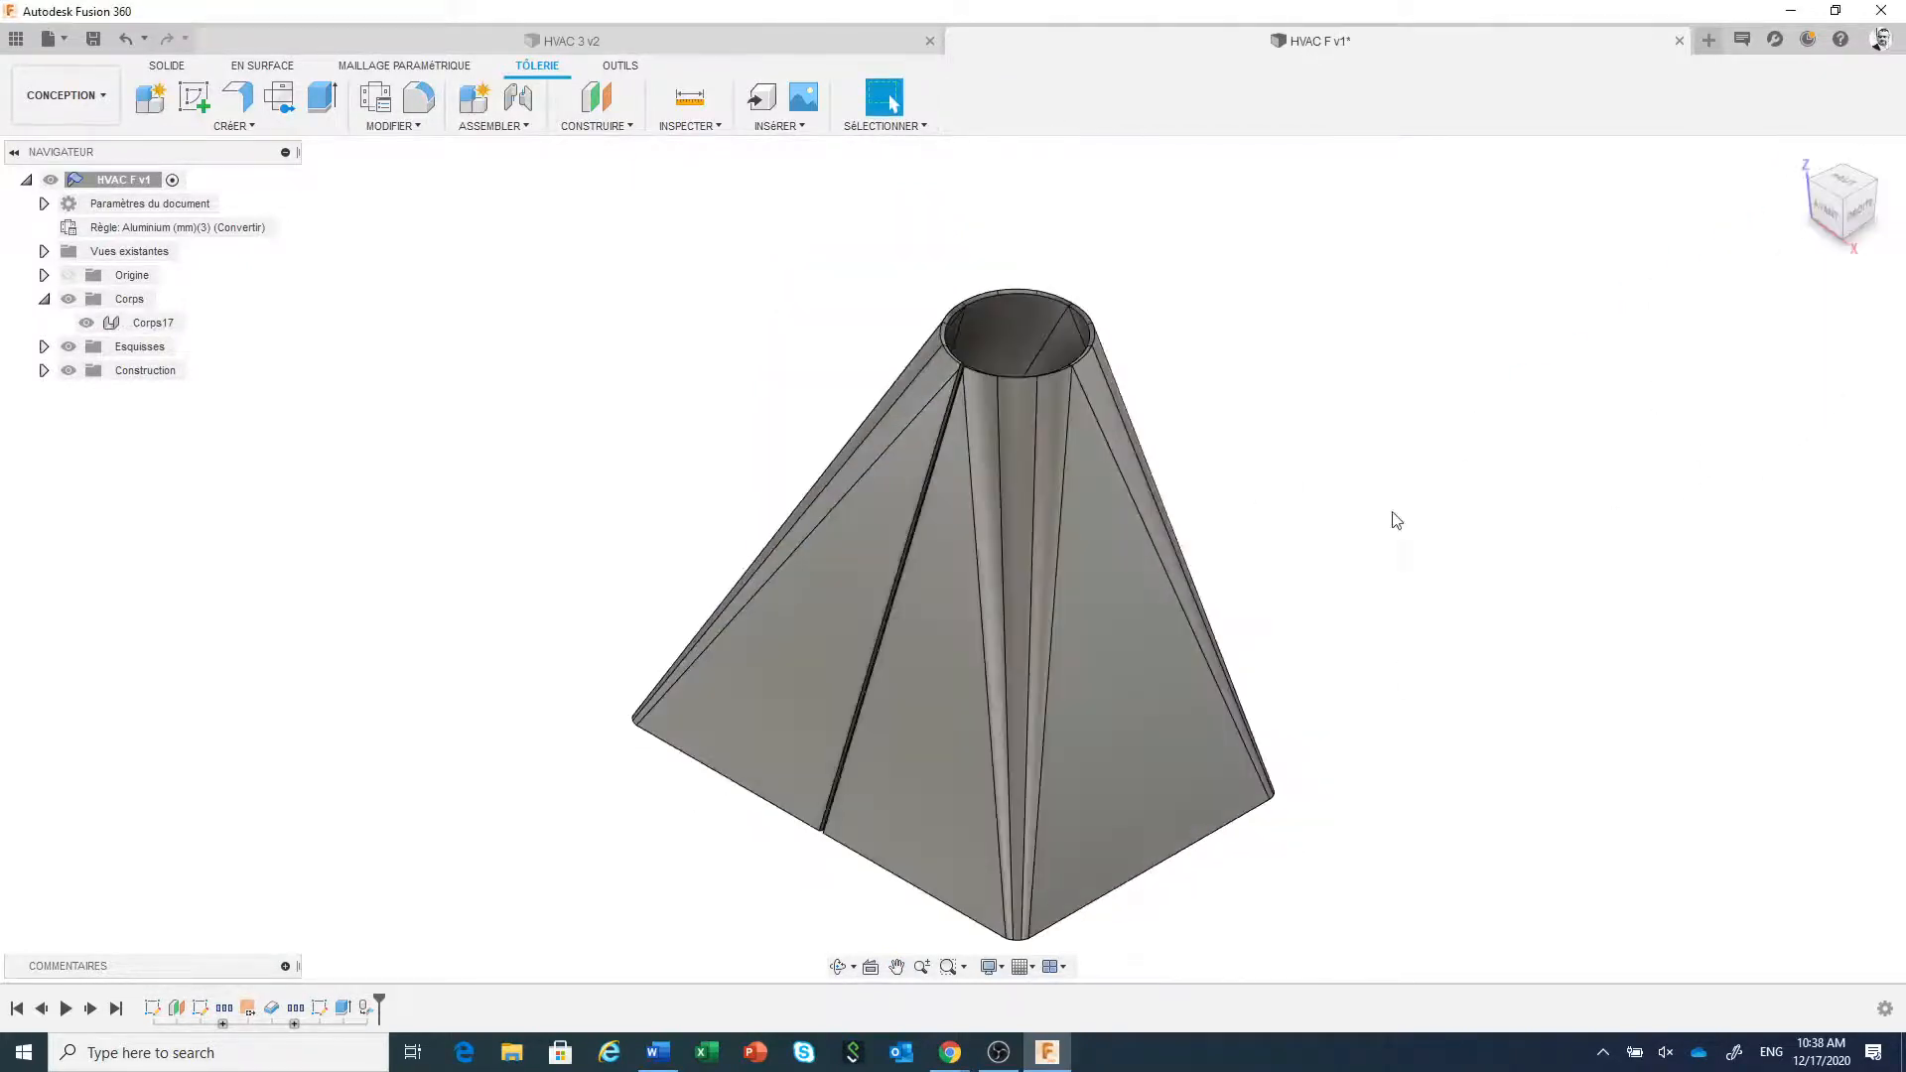
- Set the offset distance of the construction plane at the round opening to 200 mm
right_click(174, 1010)
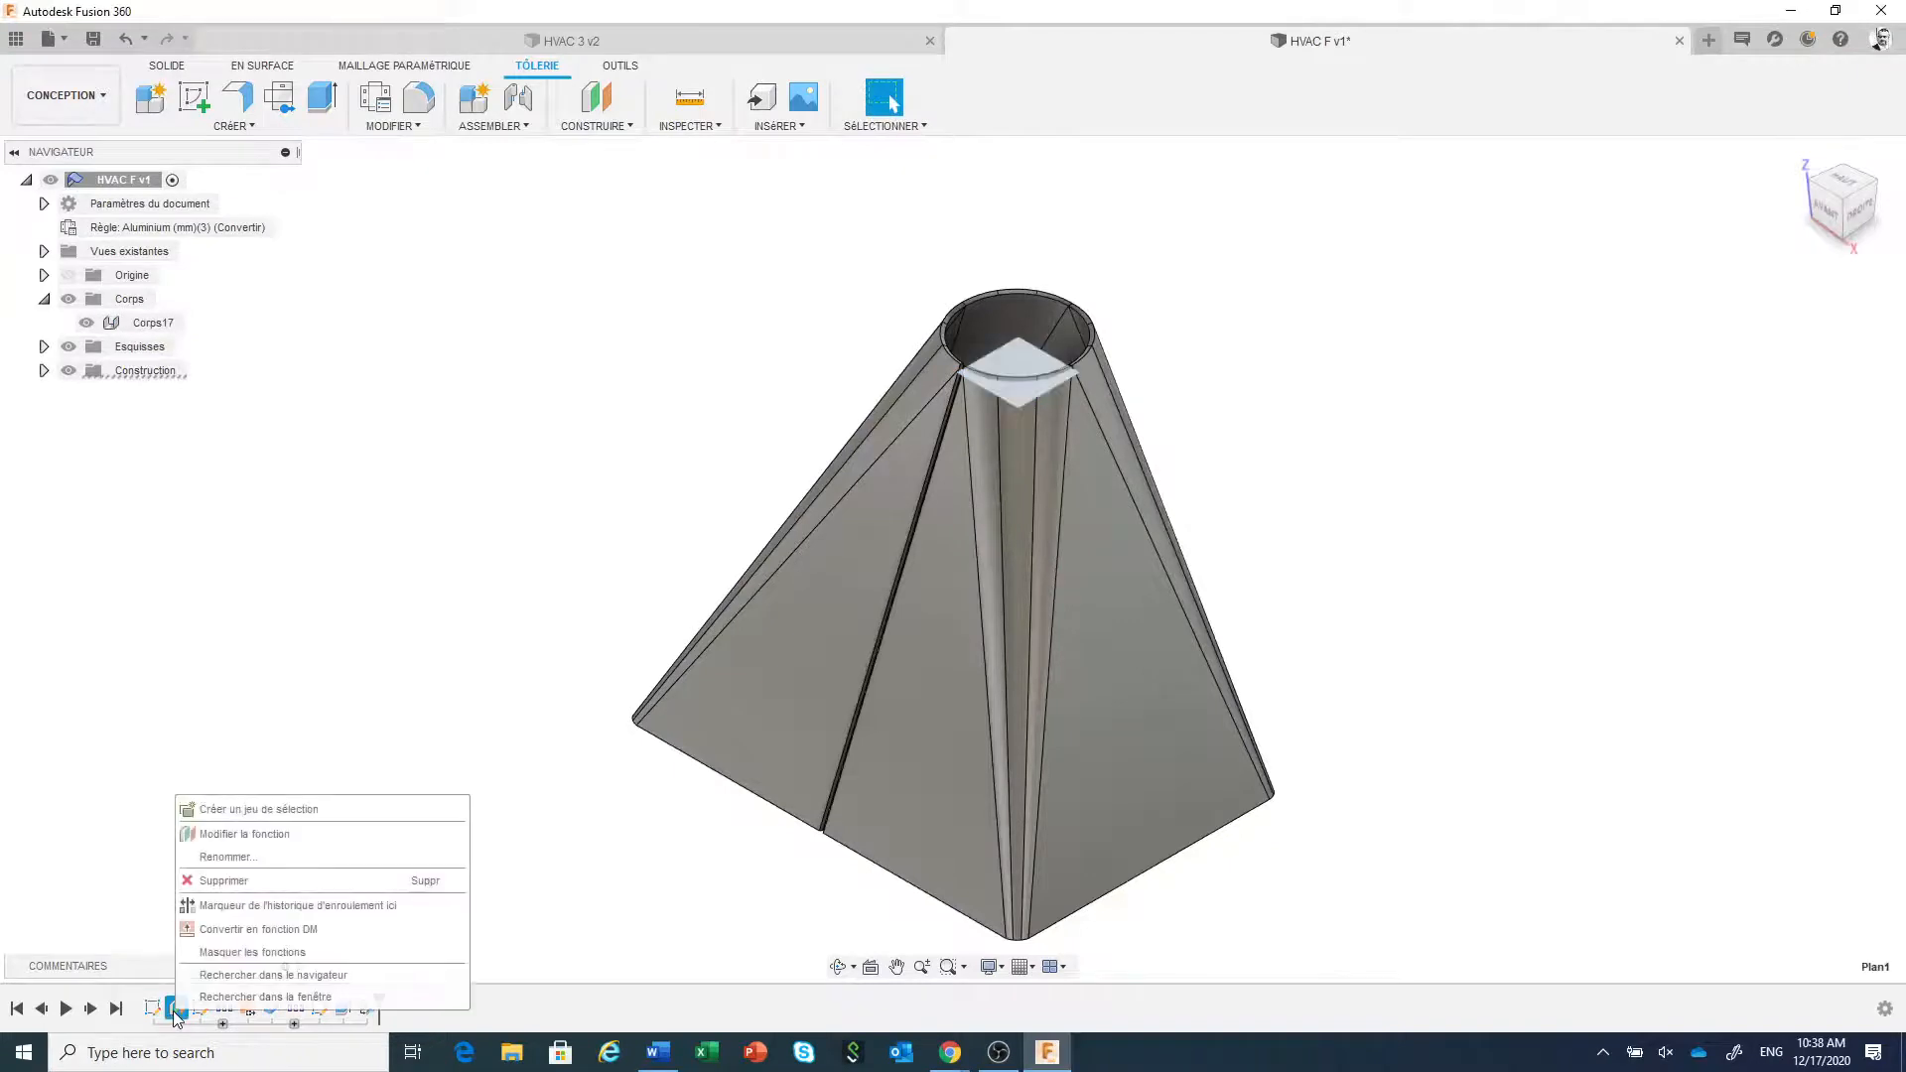
click(277, 843)
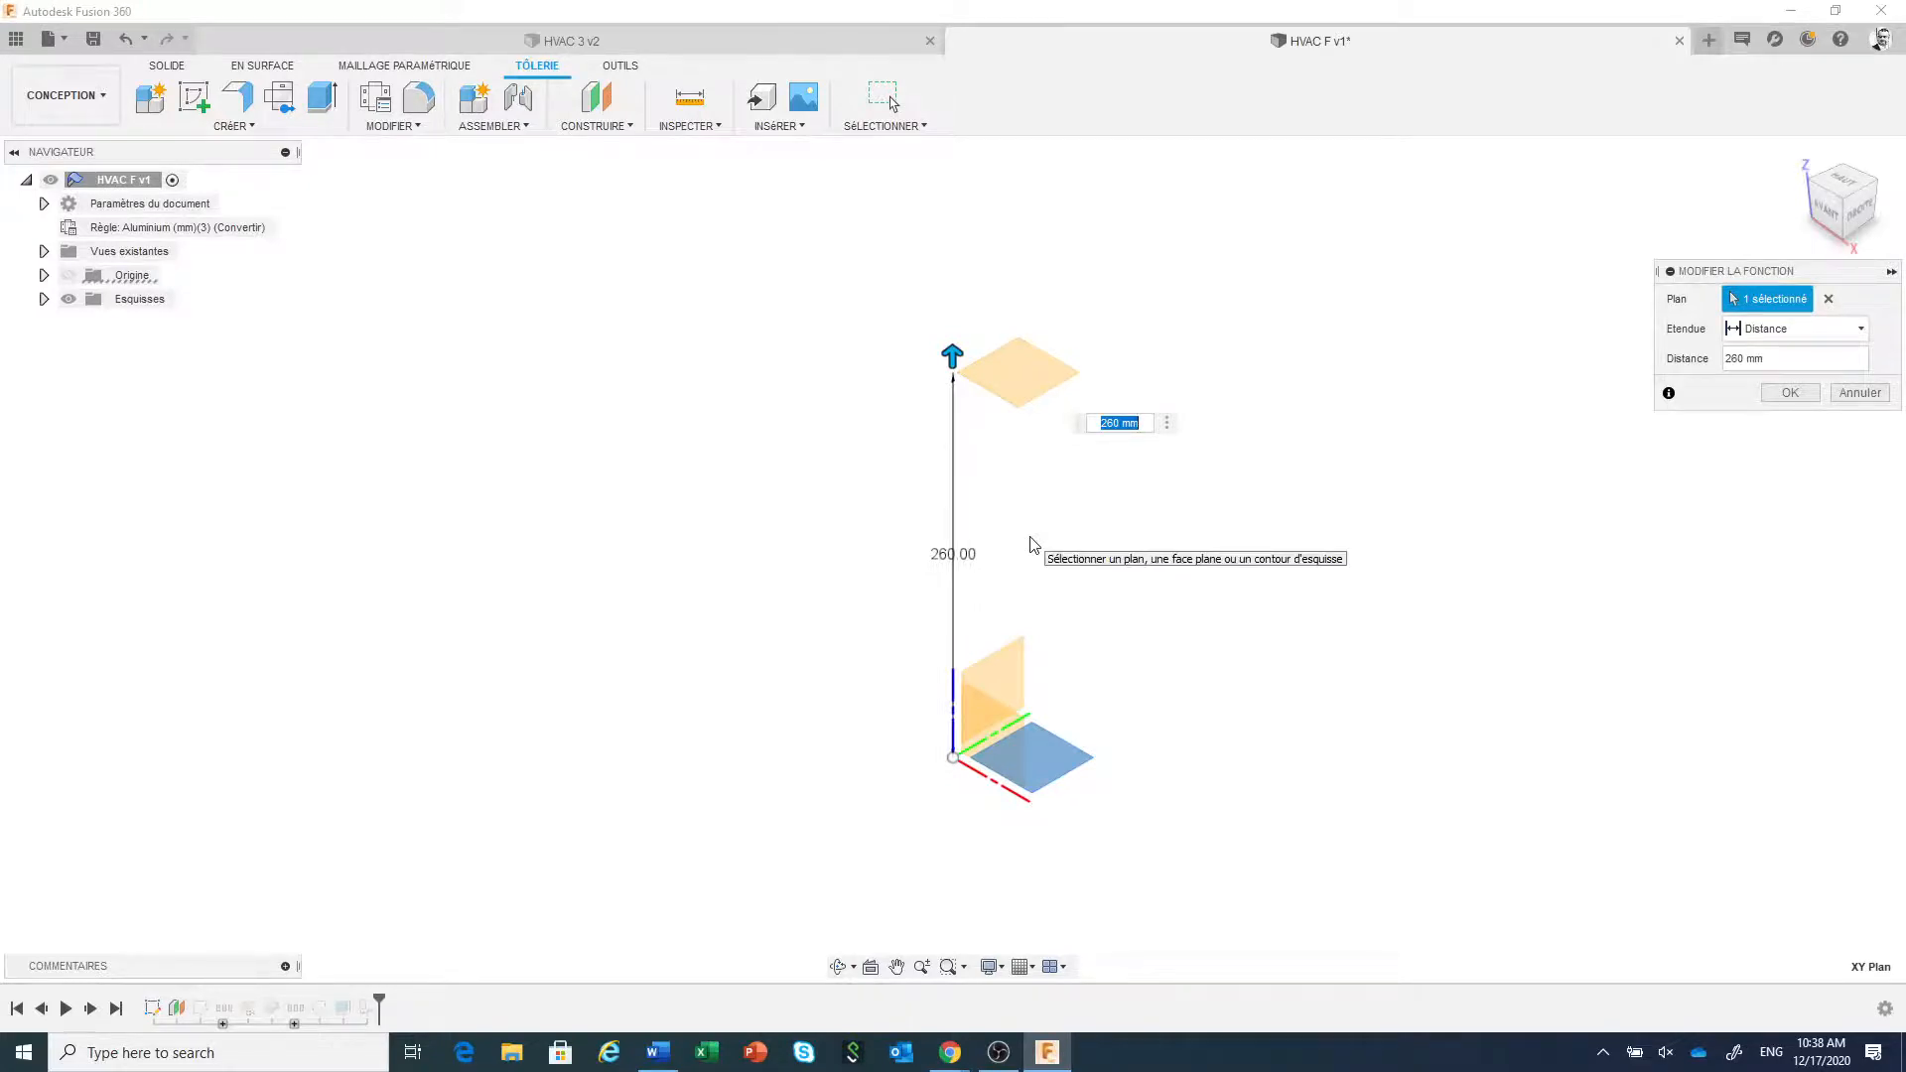
text(200)
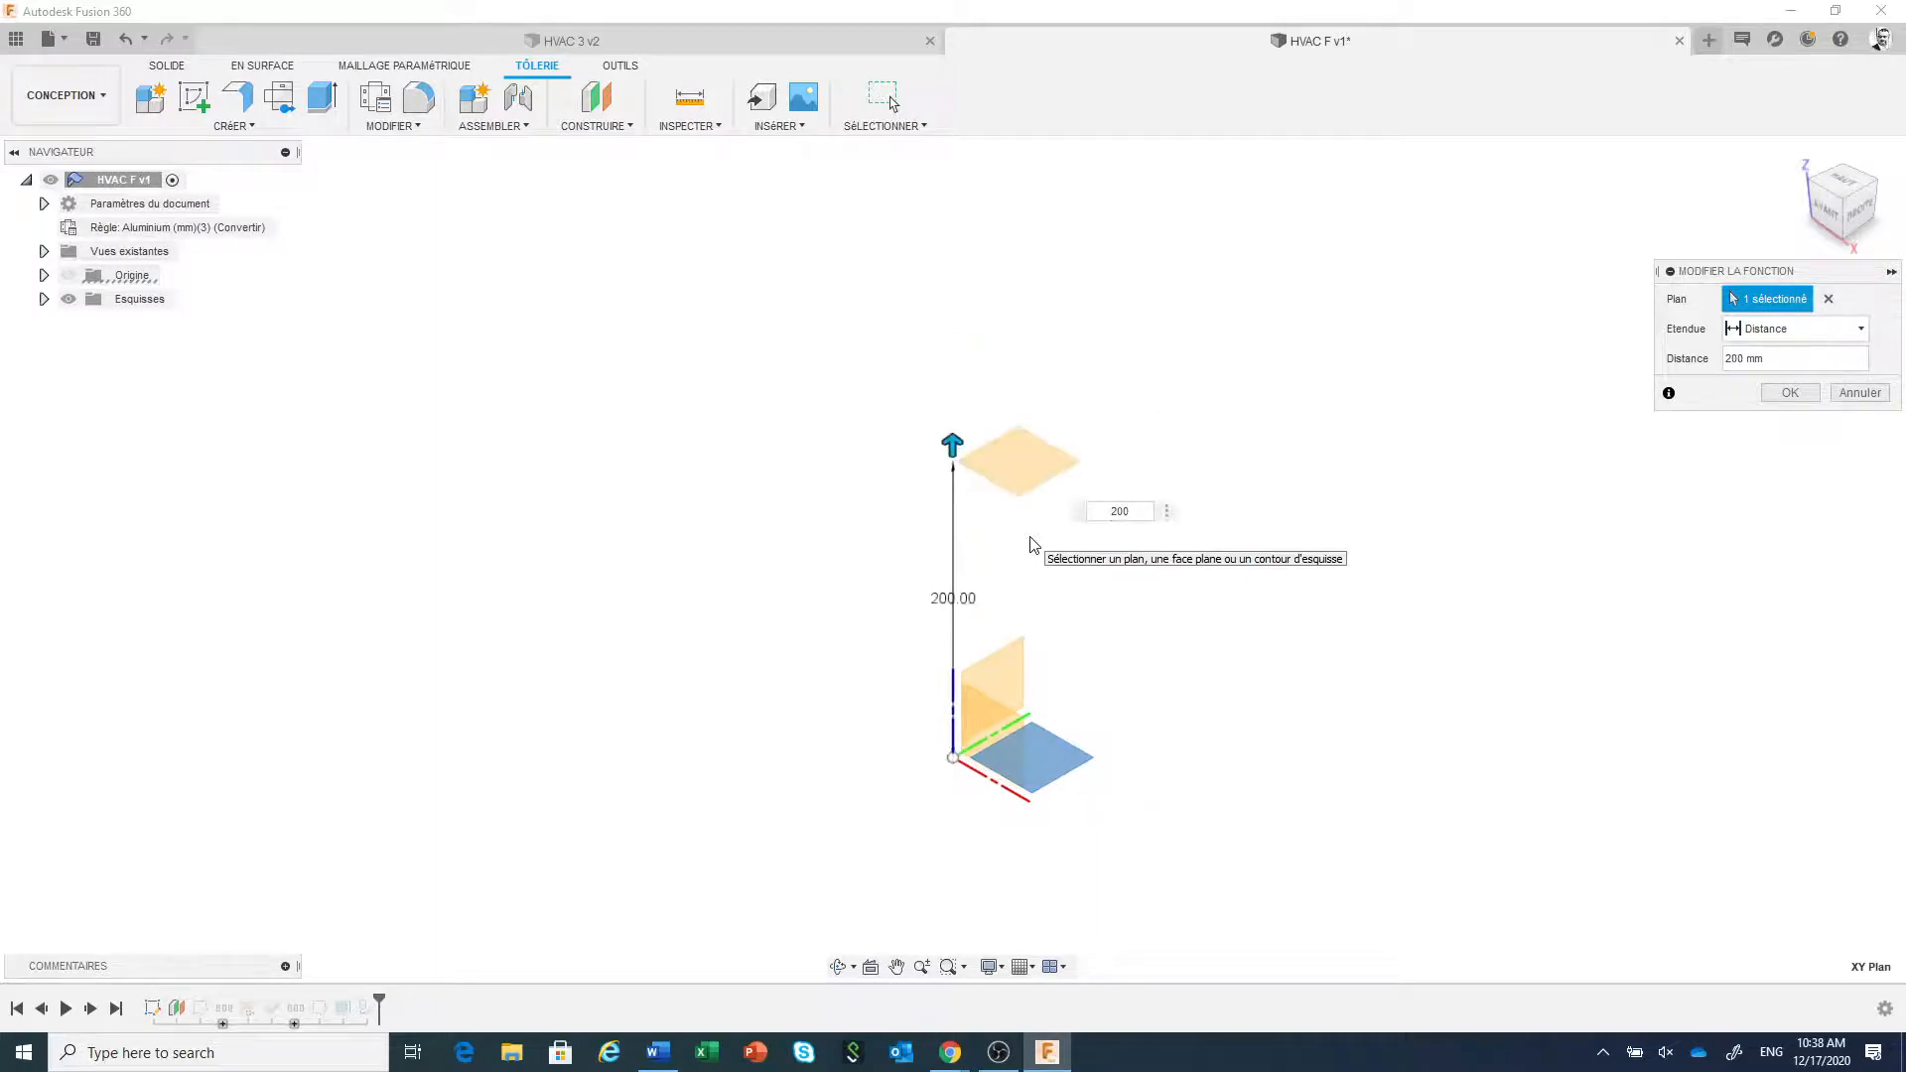
key(Return)
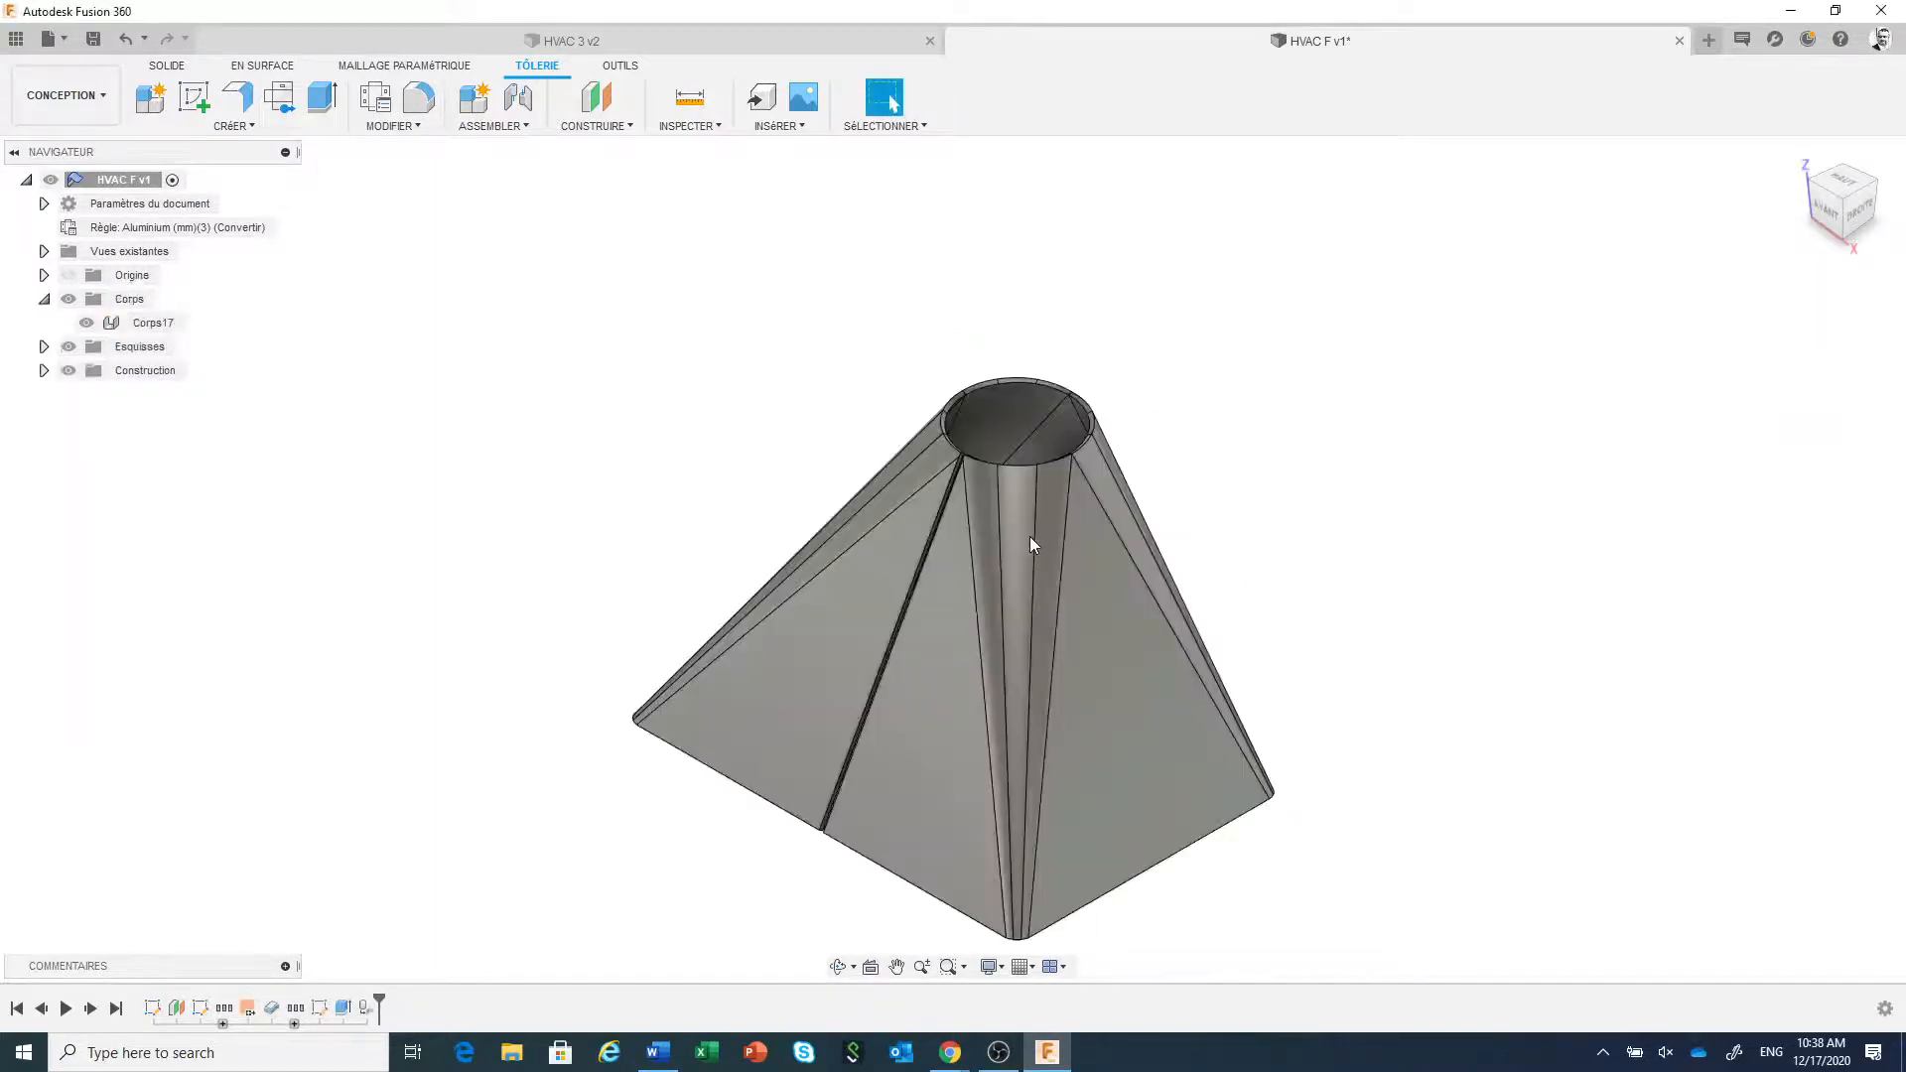
scroll(913, 461, down, 2)
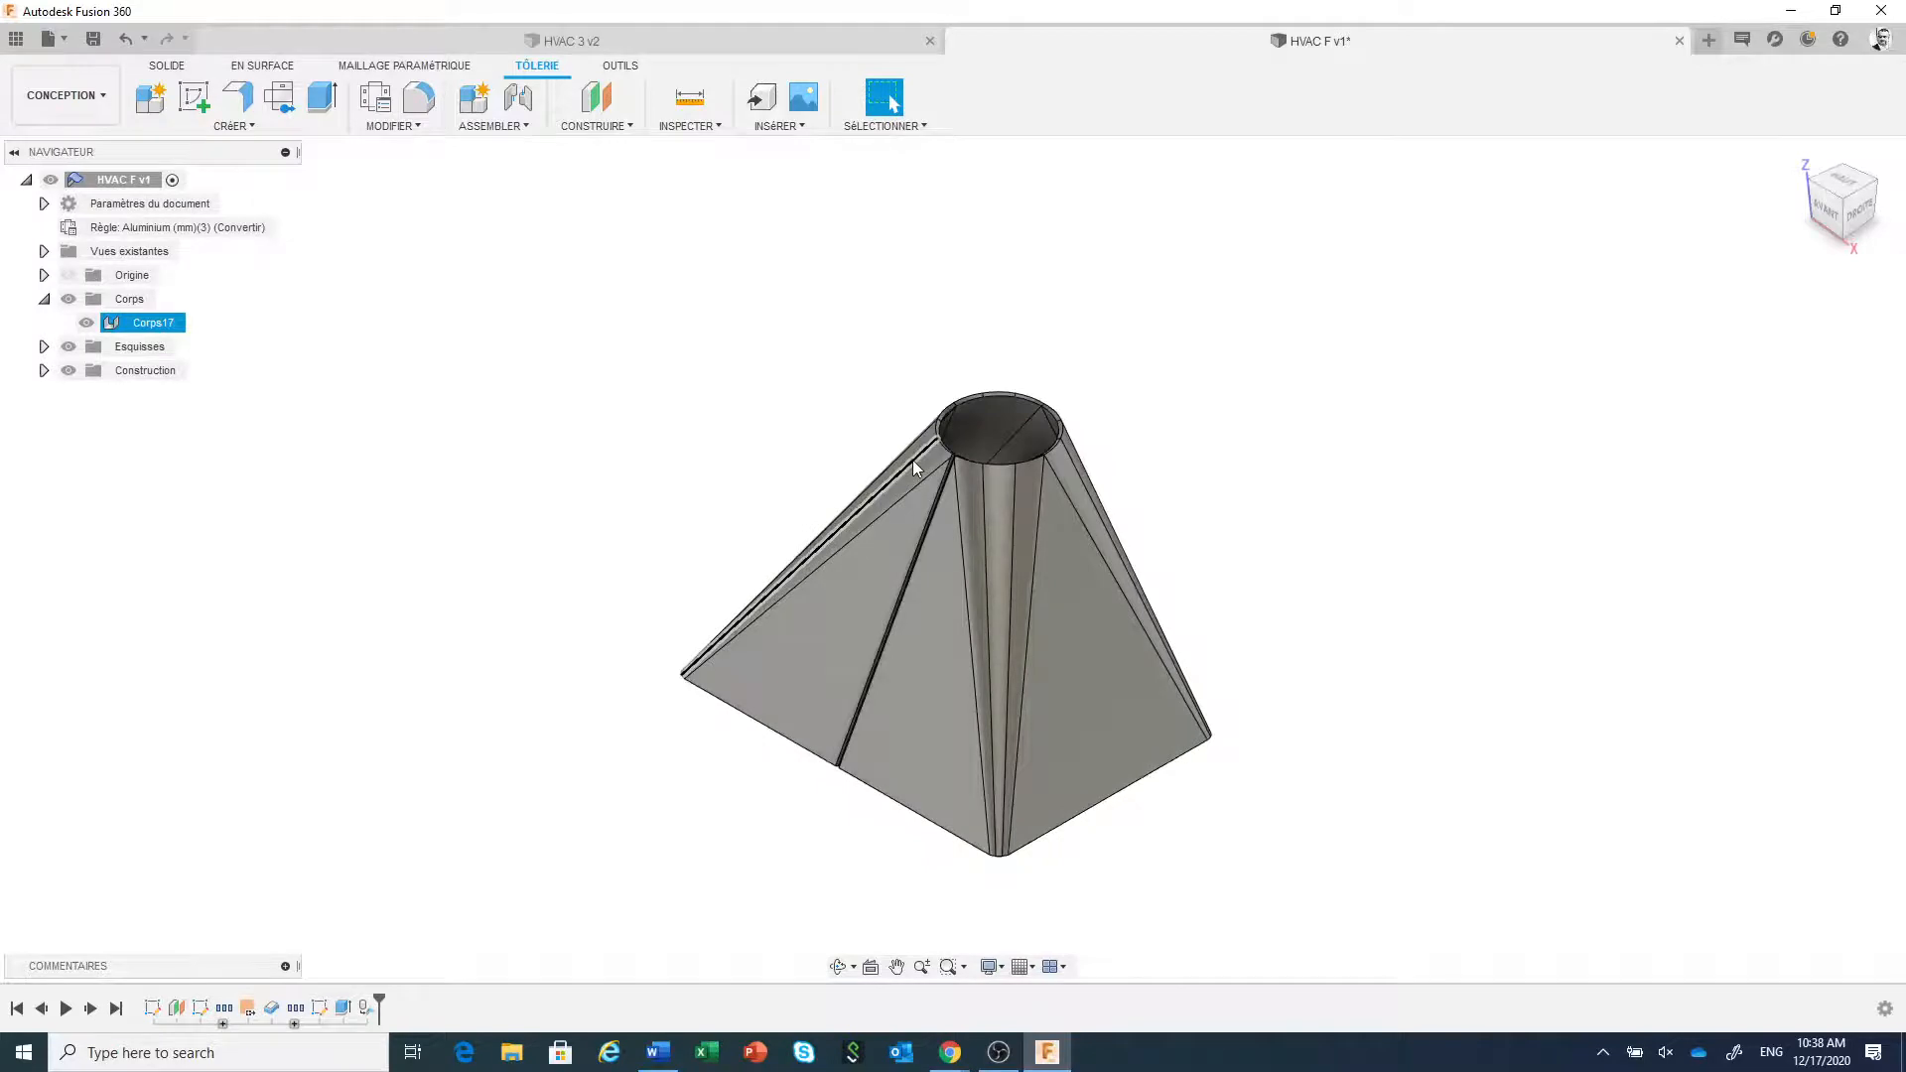
- In the round opening's sketch, set the distance between the circle's centre and the horizontal line to 45 mm
right_click(199, 1010)
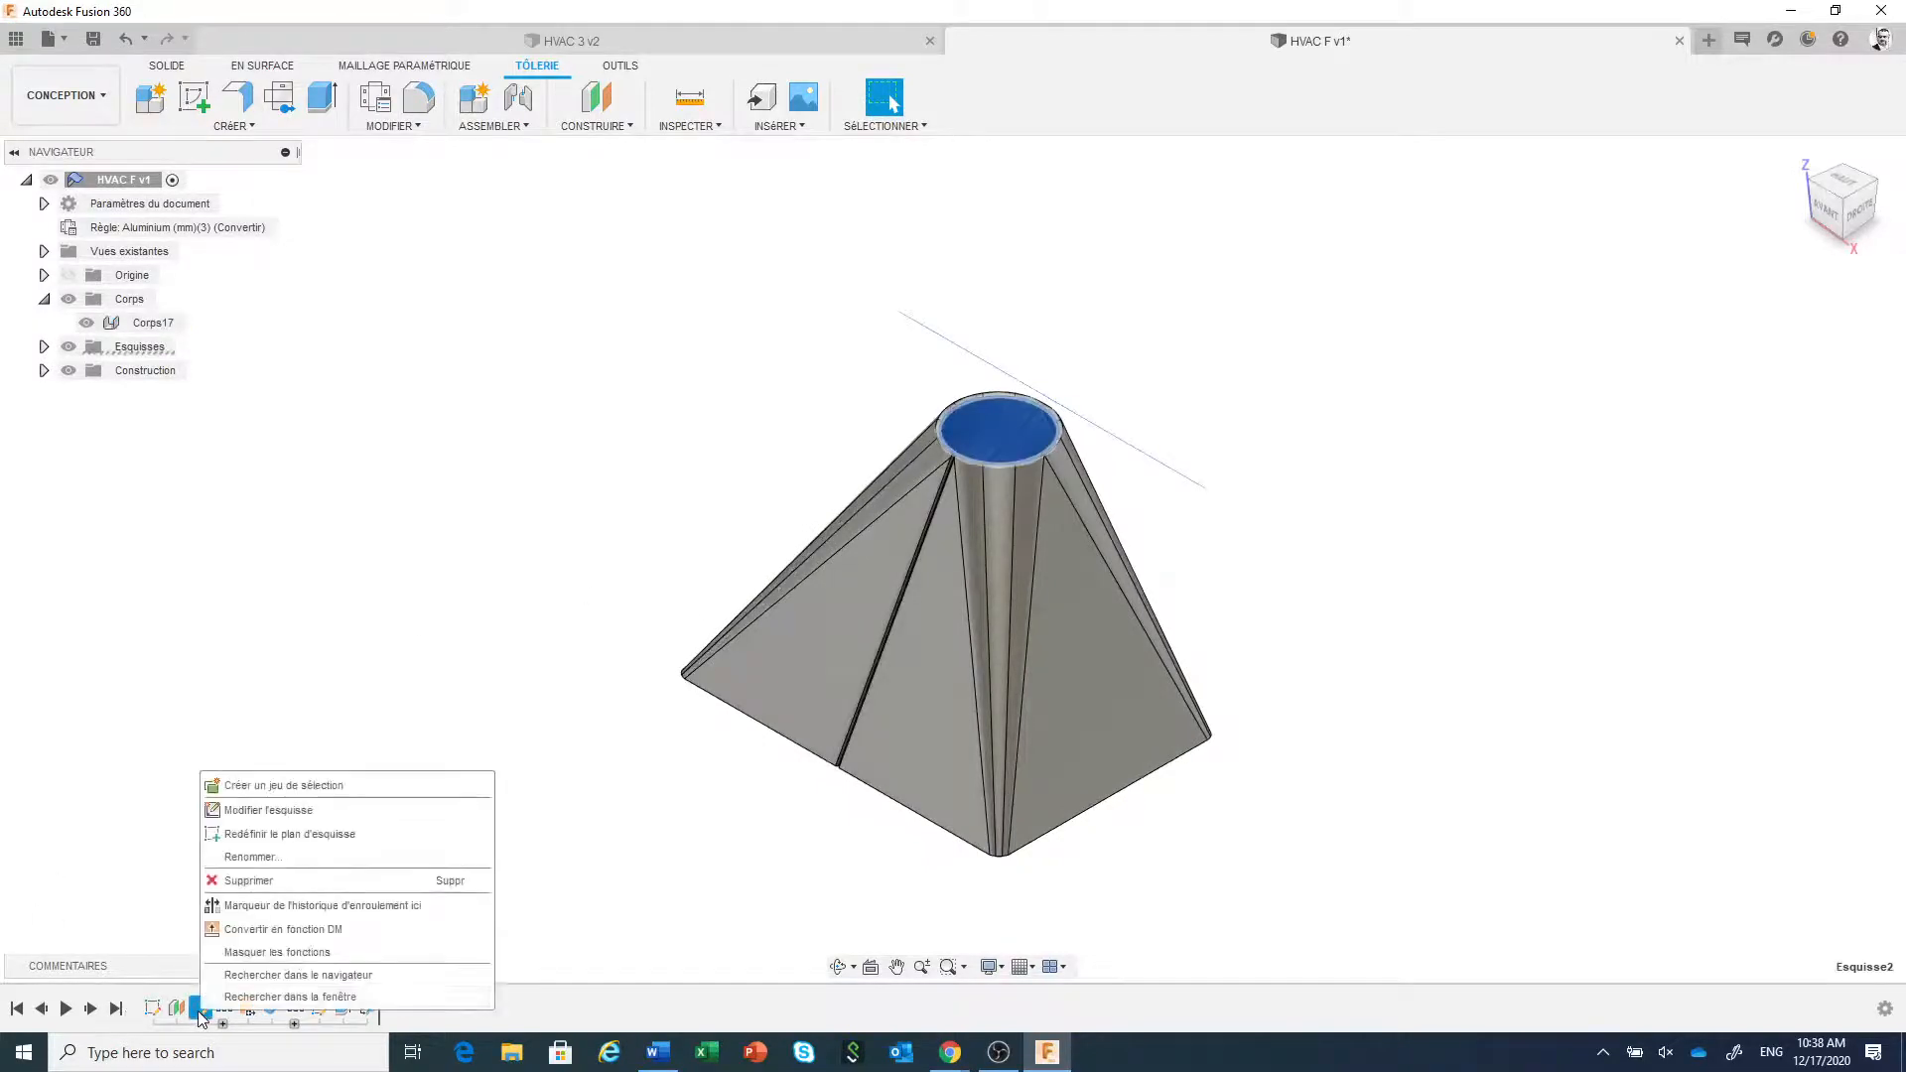
click(285, 810)
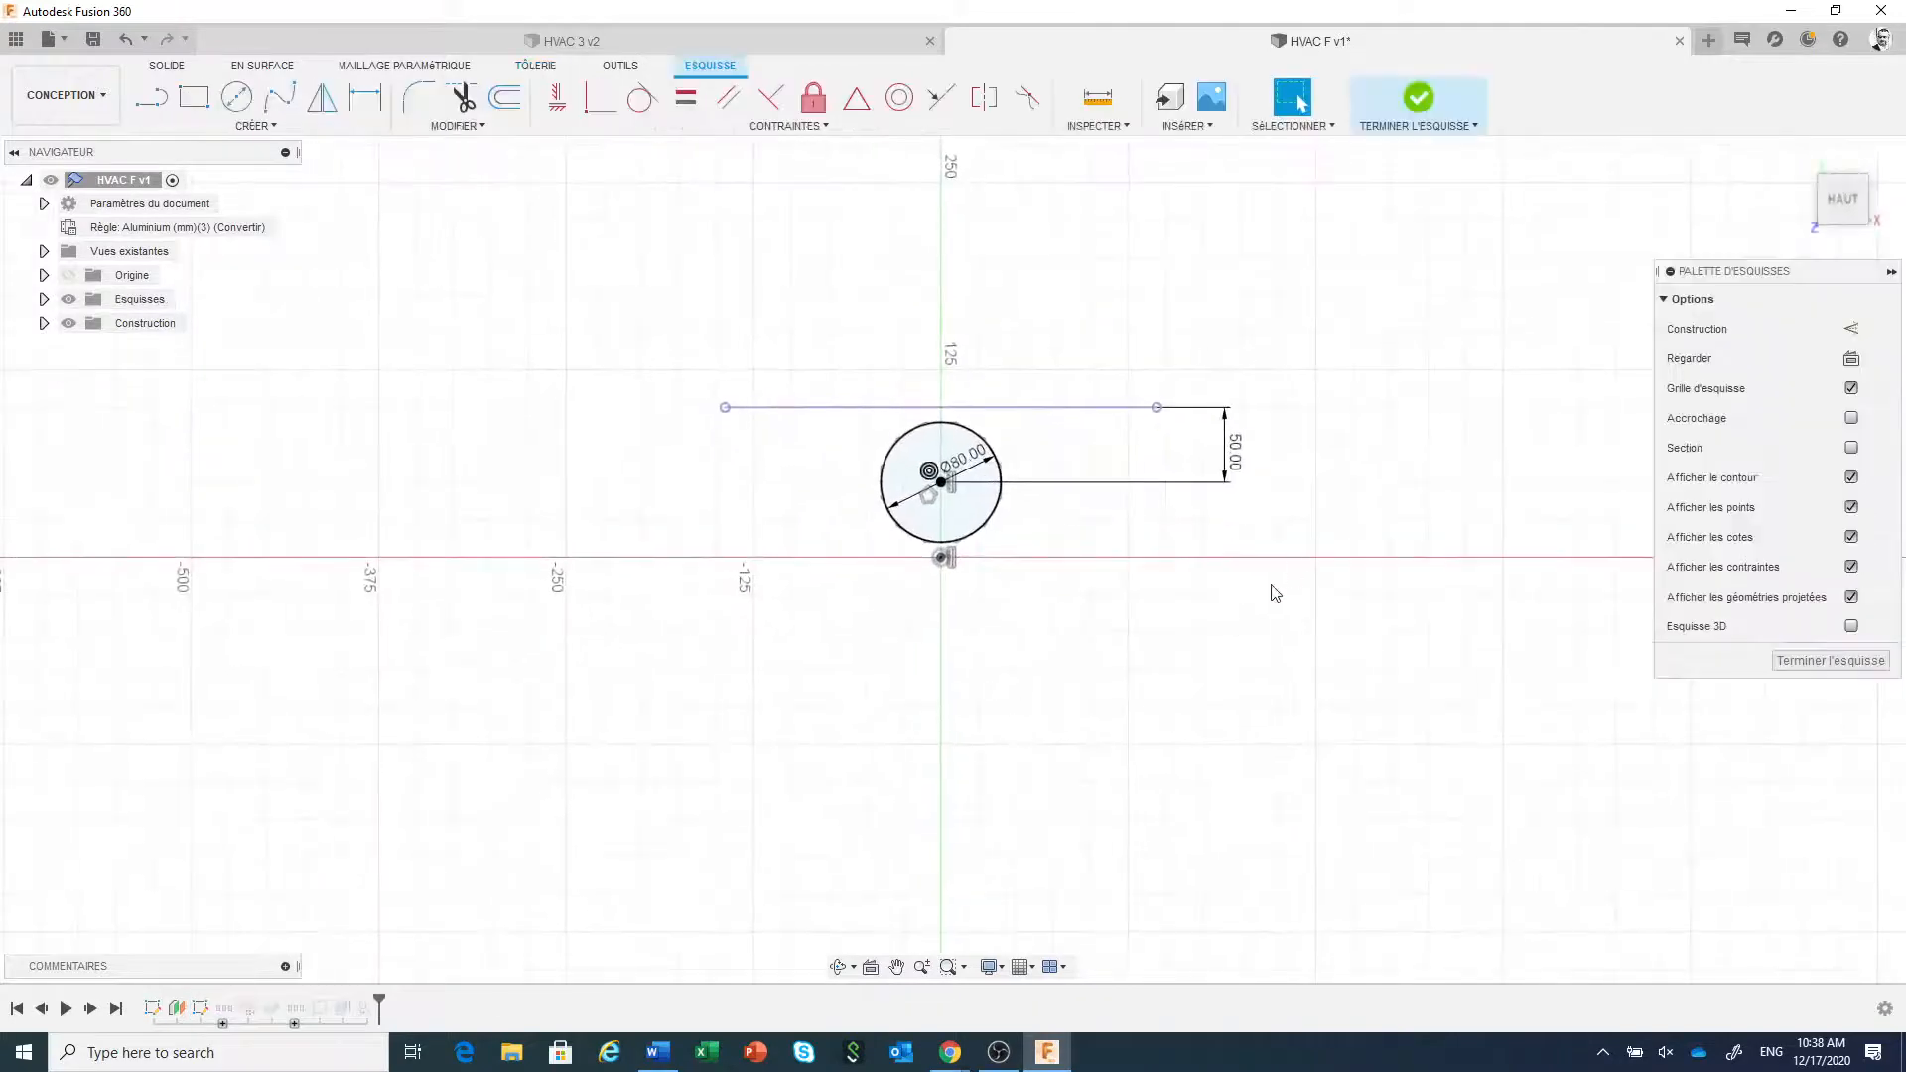
double_click(1240, 465)
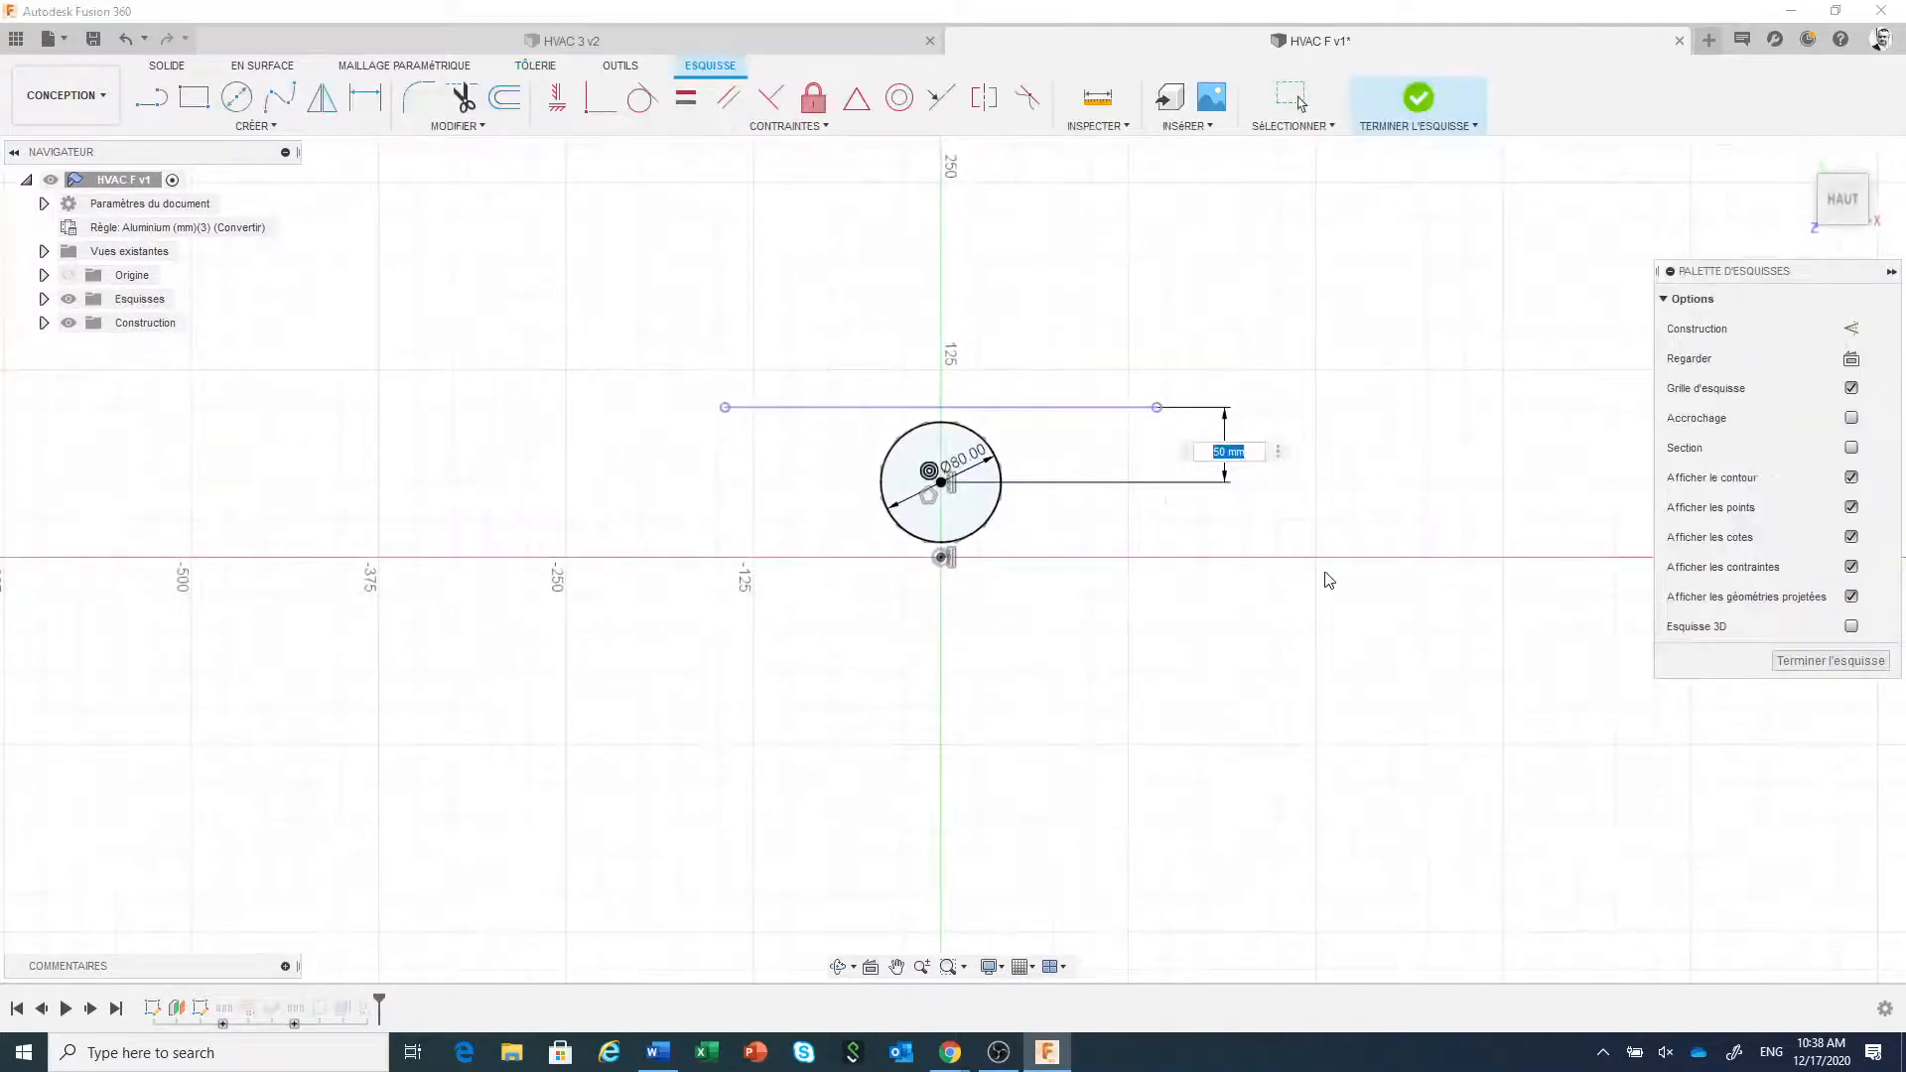
text(45)
key(Return)
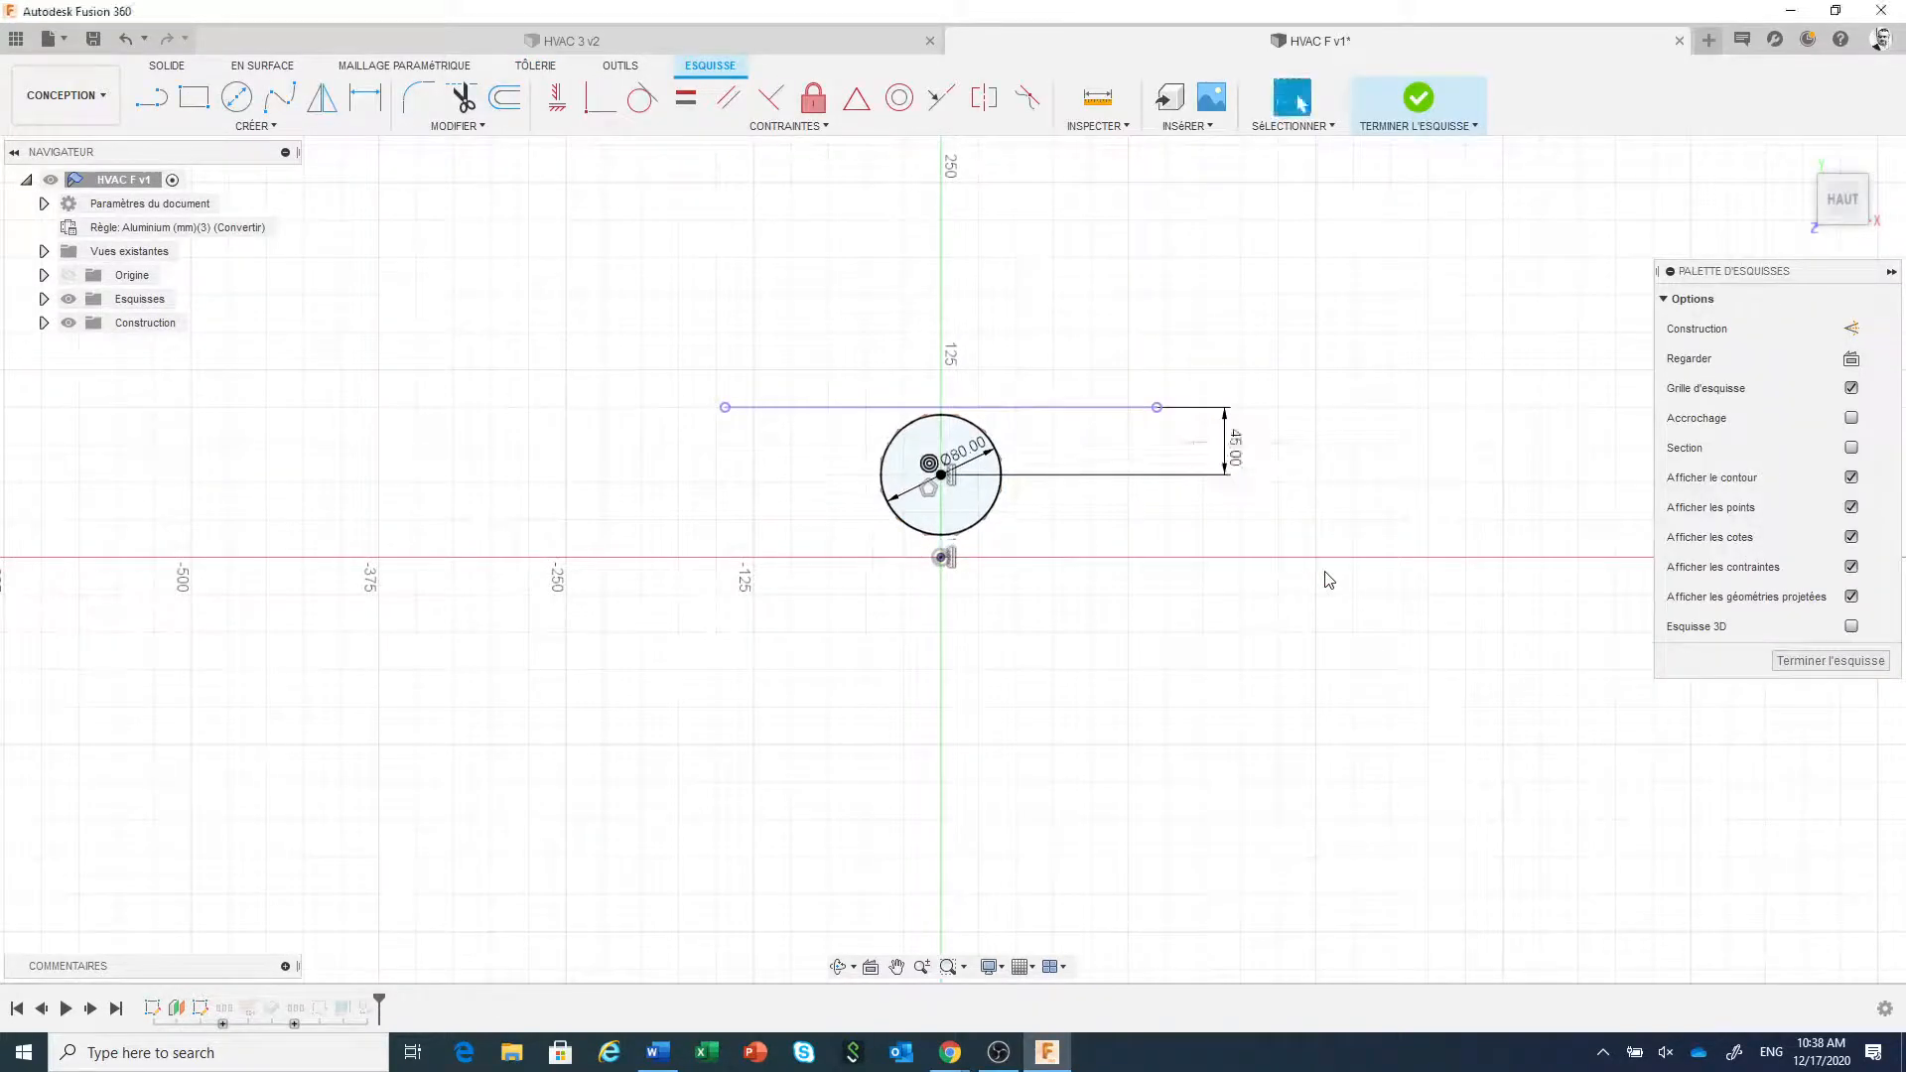
click(1416, 97)
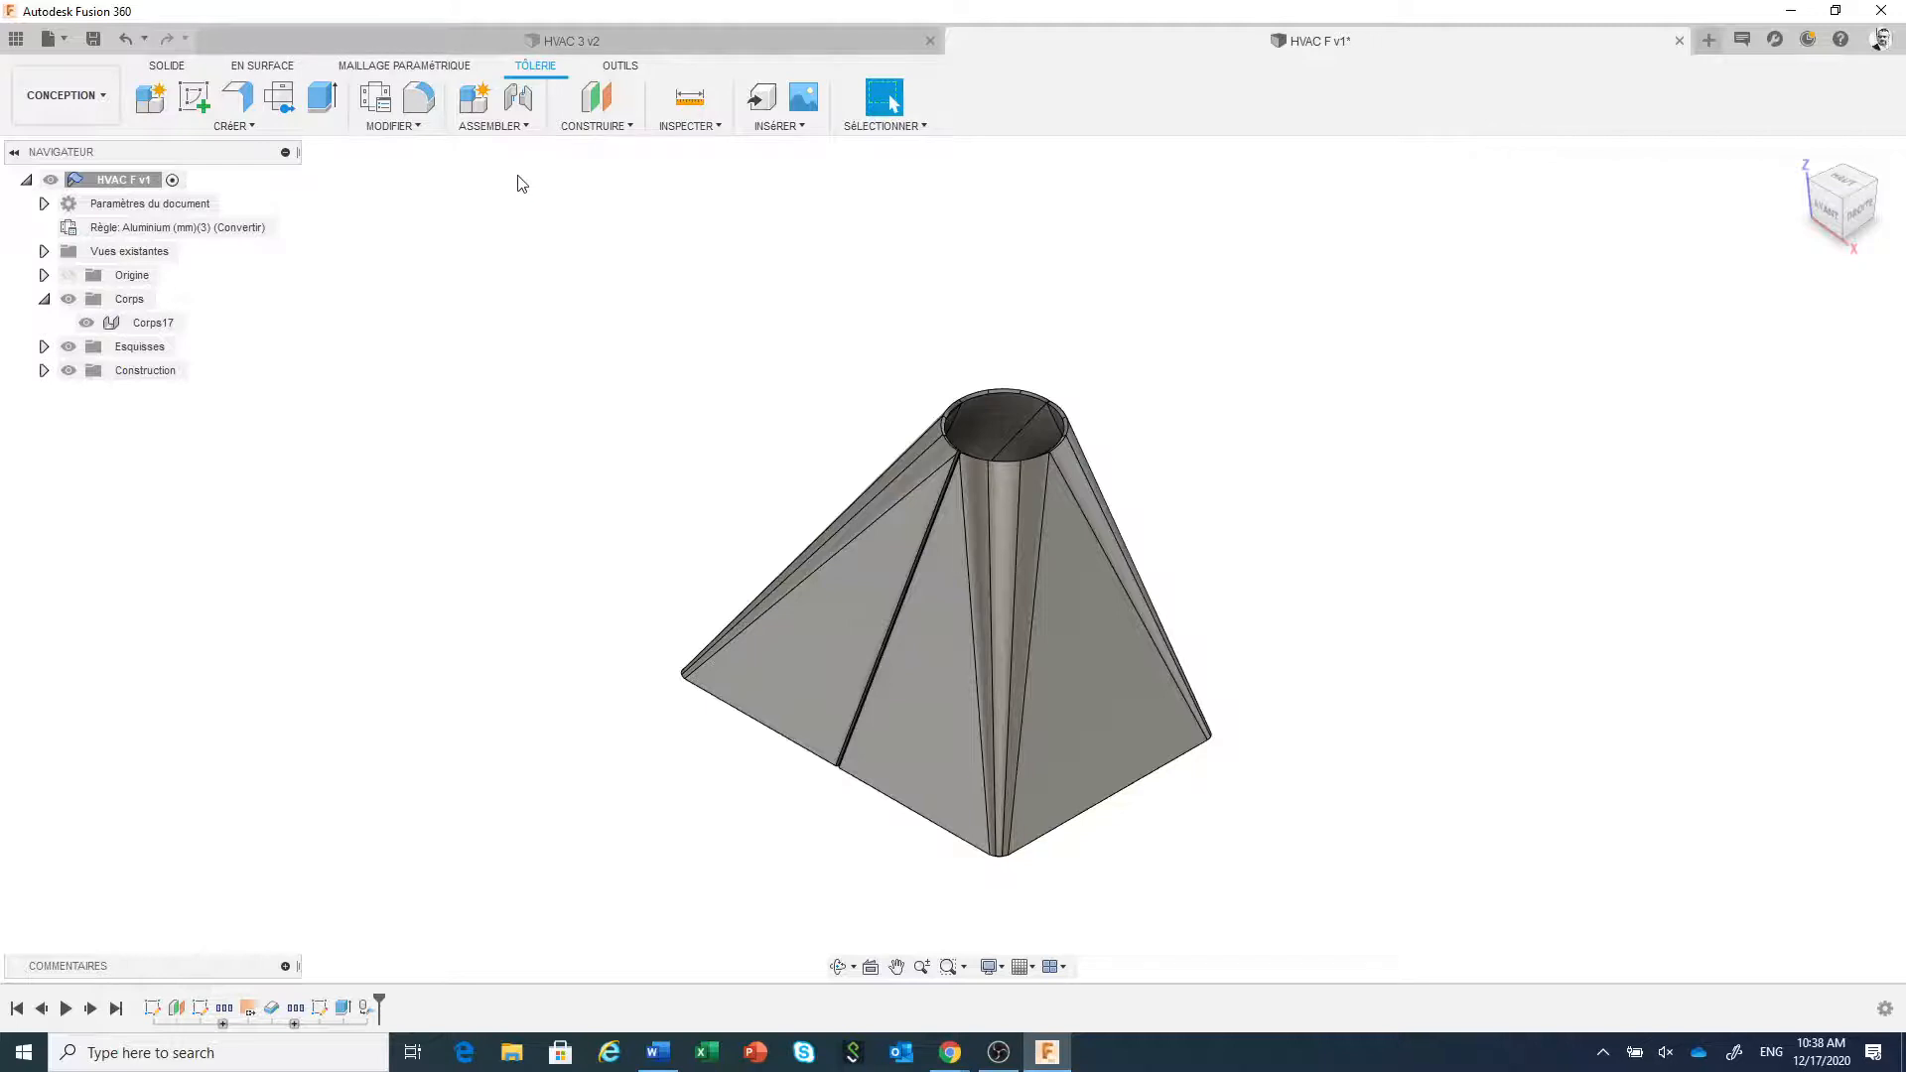
- Preview the modified transition with all bends unfolded about the front face beside the seam, then cancel and inspect the folded part
click(379, 127)
click(387, 148)
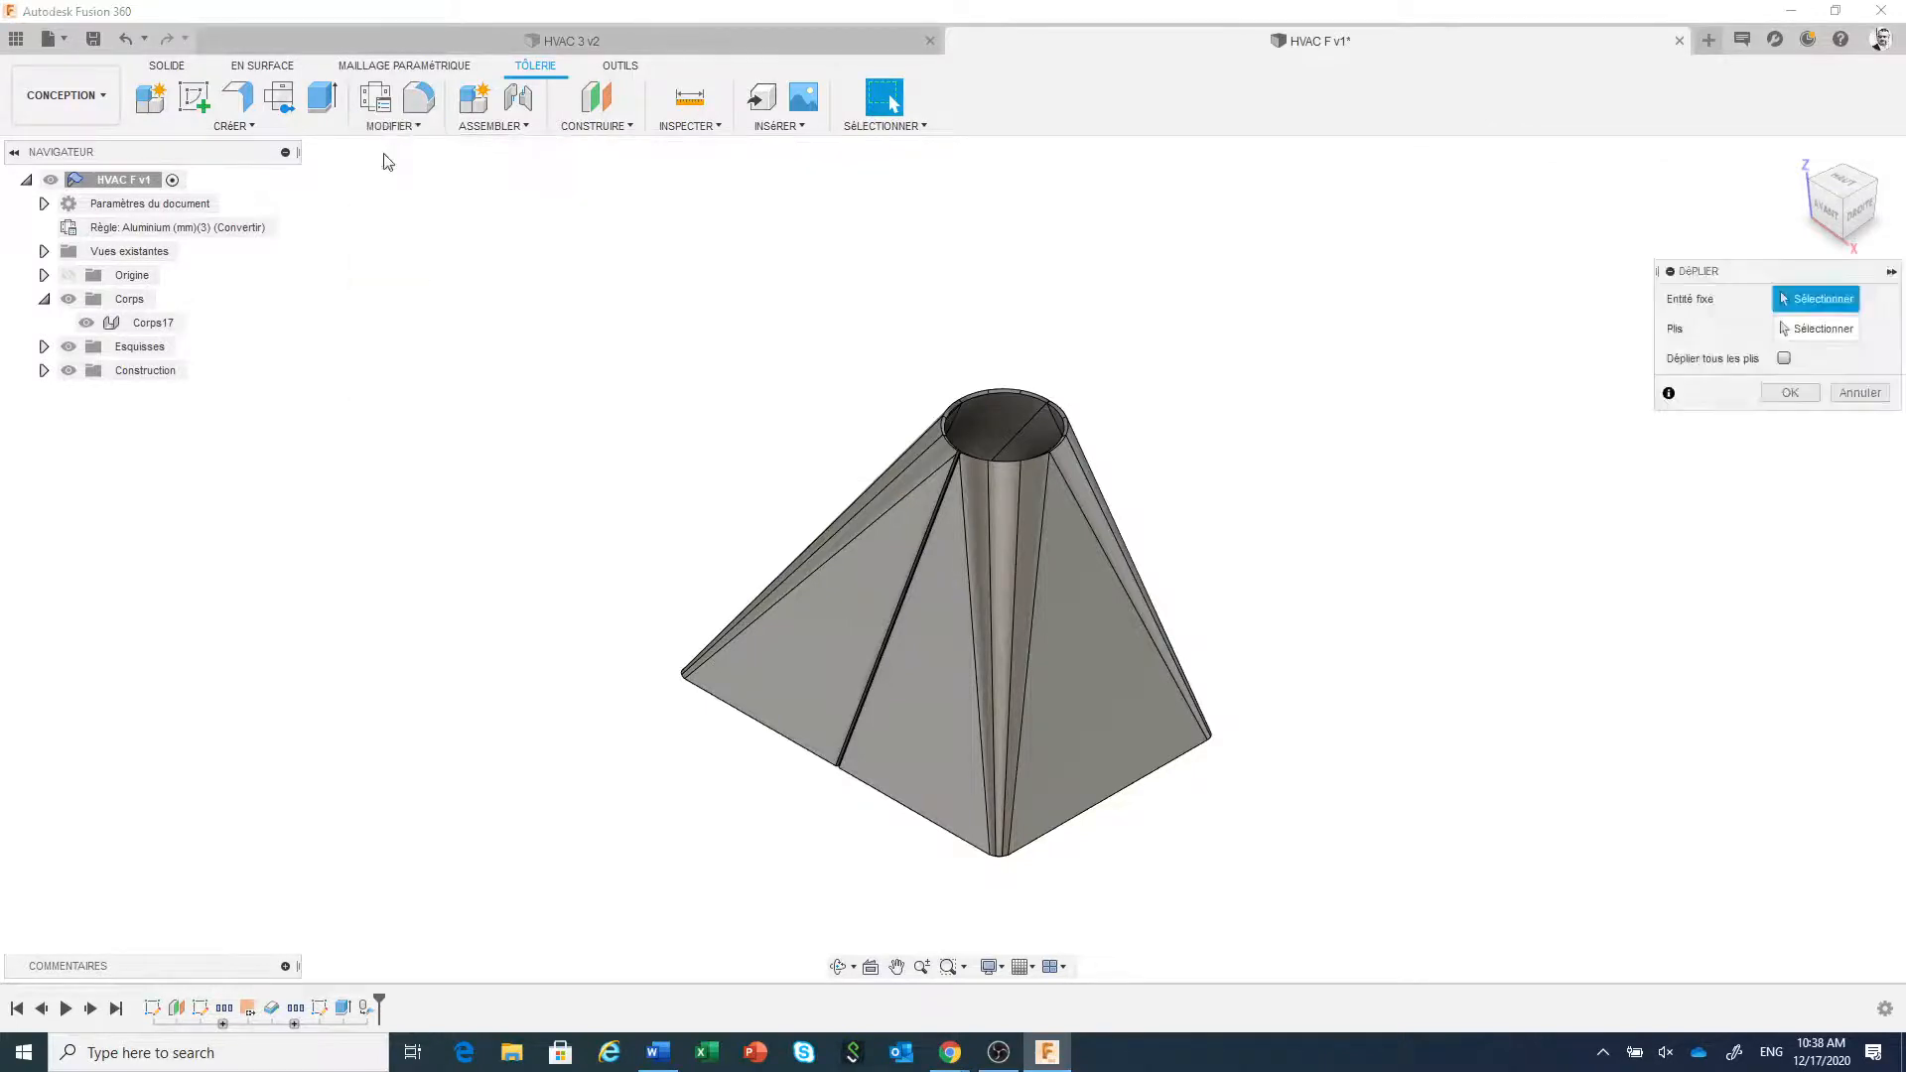
click(833, 595)
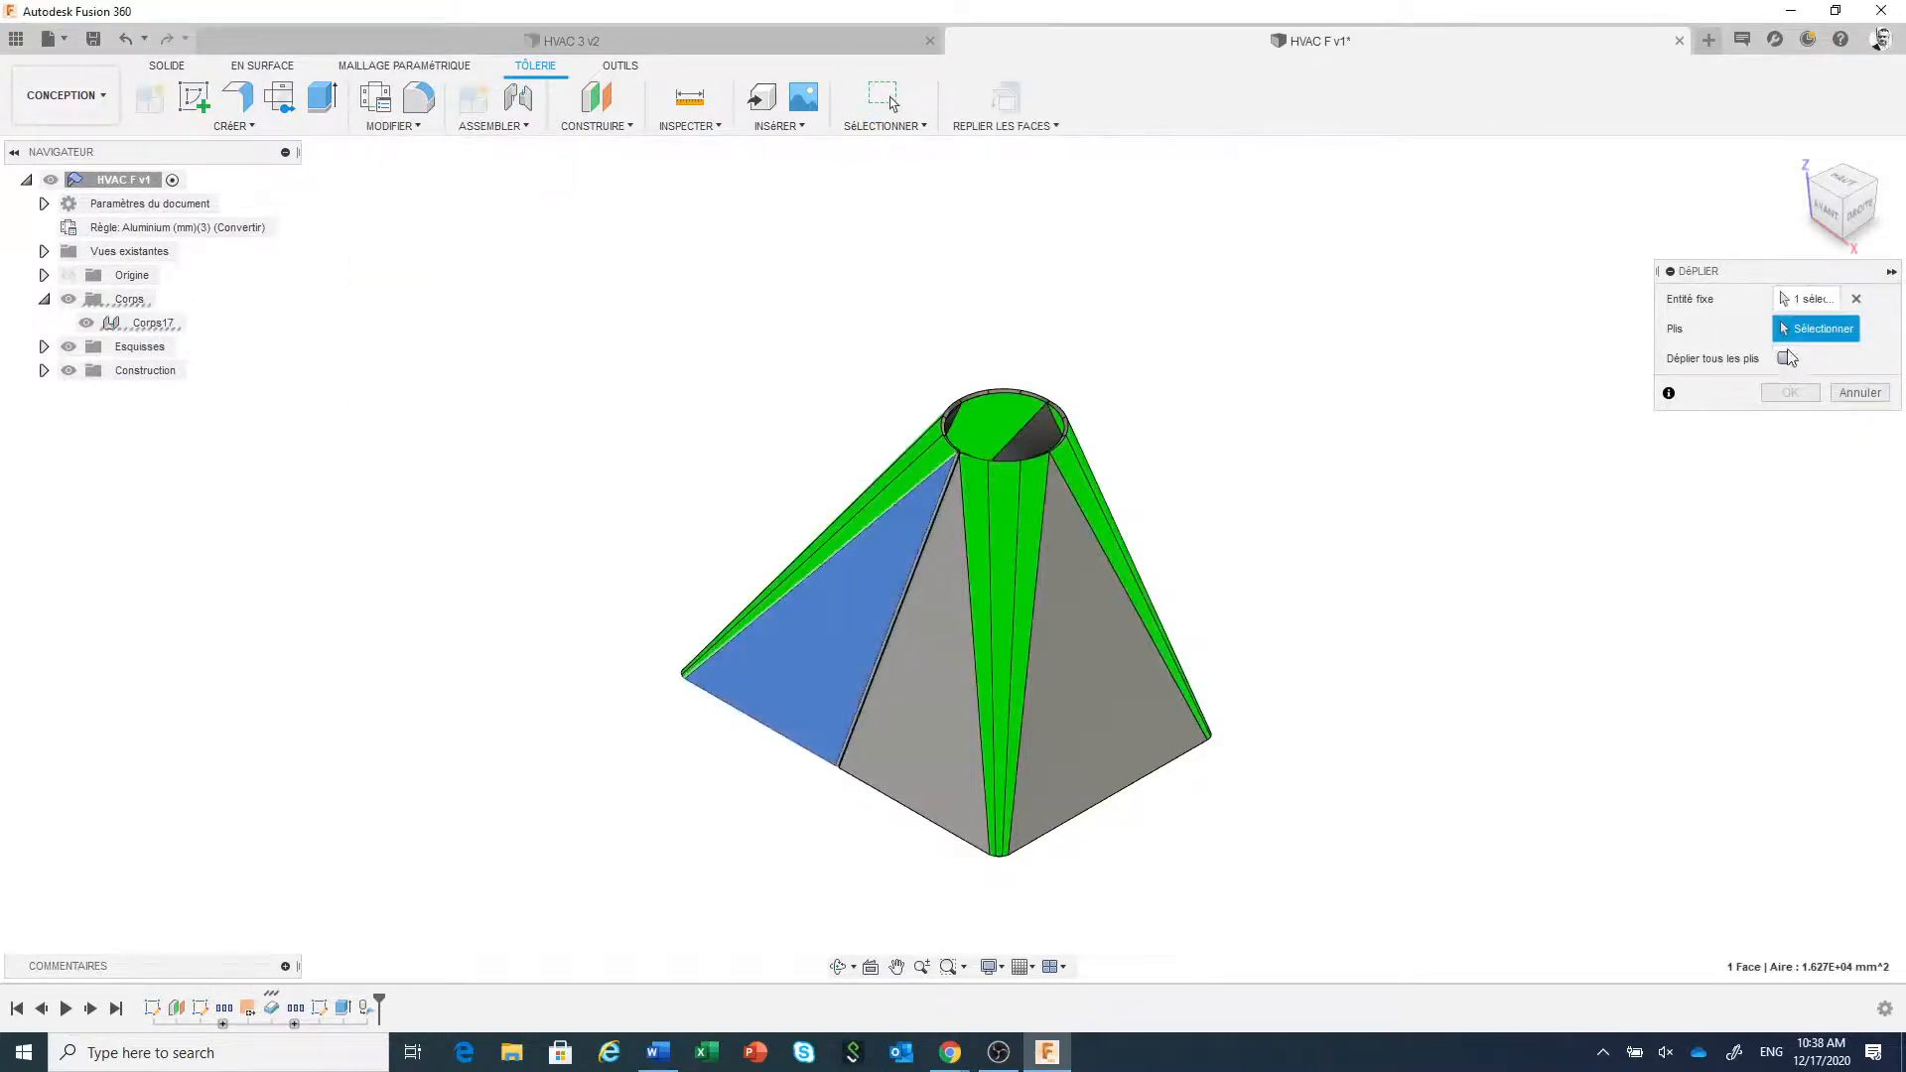
click(1785, 358)
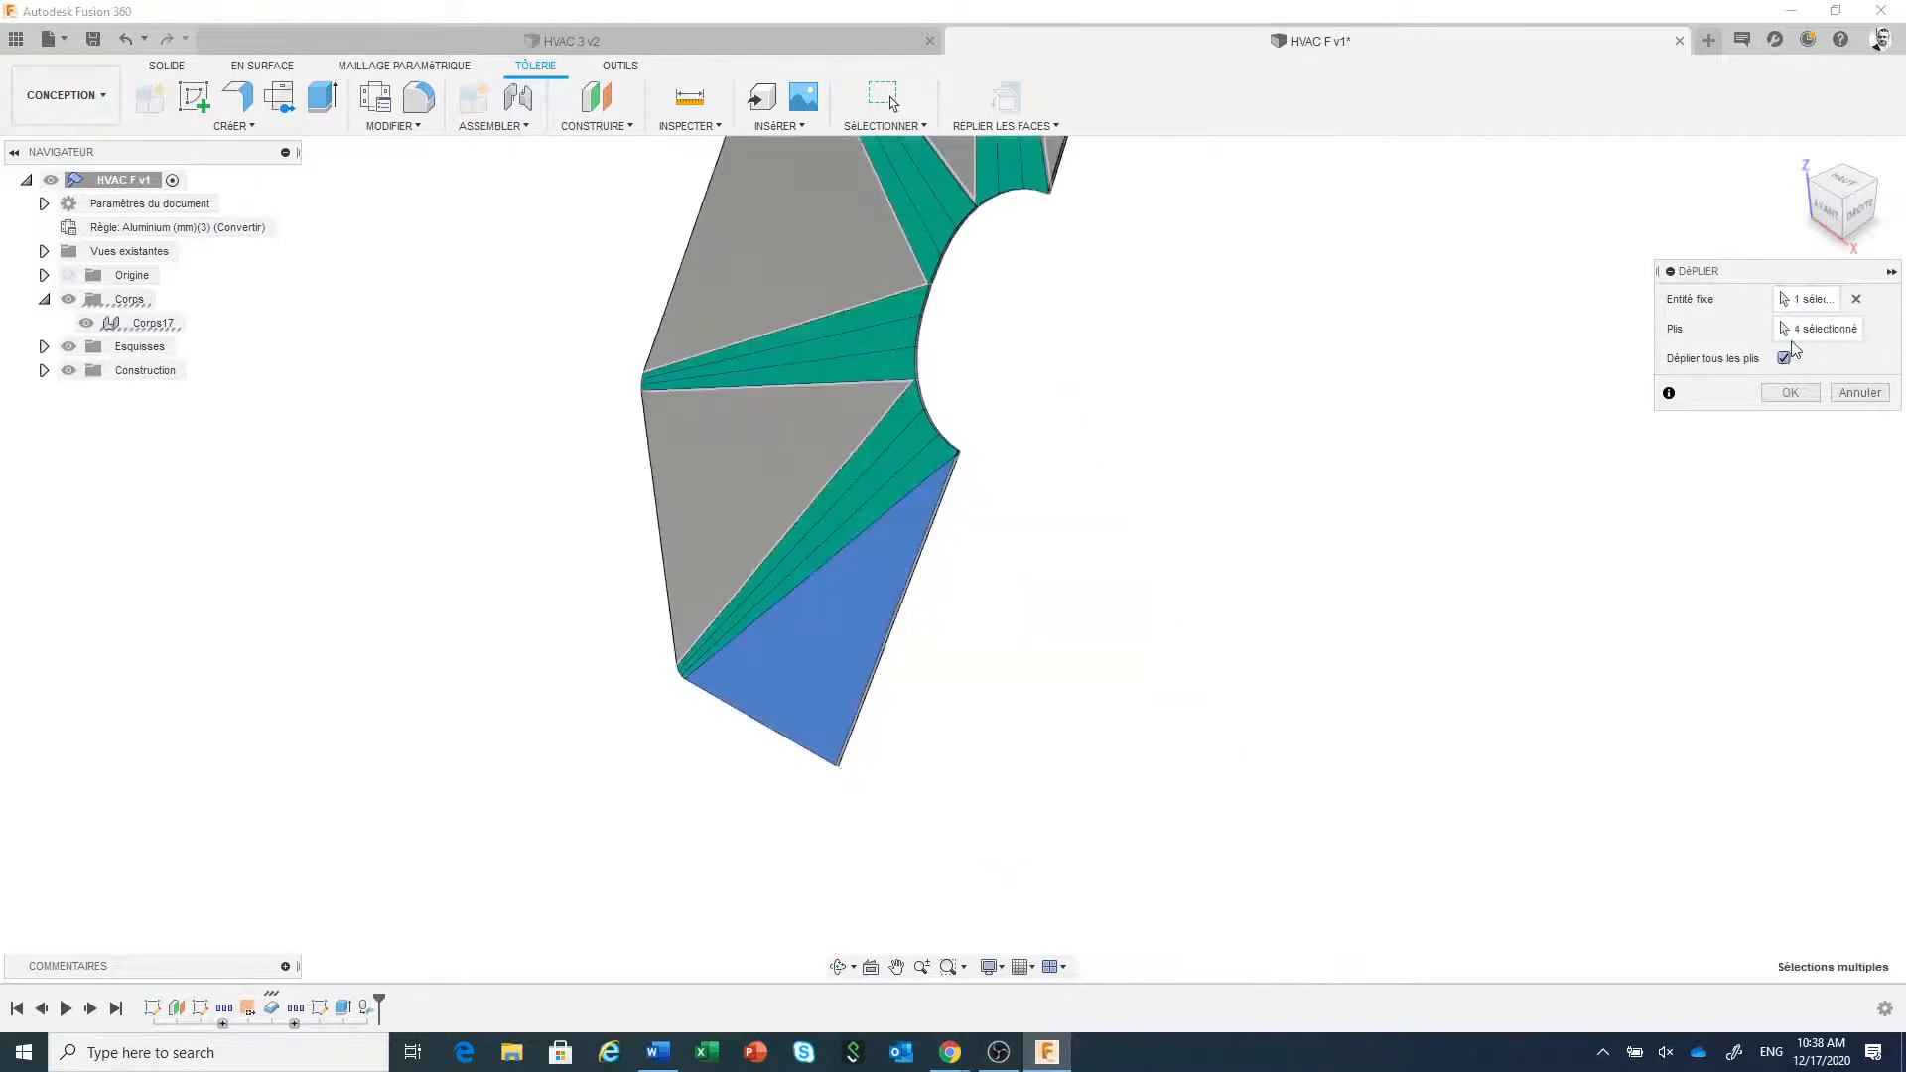
click(1827, 221)
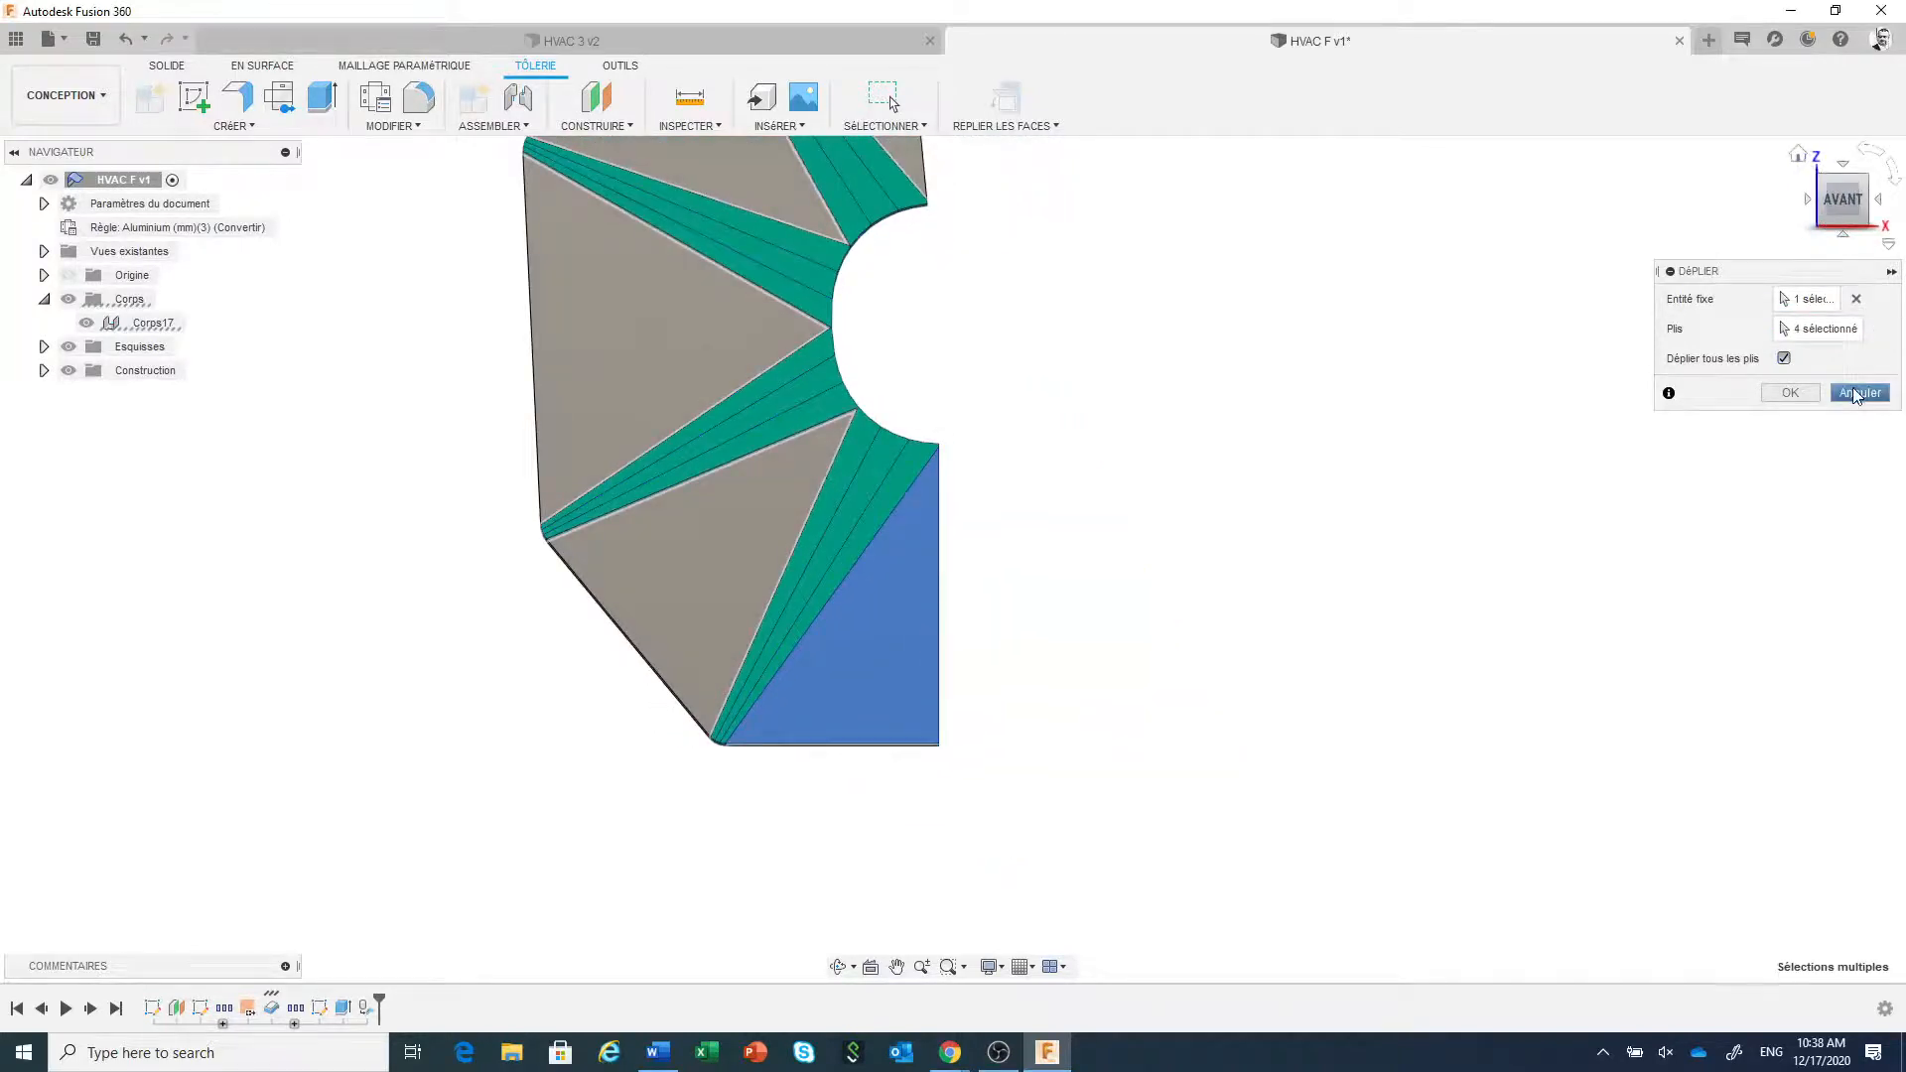
click(1857, 395)
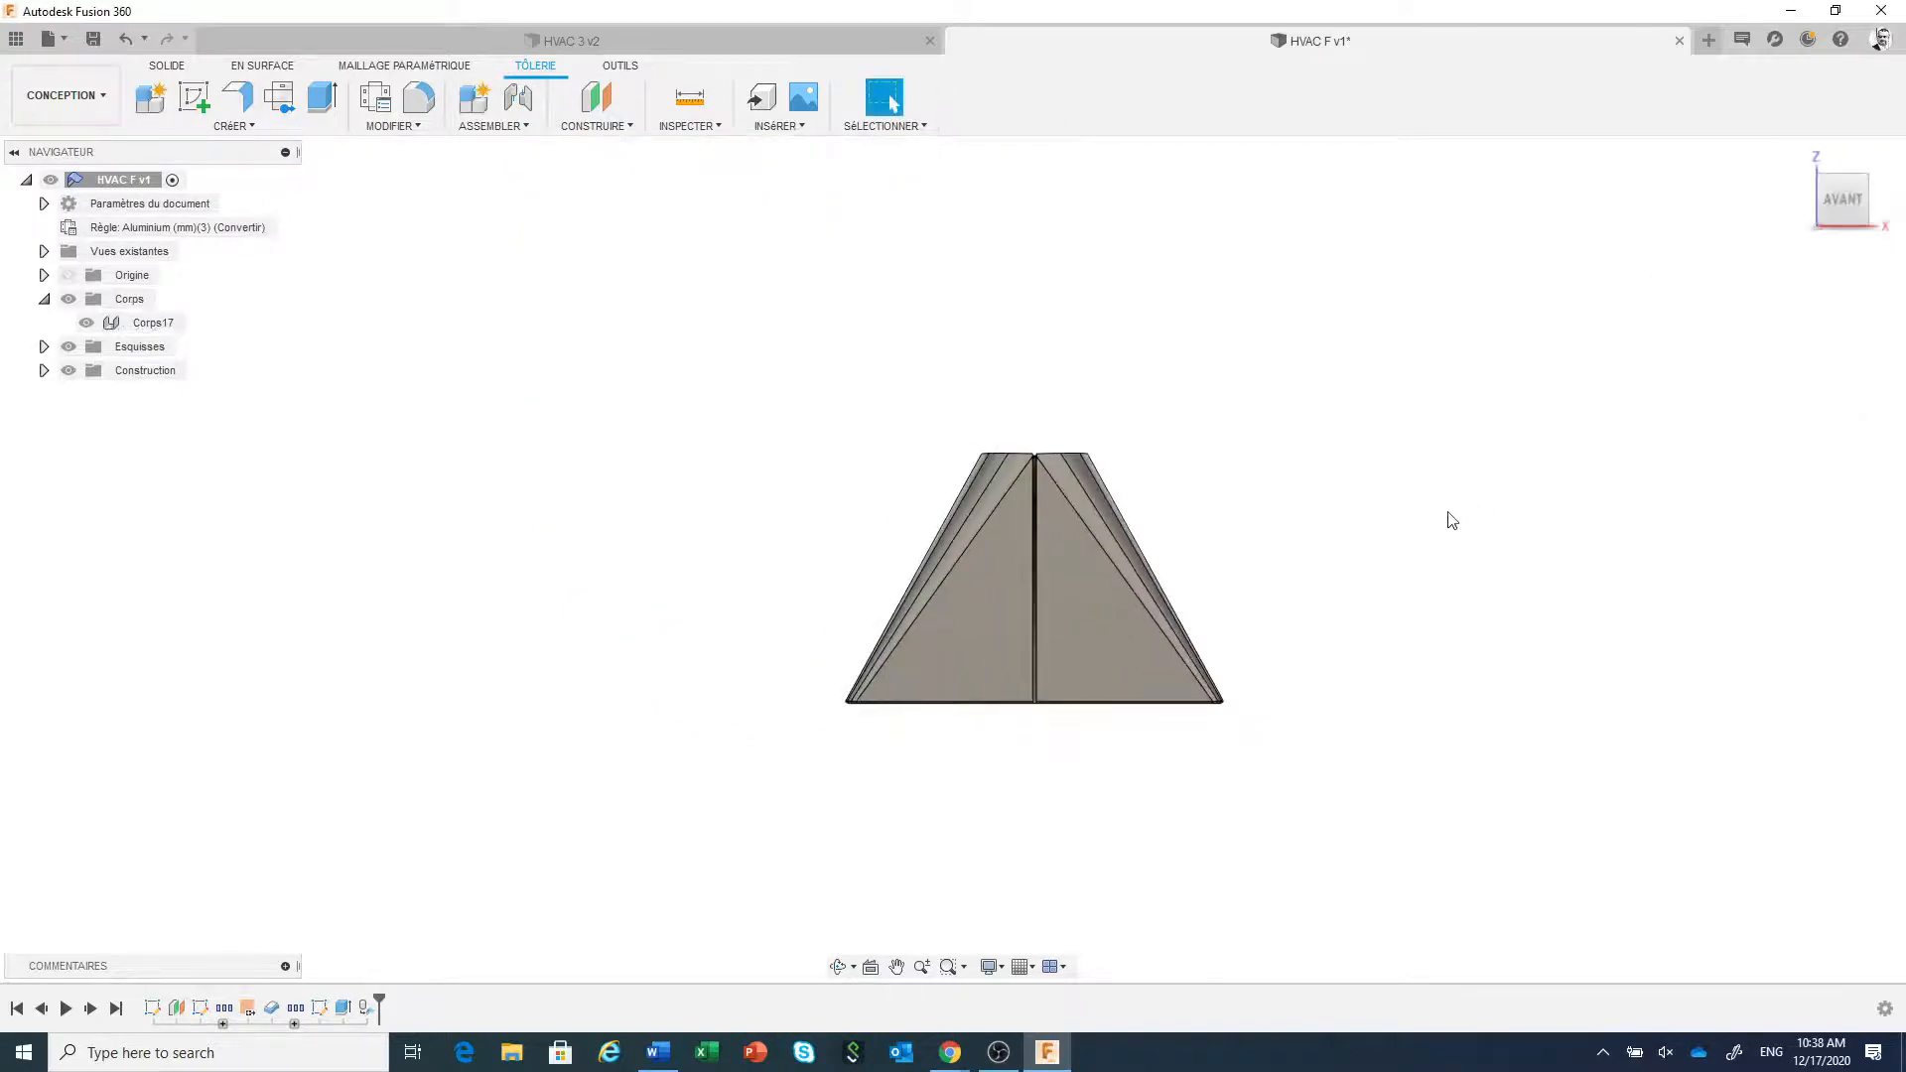
shift+middle_drag(1452, 520, 1579, 599)
shift+middle_drag(1556, 591, 1562, 592)
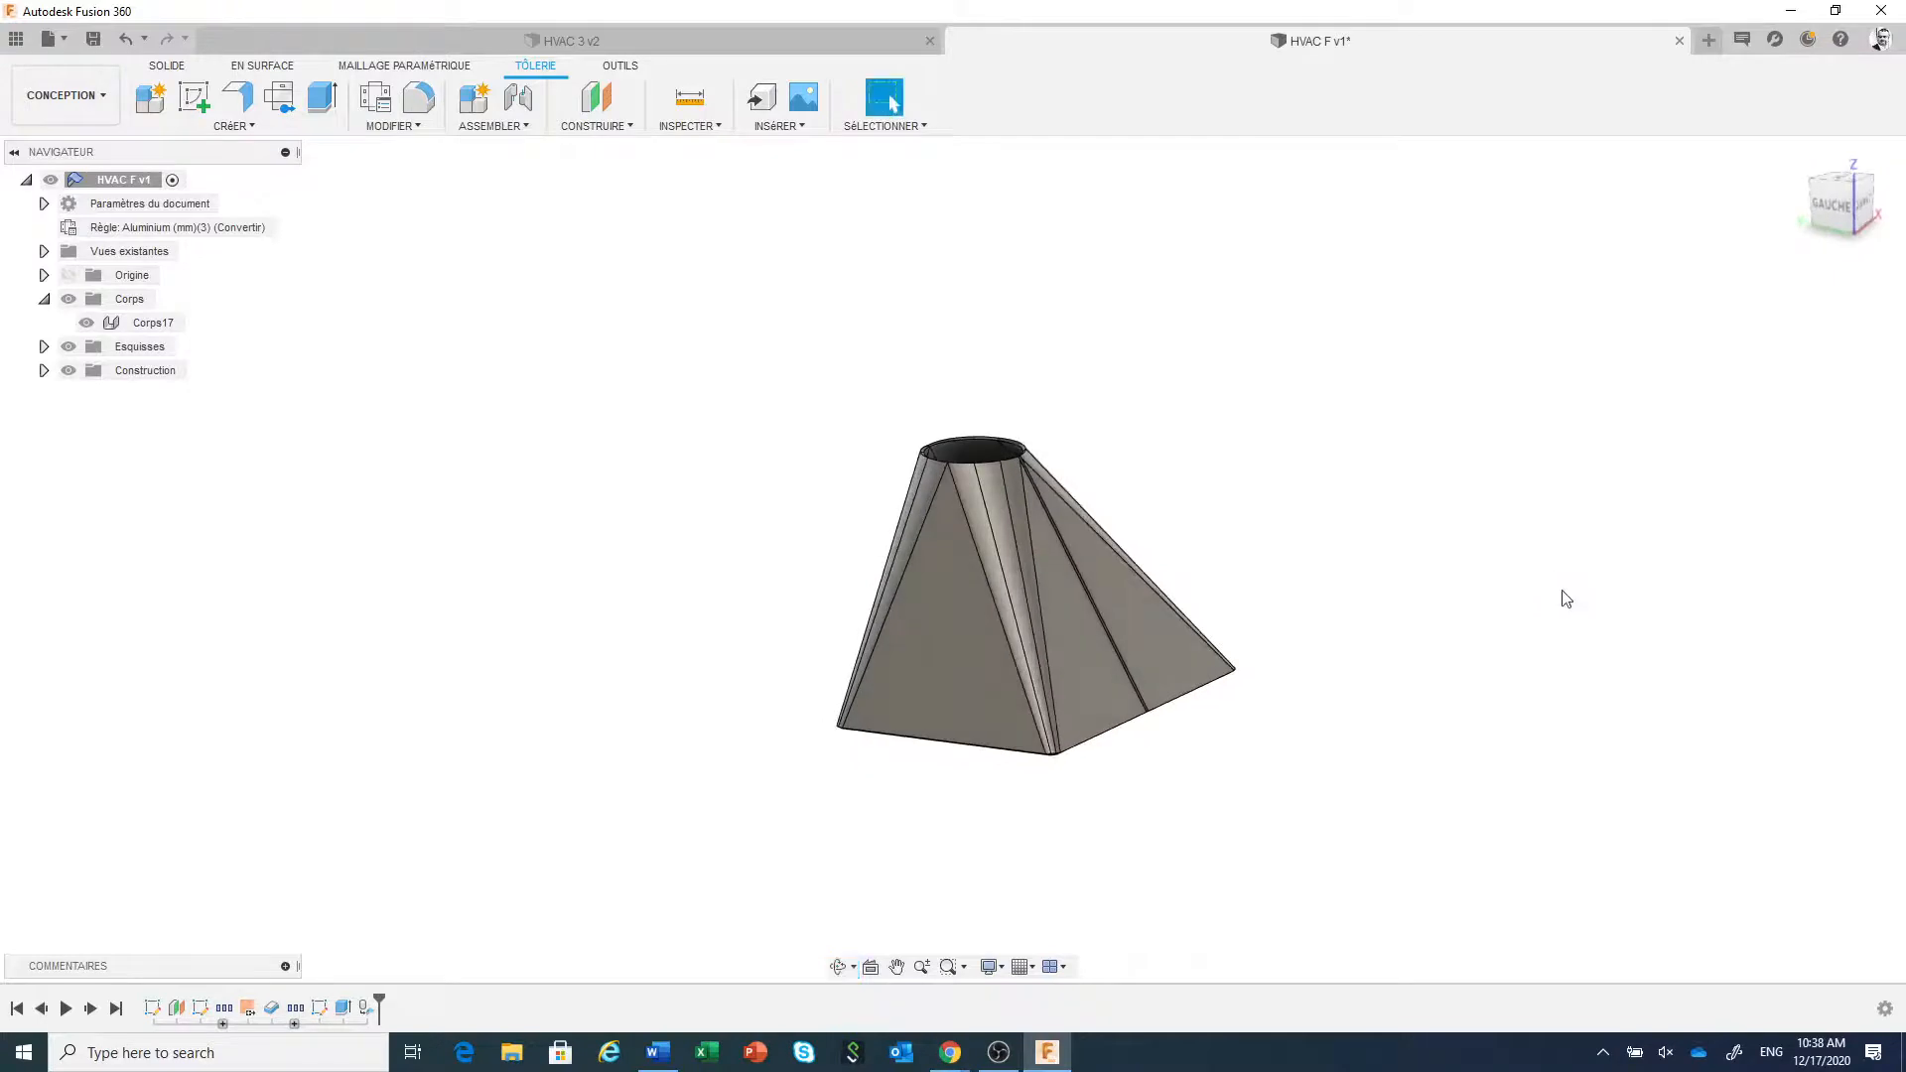
- Start a 24 mm high flange on the base edge of the front face, between the seam and the corner beside the left face
scroll(1562, 593, down, 2)
scroll(1300, 720, up, 4)
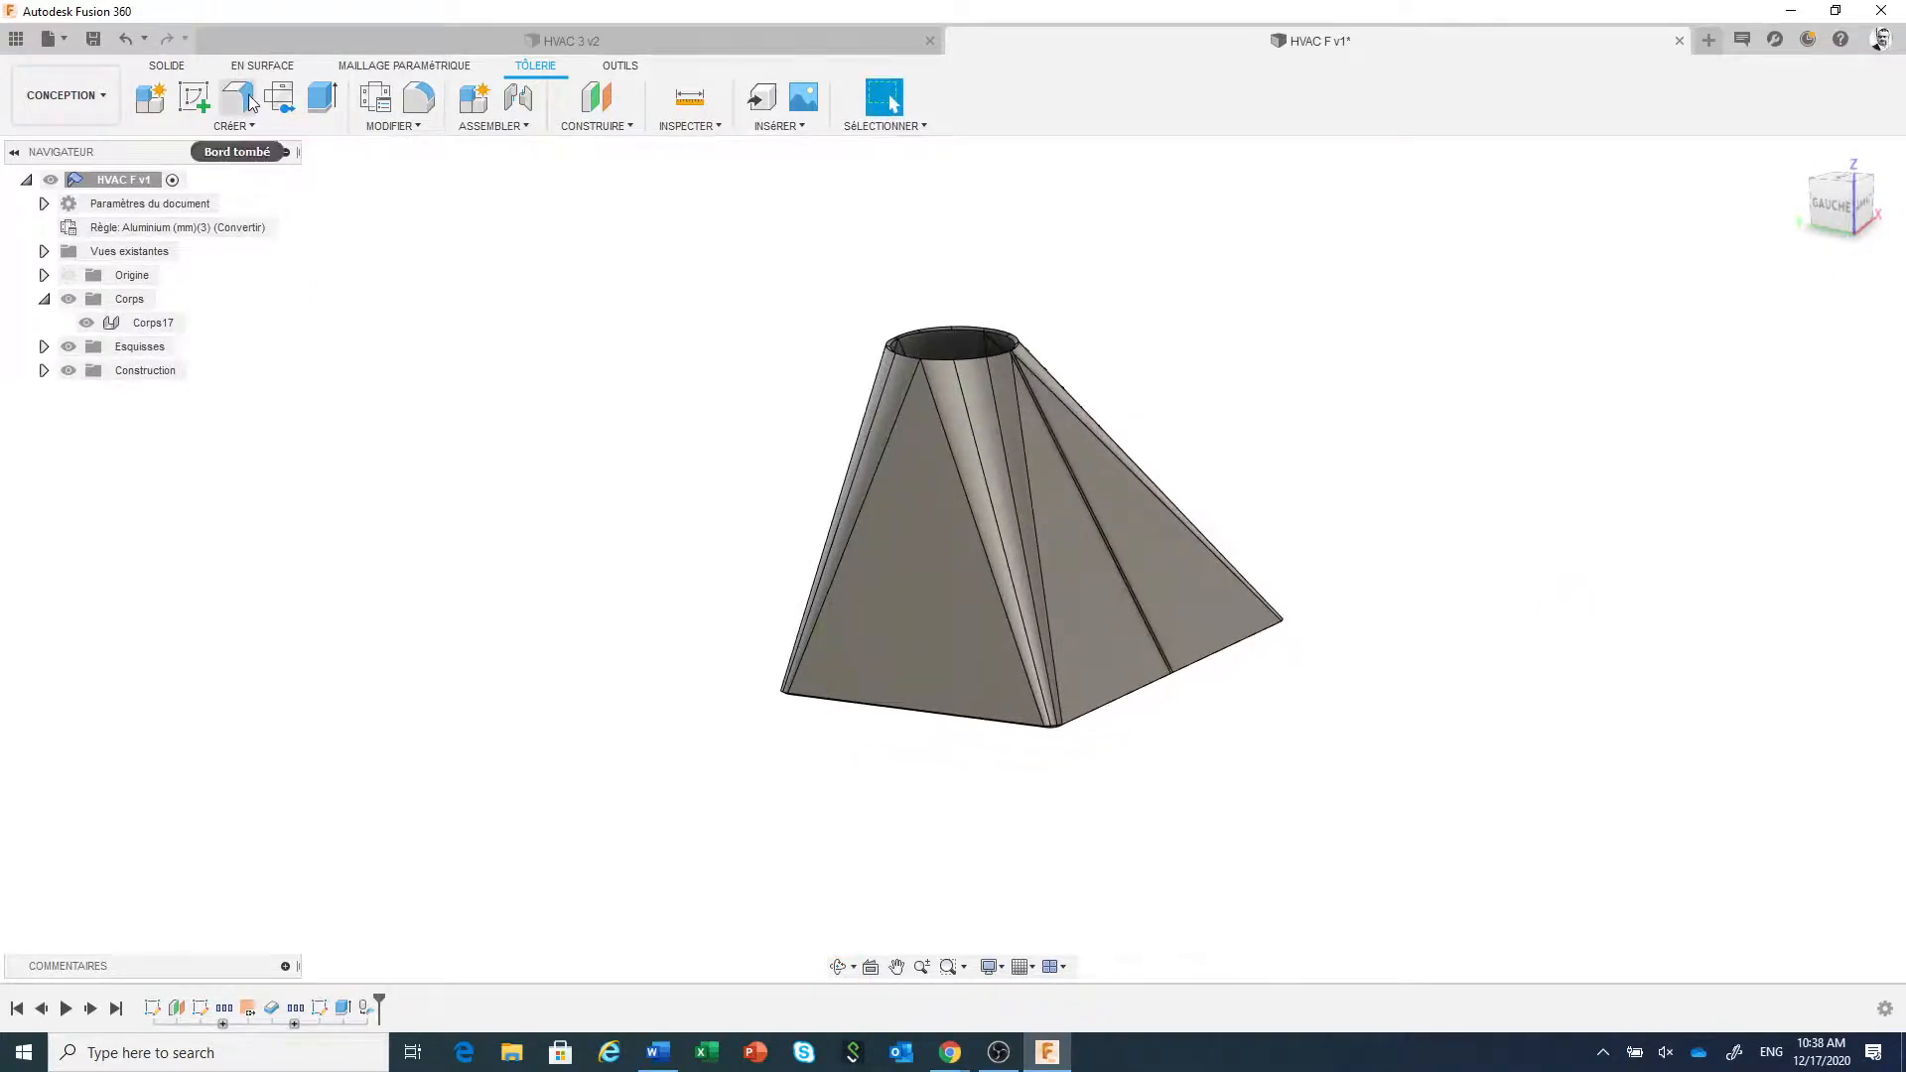
scroll(537, 489, down, 1)
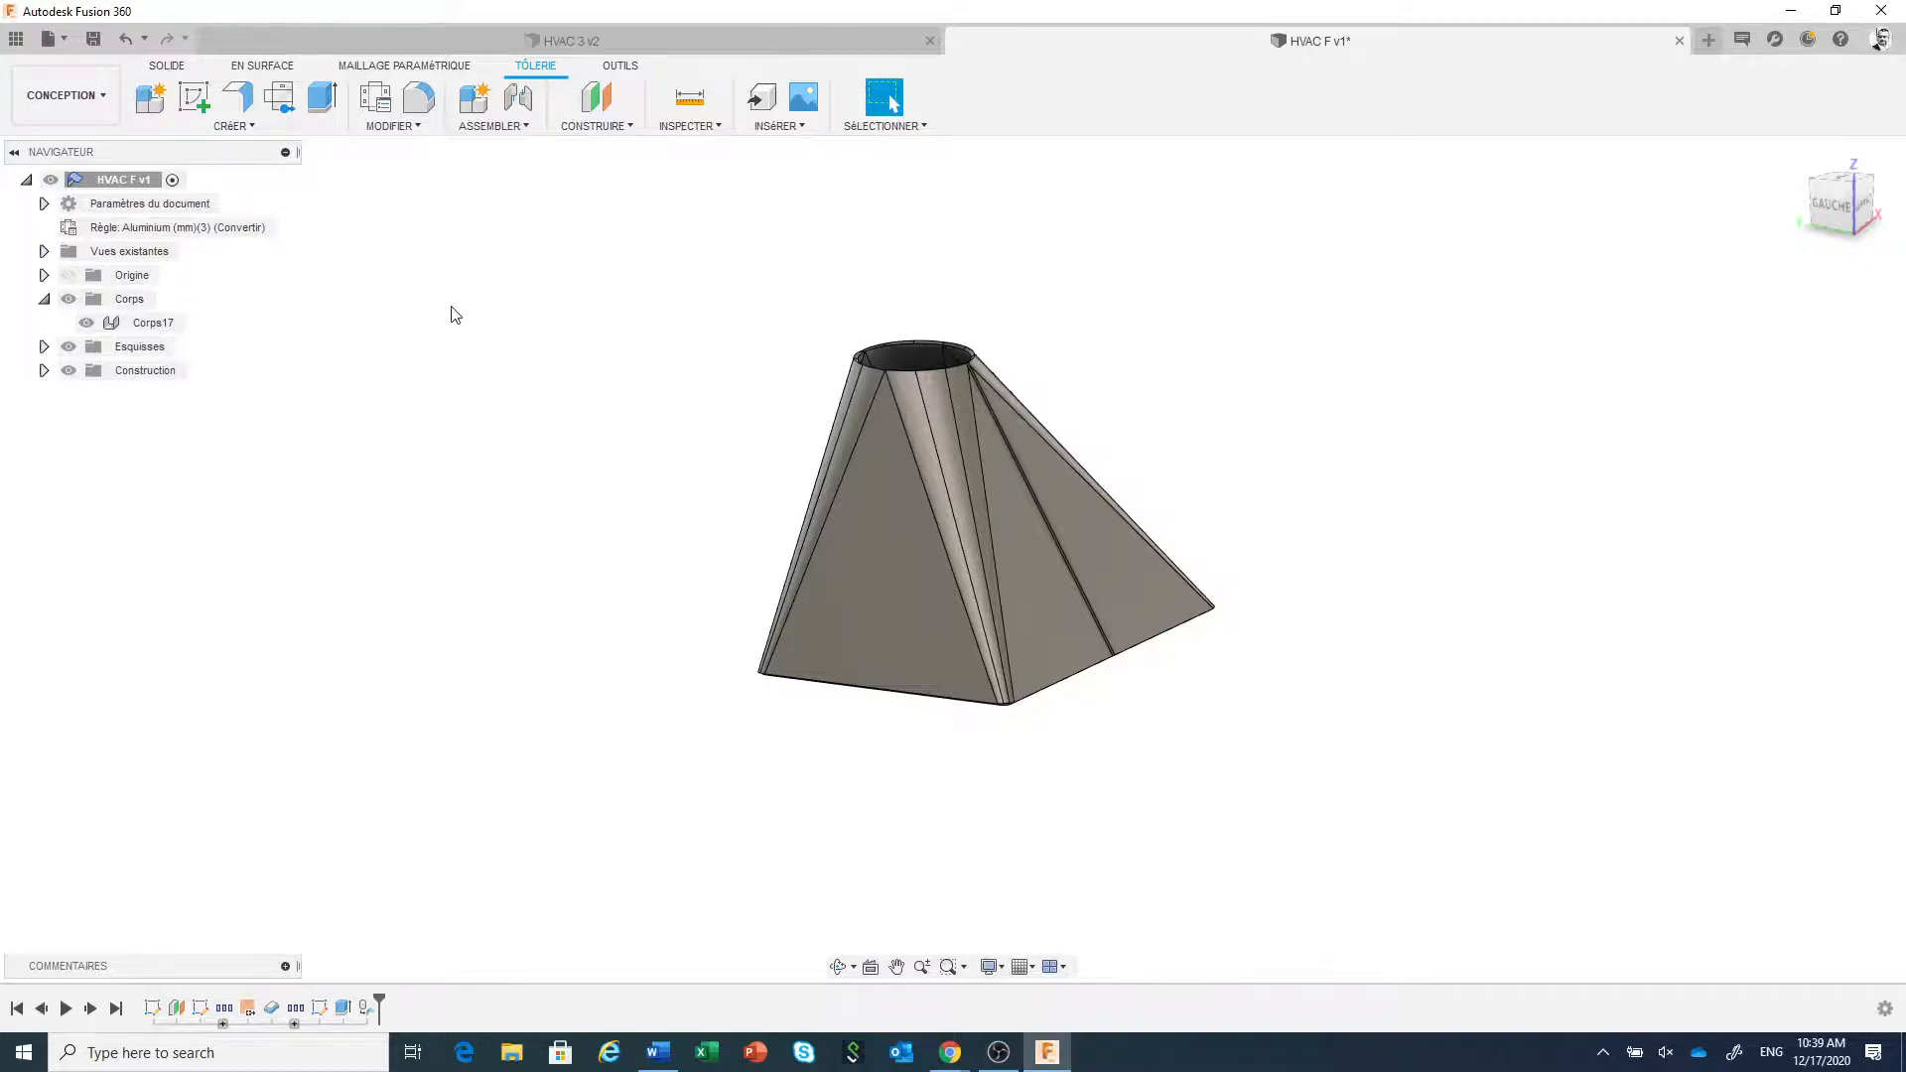
click(245, 102)
scroll(1085, 778, up, 5)
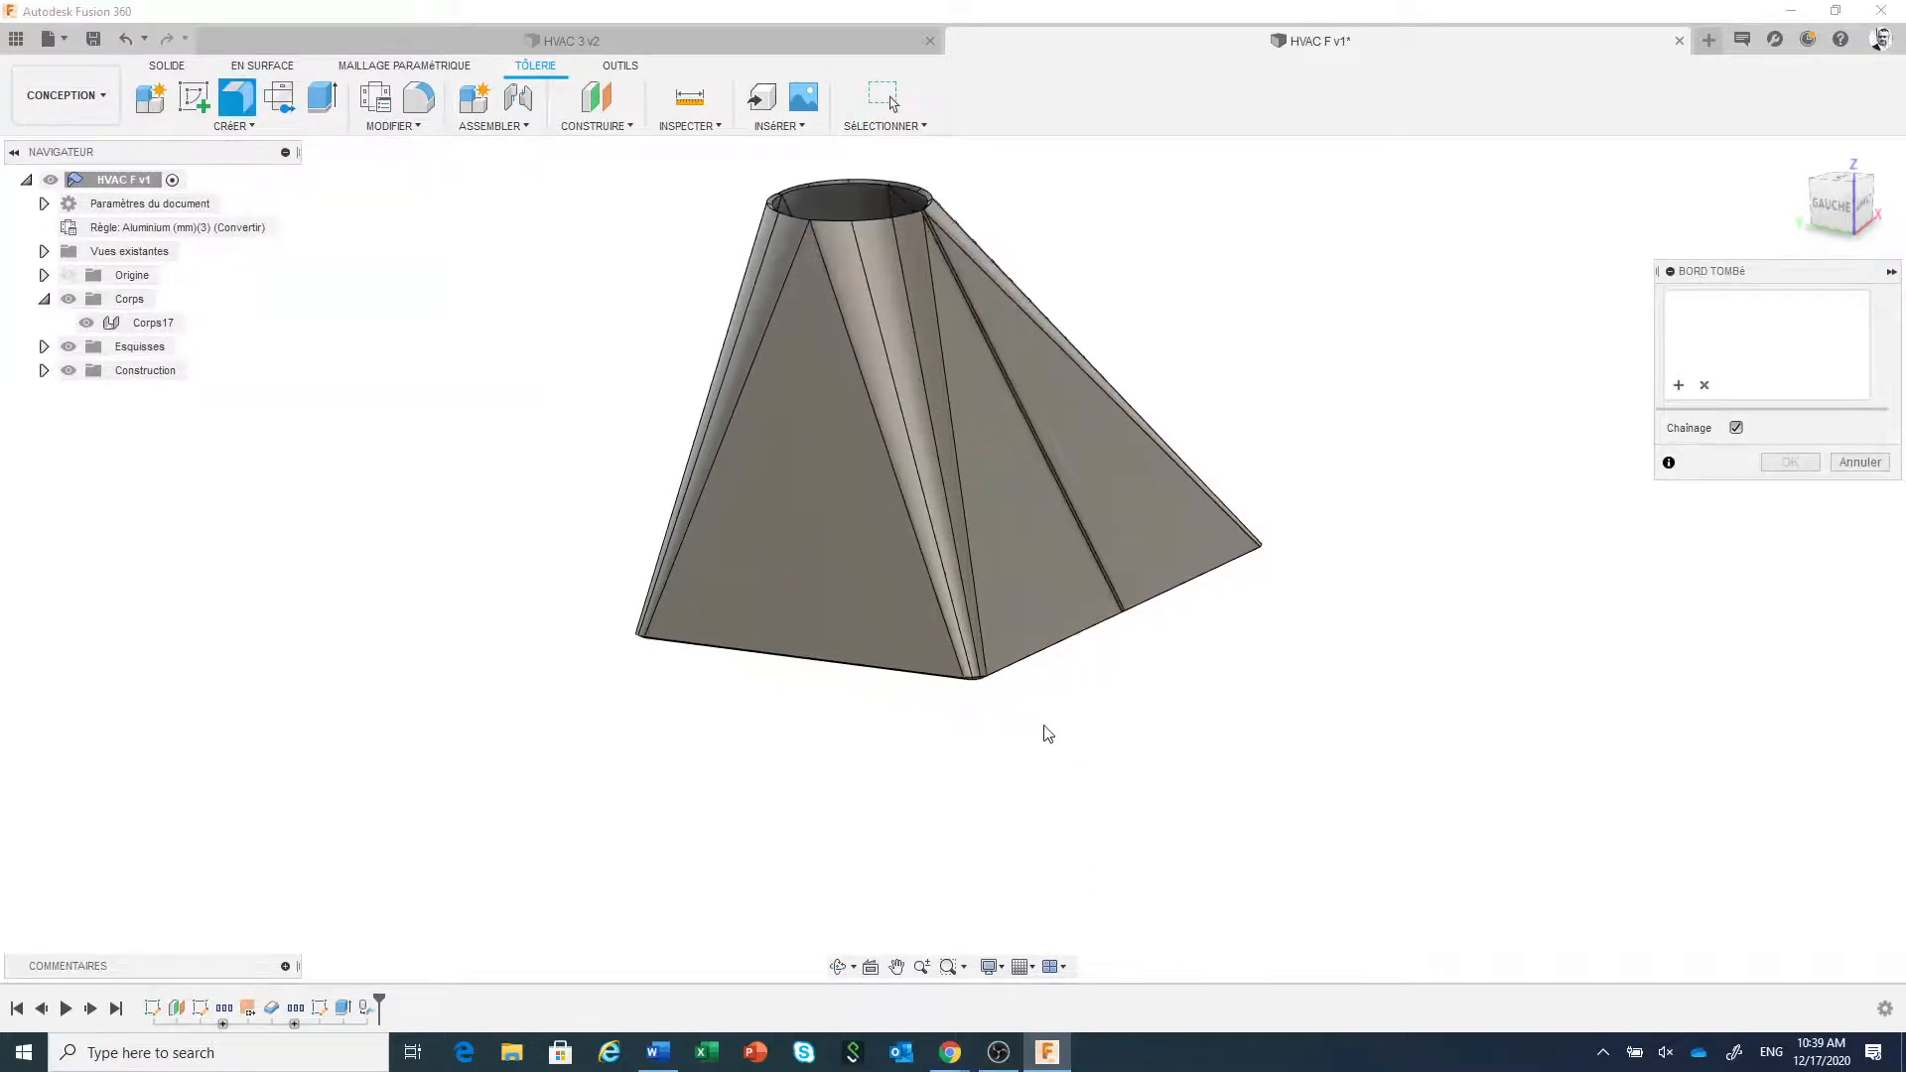
scroll(1019, 691, up, 2)
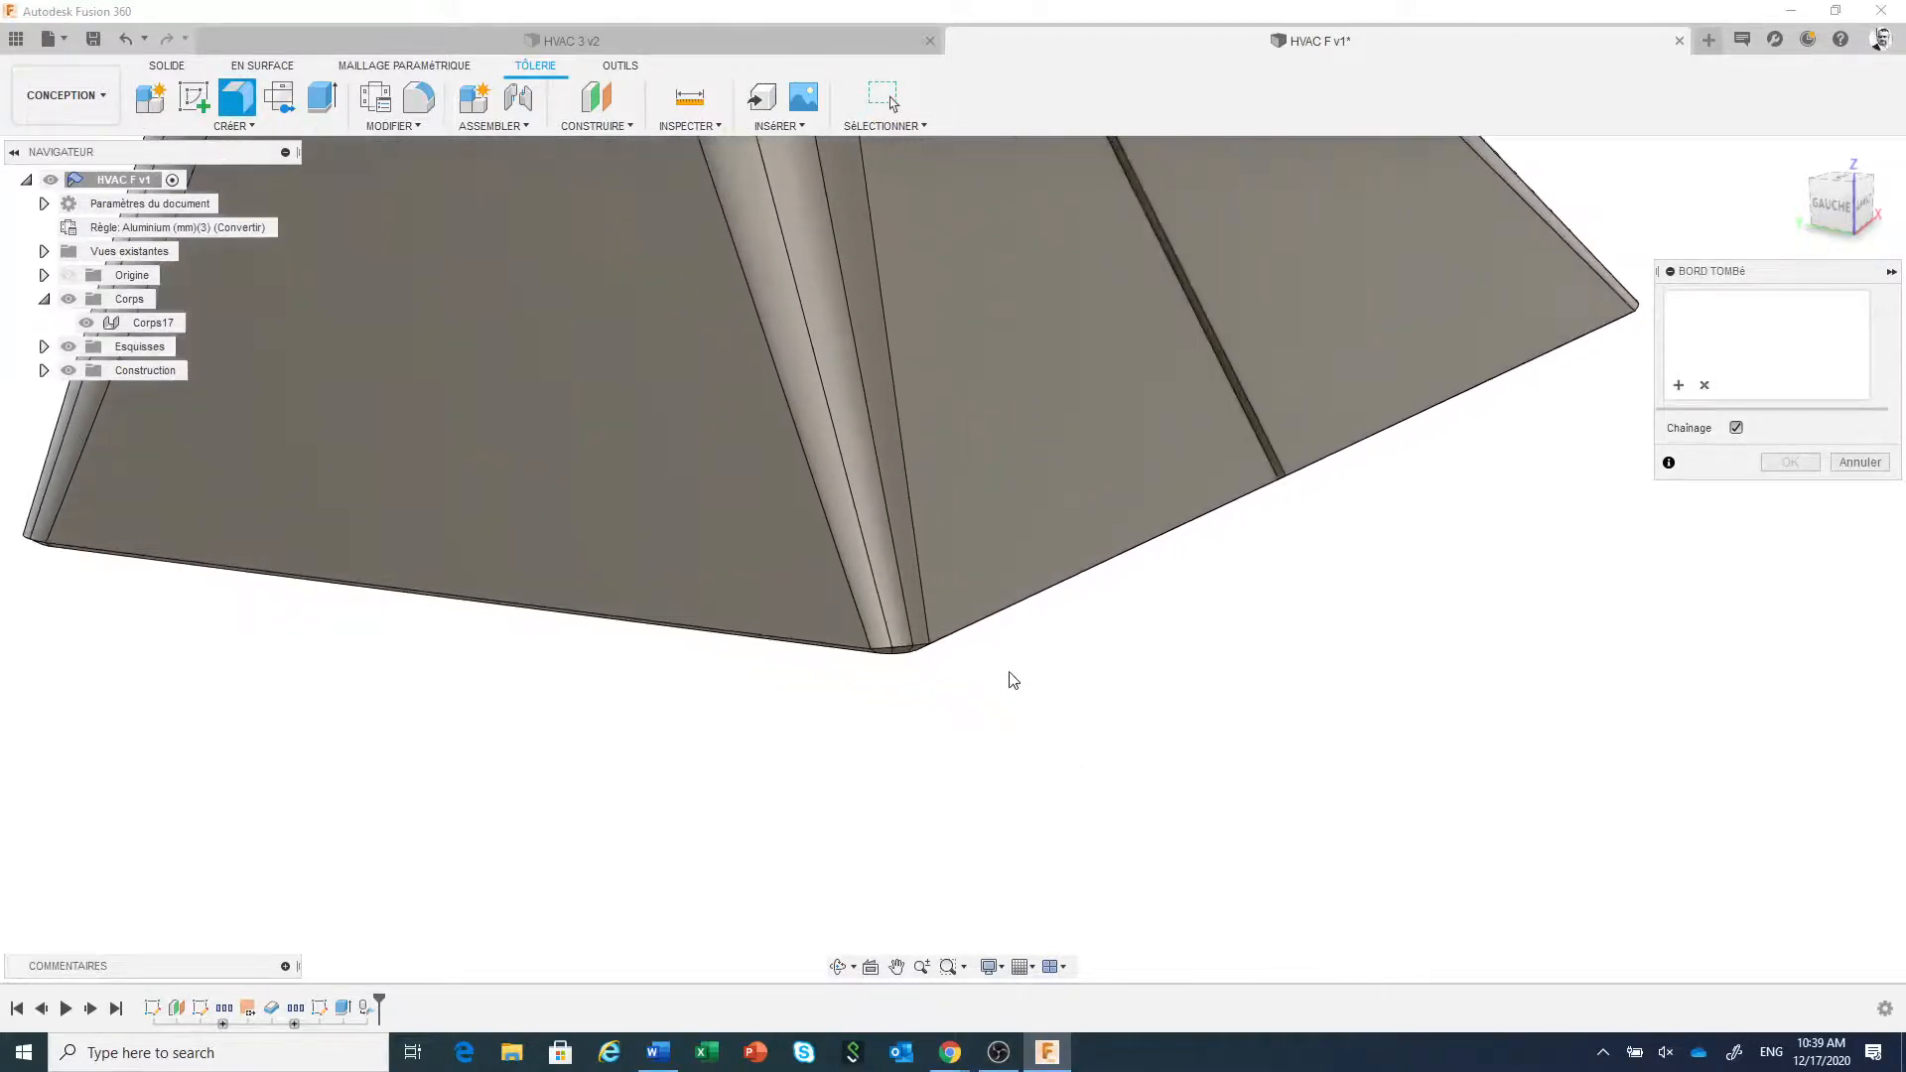
click(1022, 601)
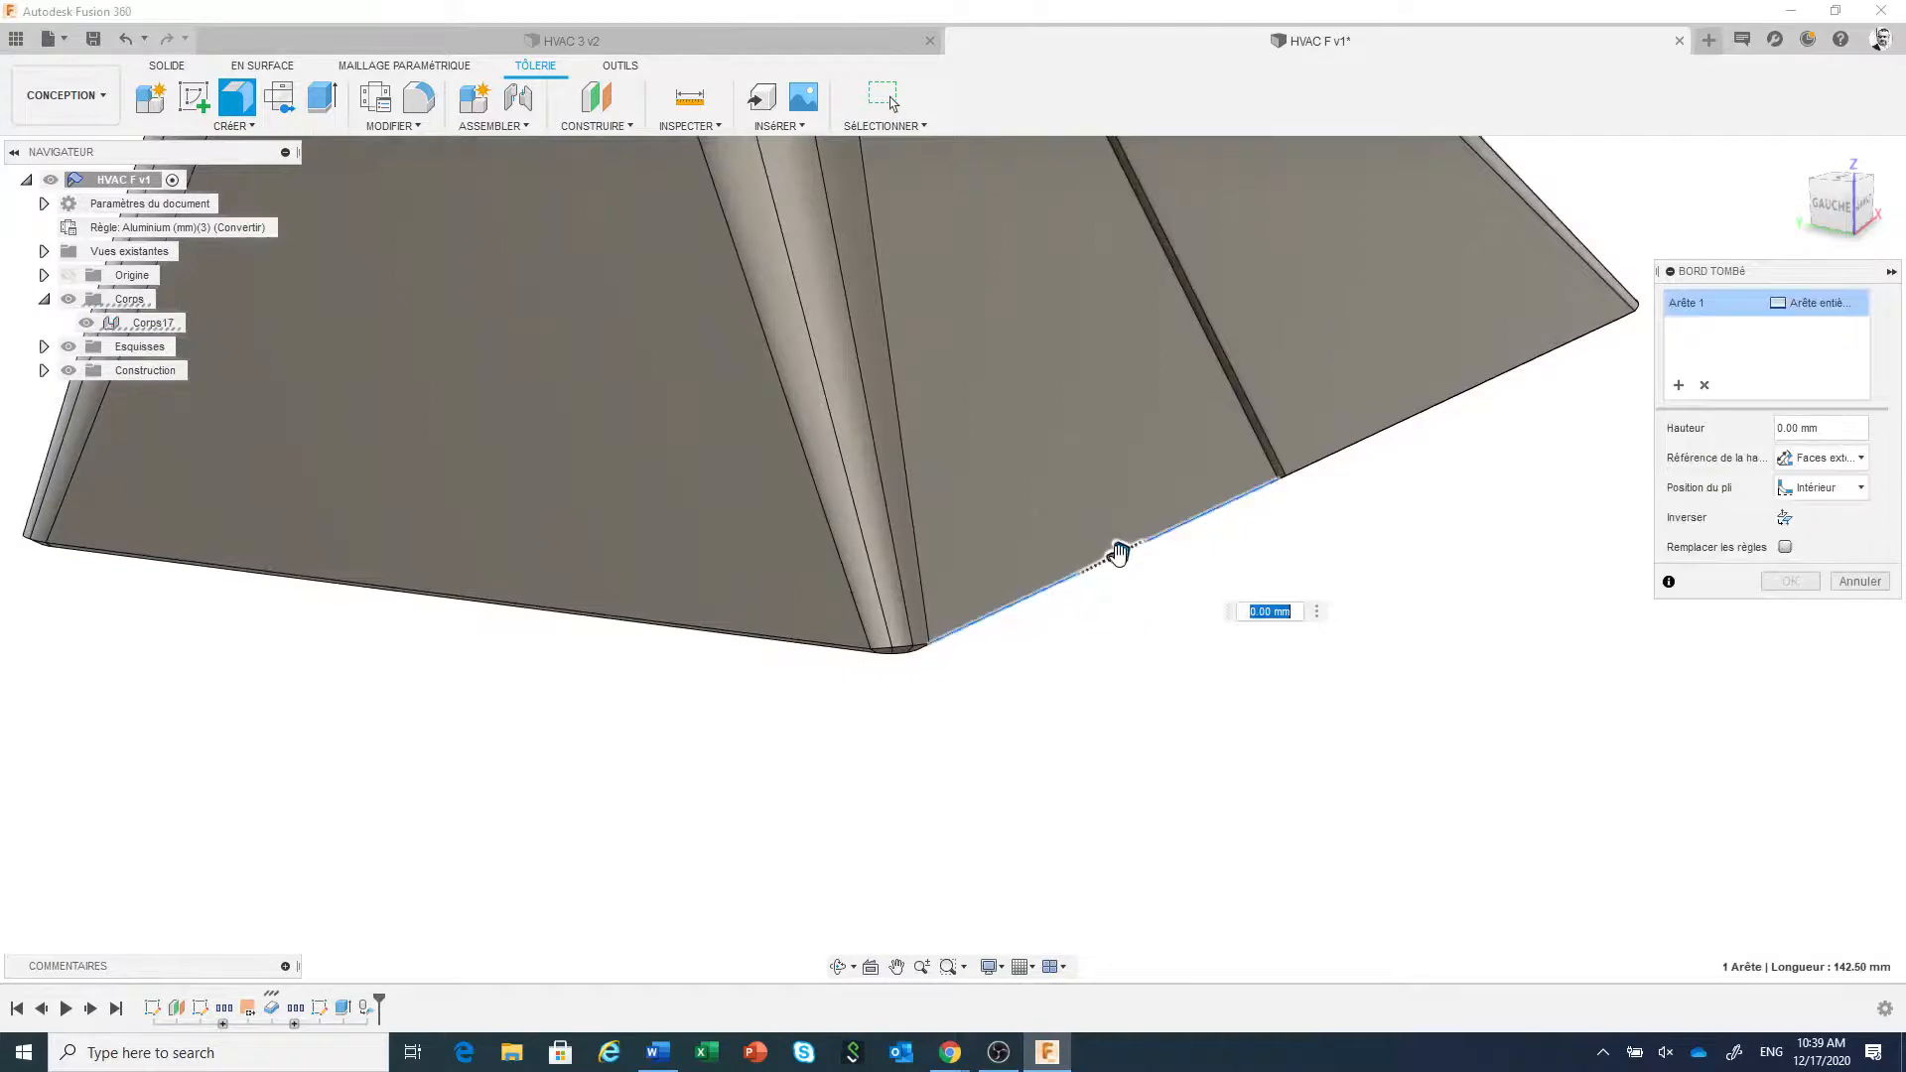
drag(1118, 553, 1231, 496)
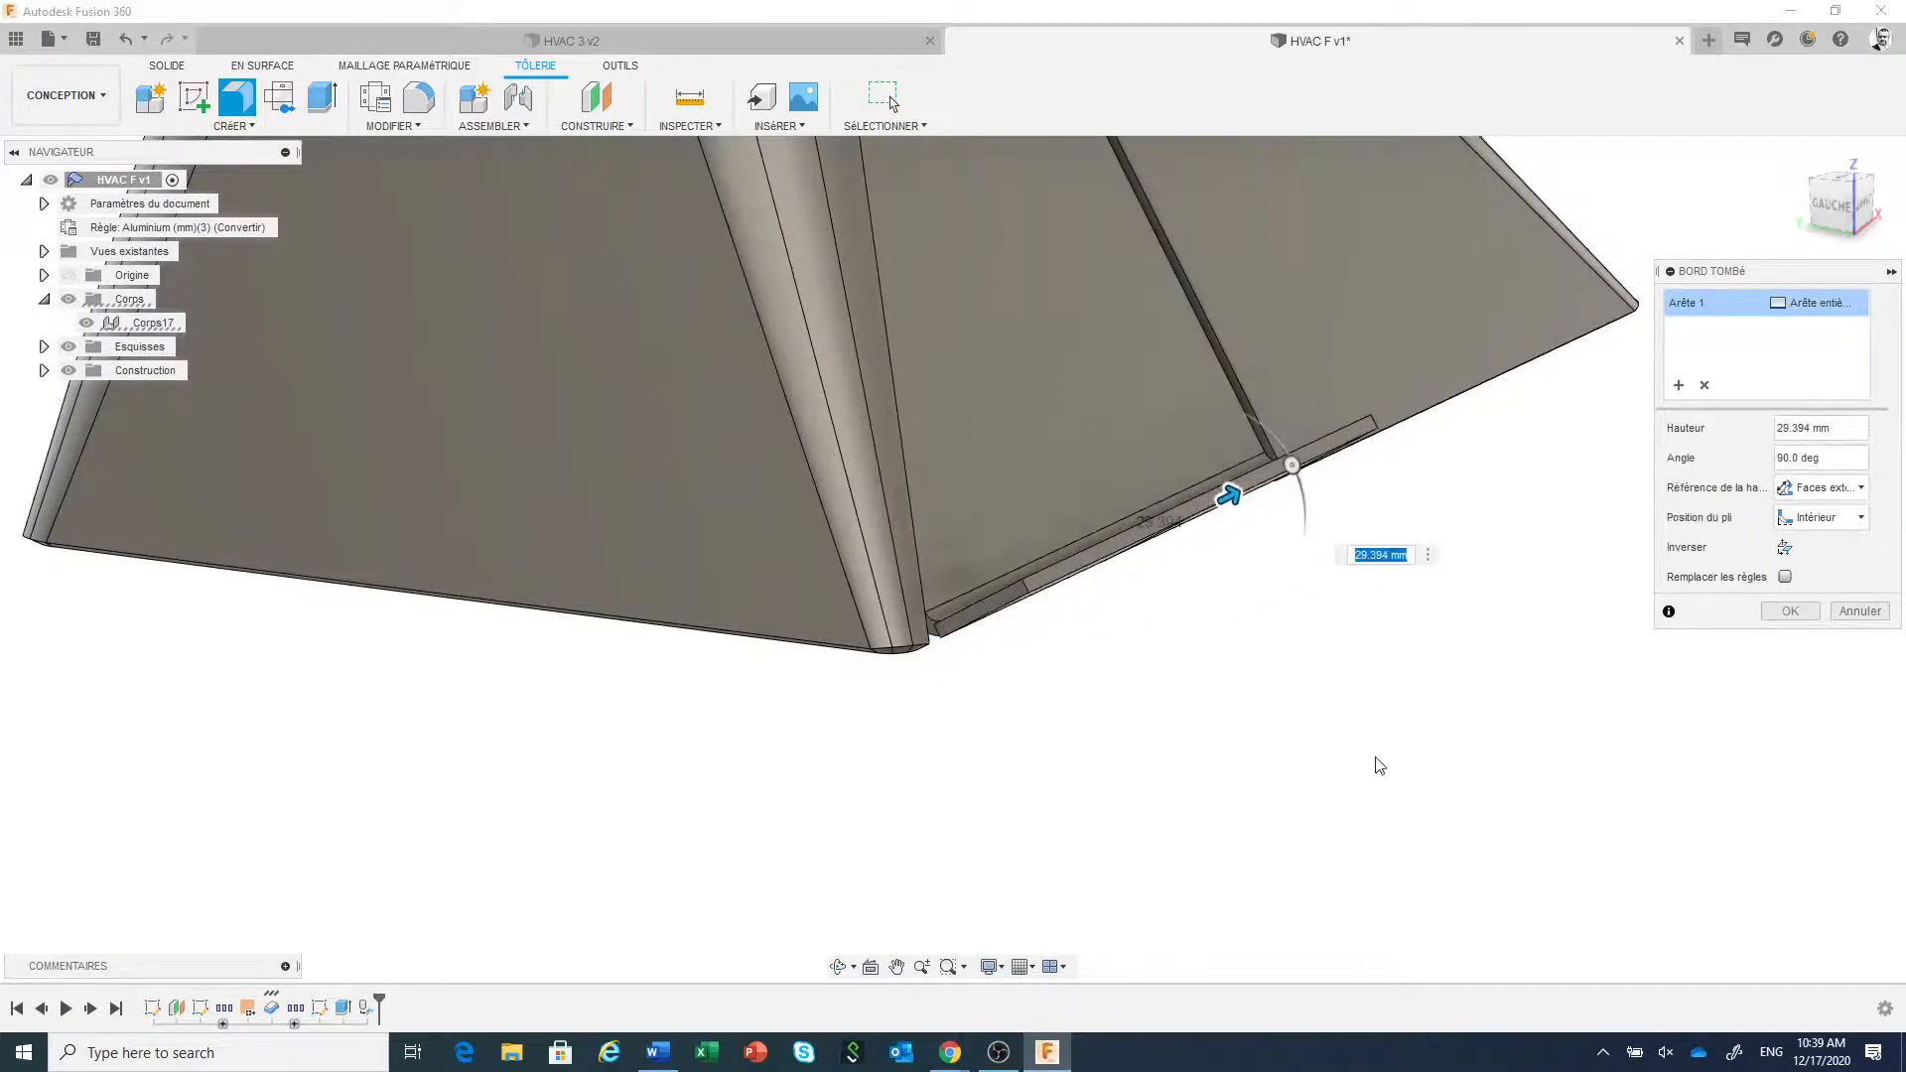
text(24)
key(Return)
scroll(1123, 773, down, 3)
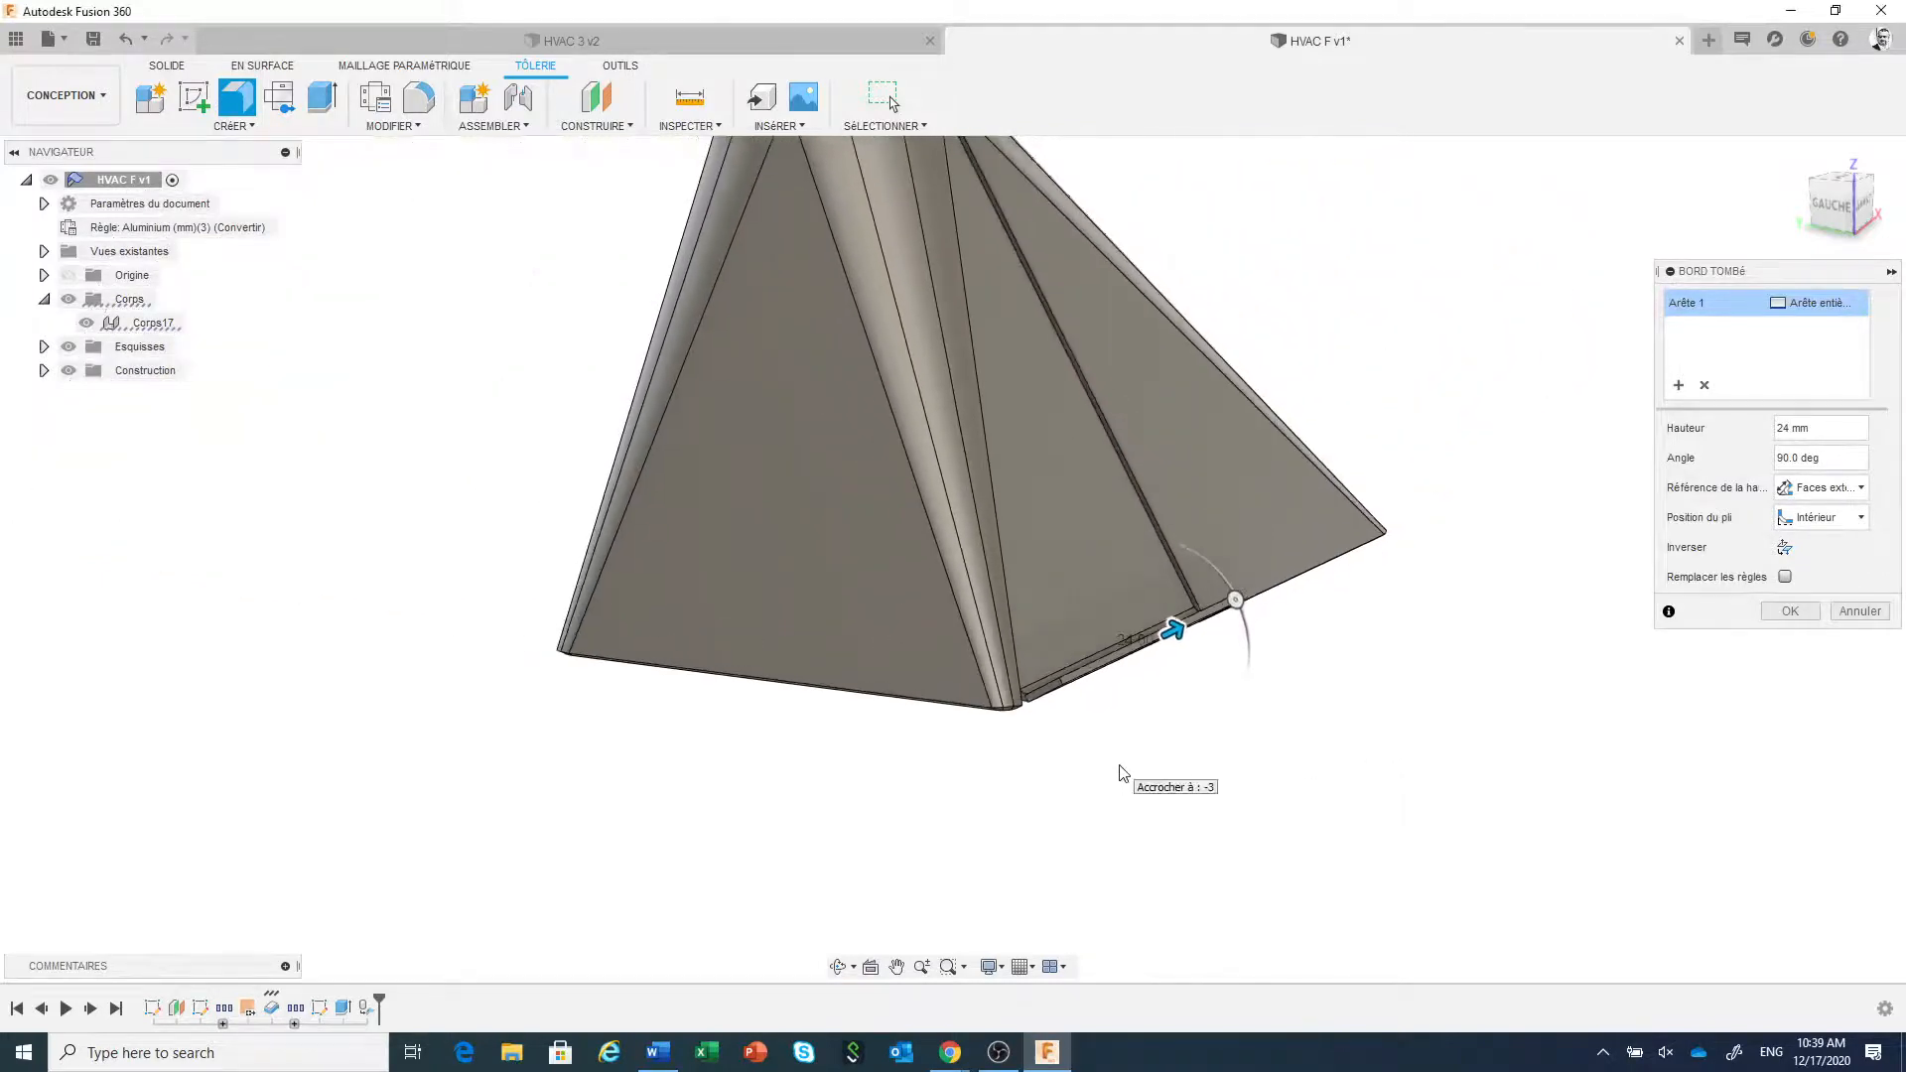
- Viewing from the left side, try flange angles of -30 and -15 degrees
click(1831, 204)
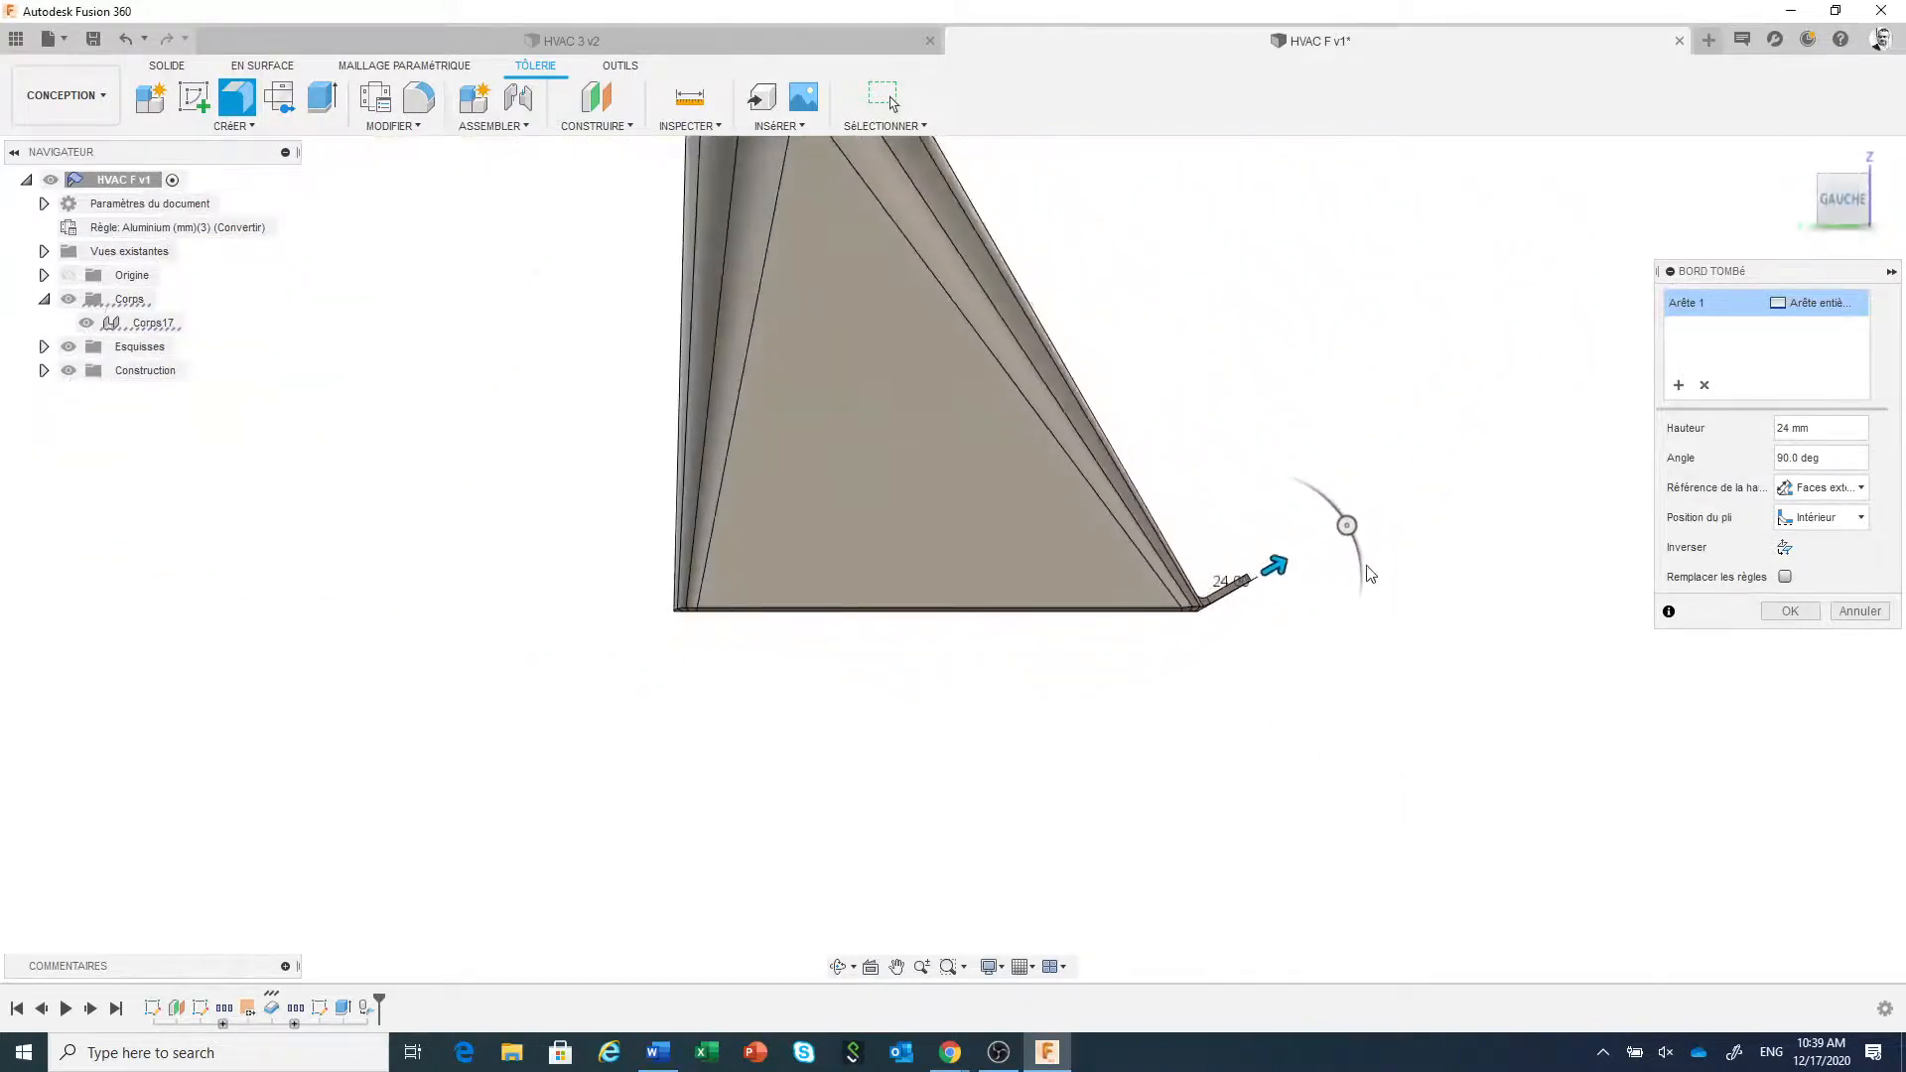
drag(1346, 525, 1213, 707)
scroll(1211, 710, up, 3)
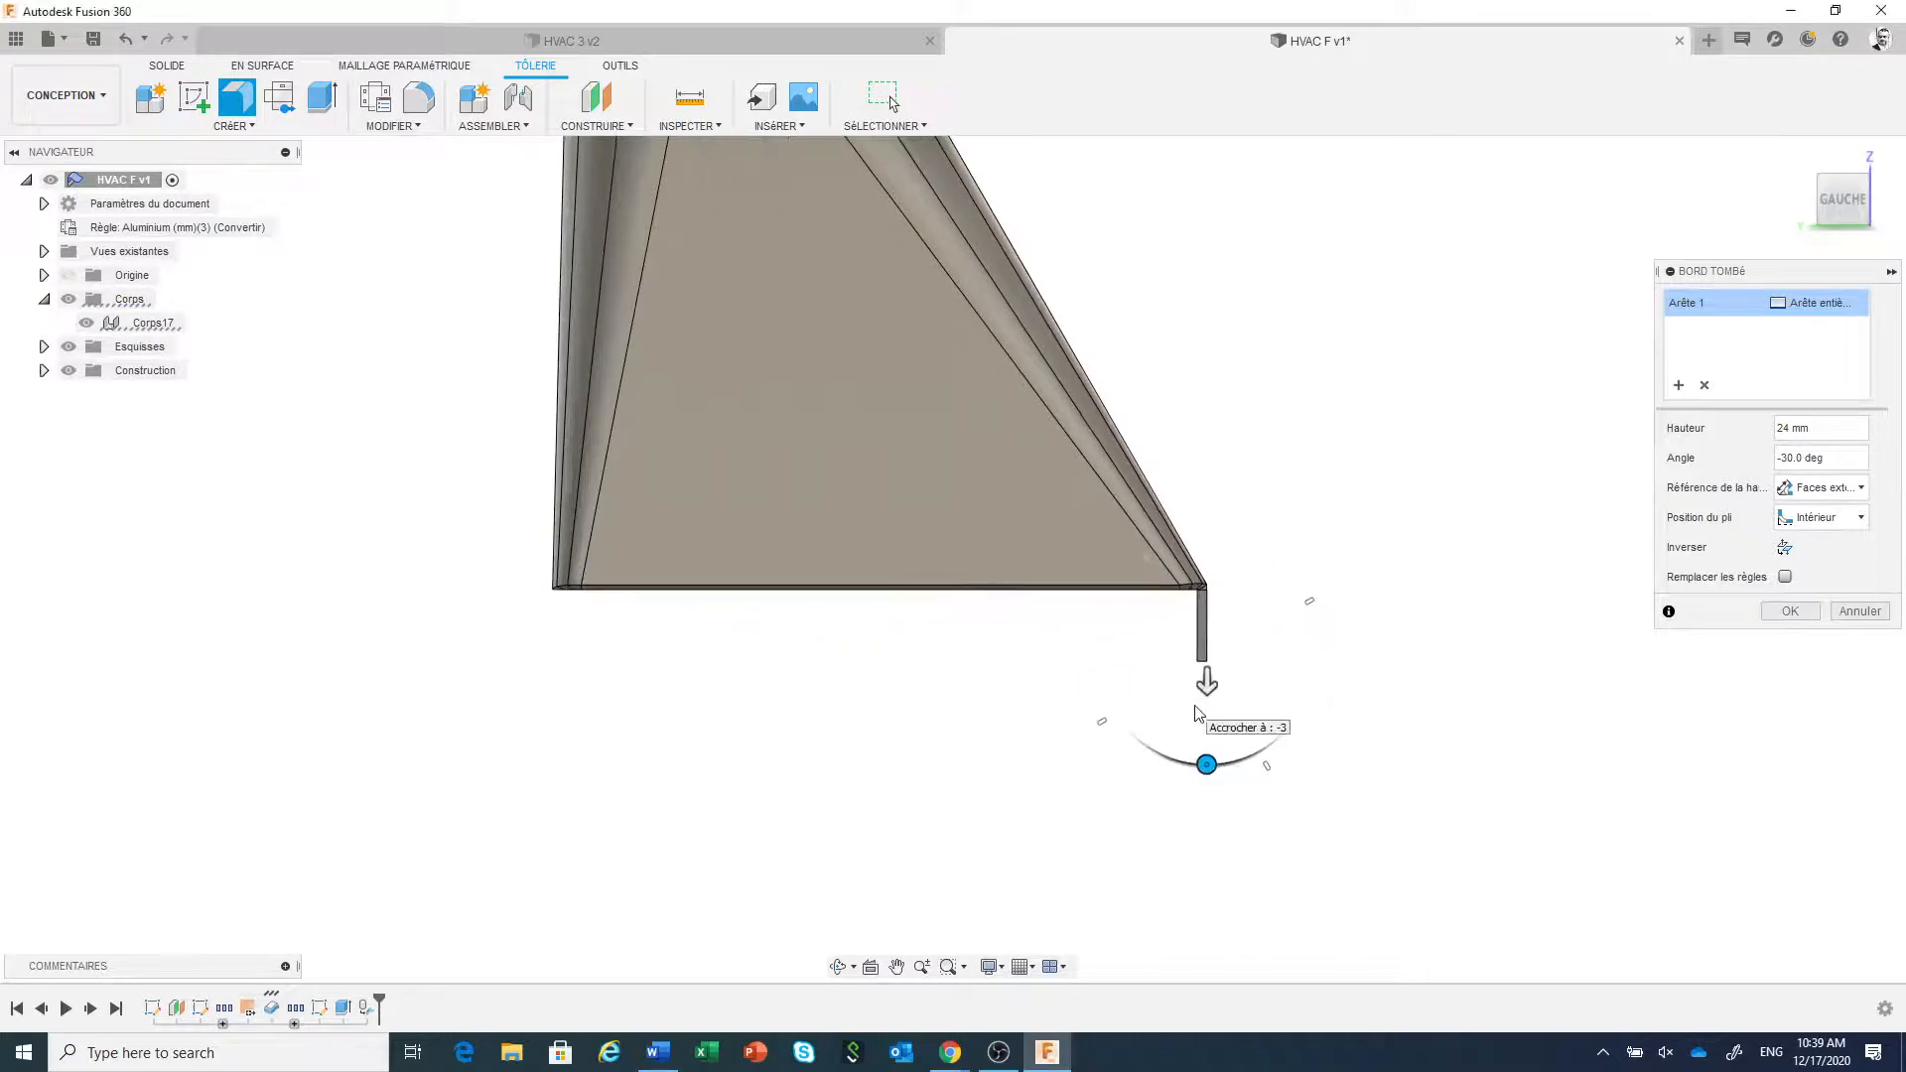
scroll(1211, 713, up, 2)
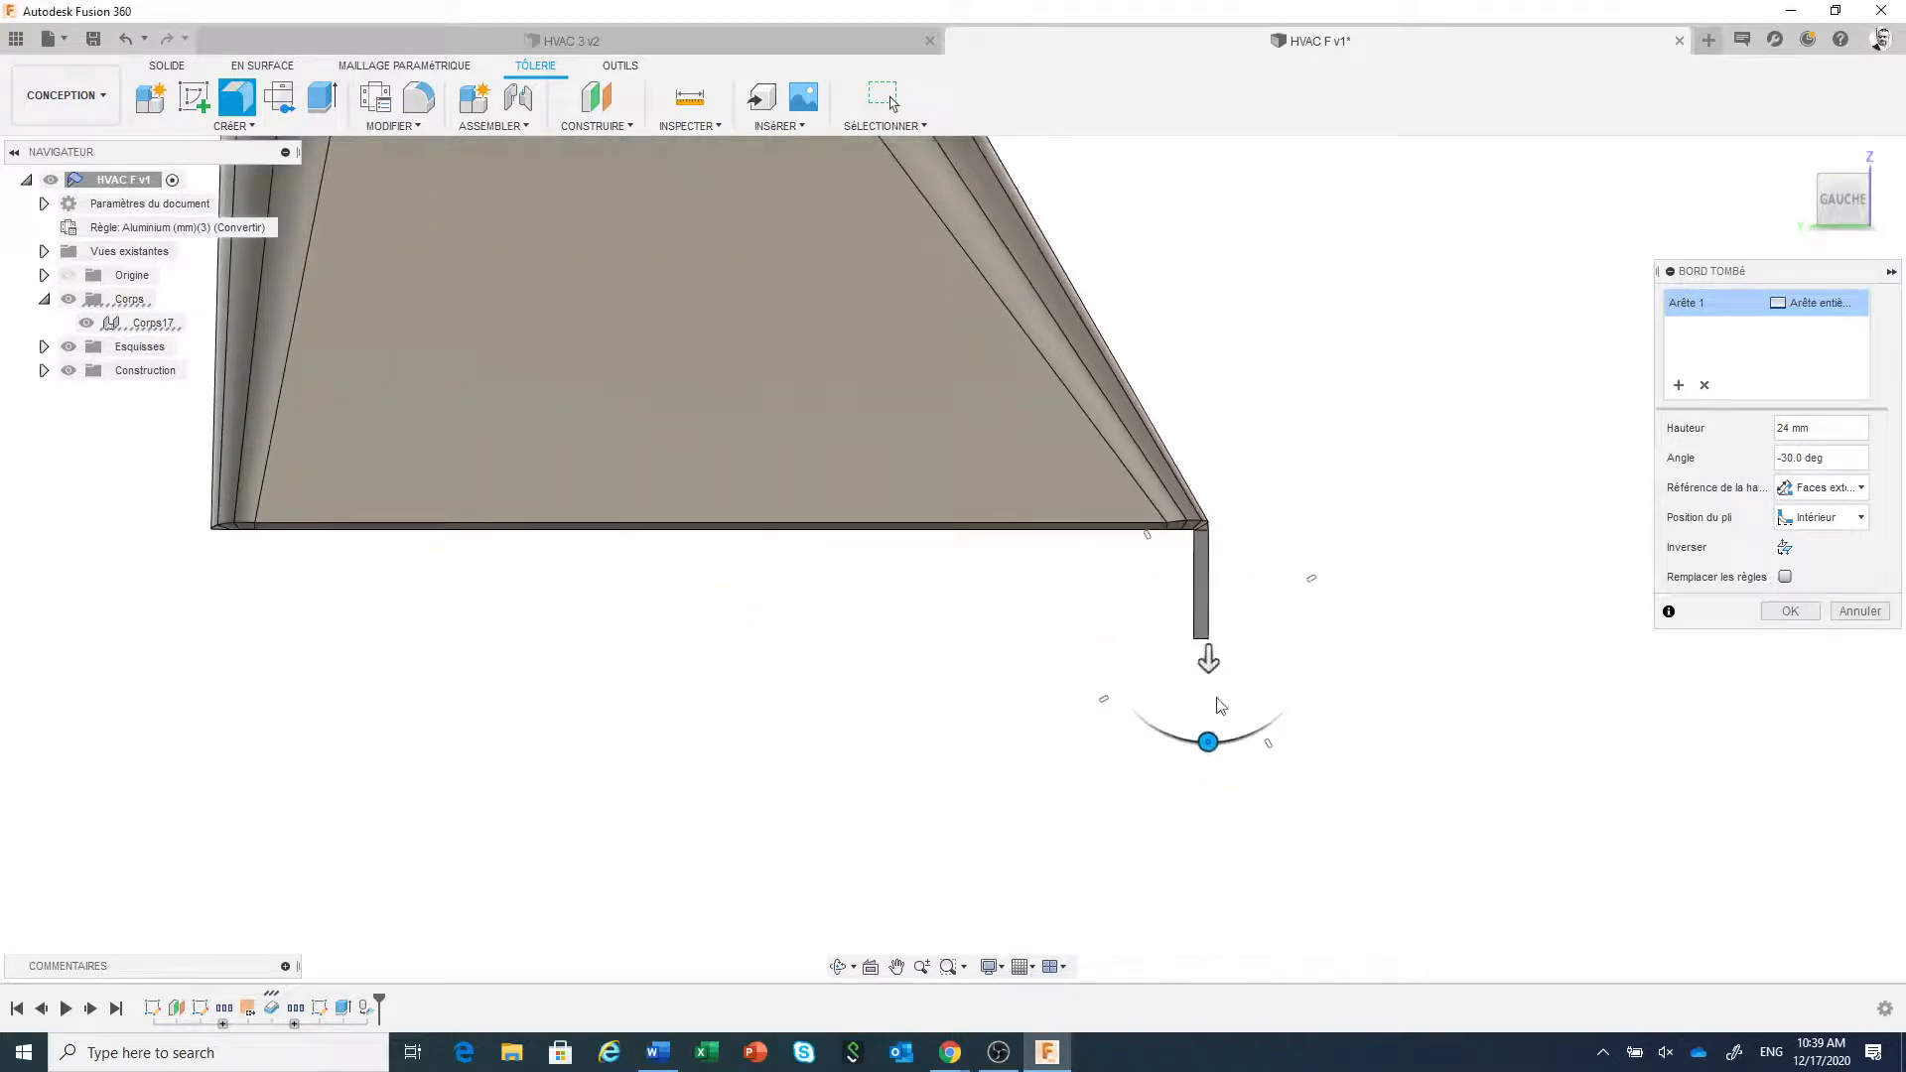
drag(1208, 739, 1234, 744)
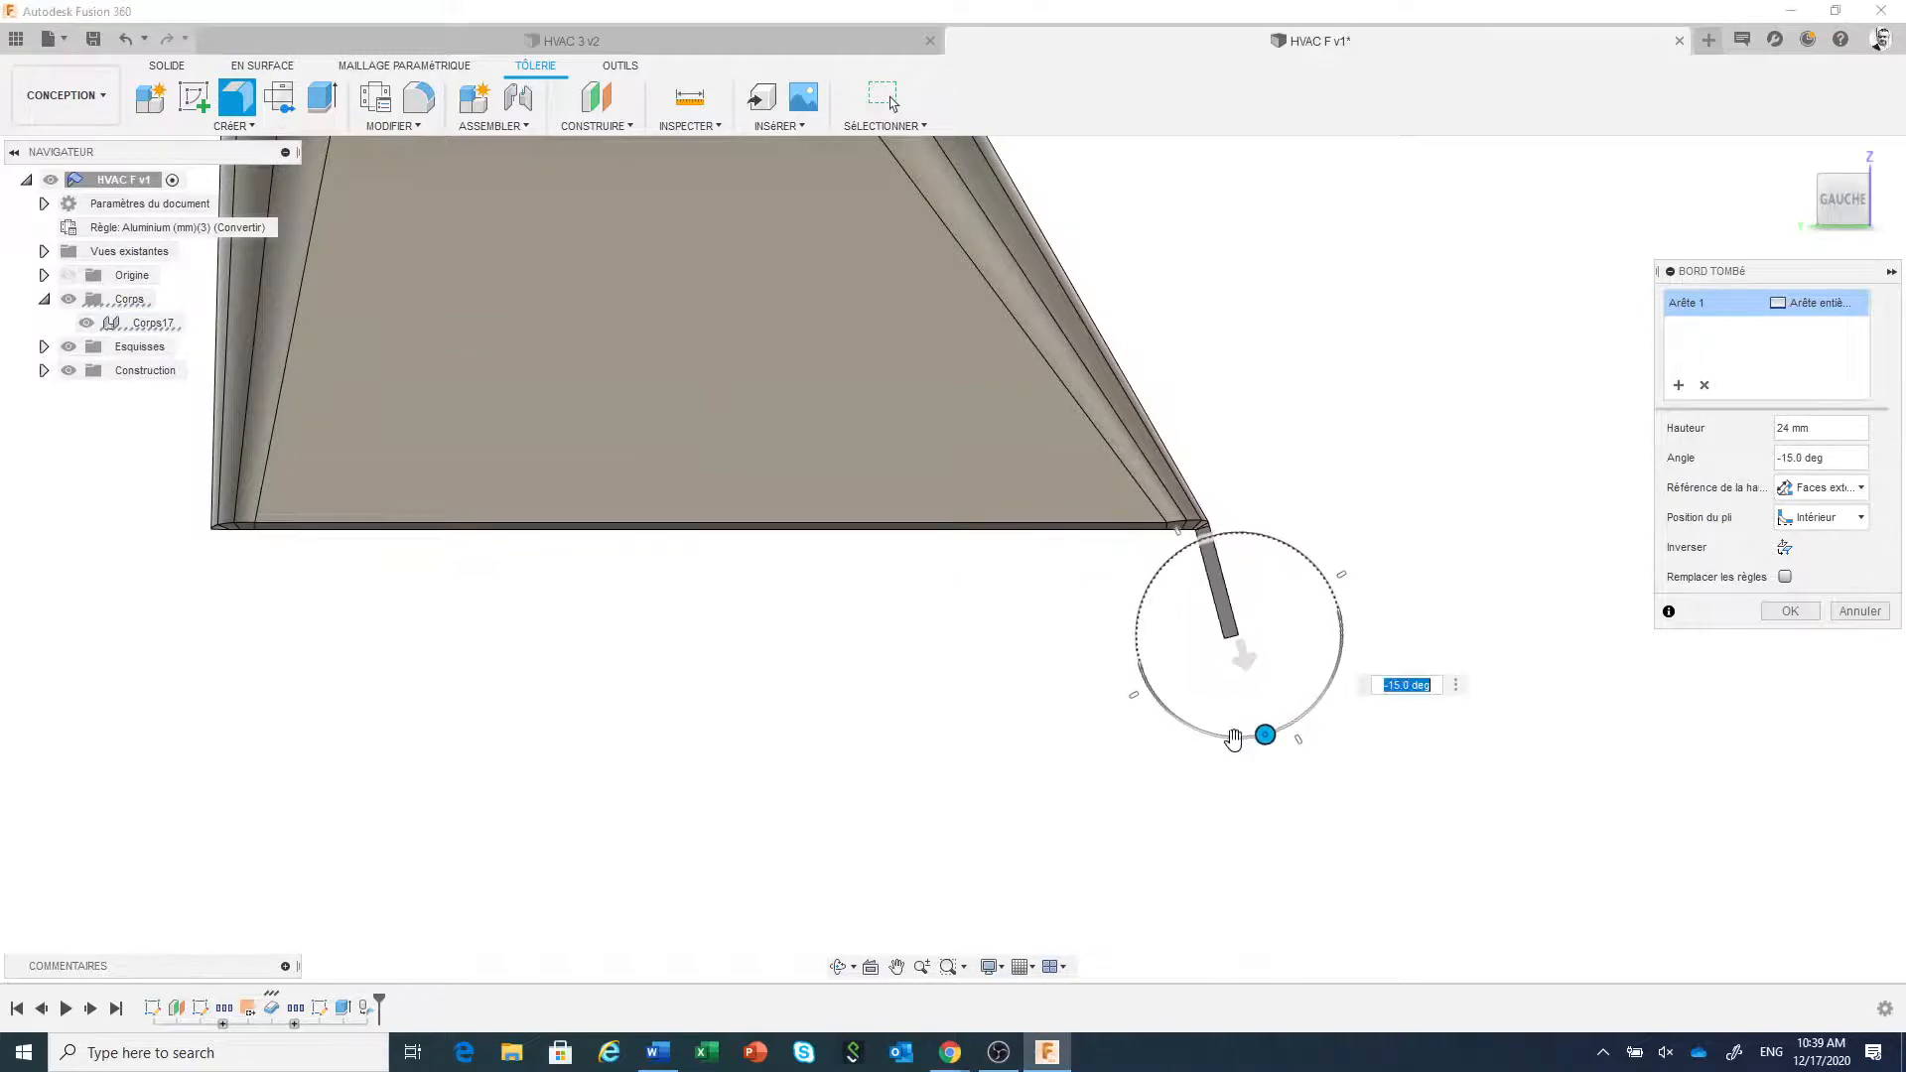
scroll(1229, 778, down, 1)
scroll(1231, 769, down, 2)
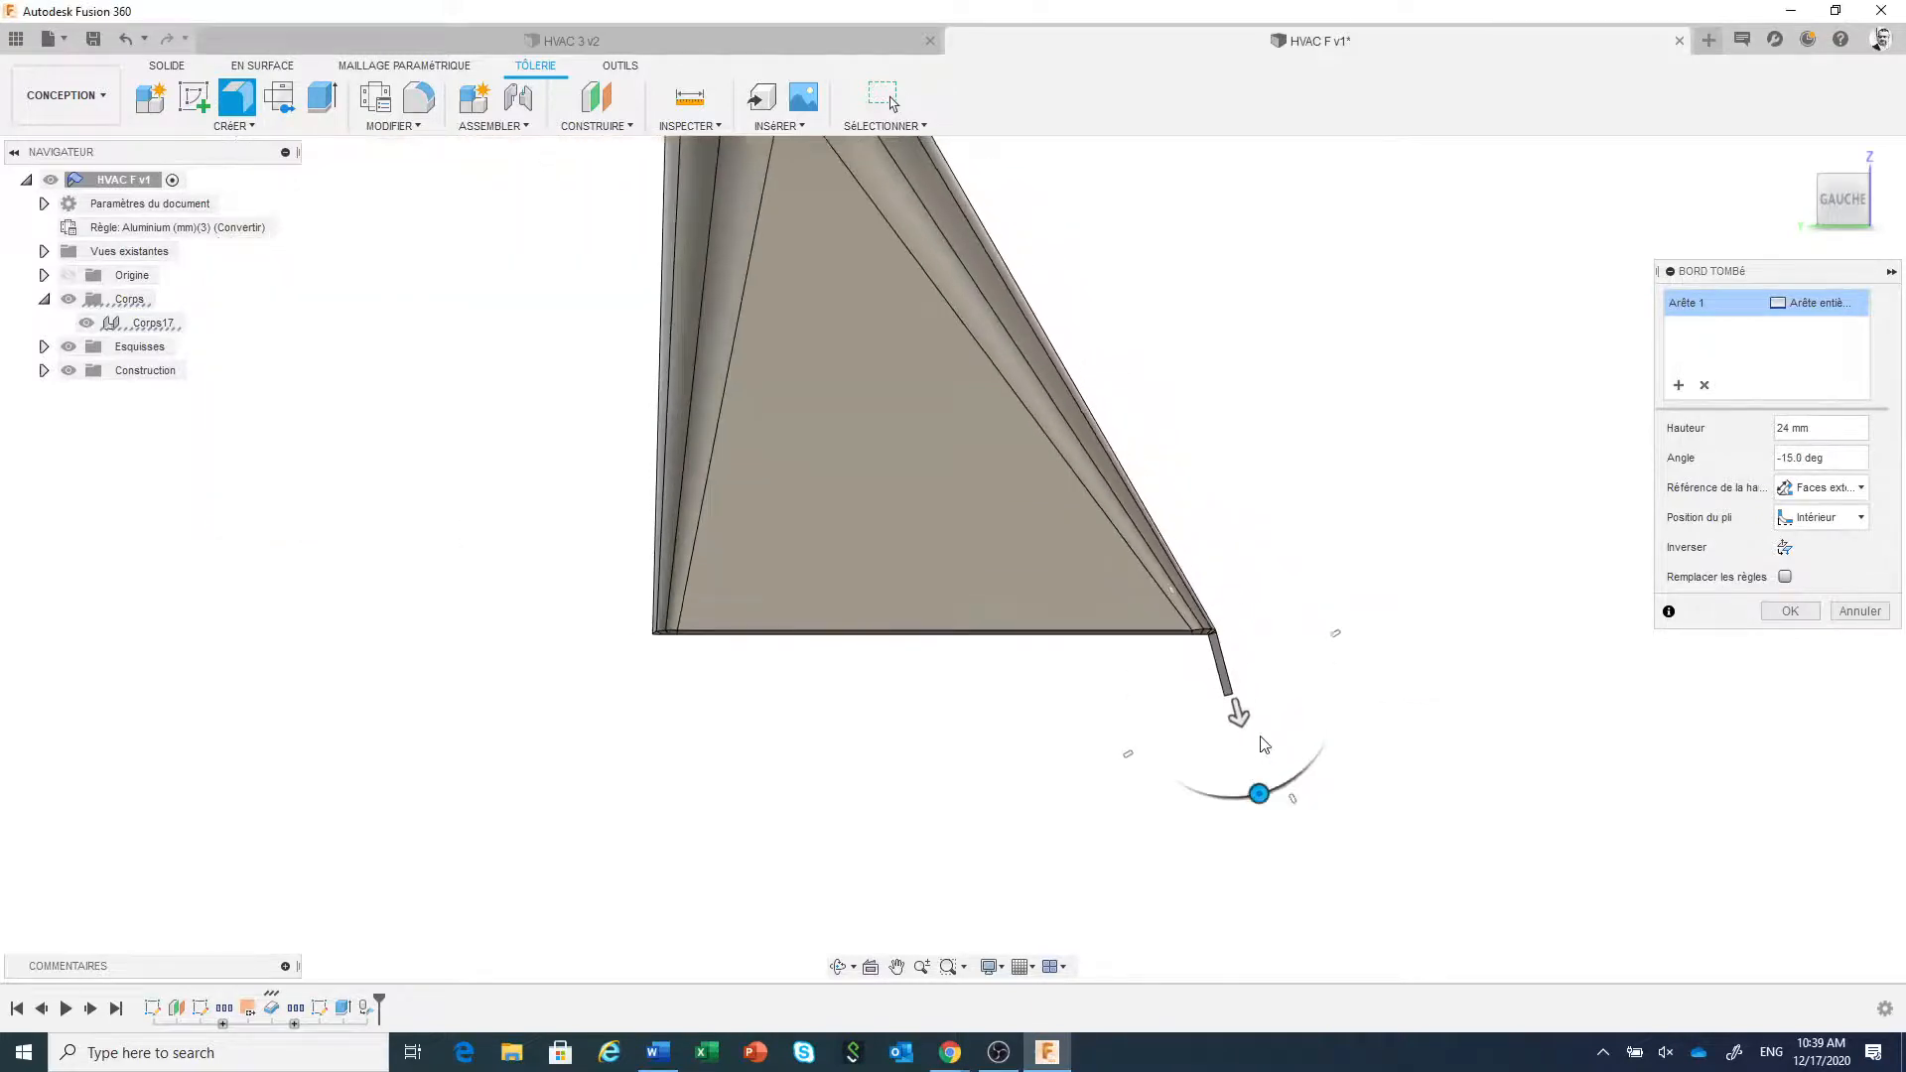
scroll(1263, 745, down, 1)
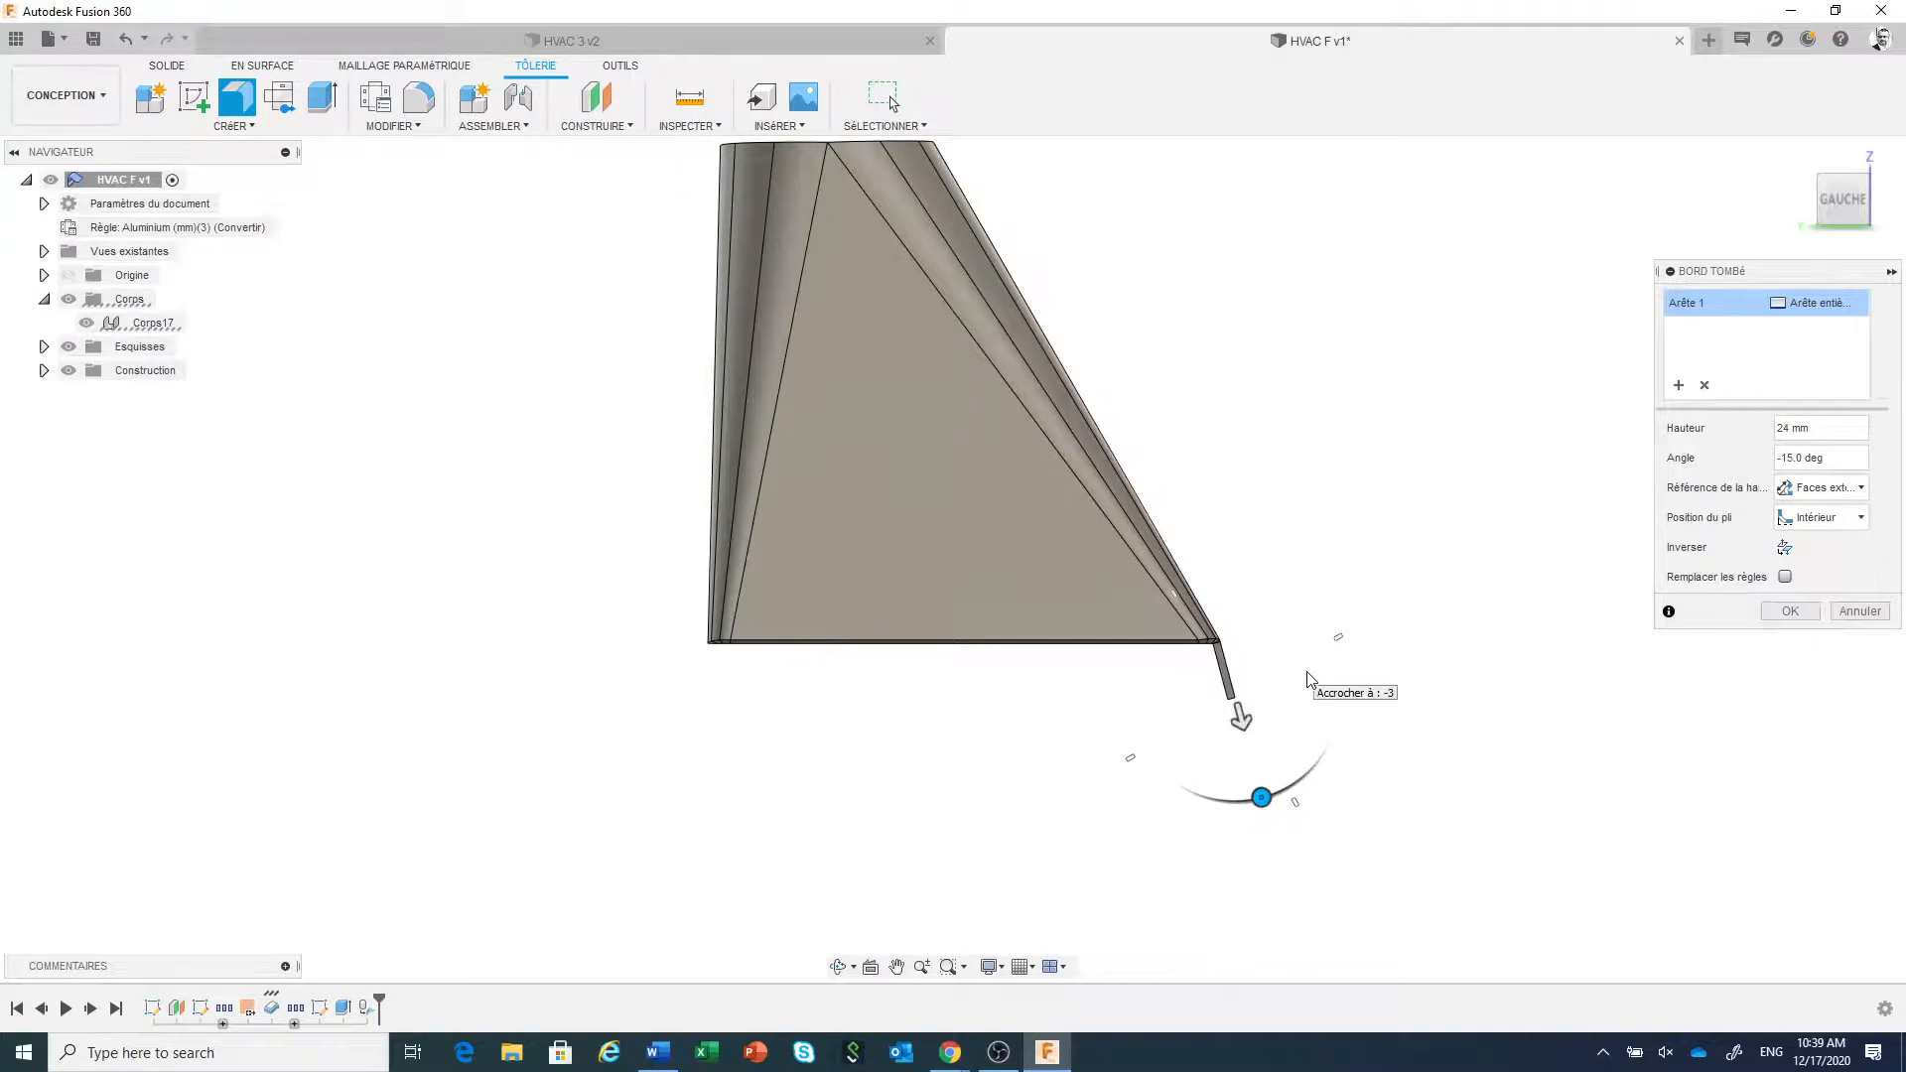
- Set the flange angle to -29.9 degrees by measuring between the sloped front face and the XZ origin plane and making the value negative
shift+middle_drag(1369, 679, 1344, 688)
drag(1784, 276, 1485, 208)
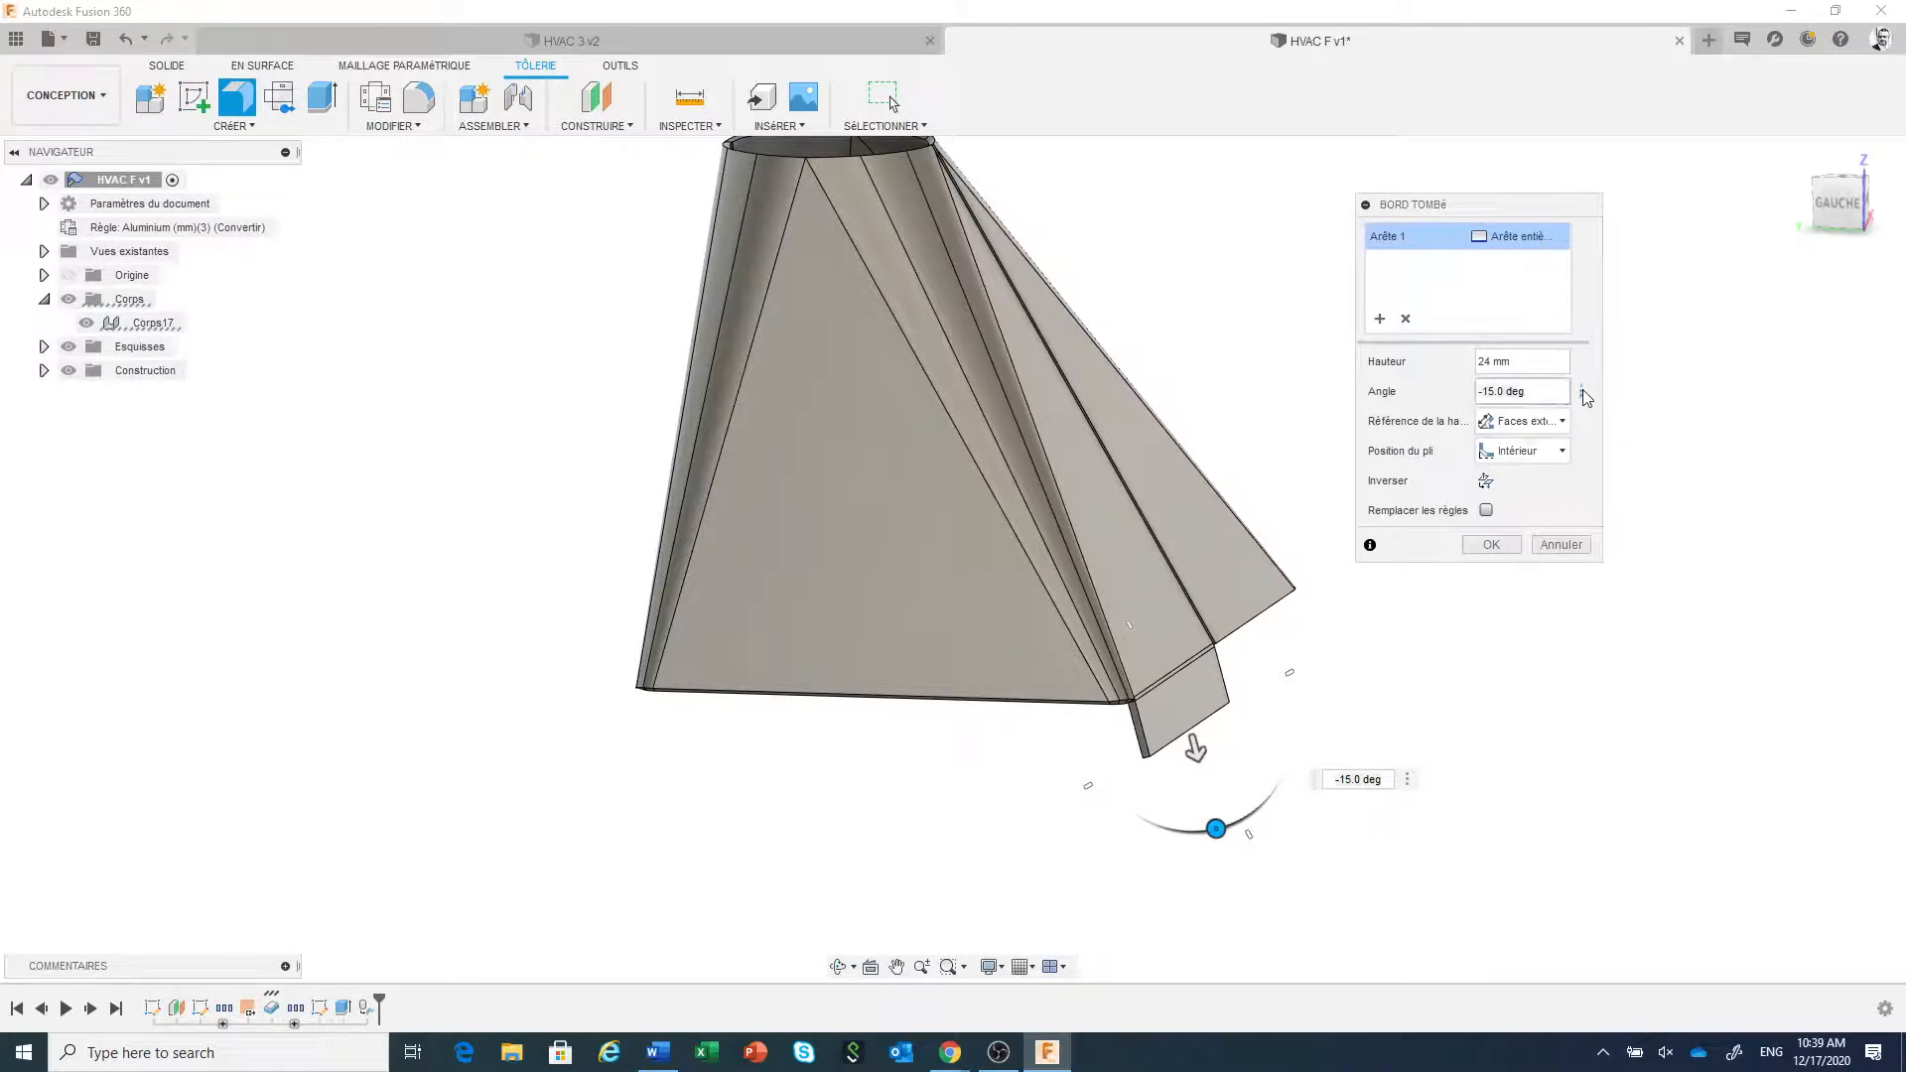
click(1581, 392)
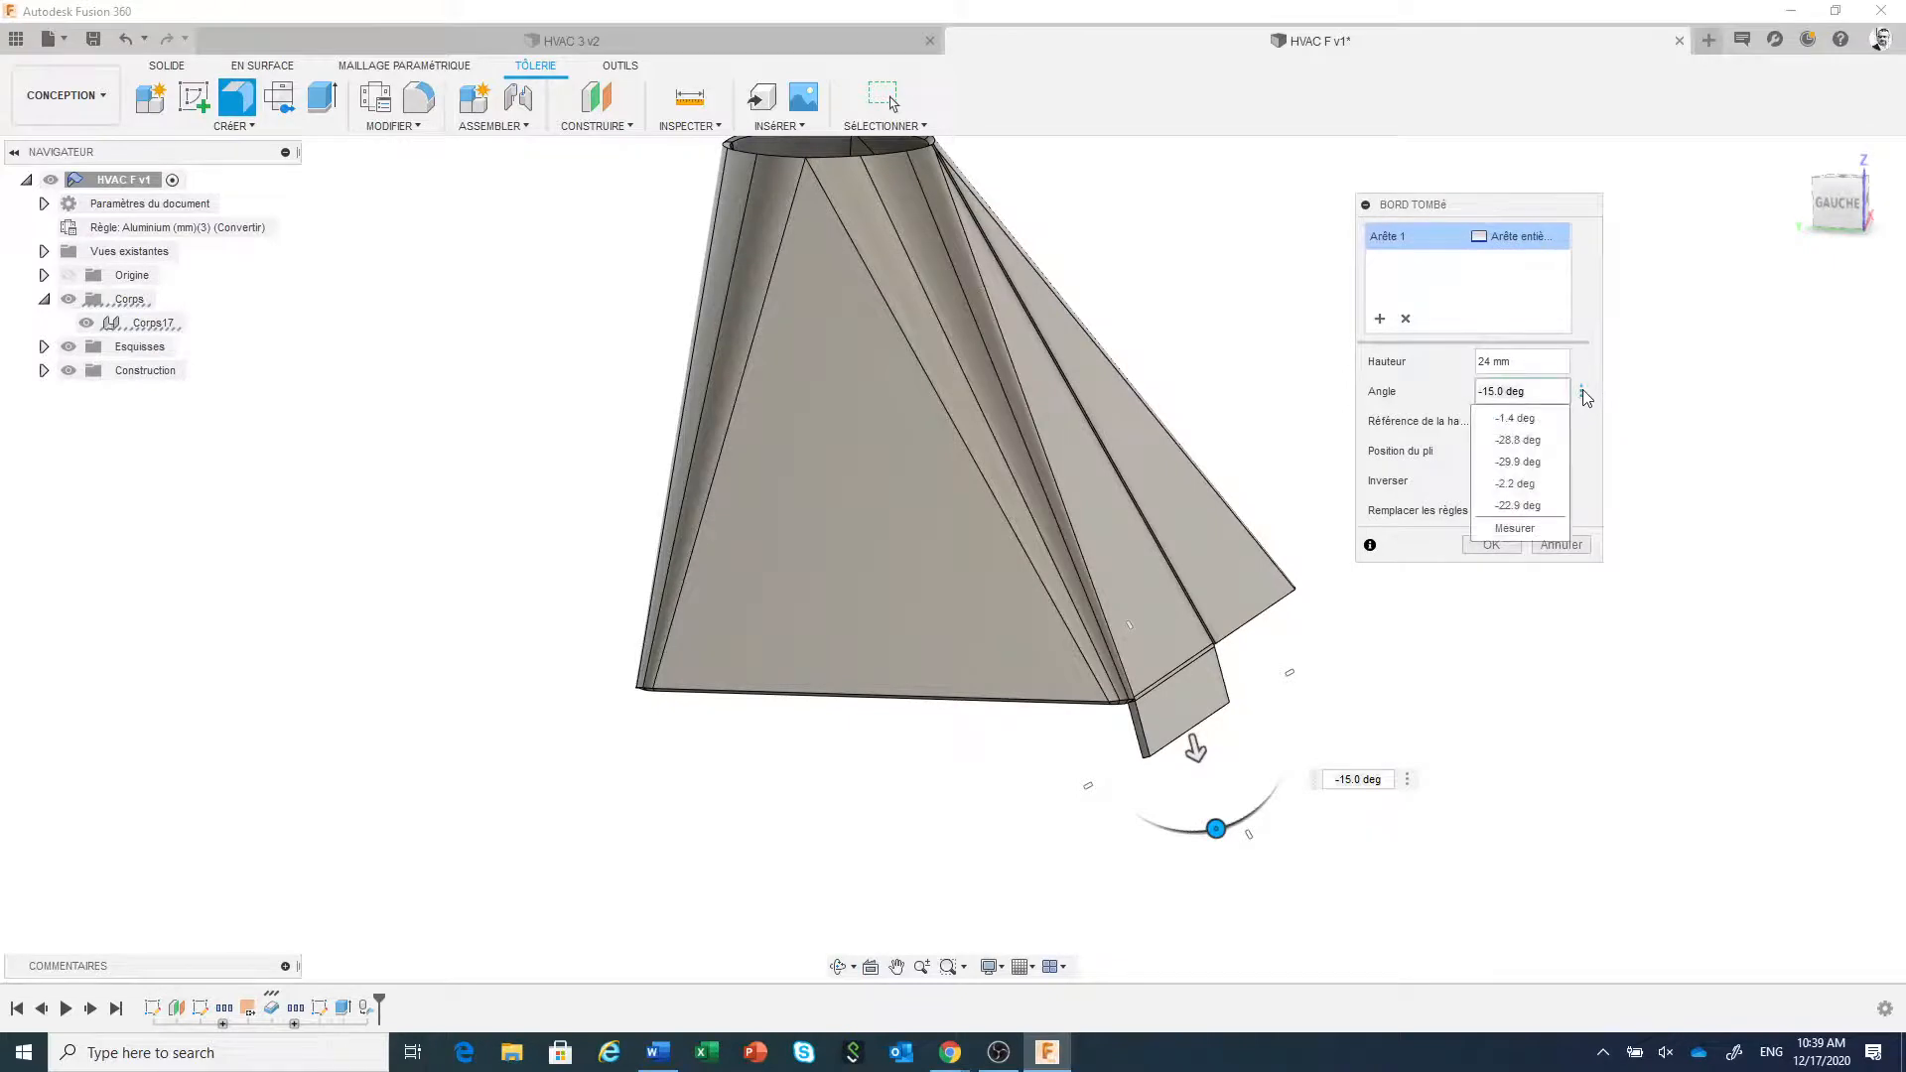
click(1543, 531)
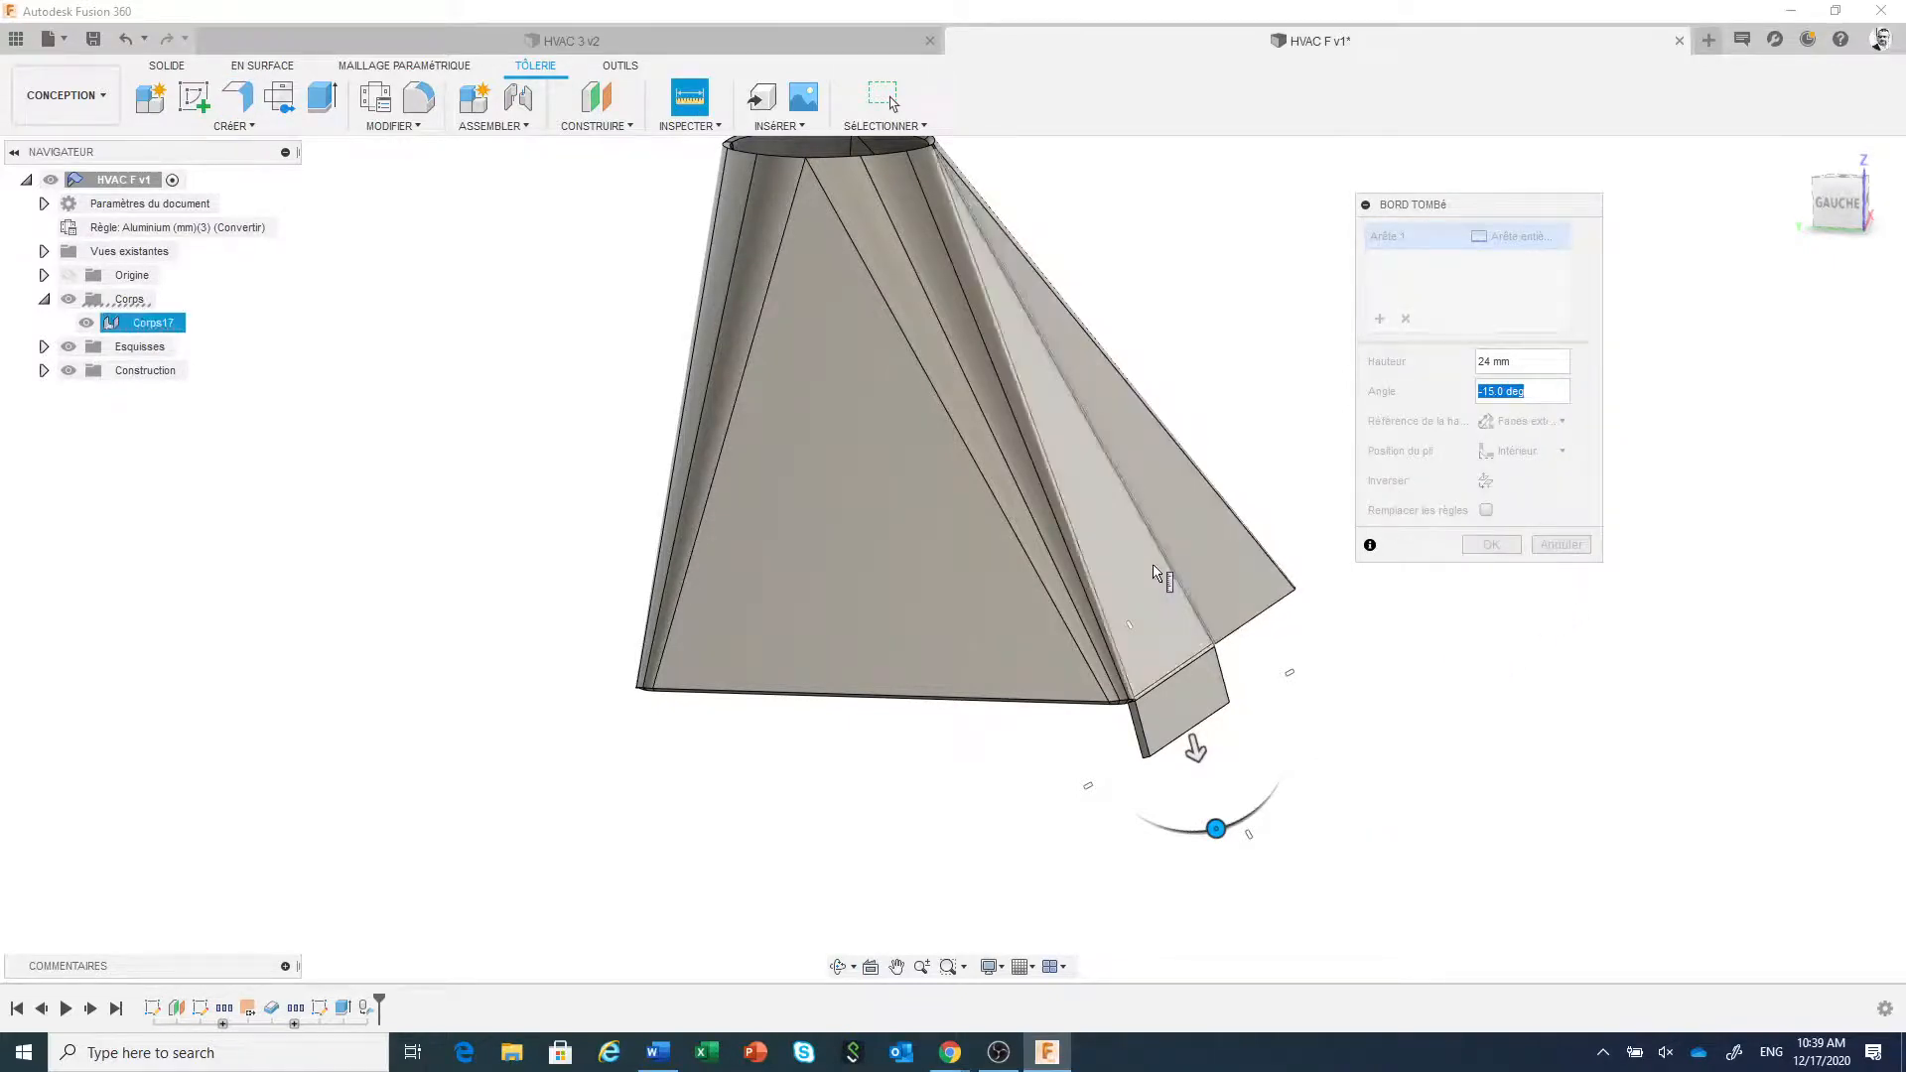
click(1135, 584)
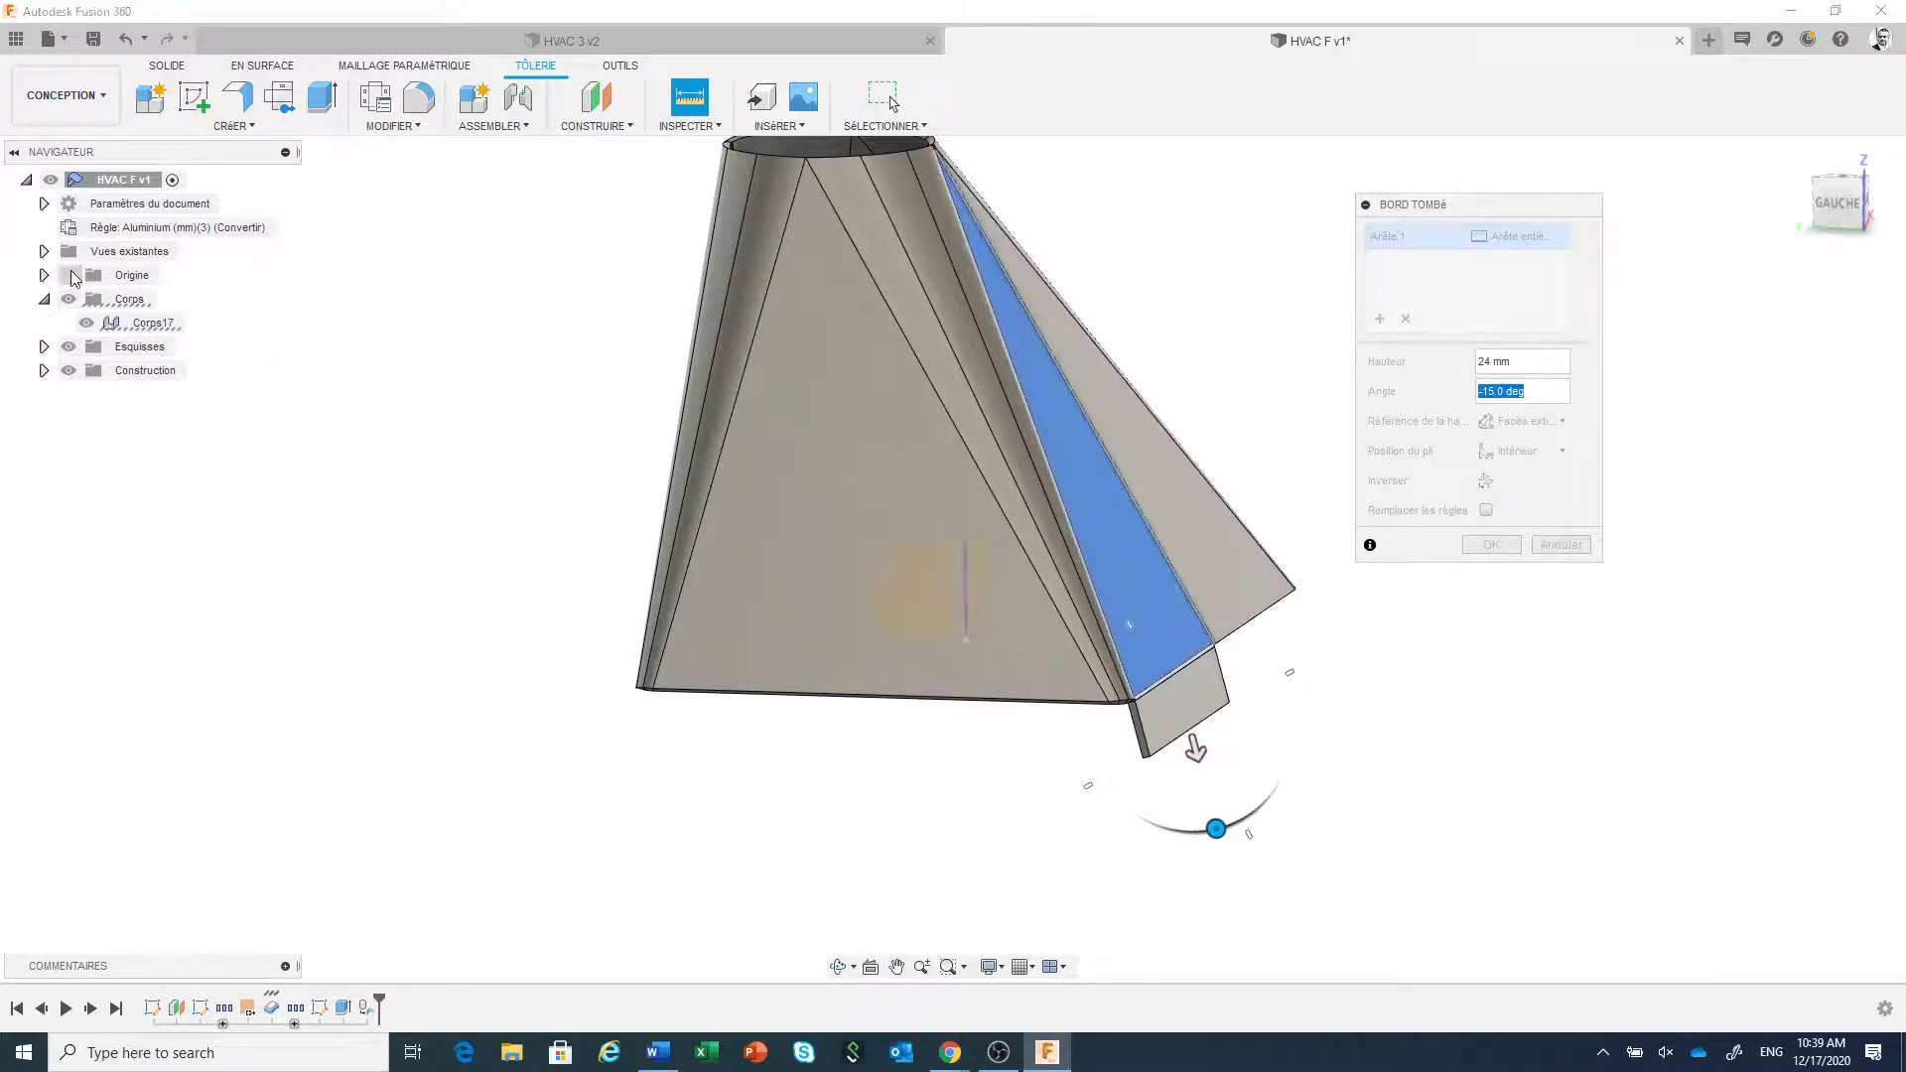
click(983, 588)
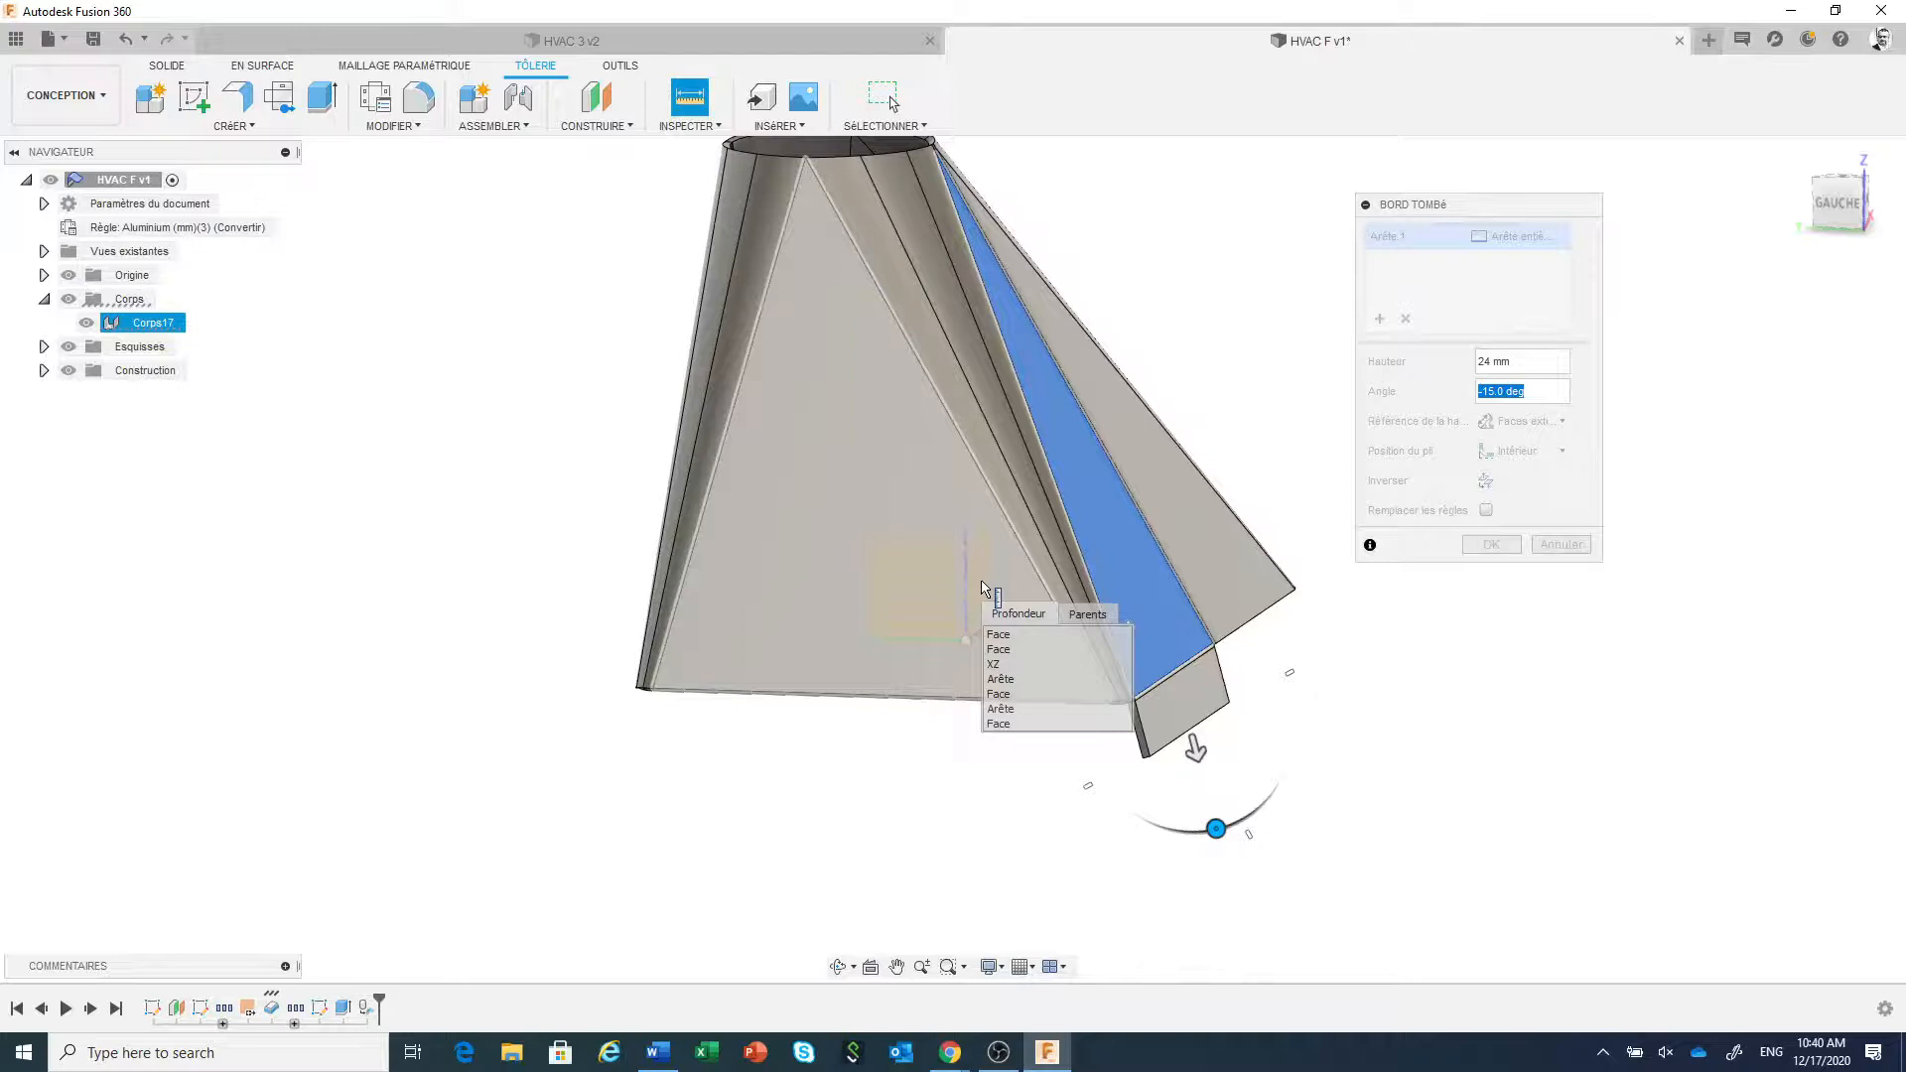
click(993, 663)
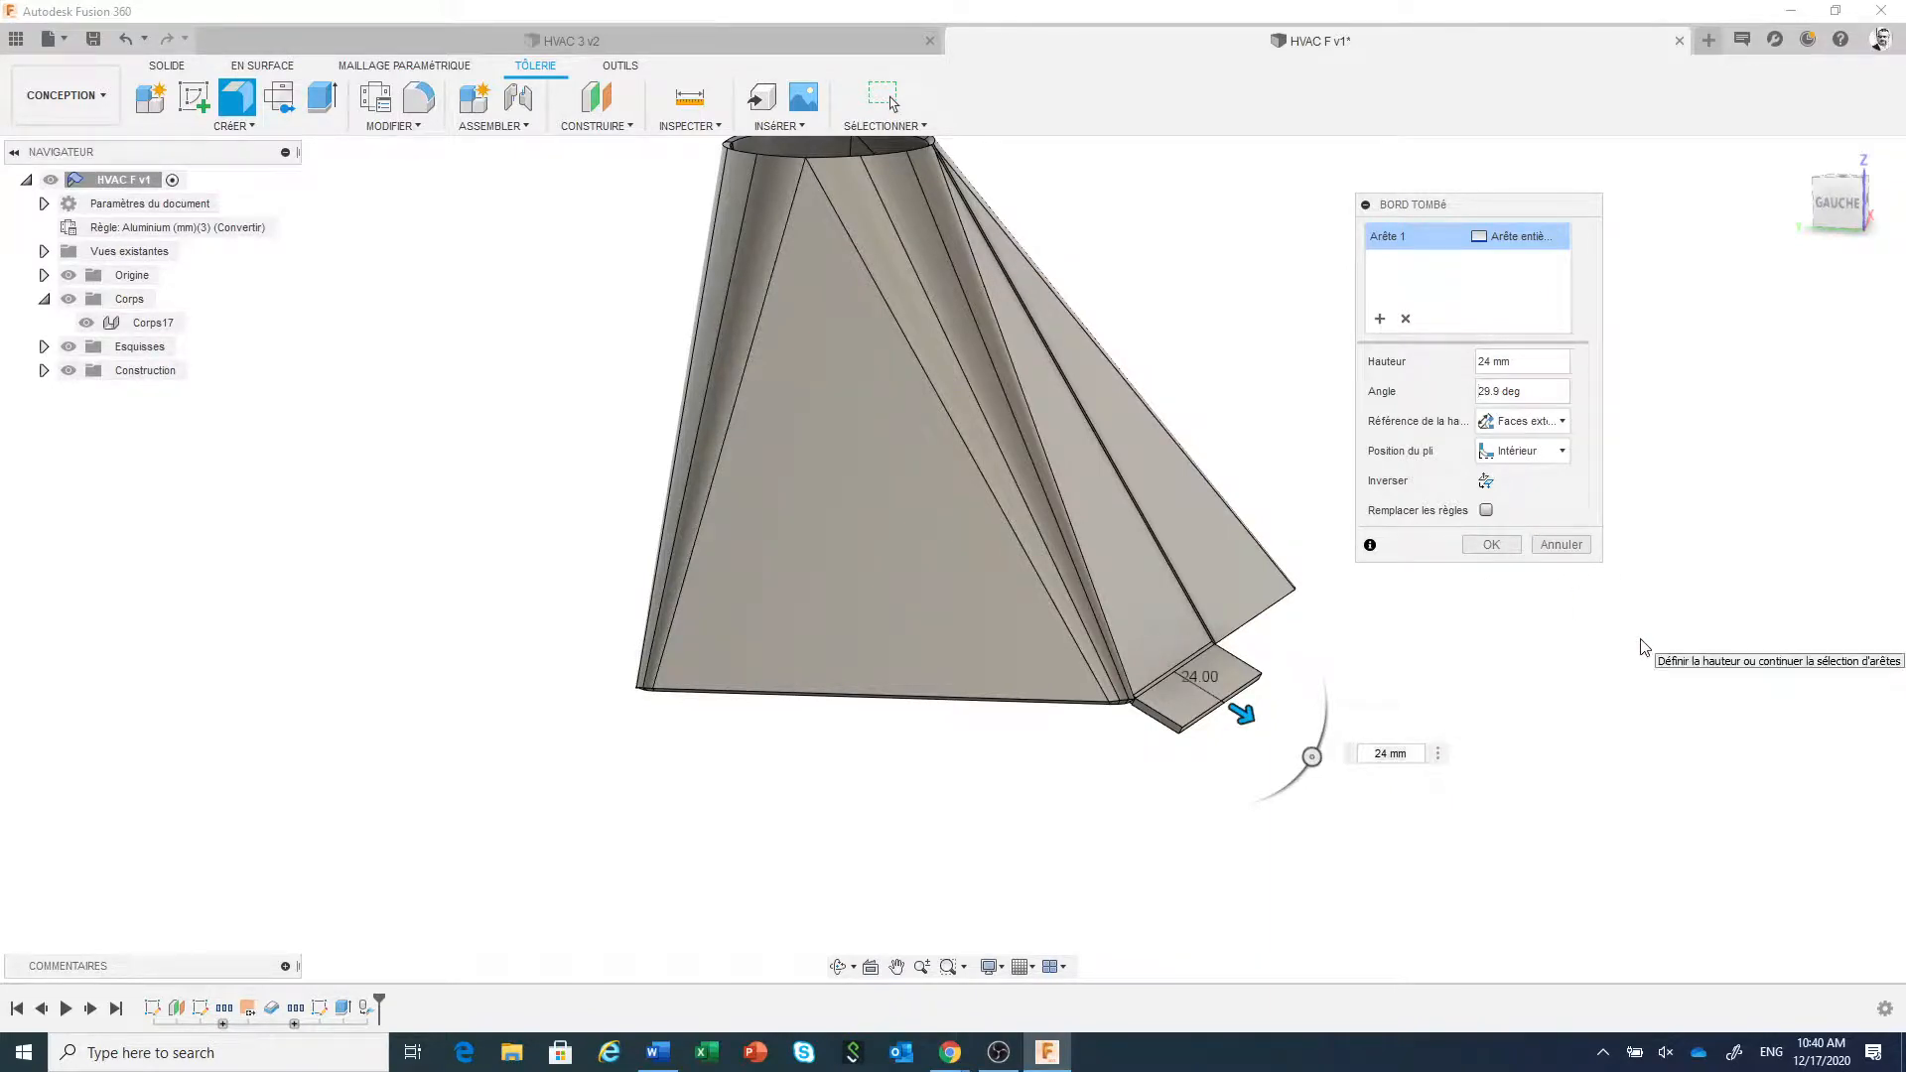
text(-)
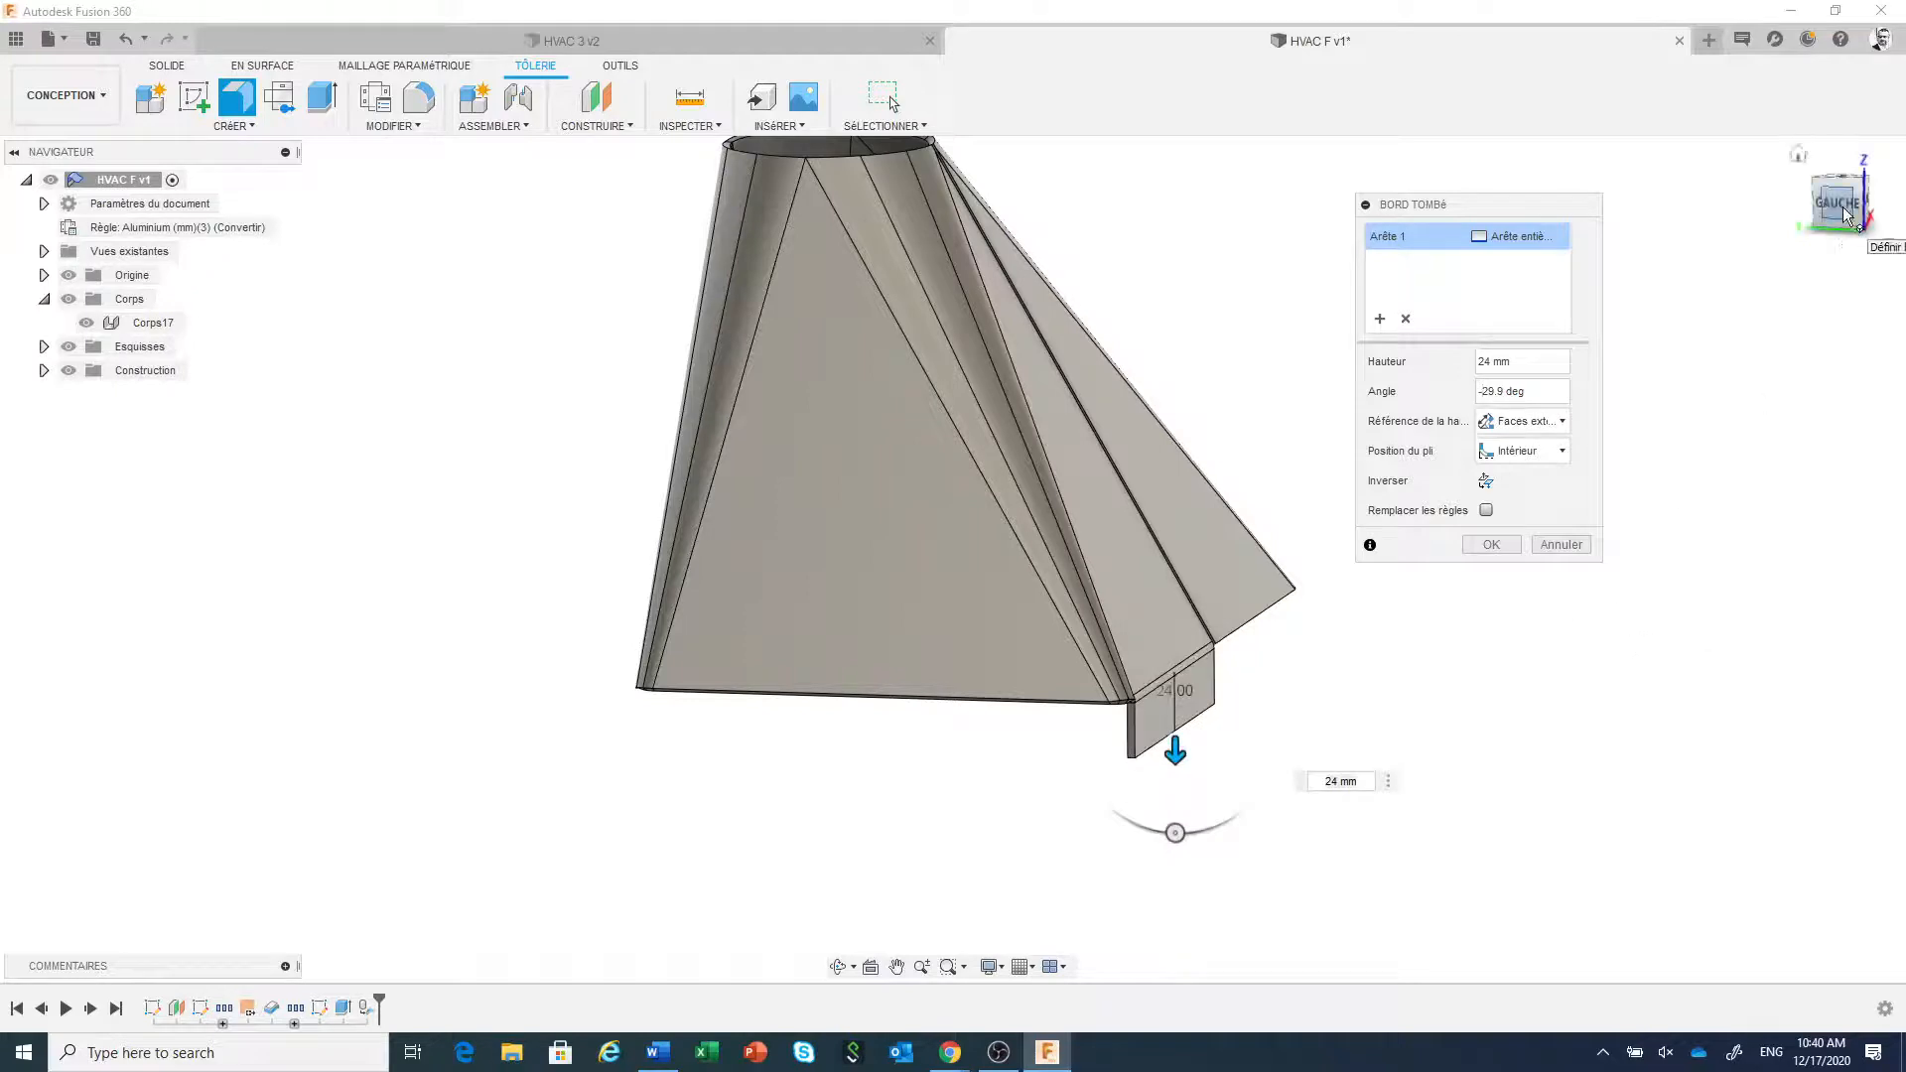
- Add the front base edge on the other side of the seam to the same flange and create both flanges
click(1844, 210)
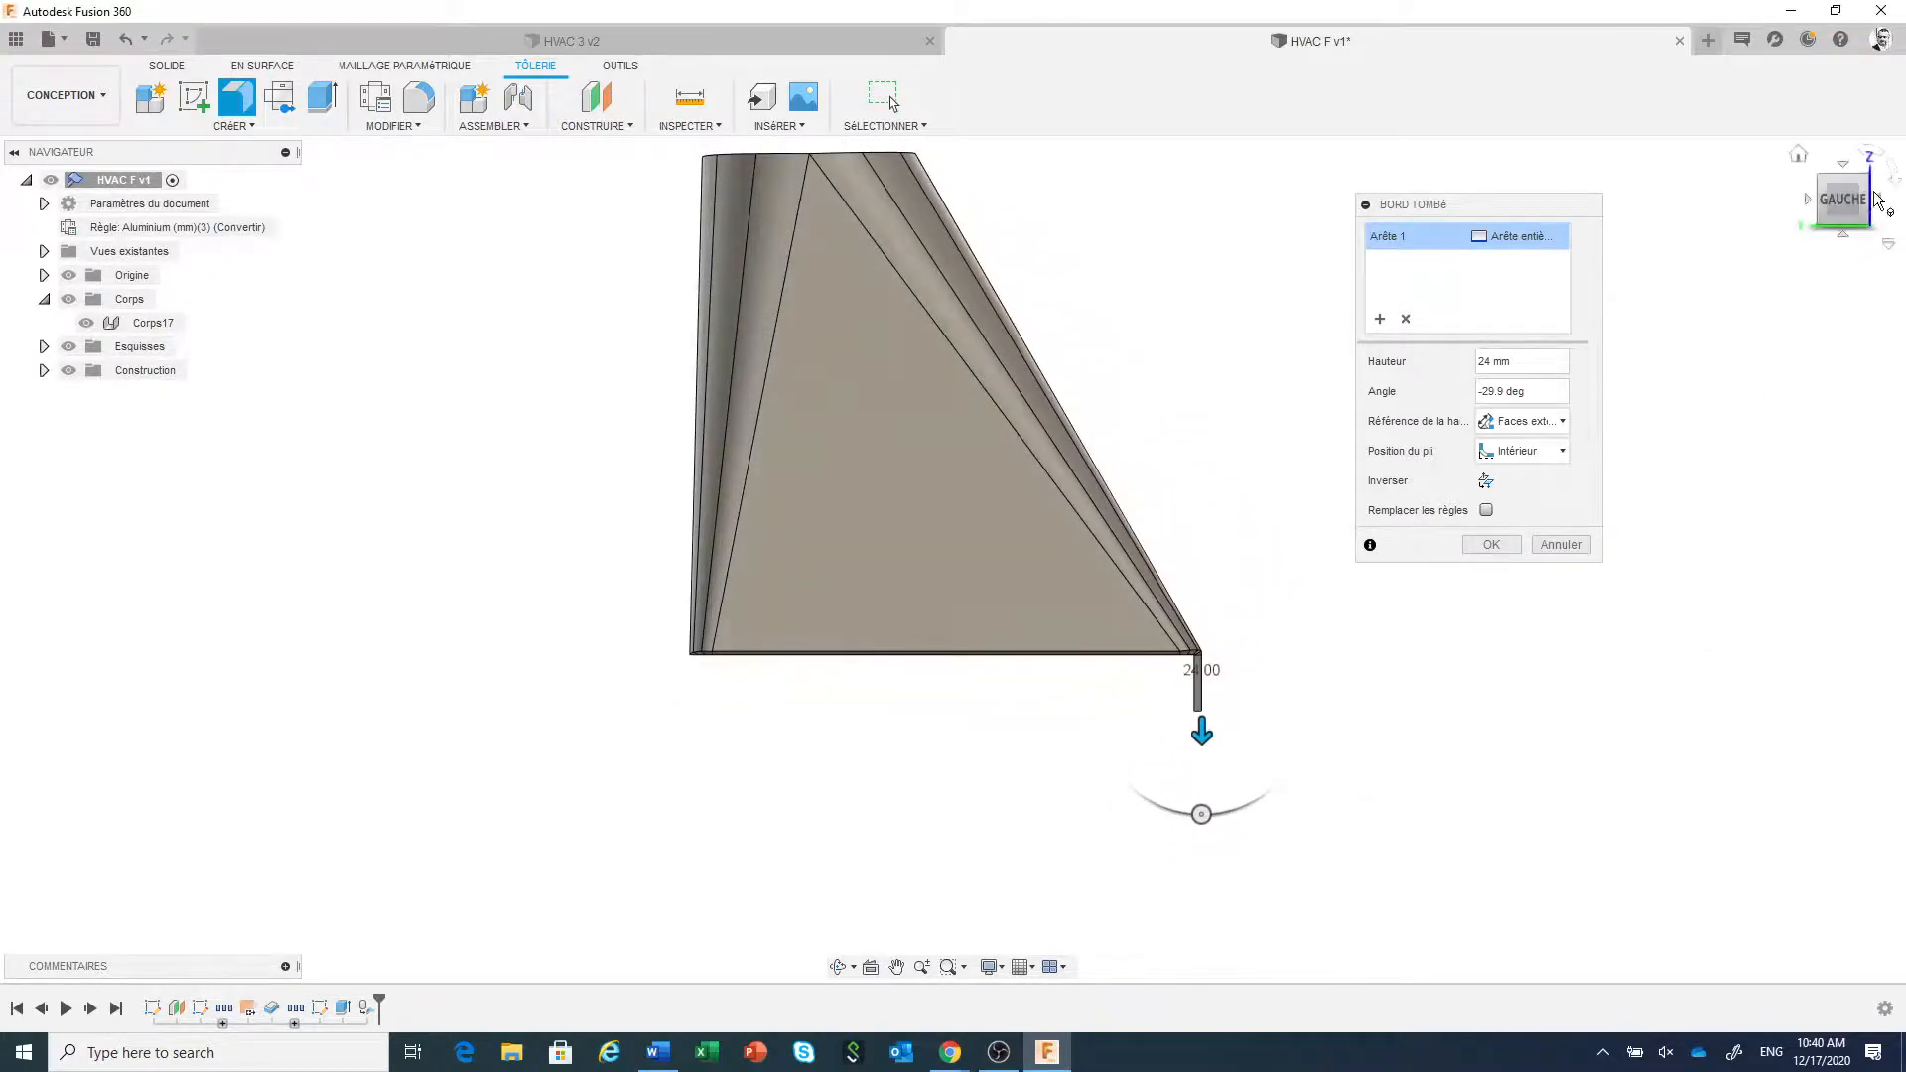
click(1876, 198)
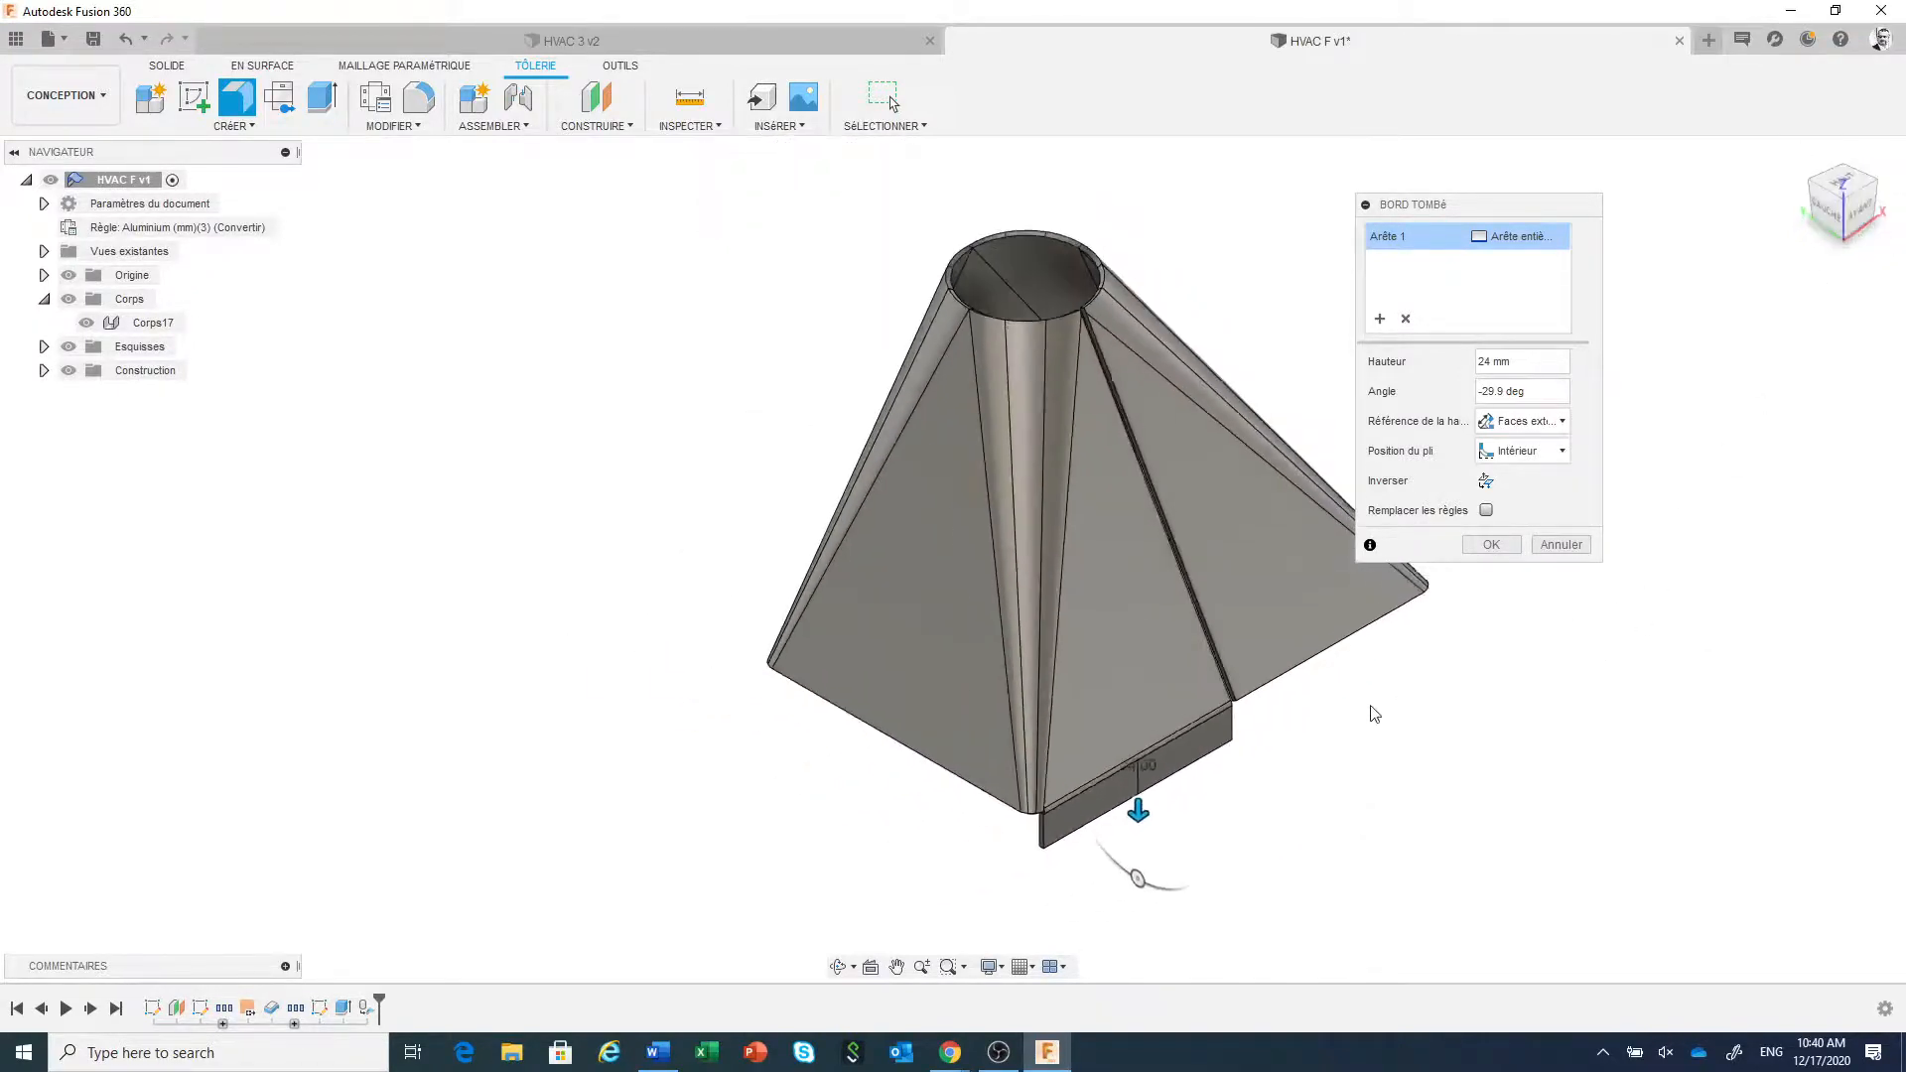
scroll(1310, 670, up, 3)
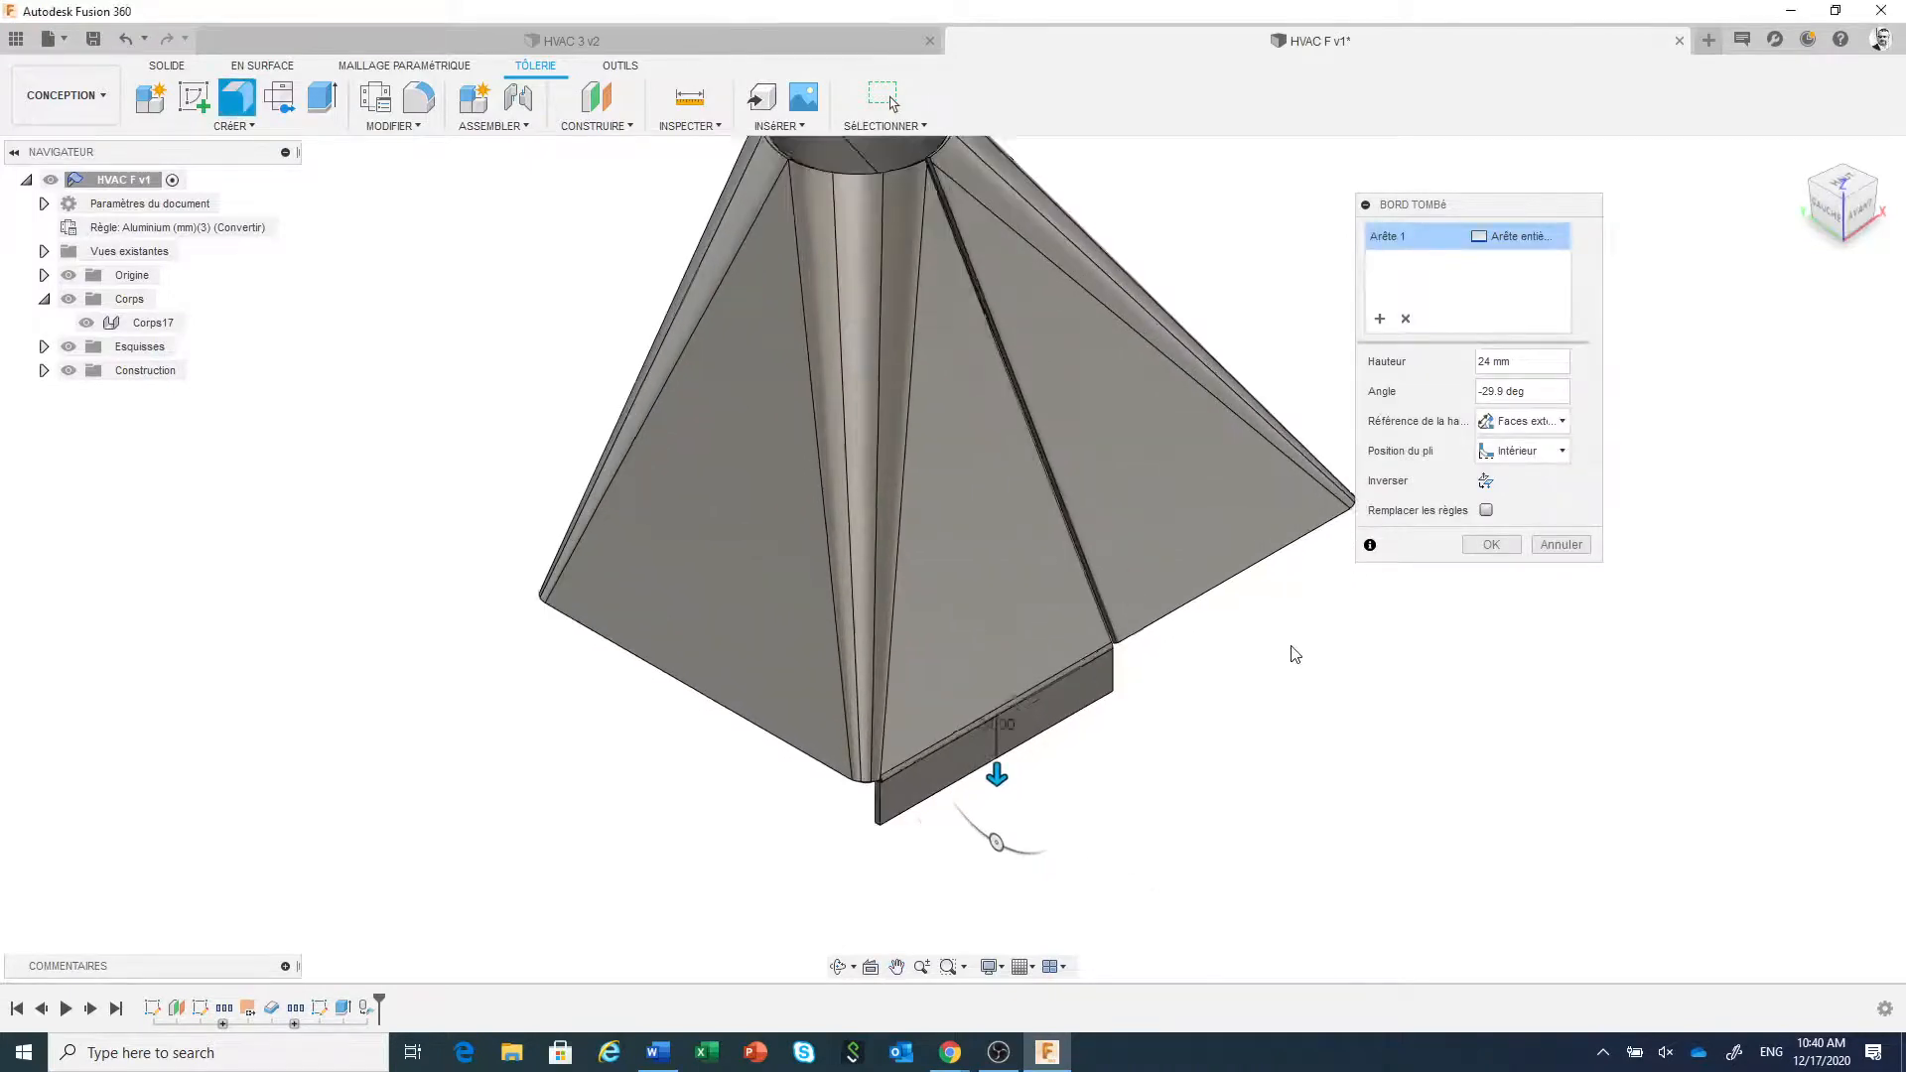
scroll(1280, 657, up, 2)
scroll(1231, 658, down, 1)
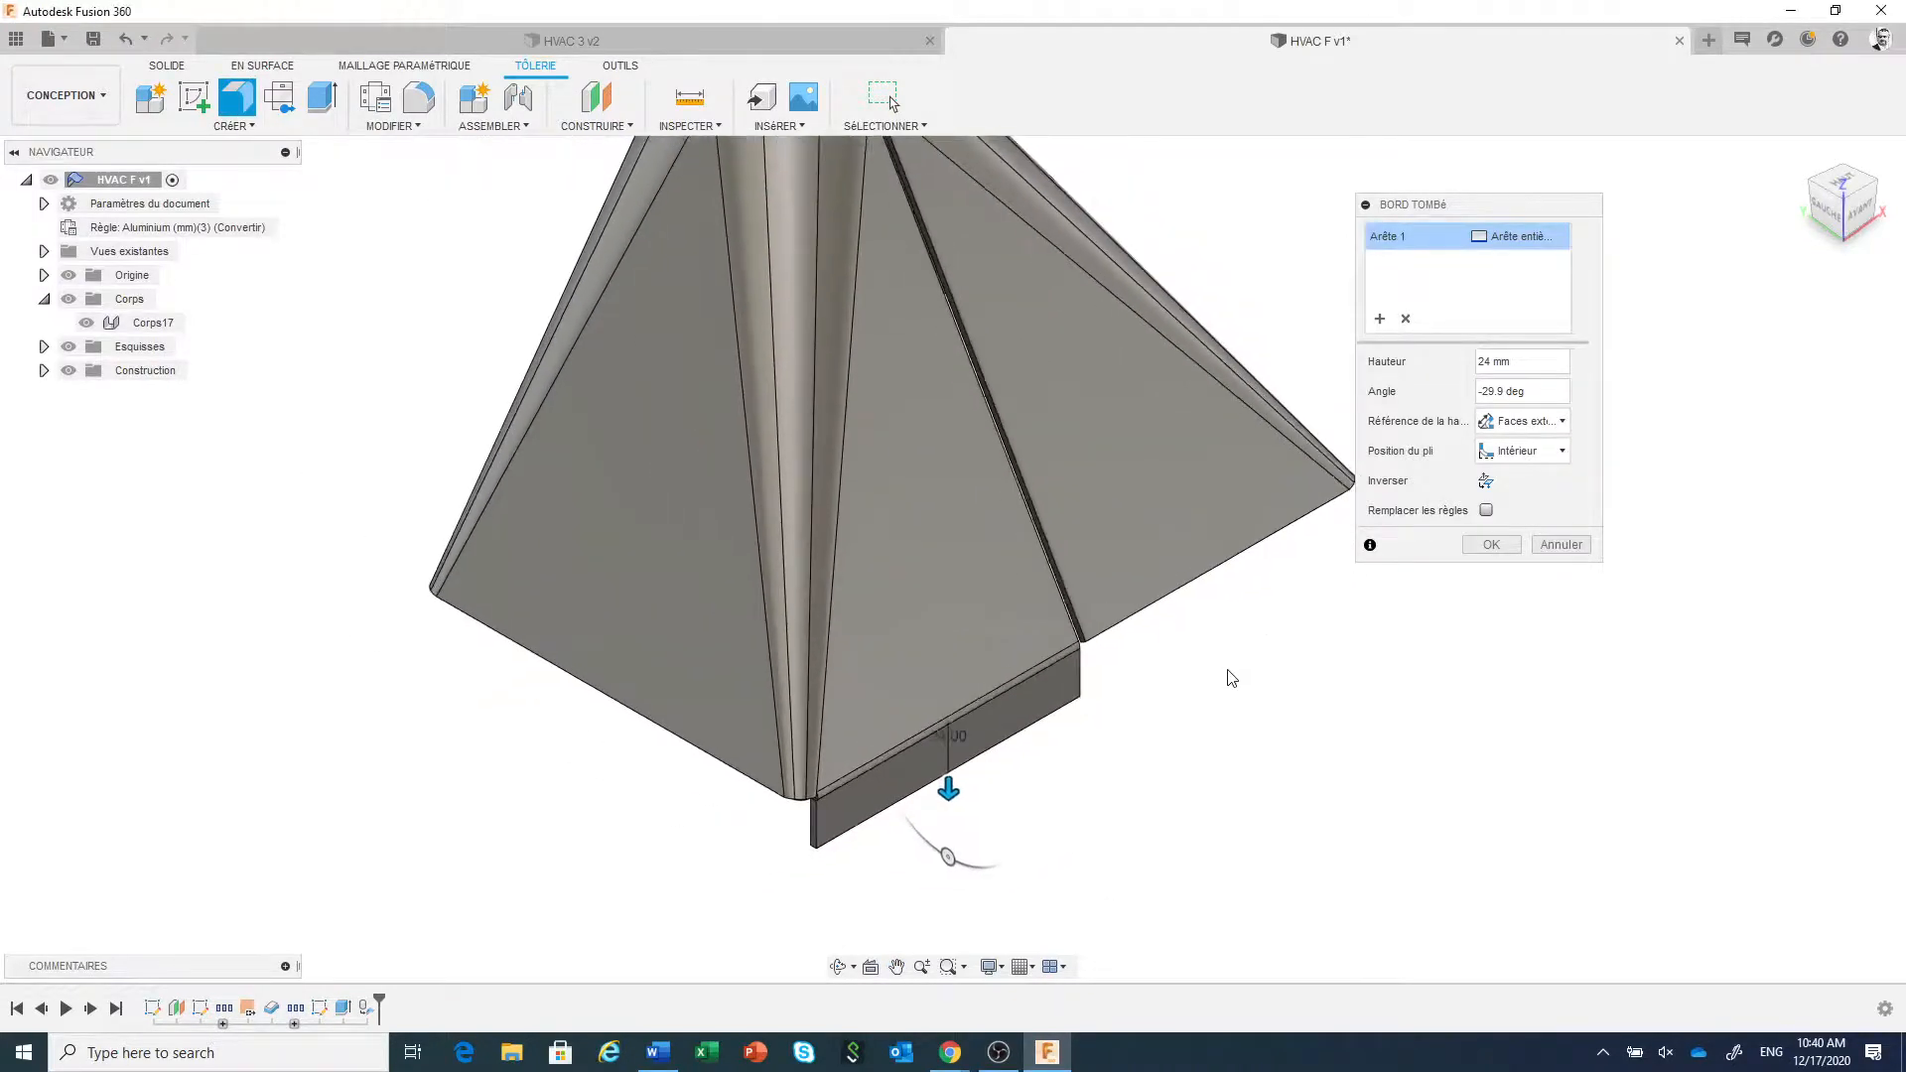
shift+middle_drag(1225, 668, 1229, 604)
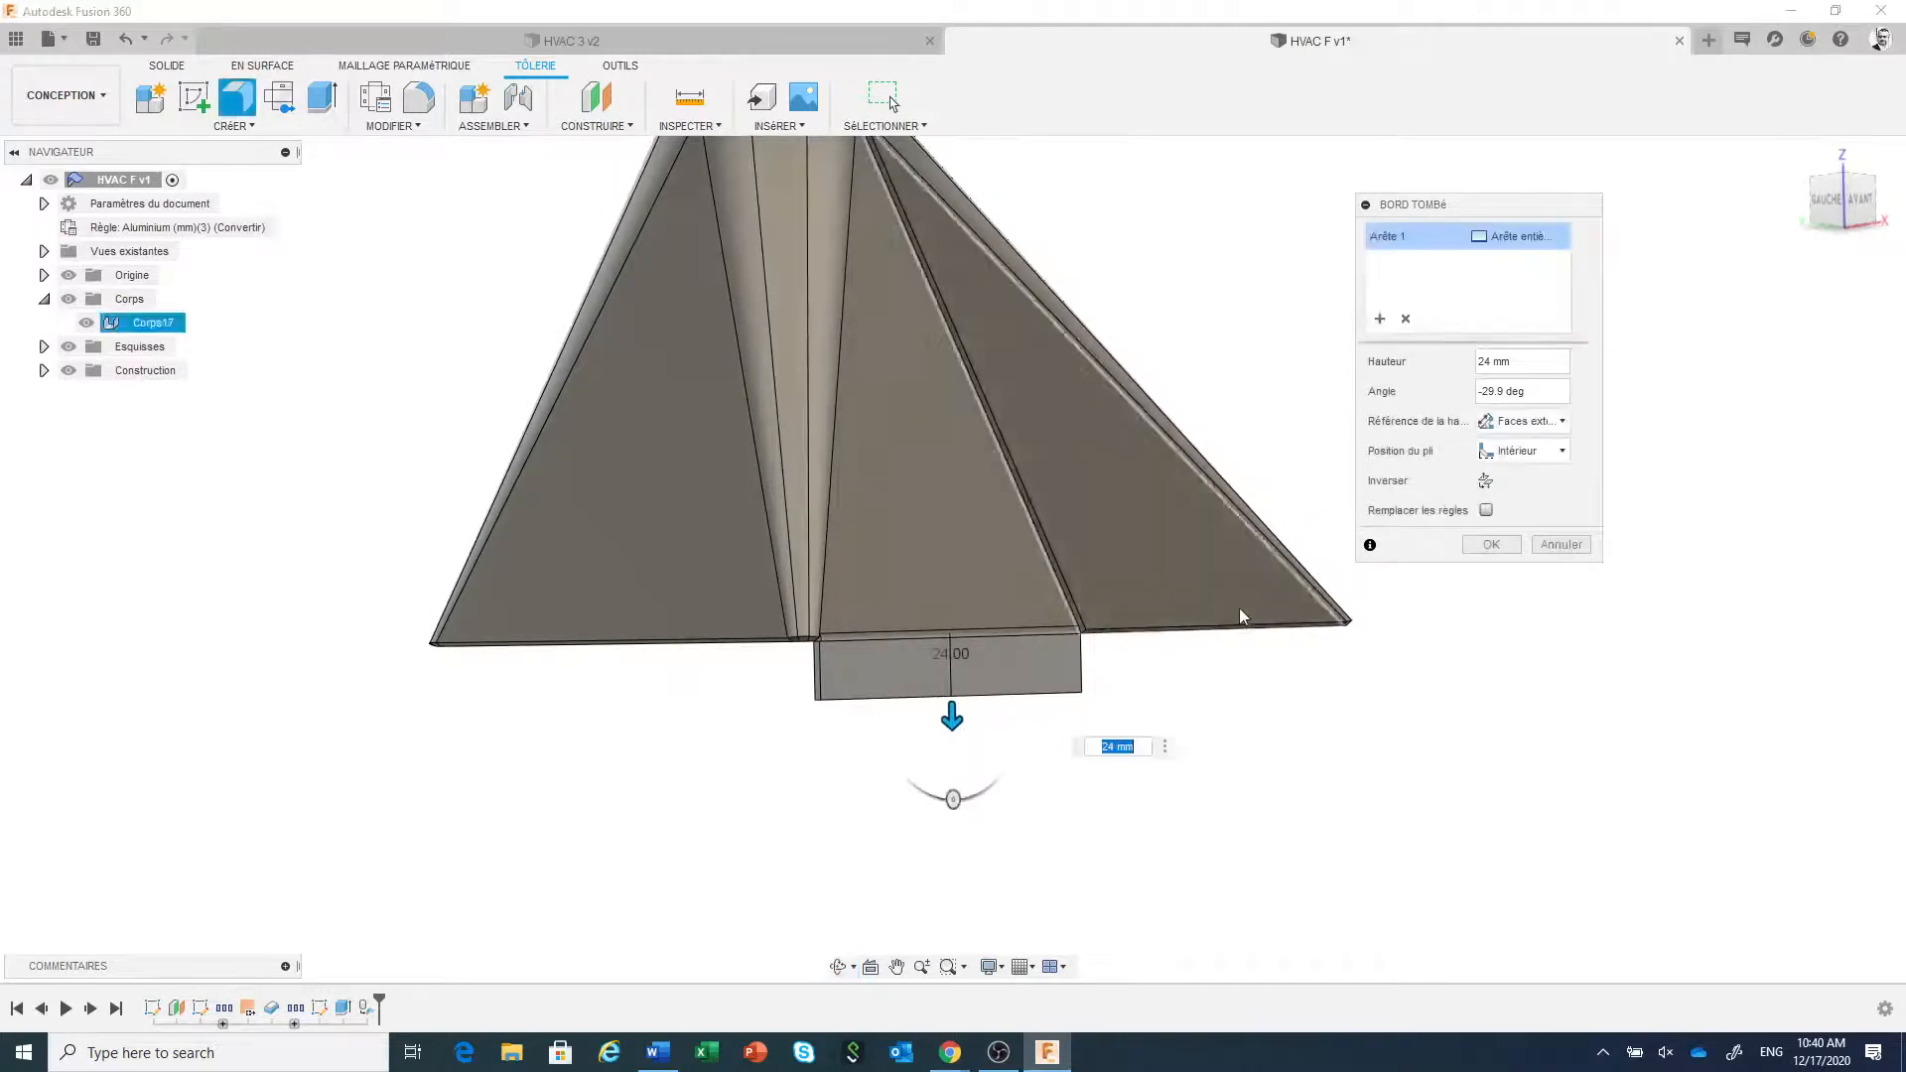
scroll(1194, 667, up, 1)
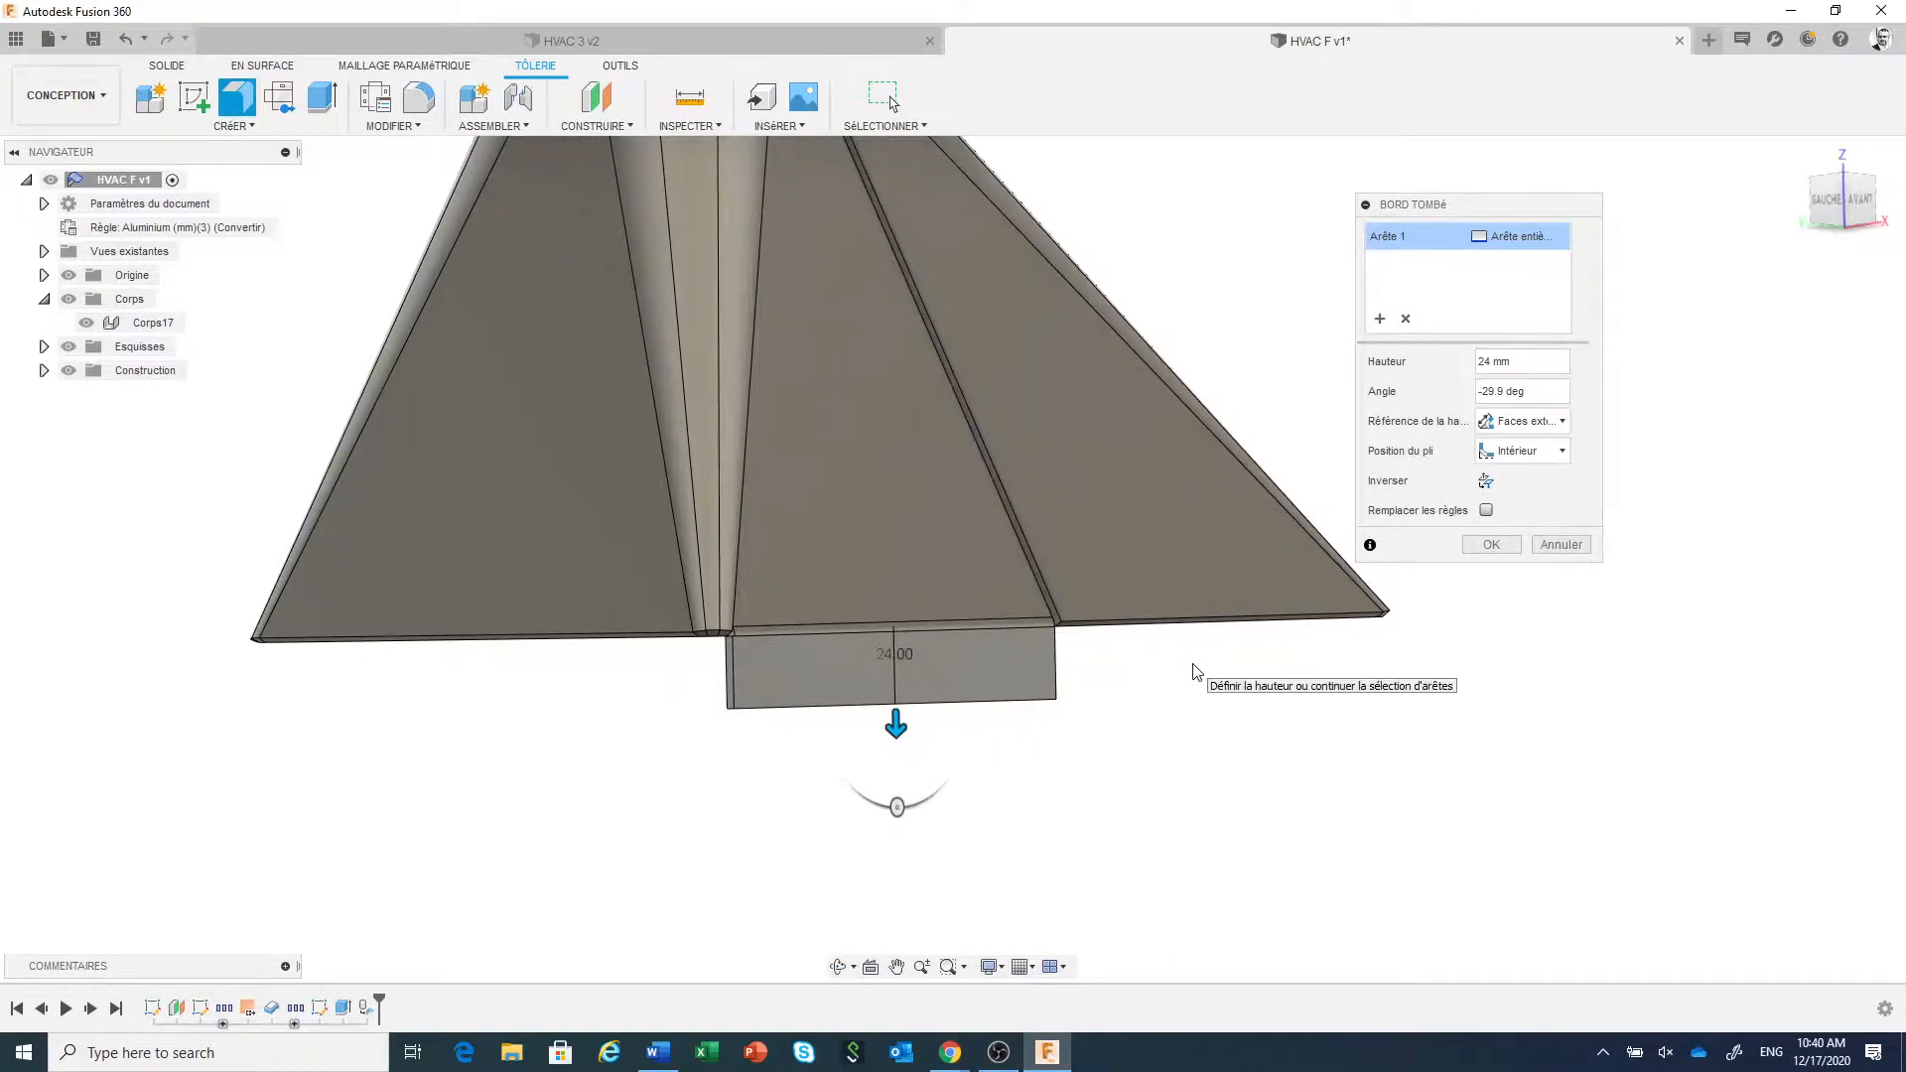
click(1183, 660)
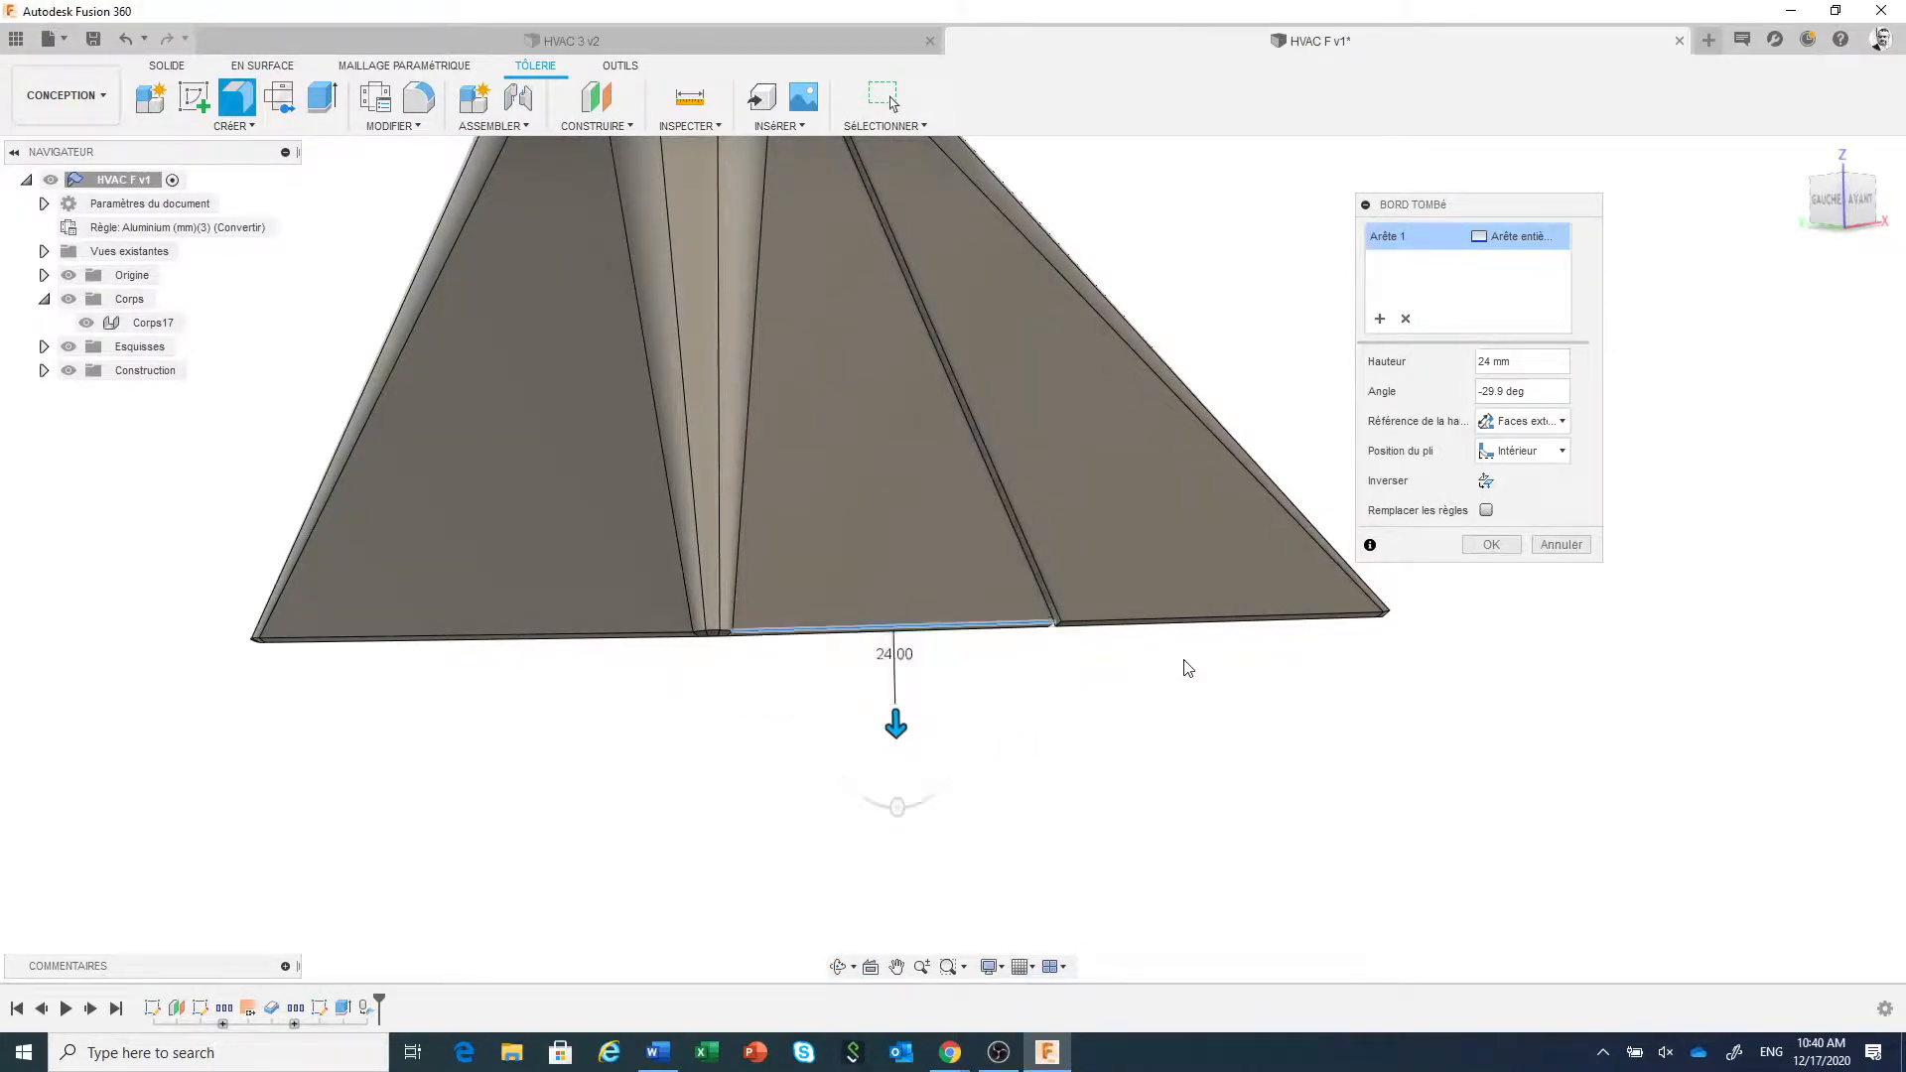
click(1213, 623)
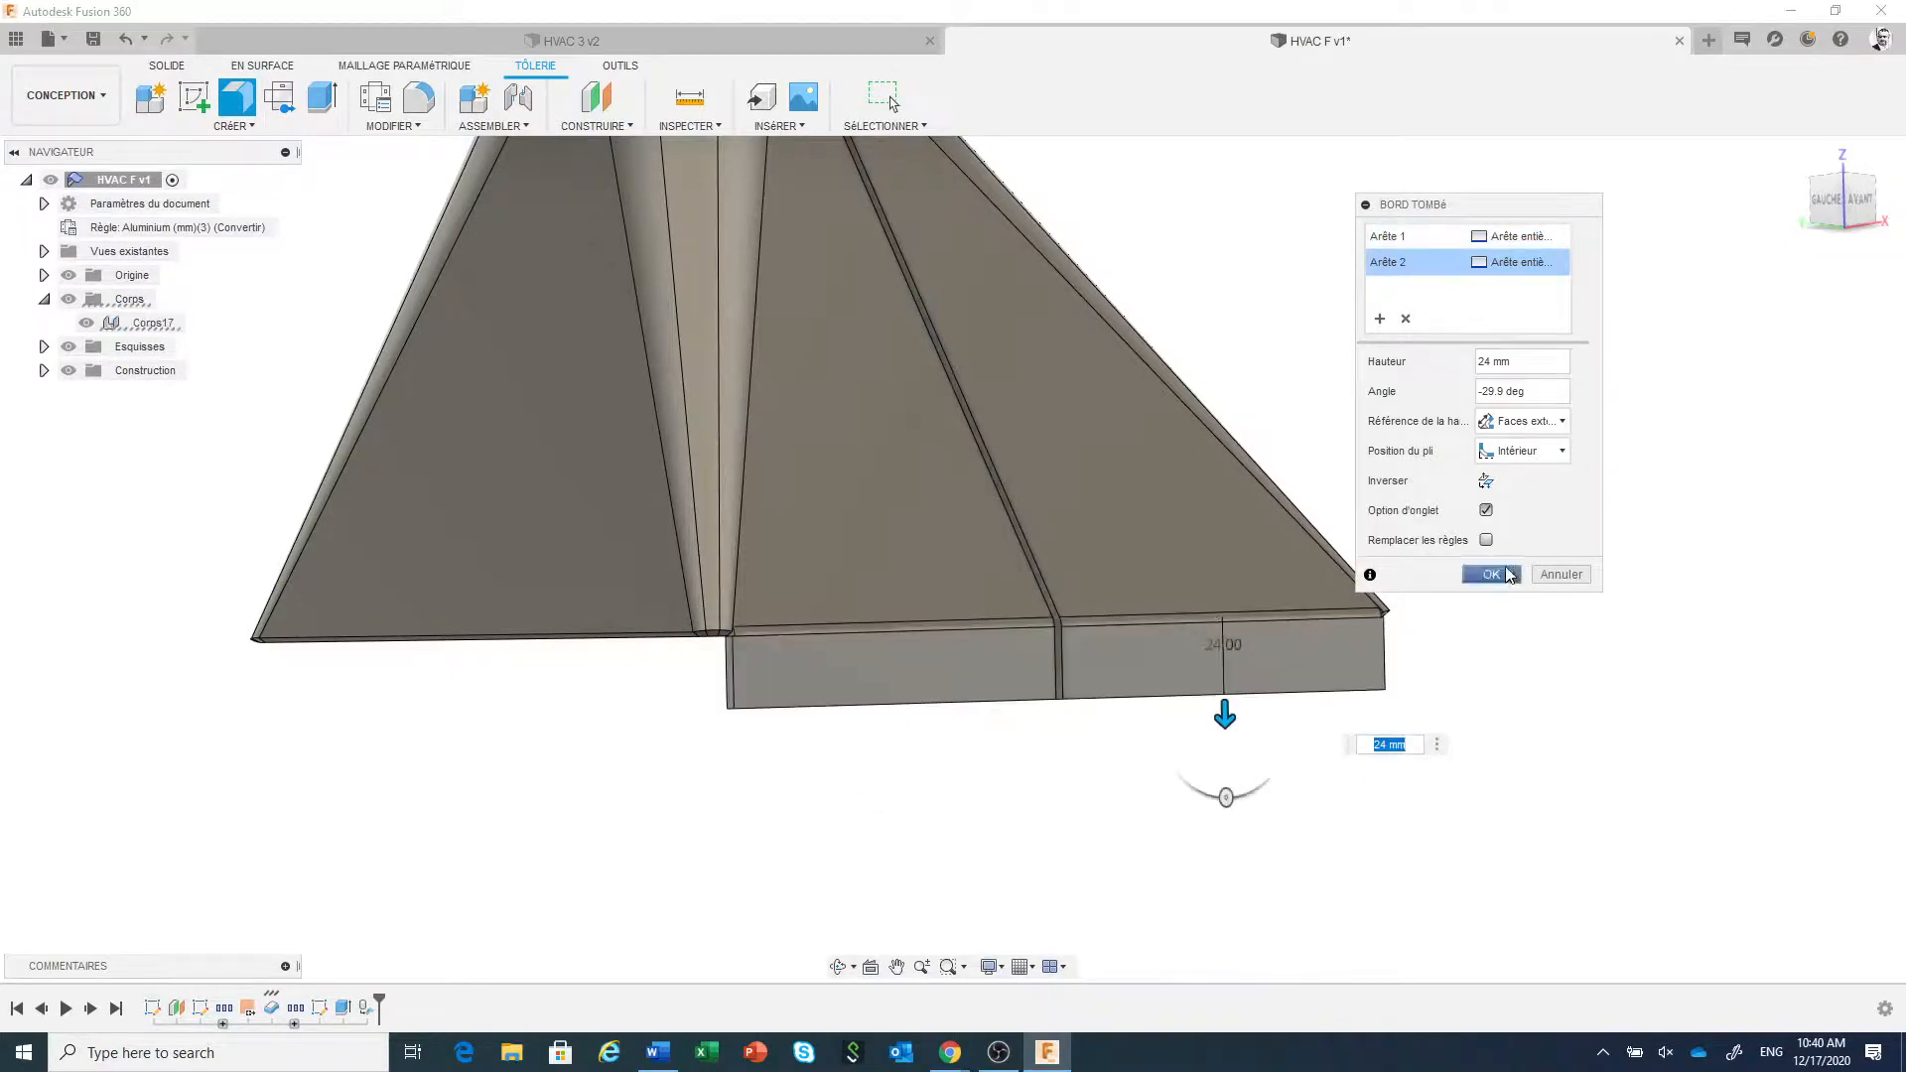
click(1493, 575)
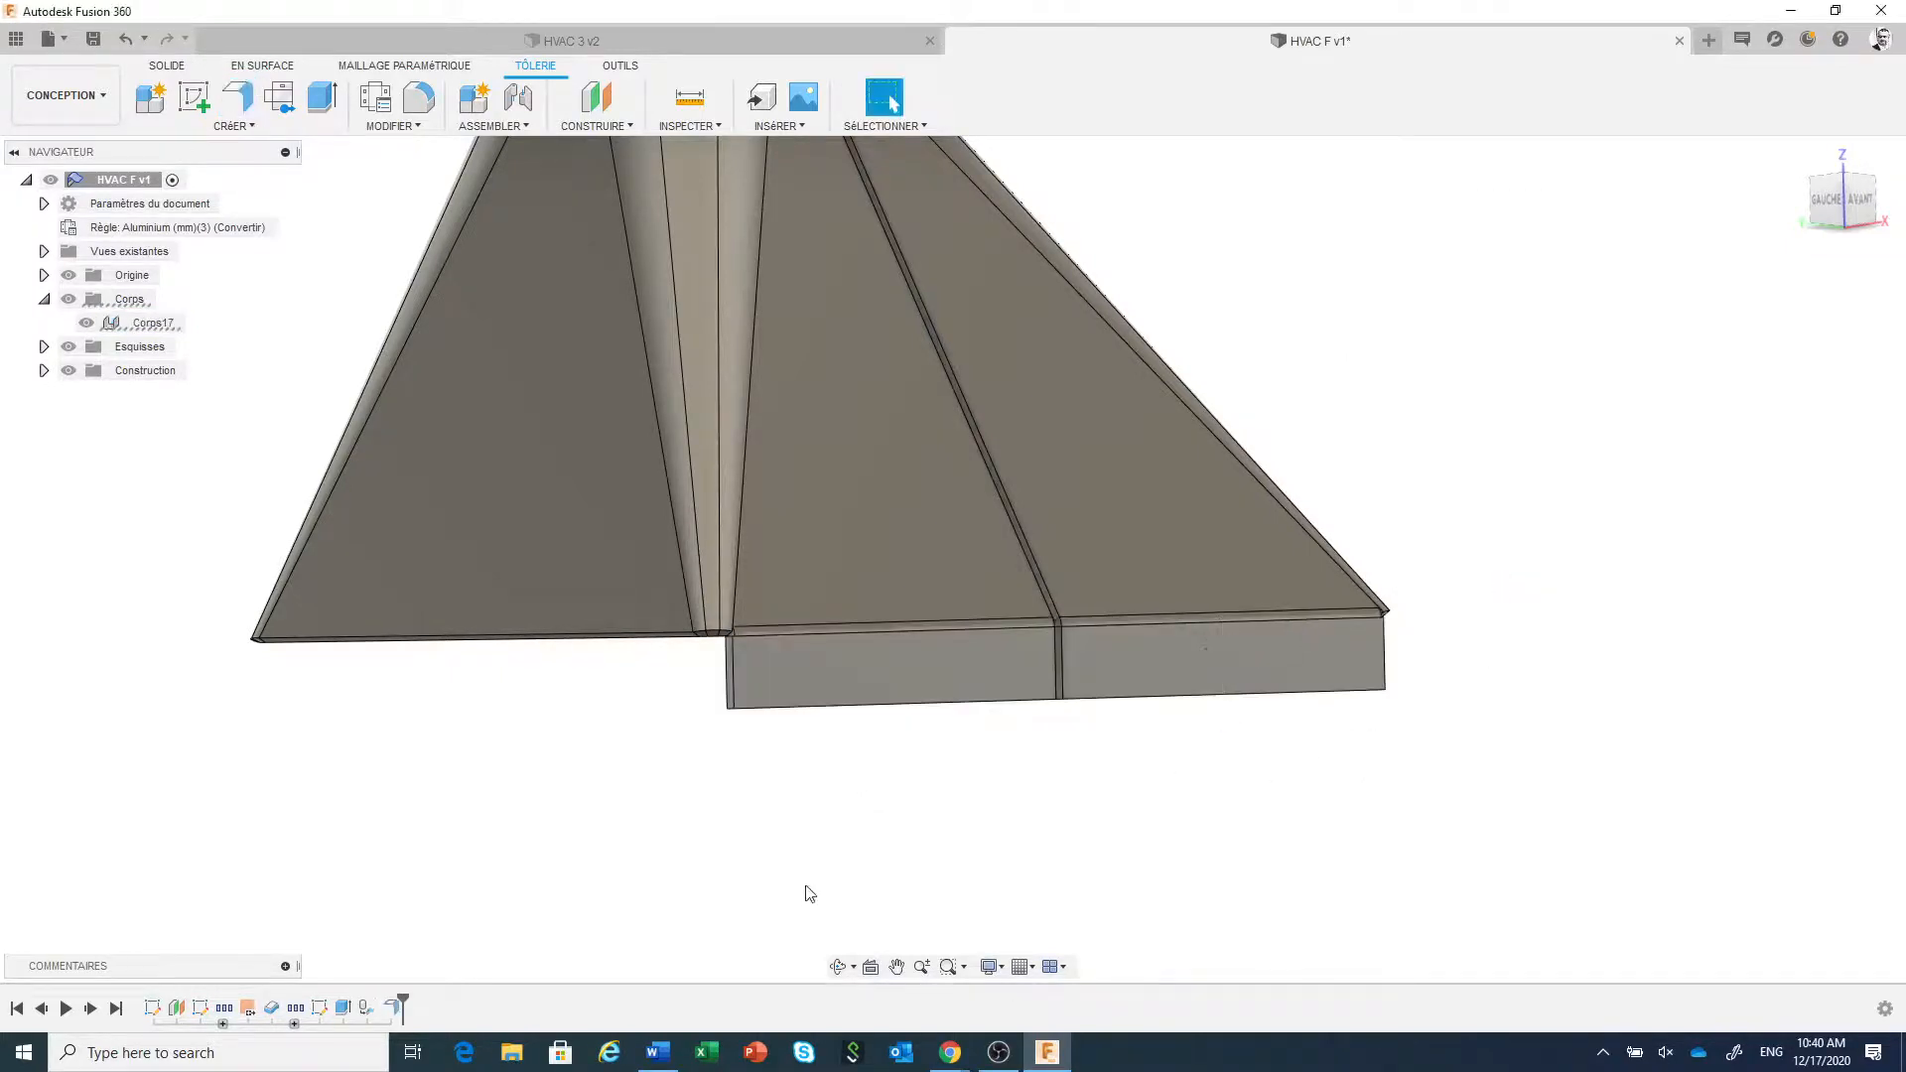
- Start a flange on the base edge of the left face and set its height to 24 mm
scroll(810, 893, down, 4)
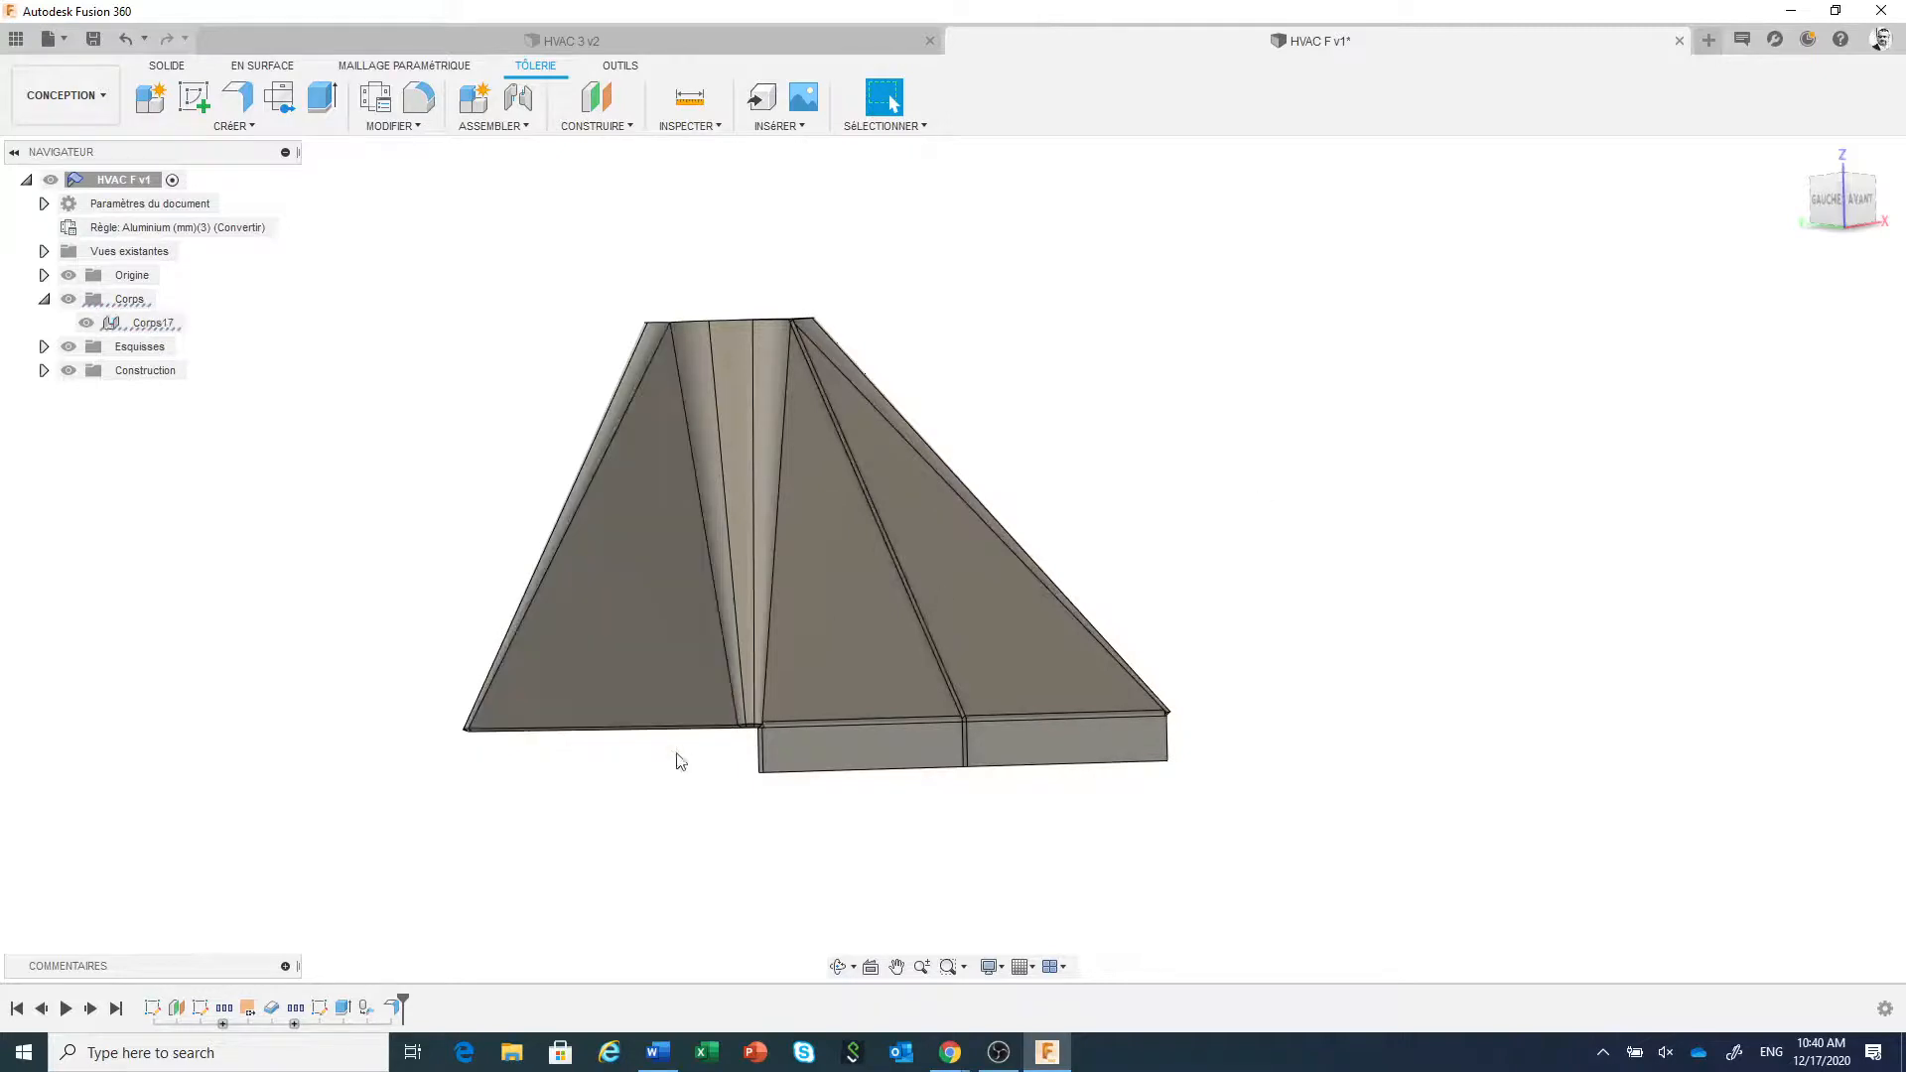
scroll(655, 770, up, 3)
right_click(599, 766)
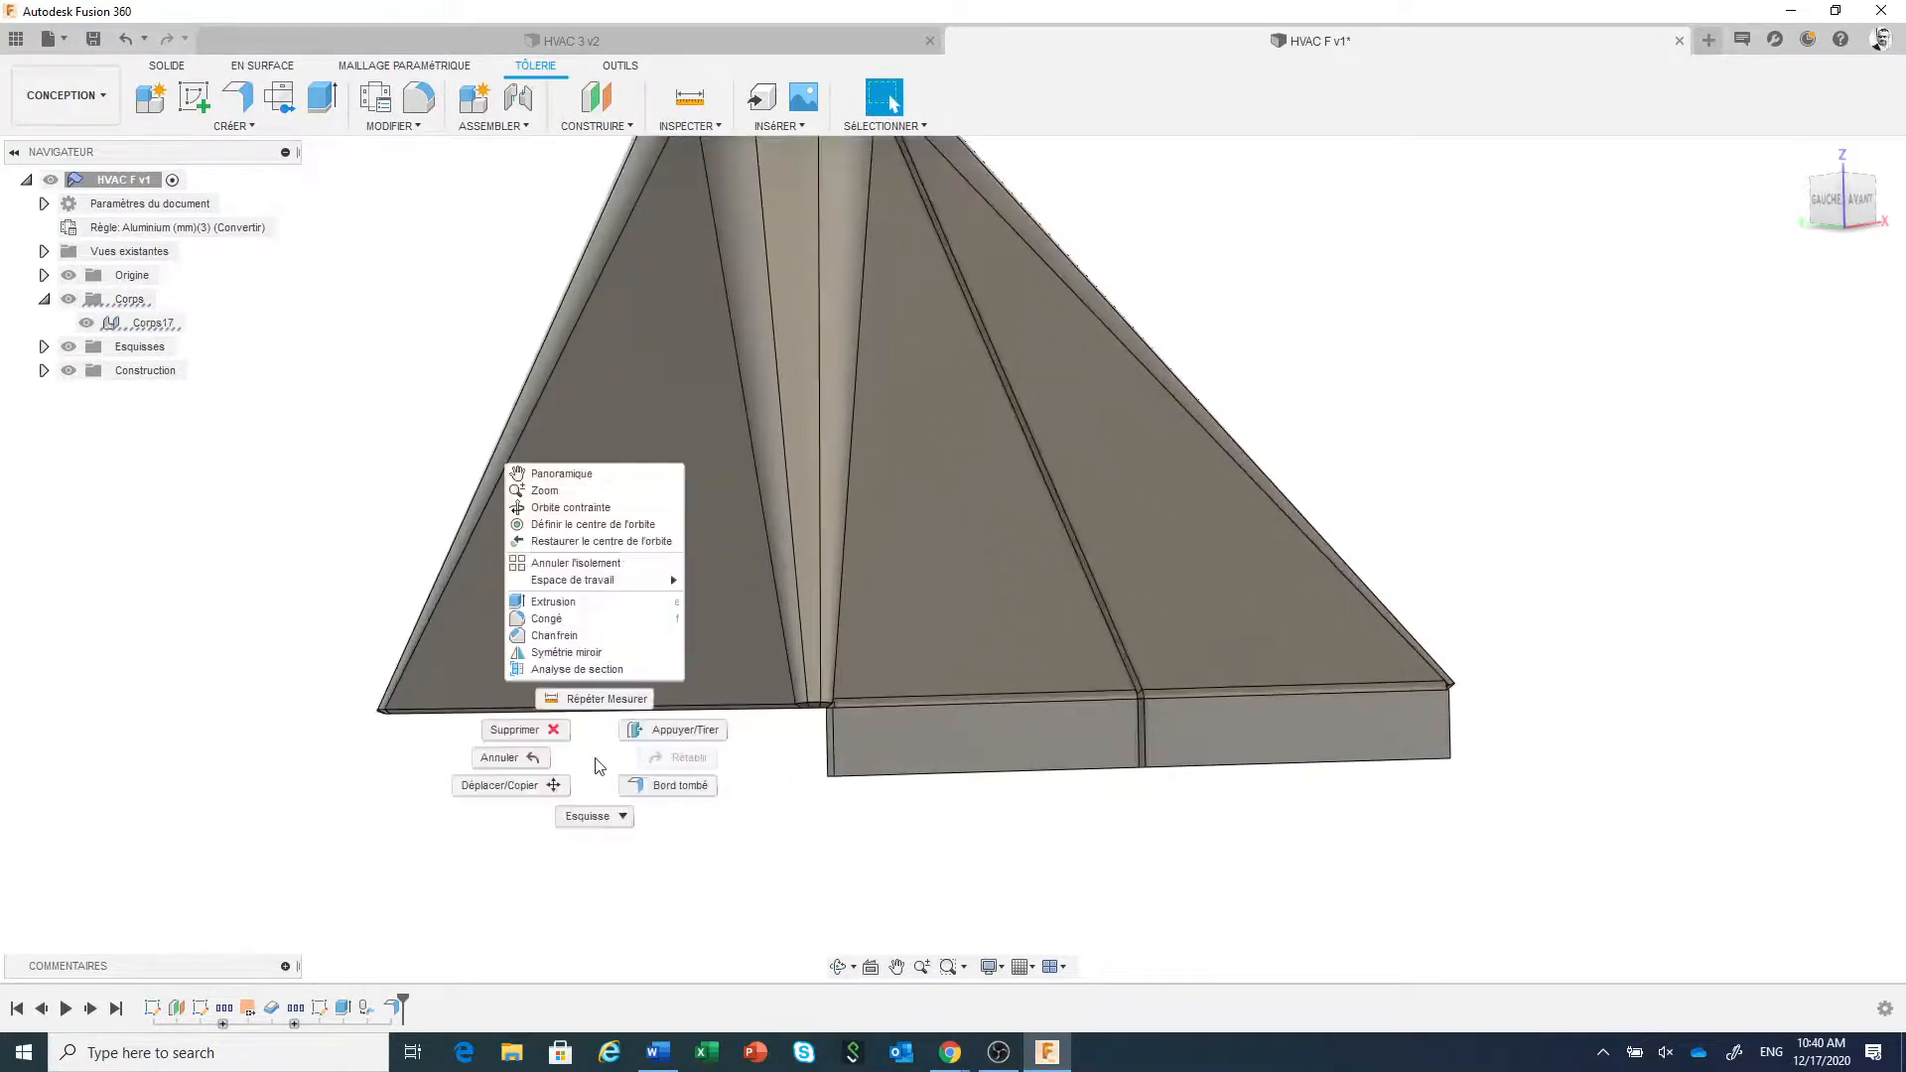
click(659, 787)
scroll(650, 769, up, 4)
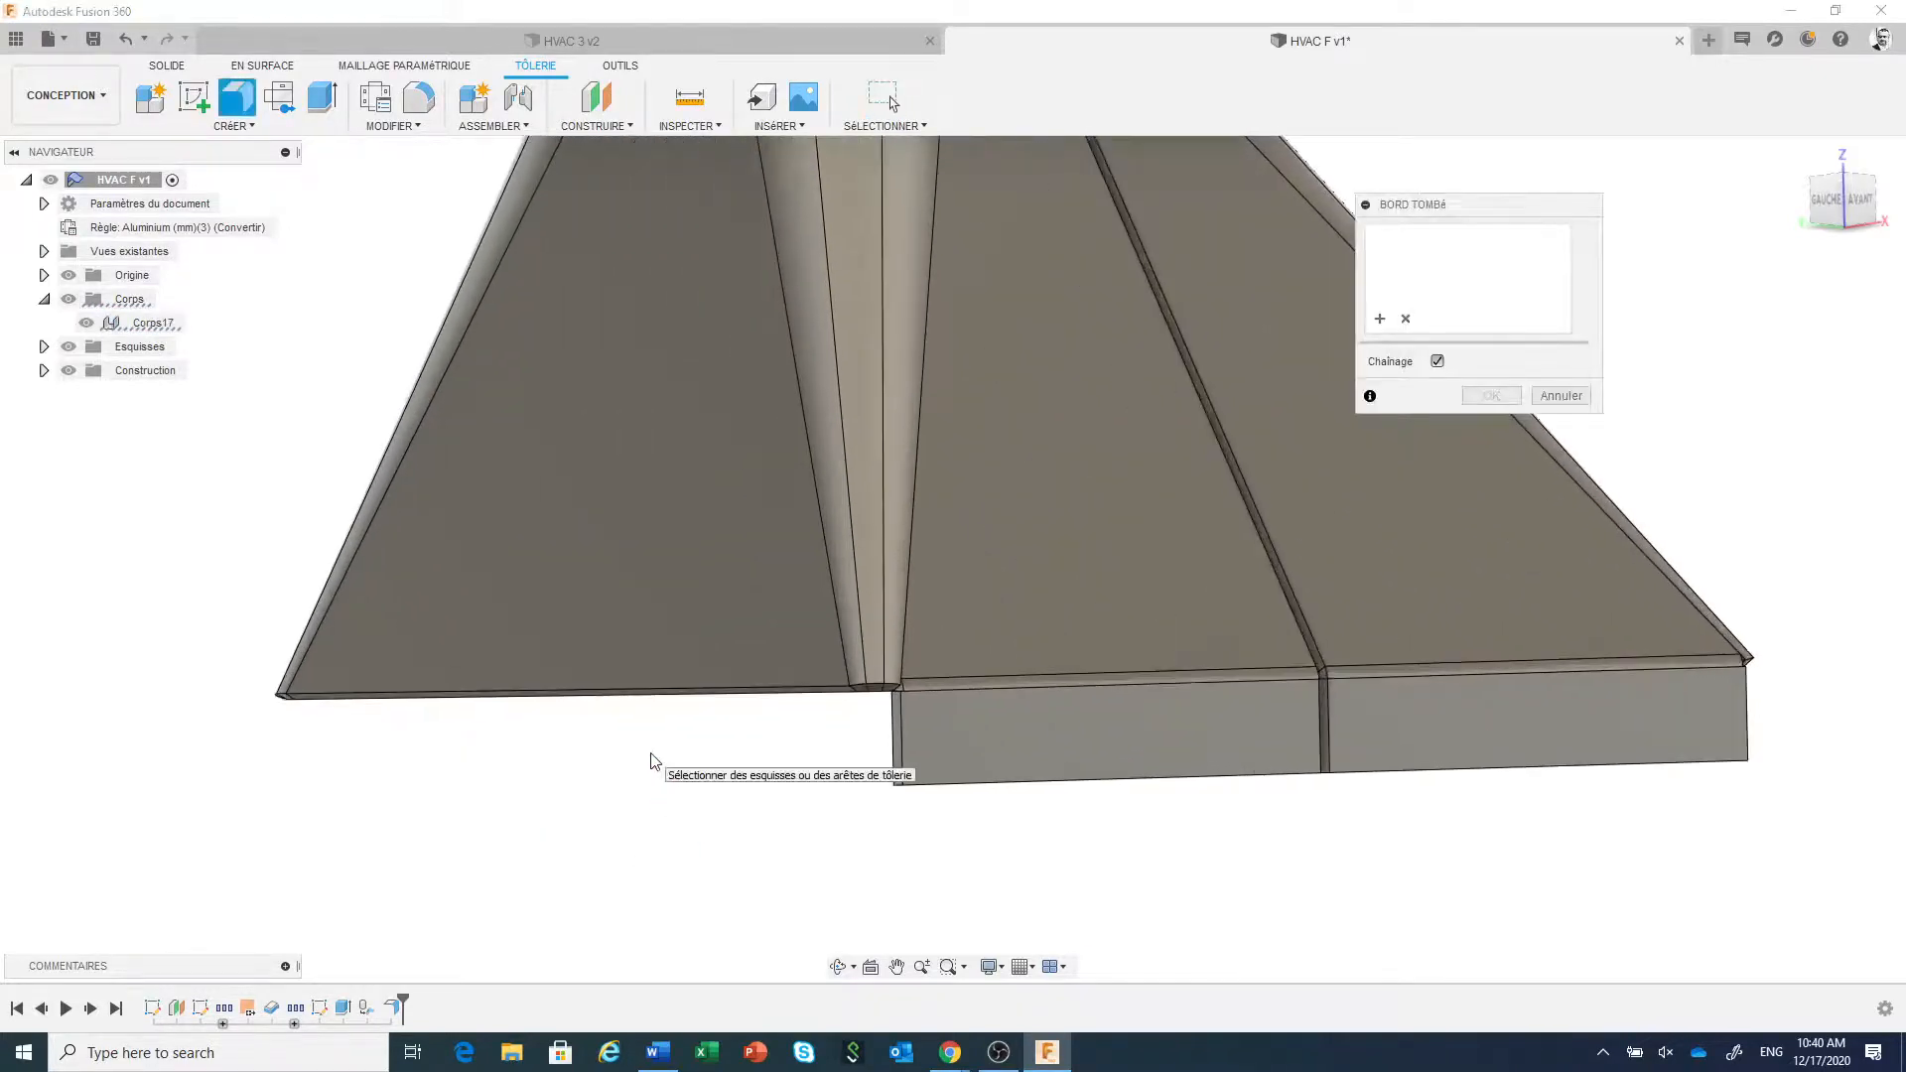
click(650, 678)
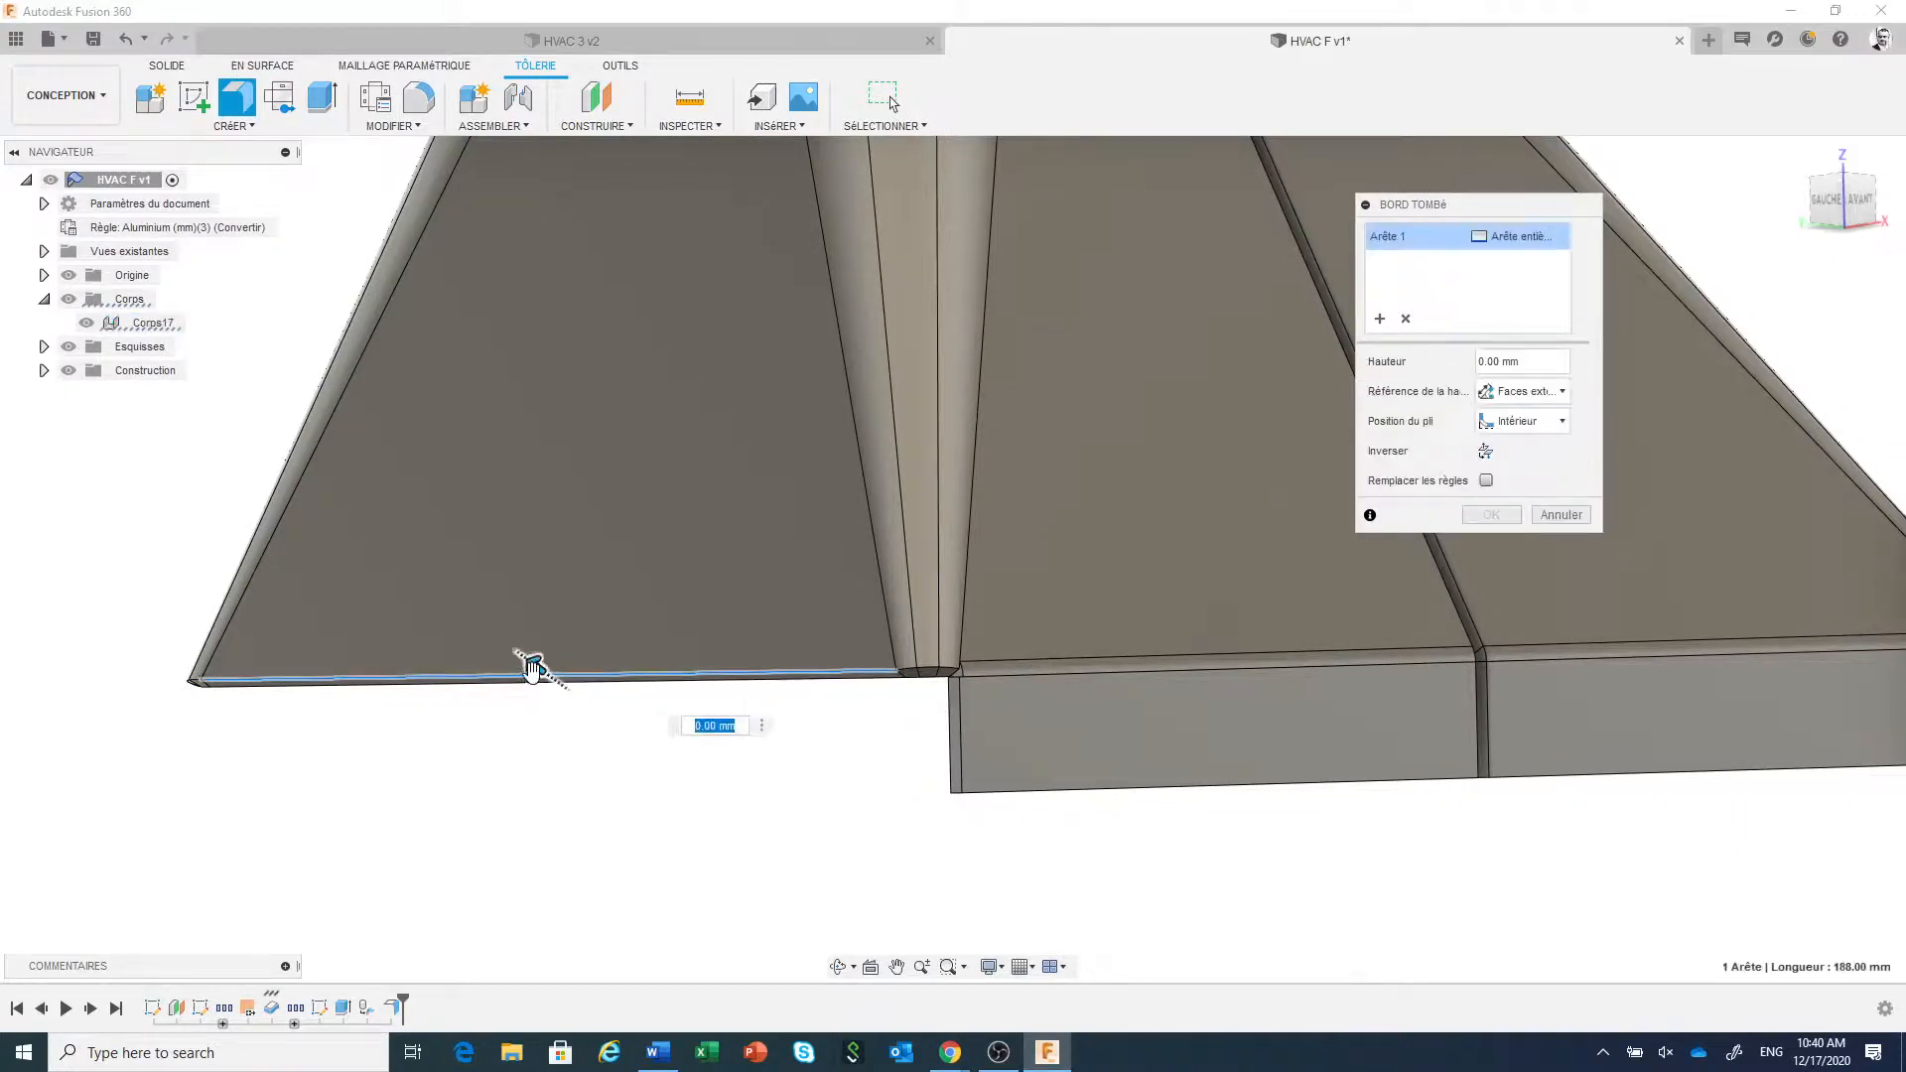
drag(533, 668, 467, 617)
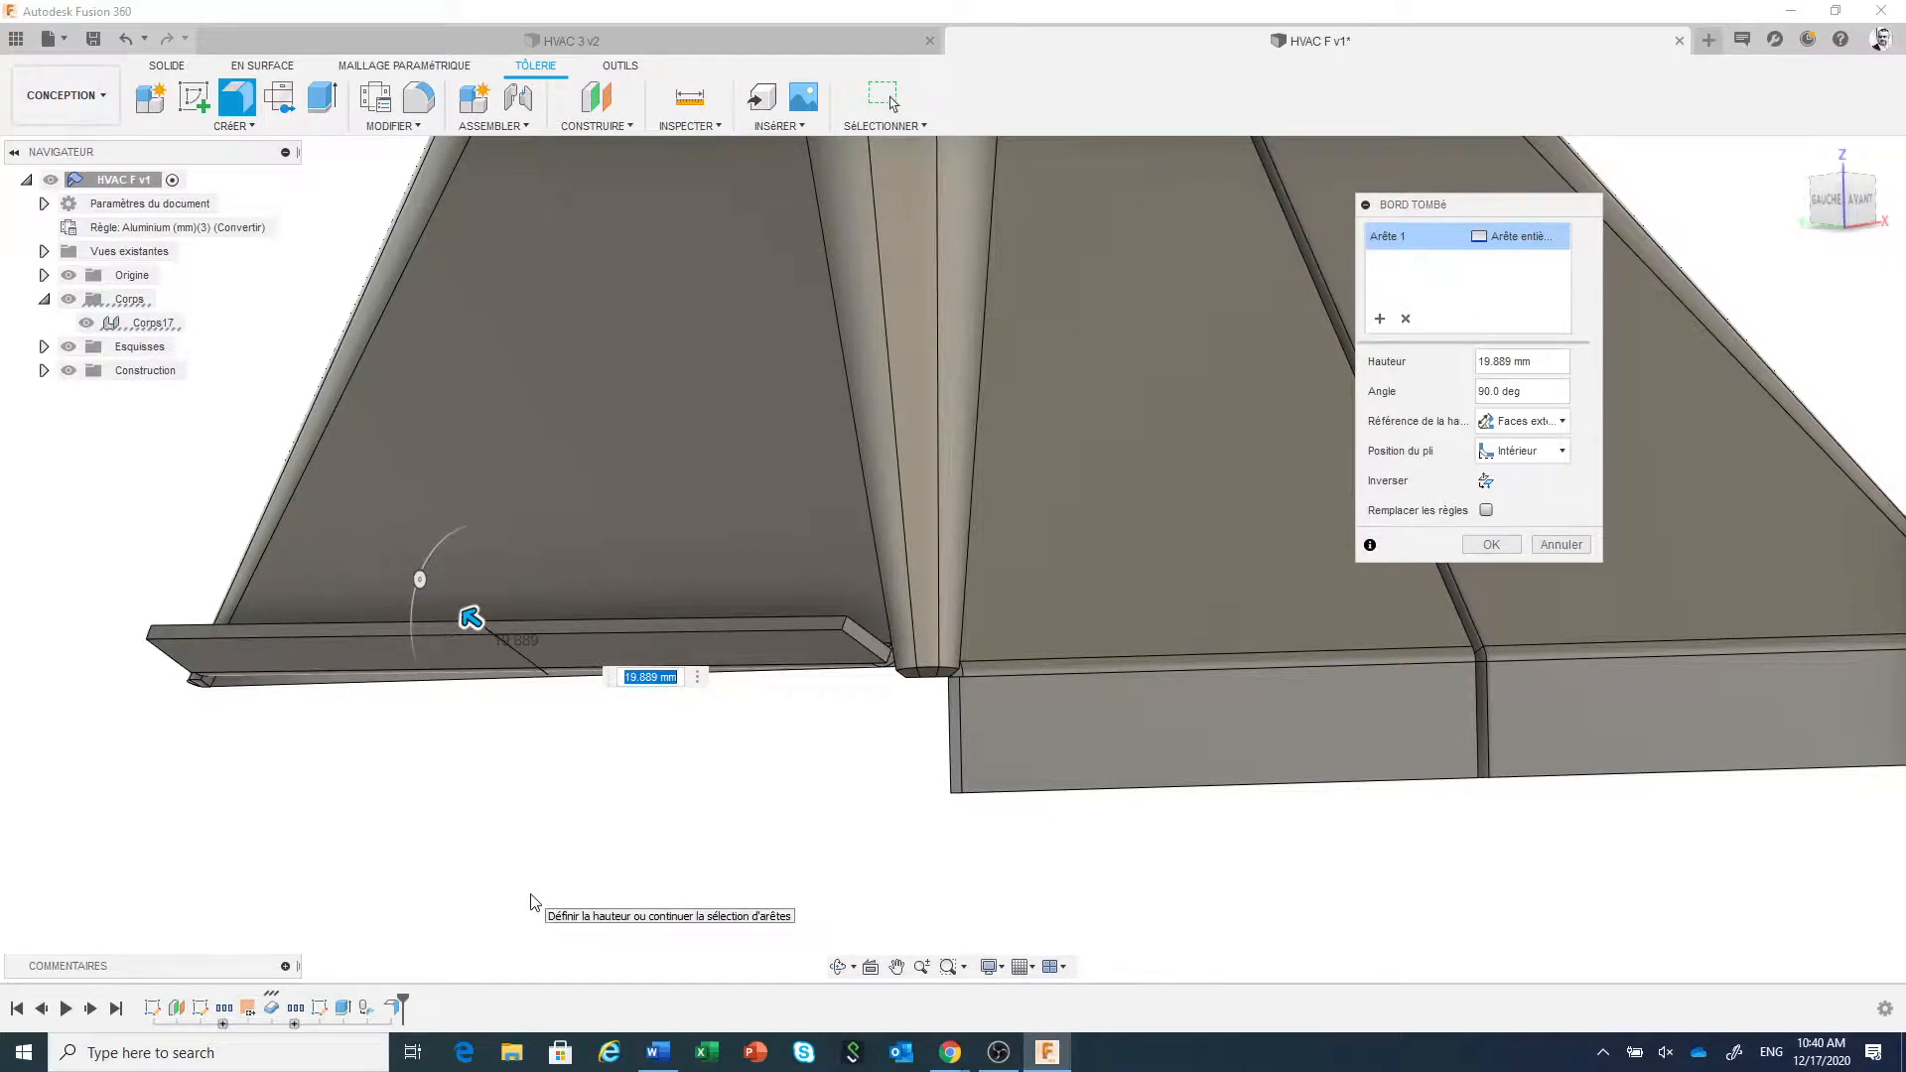
text(24)
scroll(635, 853, down, 2)
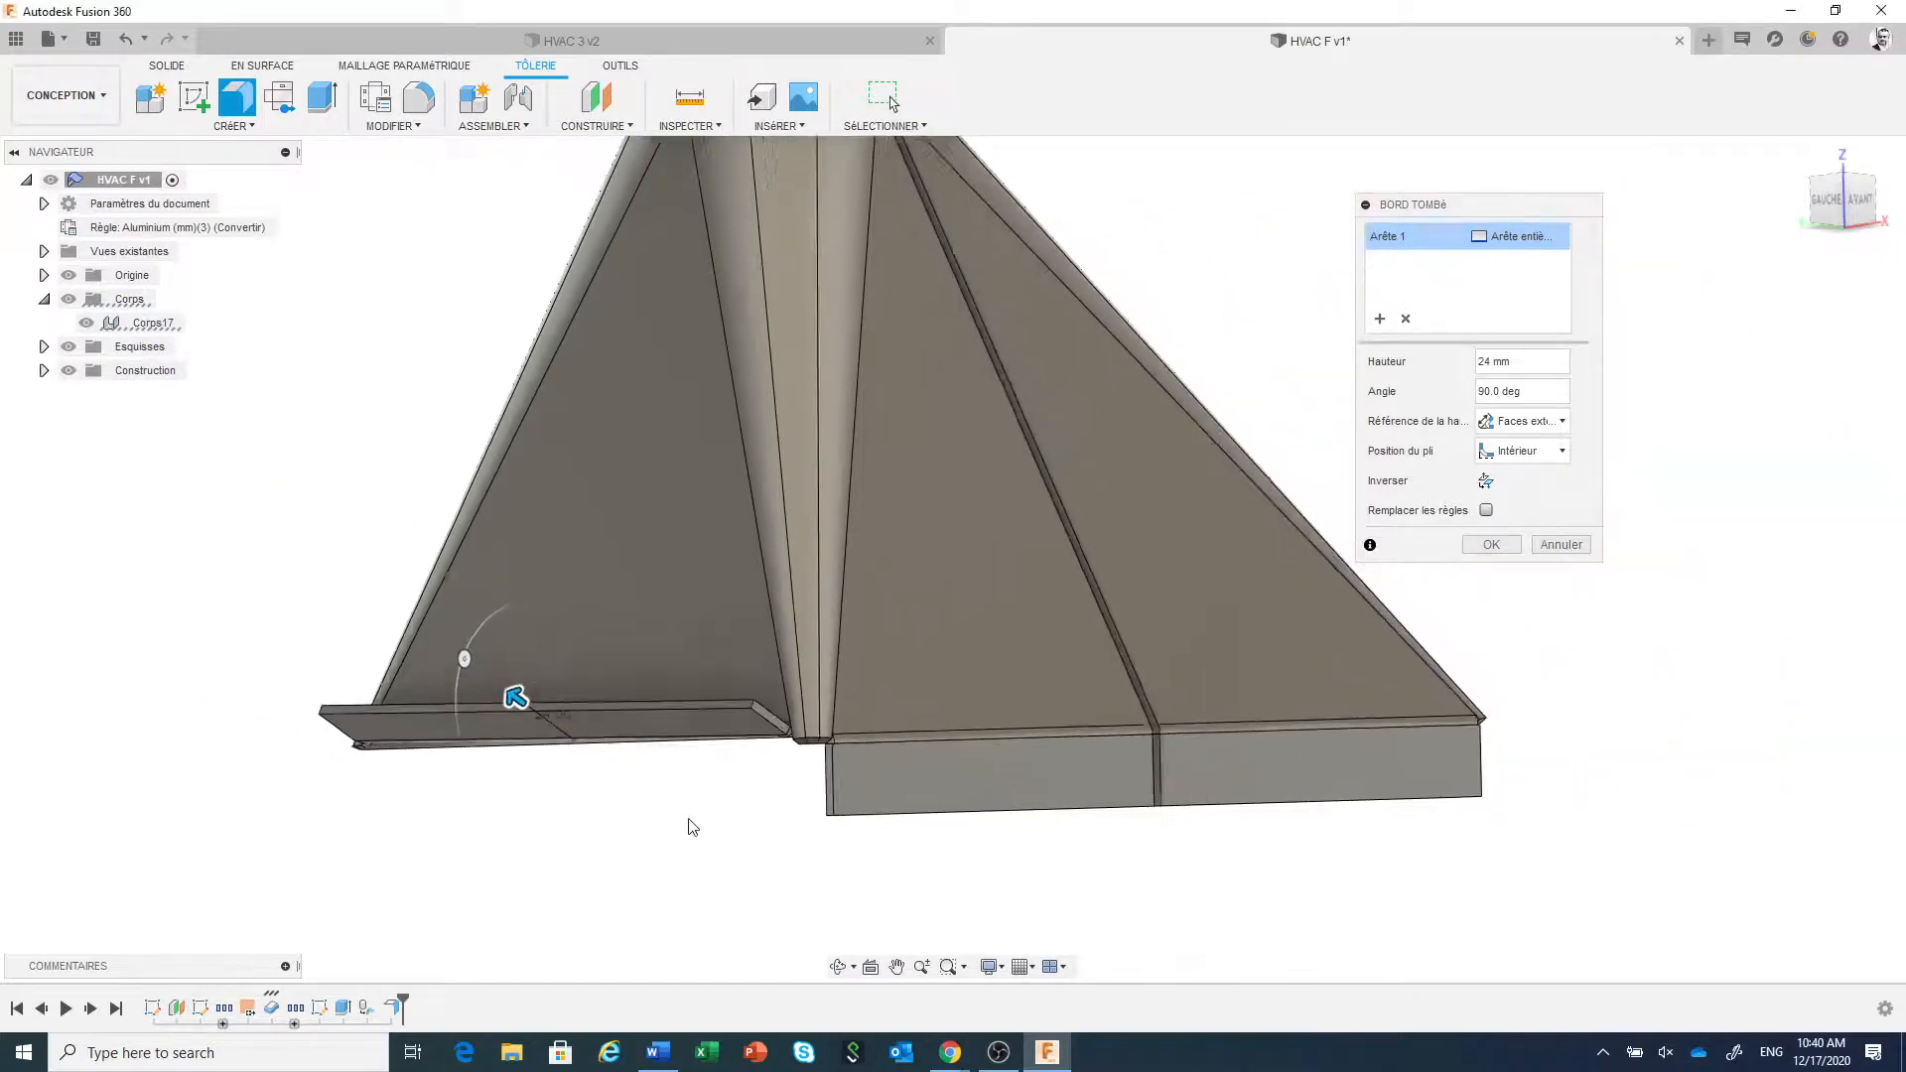
- Viewing from behind, swing the left flange downward to an angle of -2.7 degrees
scroll(692, 827, down, 3)
shift+middle_drag(654, 867, 888, 867)
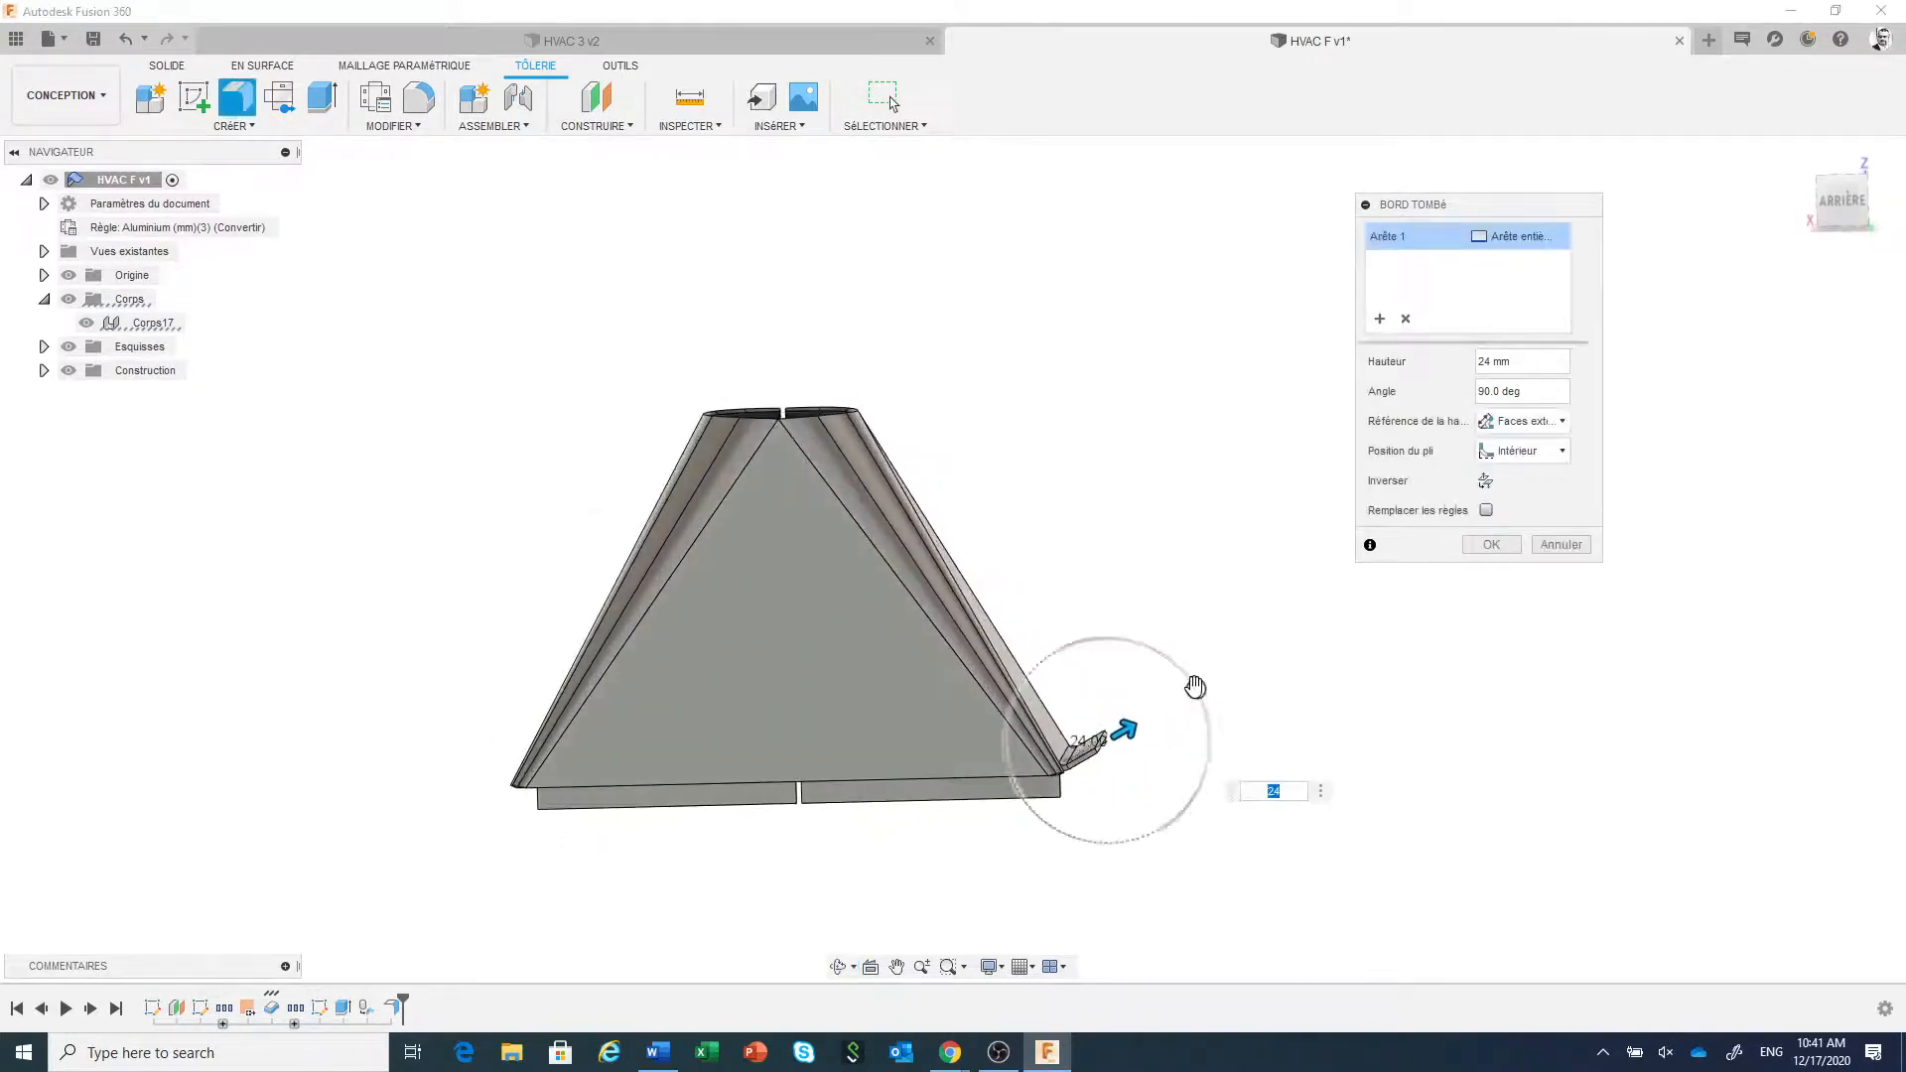
drag(1196, 689, 1164, 838)
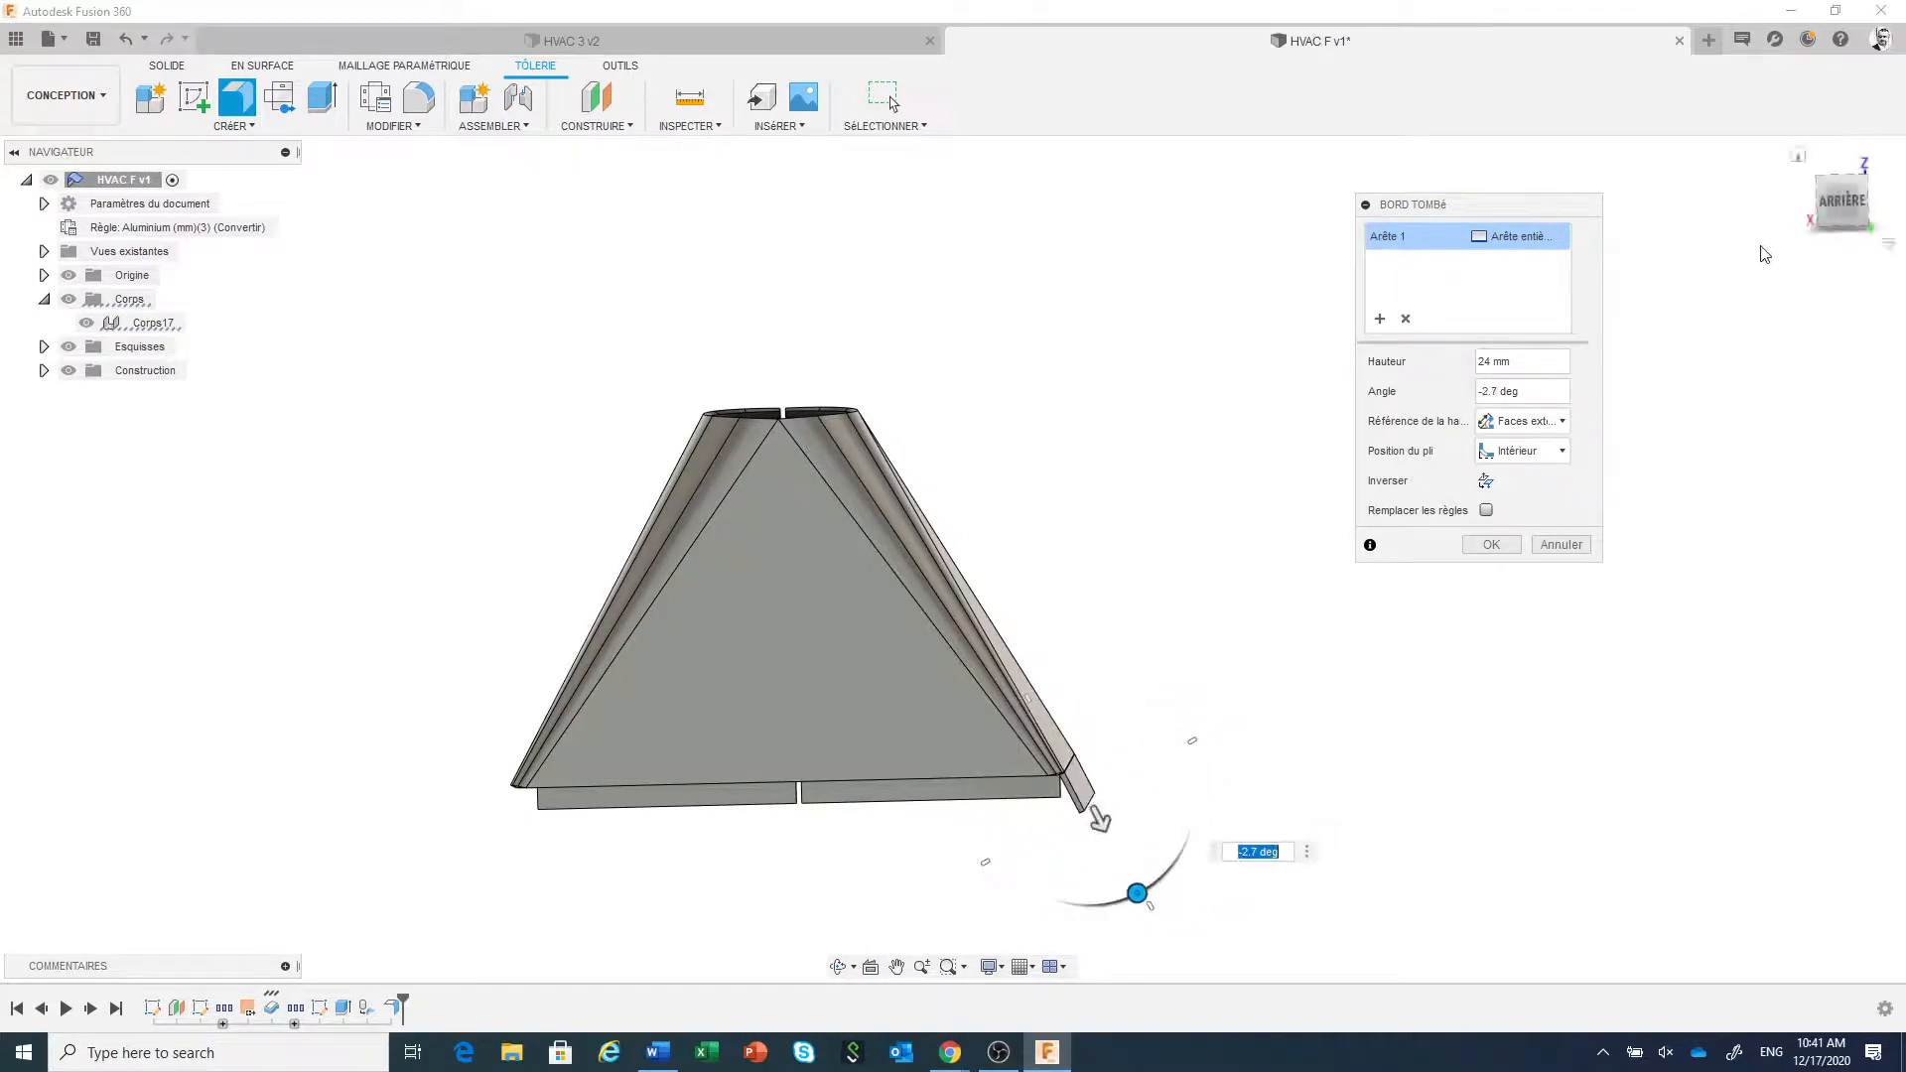
scroll(1342, 733, up, 1)
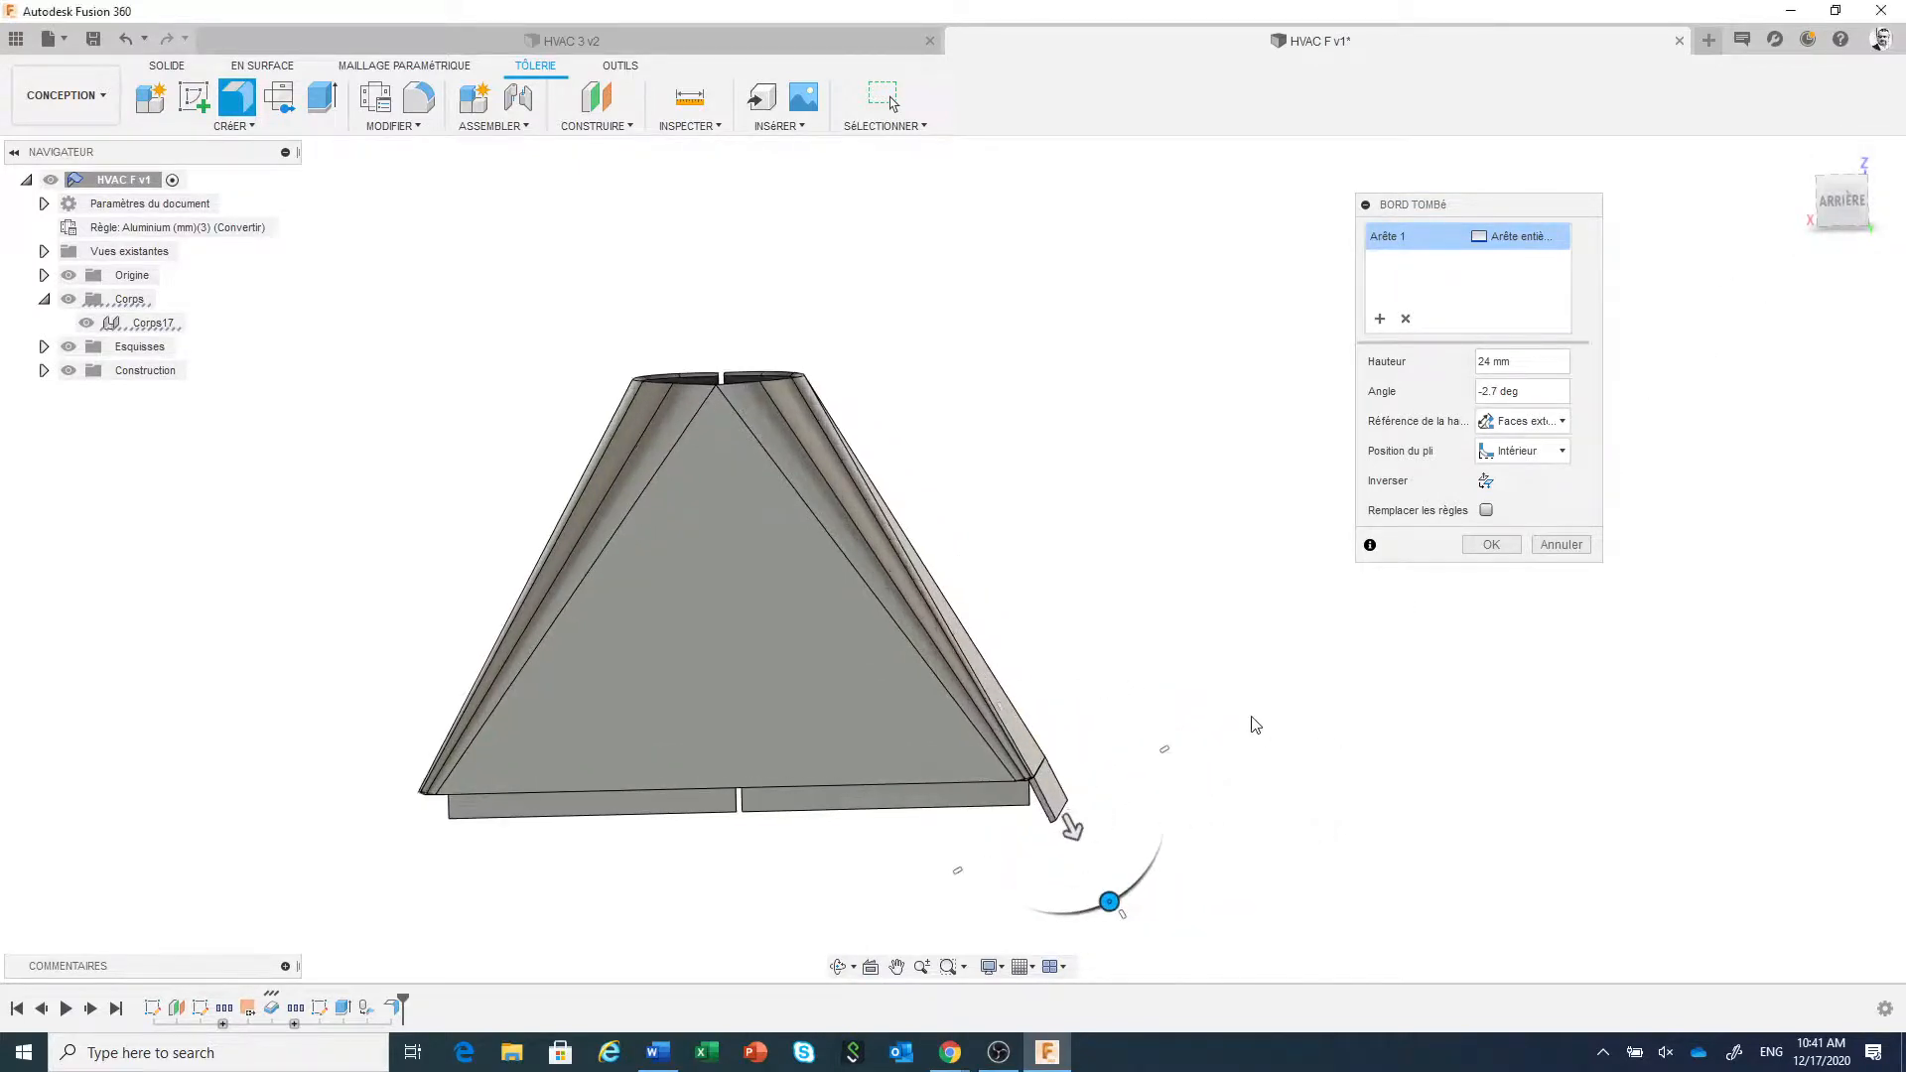
middle_drag(1255, 724, 1231, 718)
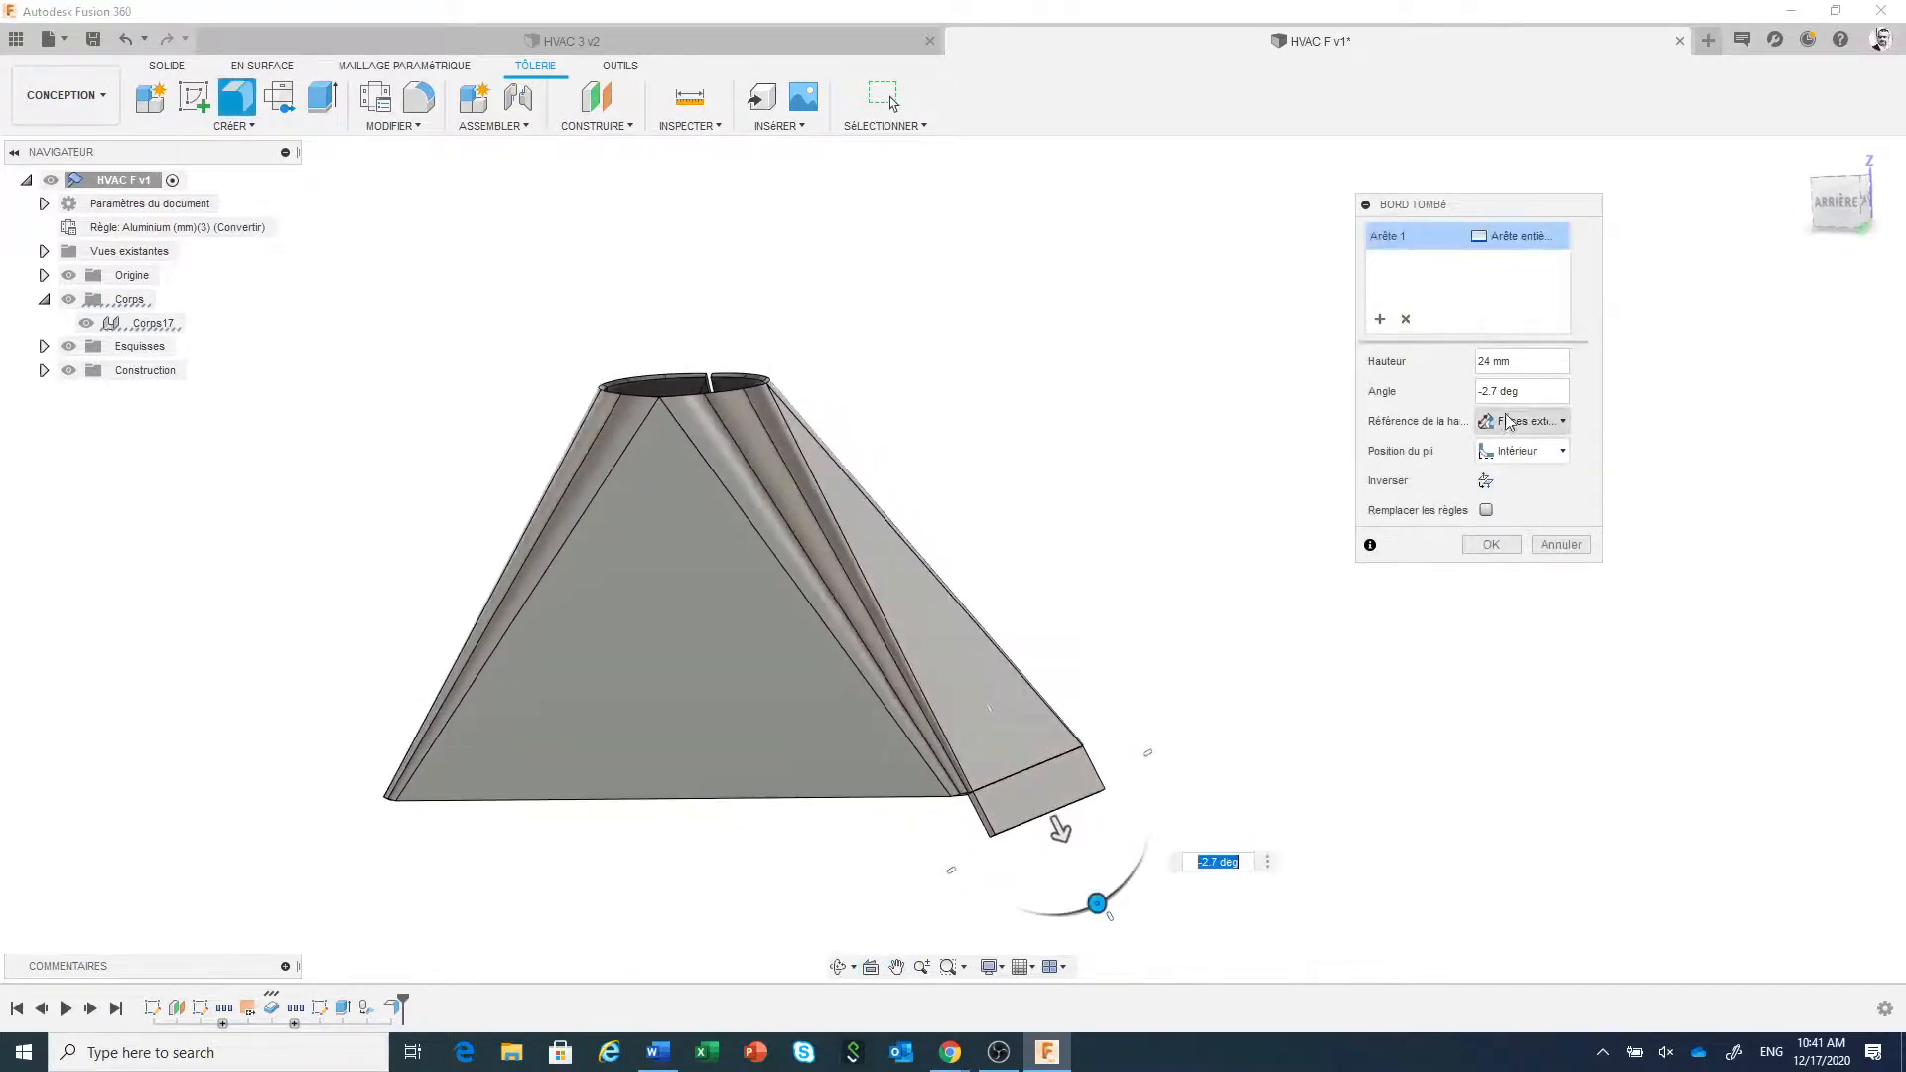
- Set the left flange's angle to -28.8 degrees by measuring between the sloped left face and the YZ origin plane and making the value negative
click(1580, 391)
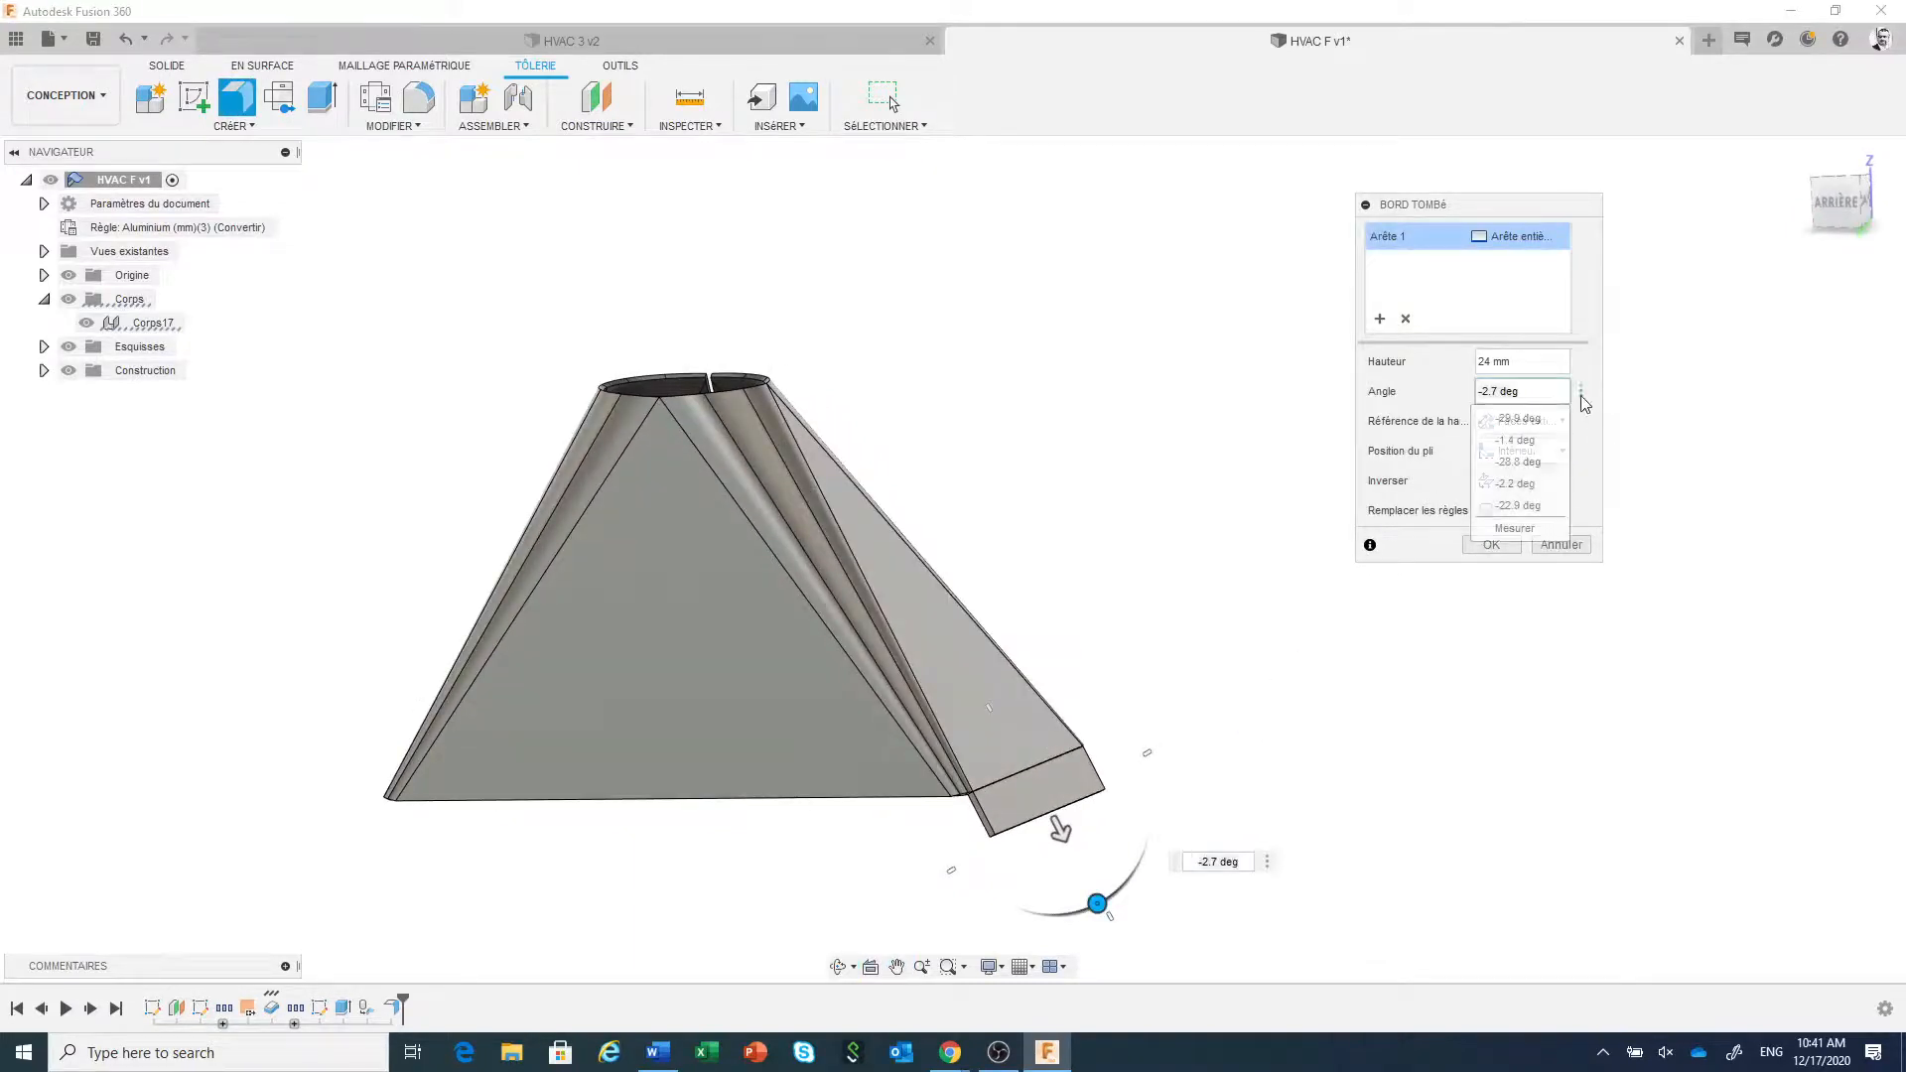
click(1515, 528)
click(1008, 710)
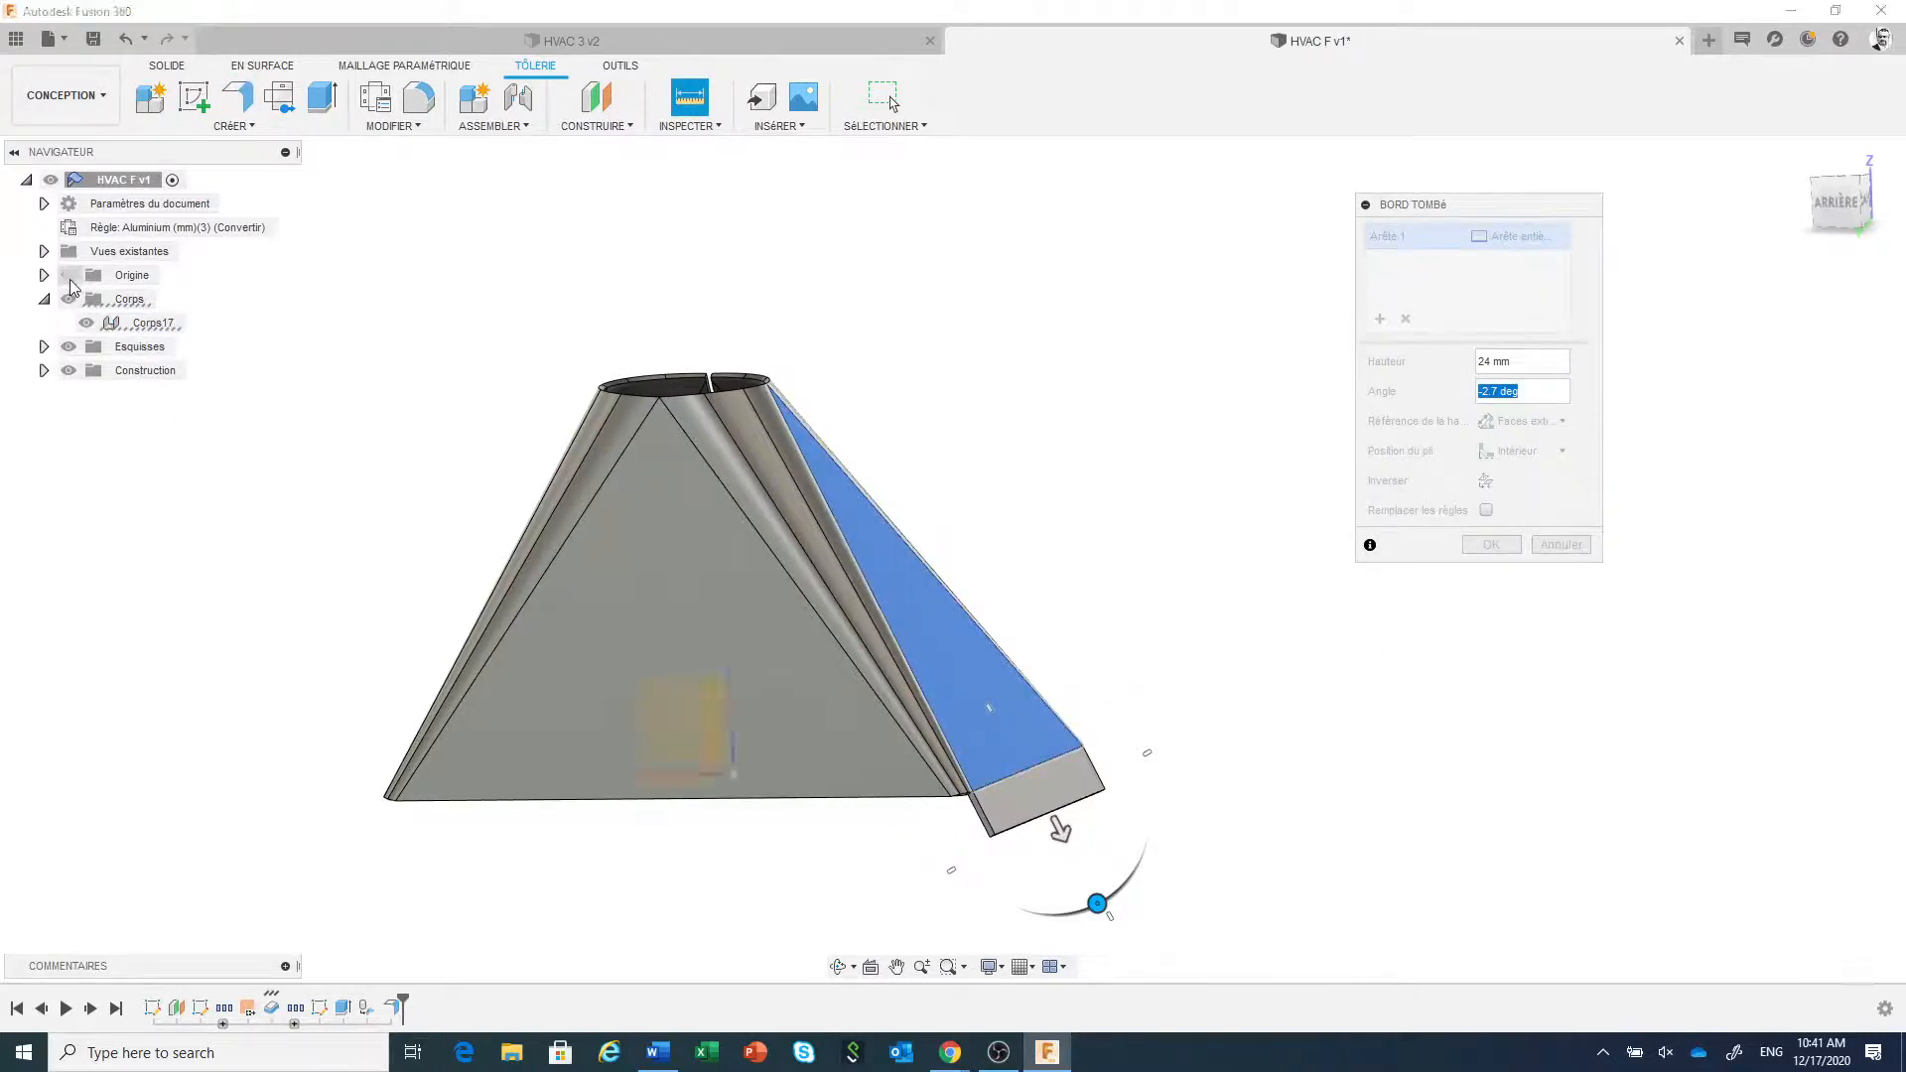
click(718, 747)
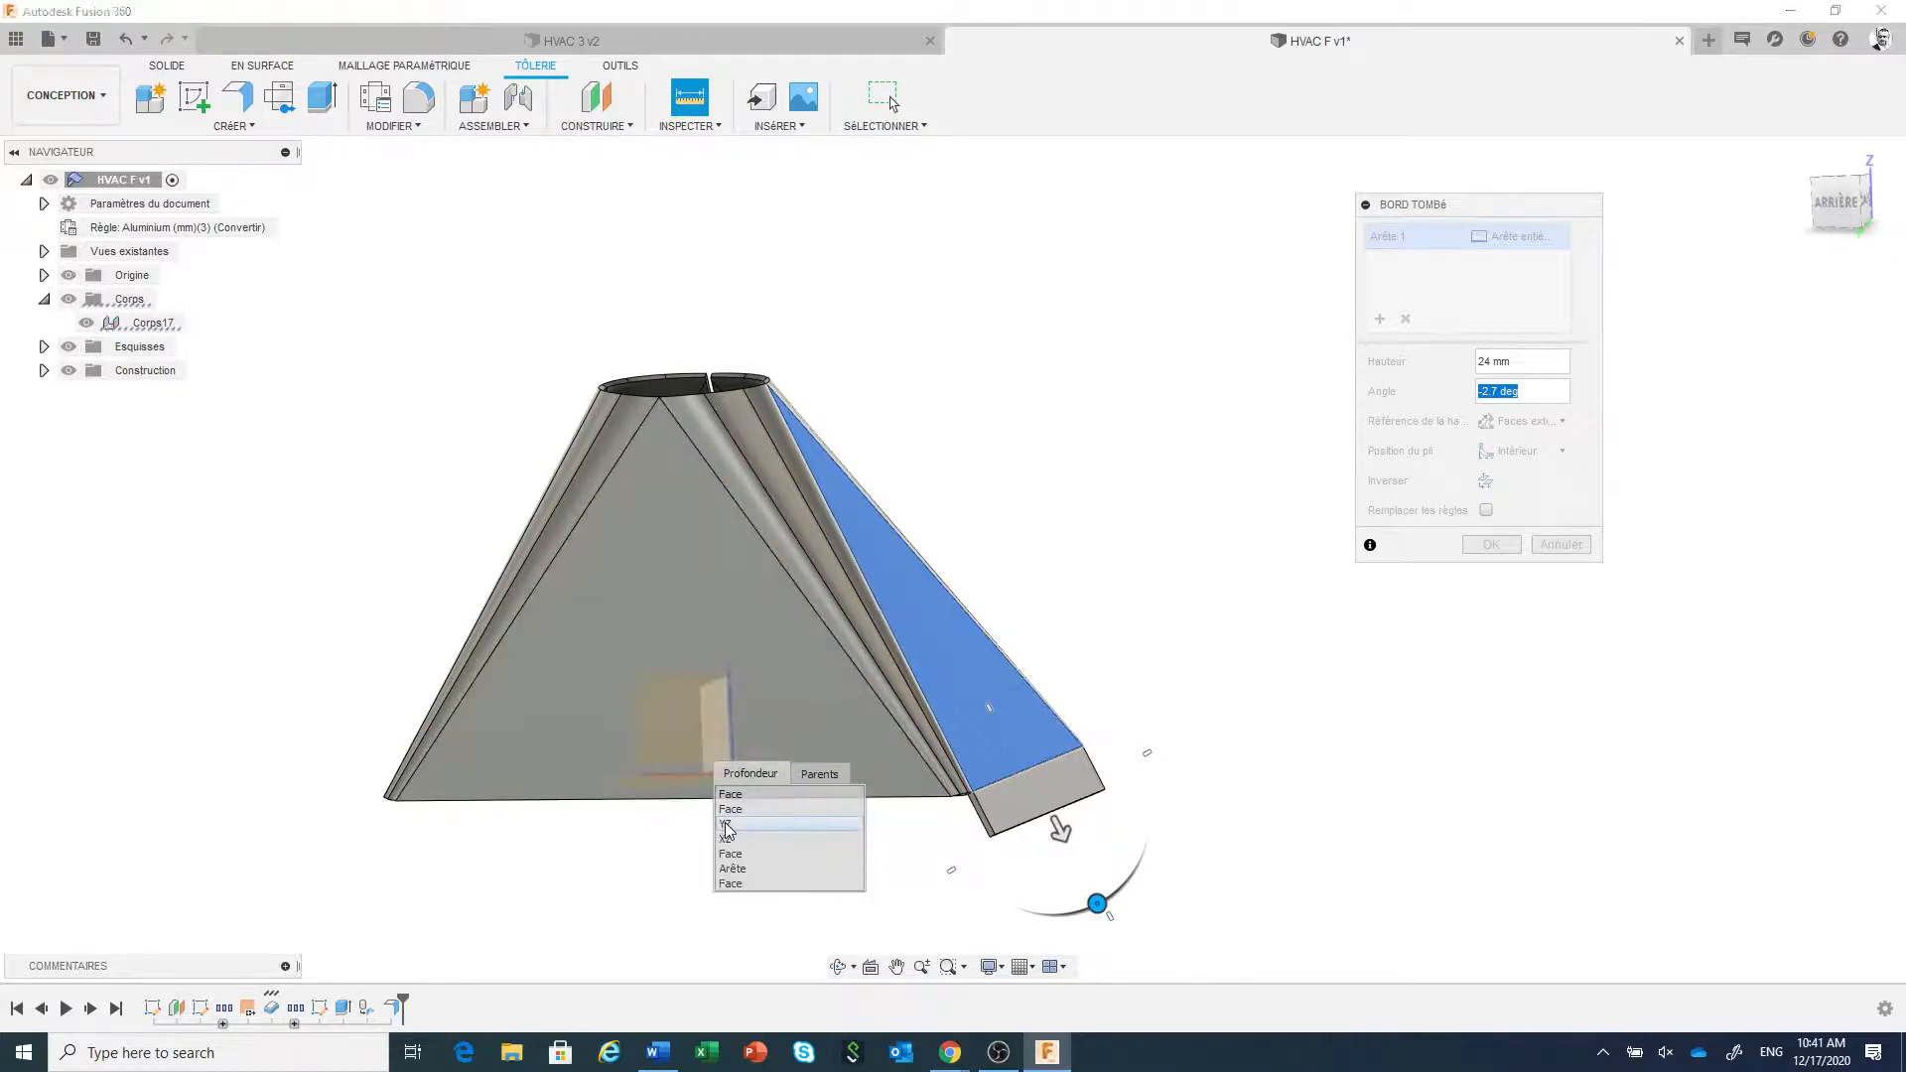
click(726, 825)
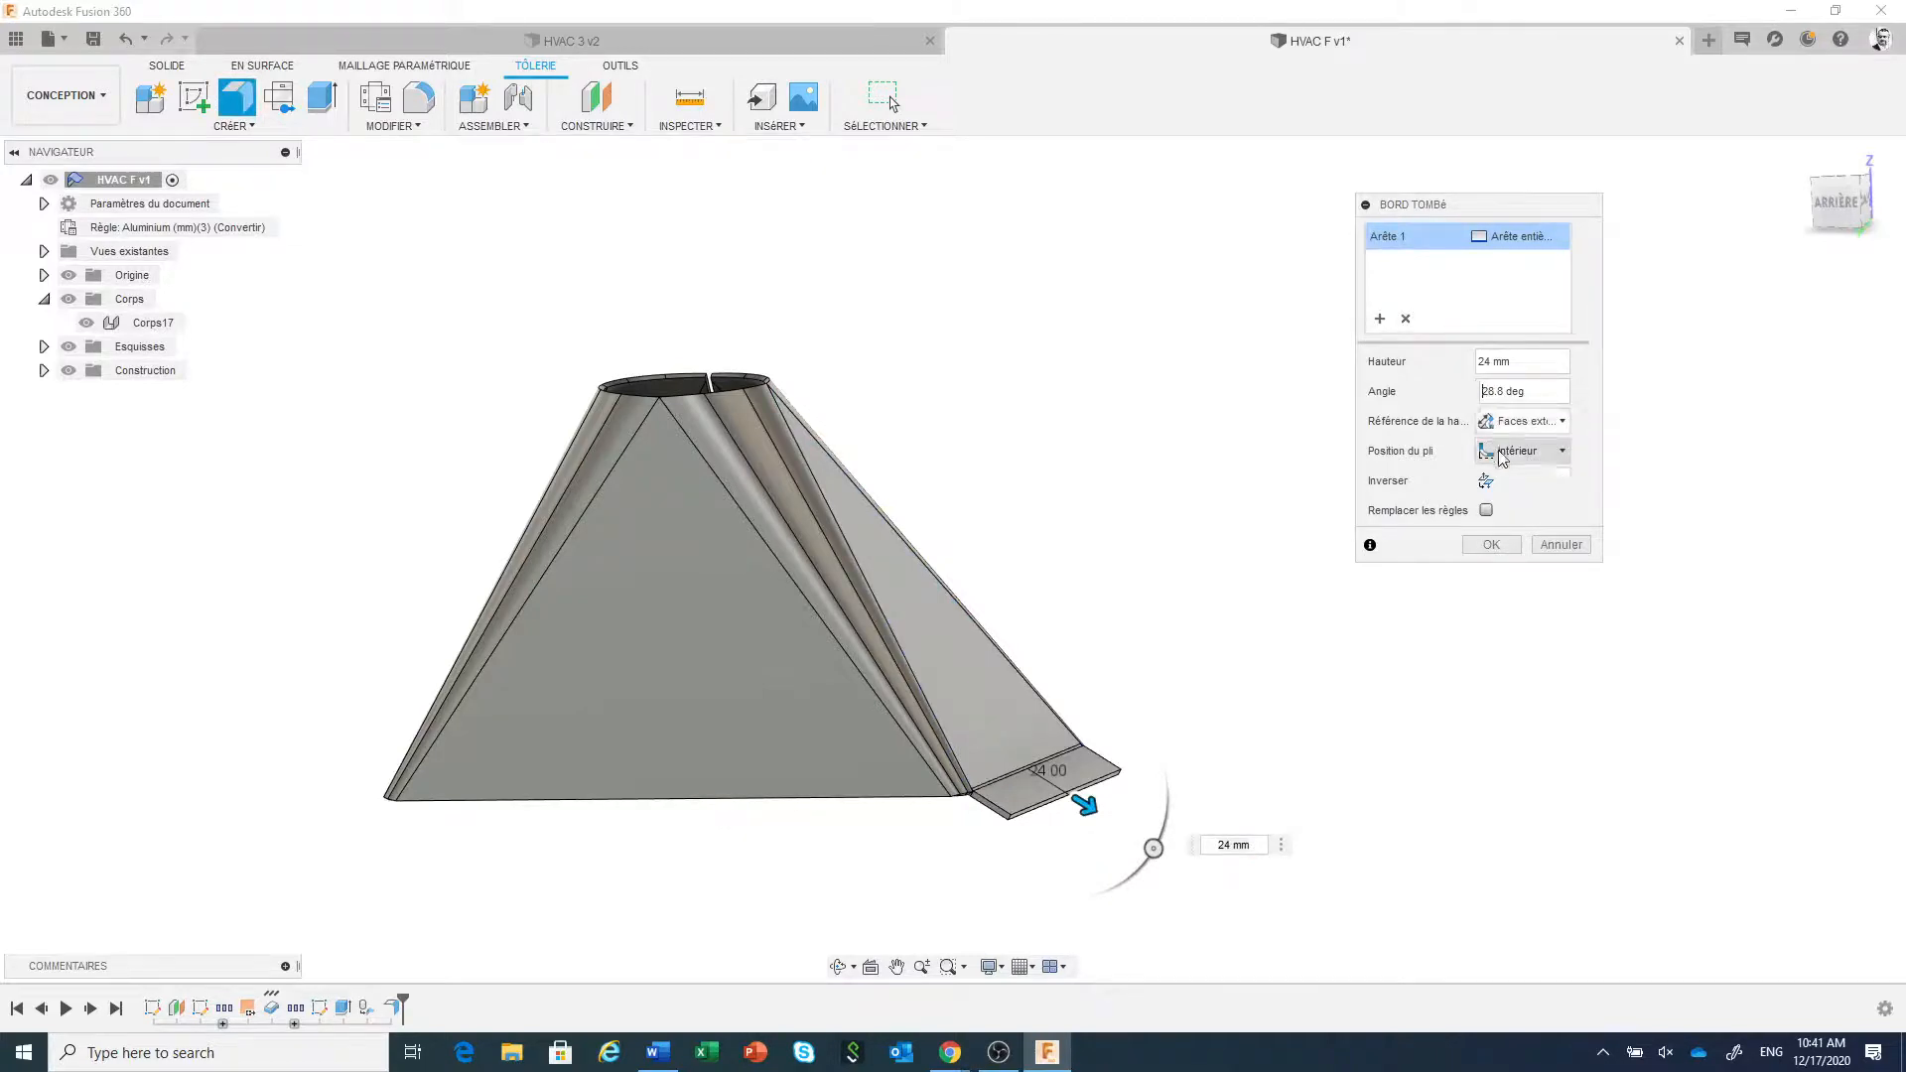
text(-)
scroll(1399, 584, down, 3)
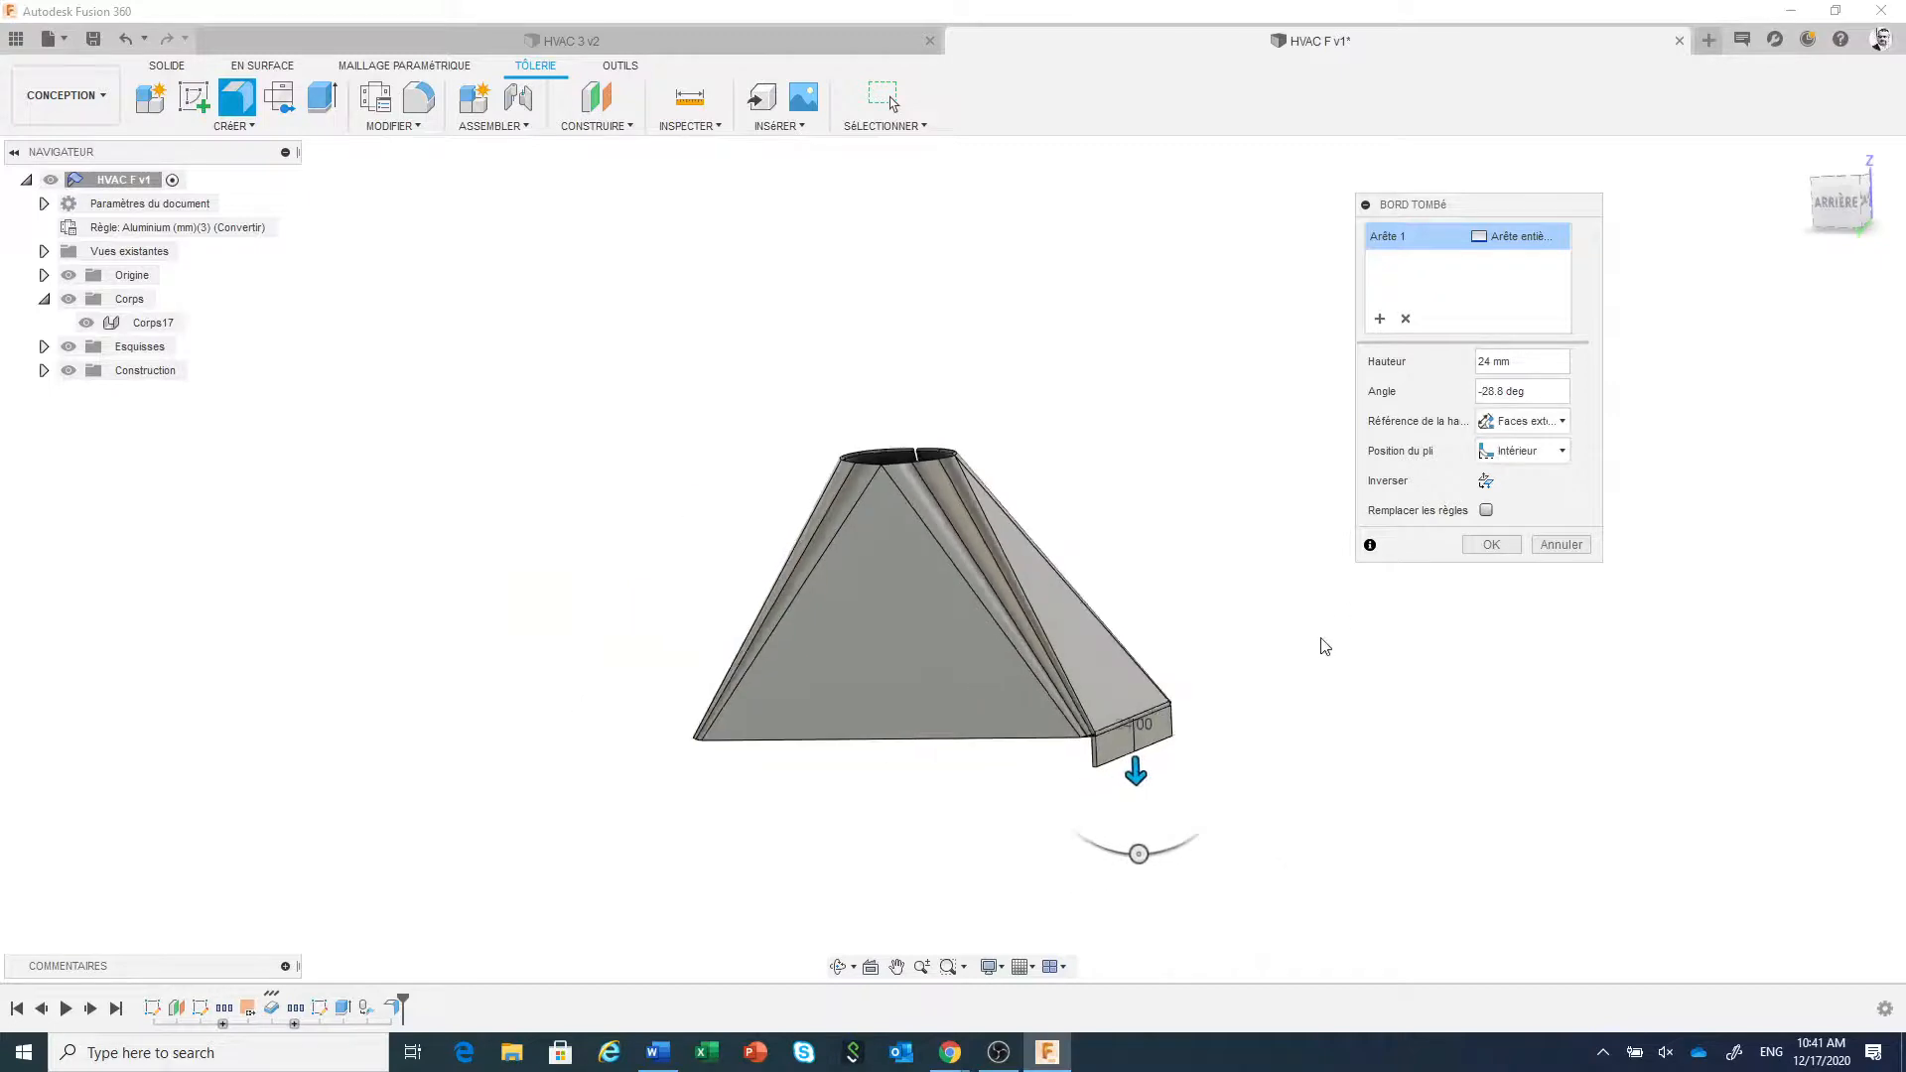
- Add the base edge of the opposite right face to the same flange and create both flanges
scroll(1309, 670, up, 1)
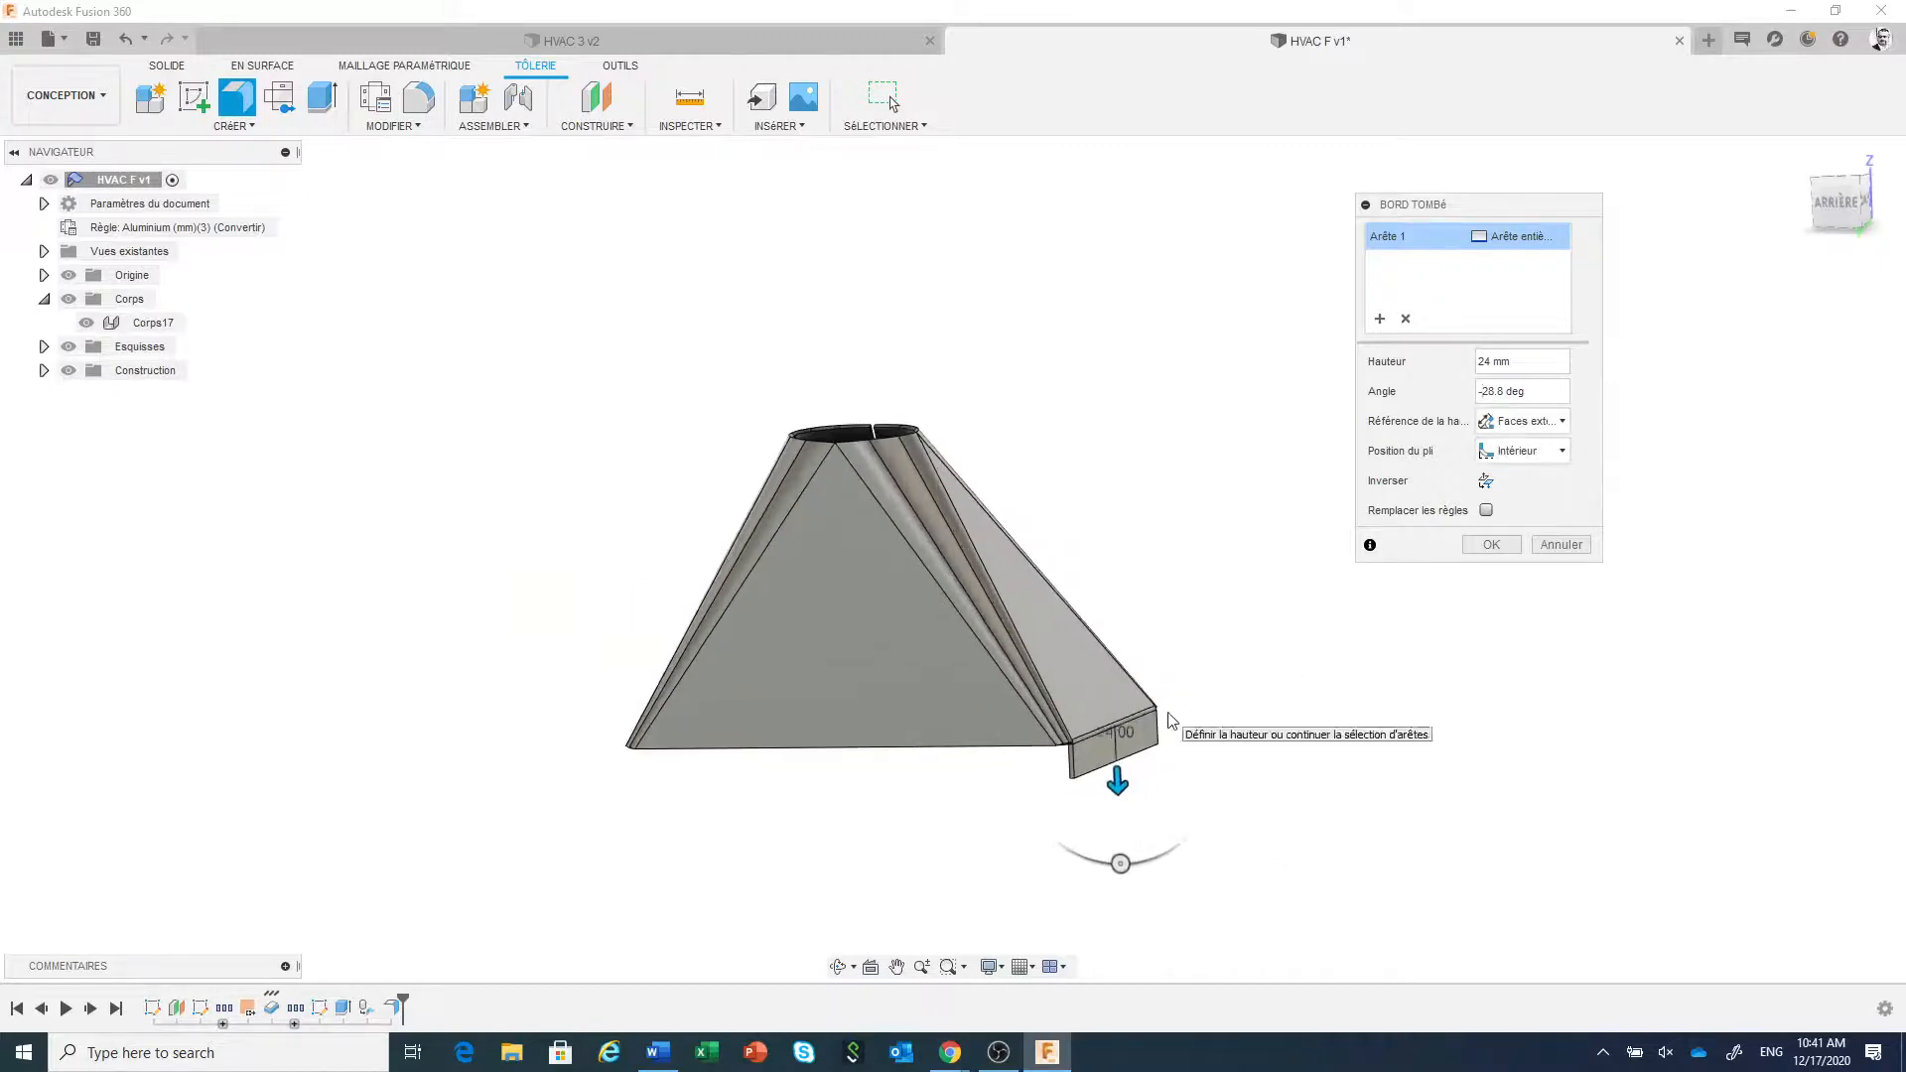
shift+middle_drag(1178, 672, 1318, 647)
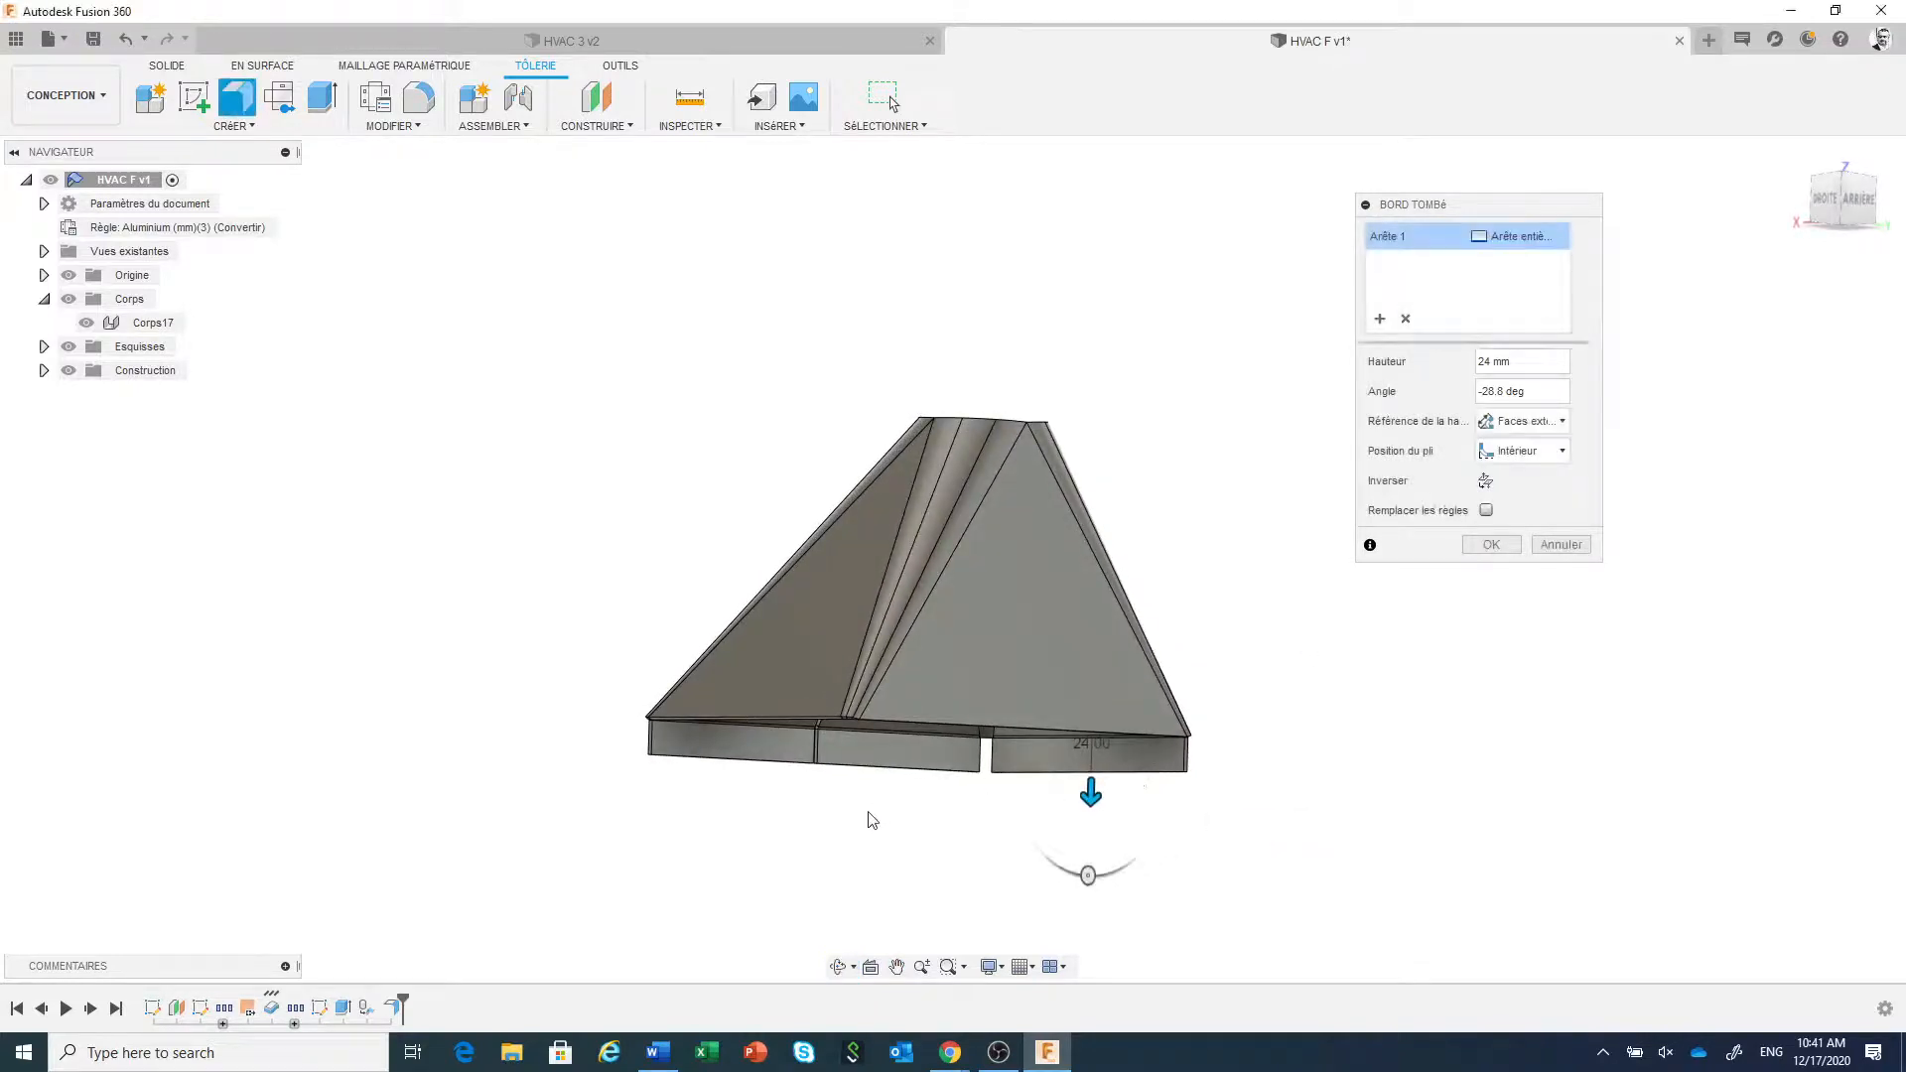
scroll(749, 758, up, 5)
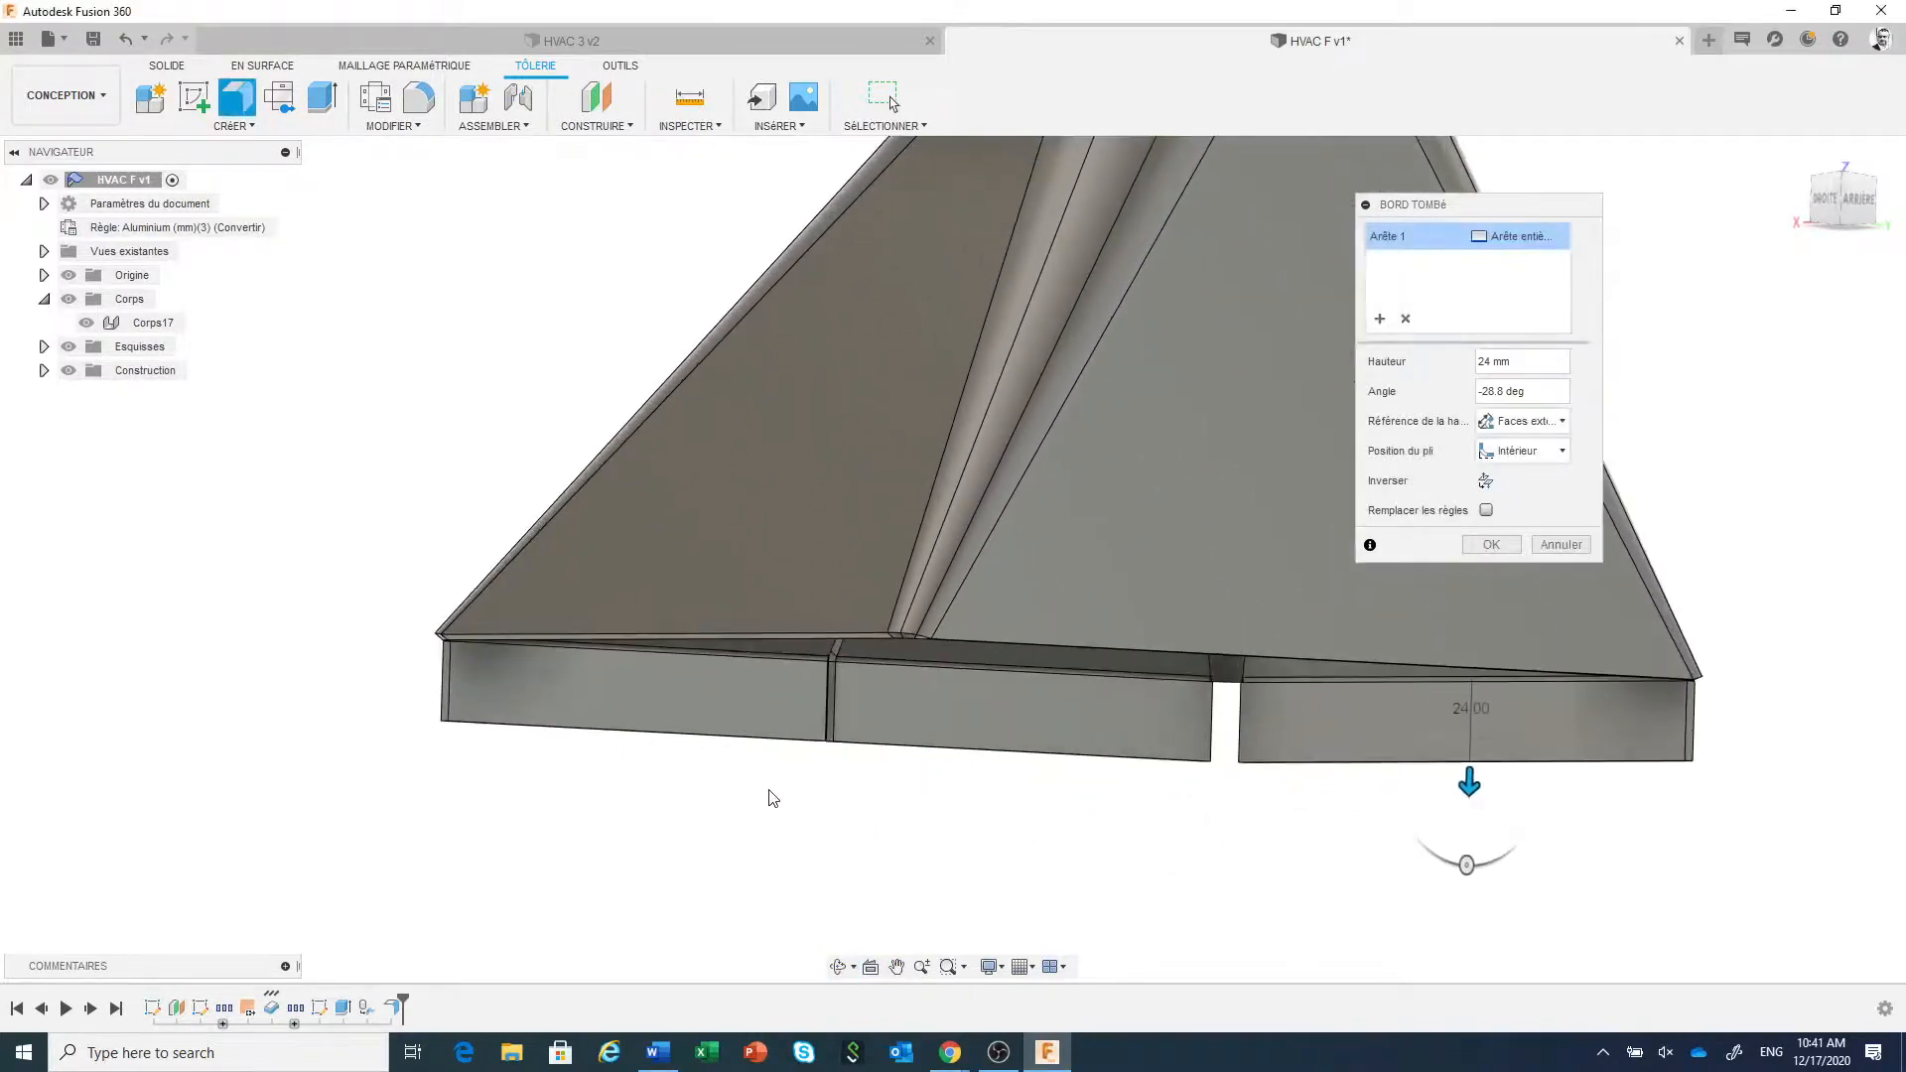
key(ctrl)
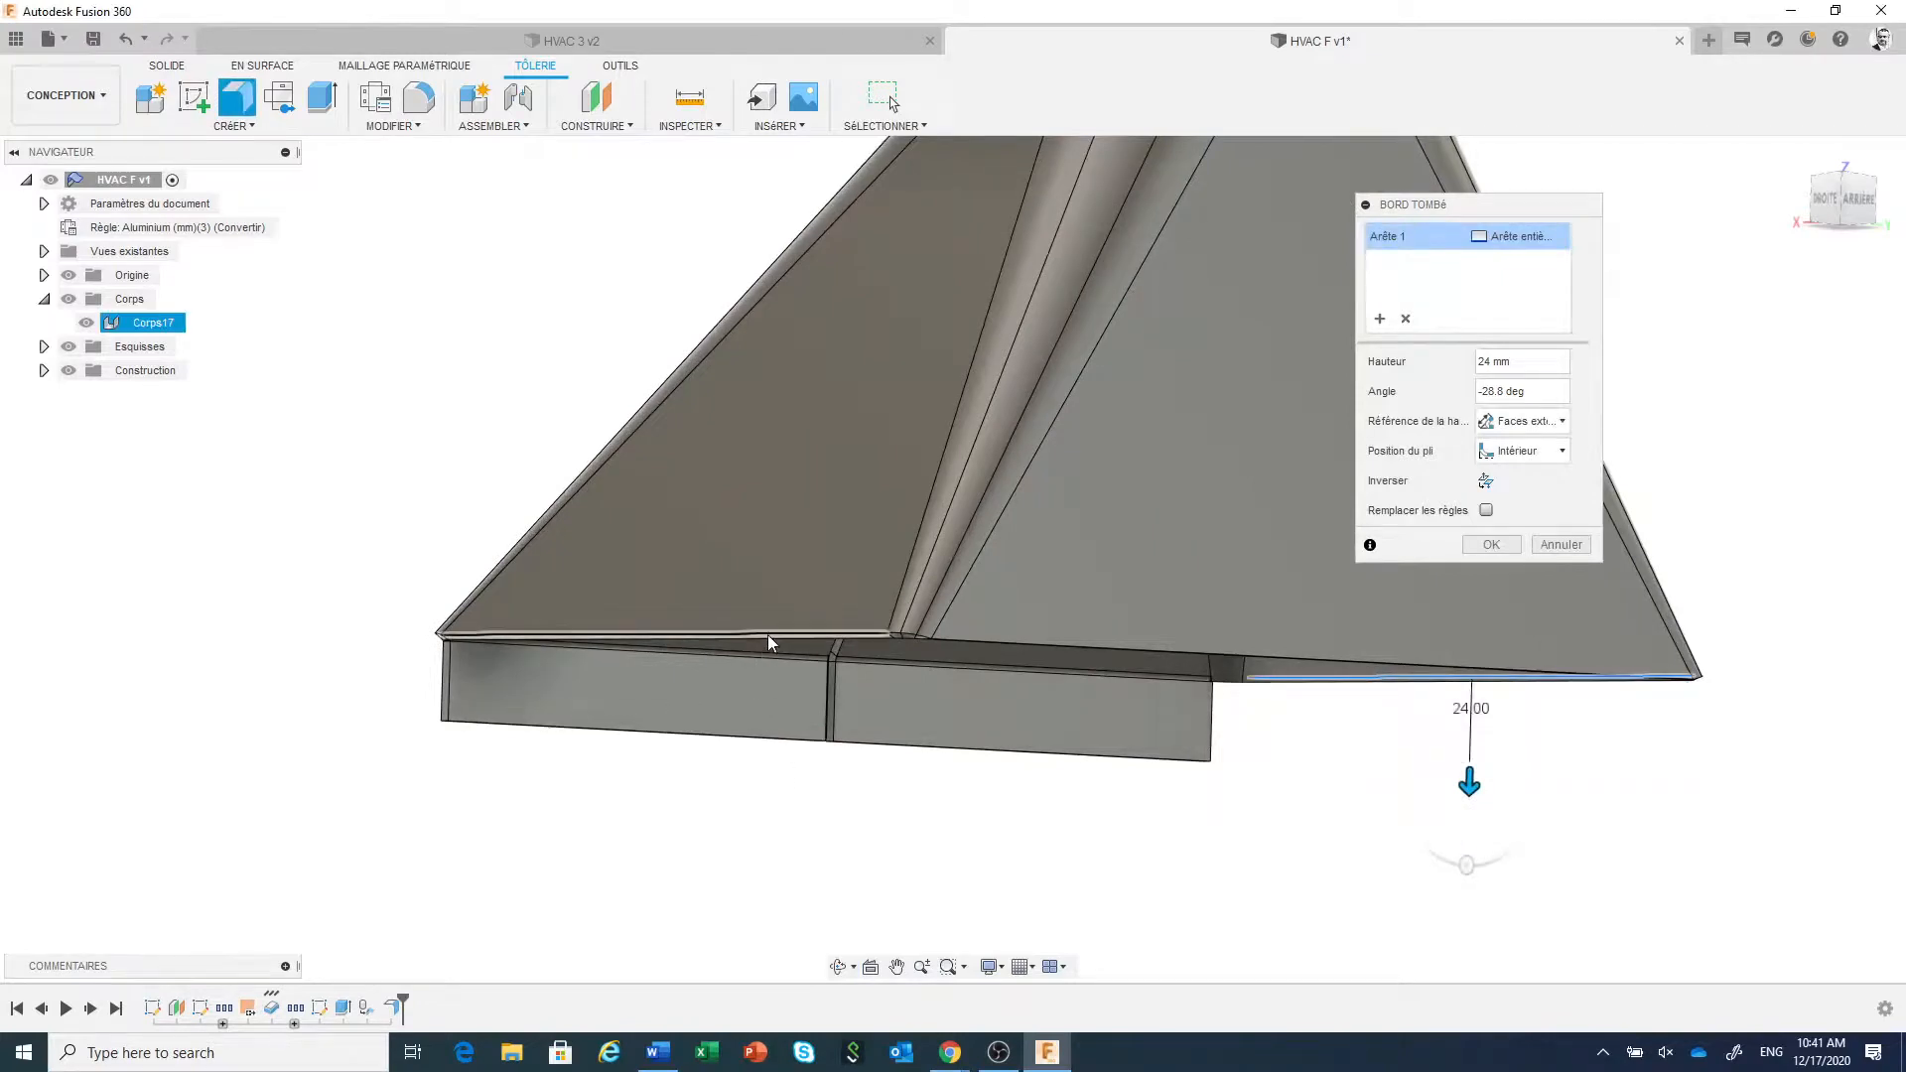
click(768, 635)
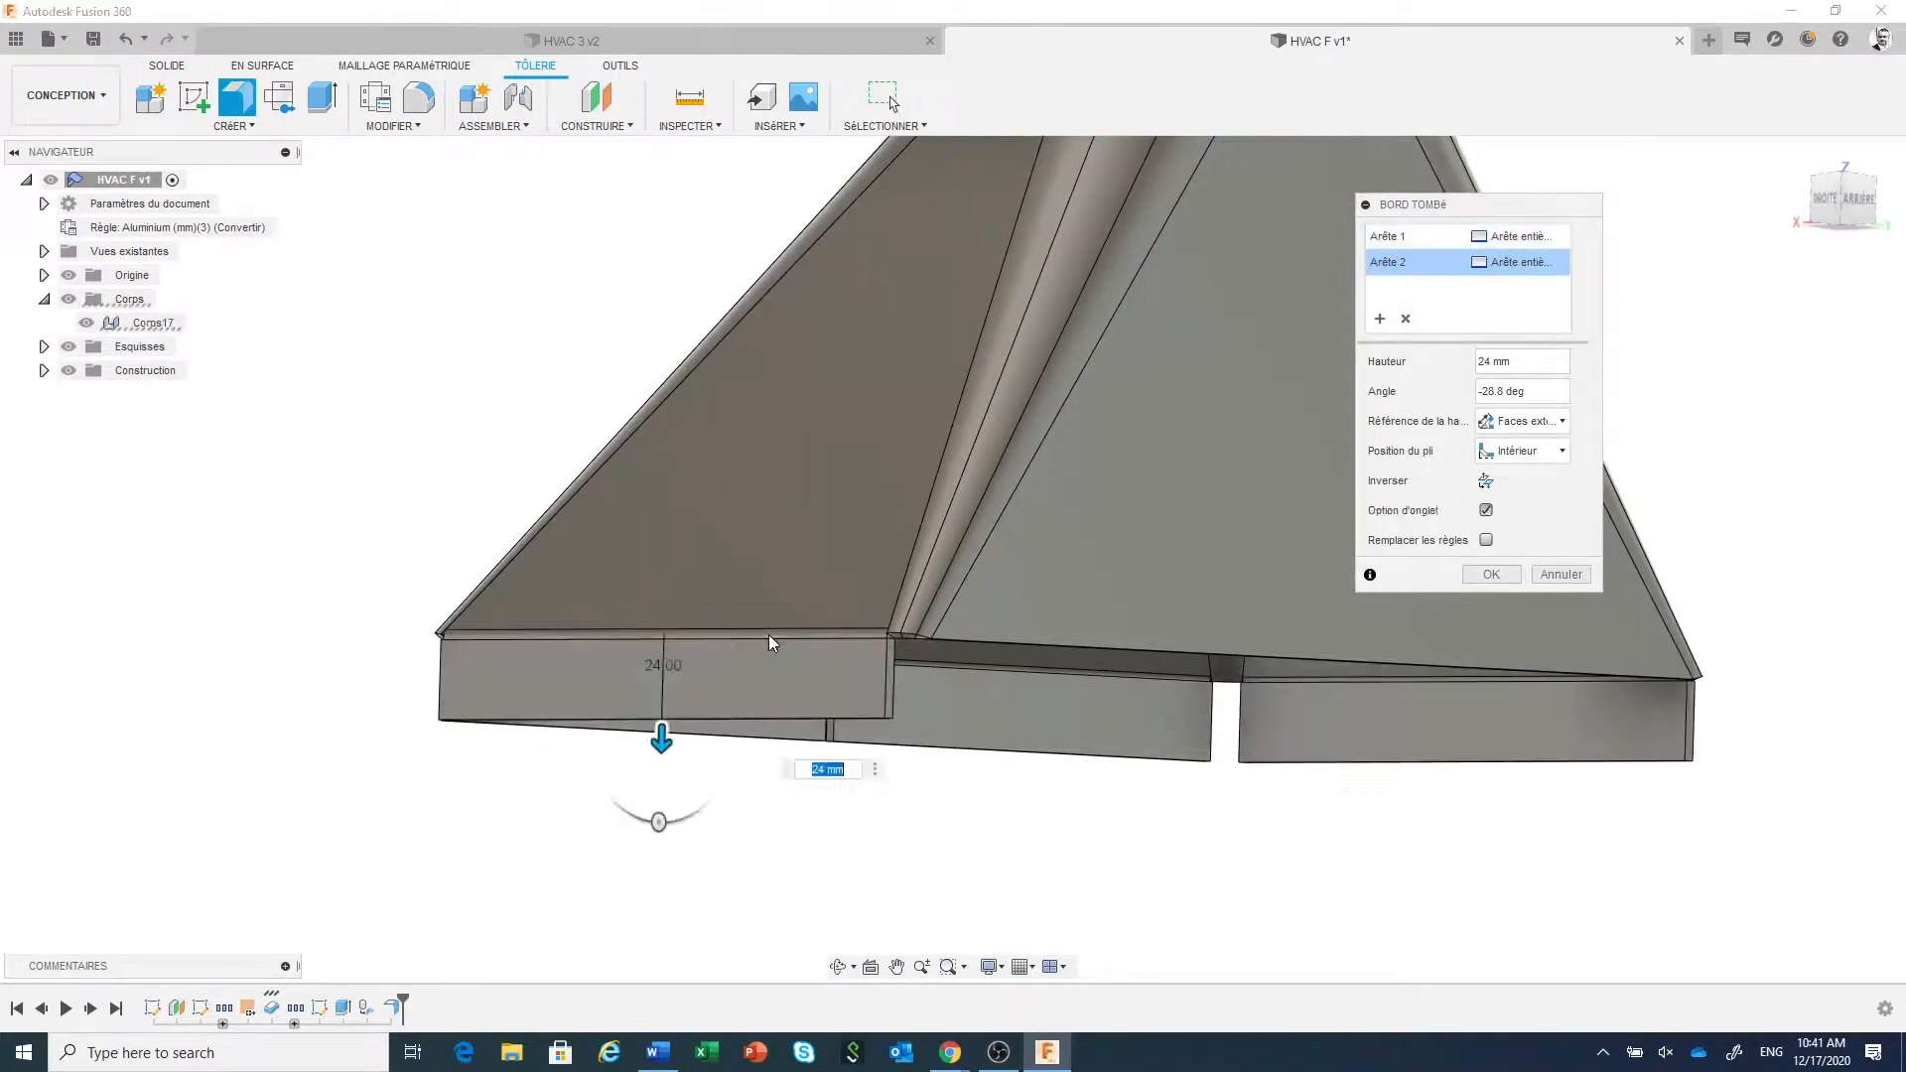
click(1491, 575)
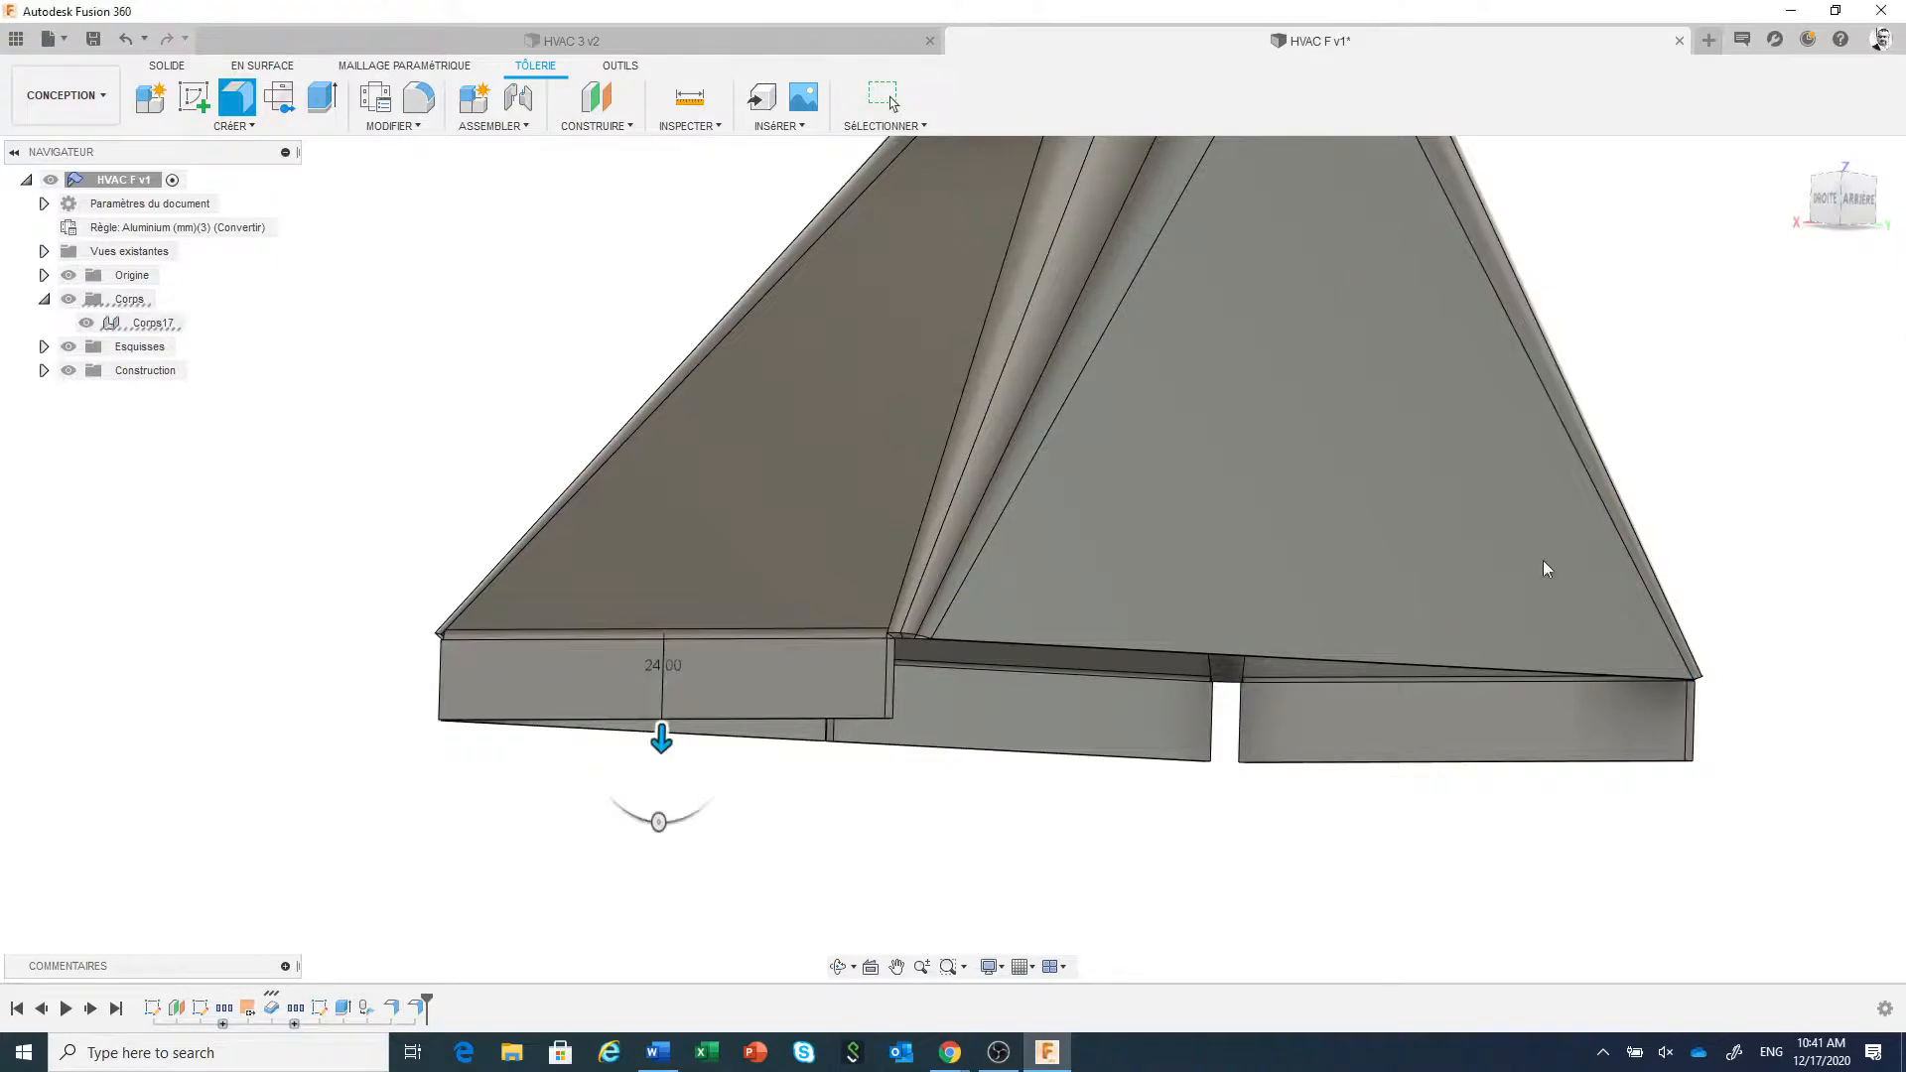
- Start another flange on the base edge of the rear face with a height of 24 mm
click(1855, 201)
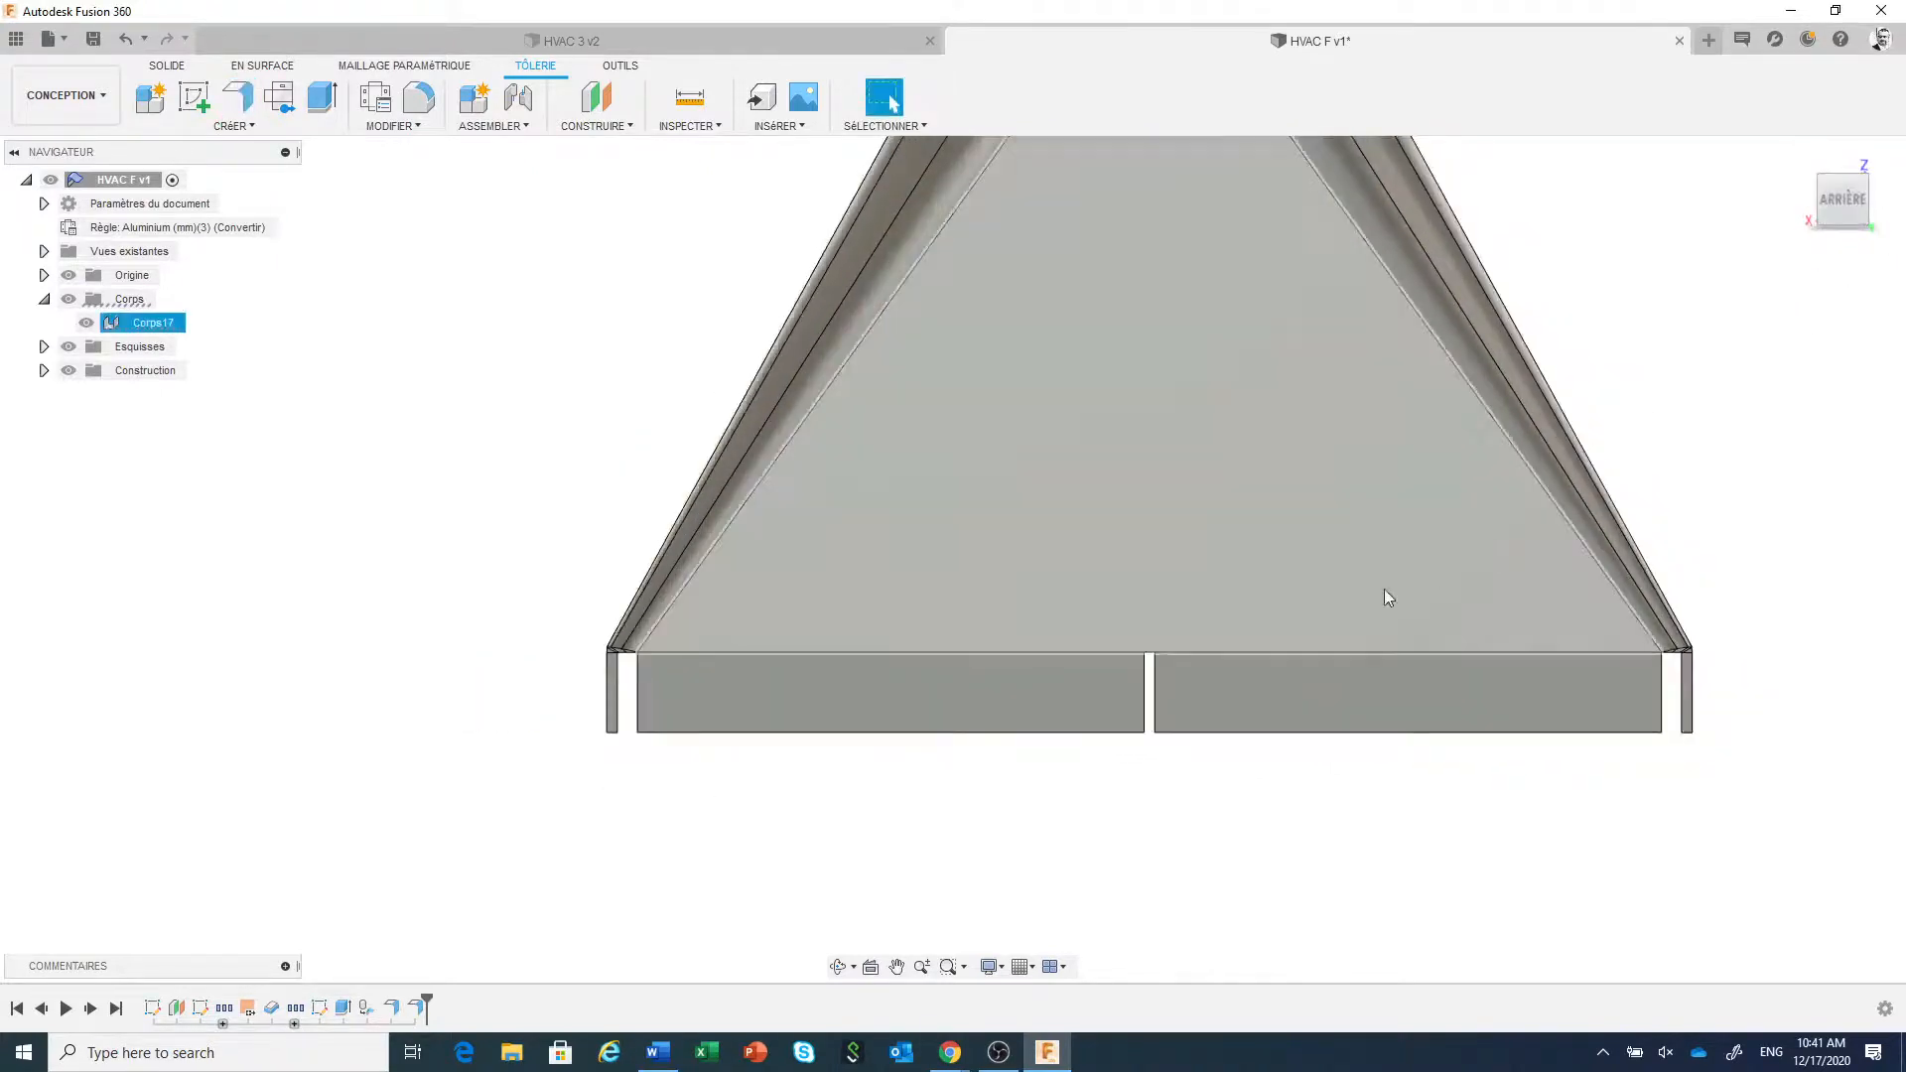
scroll(1295, 603, down, 4)
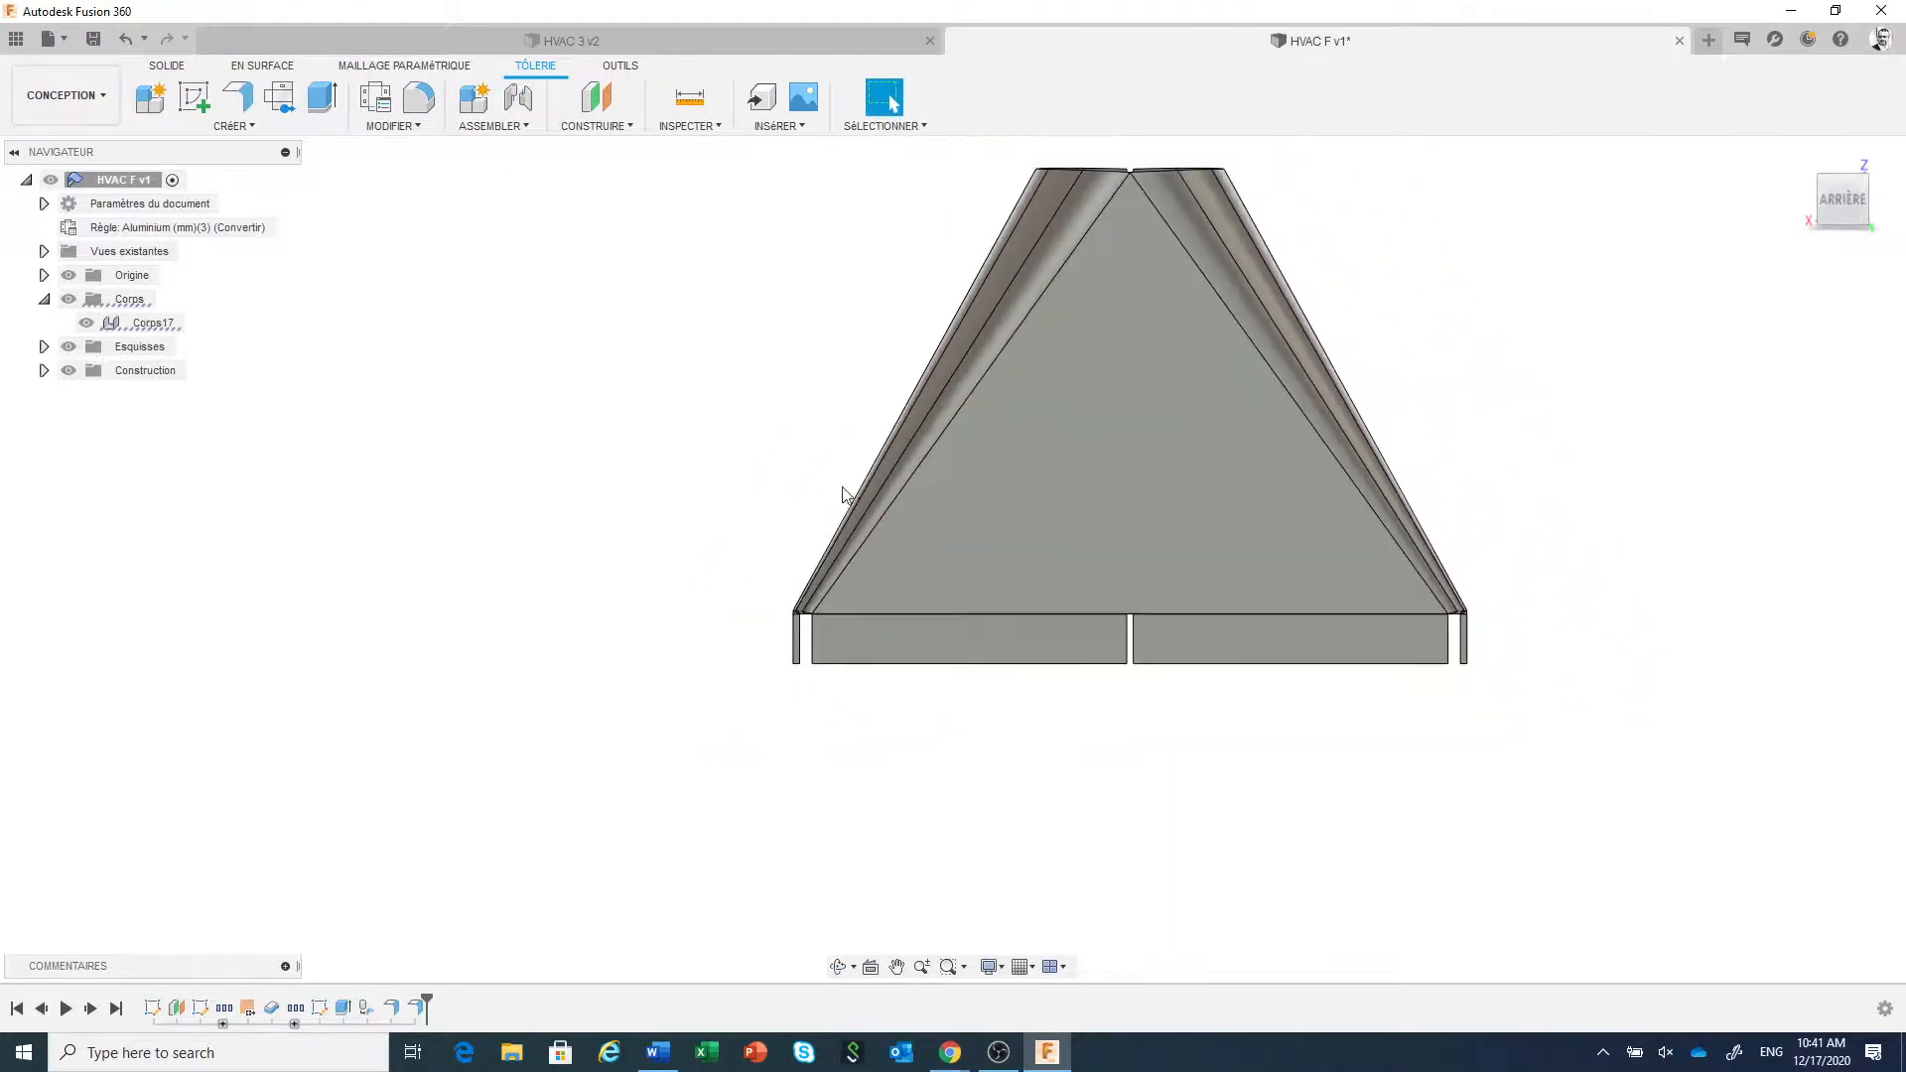
middle_drag(776, 490, 672, 532)
scroll(795, 552, down, 2)
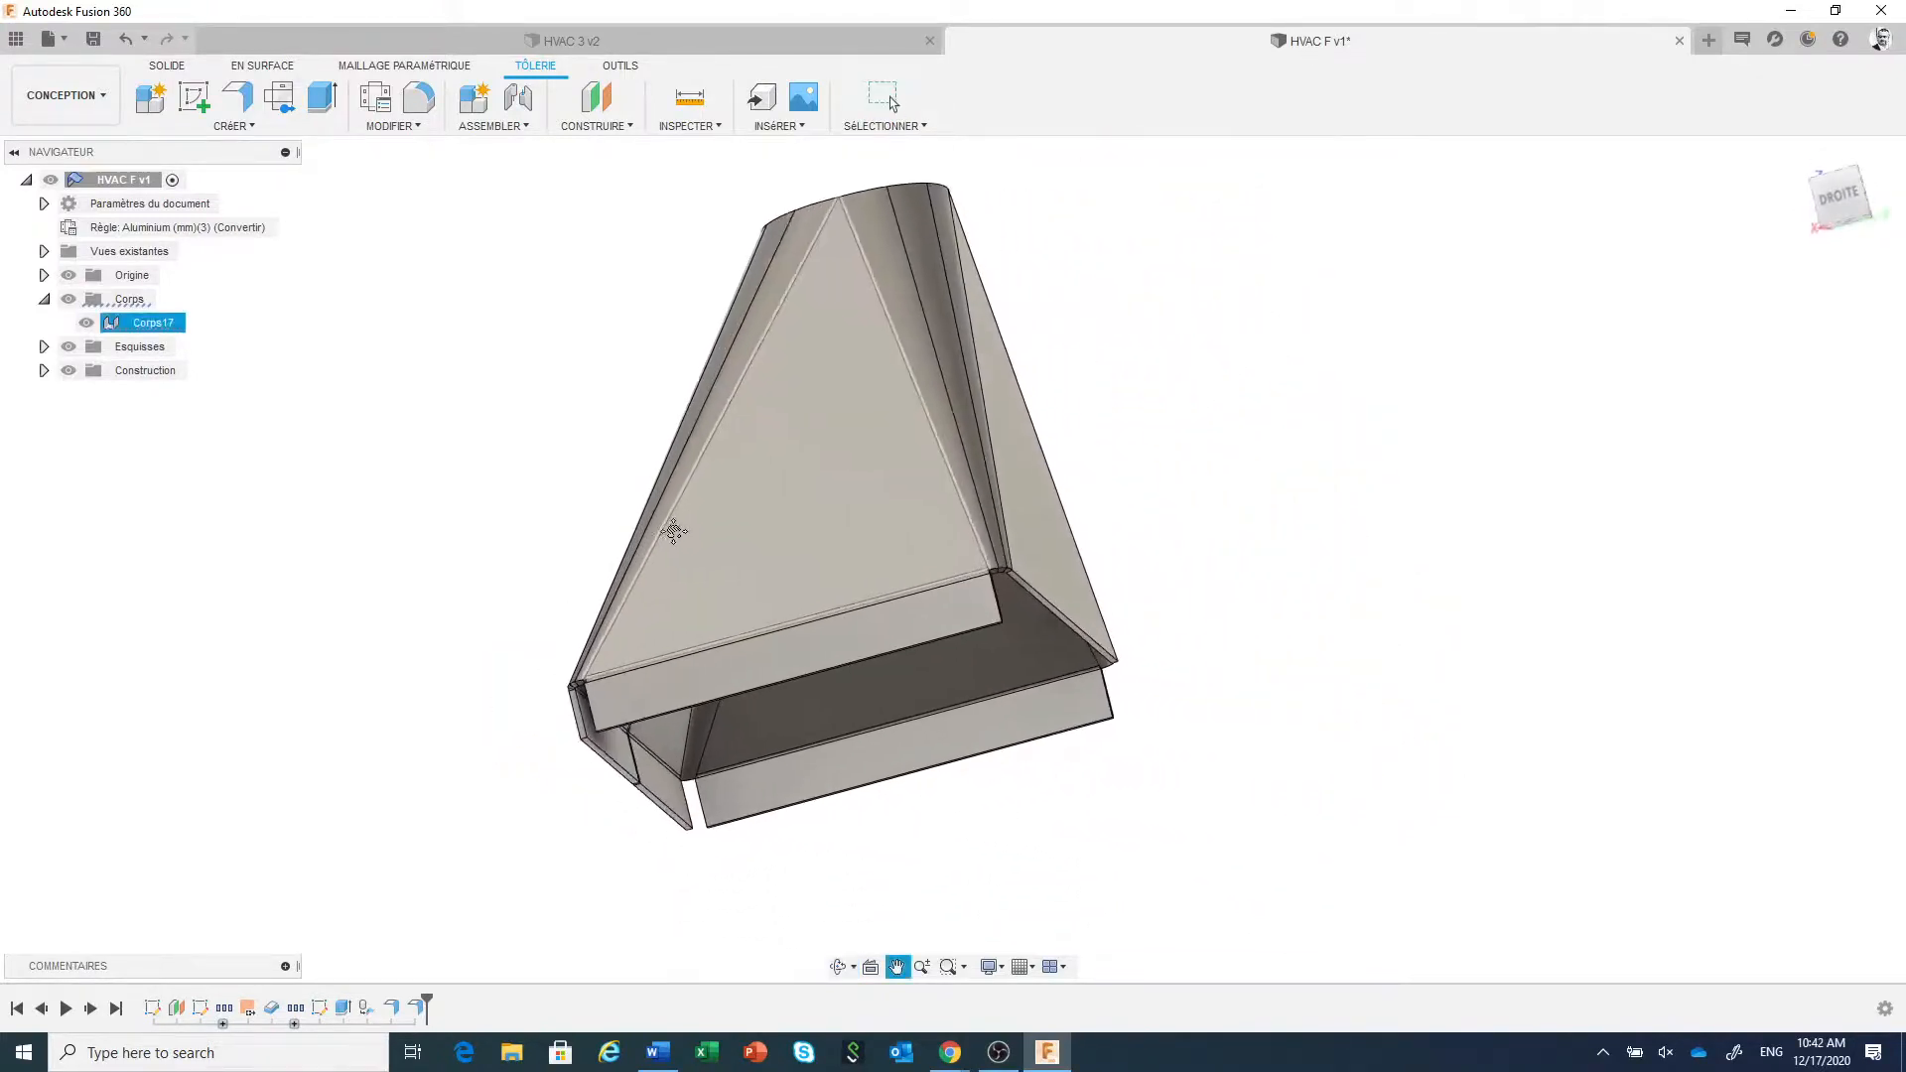
scroll(1077, 513, up, 2)
right_click(1249, 530)
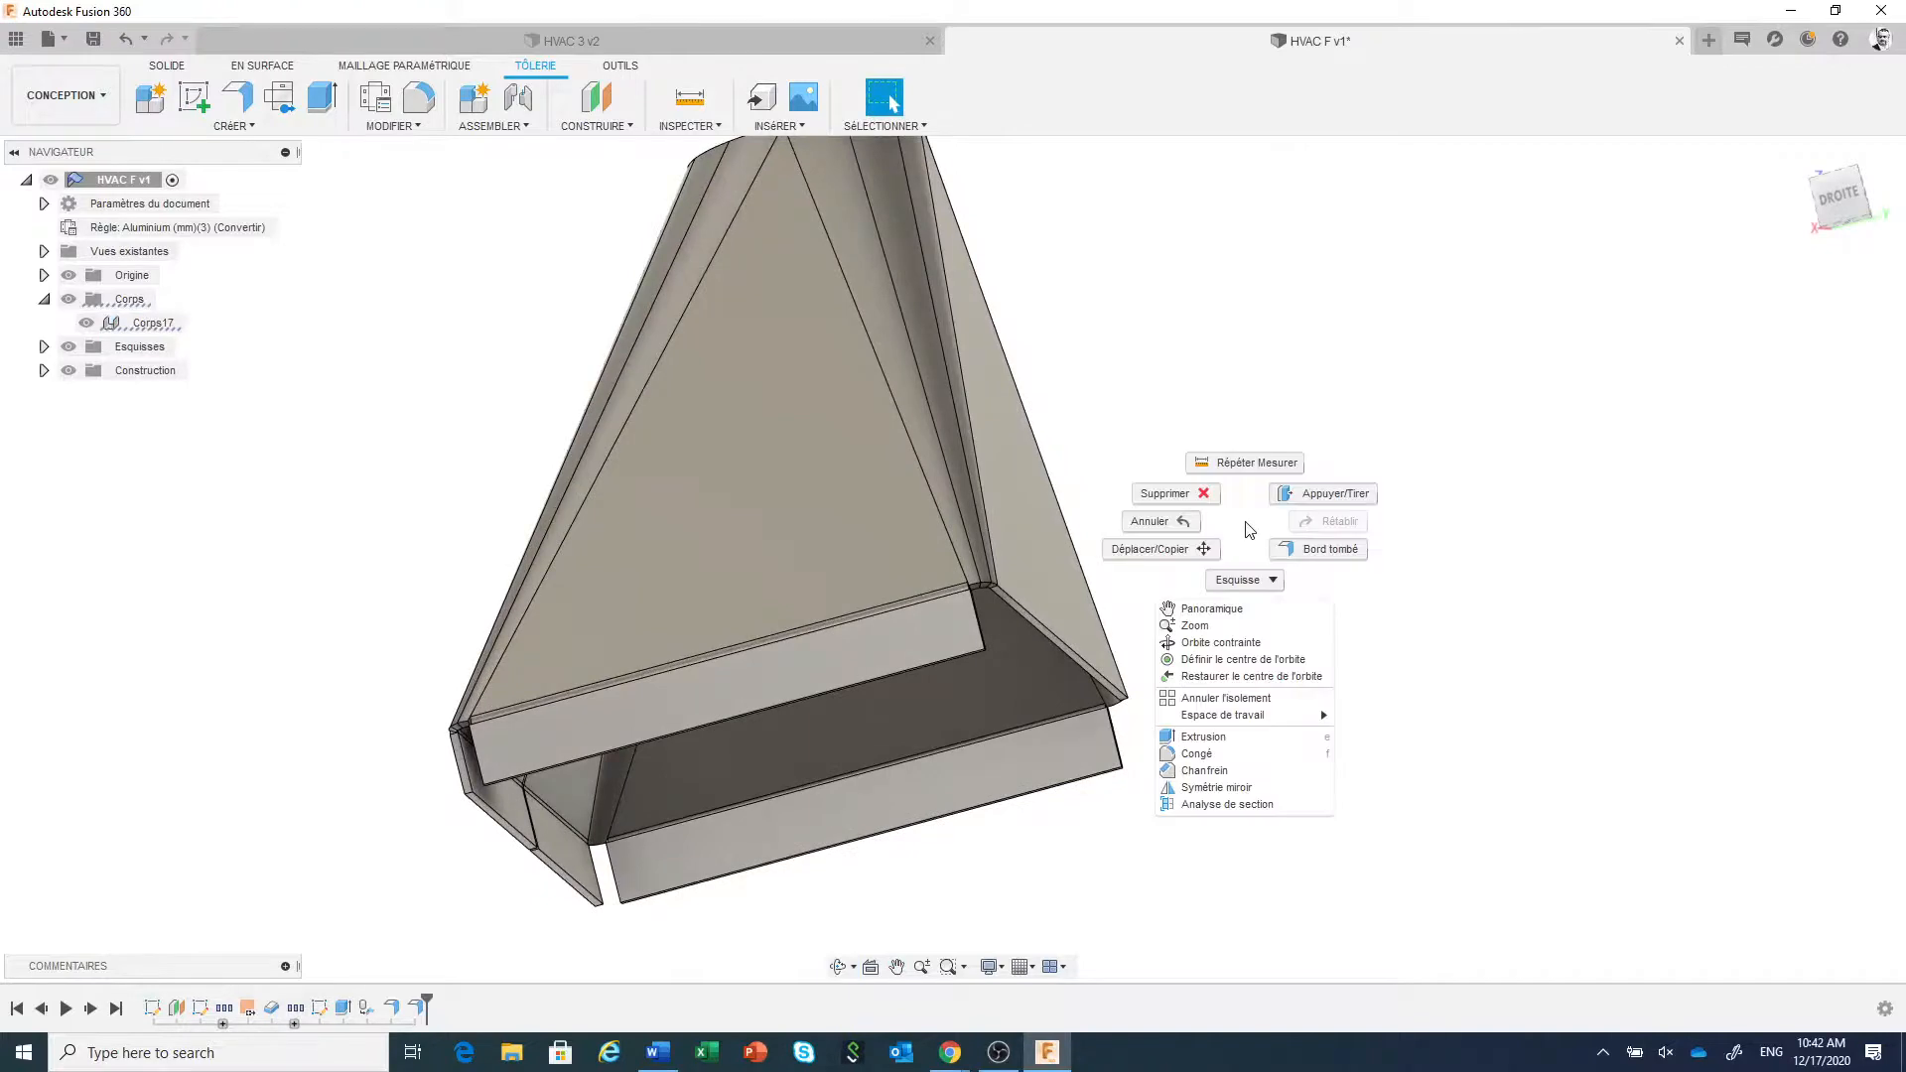
click(1306, 546)
scroll(1092, 725, up, 4)
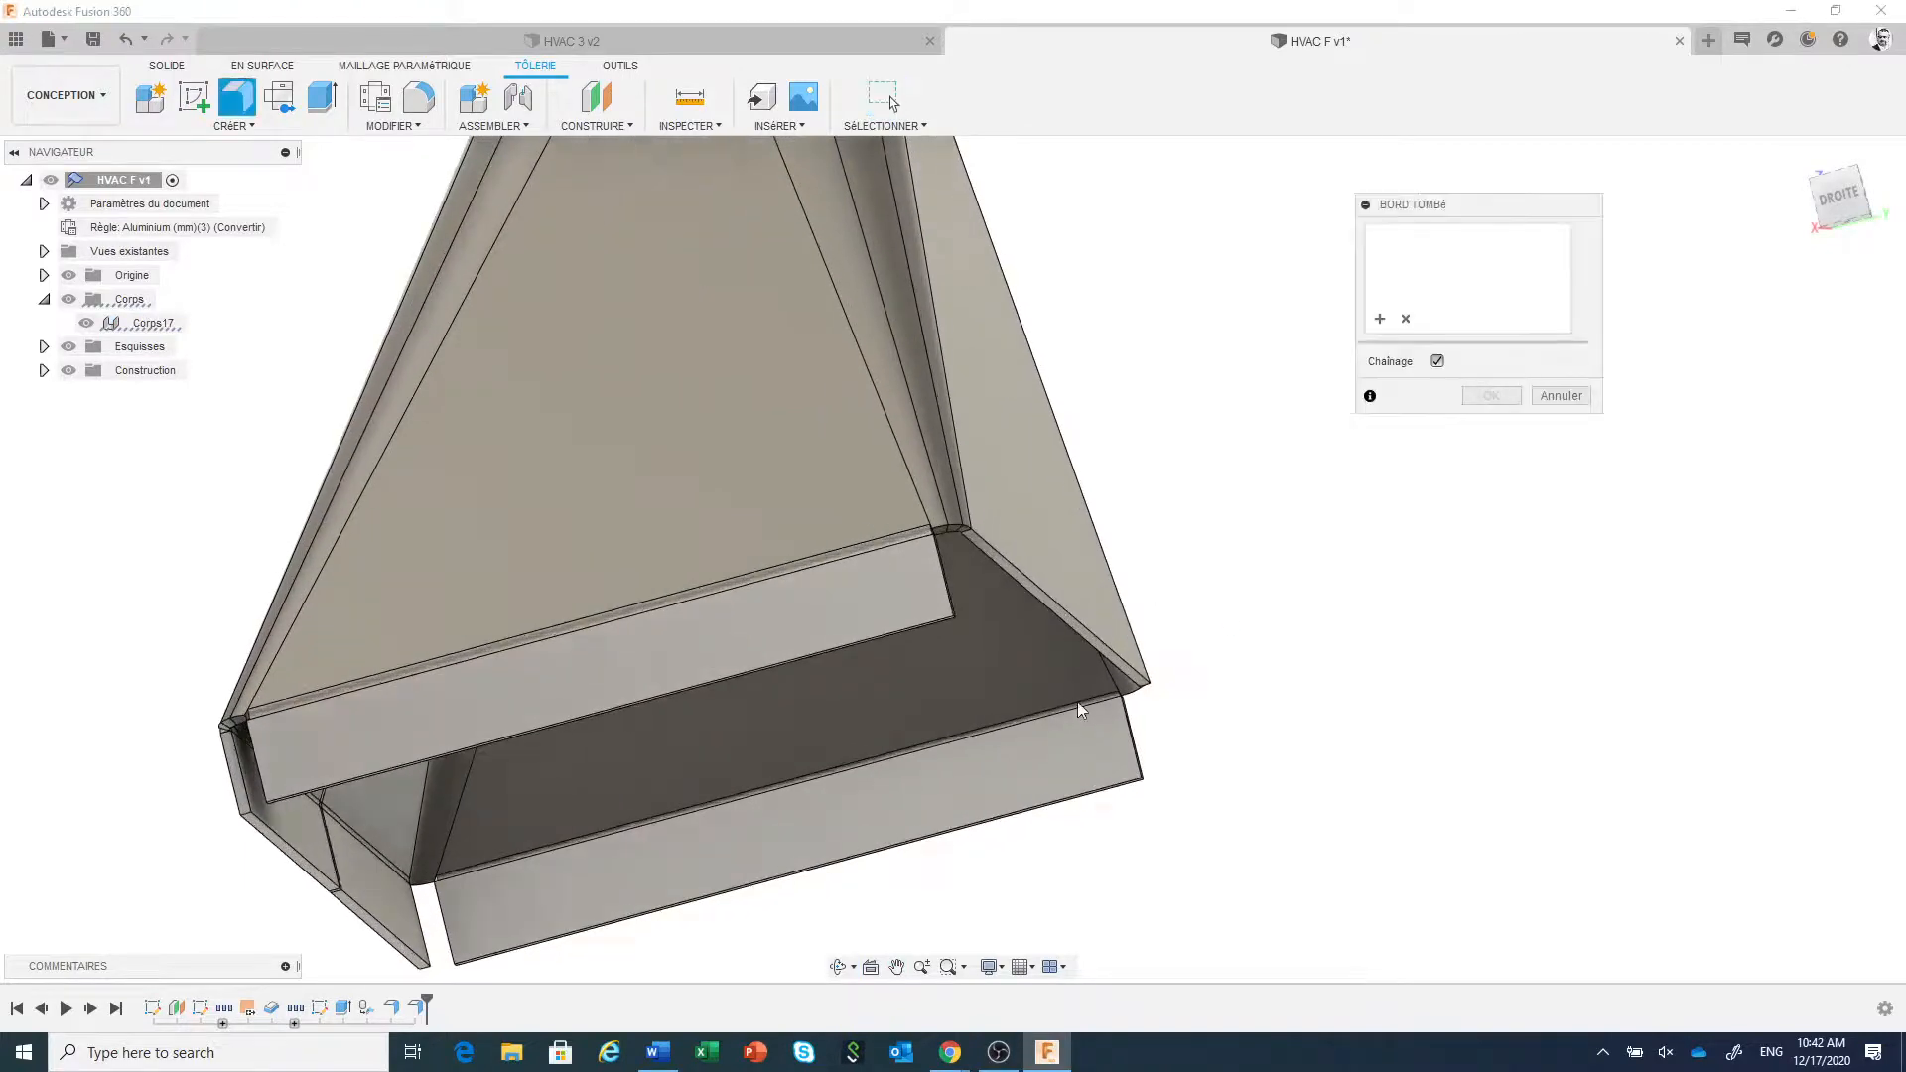
click(1105, 635)
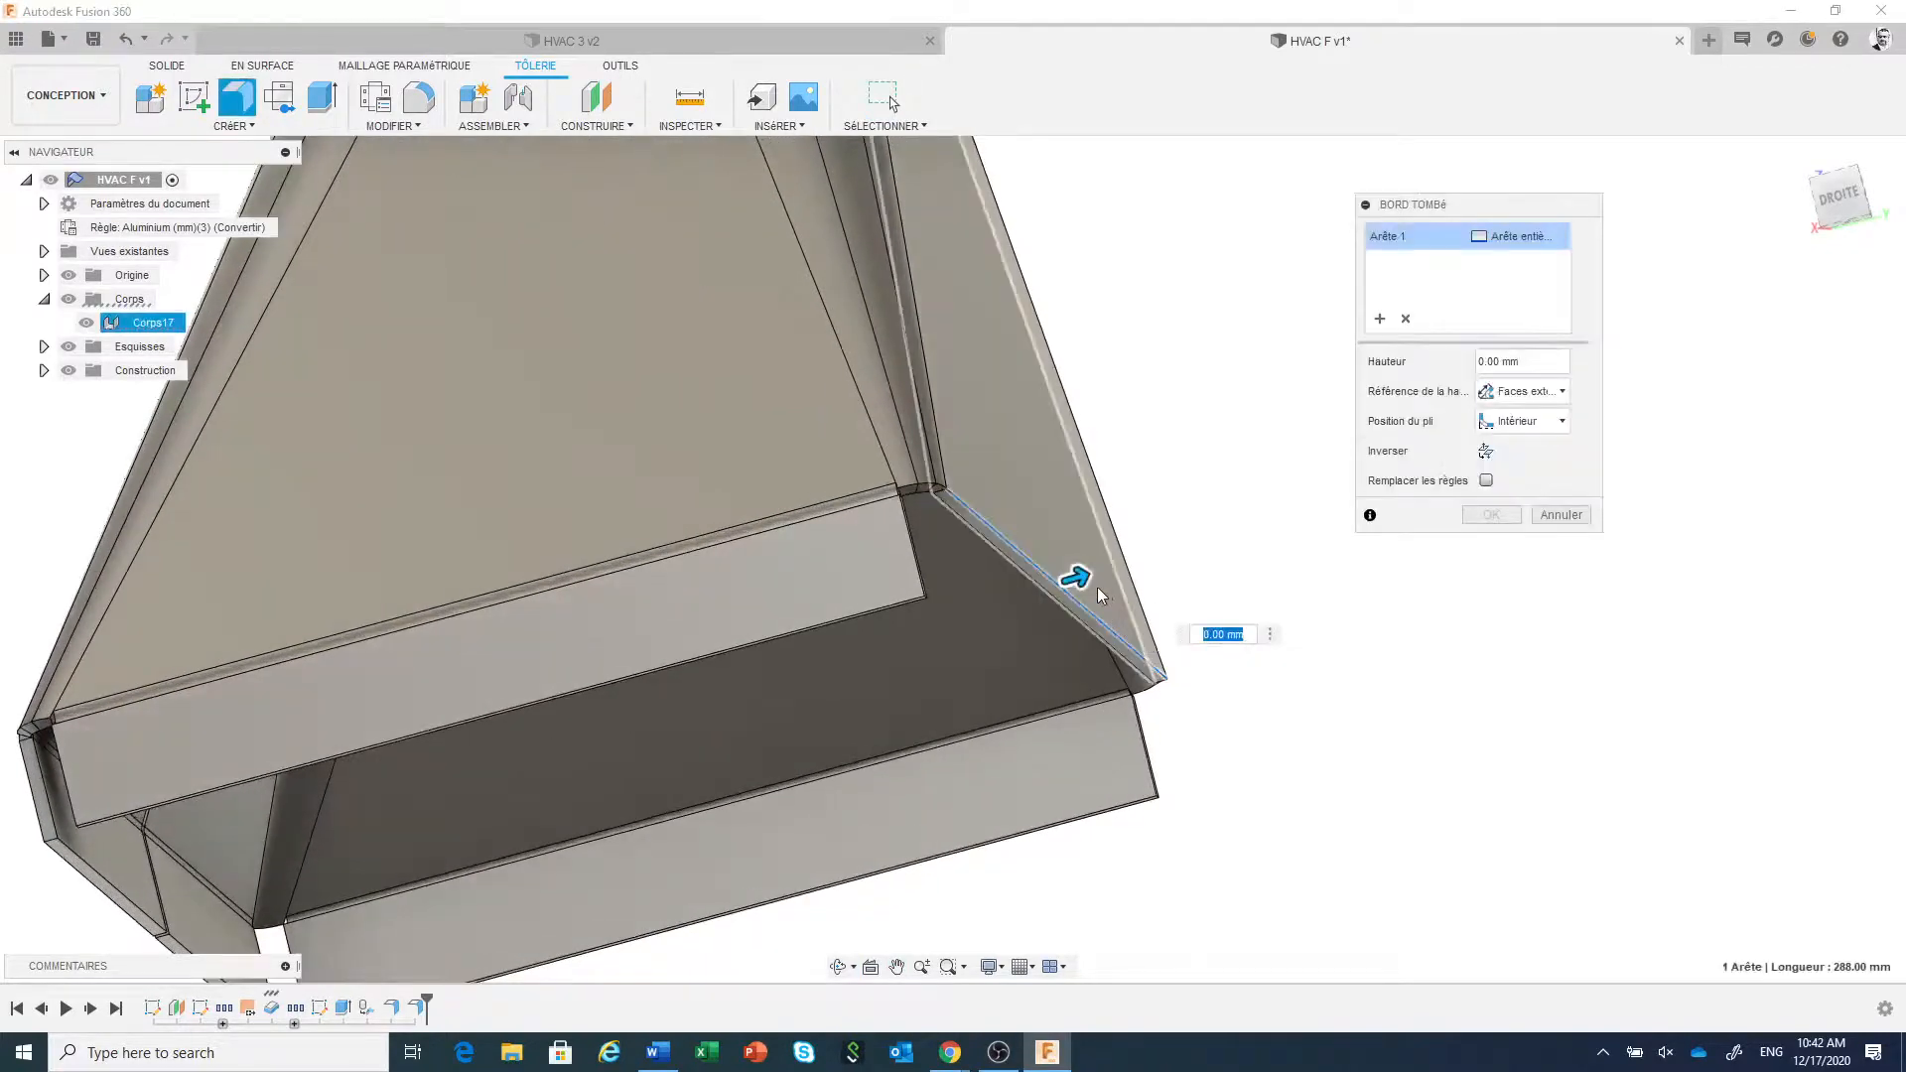
drag(1076, 574, 1180, 547)
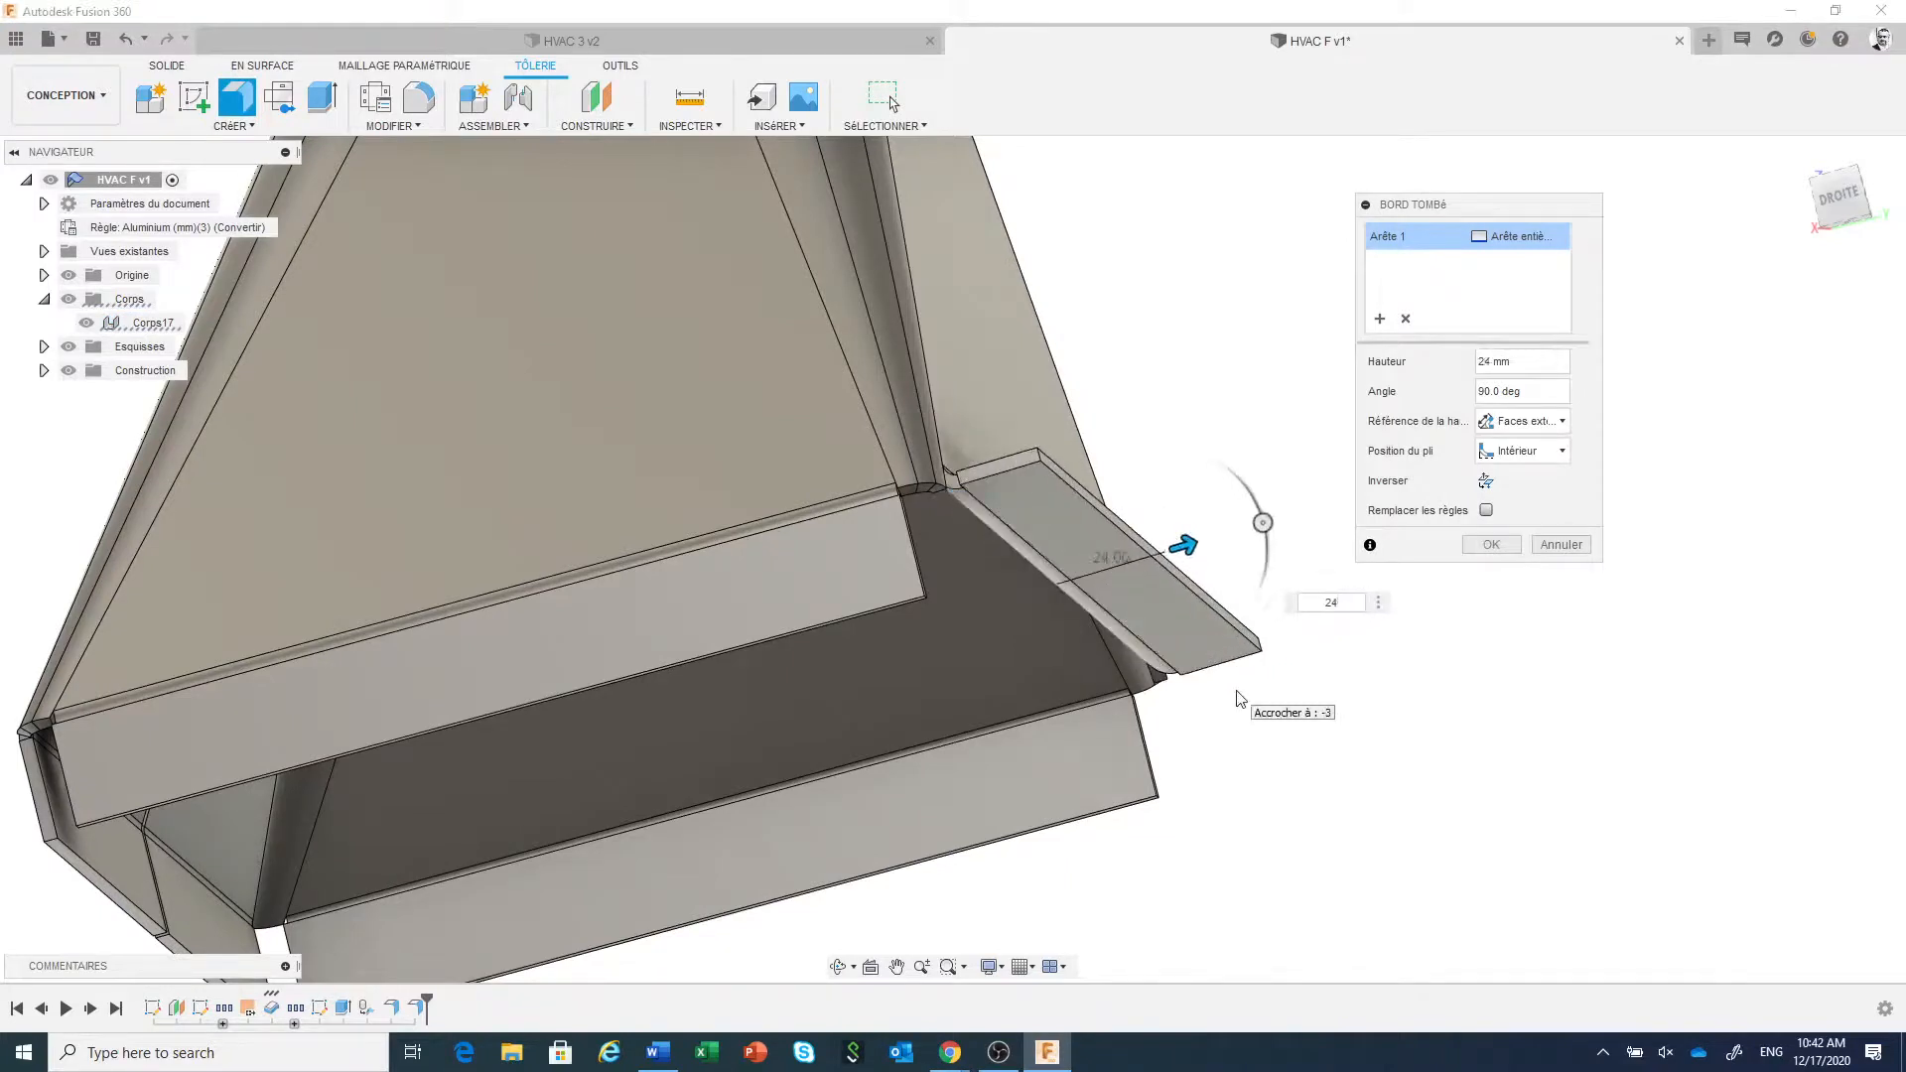
scroll(1253, 685, down, 2)
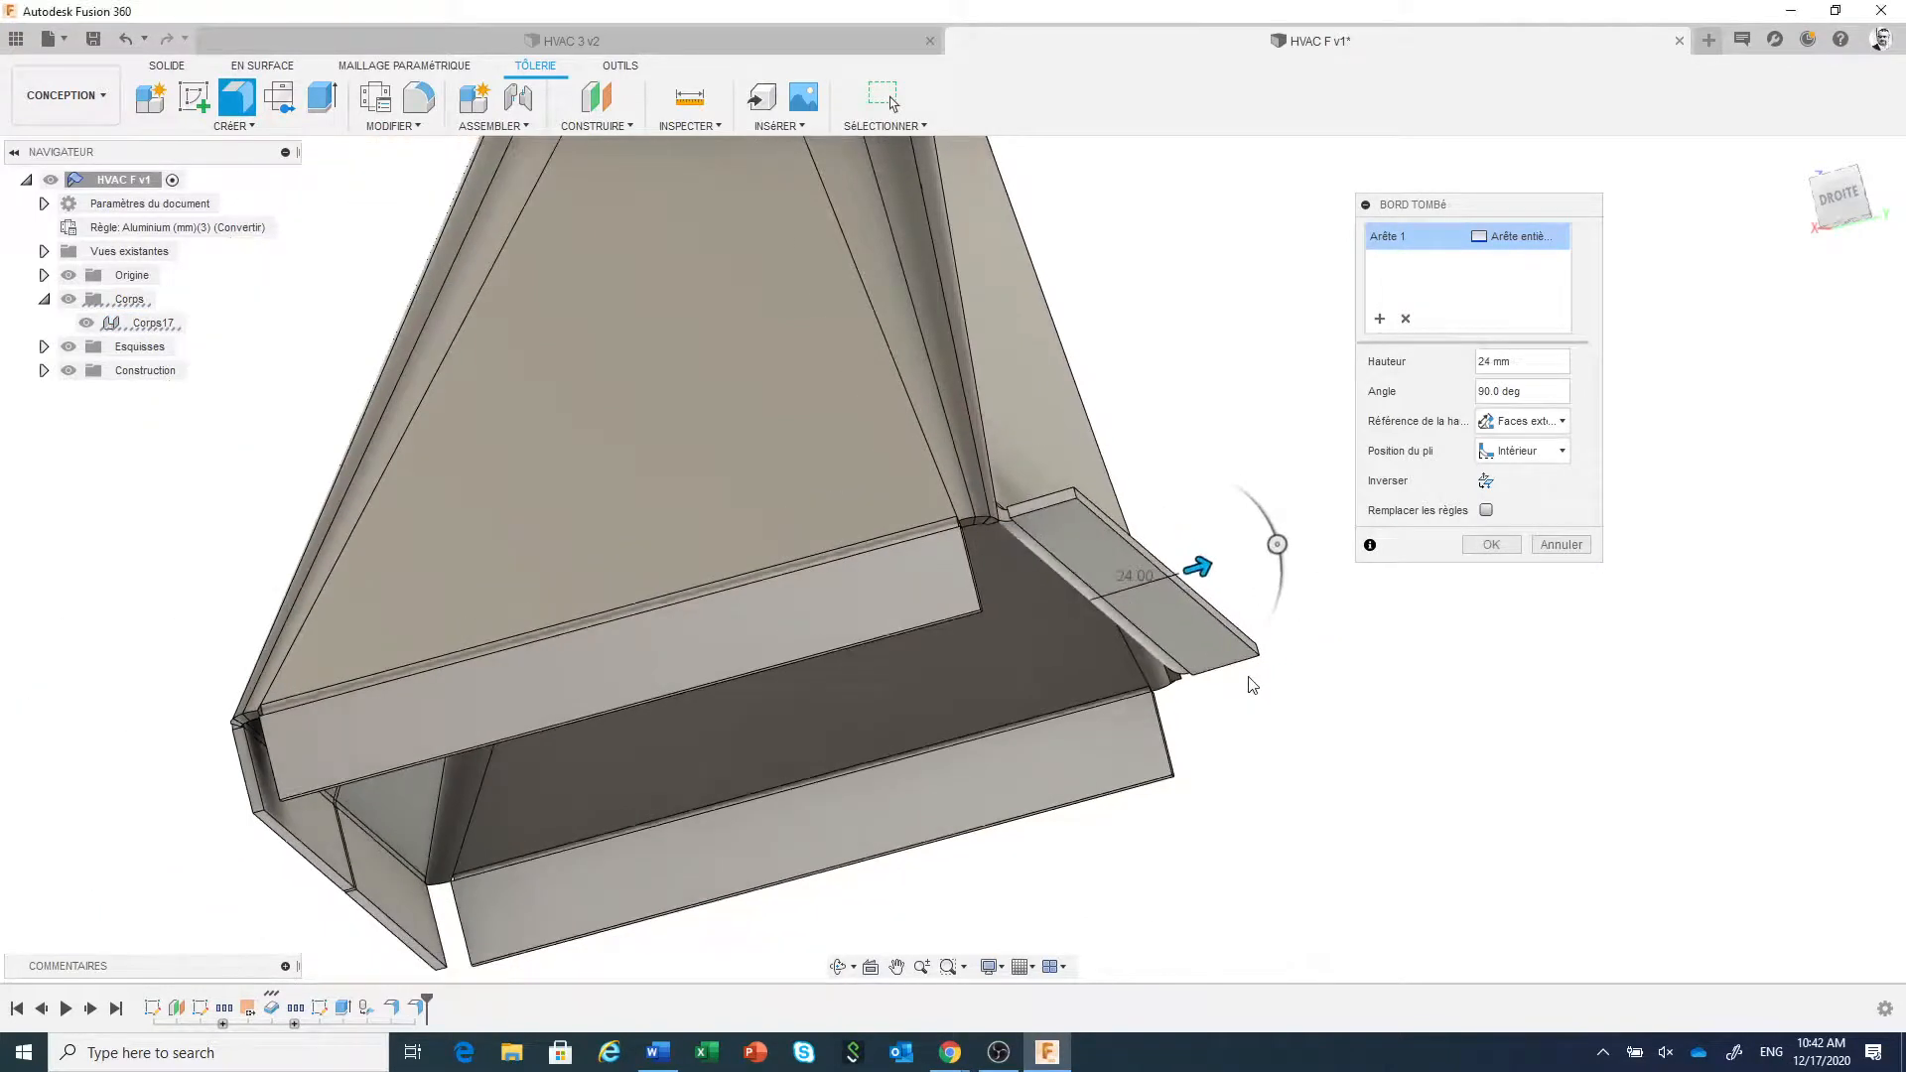
- Viewing from the right side, swing the rear flange downward to an angle of 33.6 degrees
click(1838, 196)
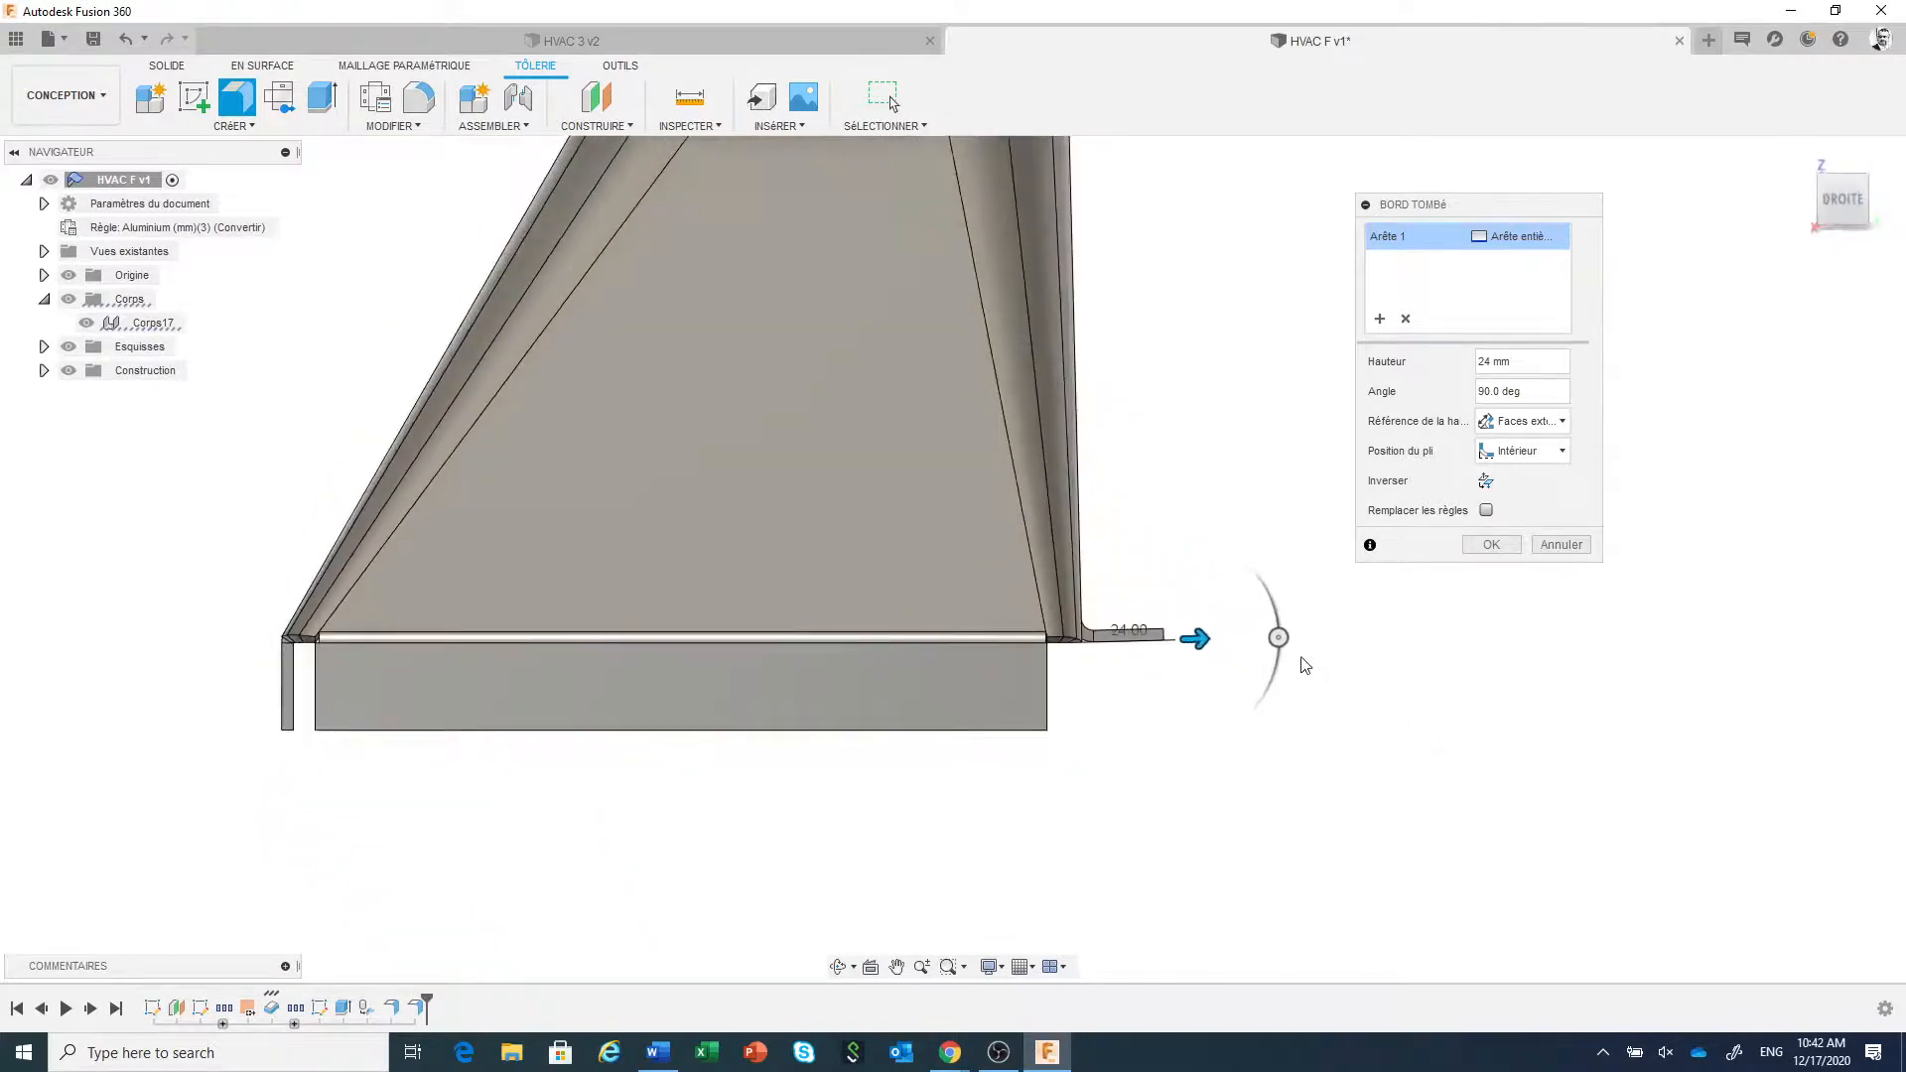
drag(1277, 637, 1236, 720)
mouse_move(1375, 723)
shift+middle_down()
mouse_move(1351, 727)
mouse_move(1370, 723)
shift+middle_up()
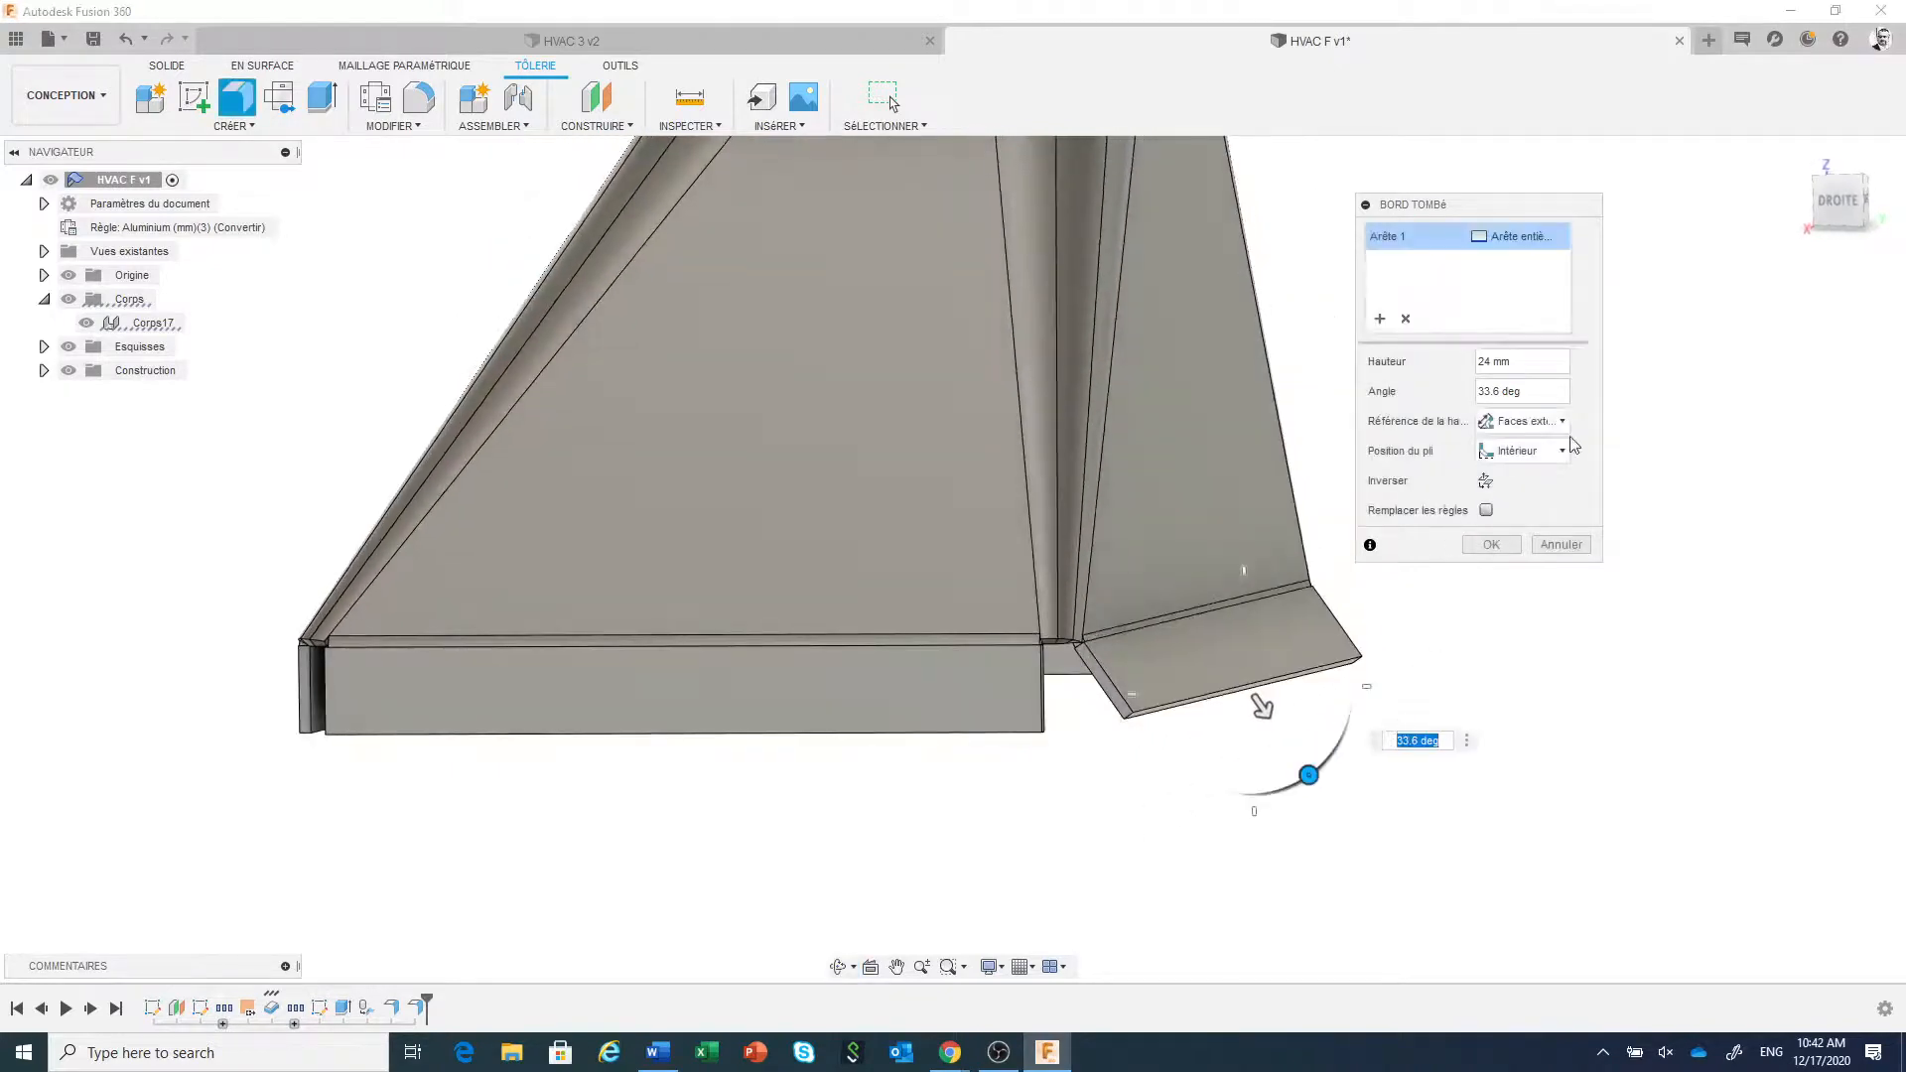
- Set the rear flange's angle to -1.4 degrees by measuring between the rear face and the XZ origin plane, and create the flange
click(1582, 394)
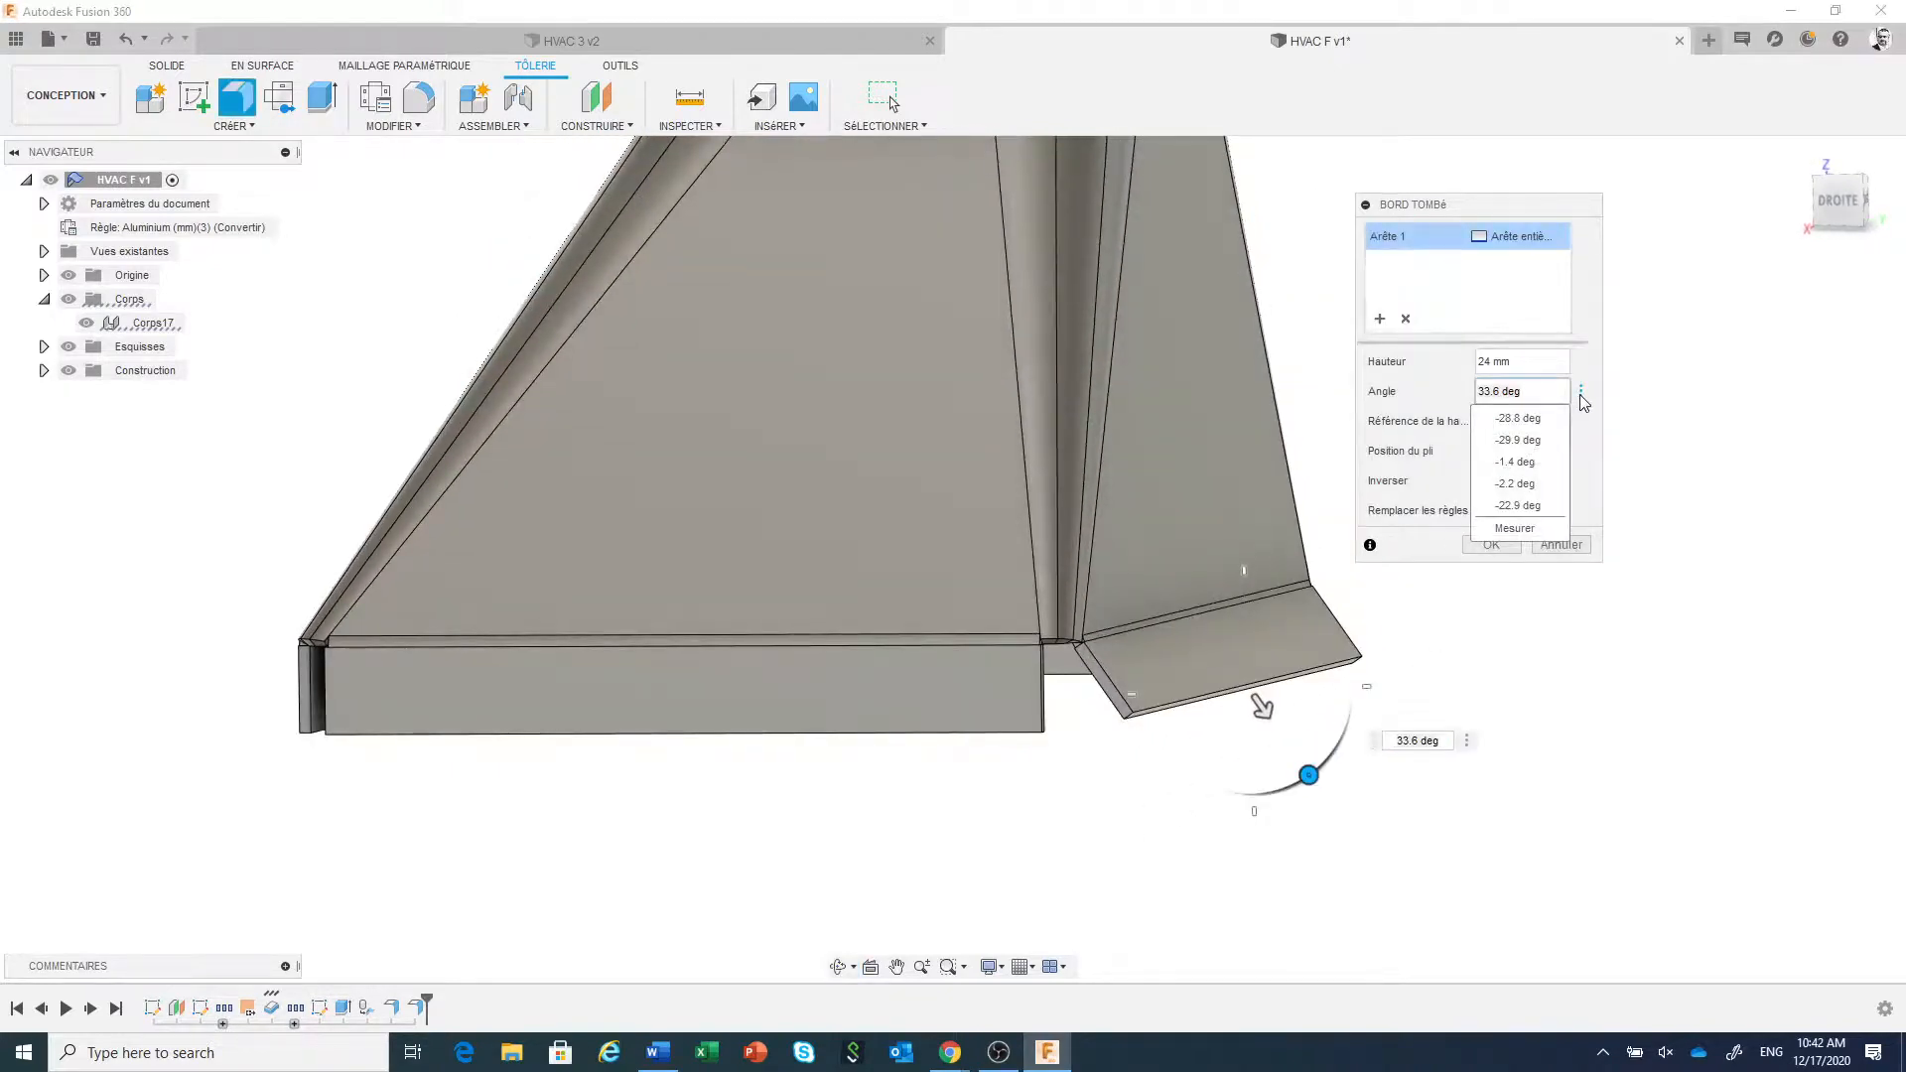
click(1514, 528)
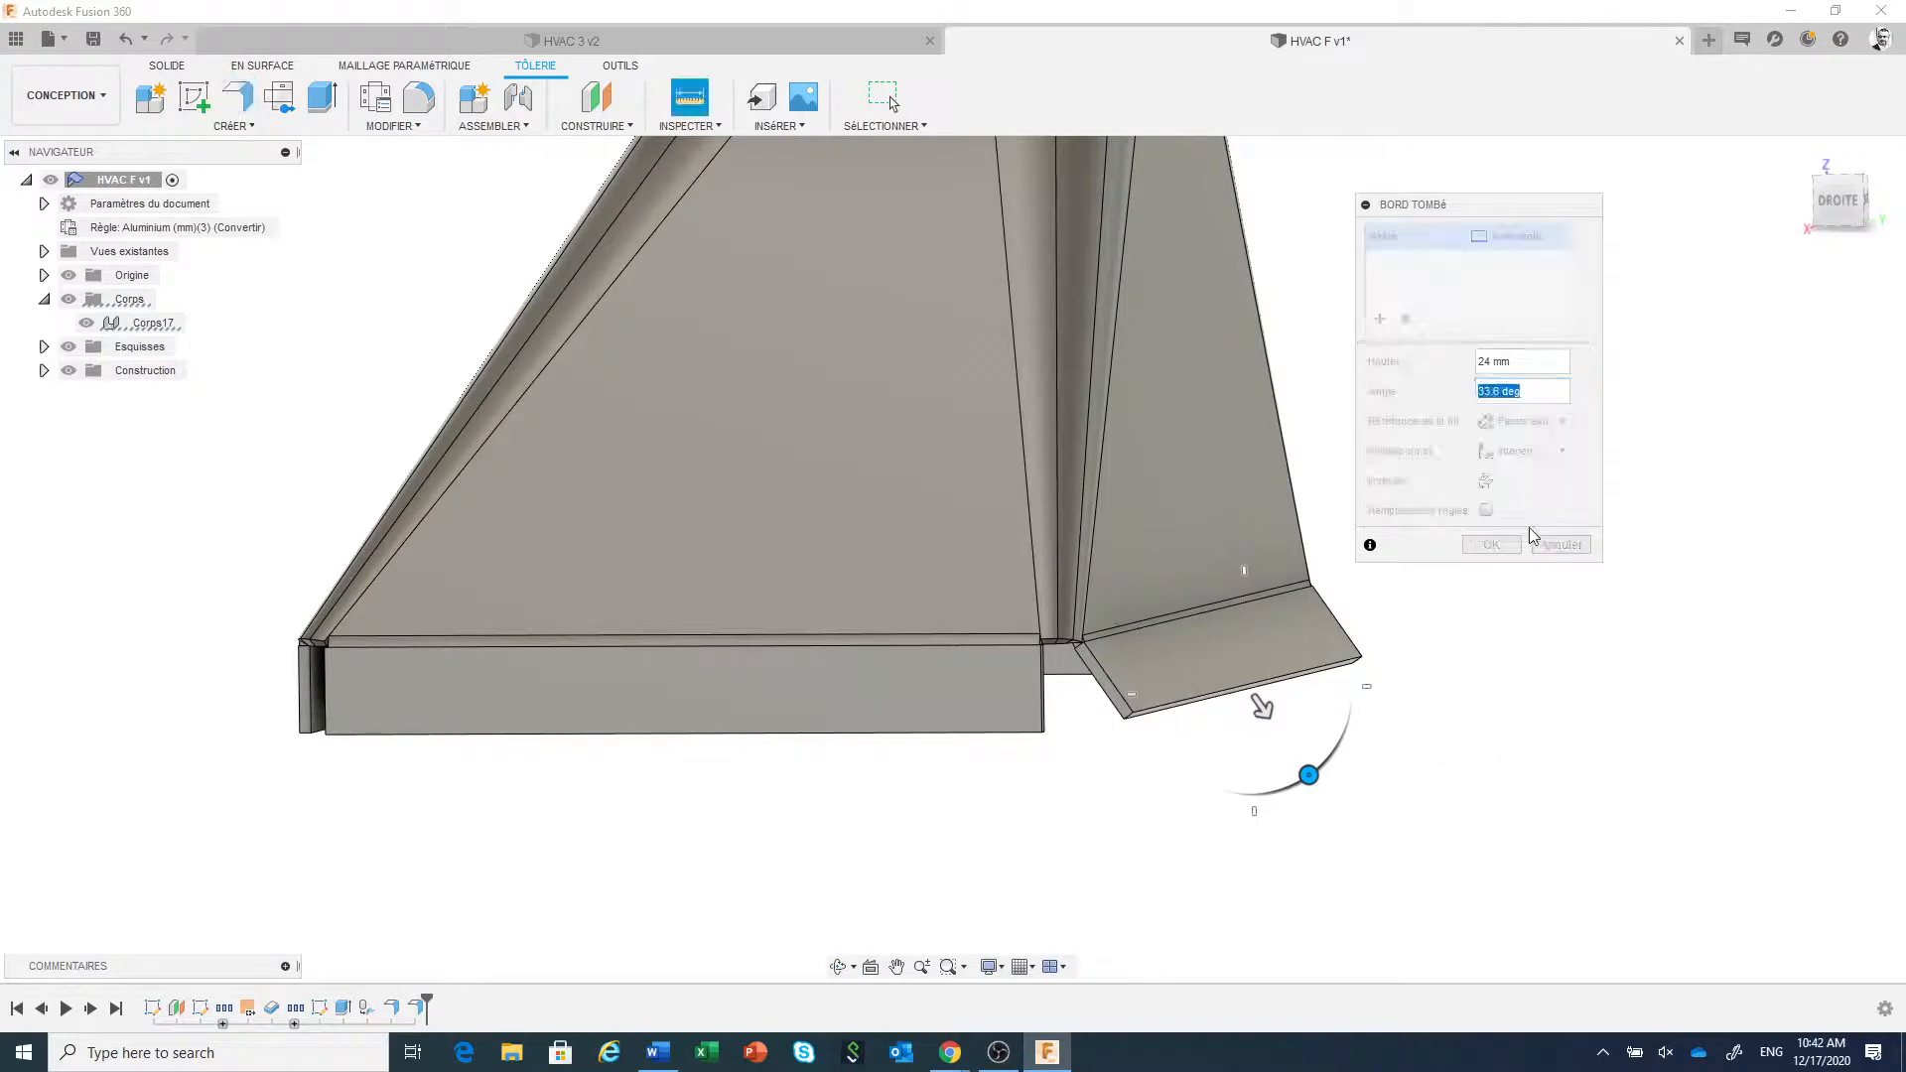
click(1227, 514)
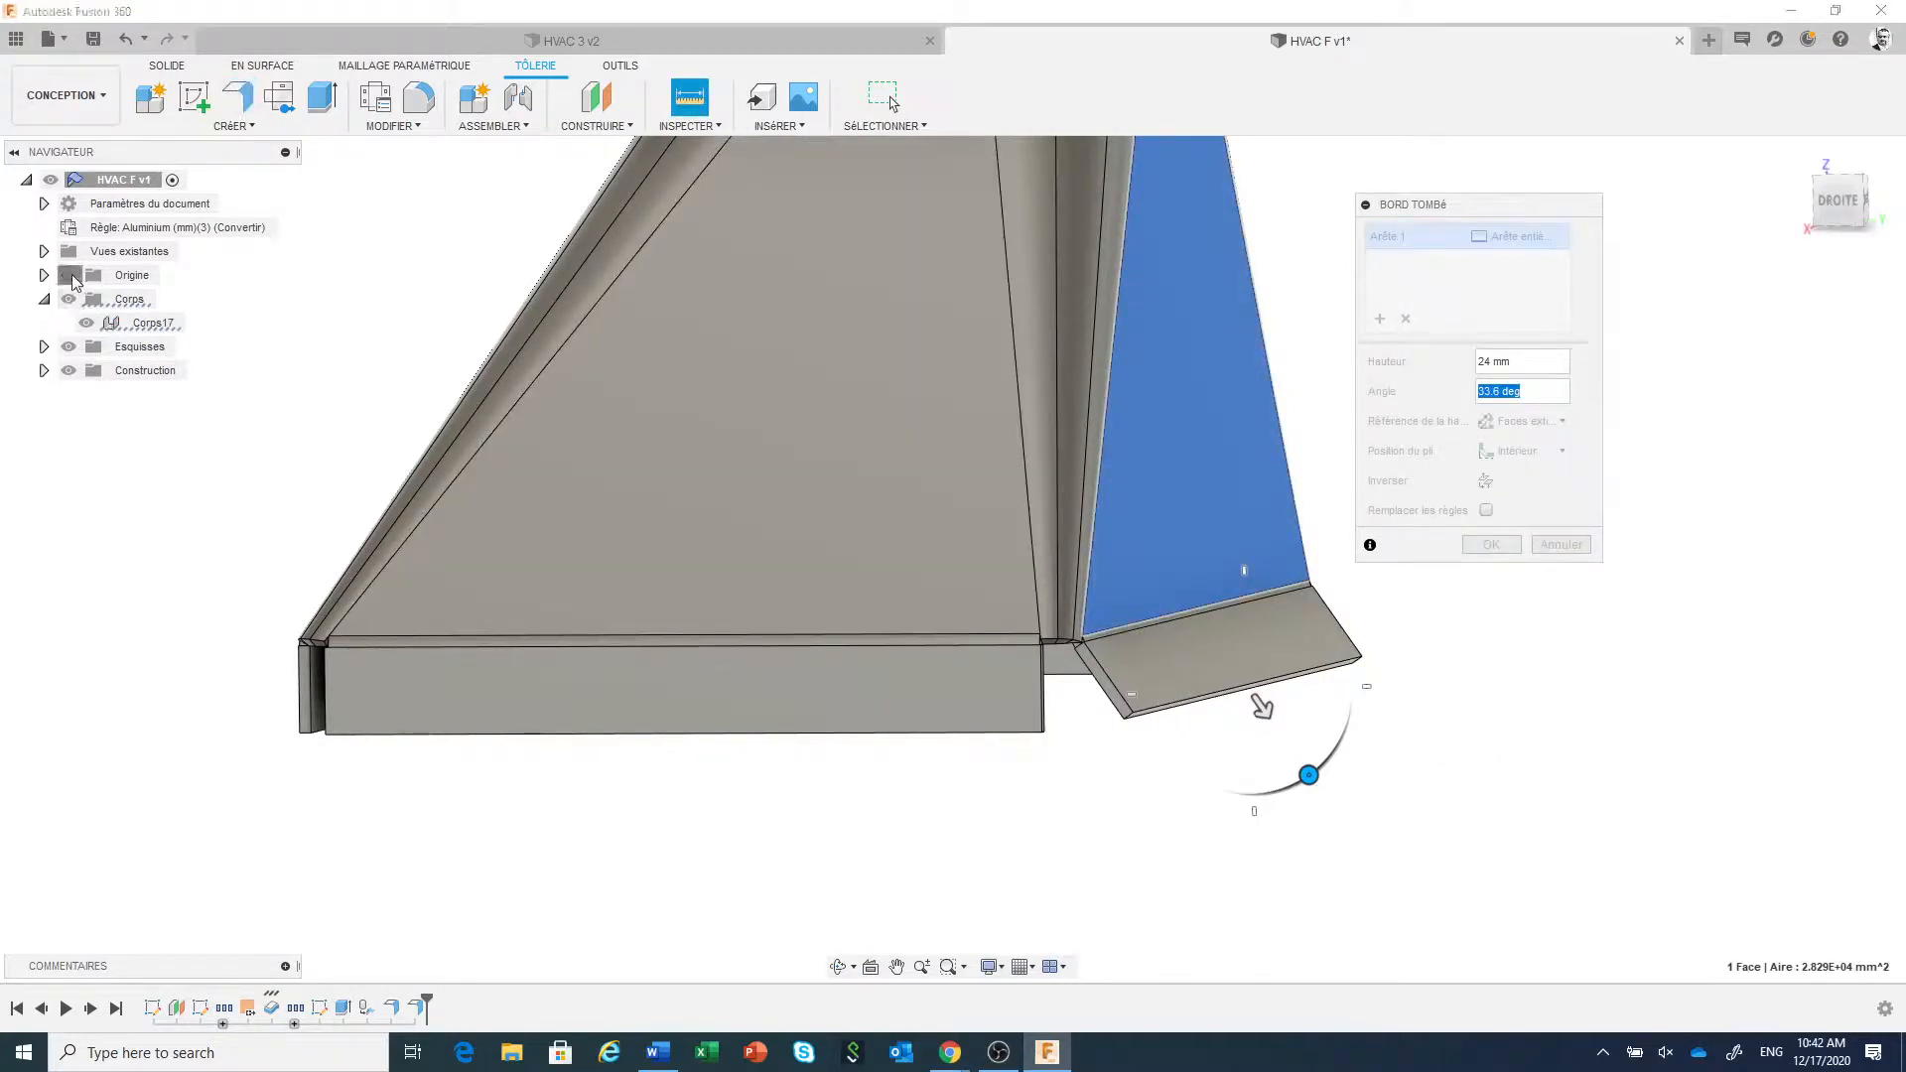
click(789, 581)
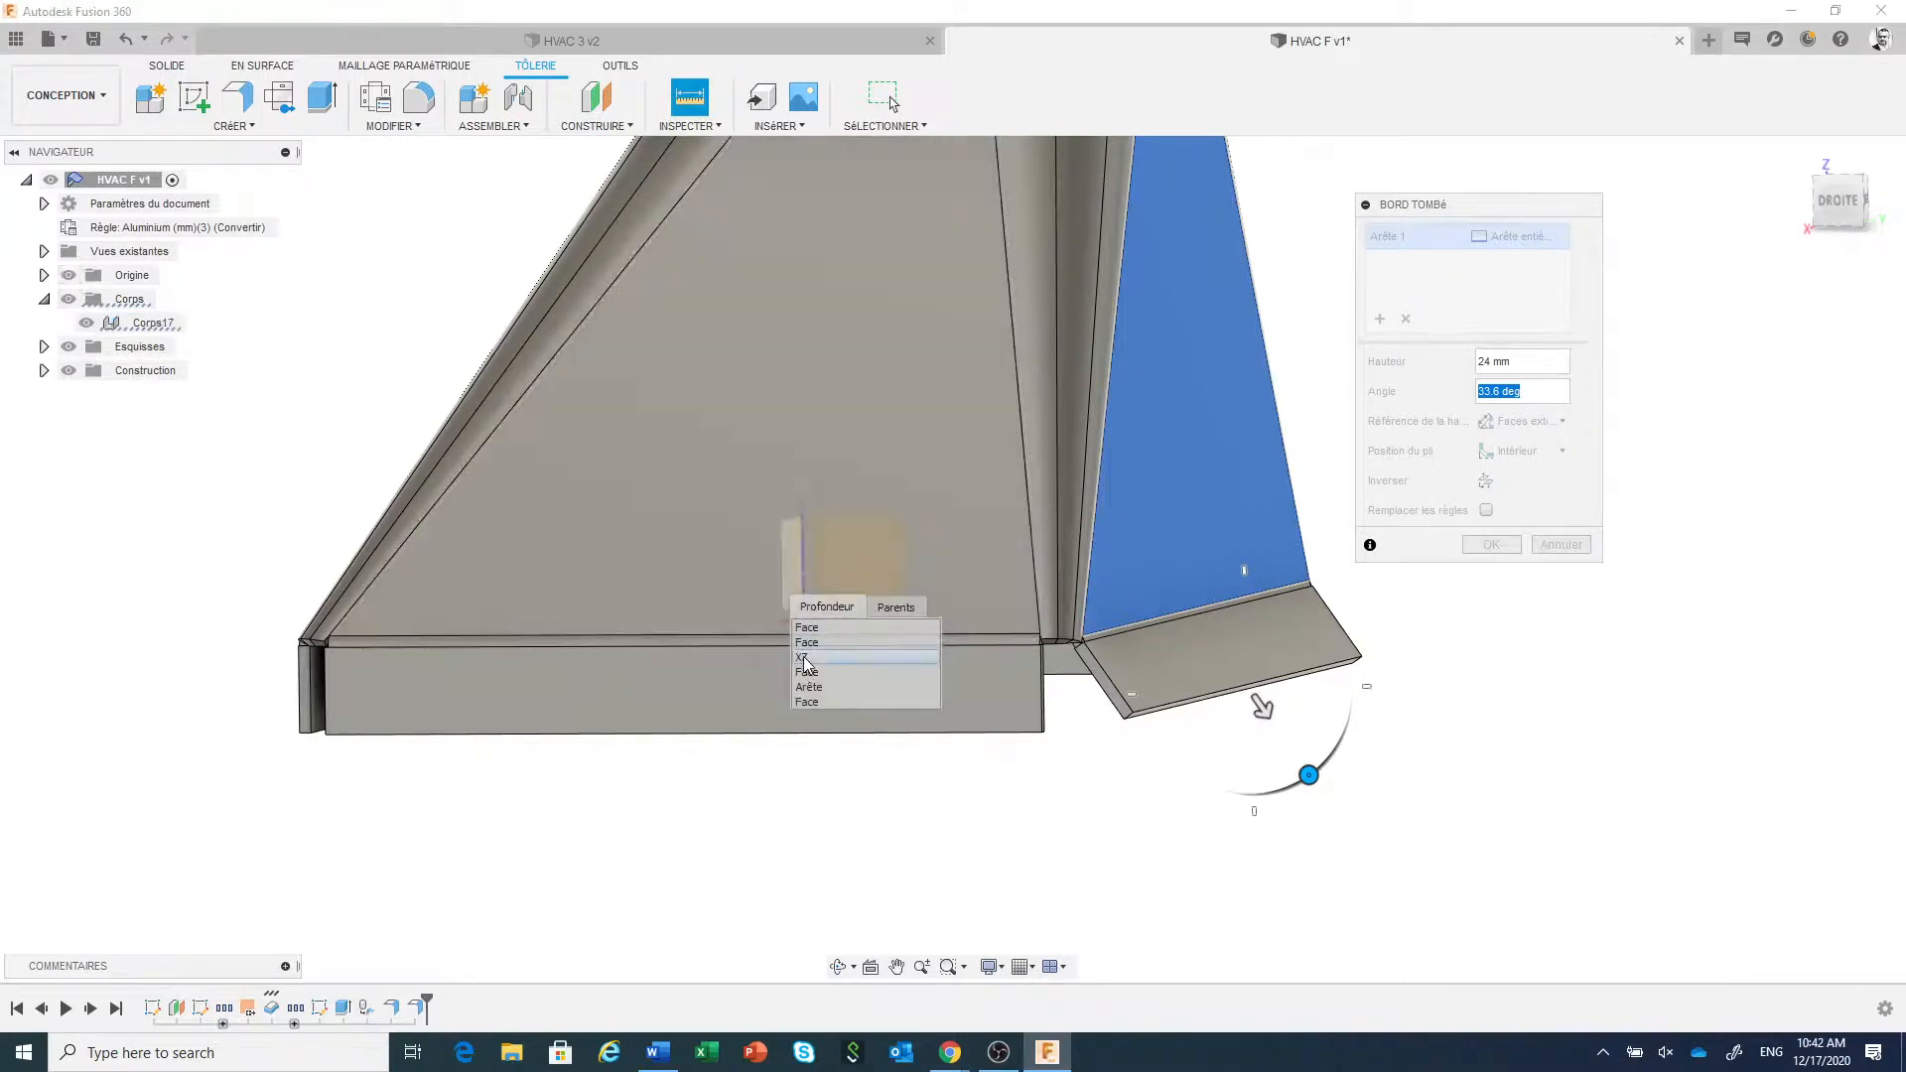
click(805, 658)
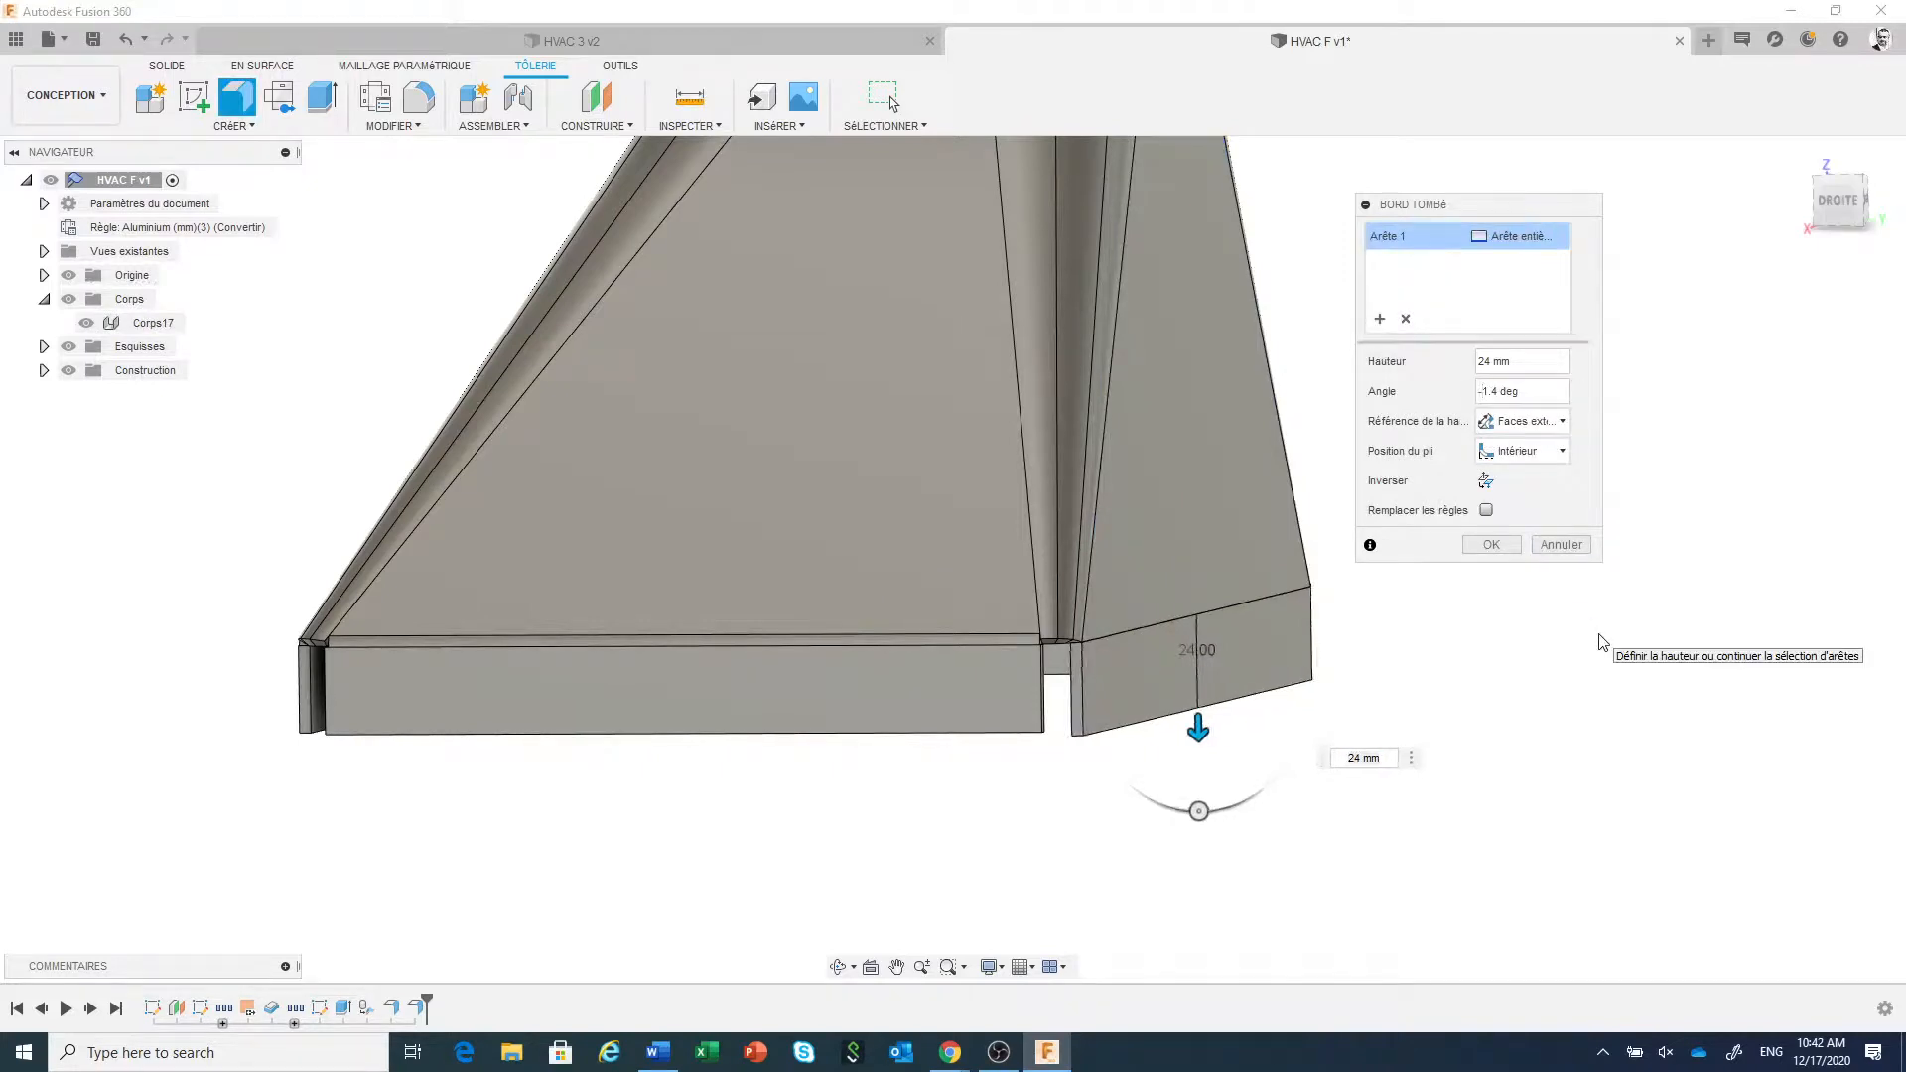
click(1497, 546)
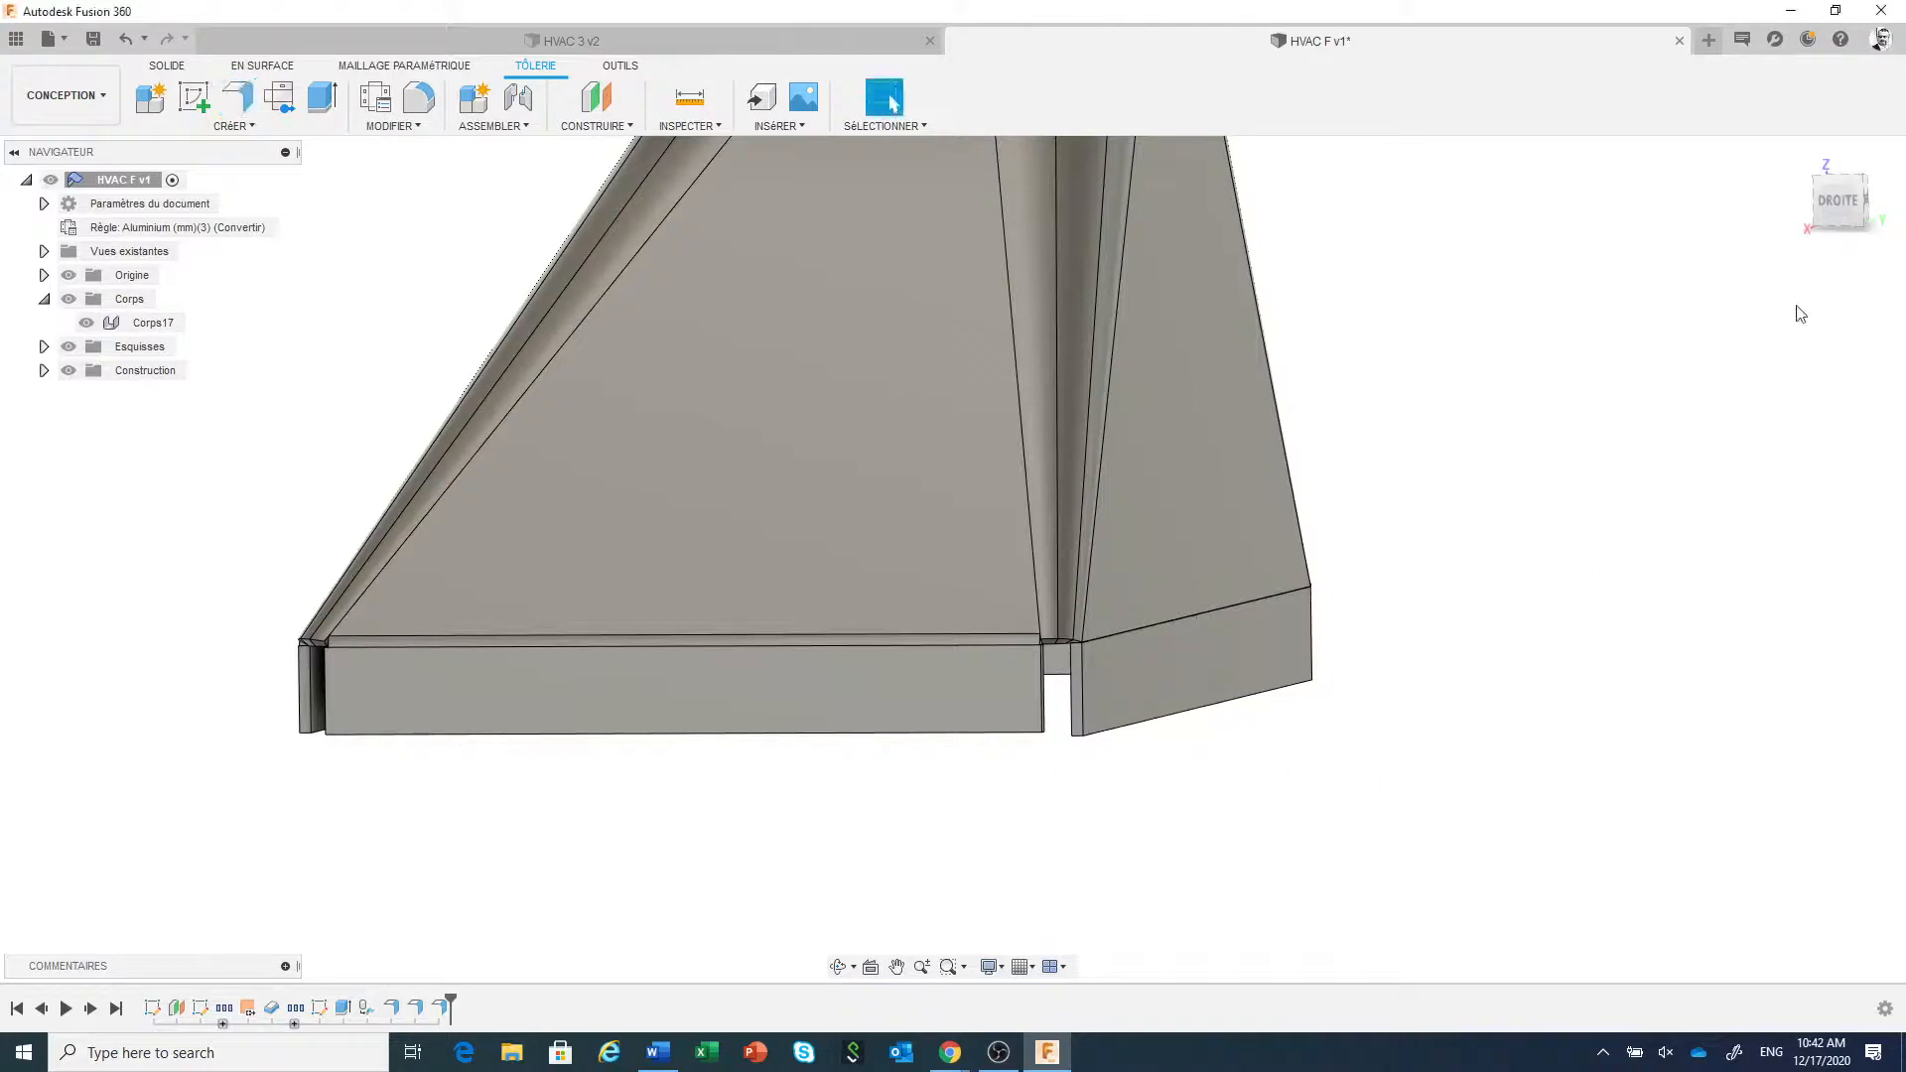
- Examine from the right side how the rear flange's lower edge lines up with that of the adjacent side flange
click(1839, 202)
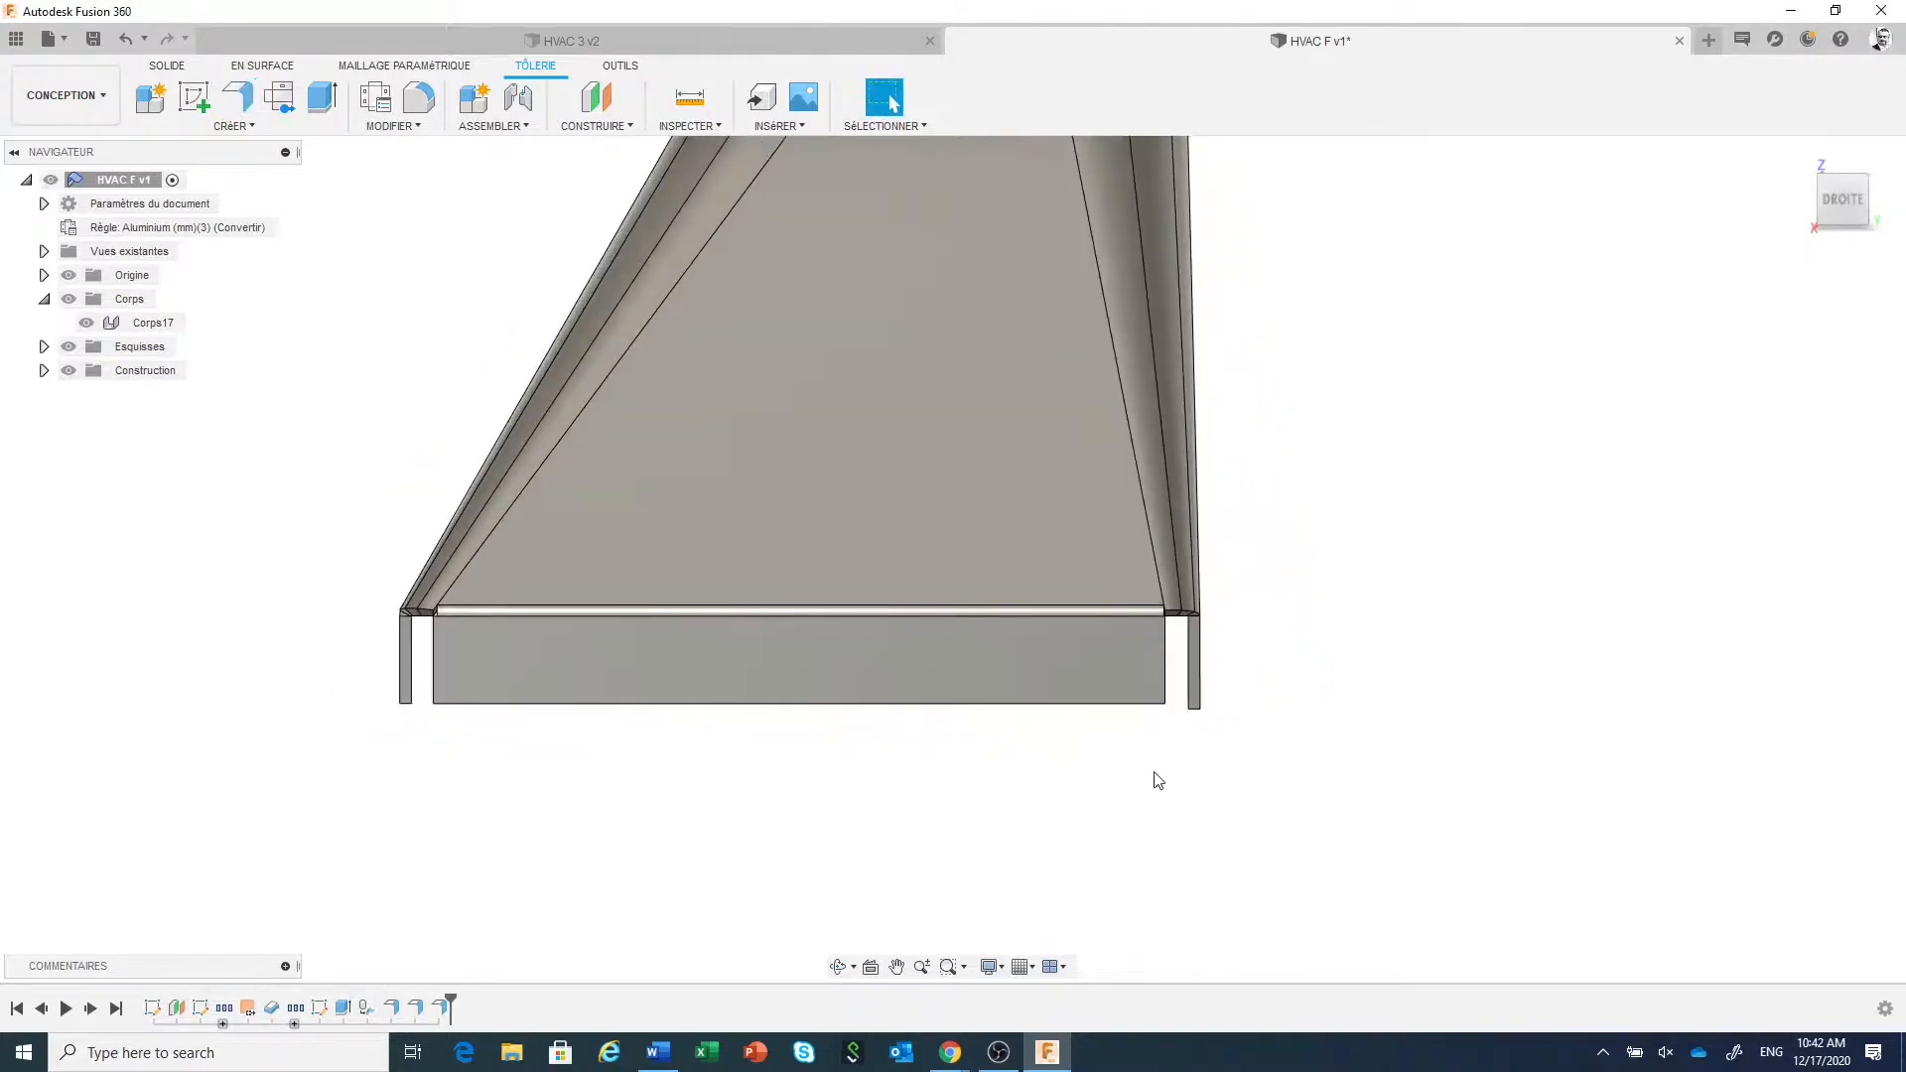
scroll(1169, 777, up, 3)
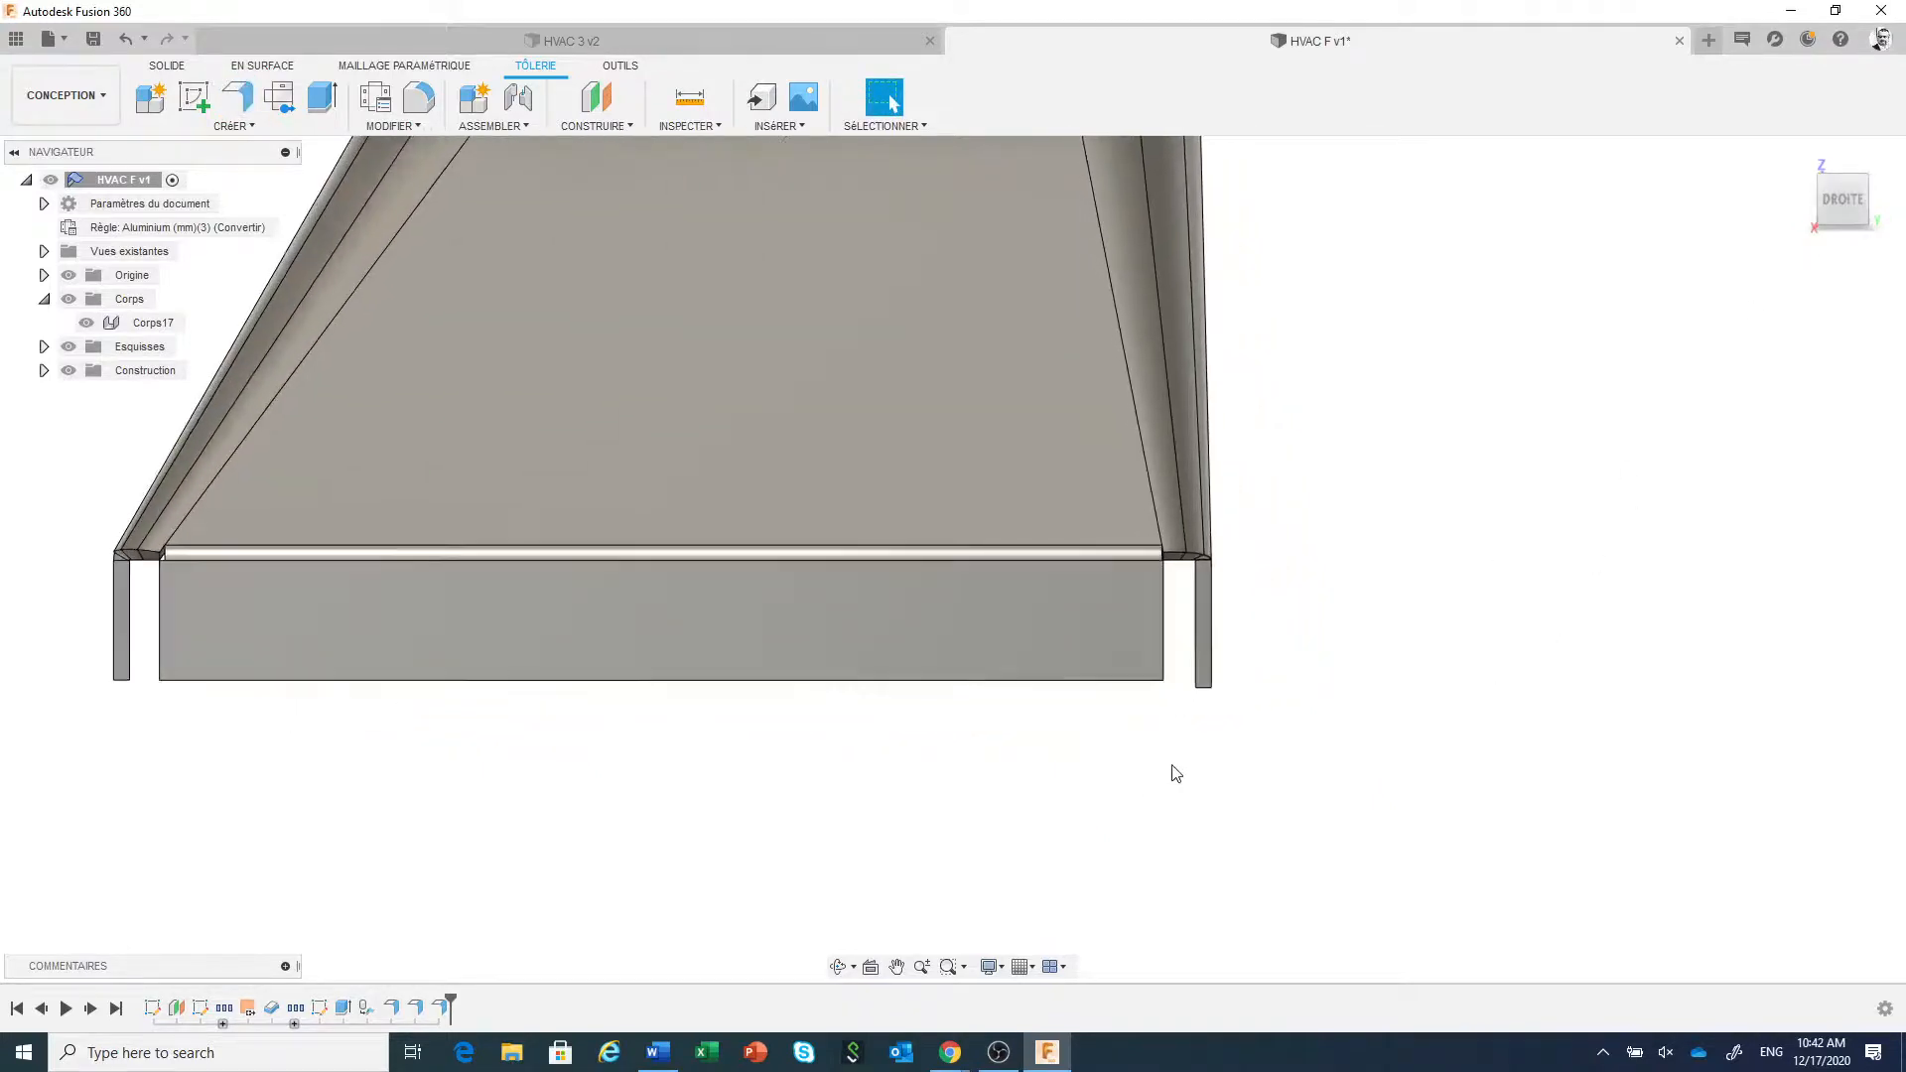
scroll(1268, 719, up, 2)
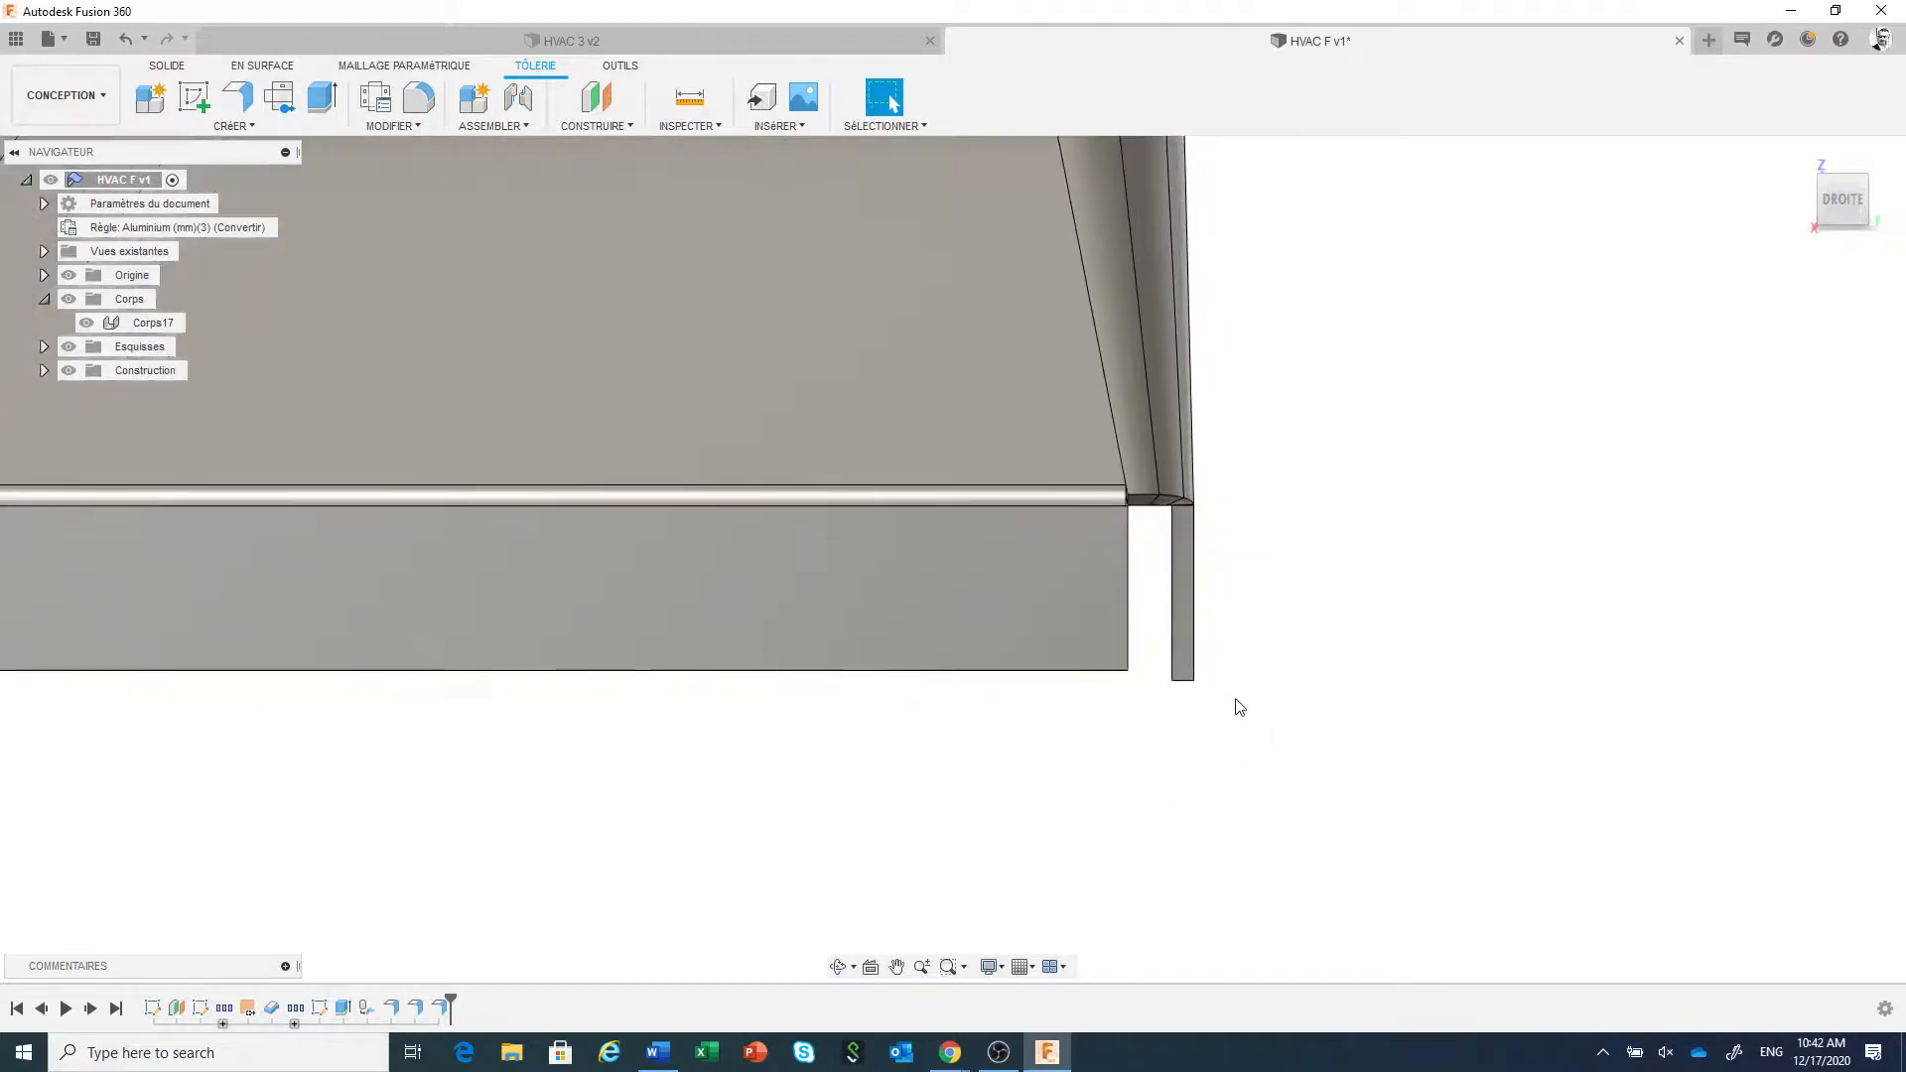
scroll(1221, 708, up, 2)
scroll(1211, 709, up, 1)
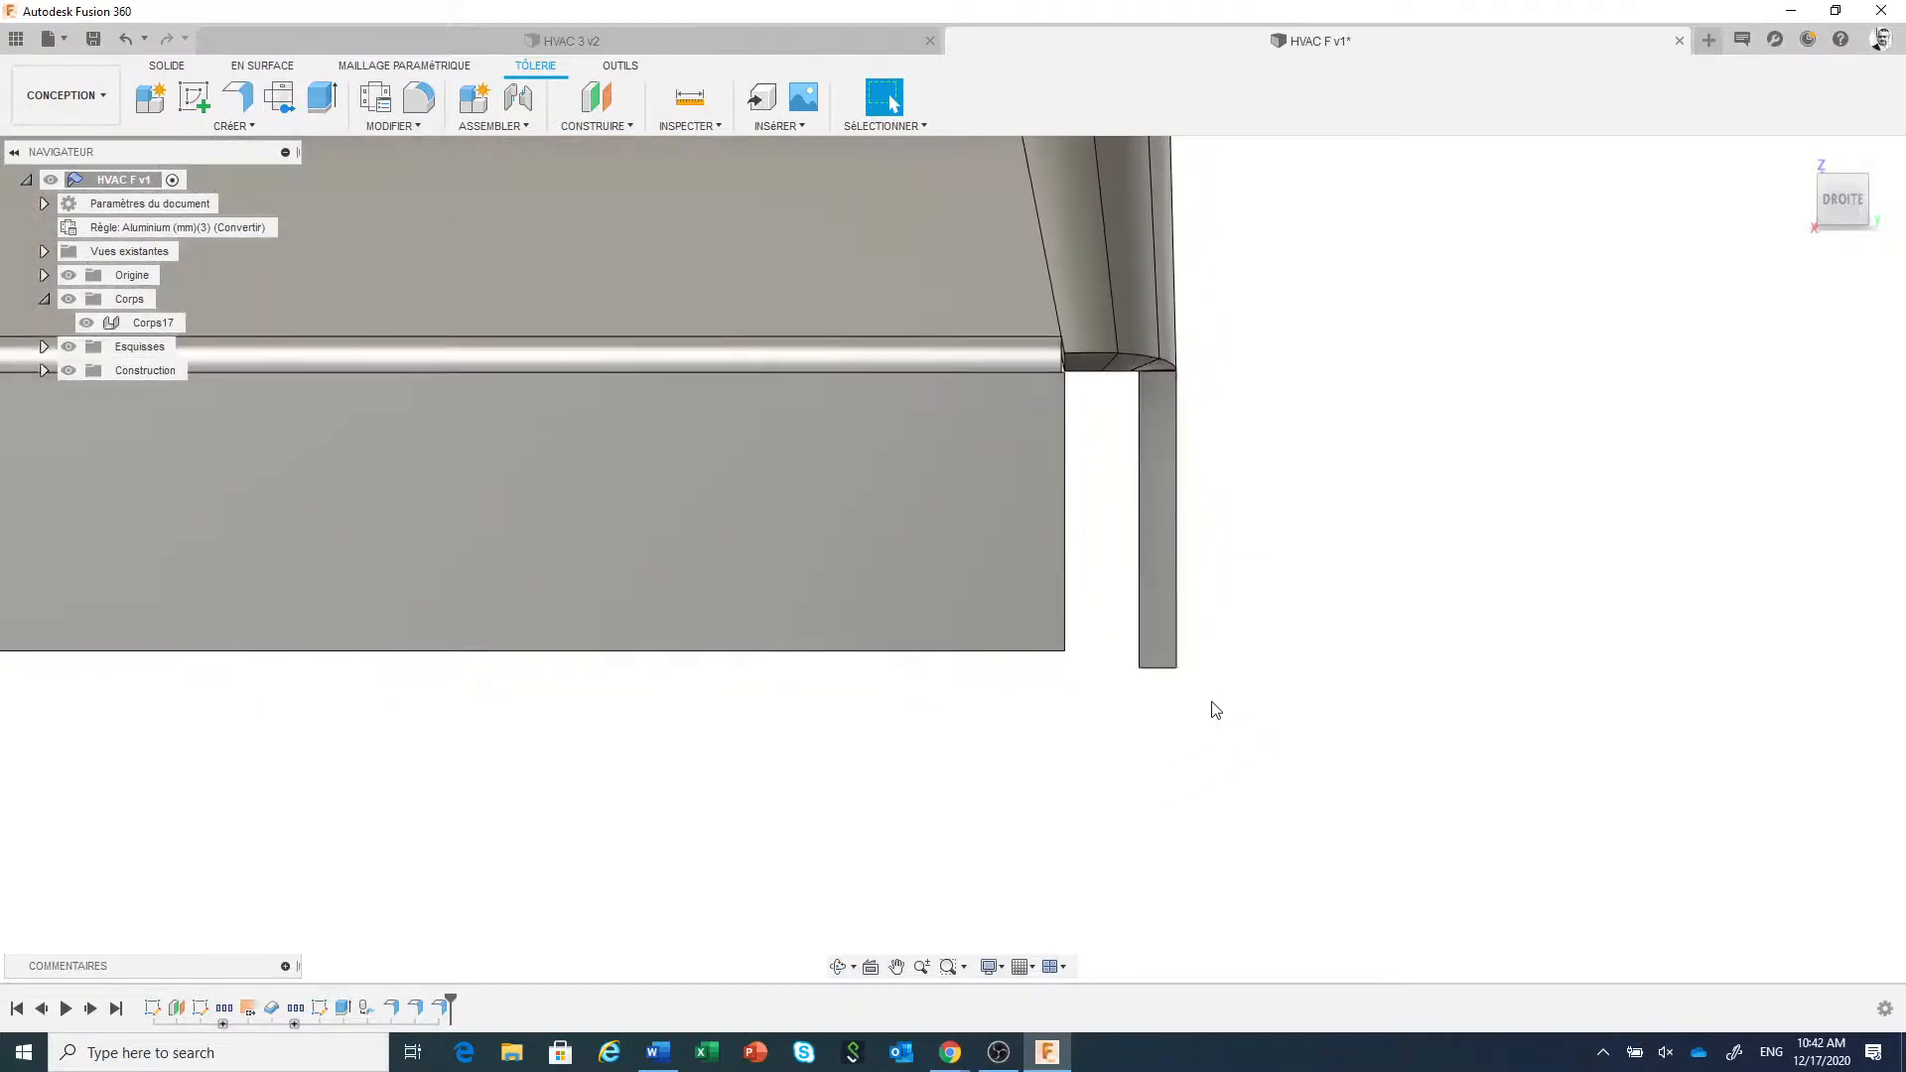
scroll(1215, 708, down, 1)
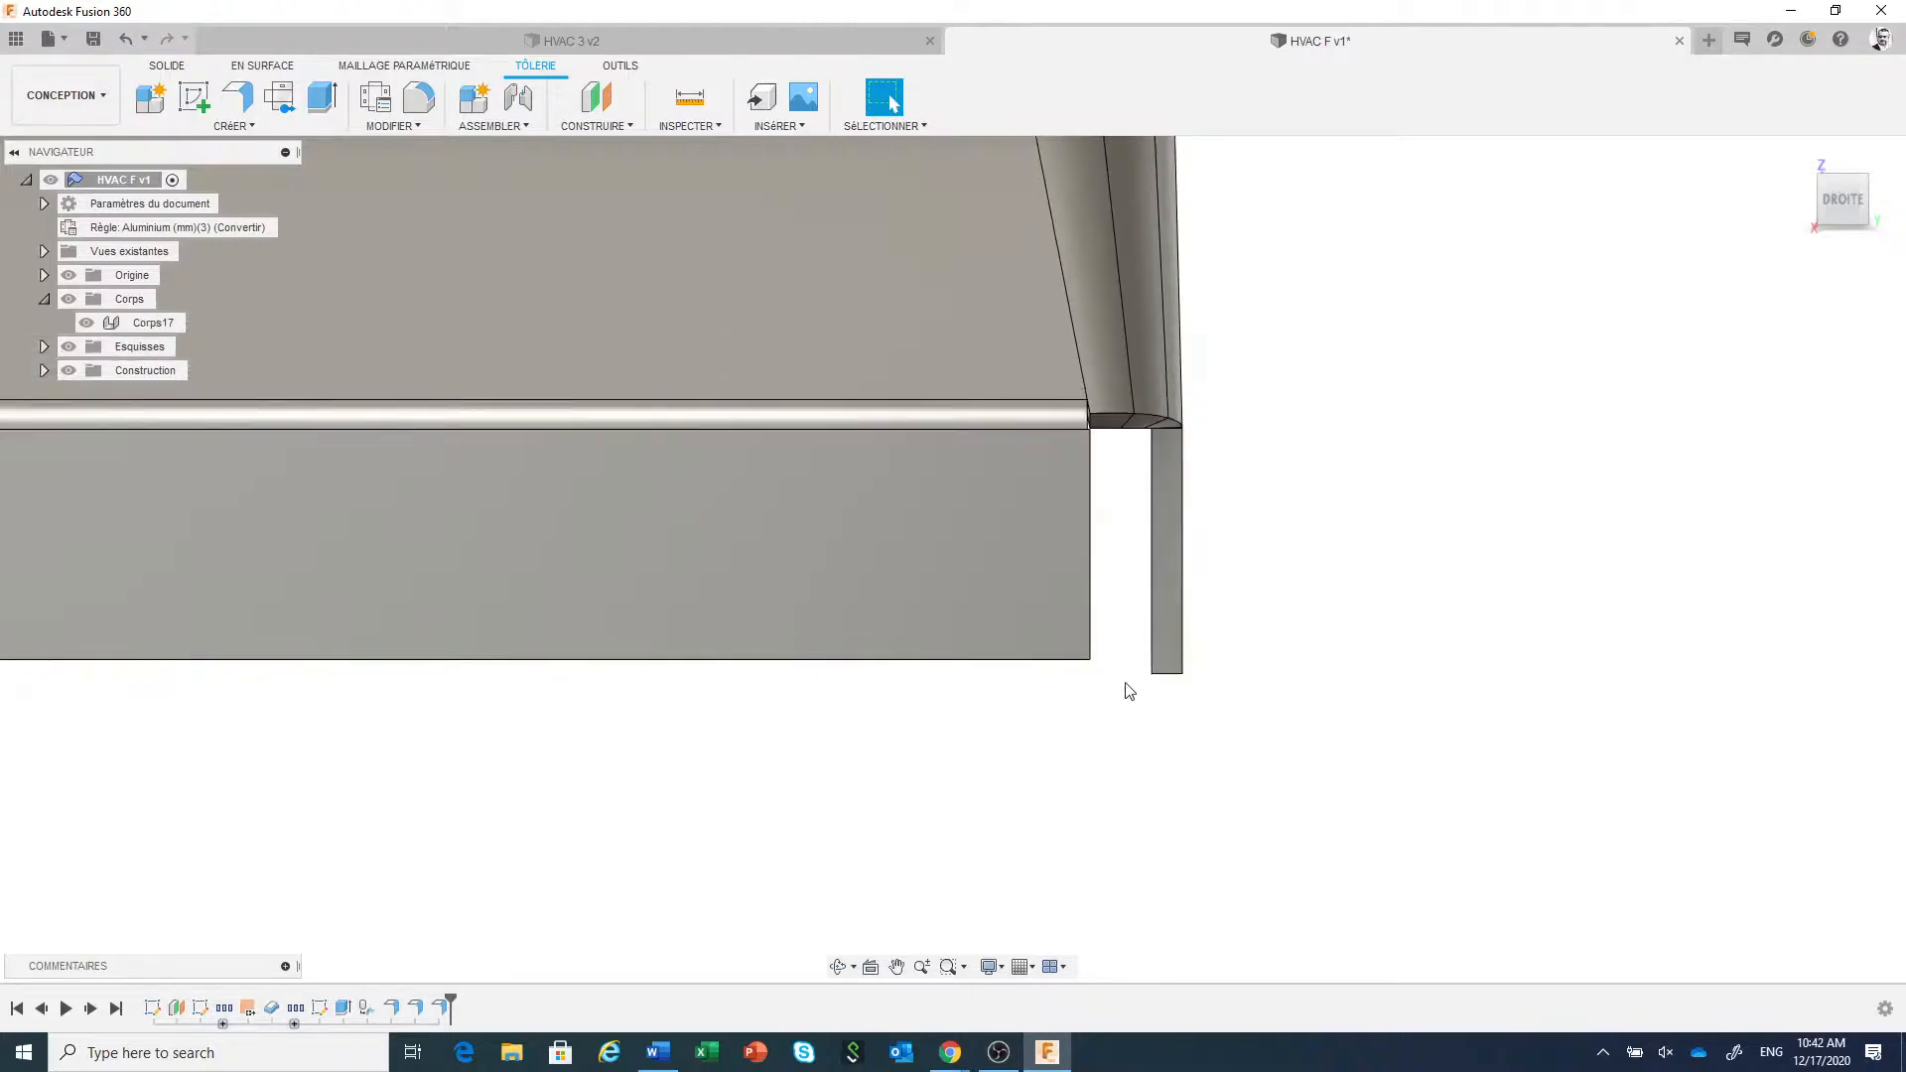
scroll(1163, 682, down, 1)
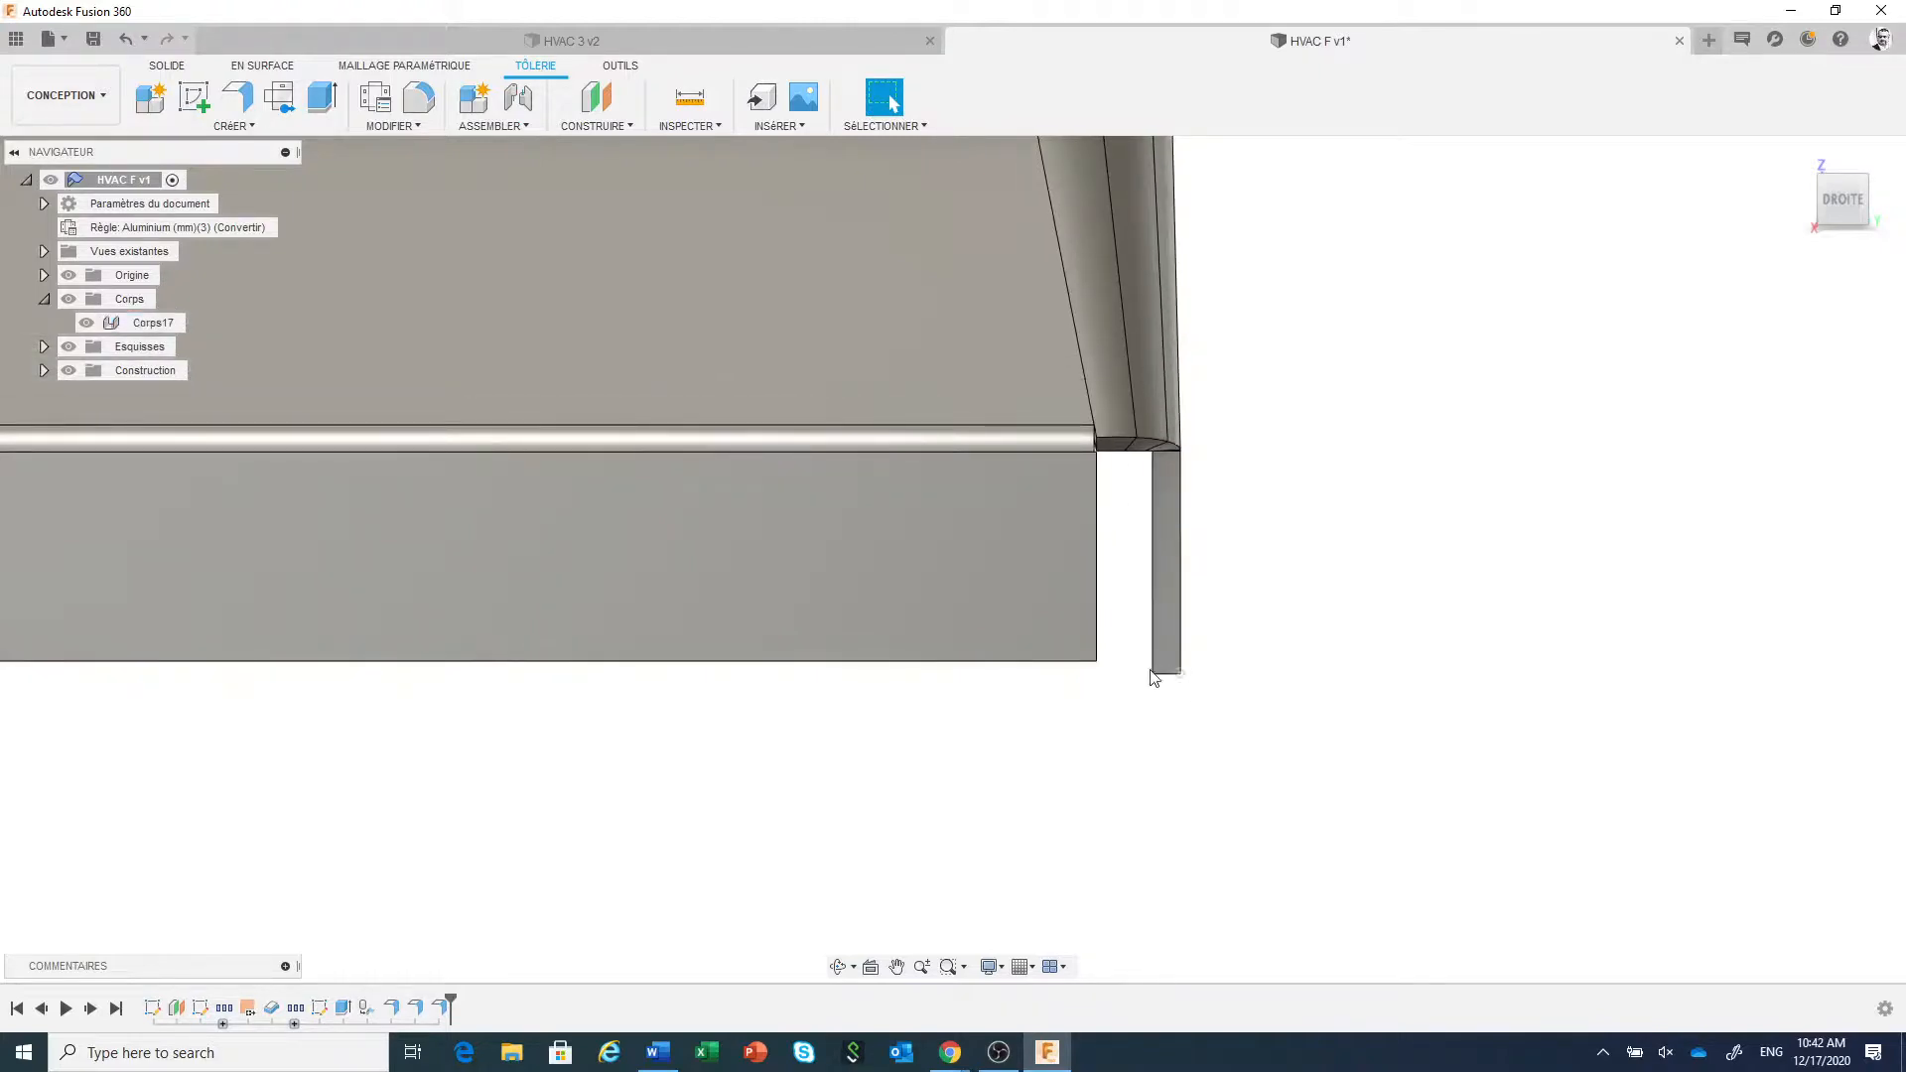
scroll(1142, 677, down, 2)
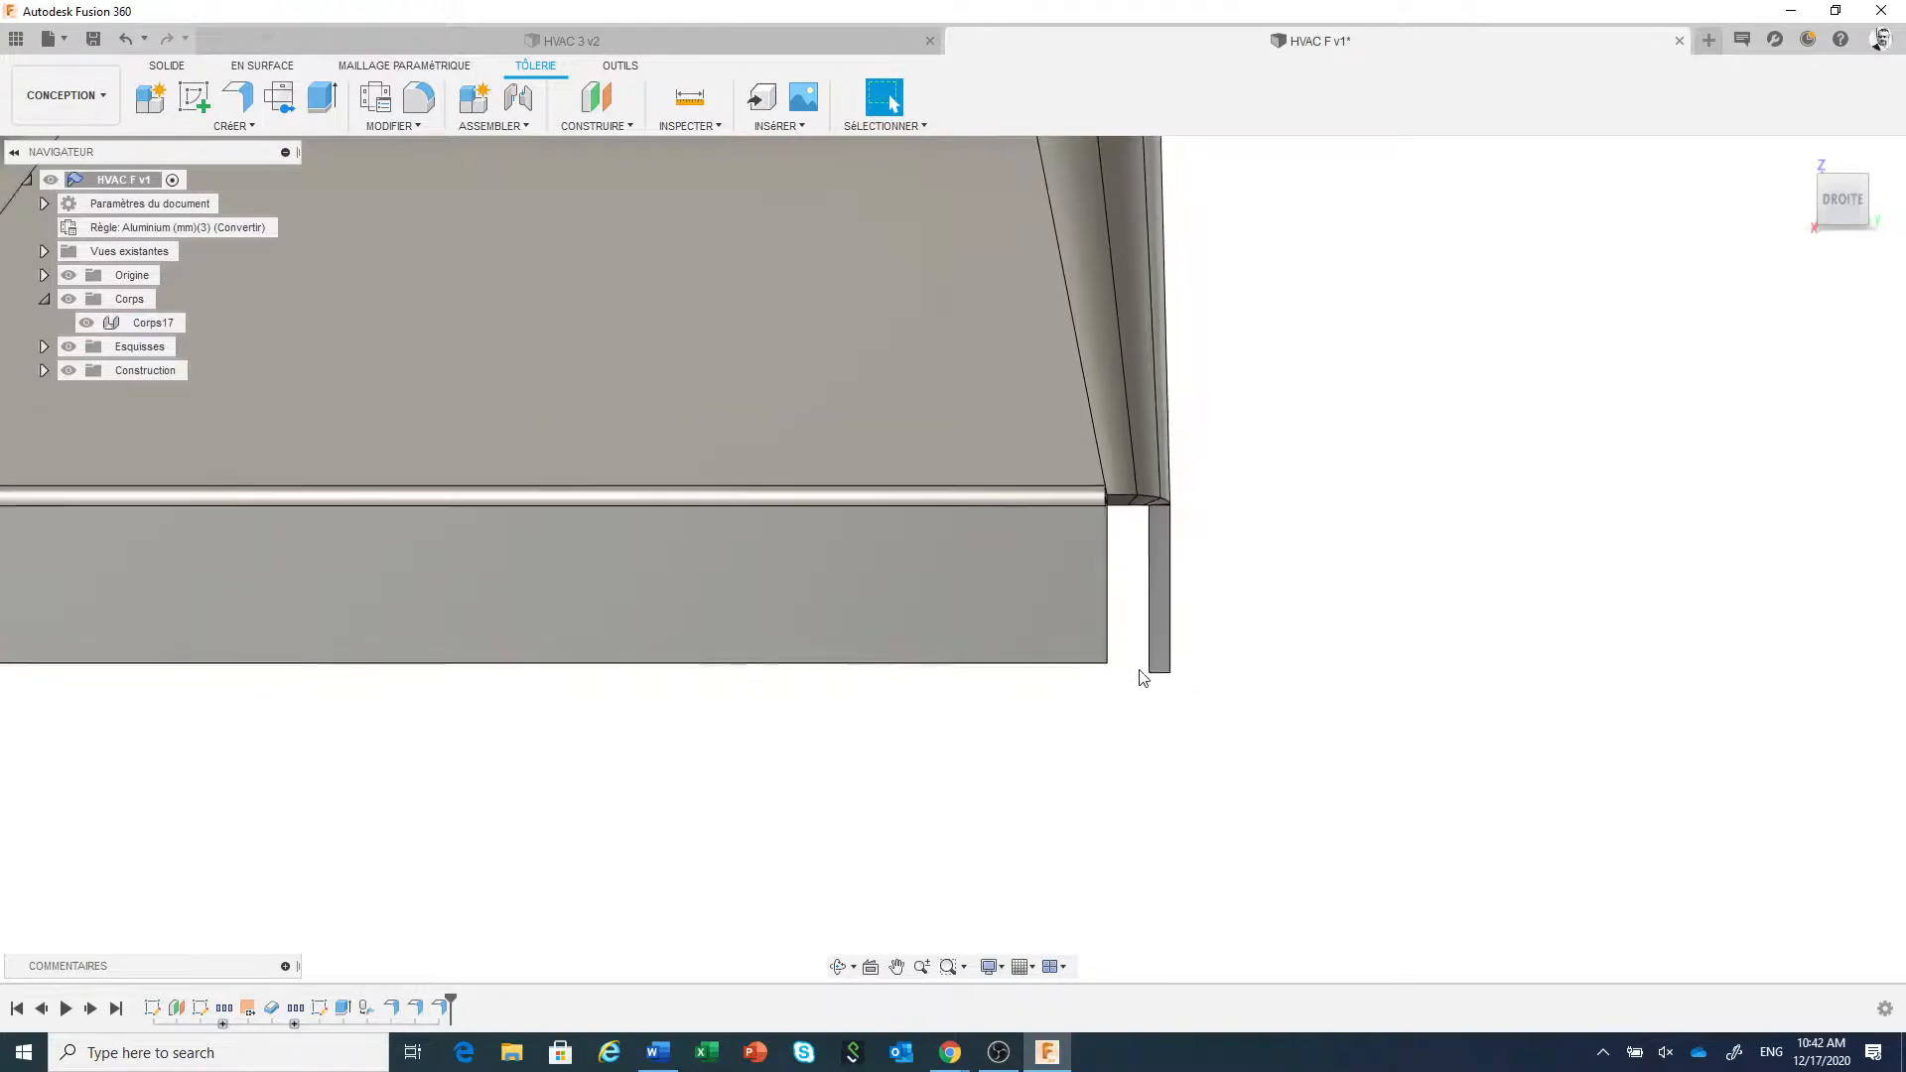
scroll(1141, 677, down, 3)
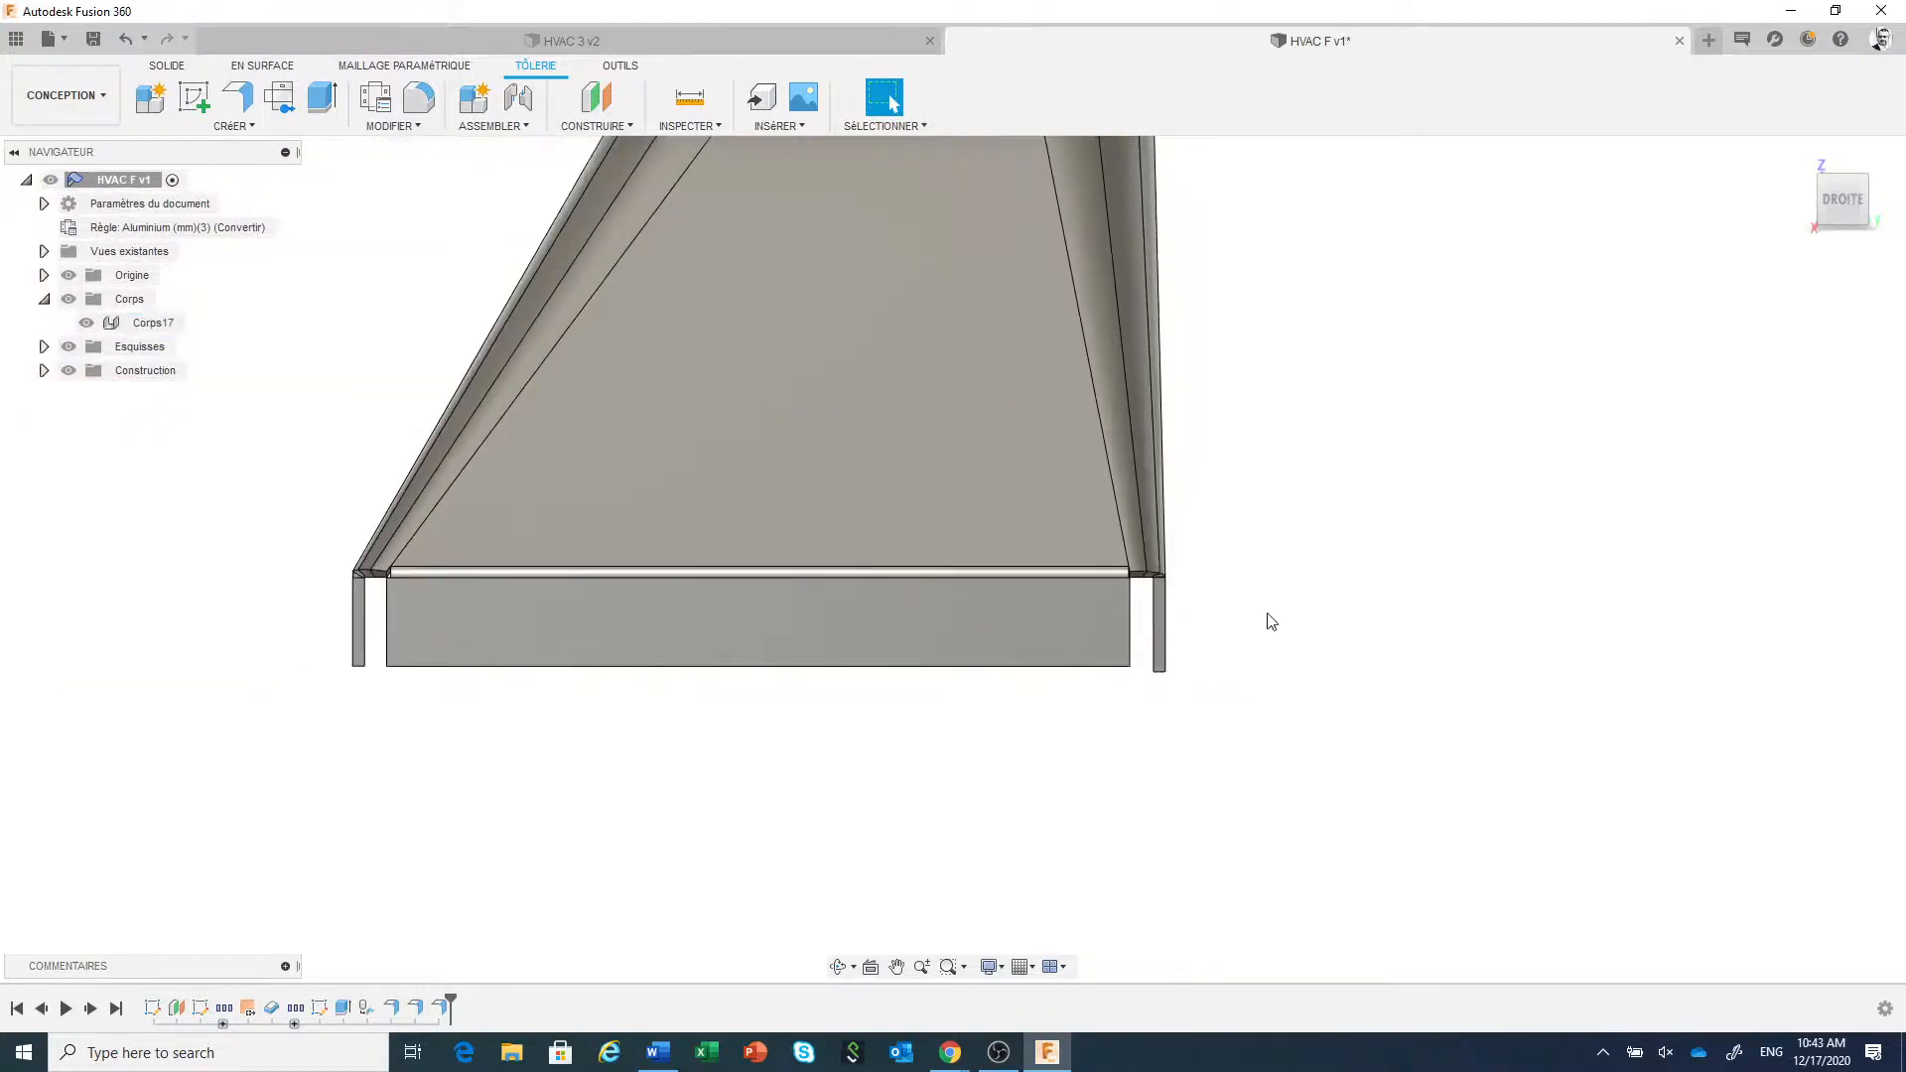
mouse_move(1277, 621)
shift+middle_down()
mouse_move(1204, 625)
mouse_move(1267, 618)
shift+middle_up()
scroll(1264, 609, down, 1)
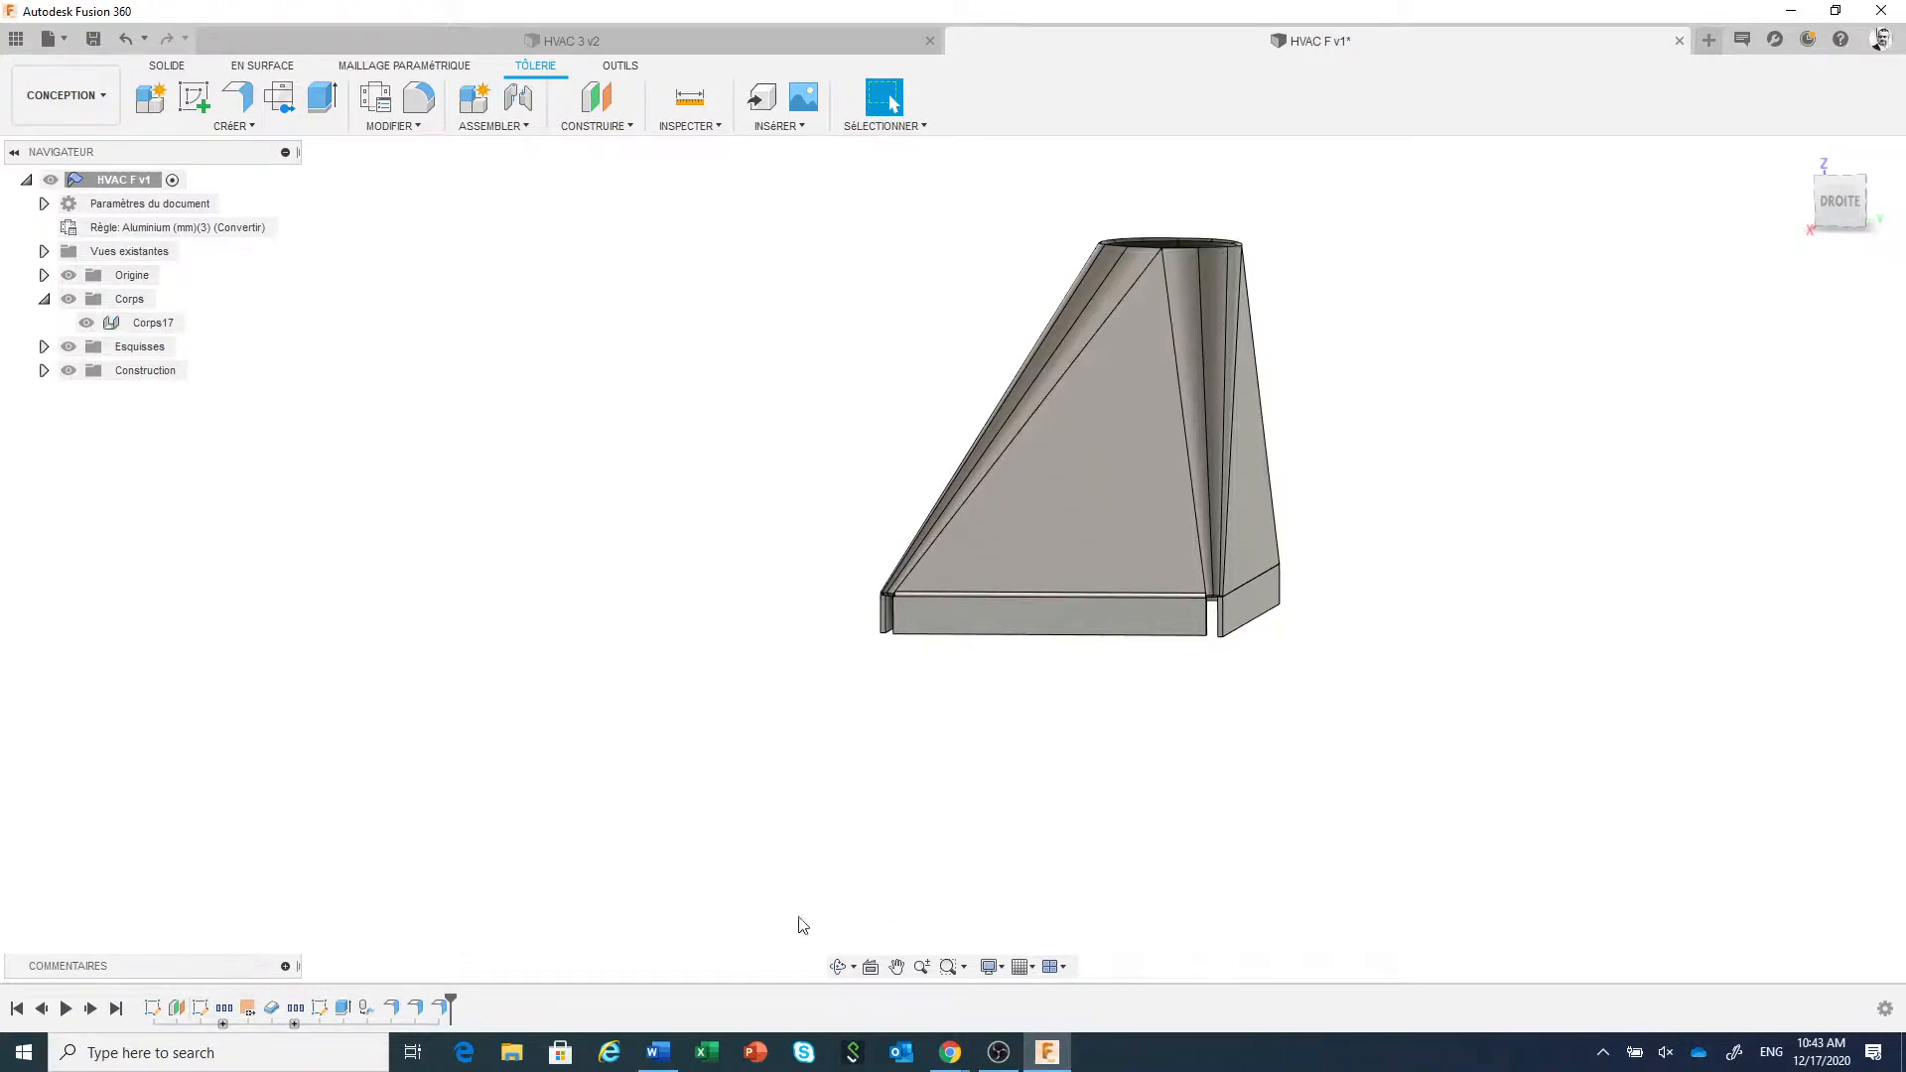
- Edit the rear flange and reduce its height to 22.624 mm to align its lower edge with the adjacent side flange
click(1842, 200)
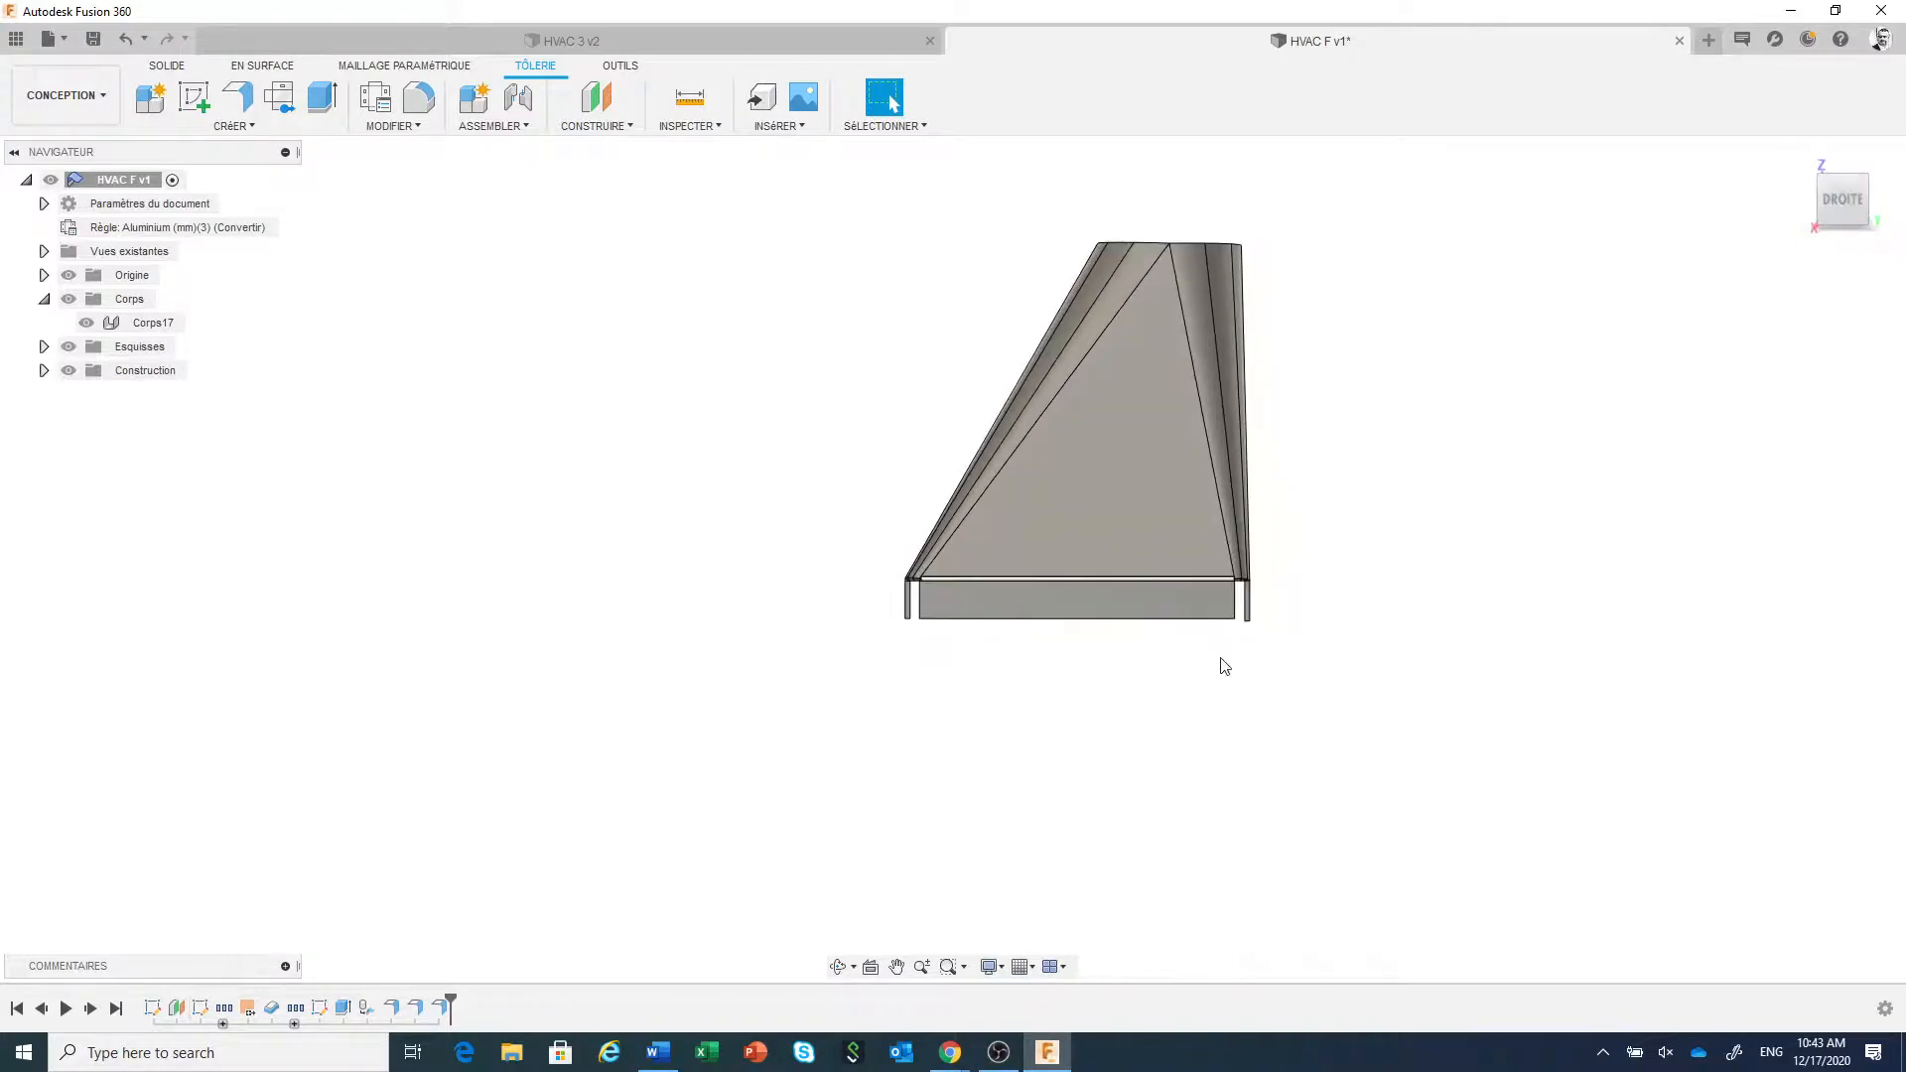
scroll(1246, 631, up, 4)
drag(1241, 635, 1140, 834)
key(Escape)
scroll(1141, 834, up, 2)
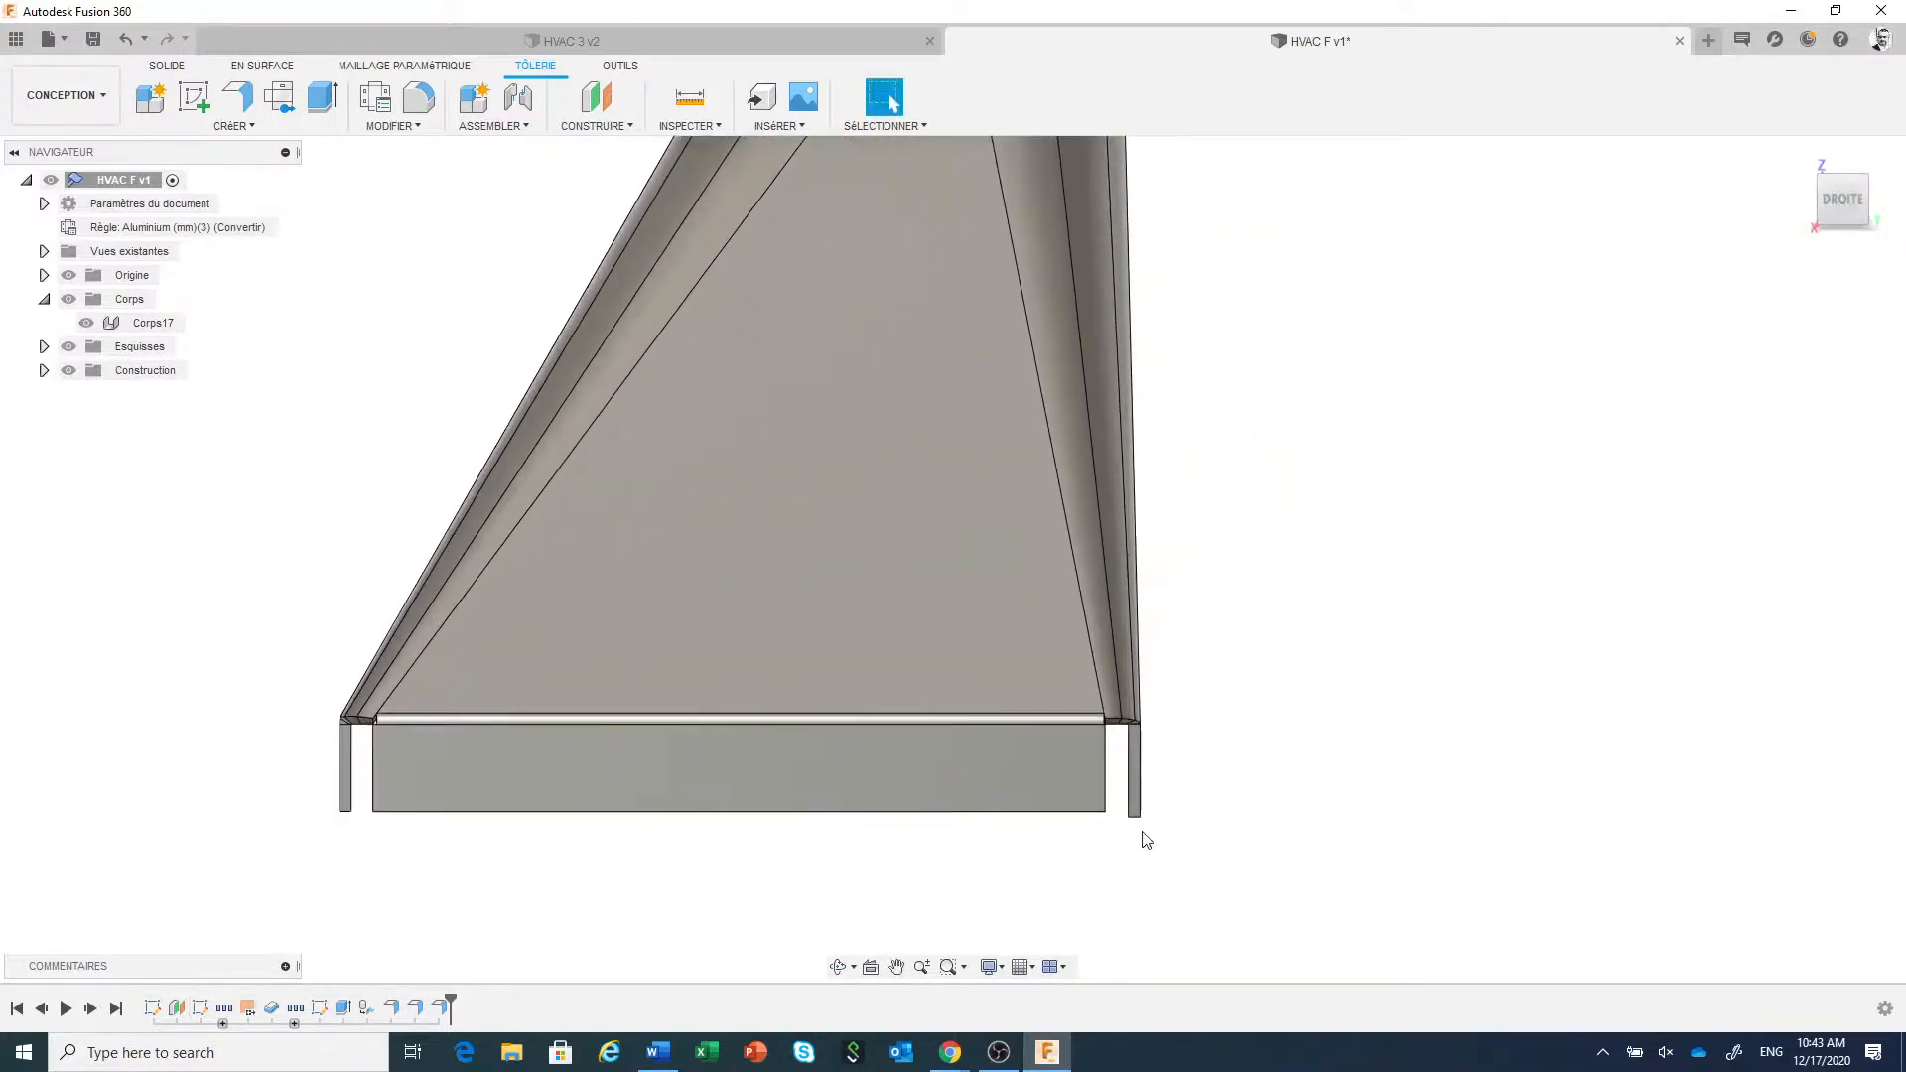
right_click(439, 1008)
click(508, 836)
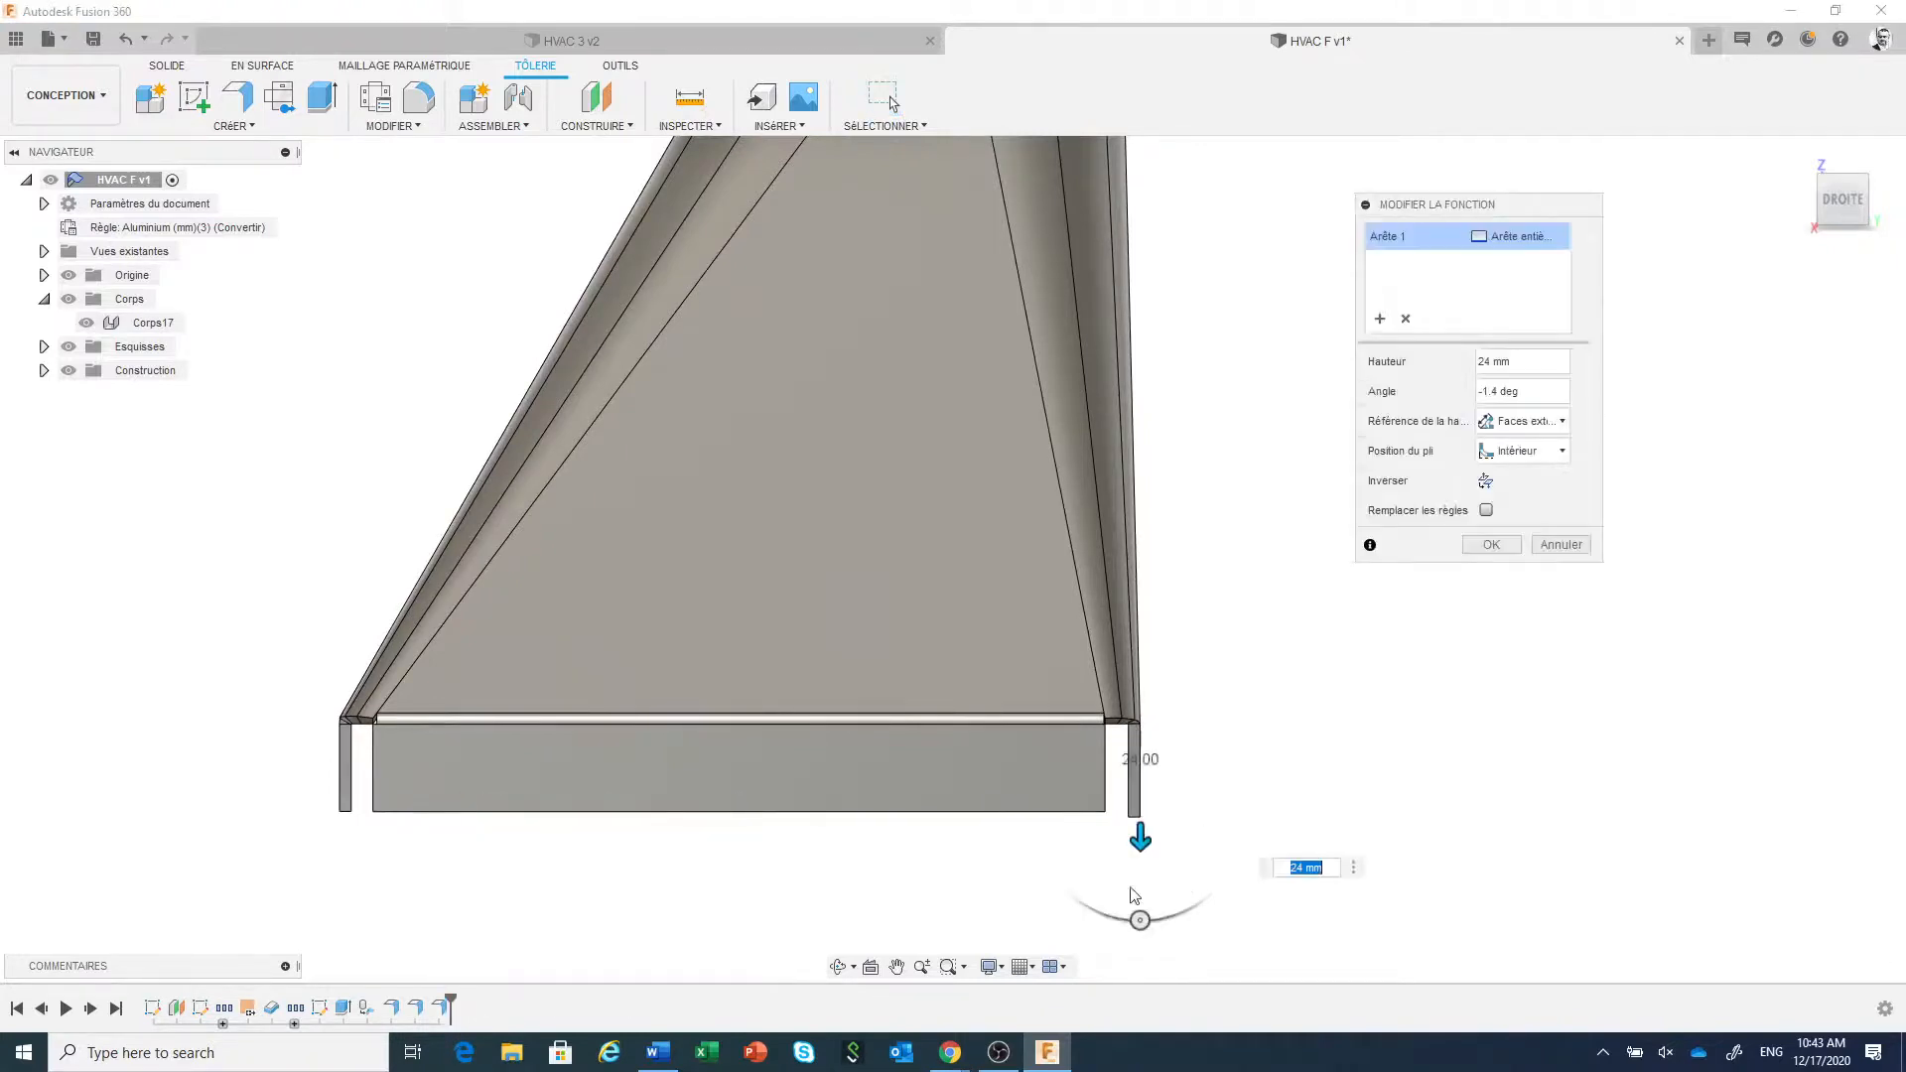
scroll(1128, 779, up, 3)
scroll(1129, 779, up, 1)
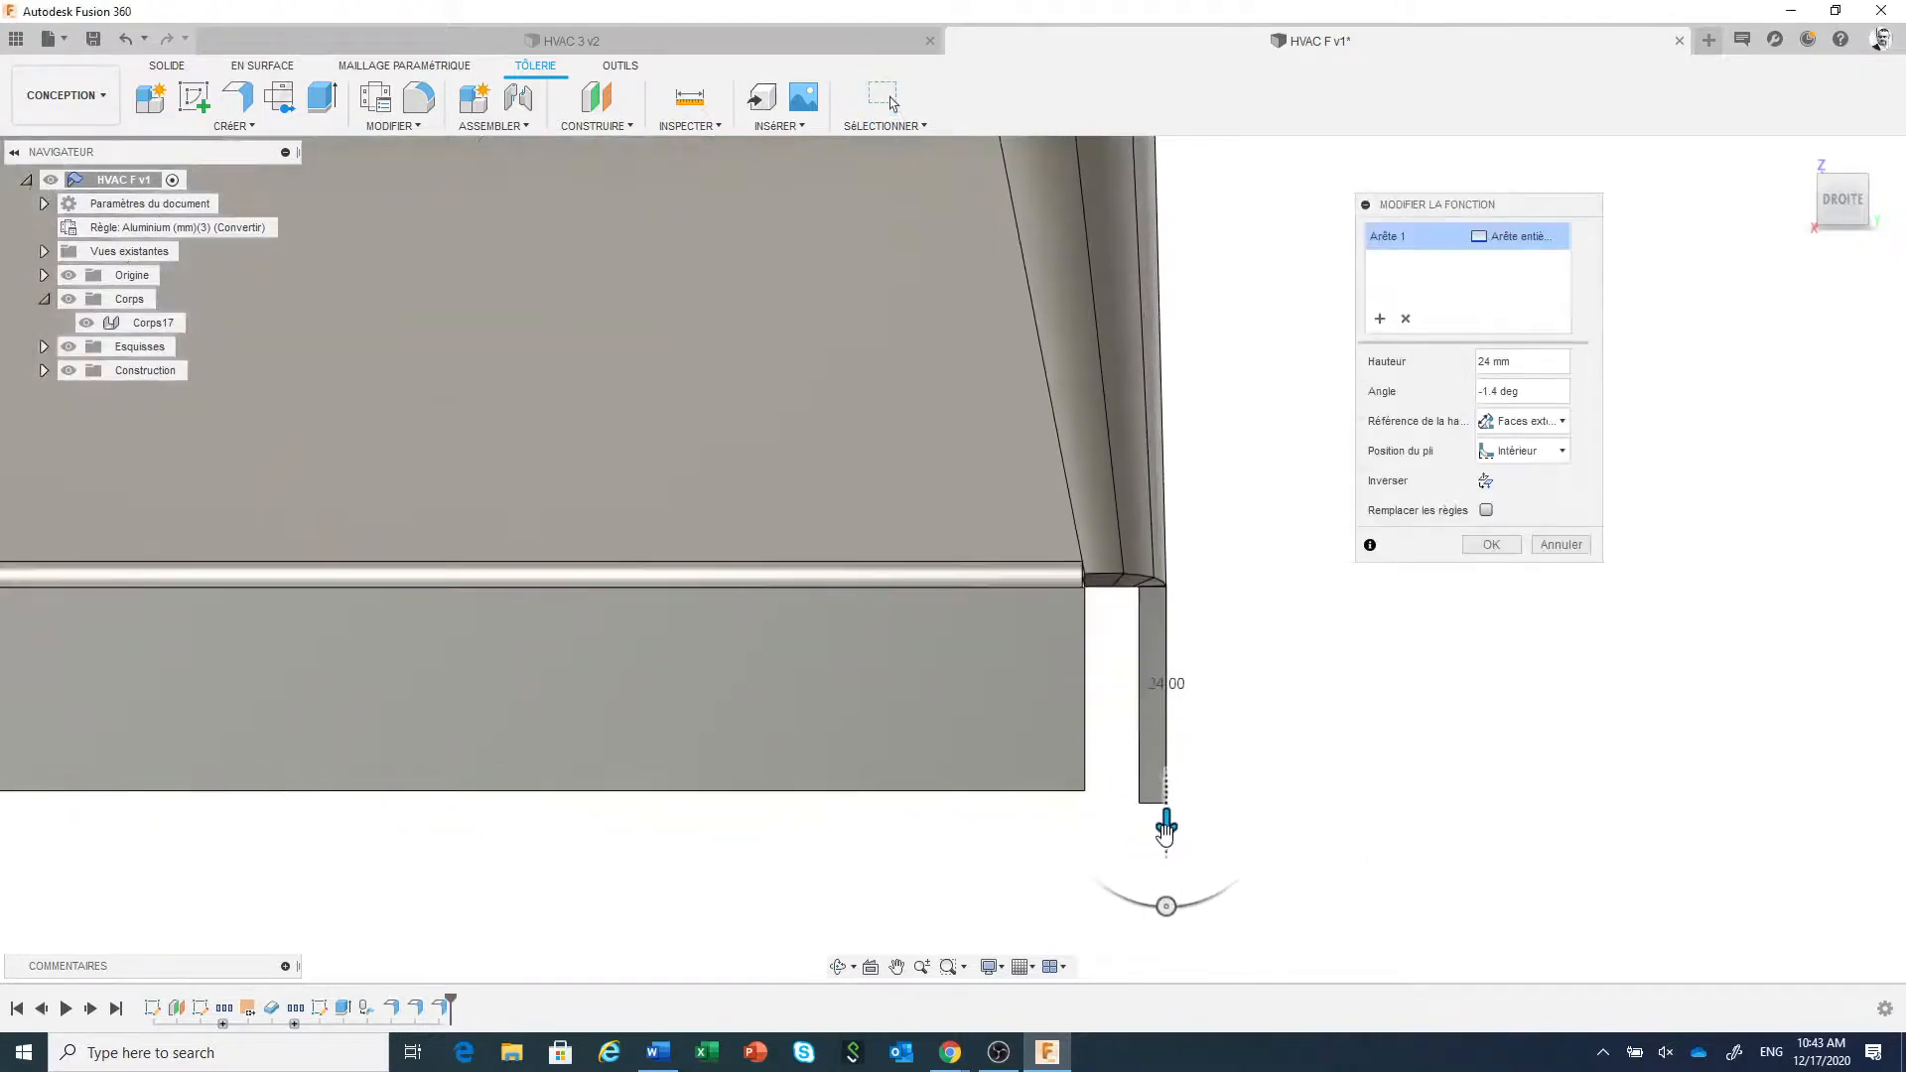
mouse_move(1165, 821)
mouse_down()
mouse_move(1166, 778)
mouse_move(1167, 797)
mouse_up()
click(1088, 795)
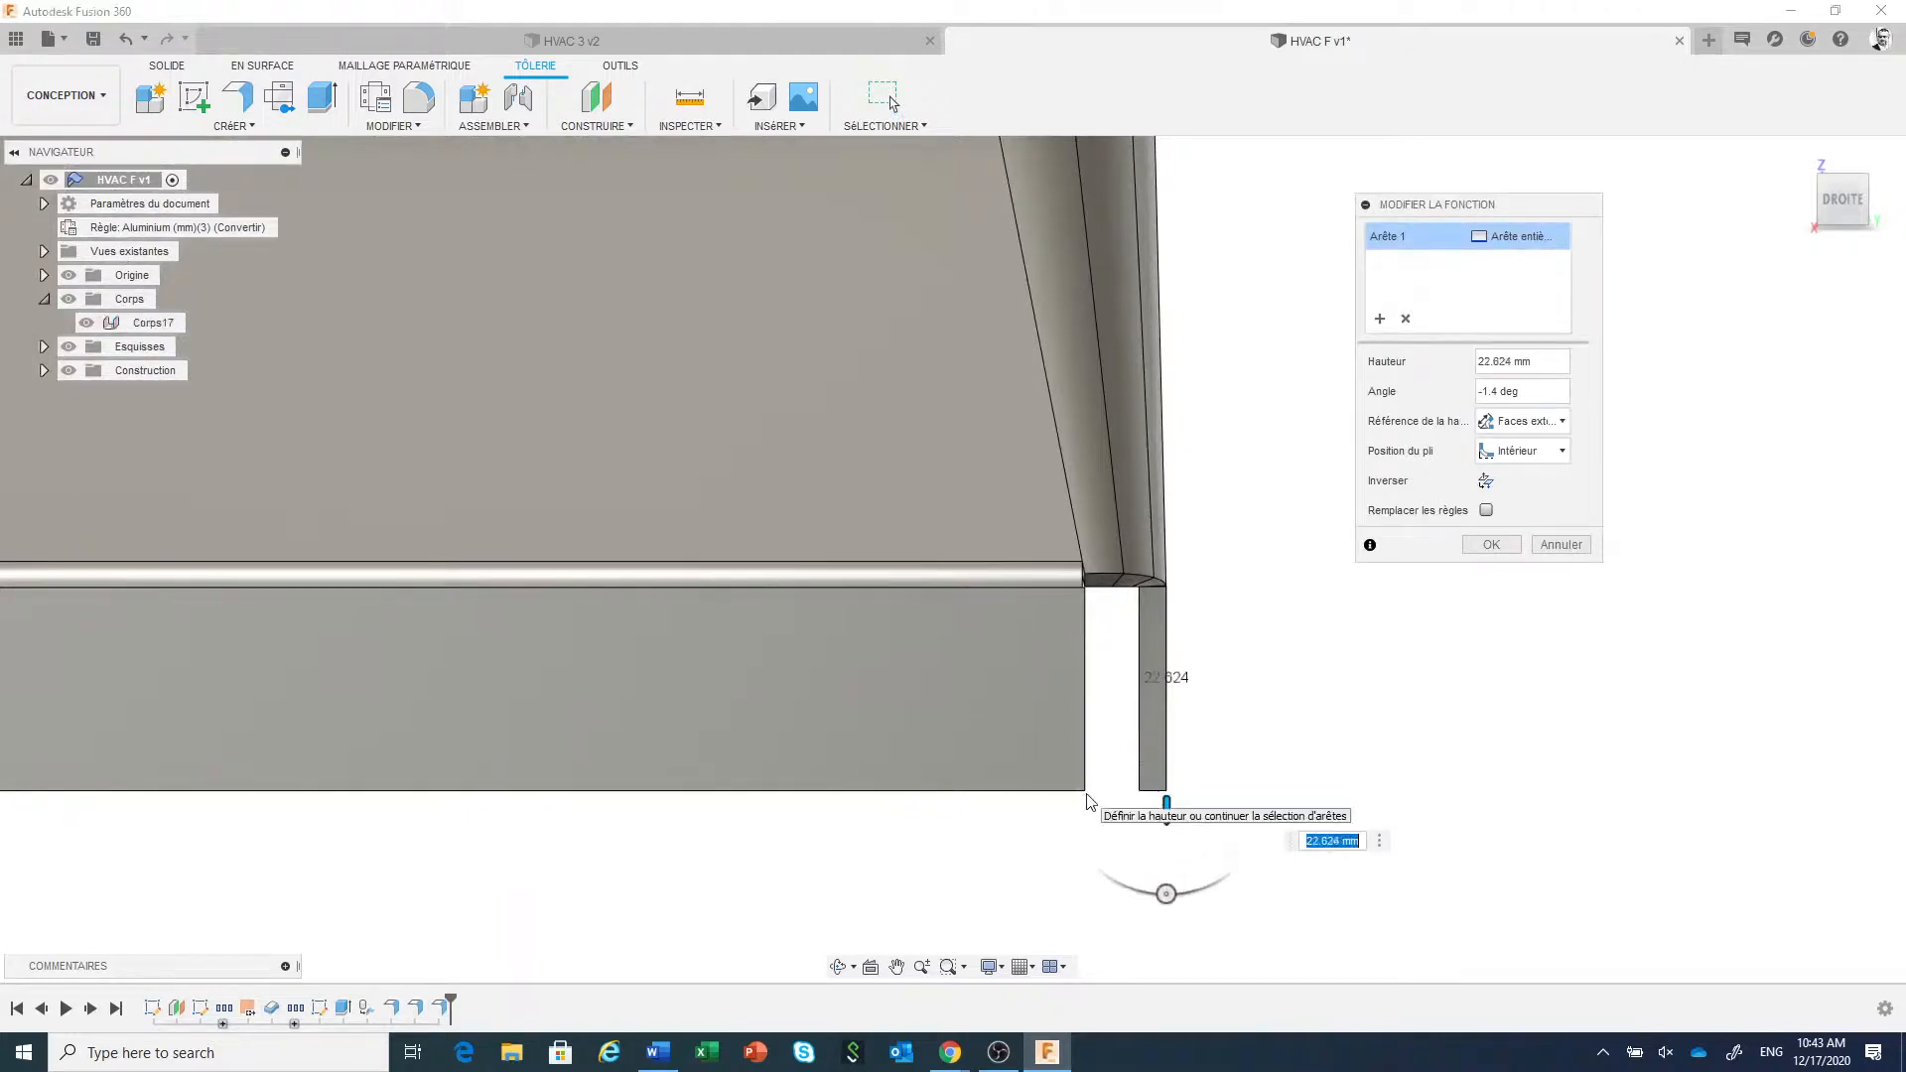
click(1489, 545)
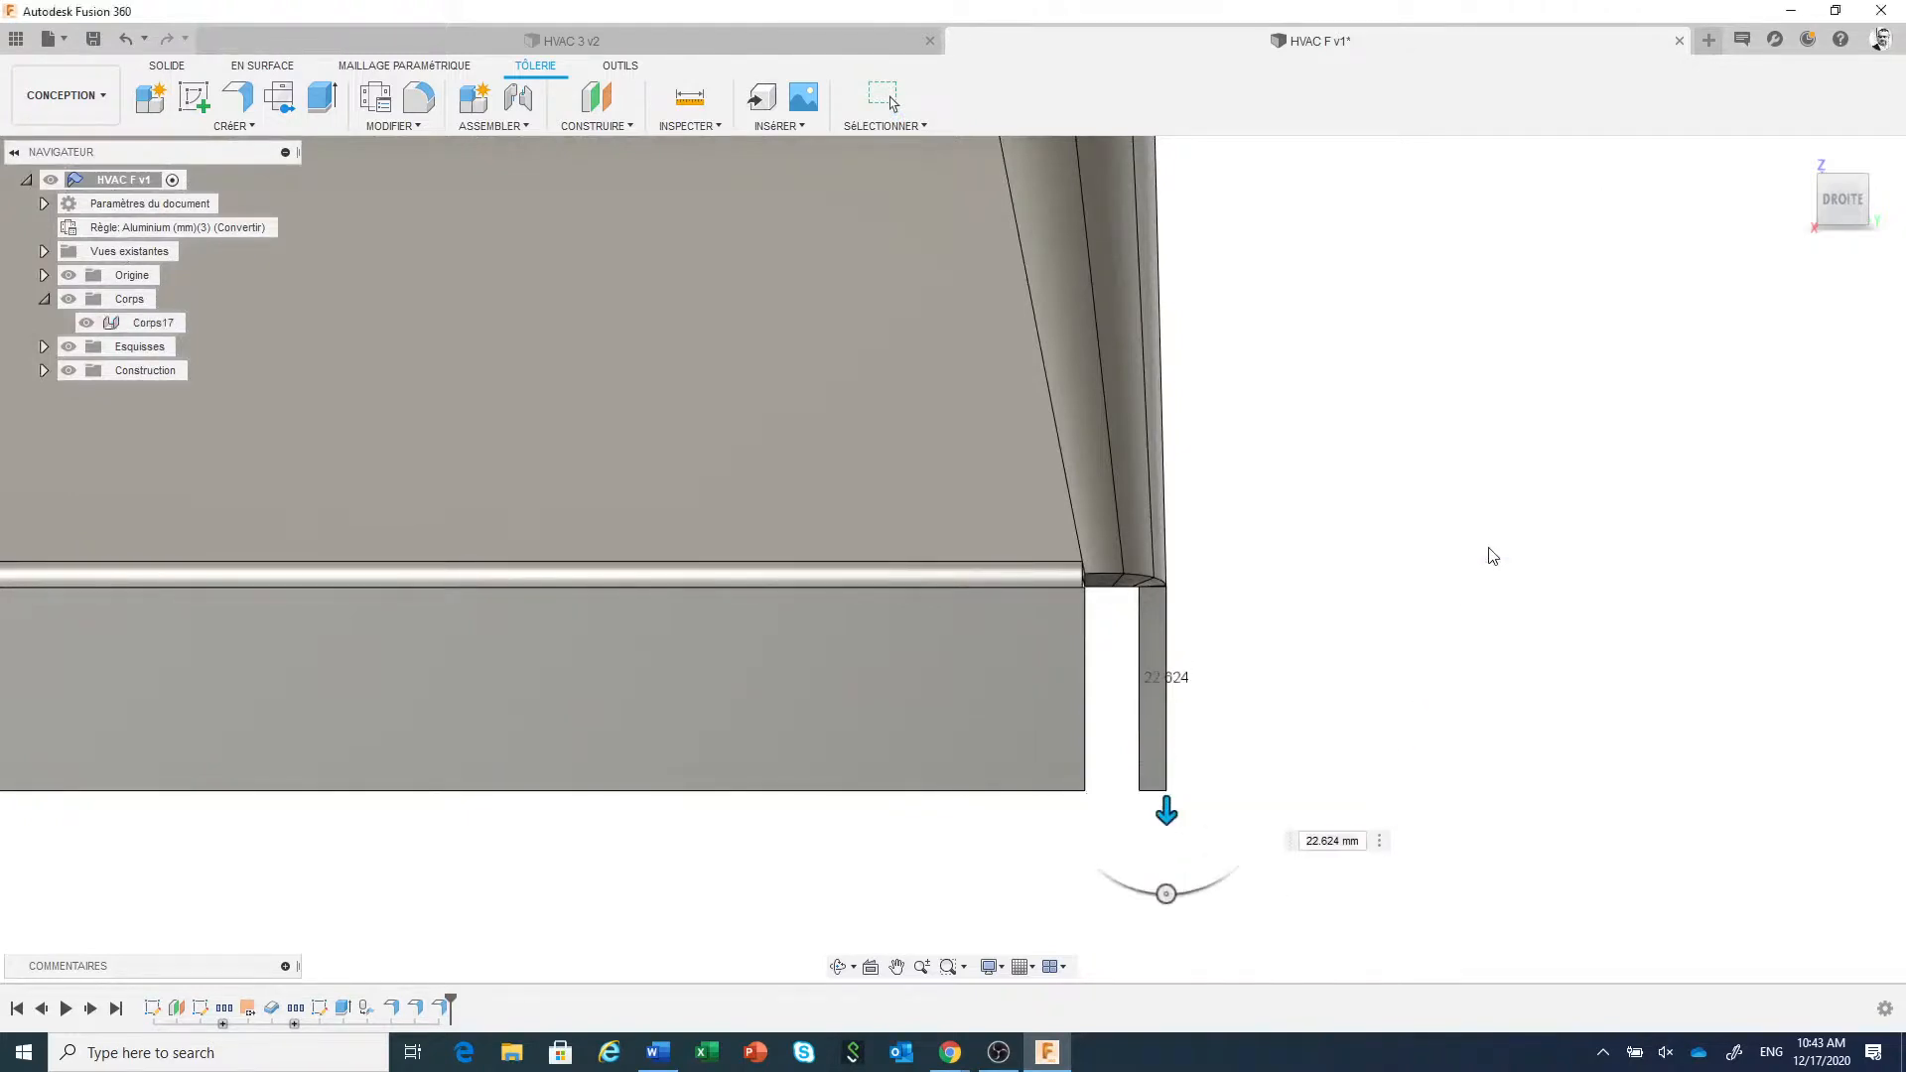
- Unfold all bends with the front panel left of the seam as the fixed face, and refold the faces
click(1797, 156)
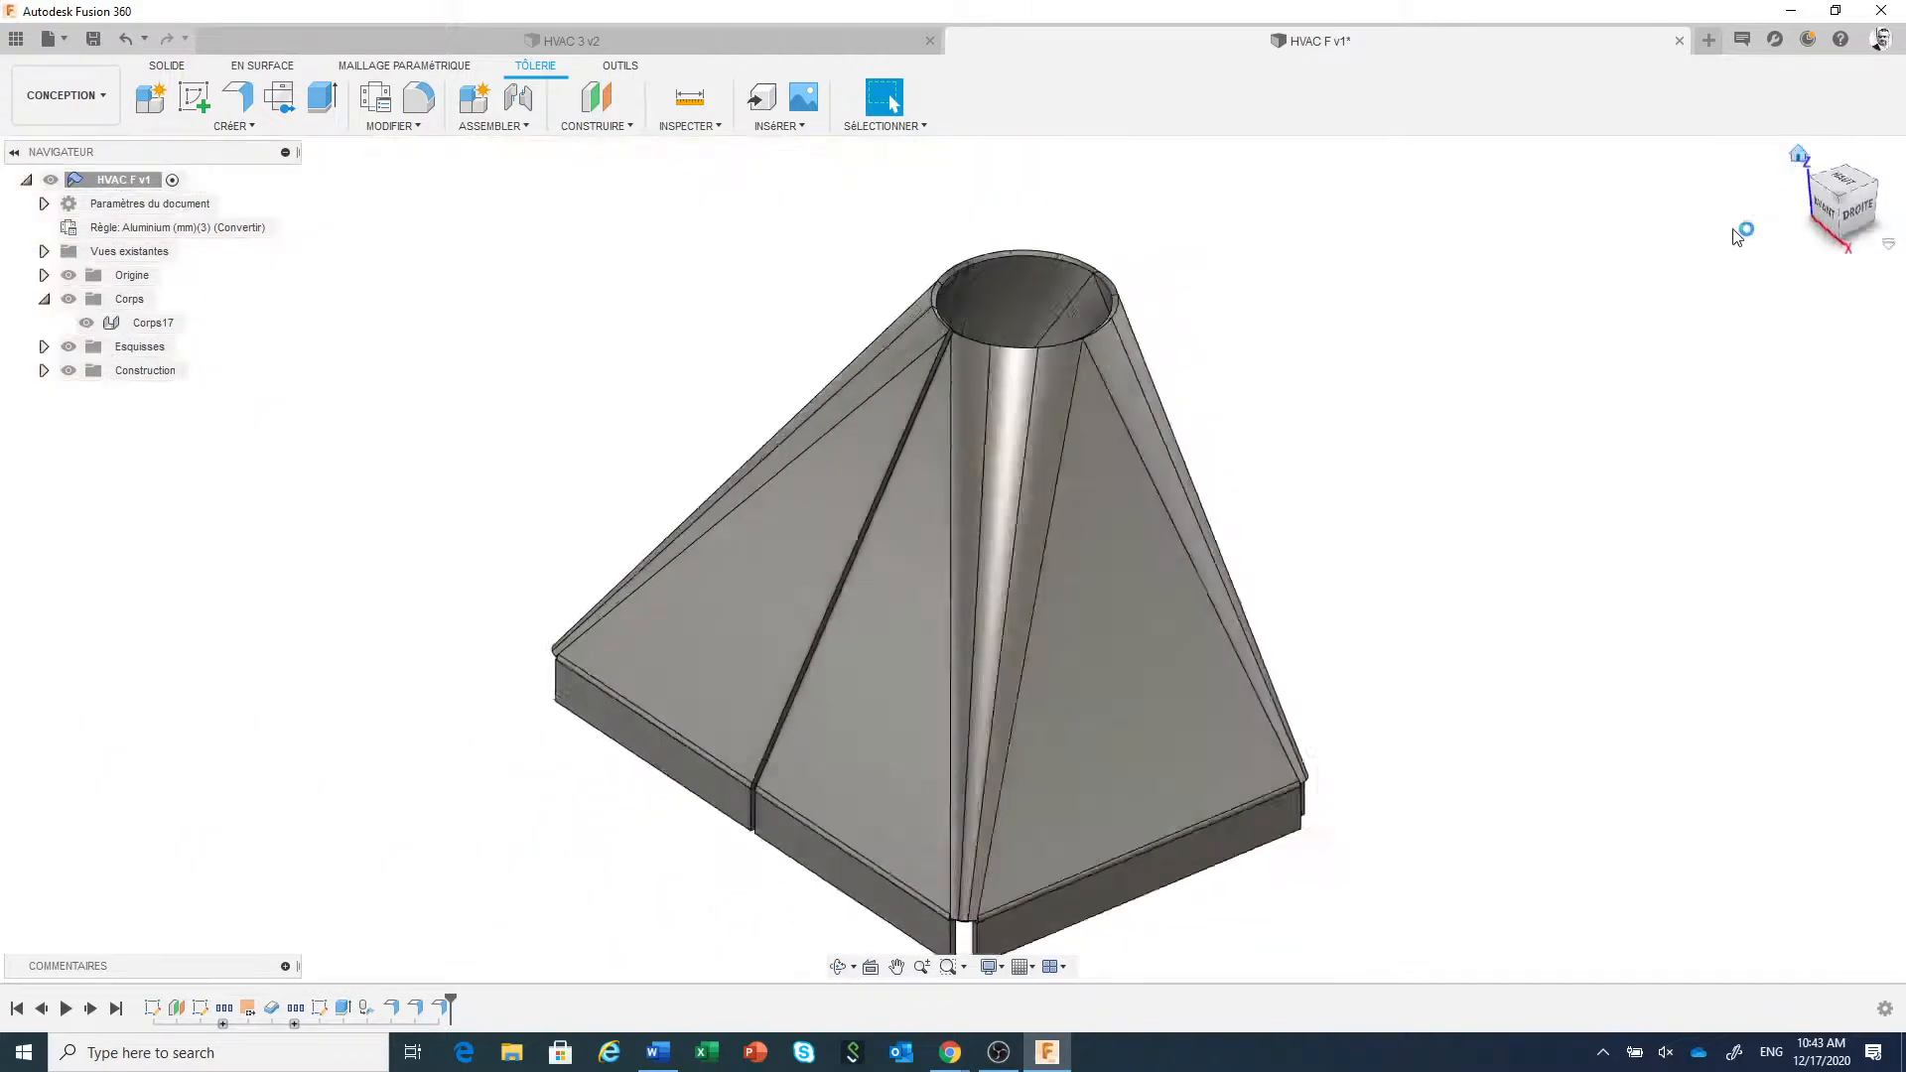
middle_drag(1537, 447, 1506, 376)
scroll(1467, 516, down, 1)
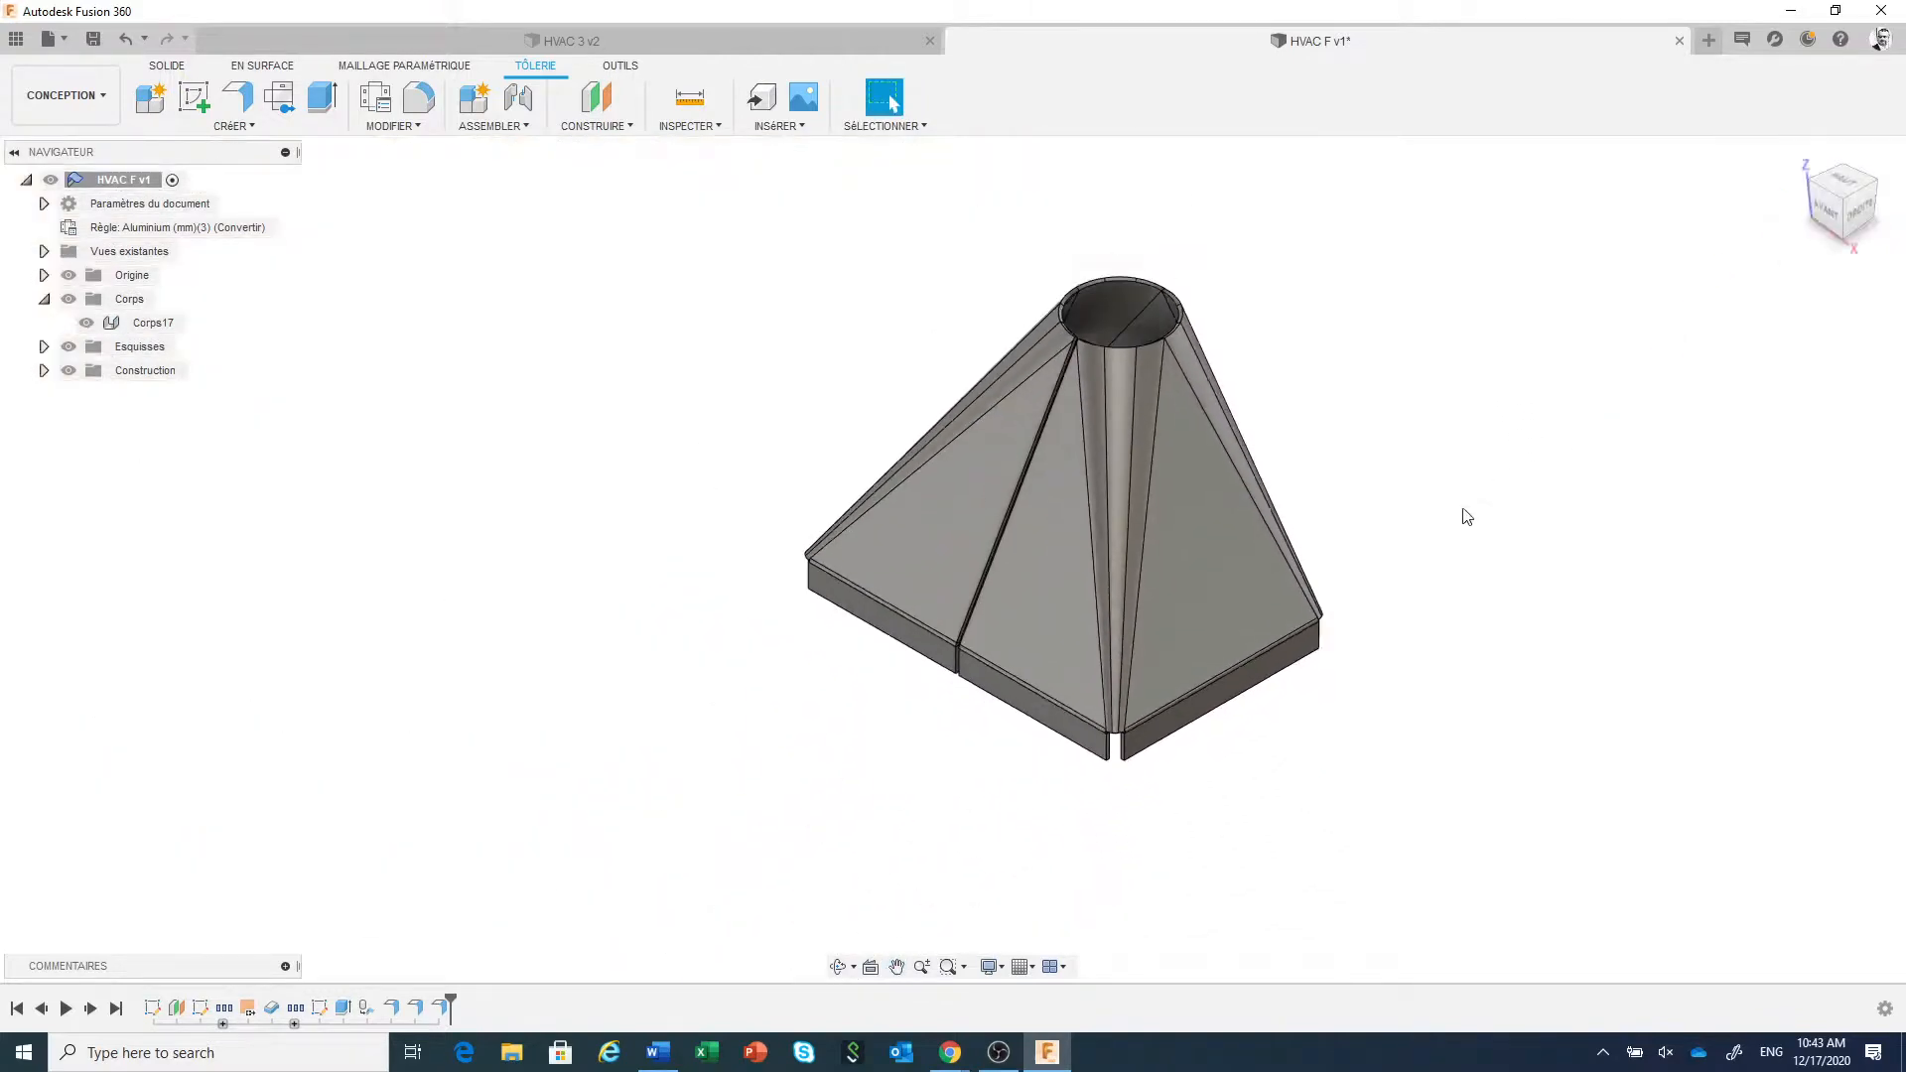
scroll(1459, 526, down, 1)
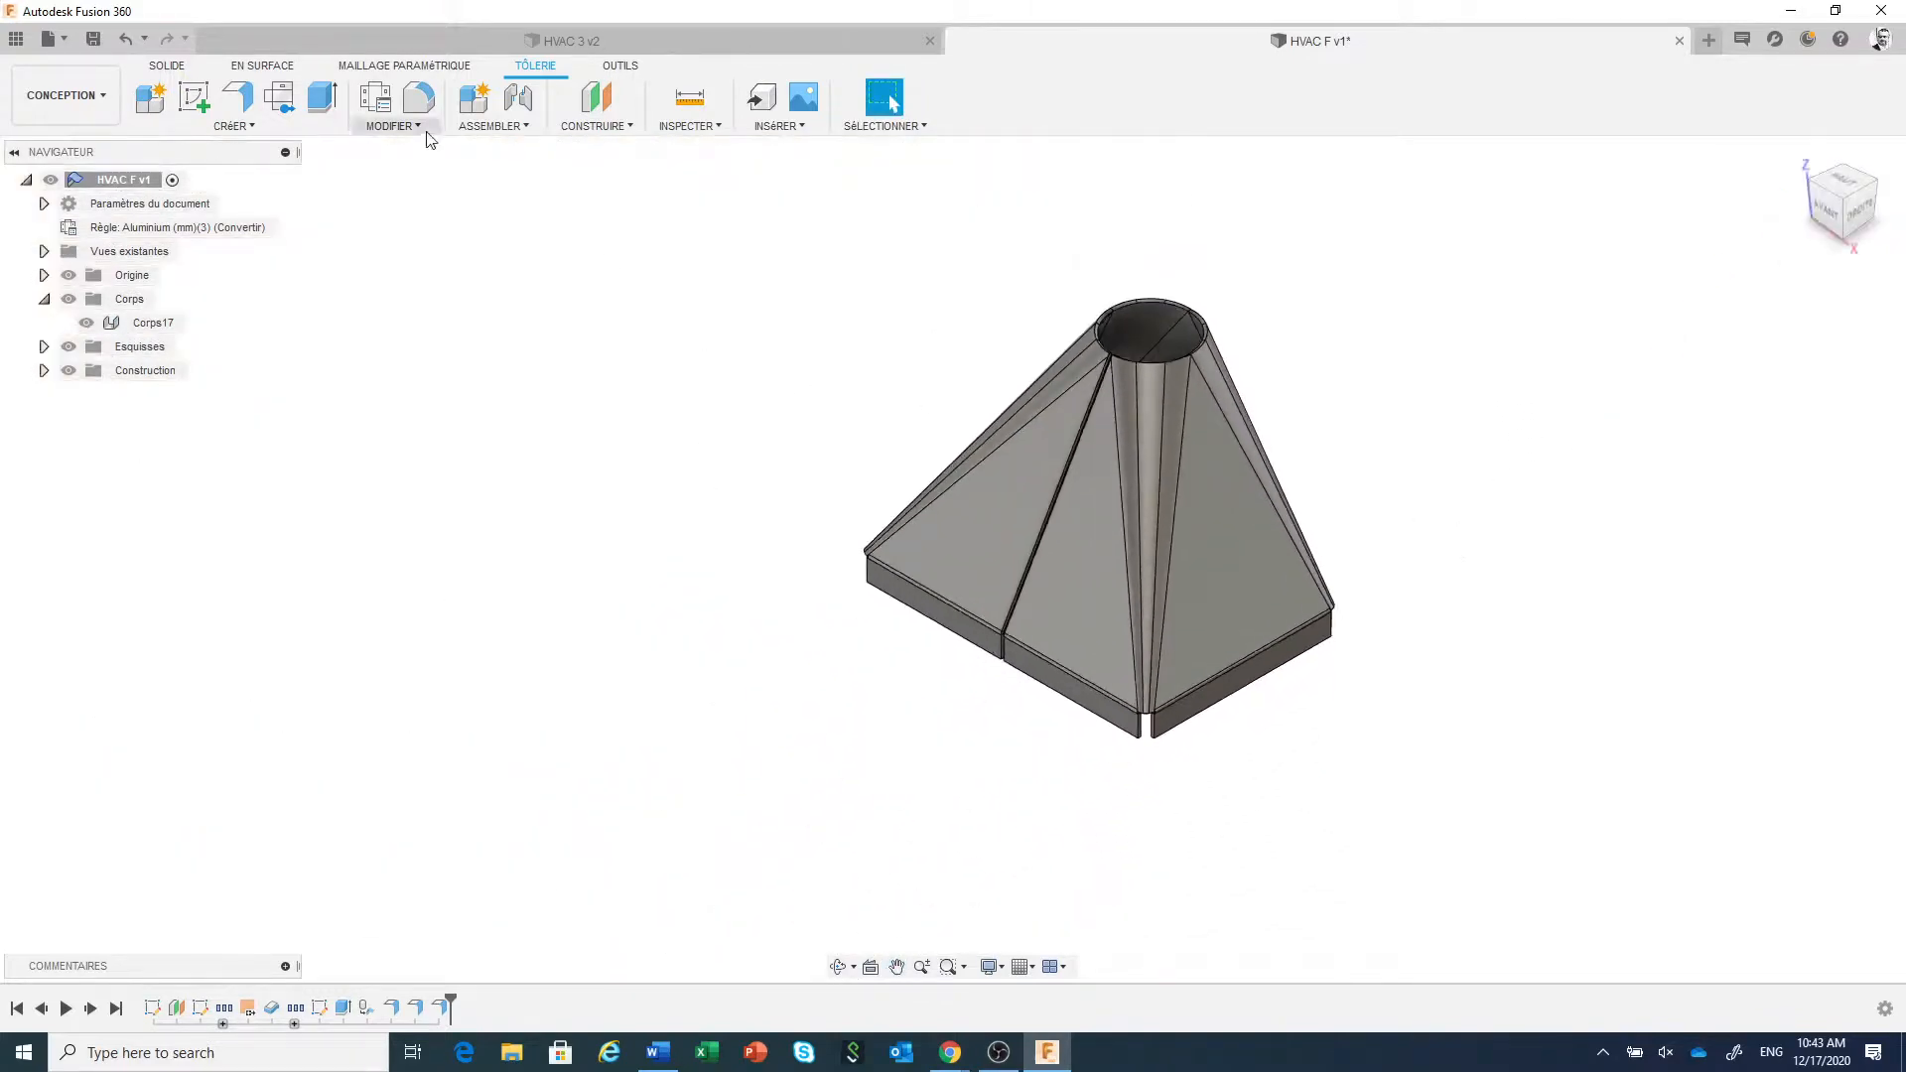
click(398, 128)
click(397, 156)
click(952, 553)
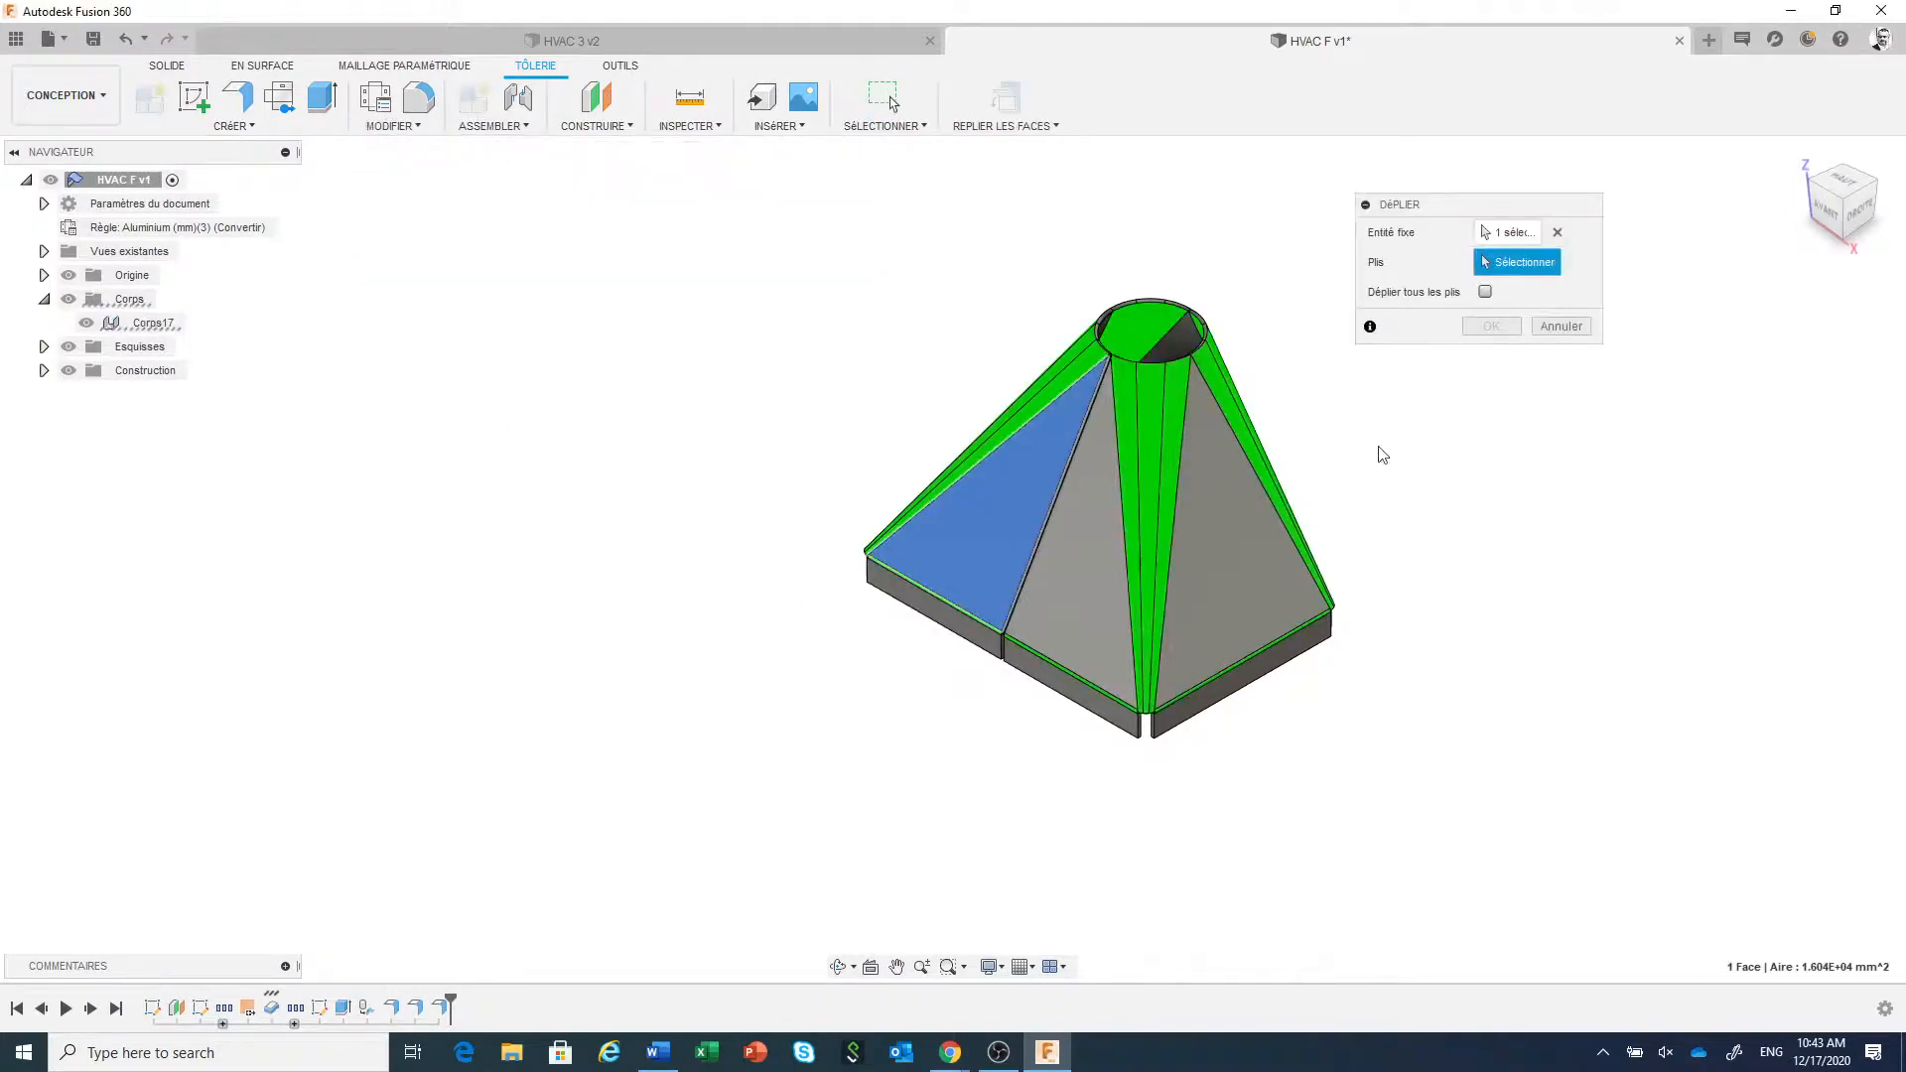
click(1486, 292)
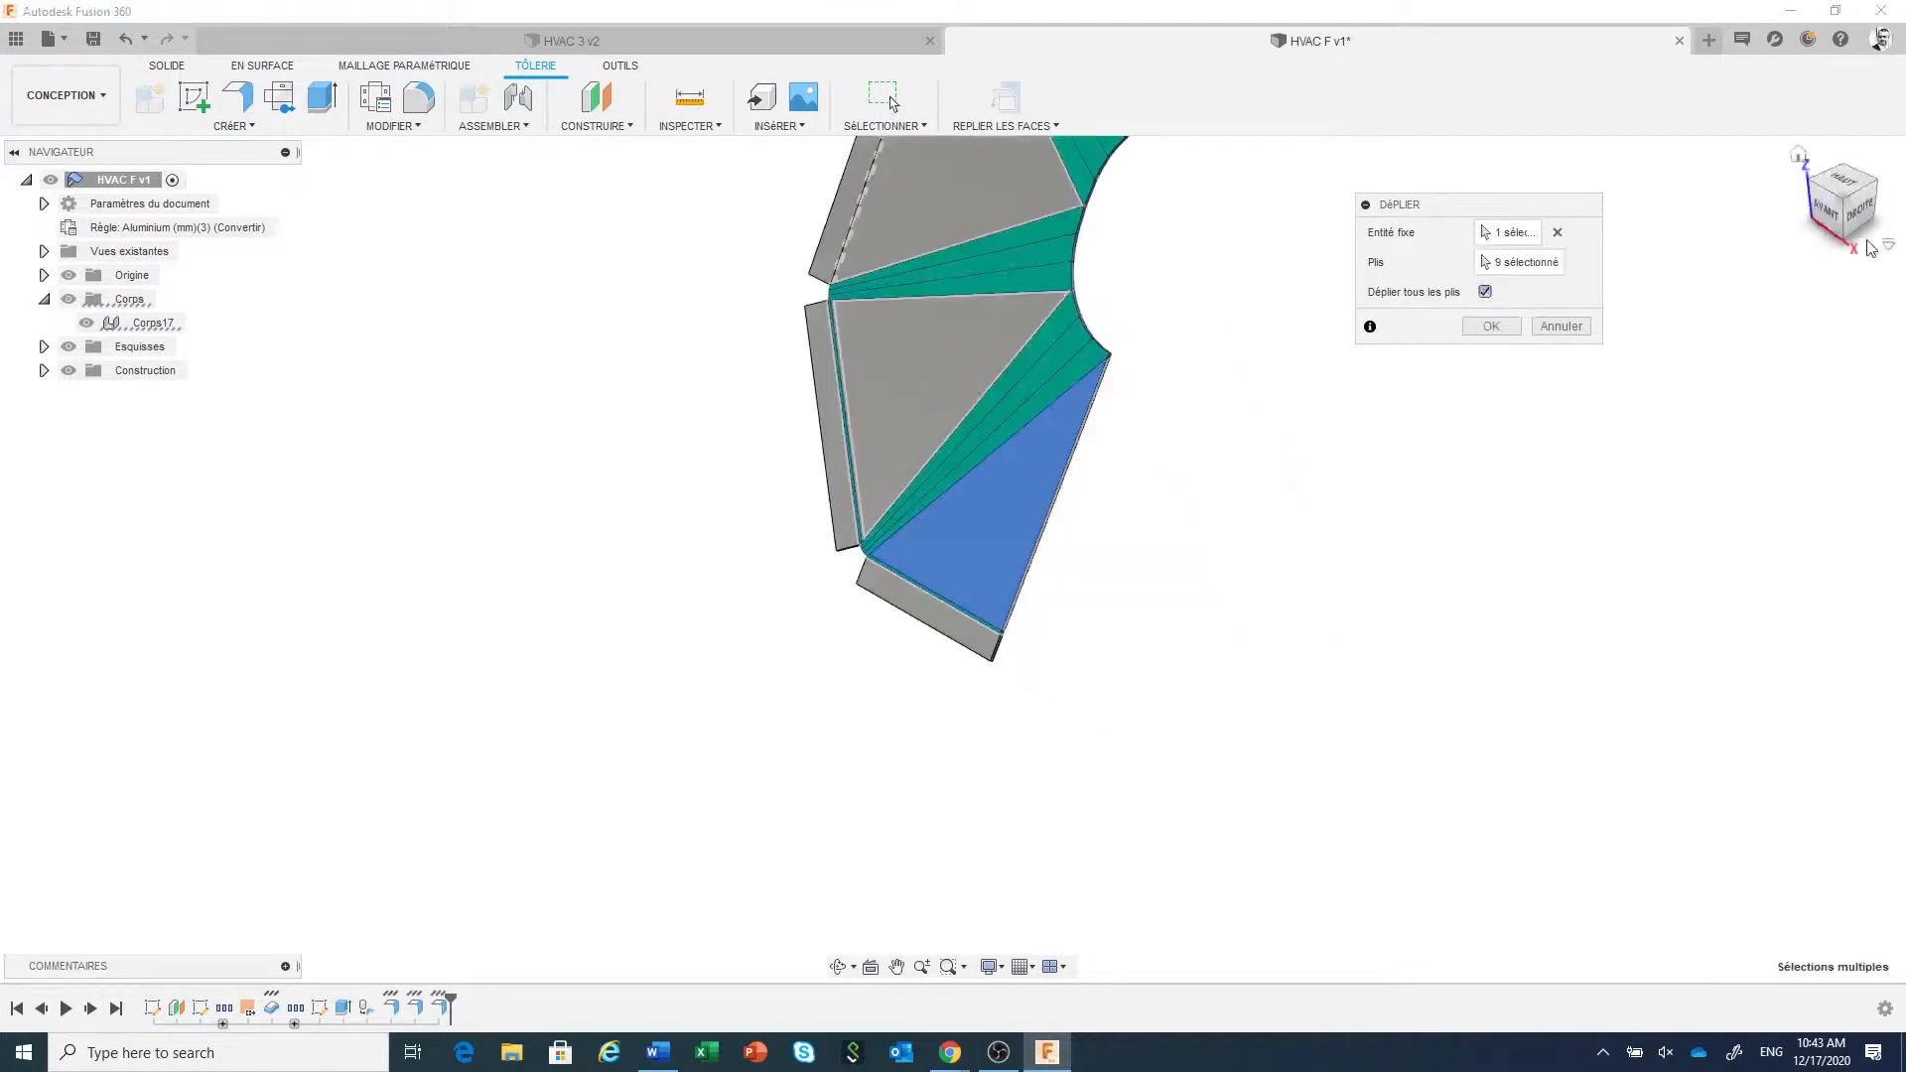
click(1824, 210)
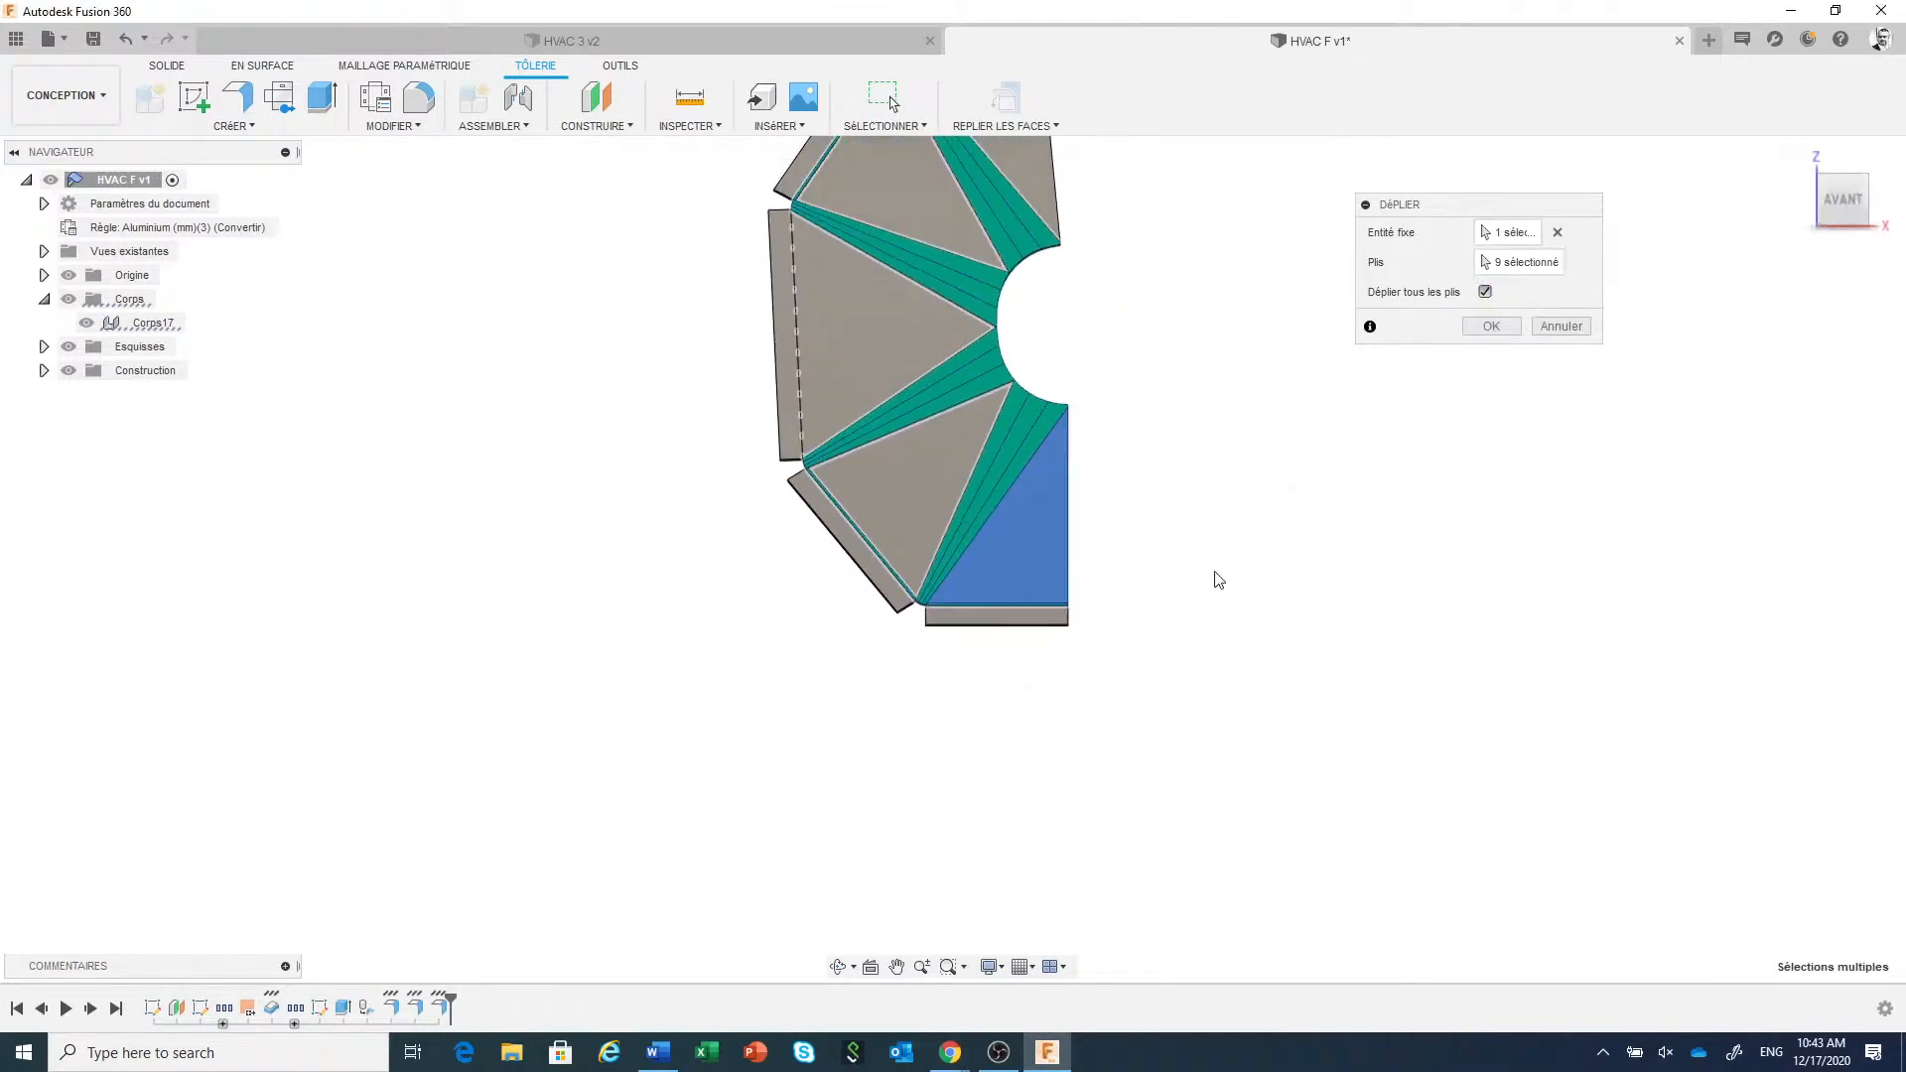
middle_drag(1219, 580, 1229, 760)
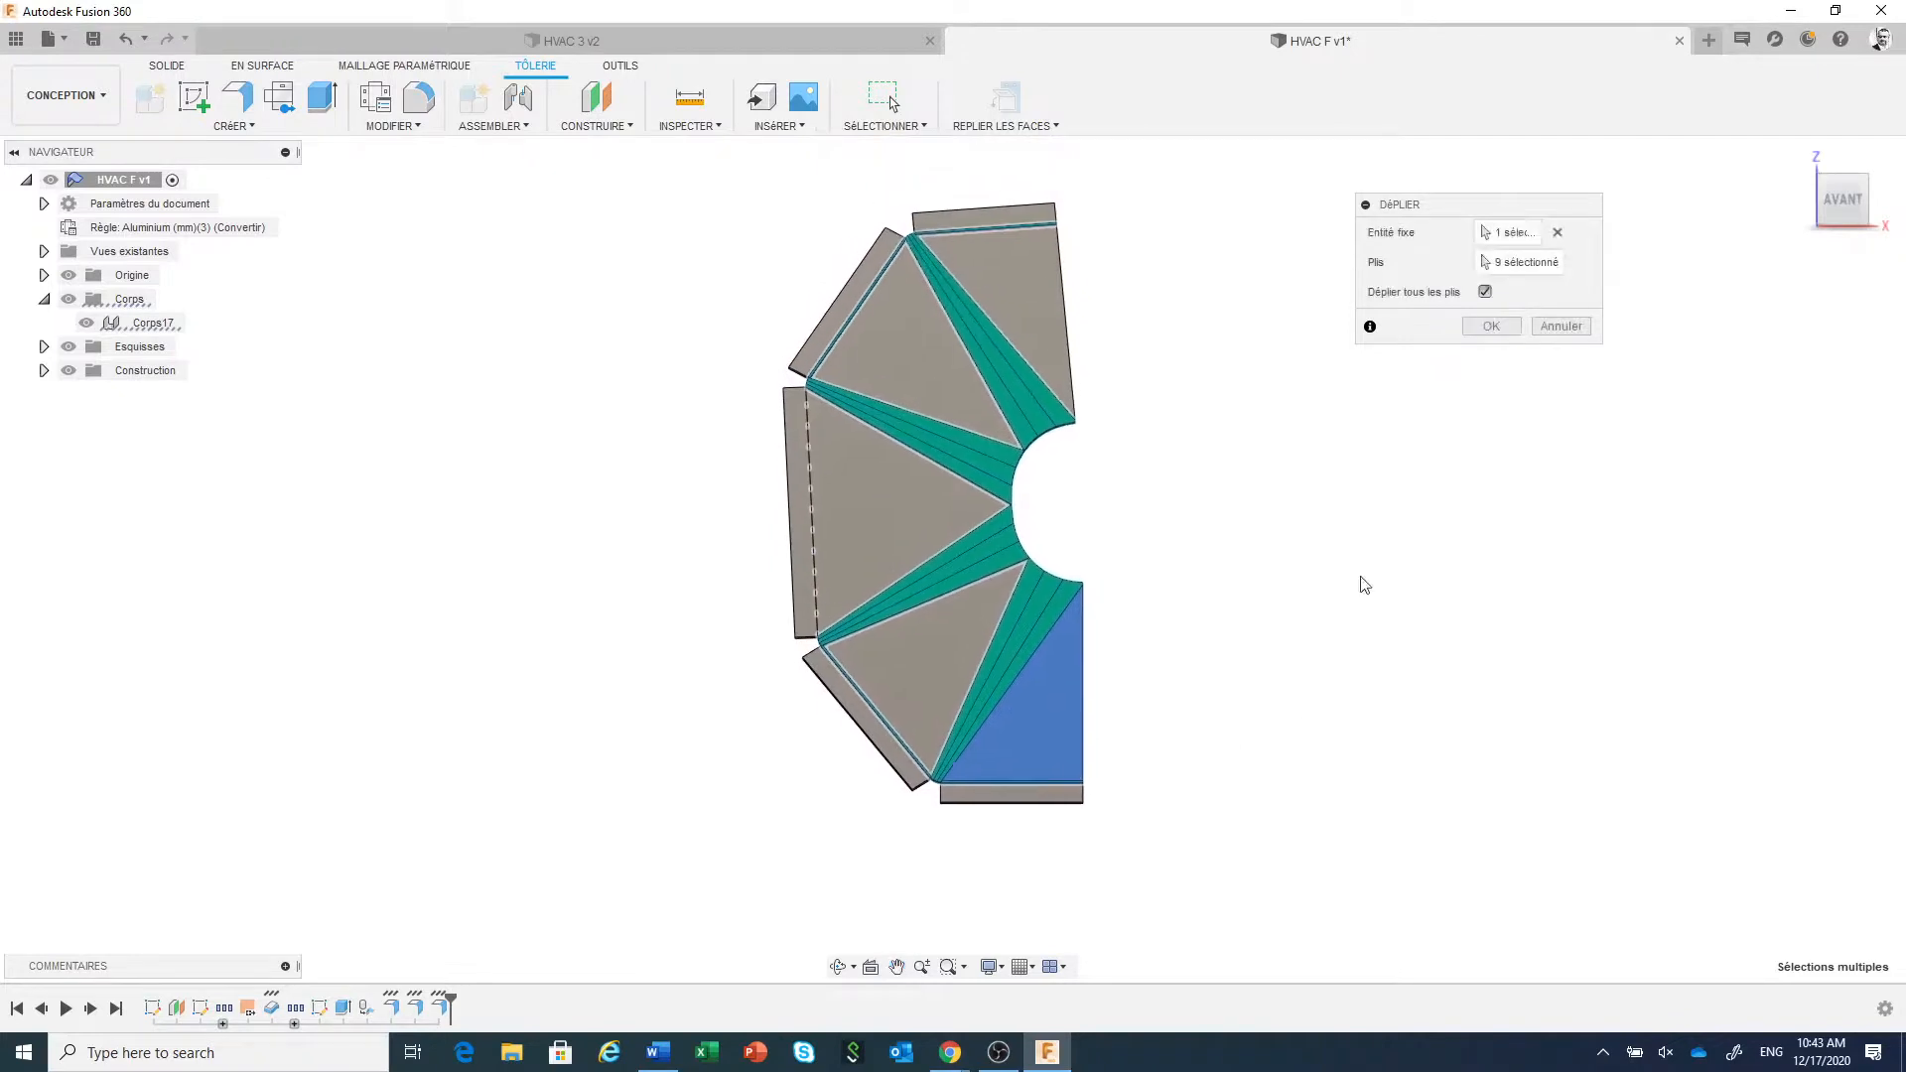
click(1490, 327)
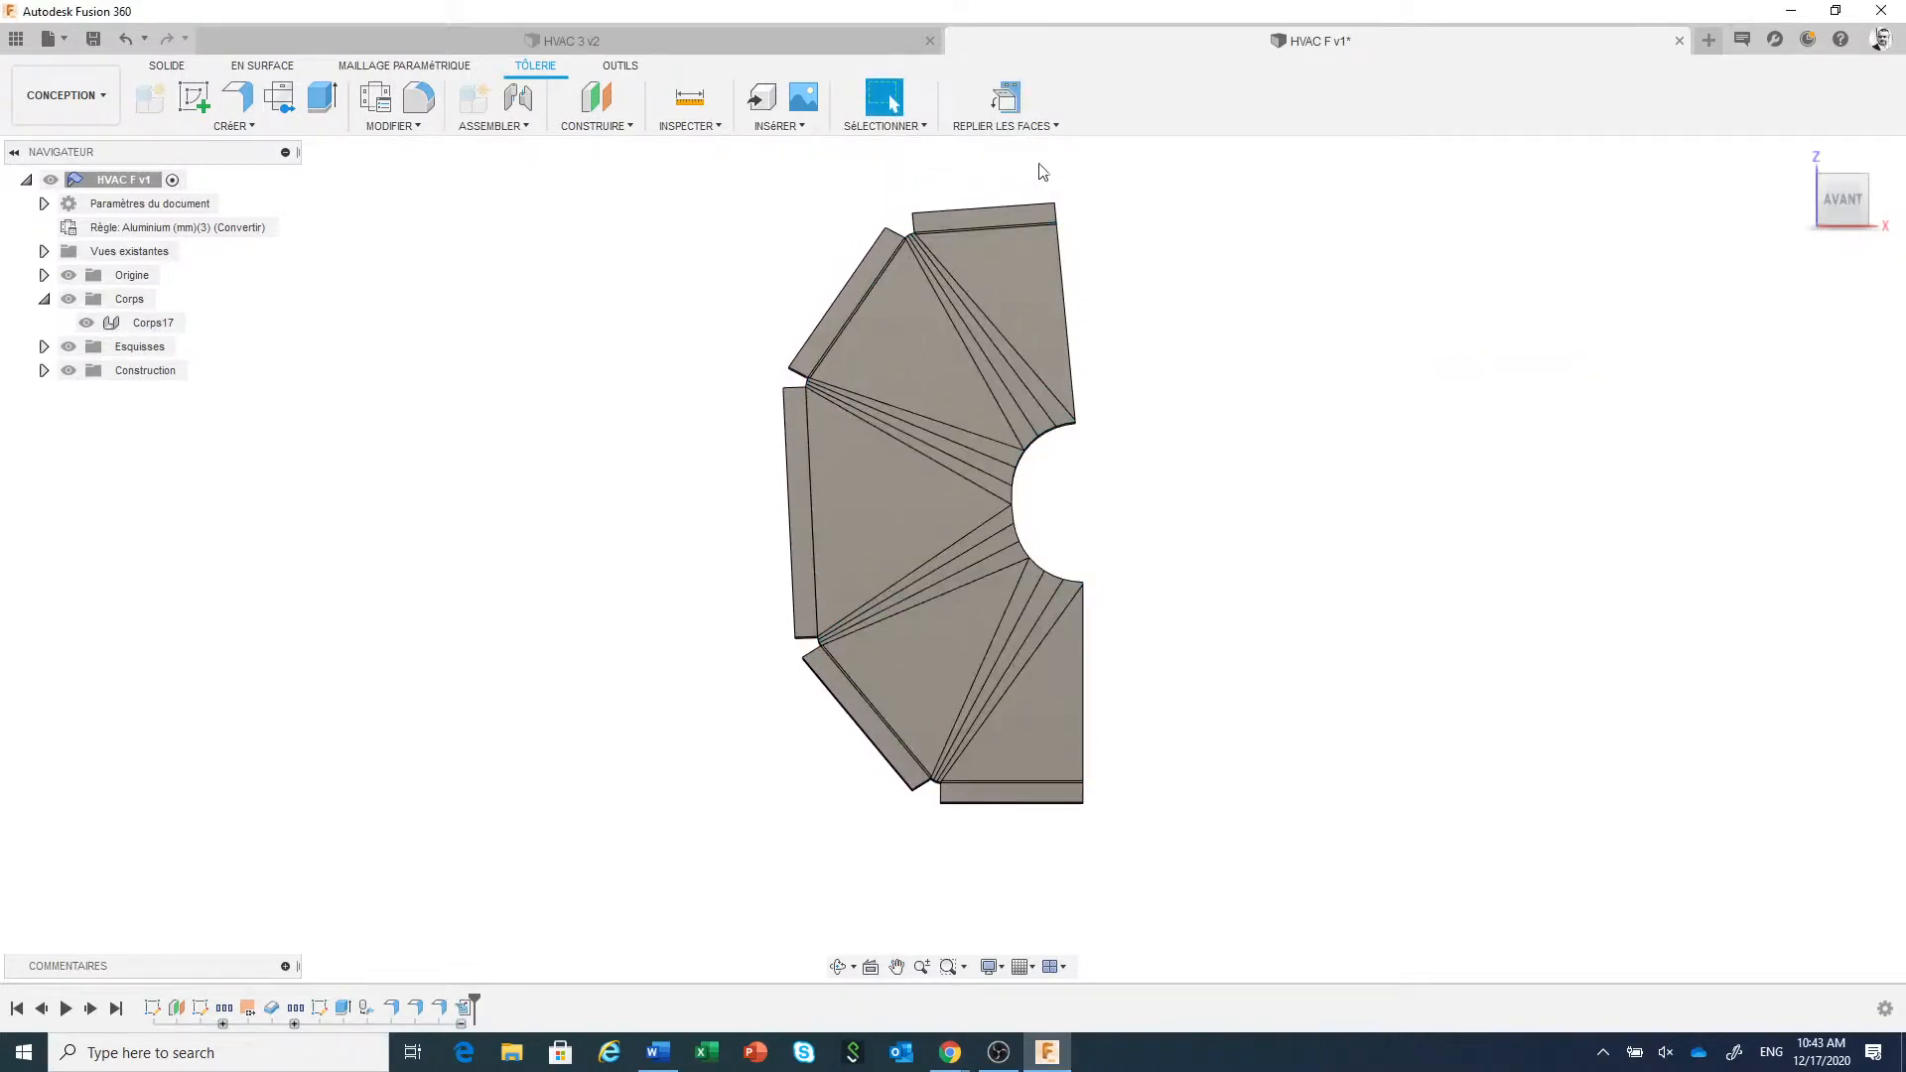
click(1012, 102)
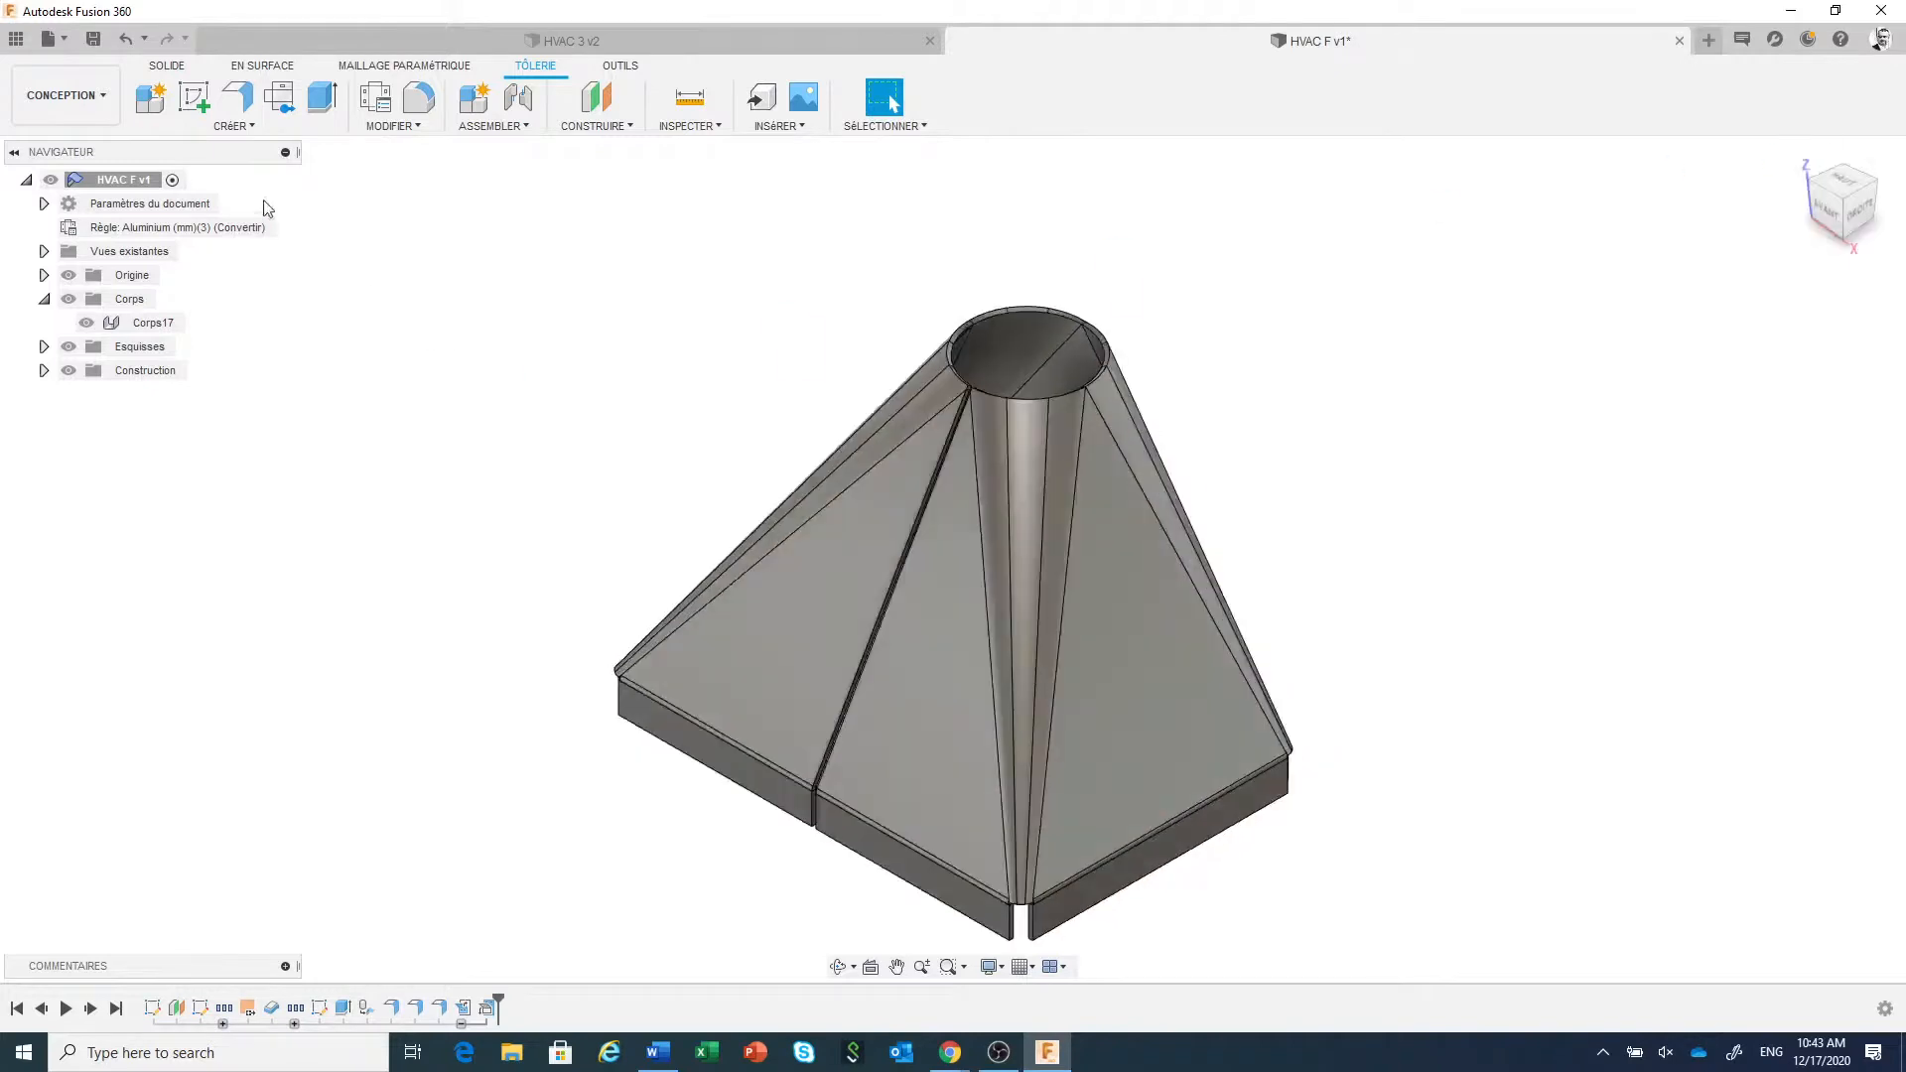
- Create a flat pattern using the inner rear face as the fixed face, and return to the folded model
click(282, 96)
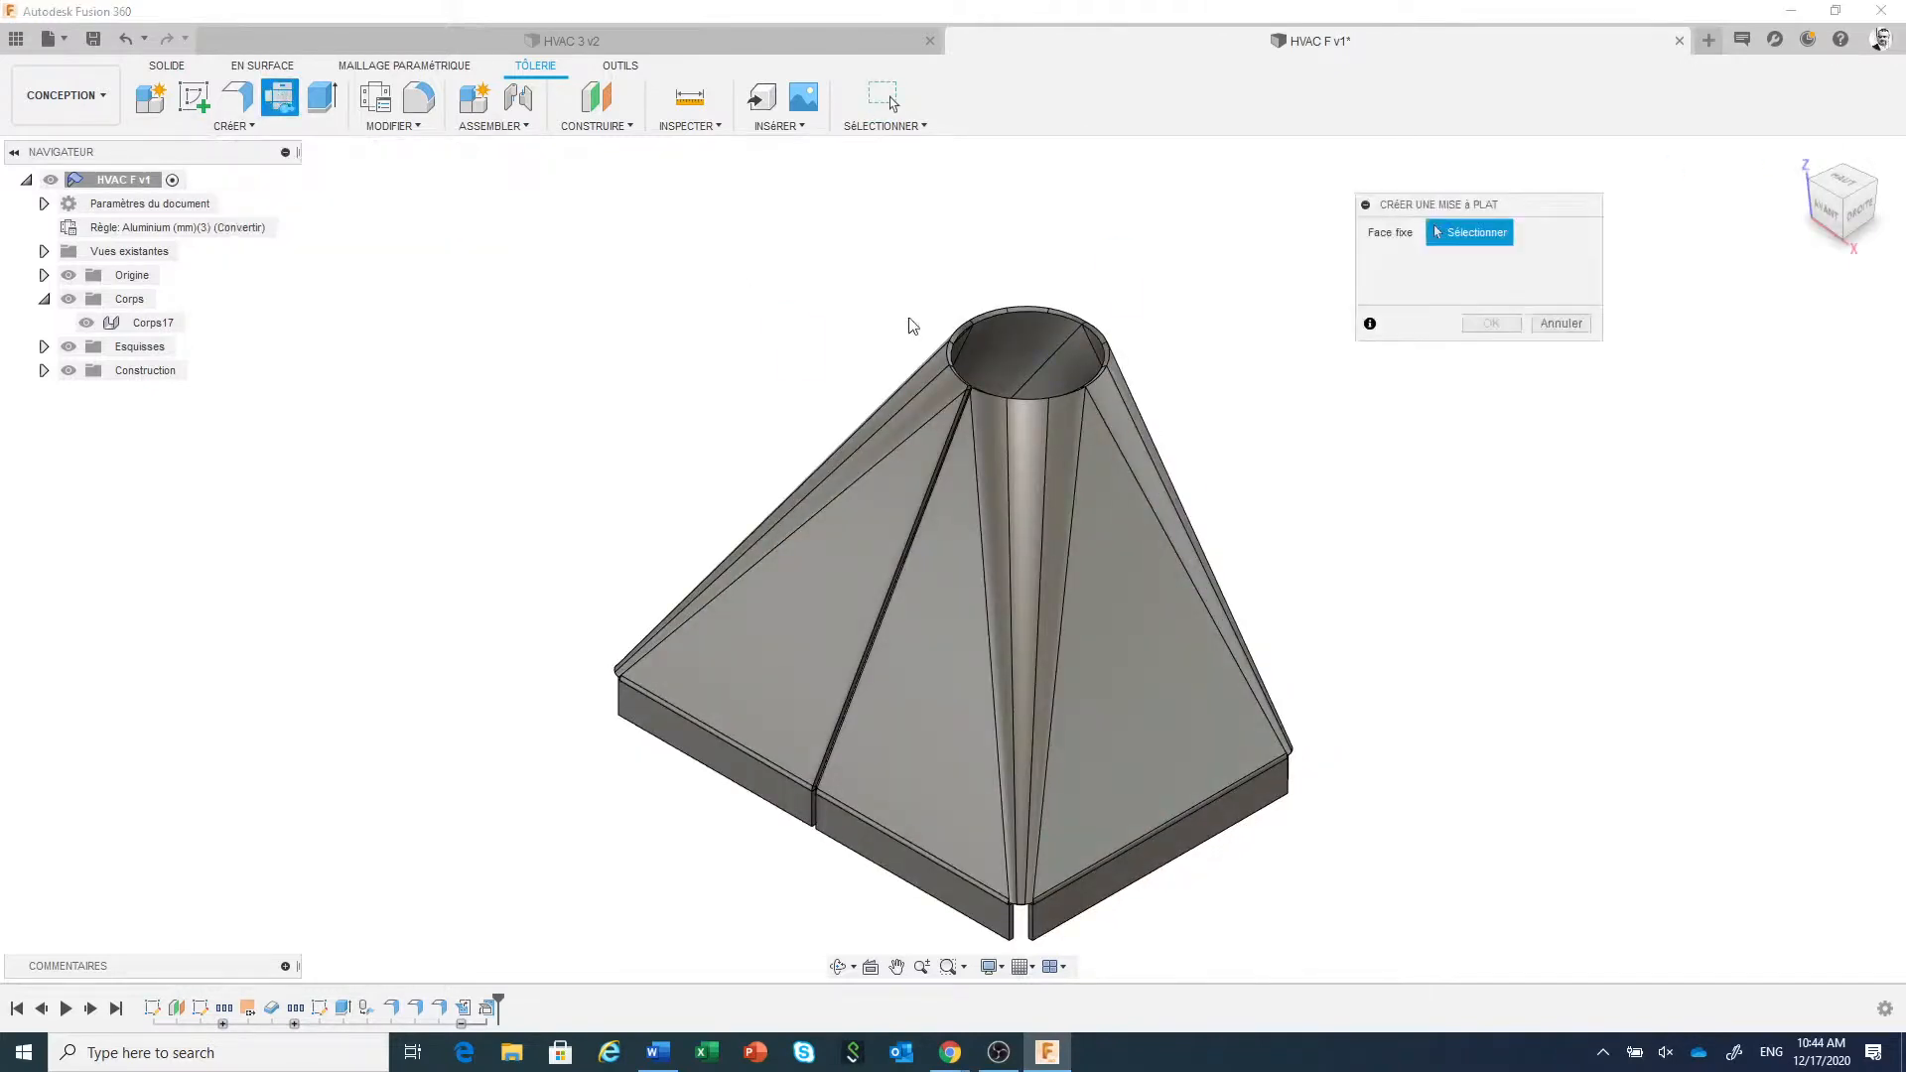
click(1062, 383)
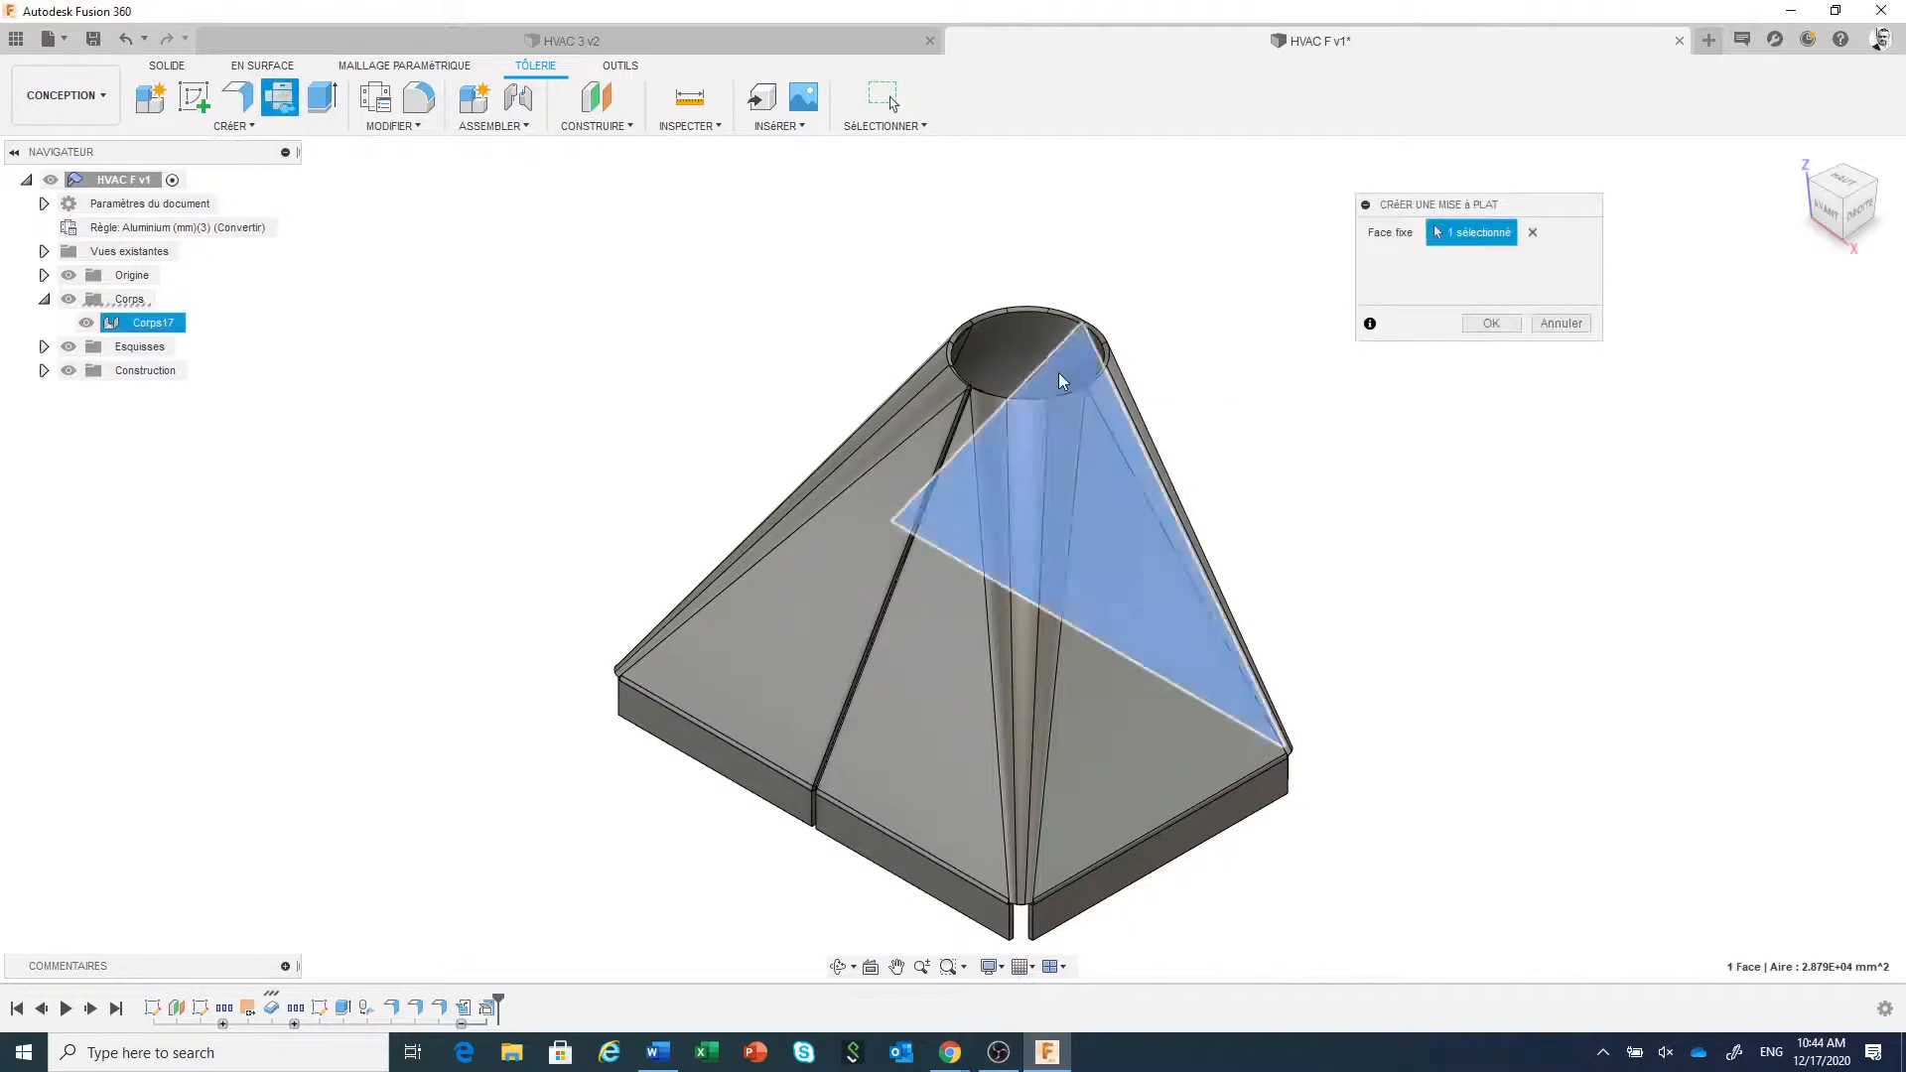
click(1492, 323)
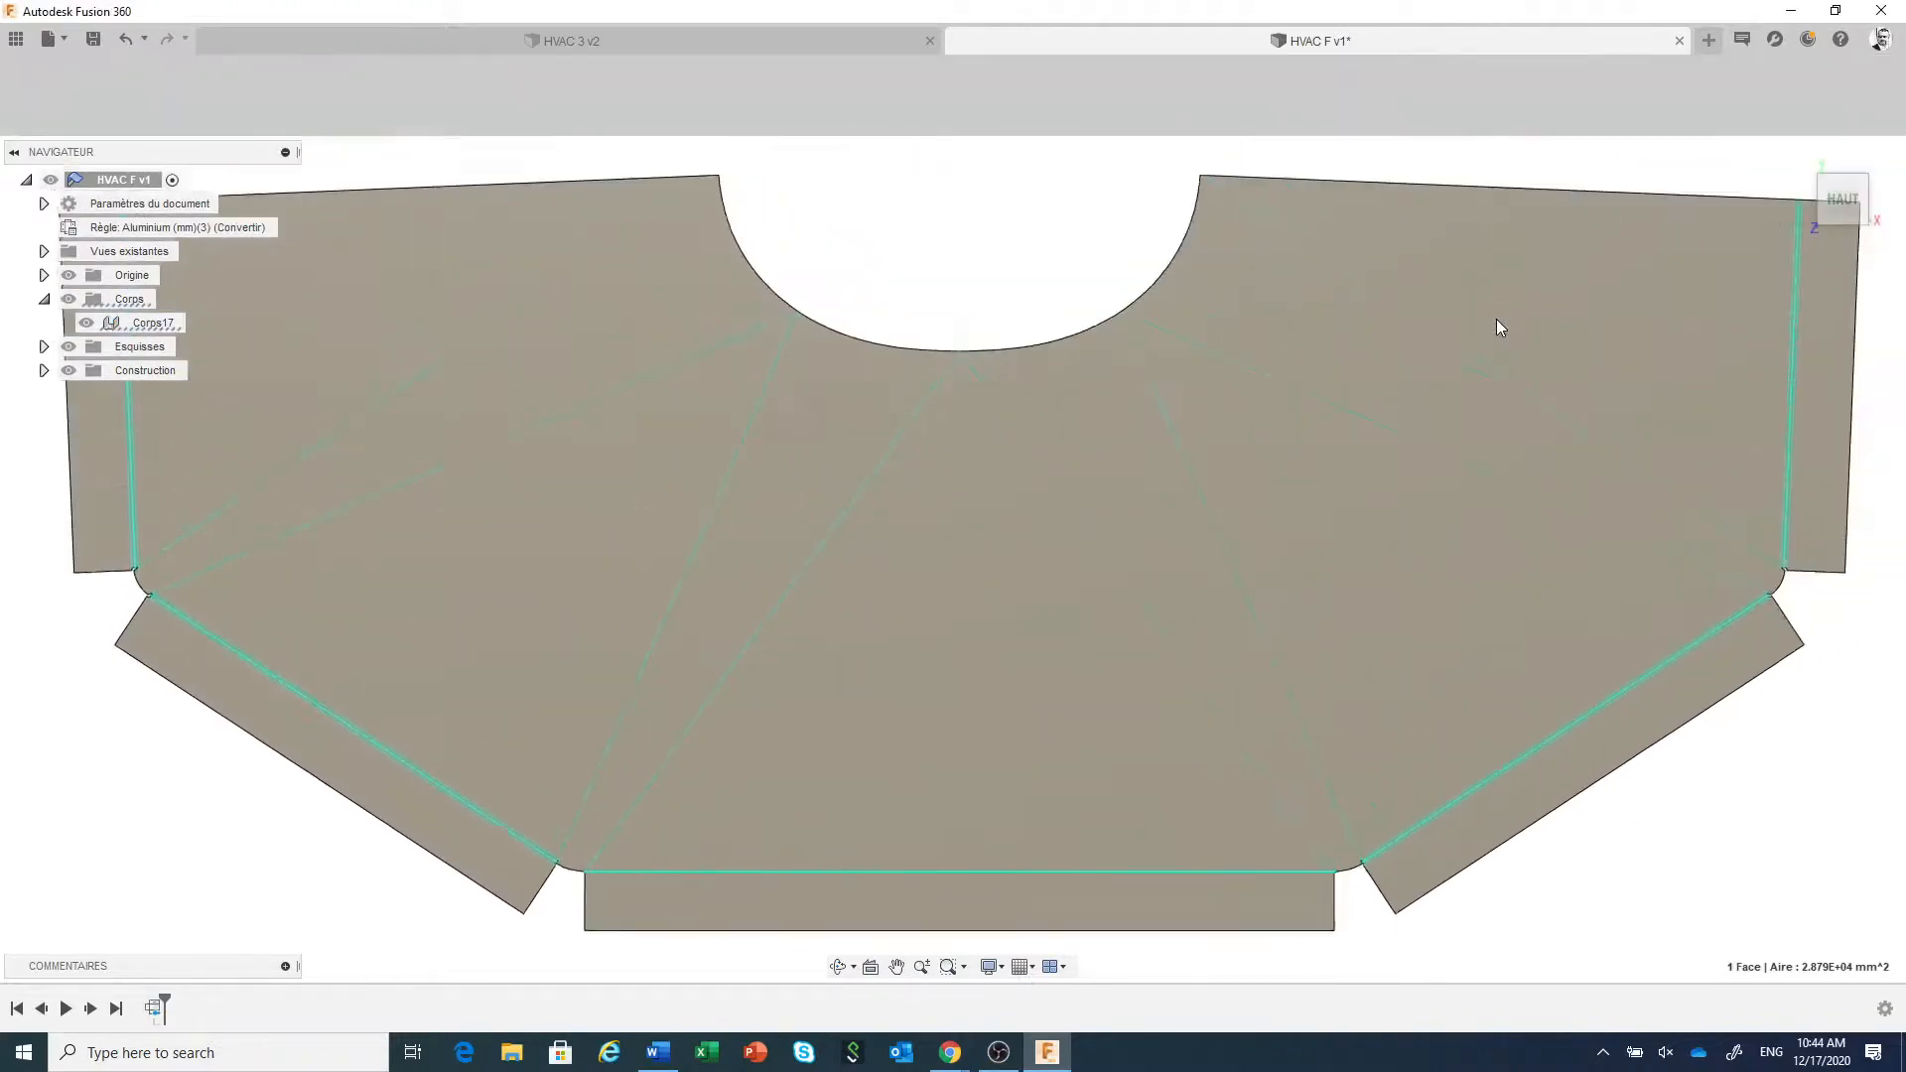
scroll(1354, 575, down, 3)
scroll(1354, 576, down, 1)
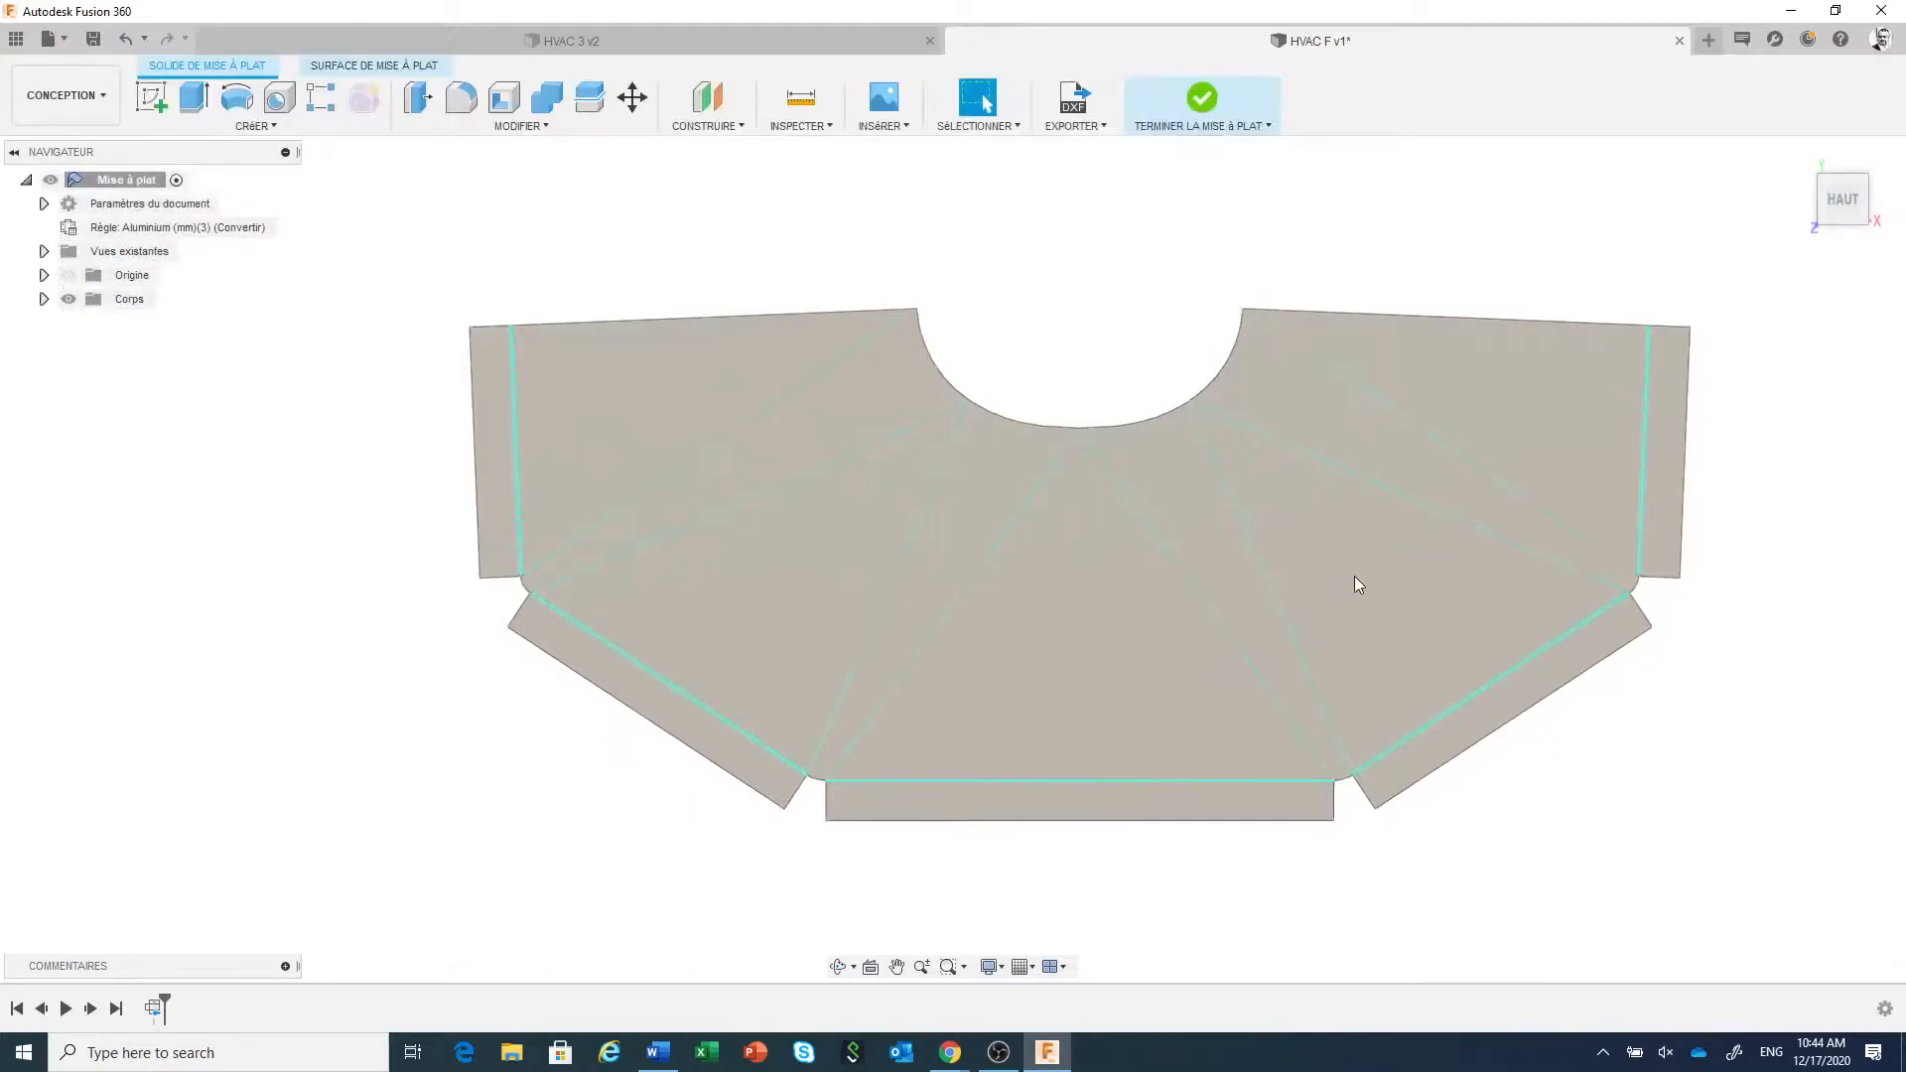
click(1200, 102)
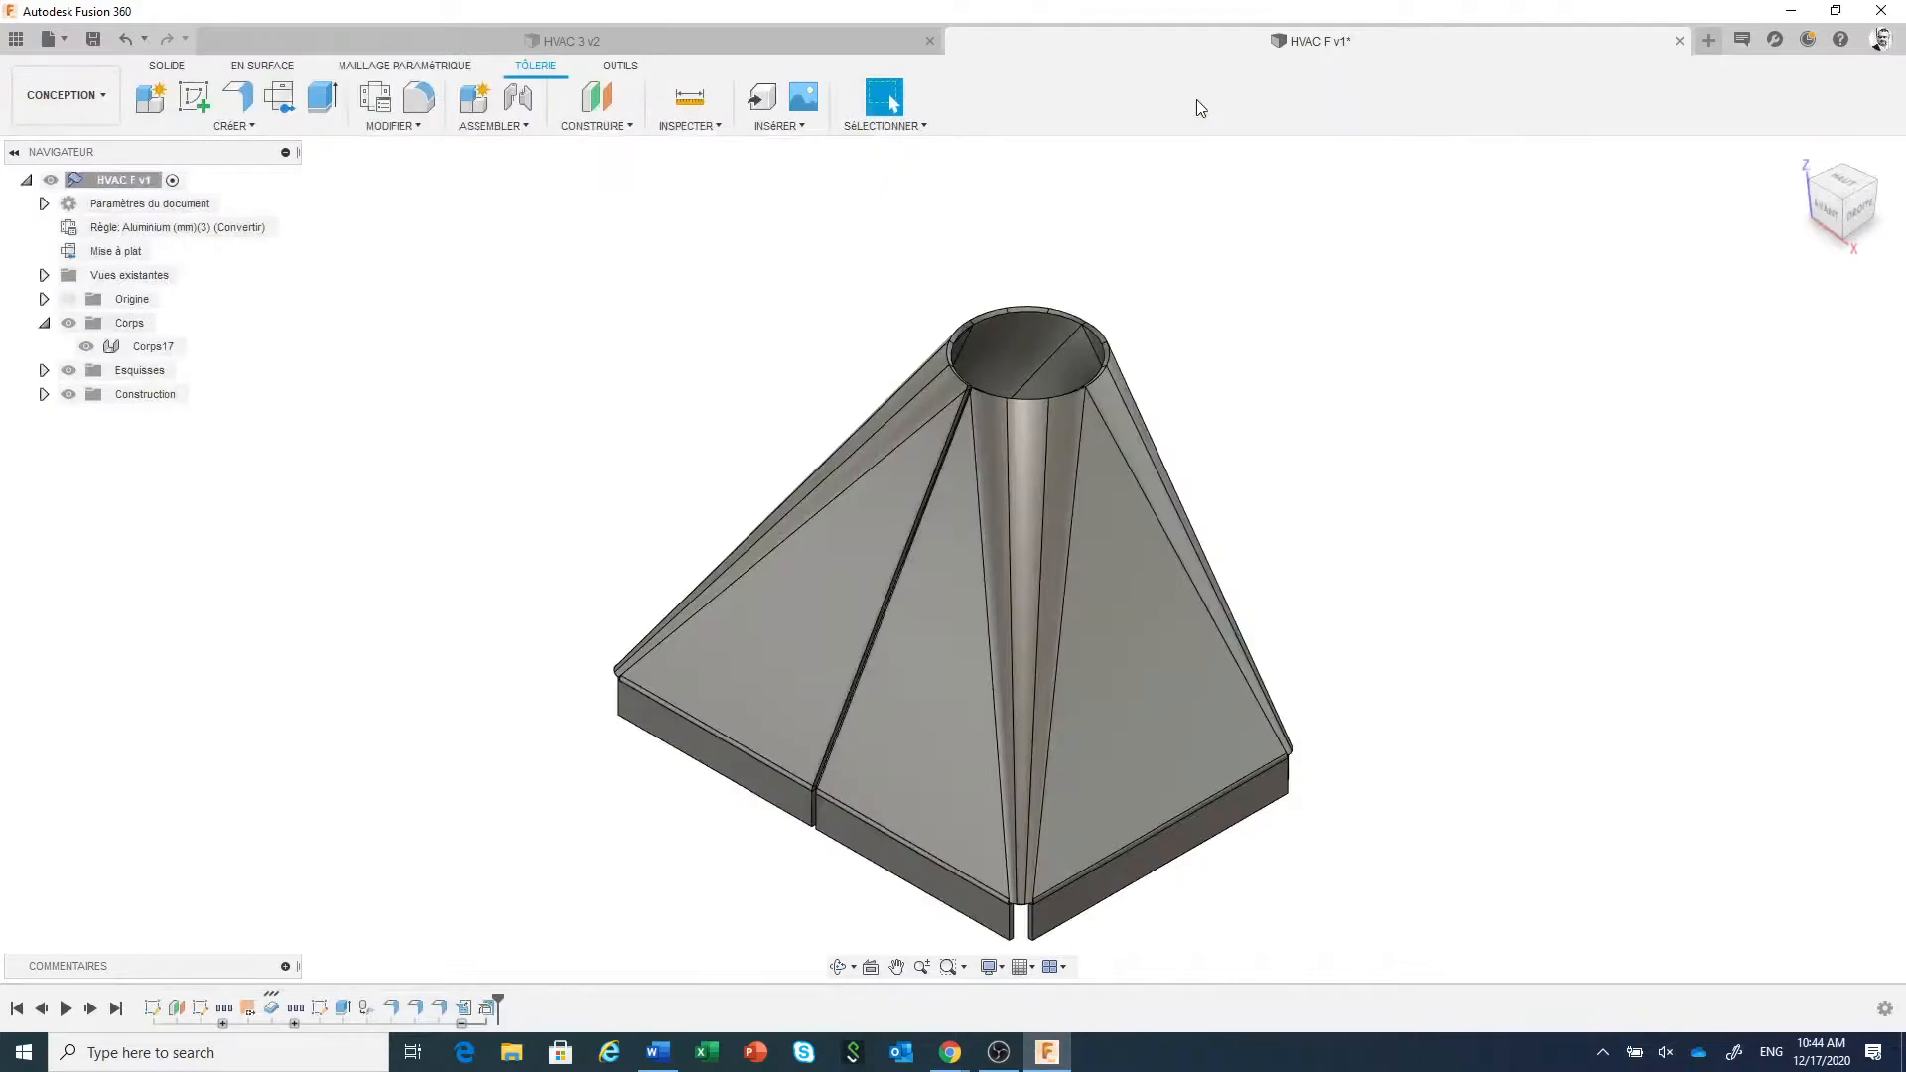